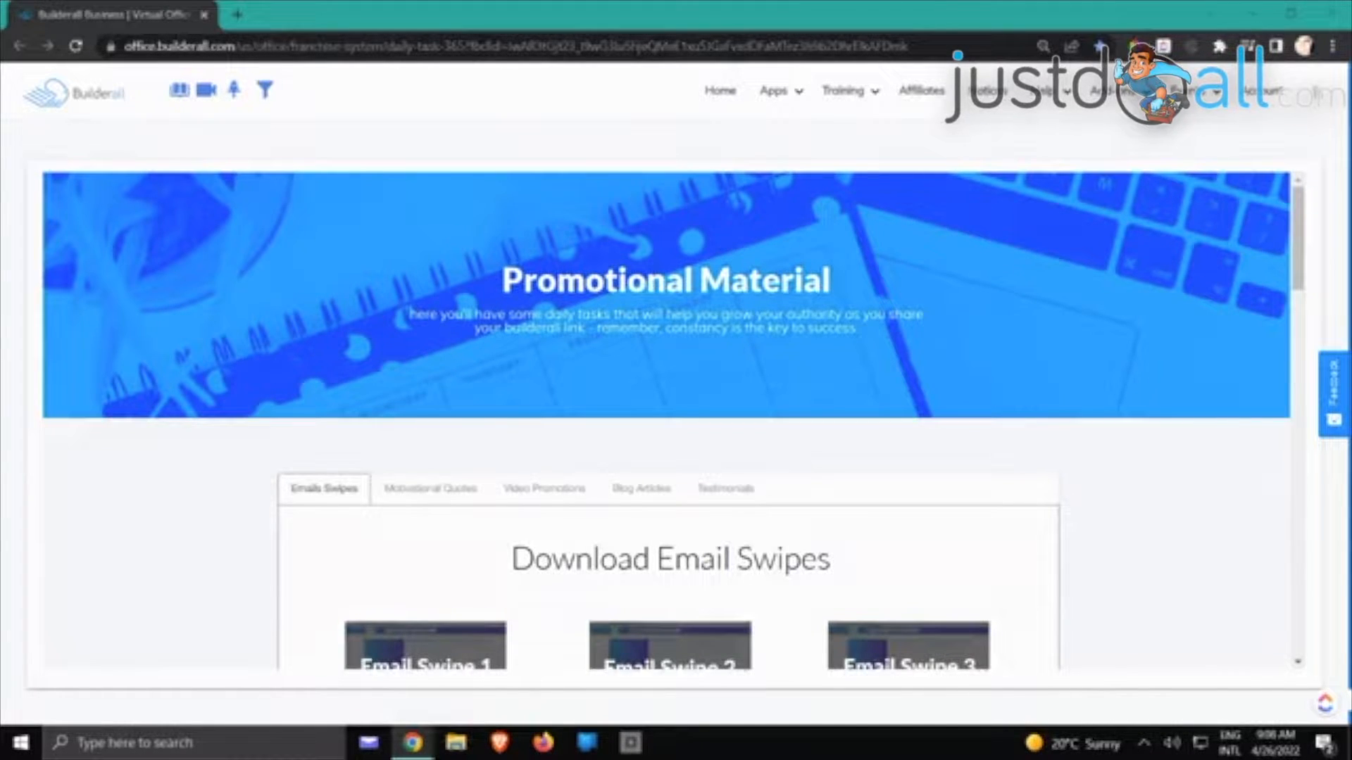
Open the Cheetah Website Builder and start creating a new website from the professional templates
{"action": "mouse_move", "coordinate": [786, 90]}
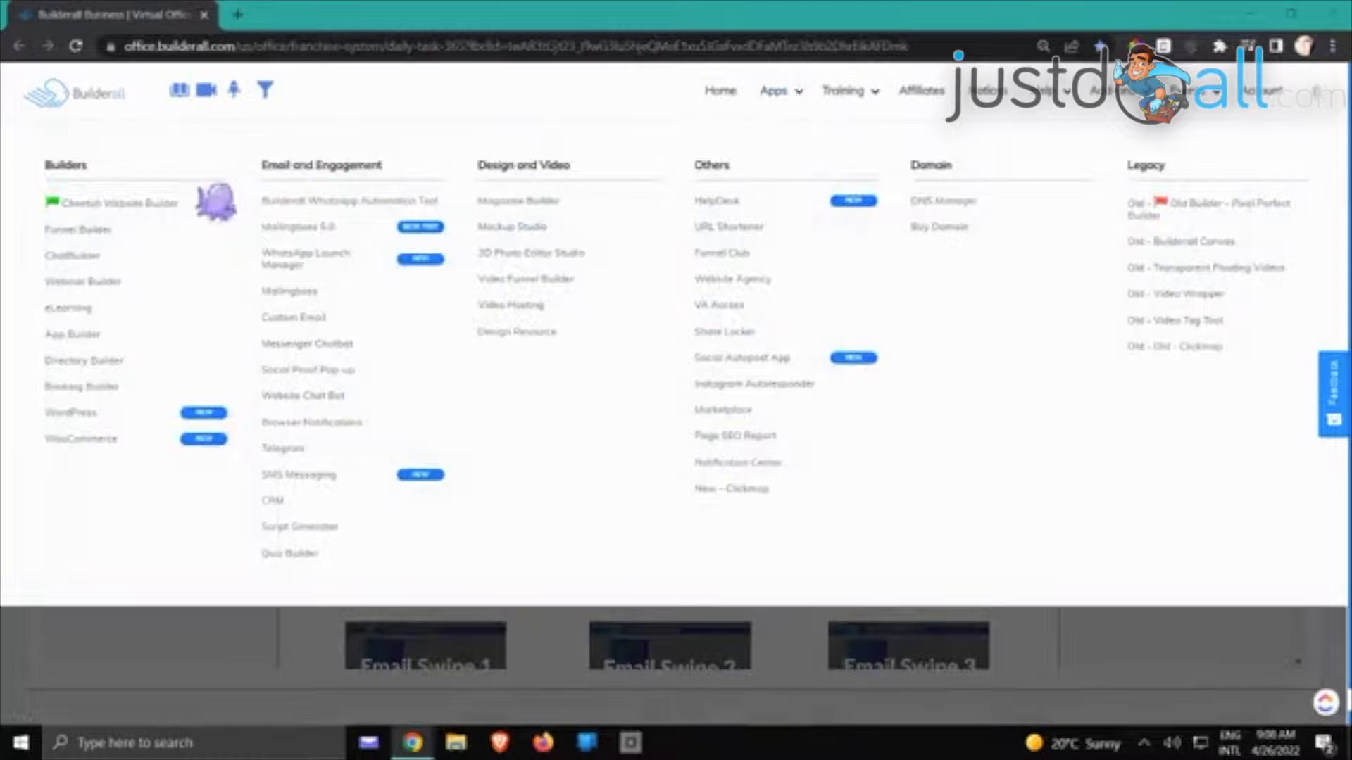
{"action": "left_click", "coordinate": [162, 206]}
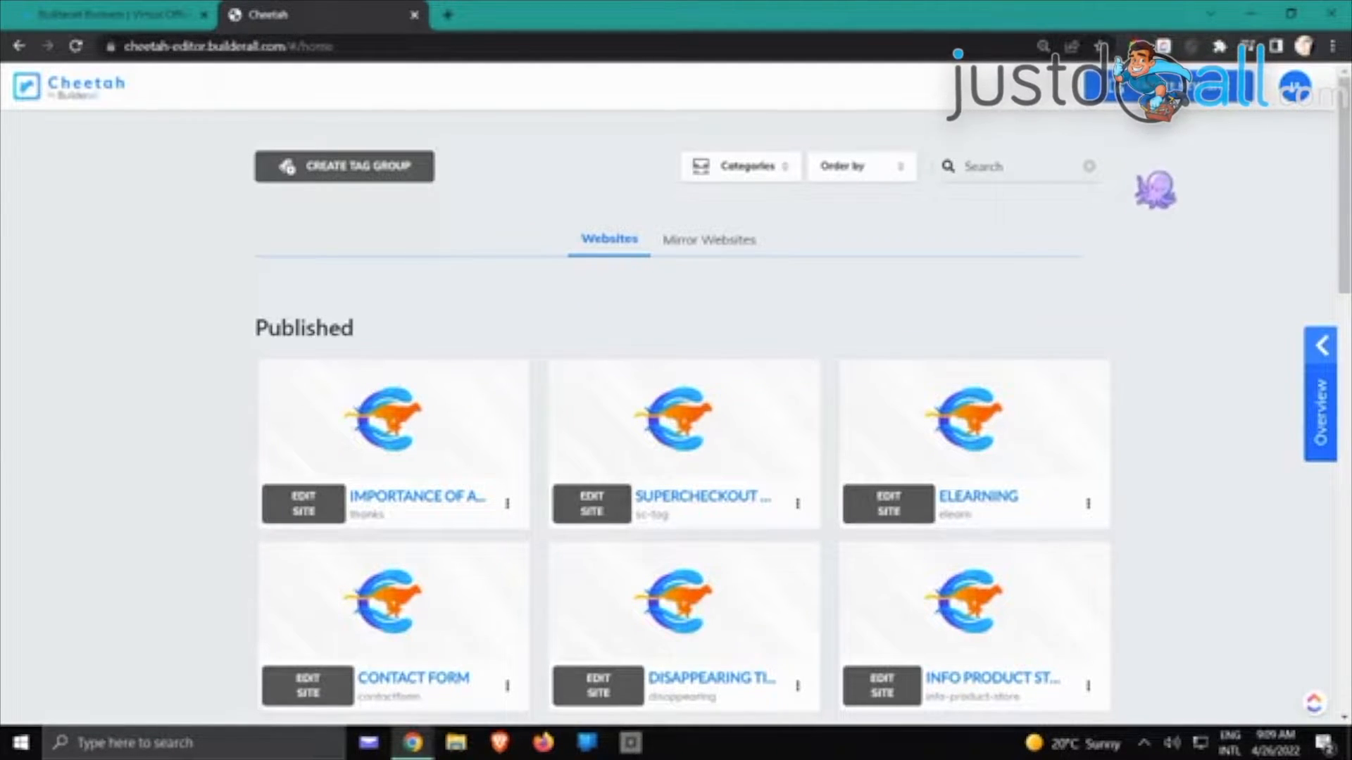
{"action": "left_click", "coordinate": [1135, 92]}
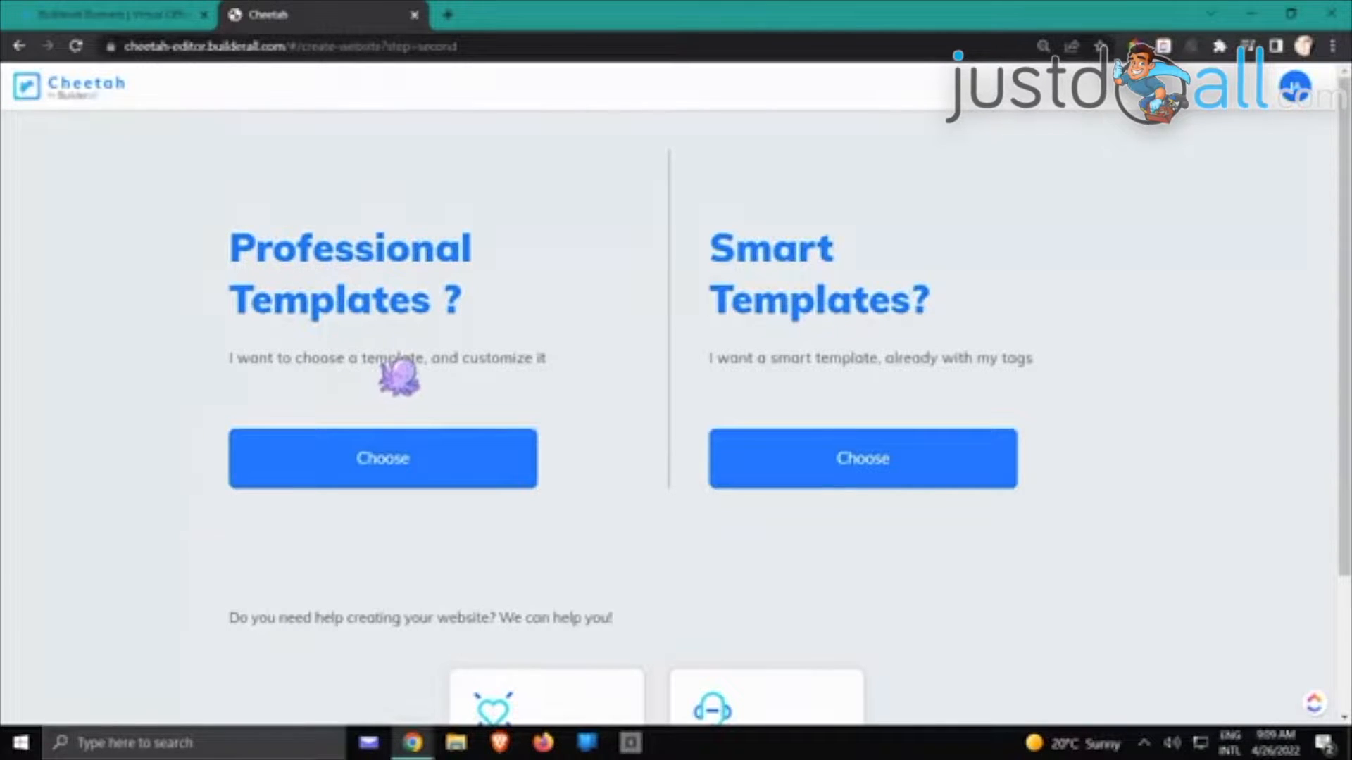
{"action": "left_click", "coordinate": [403, 470]}
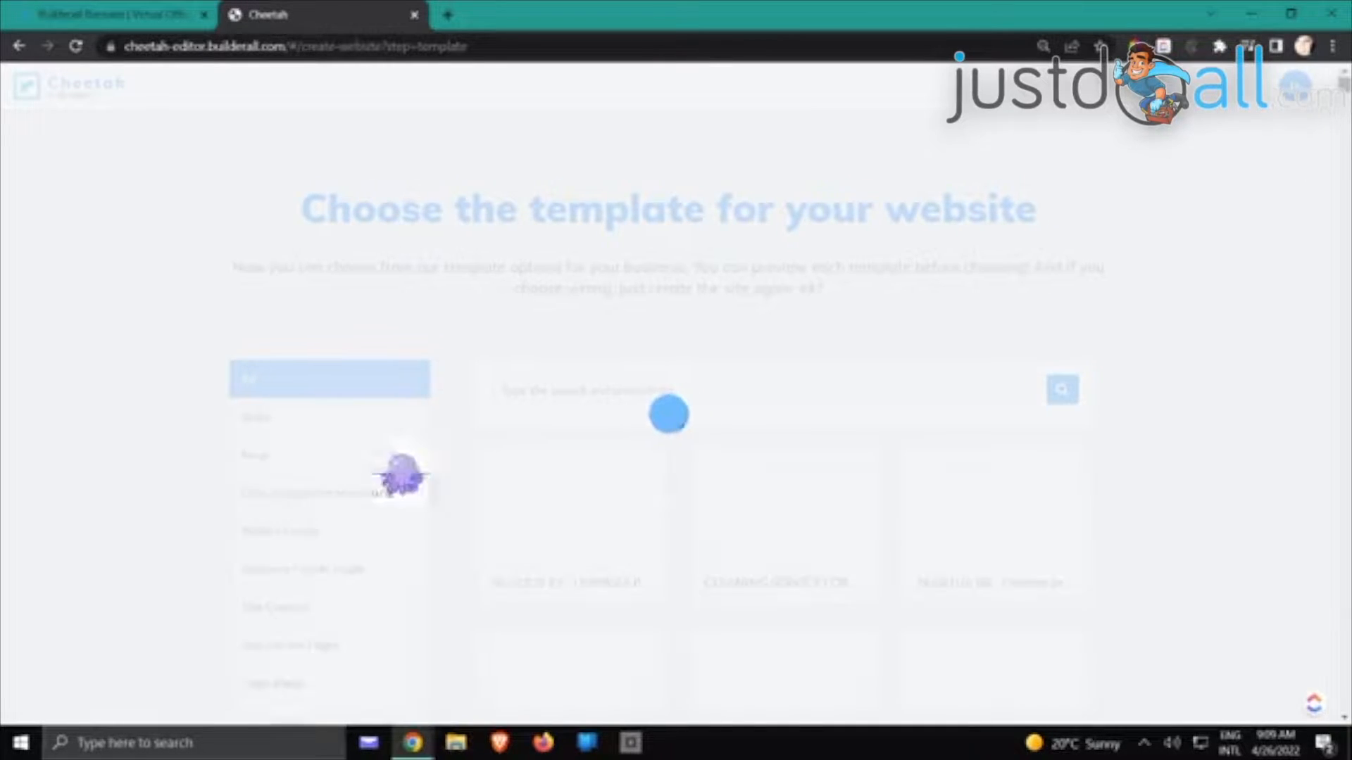
Browse the template categories, then create and publish the website using the Blank Template from the Blank category
{"action": "scroll", "coordinate": [413, 495], "scroll_direction": "down", "scroll_amount": 3}
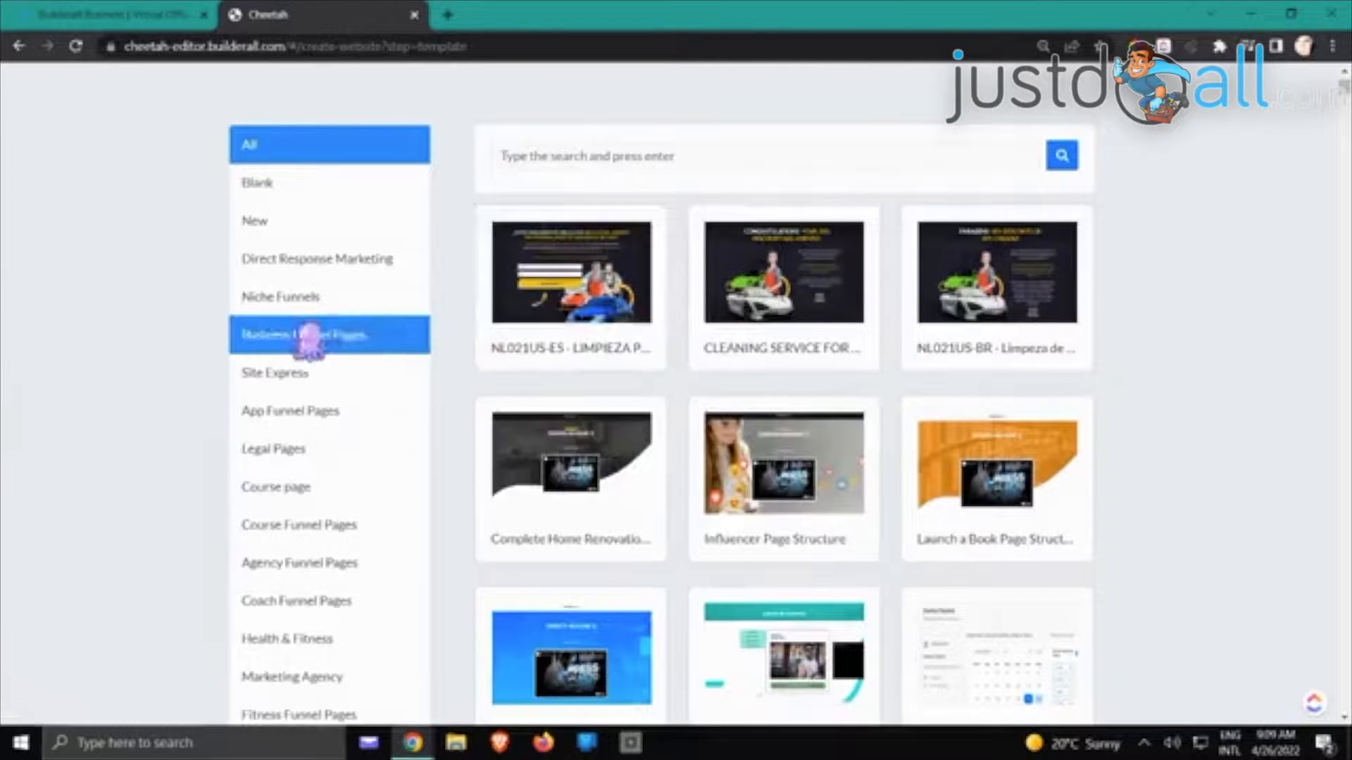
{"action": "scroll", "coordinate": [775, 556], "scroll_direction": "down", "scroll_amount": 7}
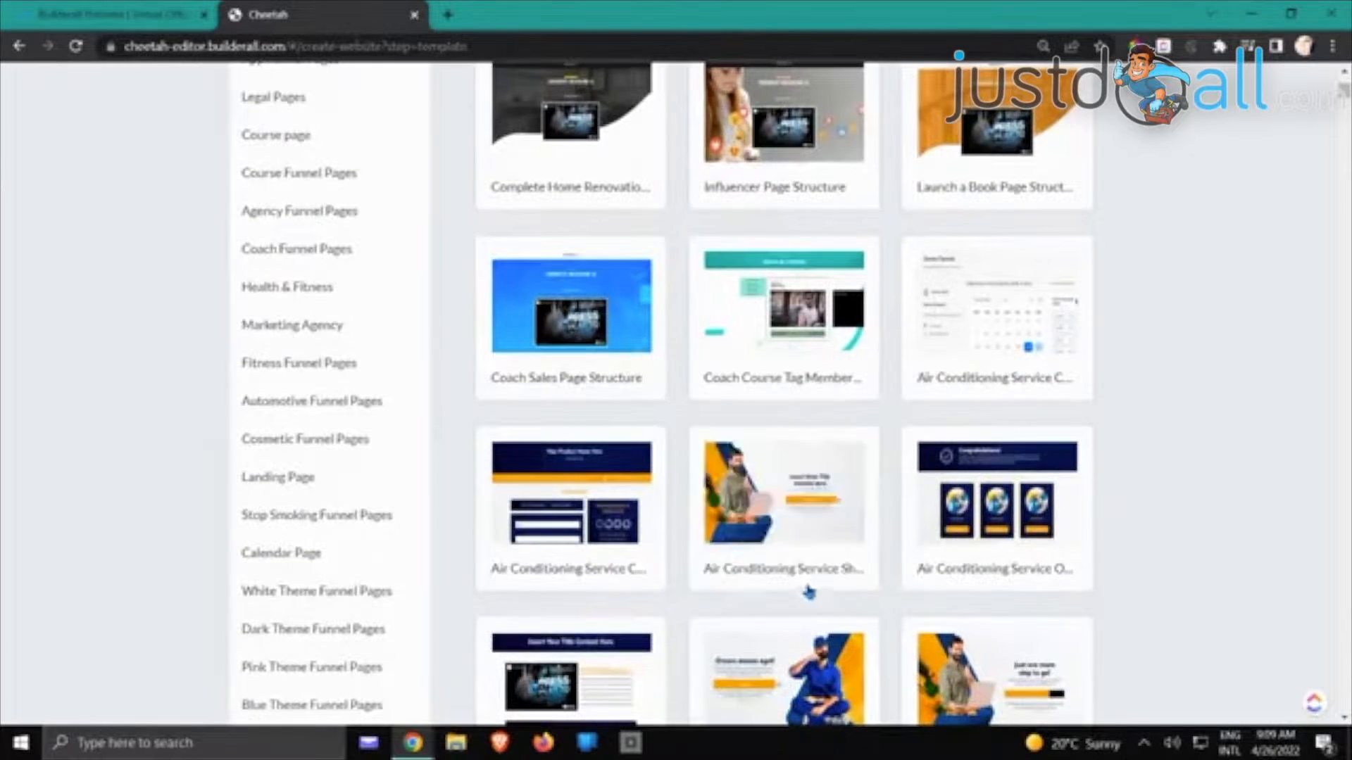
{"action": "scroll", "coordinate": [871, 563], "scroll_direction": "down", "scroll_amount": 7}
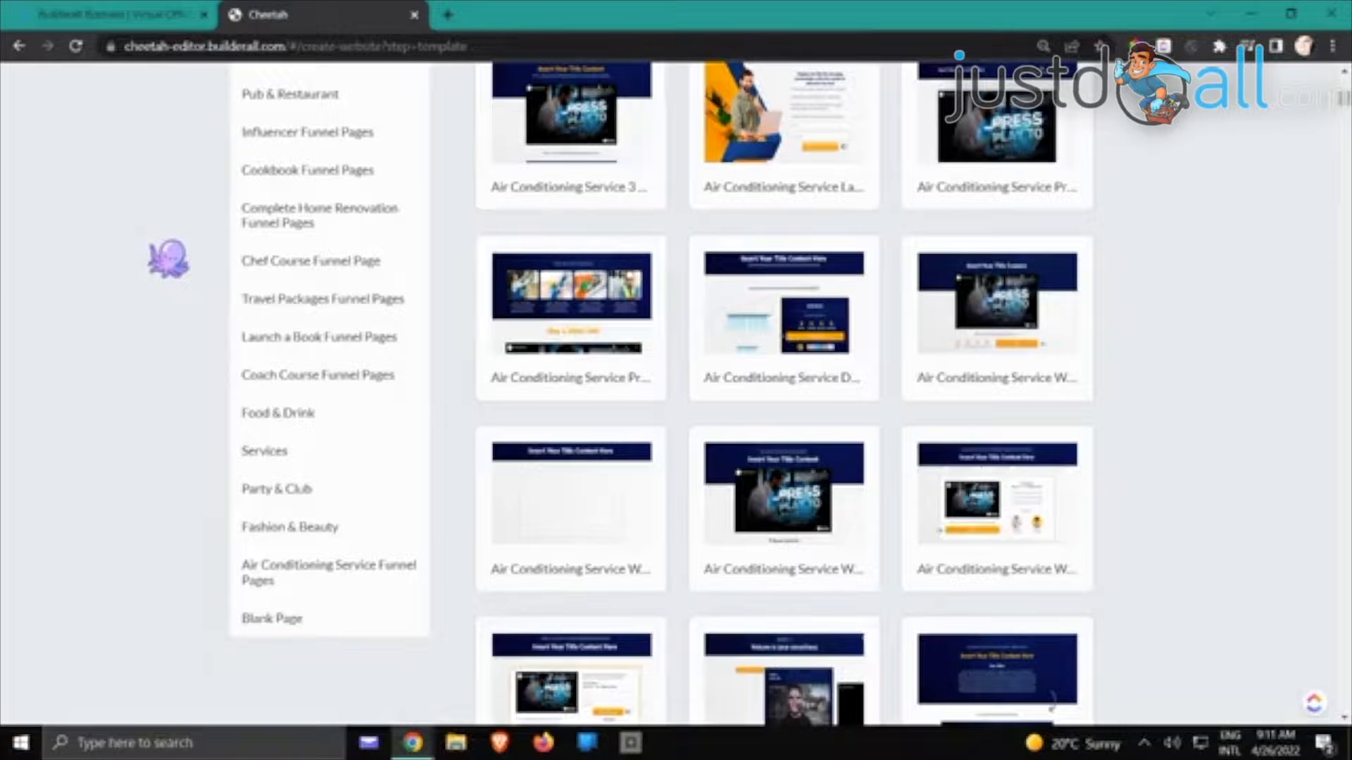
{"action": "scroll", "coordinate": [169, 271], "scroll_direction": "up", "scroll_amount": 8}
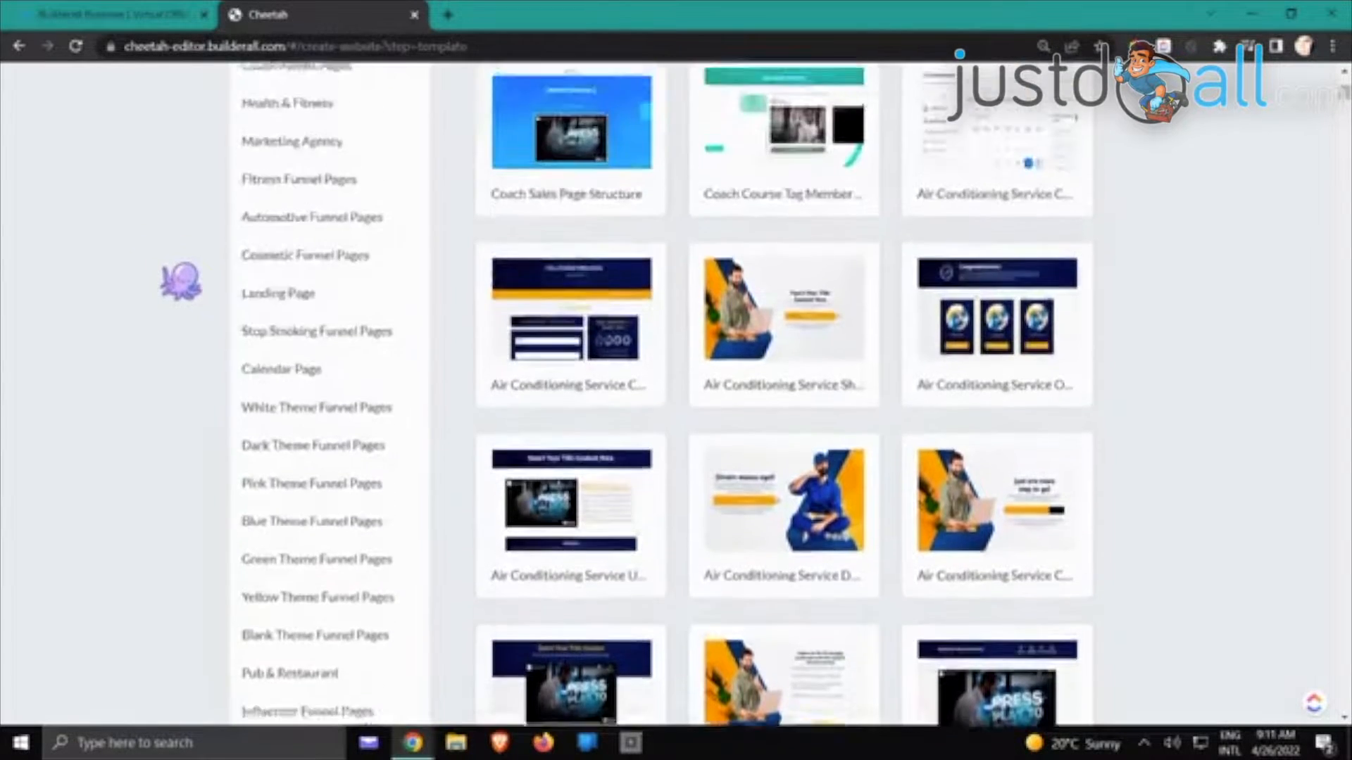
{"action": "scroll", "coordinate": [181, 282], "scroll_direction": "up", "scroll_amount": 5}
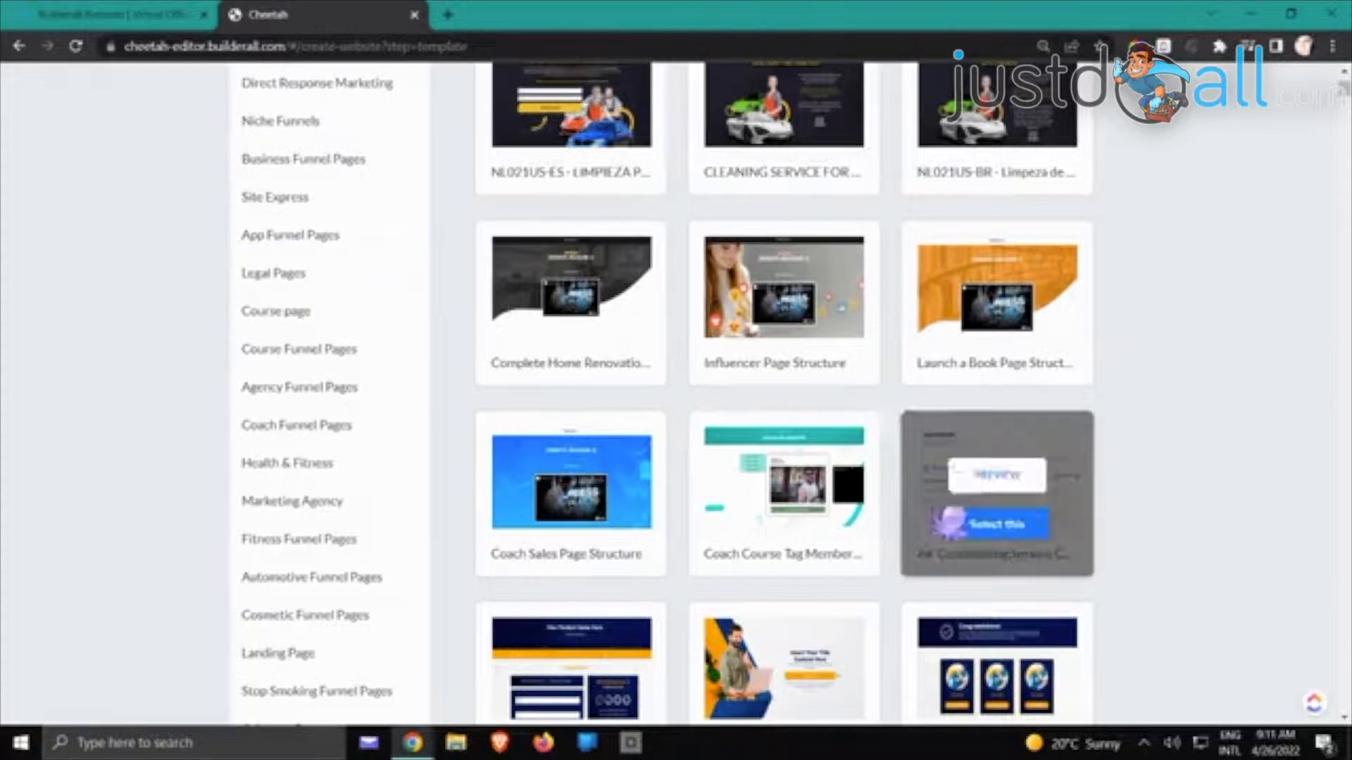
{"action": "scroll", "coordinate": [206, 204], "scroll_direction": "down", "scroll_amount": 2}
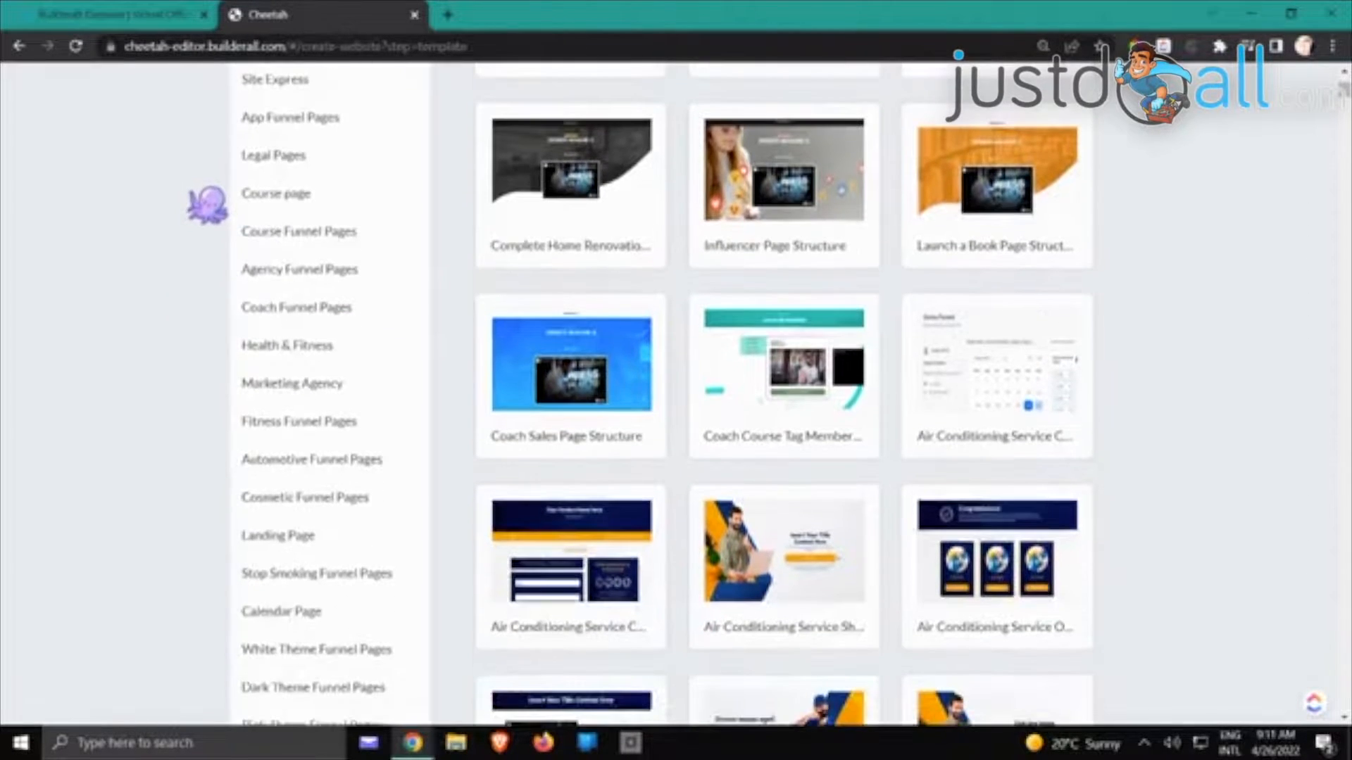
{"action": "scroll", "coordinate": [207, 204], "scroll_direction": "up", "scroll_amount": 7}
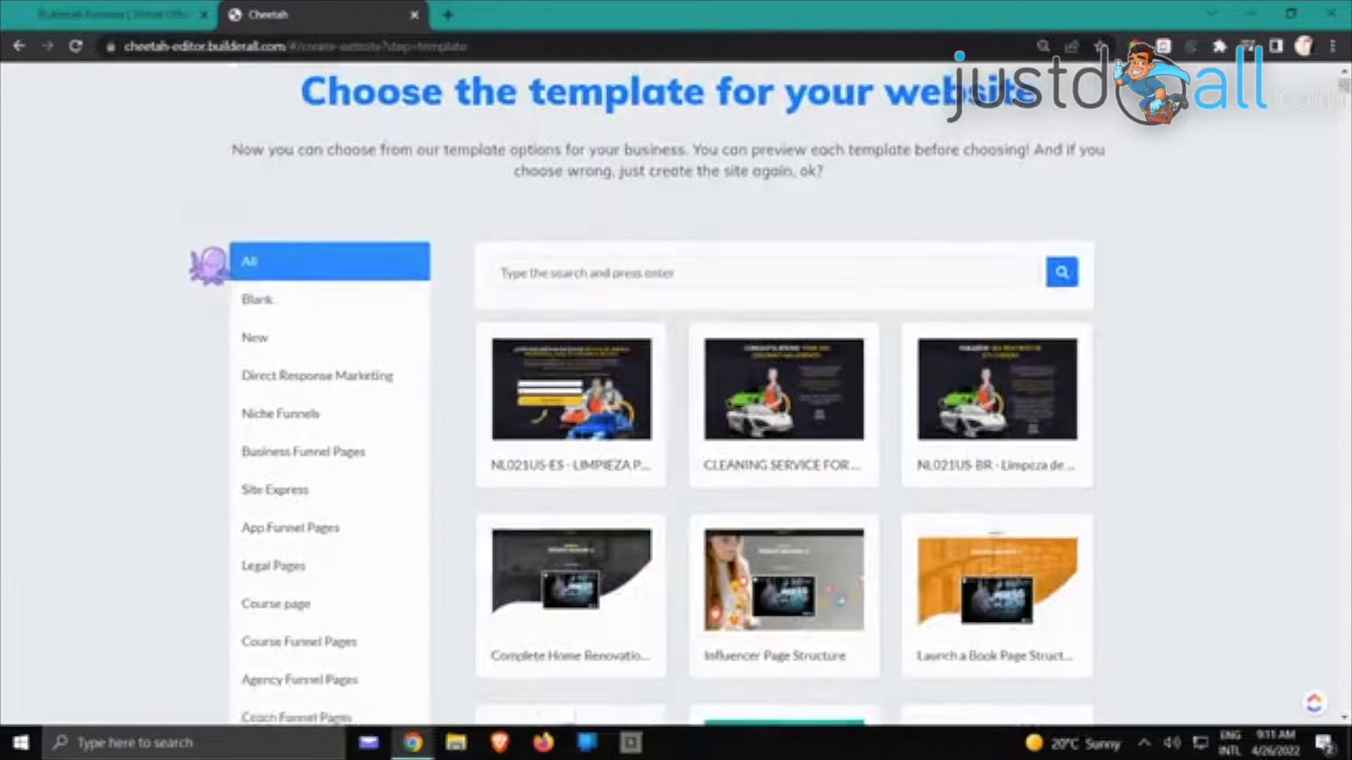
{"action": "left_click", "coordinate": [285, 304]}
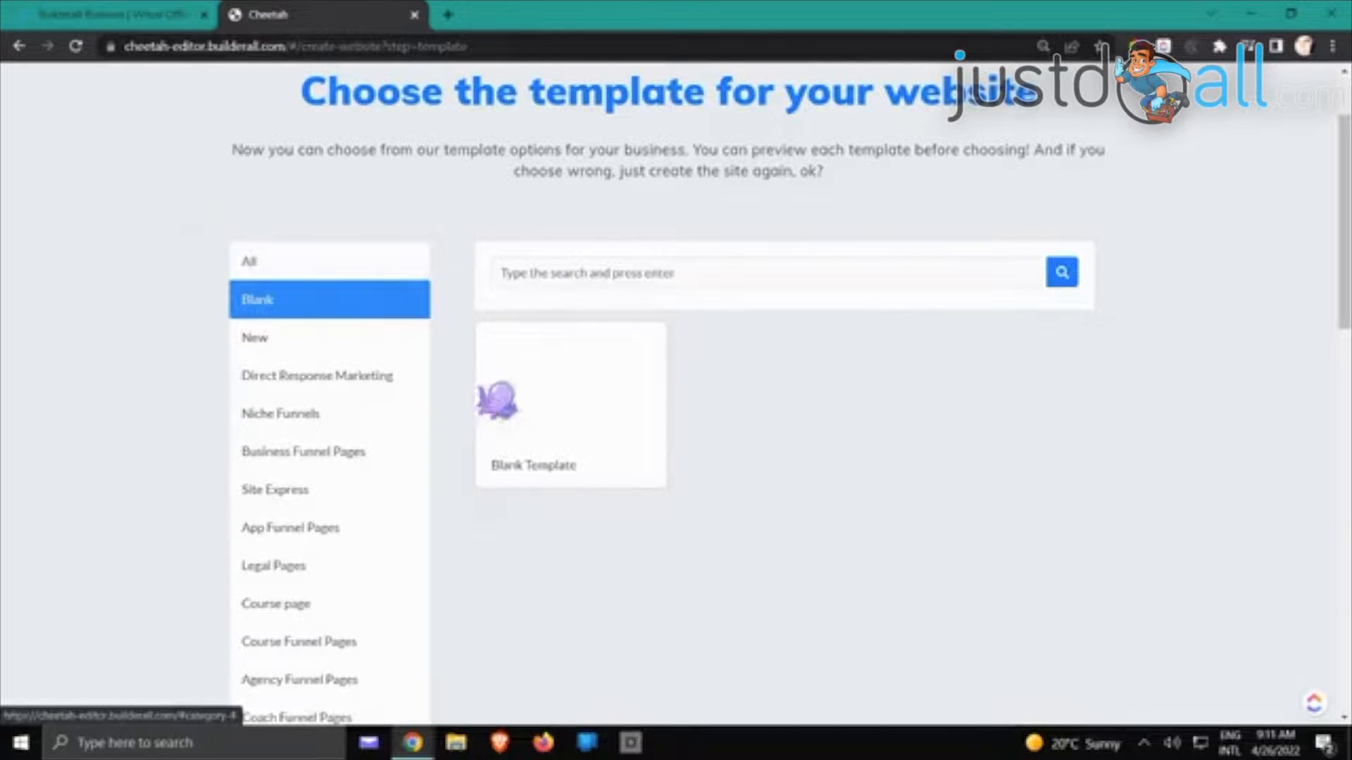
{"action": "left_click", "coordinate": [591, 434]}
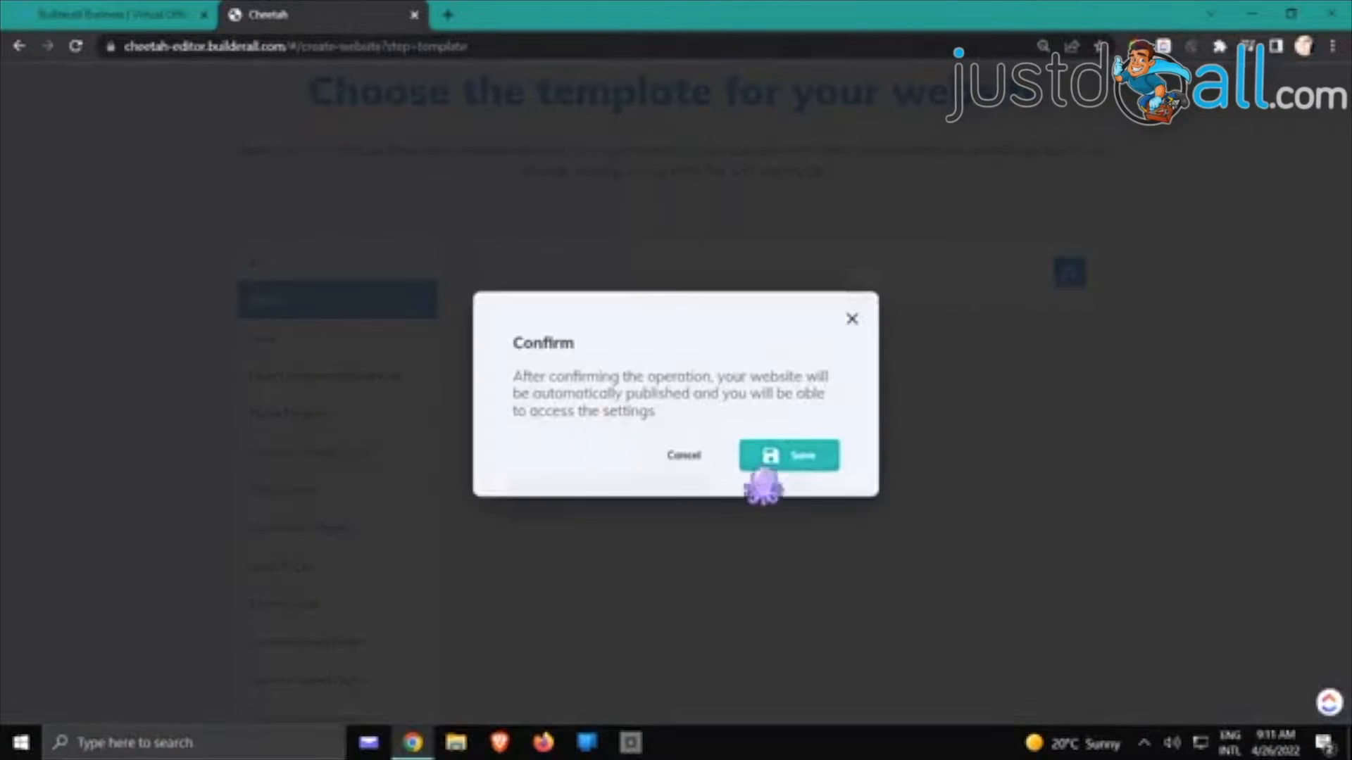
{"action": "left_click", "coordinate": [793, 465]}
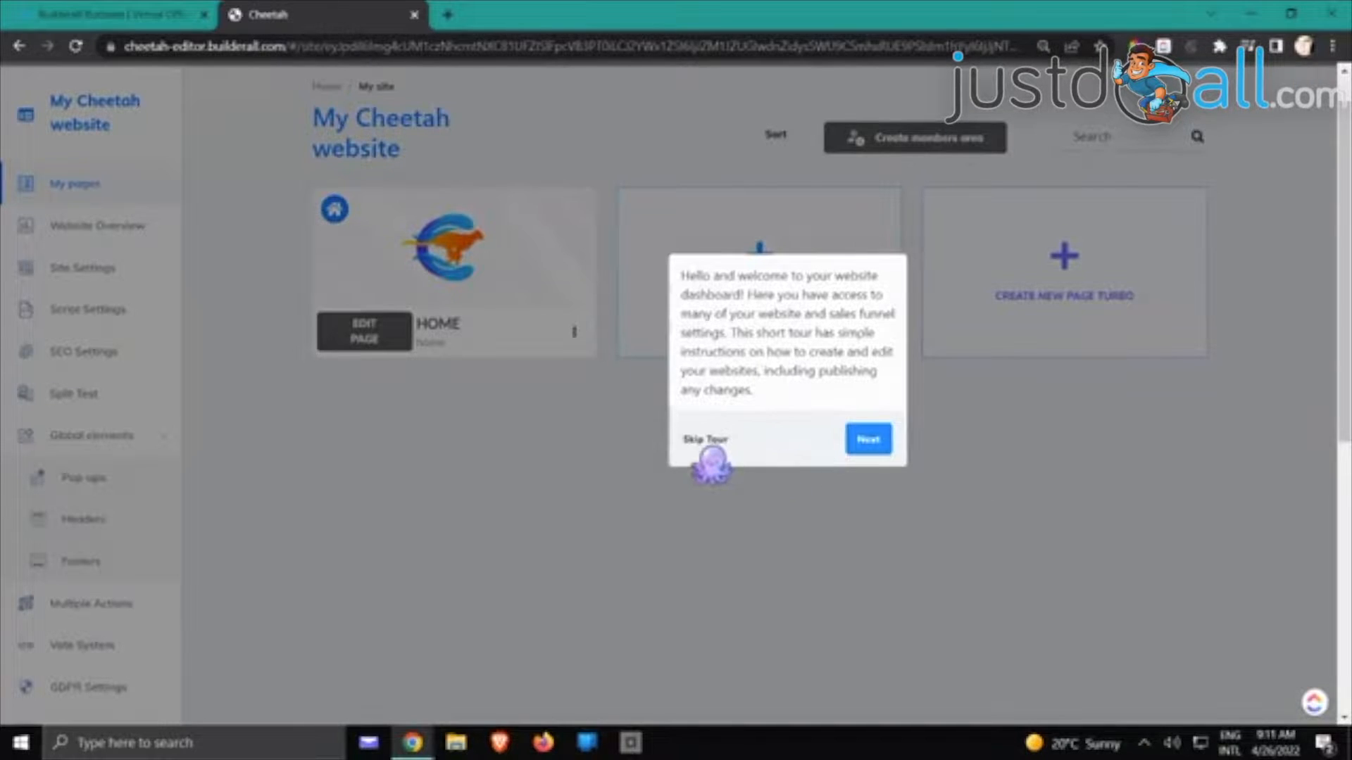
Skip the dashboard tour to open the Home page for editing, and delete its placeholder text panel
{"action": "left_click", "coordinate": [707, 439]}
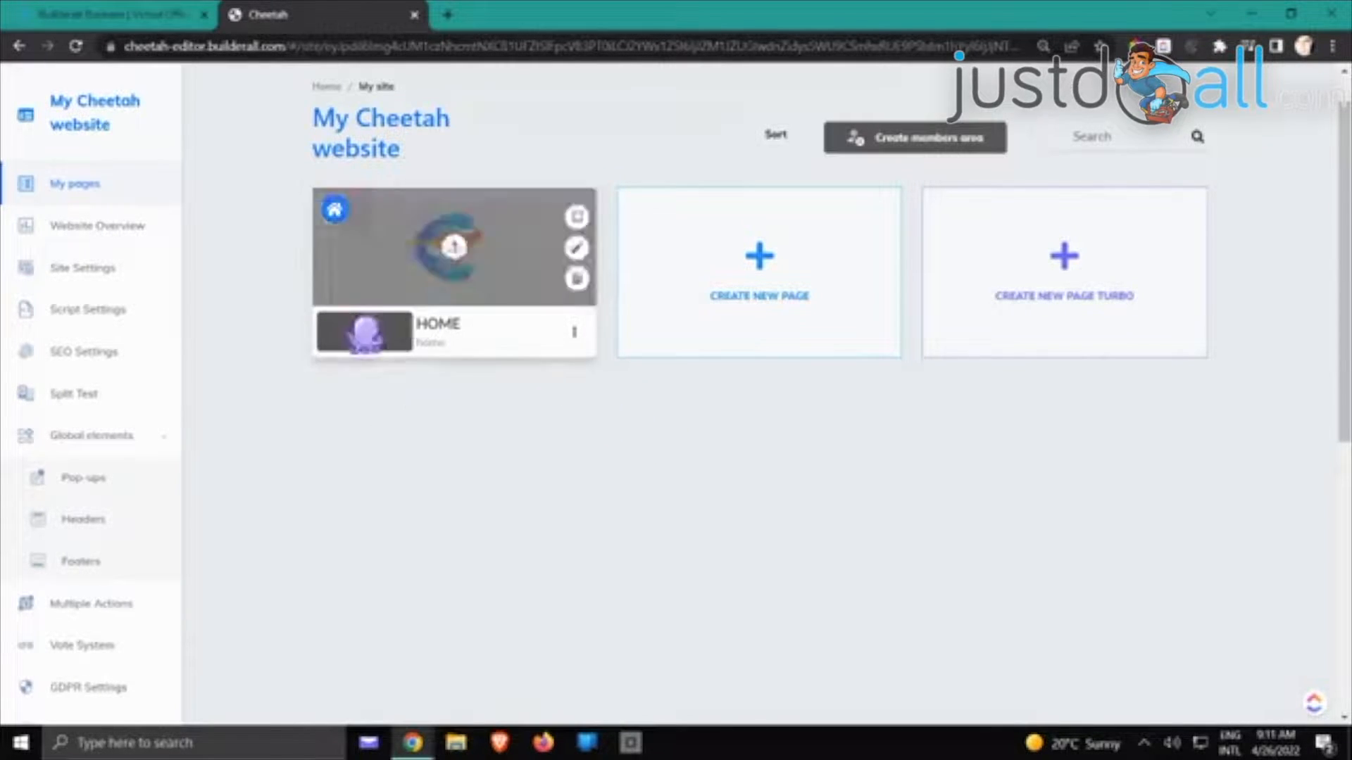
{"action": "left_click", "coordinate": [386, 326]}
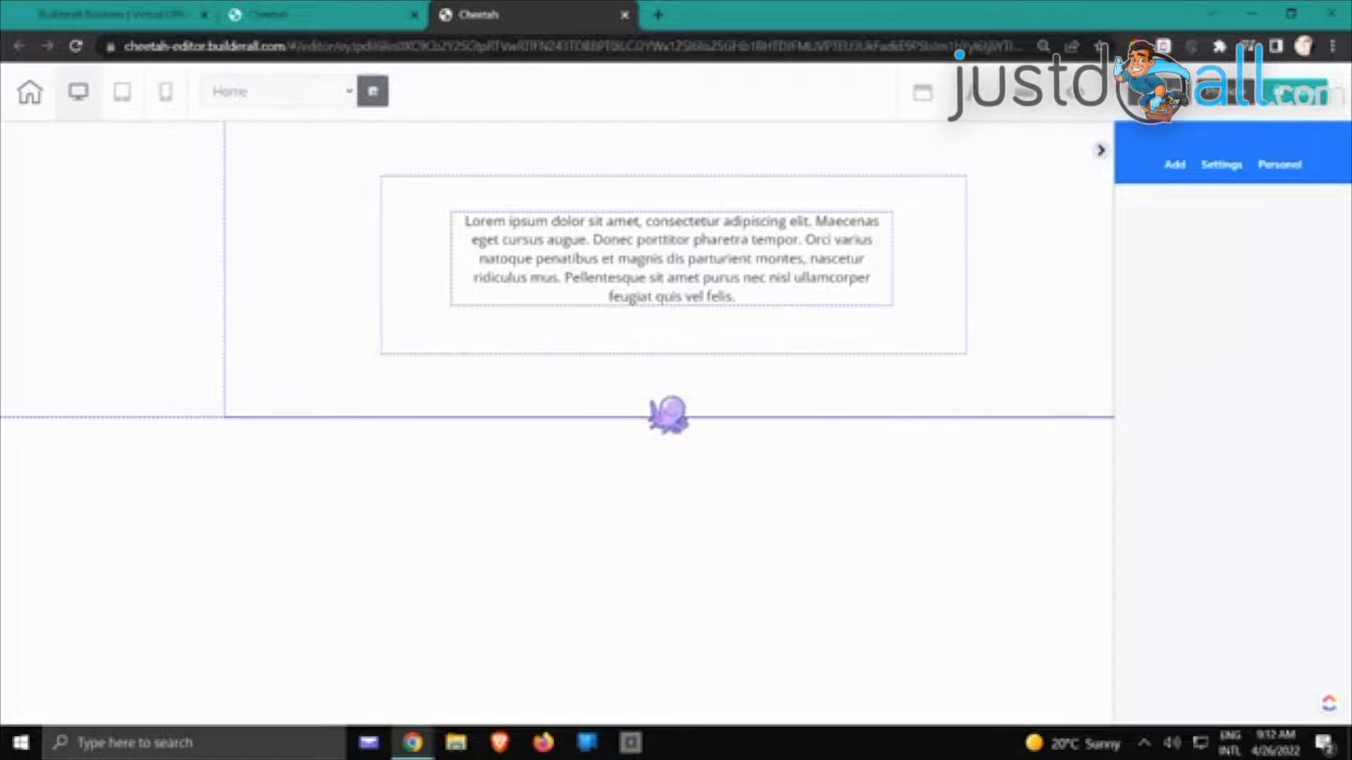
{"action": "left_click", "coordinate": [692, 405]}
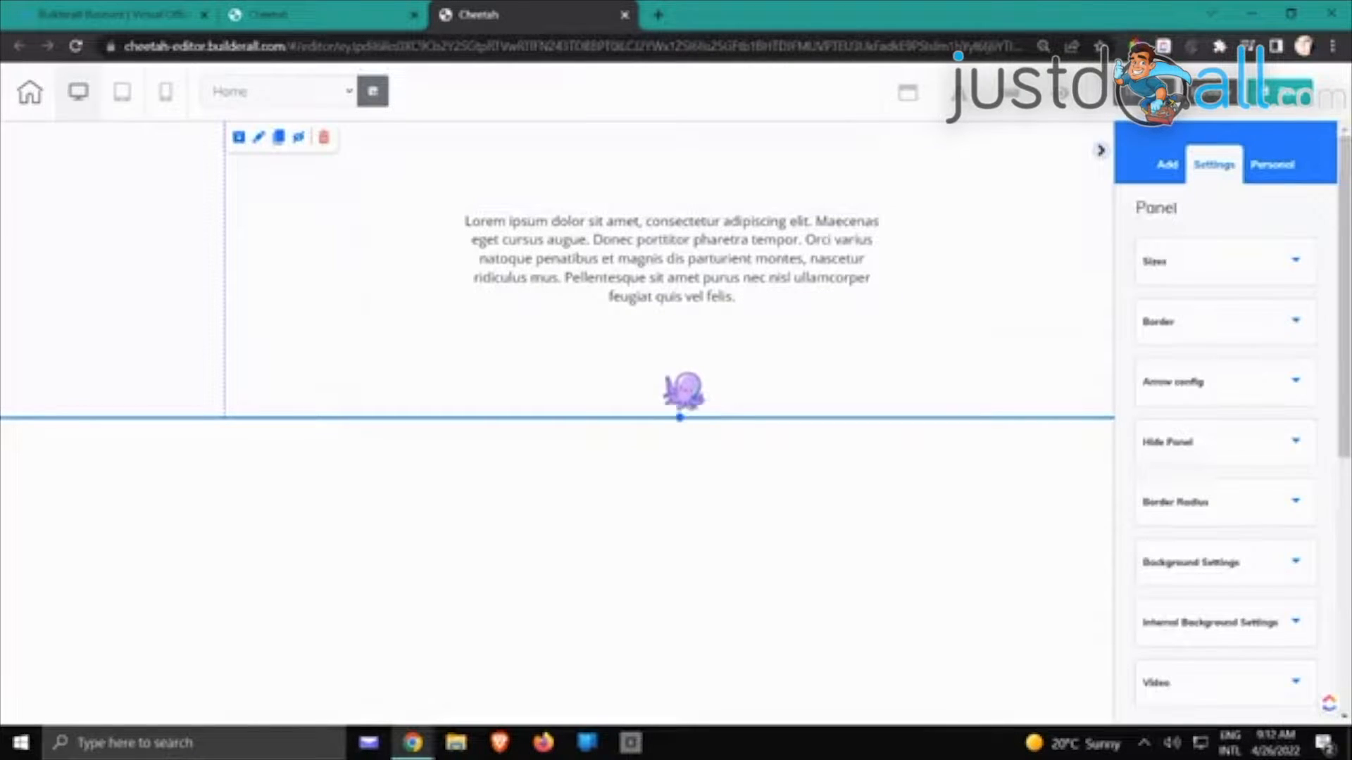
{"action": "left_click_drag", "start_coordinate": [677, 416], "coordinate": [681, 655]}
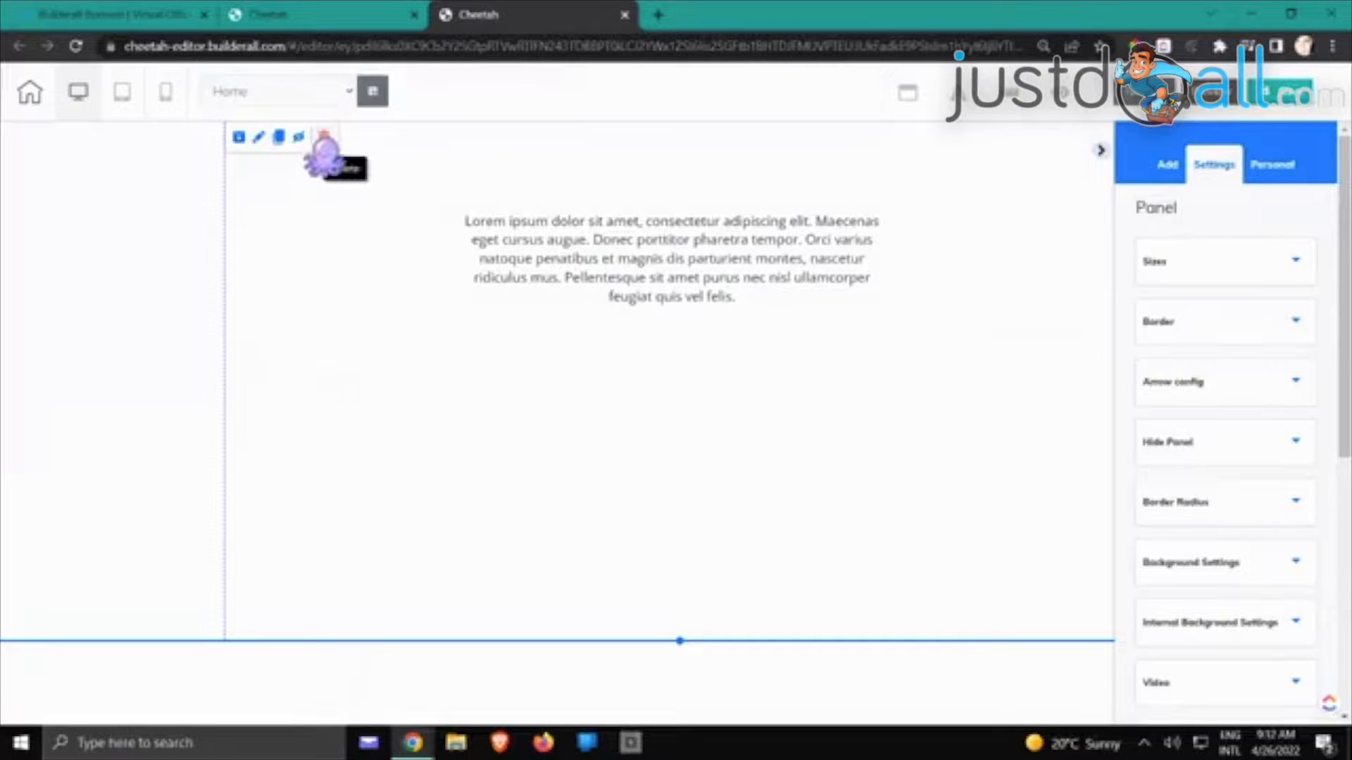
{"action": "left_click", "coordinate": [324, 138]}
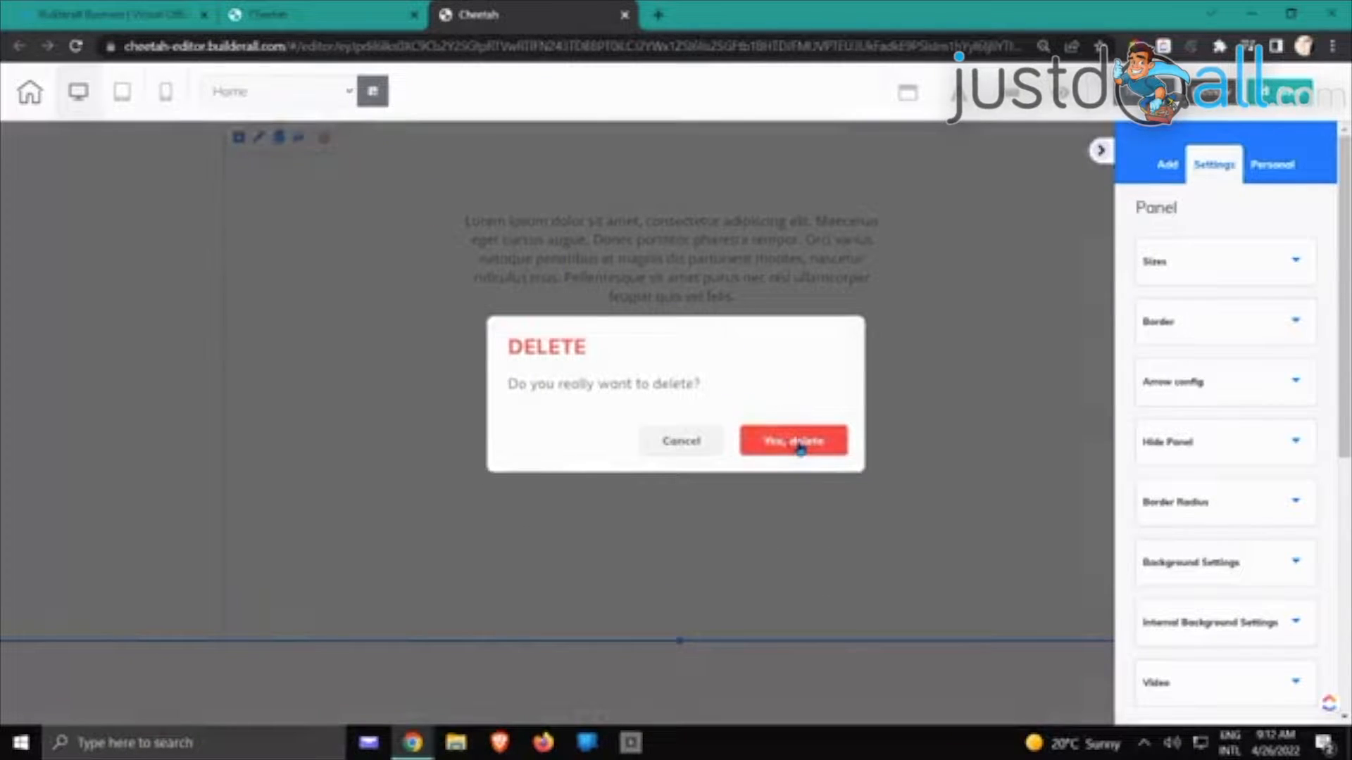
{"action": "left_click", "coordinate": [801, 443]}
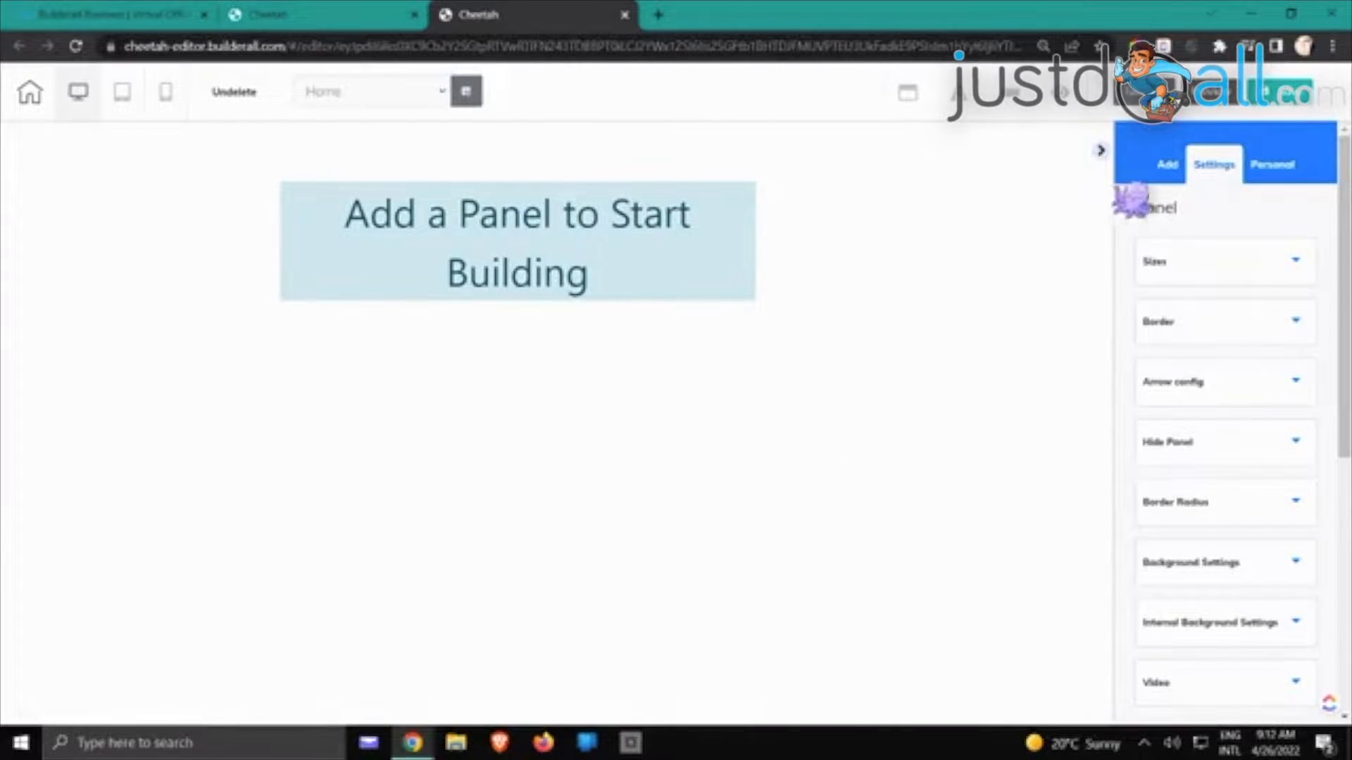
Add the Steak House 1st Fold panel from the 1st Fold category and preview it with the sidebar collapsed
{"action": "left_click", "coordinate": [1161, 168]}
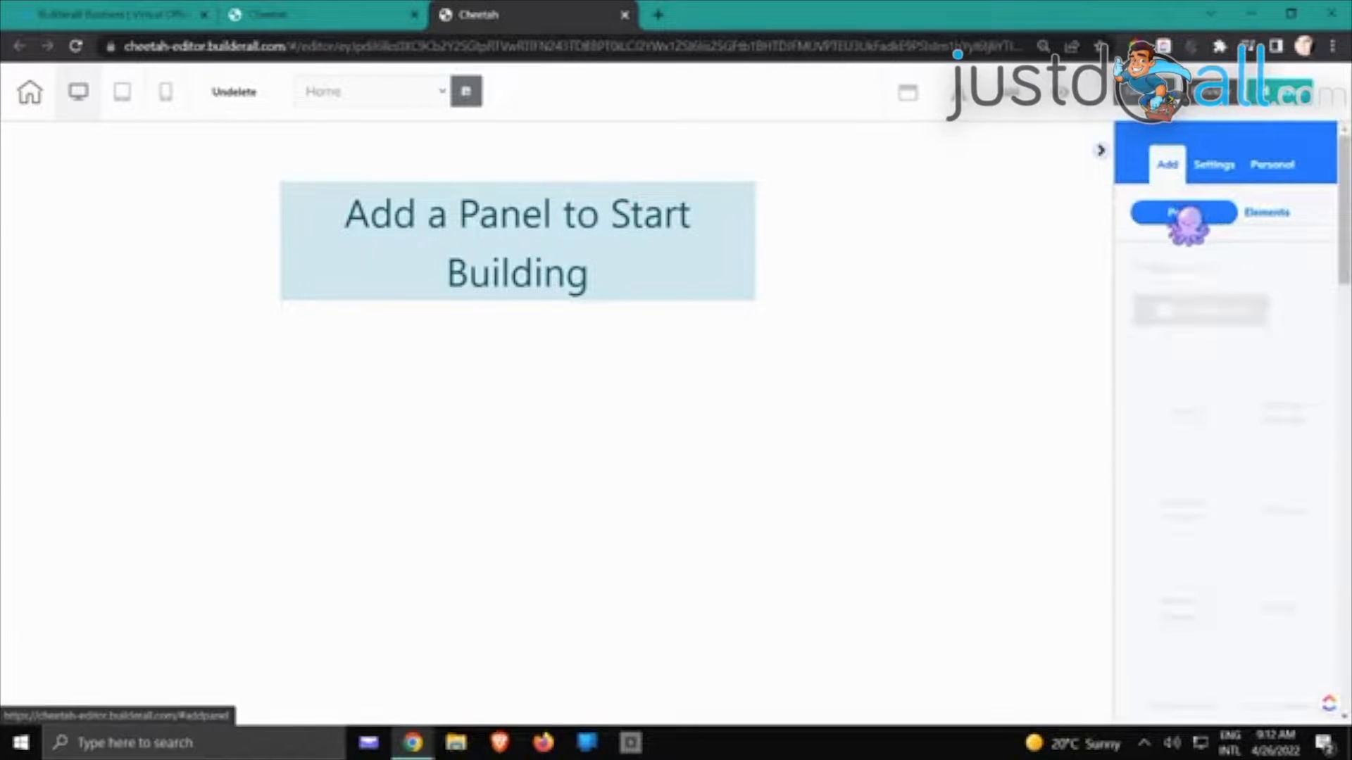
{"action": "scroll", "coordinate": [1273, 373], "scroll_direction": "down", "scroll_amount": 3}
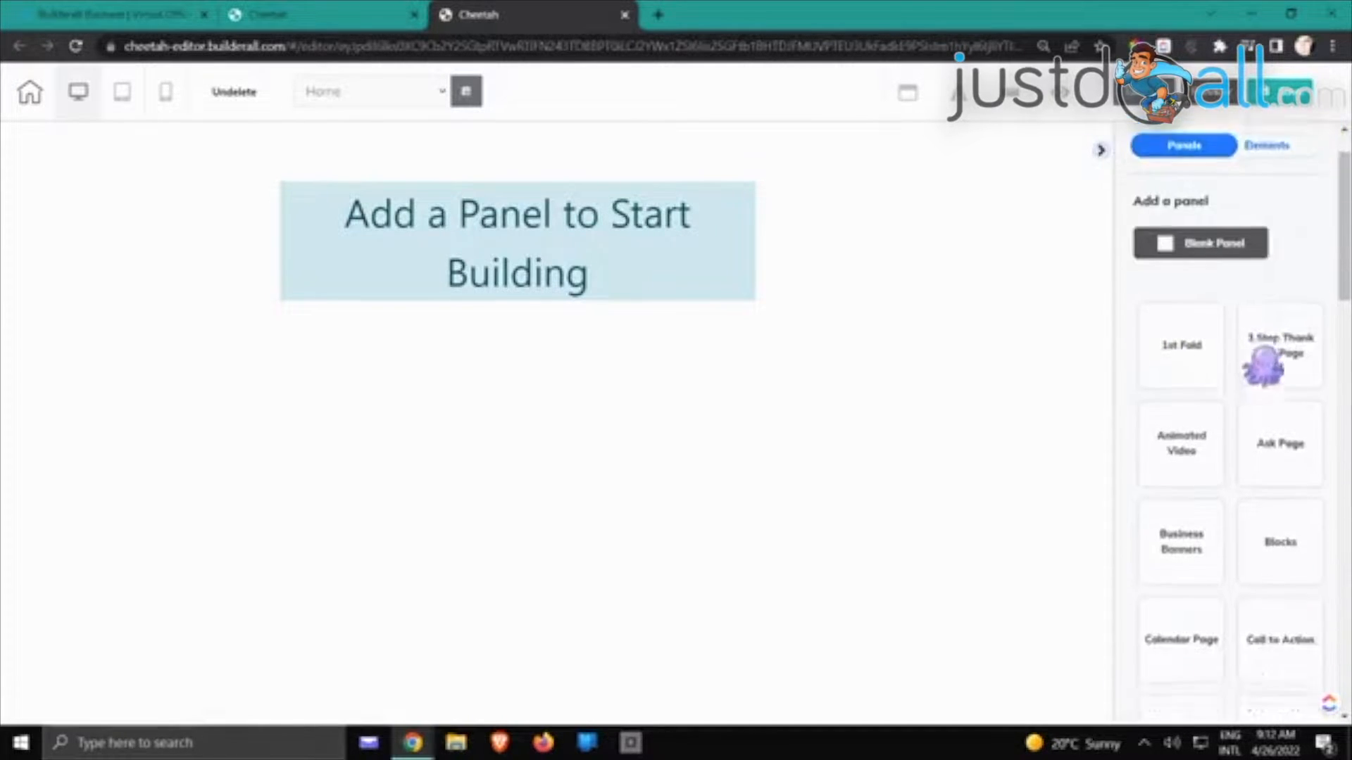
{"action": "scroll", "coordinate": [1244, 347], "scroll_direction": "up", "scroll_amount": 2}
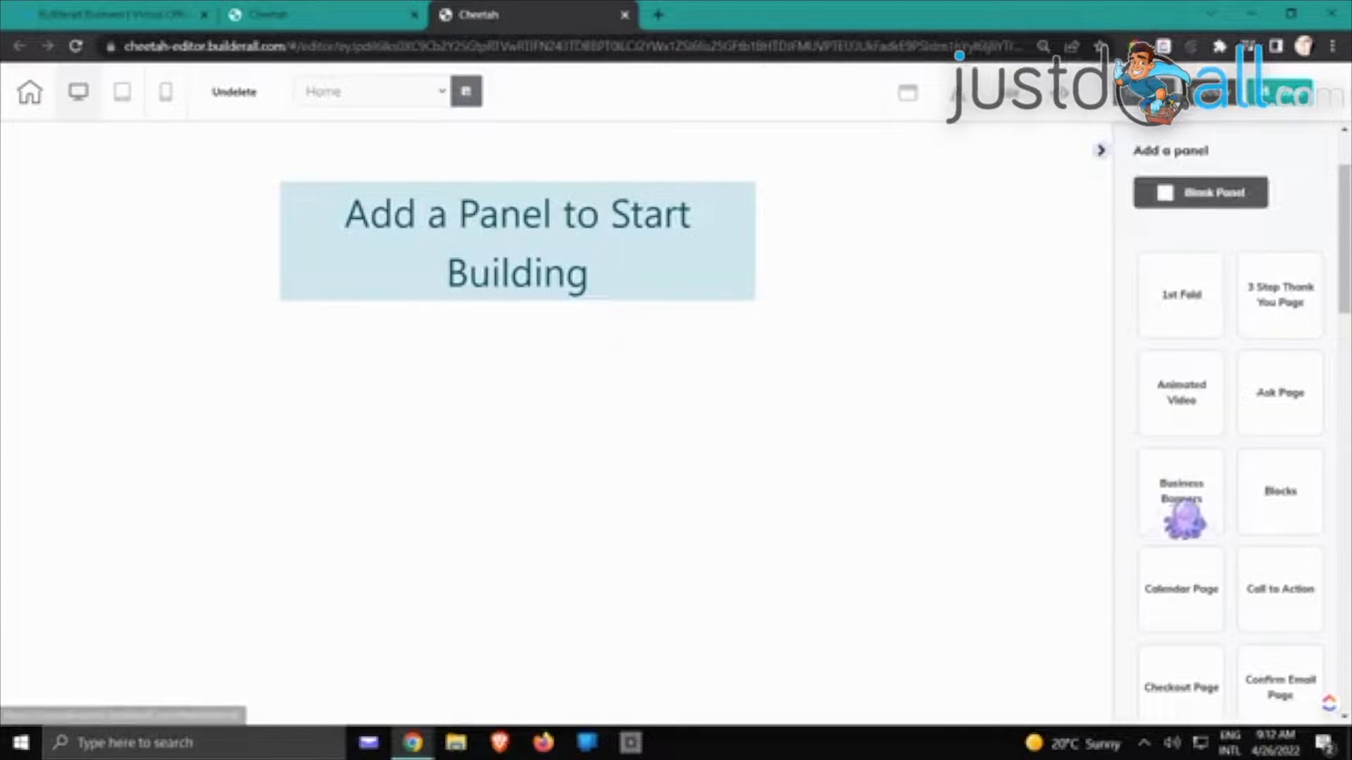
{"action": "left_click", "coordinate": [1172, 303]}
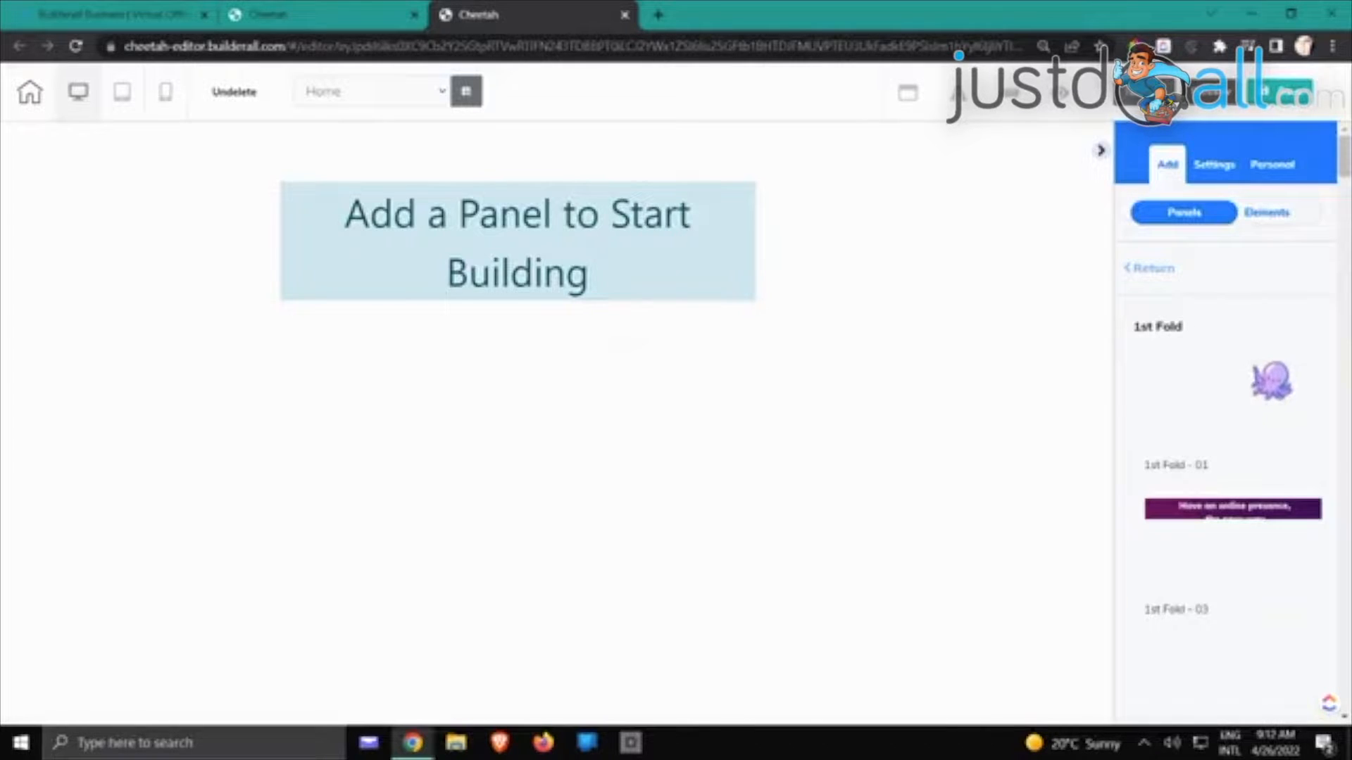
{"action": "scroll", "coordinate": [1256, 338], "scroll_direction": "down", "scroll_amount": 6}
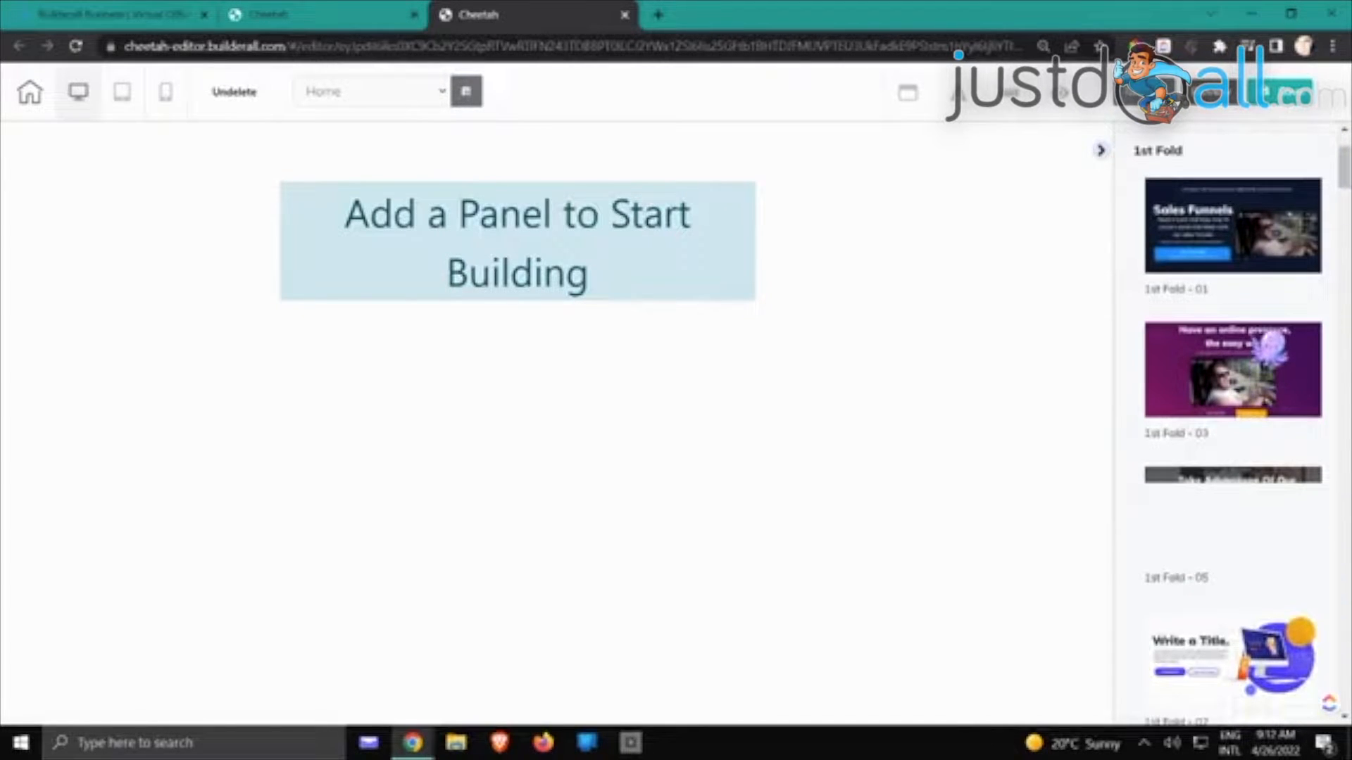
{"action": "scroll", "coordinate": [1257, 338], "scroll_direction": "down", "scroll_amount": 8}
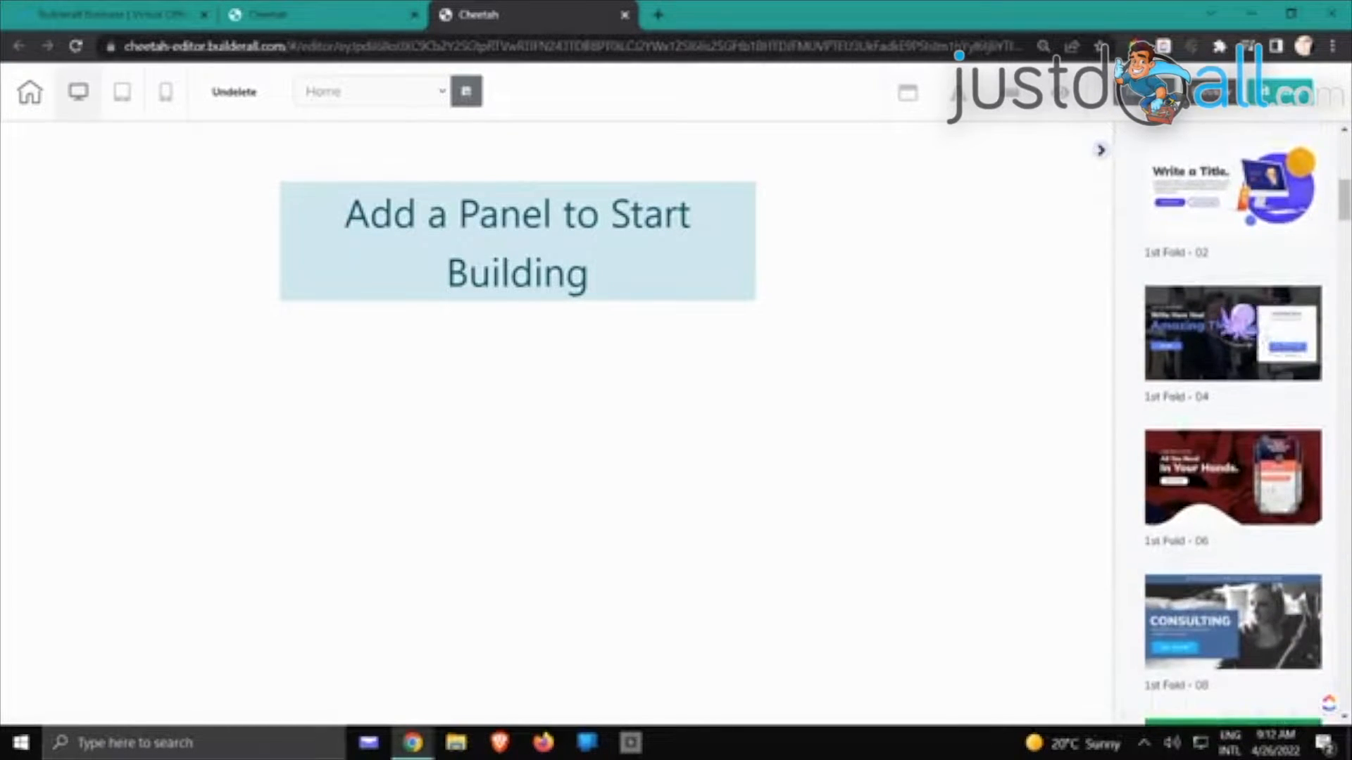
{"action": "scroll", "coordinate": [1239, 316], "scroll_direction": "down", "scroll_amount": 8}
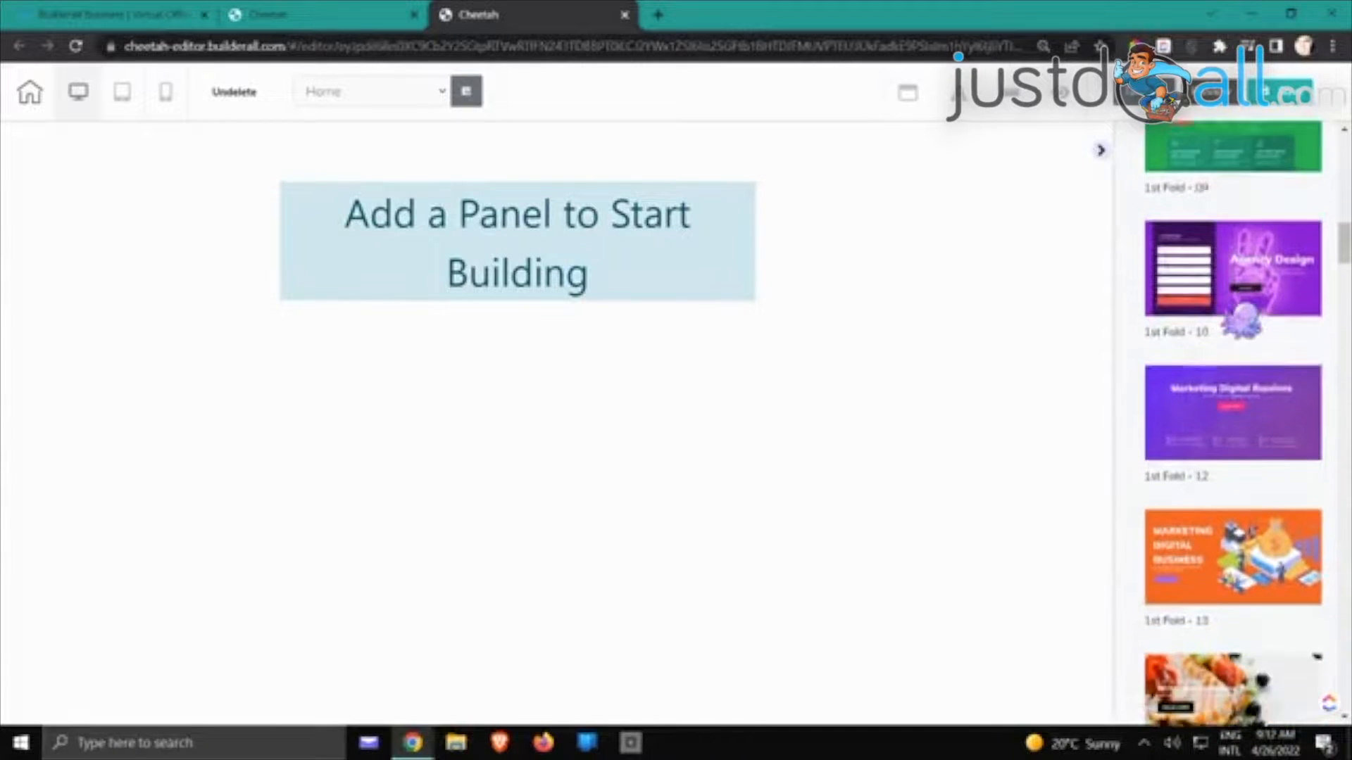
{"action": "scroll", "coordinate": [1232, 422], "scroll_direction": "down", "scroll_amount": 3}
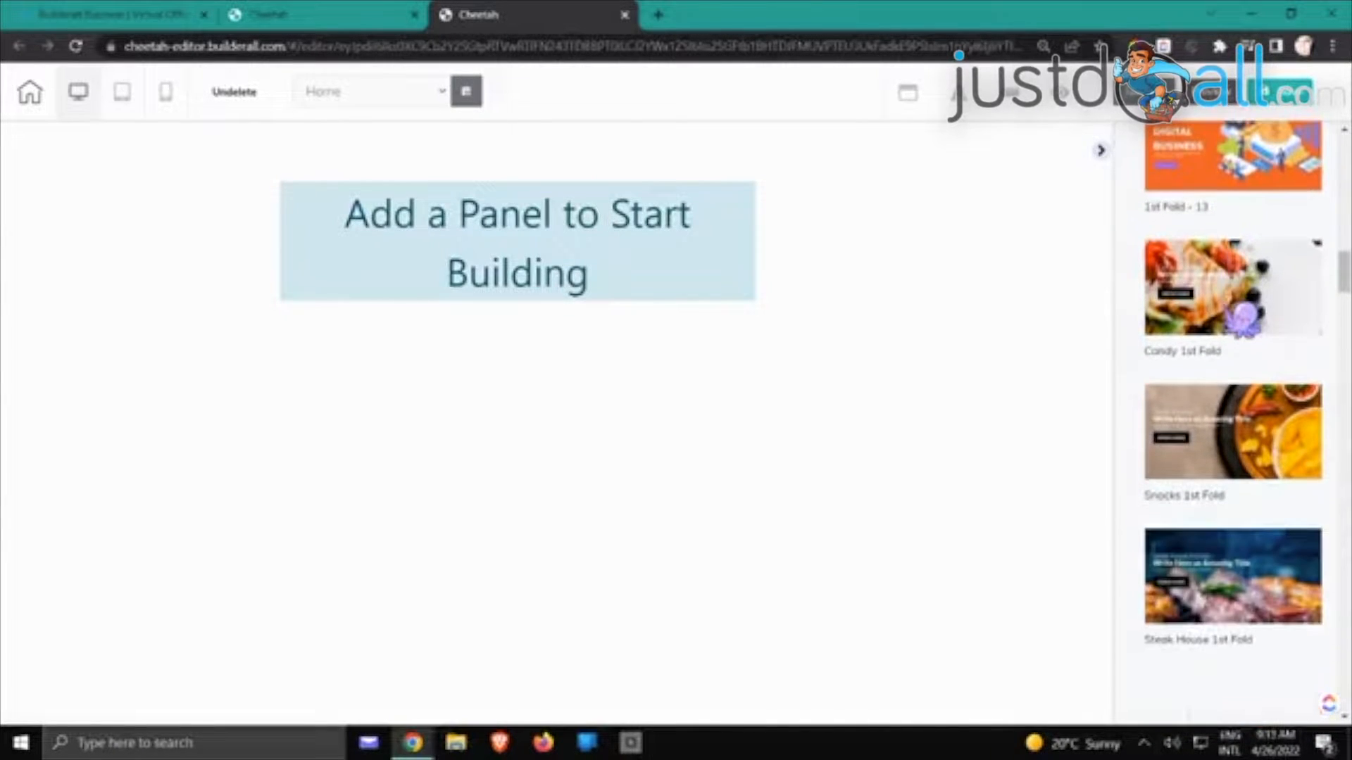
{"action": "scroll", "coordinate": [1243, 321], "scroll_direction": "down", "scroll_amount": 3}
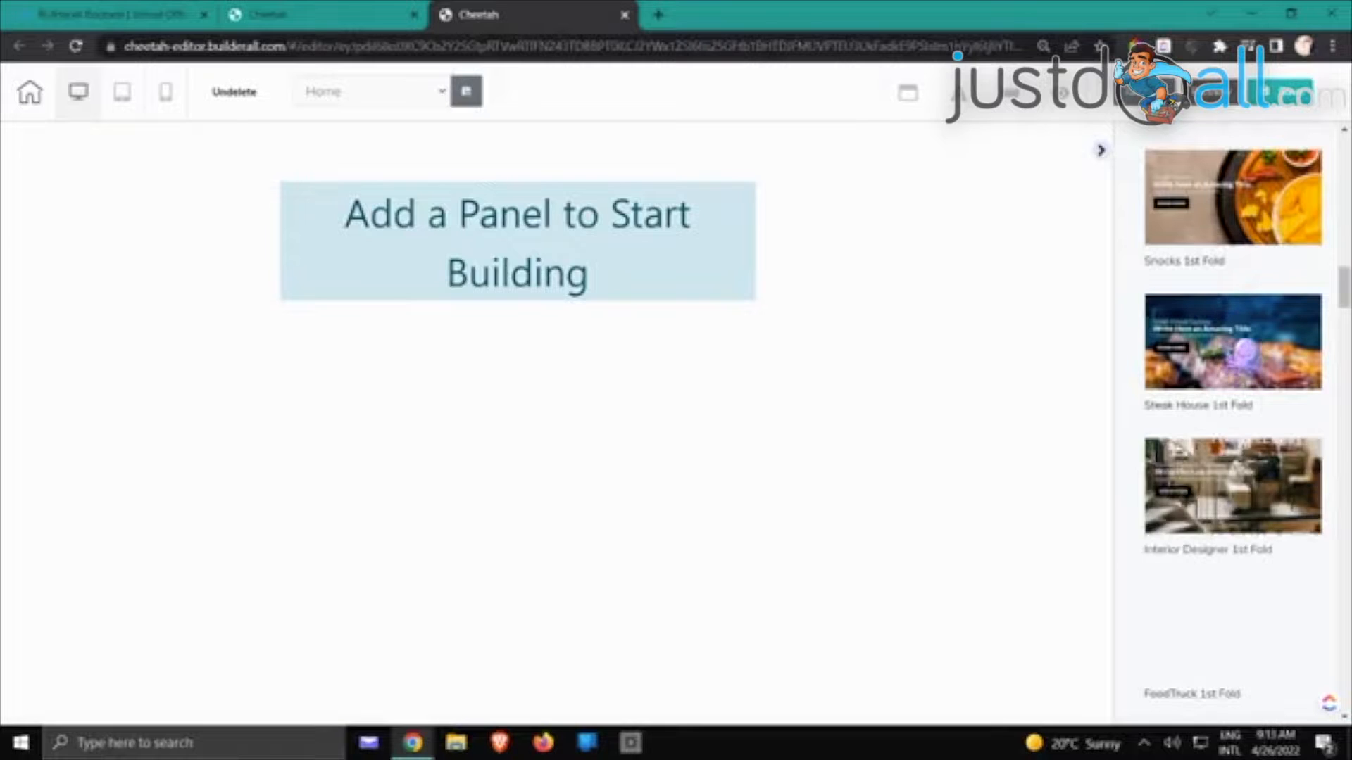
{"action": "left_click", "coordinate": [1242, 348]}
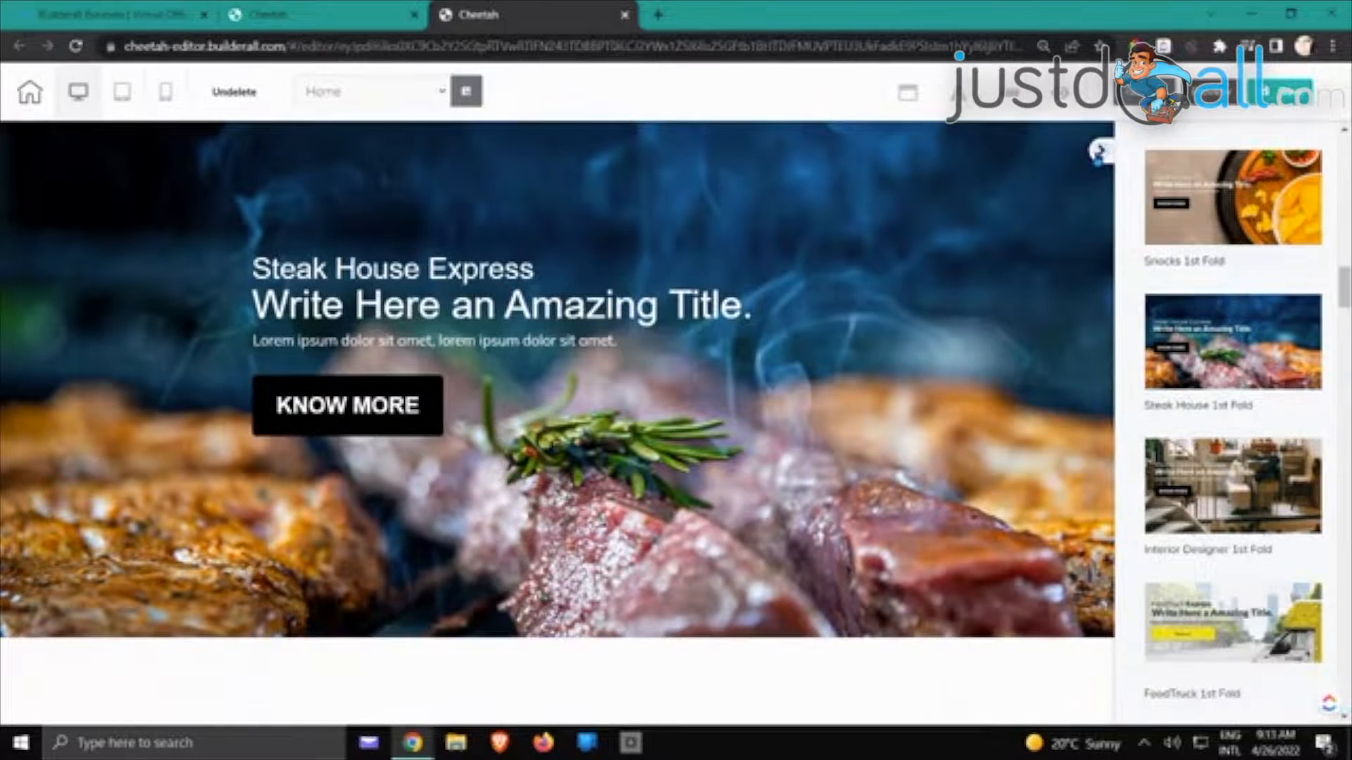
{"action": "left_click", "coordinate": [1101, 150]}
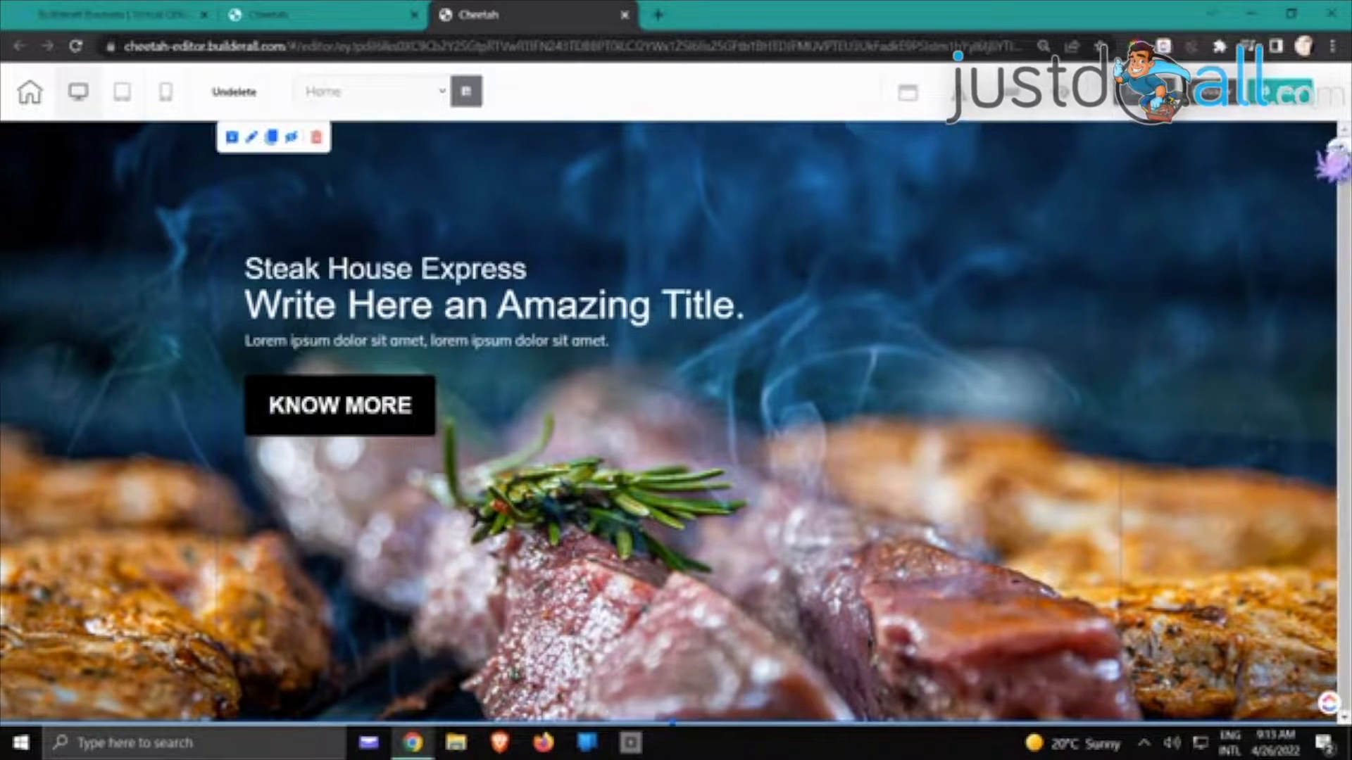
{"action": "left_click", "coordinate": [1338, 151]}
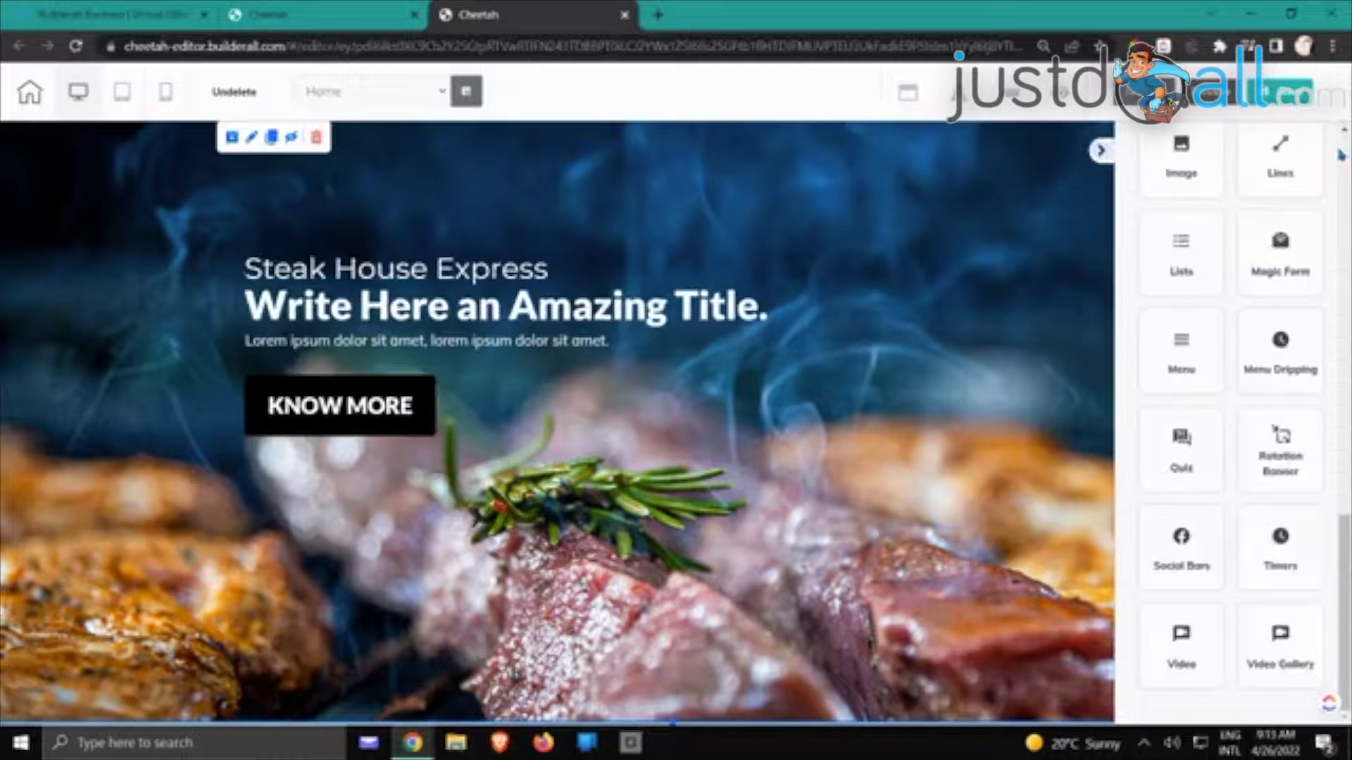
Switch from elements back to the panel categories and open the Business Banners category
{"action": "scroll", "coordinate": [1257, 201], "scroll_direction": "up", "scroll_amount": 10}
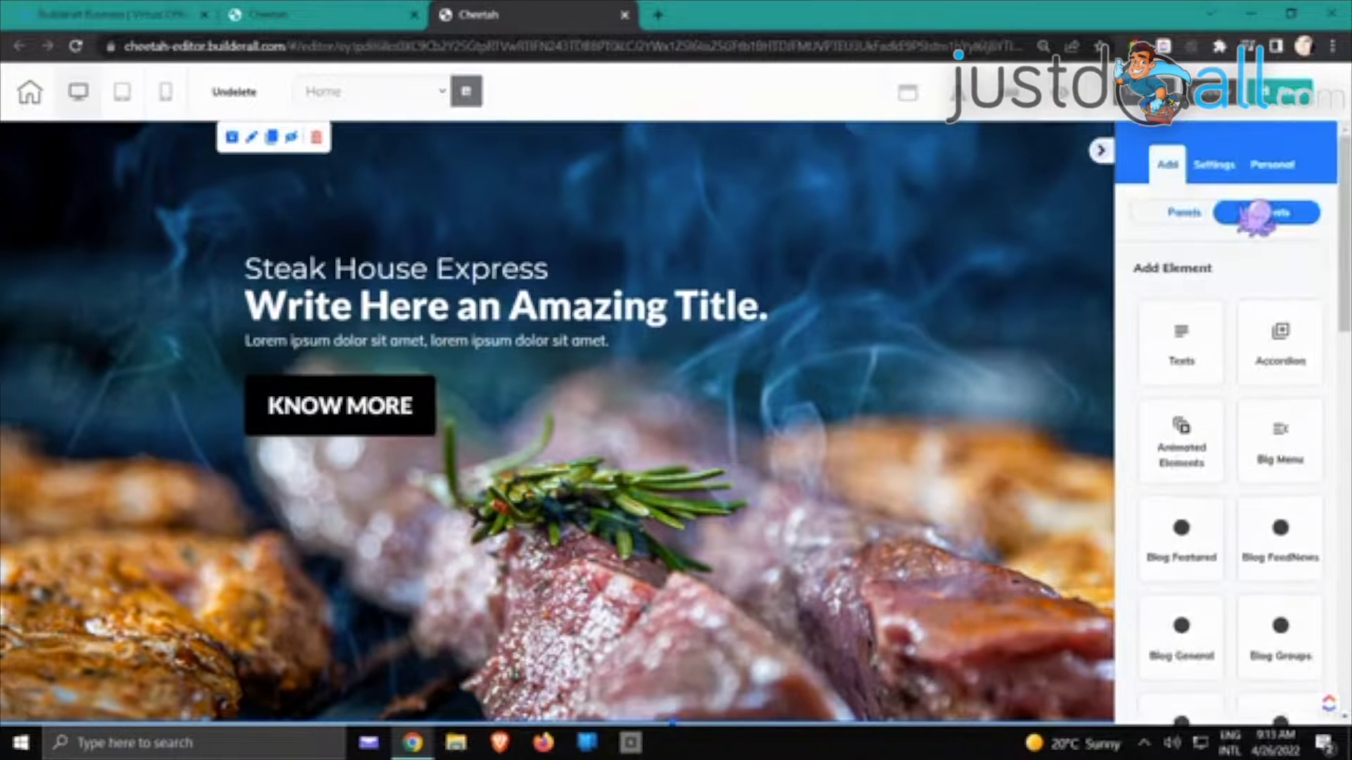
{"action": "left_click", "coordinate": [1197, 212]}
{"action": "scroll", "coordinate": [1229, 295], "scroll_direction": "down", "scroll_amount": 2}
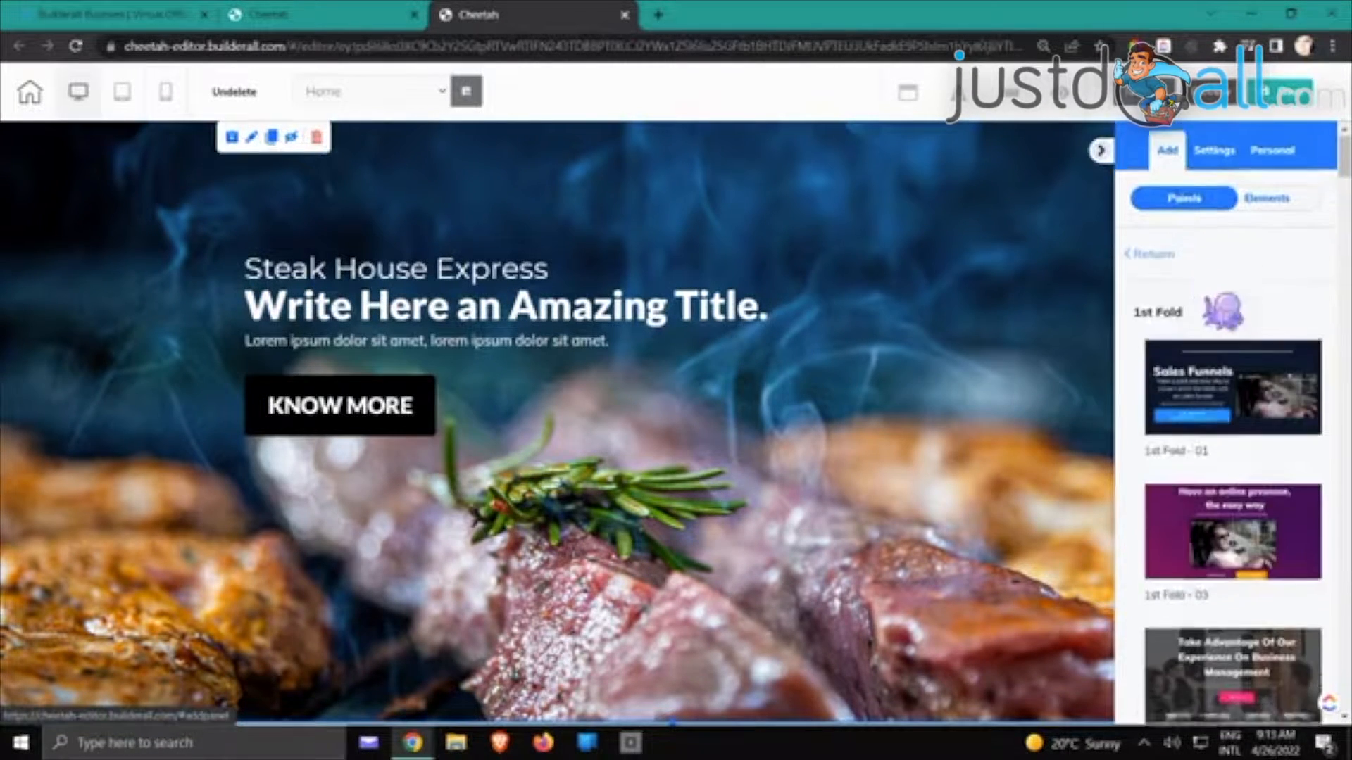
{"action": "scroll", "coordinate": [1229, 303], "scroll_direction": "up", "scroll_amount": 1}
{"action": "left_click", "coordinate": [1150, 276]}
{"action": "scroll", "coordinate": [1173, 289], "scroll_direction": "down", "scroll_amount": 3}
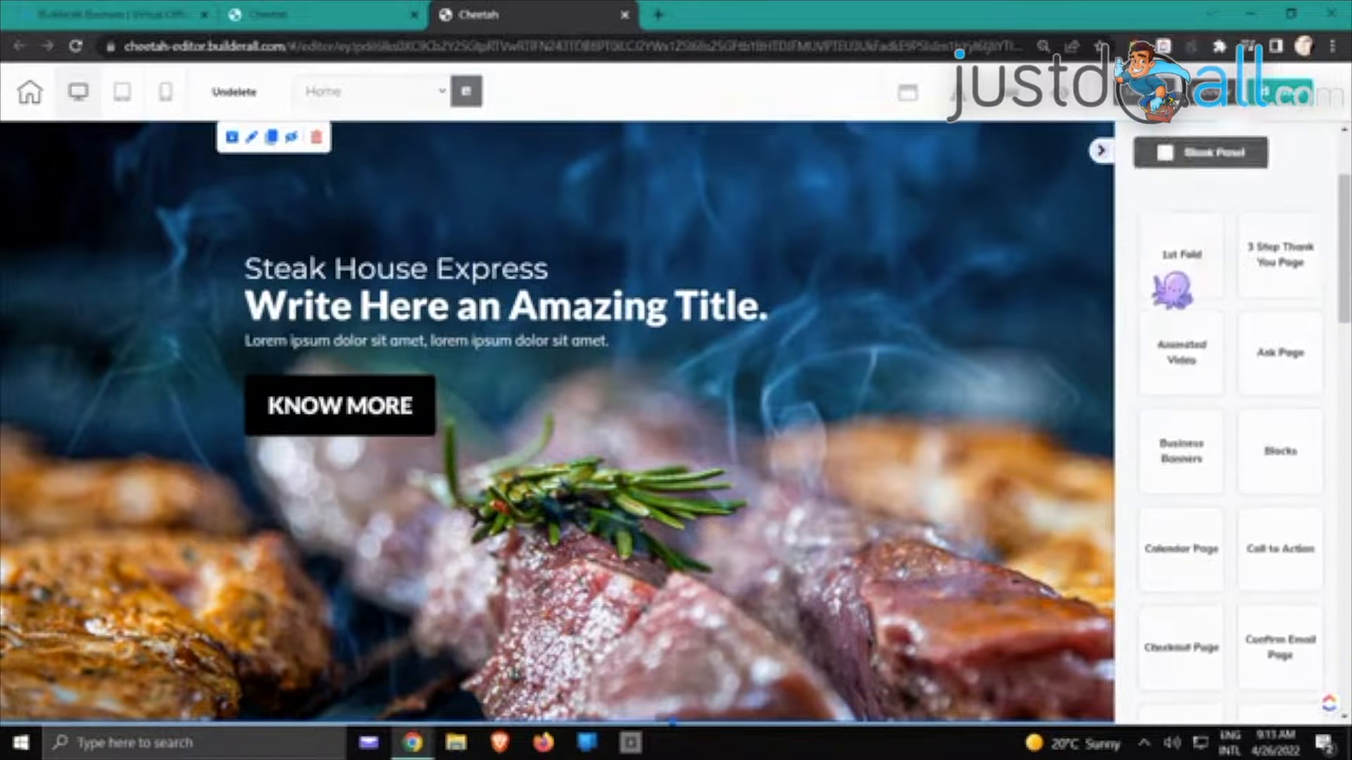
{"action": "left_click", "coordinate": [1183, 438]}
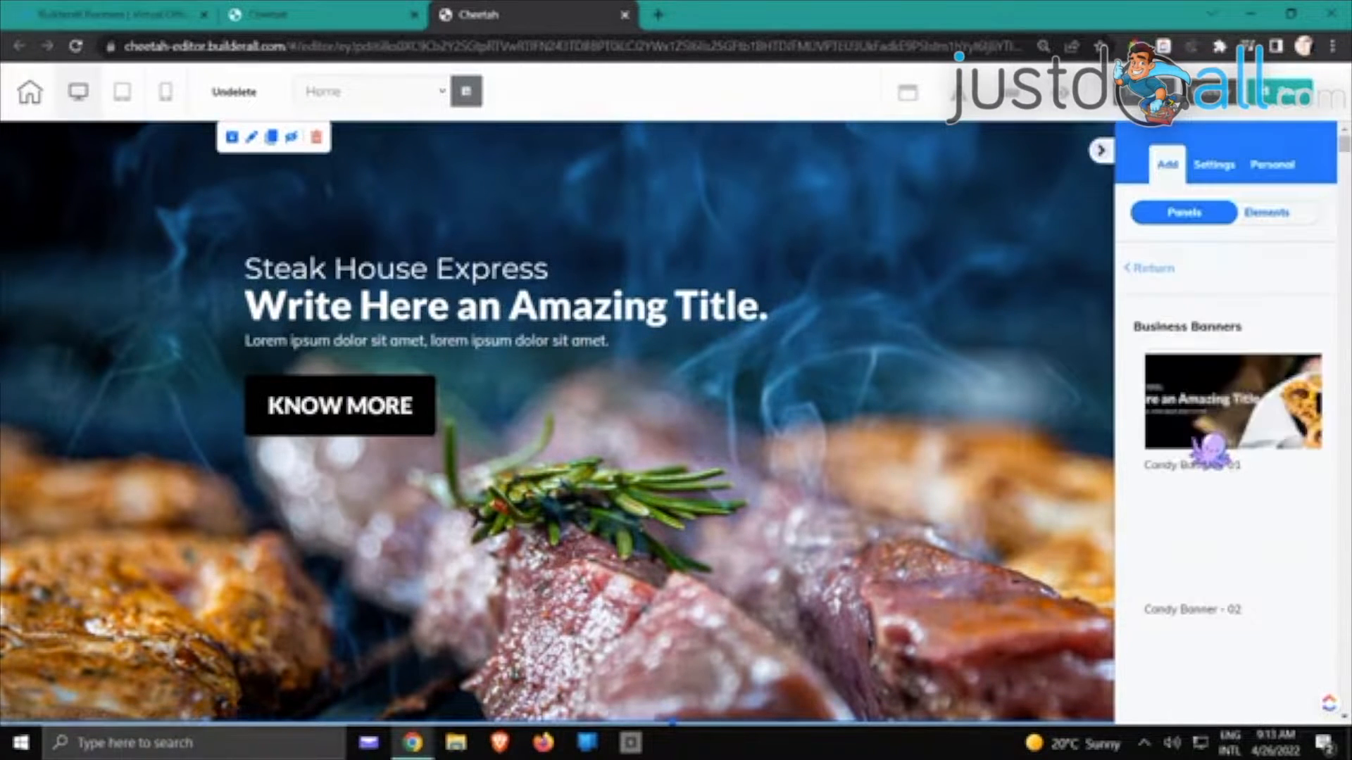
Browse the Business Banners and add the Steak House Banner 03 panel to the Home page
{"action": "scroll", "coordinate": [1246, 419], "scroll_direction": "down", "scroll_amount": 2}
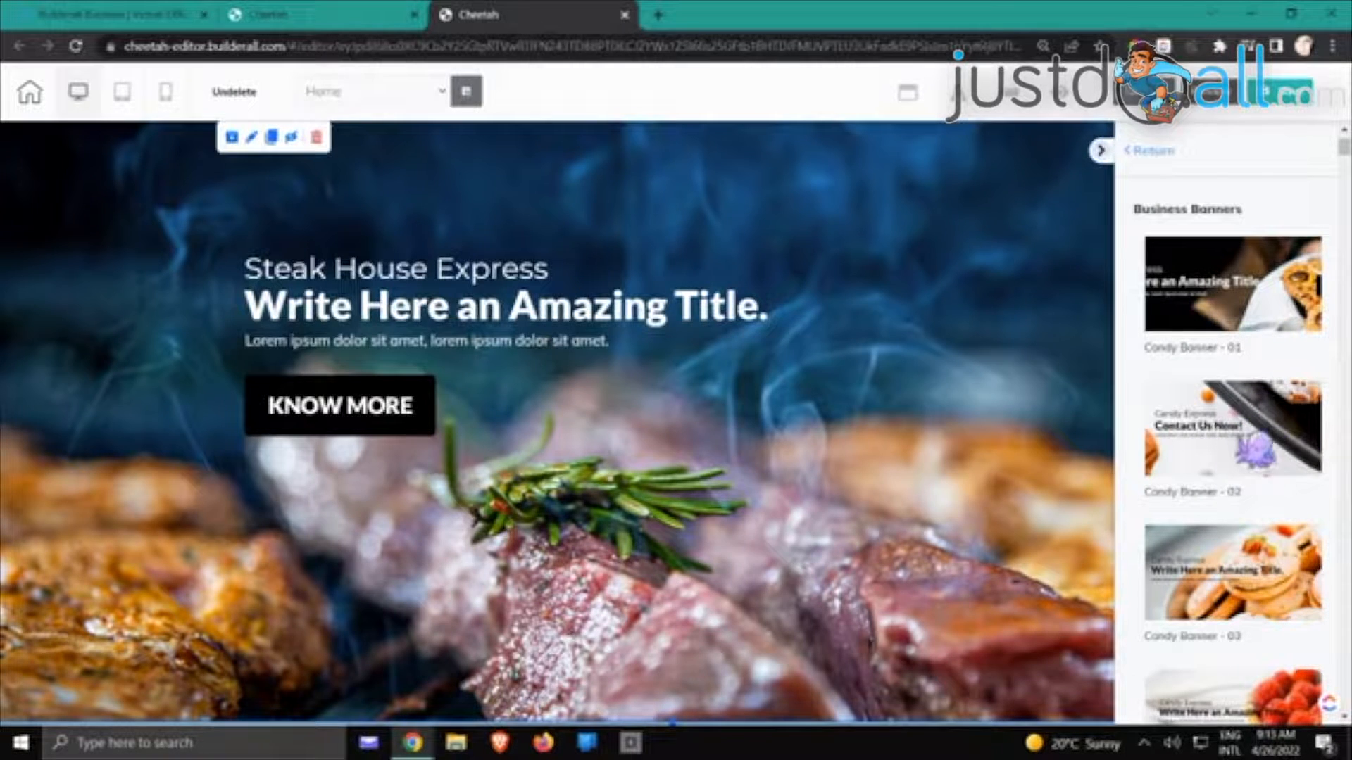
{"action": "scroll", "coordinate": [1233, 422], "scroll_direction": "down", "scroll_amount": 5}
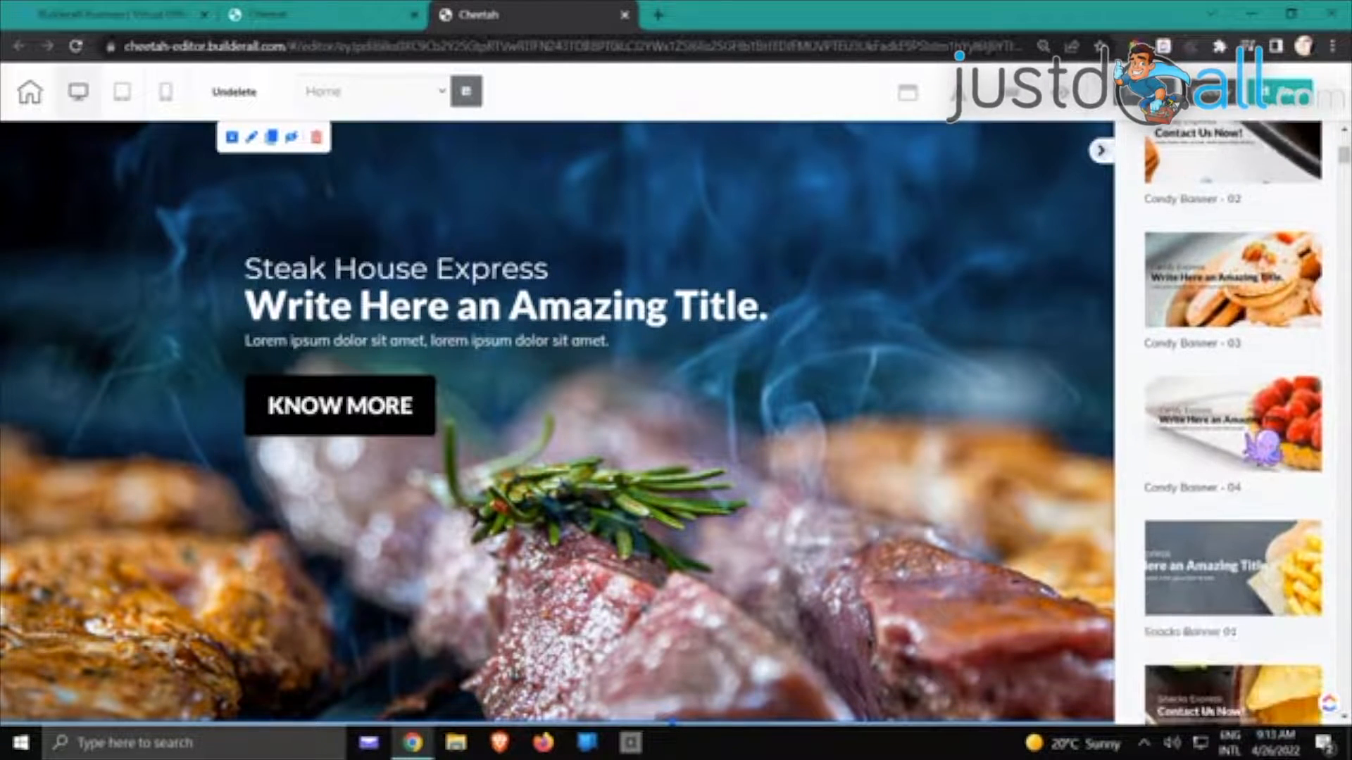
{"action": "scroll", "coordinate": [1232, 423], "scroll_direction": "down", "scroll_amount": 10}
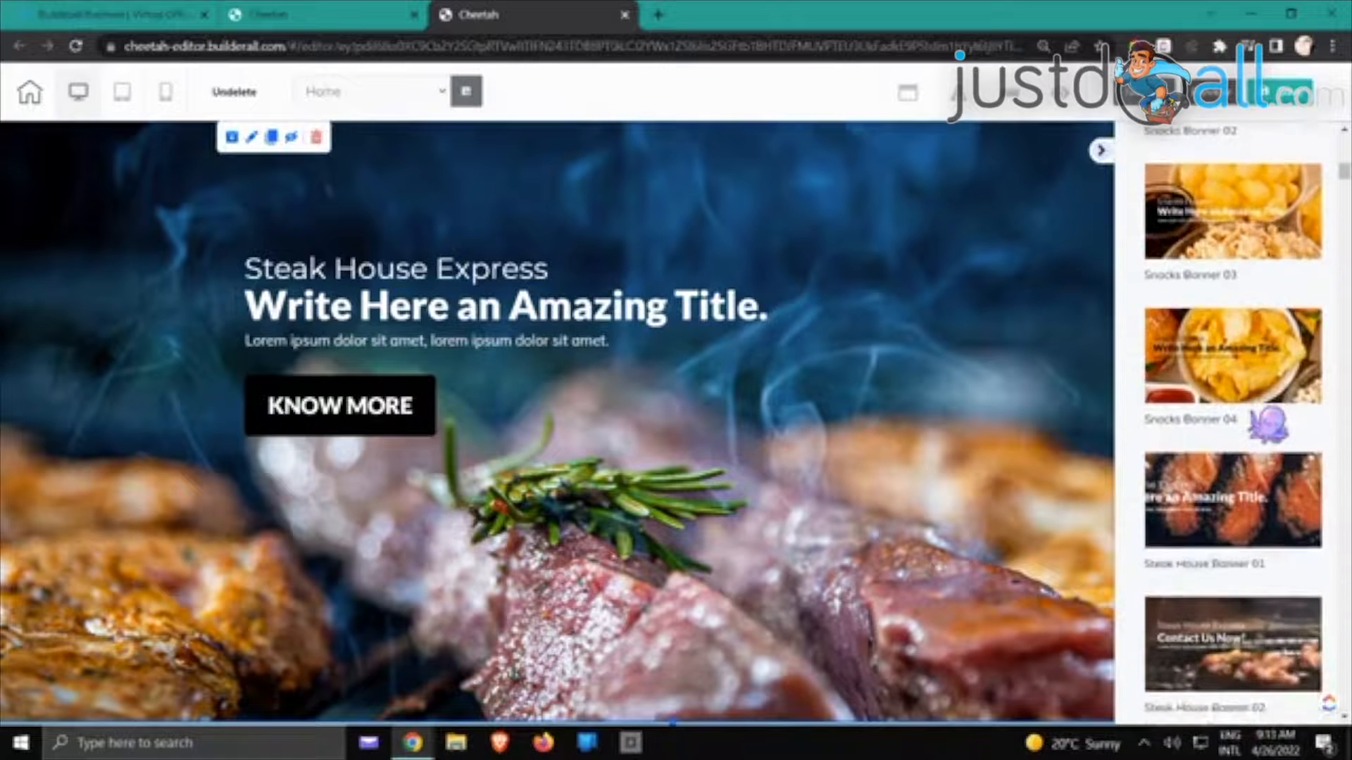
{"action": "scroll", "coordinate": [1257, 419], "scroll_direction": "down", "scroll_amount": 3}
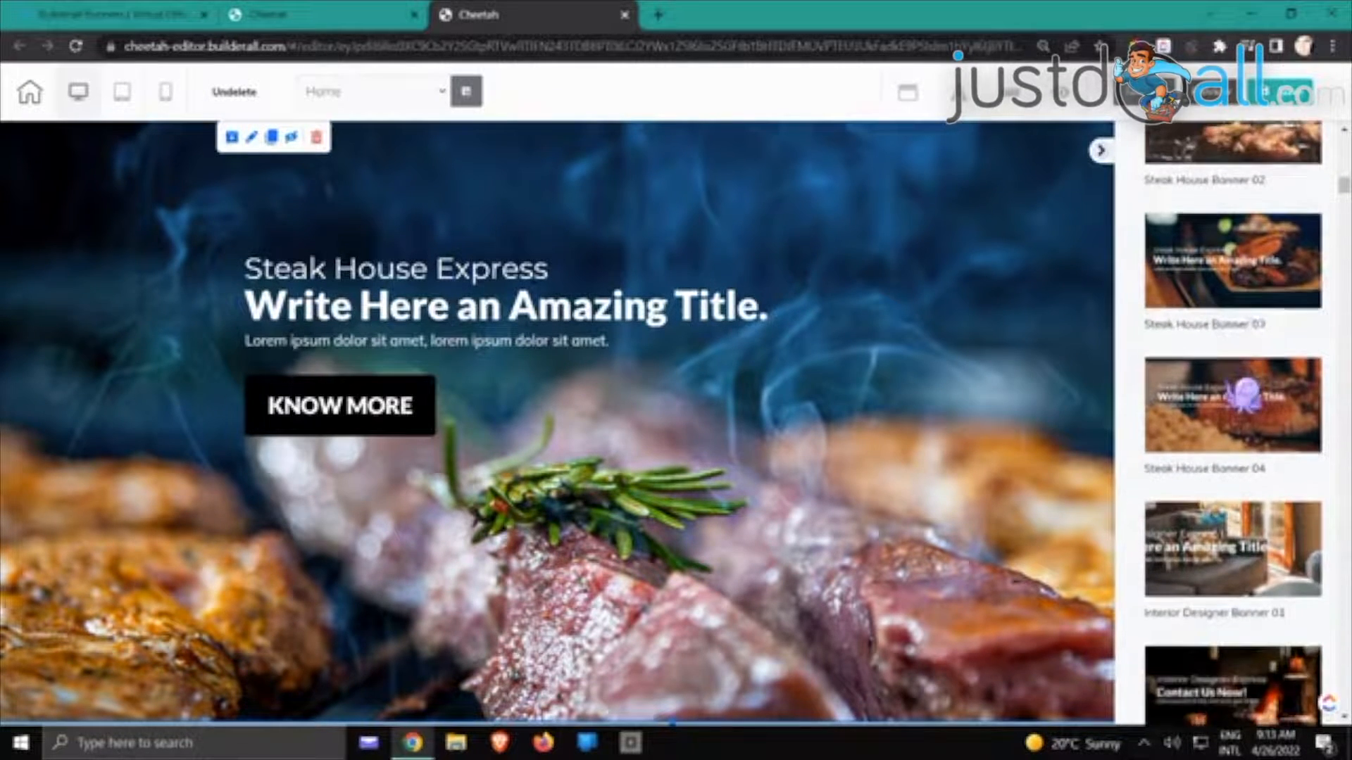
{"action": "scroll", "coordinate": [1232, 422], "scroll_direction": "down", "scroll_amount": 1}
{"action": "scroll", "coordinate": [1247, 394], "scroll_direction": "up", "scroll_amount": 1}
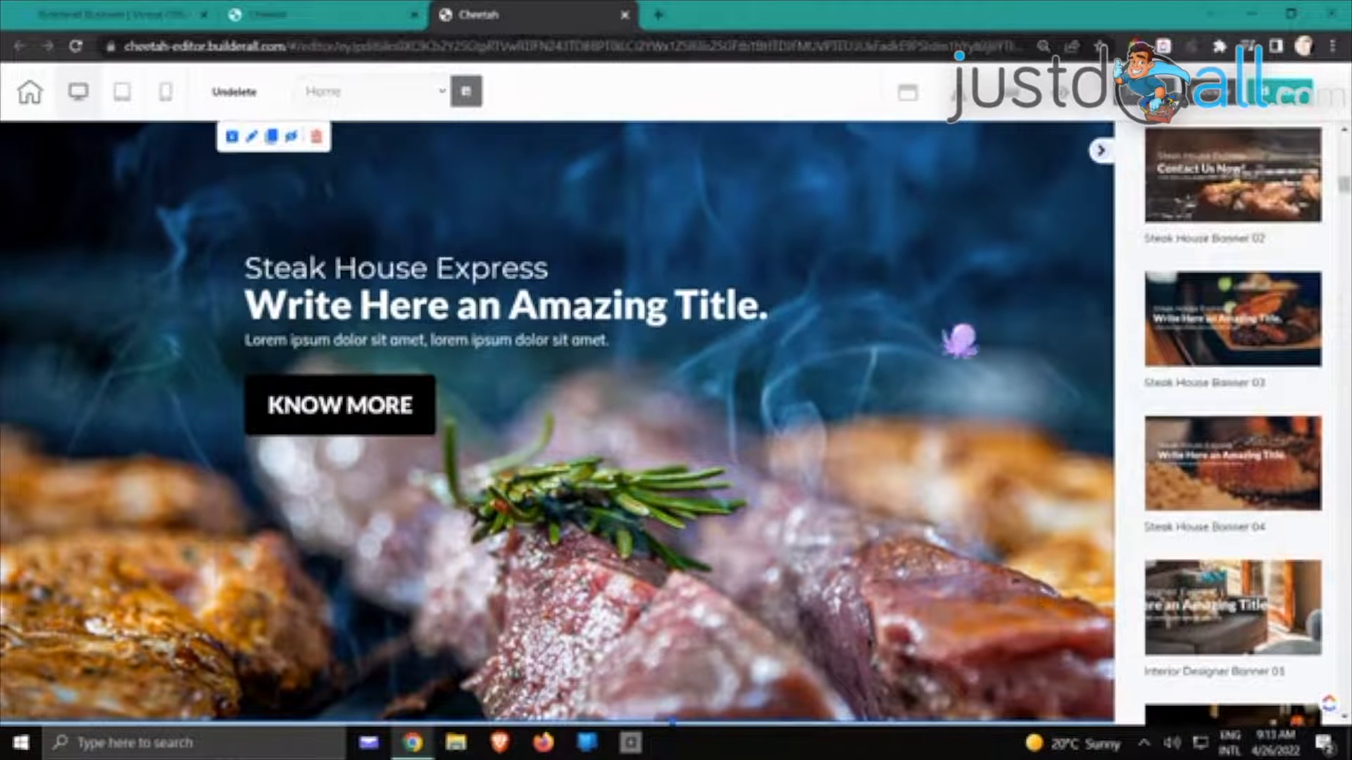
{"action": "left_click", "coordinate": [1225, 331]}
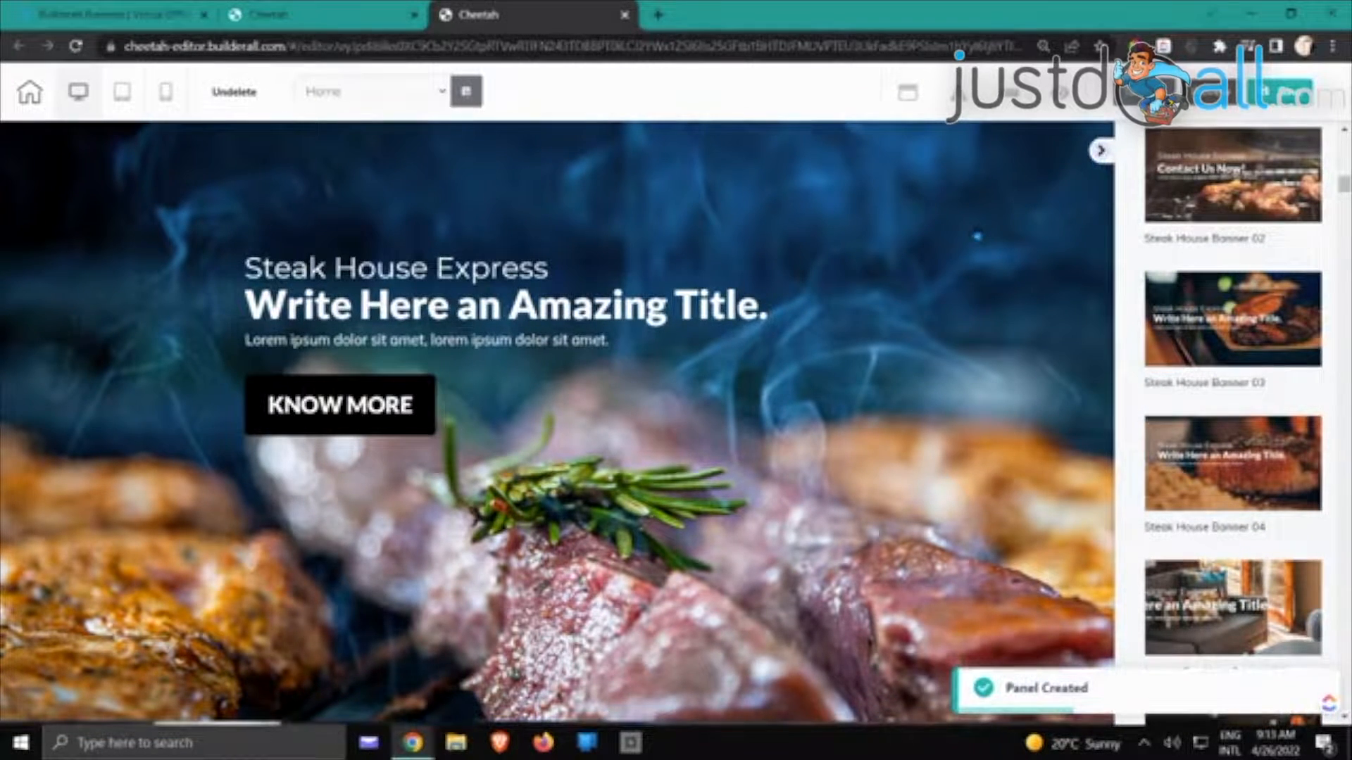
Collapse the sidebar and examine how the first fold and banner panels look together on the page
{"action": "left_click", "coordinate": [978, 236]}
{"action": "scroll", "coordinate": [991, 238], "scroll_direction": "down", "scroll_amount": 5}
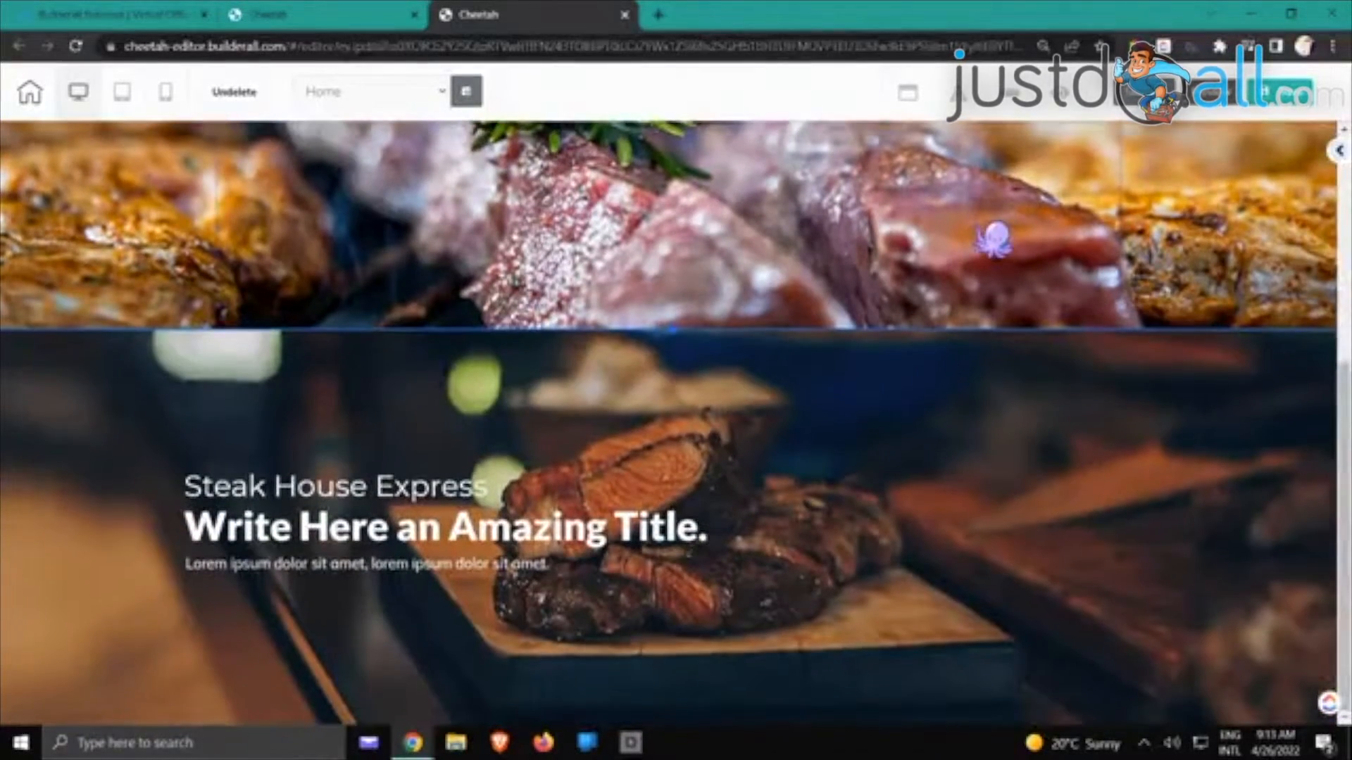
{"action": "scroll", "coordinate": [992, 240], "scroll_direction": "up", "scroll_amount": 5}
{"action": "scroll", "coordinate": [993, 236], "scroll_direction": "down", "scroll_amount": 5}
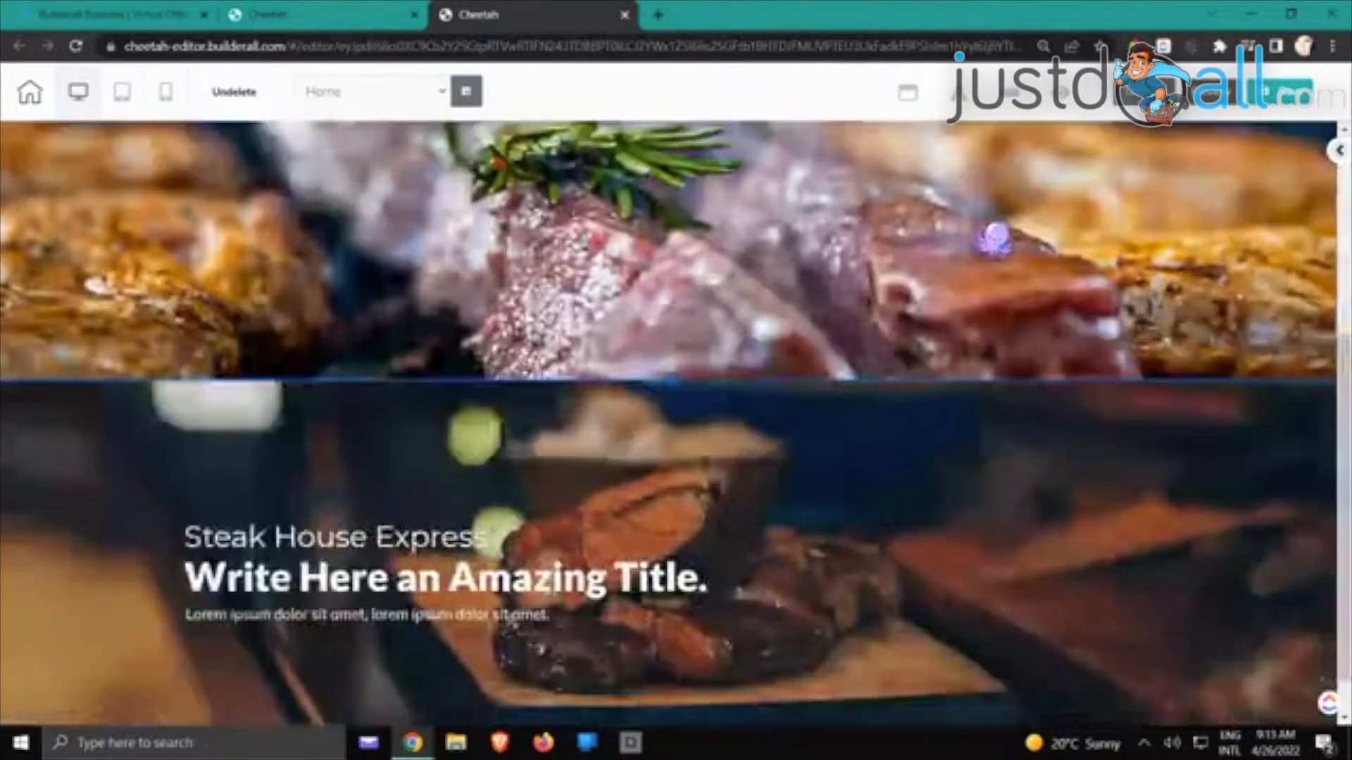
{"action": "scroll", "coordinate": [993, 238], "scroll_direction": "up", "scroll_amount": 5}
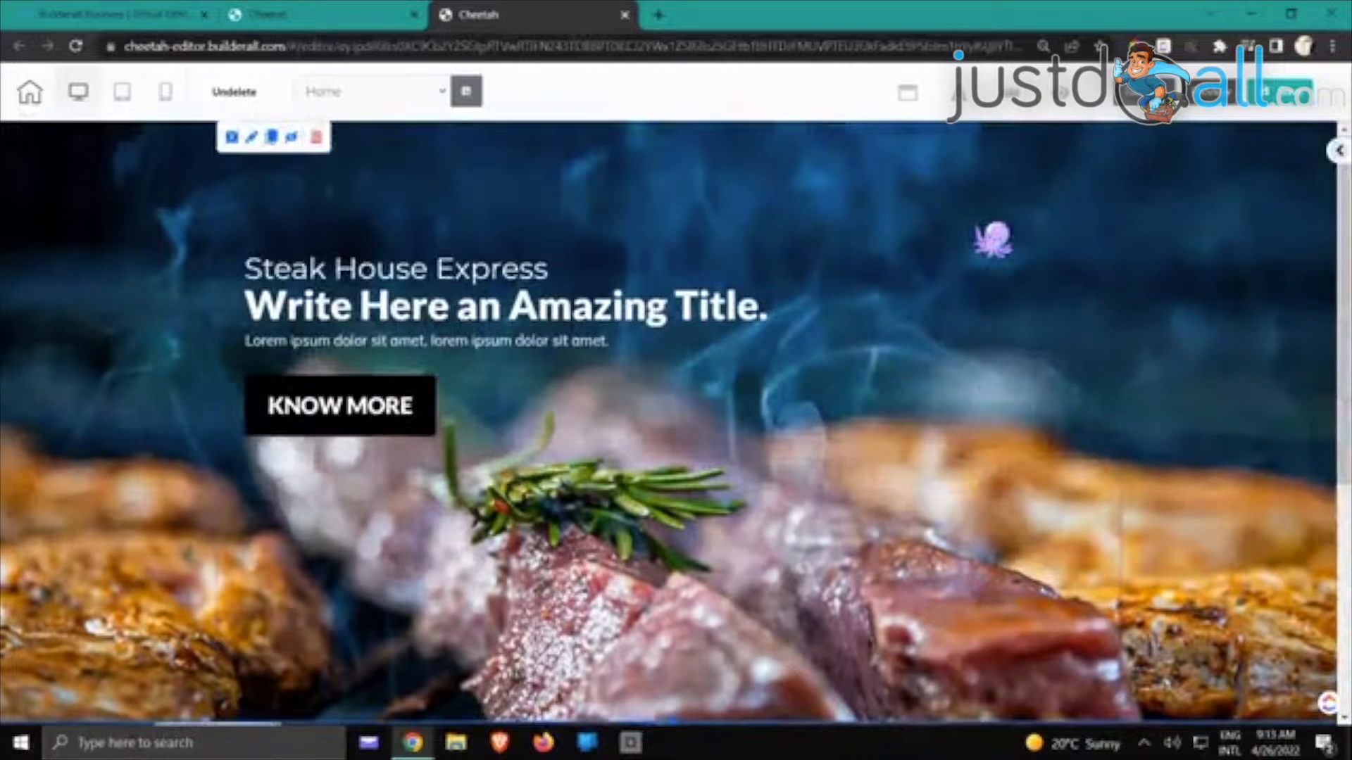
{"action": "scroll", "coordinate": [989, 240], "scroll_direction": "down", "scroll_amount": 5}
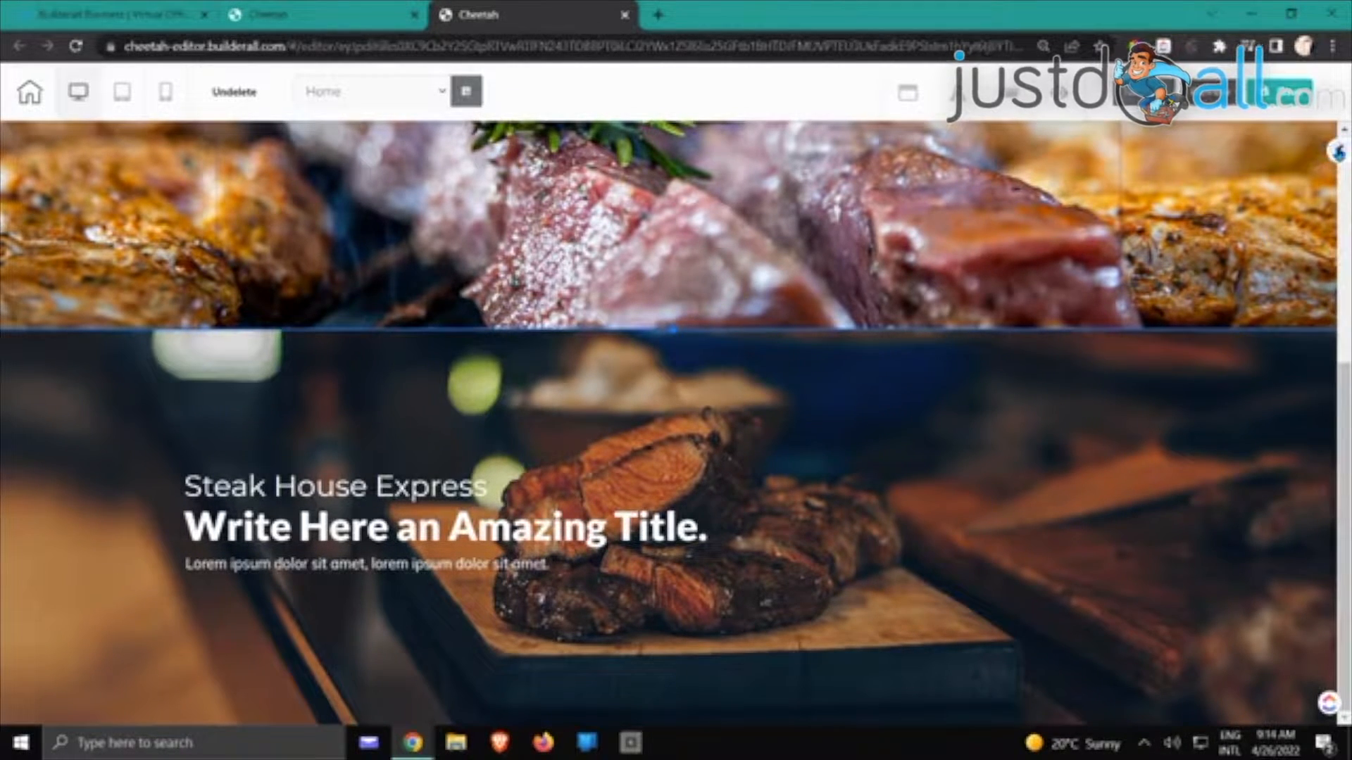
Reopen the sidebar, look through the available panel categories, and select the steak banner to show its settings
{"action": "left_click", "coordinate": [1339, 151]}
{"action": "scroll", "coordinate": [1288, 224], "scroll_direction": "up", "scroll_amount": 10}
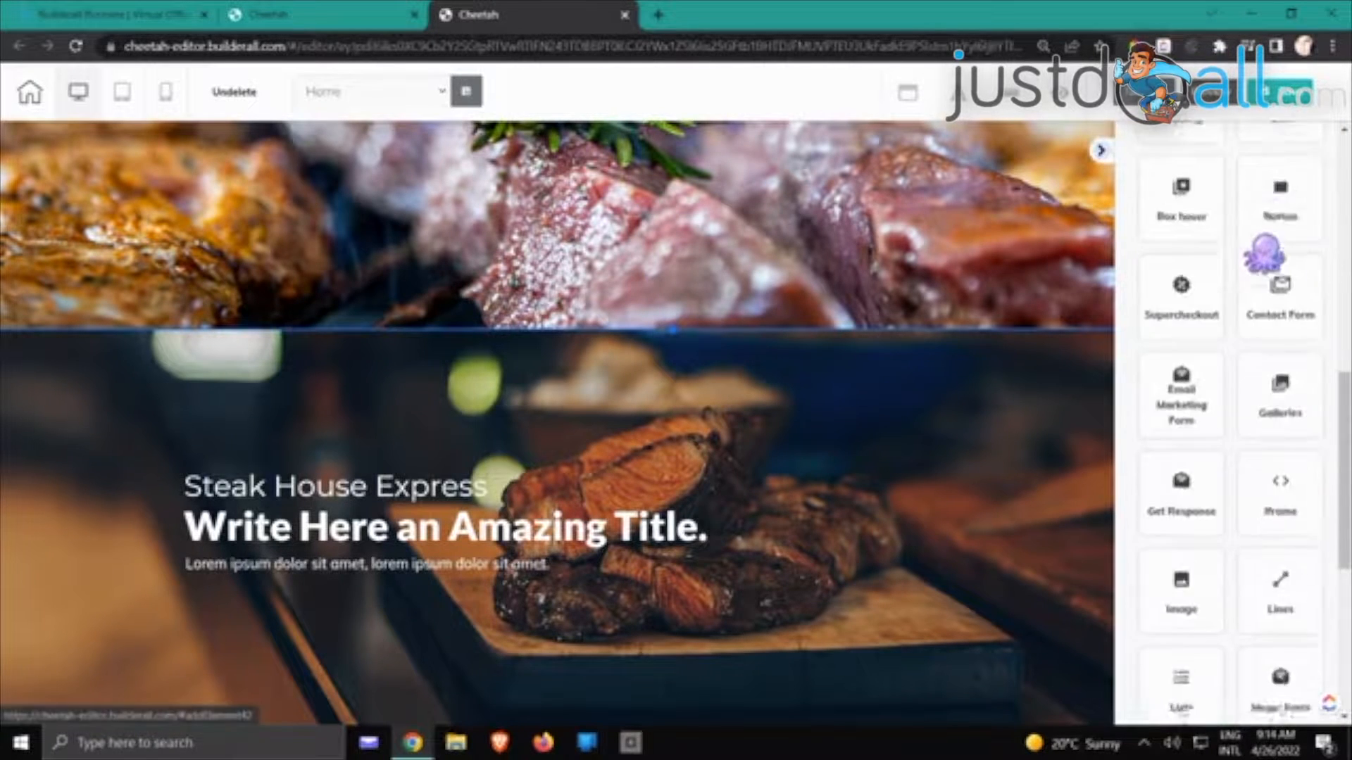
{"action": "left_click", "coordinate": [1184, 200]}
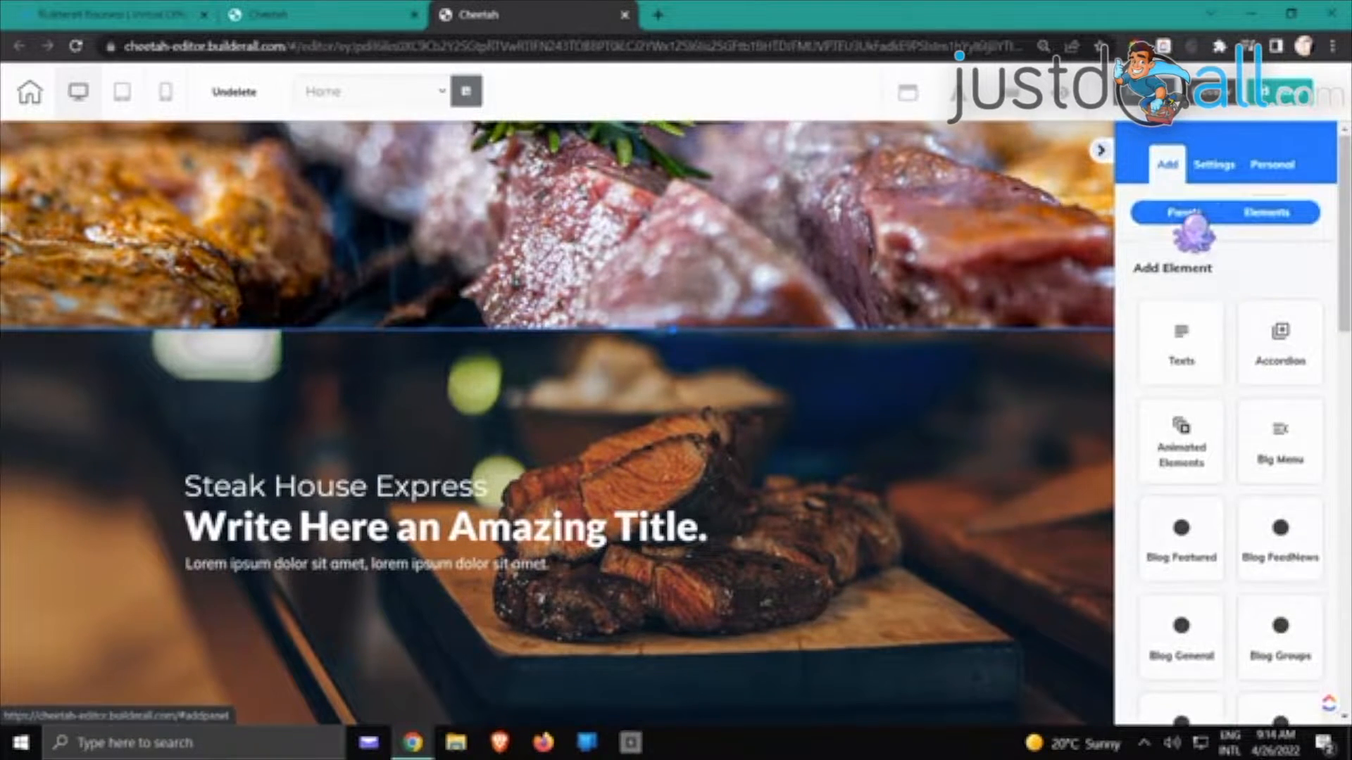
{"action": "left_click", "coordinate": [1150, 273]}
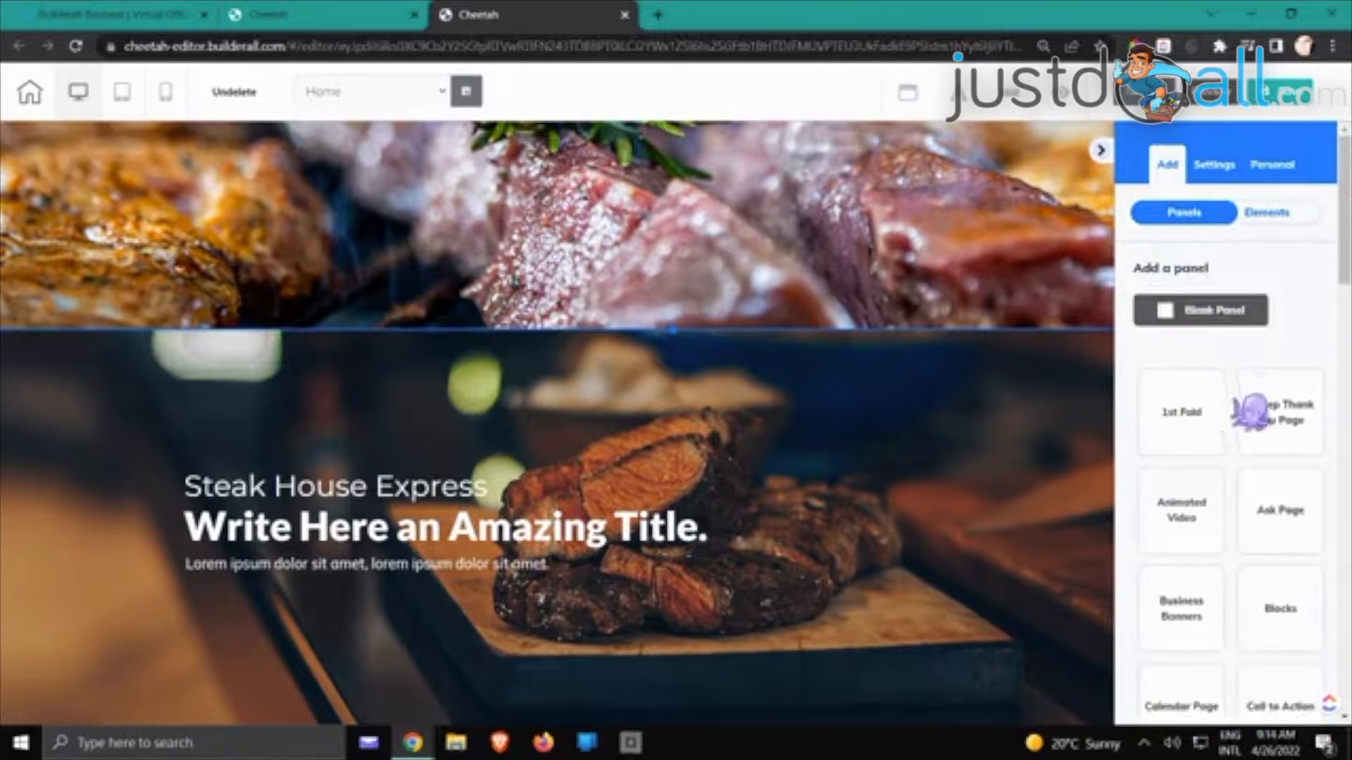
{"action": "scroll", "coordinate": [1256, 437], "scroll_direction": "down", "scroll_amount": 5}
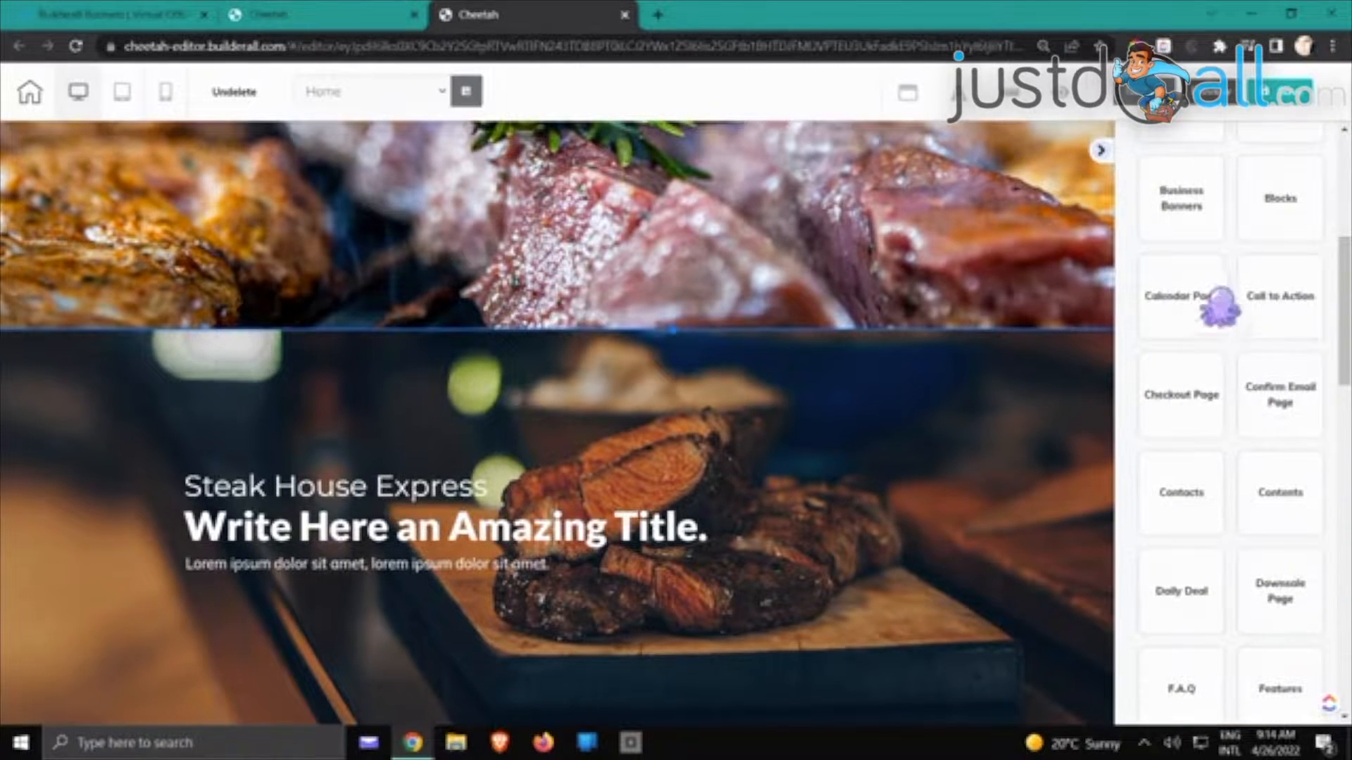
{"action": "left_click", "coordinate": [794, 386]}
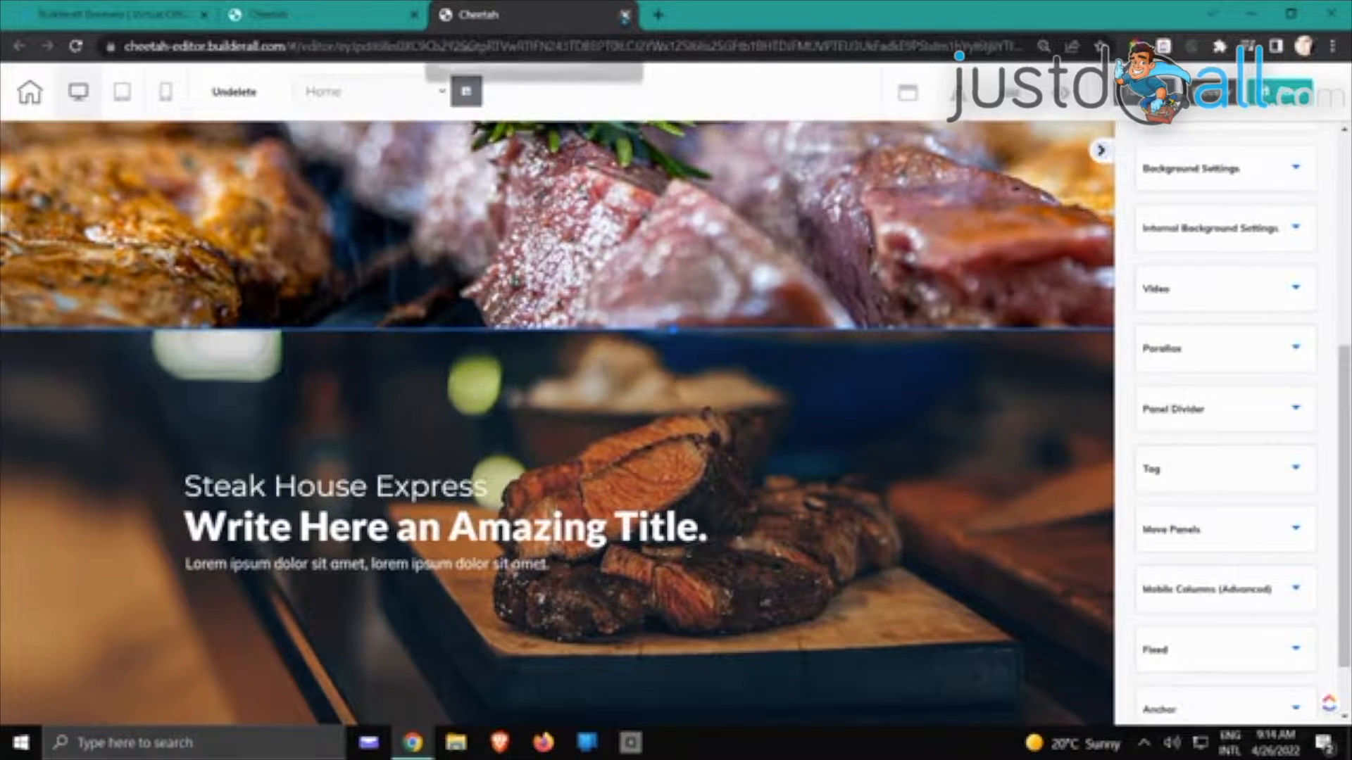
Leave the page editor without saving and delete My Cheetah website from the published websites
{"action": "left_click", "coordinate": [623, 16]}
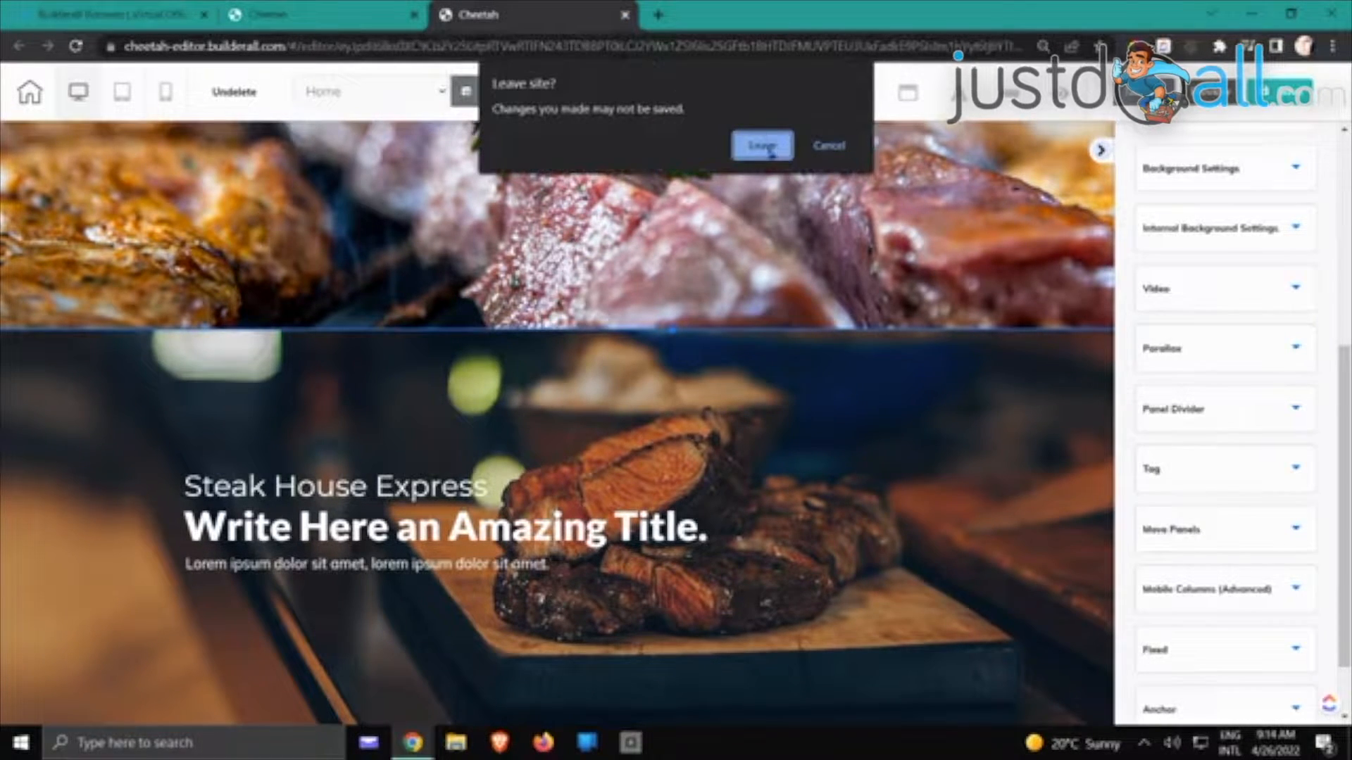
{"action": "left_click", "coordinate": [763, 145]}
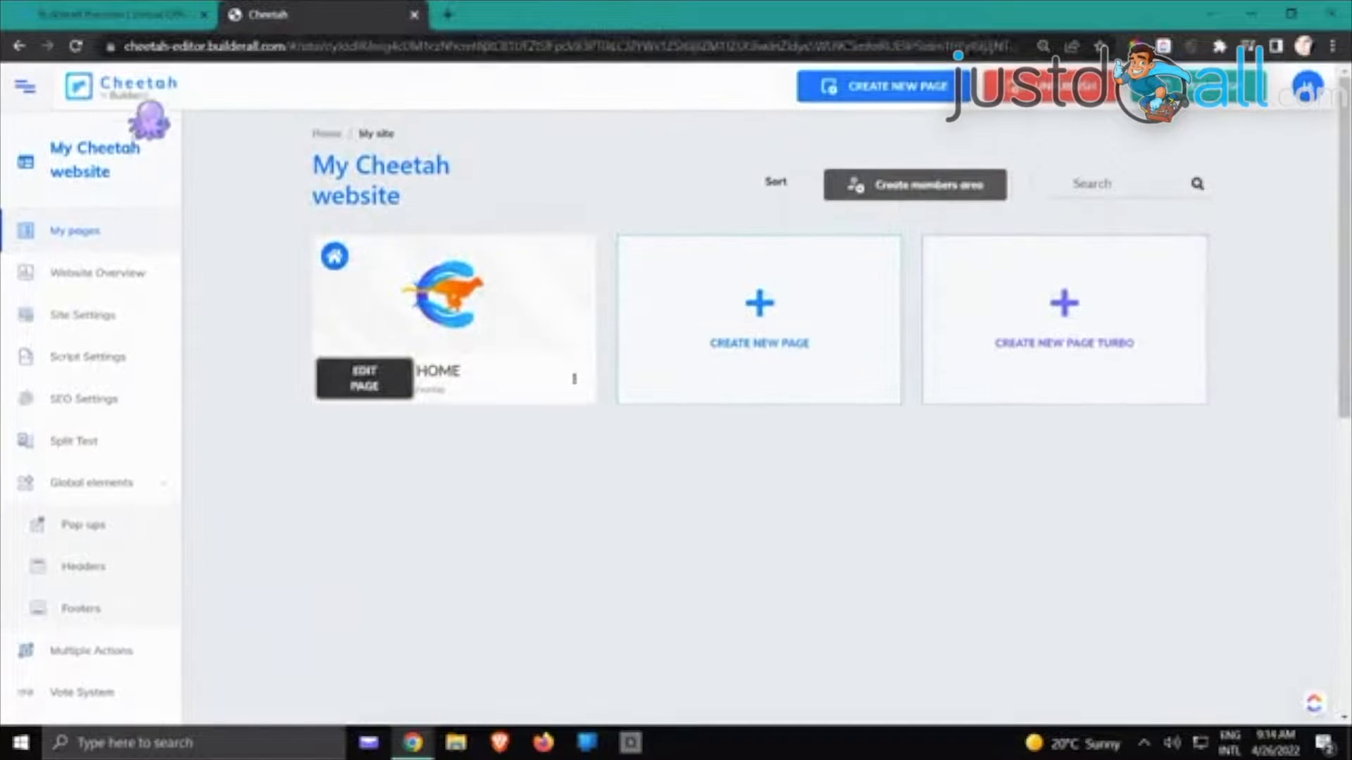
{"action": "left_click", "coordinate": [146, 84]}
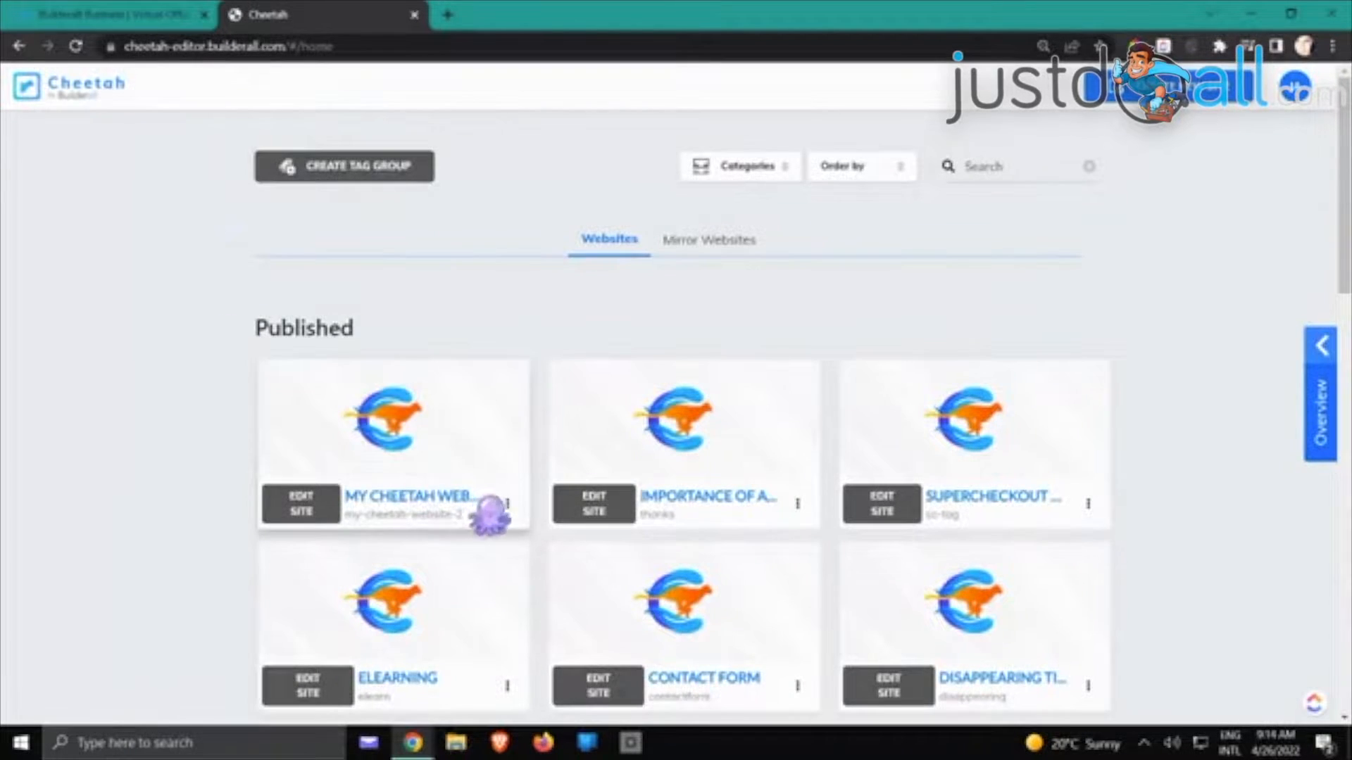
{"action": "left_click", "coordinate": [508, 504]}
{"action": "left_click", "coordinate": [440, 463]}
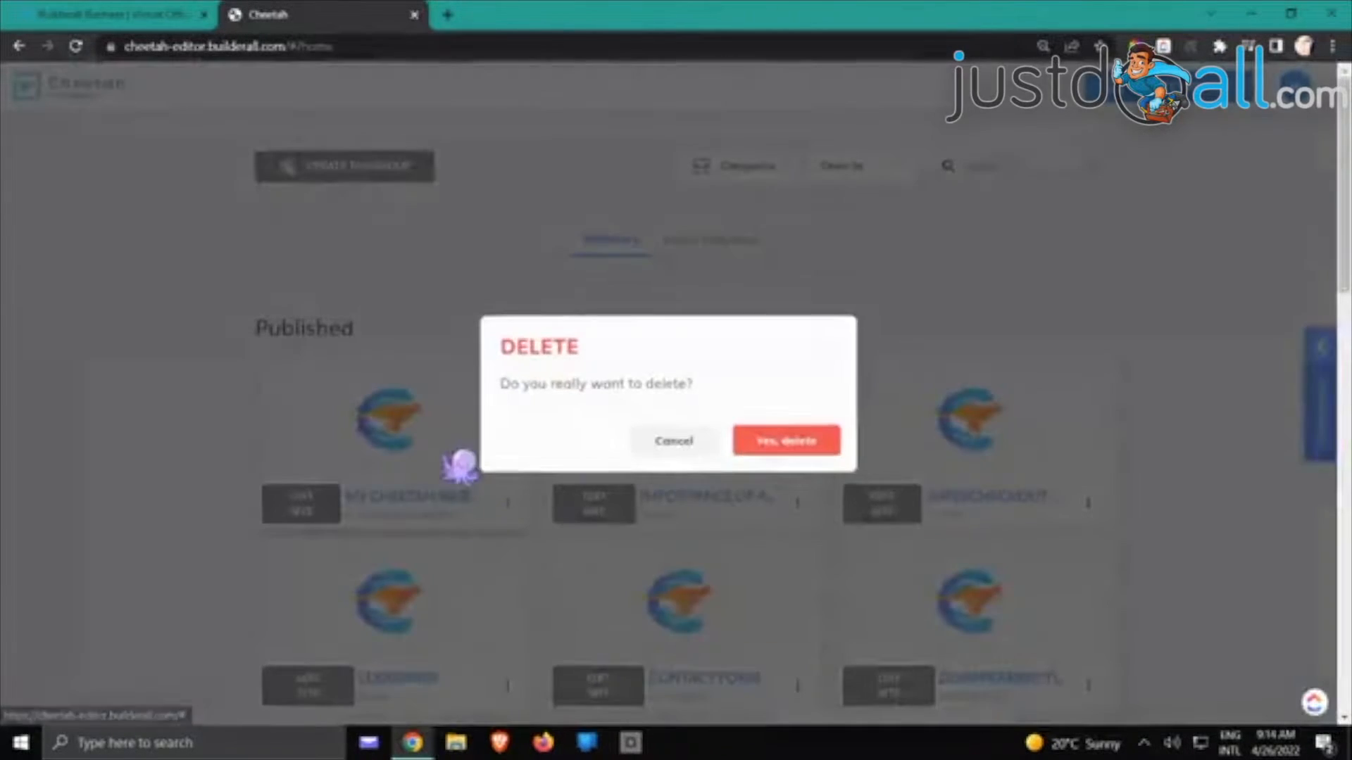
{"action": "left_click", "coordinate": [768, 449]}
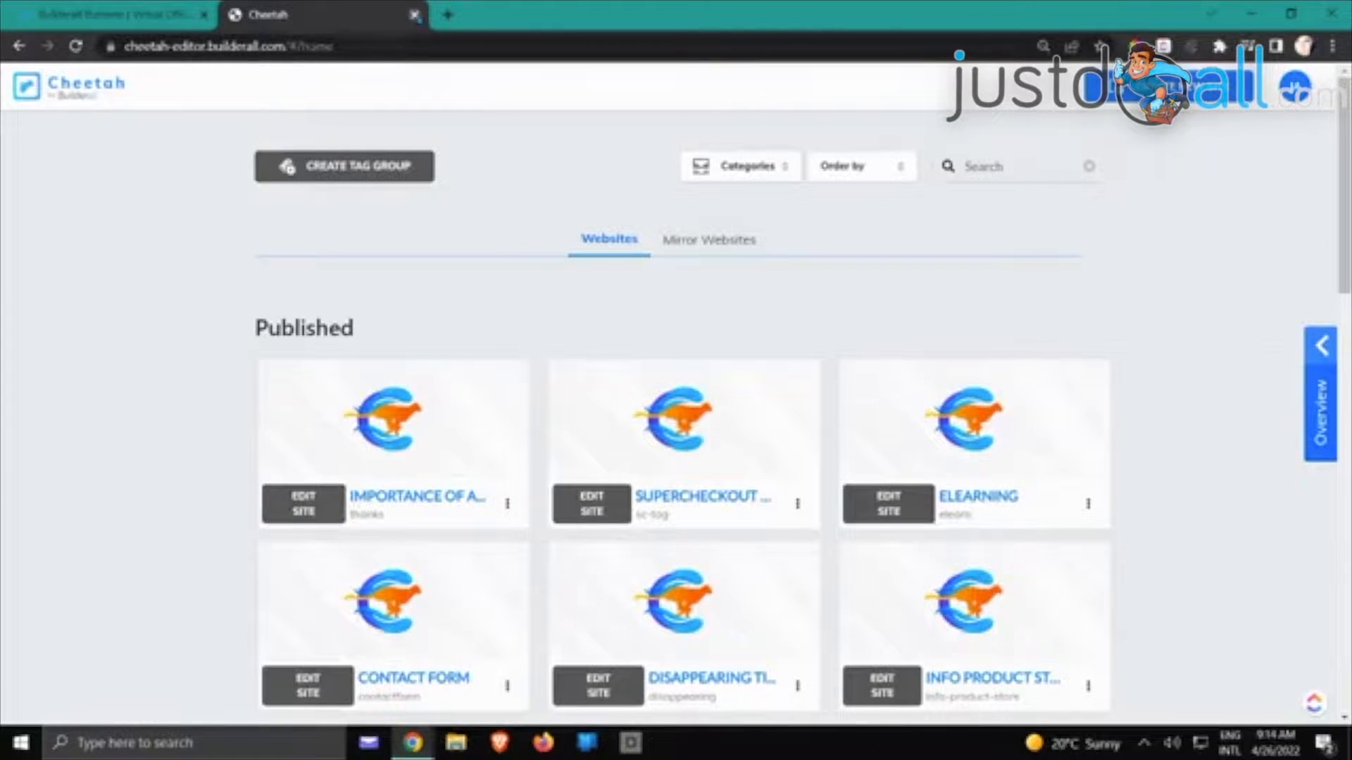
Close the Cheetah builder, open the Builderall Wizard, and start the Create a website path up to the template choice
{"action": "left_click", "coordinate": [415, 15]}
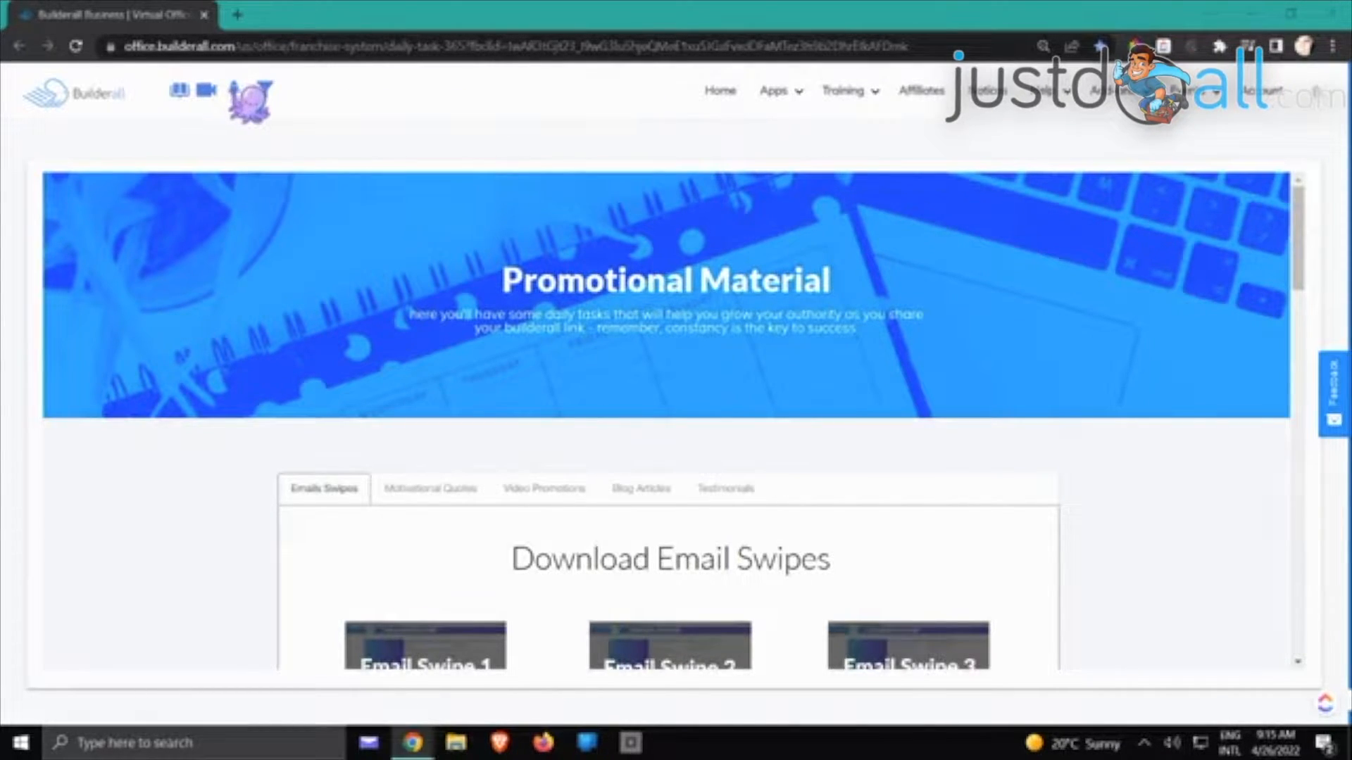
{"action": "left_click", "coordinate": [239, 99]}
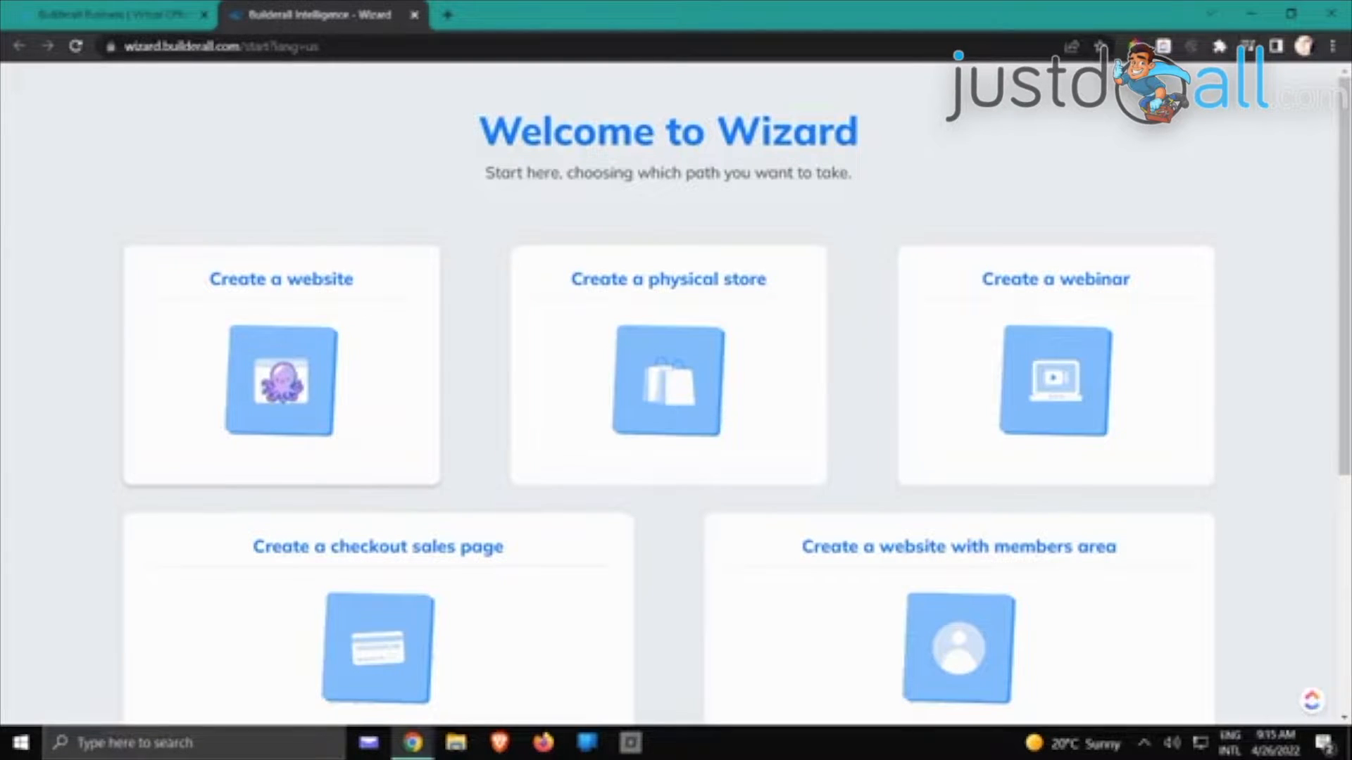
{"action": "left_click", "coordinate": [283, 381]}
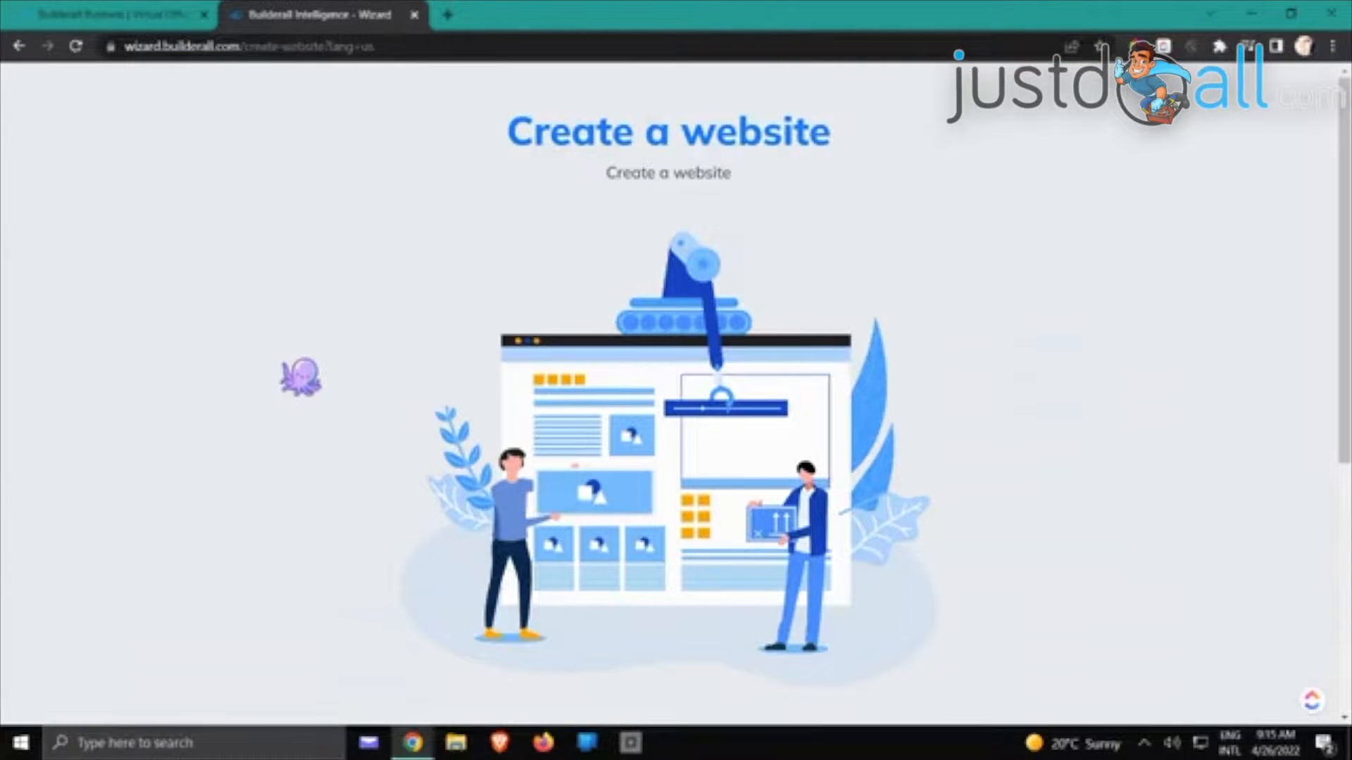
{"action": "scroll", "coordinate": [303, 381], "scroll_direction": "down", "scroll_amount": 5}
{"action": "left_click", "coordinate": [643, 425]}
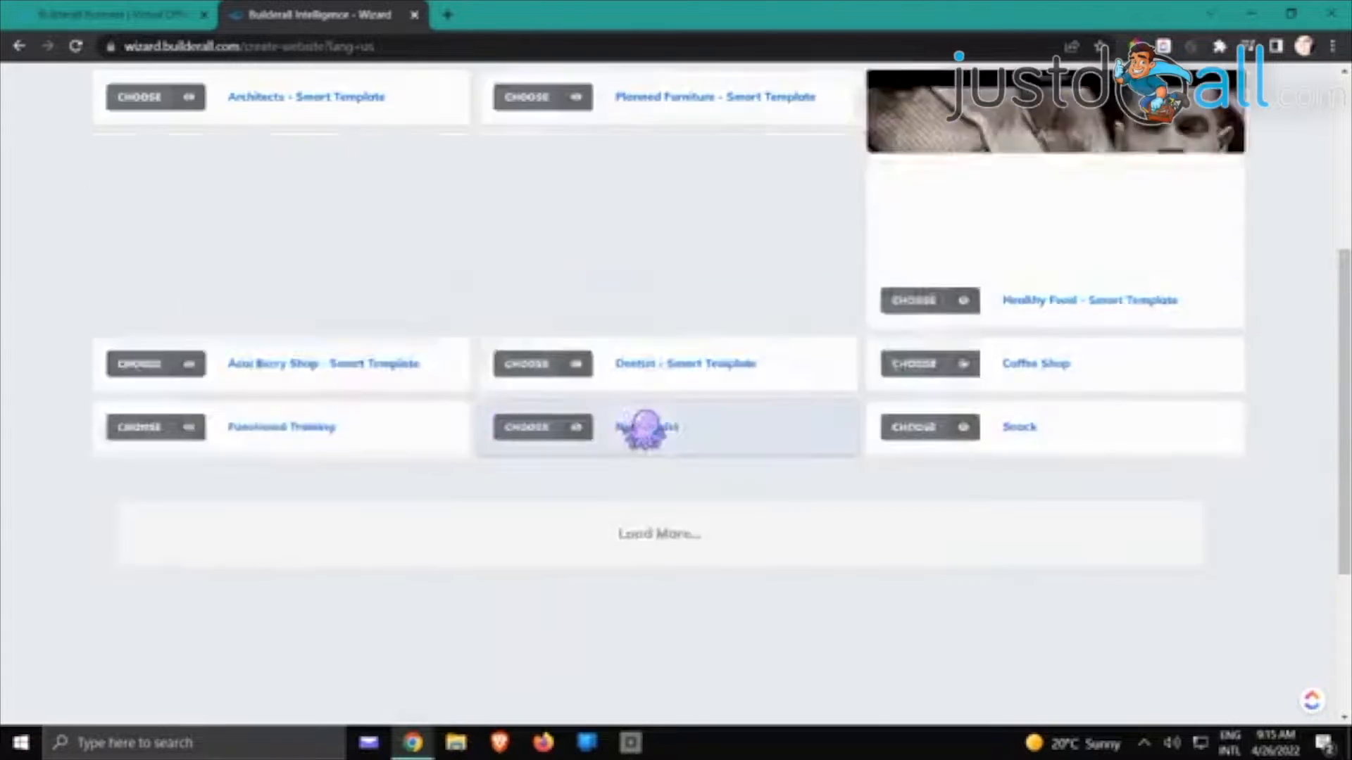
Load more website templates in the wizard and browse the available smart templates
{"action": "scroll", "coordinate": [644, 433], "scroll_direction": "up", "scroll_amount": 5}
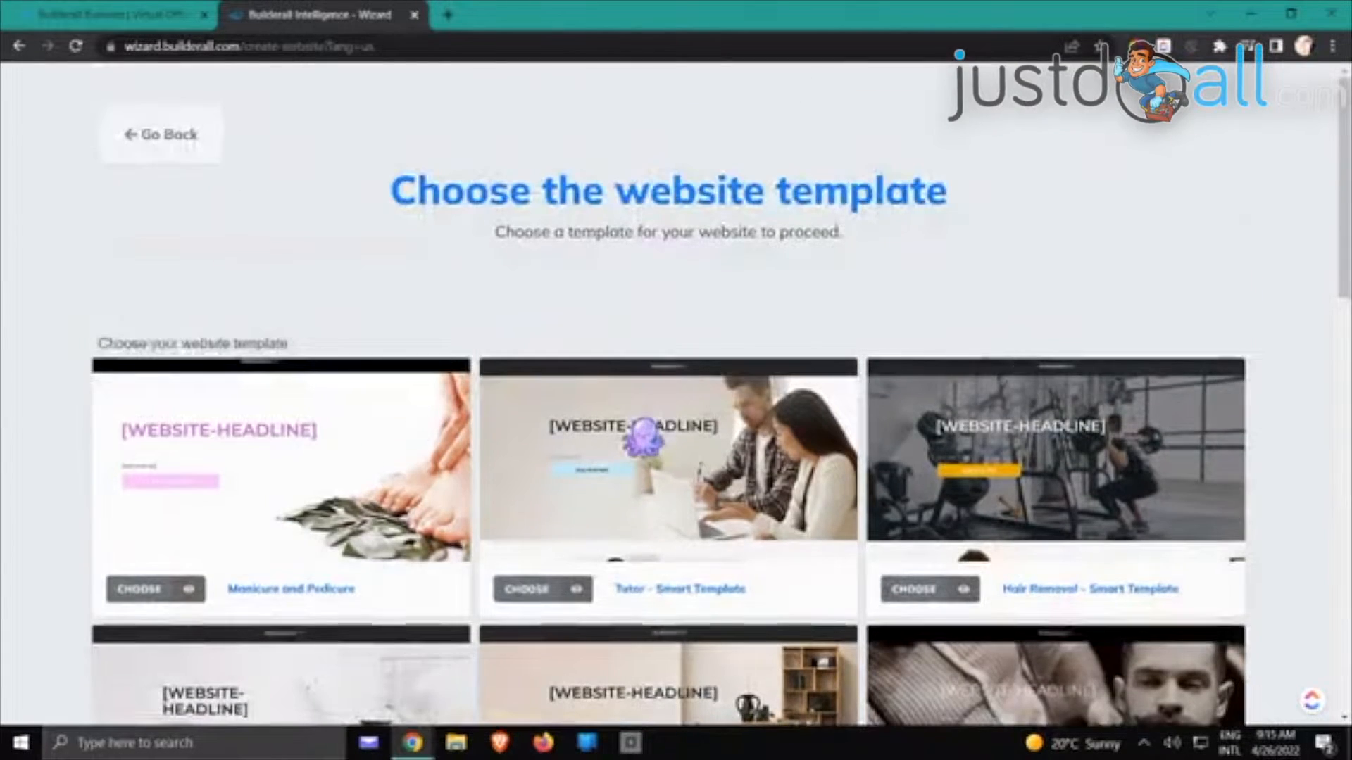
{"action": "scroll", "coordinate": [643, 436], "scroll_direction": "down", "scroll_amount": 15}
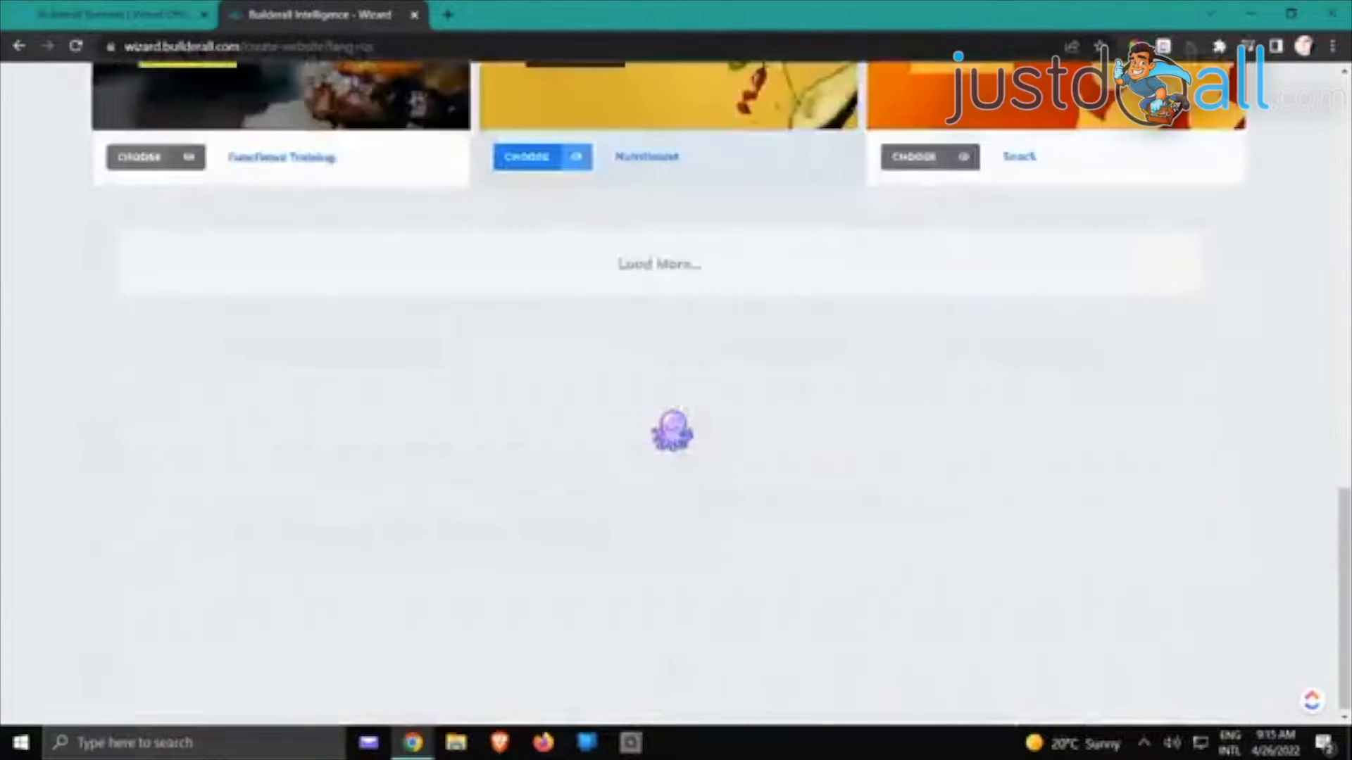
{"action": "left_click", "coordinate": [661, 275]}
{"action": "scroll", "coordinate": [665, 277], "scroll_direction": "up", "scroll_amount": 5}
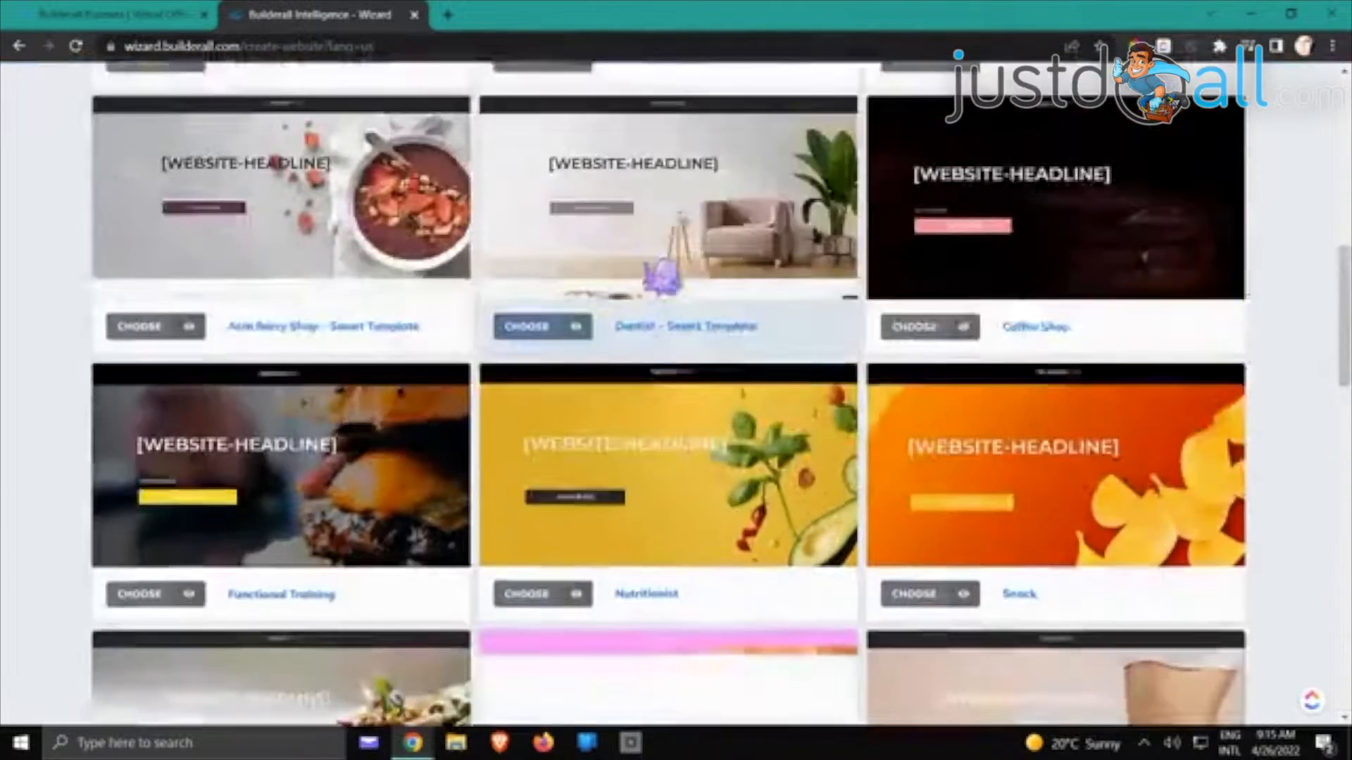
{"action": "scroll", "coordinate": [662, 276], "scroll_direction": "up", "scroll_amount": 10}
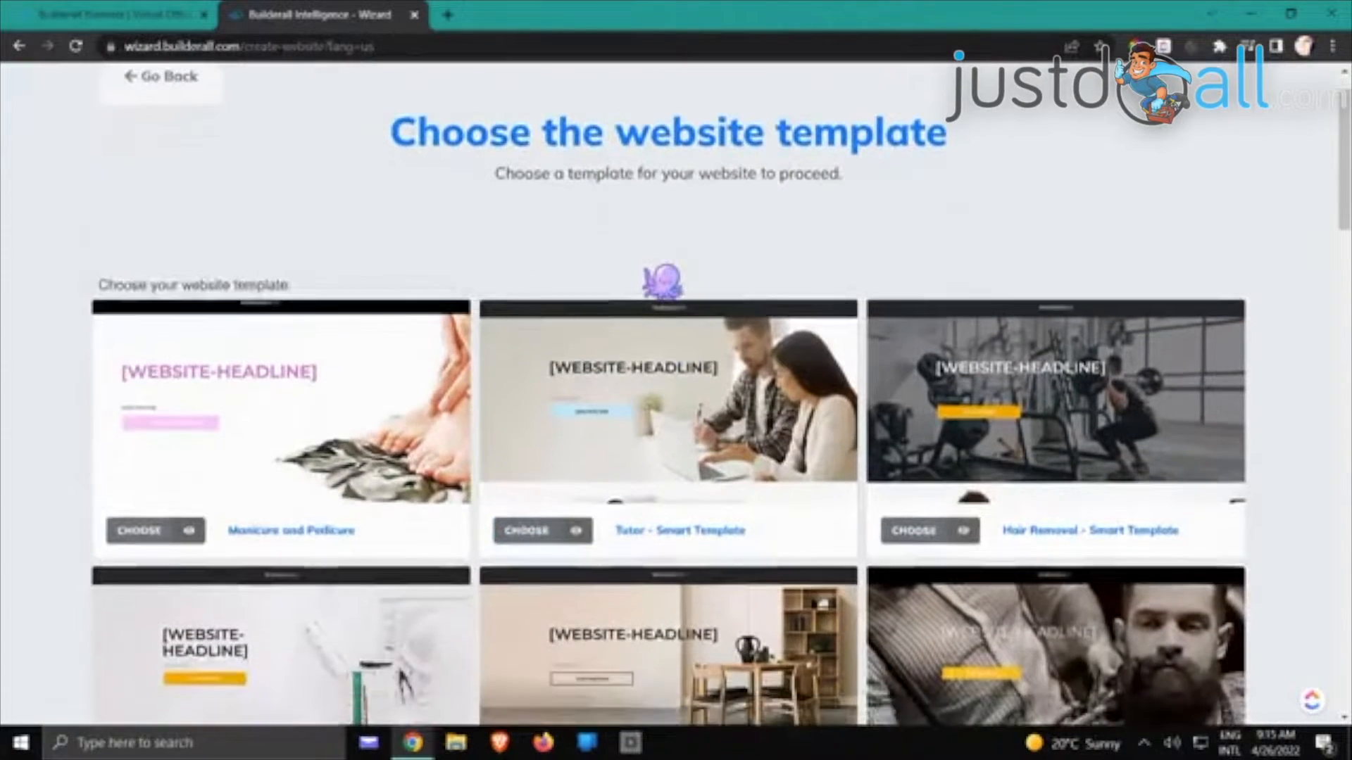
{"action": "scroll", "coordinate": [662, 280], "scroll_direction": "down", "scroll_amount": 2}
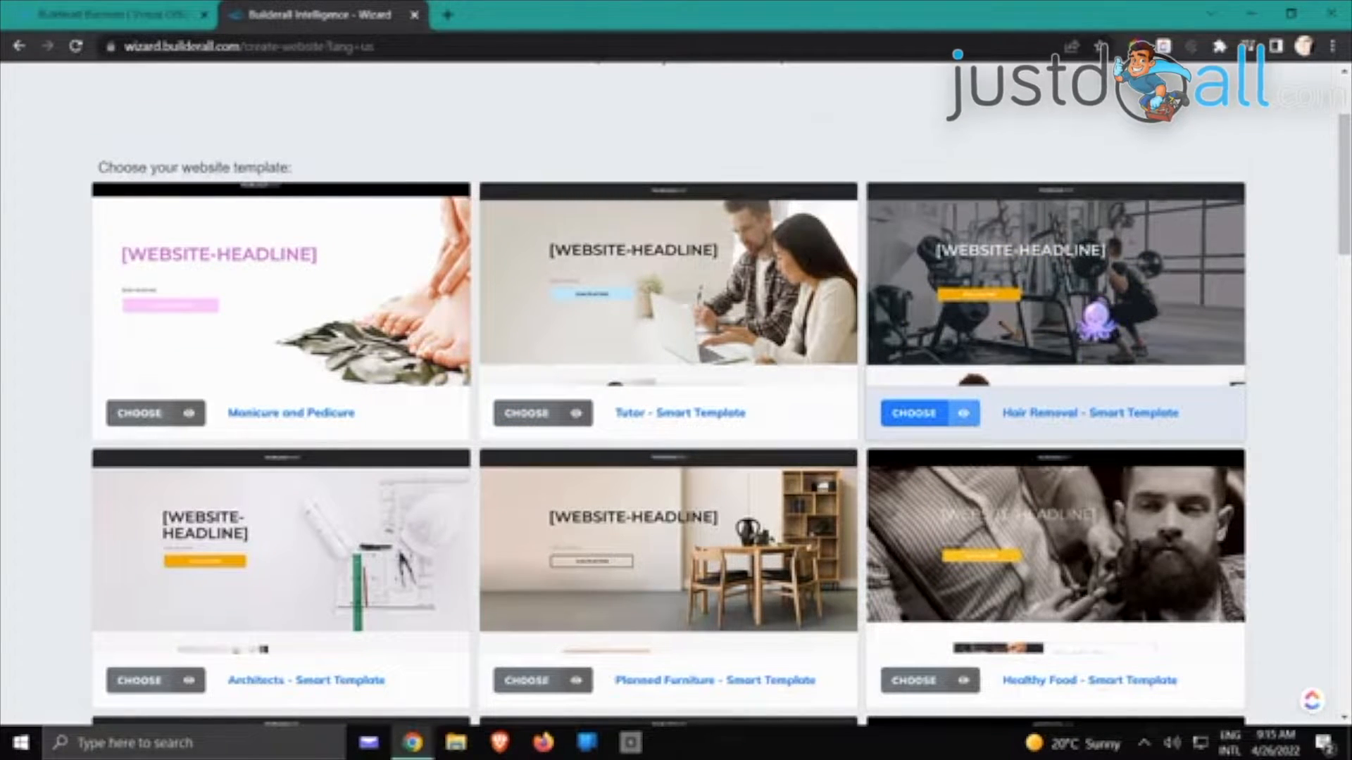
{"action": "scroll", "coordinate": [1101, 310], "scroll_direction": "down", "scroll_amount": 3}
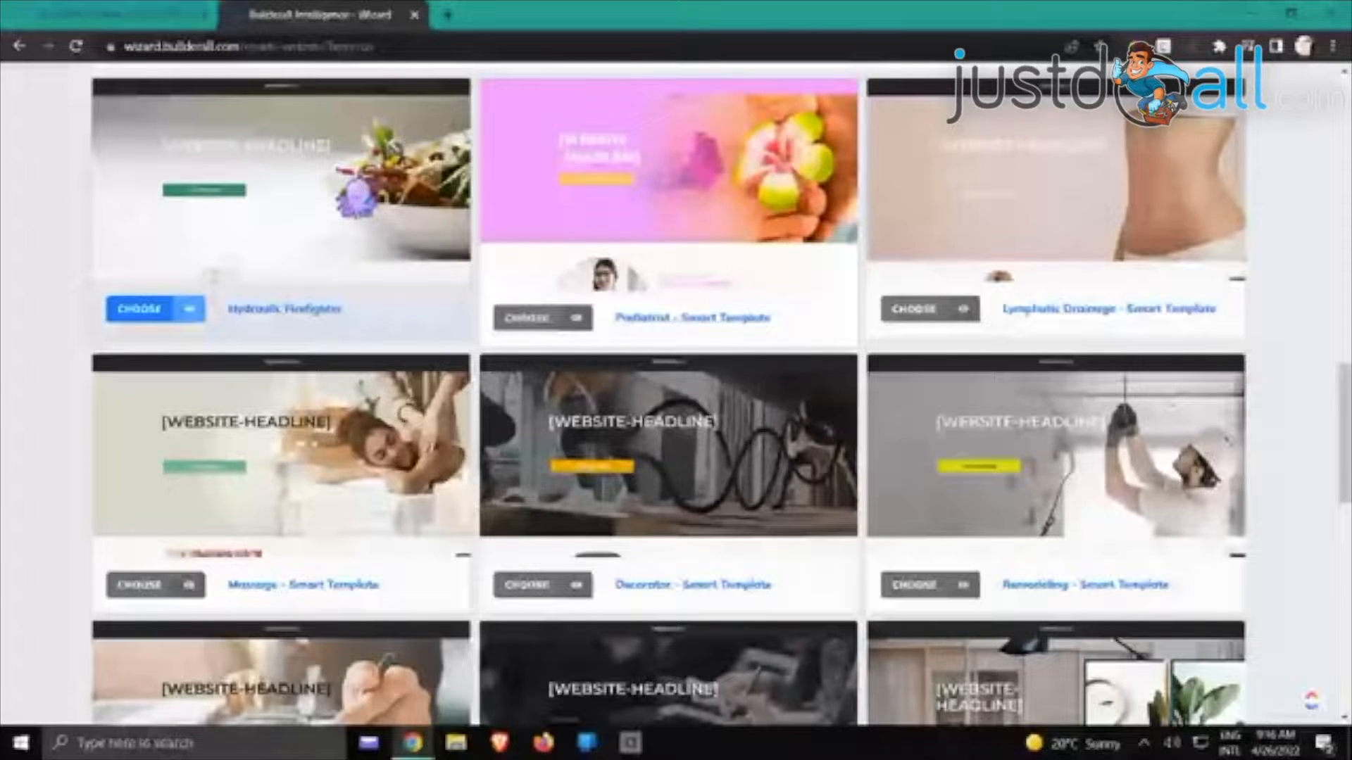
{"action": "scroll", "coordinate": [564, 465], "scroll_direction": "down", "scroll_amount": 10}
{"action": "scroll", "coordinate": [680, 485], "scroll_direction": "down", "scroll_amount": 4}
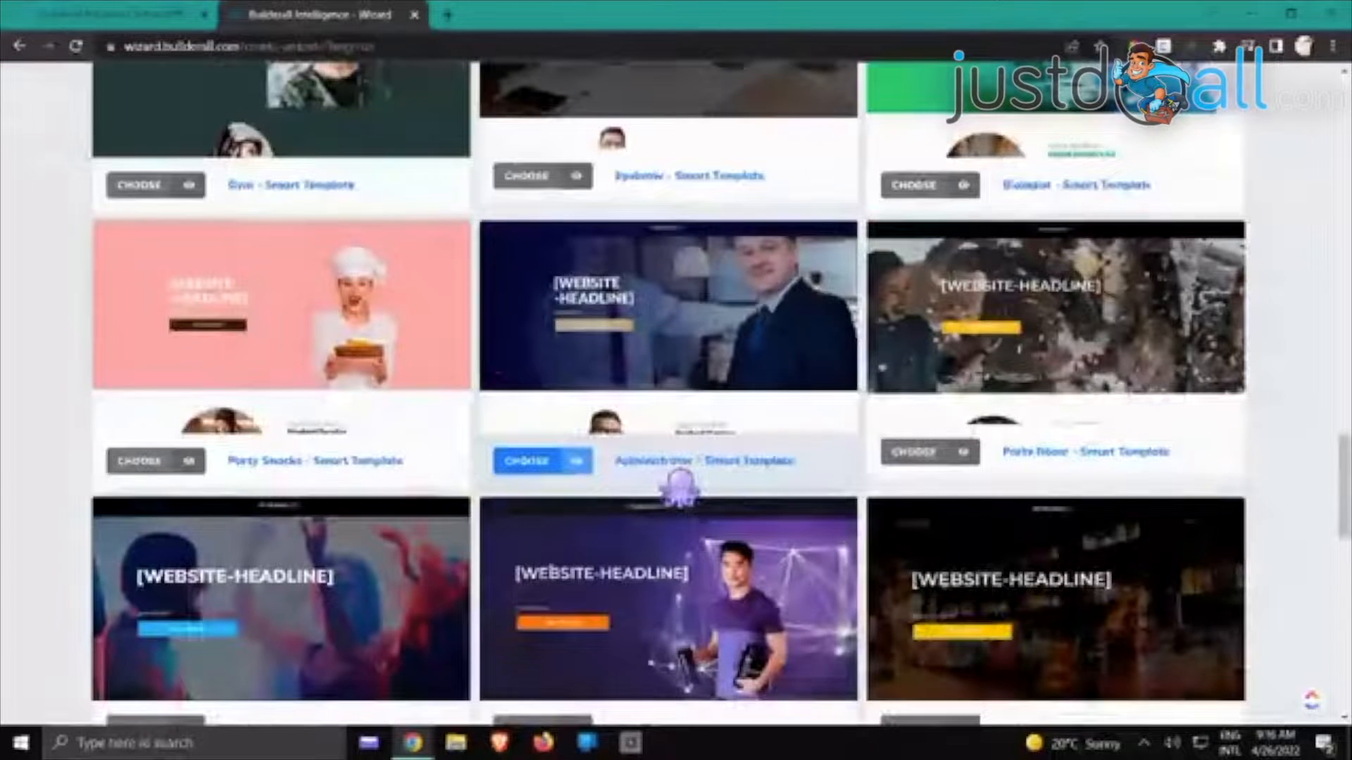
Browse the remaining smart templates, choose Brides - Smart Template, and continue to the site details form
{"action": "scroll", "coordinate": [680, 485], "scroll_direction": "down", "scroll_amount": 10}
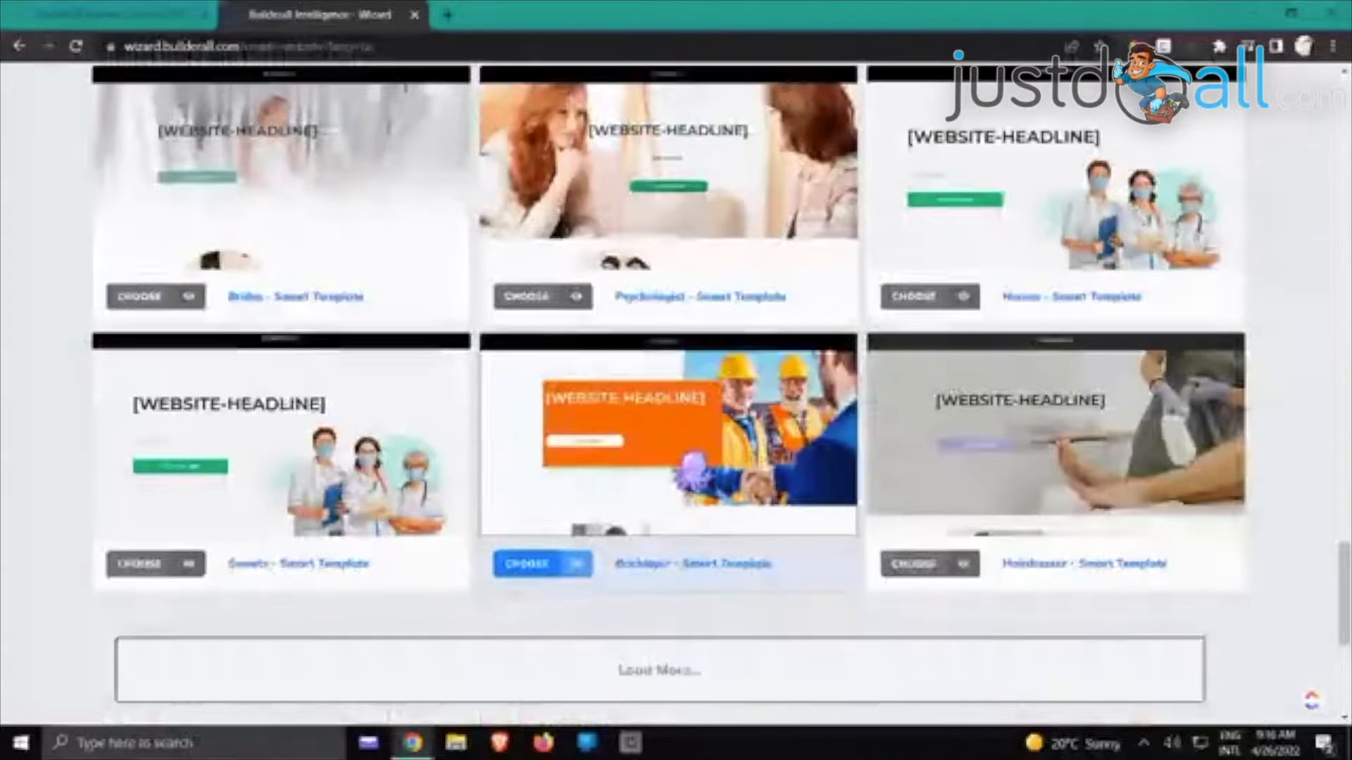
{"action": "scroll", "coordinate": [686, 468], "scroll_direction": "down", "scroll_amount": 8}
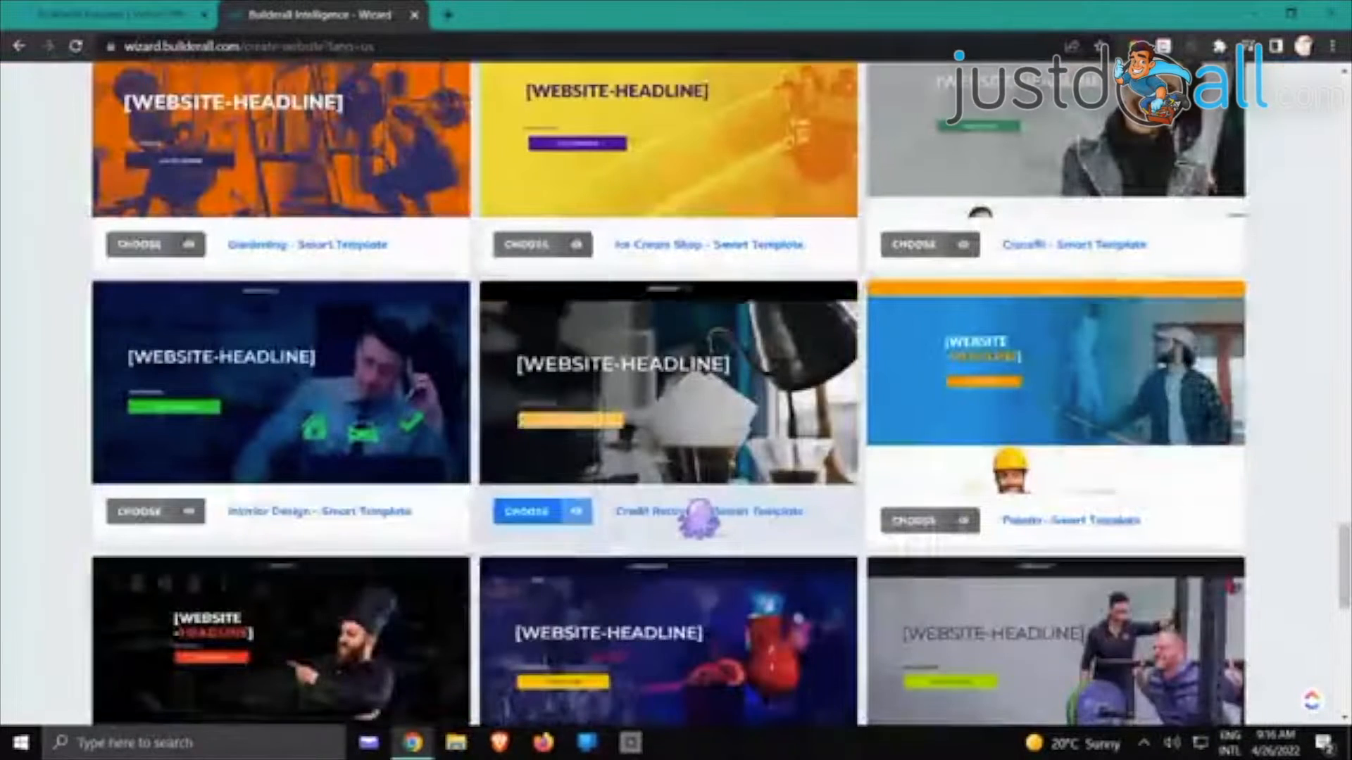
{"action": "scroll", "coordinate": [700, 518], "scroll_direction": "down", "scroll_amount": 10}
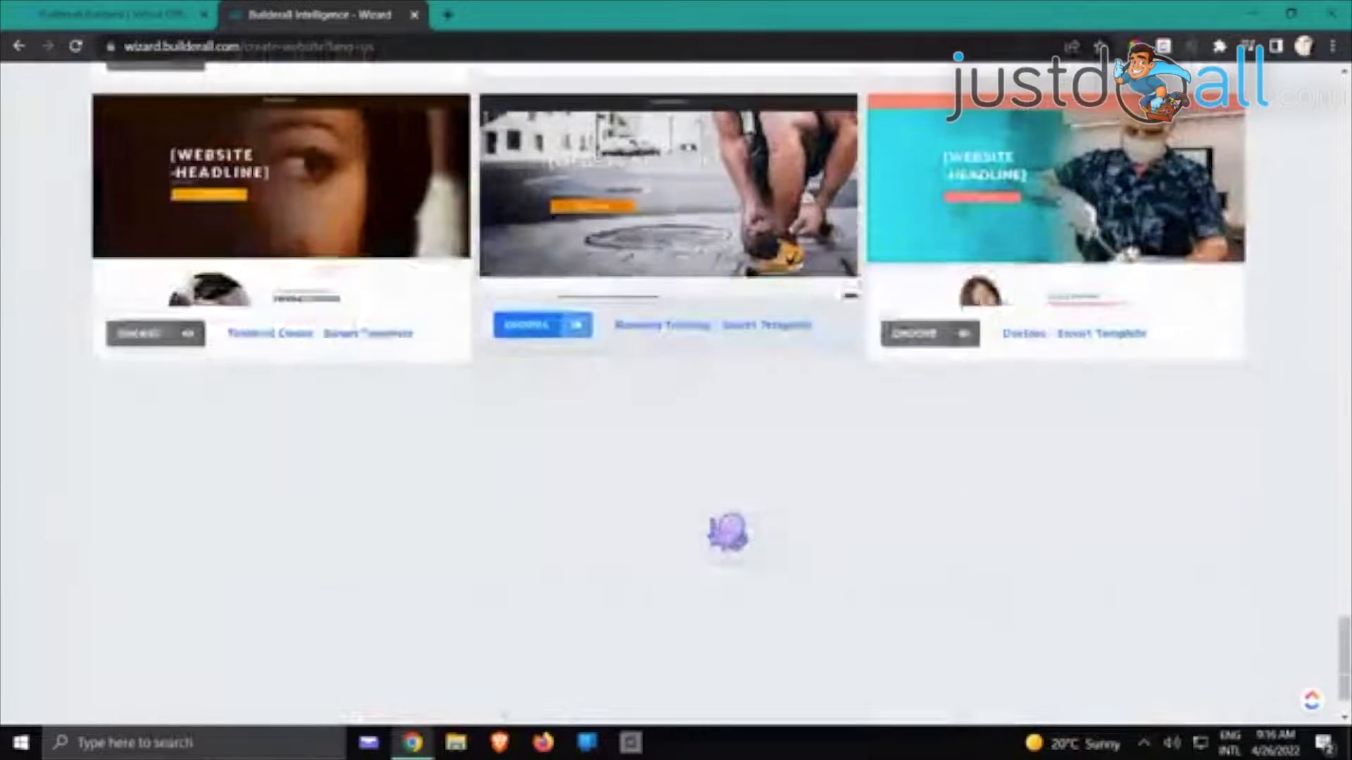
{"action": "scroll", "coordinate": [733, 521], "scroll_direction": "up", "scroll_amount": 12}
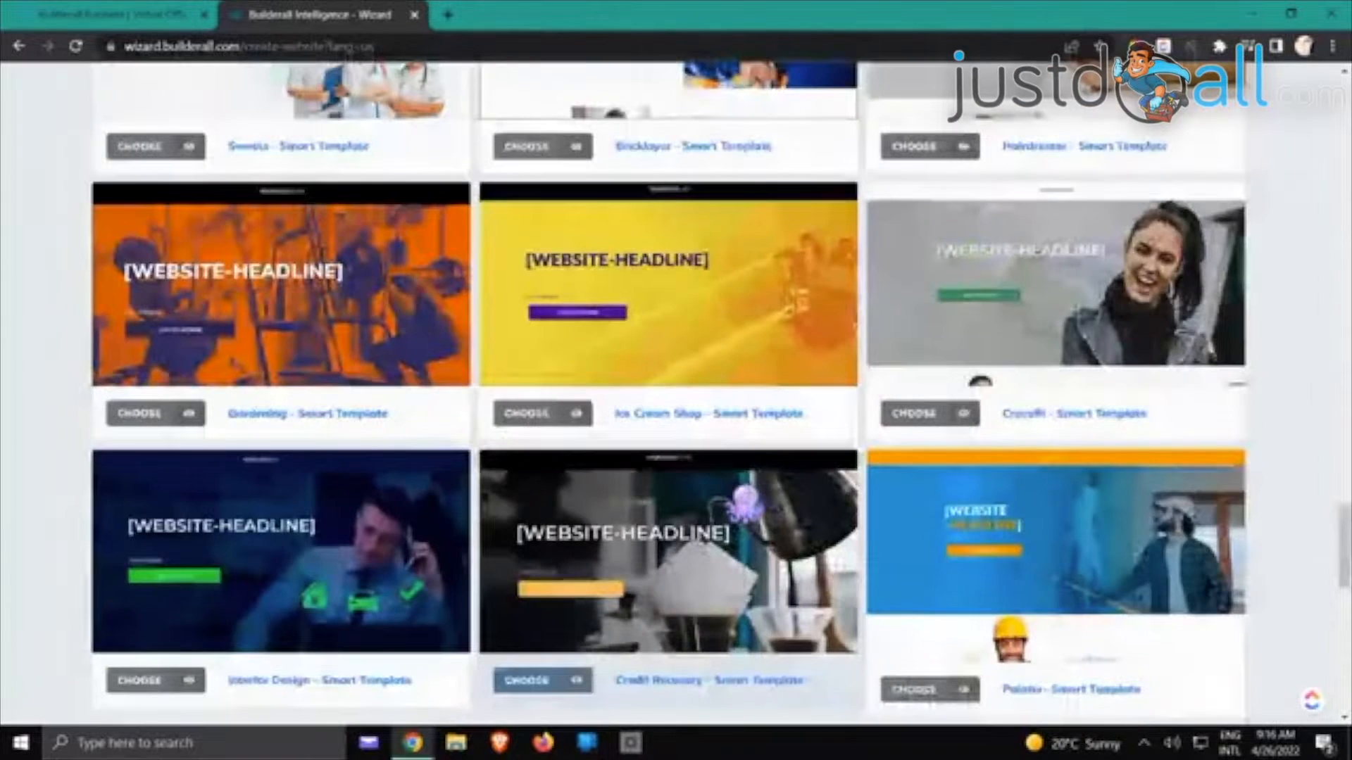
{"action": "scroll", "coordinate": [176, 473], "scroll_direction": "up", "scroll_amount": 8}
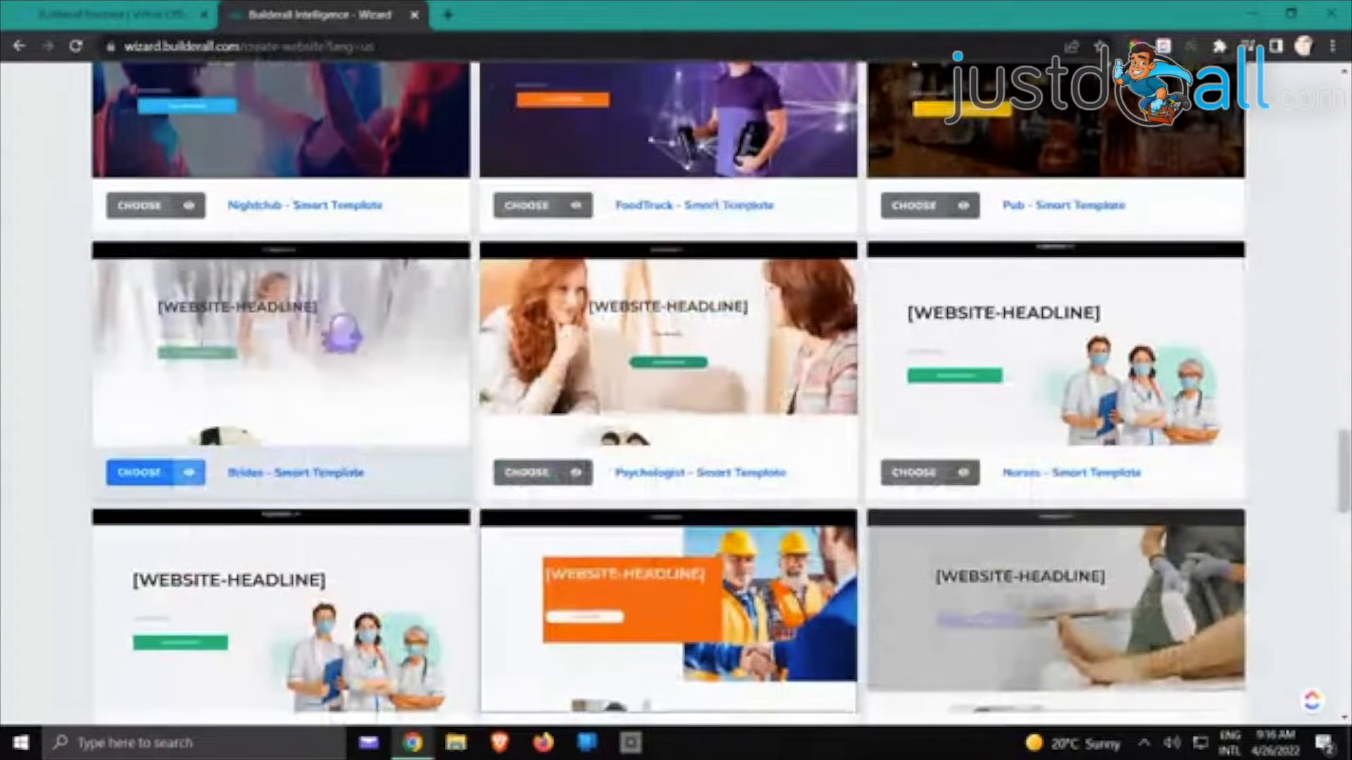
{"action": "left_click", "coordinate": [146, 471]}
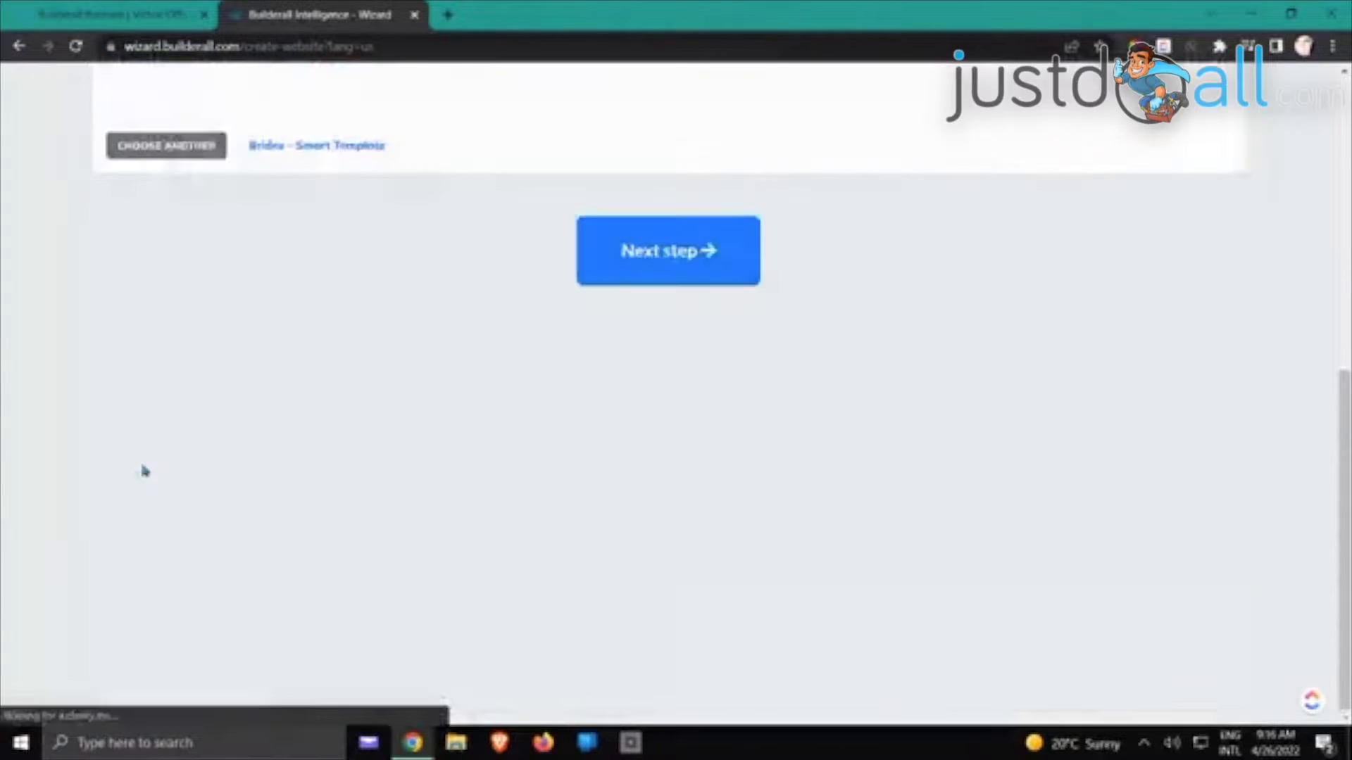
{"action": "scroll", "coordinate": [369, 414], "scroll_direction": "up", "scroll_amount": 5}
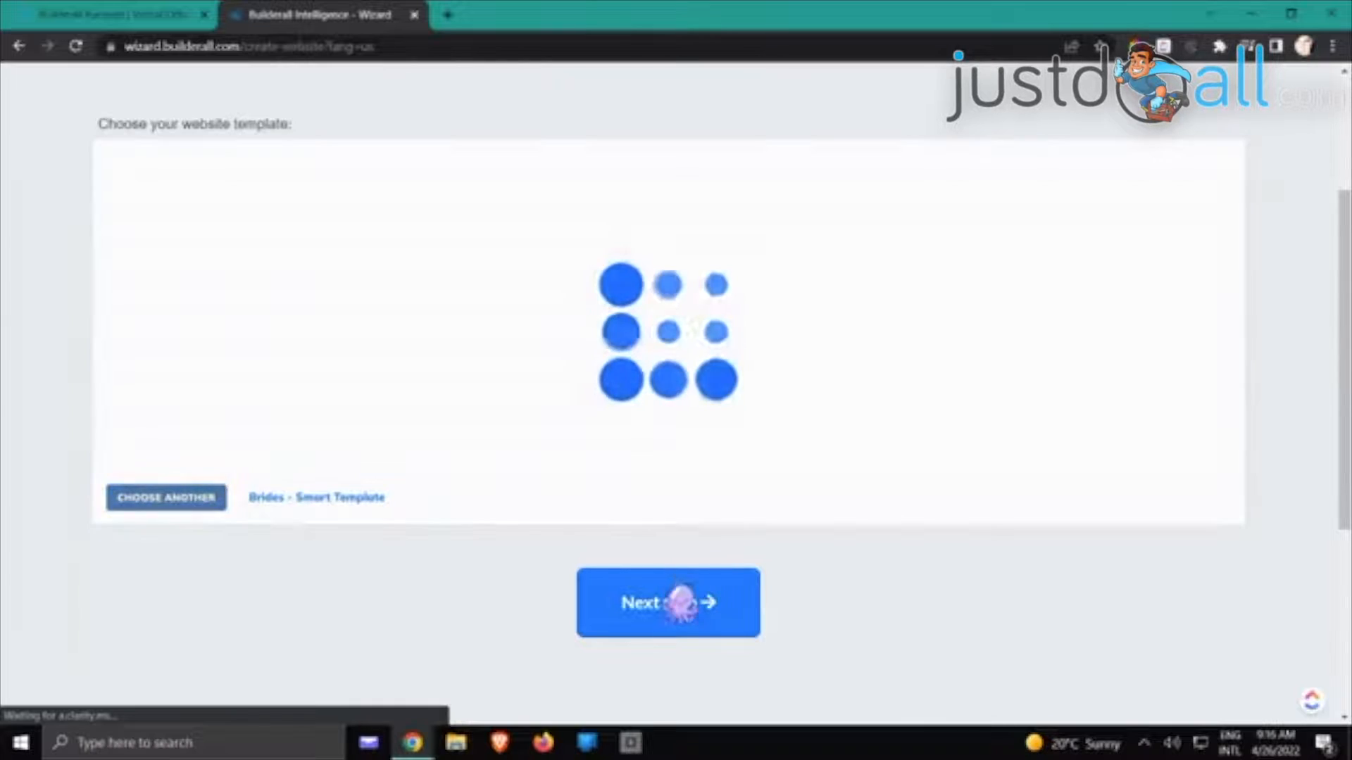
{"action": "left_click", "coordinate": [680, 603]}
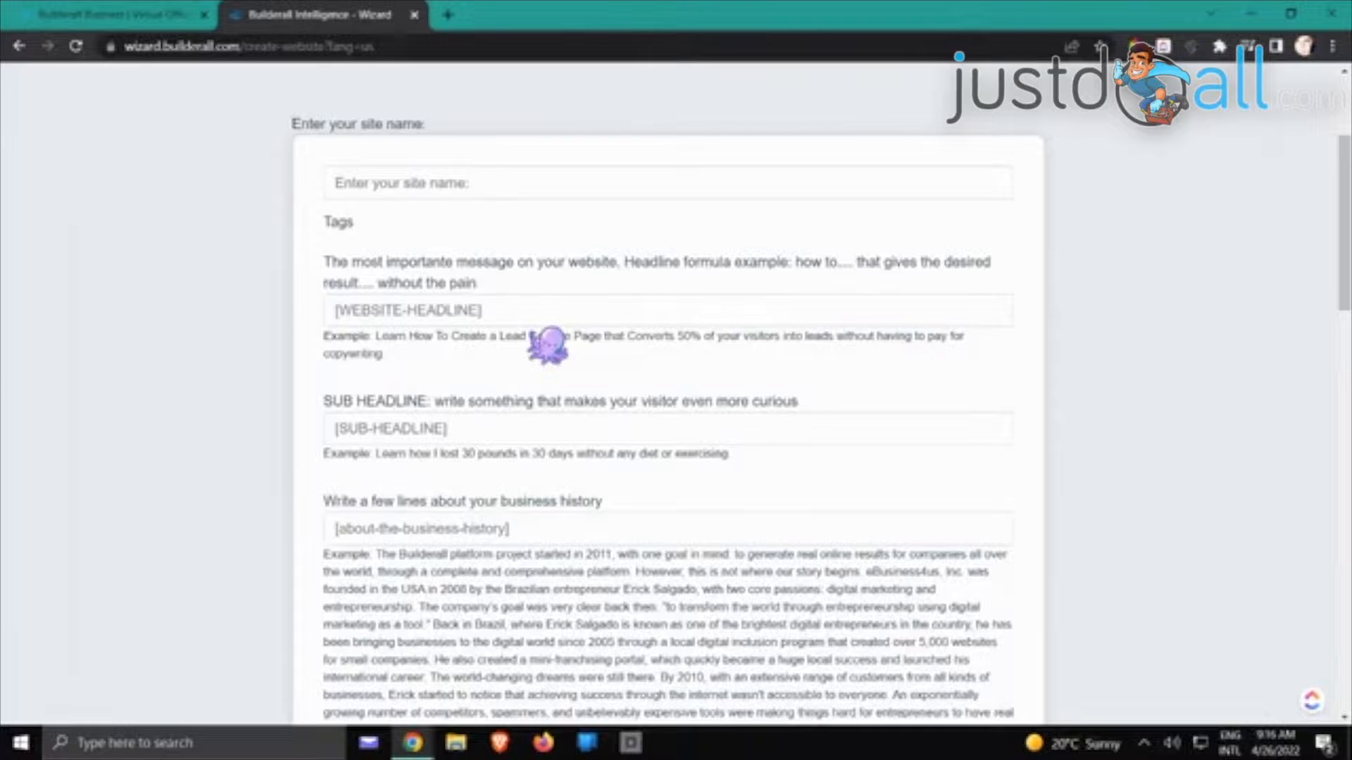
Enter Bridal Fair as the site name and Become the Most Beautiful Bride Ever as the website headline
{"action": "left_click", "coordinate": [489, 195]}
{"action": "type", "text": "Bridal Fair"}
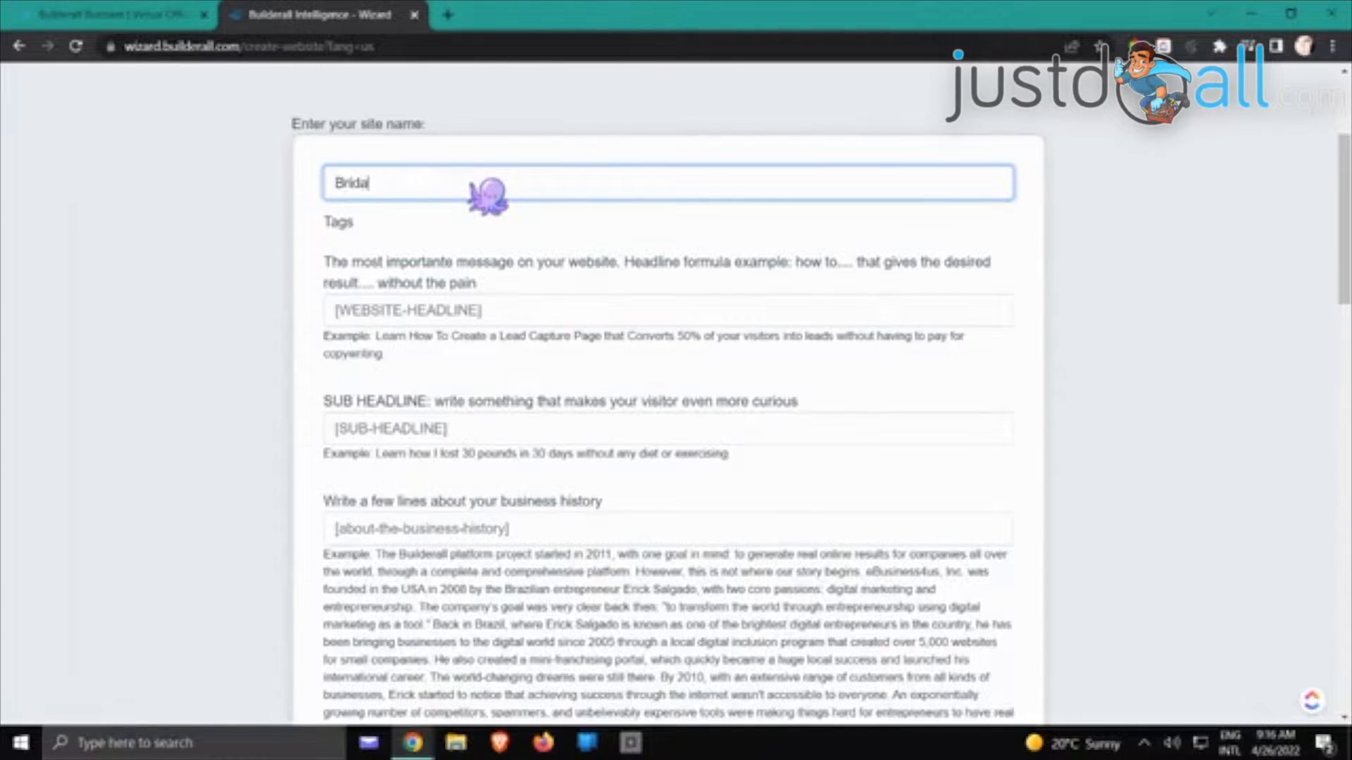
{"action": "left_click", "coordinate": [517, 315]}
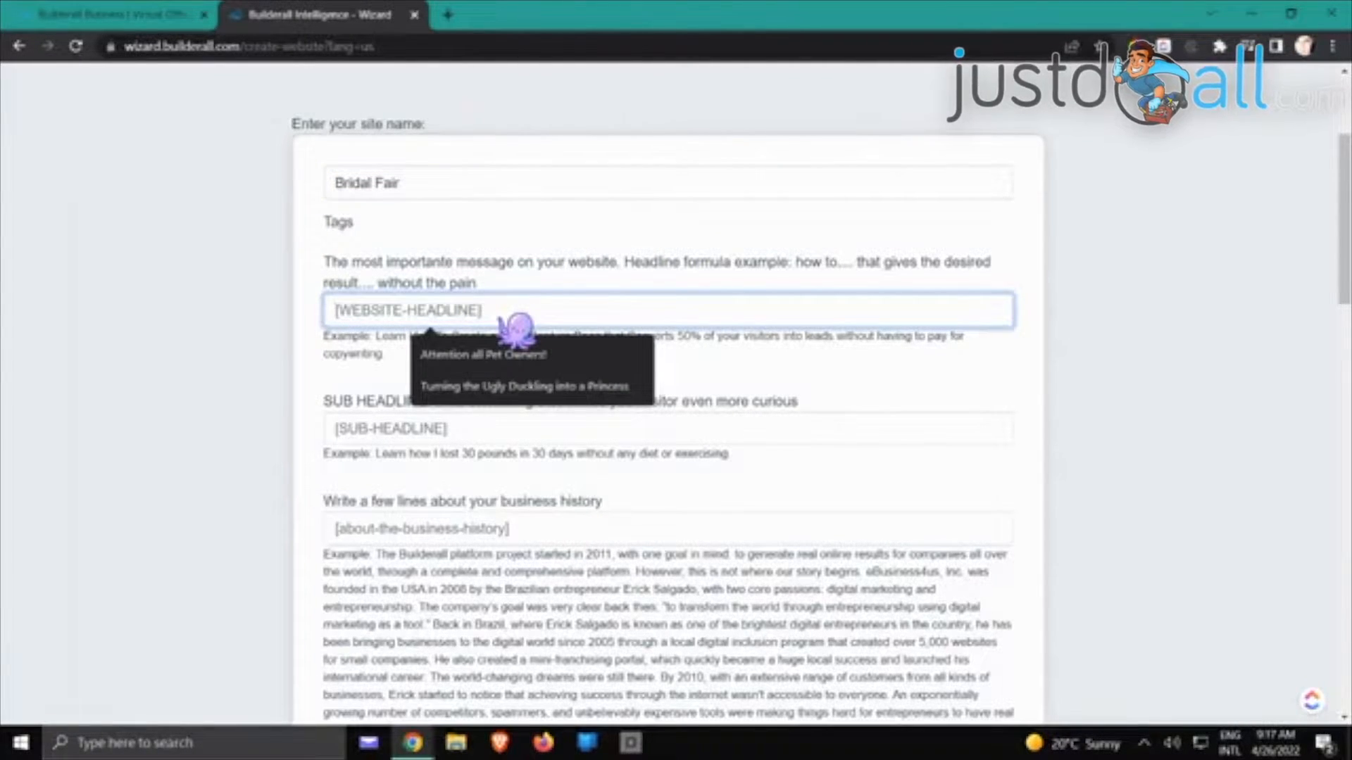
{"action": "type", "text": "Become the Most Beautiful Bride Ever"}
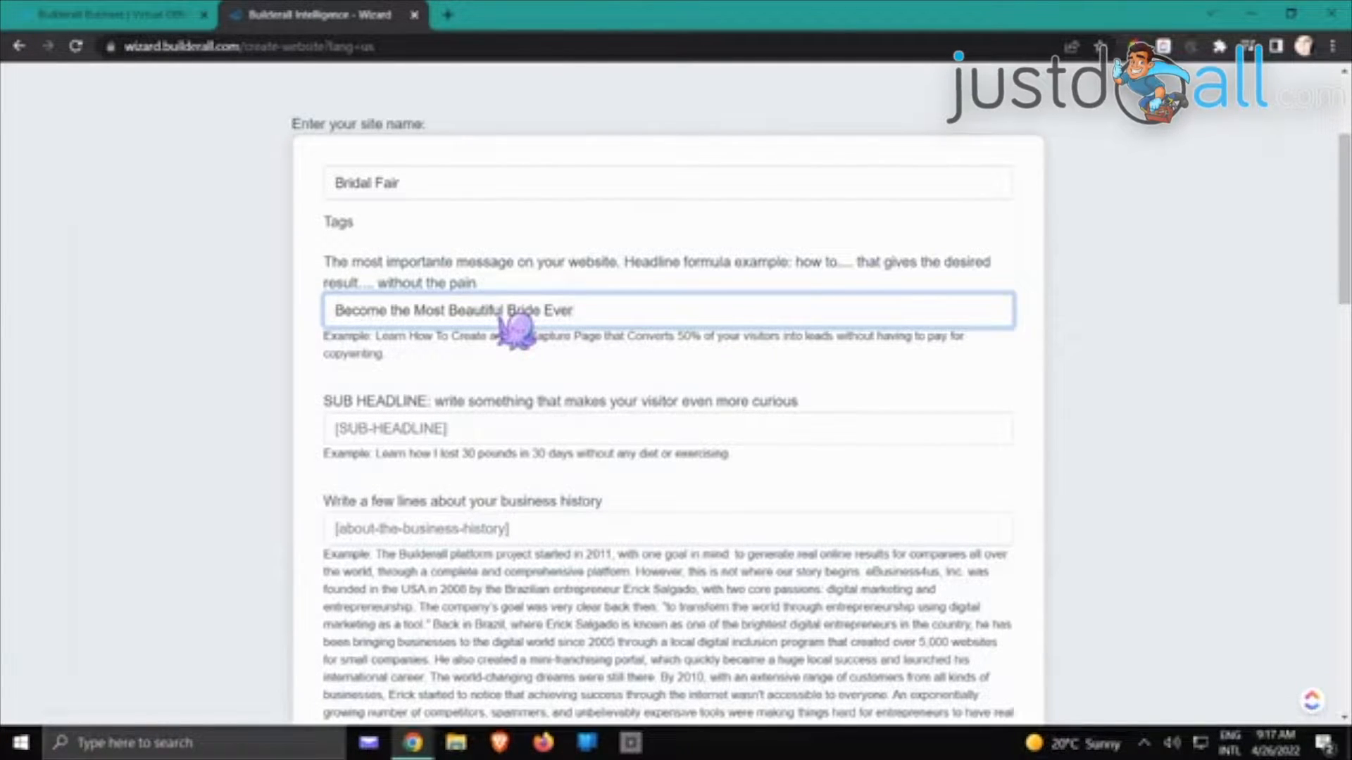
Fill in the sub headline with From Ugly Duckling to Princess
{"action": "scroll", "coordinate": [605, 451], "scroll_direction": "down", "scroll_amount": 2}
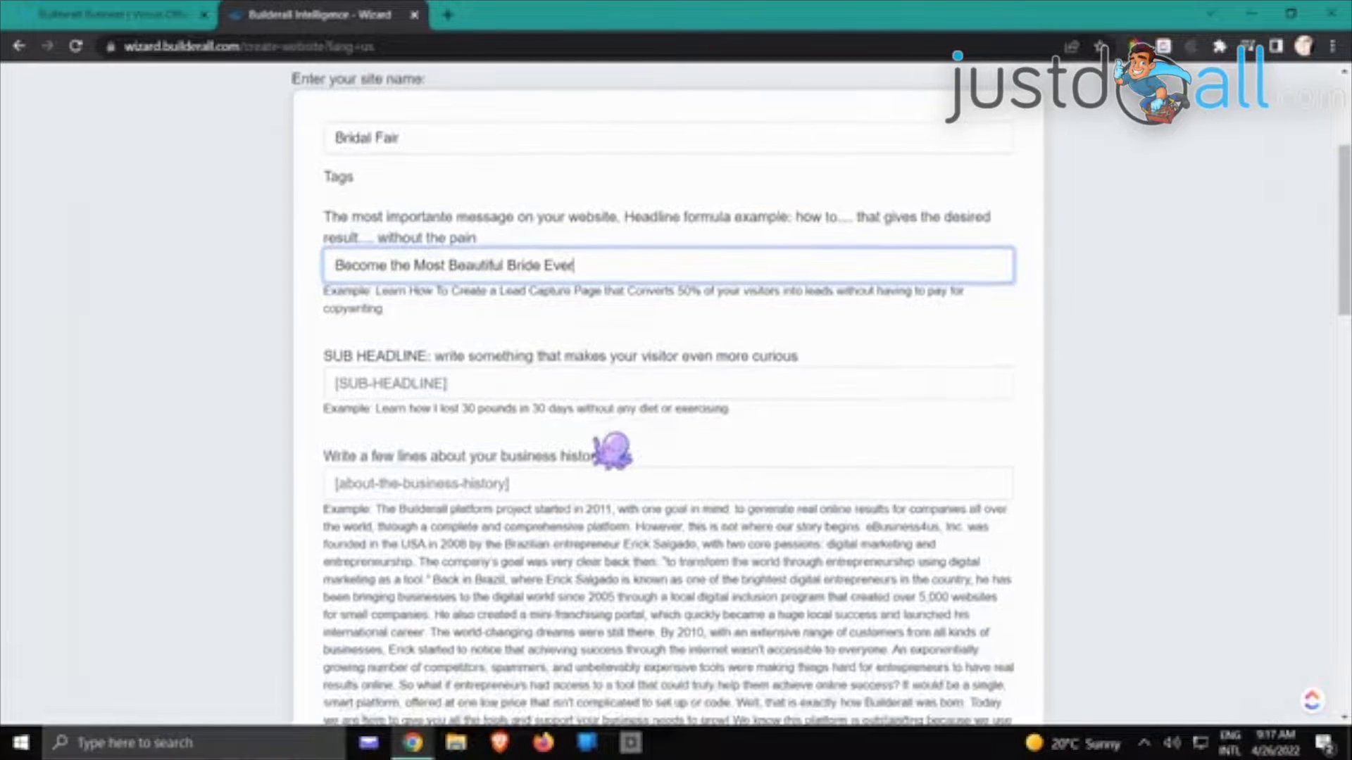
{"action": "left_click", "coordinate": [491, 319]}
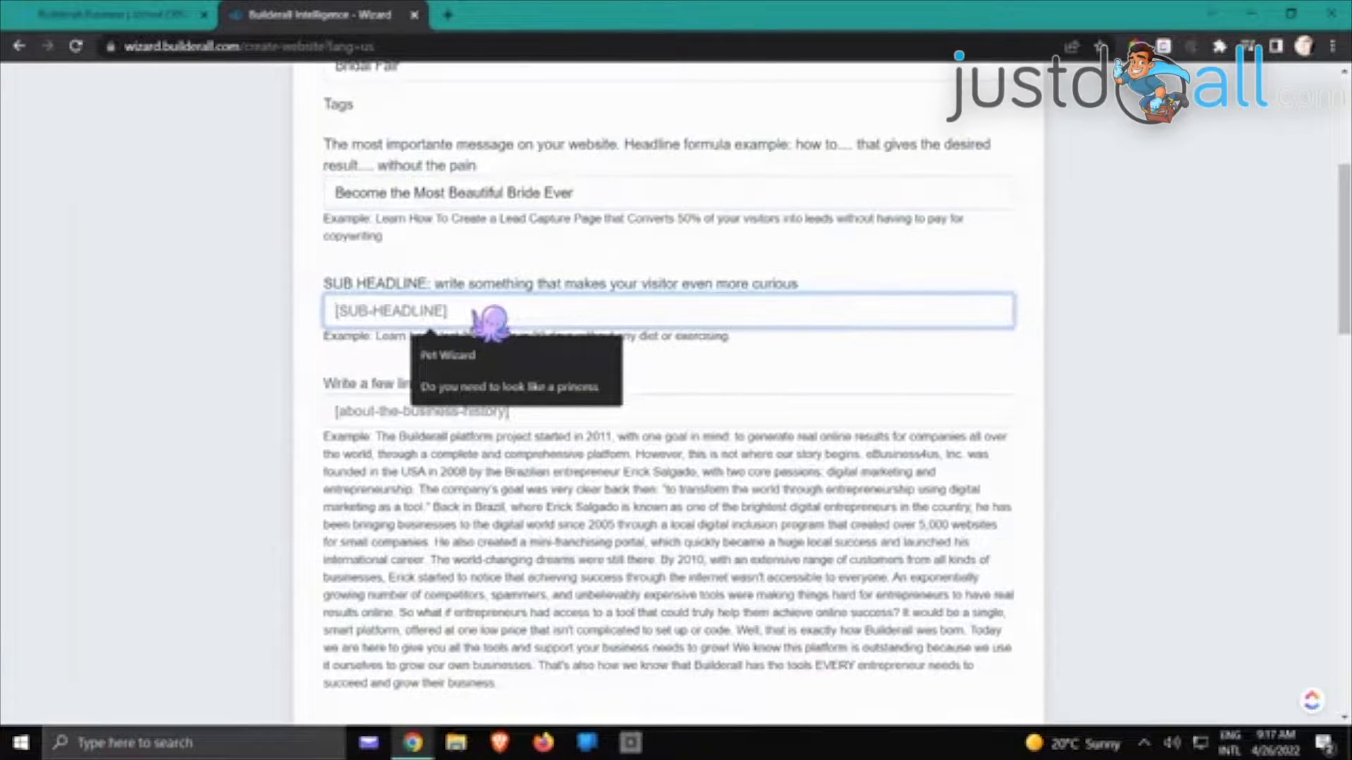
{"action": "type", "text": "From Ugly Duckling"}
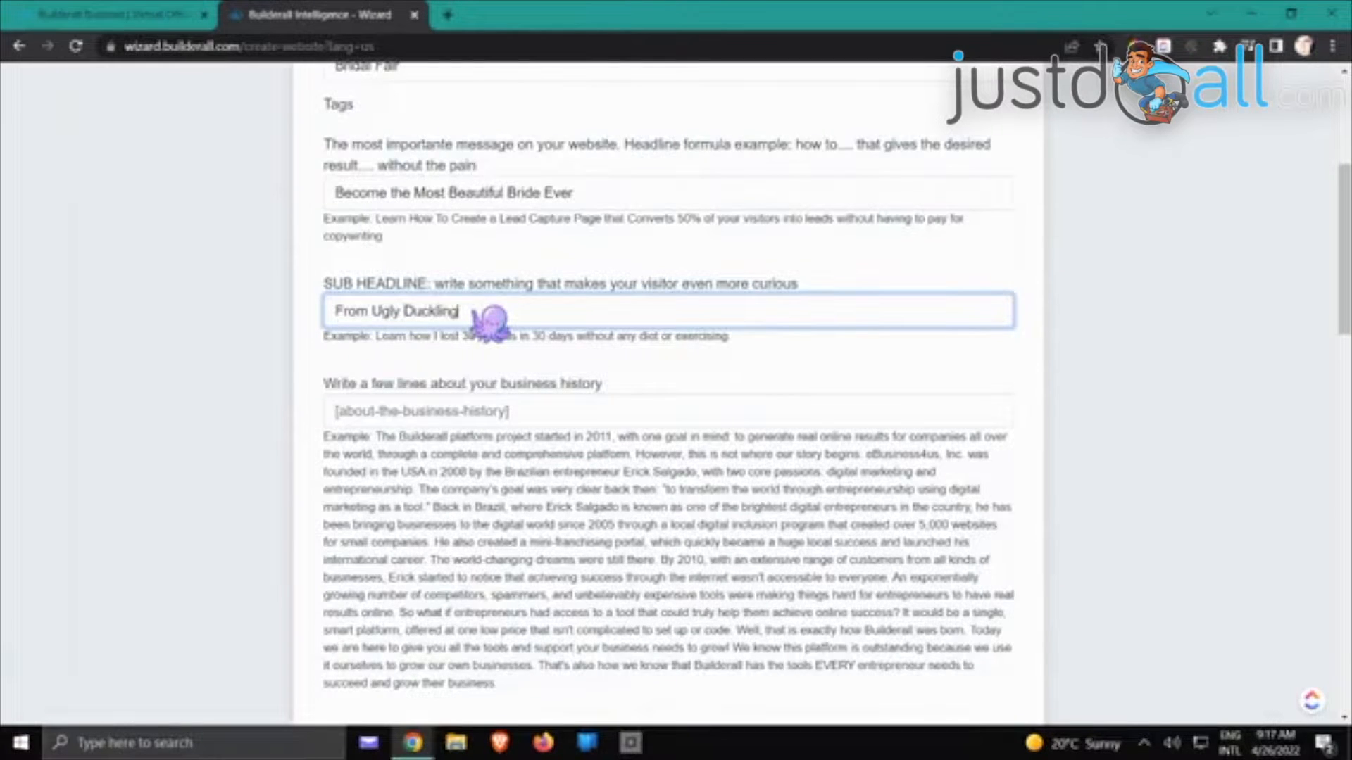
{"action": "type", "text": " to Princess"}
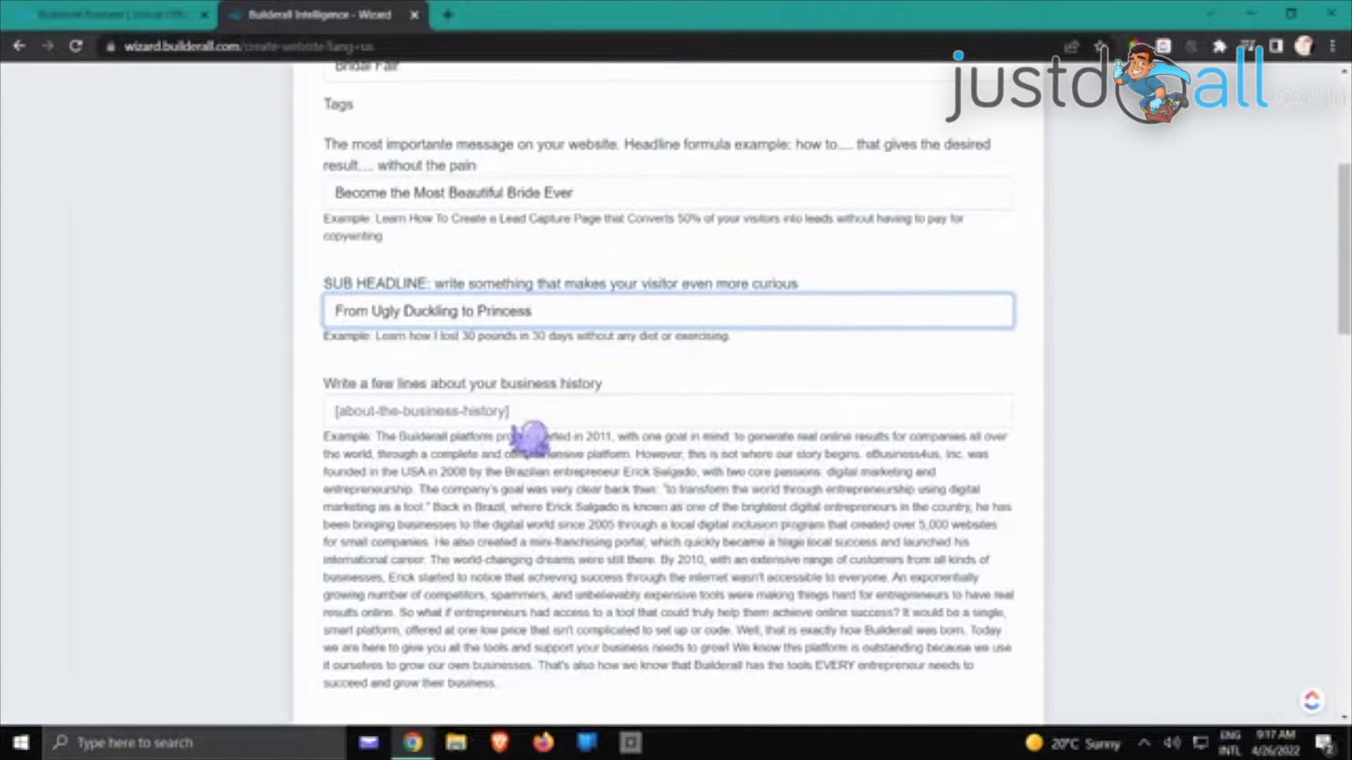
Copy the first part of the Builderall example text, up to The world-changing dreams were still, into the business history field
{"action": "scroll", "coordinate": [433, 458], "scroll_direction": "down", "scroll_amount": 1}
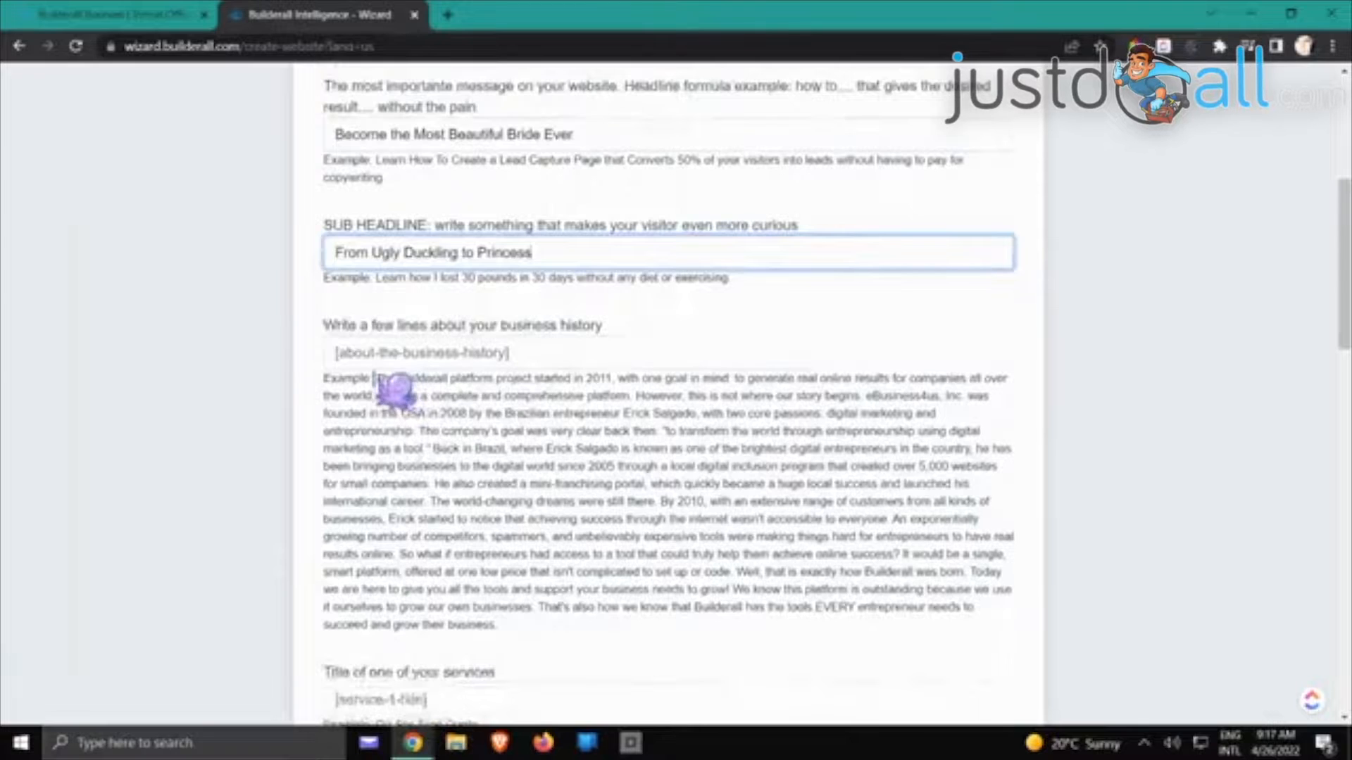
{"action": "left_click_drag", "start_coordinate": [375, 378], "coordinate": [604, 502]}
{"action": "right_click", "coordinate": [604, 501]}
{"action": "left_click", "coordinate": [648, 519]}
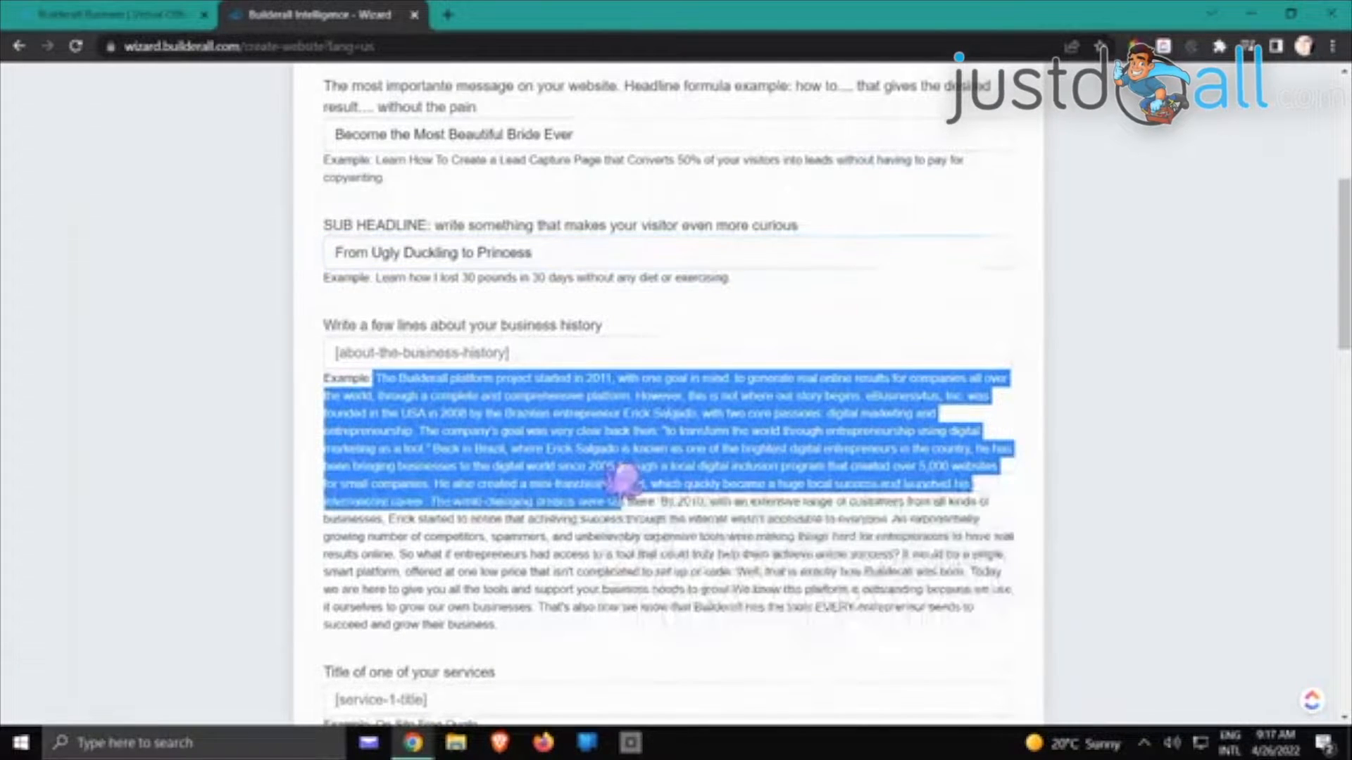
{"action": "left_click", "coordinate": [440, 353]}
{"action": "key", "text": "ctrl+v"}
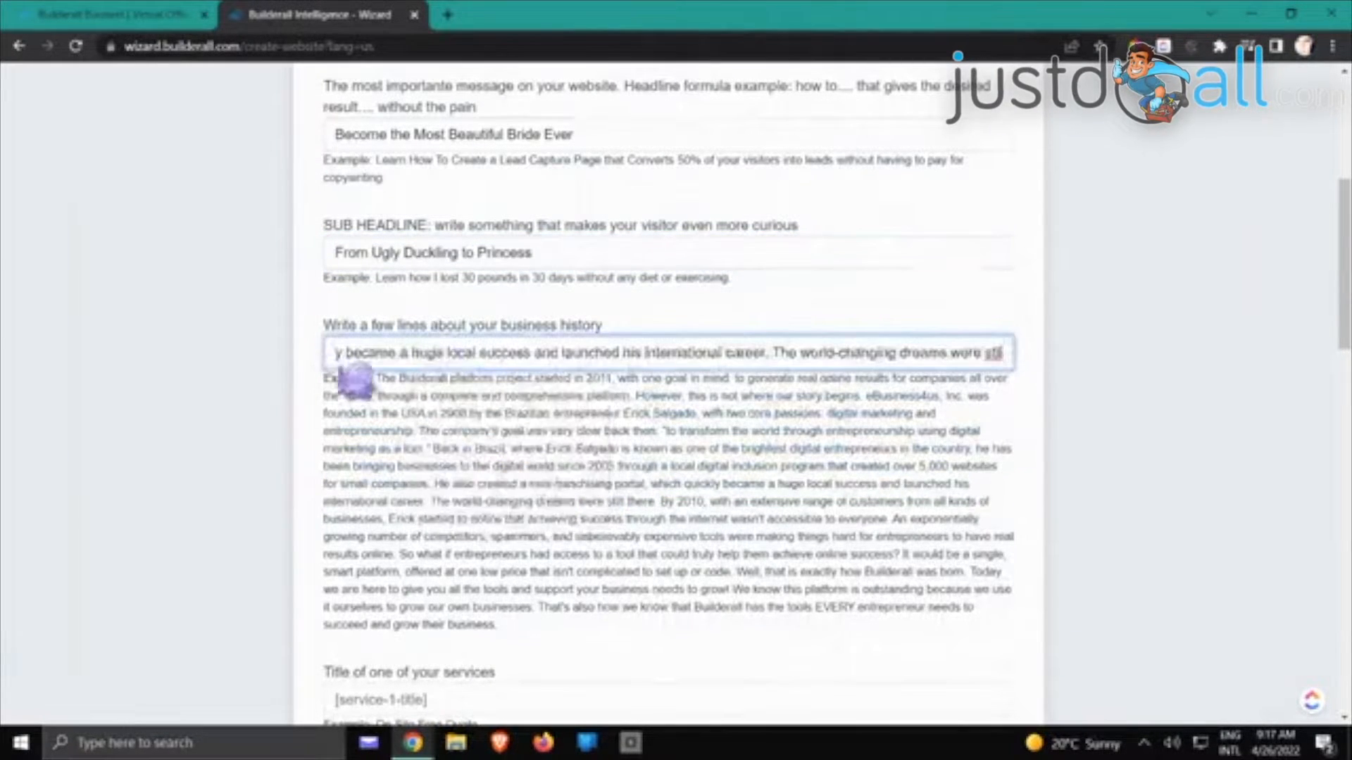
Title the three services Consultation, Wedding Dress Fitting and Event Consultation
{"action": "scroll", "coordinate": [368, 402], "scroll_direction": "down", "scroll_amount": 1}
{"action": "scroll", "coordinate": [373, 401], "scroll_direction": "down", "scroll_amount": 5}
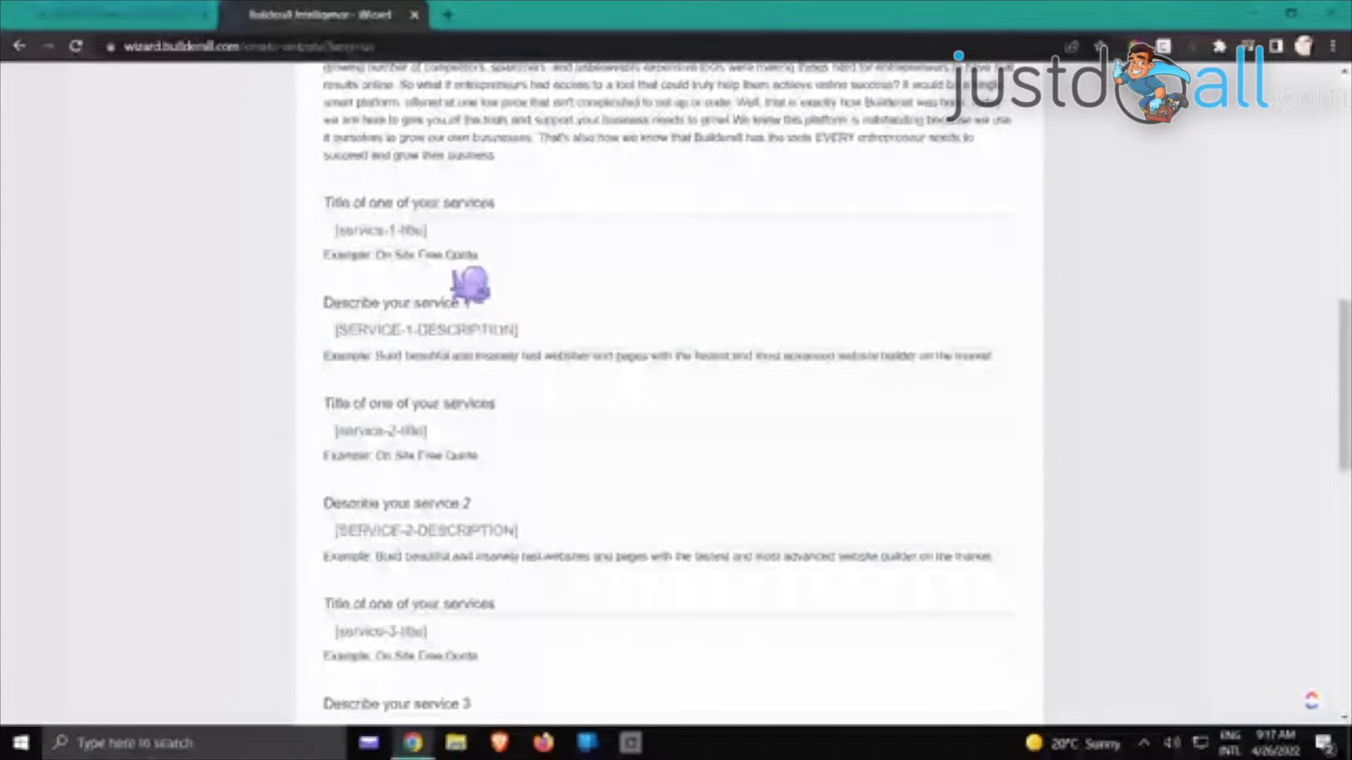
{"action": "left_click", "coordinate": [452, 234]}
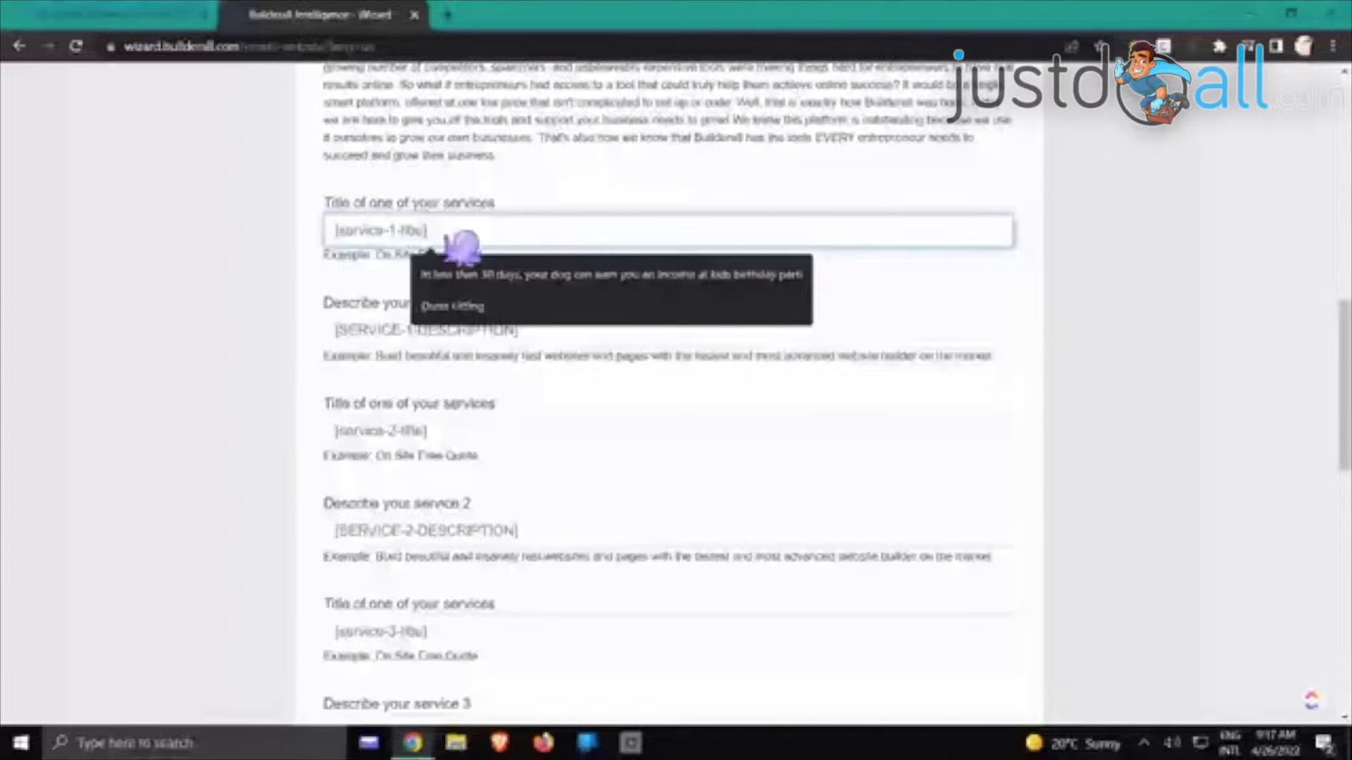
{"action": "type", "text": "Consult"}
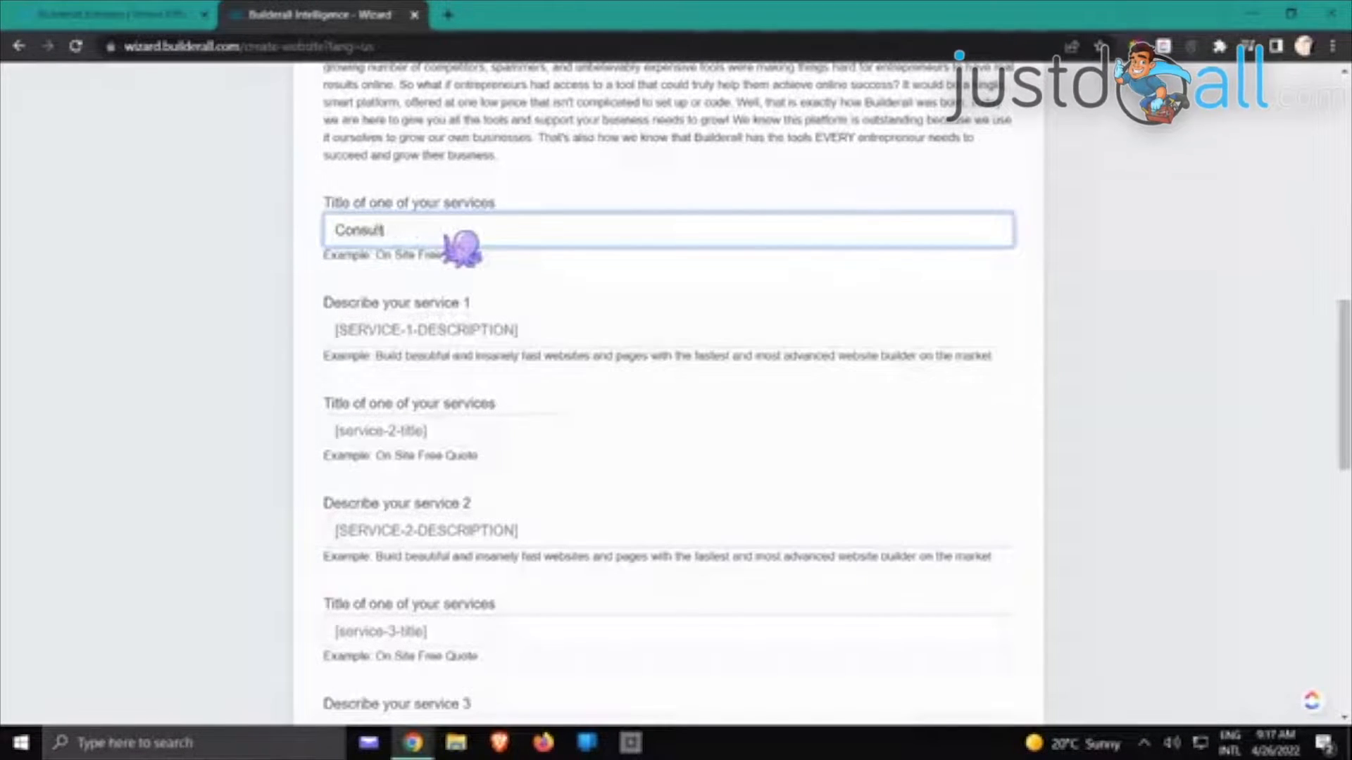
{"action": "type", "text": "ation"}
{"action": "left_click", "coordinate": [438, 443]}
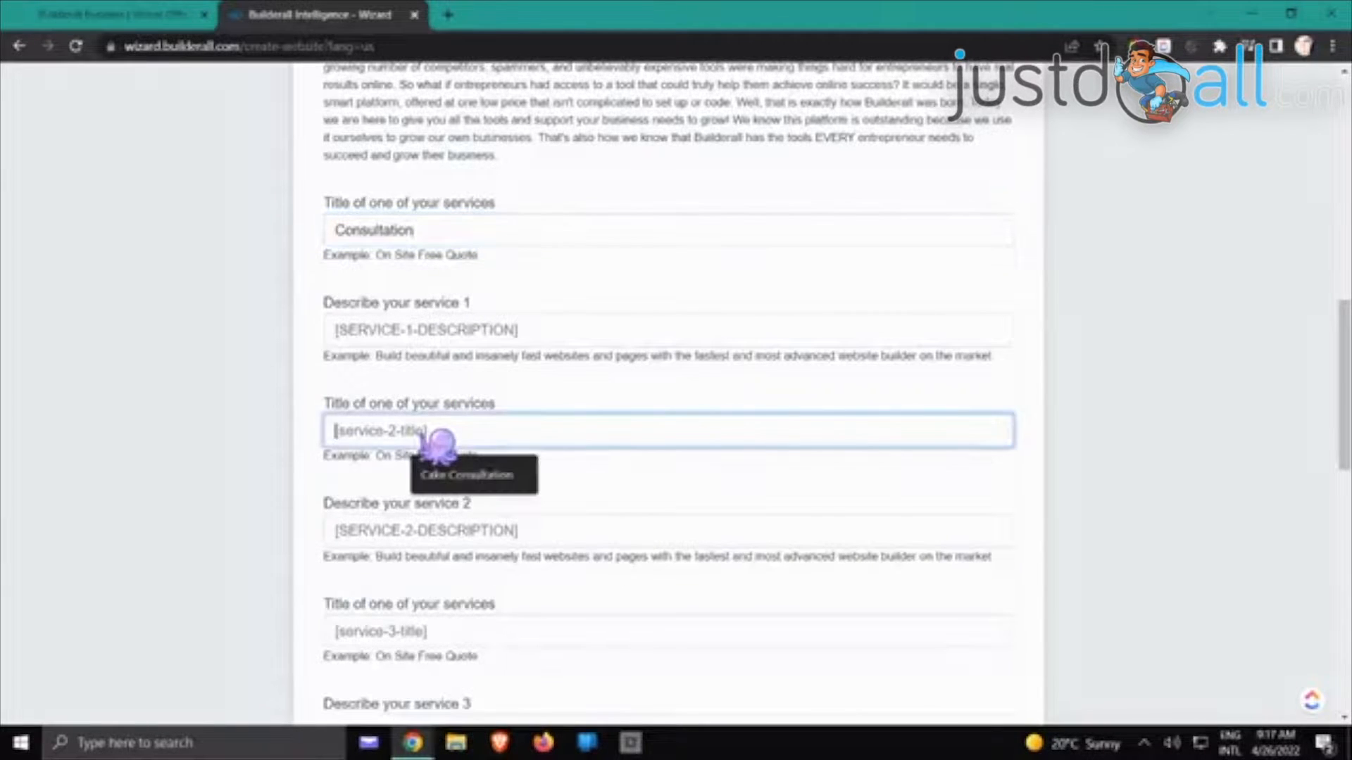
{"action": "type", "text": "WEdd"}
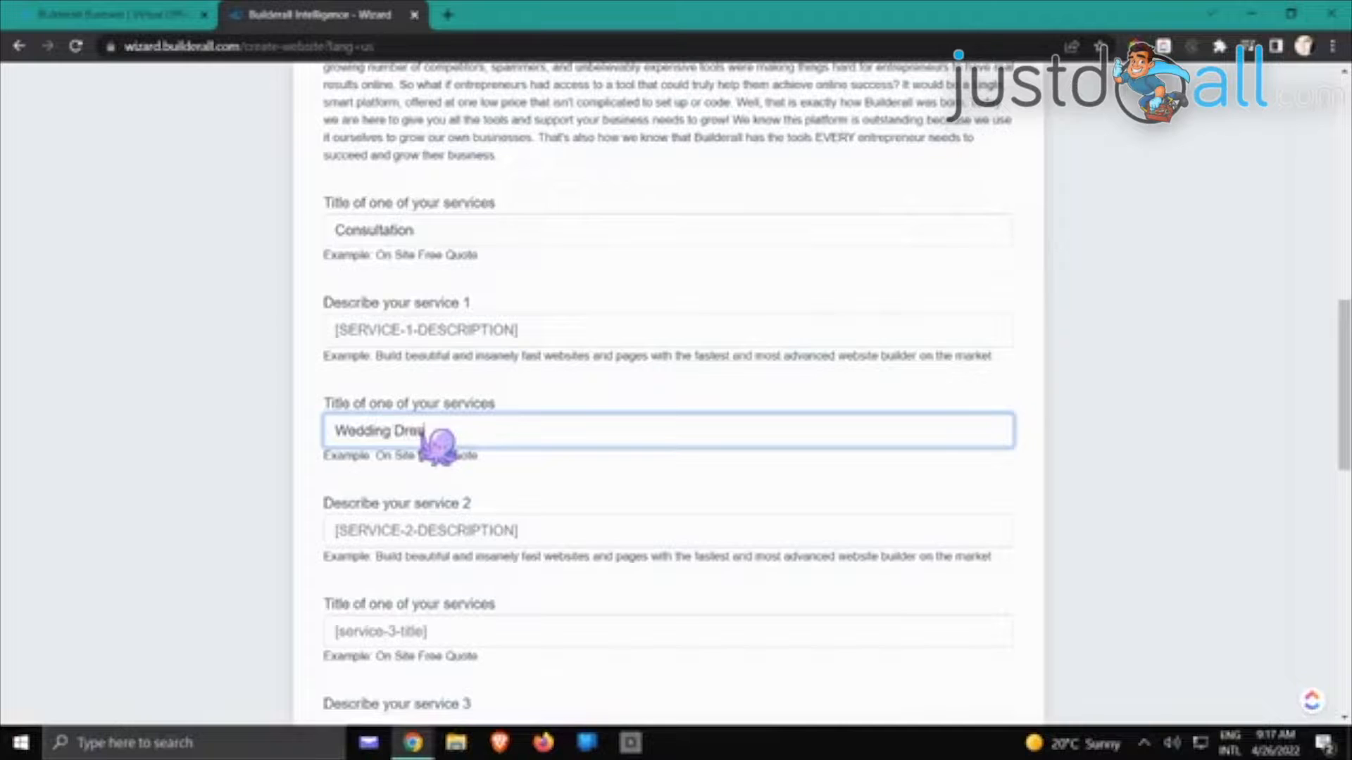
{"action": "left_click", "coordinate": [443, 637]}
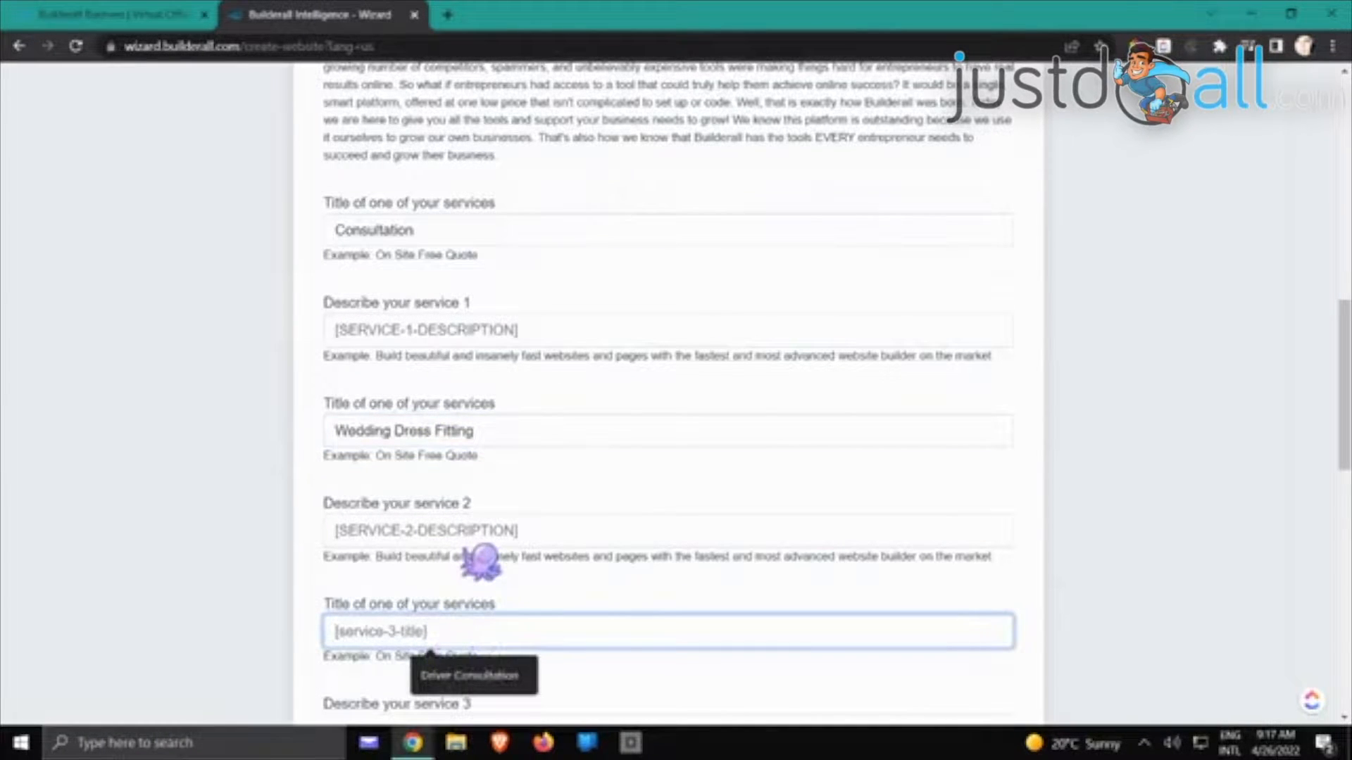
{"action": "type", "text": "Event Consultation"}
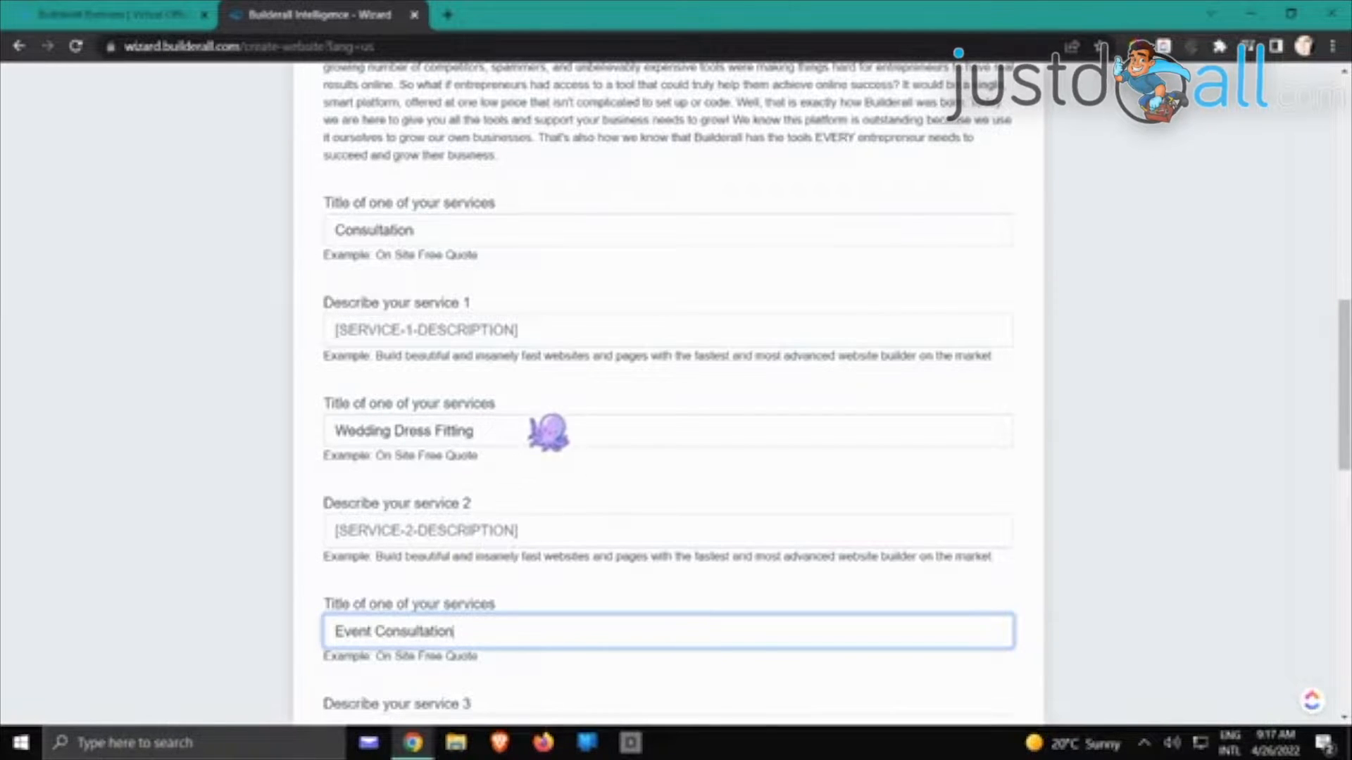
Copy the example passage starting with support your business needs to grow! into the description of service 1
{"action": "scroll", "coordinate": [546, 431], "scroll_direction": "down", "scroll_amount": 1}
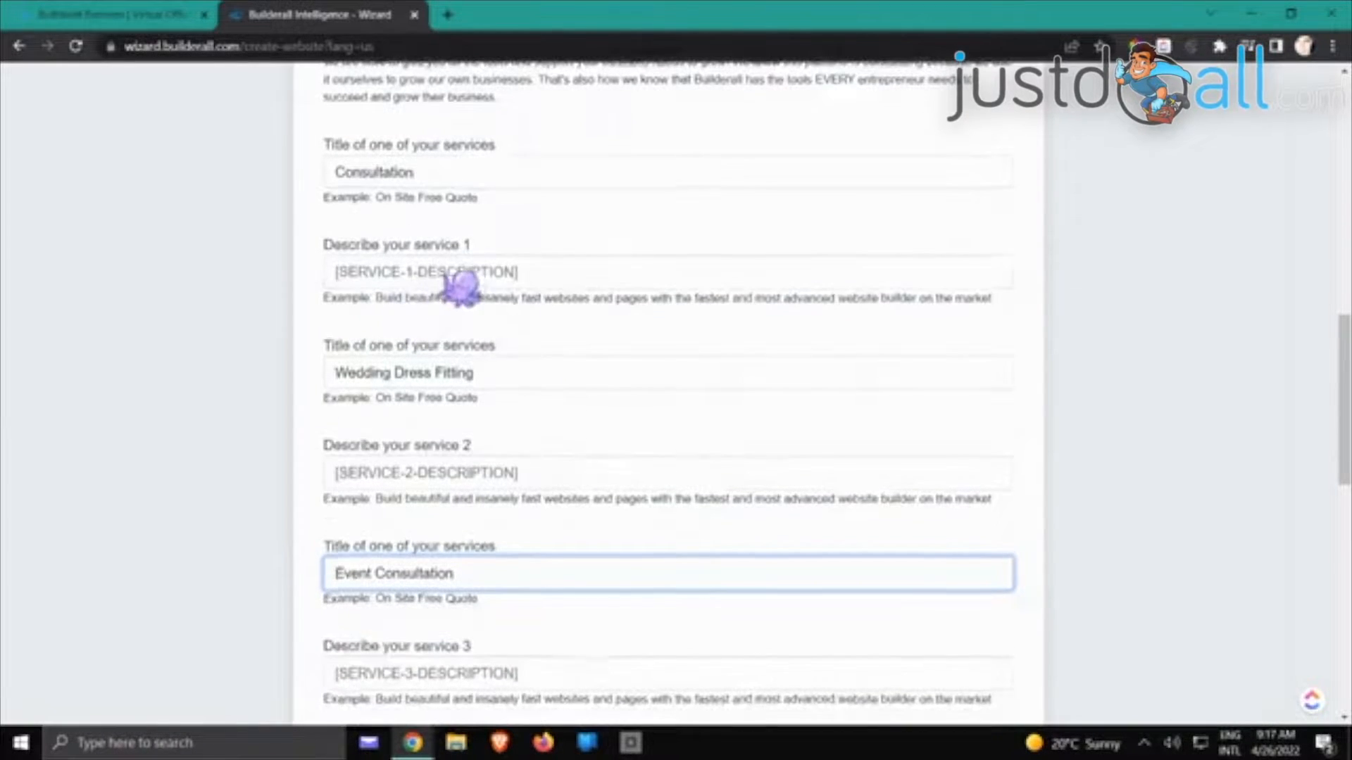
{"action": "scroll", "coordinate": [444, 275], "scroll_direction": "up", "scroll_amount": 2}
{"action": "left_click_drag", "start_coordinate": [535, 179], "coordinate": [574, 197]}
{"action": "right_click", "coordinate": [574, 197]}
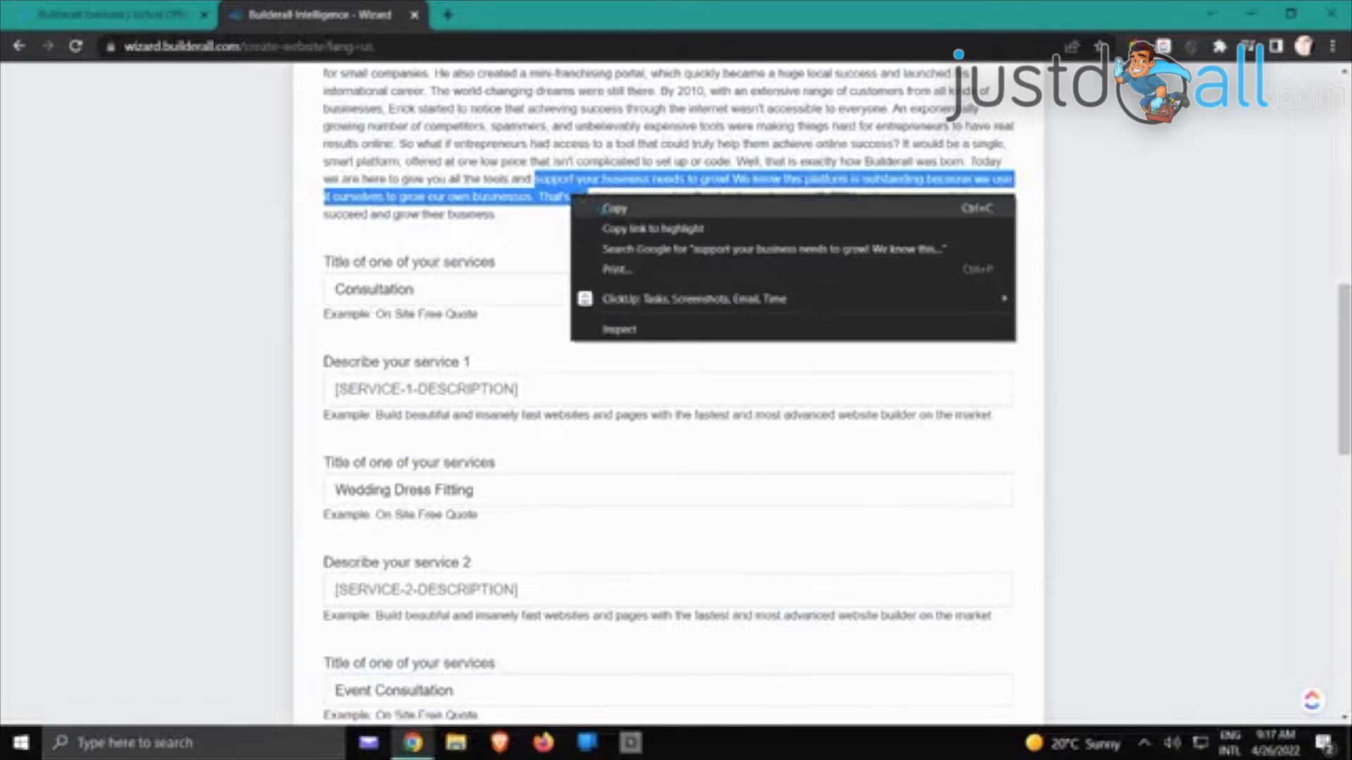
{"action": "left_click", "coordinate": [595, 206]}
{"action": "left_click", "coordinate": [479, 389]}
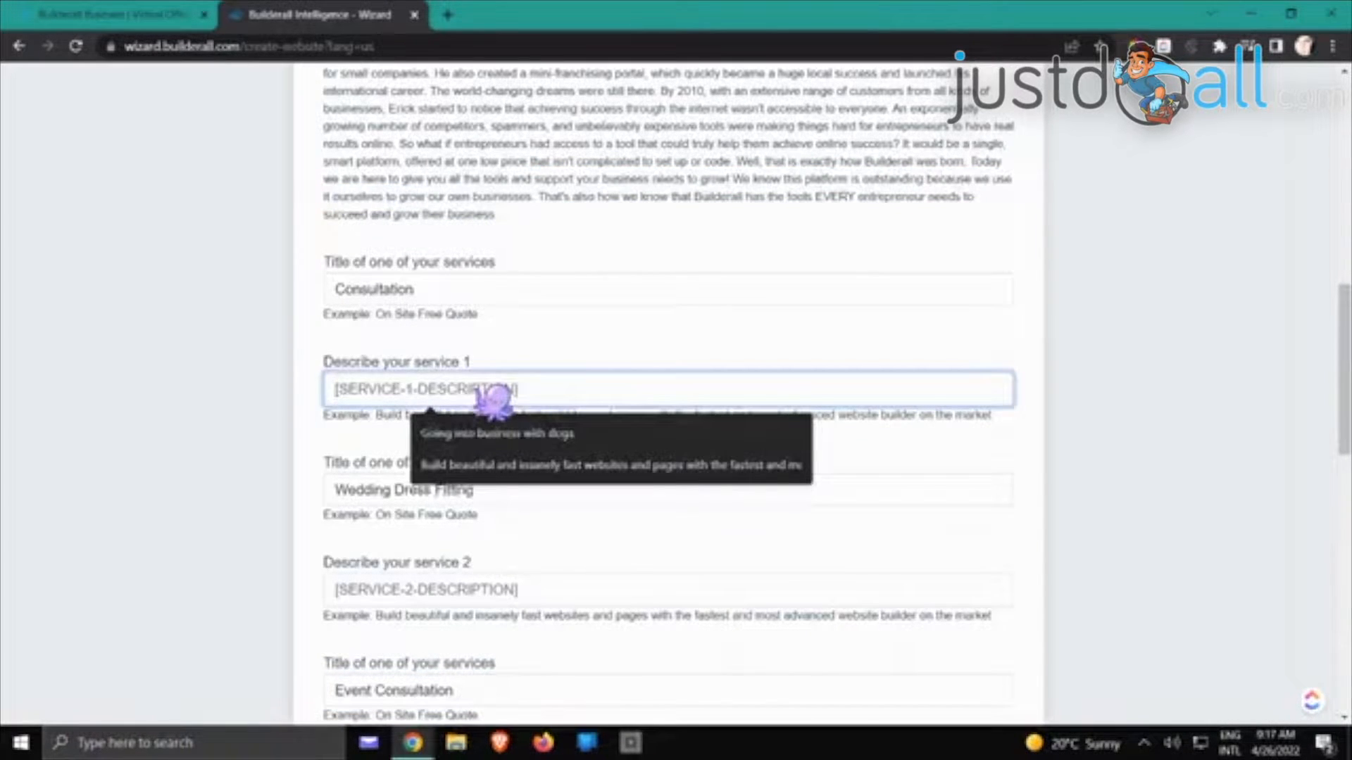
{"action": "key", "text": "ctrl+v"}
Paste the same copied passage into the descriptions of service 2 and service 3
{"action": "scroll", "coordinate": [504, 518], "scroll_direction": "down", "scroll_amount": 2}
{"action": "left_click", "coordinate": [502, 486]}
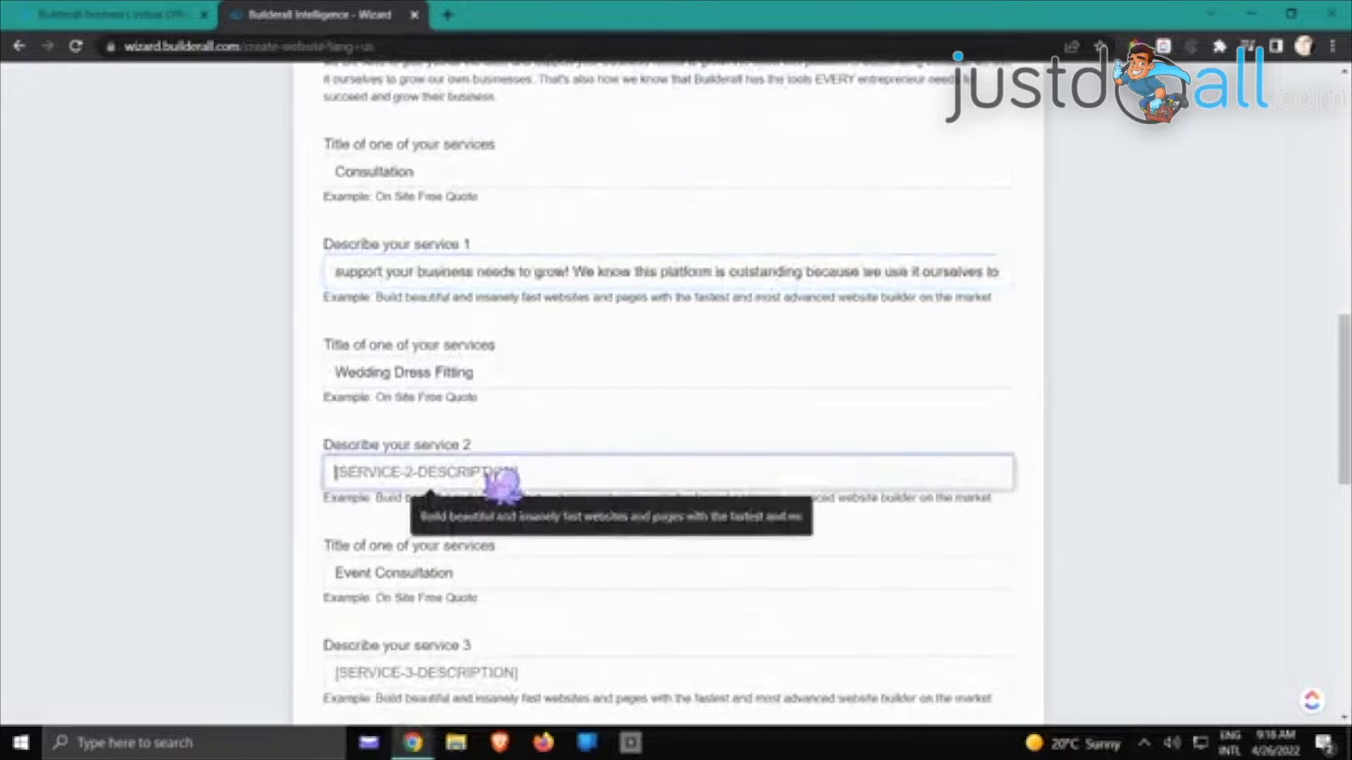
{"action": "key", "text": "ctrl+v"}
{"action": "scroll", "coordinate": [504, 486], "scroll_direction": "down", "scroll_amount": 3}
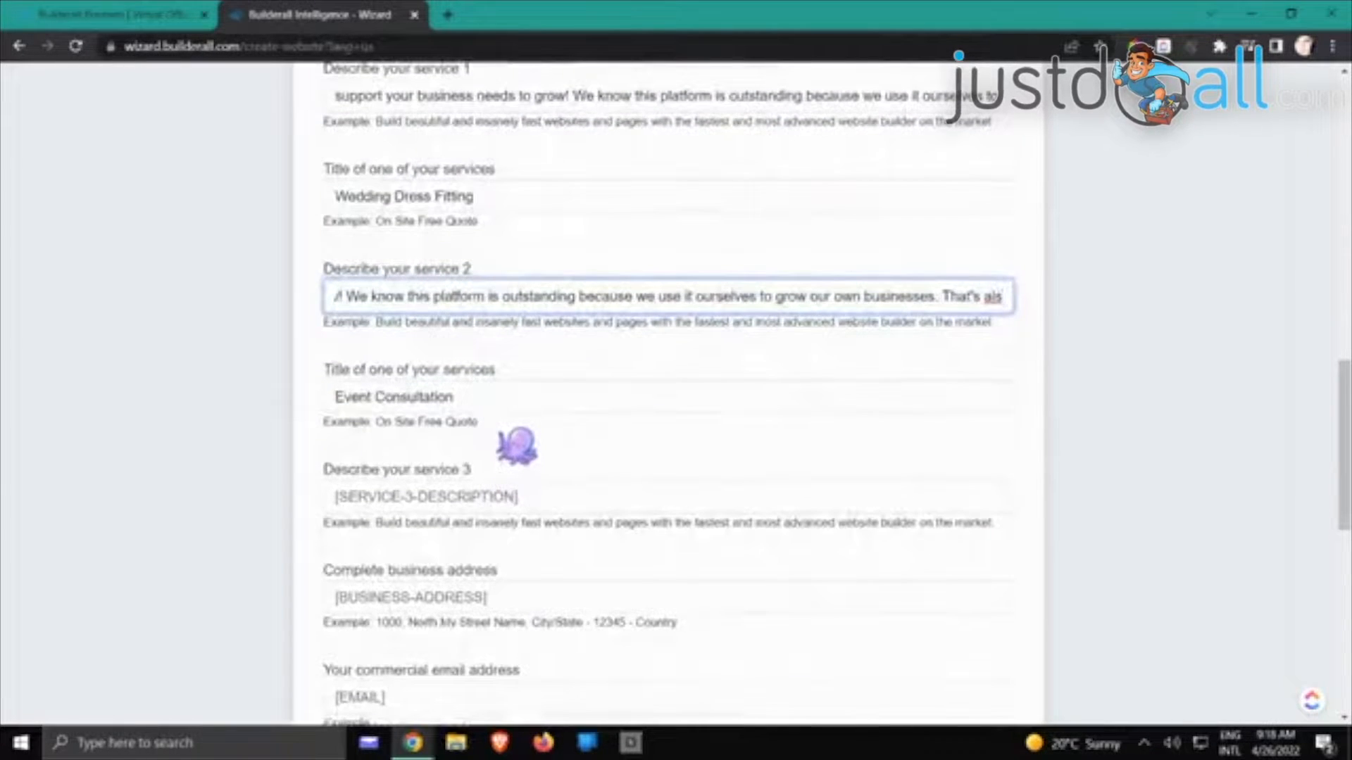
{"action": "left_click", "coordinate": [456, 500]}
{"action": "key", "text": "ctrl+v"}
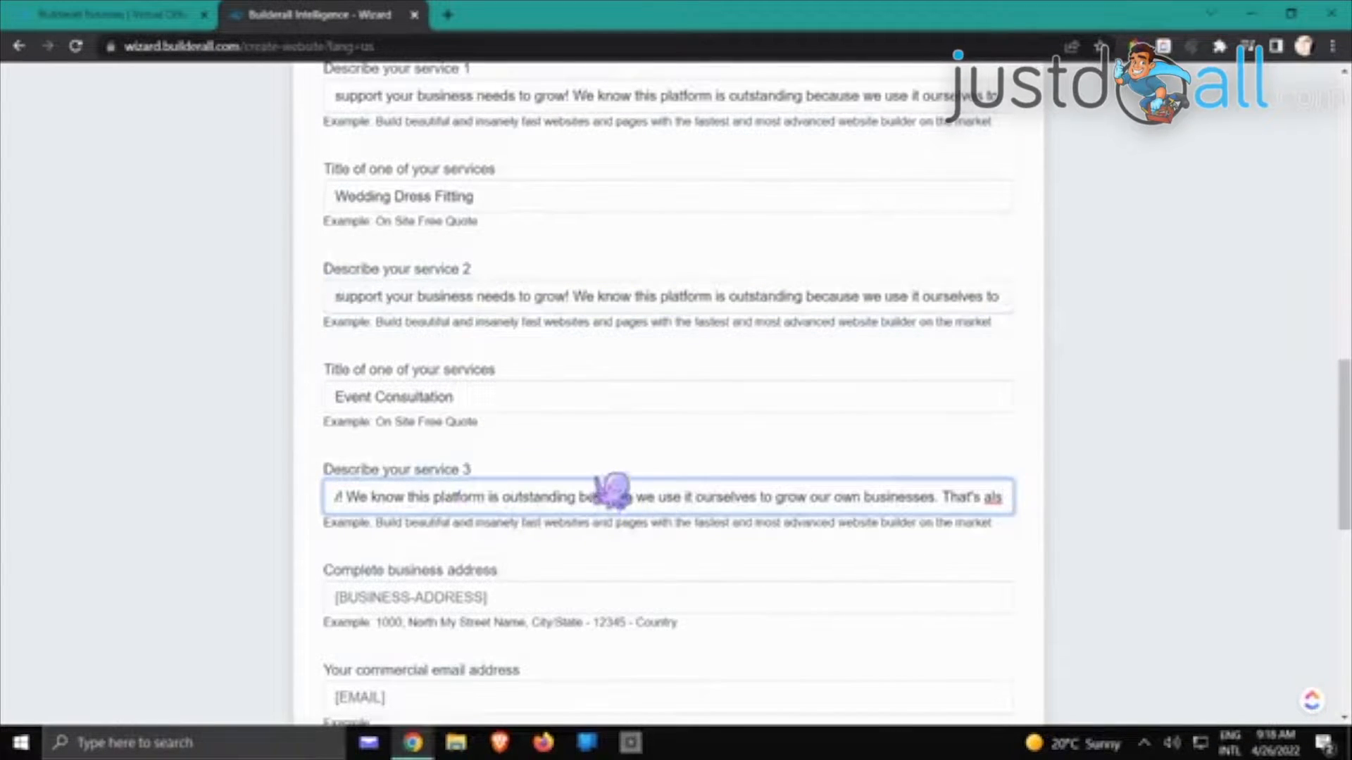
Copy the example address line below the business address field into that field
{"action": "scroll", "coordinate": [690, 464], "scroll_direction": "down", "scroll_amount": 3}
{"action": "left_click_drag", "start_coordinate": [677, 448], "coordinate": [341, 453]}
{"action": "right_click", "coordinate": [338, 446]}
{"action": "left_click", "coordinate": [373, 456]}
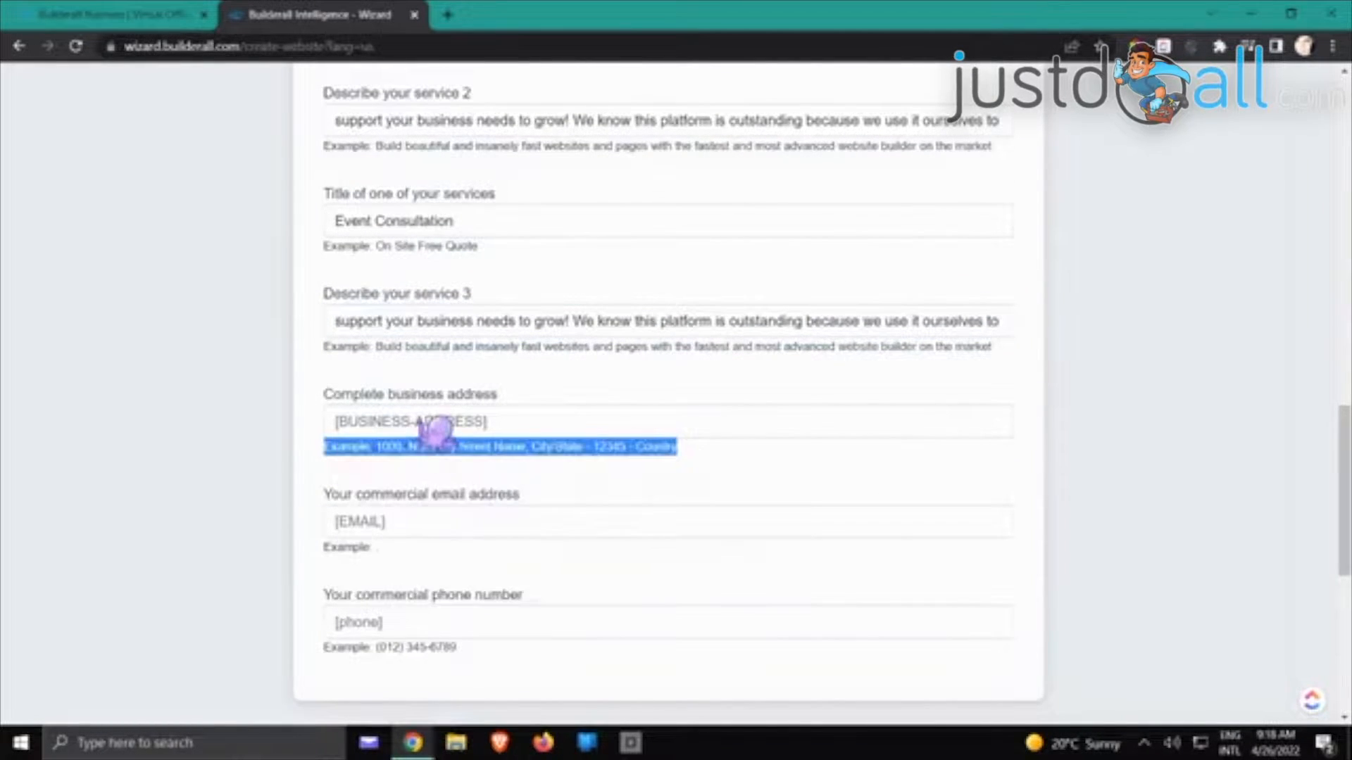
{"action": "left_click", "coordinate": [433, 422]}
{"action": "key", "text": "ctrl+v"}
Autofill the commercial email address and phone number, then submit the form to create the website
{"action": "scroll", "coordinate": [520, 509], "scroll_direction": "down", "scroll_amount": 1}
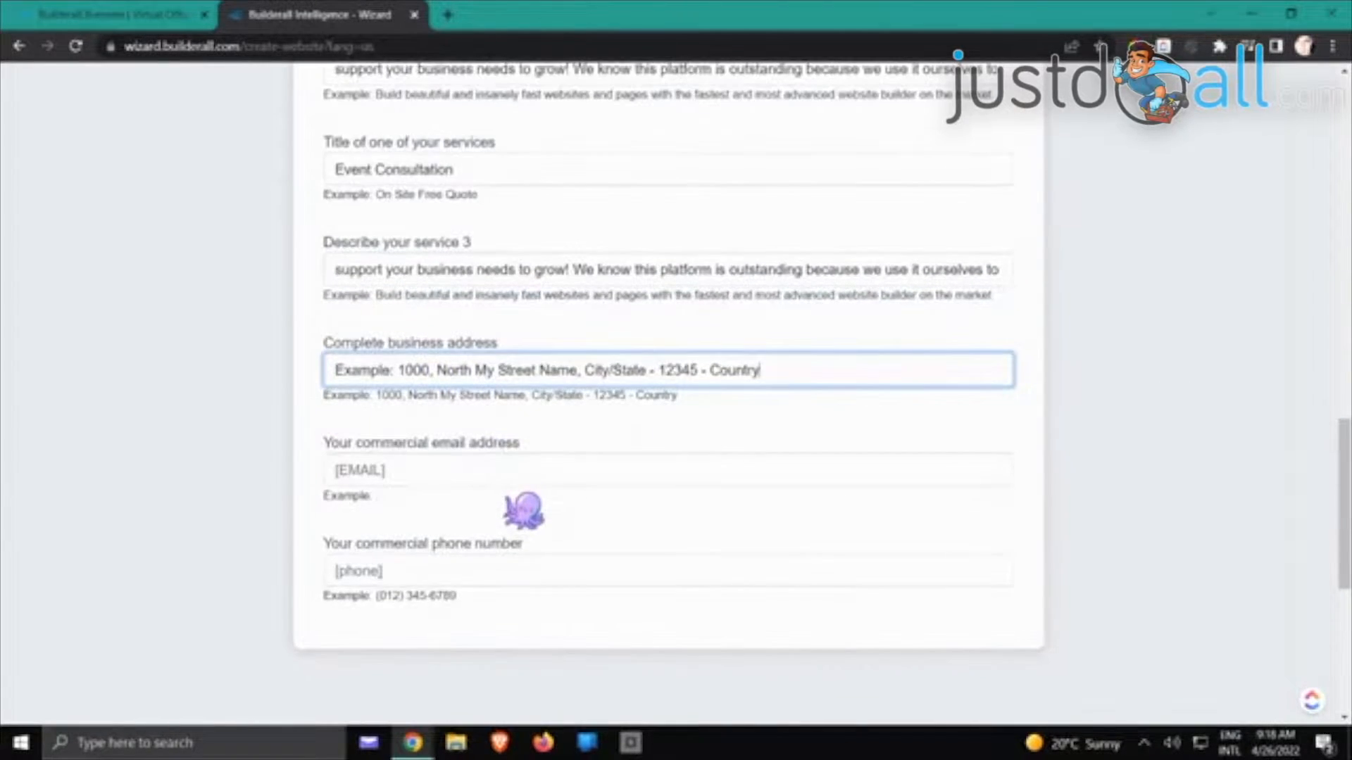
{"action": "scroll", "coordinate": [522, 511], "scroll_direction": "down", "scroll_amount": 2}
{"action": "left_click", "coordinate": [437, 345]}
{"action": "left_click", "coordinate": [996, 366]}
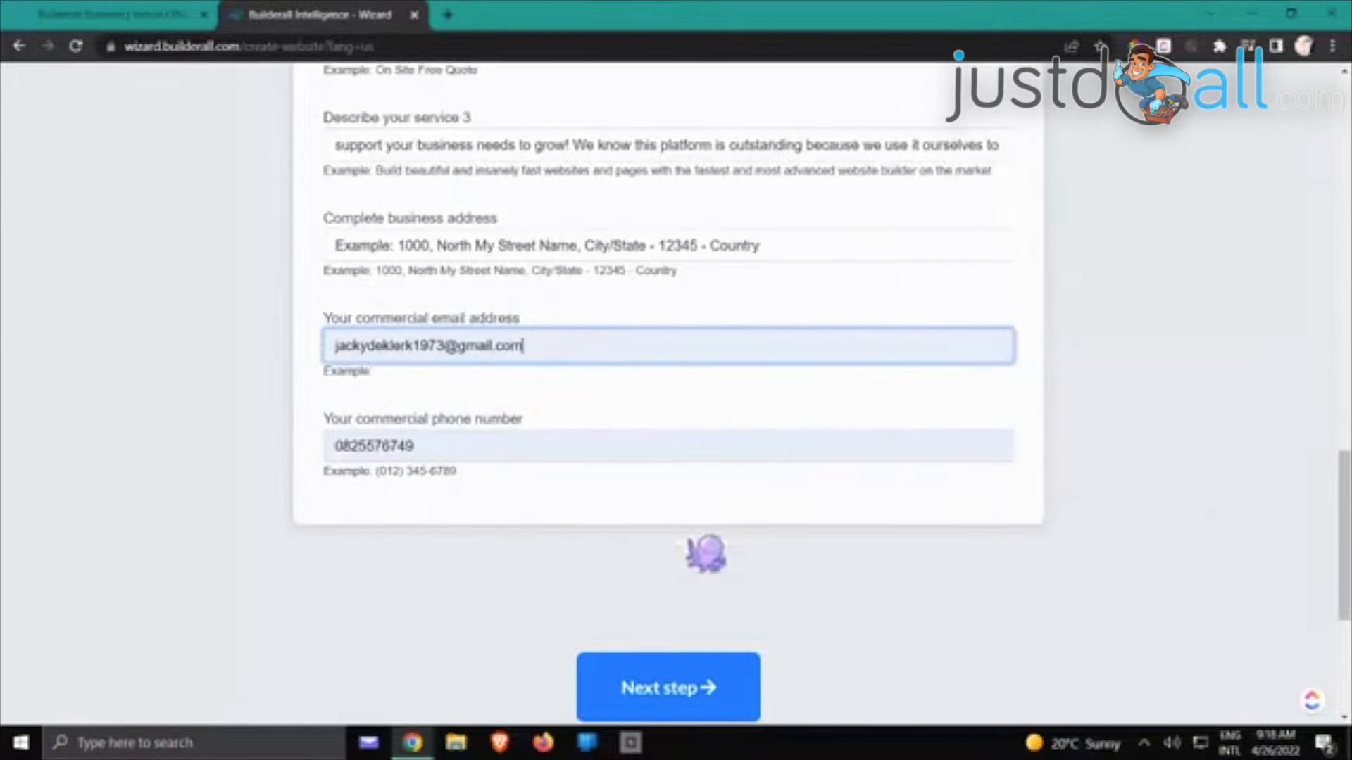
{"action": "left_click", "coordinate": [669, 688]}
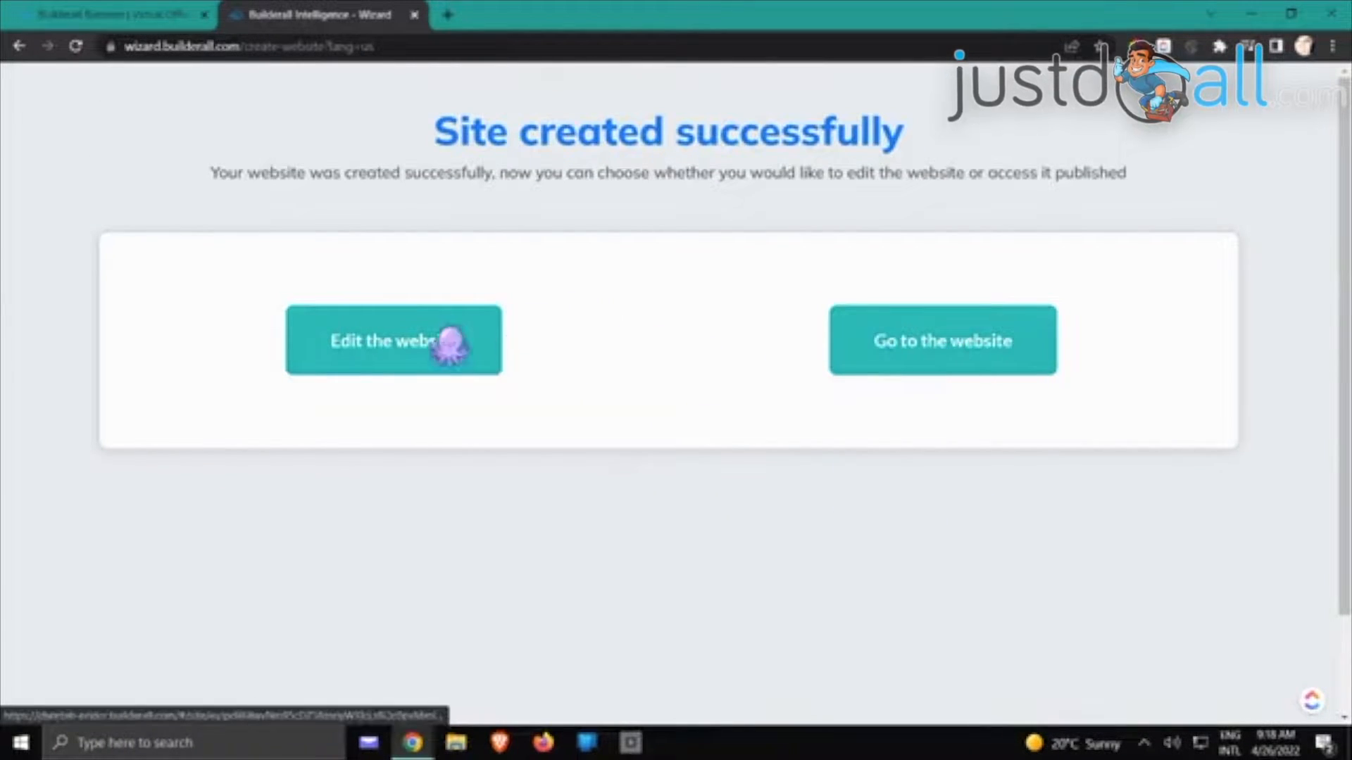
Open the newly created Bridal Fair website for editing and load its HOME page in the editor
{"action": "left_click", "coordinate": [423, 340]}
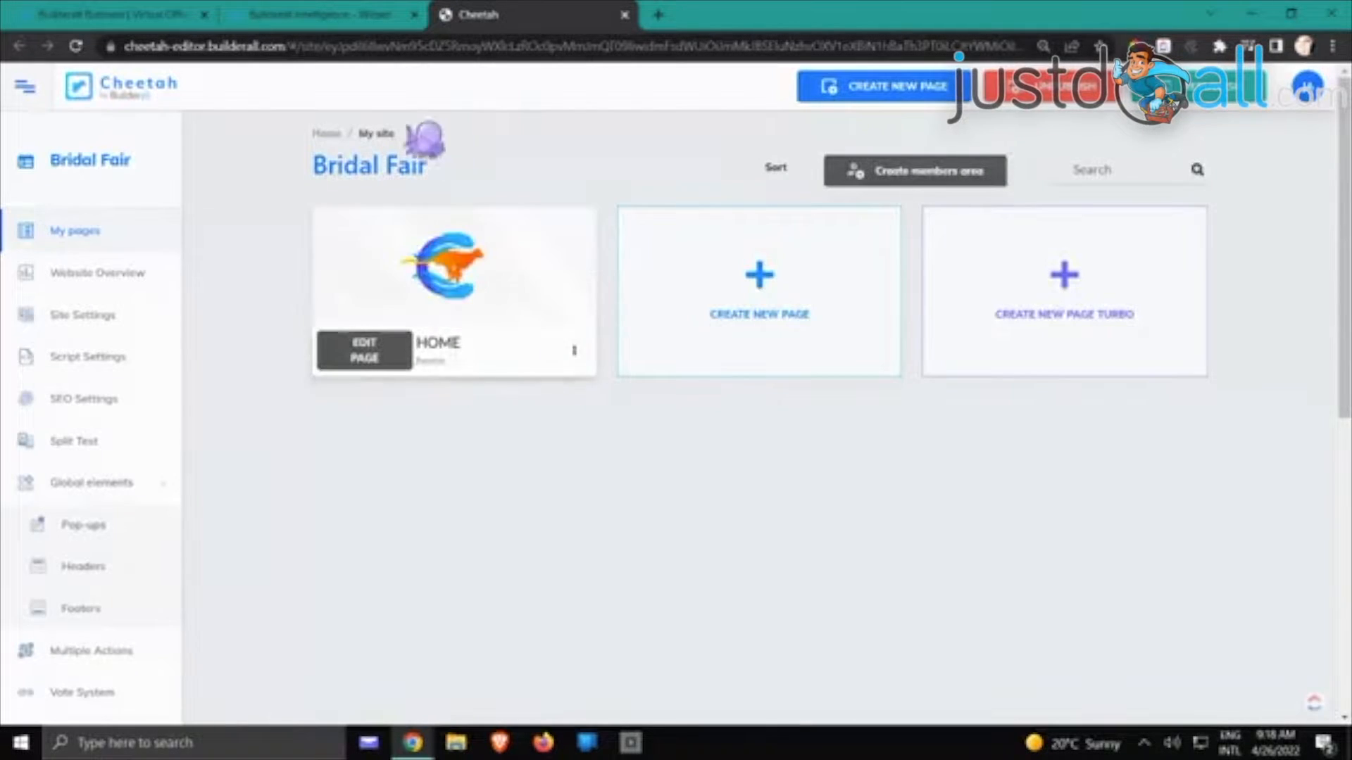
{"action": "left_click", "coordinate": [387, 360]}
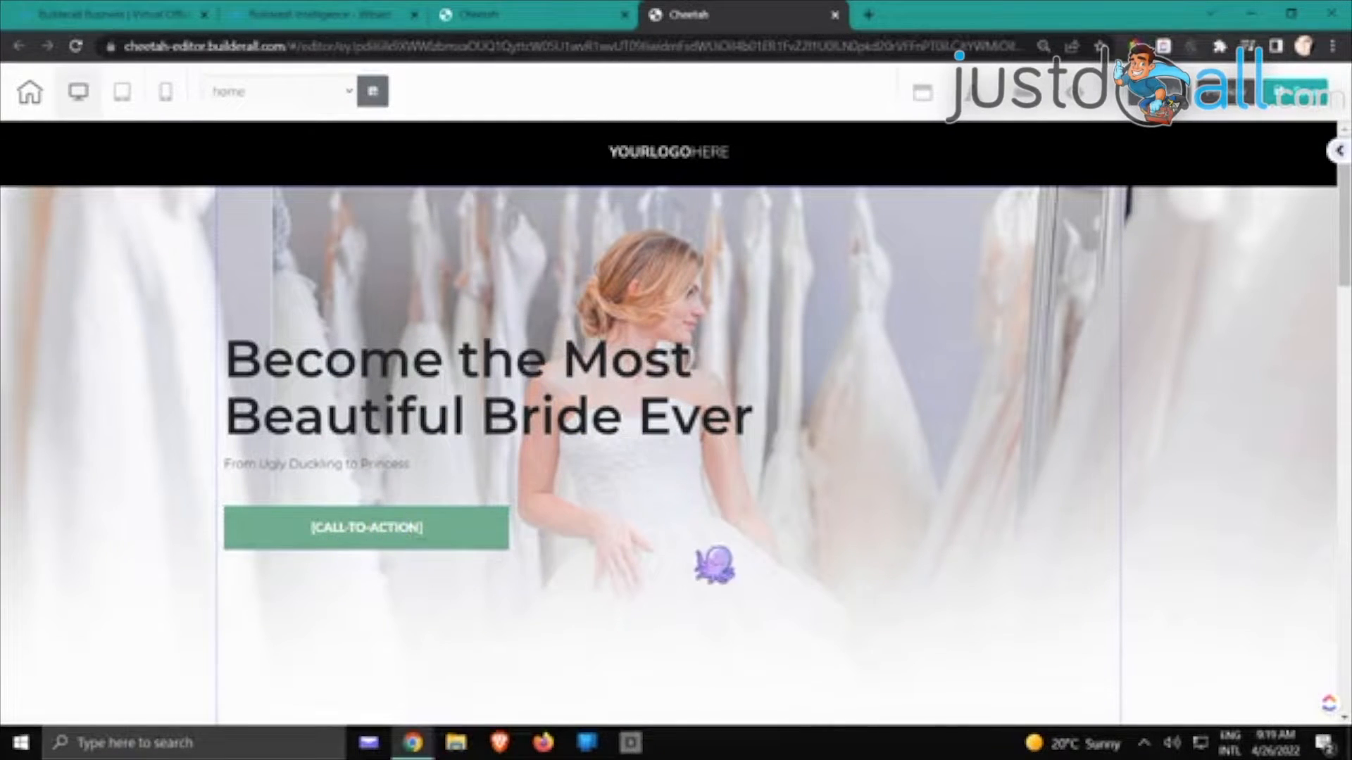
Review the generated home page from the hero banner through the about, services, contact and map sections
{"action": "scroll", "coordinate": [731, 564], "scroll_direction": "down", "scroll_amount": 8}
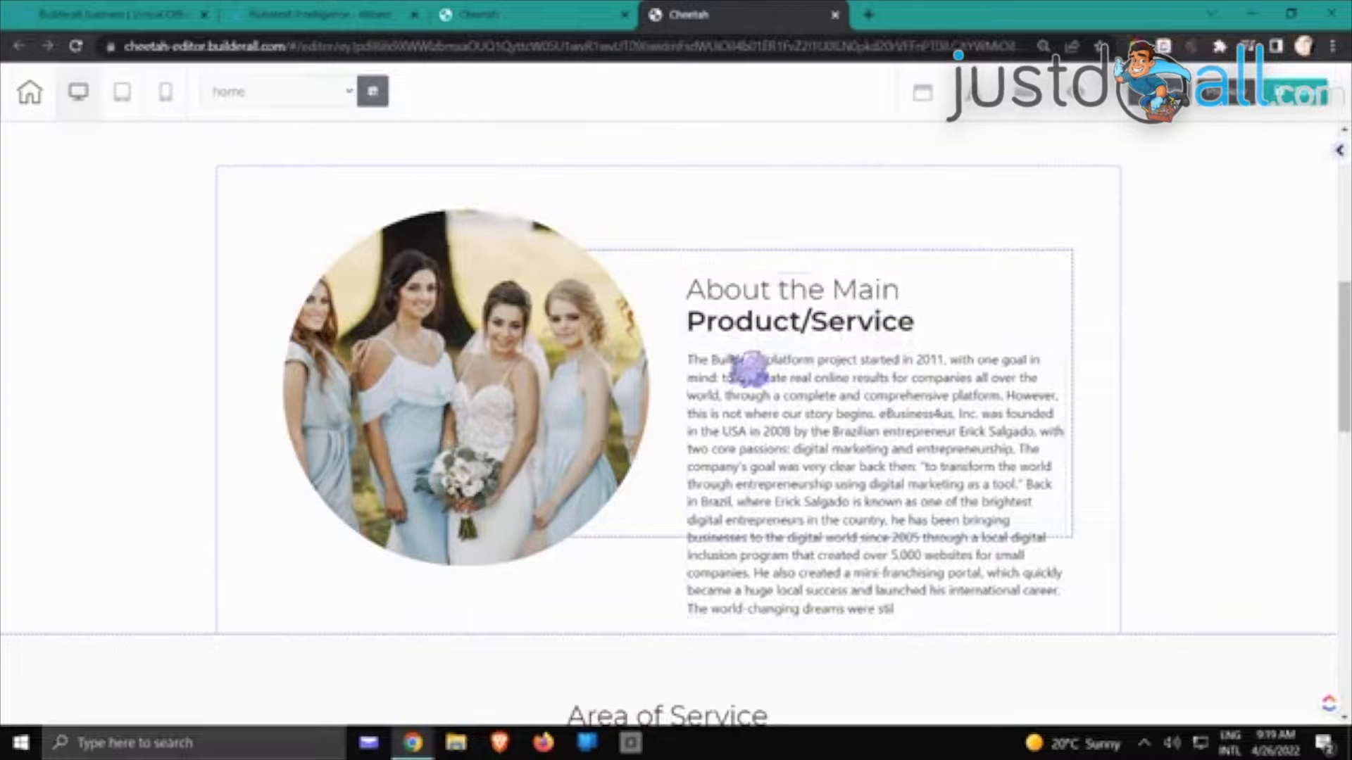
{"action": "scroll", "coordinate": [1000, 535], "scroll_direction": "down", "scroll_amount": 5}
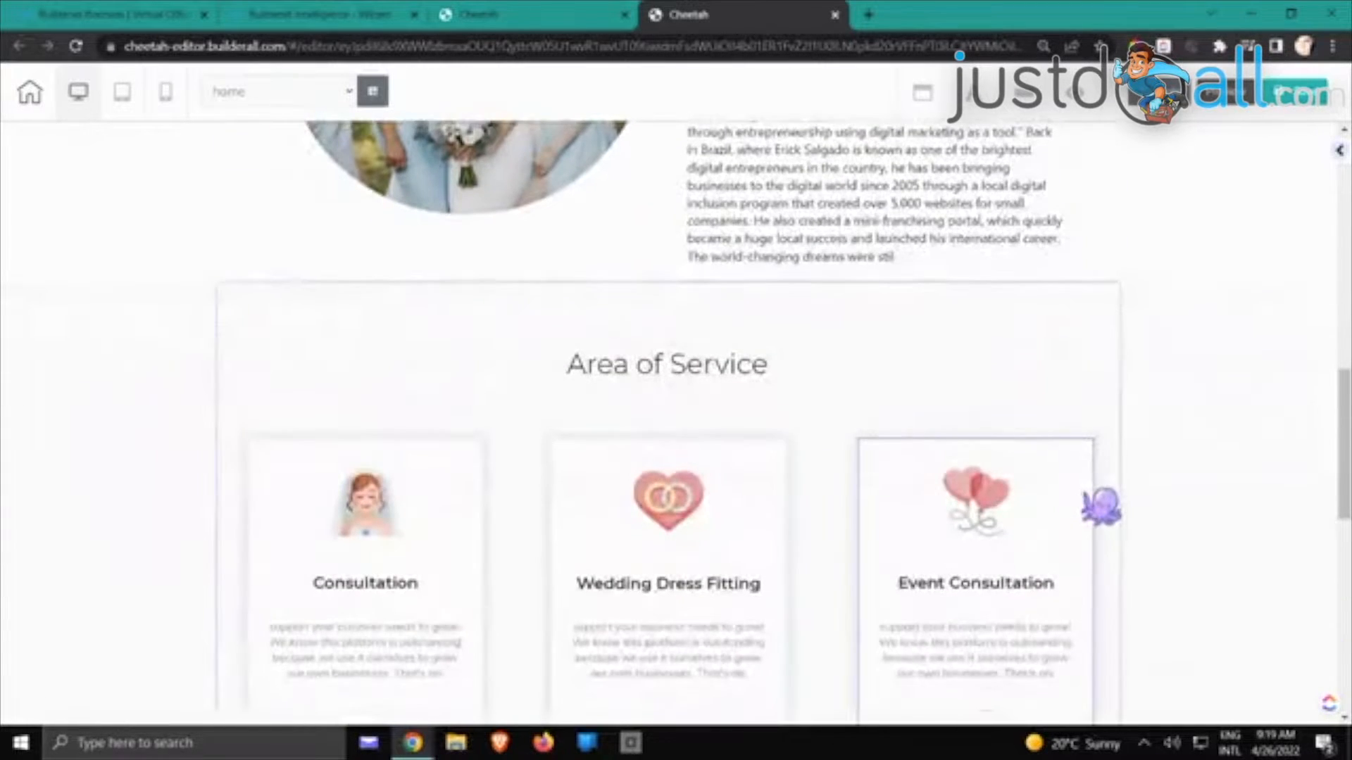
{"action": "scroll", "coordinate": [1100, 505], "scroll_direction": "down", "scroll_amount": 2}
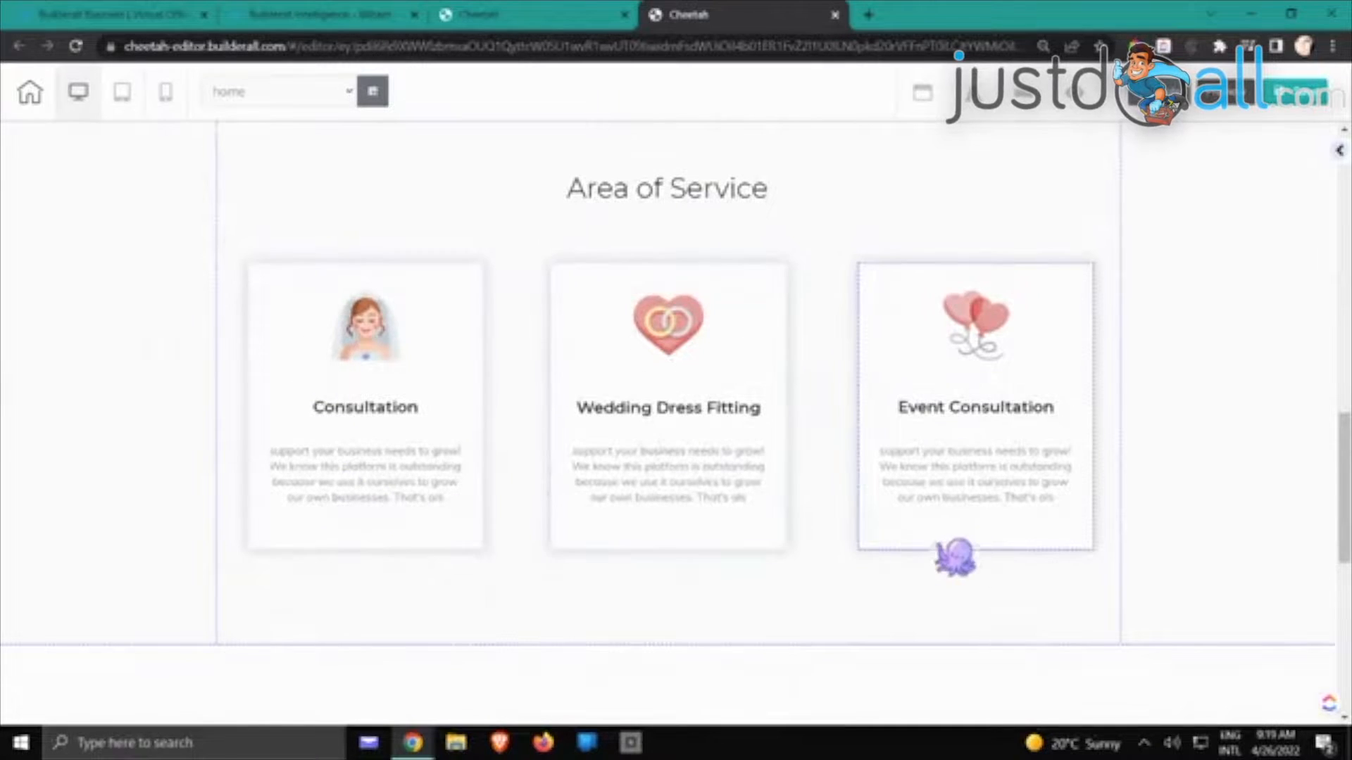
{"action": "scroll", "coordinate": [966, 561], "scroll_direction": "down", "scroll_amount": 7}
{"action": "key", "text": "ctrl+z"}
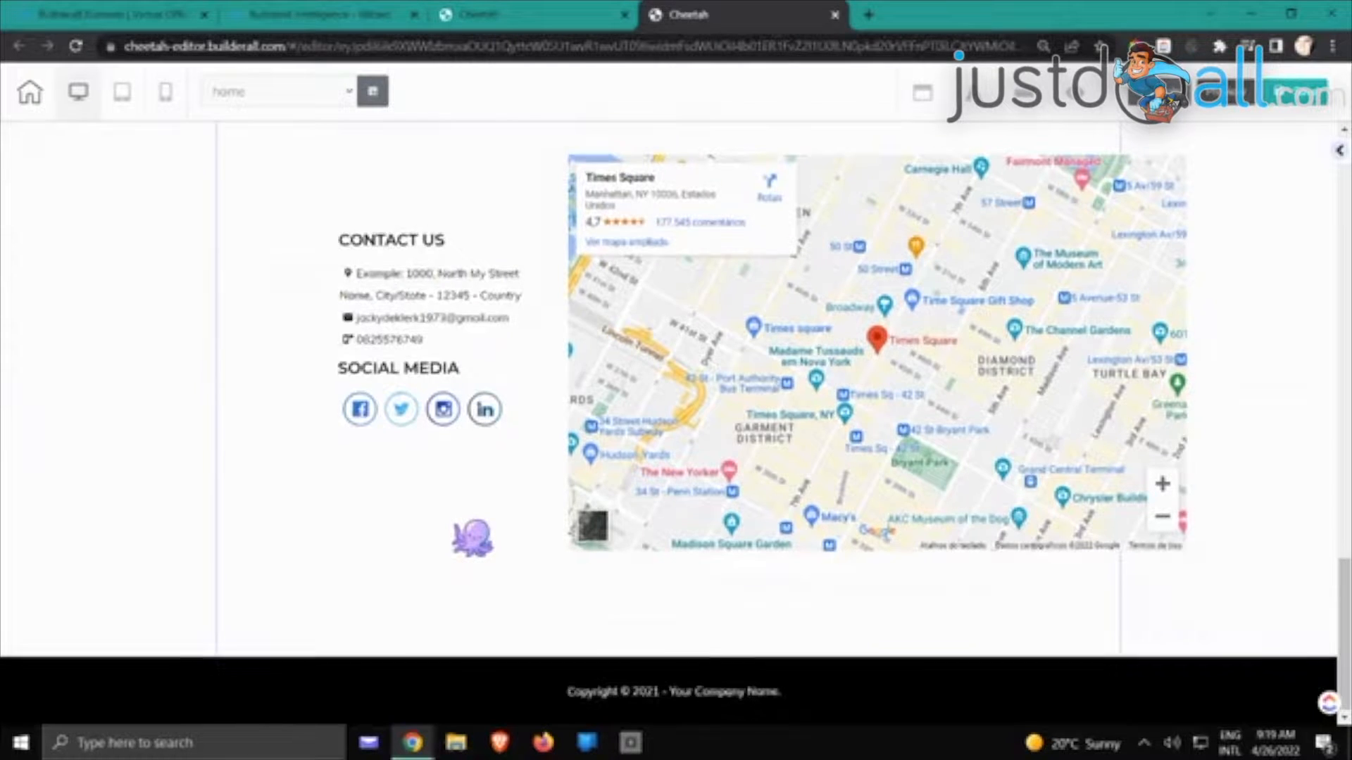
{"action": "scroll", "coordinate": [471, 538], "scroll_direction": "up", "scroll_amount": 10}
{"action": "scroll", "coordinate": [472, 539], "scroll_direction": "up", "scroll_amount": 12}
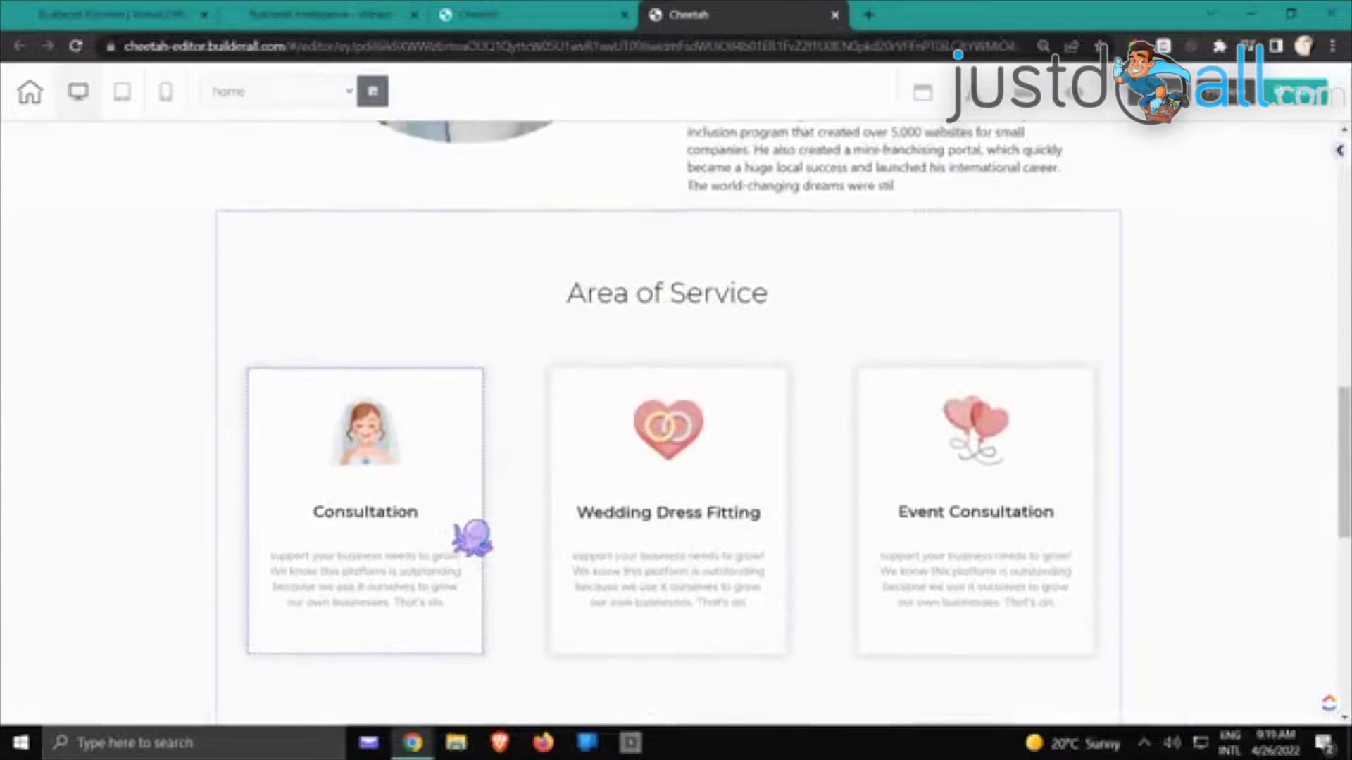
{"action": "scroll", "coordinate": [471, 539], "scroll_direction": "up", "scroll_amount": 2}
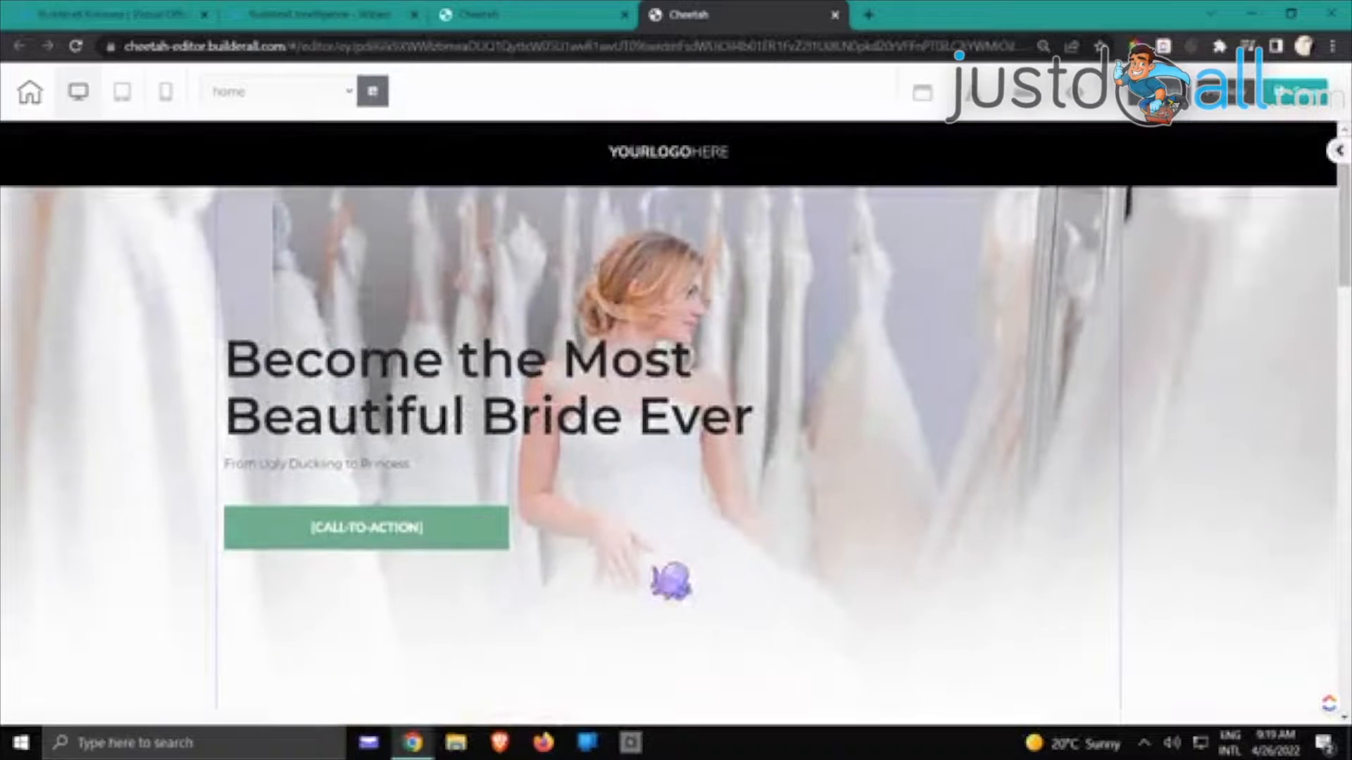
Delete the headline, the subtitle and the call-to-action button from the hero banner
{"action": "left_click", "coordinate": [413, 363]}
{"action": "left_click", "coordinate": [400, 316]}
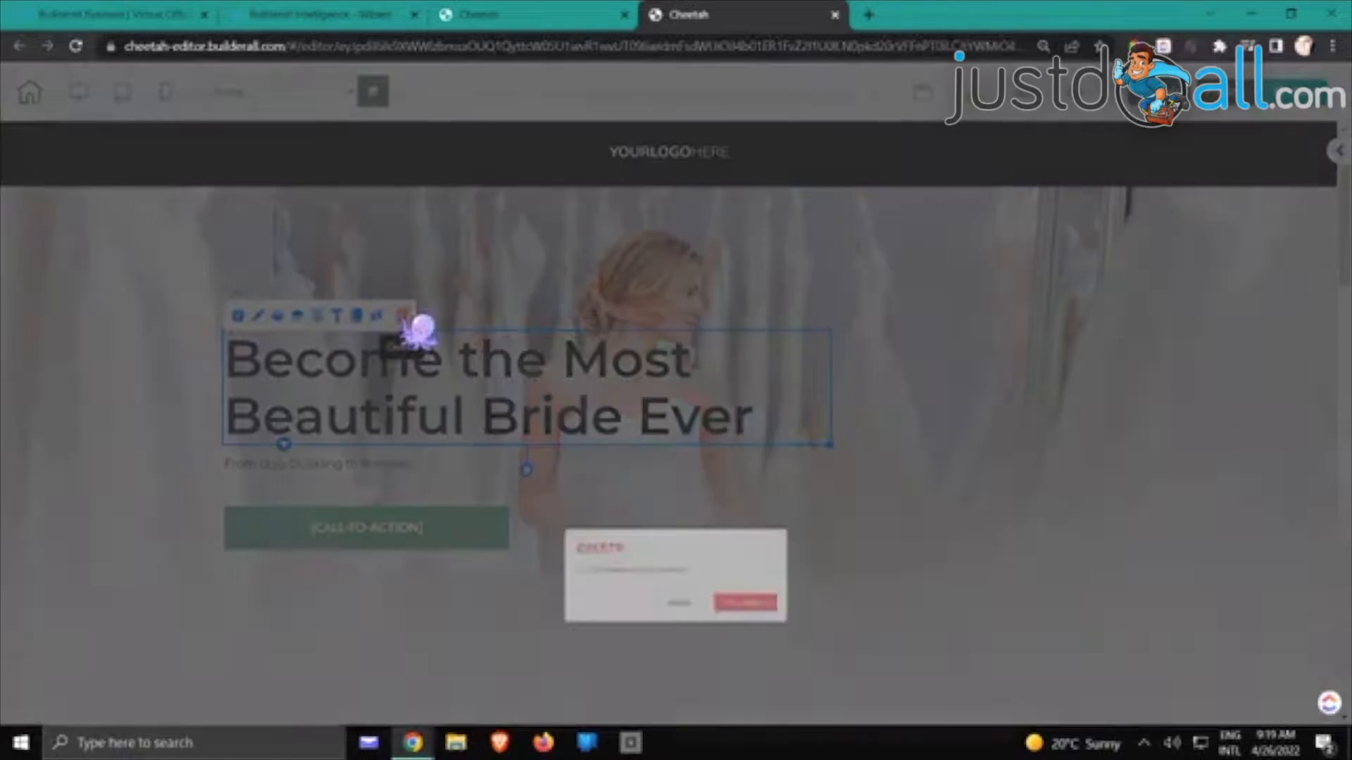
{"action": "left_click", "coordinate": [775, 445]}
{"action": "left_click", "coordinate": [414, 468]}
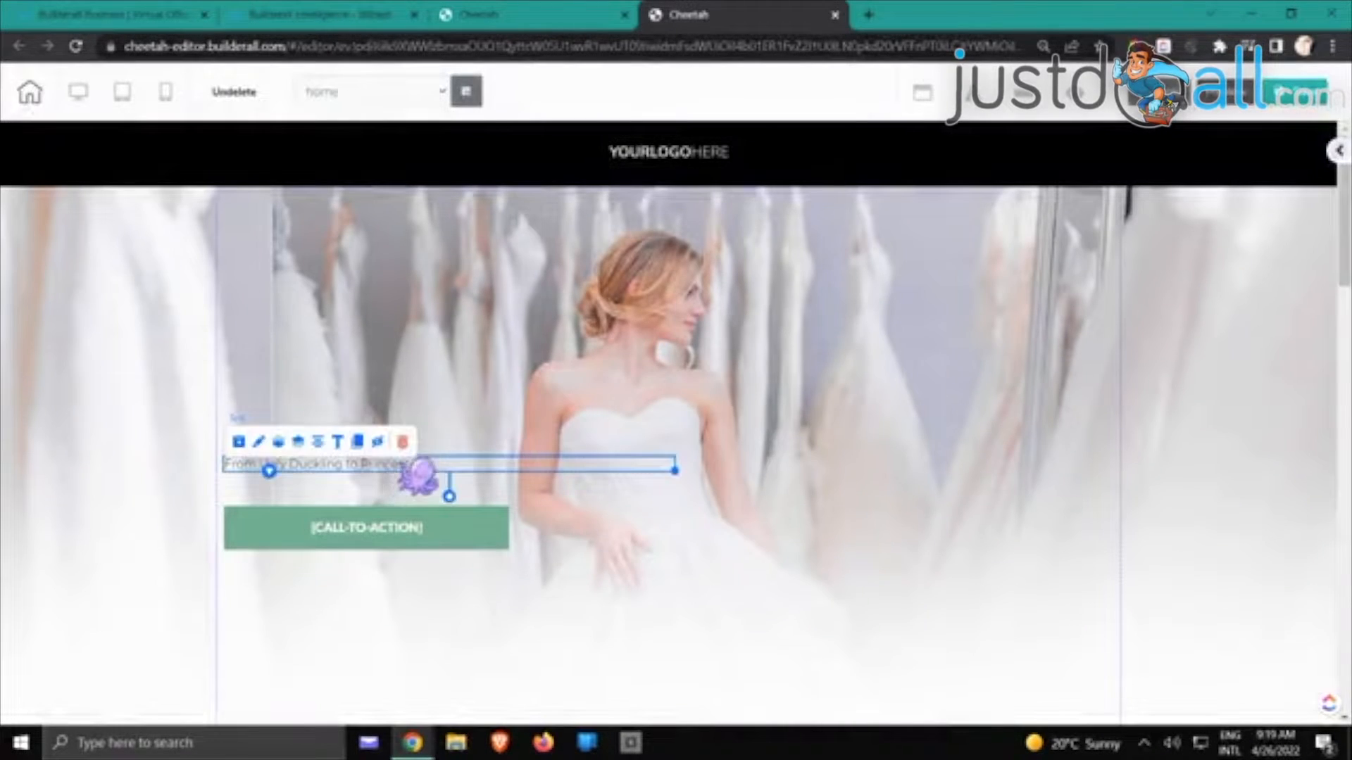
{"action": "left_click", "coordinate": [403, 445]}
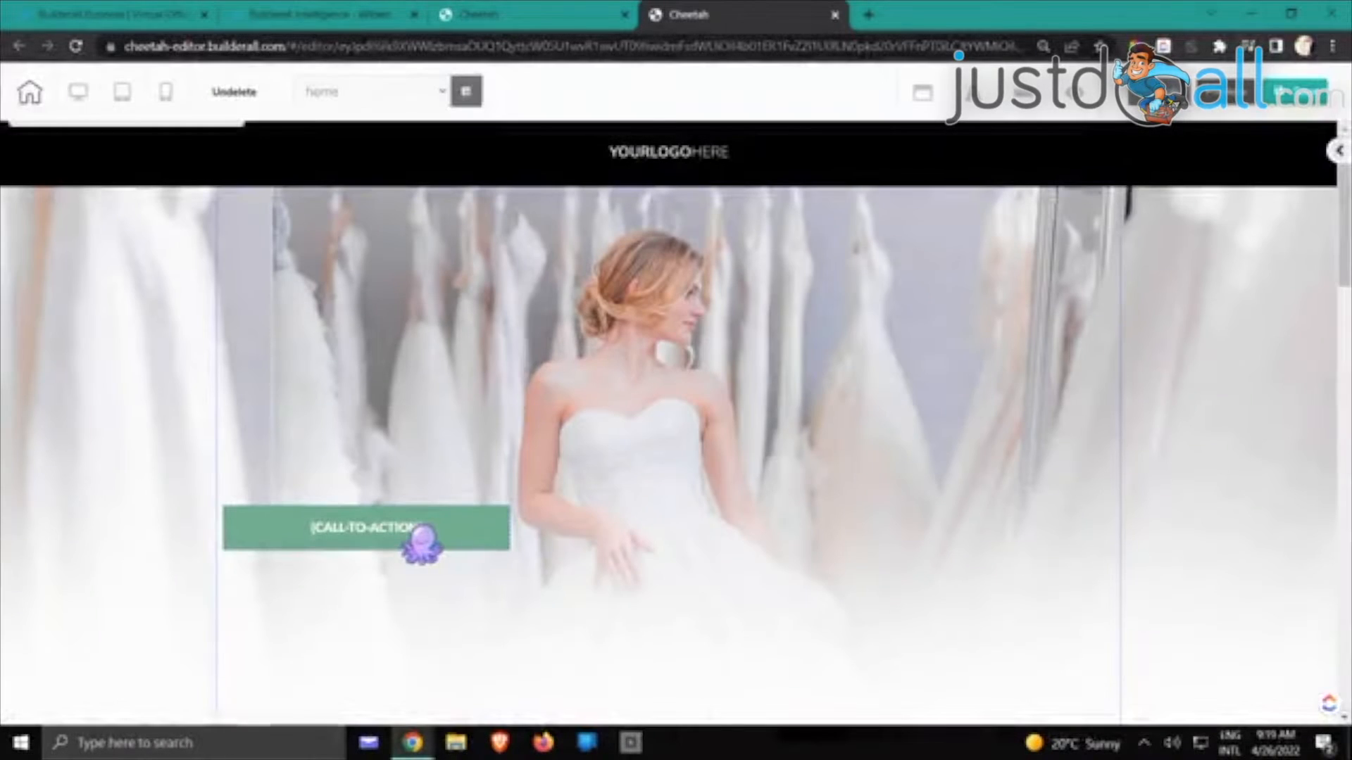
{"action": "left_click", "coordinate": [462, 523]}
{"action": "left_click", "coordinate": [423, 491]}
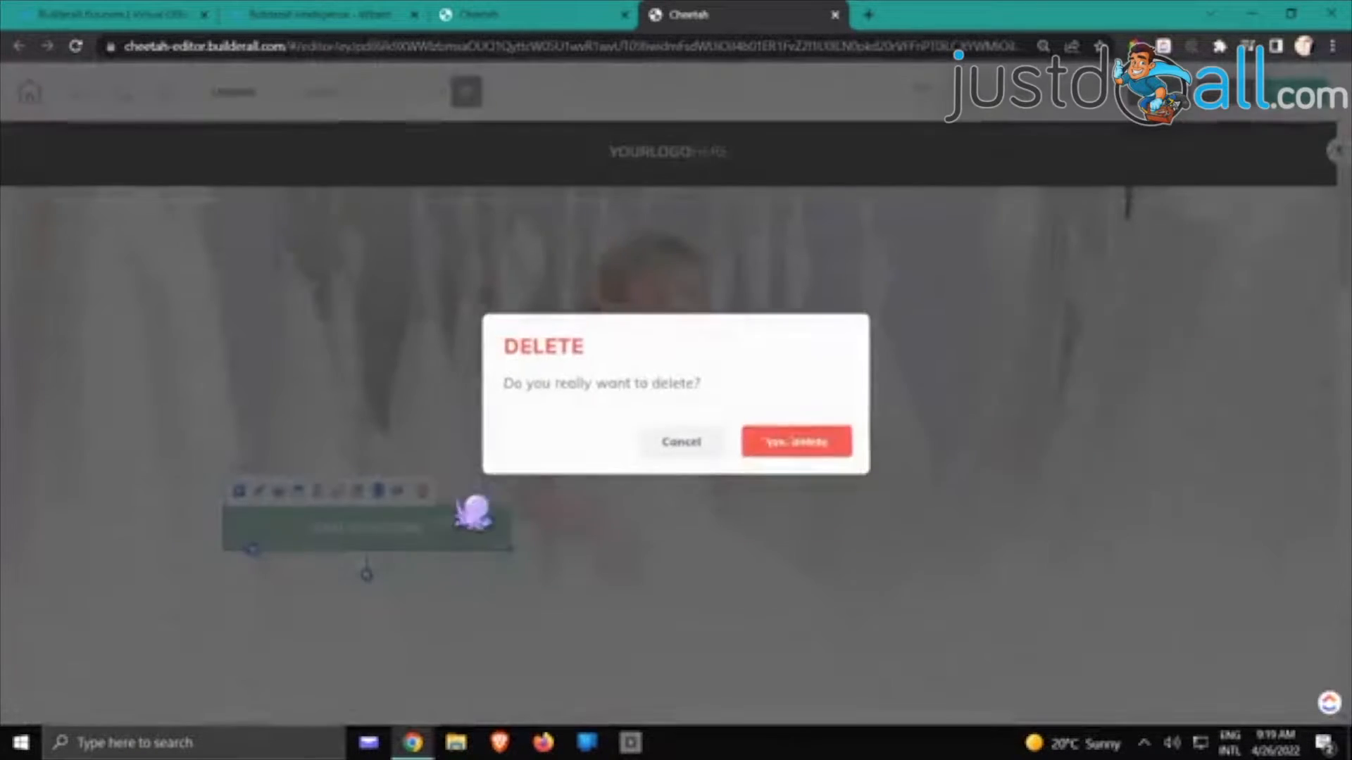
{"action": "left_click", "coordinate": [755, 446]}
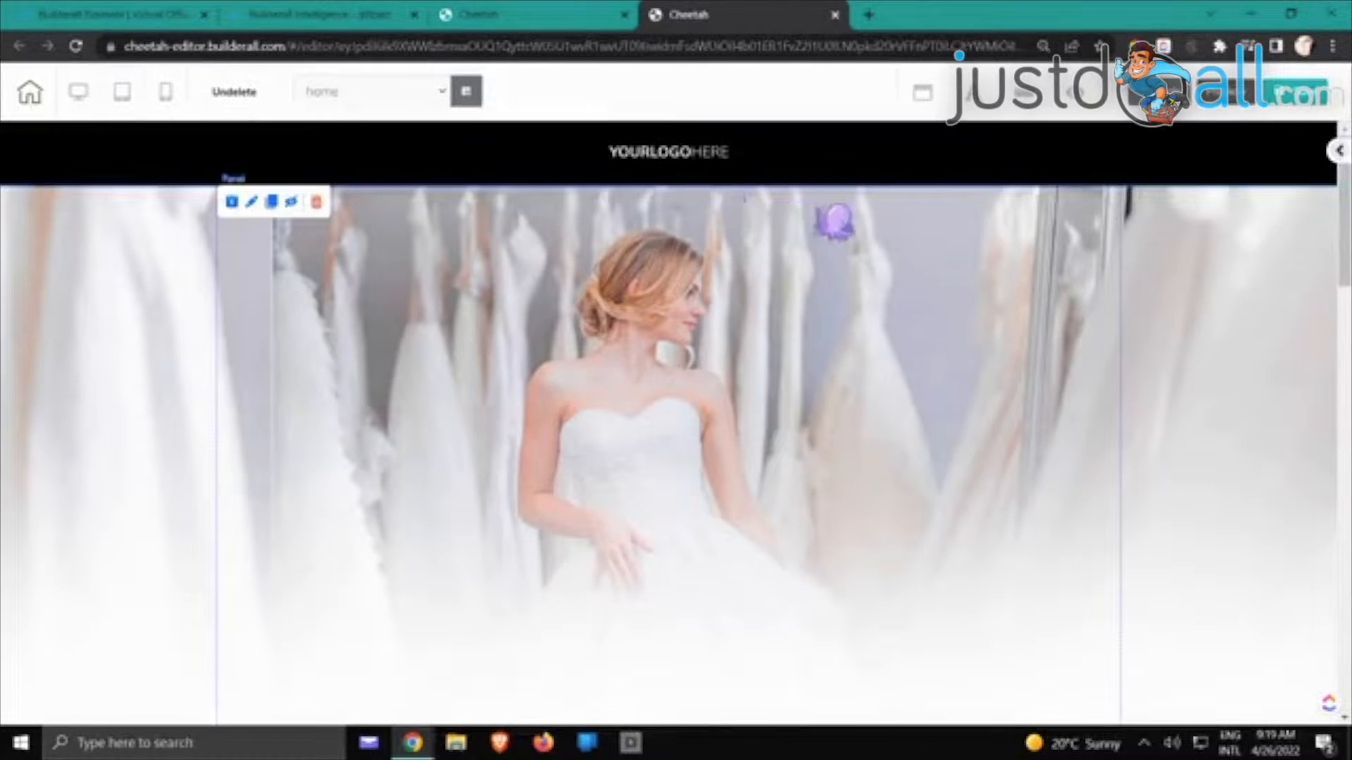
Examine the emptied hero banner and the About the Main Product/Service section below it
{"action": "scroll", "coordinate": [833, 218], "scroll_direction": "down", "scroll_amount": 5}
{"action": "scroll", "coordinate": [897, 247], "scroll_direction": "up", "scroll_amount": 5}
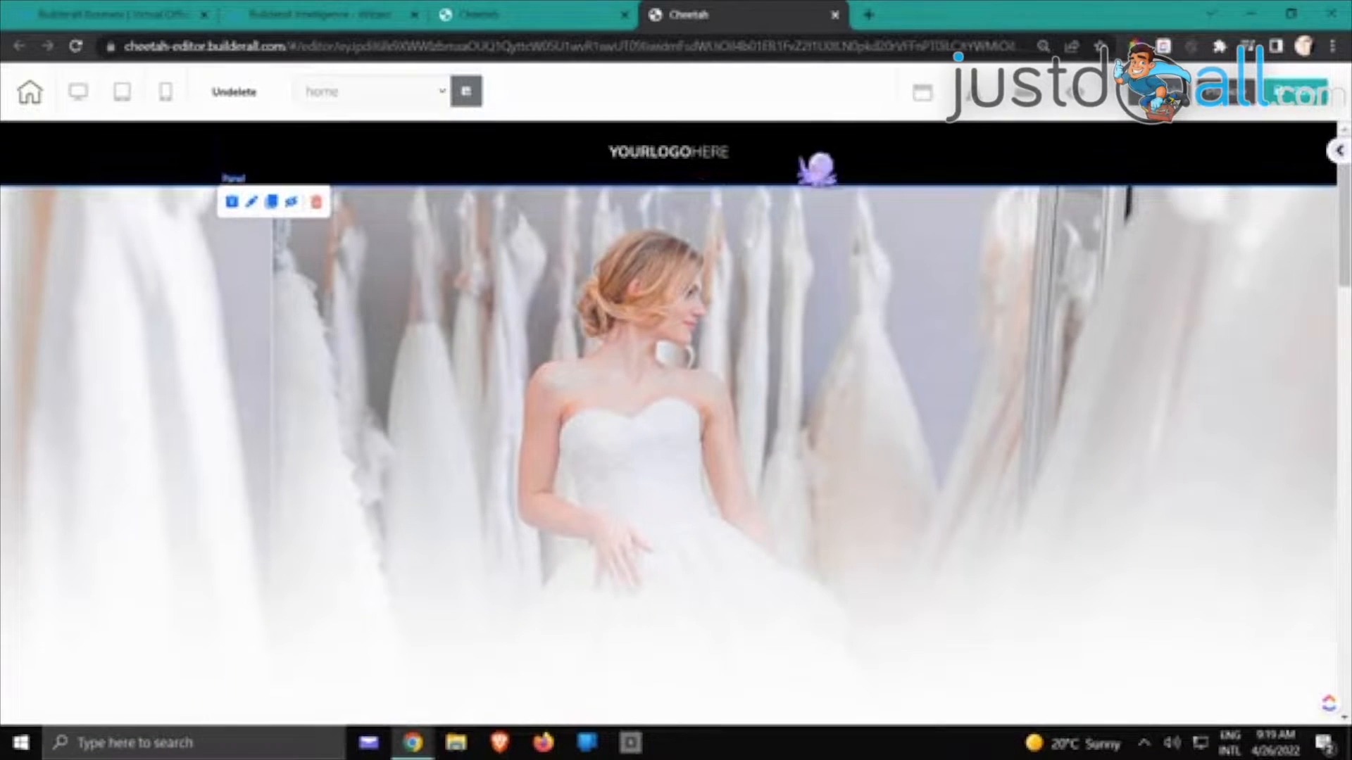
{"action": "scroll", "coordinate": [604, 531], "scroll_direction": "down", "scroll_amount": 5}
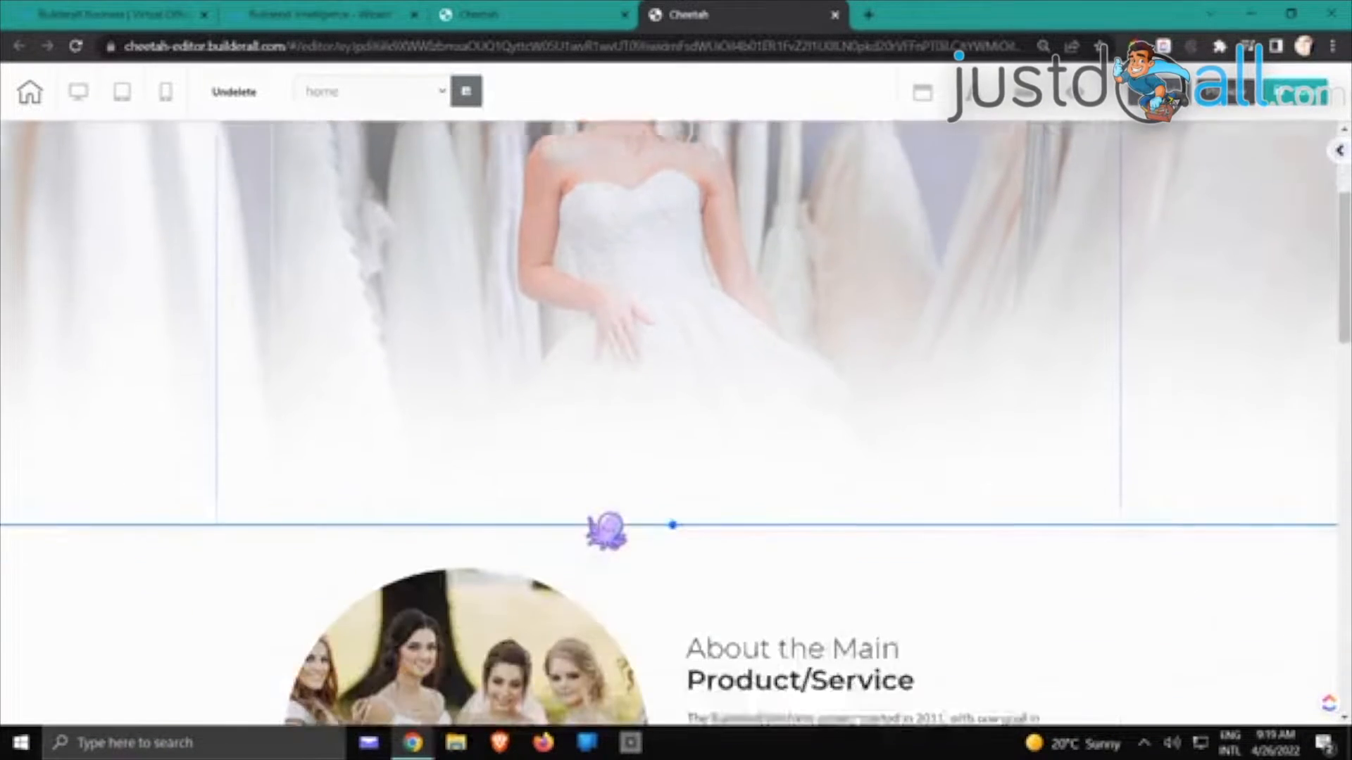
{"action": "scroll", "coordinate": [615, 533], "scroll_direction": "up", "scroll_amount": 4}
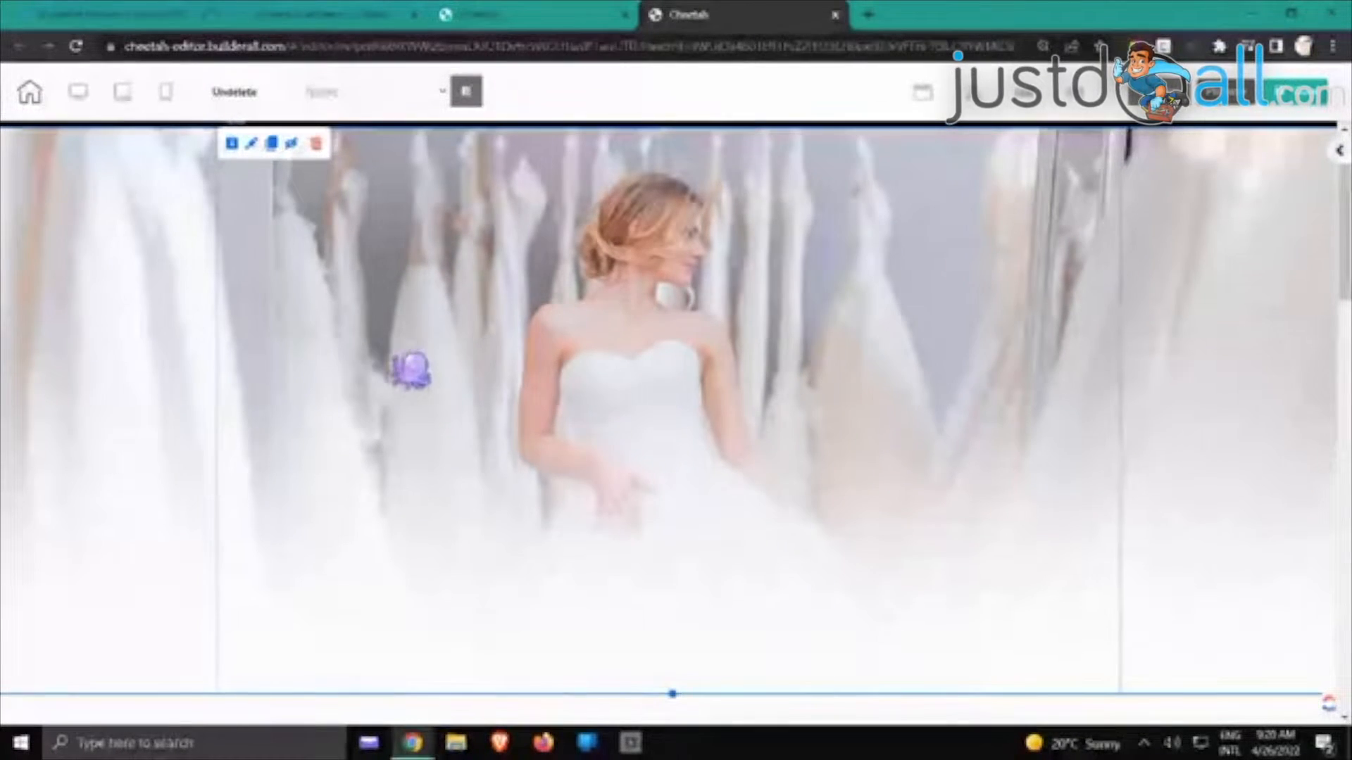
{"action": "scroll", "coordinate": [409, 369], "scroll_direction": "down", "scroll_amount": 2}
{"action": "scroll", "coordinate": [556, 422], "scroll_direction": "down", "scroll_amount": 3}
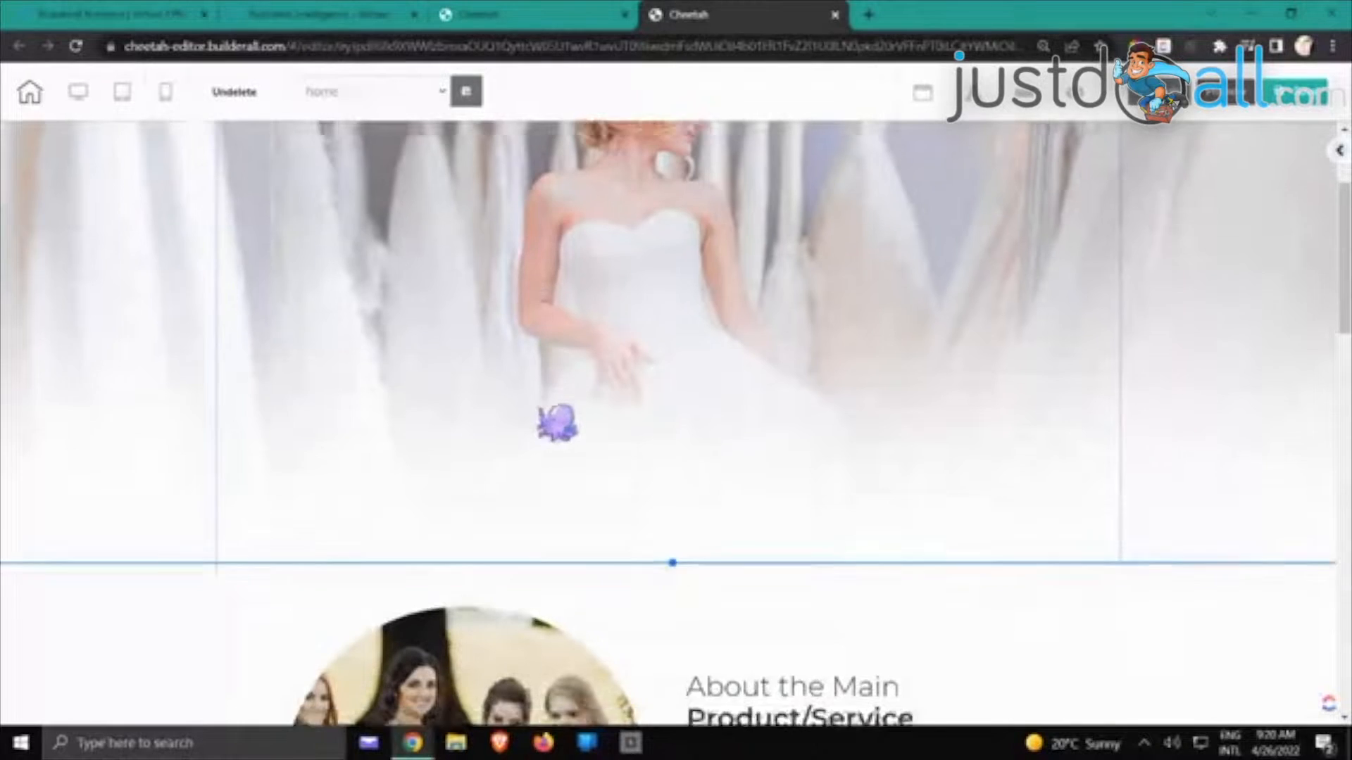
{"action": "scroll", "coordinate": [556, 422], "scroll_direction": "down", "scroll_amount": 2}
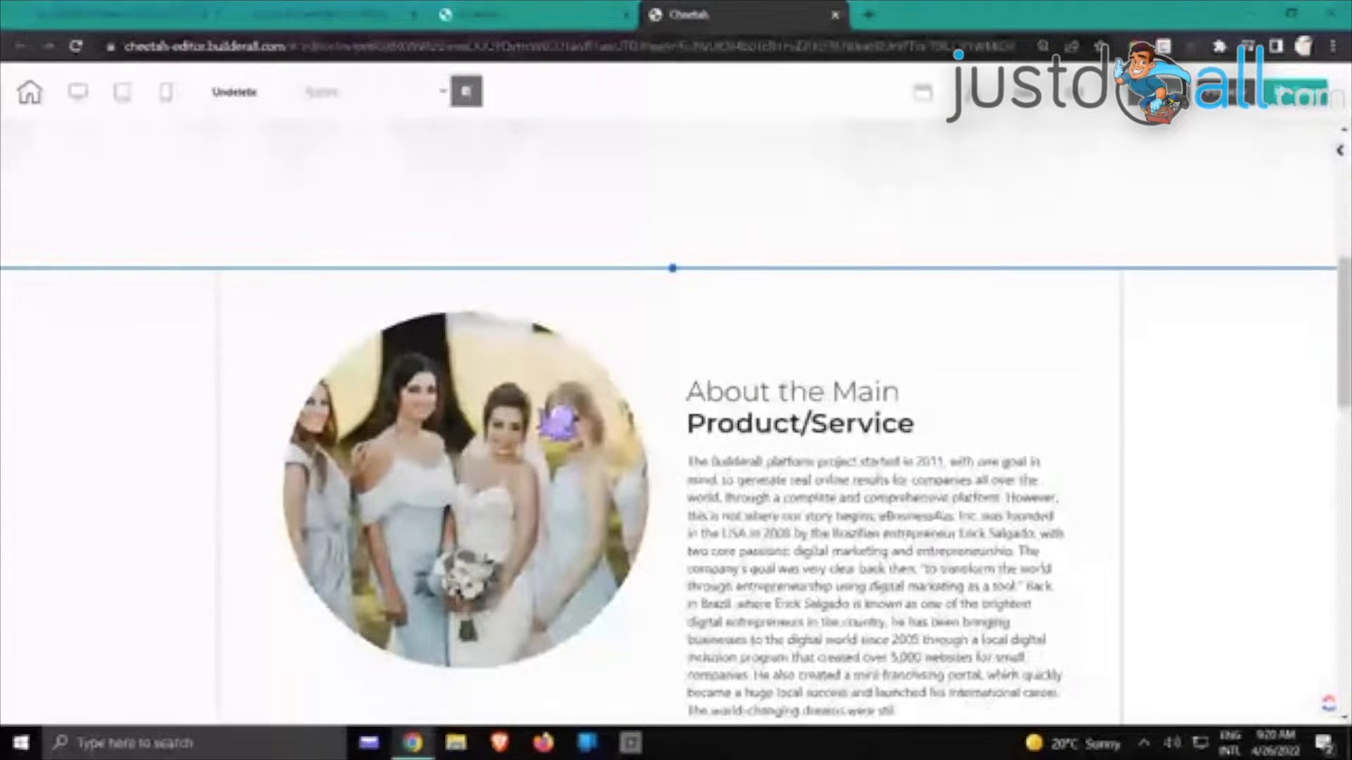
{"action": "scroll", "coordinate": [558, 421], "scroll_direction": "down", "scroll_amount": 1}
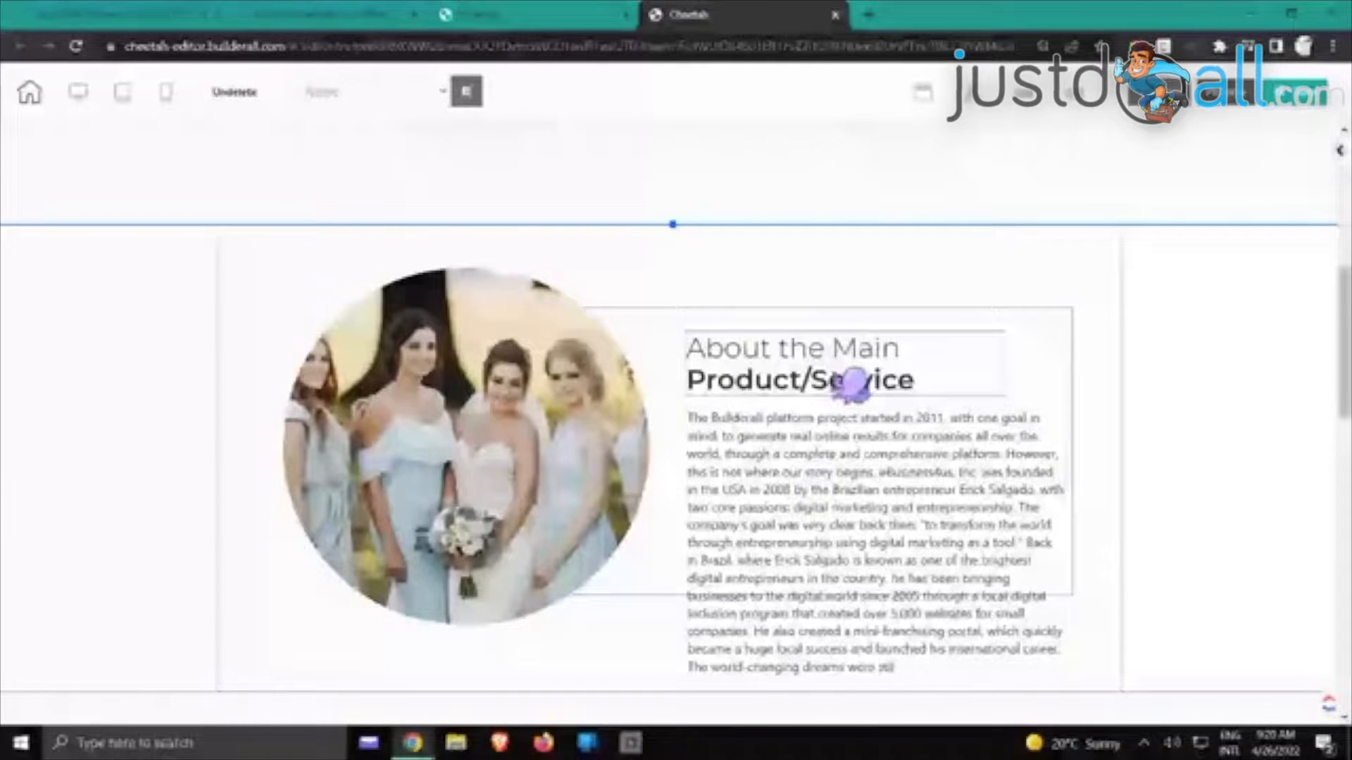
{"action": "left_click", "coordinate": [854, 518]}
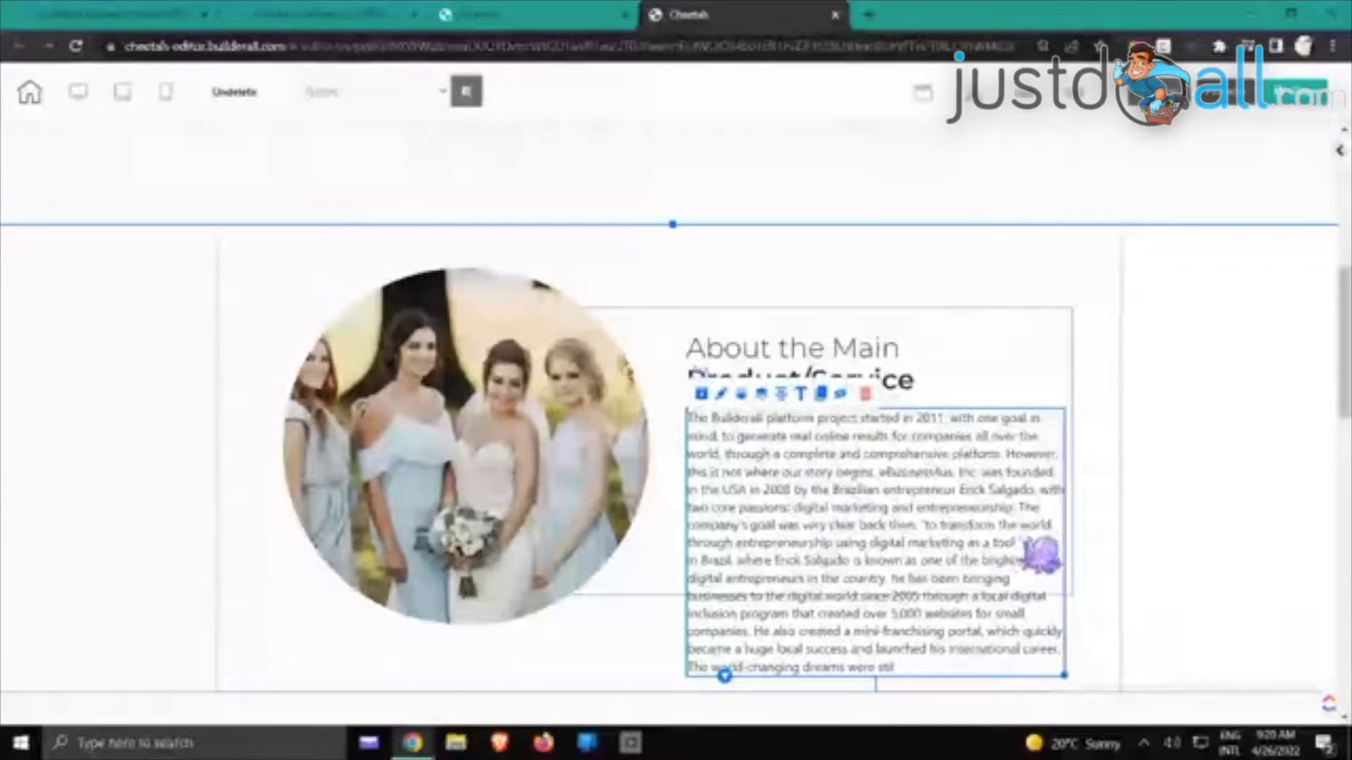
{"action": "mouse_move", "coordinate": [1035, 552]}
{"action": "left_mouse_down"}
{"action": "mouse_move", "coordinate": [1060, 590]}
{"action": "mouse_move", "coordinate": [1035, 552]}
{"action": "left_mouse_up"}
{"action": "double_click", "coordinate": [1014, 556]}
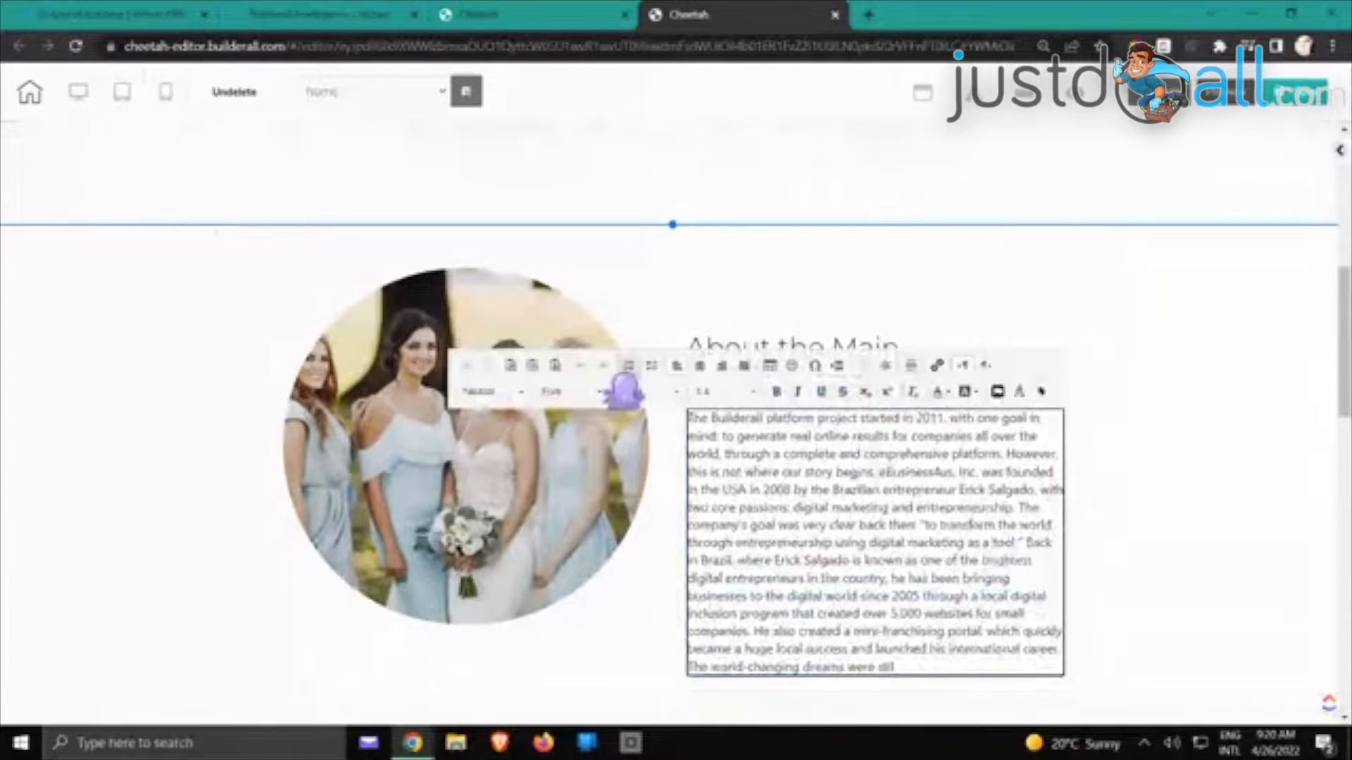
{"action": "left_click", "coordinate": [1141, 480]}
Shorten the About the Main Product/Service paragraph by deleting everything after "The company's goal was ve", and save the text
{"action": "left_click", "coordinate": [869, 509]}
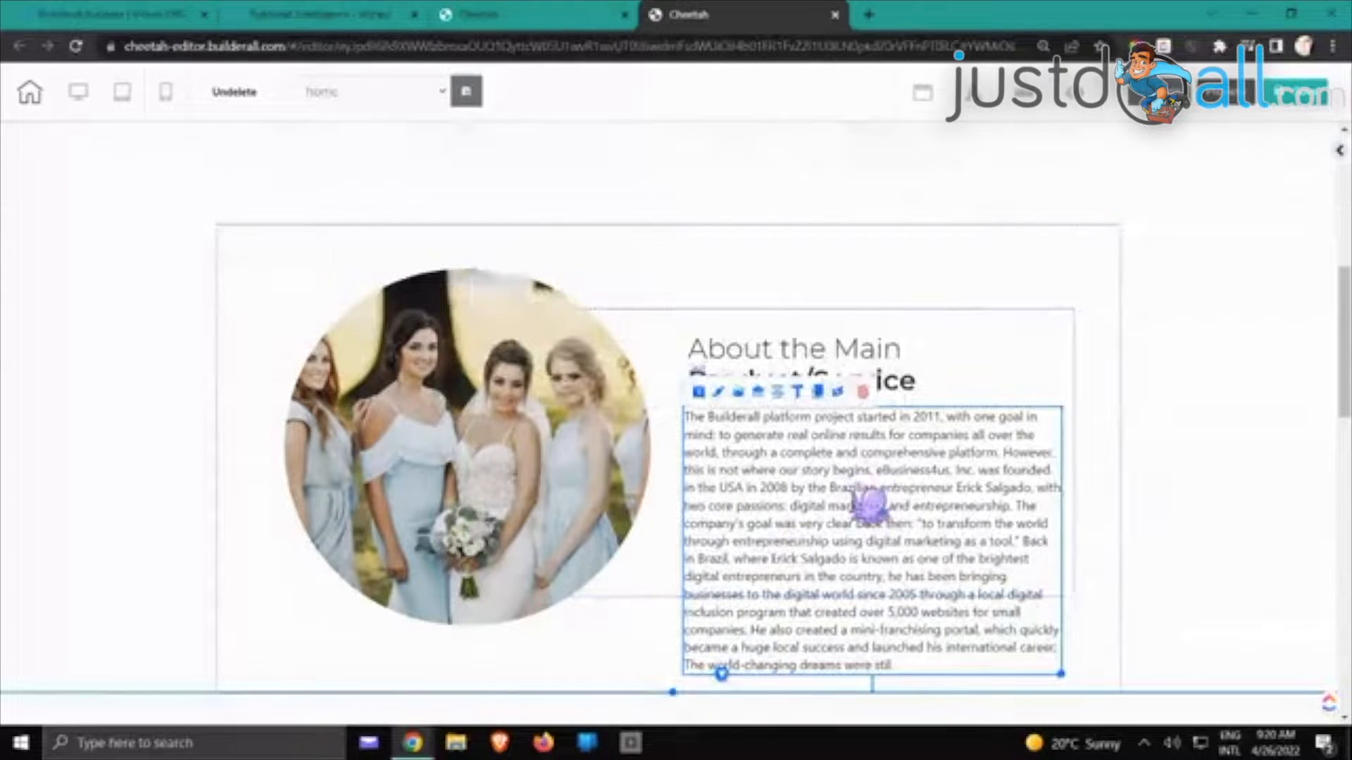
{"action": "left_click", "coordinate": [801, 400]}
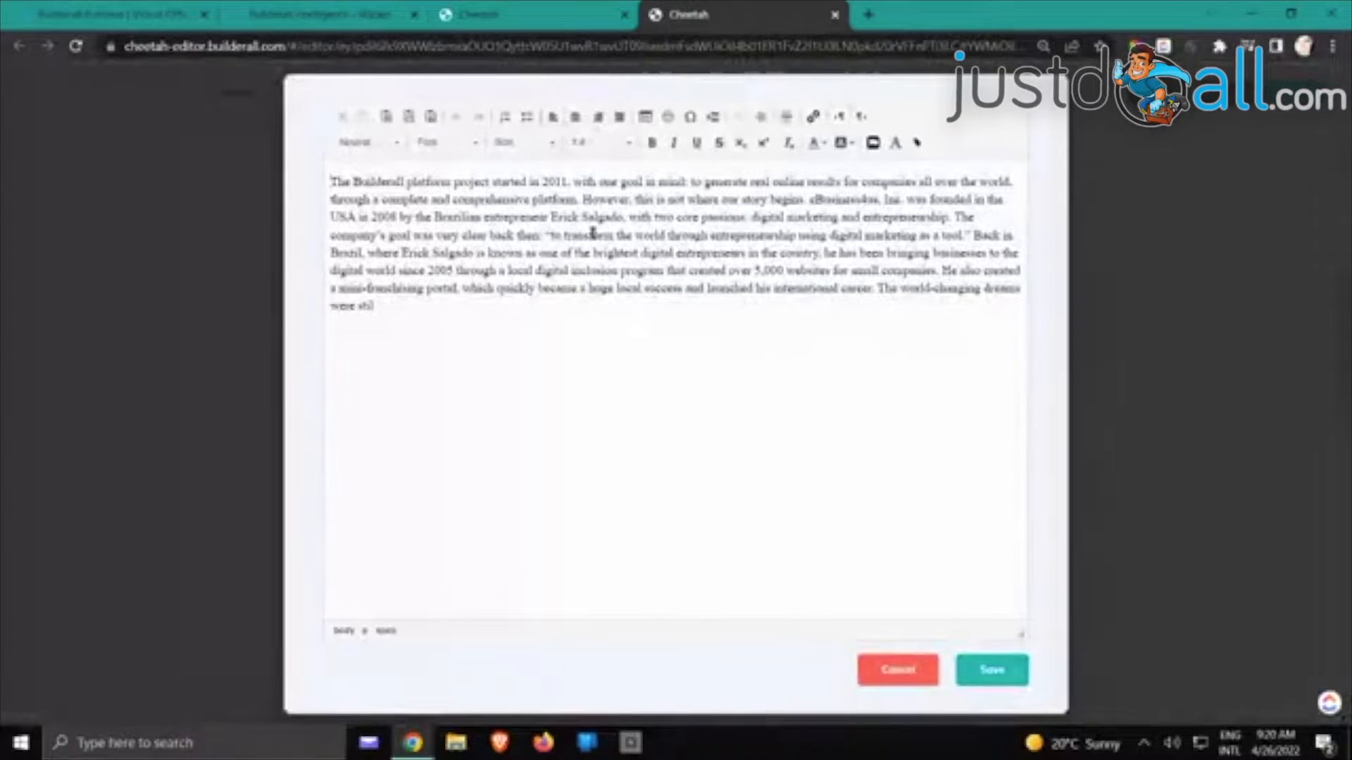
{"action": "left_click_drag", "start_coordinate": [574, 236], "coordinate": [890, 335]}
{"action": "key", "text": "BackSpace"}
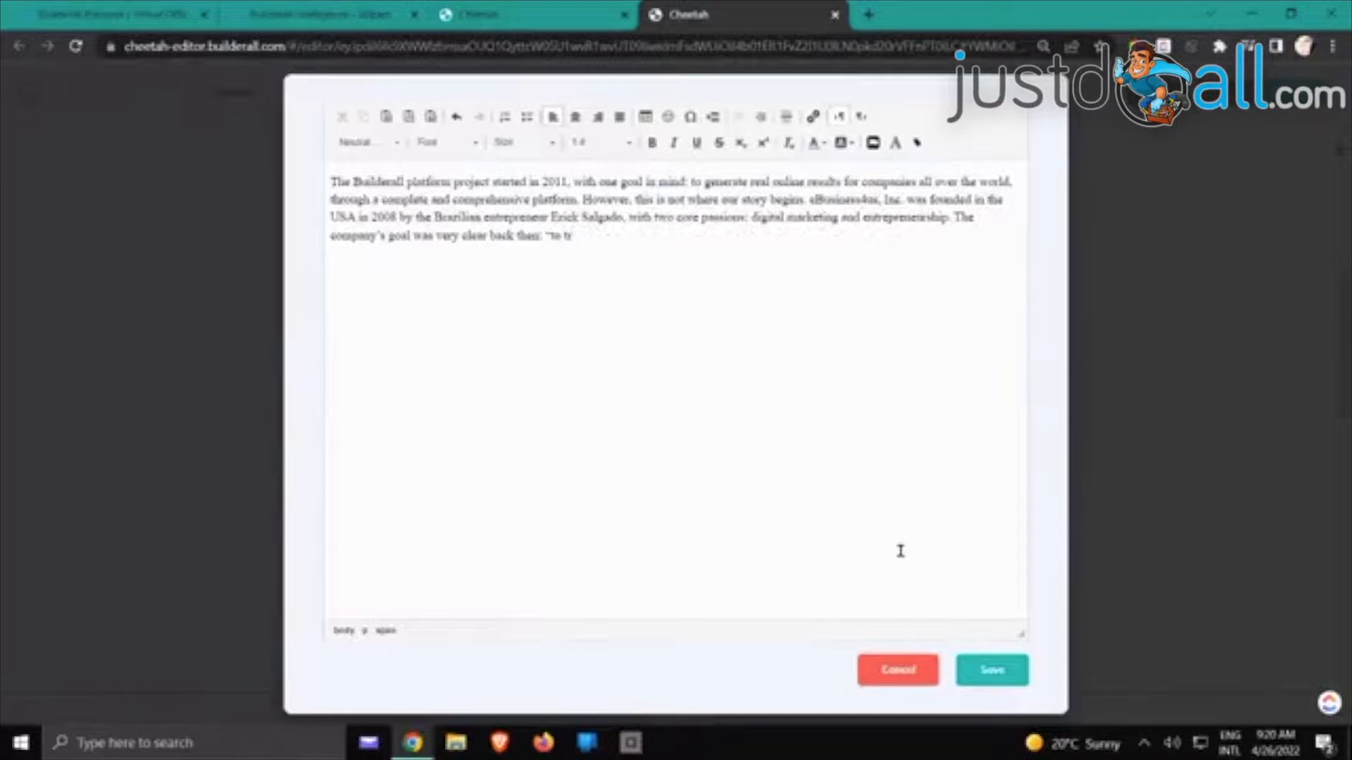
{"action": "left_click_drag", "start_coordinate": [596, 239], "coordinate": [448, 237]}
{"action": "key", "text": "BackSpace"}
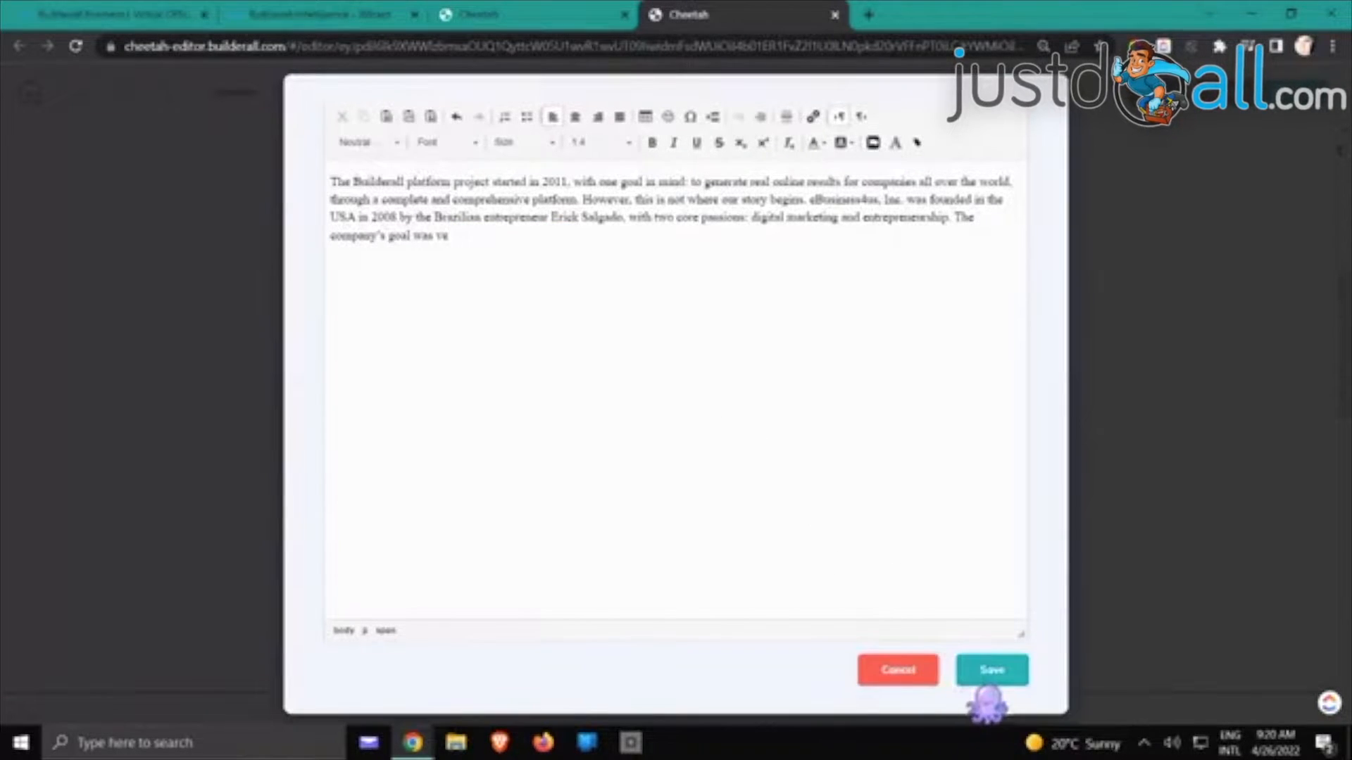
{"action": "left_click", "coordinate": [990, 672]}
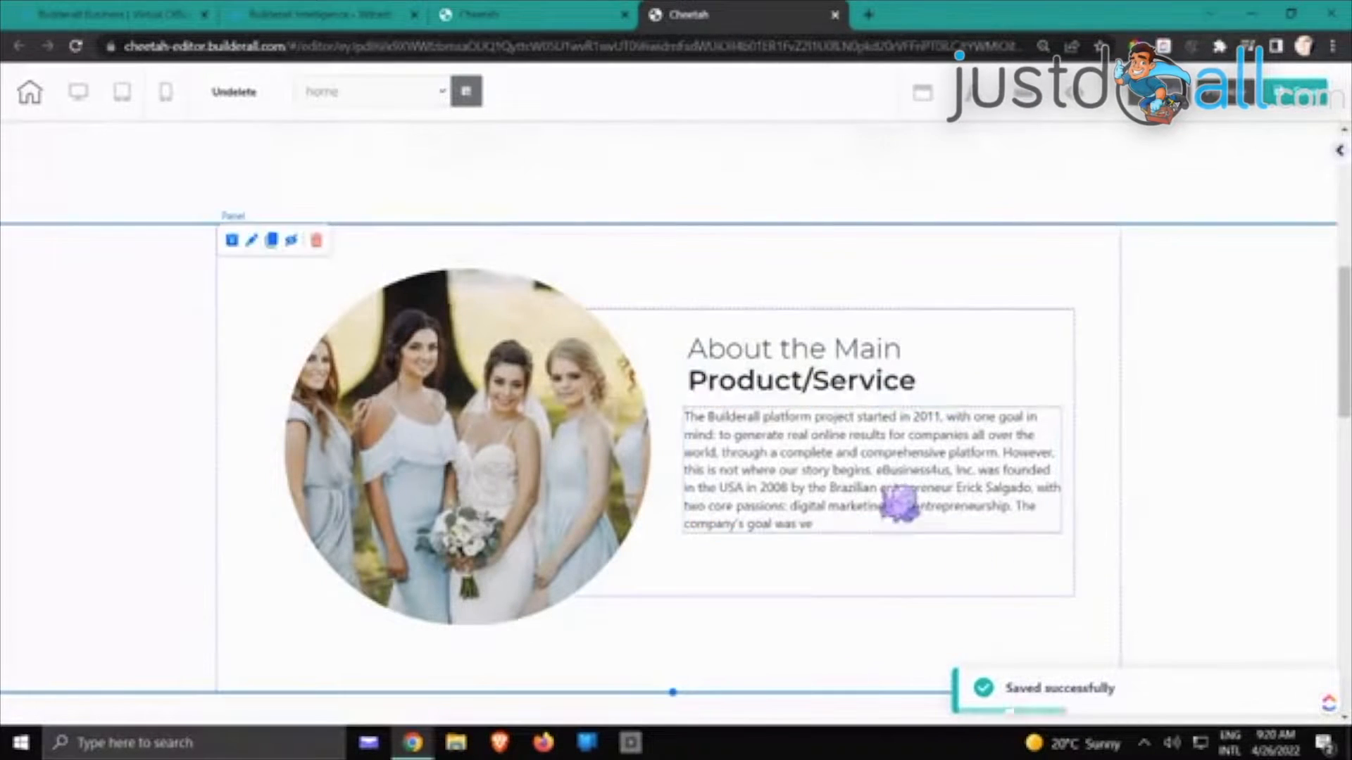
Enlarge the box behind the about text, and move and enlarge the round bridesmaids photo to fill the panel's height
{"action": "left_click", "coordinate": [880, 589]}
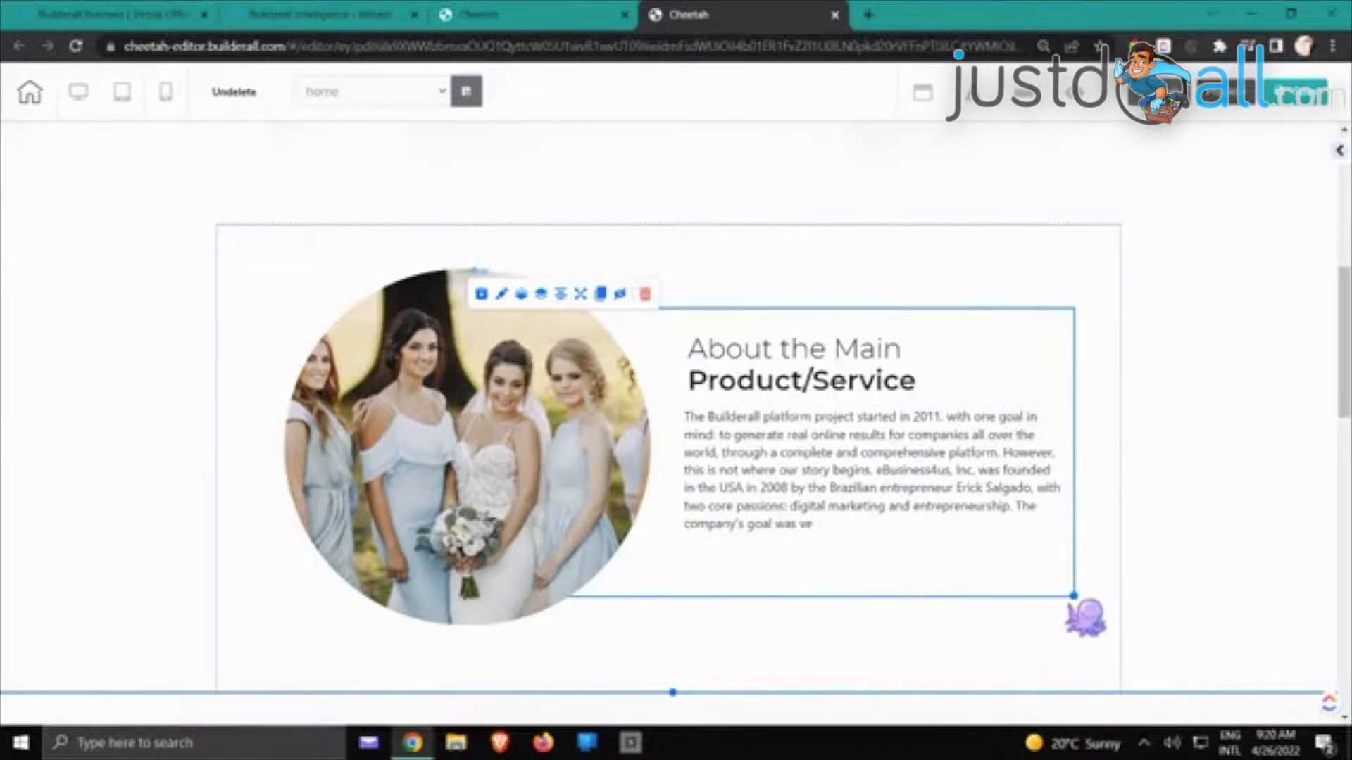
{"action": "left_click_drag", "start_coordinate": [1073, 597], "coordinate": [1097, 678]}
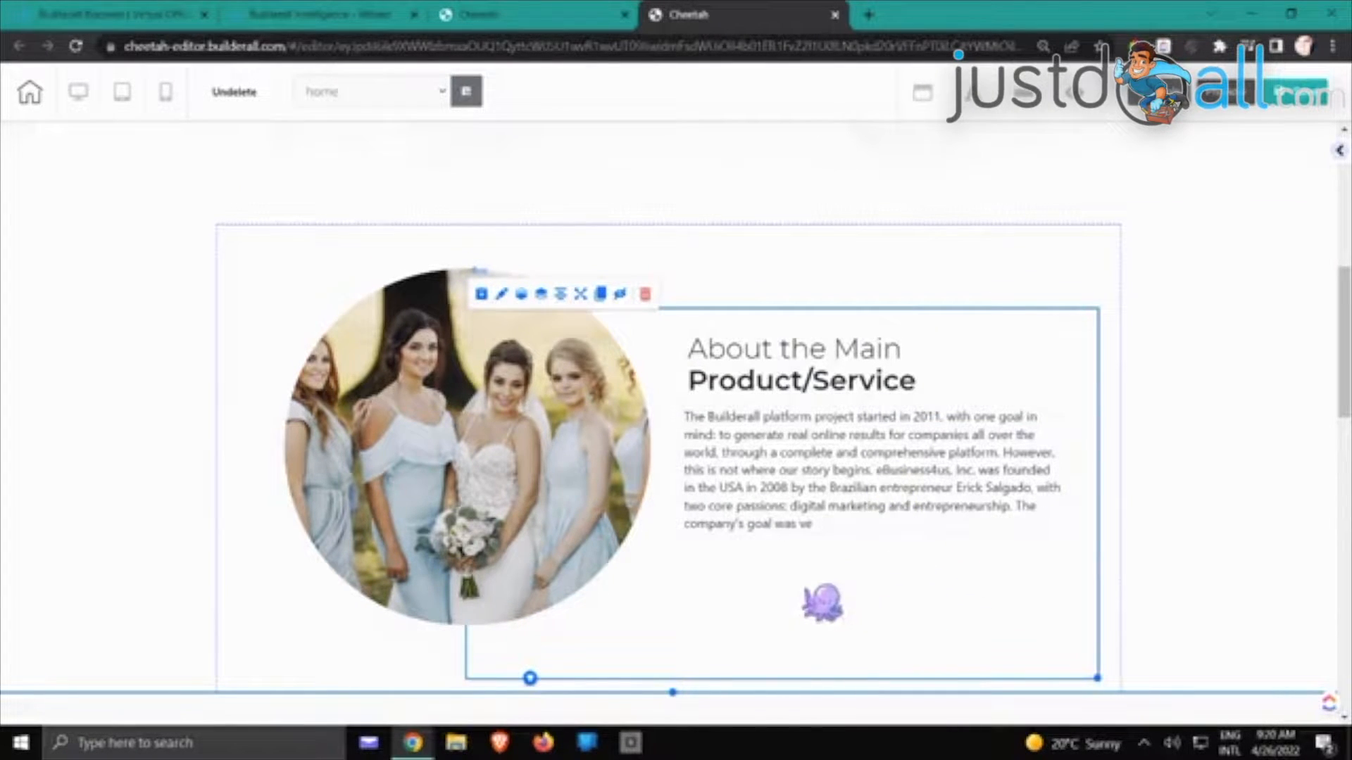
{"action": "left_click", "coordinate": [414, 438]}
{"action": "left_click_drag", "start_coordinate": [448, 435], "coordinate": [381, 401]}
{"action": "left_click_drag", "start_coordinate": [580, 582], "coordinate": [665, 666]}
{"action": "left_click", "coordinate": [967, 649]}
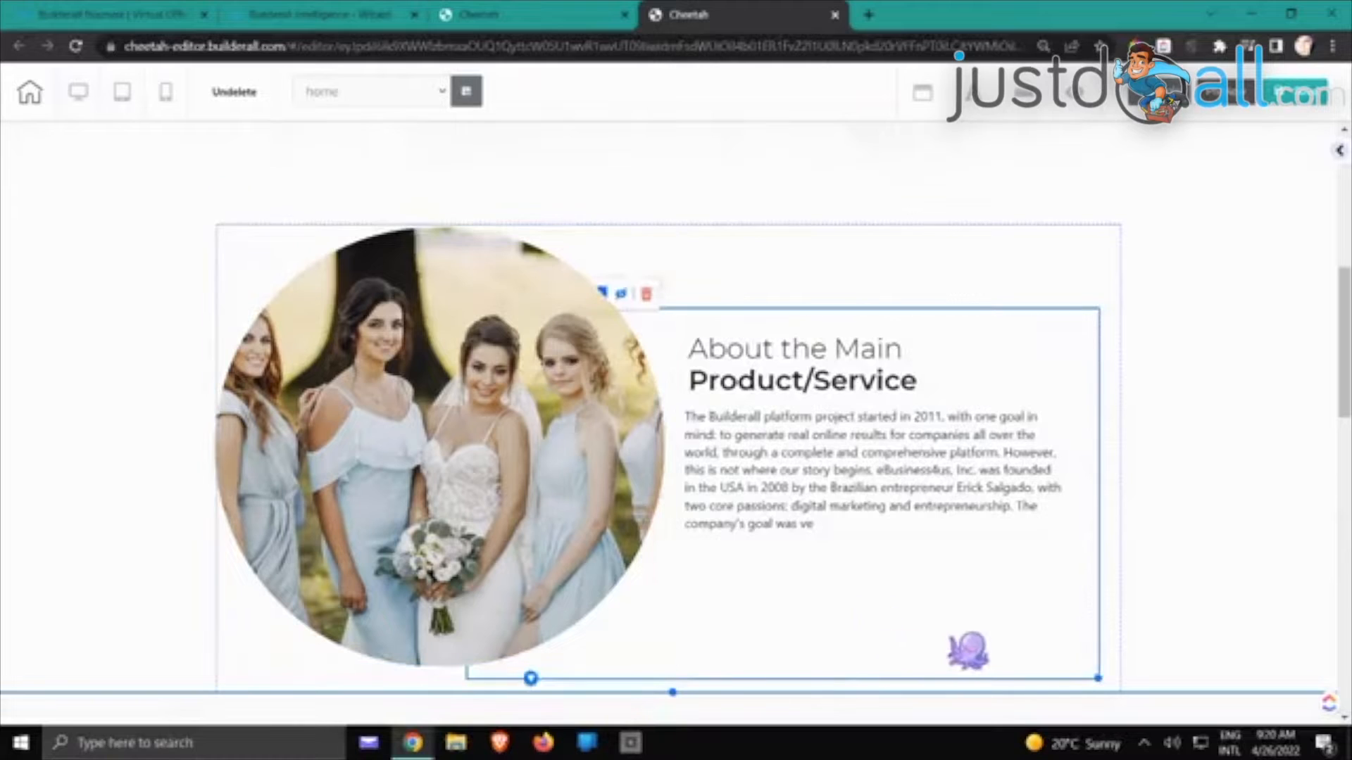
Delete the incomplete sentence "The company's goal was ve" from the end of the about paragraph
{"action": "double_click", "coordinate": [854, 528]}
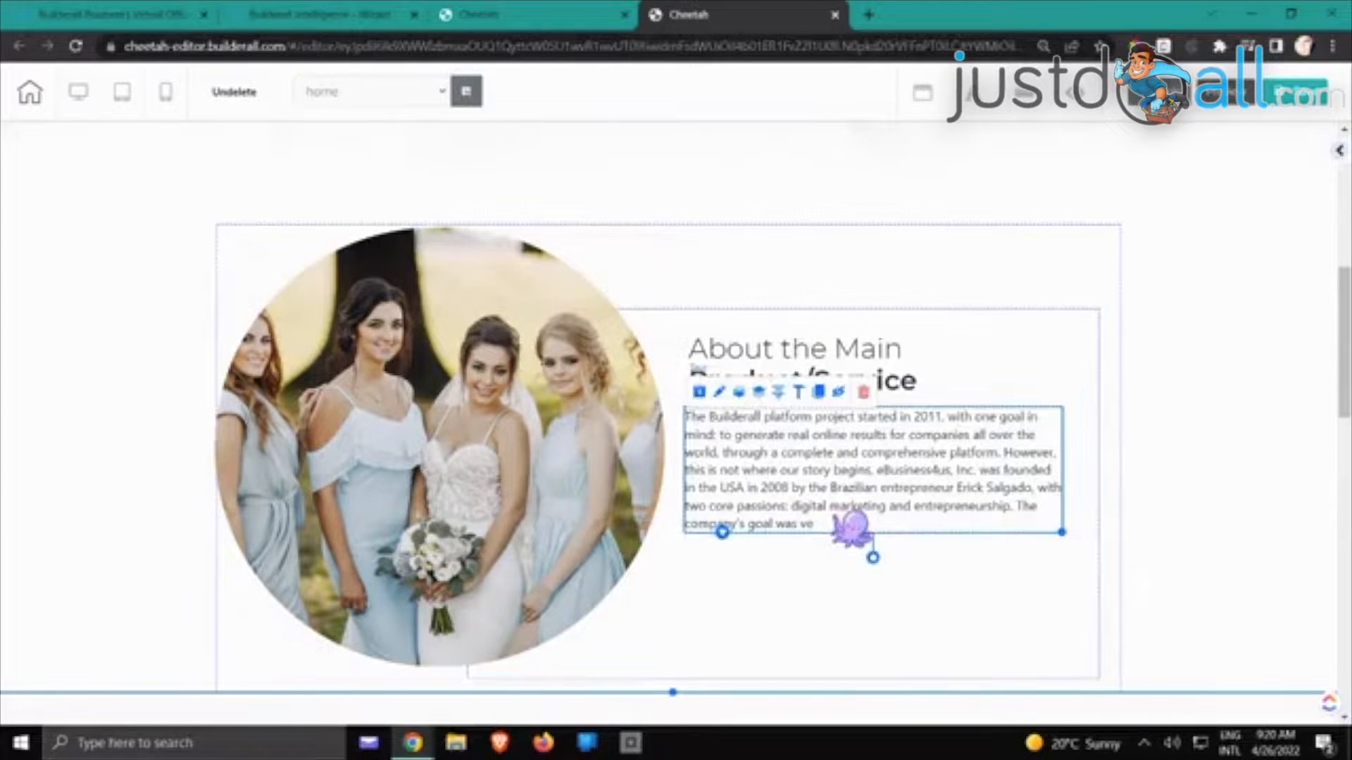
{"action": "left_click_drag", "start_coordinate": [1014, 506], "coordinate": [1041, 536]}
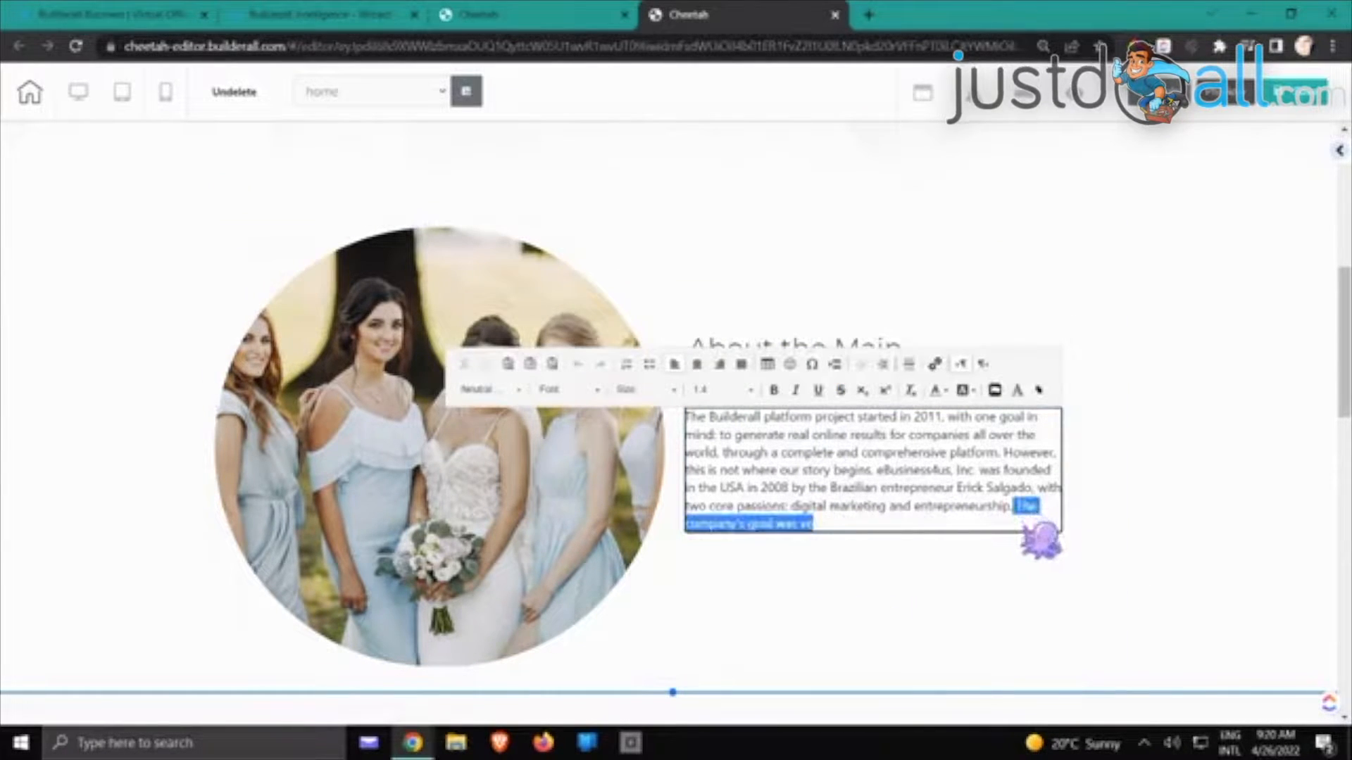
{"action": "key", "text": "BackSpace"}
{"action": "left_click", "coordinate": [1228, 492]}
Justify the whole About the Main Product/Service paragraph in the large content editor
{"action": "left_click", "coordinate": [944, 486]}
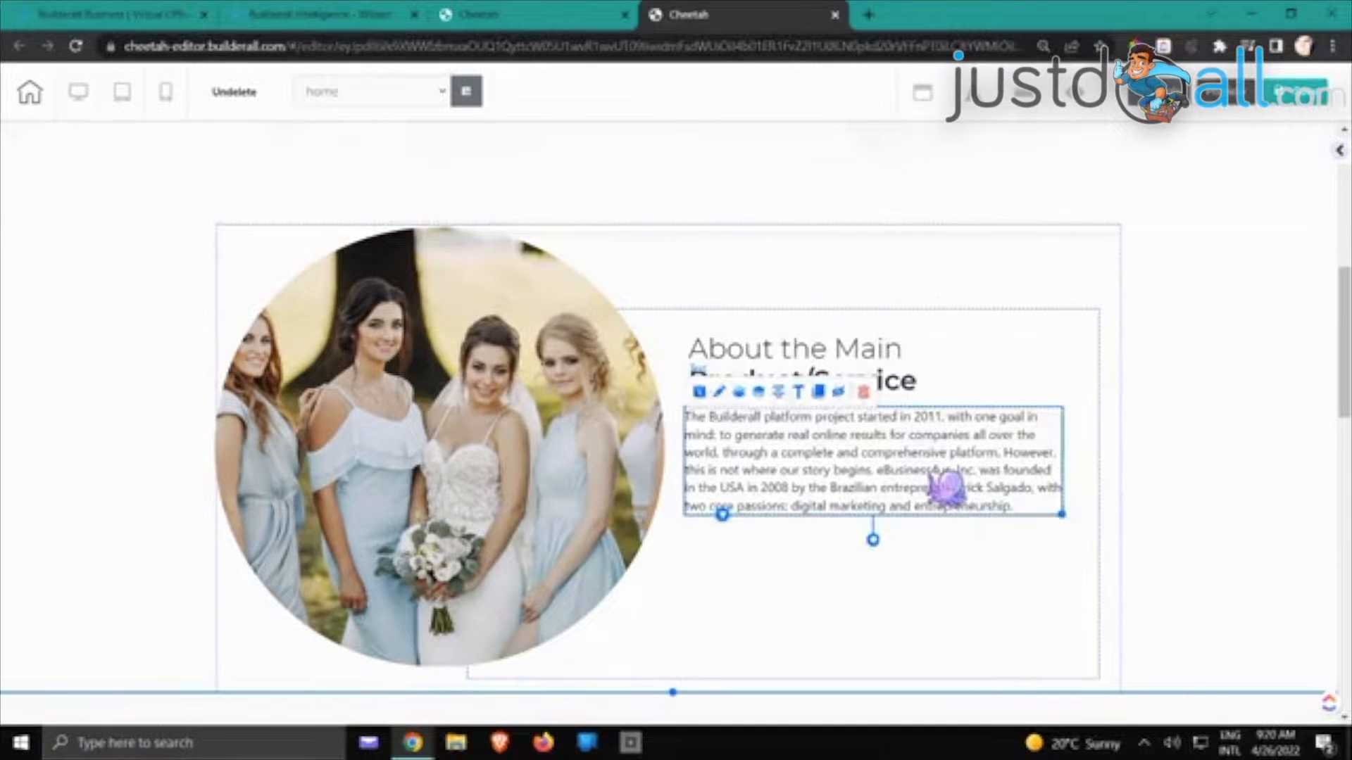
{"action": "left_click", "coordinate": [802, 394]}
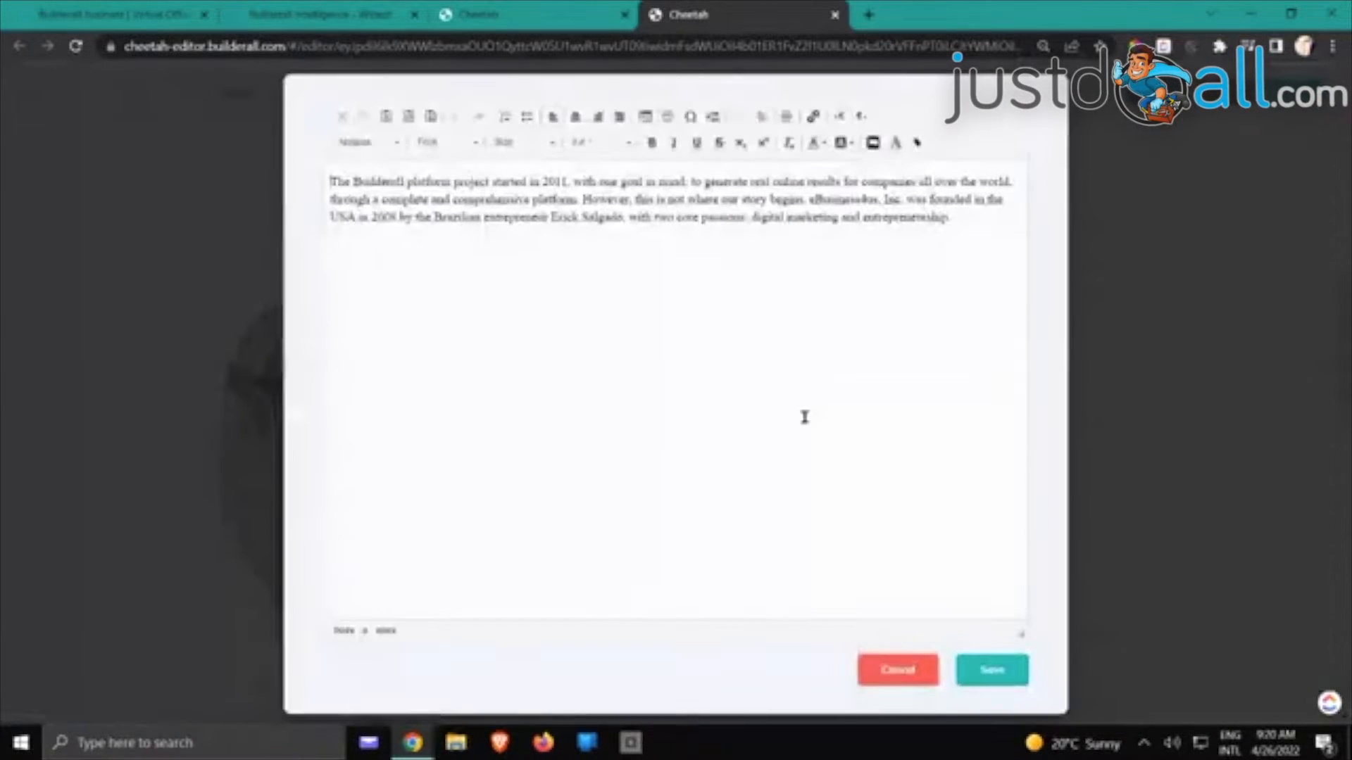
{"action": "left_click_drag", "start_coordinate": [940, 215], "coordinate": [314, 169]}
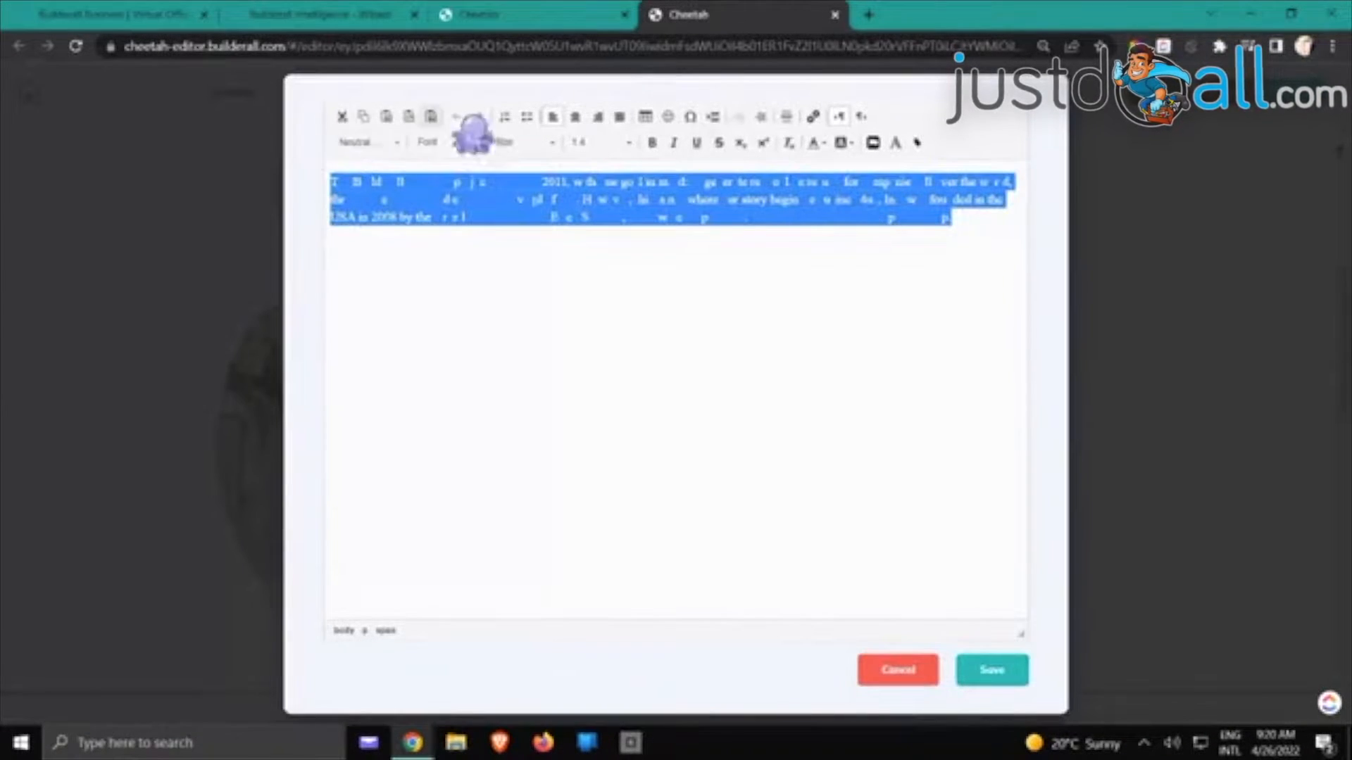
{"action": "left_click", "coordinate": [620, 116]}
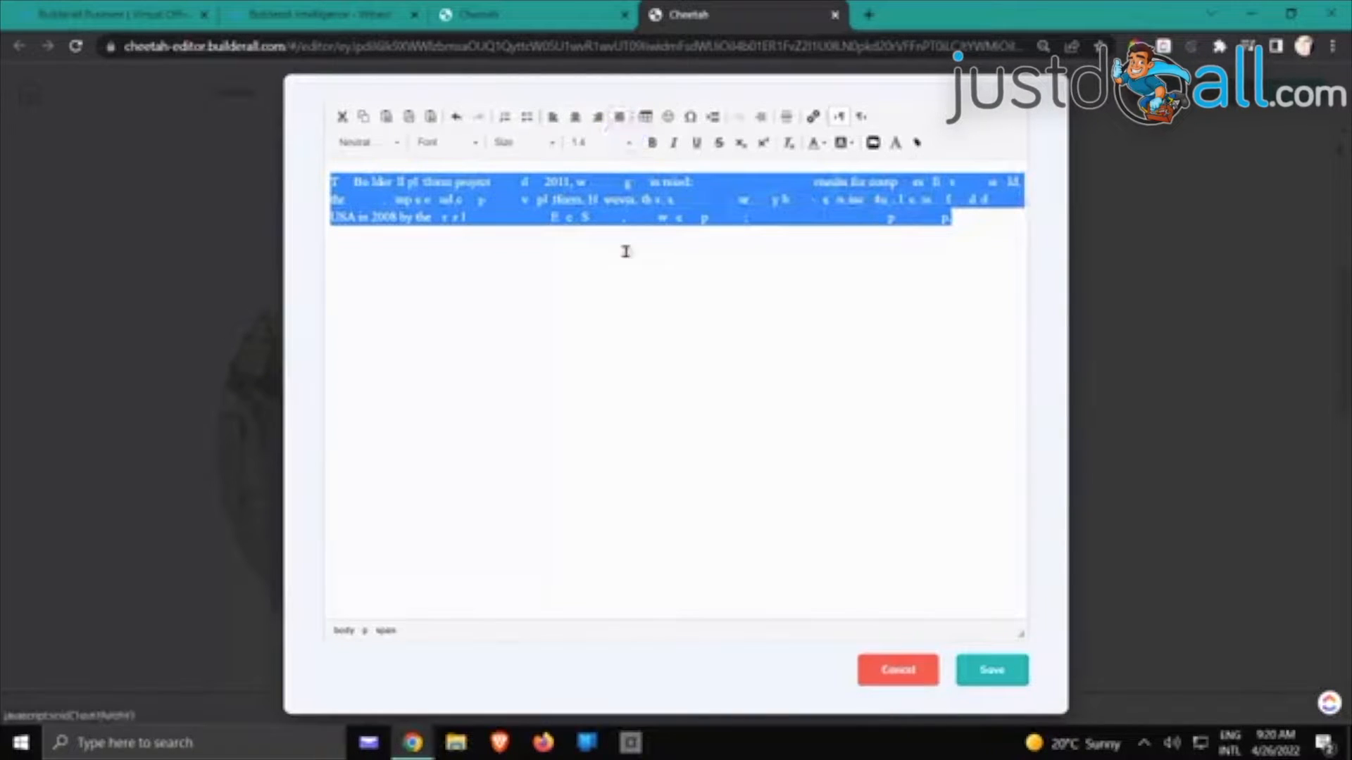
{"action": "left_click", "coordinate": [659, 304]}
Duplicate the about paragraph below itself with a blank line between the copies, save the text, and slightly widen its text box
{"action": "left_click_drag", "start_coordinate": [990, 225], "coordinate": [333, 176]}
{"action": "key", "text": "ctrl+c"}
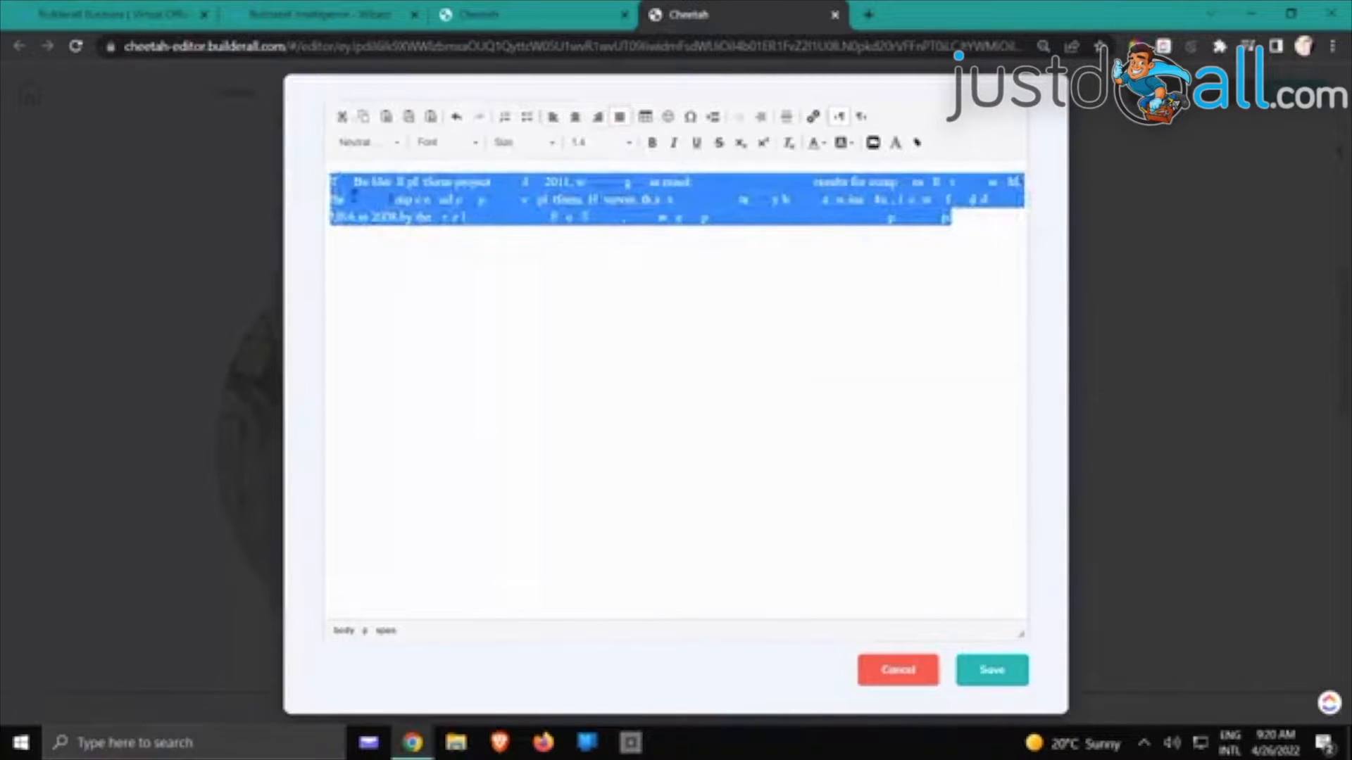
{"action": "right_click", "coordinate": [391, 200]}
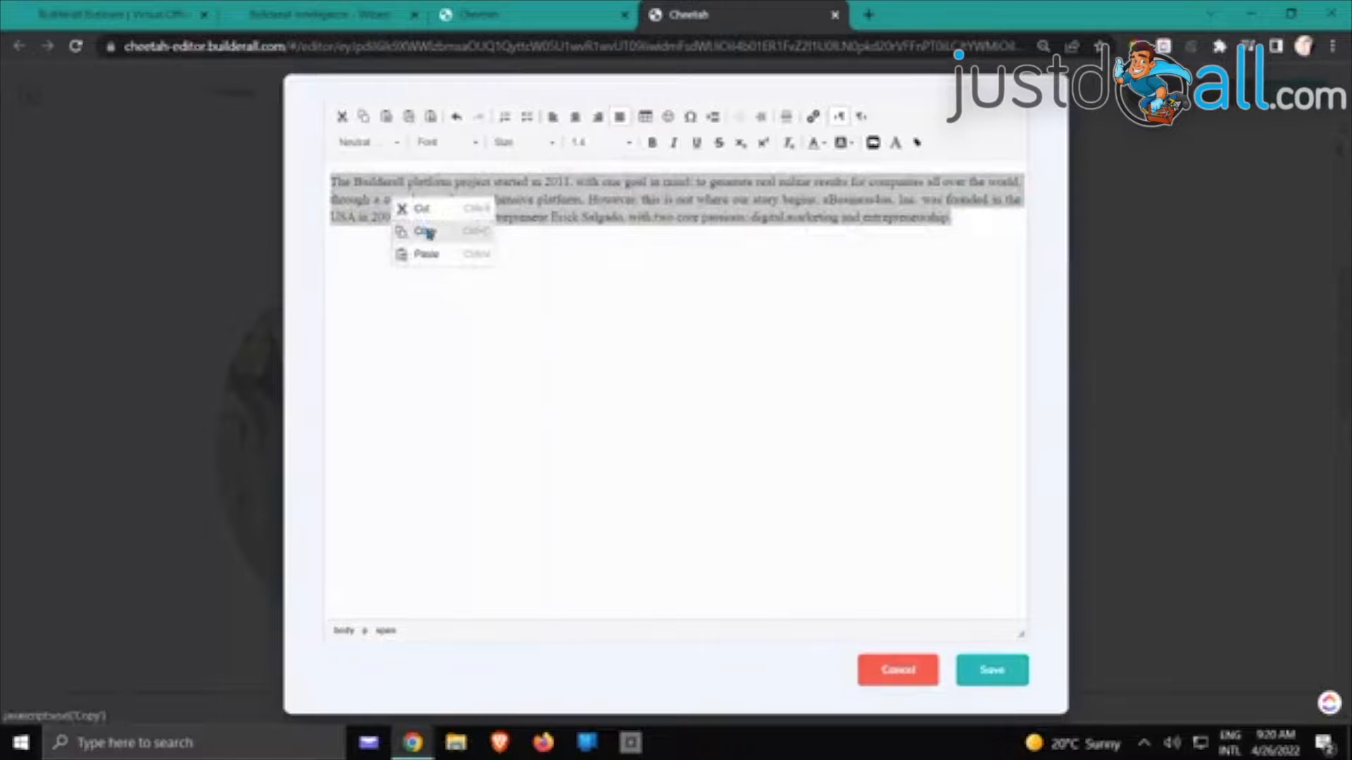
{"action": "left_click", "coordinate": [426, 232]}
{"action": "left_click", "coordinate": [988, 226]}
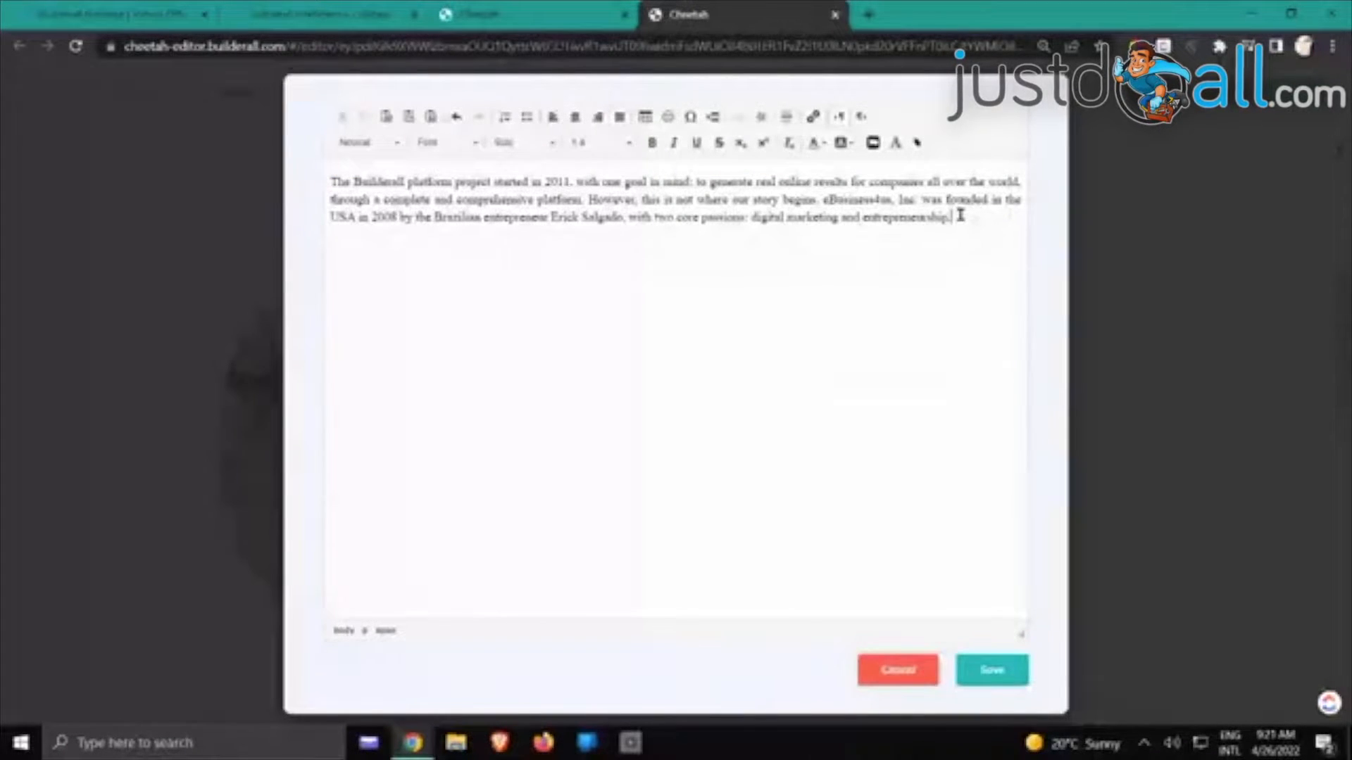
{"action": "key", "text": "ctrl+v"}
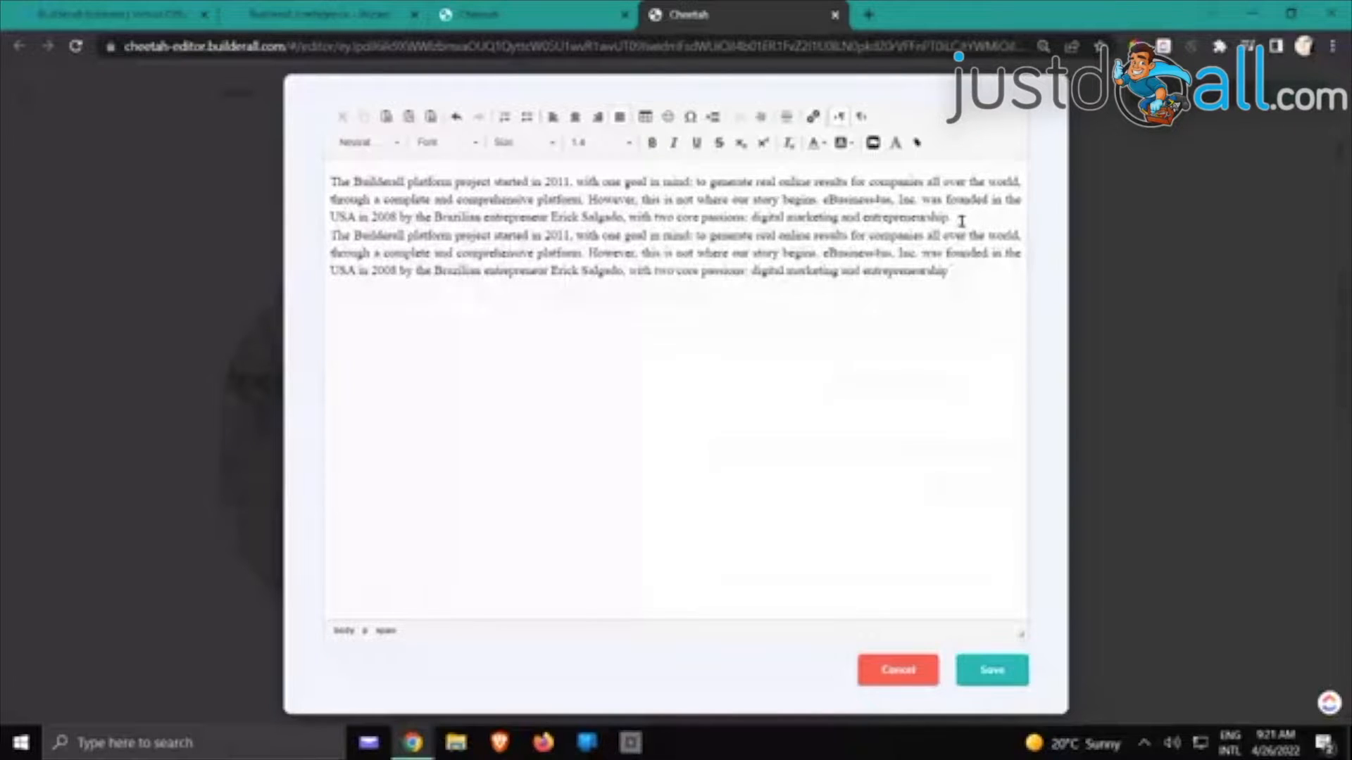
{"action": "key", "text": "Return"}
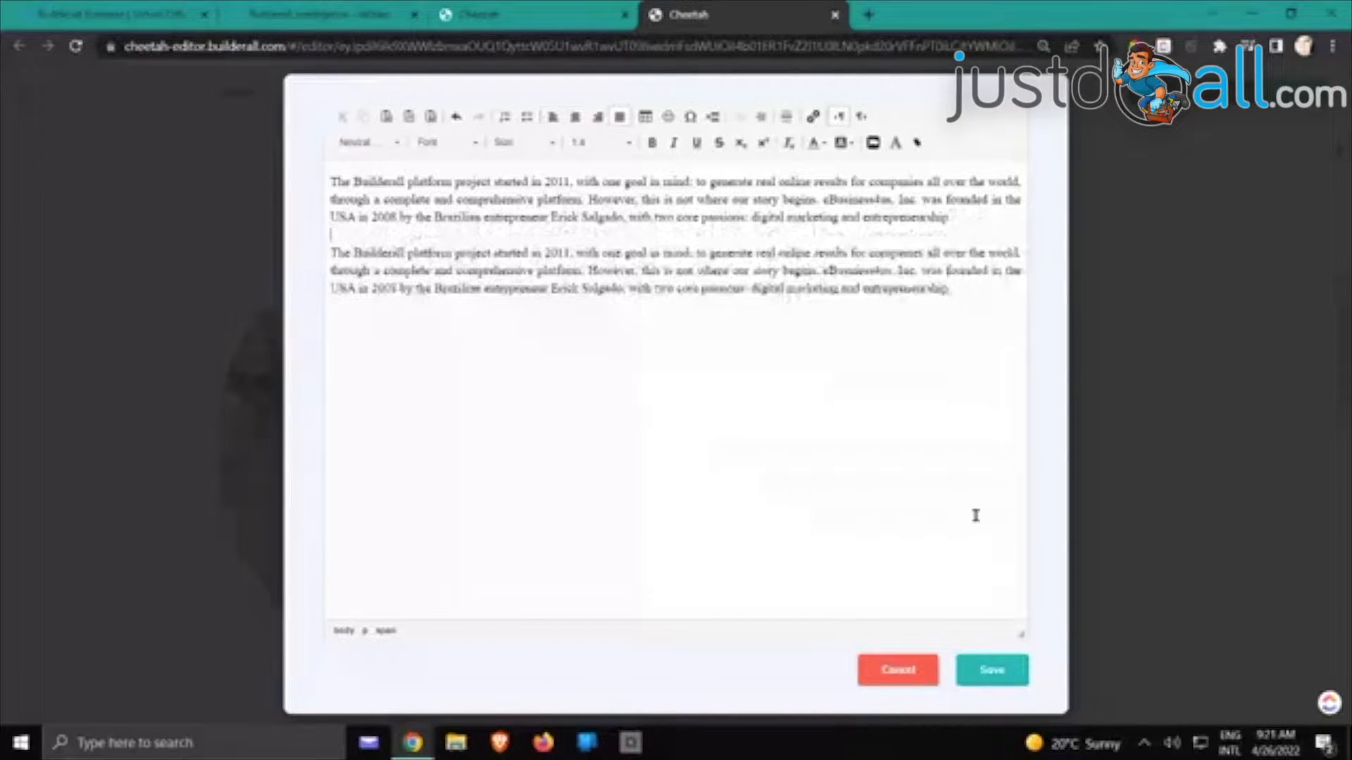
{"action": "left_click", "coordinate": [993, 670]}
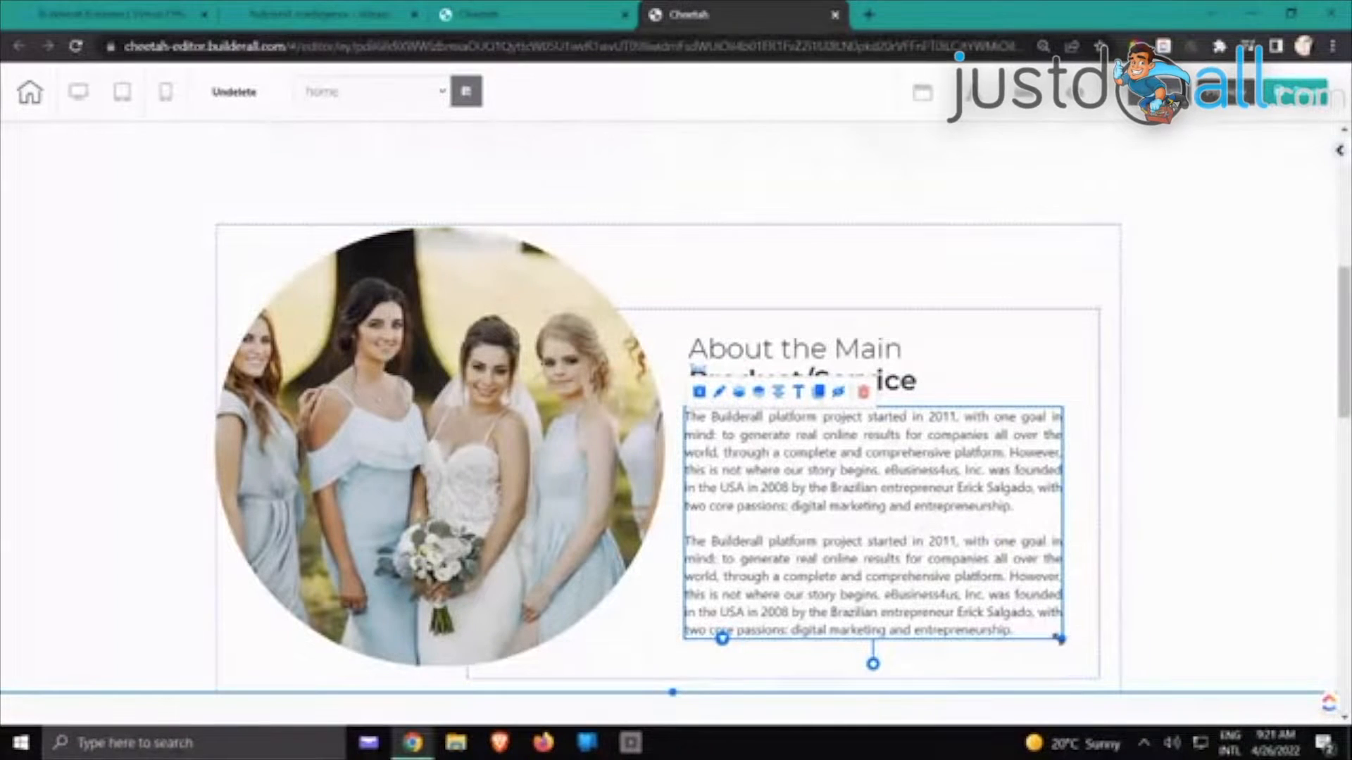
{"action": "left_click_drag", "start_coordinate": [1062, 638], "coordinate": [1086, 638]}
{"action": "left_click", "coordinate": [1303, 525]}
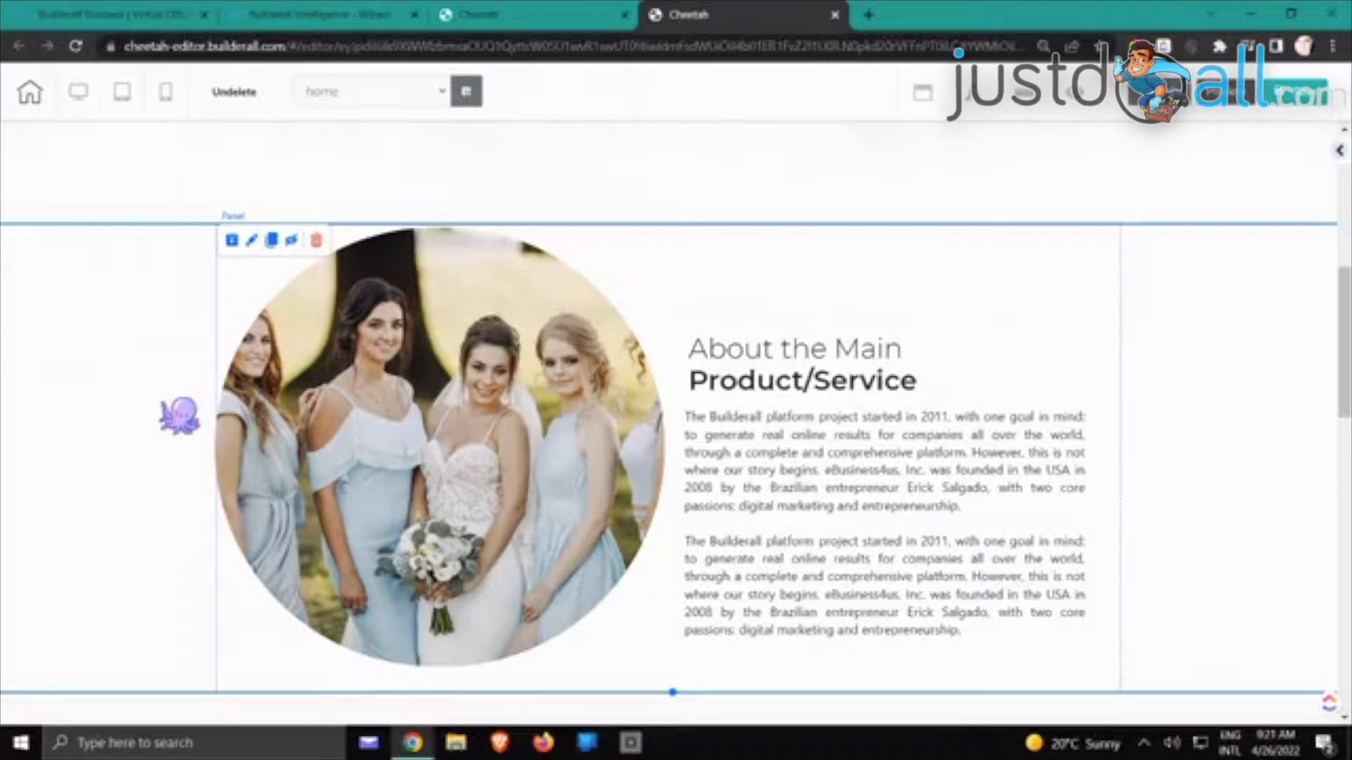
Lower the round bridesmaids photo slightly, and move the About heading level with its upper edge with the paragraphs up beneath it
{"action": "left_click", "coordinate": [393, 514]}
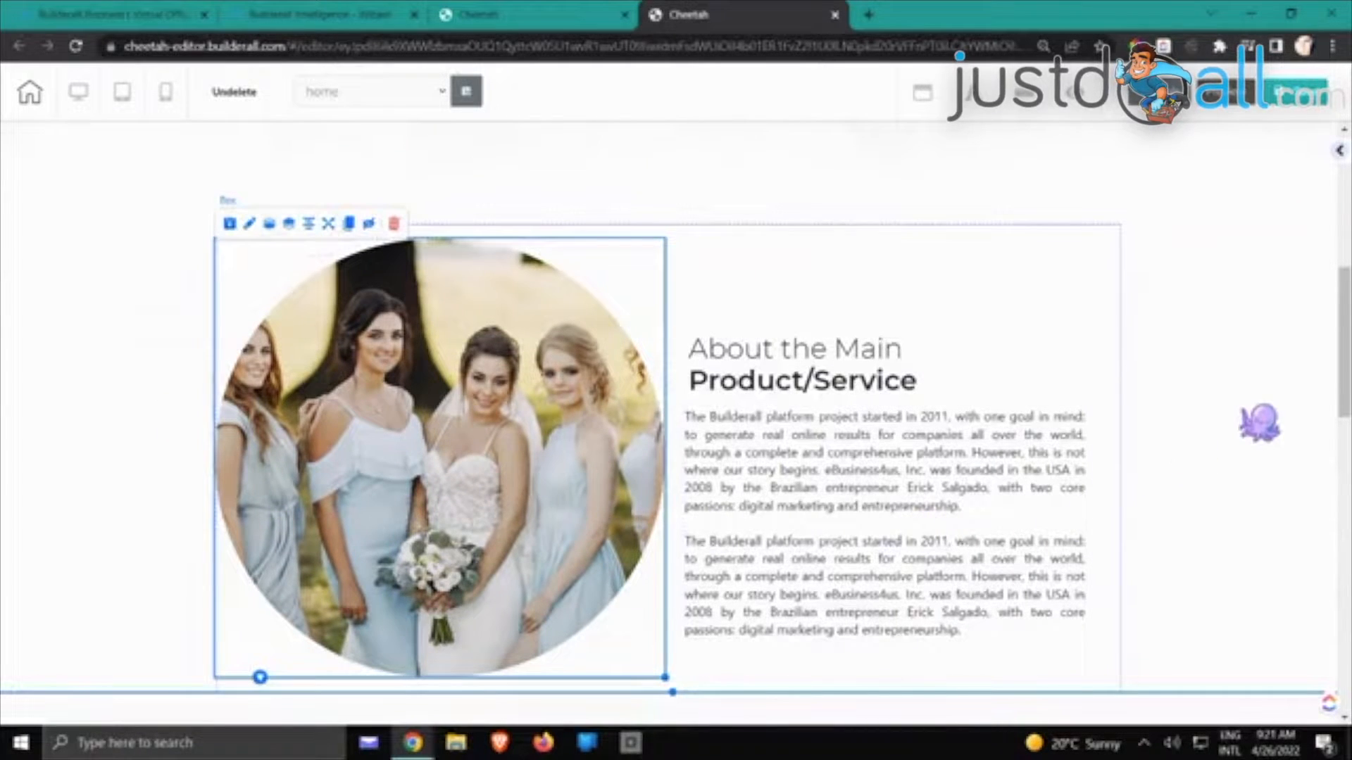
{"action": "left_click", "coordinate": [1211, 520]}
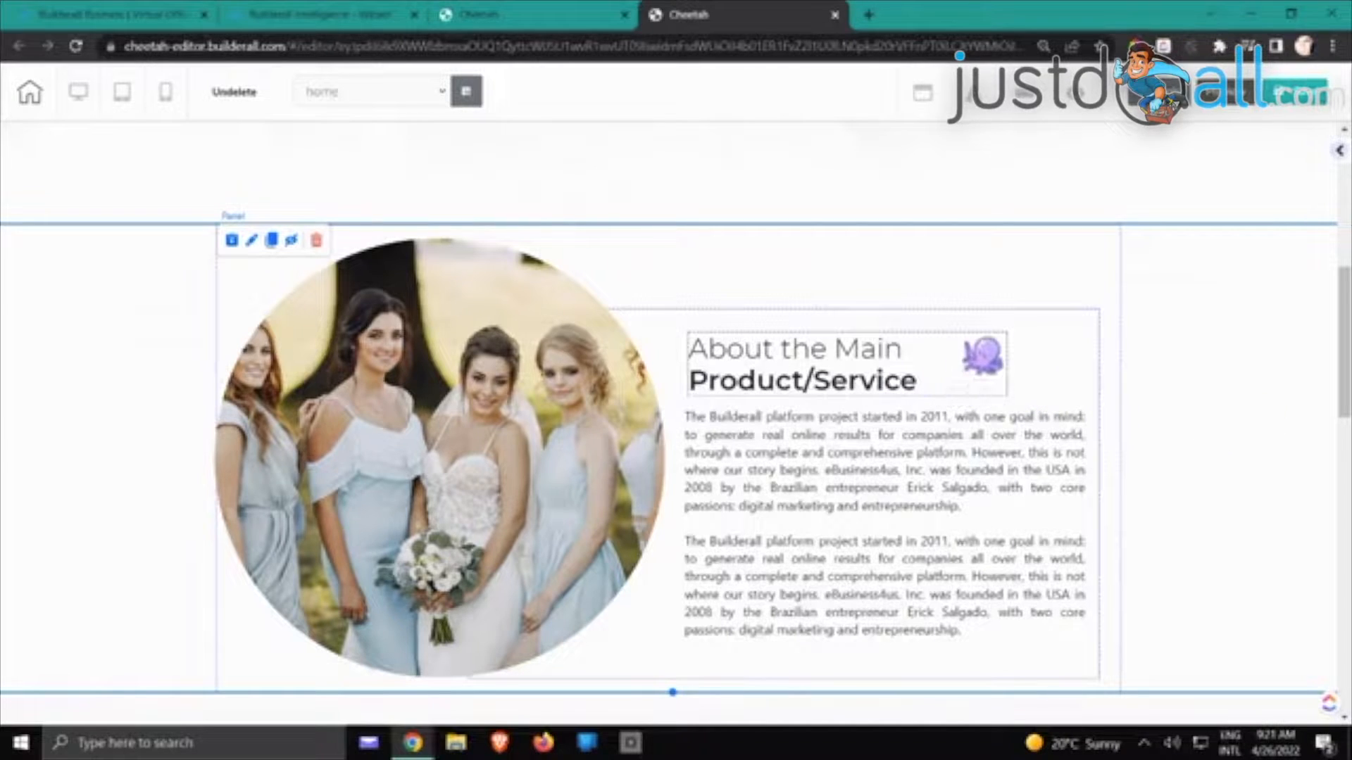
{"action": "left_click_drag", "start_coordinate": [951, 383], "coordinate": [908, 288]}
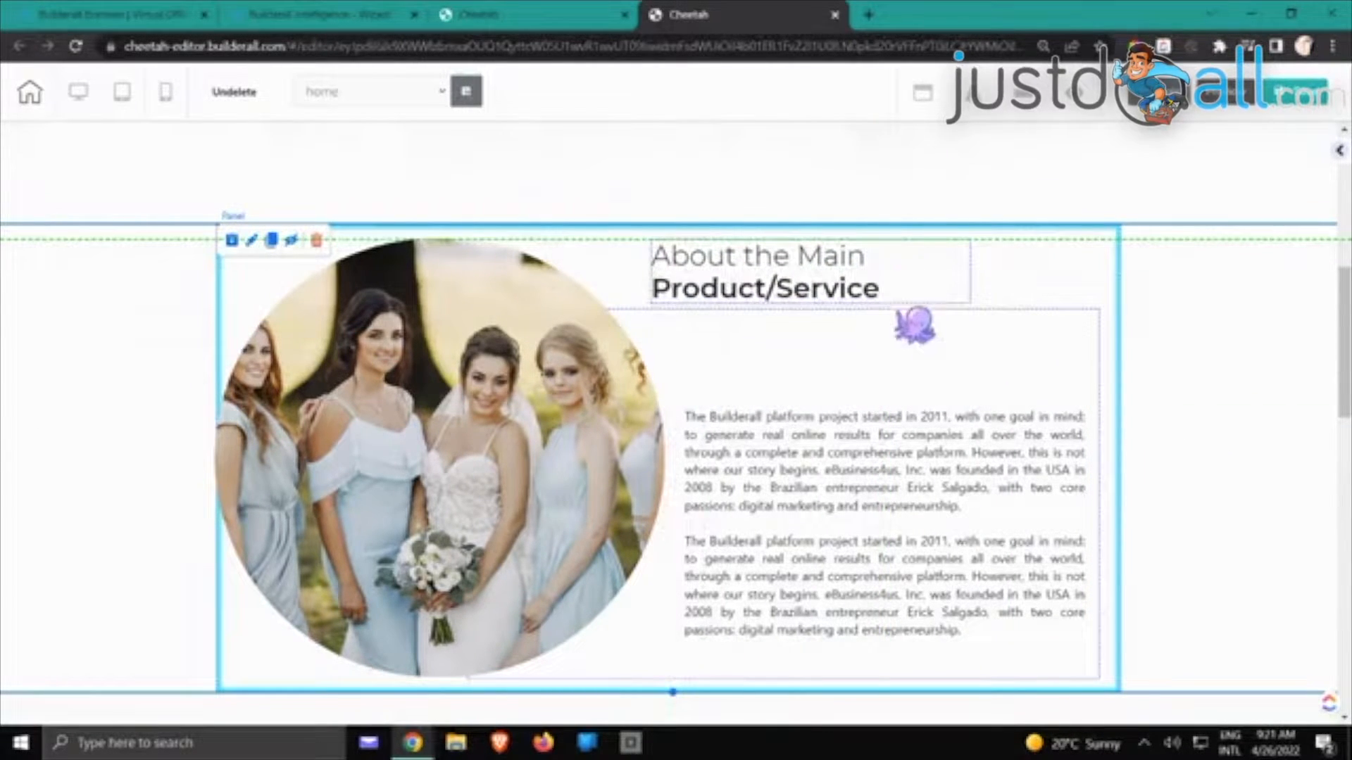
{"action": "left_click_drag", "start_coordinate": [872, 445], "coordinate": [863, 390]}
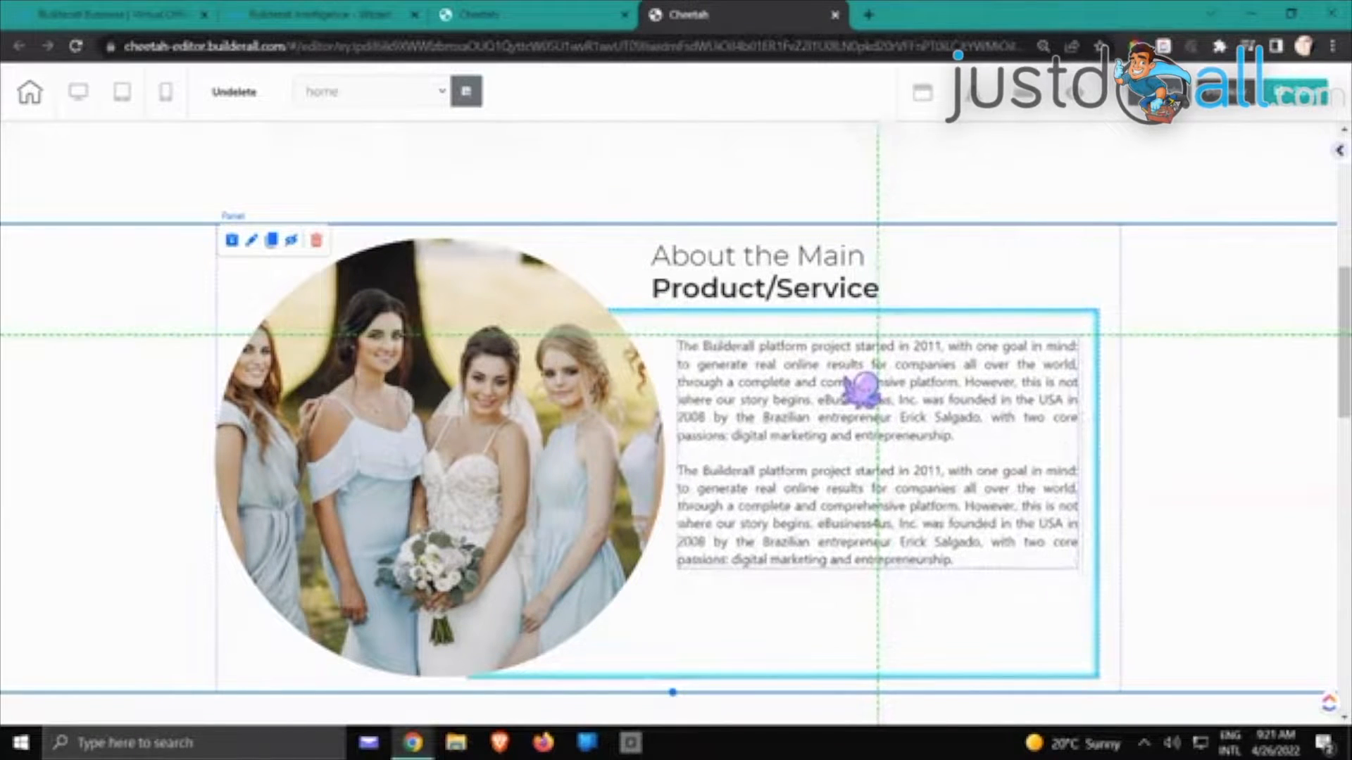
Shrink the round bridesmaids photo so it ends clear of the heading and about text
{"action": "left_click", "coordinate": [606, 637]}
{"action": "left_click_drag", "start_coordinate": [664, 676], "coordinate": [618, 599]}
{"action": "left_click", "coordinate": [719, 633]}
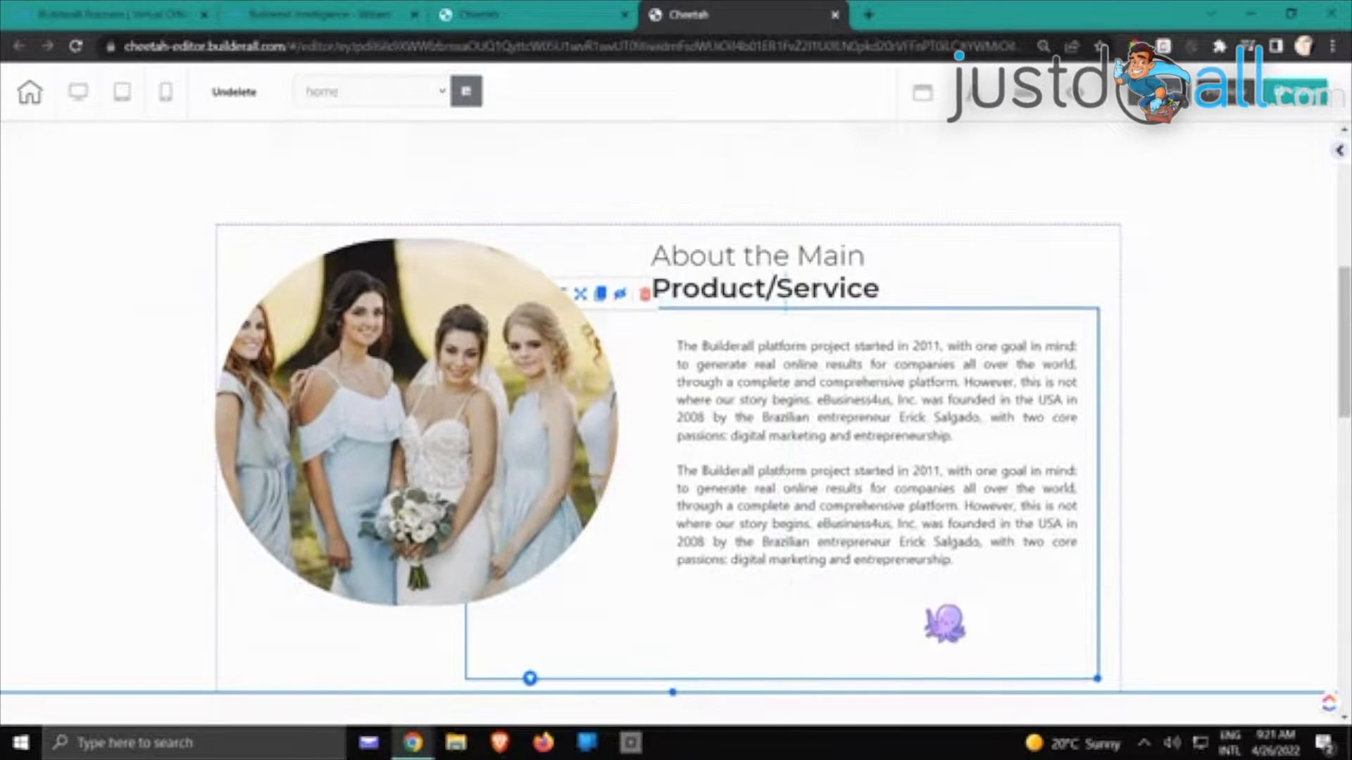
Shorten the box behind the about text and the surrounding panel so both end just below the photo
{"action": "left_click_drag", "start_coordinate": [1097, 676], "coordinate": [1102, 610]}
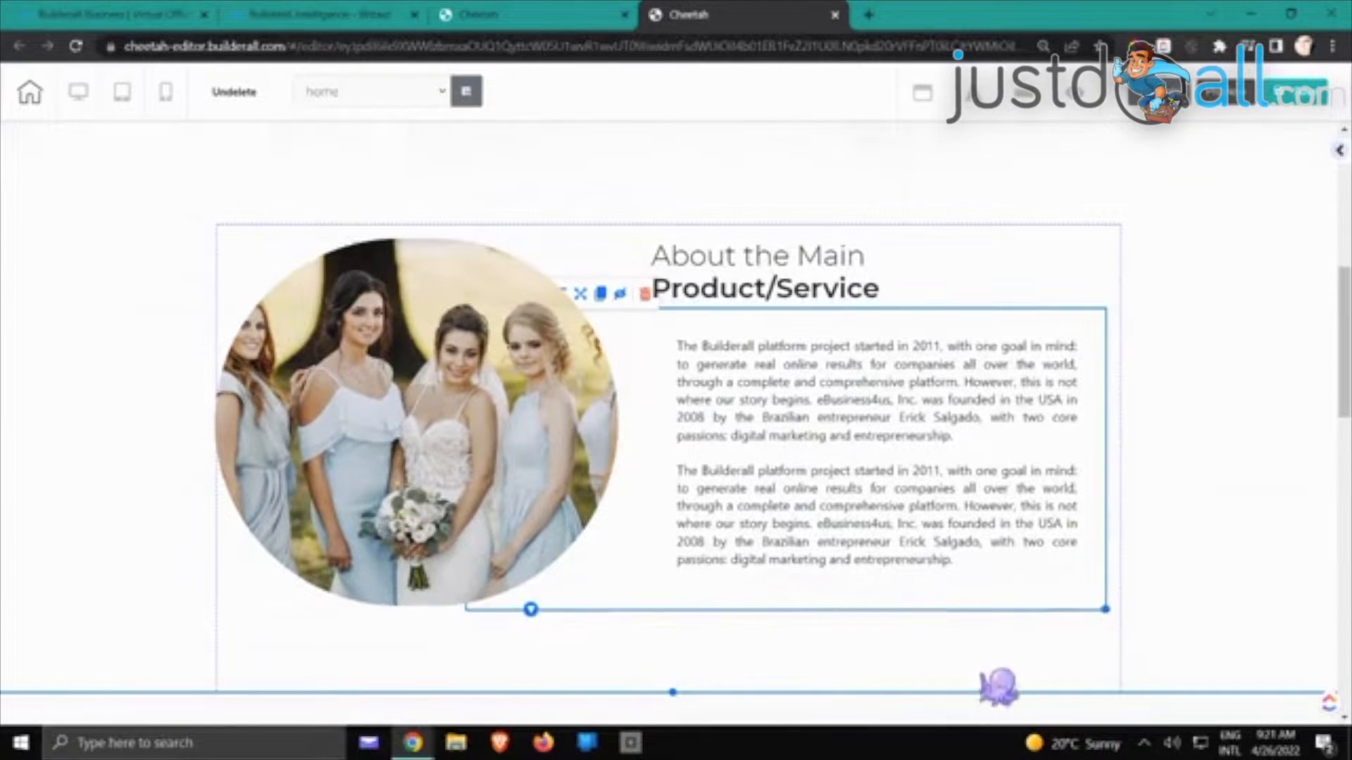
{"action": "left_click", "coordinate": [999, 683]}
{"action": "left_click_drag", "start_coordinate": [674, 693], "coordinate": [675, 630]}
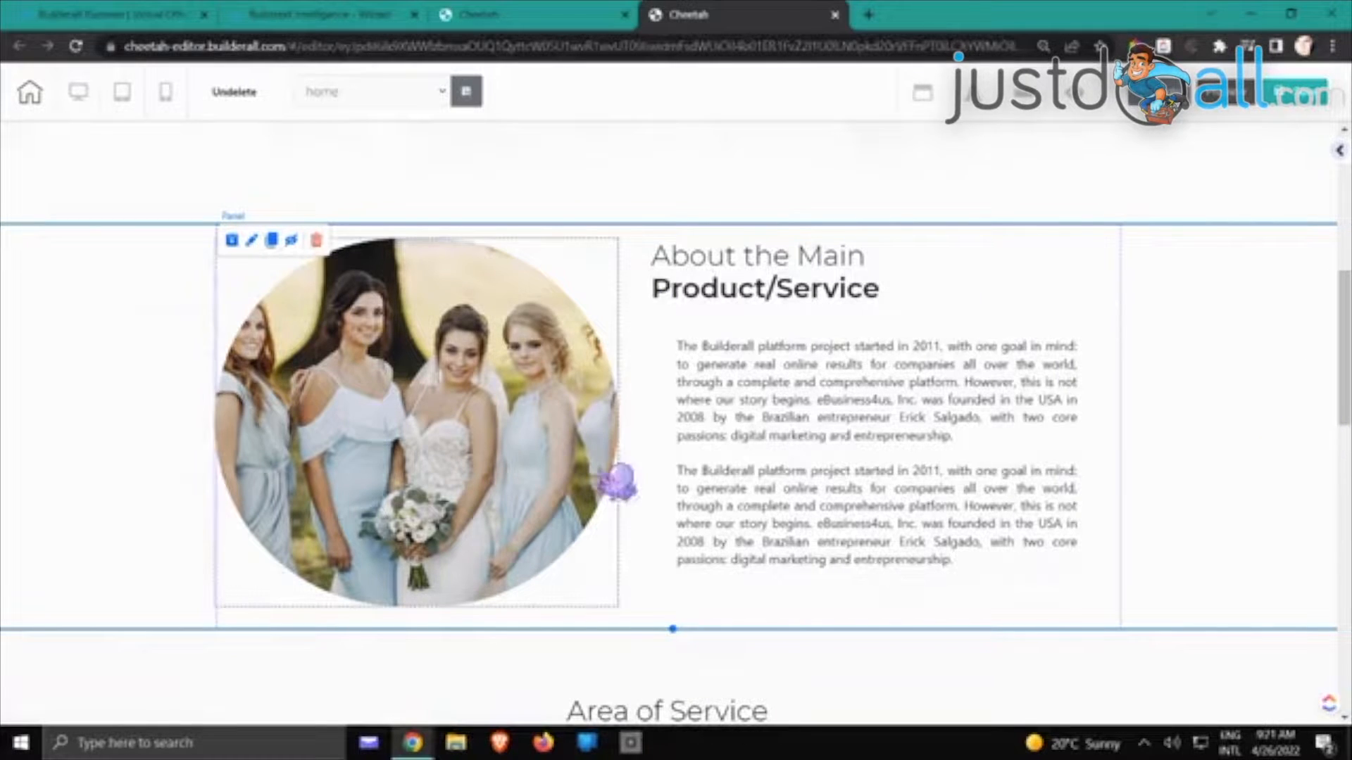
Move the Area of Service heading up near its panel's upper edge and stretch its text box across the full content width
{"action": "scroll", "coordinate": [676, 423], "scroll_direction": "down", "scroll_amount": 7}
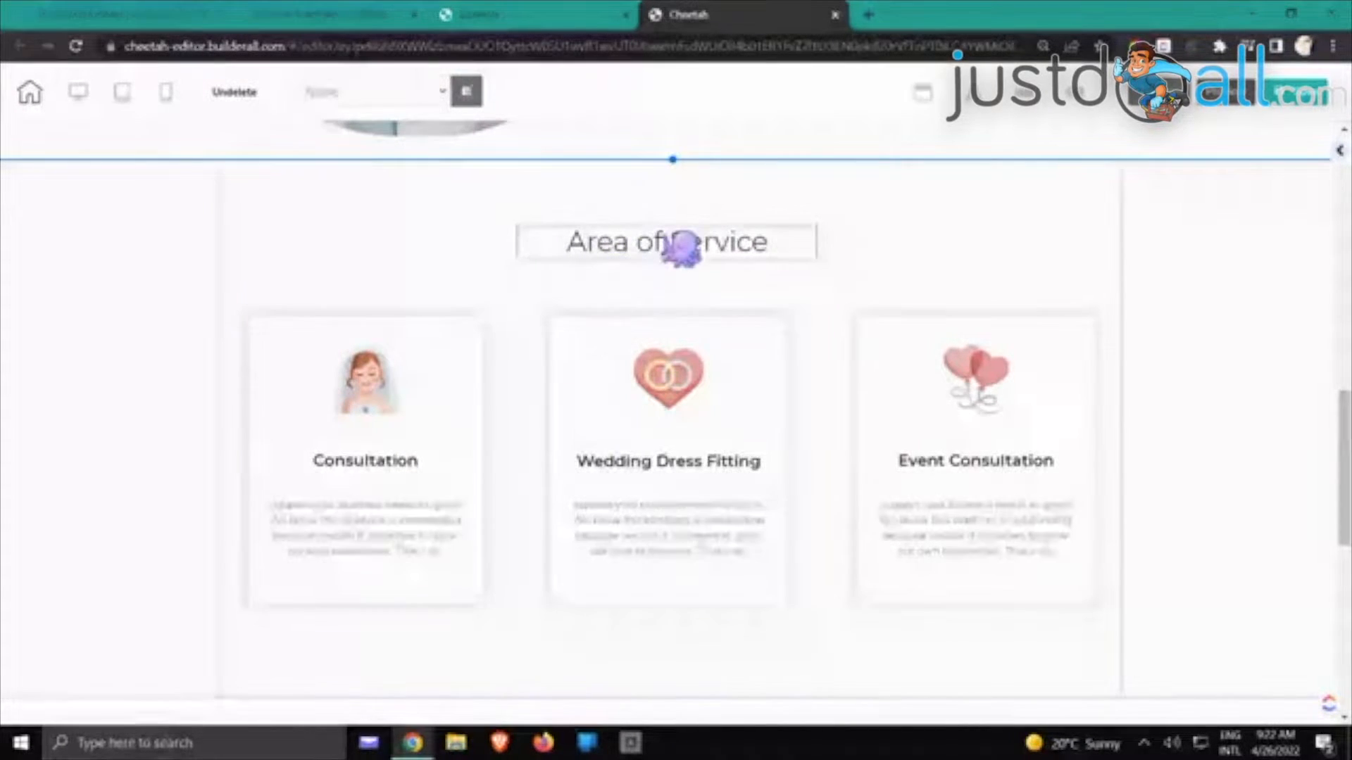
{"action": "left_click_drag", "start_coordinate": [680, 248], "coordinate": [690, 235]}
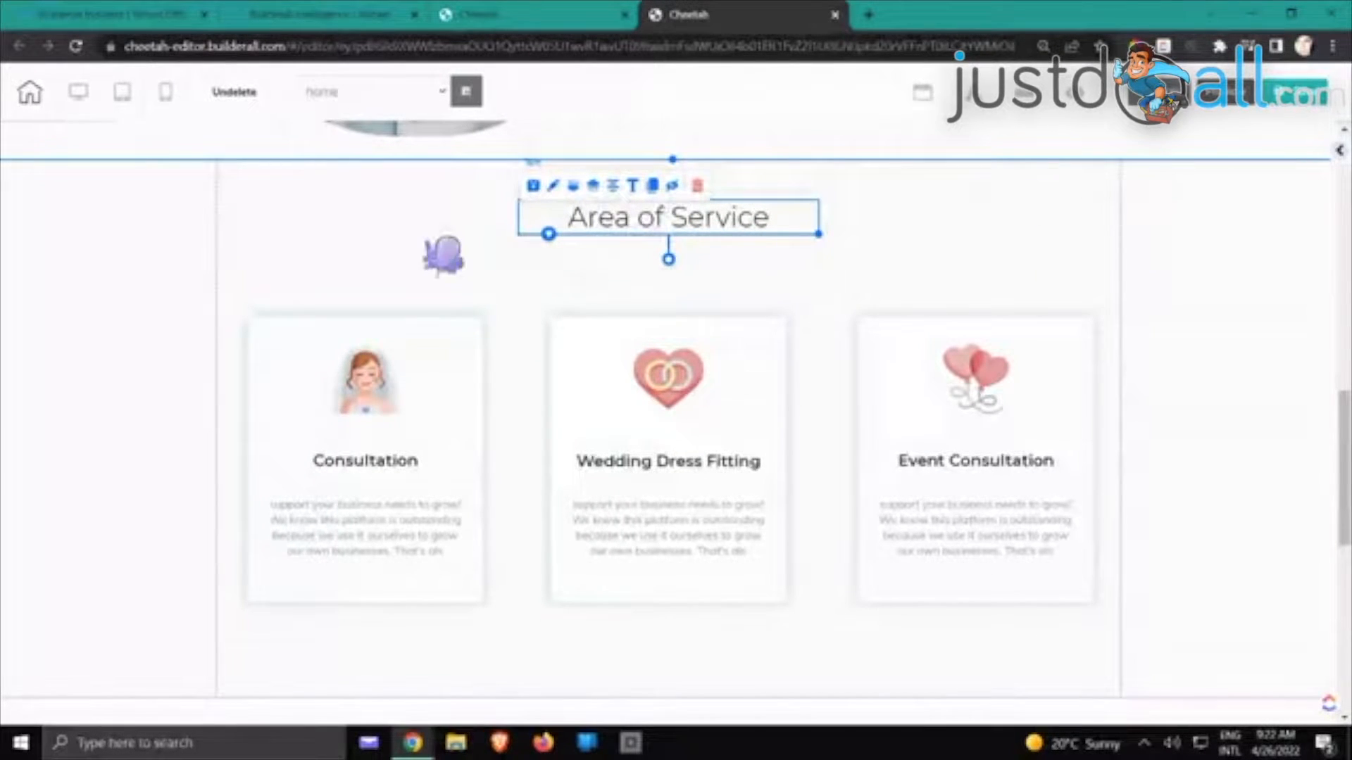
{"action": "left_click_drag", "start_coordinate": [680, 235], "coordinate": [380, 218]}
{"action": "left_click_drag", "start_coordinate": [521, 225], "coordinate": [1134, 215]}
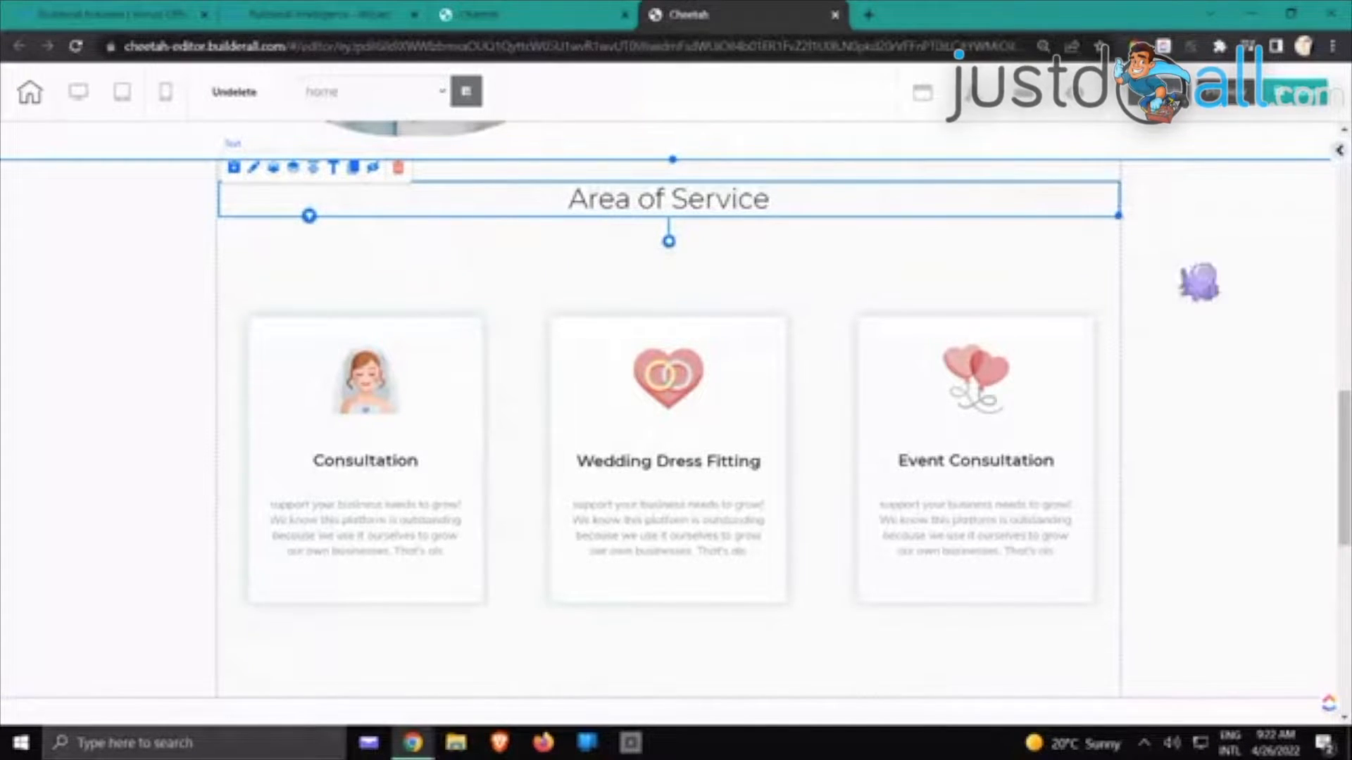
{"action": "left_click", "coordinate": [1258, 292]}
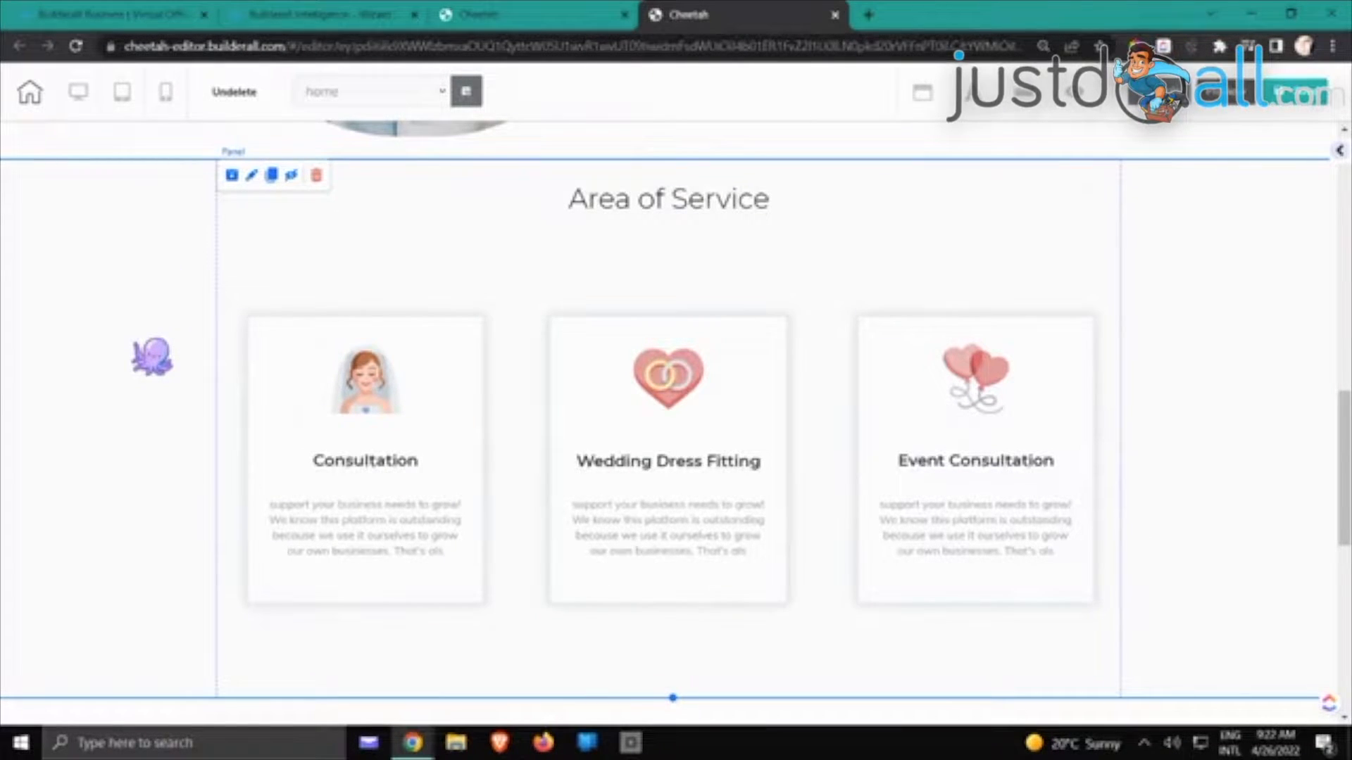
Examine how the About the Main Product/Service and Area of Service sections look one above the other
{"action": "scroll", "coordinate": [198, 364], "scroll_direction": "up", "scroll_amount": 4}
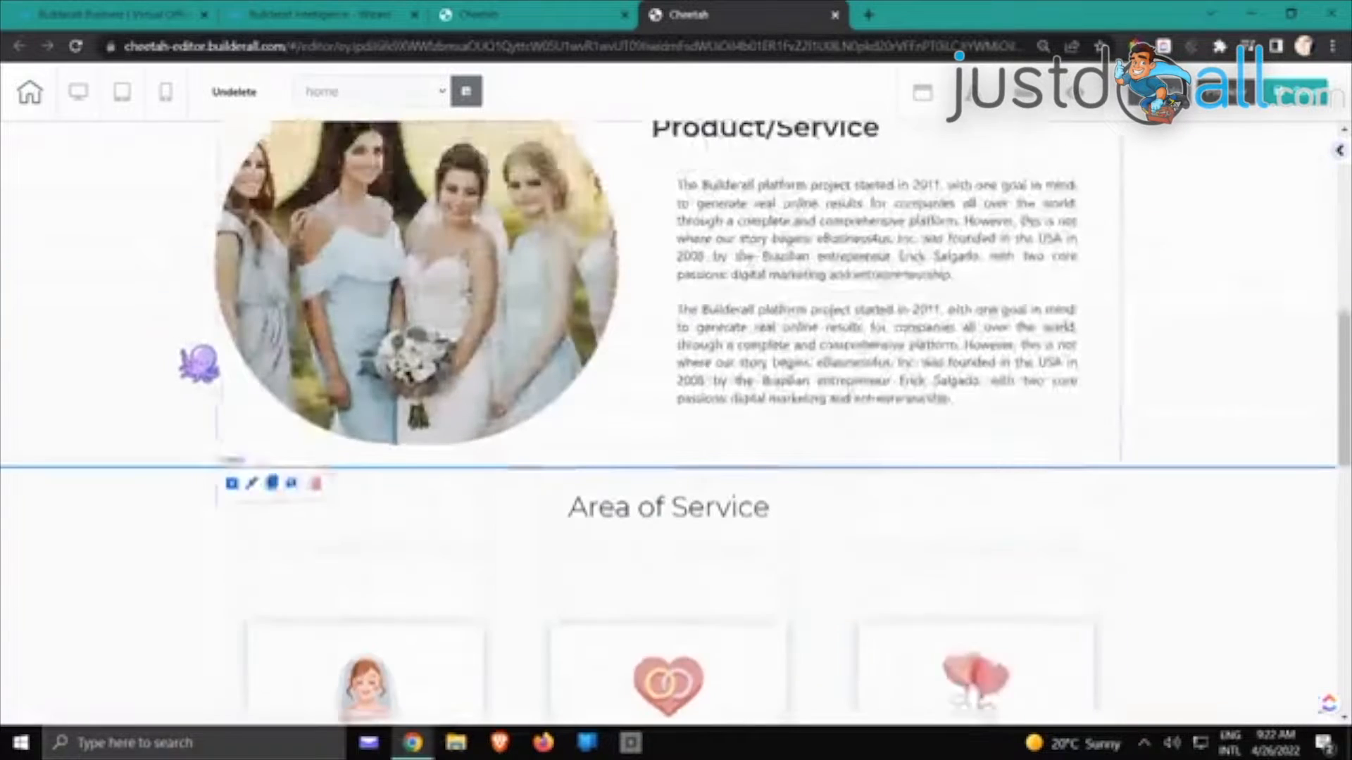
{"action": "scroll", "coordinate": [198, 364], "scroll_direction": "up", "scroll_amount": 1}
{"action": "scroll", "coordinate": [198, 364], "scroll_direction": "up", "scroll_amount": 1}
{"action": "scroll", "coordinate": [199, 359], "scroll_direction": "down", "scroll_amount": 7}
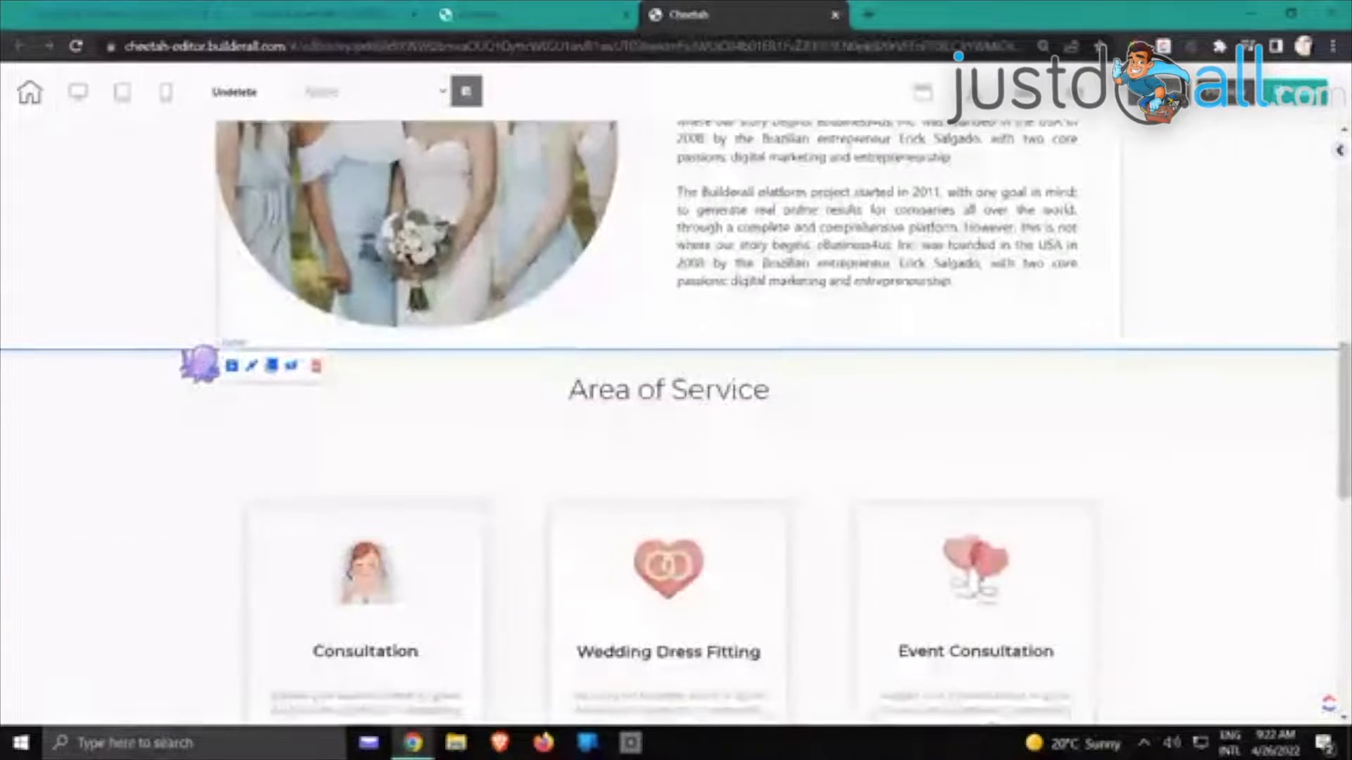
{"action": "scroll", "coordinate": [199, 366], "scroll_direction": "up", "scroll_amount": 3}
{"action": "scroll", "coordinate": [201, 364], "scroll_direction": "up", "scroll_amount": 5}
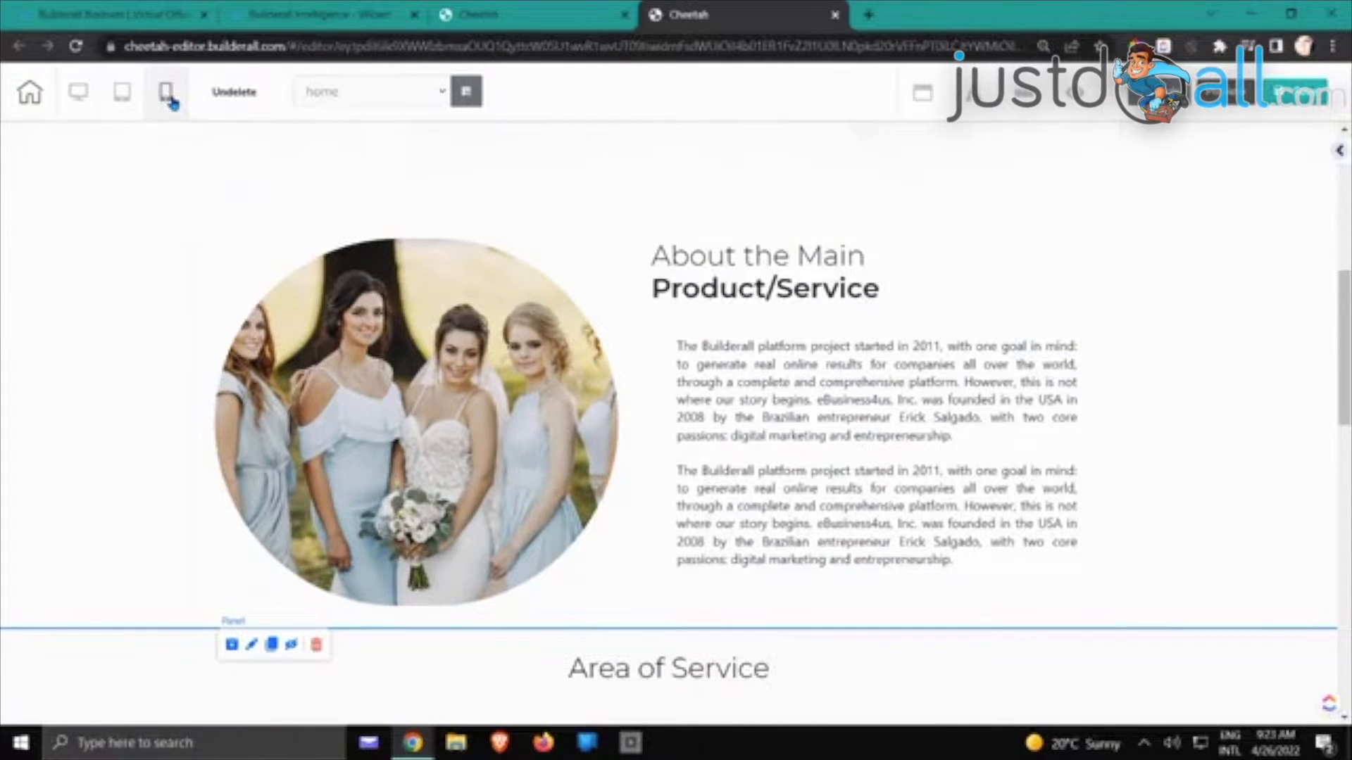
{"action": "scroll", "coordinate": [146, 273], "scroll_direction": "down", "scroll_amount": 1}
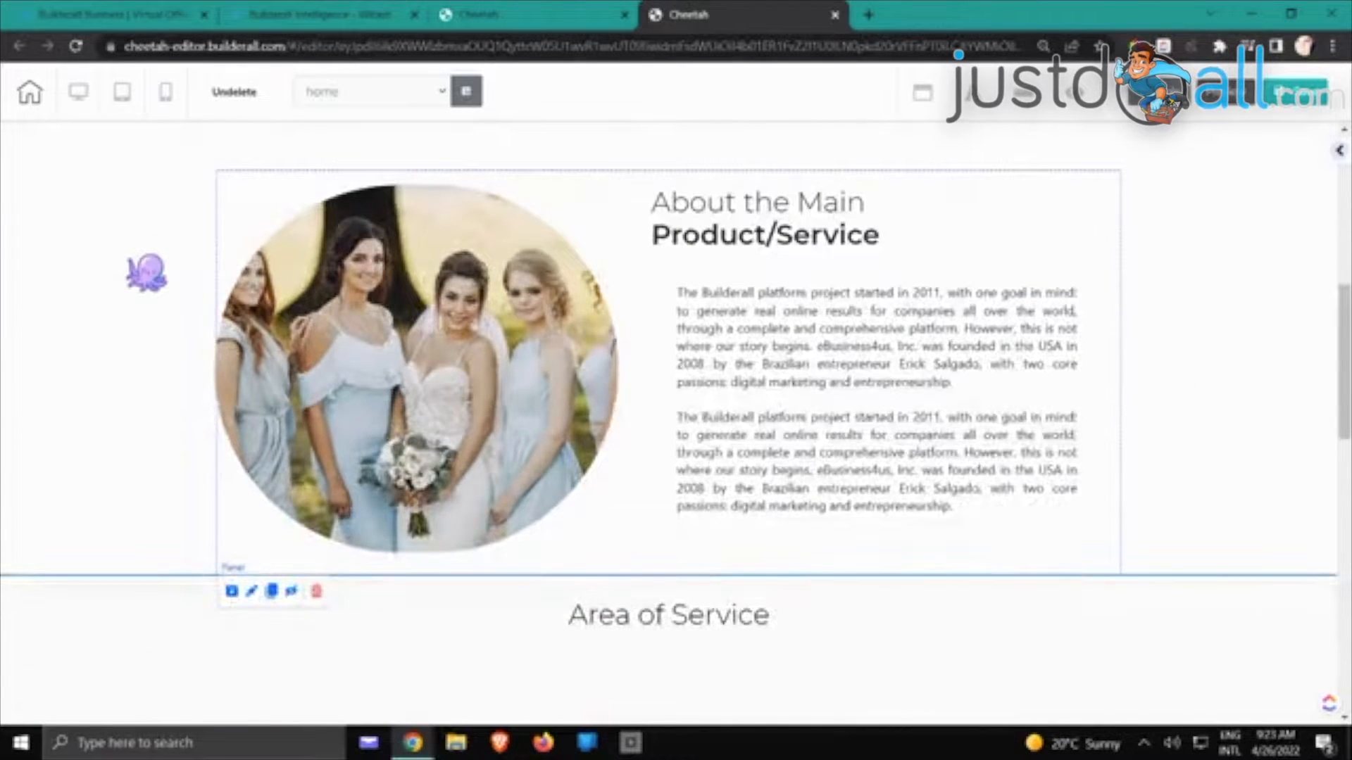
{"action": "scroll", "coordinate": [146, 272], "scroll_direction": "down", "scroll_amount": 5}
{"action": "scroll", "coordinate": [146, 272], "scroll_direction": "up", "scroll_amount": 6}
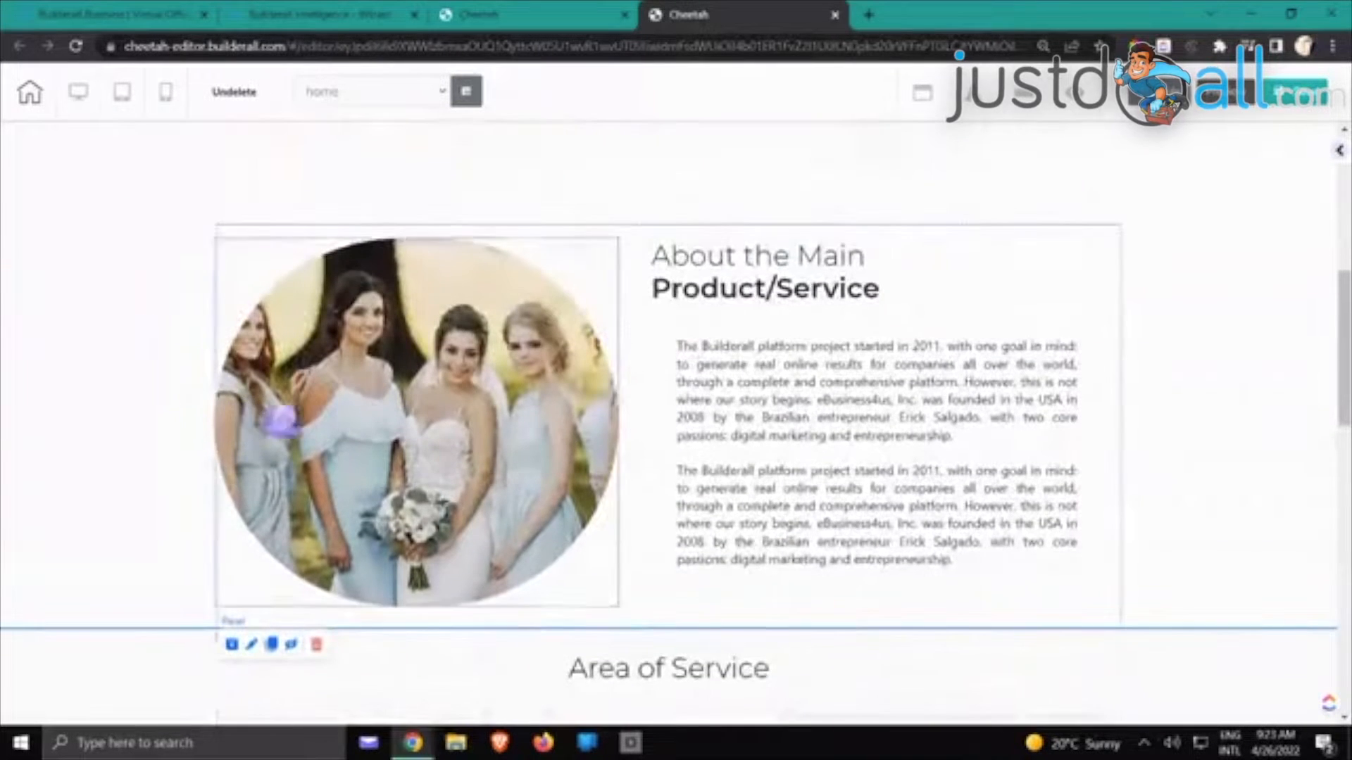
{"action": "scroll", "coordinate": [471, 380], "scroll_direction": "down", "scroll_amount": 3}
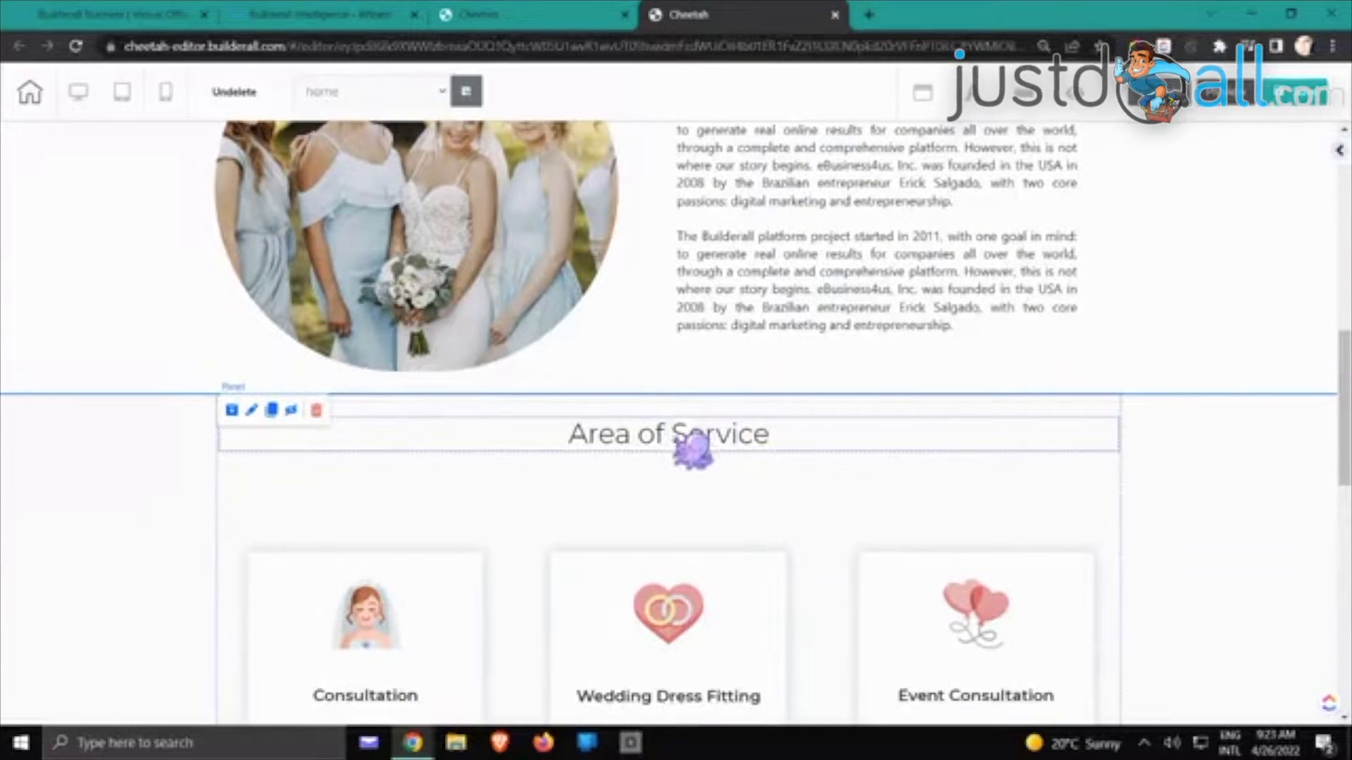
Set the Area of Service heading's font size to 50 and save the text
{"action": "left_click", "coordinate": [690, 444]}
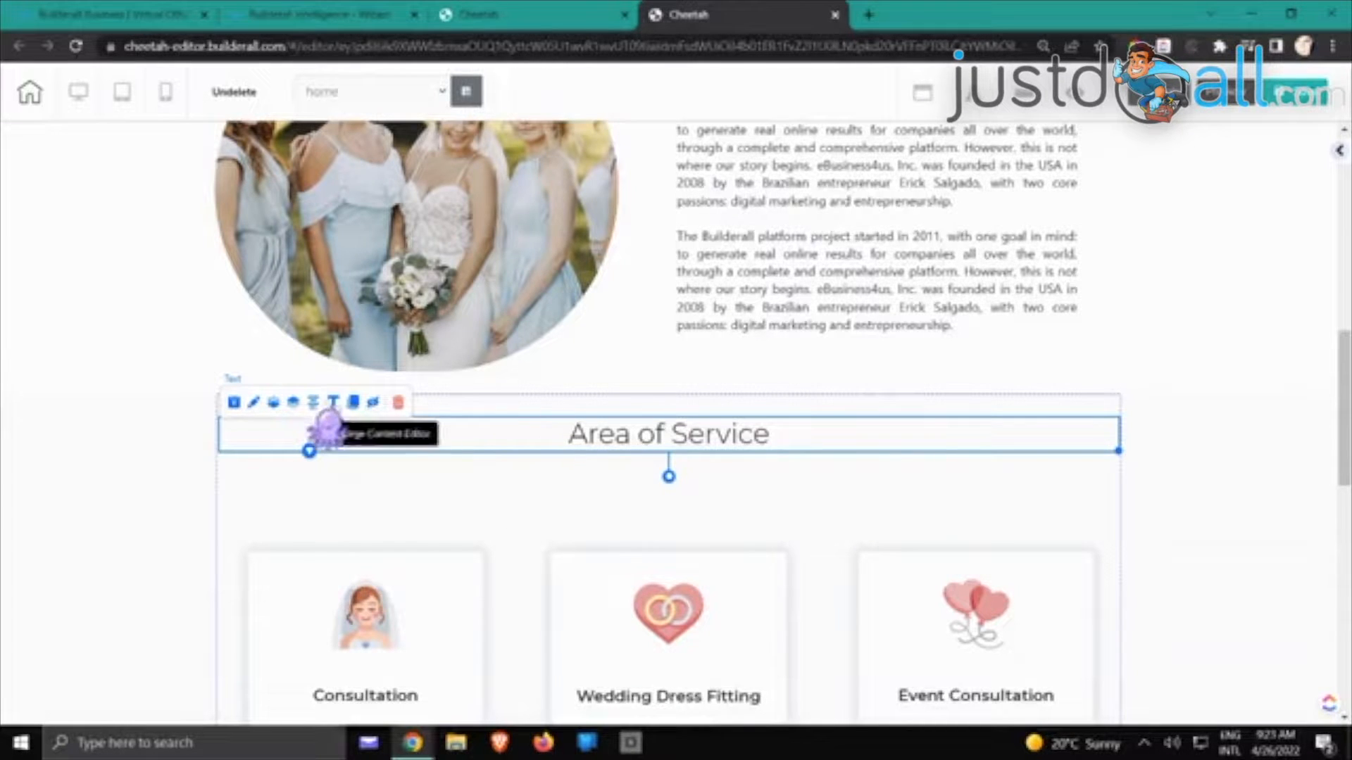
{"action": "left_click", "coordinate": [334, 402]}
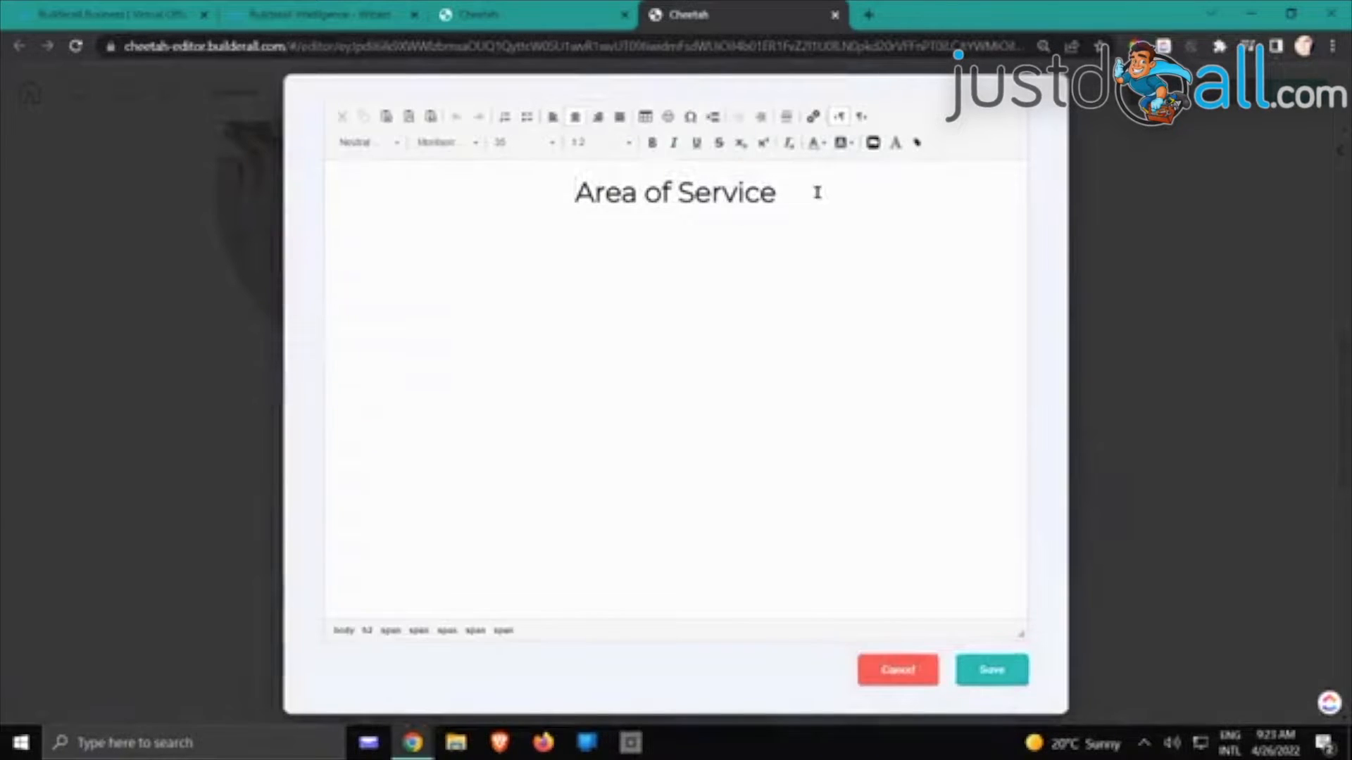
{"action": "left_click_drag", "start_coordinate": [815, 190], "coordinate": [510, 211]}
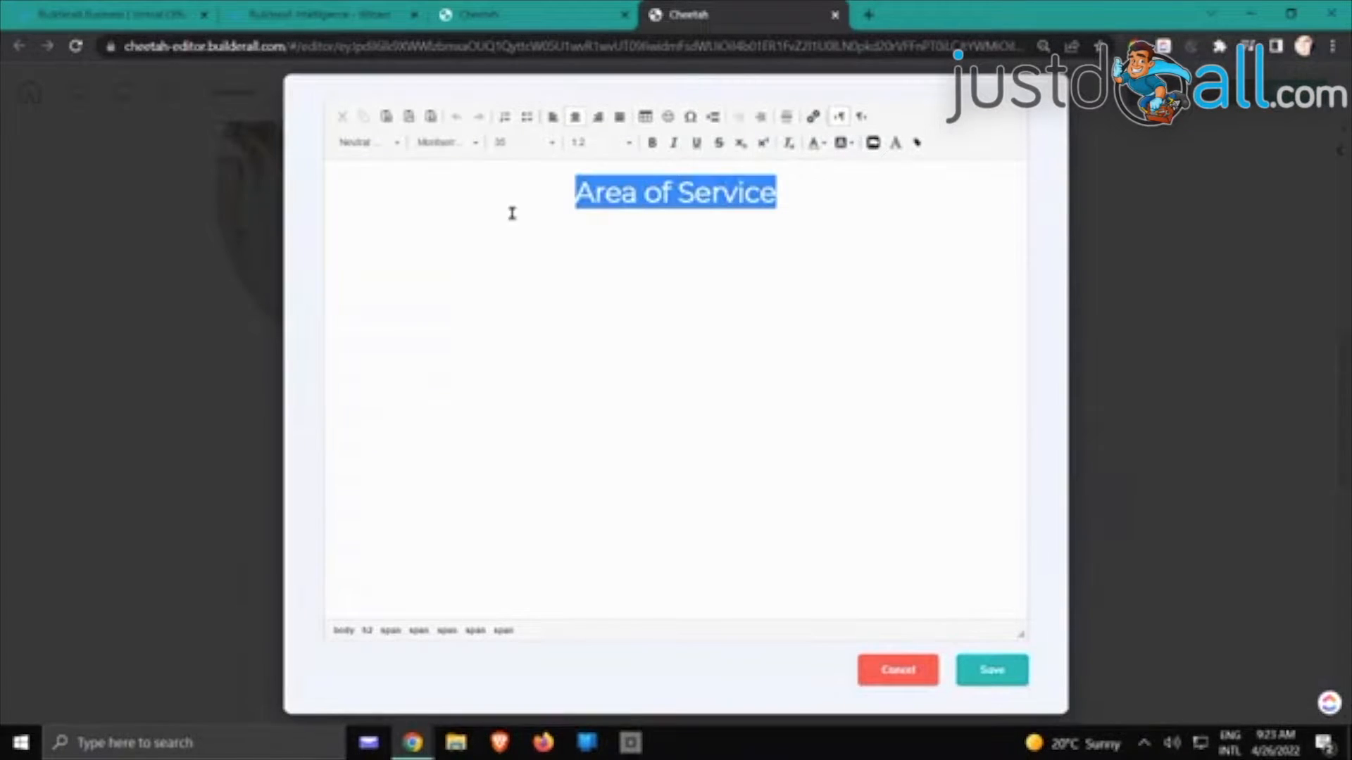
{"action": "left_click", "coordinate": [552, 145]}
{"action": "scroll", "coordinate": [546, 225], "scroll_direction": "down", "scroll_amount": 3}
{"action": "scroll", "coordinate": [545, 233], "scroll_direction": "down", "scroll_amount": 4}
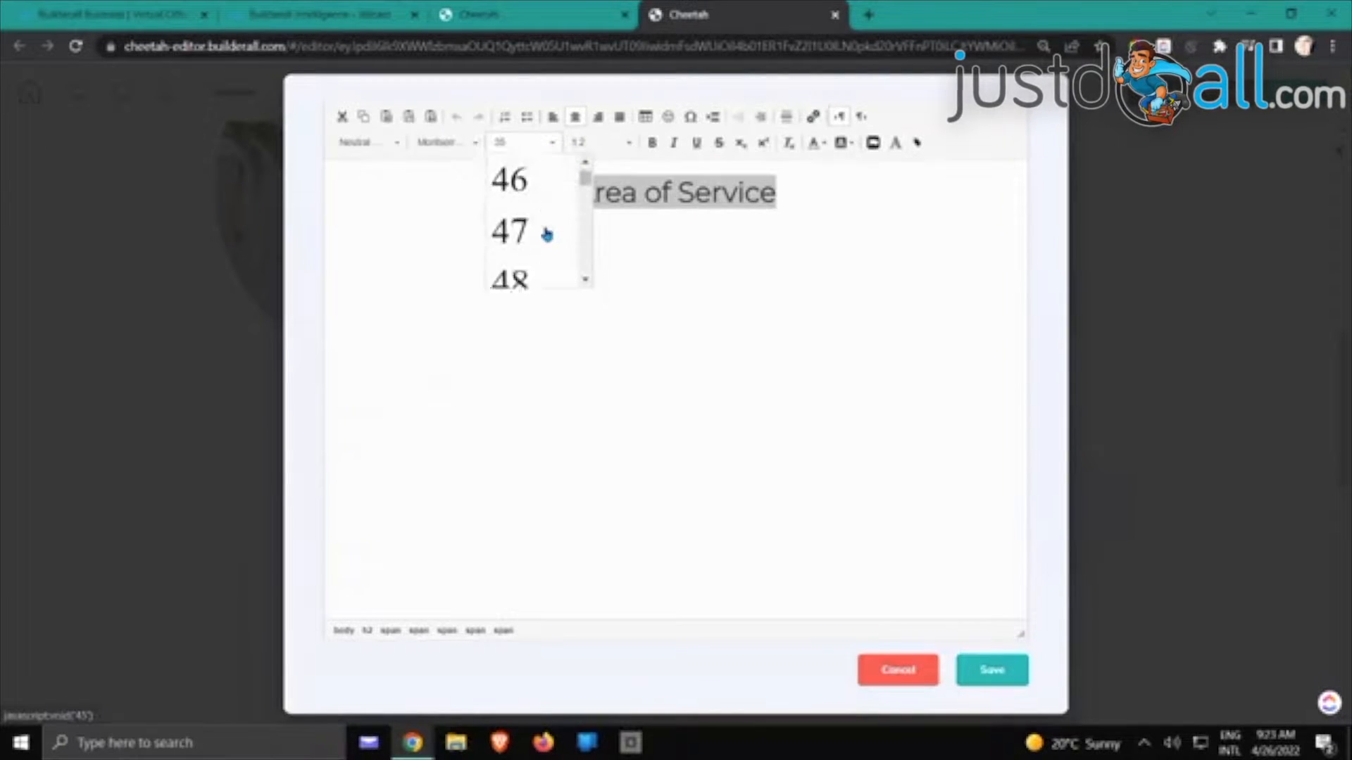
{"action": "left_click", "coordinate": [537, 239]}
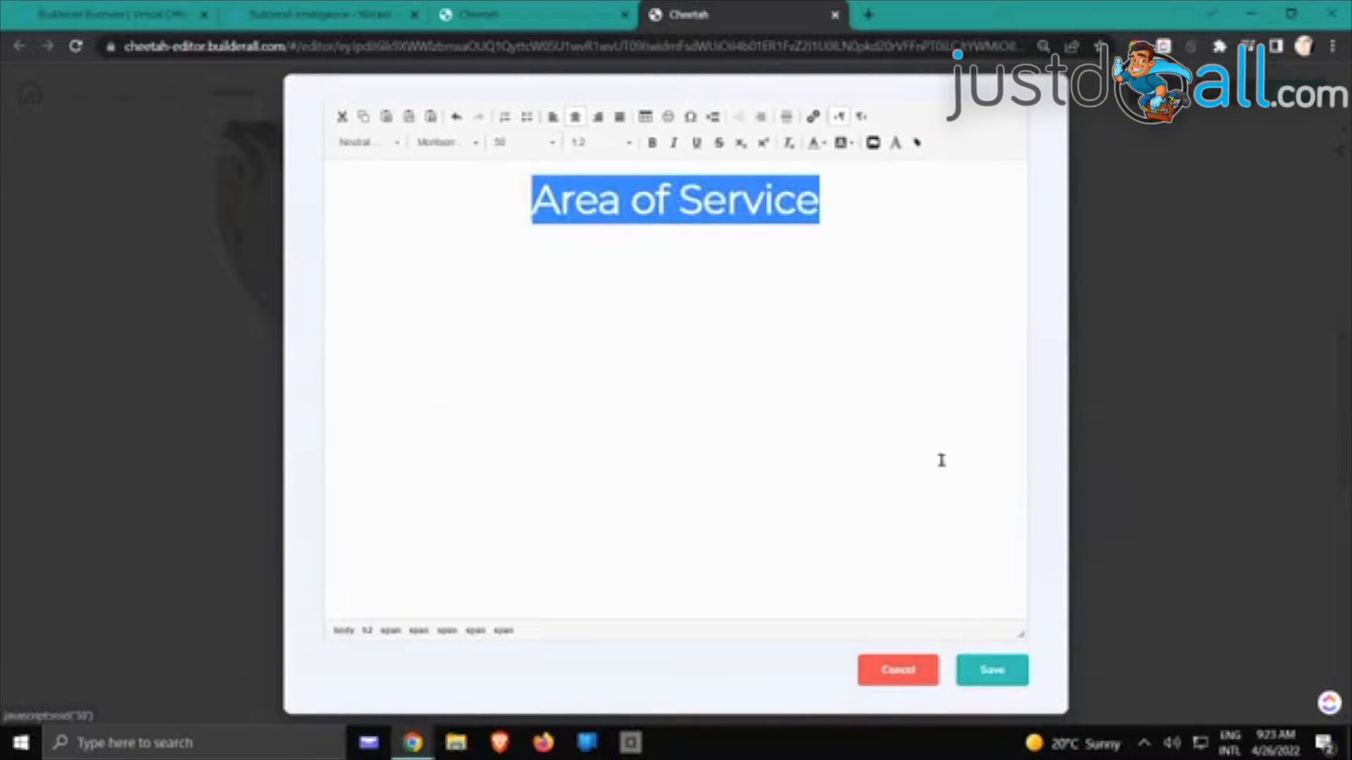
{"action": "left_click", "coordinate": [992, 670]}
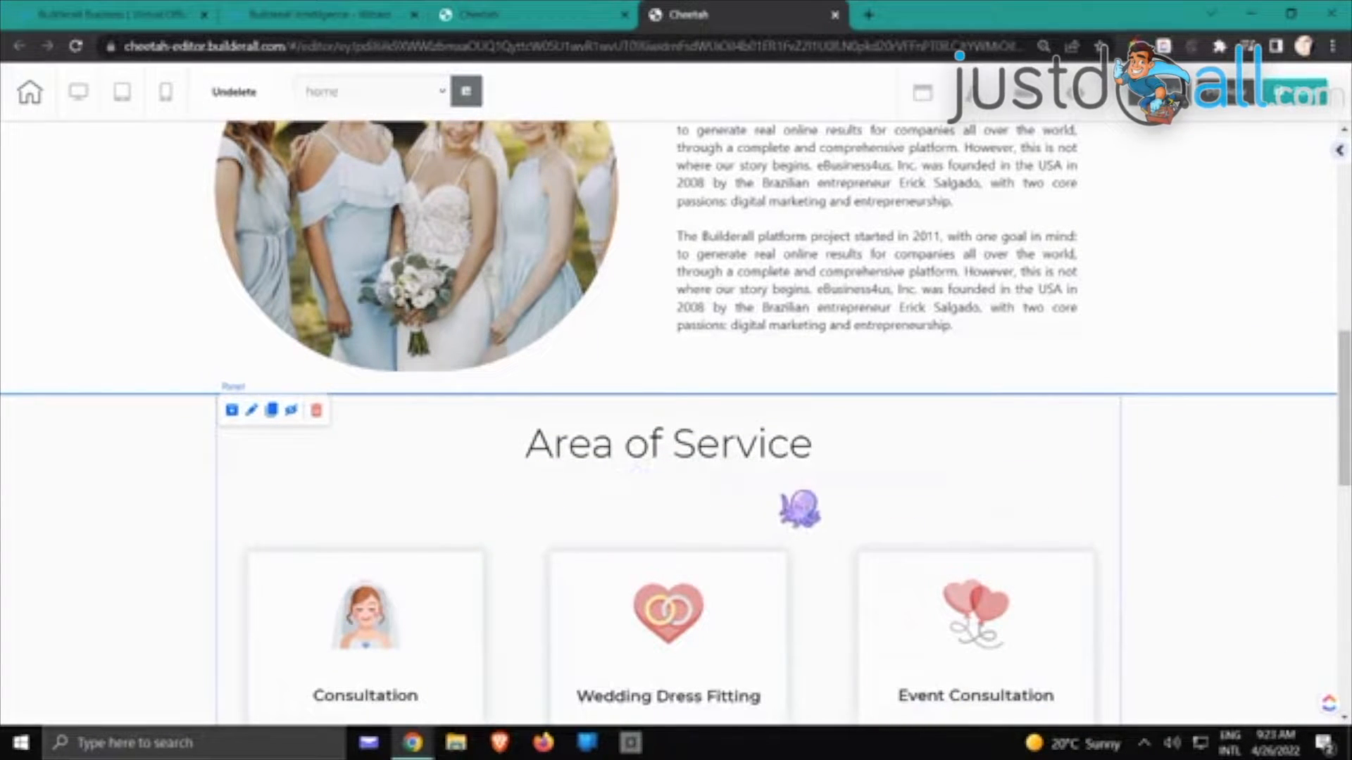
{"action": "scroll", "coordinate": [796, 450], "scroll_direction": "up", "scroll_amount": 5}
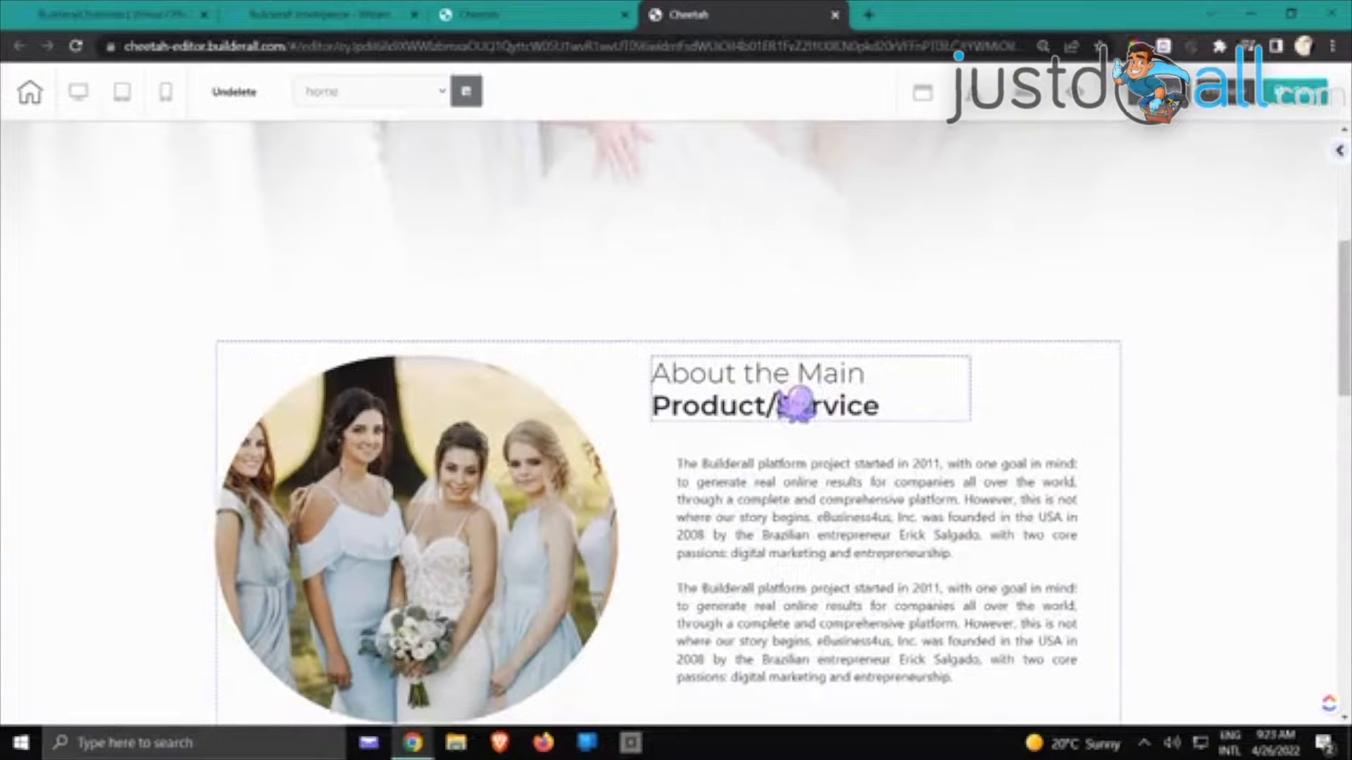
Delete the panel that holds the contact details, social media links and Times Square map
{"action": "scroll", "coordinate": [799, 407], "scroll_direction": "down", "scroll_amount": 3}
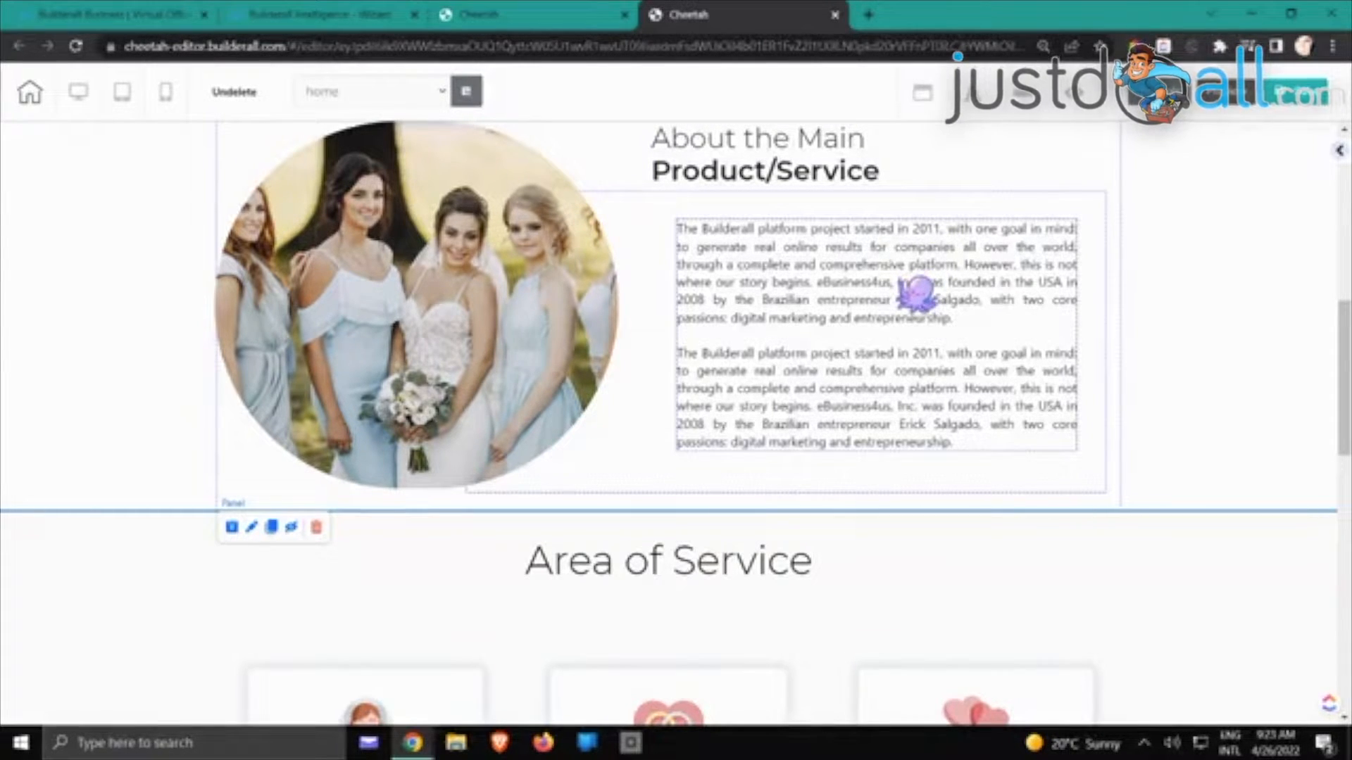
{"action": "scroll", "coordinate": [915, 295], "scroll_direction": "down", "scroll_amount": 3}
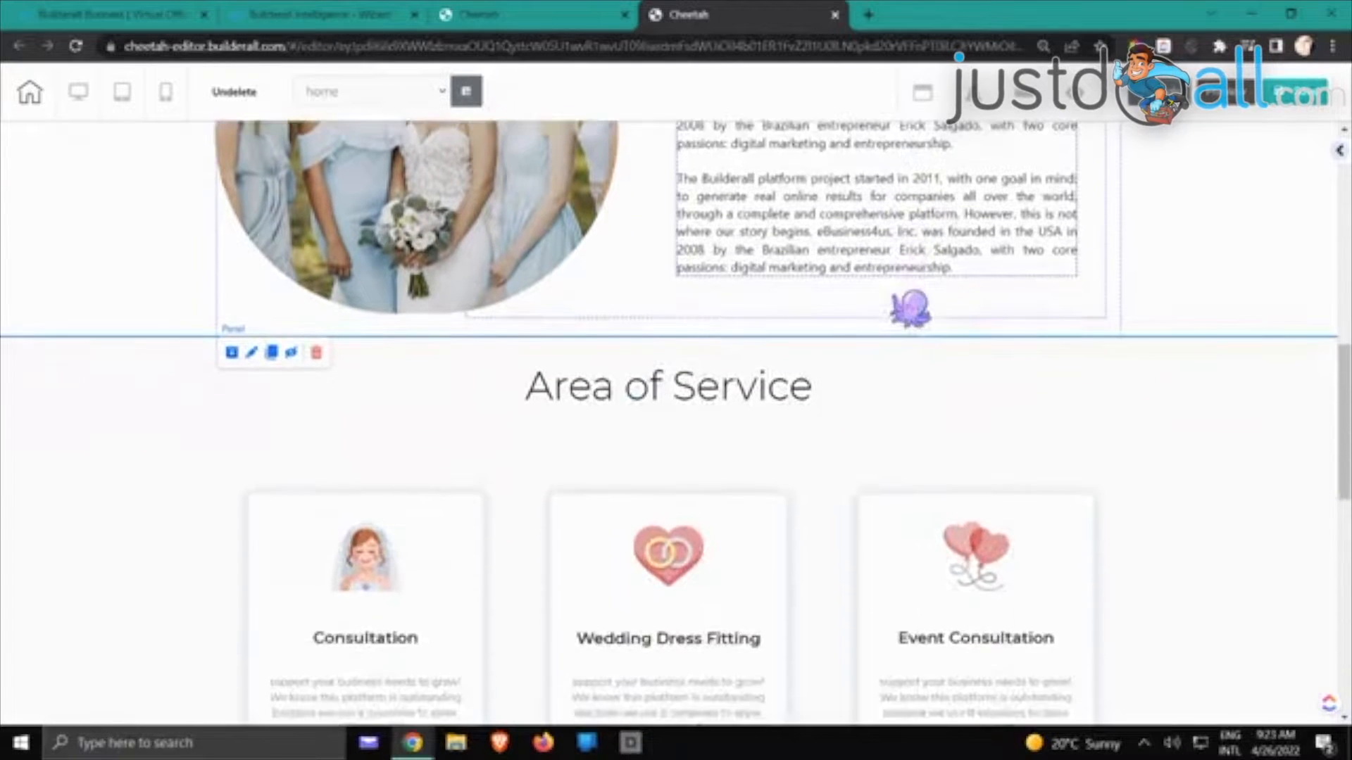
{"action": "scroll", "coordinate": [909, 307], "scroll_direction": "down", "scroll_amount": 4}
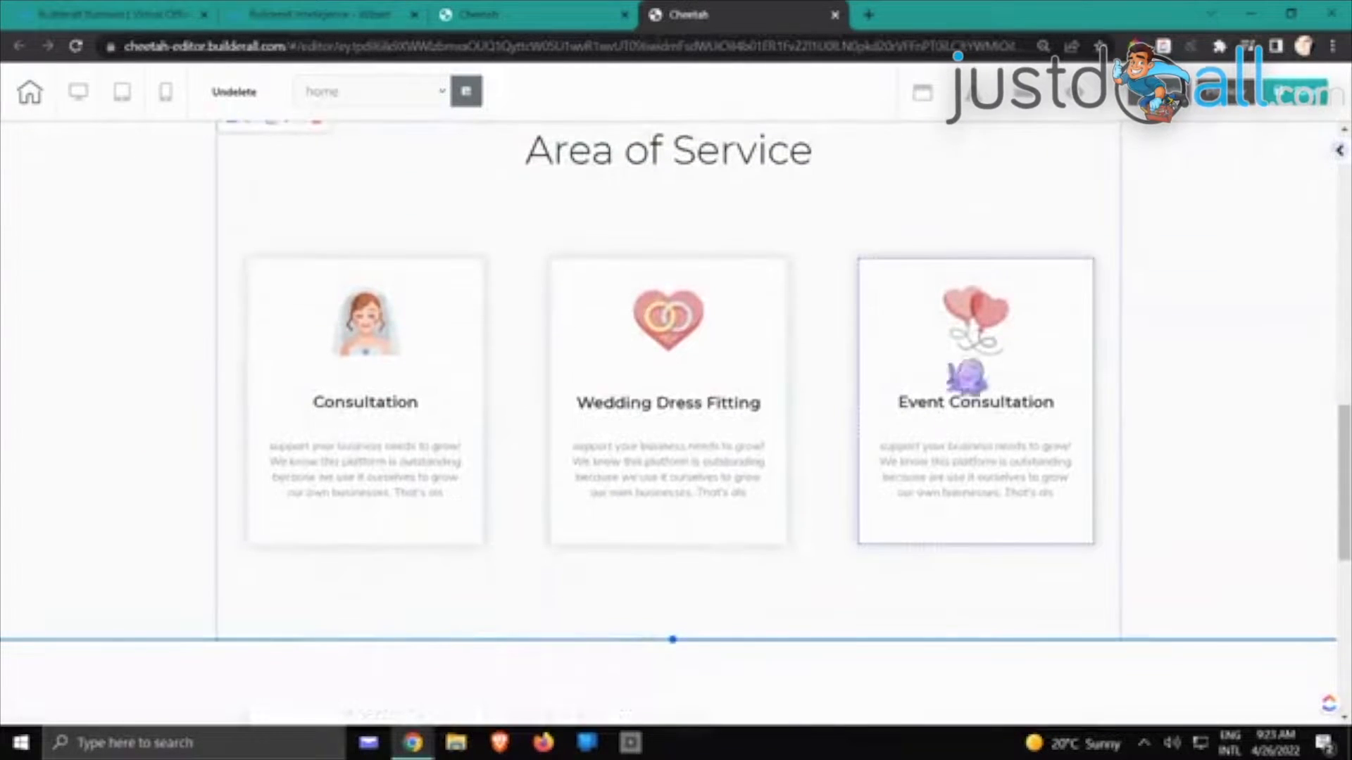
{"action": "scroll", "coordinate": [1187, 462], "scroll_direction": "down", "scroll_amount": 1}
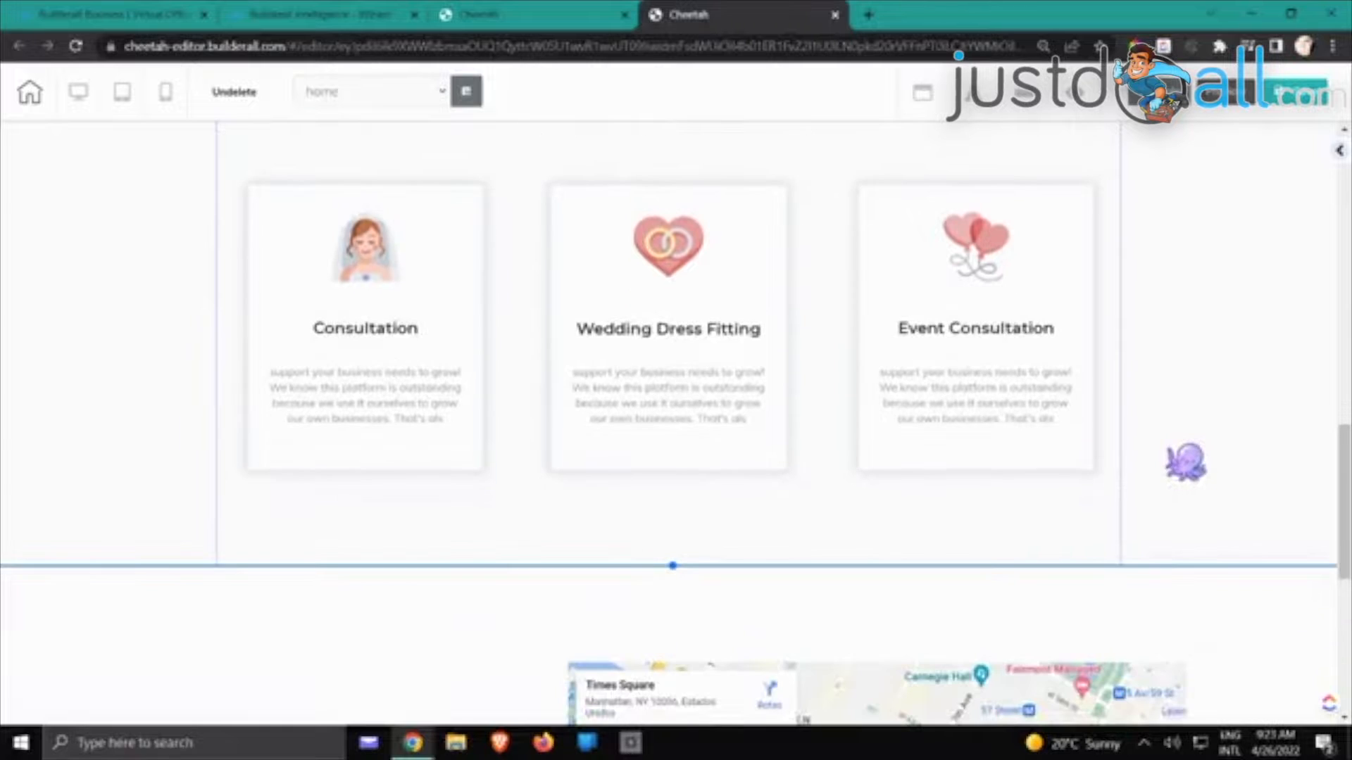
{"action": "scroll", "coordinate": [1186, 461], "scroll_direction": "down", "scroll_amount": 6}
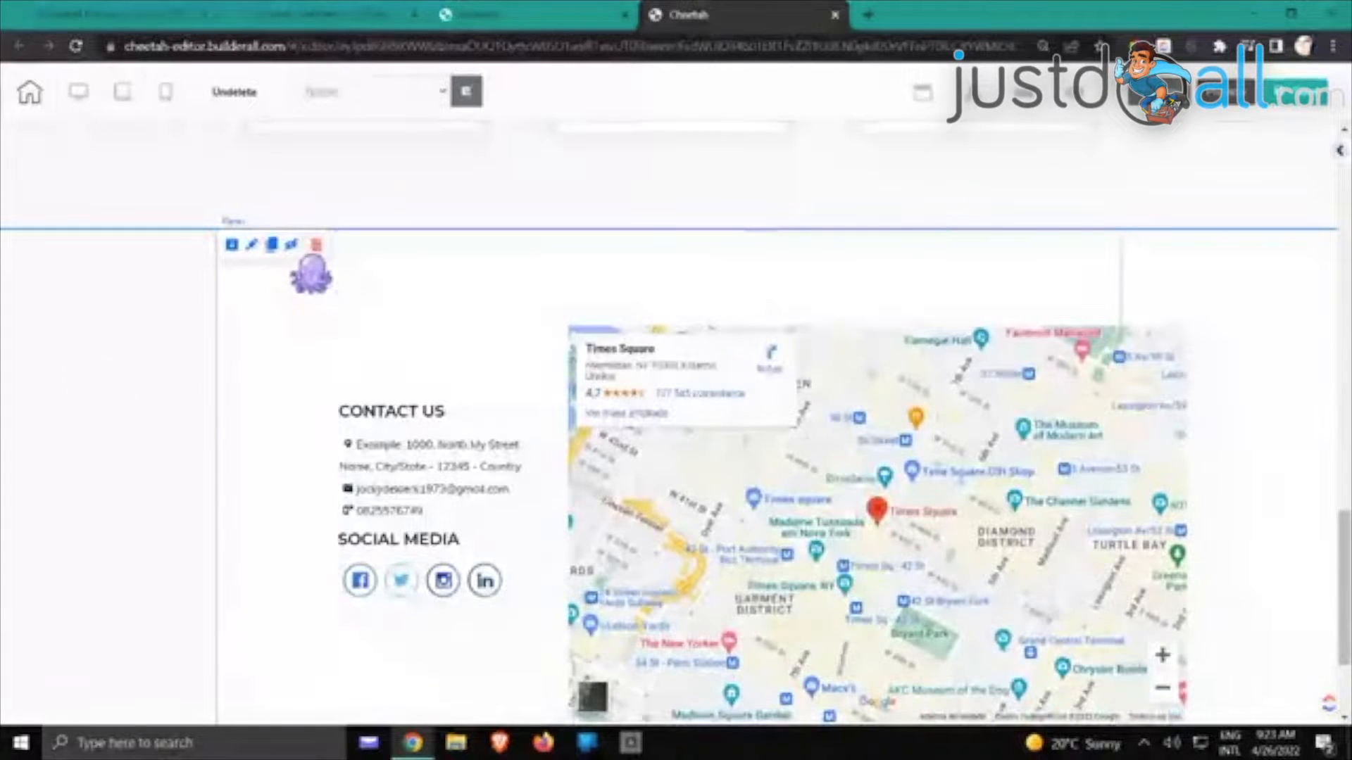
{"action": "left_click", "coordinate": [317, 248]}
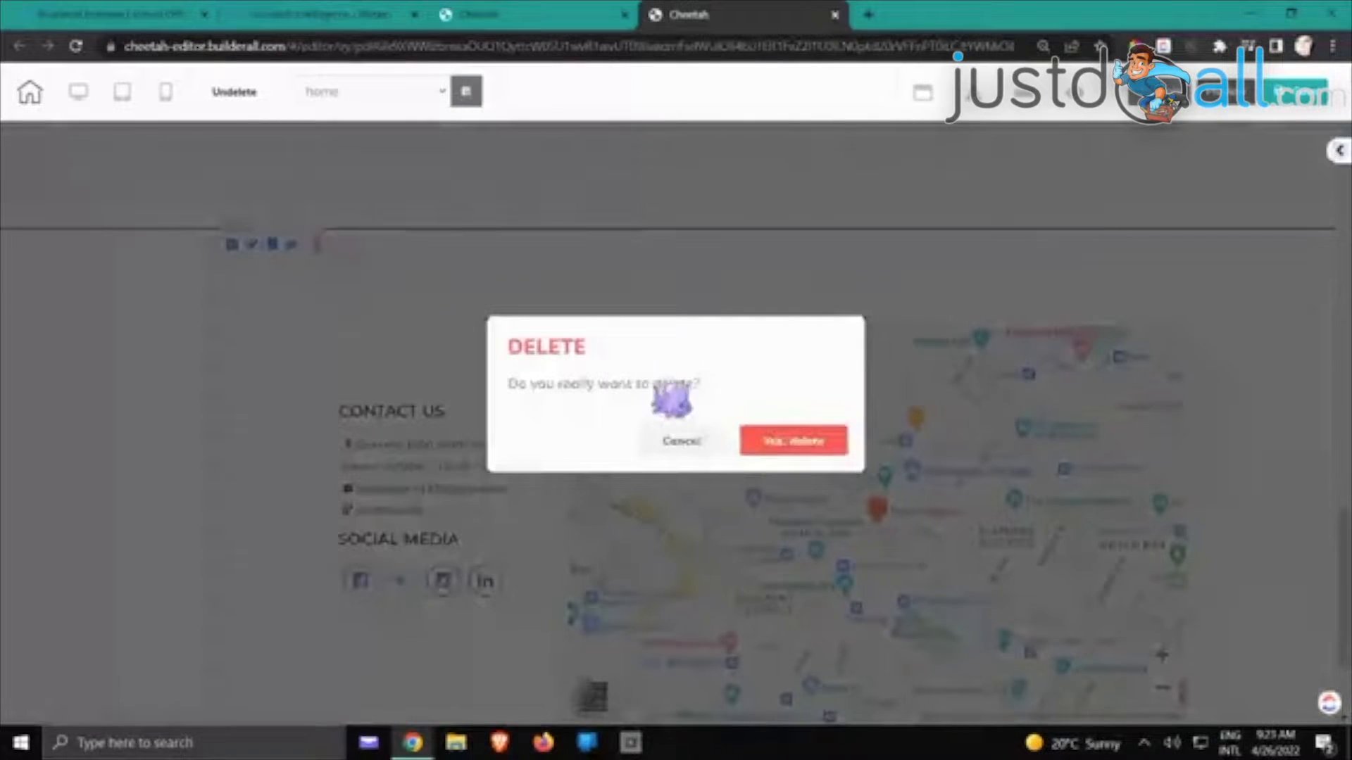
{"action": "left_click", "coordinate": [798, 443]}
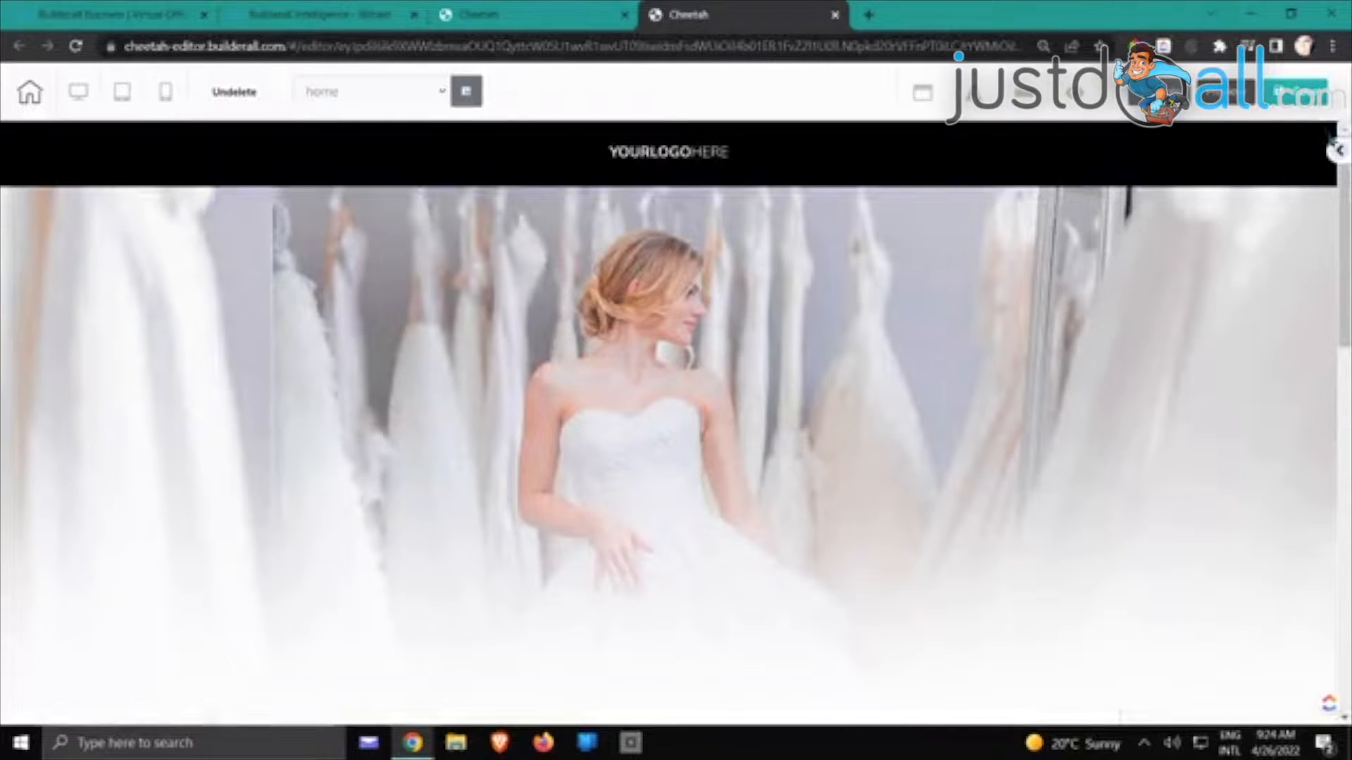
Open the Contacts category of ready-made panels for adding to the page
{"action": "left_click", "coordinate": [1338, 152]}
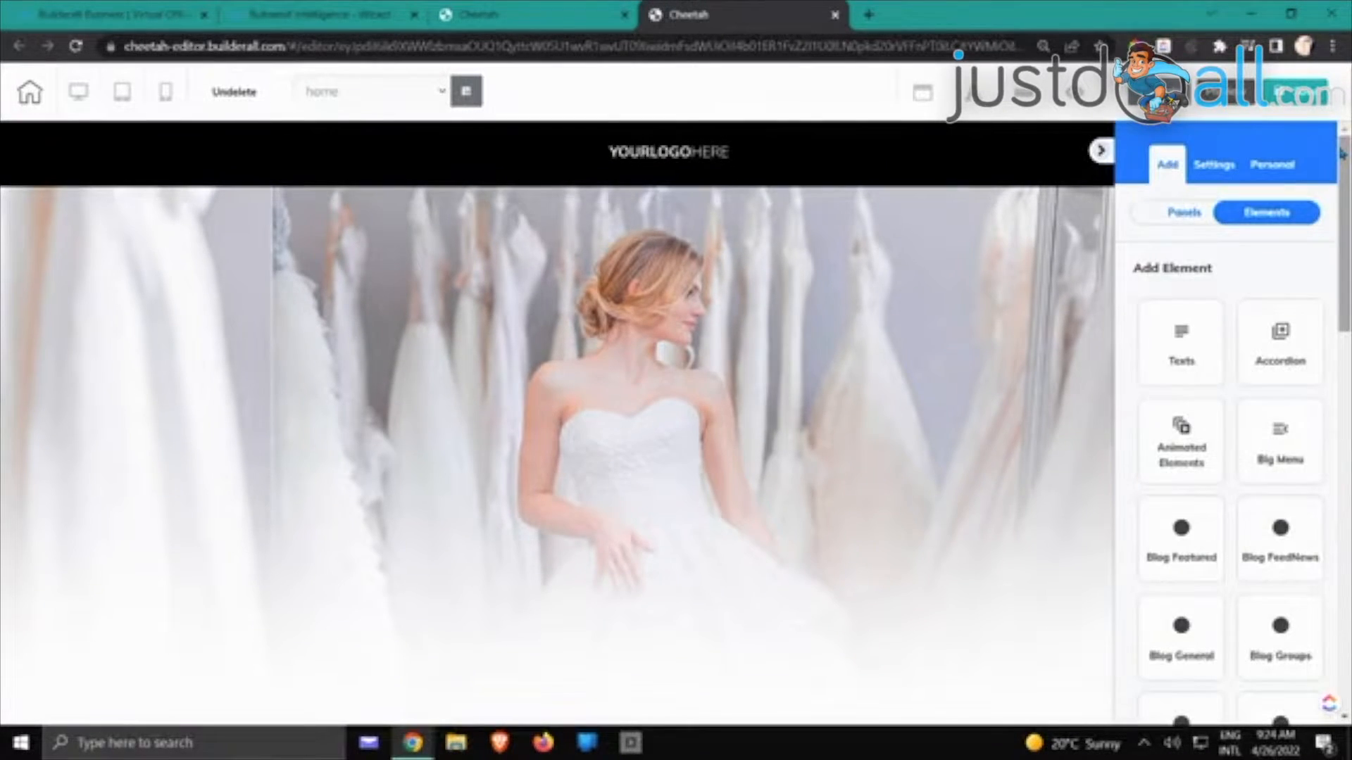
{"action": "left_click", "coordinate": [1190, 213]}
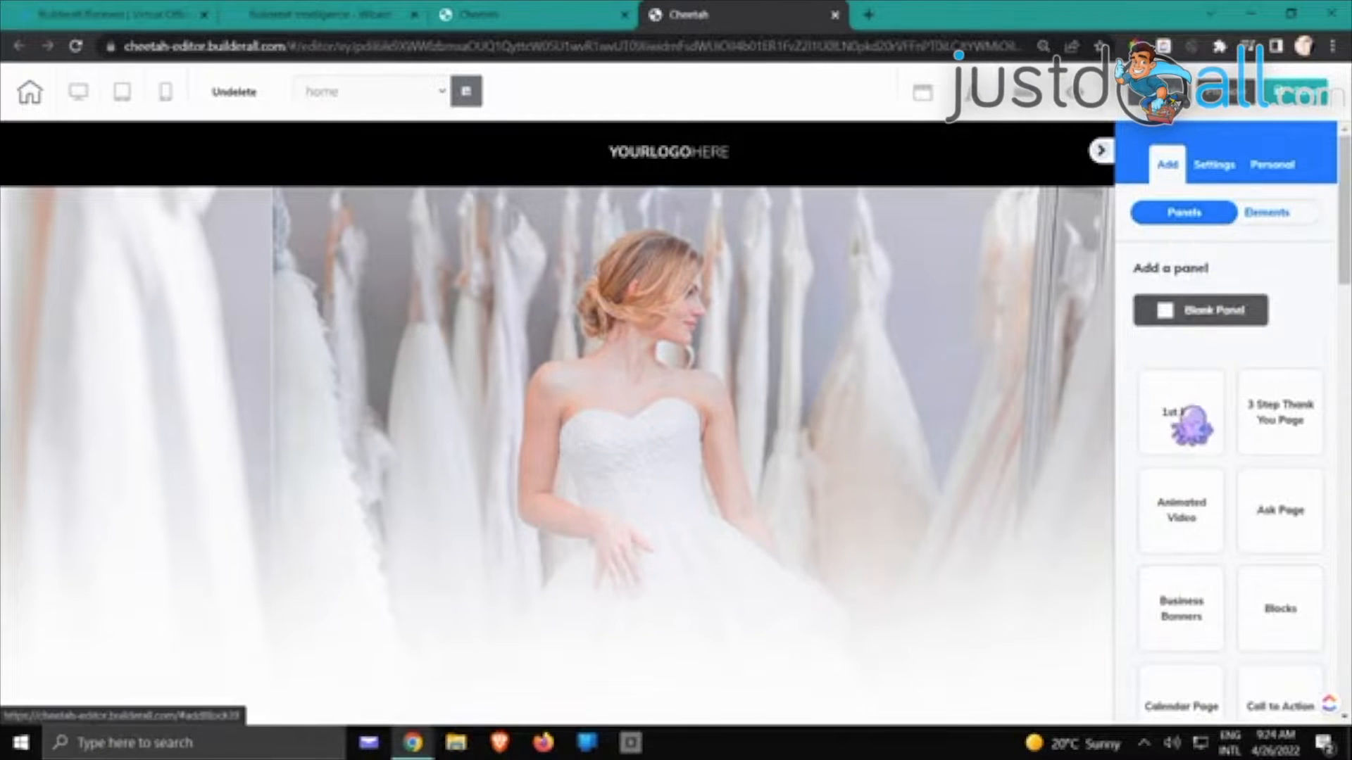
{"action": "scroll", "coordinate": [1190, 422], "scroll_direction": "down", "scroll_amount": 7}
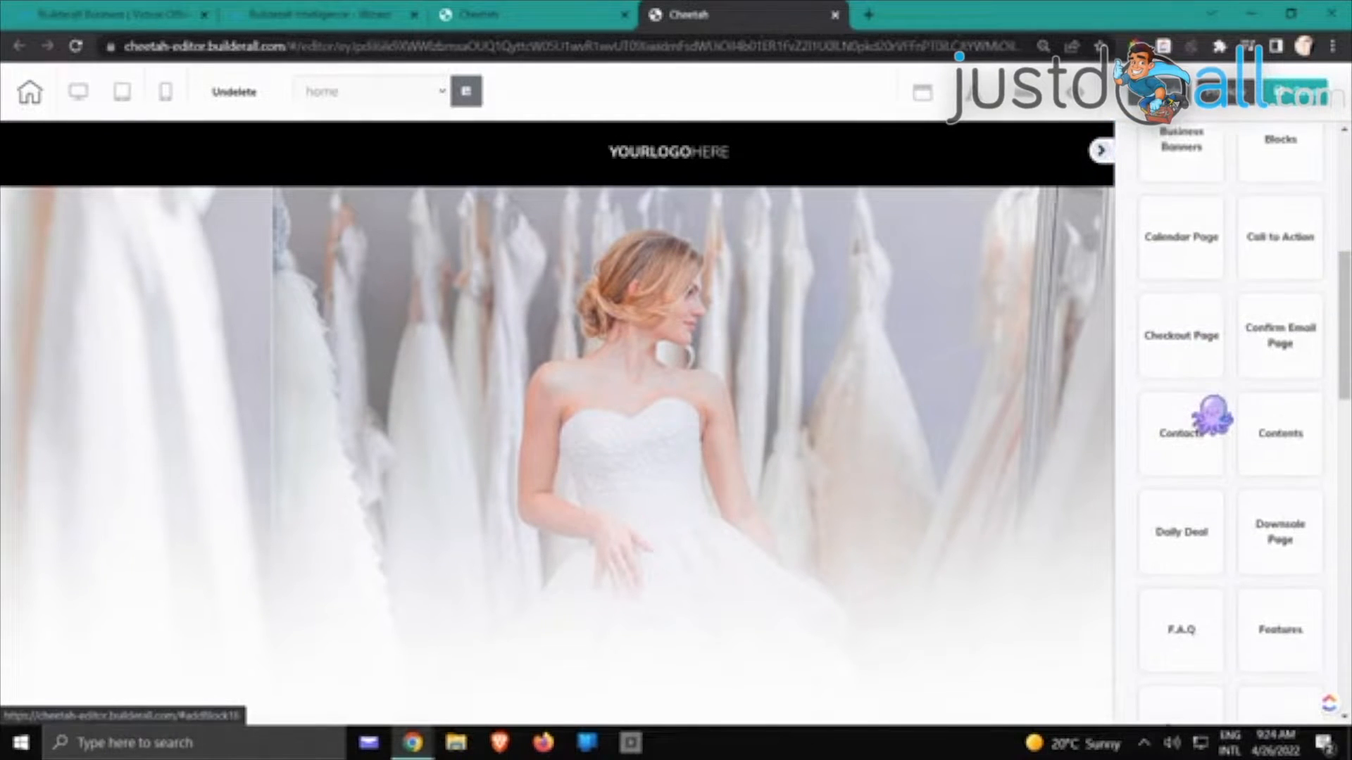
{"action": "scroll", "coordinate": [1209, 409], "scroll_direction": "down", "scroll_amount": 1}
{"action": "left_click", "coordinate": [1208, 399]}
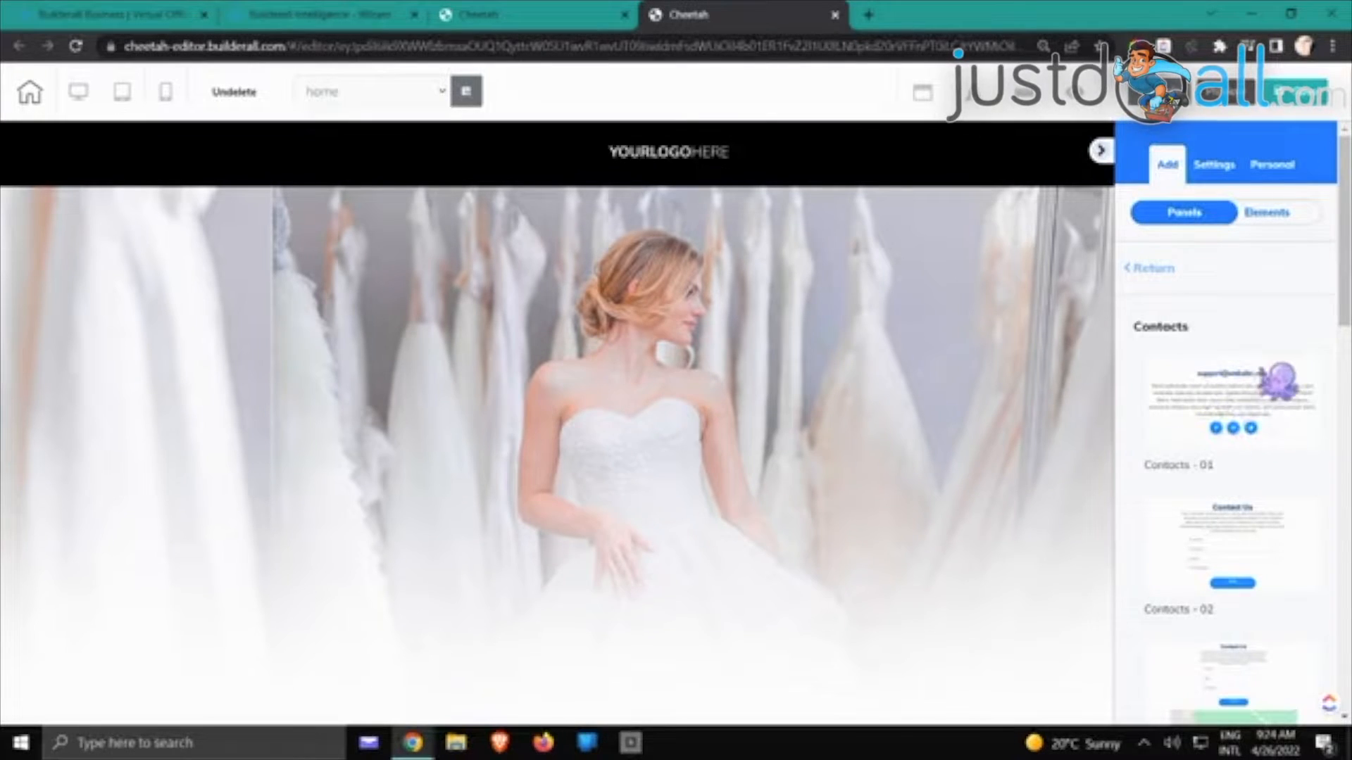
Compare the layouts of the contact panel templates, from Contacts - 01 through Express Contact
{"action": "scroll", "coordinate": [1275, 388], "scroll_direction": "down", "scroll_amount": 5}
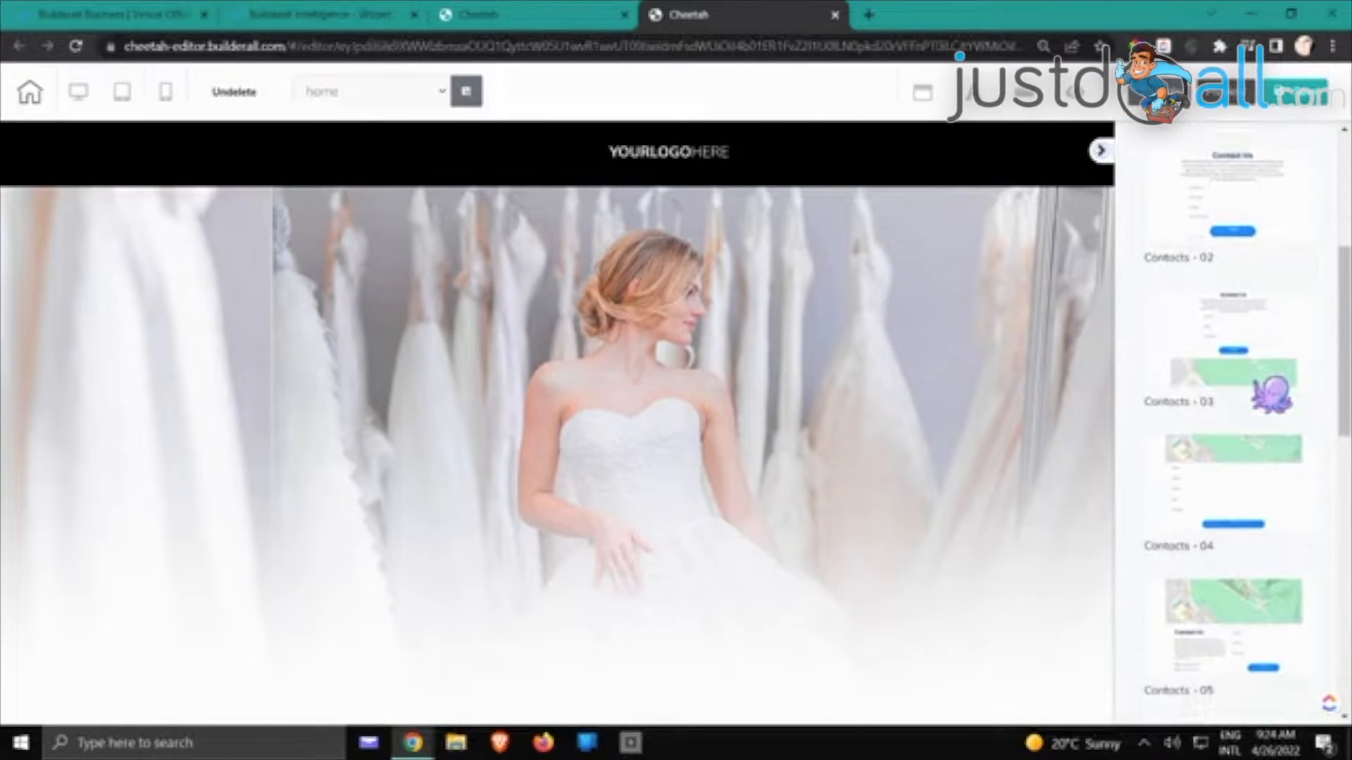
{"action": "scroll", "coordinate": [1260, 395], "scroll_direction": "down", "scroll_amount": 8}
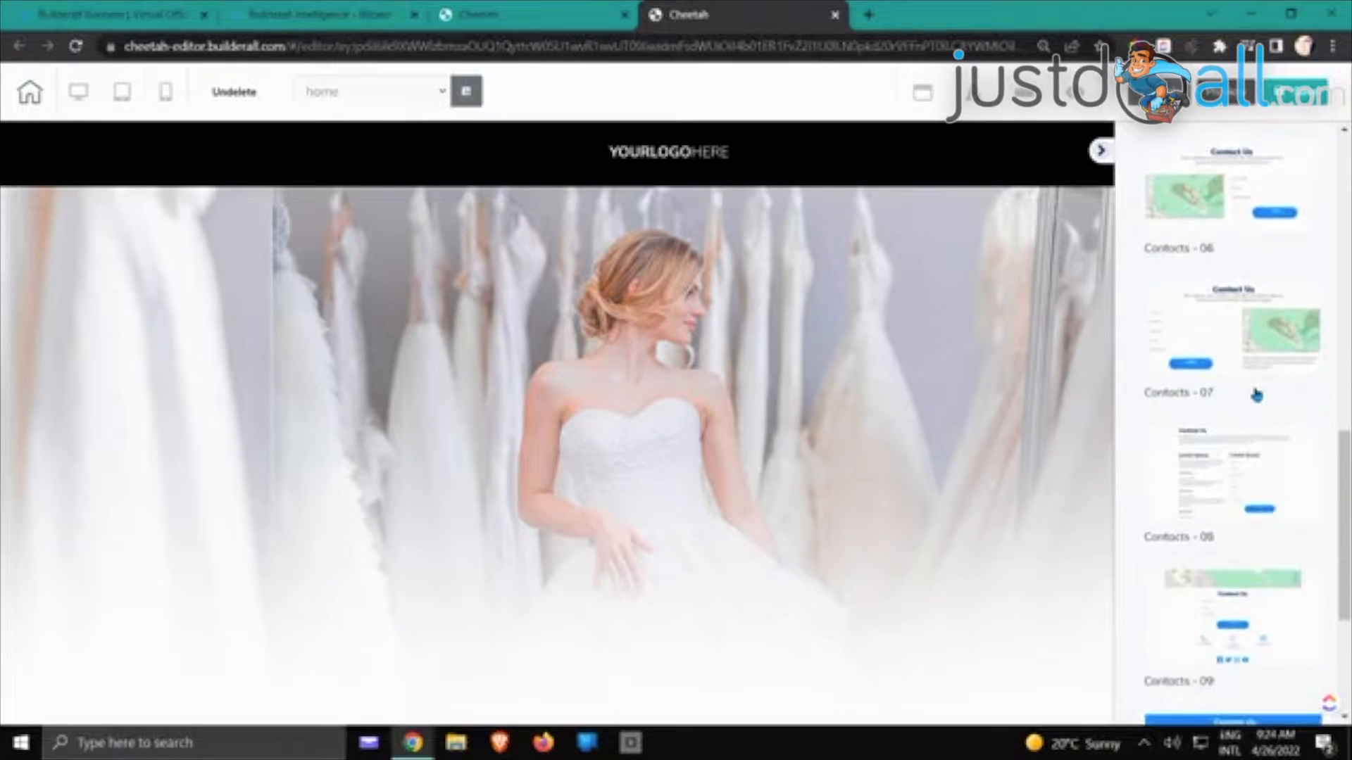
{"action": "scroll", "coordinate": [1257, 395], "scroll_direction": "down", "scroll_amount": 4}
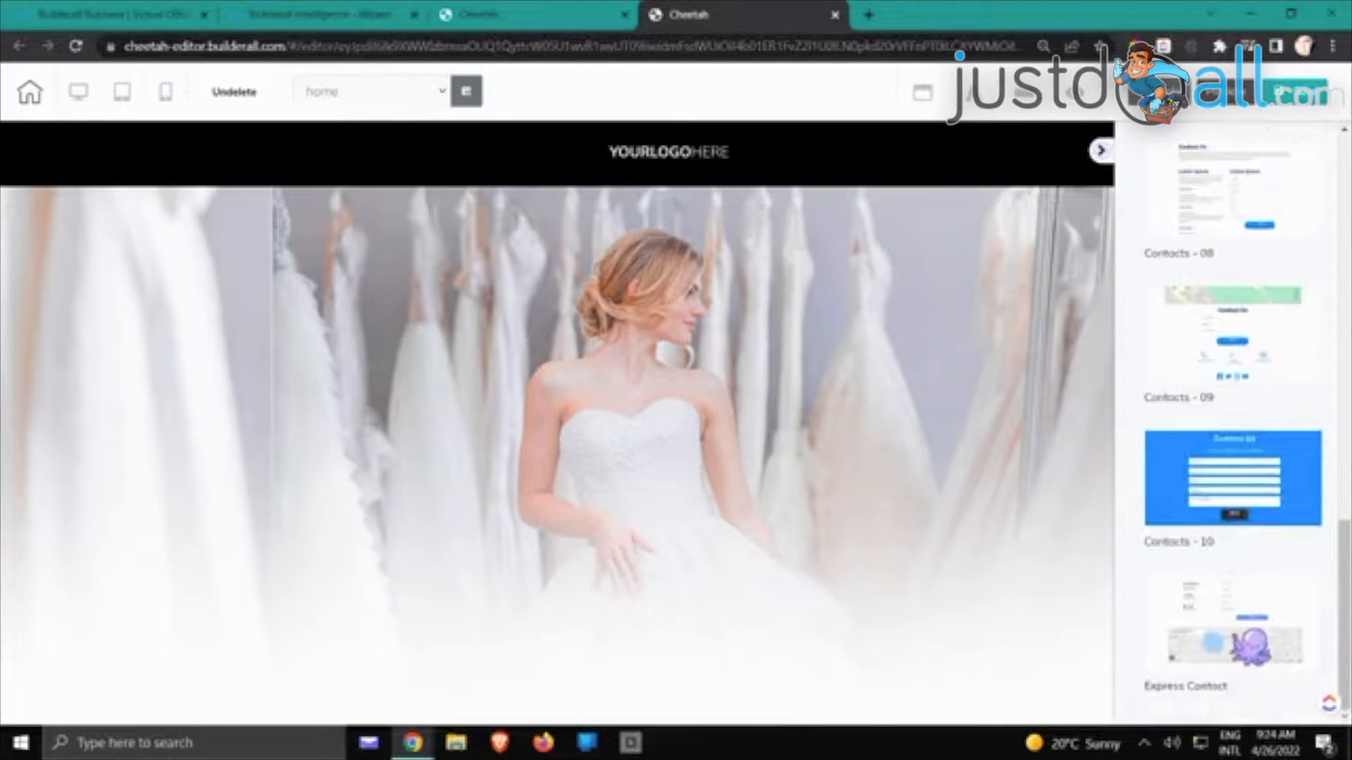
{"action": "scroll", "coordinate": [1257, 641], "scroll_direction": "up", "scroll_amount": 2}
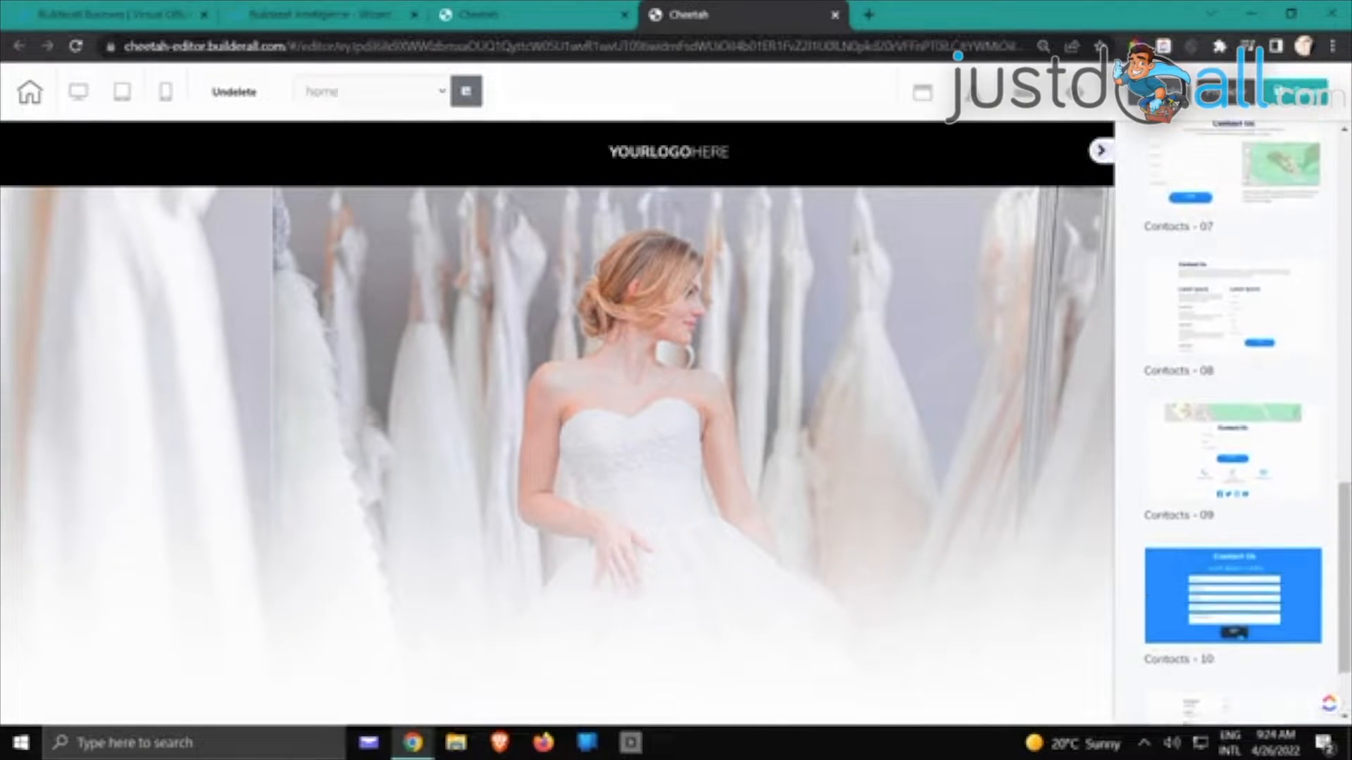
{"action": "scroll", "coordinate": [1253, 641], "scroll_direction": "up", "scroll_amount": 6}
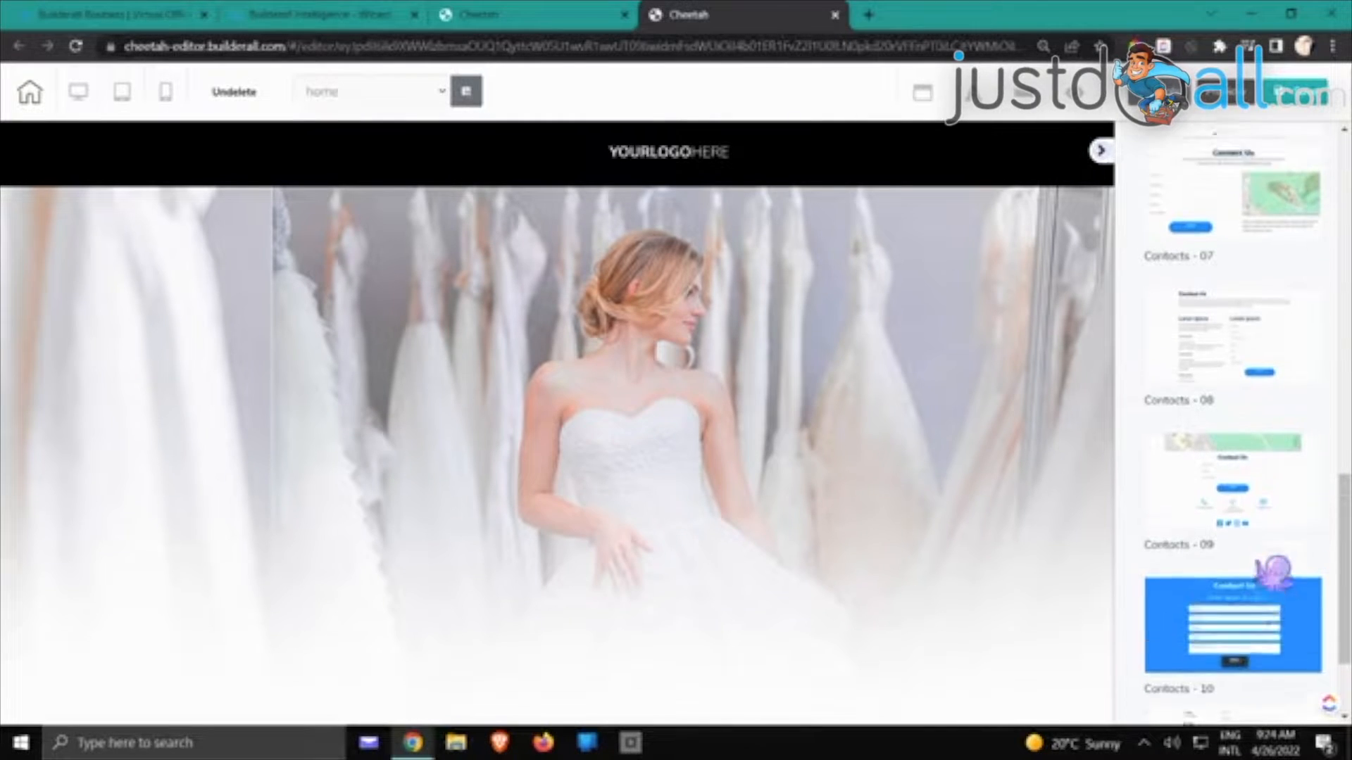
{"action": "scroll", "coordinate": [1259, 567], "scroll_direction": "up", "scroll_amount": 6}
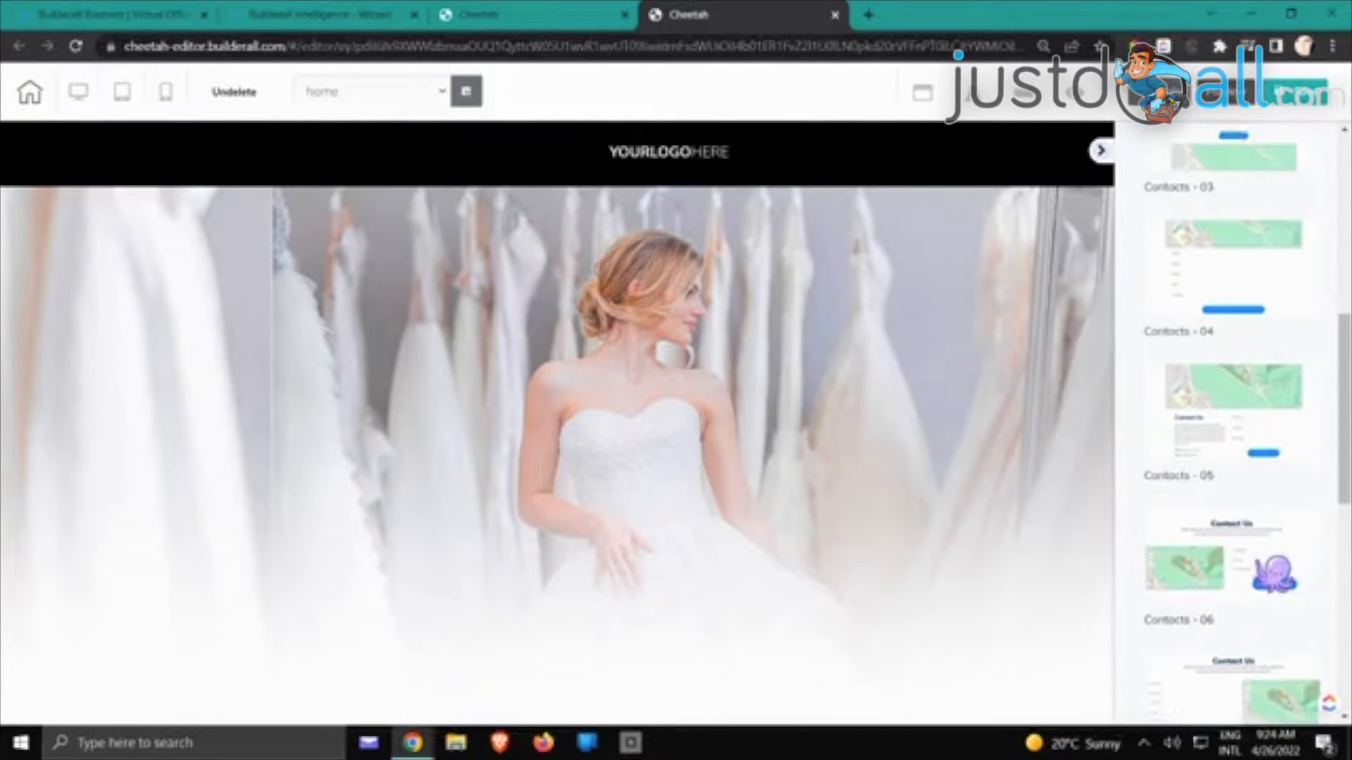
{"action": "scroll", "coordinate": [1258, 567], "scroll_direction": "up", "scroll_amount": 2}
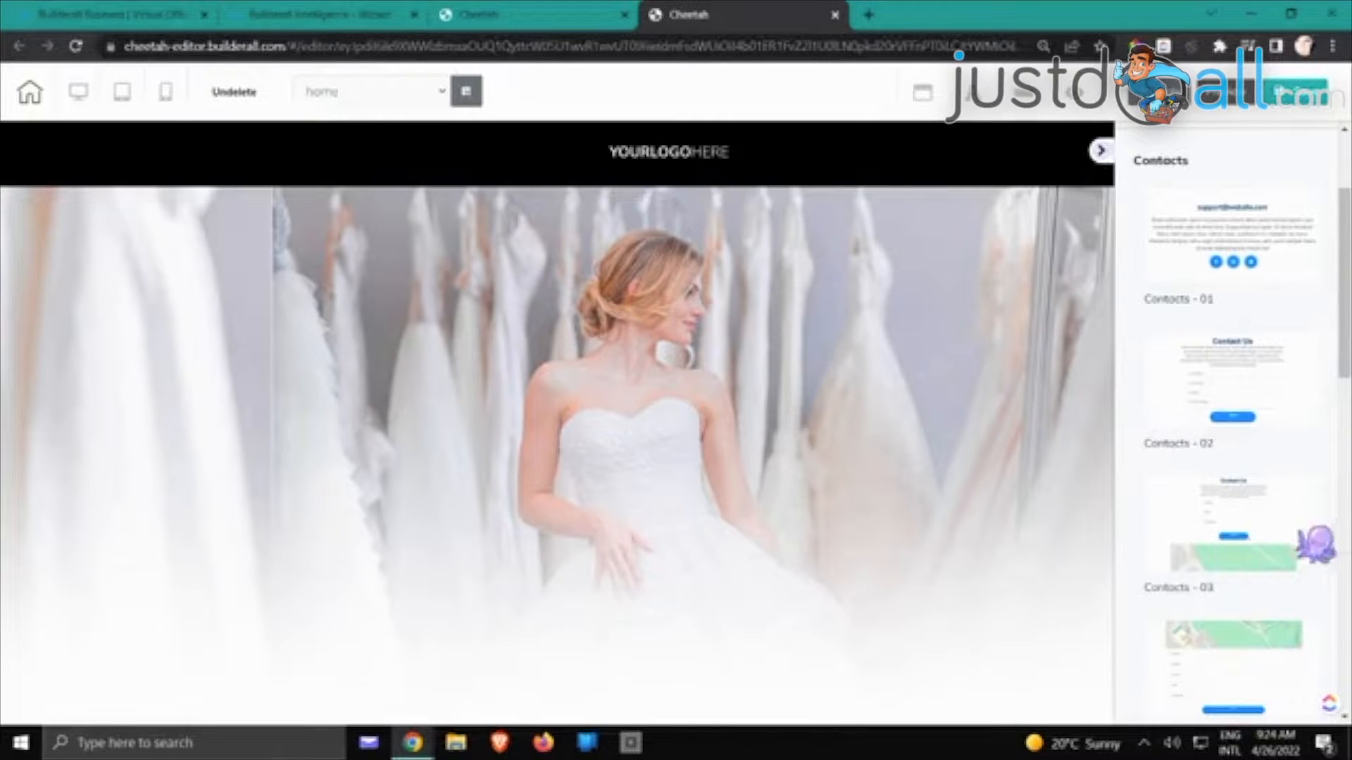
{"action": "scroll", "coordinate": [1288, 507], "scroll_direction": "down", "scroll_amount": 3}
{"action": "scroll", "coordinate": [1243, 447], "scroll_direction": "down", "scroll_amount": 7}
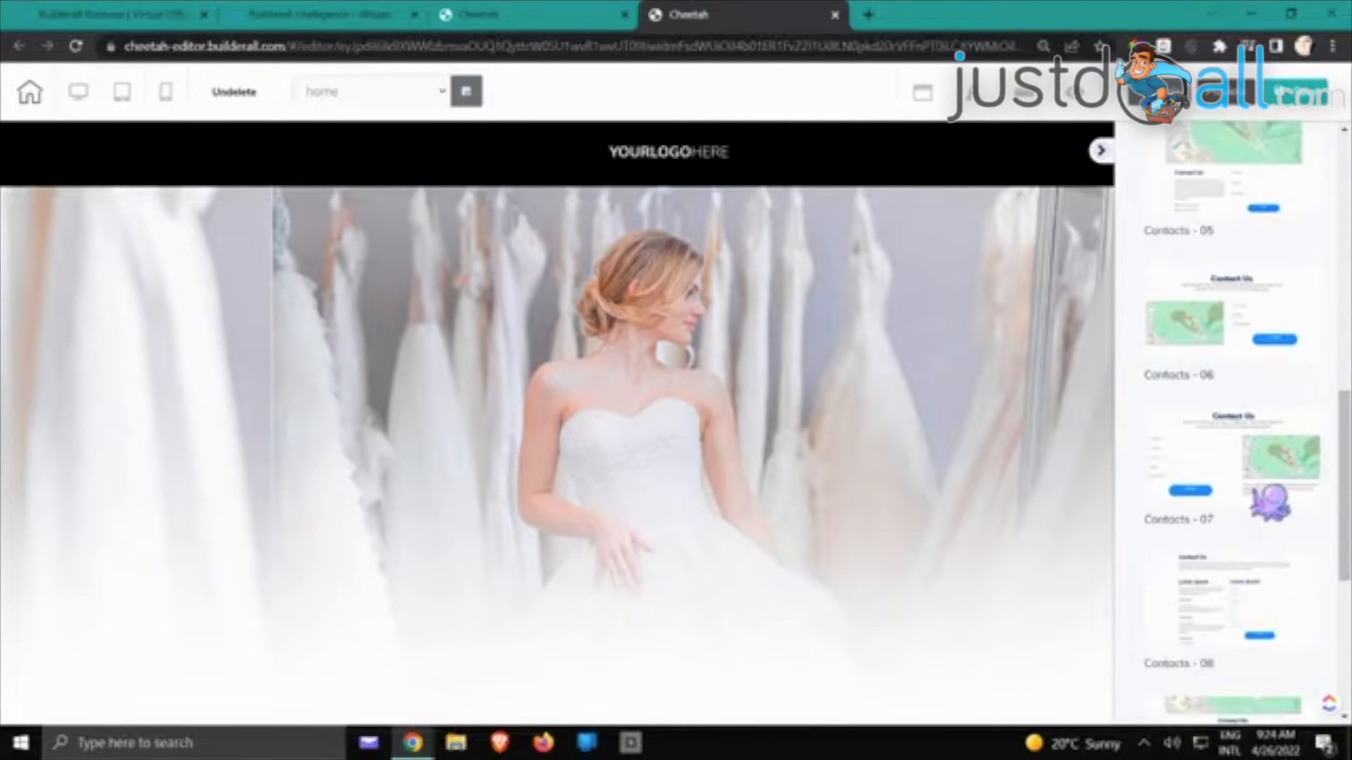
{"action": "scroll", "coordinate": [1271, 501], "scroll_direction": "down", "scroll_amount": 2}
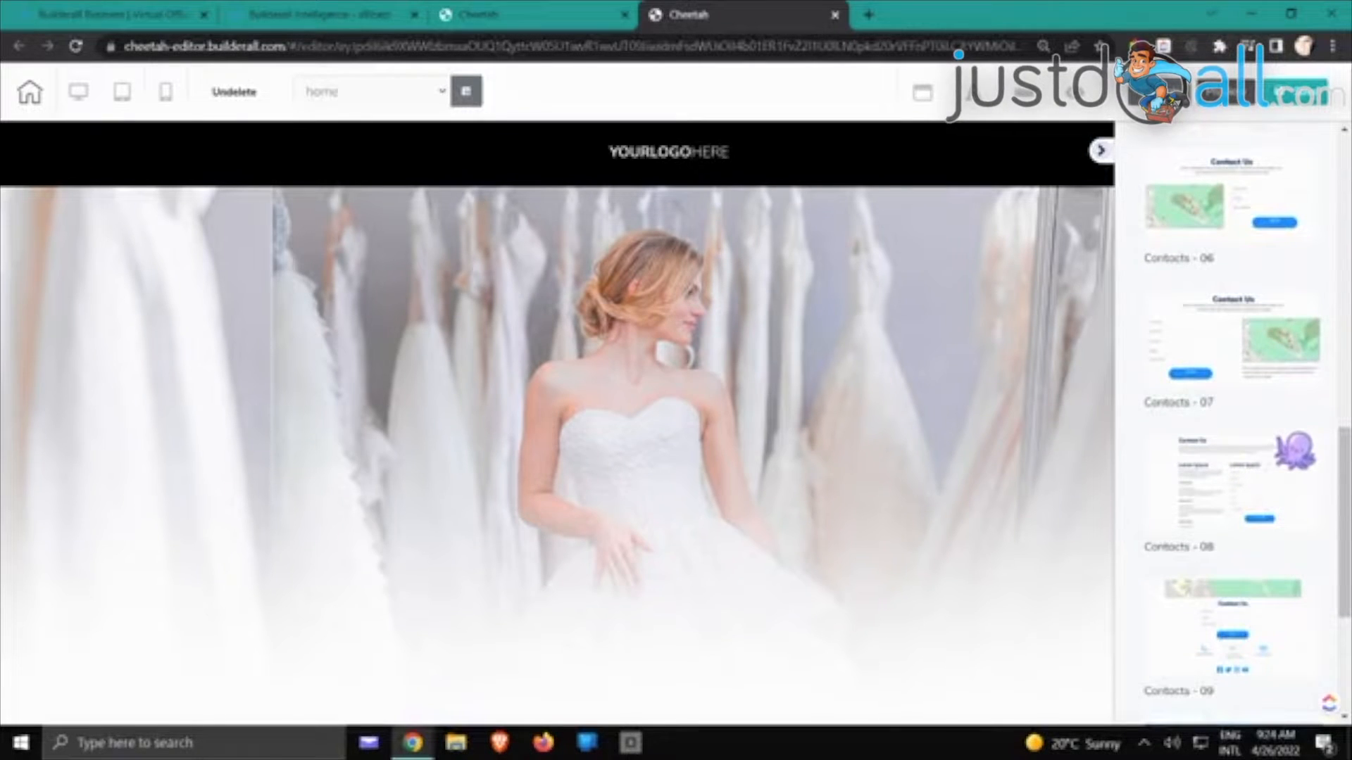
{"action": "scroll", "coordinate": [1296, 450], "scroll_direction": "down", "scroll_amount": 2}
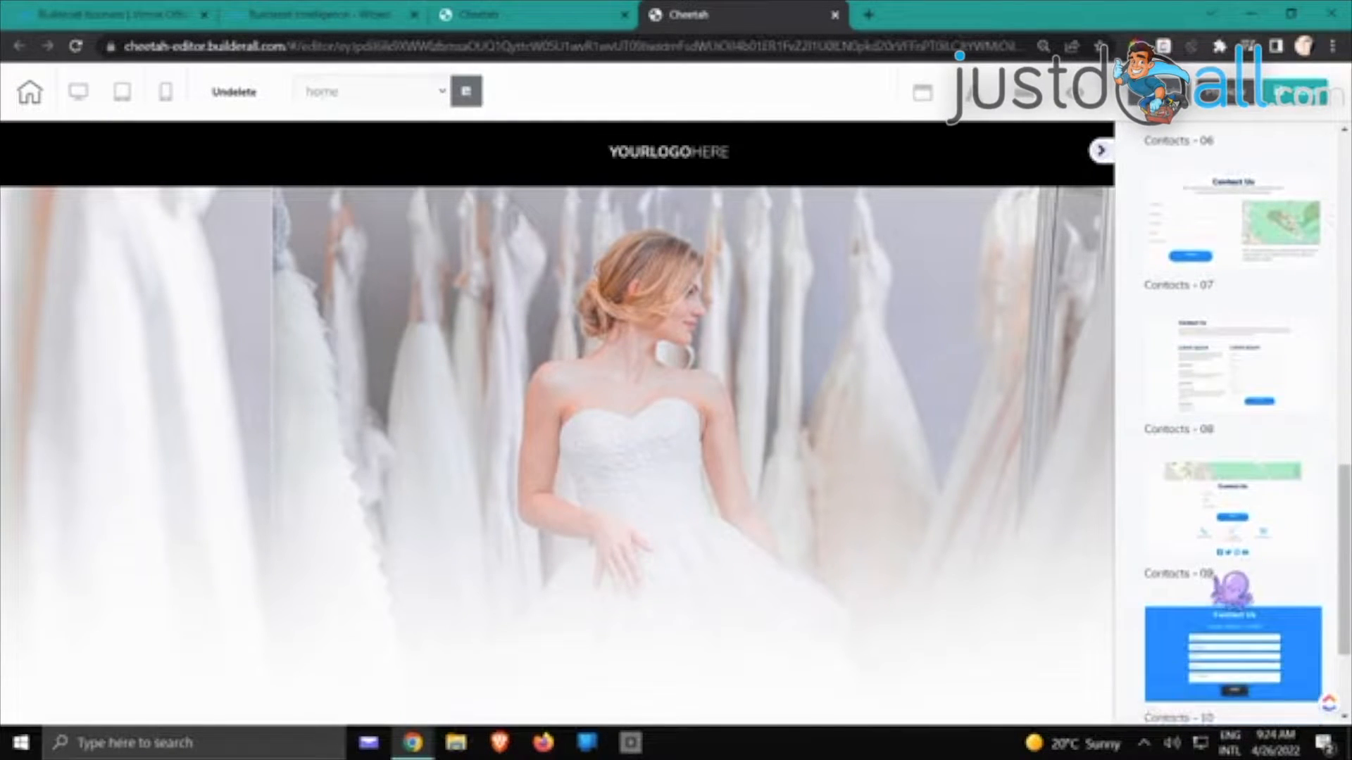
Add the Contacts - 07 panel, with a contact form beside a map, and check it on the page
{"action": "scroll", "coordinate": [1240, 493], "scroll_direction": "up", "scroll_amount": 2}
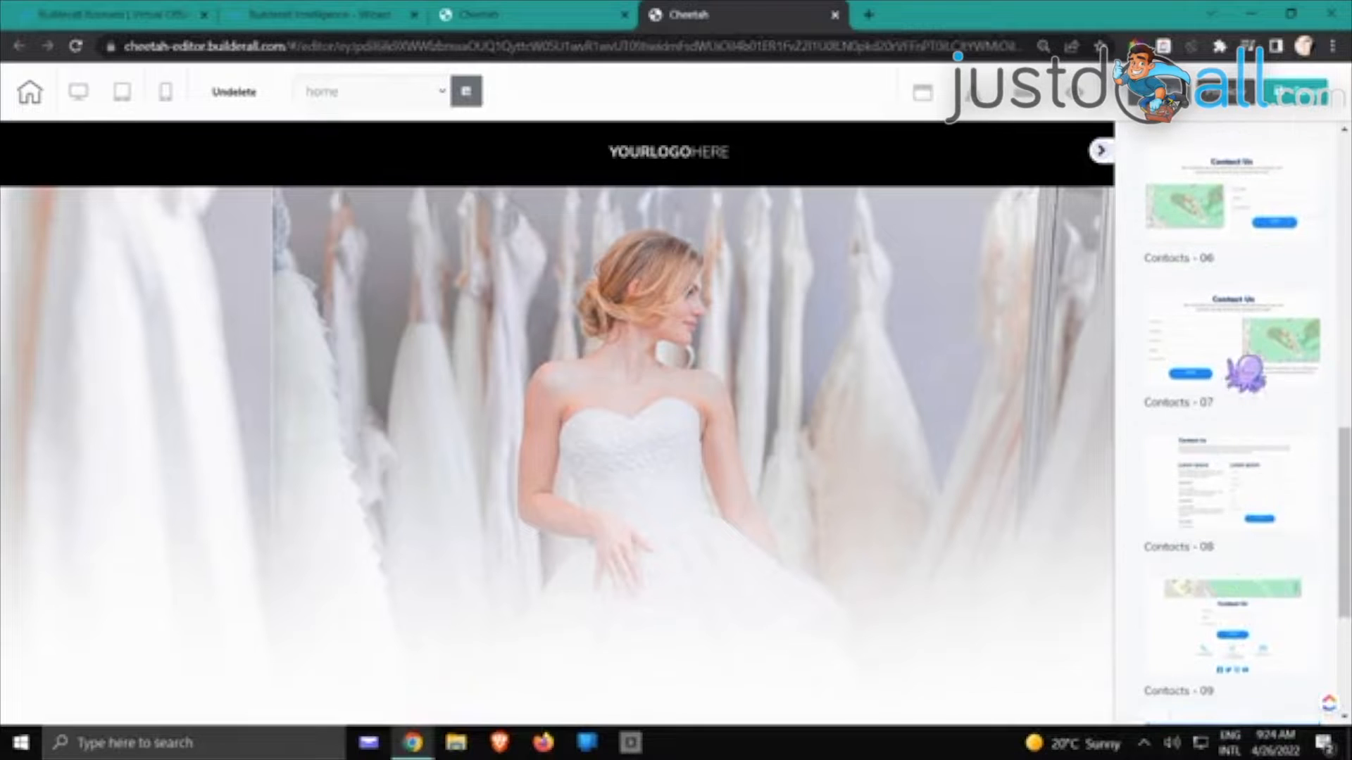
{"action": "left_click", "coordinate": [1239, 355]}
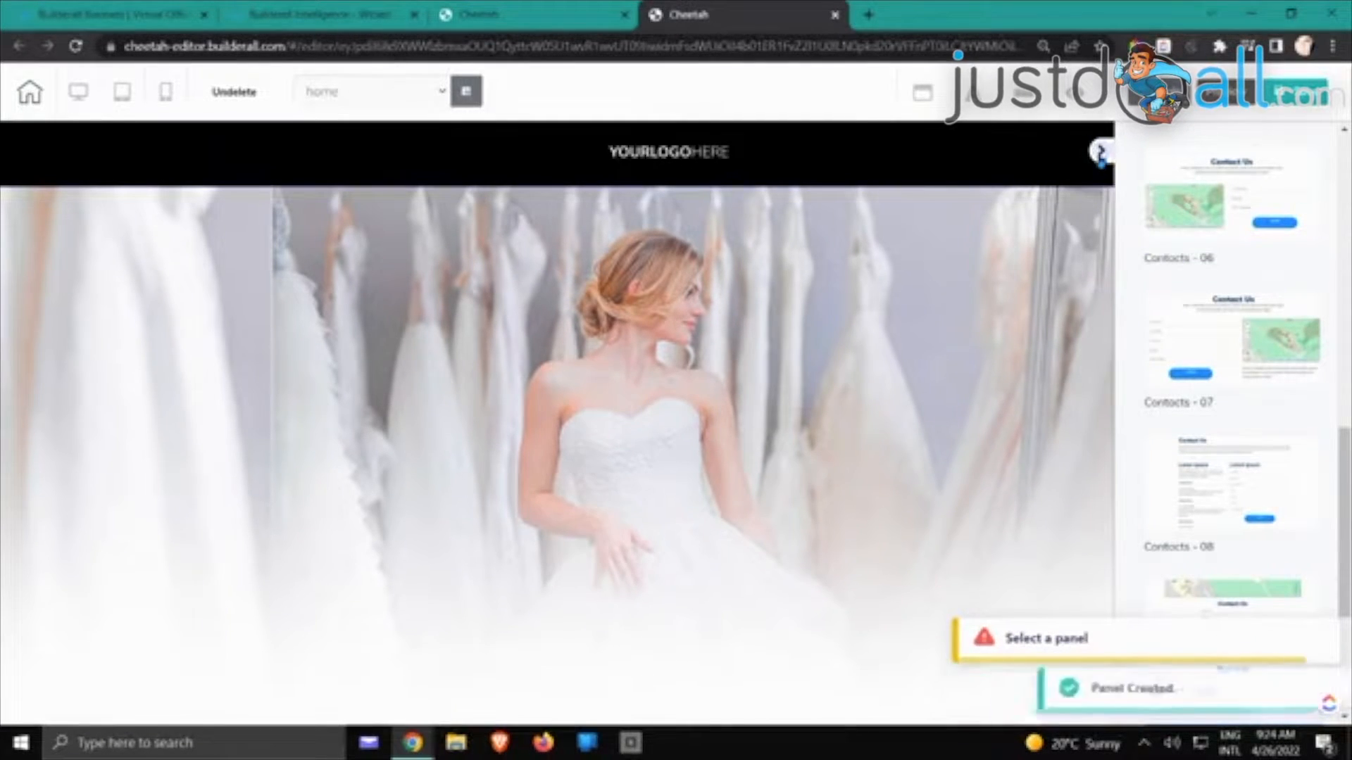
{"action": "scroll", "coordinate": [1042, 278], "scroll_direction": "down", "scroll_amount": 15}
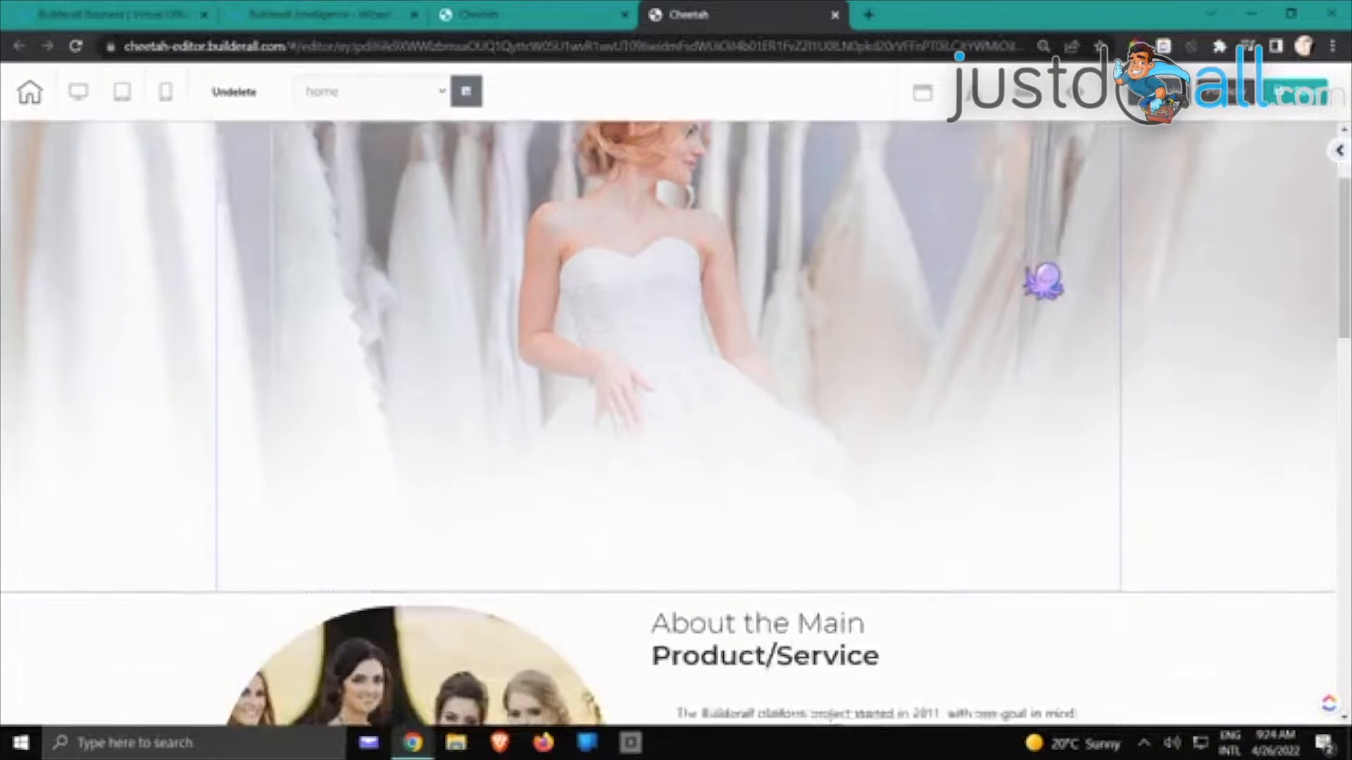
{"action": "scroll", "coordinate": [1050, 285], "scroll_direction": "down", "scroll_amount": 5}
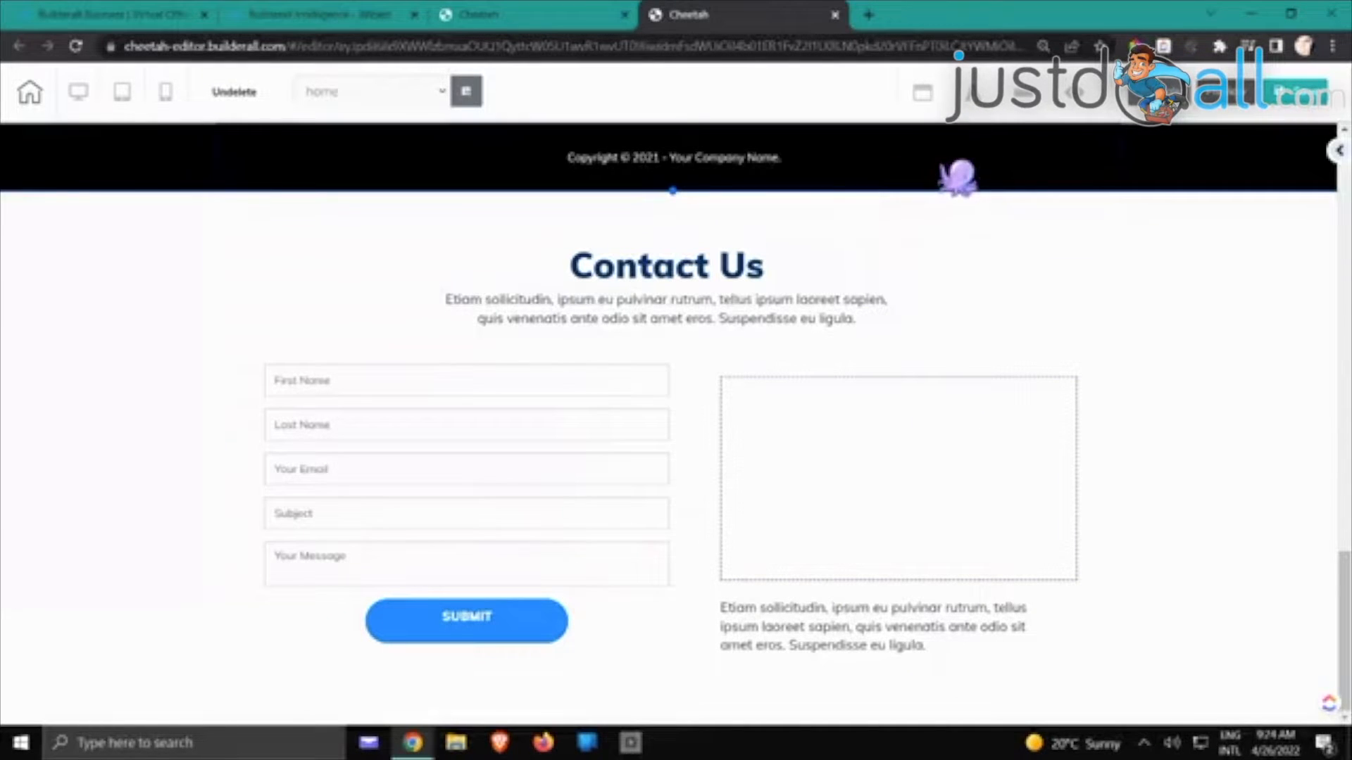
Move the black copyright footer panel below the Contact Us panel using Move Panels
{"action": "scroll", "coordinate": [987, 152], "scroll_direction": "up", "scroll_amount": 2}
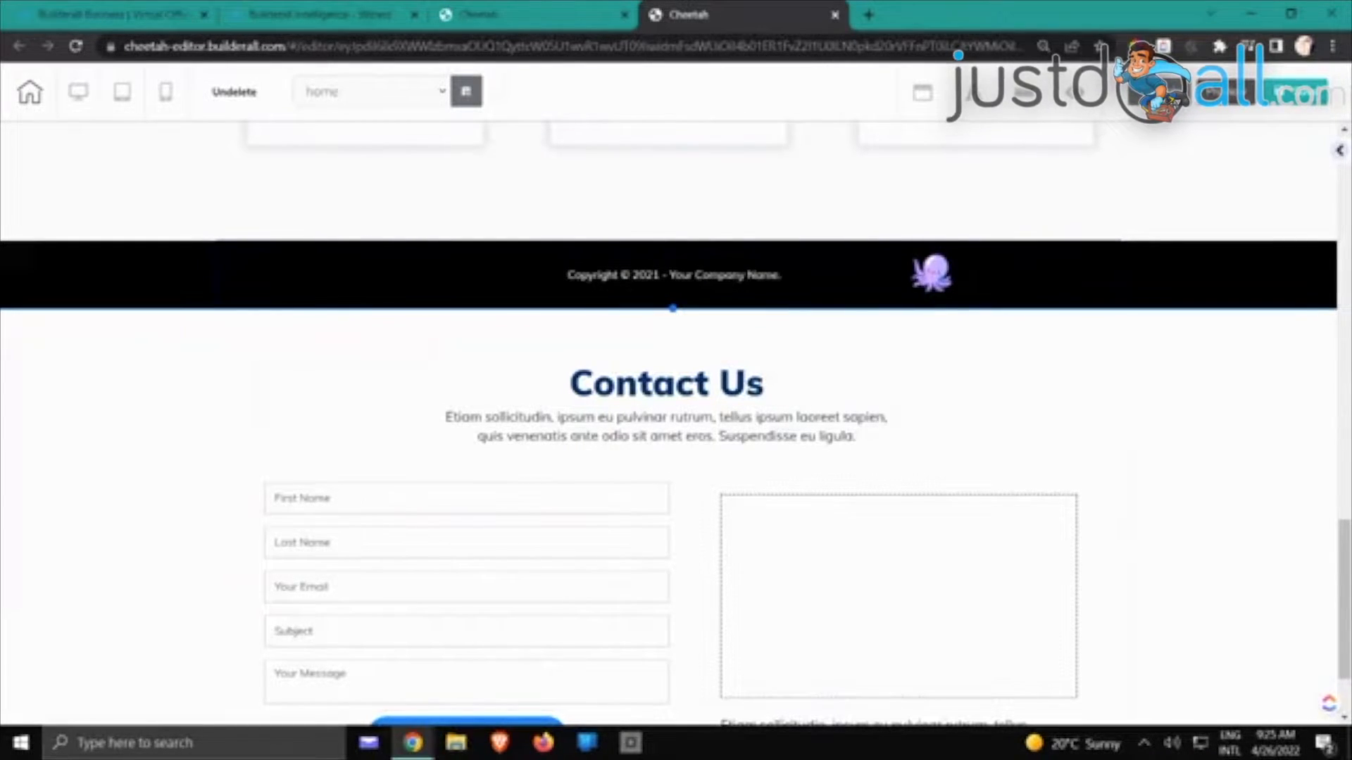
{"action": "left_click", "coordinate": [932, 274]}
{"action": "left_click_drag", "start_coordinate": [896, 281], "coordinate": [972, 220]}
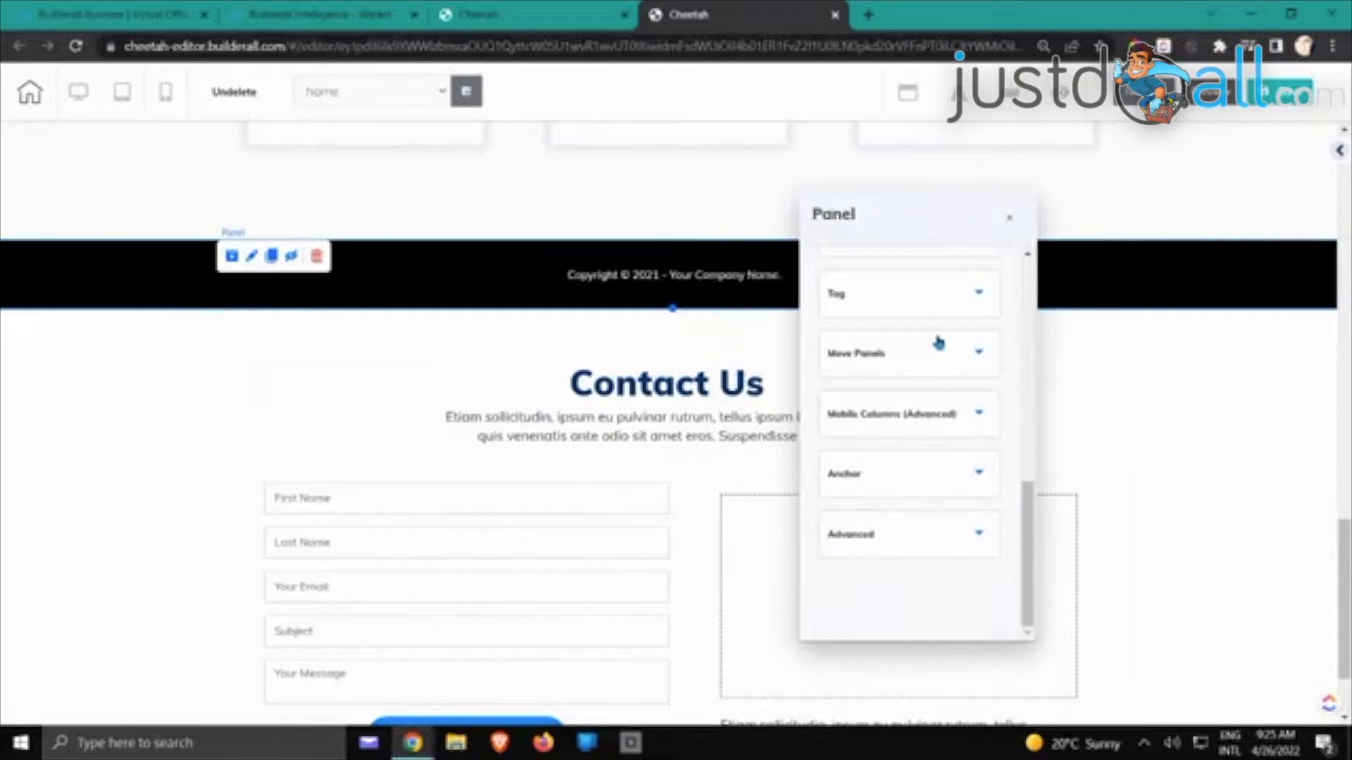
{"action": "scroll", "coordinate": [939, 343], "scroll_direction": "up", "scroll_amount": 3}
{"action": "scroll", "coordinate": [942, 339], "scroll_direction": "down", "scroll_amount": 3}
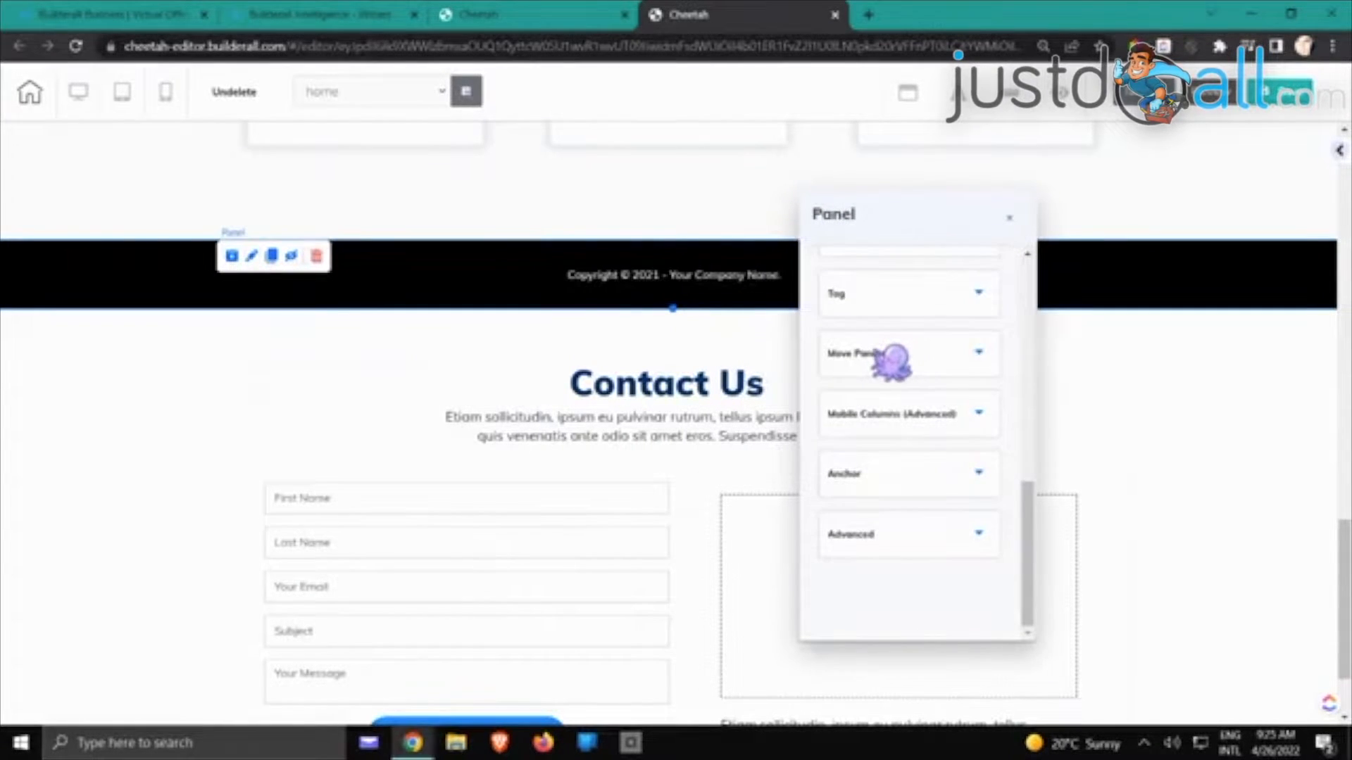
{"action": "left_click", "coordinate": [889, 360]}
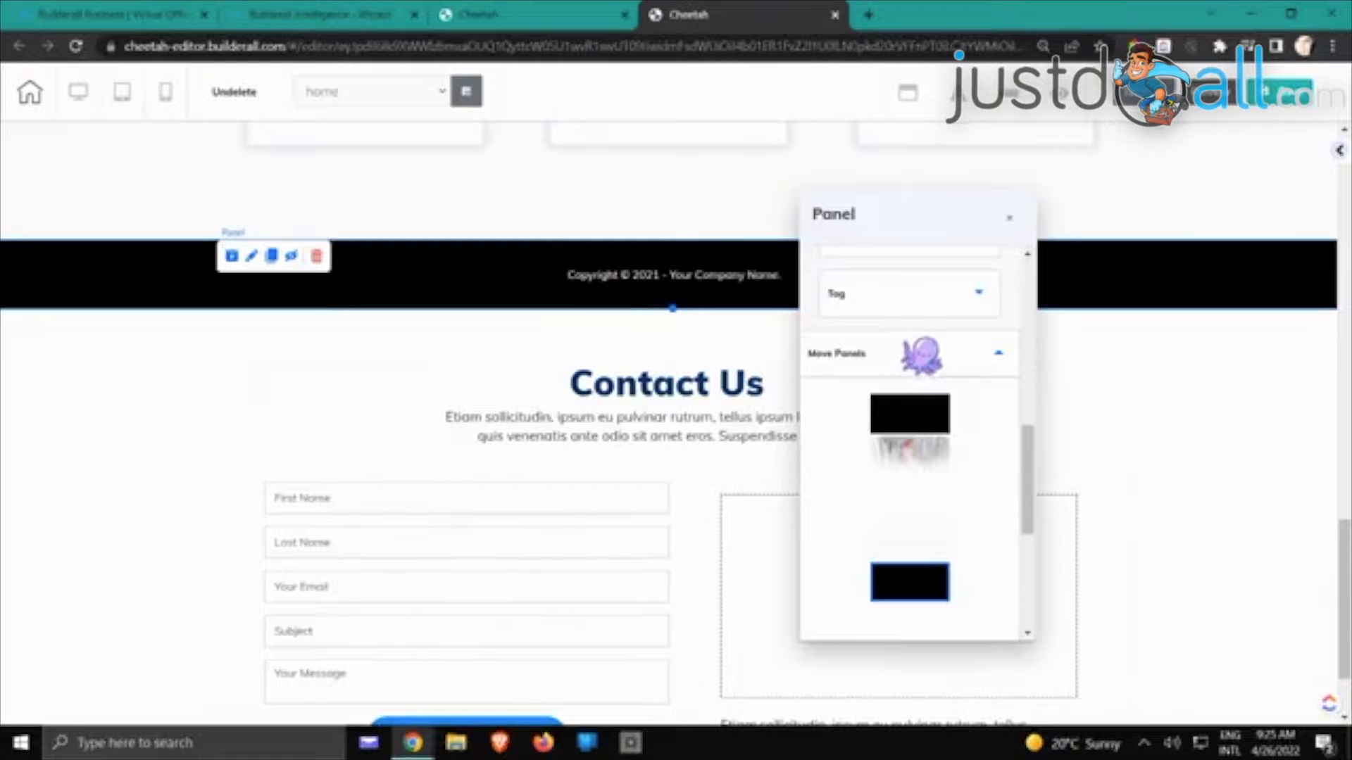
{"action": "scroll", "coordinate": [922, 356], "scroll_direction": "down", "scroll_amount": 3}
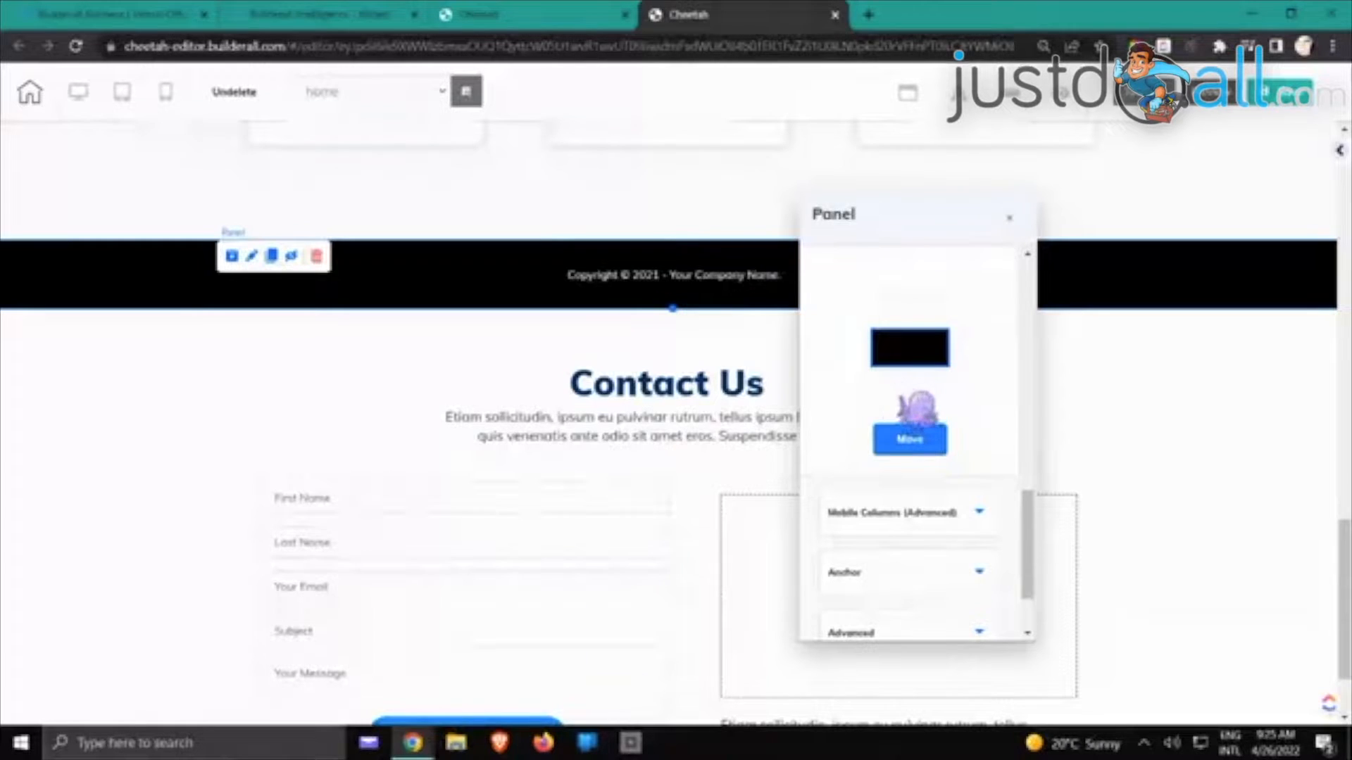
{"action": "left_click_drag", "start_coordinate": [900, 350], "coordinate": [900, 400]}
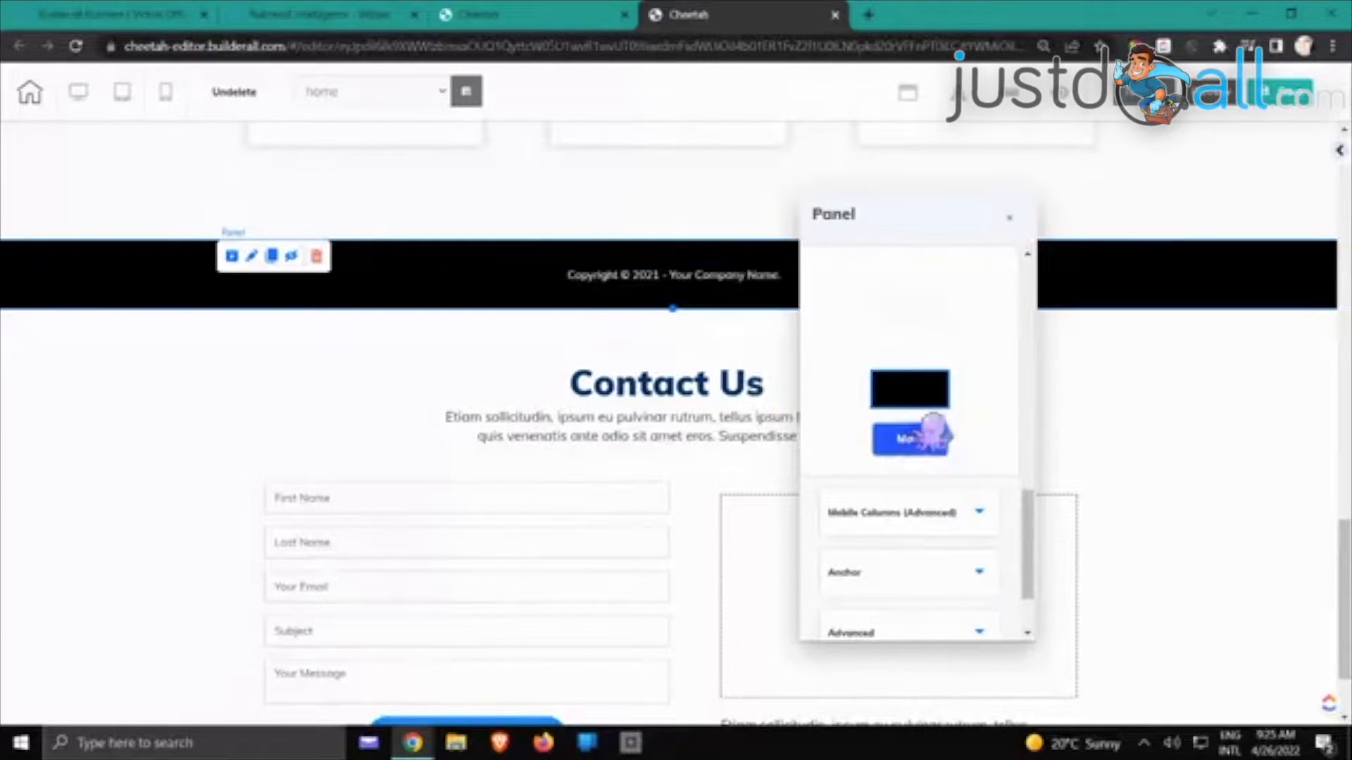
{"action": "left_click", "coordinate": [1016, 224]}
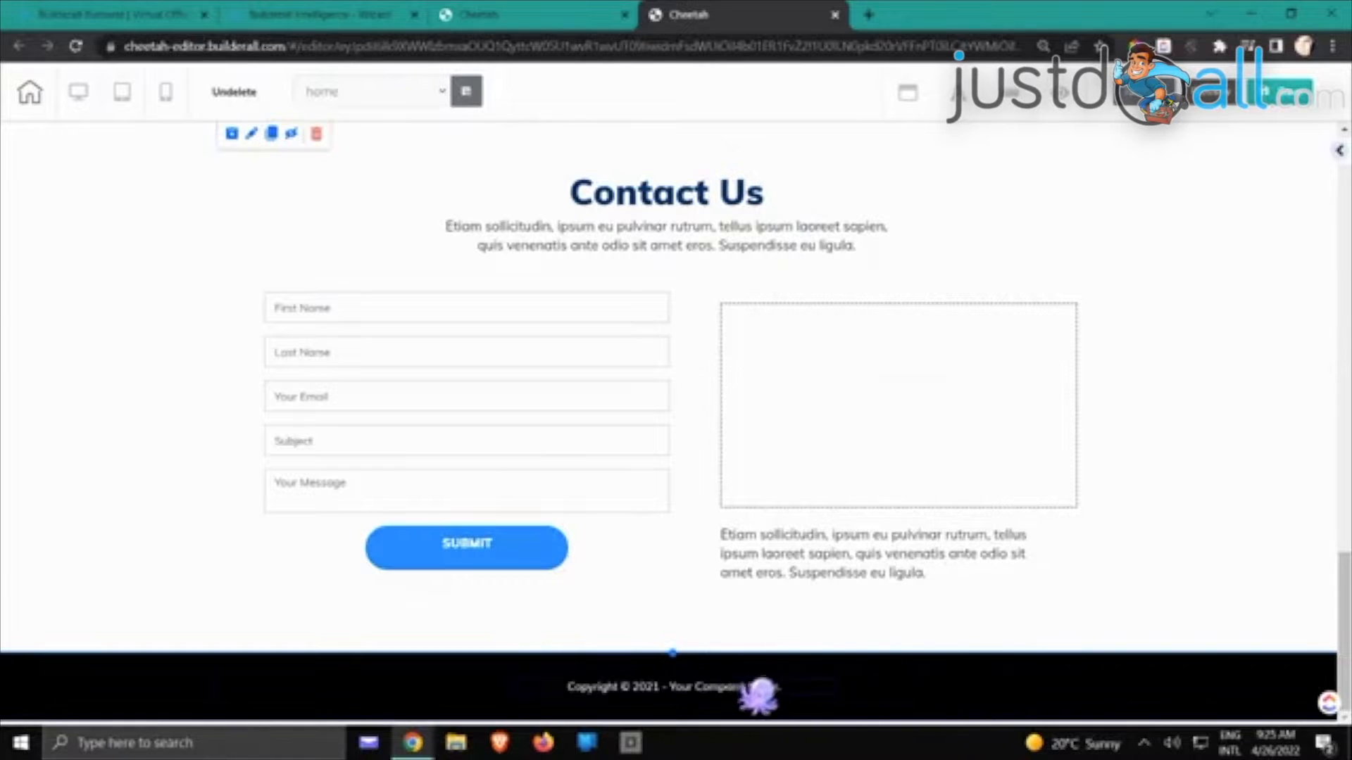
Delete the copyright text from the black footer panel
{"action": "left_click", "coordinate": [756, 696]}
{"action": "left_click", "coordinate": [690, 664]}
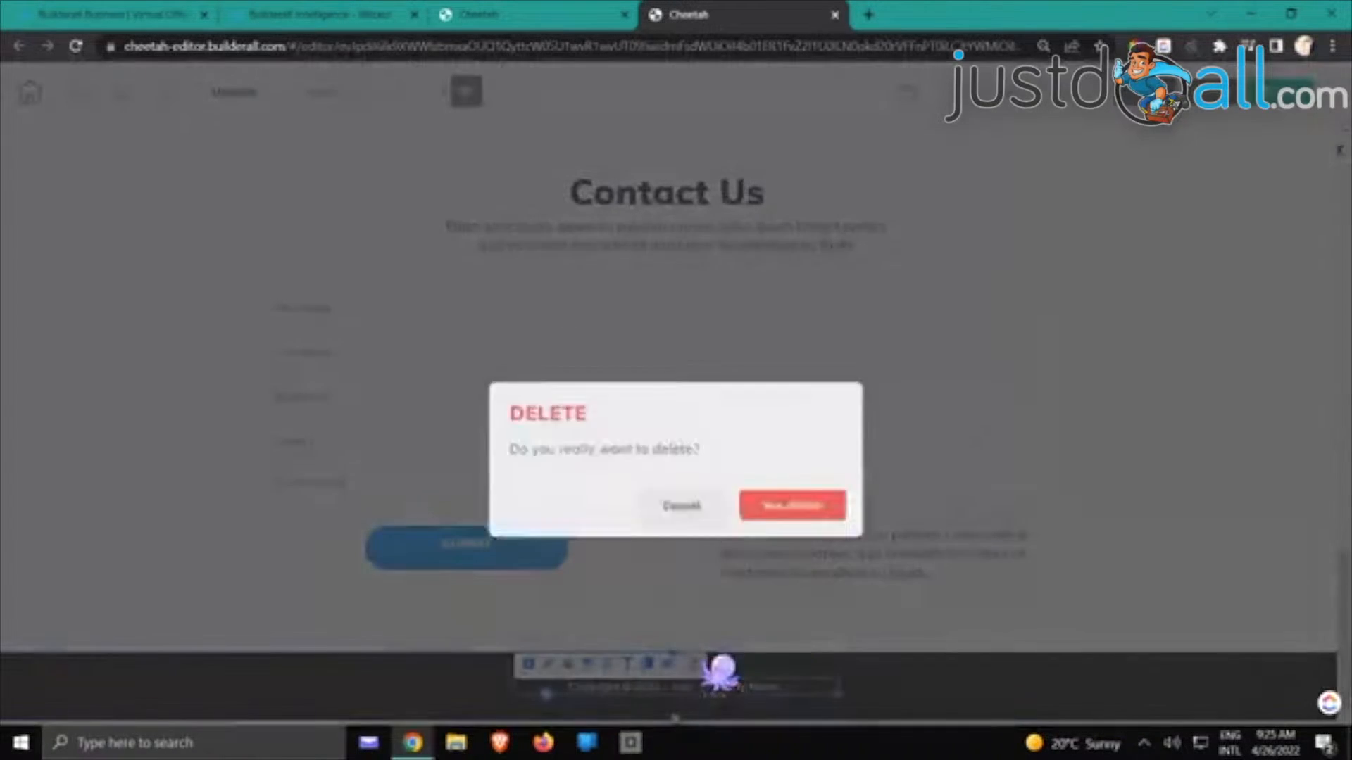
{"action": "left_click", "coordinate": [792, 442]}
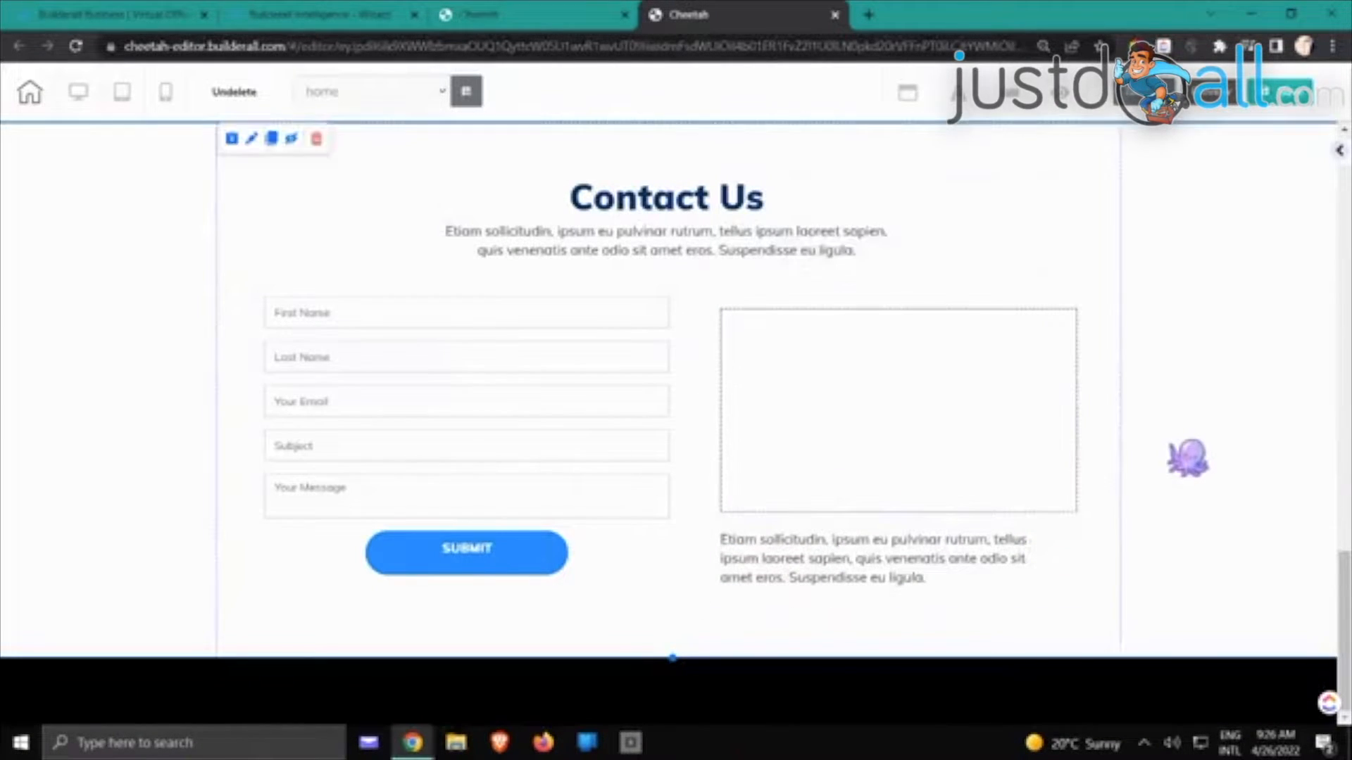
{"action": "scroll", "coordinate": [1246, 462], "scroll_direction": "up", "scroll_amount": 7}
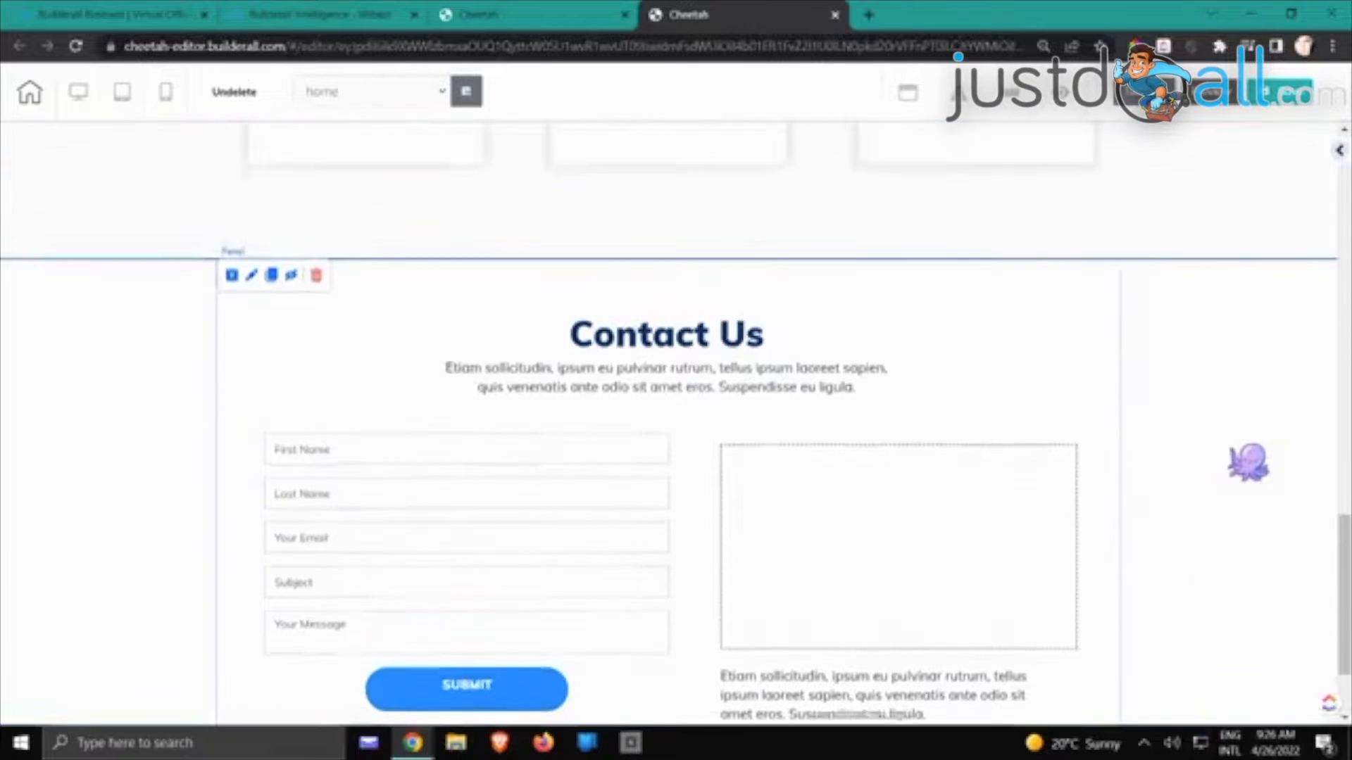
View the page list of the Bridal Fair site and return to editing its home page
{"action": "scroll", "coordinate": [676, 422], "scroll_direction": "up", "scroll_amount": 9}
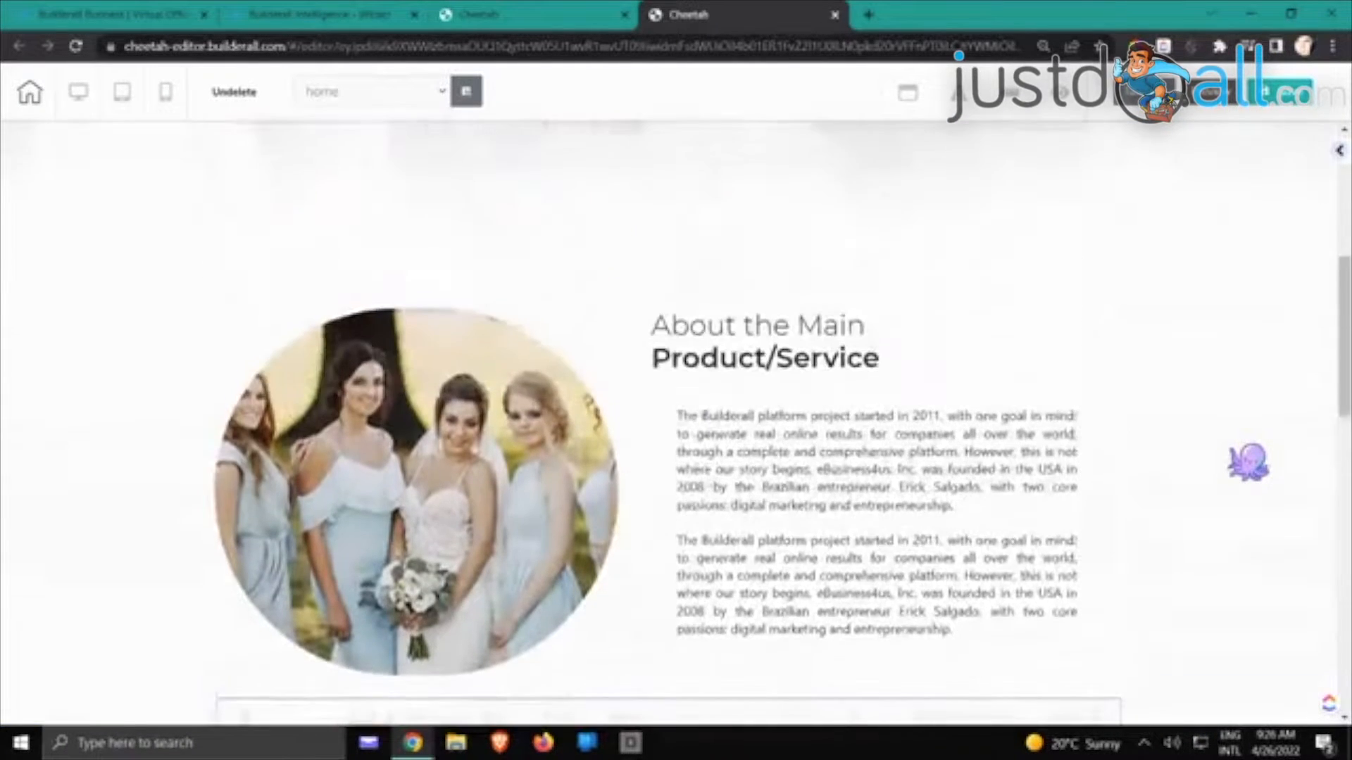
{"action": "scroll", "coordinate": [1248, 462], "scroll_direction": "up", "scroll_amount": 6}
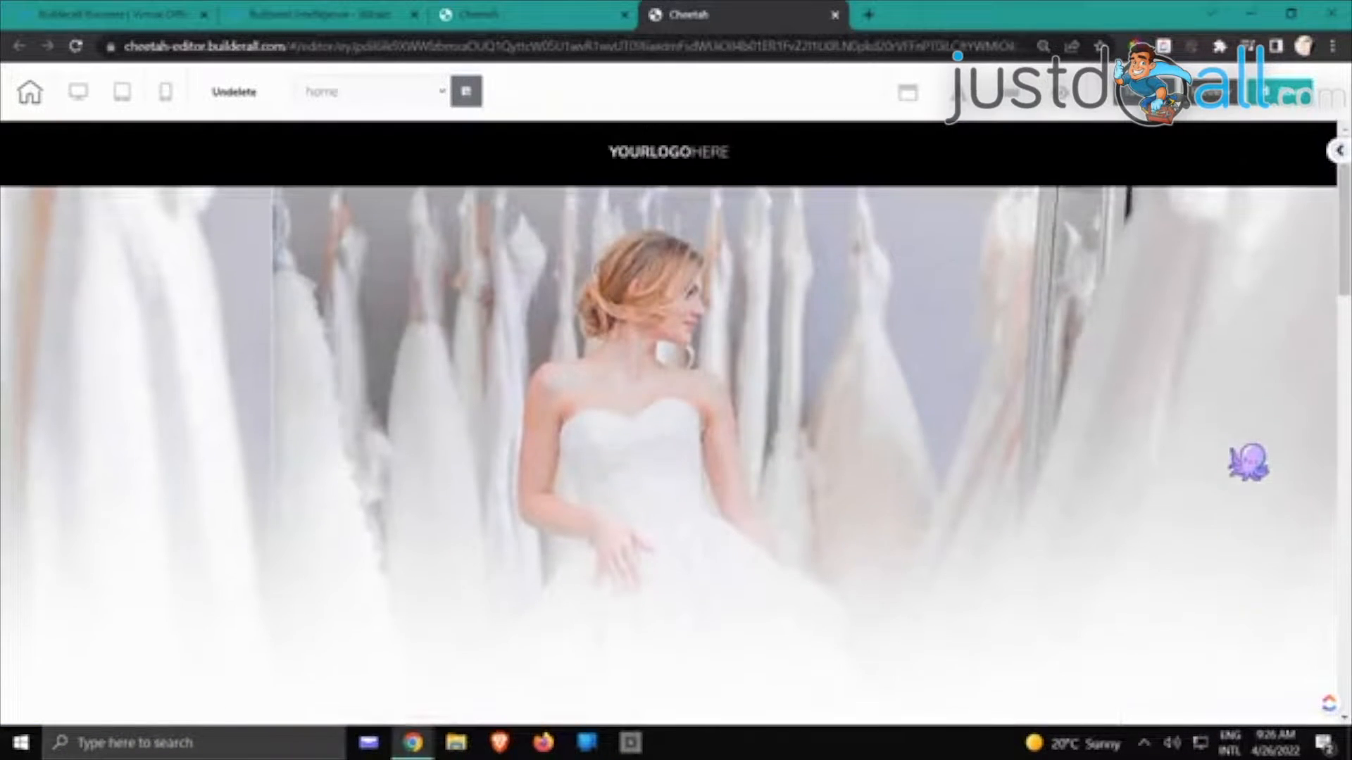
{"action": "left_click", "coordinate": [555, 17]}
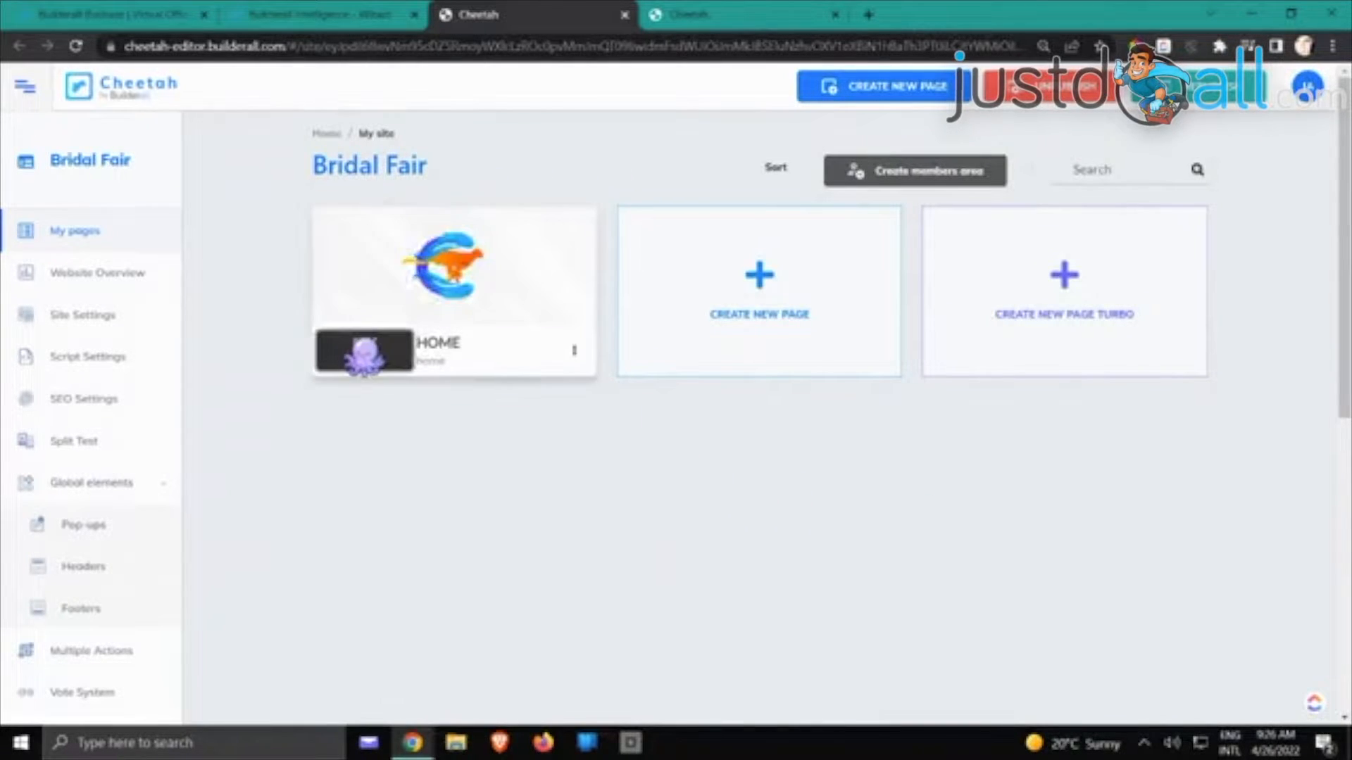
{"action": "left_click", "coordinate": [363, 350]}
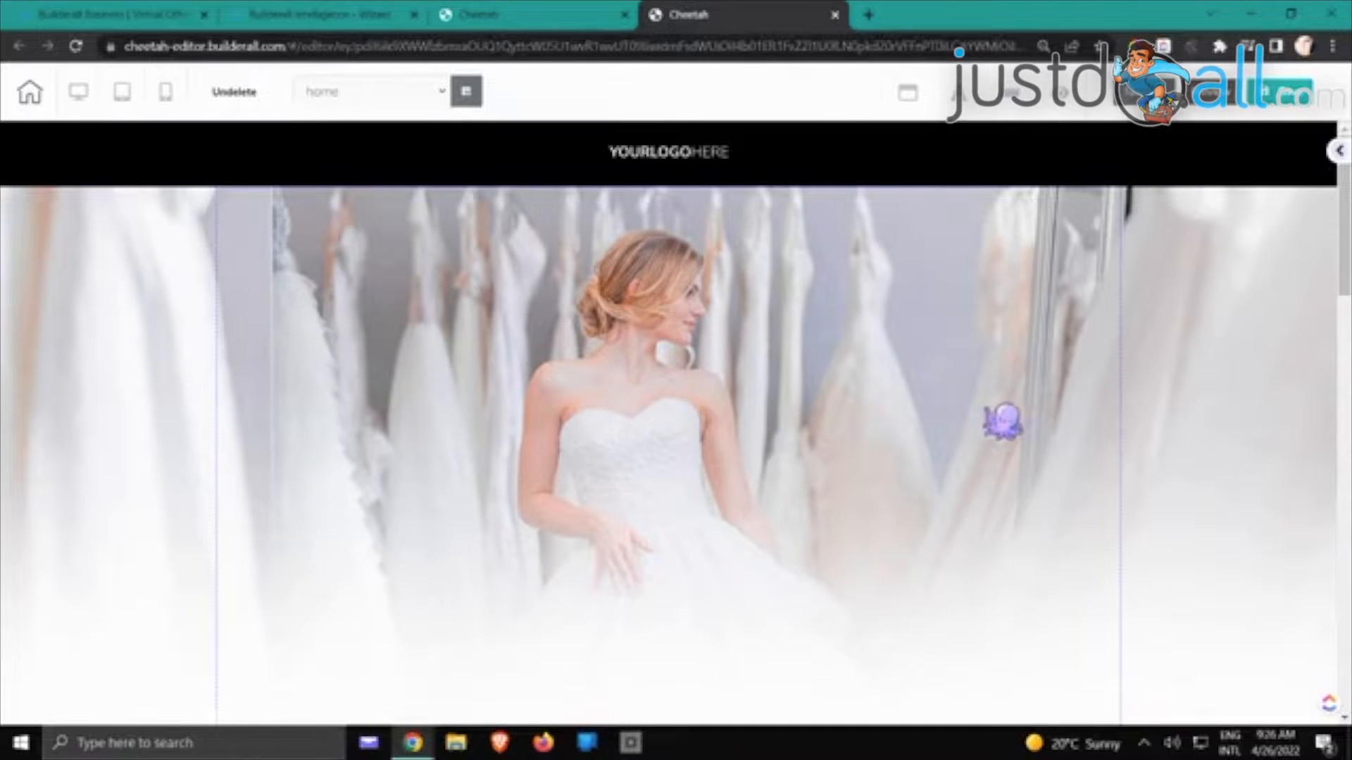
Review the home page's sections from the hero image through About the Main Product/Service and Area of Service to Contact Us
{"action": "scroll", "coordinate": [1015, 384], "scroll_direction": "down", "scroll_amount": 4}
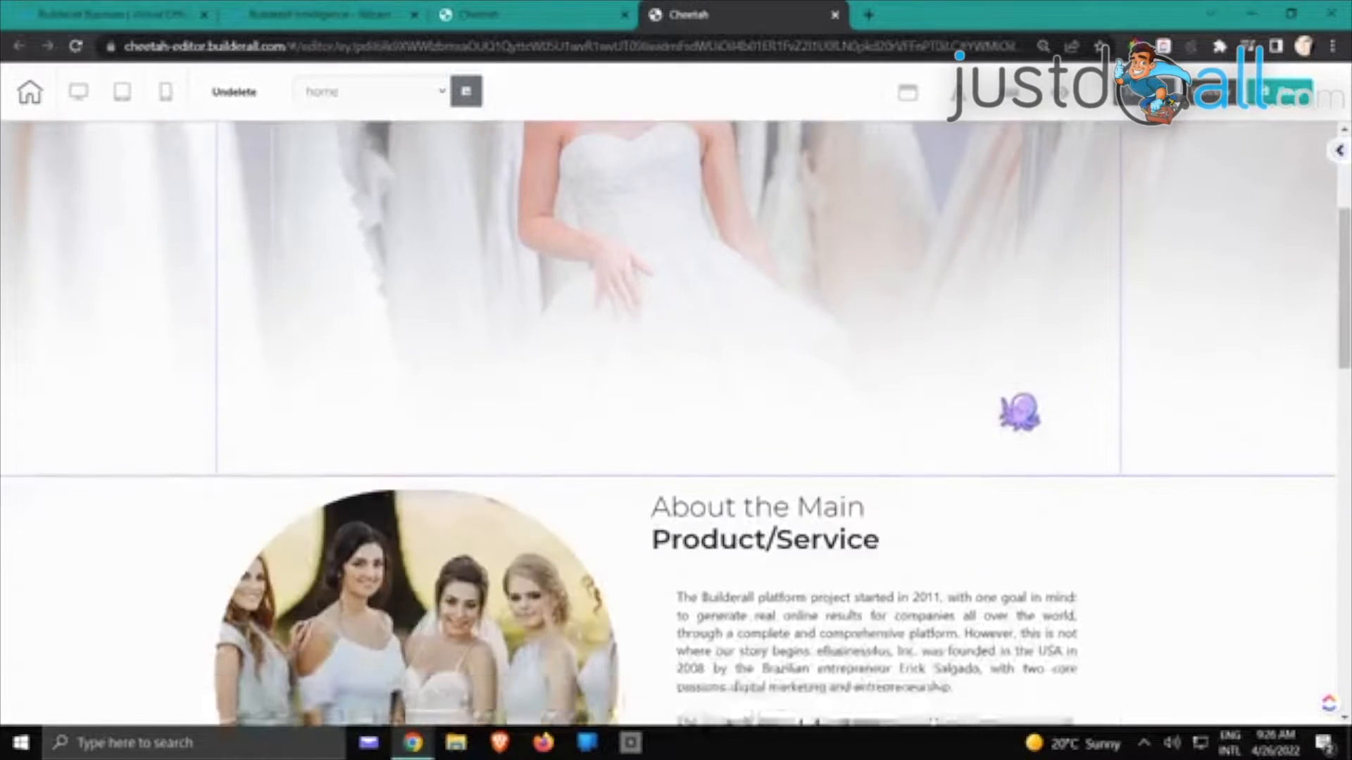
{"action": "scroll", "coordinate": [1019, 402], "scroll_direction": "up", "scroll_amount": 2}
{"action": "scroll", "coordinate": [1014, 380], "scroll_direction": "down", "scroll_amount": 2}
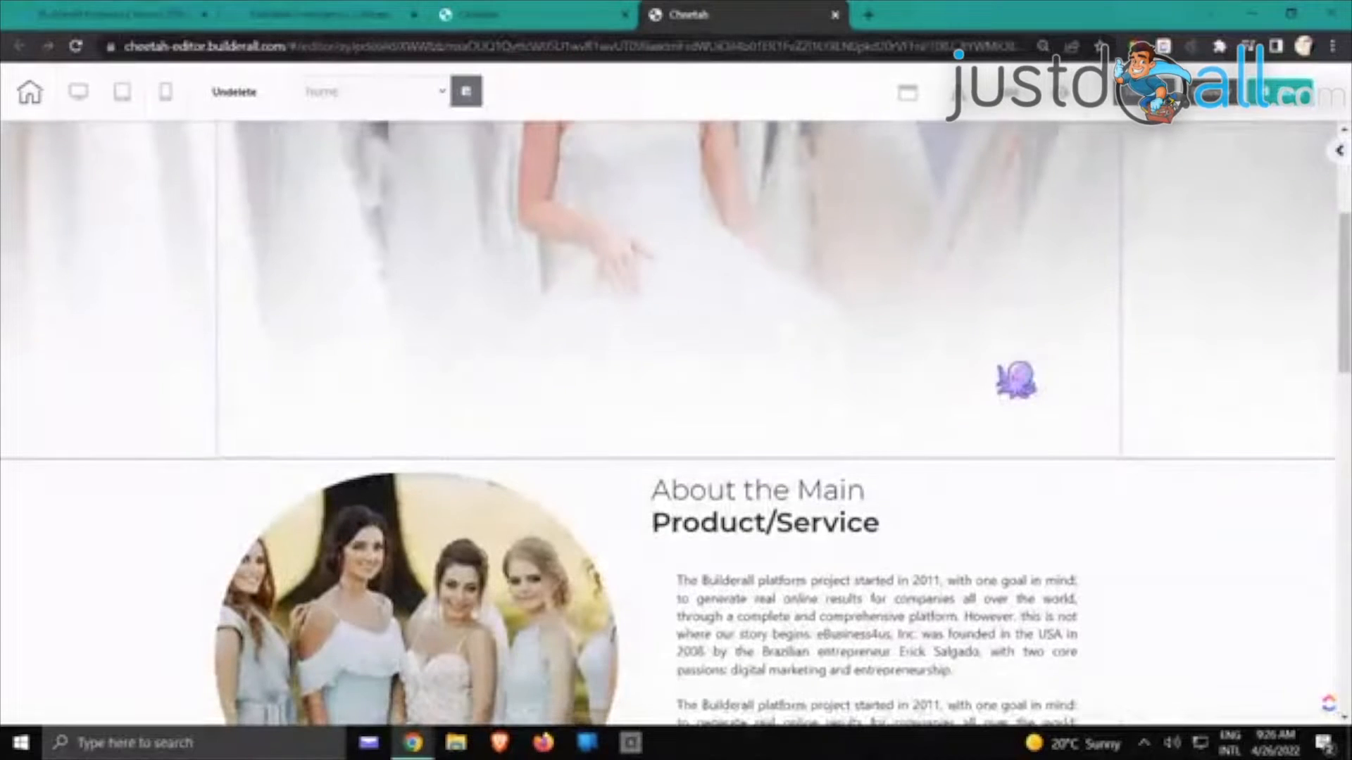
{"action": "scroll", "coordinate": [1014, 381], "scroll_direction": "down", "scroll_amount": 6}
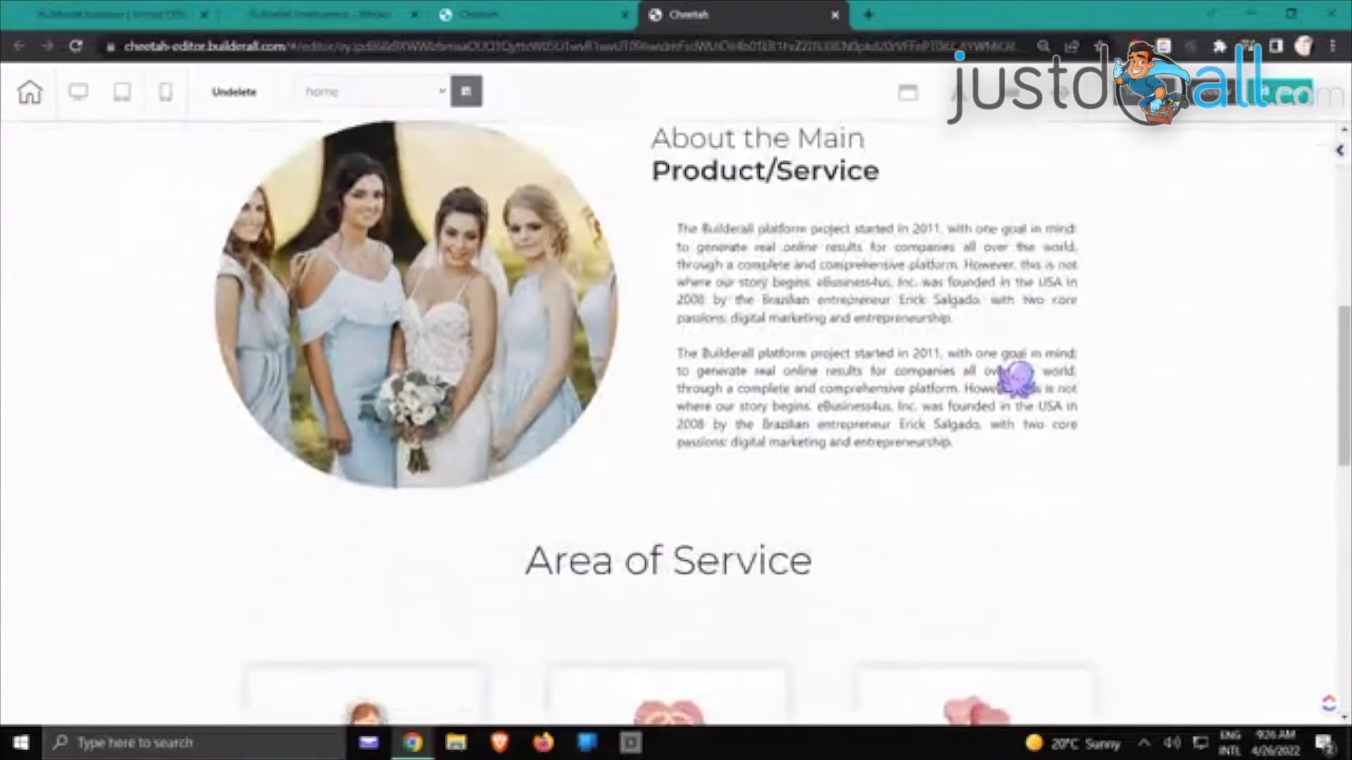
{"action": "scroll", "coordinate": [1014, 381], "scroll_direction": "down", "scroll_amount": 9}
{"action": "scroll", "coordinate": [1016, 378], "scroll_direction": "up", "scroll_amount": 13}
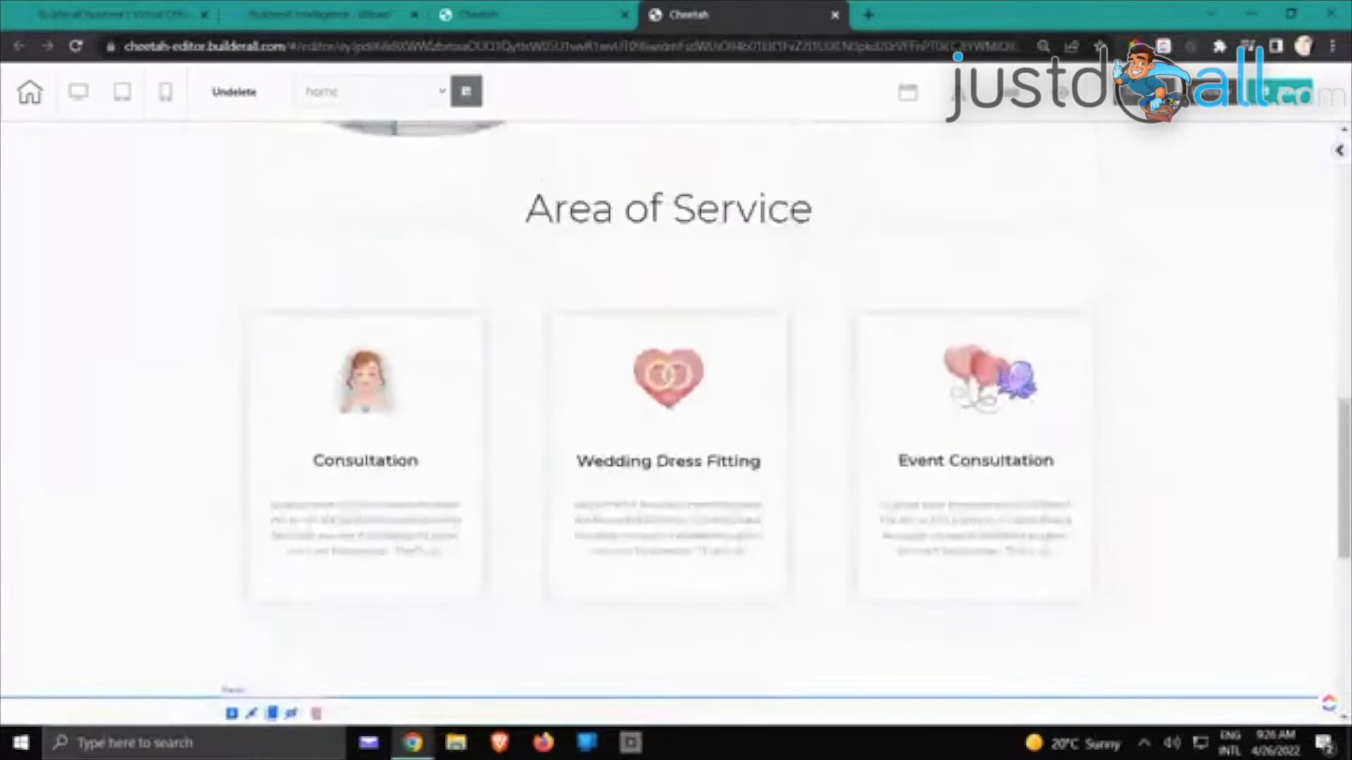
{"action": "scroll", "coordinate": [1016, 380], "scroll_direction": "up", "scroll_amount": 7}
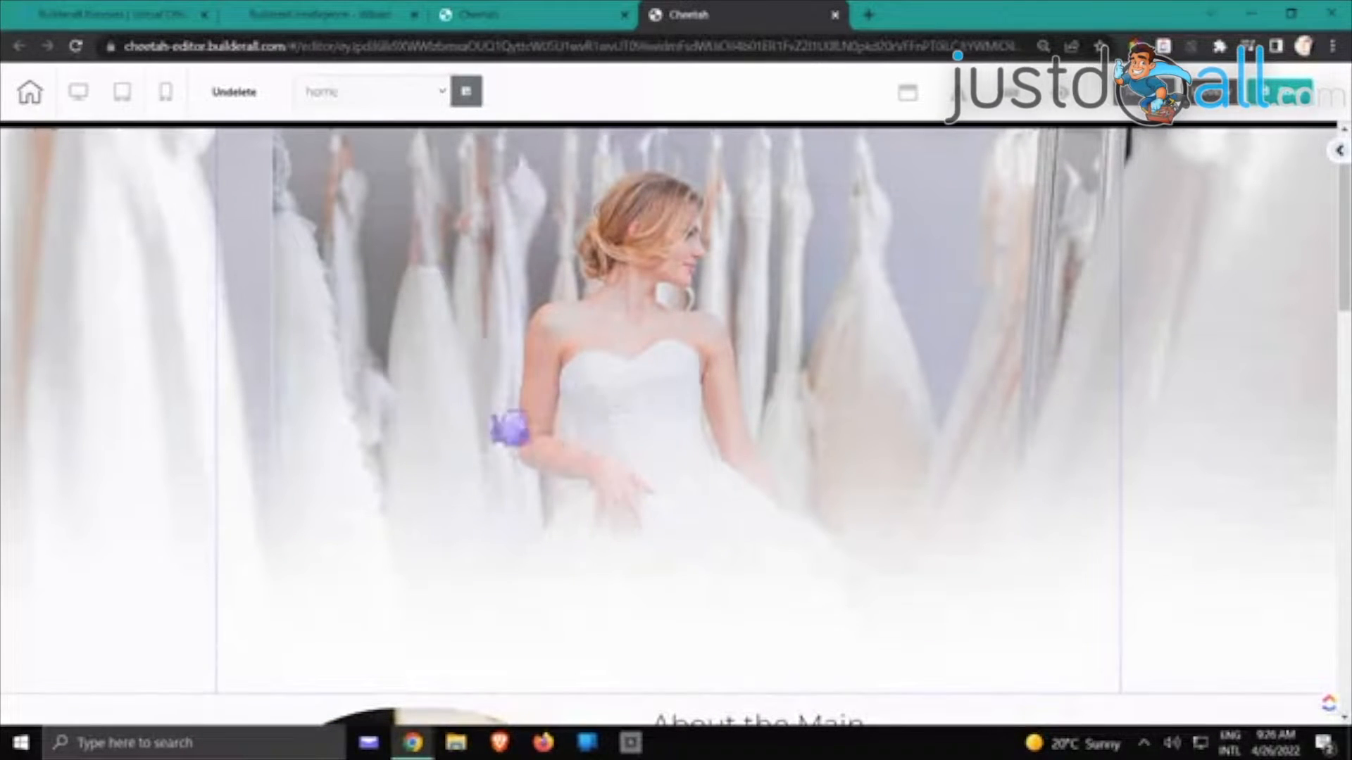
{"action": "scroll", "coordinate": [627, 352], "scroll_direction": "down", "scroll_amount": 8}
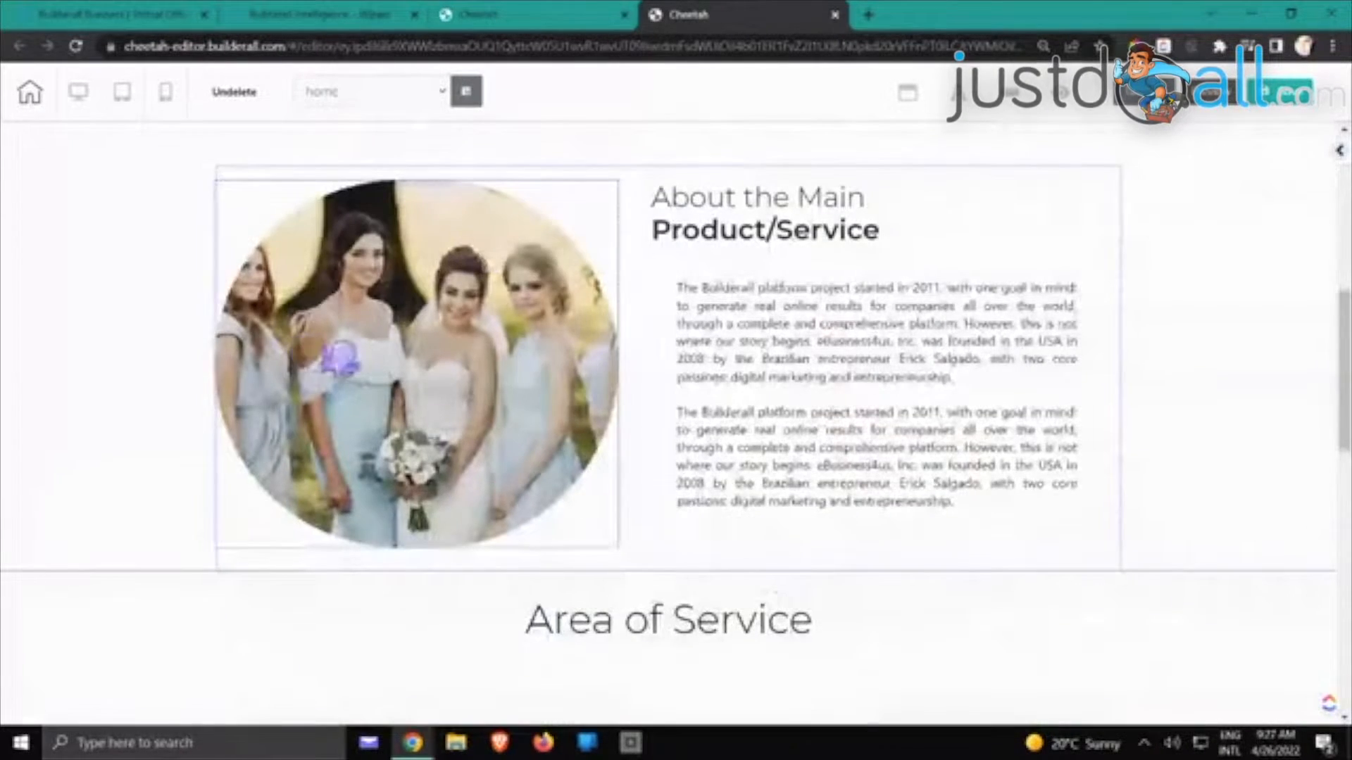
{"action": "scroll", "coordinate": [916, 343], "scroll_direction": "down", "scroll_amount": 5}
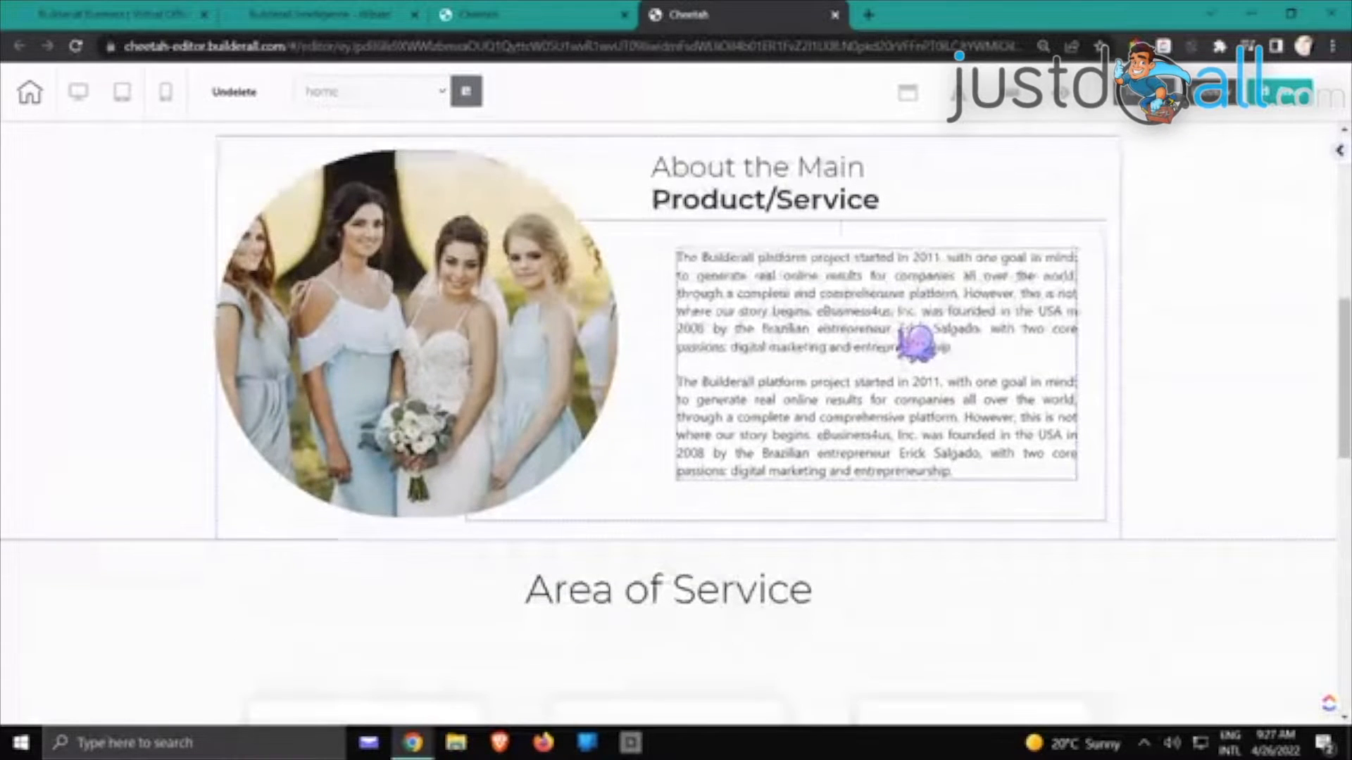
{"action": "scroll", "coordinate": [863, 470], "scroll_direction": "down", "scroll_amount": 7}
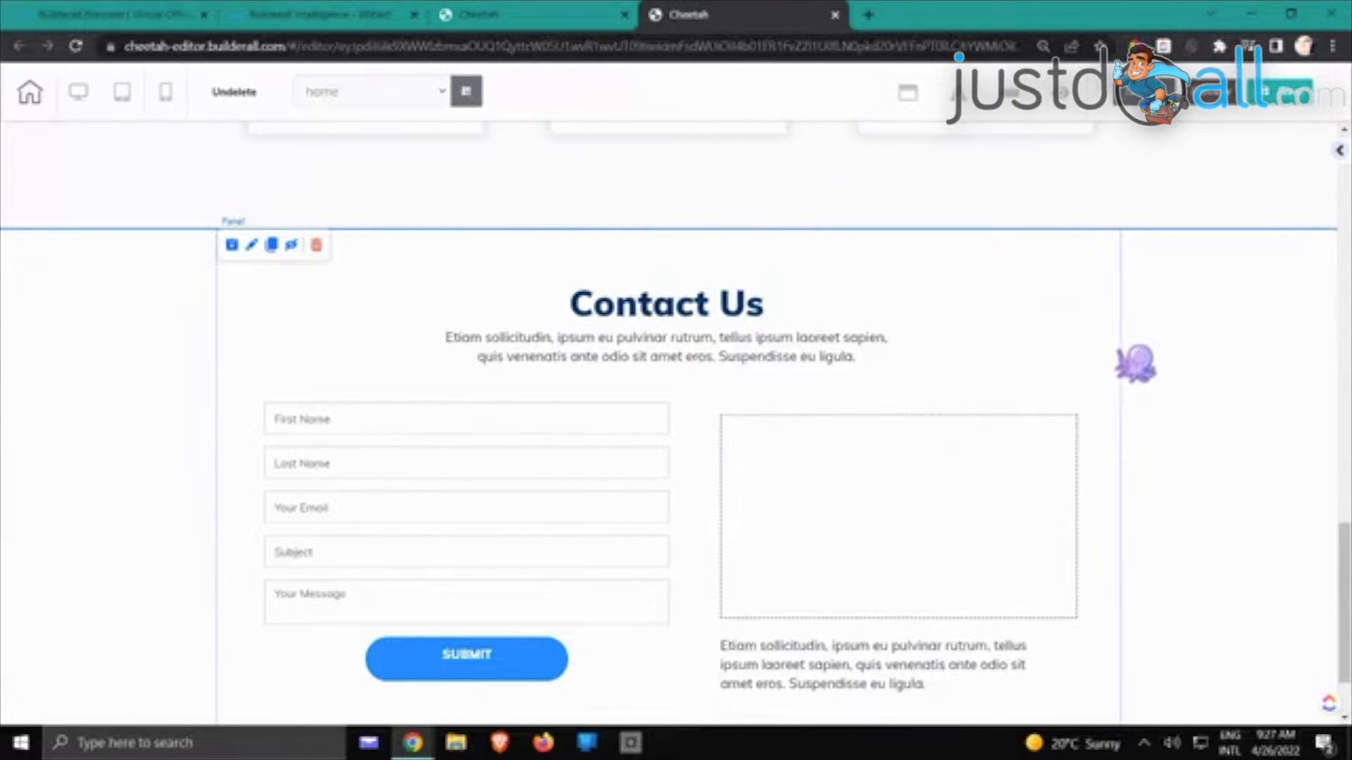
Sample the pink of the Wedding Dress Fitting heart icon with the ColorPick Eyedropper and copy its hex code E6989E
{"action": "scroll", "coordinate": [1131, 362], "scroll_direction": "up", "scroll_amount": 5}
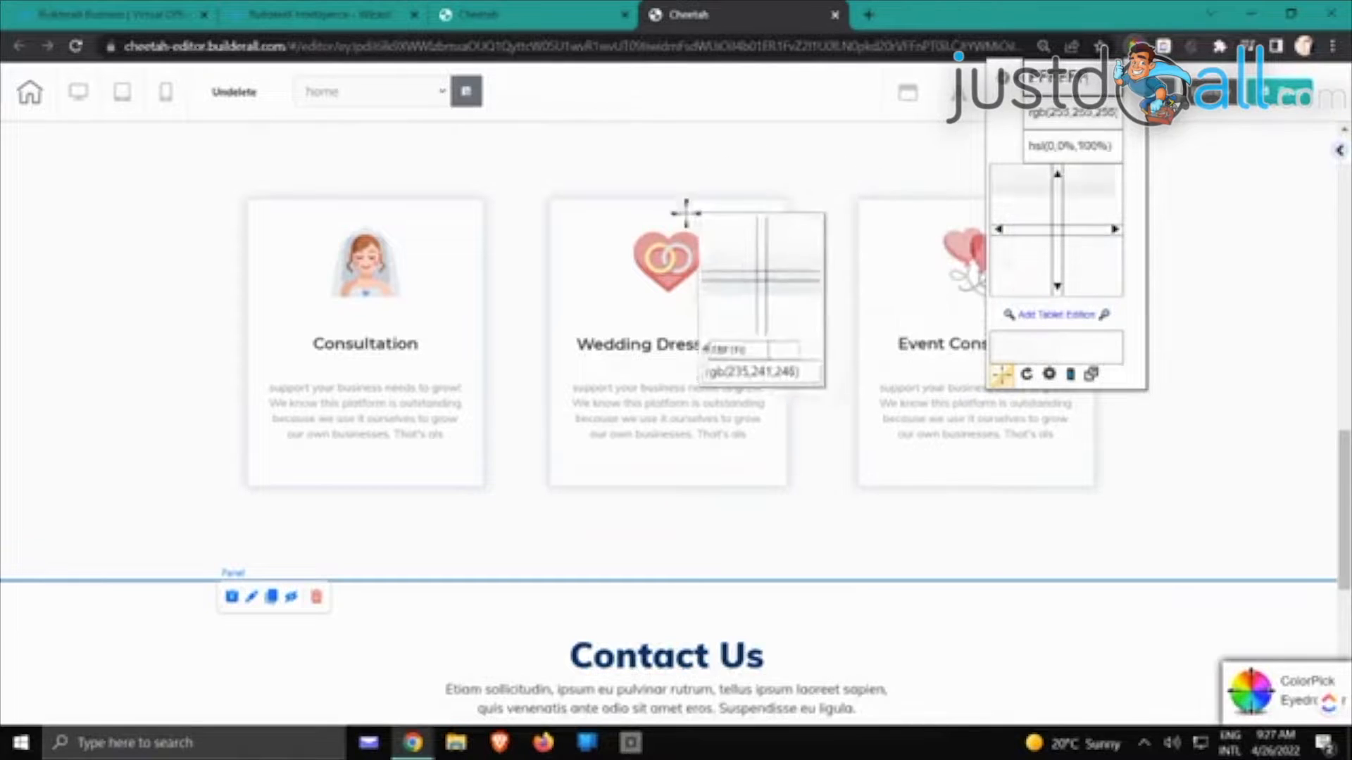
{"action": "left_click", "coordinate": [644, 241]}
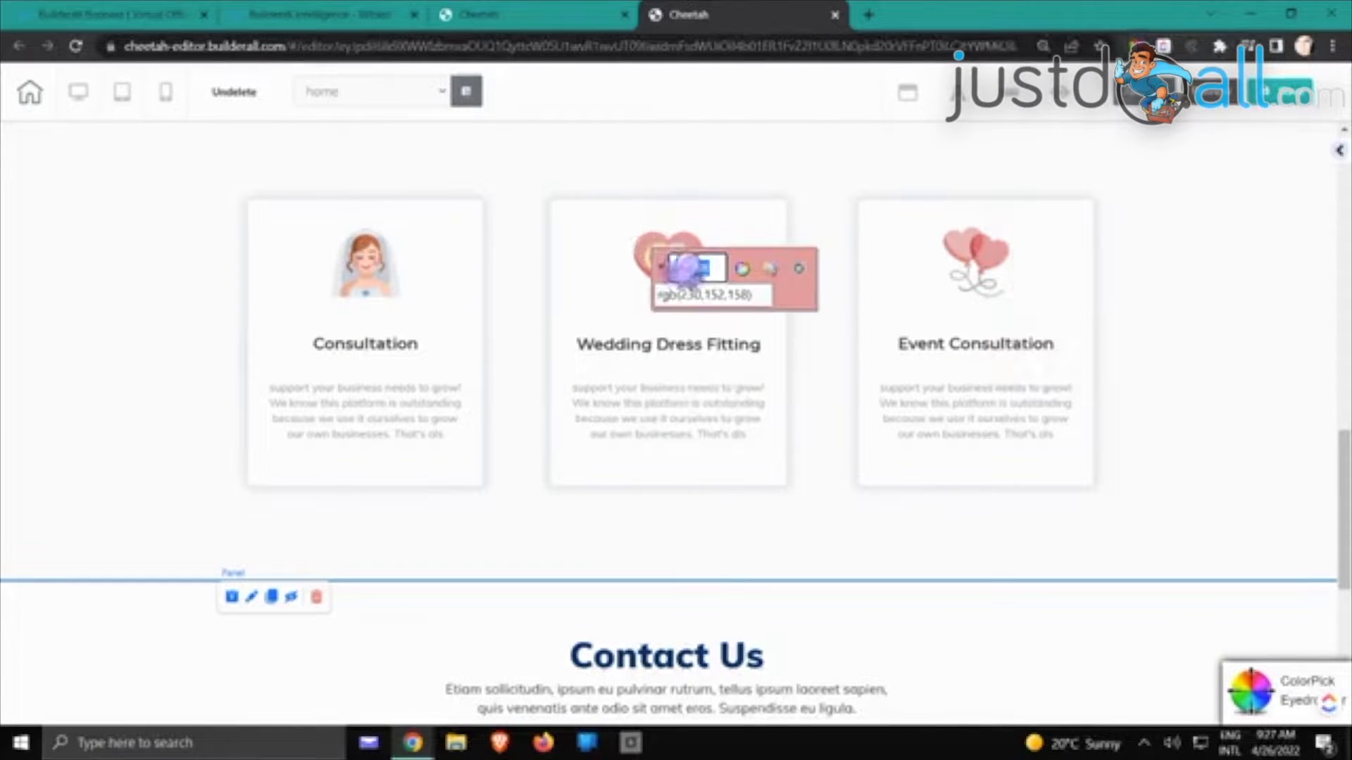
{"action": "right_click", "coordinate": [696, 276]}
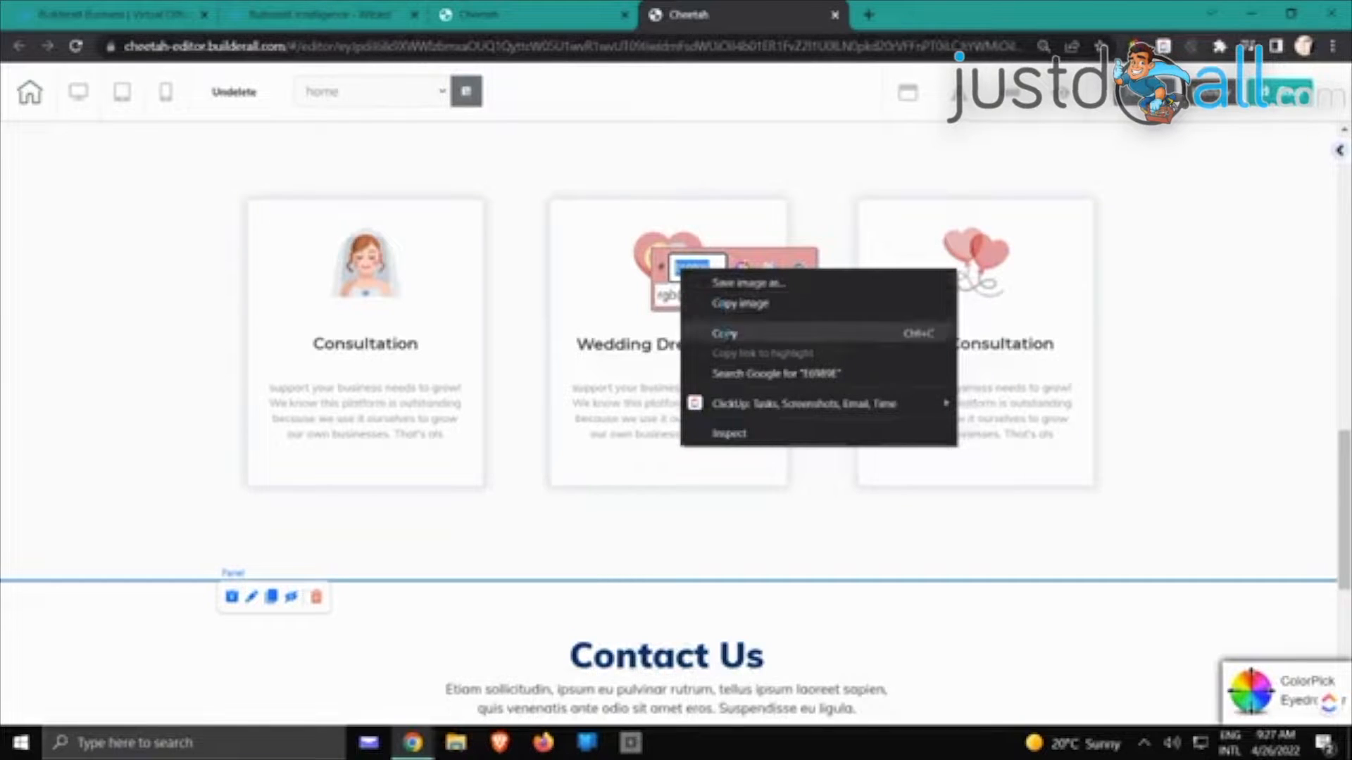
{"action": "left_click", "coordinate": [740, 326]}
{"action": "key", "text": "Escape"}
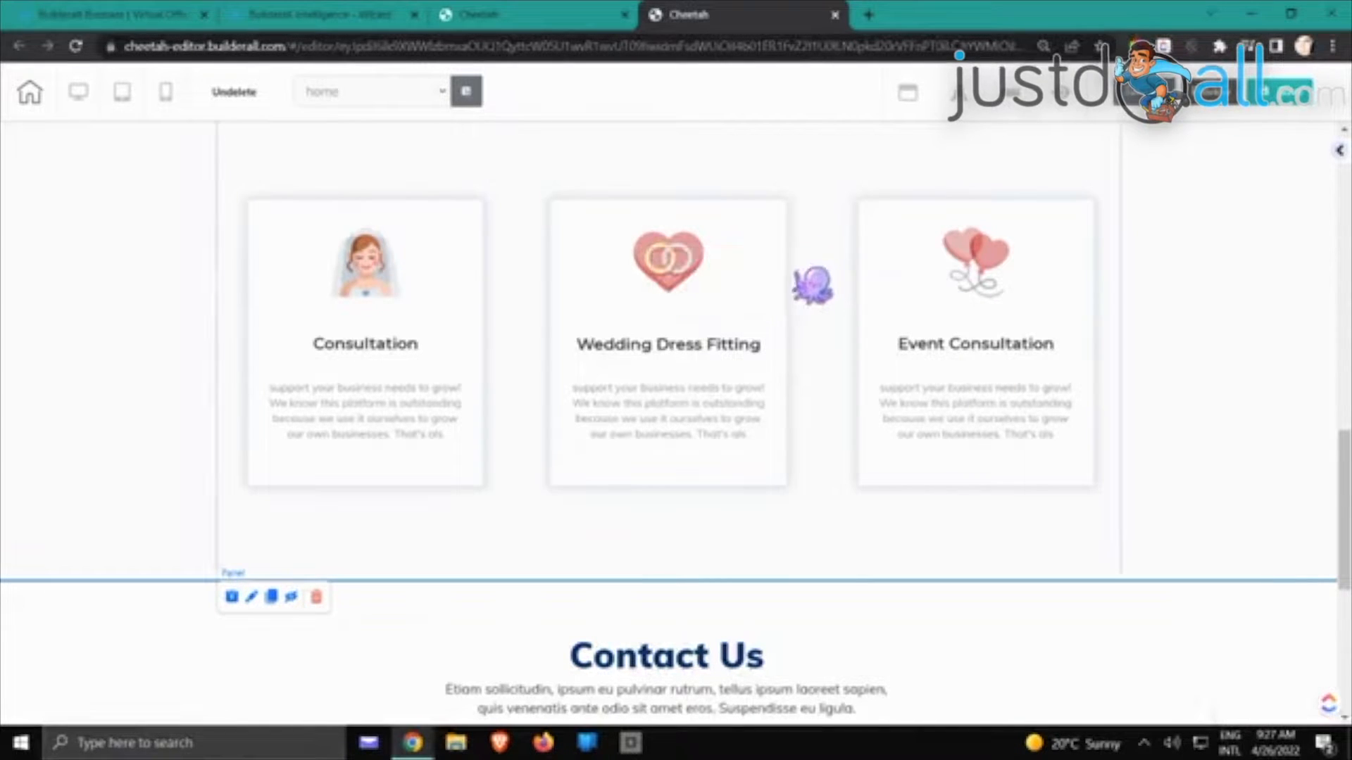
Set the black header panel's solid background color to the copied pink E6989E and check it on the page
{"action": "scroll", "coordinate": [811, 285], "scroll_direction": "up", "scroll_amount": 5}
{"action": "scroll", "coordinate": [811, 285], "scroll_direction": "up", "scroll_amount": 6}
{"action": "scroll", "coordinate": [811, 286], "scroll_direction": "up", "scroll_amount": 4}
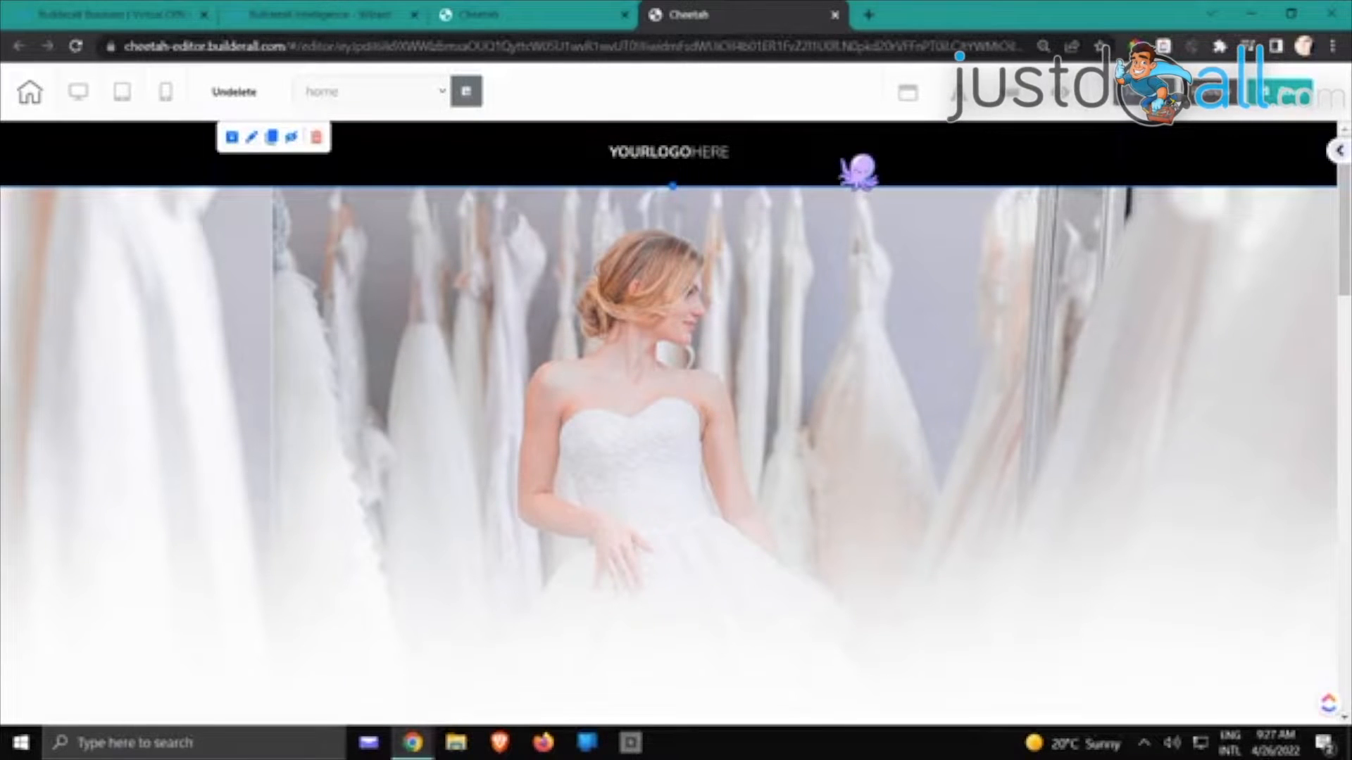
{"action": "left_click", "coordinate": [858, 170]}
{"action": "scroll", "coordinate": [846, 257], "scroll_direction": "down", "scroll_amount": 5}
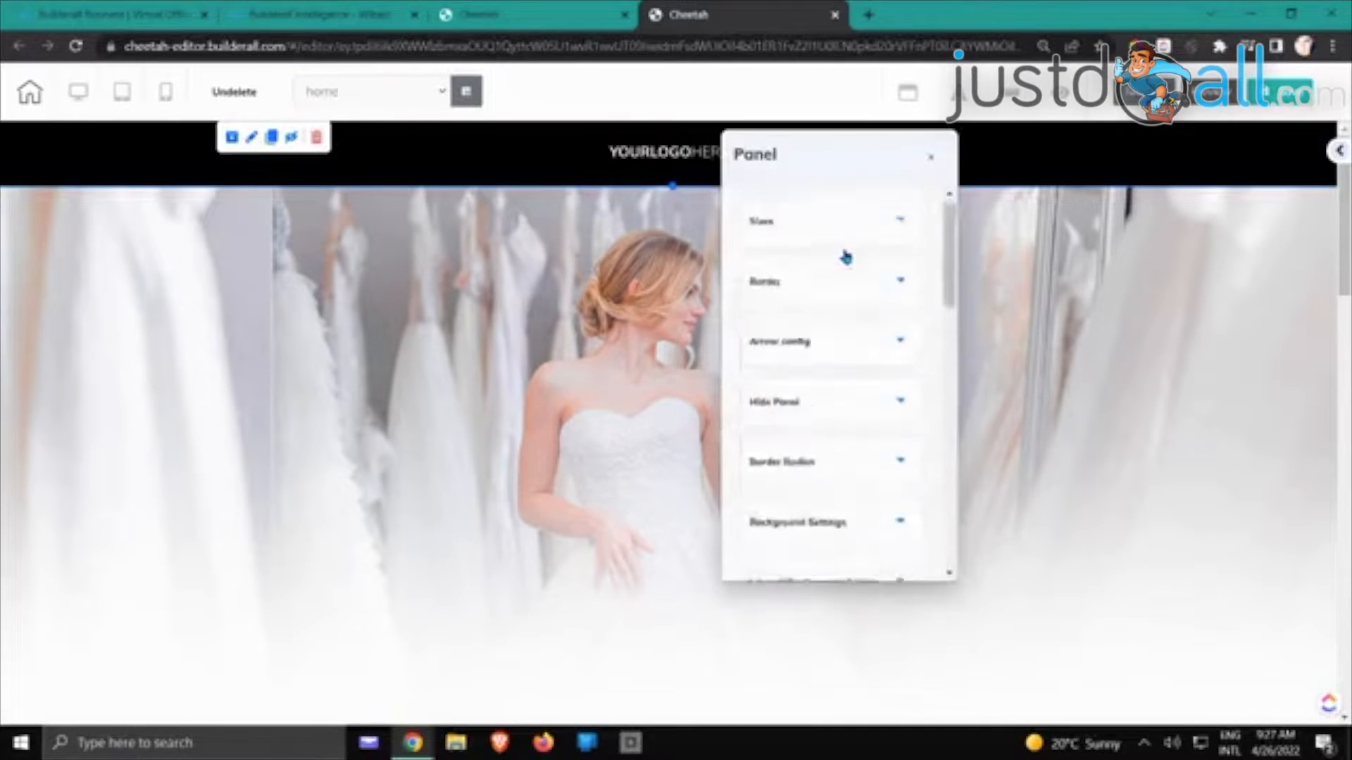
{"action": "left_click", "coordinate": [844, 520]}
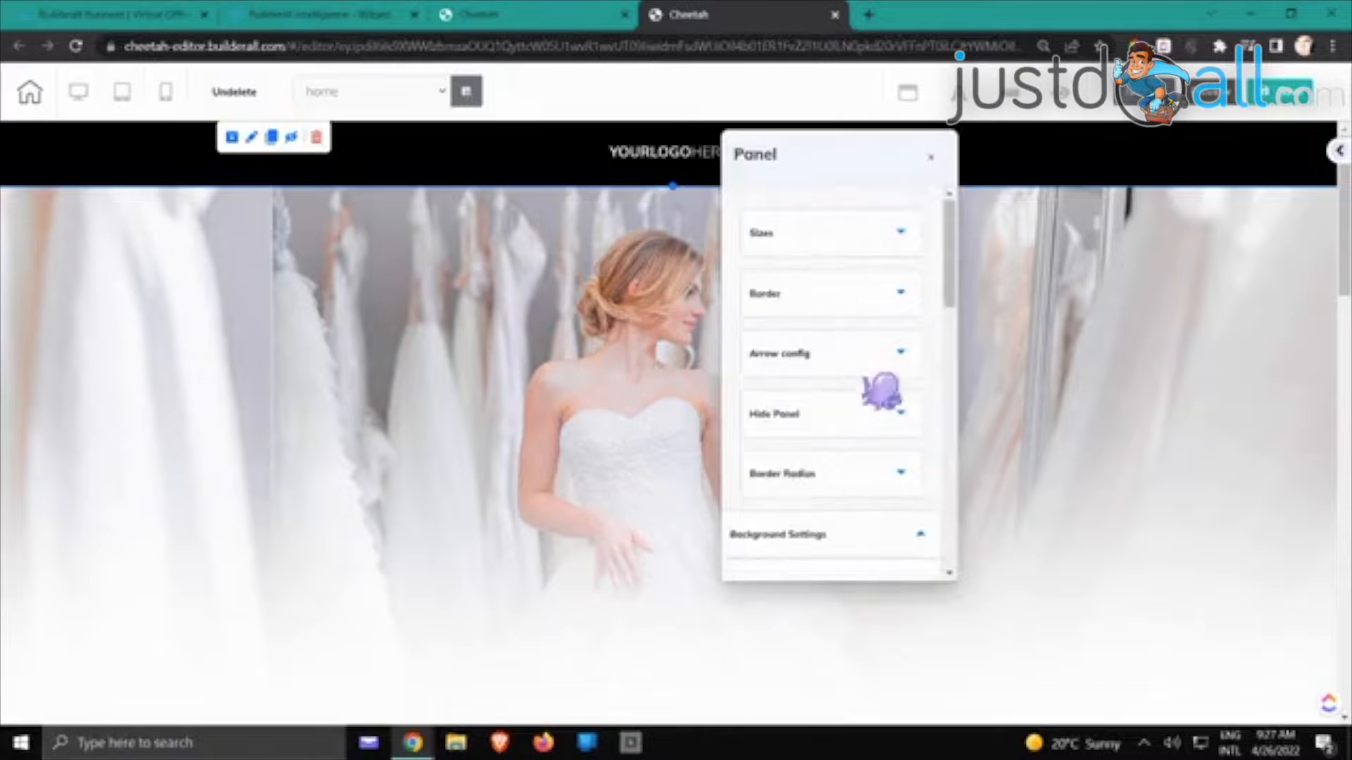
{"action": "scroll", "coordinate": [885, 389], "scroll_direction": "down", "scroll_amount": 5}
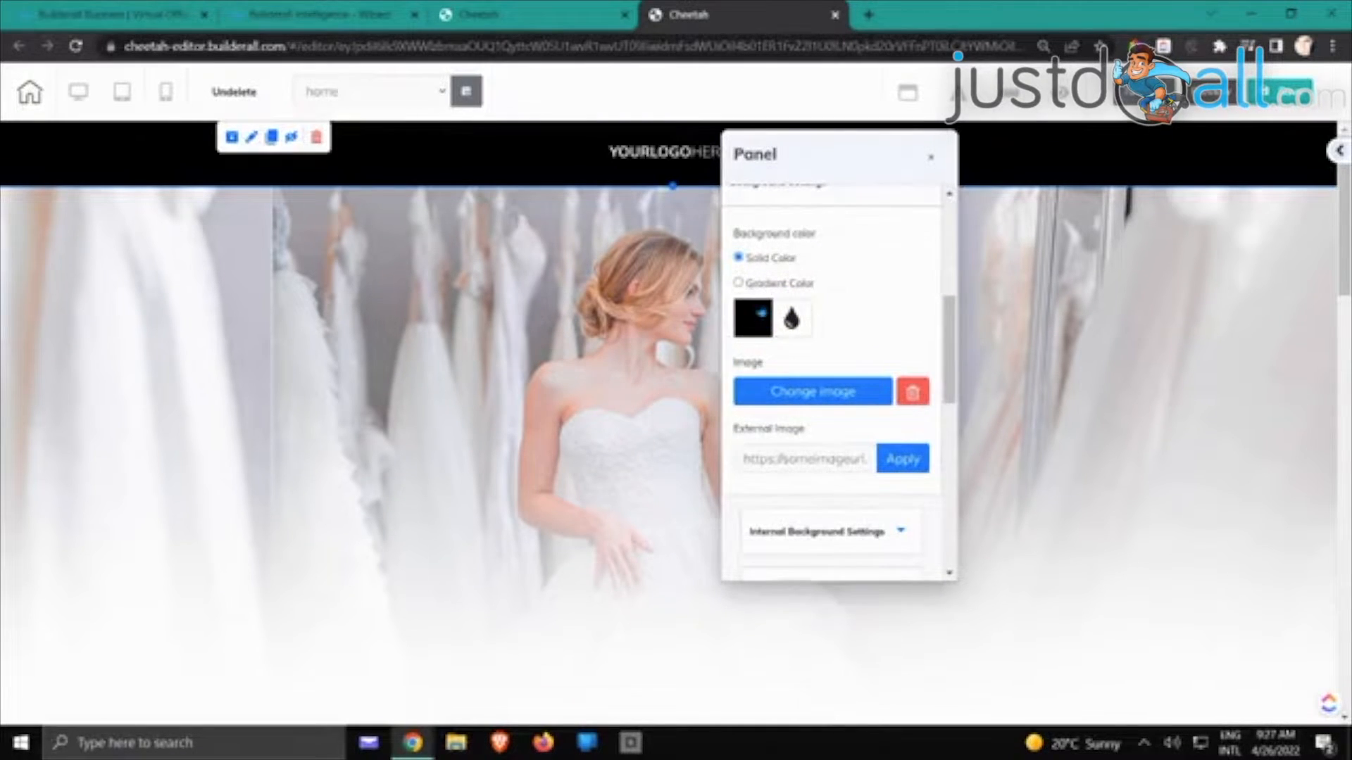
{"action": "left_click", "coordinate": [760, 313]}
{"action": "scroll", "coordinate": [774, 338], "scroll_direction": "down", "scroll_amount": 2}
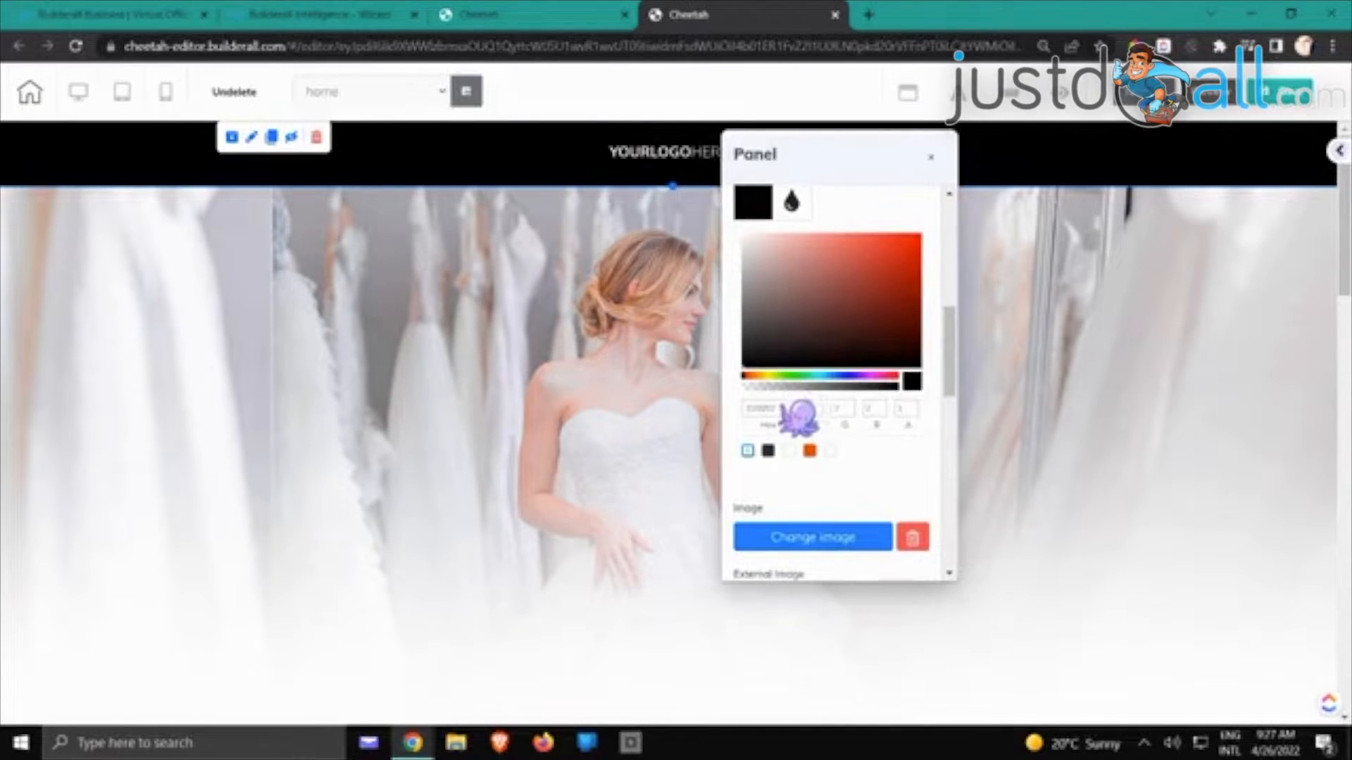
{"action": "left_click_drag", "start_coordinate": [780, 403], "coordinate": [742, 407]}
{"action": "key", "text": "ctrl+v"}
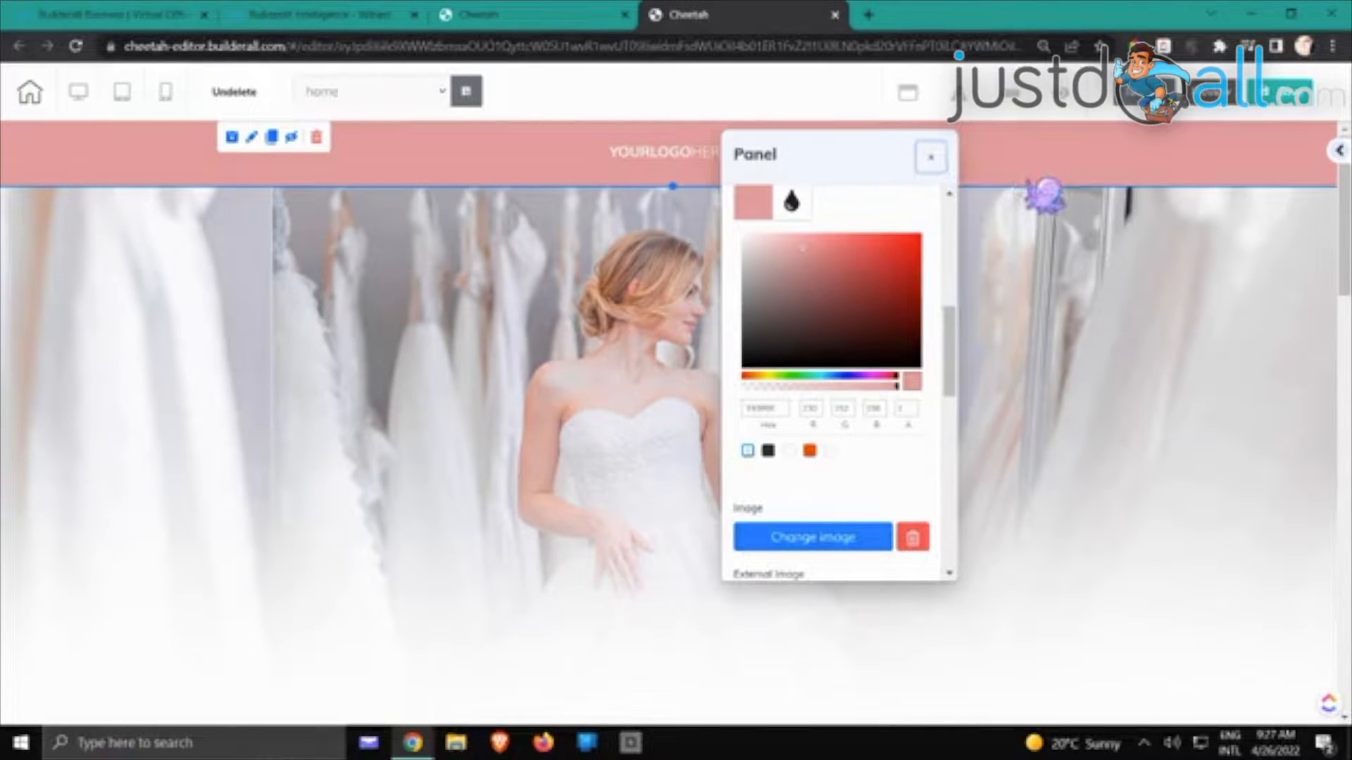
{"action": "left_click", "coordinate": [933, 157]}
{"action": "scroll", "coordinate": [1068, 408], "scroll_direction": "down", "scroll_amount": 1}
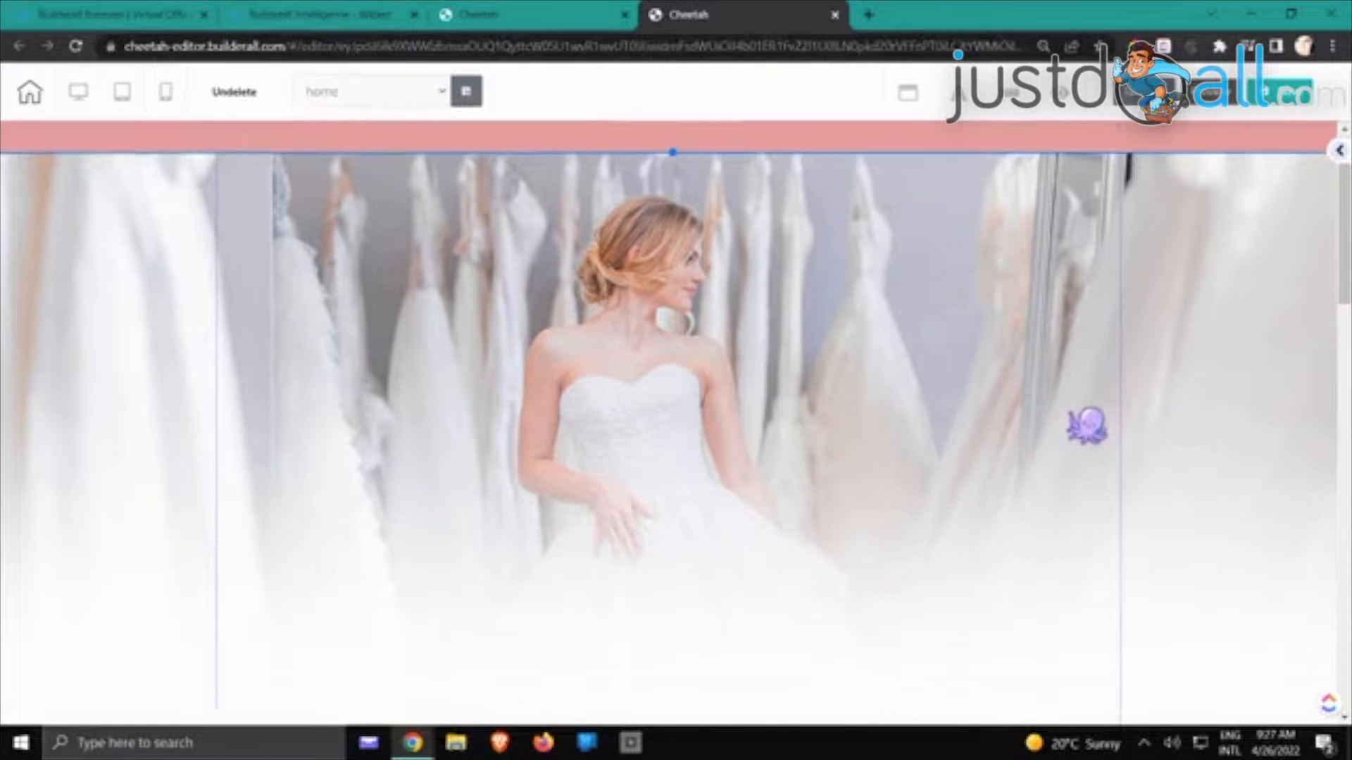
{"action": "scroll", "coordinate": [1087, 424], "scroll_direction": "down", "scroll_amount": 4}
{"action": "scroll", "coordinate": [1095, 425], "scroll_direction": "up", "scroll_amount": 5}
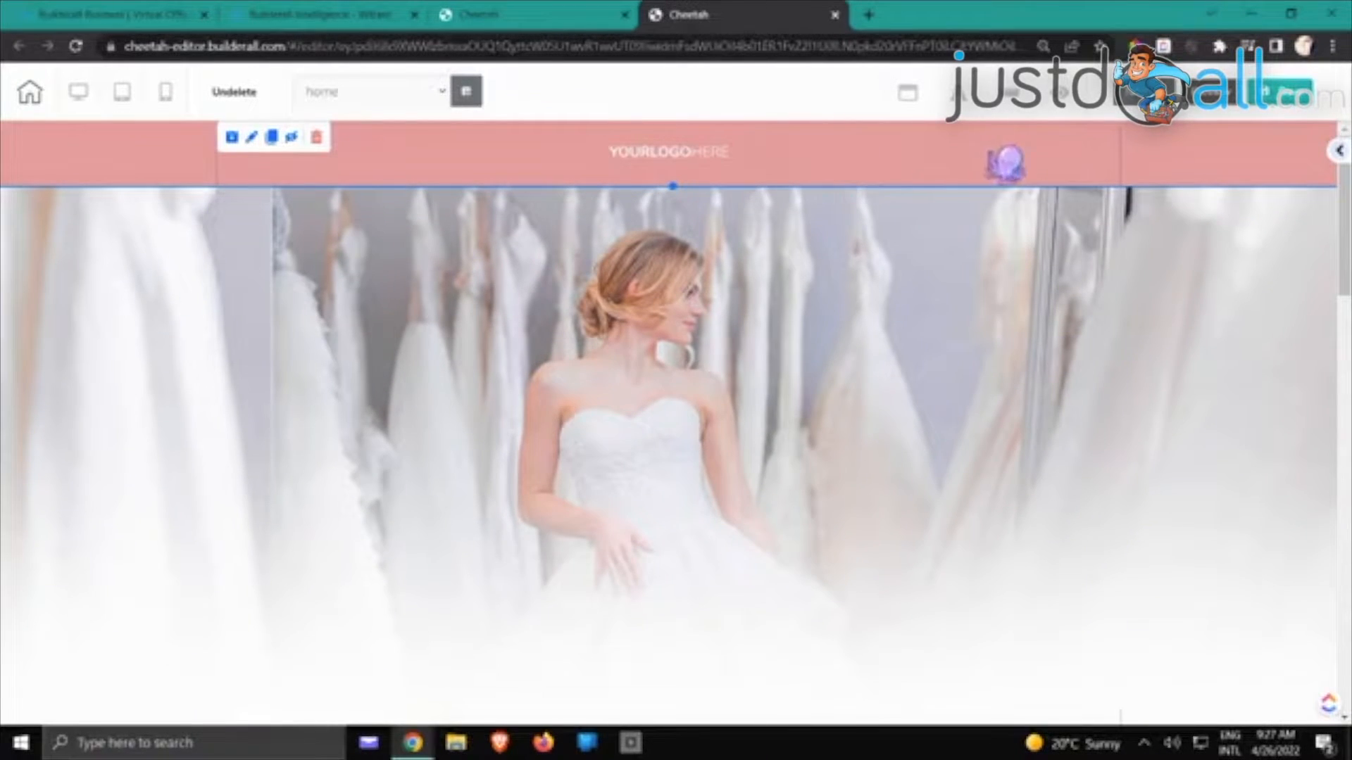
Delete the YOURLOGOHERE text from the pink header panel
{"action": "left_click", "coordinate": [695, 162]}
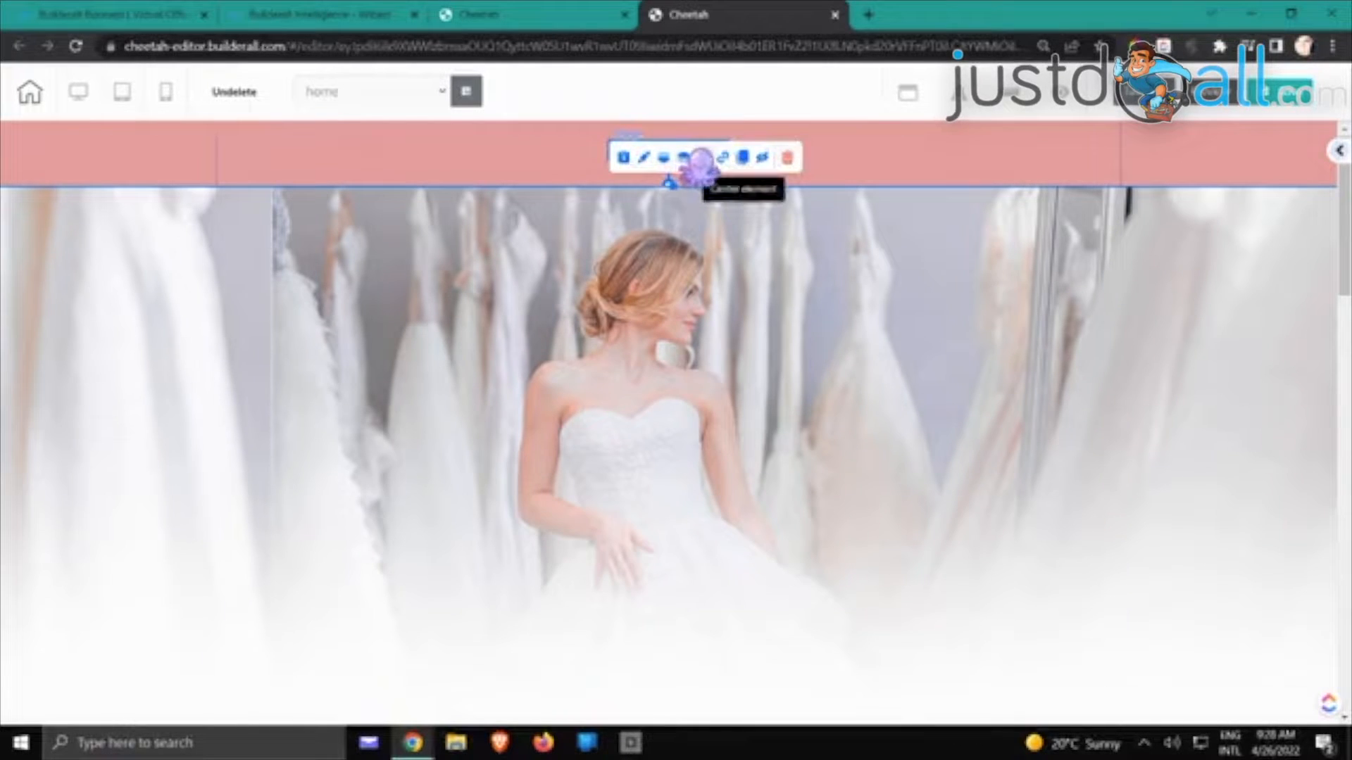
{"action": "left_click", "coordinate": [789, 158]}
{"action": "left_click", "coordinate": [792, 440]}
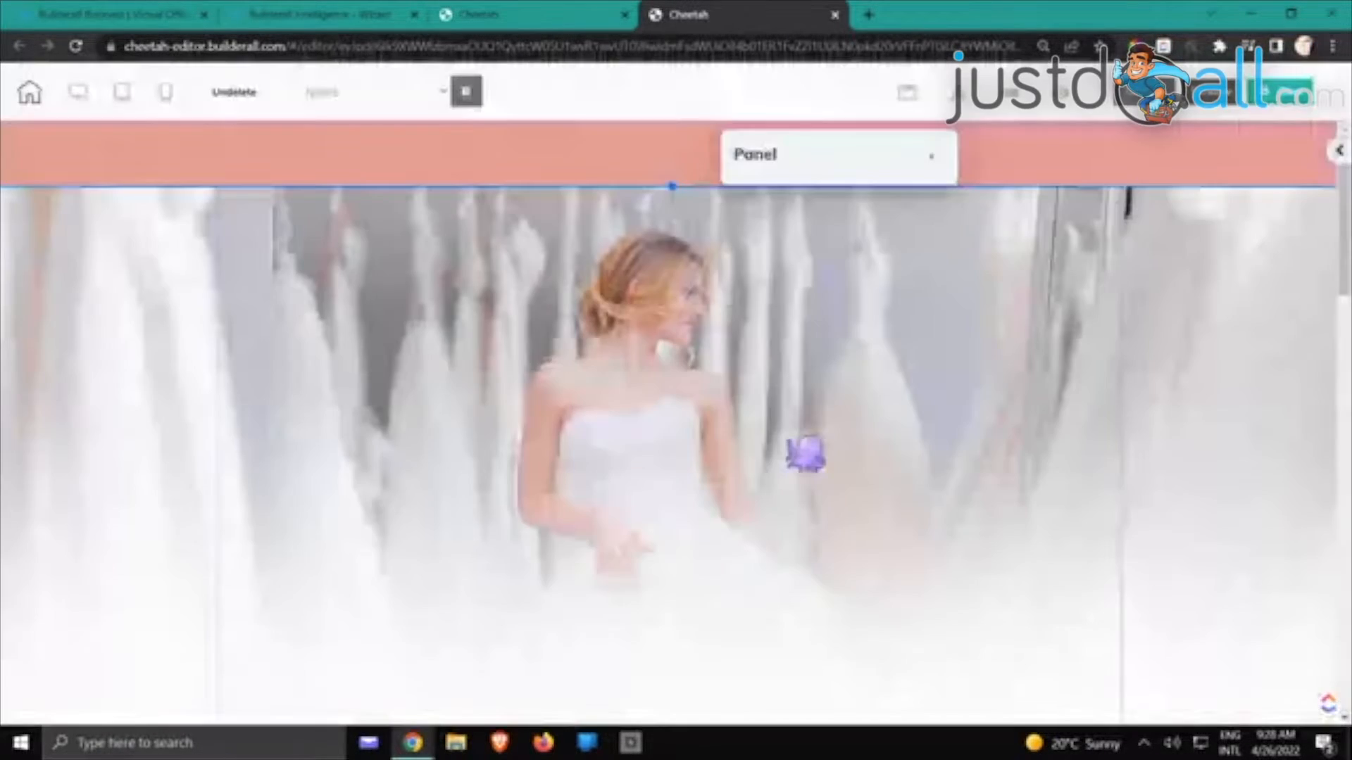
Set the black footer panel's background color to the copied pink E6989E and check the page up to the header
{"action": "scroll", "coordinate": [866, 395], "scroll_direction": "down", "scroll_amount": 10}
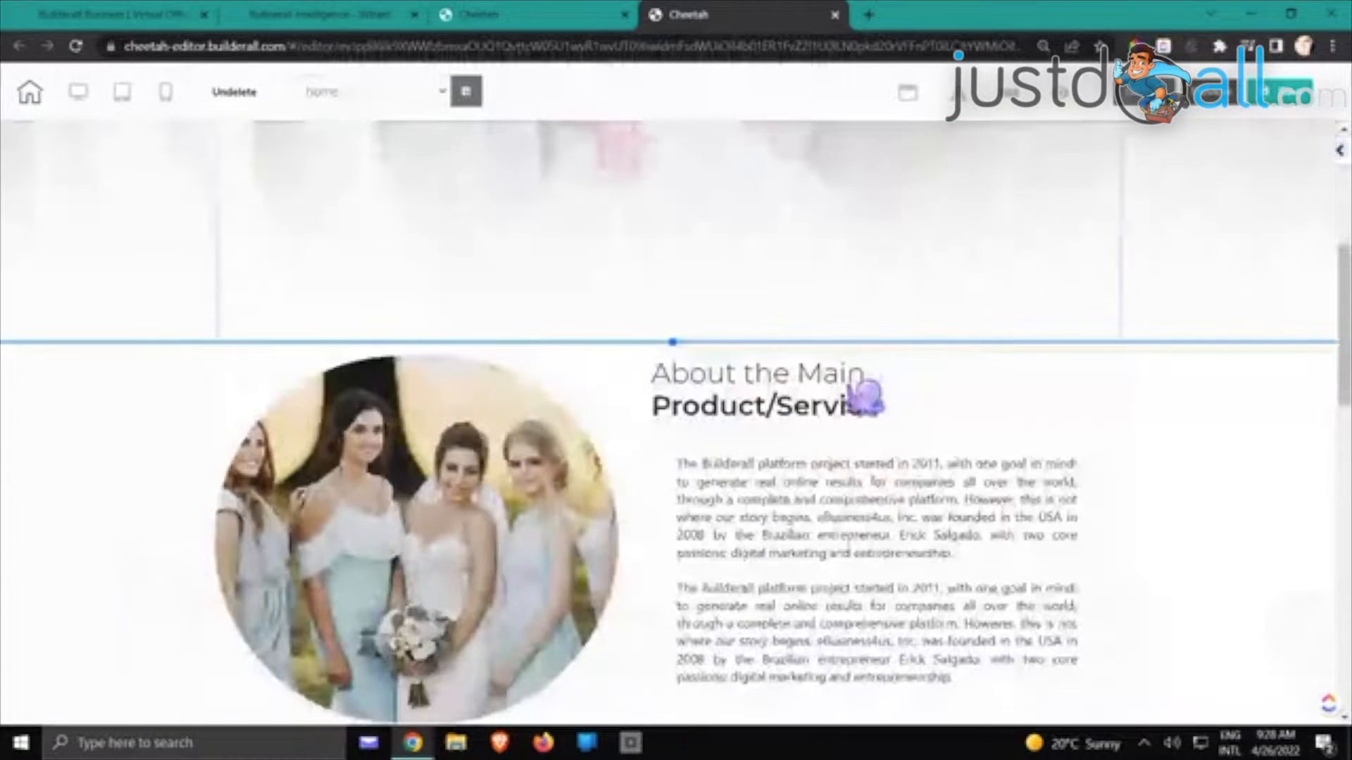
{"action": "scroll", "coordinate": [865, 398], "scroll_direction": "down", "scroll_amount": 12}
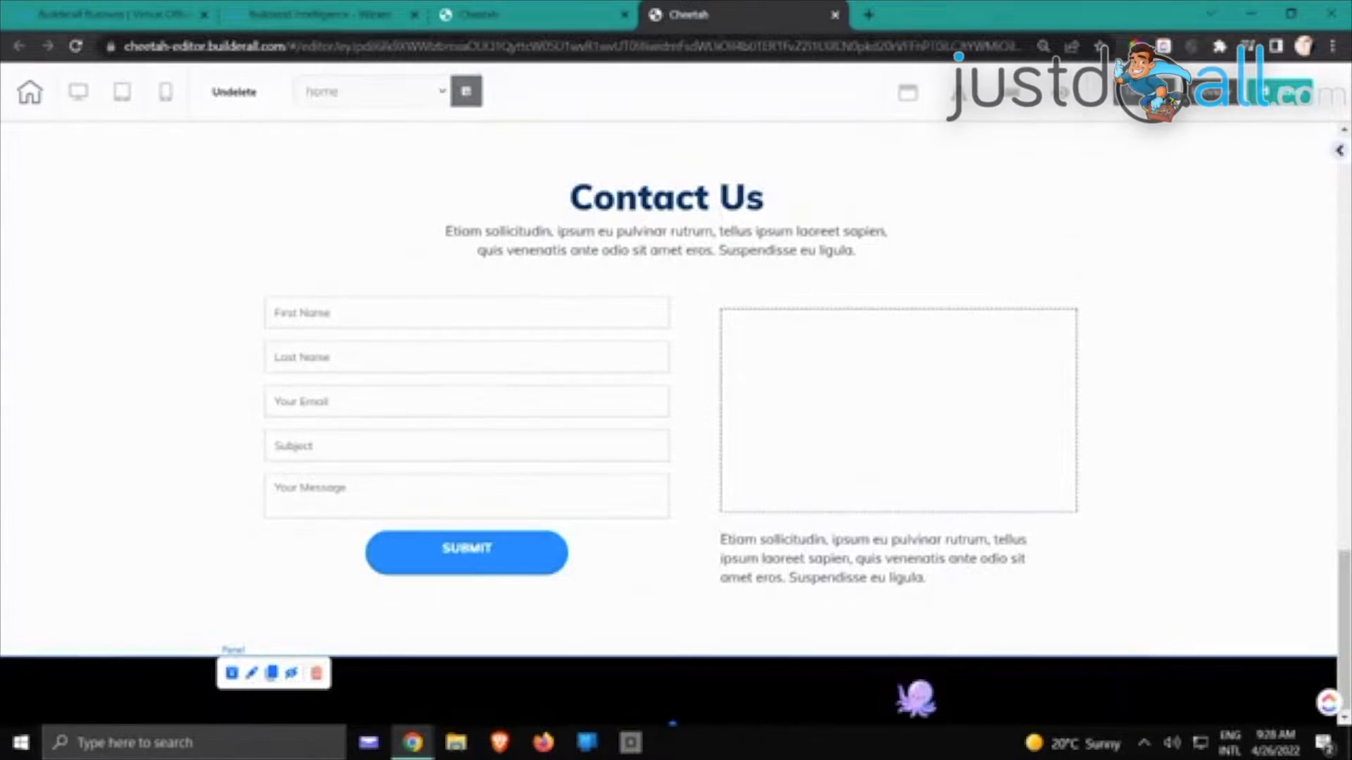
{"action": "left_click", "coordinate": [915, 697]}
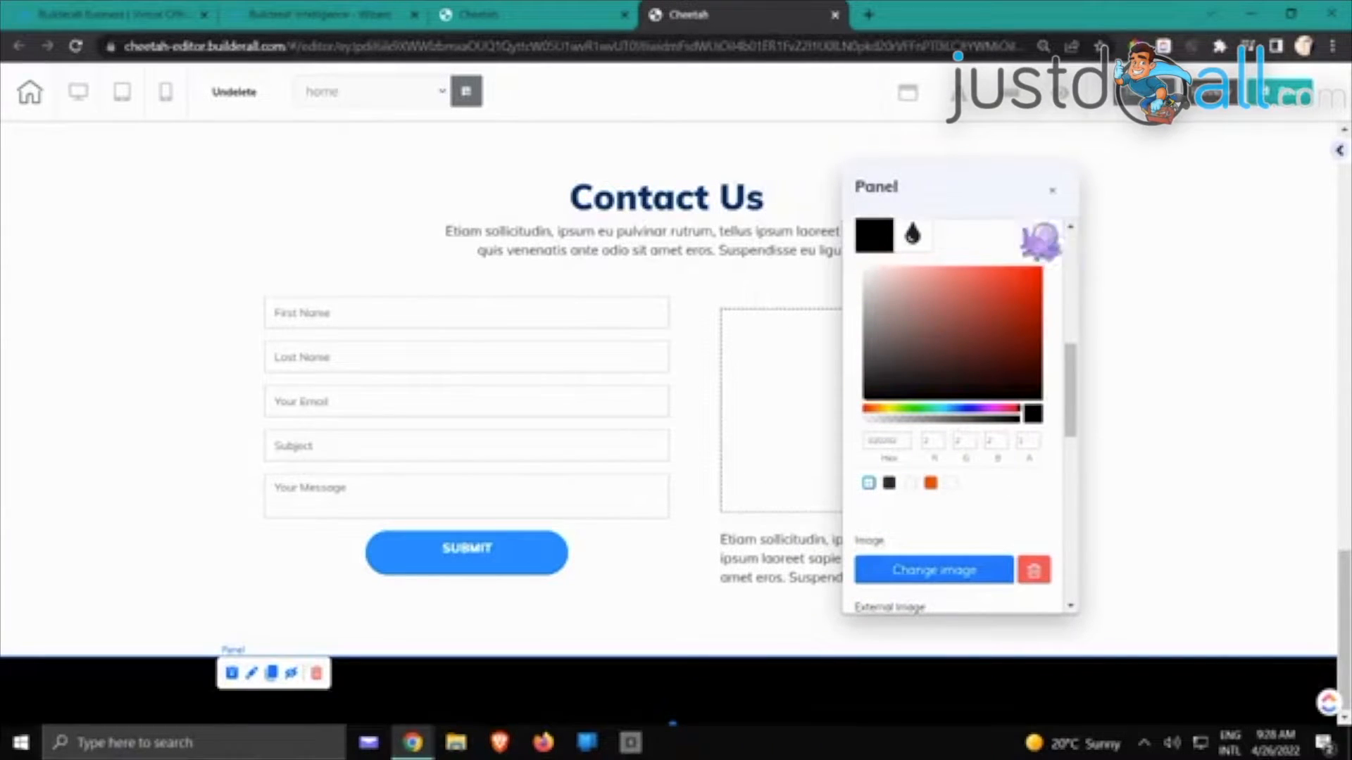
{"action": "left_click_drag", "start_coordinate": [895, 441], "coordinate": [867, 439]}
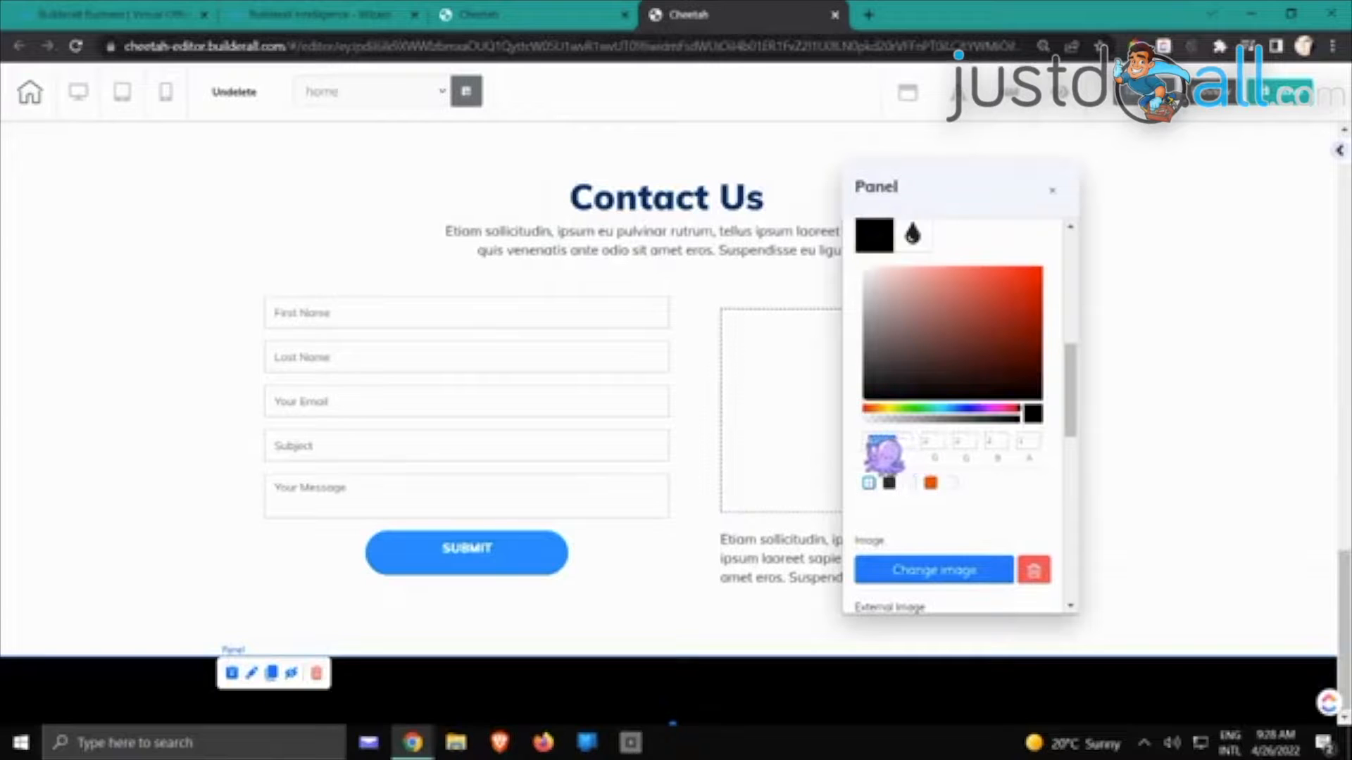
{"action": "key", "text": "ctrl+v"}
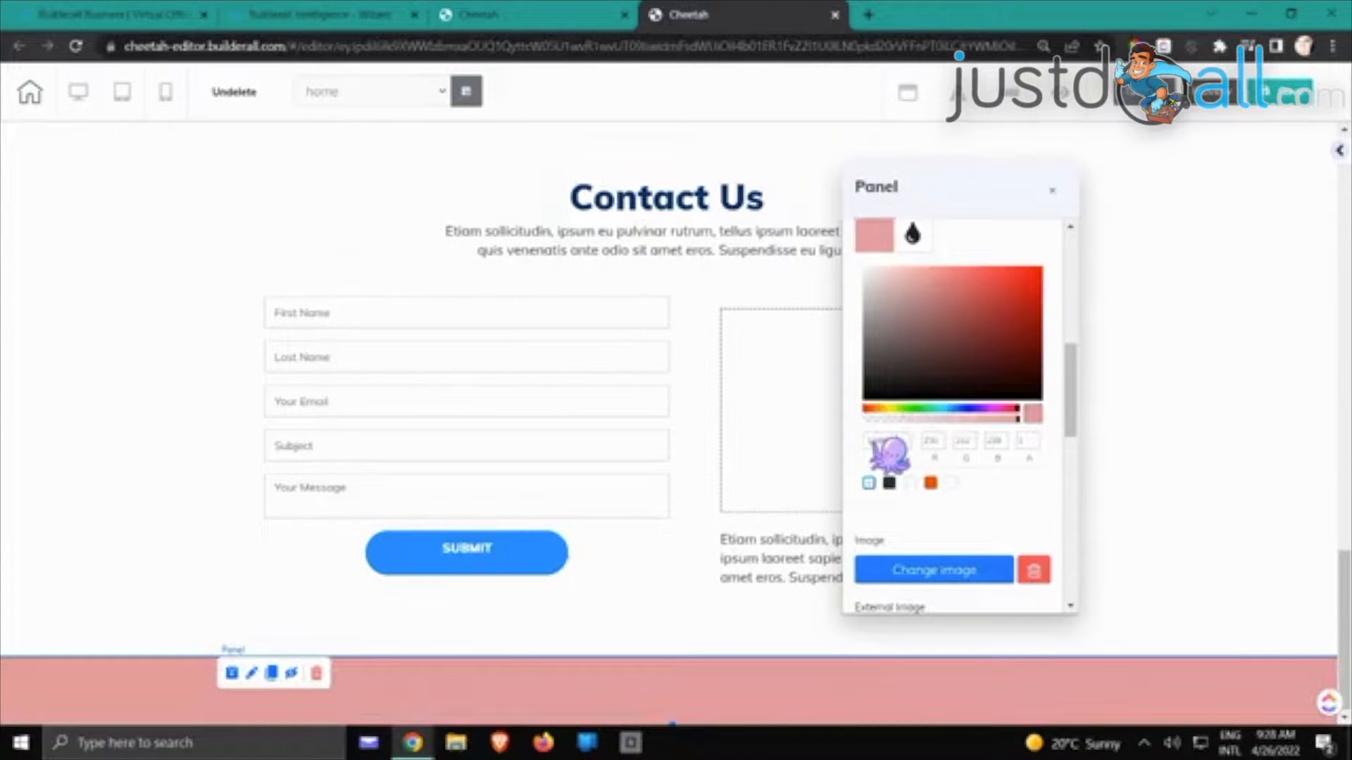
{"action": "left_click", "coordinate": [1058, 206]}
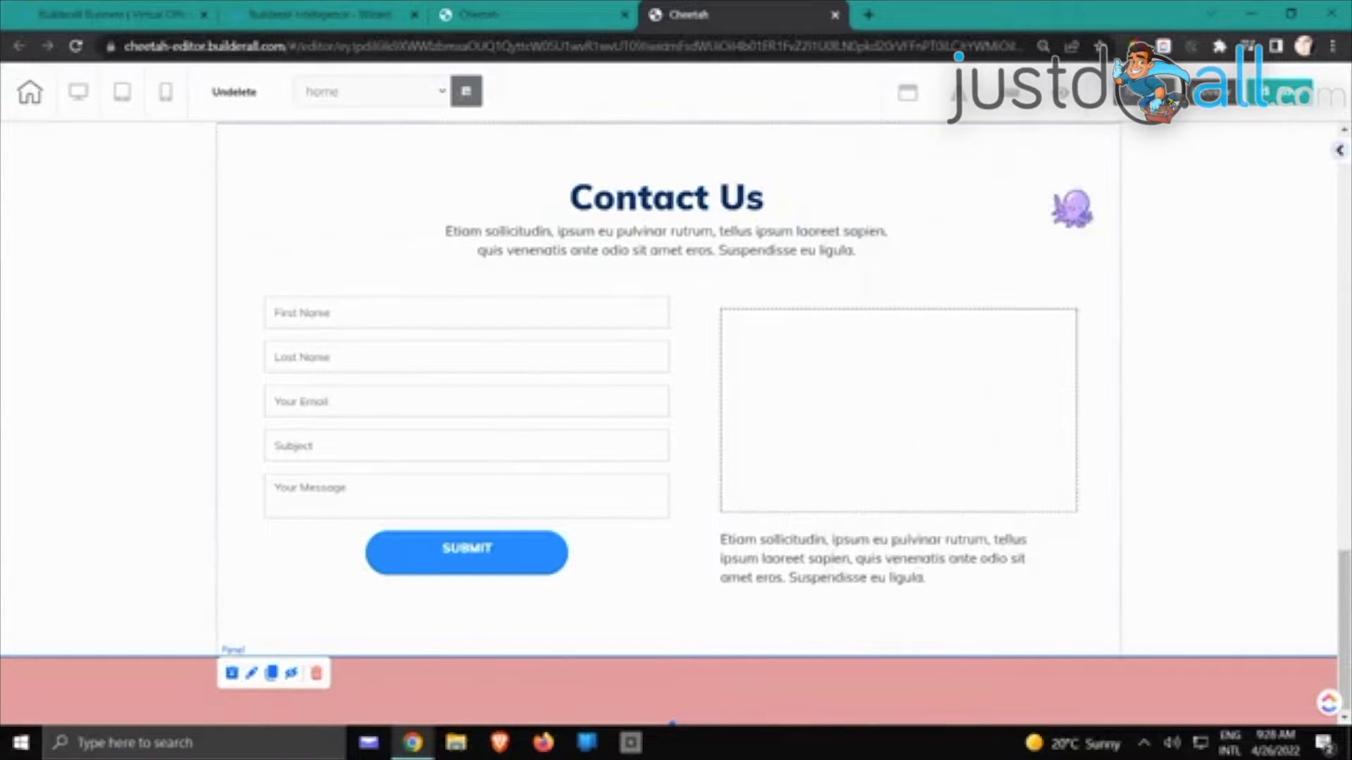
{"action": "left_click", "coordinate": [1056, 338]}
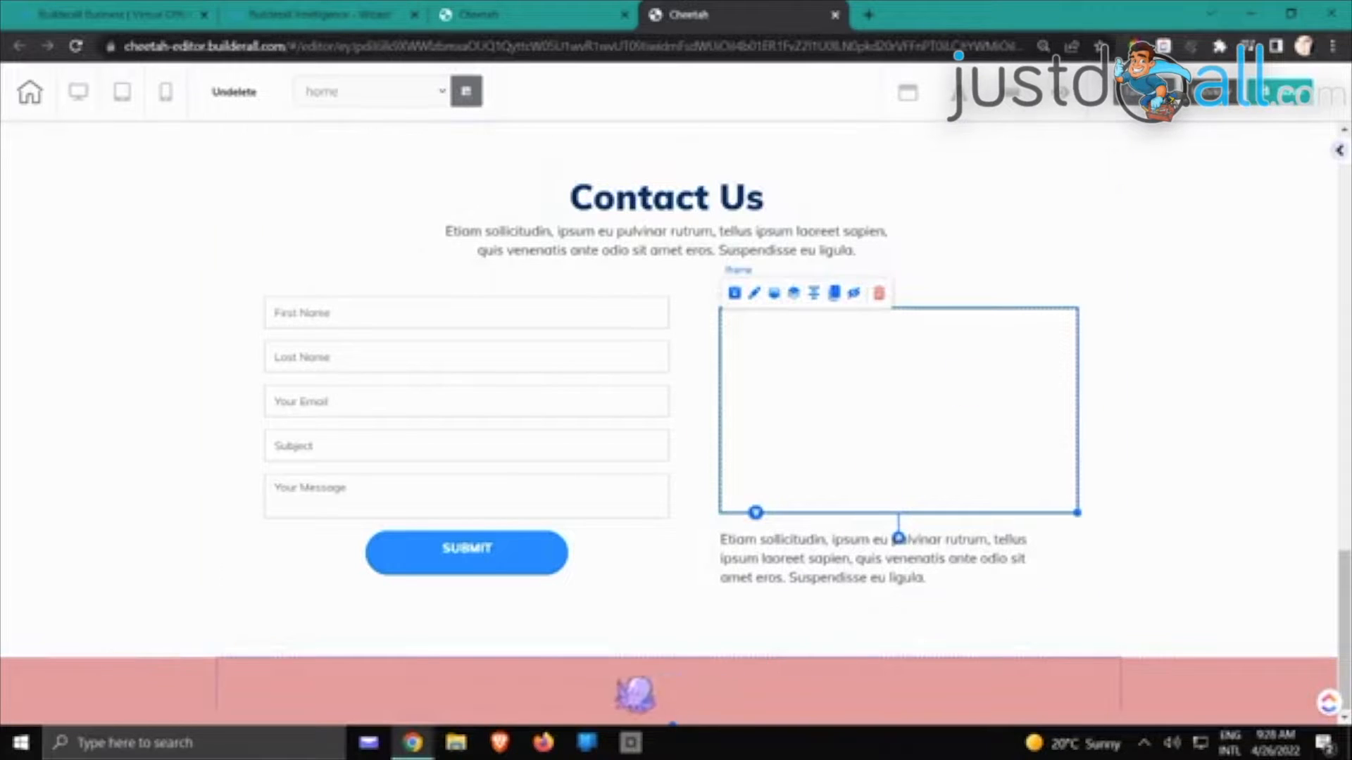
{"action": "scroll", "coordinate": [1020, 344], "scroll_direction": "up", "scroll_amount": 6}
{"action": "scroll", "coordinate": [1024, 344], "scroll_direction": "up", "scroll_amount": 18}
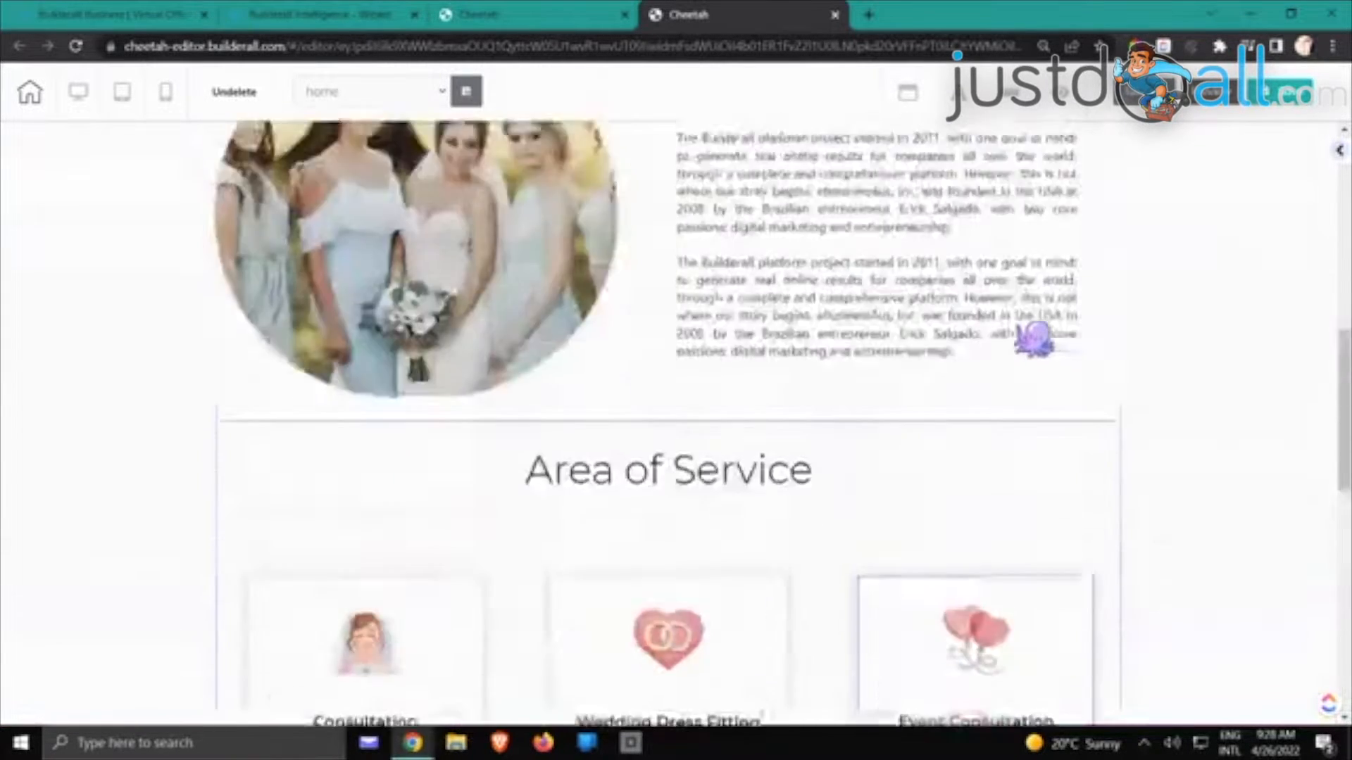
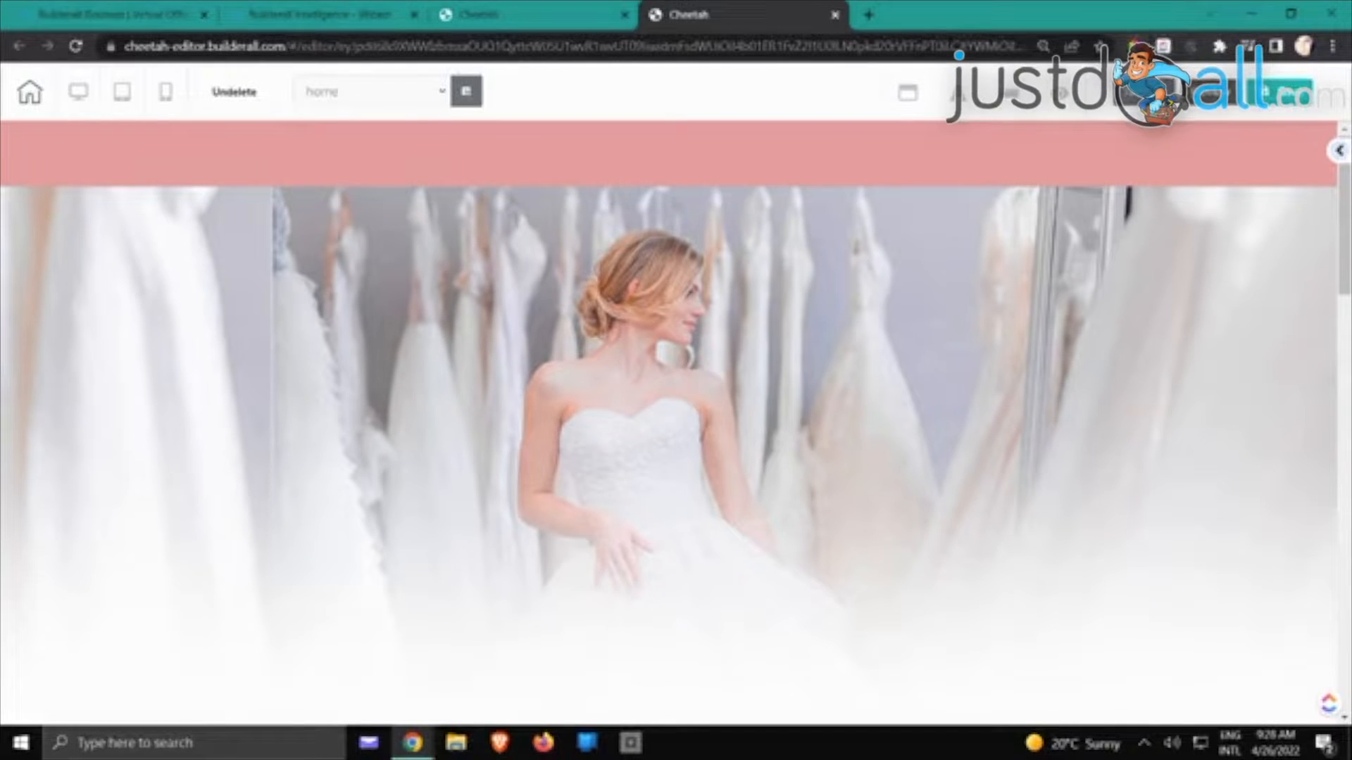
Search Google for "colorpicker chrome" in a new browser tab
{"action": "left_click", "coordinate": [871, 16]}
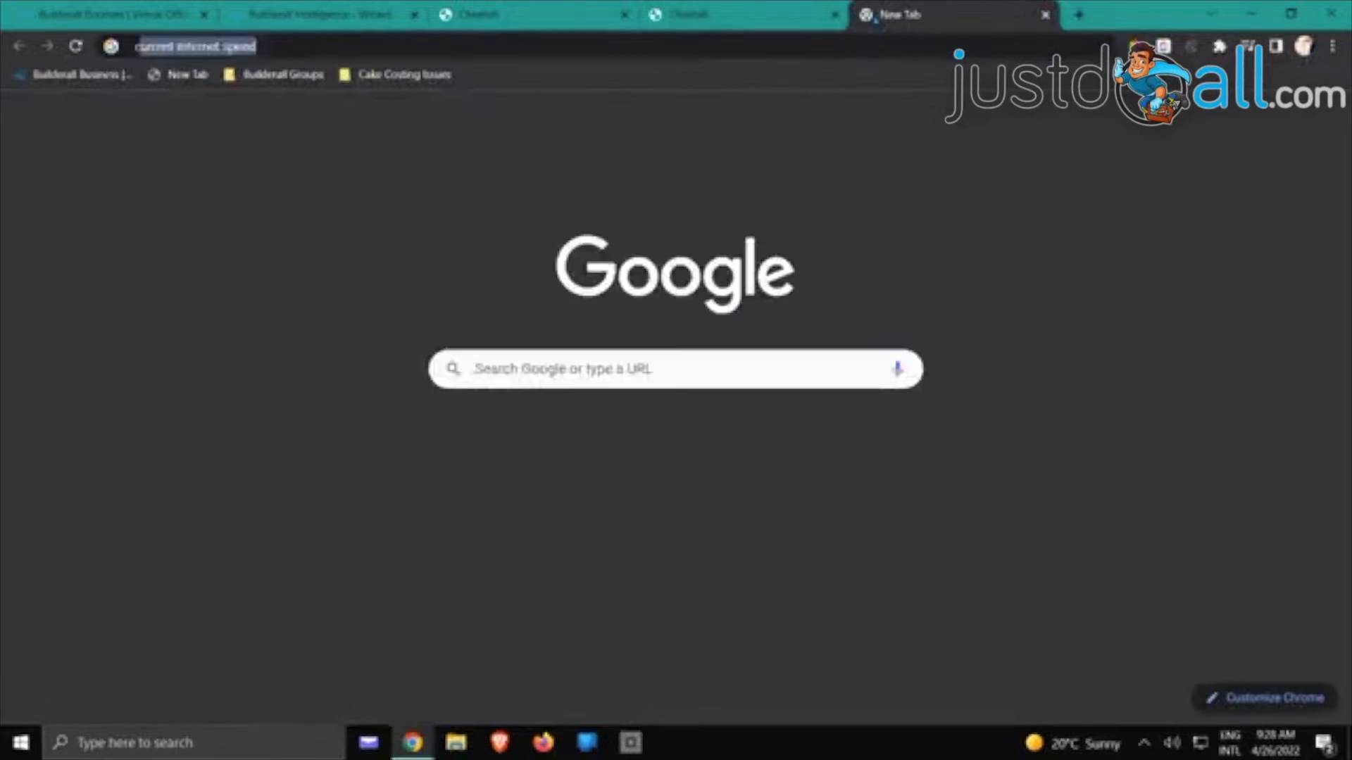
{"action": "type", "text": "colorpicker "}
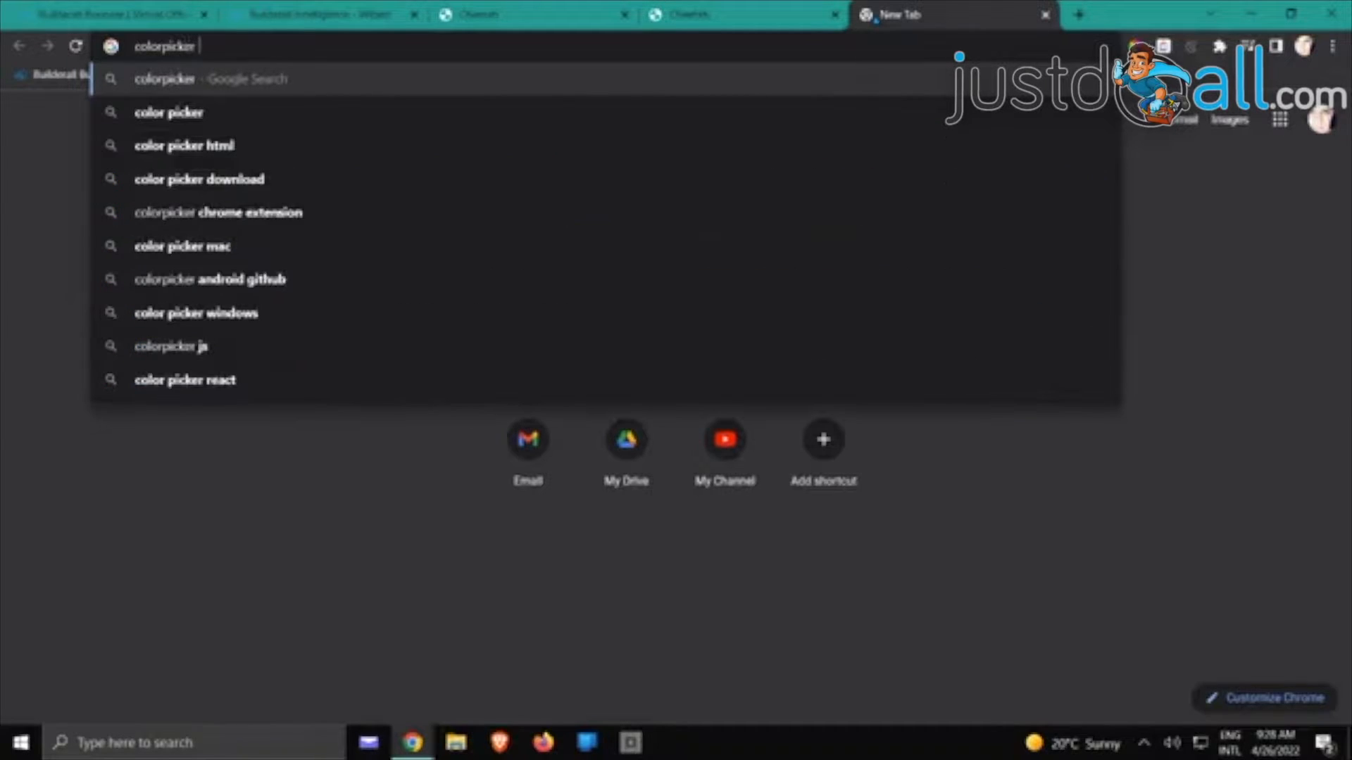
{"action": "type", "text": "chrome"}
{"action": "key", "text": "Return"}
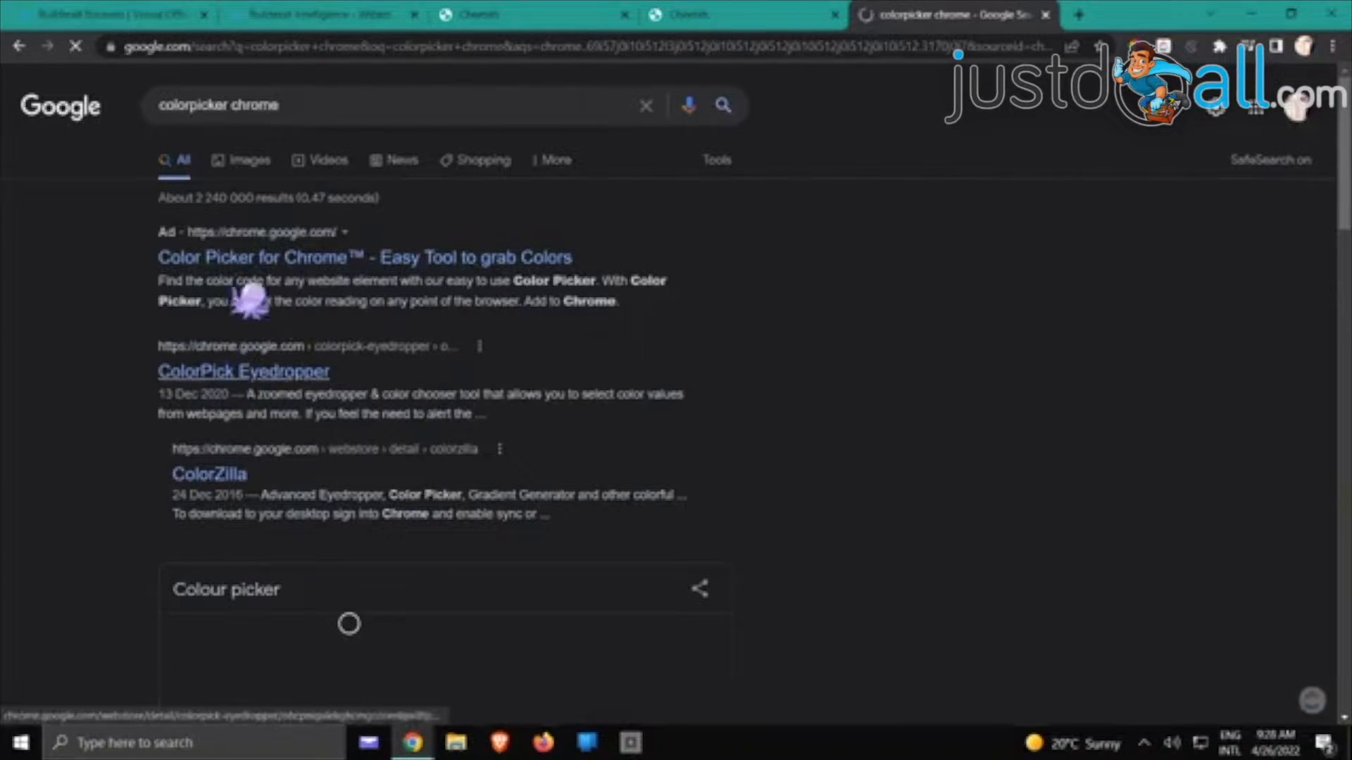
View the Color Picker for Chrome and ColorPick Eyedropper pages in the Chrome Web Store, and return to the Cheetah editor
{"action": "left_click", "coordinate": [278, 271]}
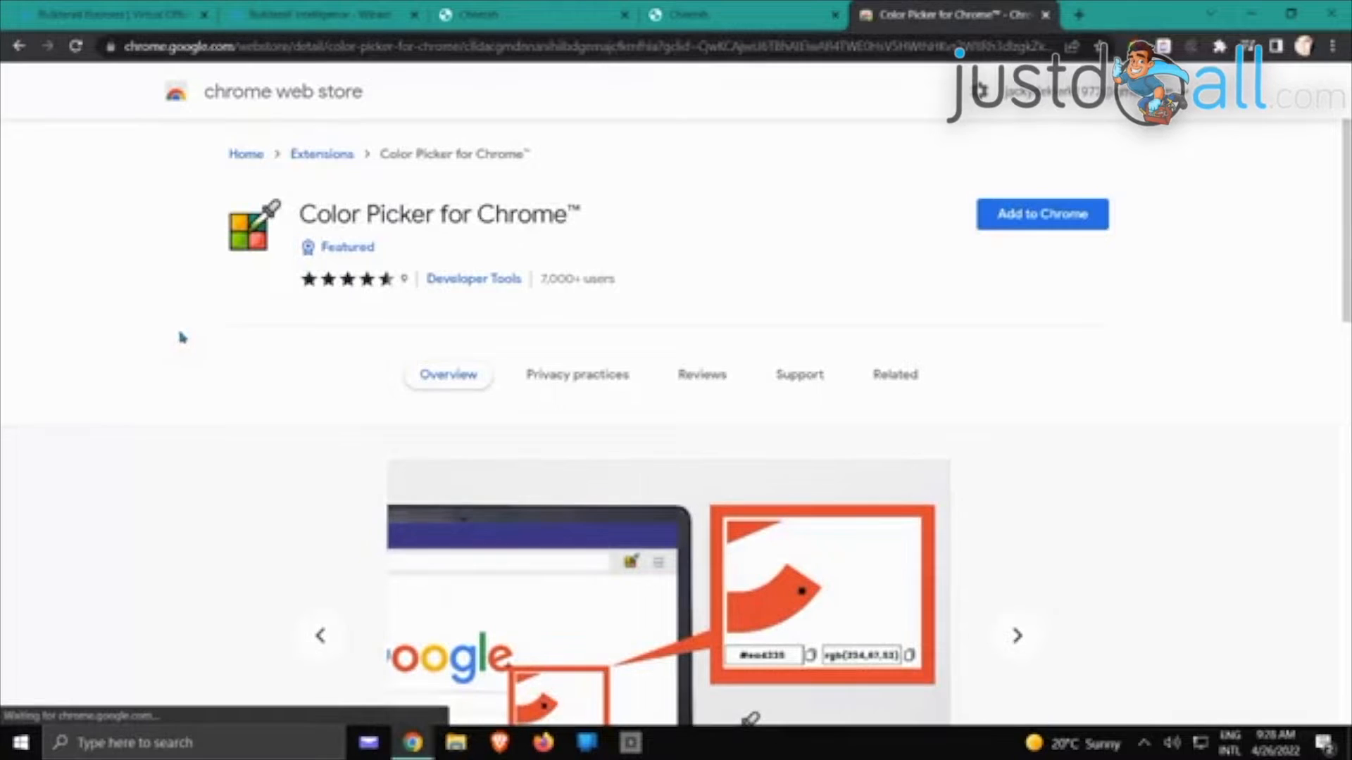
{"action": "left_click", "coordinate": [19, 46]}
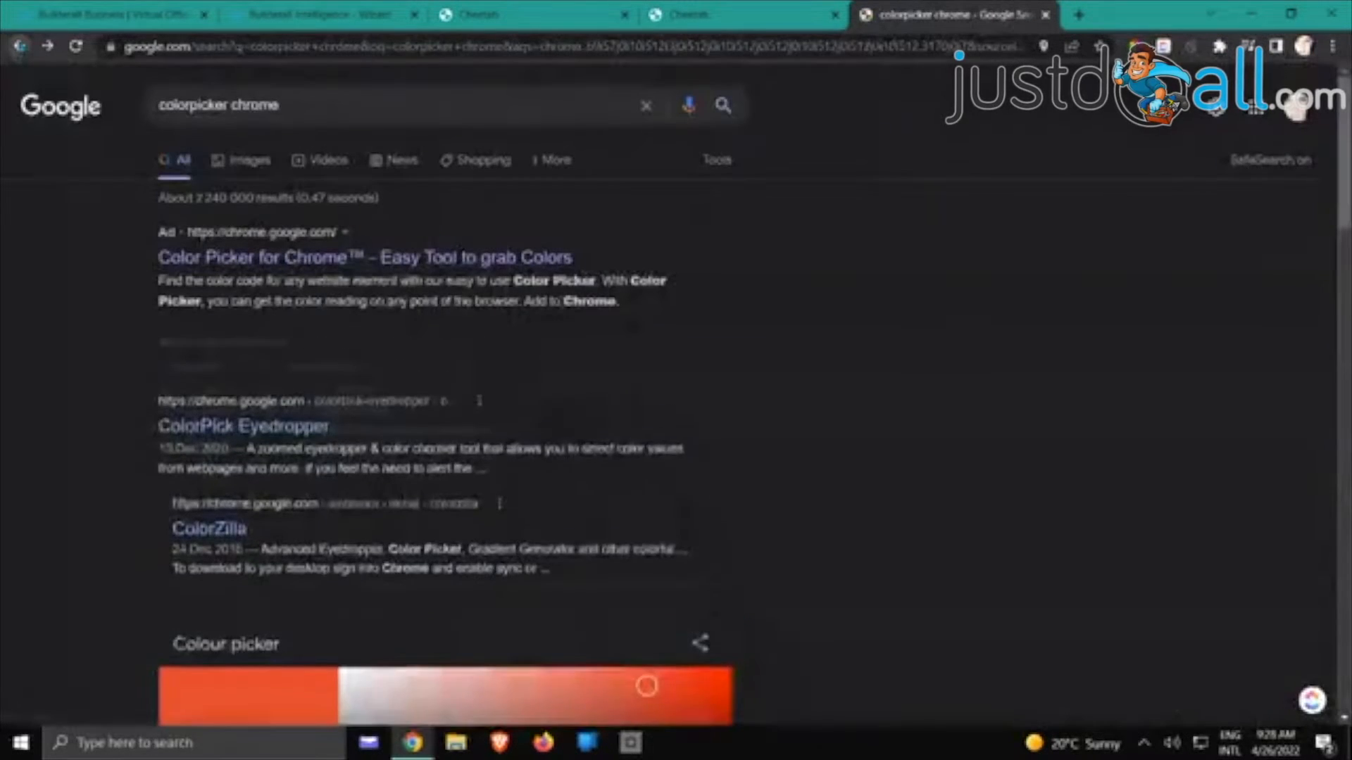
{"action": "left_click", "coordinate": [253, 507]}
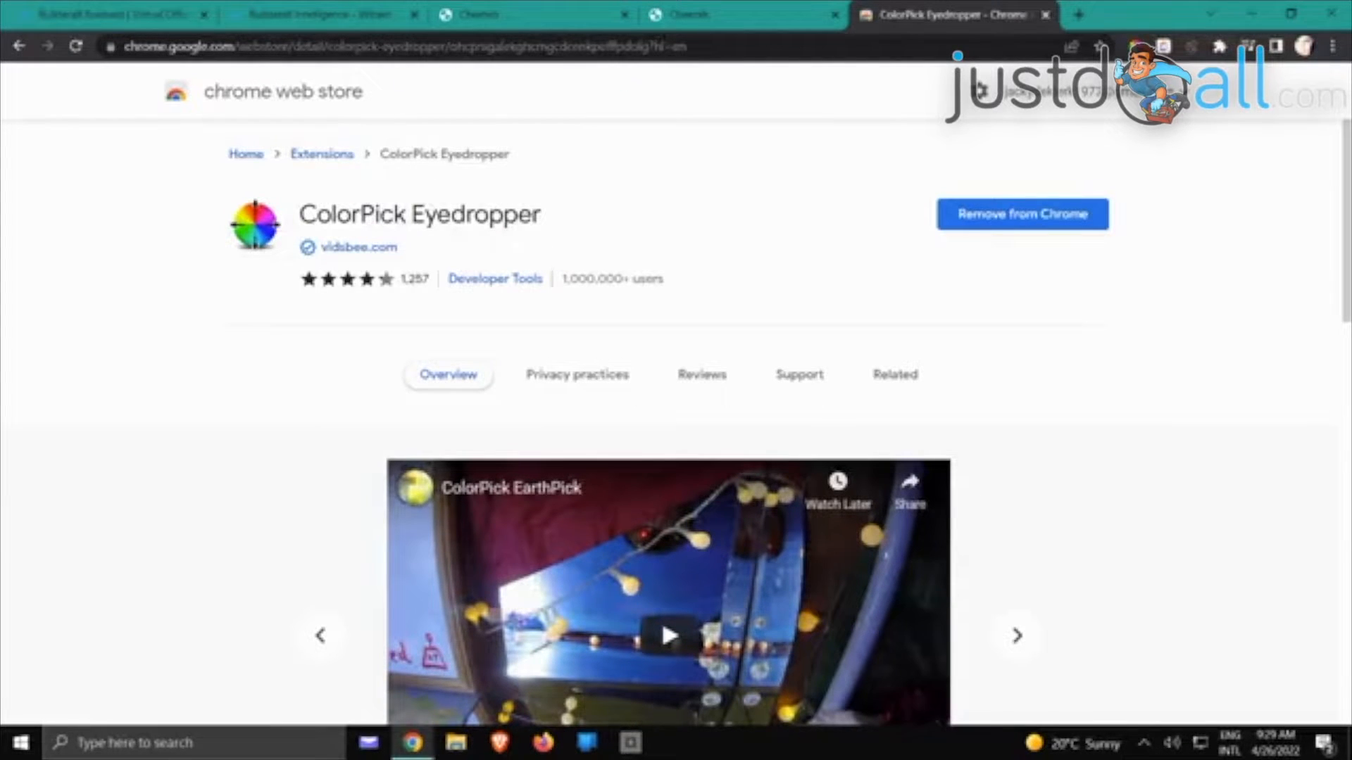
{"action": "key", "text": "ctrl+w"}
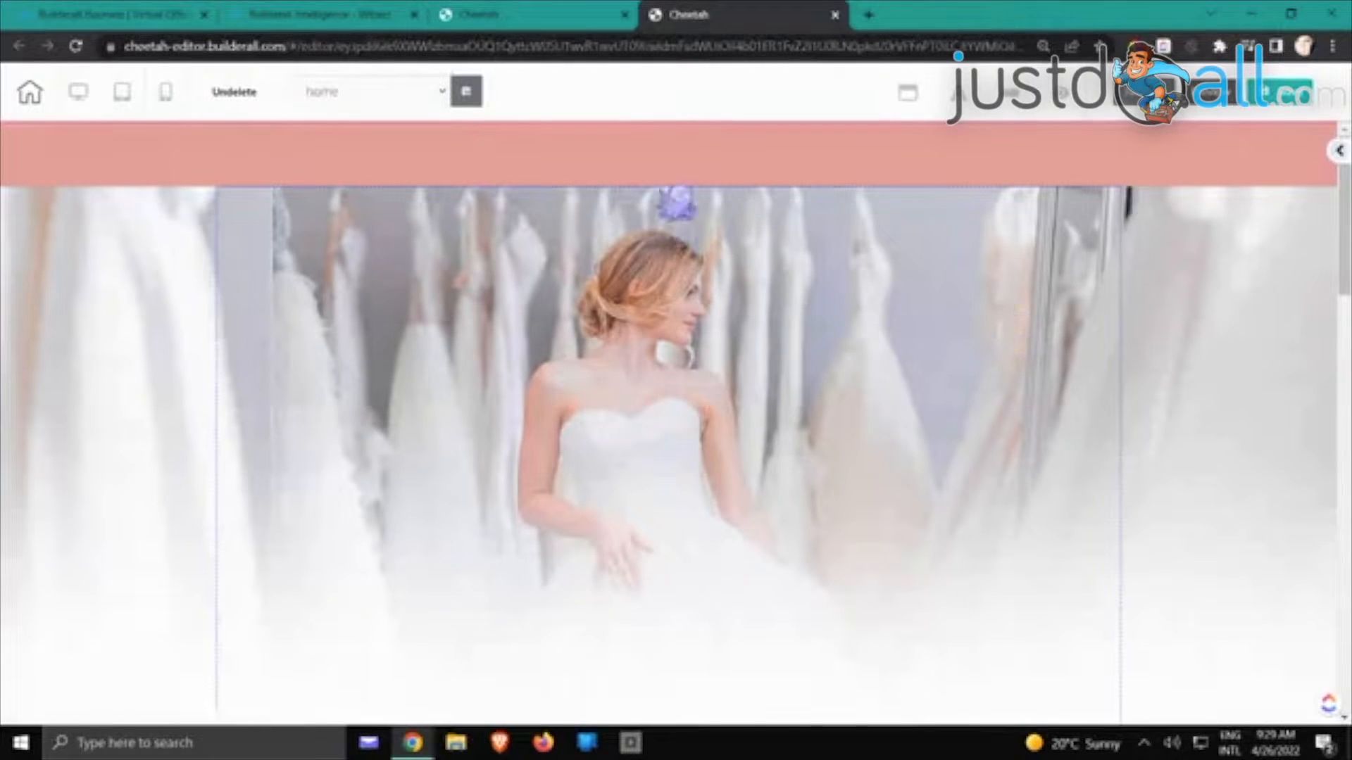
{"action": "scroll", "coordinate": [724, 338], "scroll_direction": "down", "scroll_amount": 3}
{"action": "scroll", "coordinate": [748, 366], "scroll_direction": "down", "scroll_amount": 5}
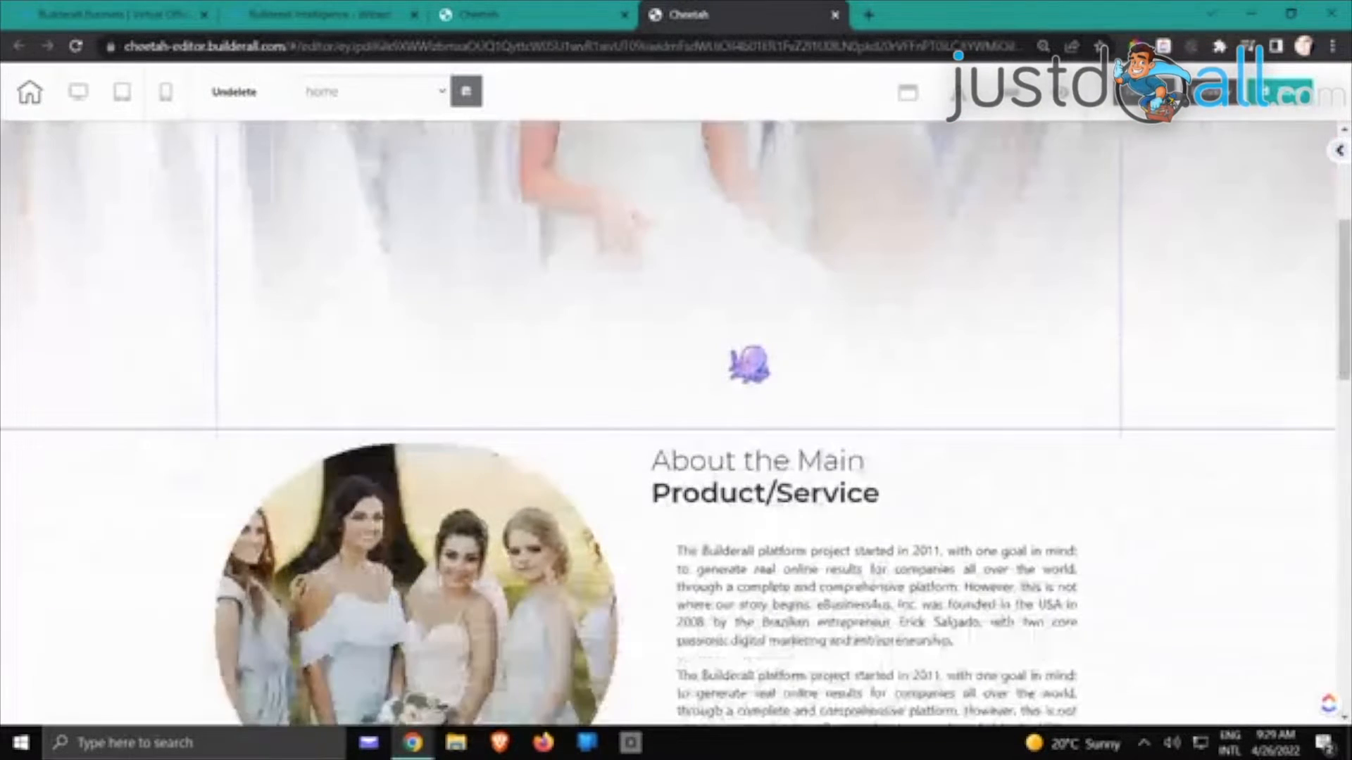
{"action": "scroll", "coordinate": [817, 386], "scroll_direction": "up", "scroll_amount": 5}
{"action": "scroll", "coordinate": [892, 181], "scroll_direction": "up", "scroll_amount": 3}
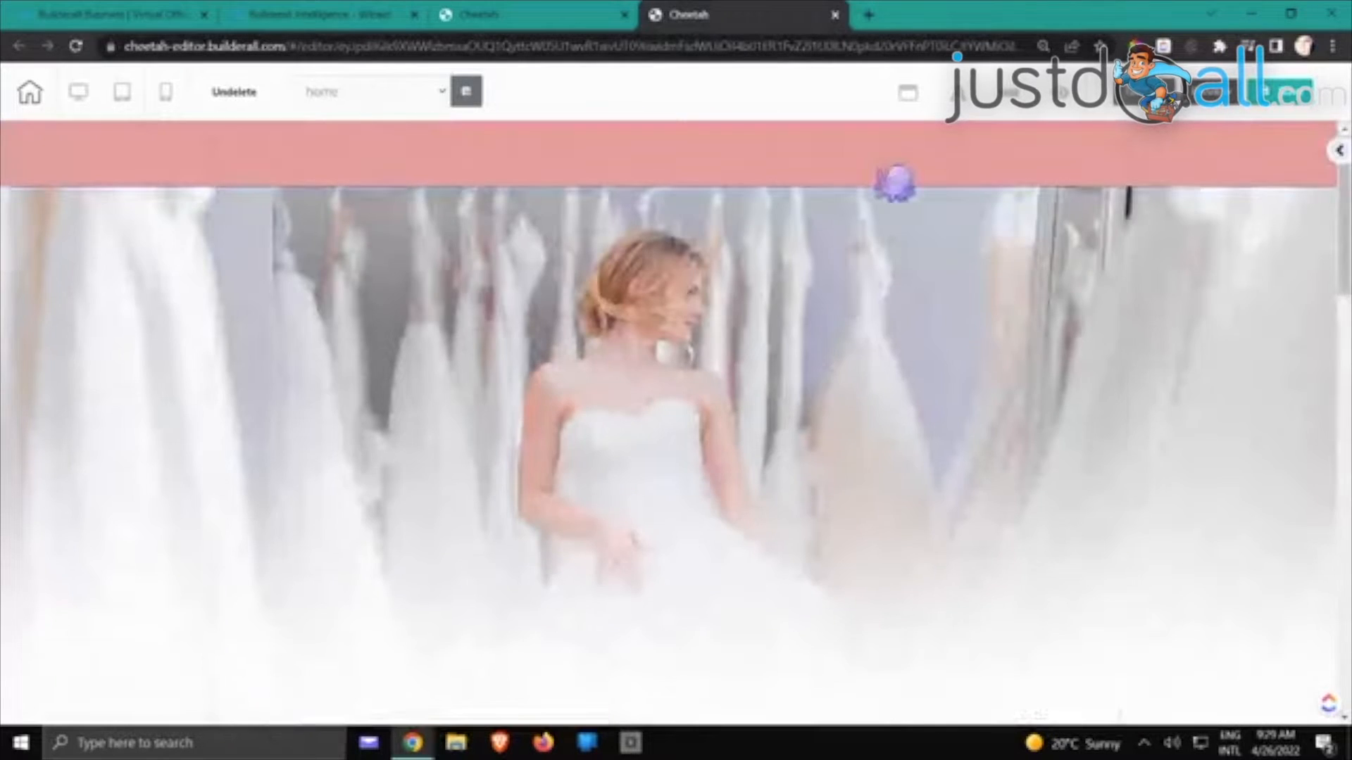
{"action": "scroll", "coordinate": [881, 229], "scroll_direction": "down", "scroll_amount": 7}
{"action": "scroll", "coordinate": [884, 229], "scroll_direction": "down", "scroll_amount": 1}
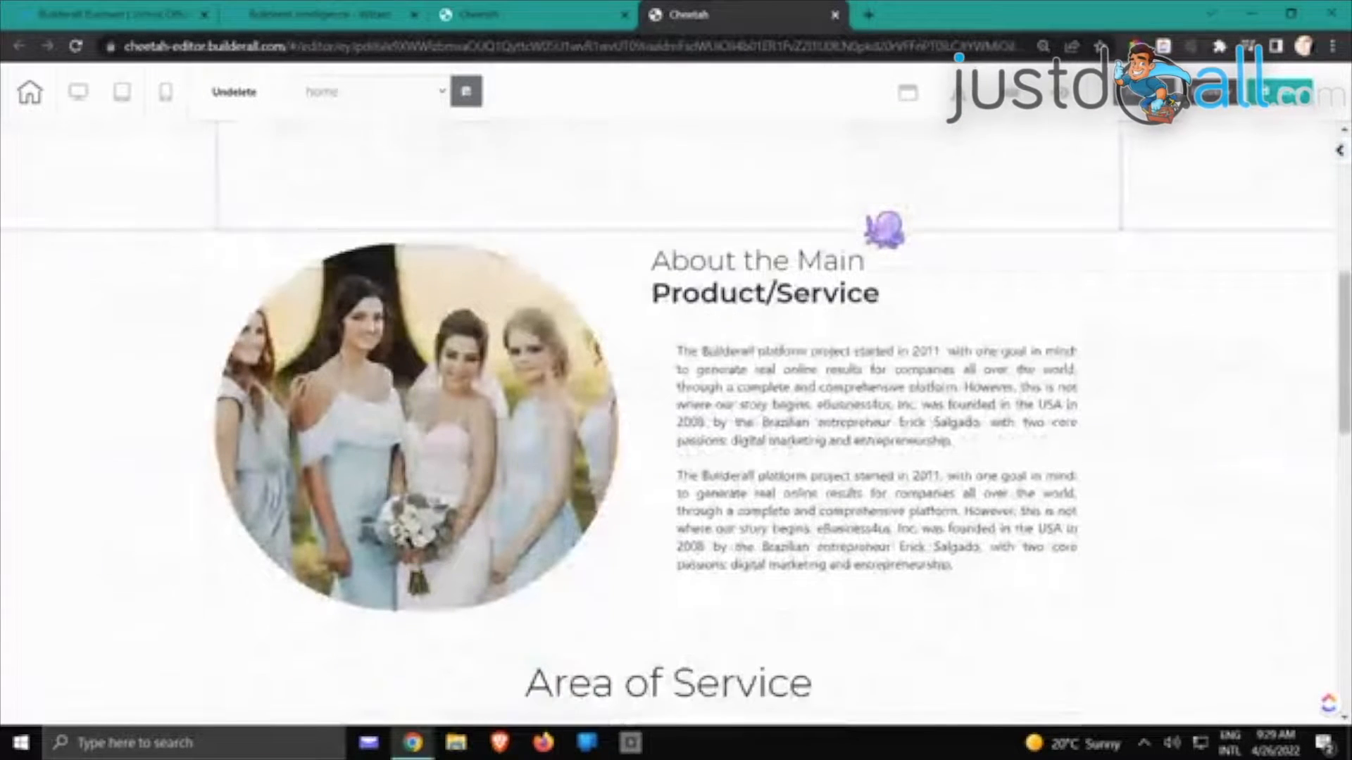
{"action": "left_click", "coordinate": [841, 282]}
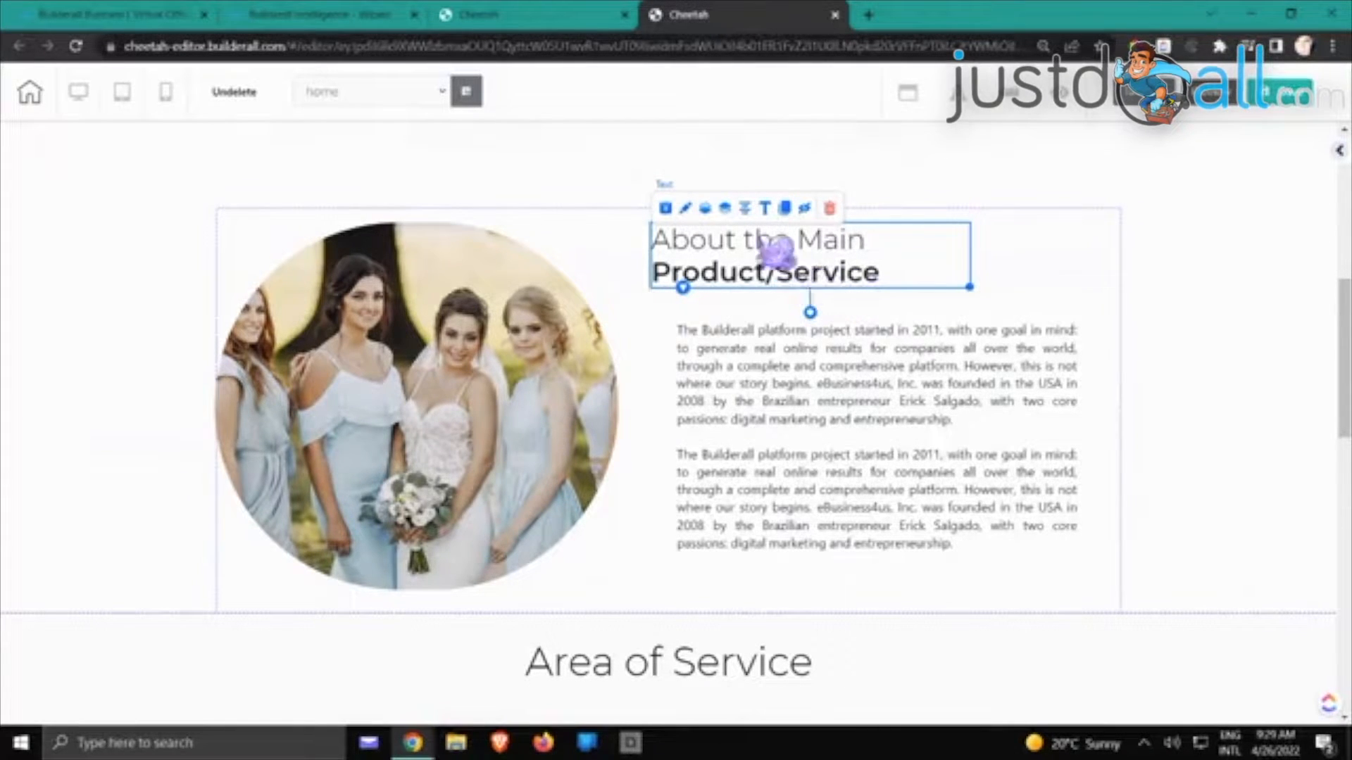
{"action": "left_click", "coordinate": [771, 210]}
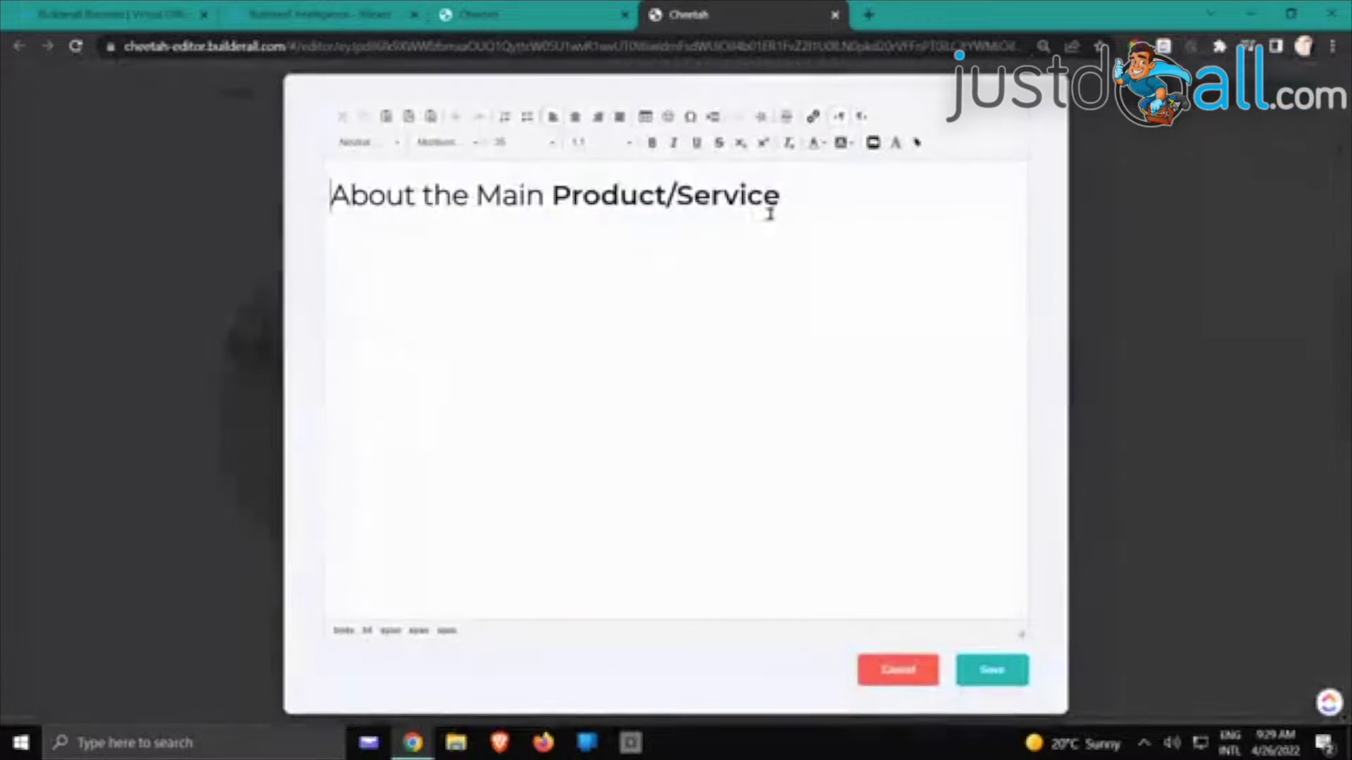
{"action": "left_click_drag", "start_coordinate": [781, 197], "coordinate": [597, 166]}
{"action": "key", "text": "BackSpace"}
{"action": "left_click", "coordinate": [933, 671]}
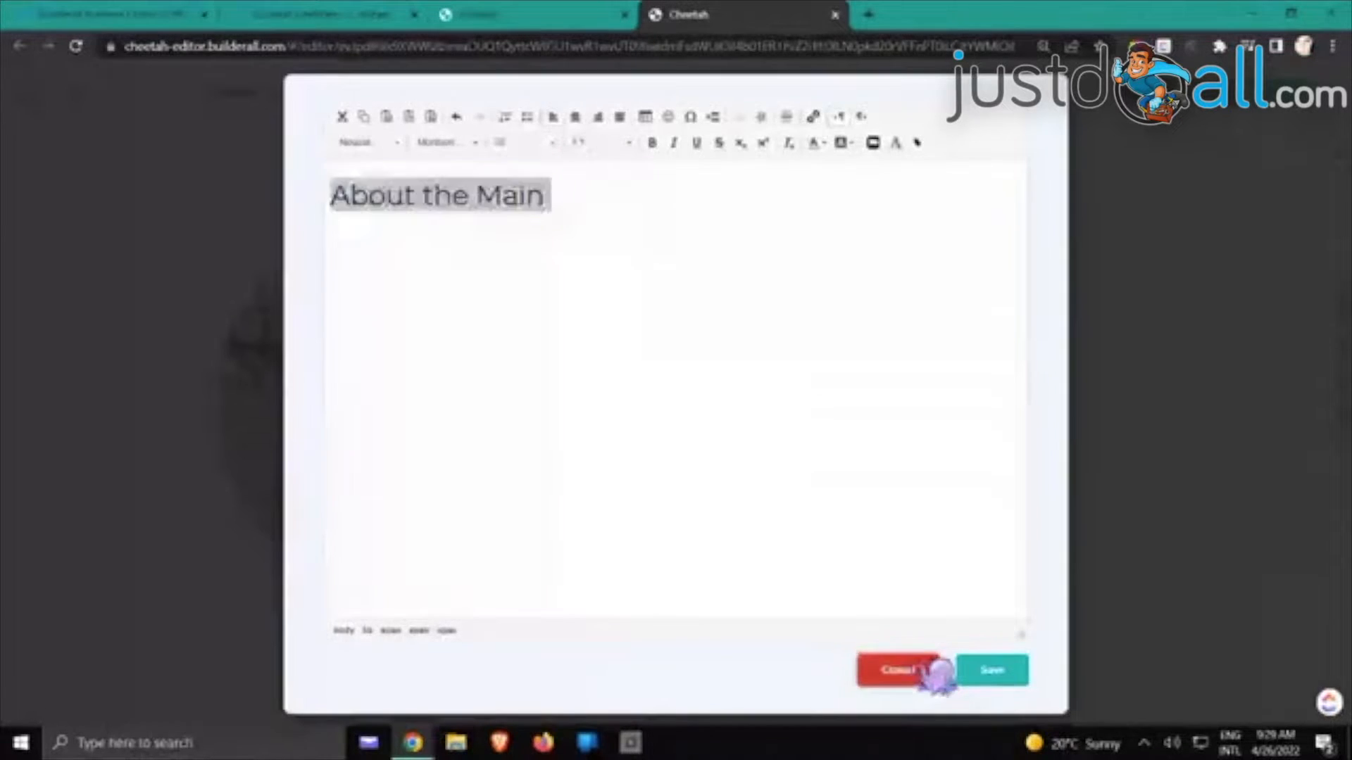
{"action": "left_click", "coordinate": [771, 443]}
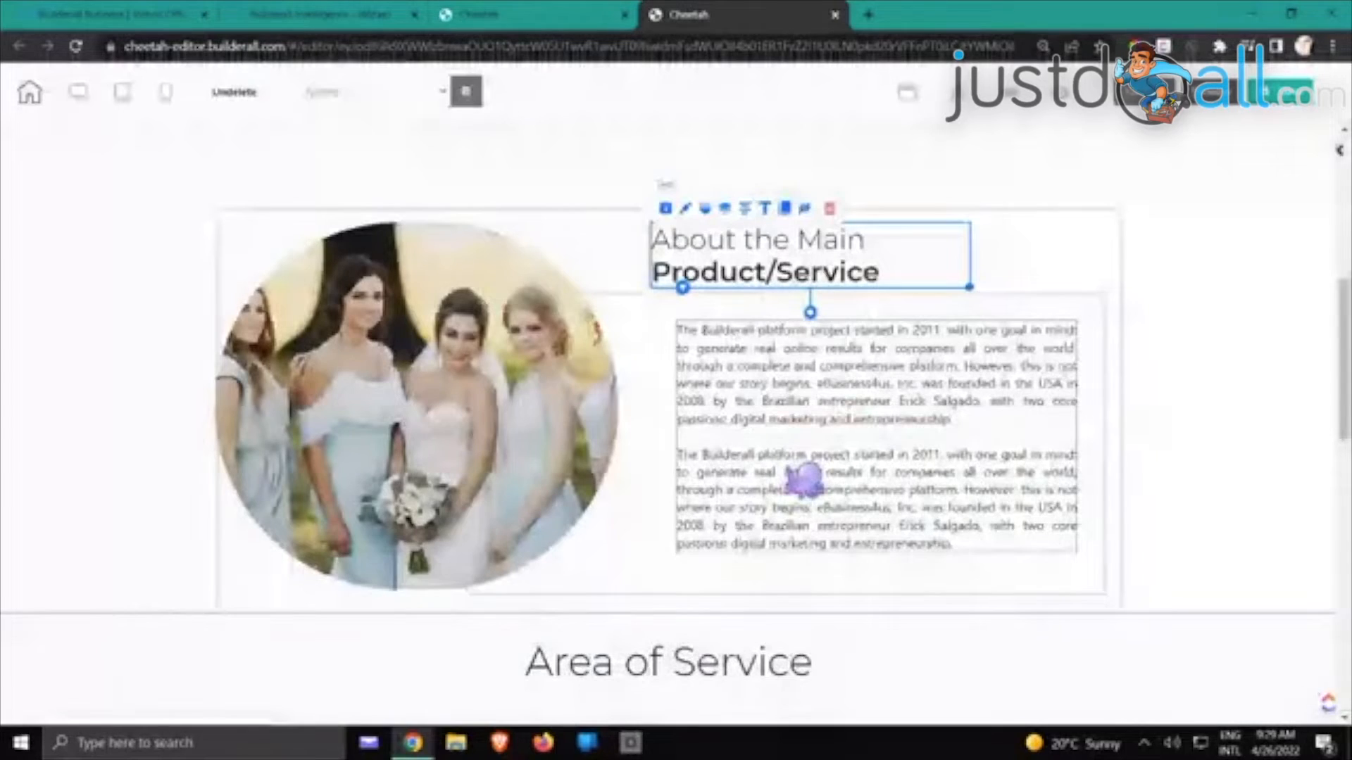
Delete the Area of Service heading above the service cards and restore it with Undelete
{"action": "left_click", "coordinate": [454, 627]}
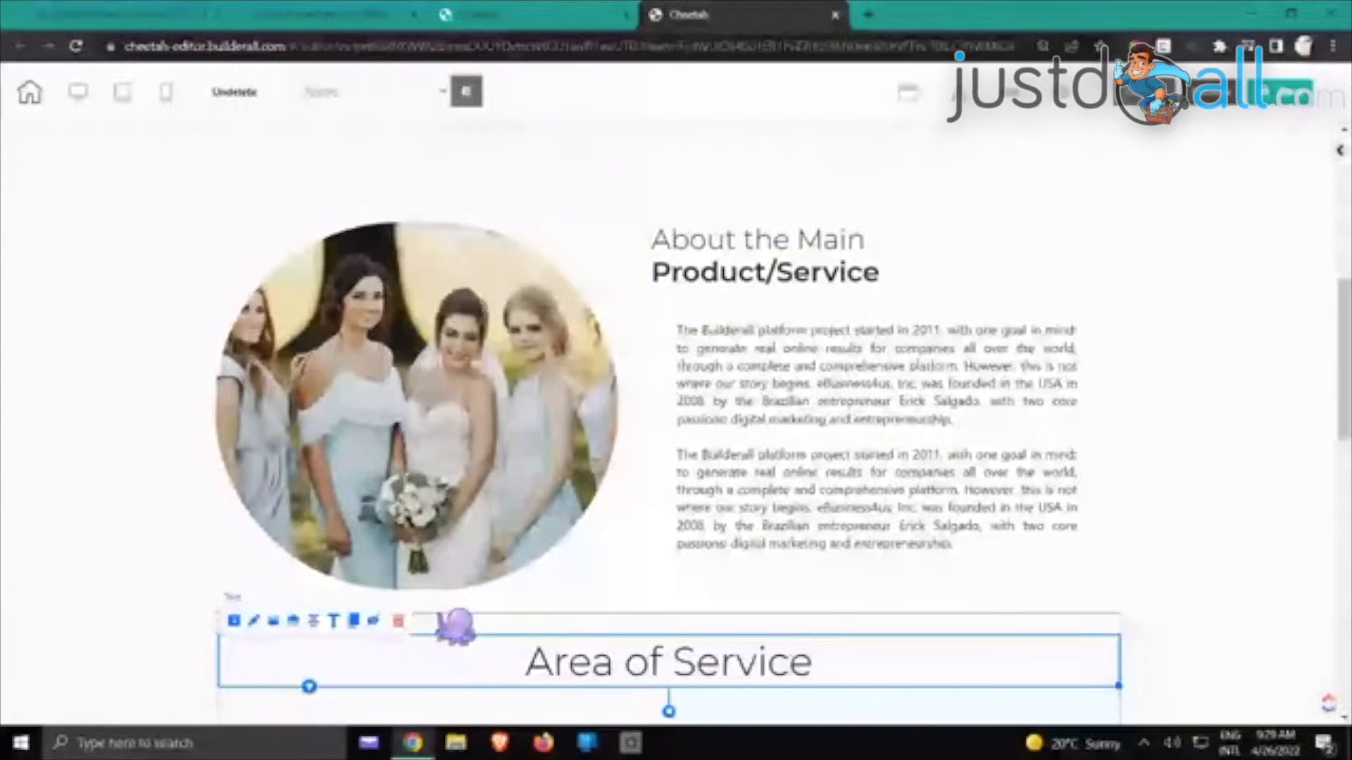
{"action": "left_click", "coordinate": [397, 621]}
{"action": "scroll", "coordinate": [929, 531], "scroll_direction": "down", "scroll_amount": 5}
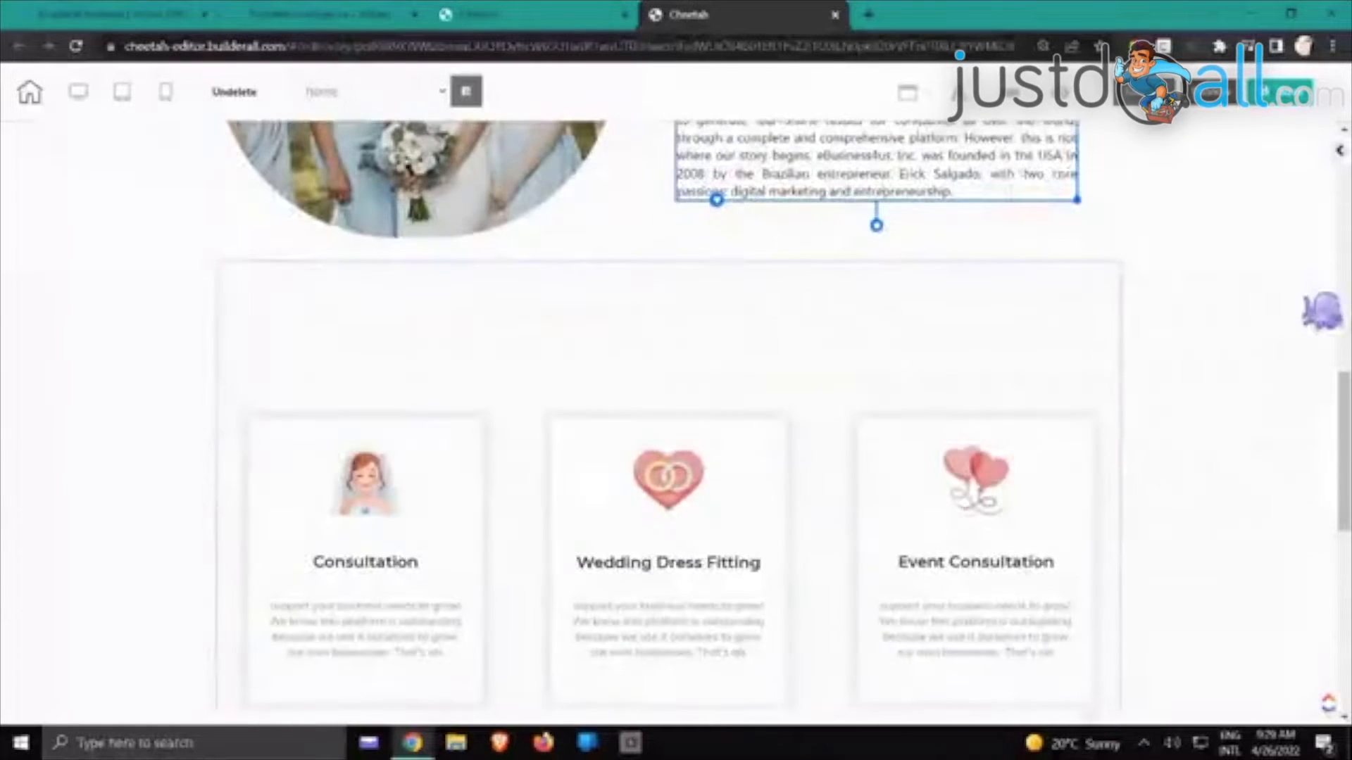
{"action": "left_click", "coordinate": [234, 93]}
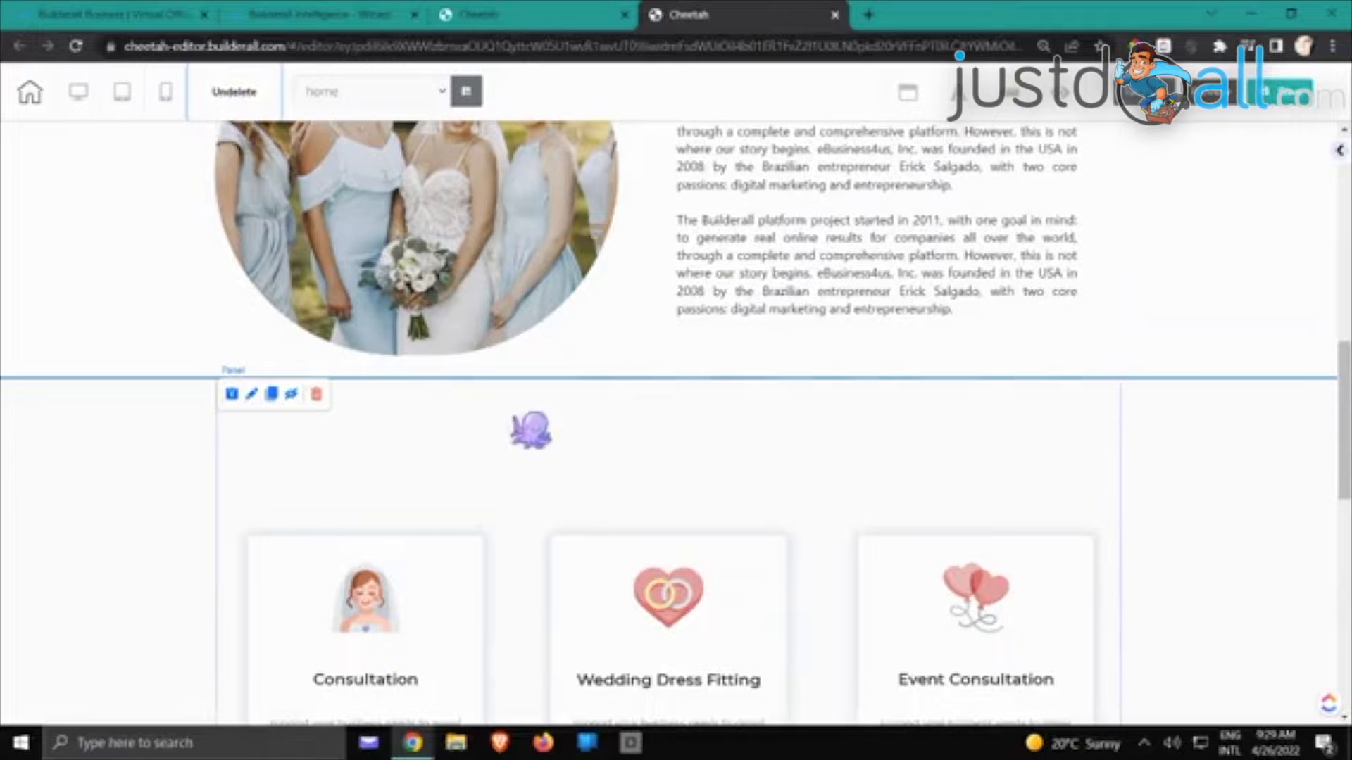
Check the Hidden Elements list and adjust the boundary between the About panel and the service cards panel
{"action": "left_click", "coordinate": [724, 356]}
{"action": "left_click", "coordinate": [718, 427]}
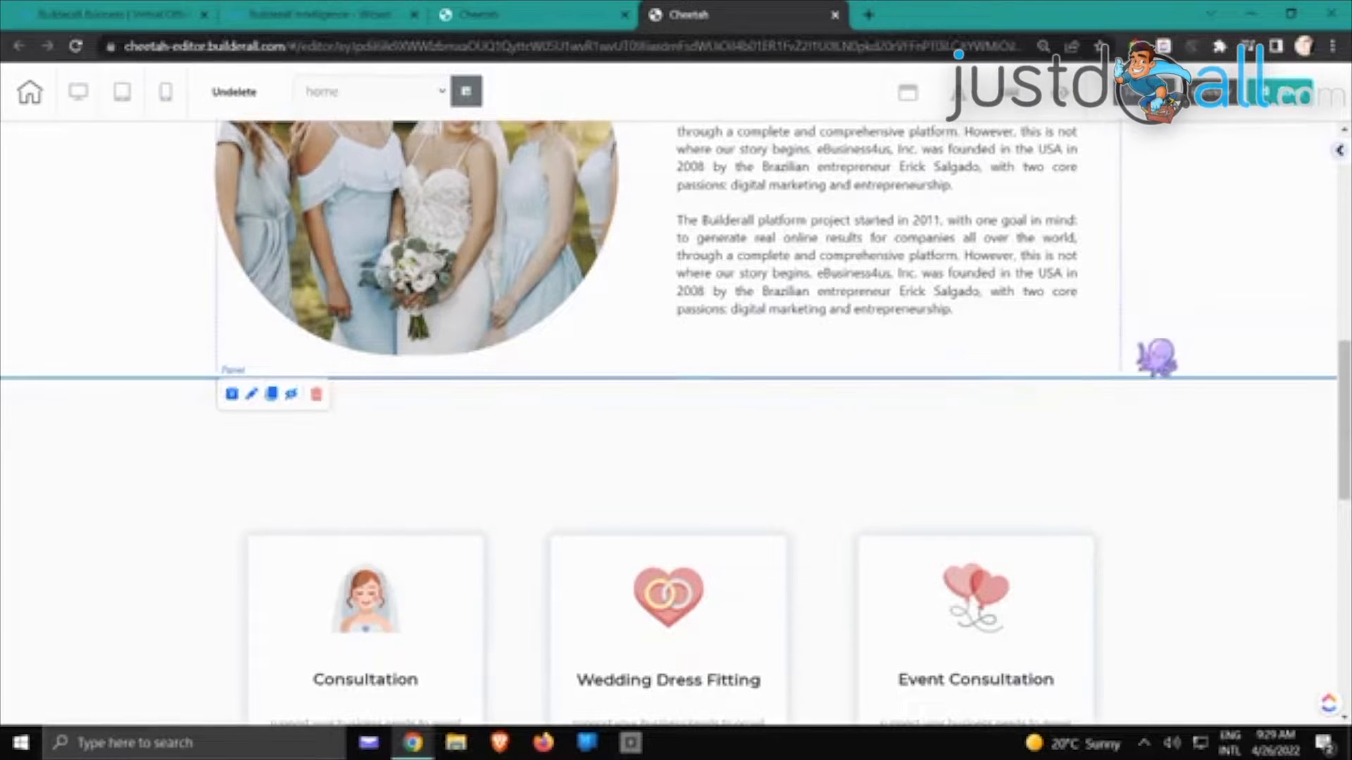
{"action": "left_click", "coordinate": [1199, 328]}
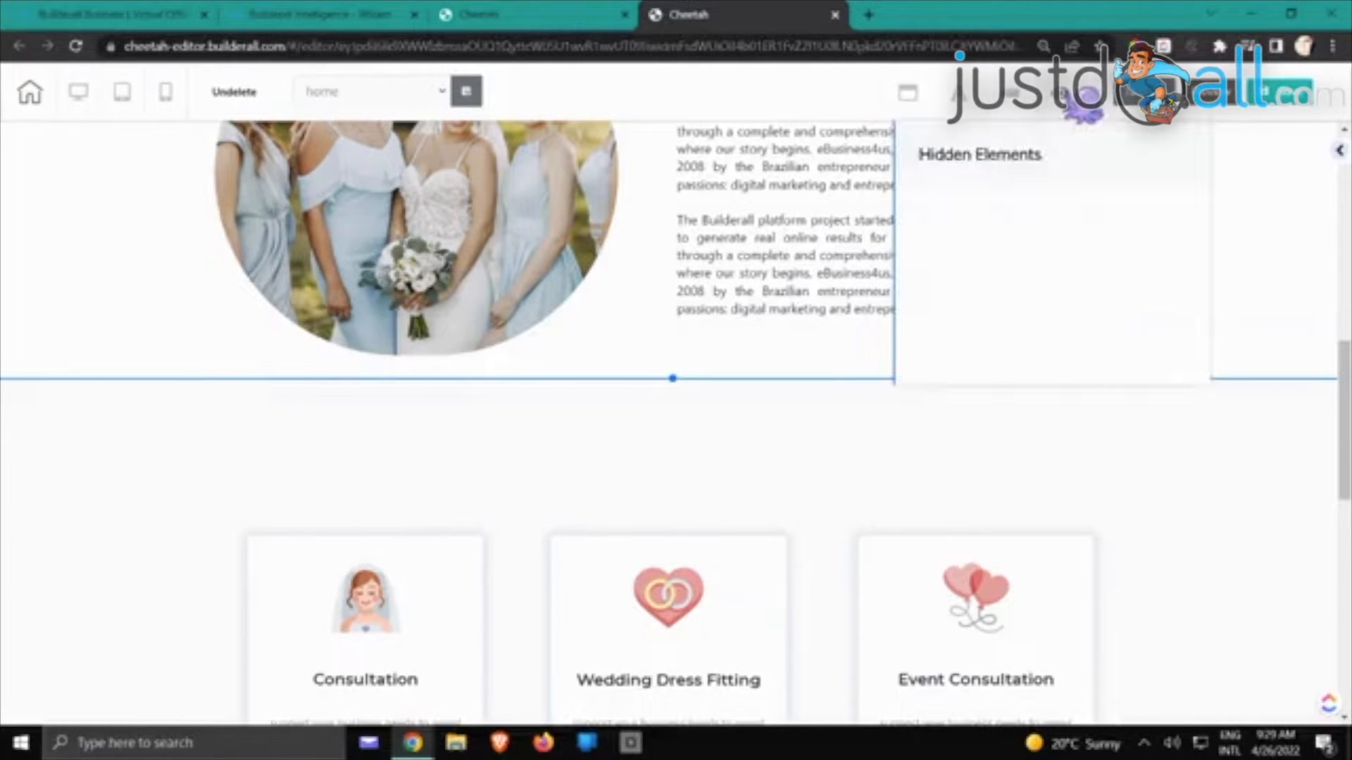
{"action": "left_click_drag", "start_coordinate": [674, 380], "coordinate": [704, 384]}
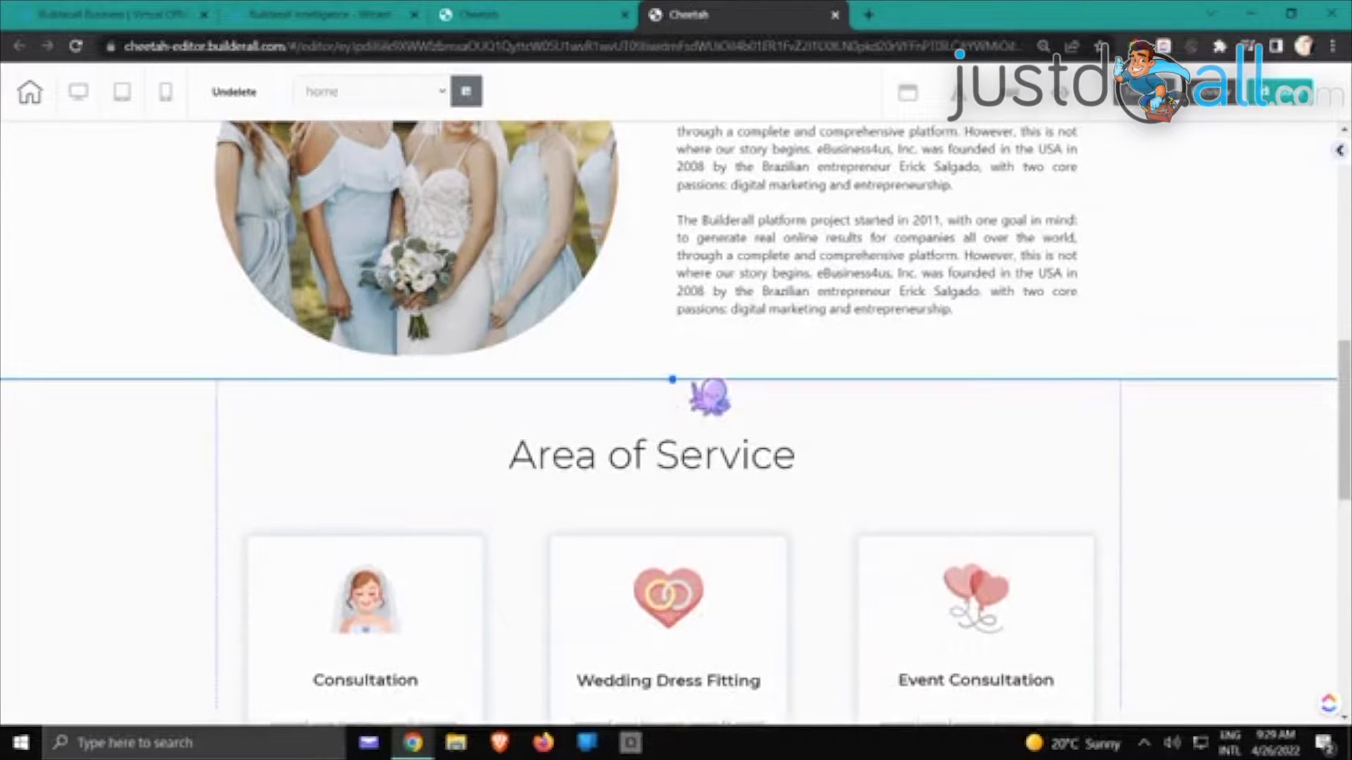
Try deleting the Area of Service heading again, and move the boundary above the service cards panel slightly up
{"action": "left_click", "coordinate": [688, 442]}
{"action": "key", "text": "Delete"}
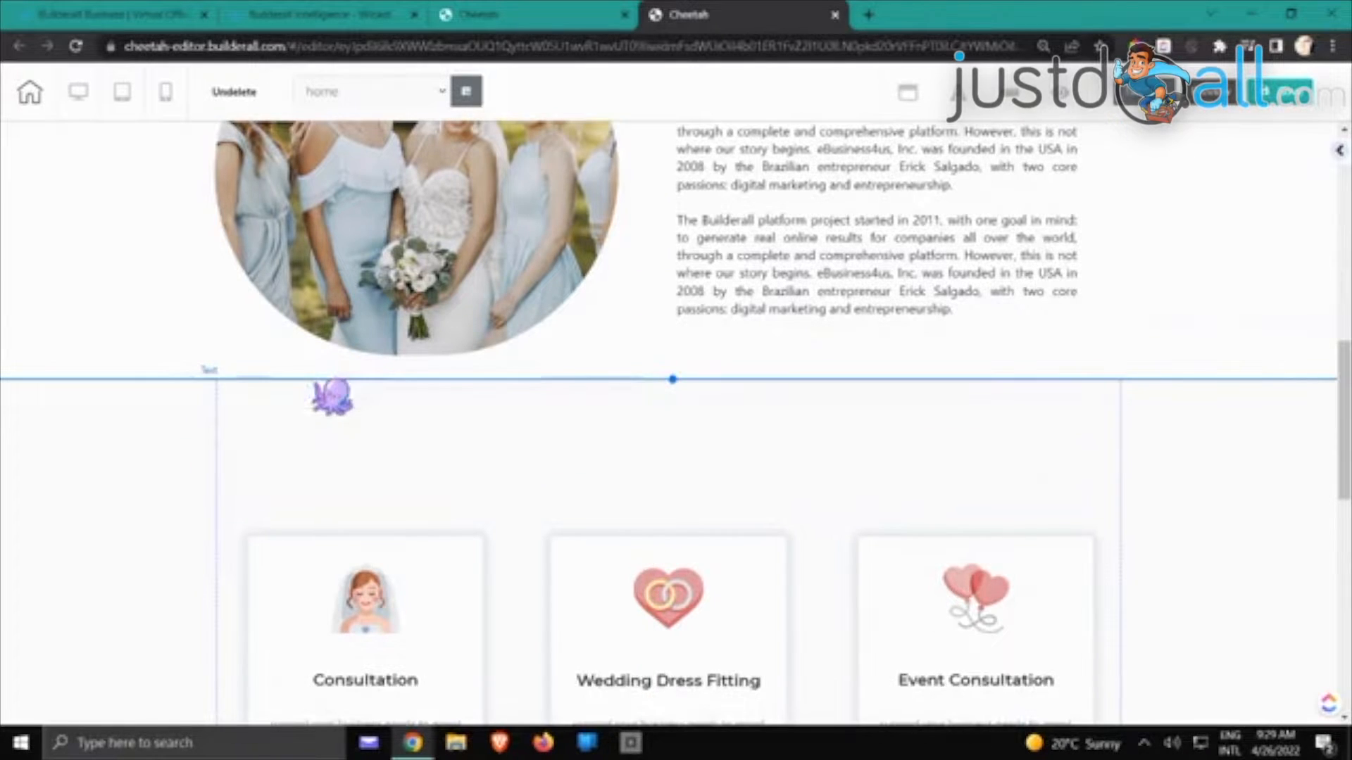
{"action": "left_click_drag", "start_coordinate": [673, 380], "coordinate": [678, 546]}
{"action": "left_click_drag", "start_coordinate": [673, 457], "coordinate": [675, 372]}
Open the Area of Service heading in the text editor
{"action": "left_click", "coordinate": [653, 481]}
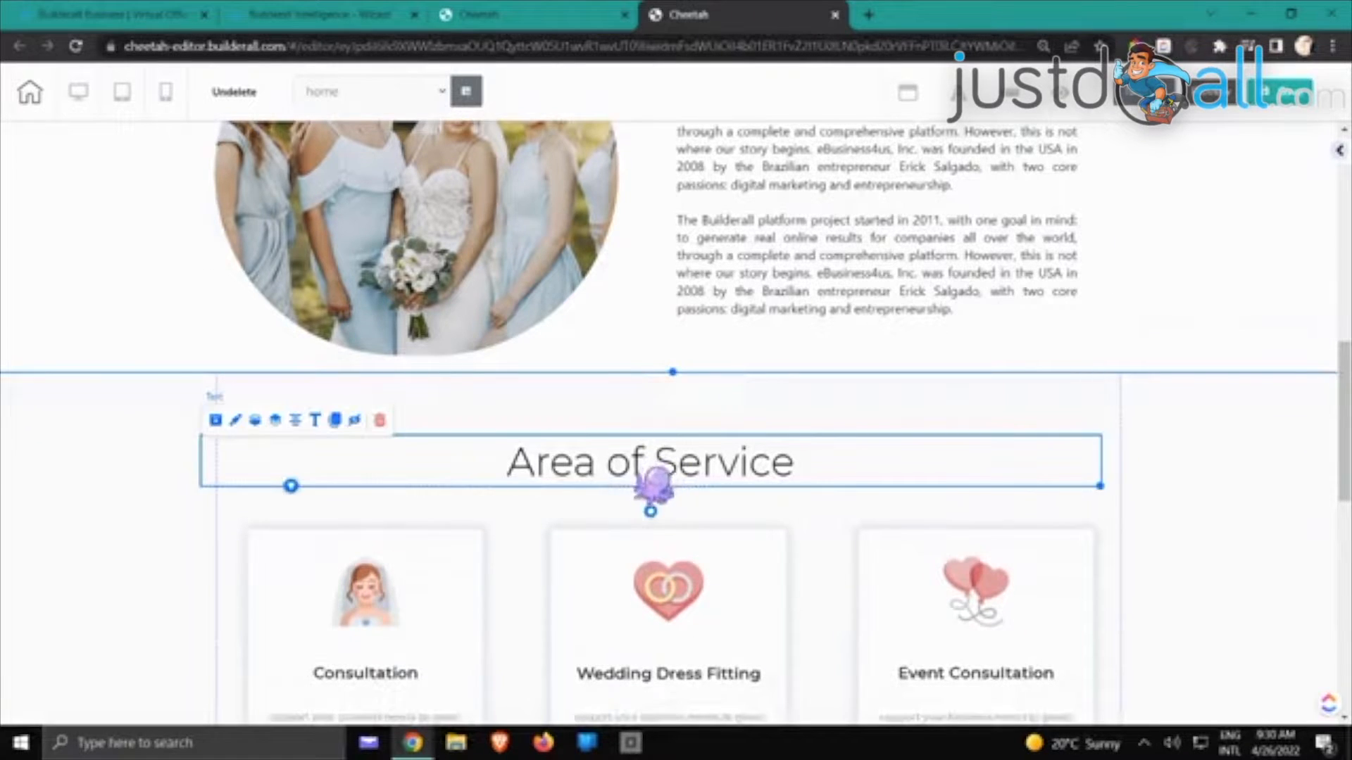
{"action": "left_click", "coordinate": [315, 420]}
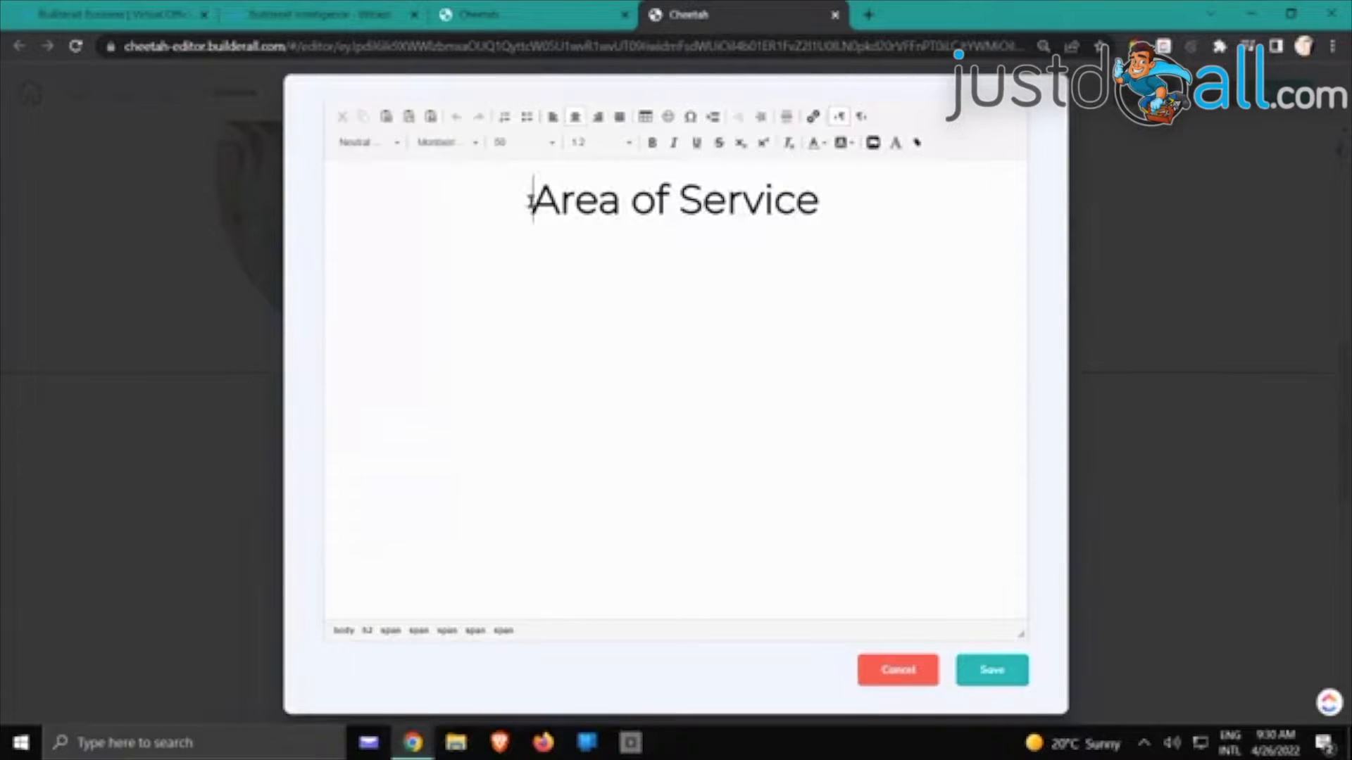
{"action": "left_click_drag", "start_coordinate": [531, 202], "coordinate": [841, 217]}
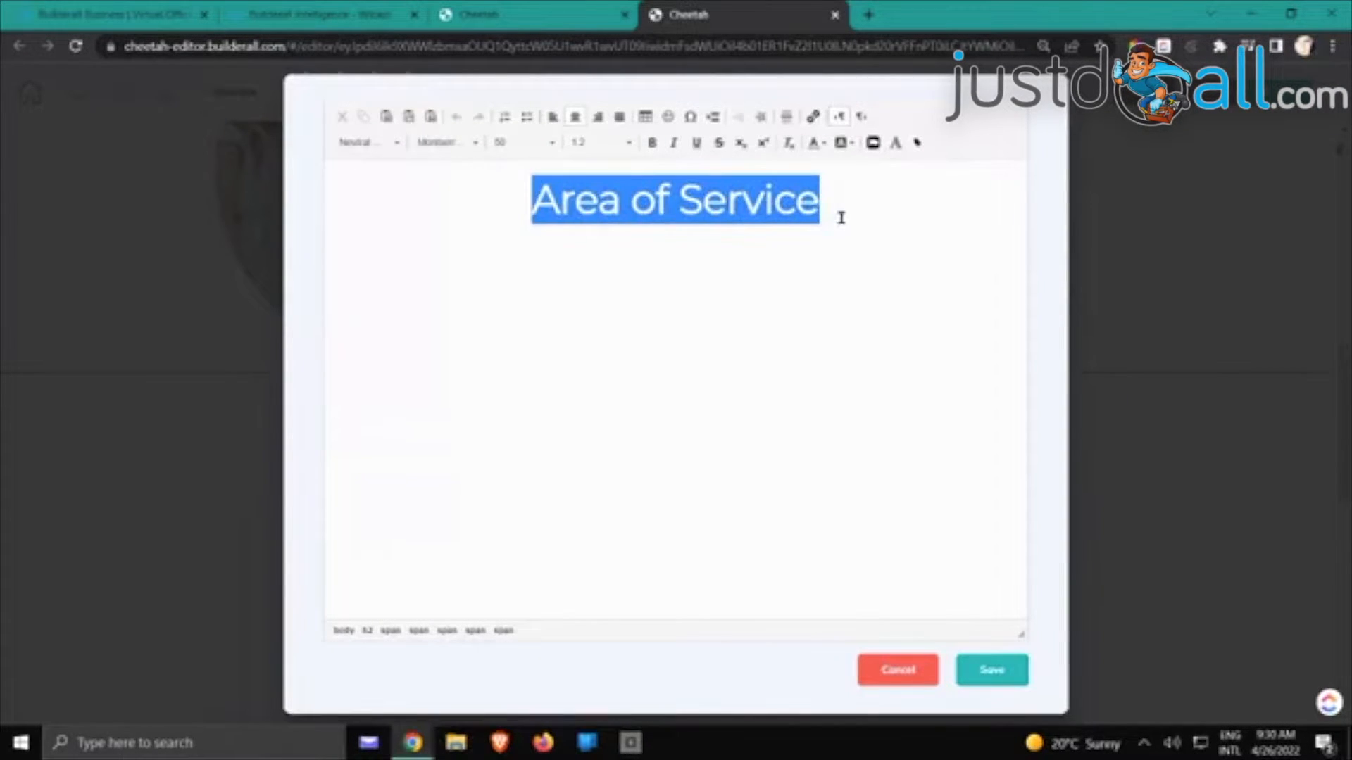
{"action": "left_click", "coordinate": [820, 144]}
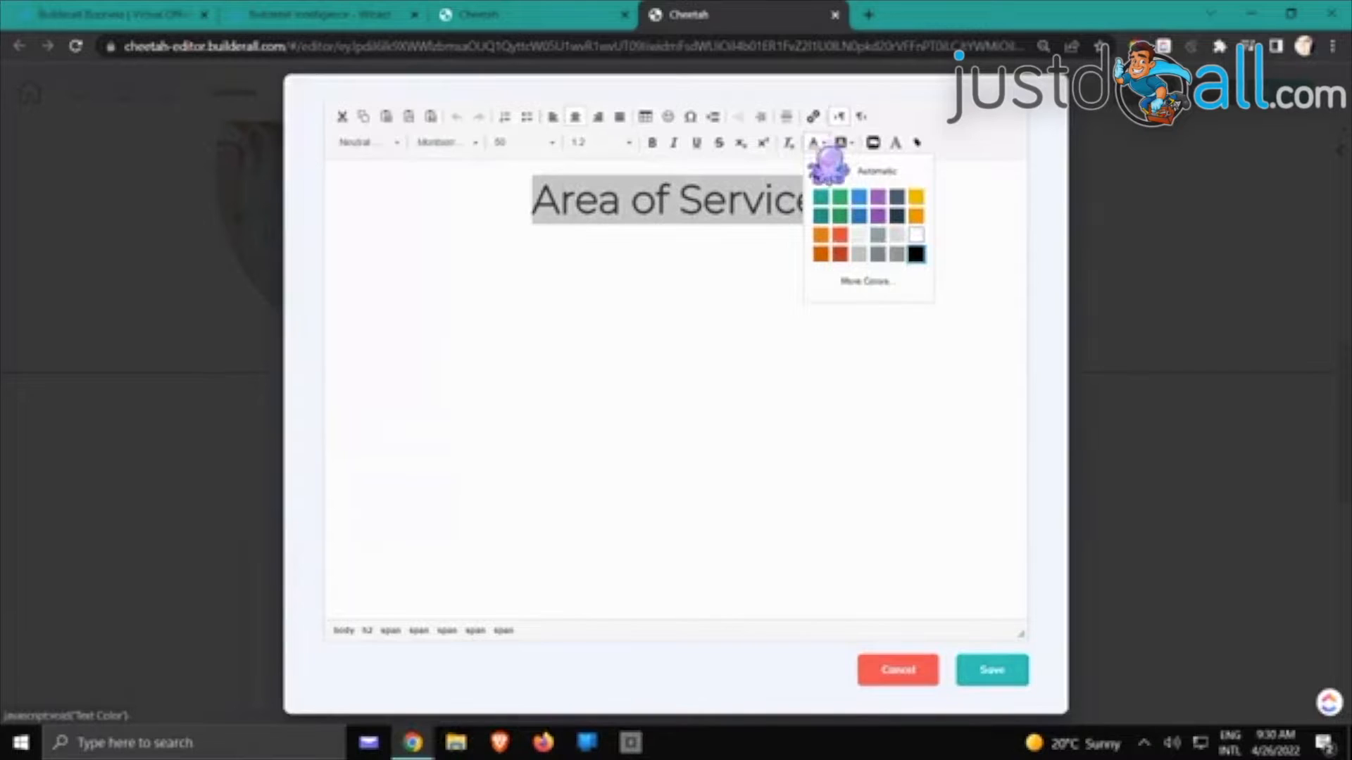
{"action": "left_click", "coordinate": [862, 282]}
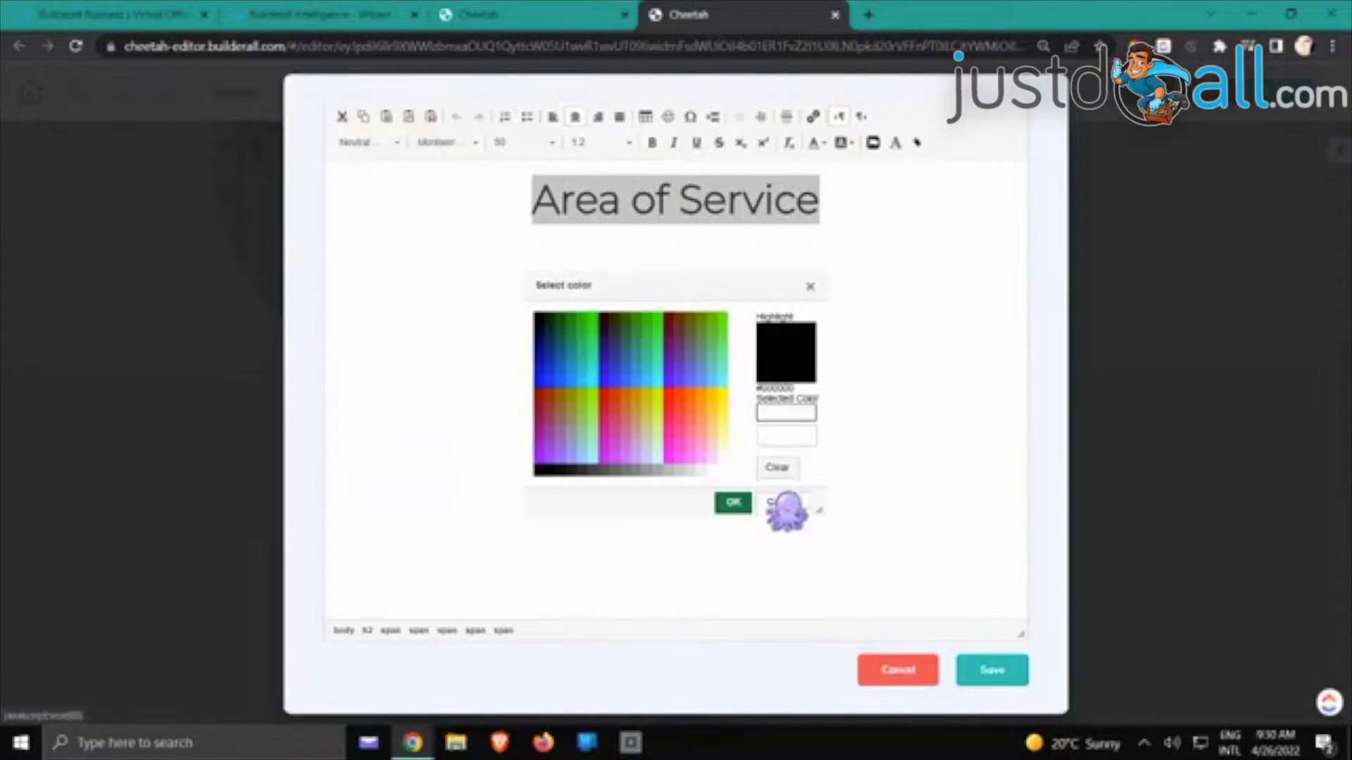
{"action": "left_click", "coordinate": [783, 502]}
{"action": "left_click", "coordinate": [698, 224]}
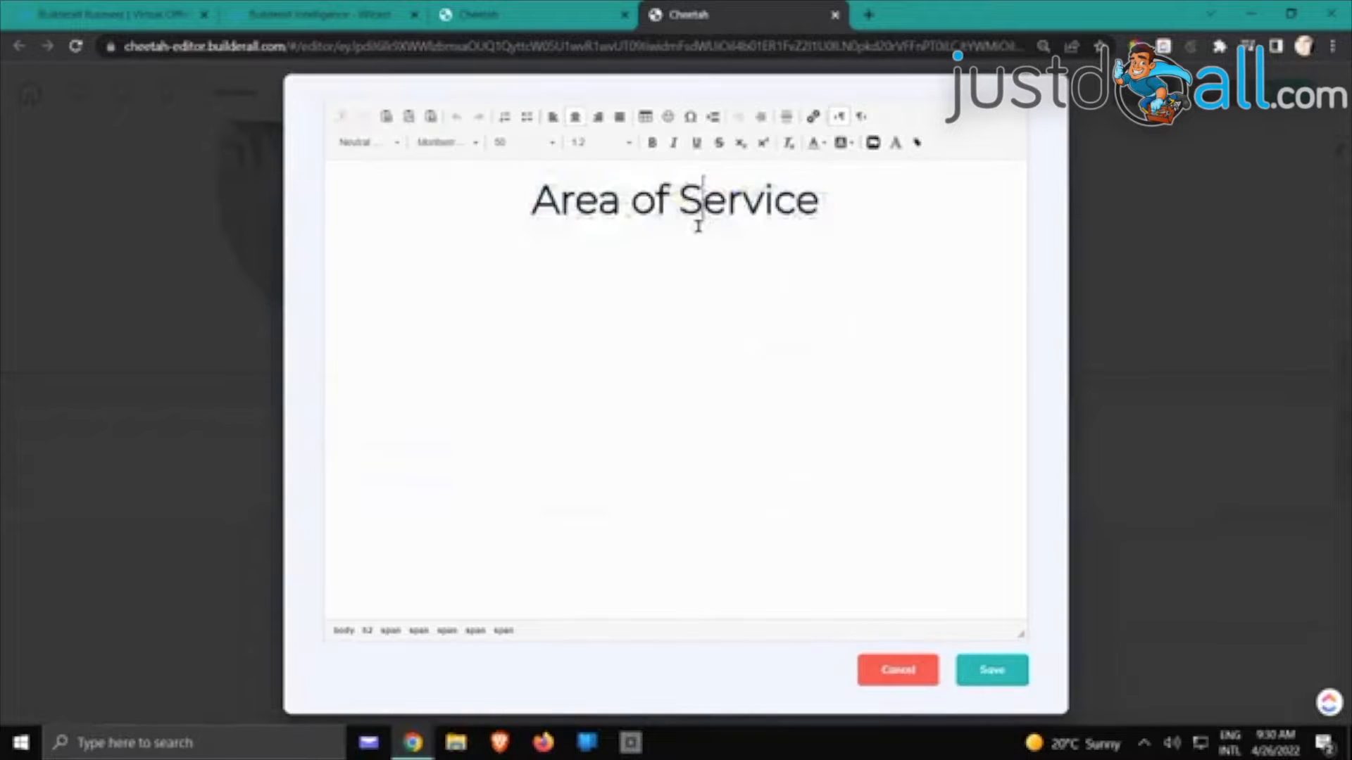
Make the word Service in the heading bold, color it with the copied pink, and save the text
{"action": "left_click_drag", "start_coordinate": [681, 202], "coordinate": [822, 203]}
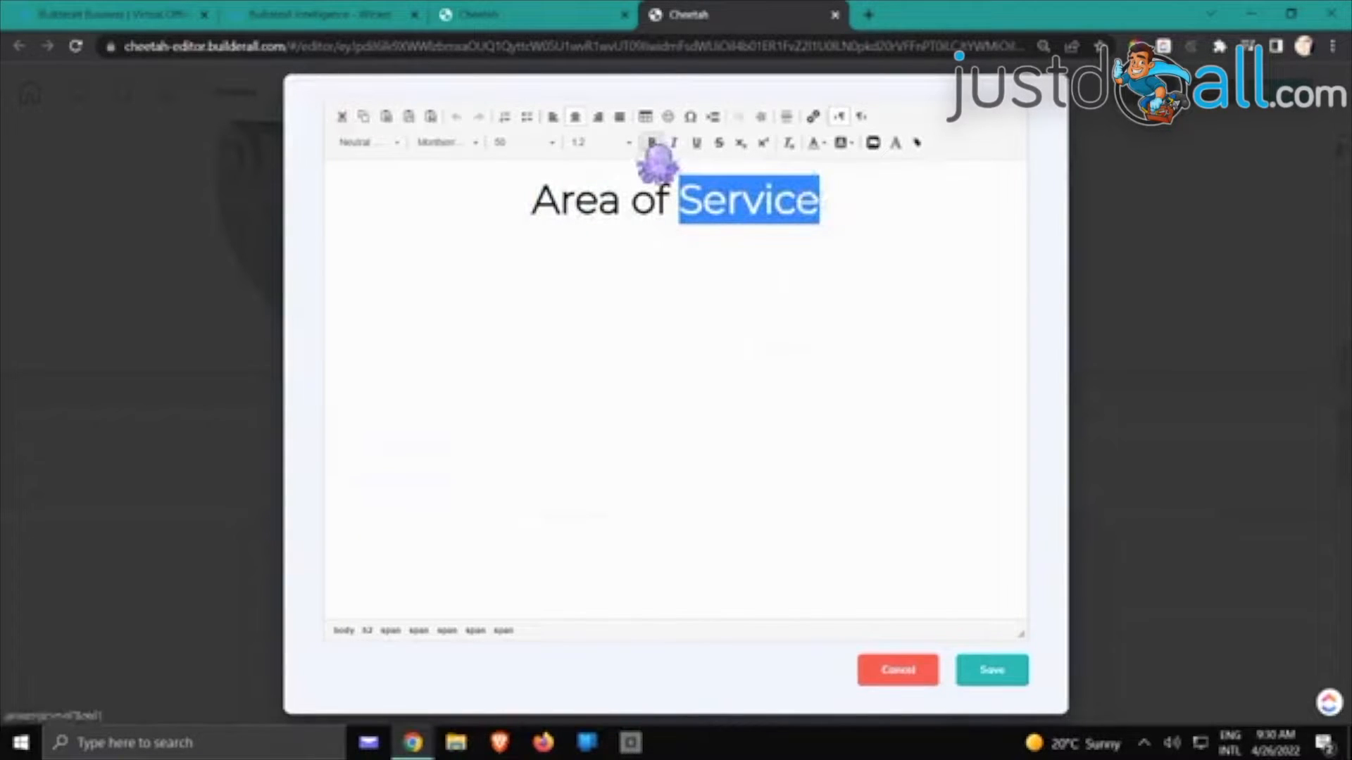
{"action": "left_click", "coordinate": [821, 143]}
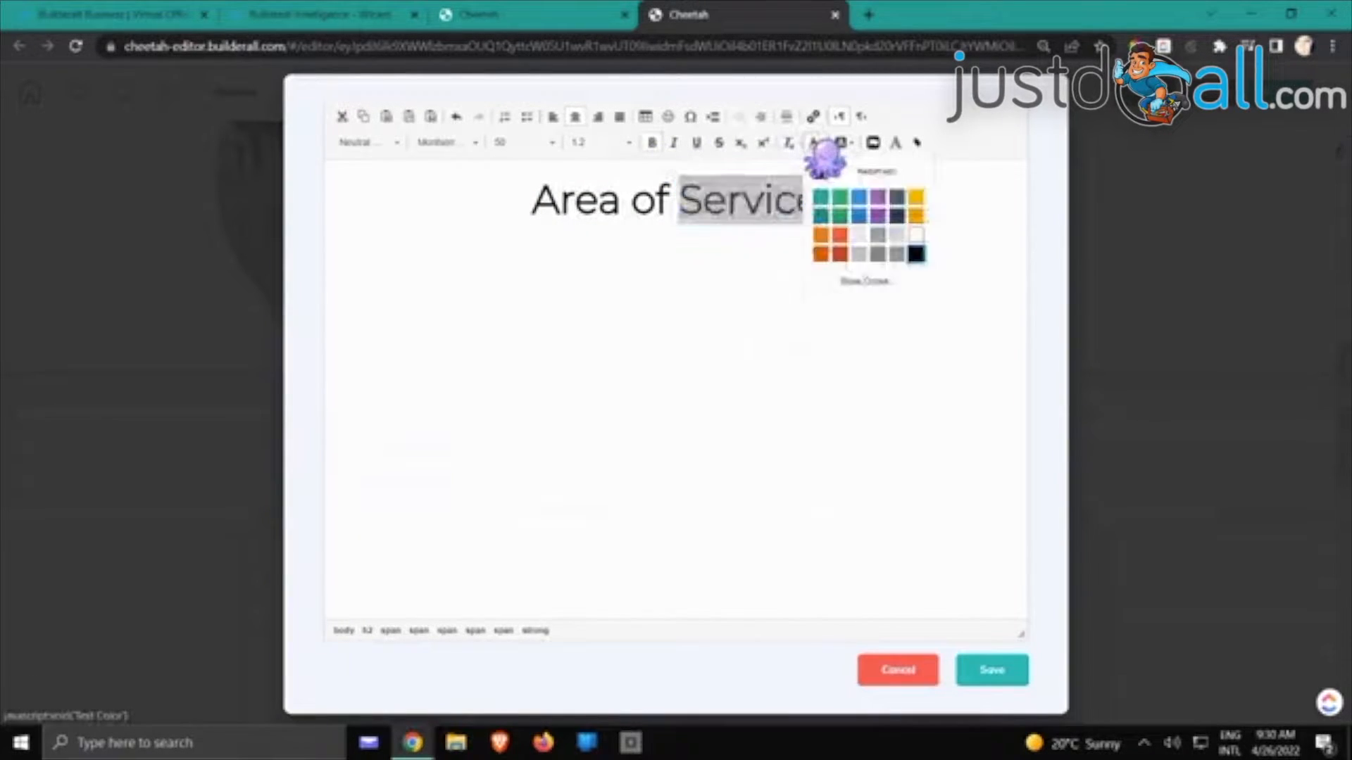
{"action": "left_click", "coordinate": [866, 281]}
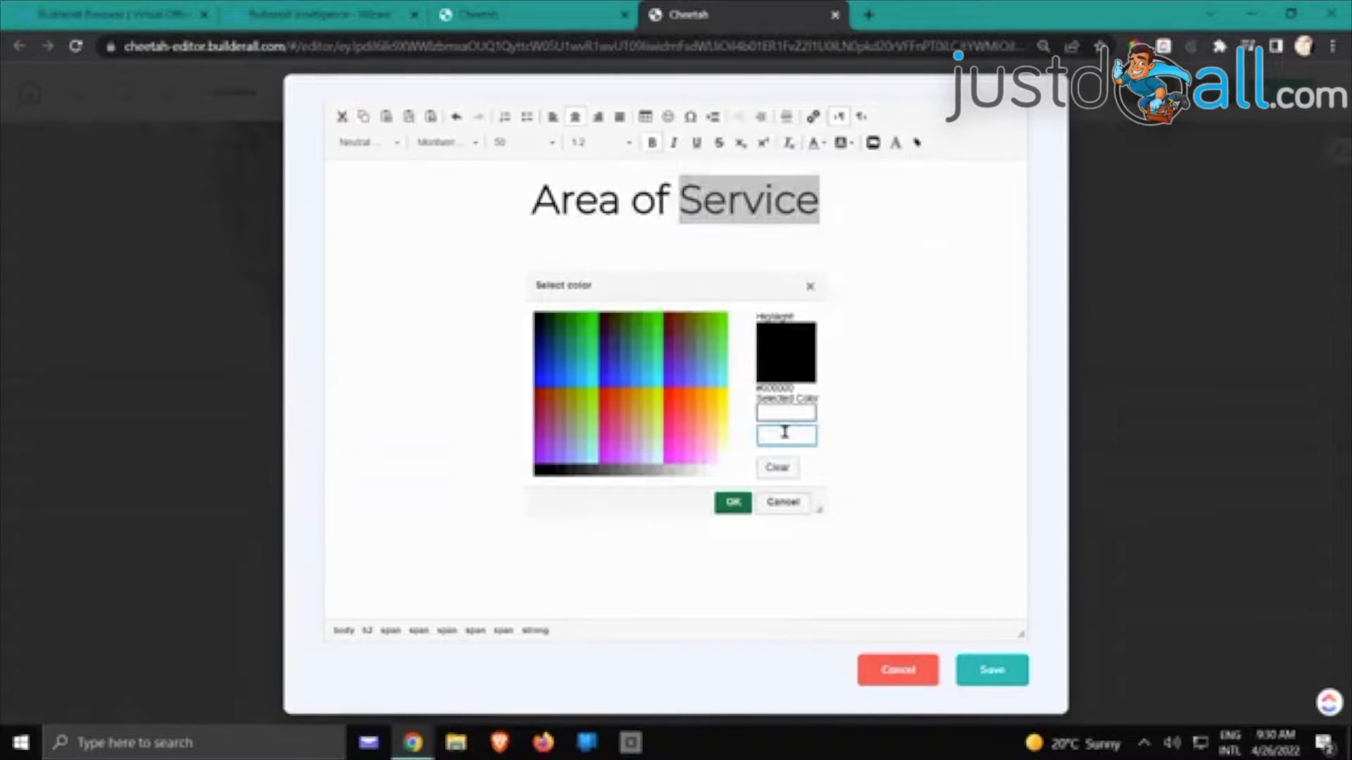
{"action": "left_click", "coordinate": [733, 502]}
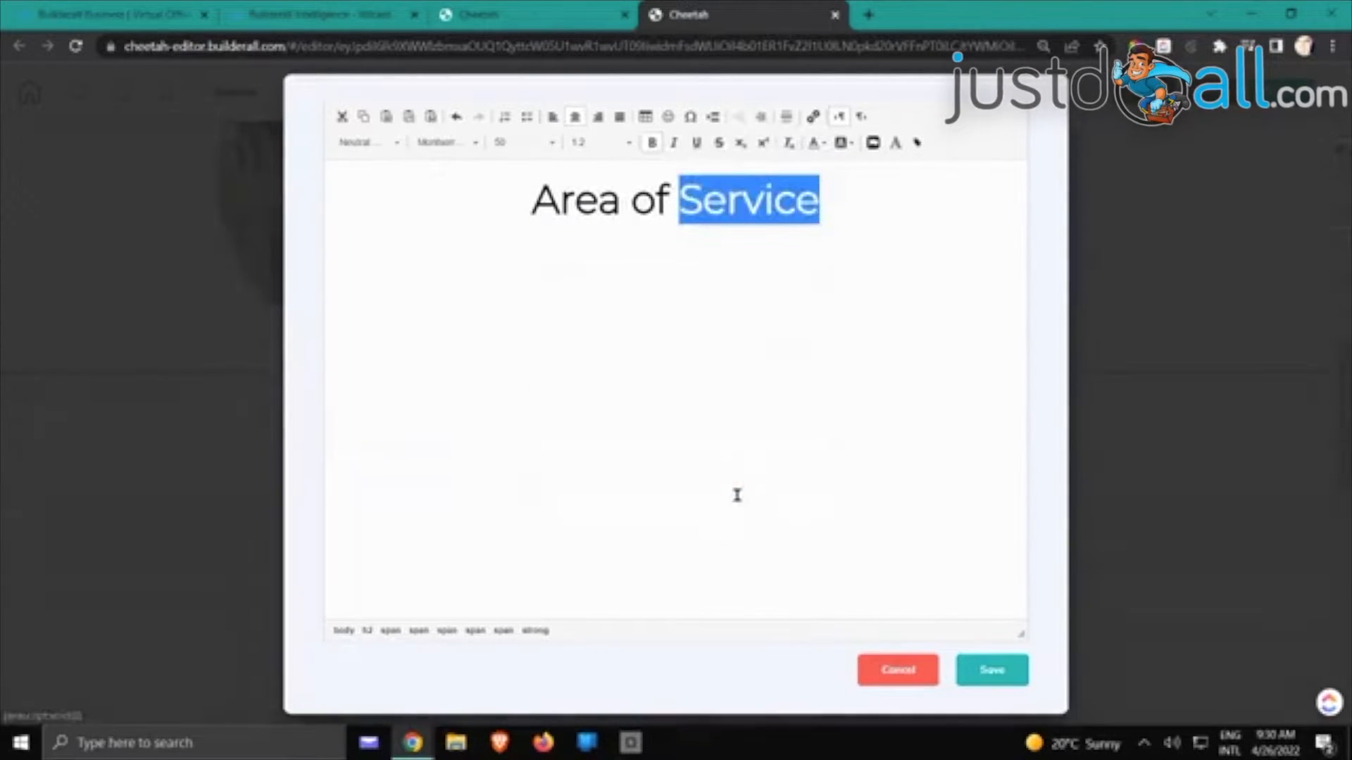
{"action": "left_click", "coordinate": [1000, 673]}
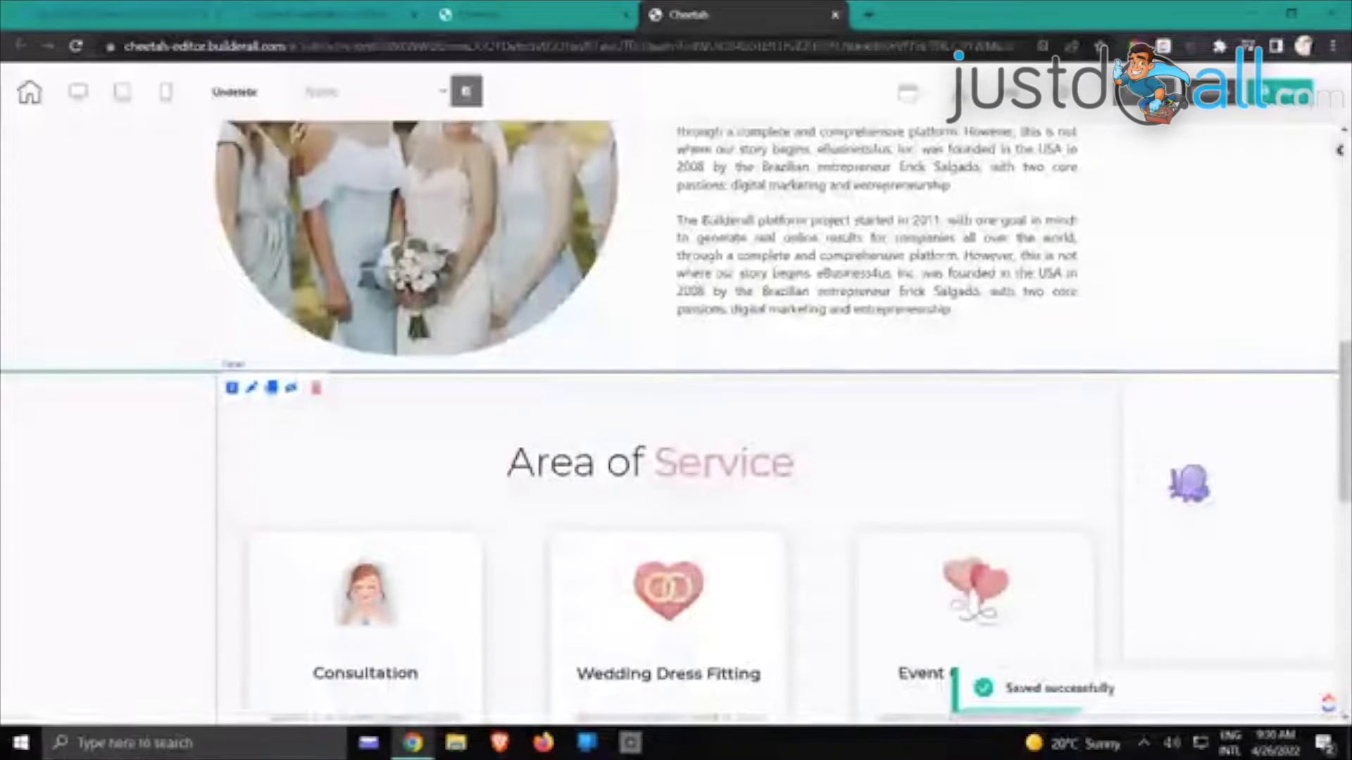
{"action": "left_click_drag", "start_coordinate": [822, 467], "coordinate": [909, 399]}
{"action": "left_click", "coordinate": [1206, 440]}
Open the About the Main Product/Service heading in the text editor and set its whole text to size 50
{"action": "scroll", "coordinate": [925, 414], "scroll_direction": "up", "scroll_amount": 5}
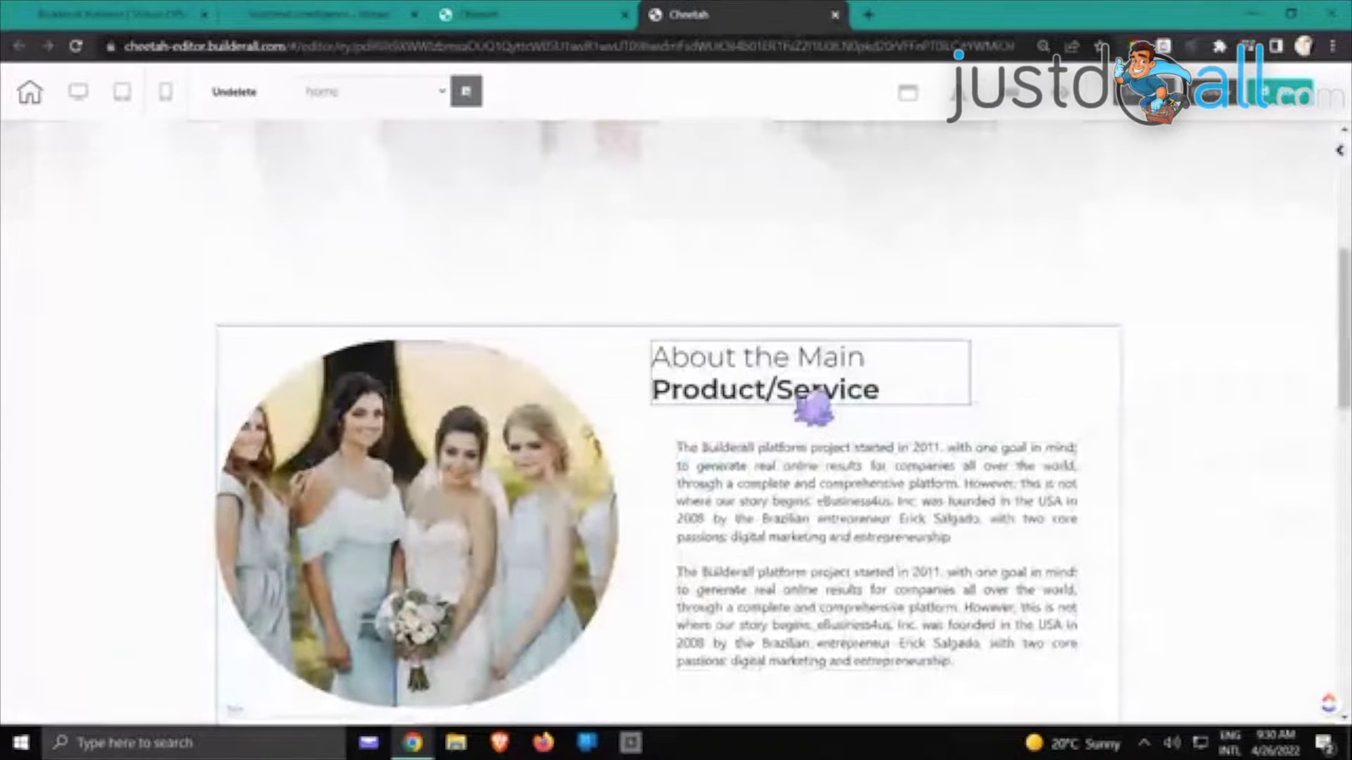
{"action": "left_click", "coordinate": [812, 399]}
{"action": "left_click", "coordinate": [764, 325]}
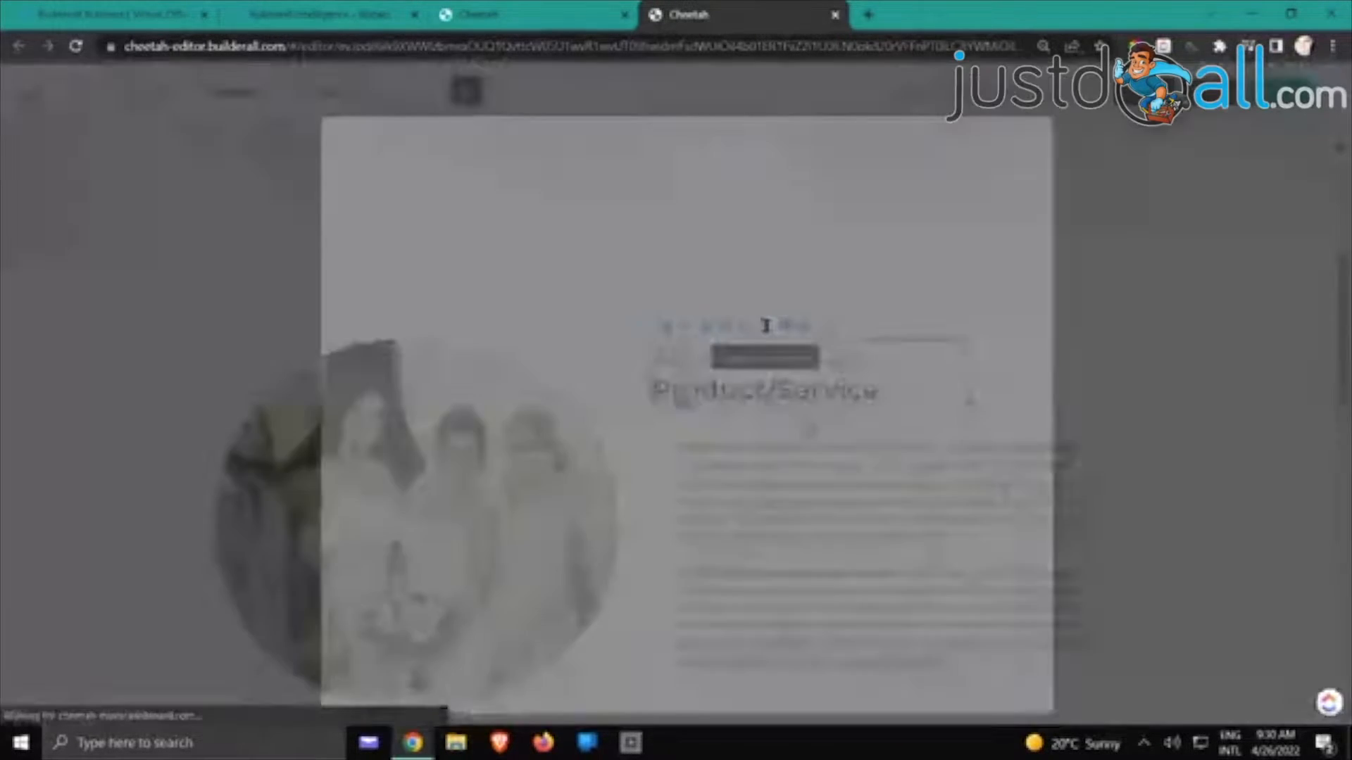
{"action": "left_click", "coordinate": [552, 143]}
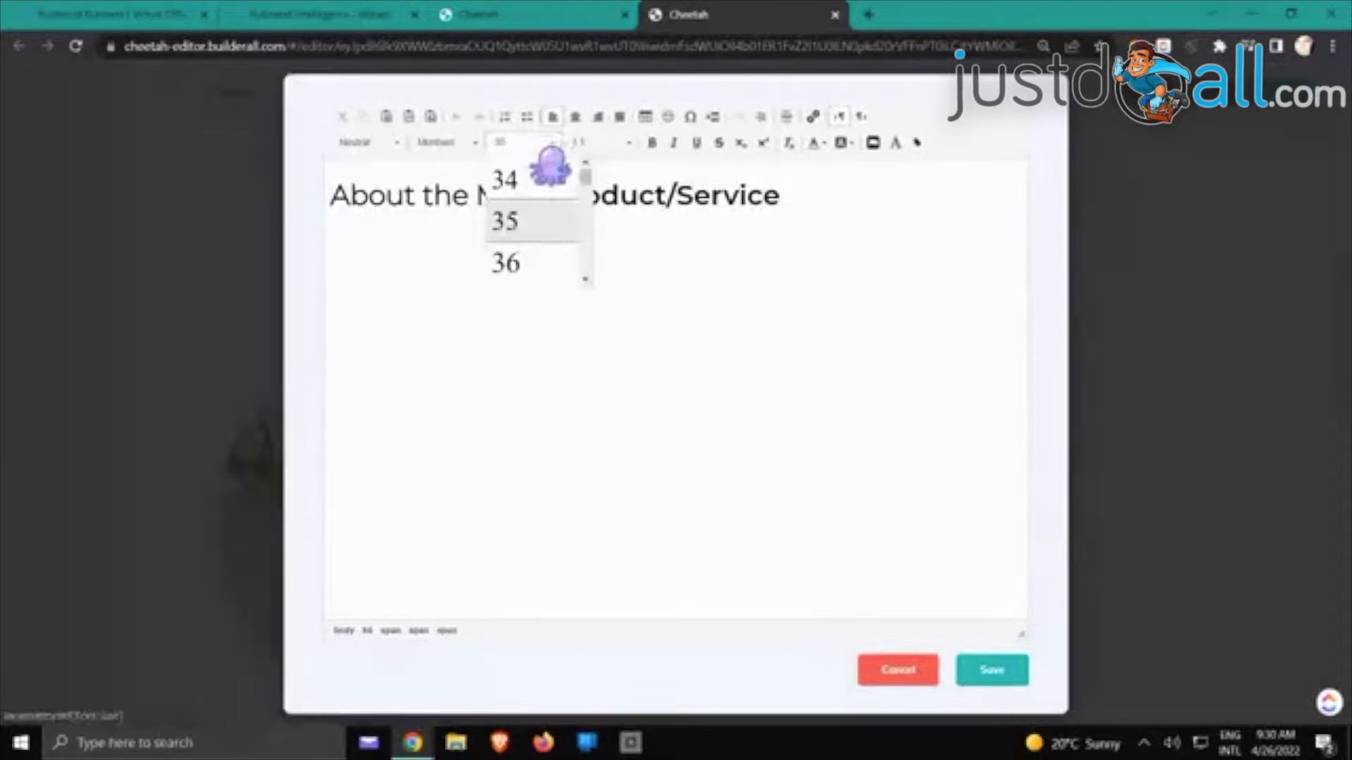
{"action": "left_click_drag", "start_coordinate": [782, 195], "coordinate": [331, 204]}
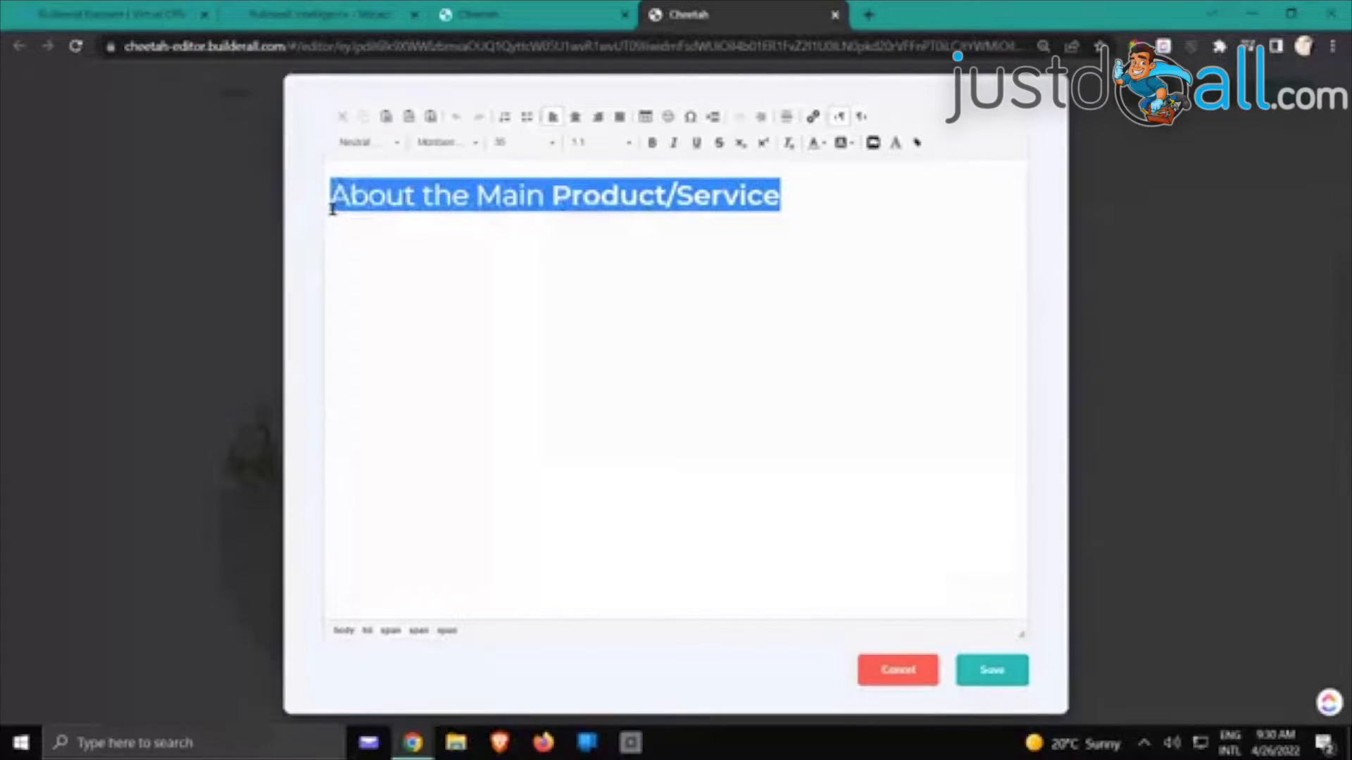
{"action": "left_click", "coordinate": [552, 147]}
{"action": "scroll", "coordinate": [556, 204], "scroll_direction": "down", "scroll_amount": 8}
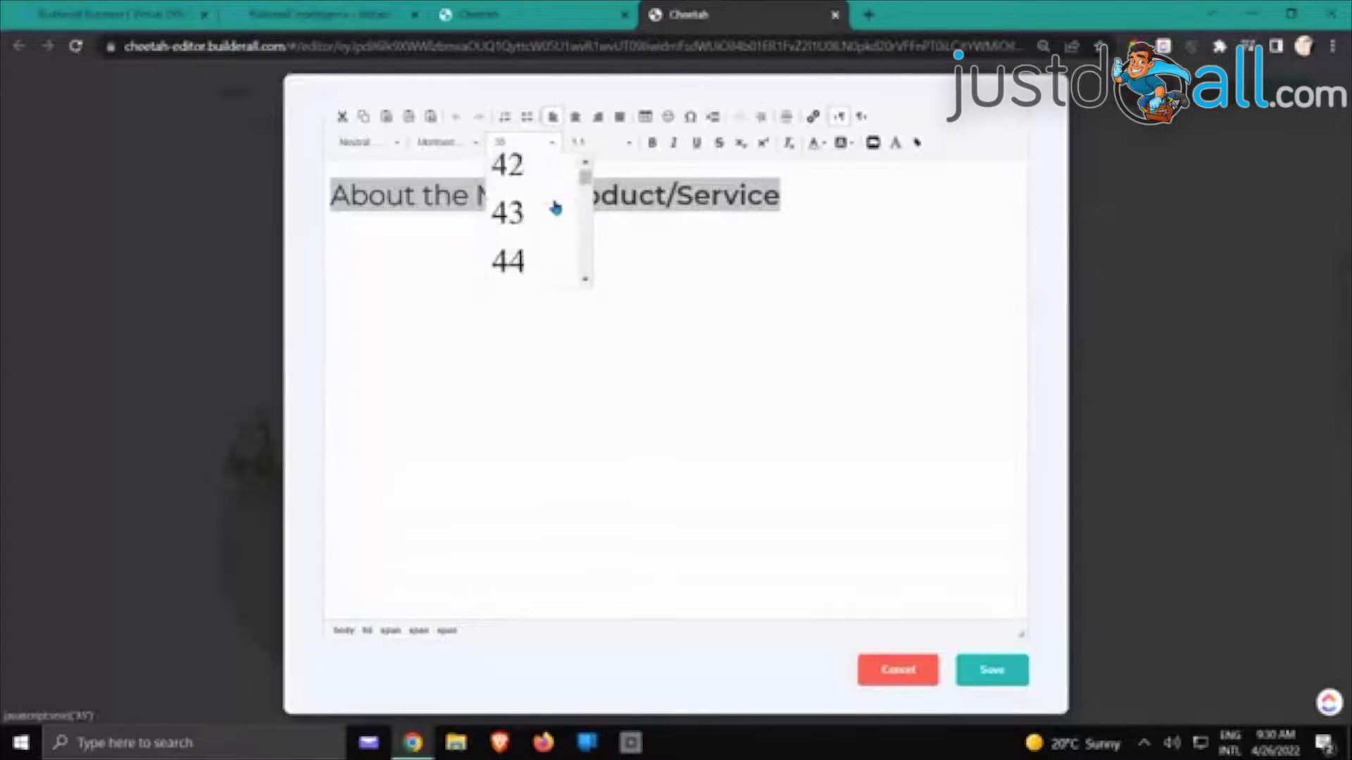
{"action": "left_click", "coordinate": [554, 201]}
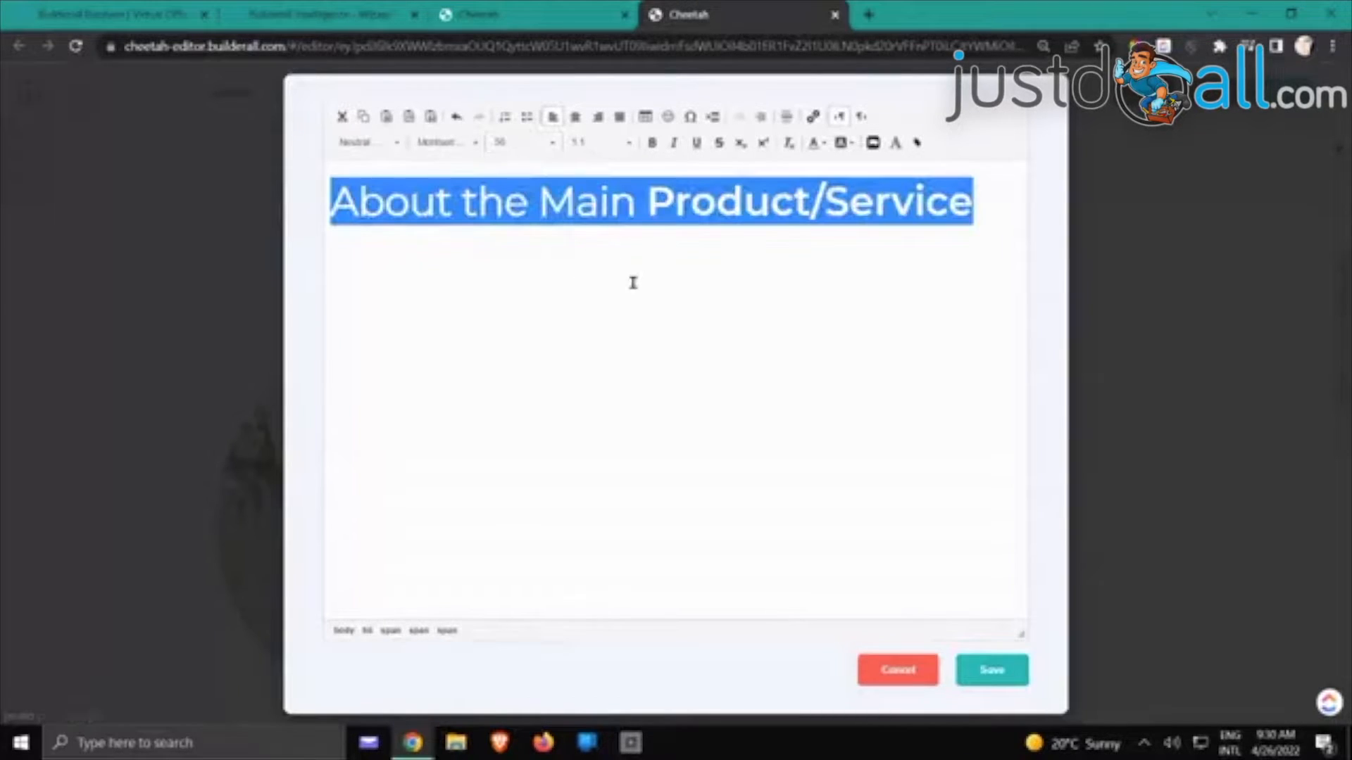
Replace the words after About so the heading reads About Us
{"action": "left_click", "coordinate": [683, 204]}
{"action": "left_click_drag", "start_coordinate": [647, 204], "coordinate": [975, 206]}
{"action": "key", "text": "BackSpace"}
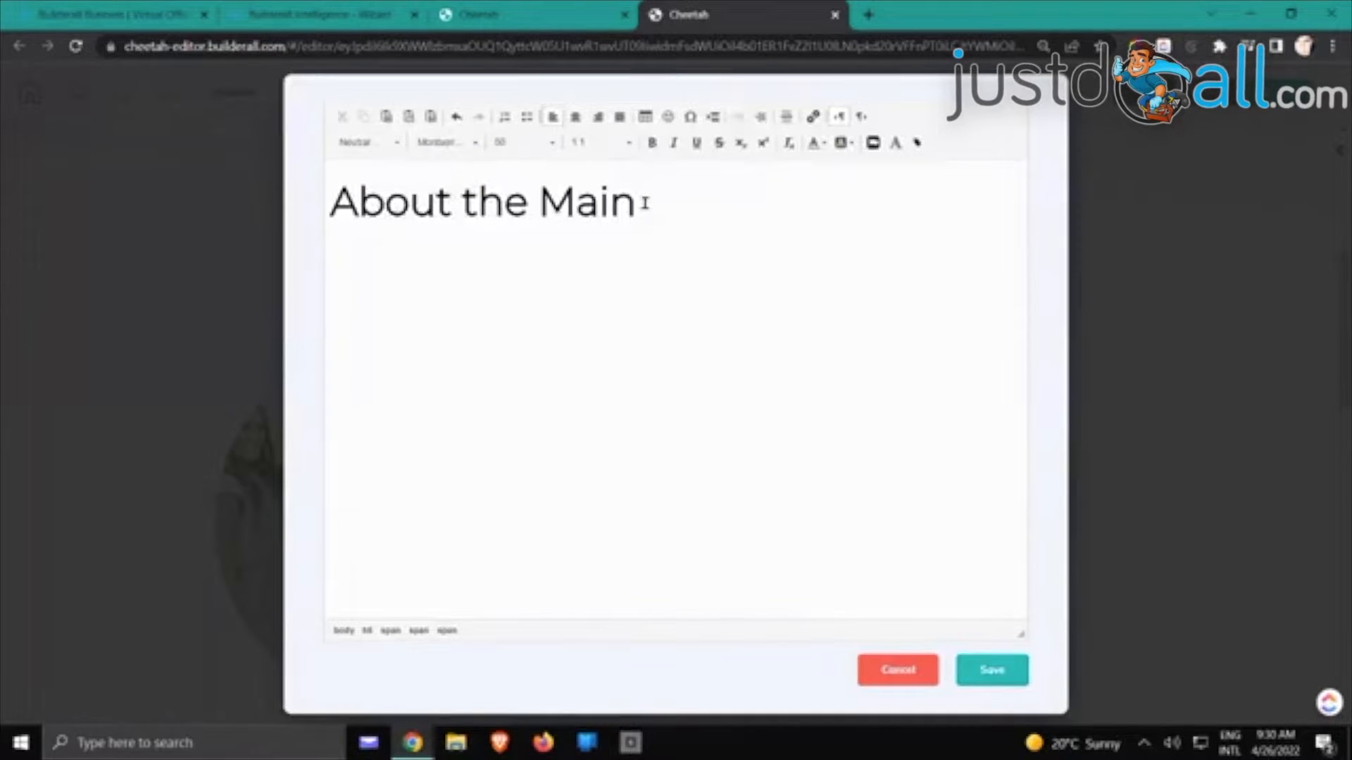
{"action": "left_click_drag", "start_coordinate": [645, 203], "coordinate": [468, 211]}
{"action": "type", "text": "Us"}
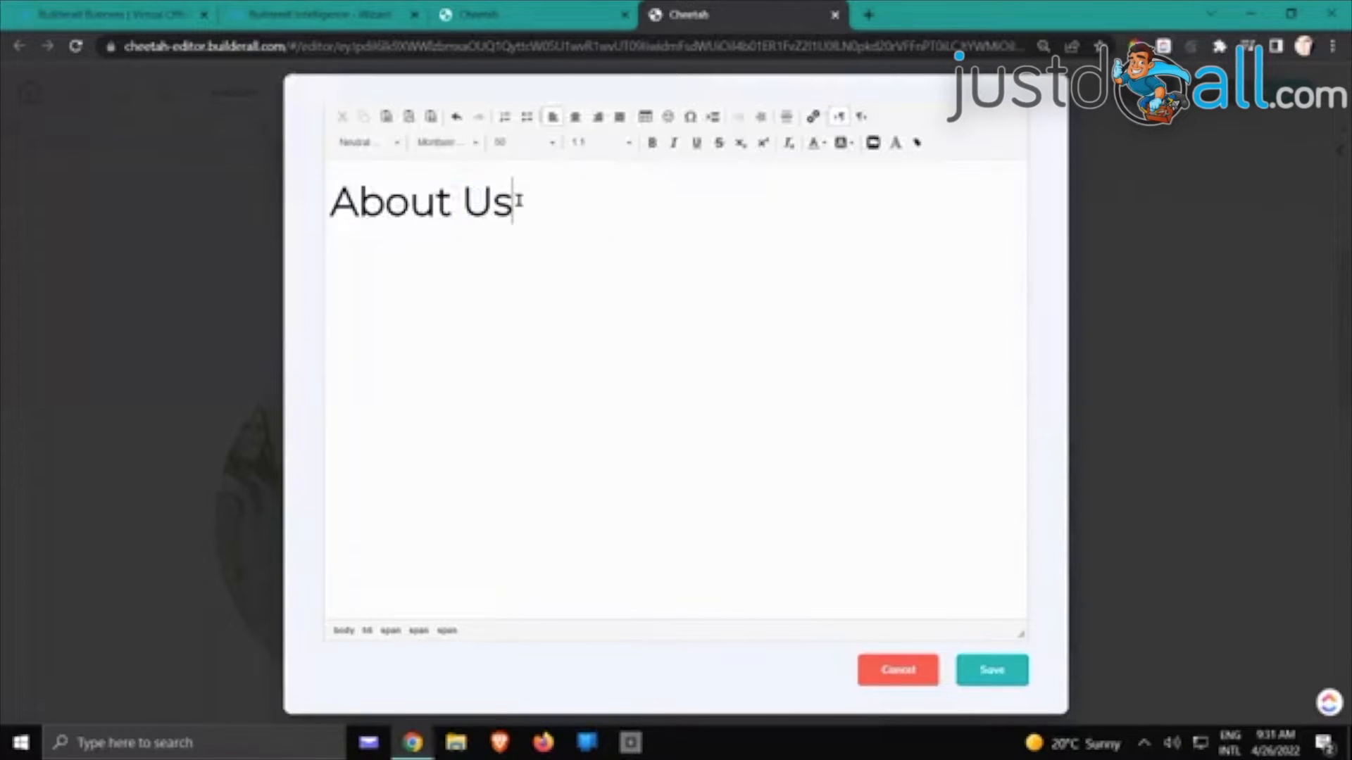
Make the word Us in the About heading bold, color it with the copied pink, and save the text
{"action": "left_click_drag", "start_coordinate": [519, 201], "coordinate": [470, 202]}
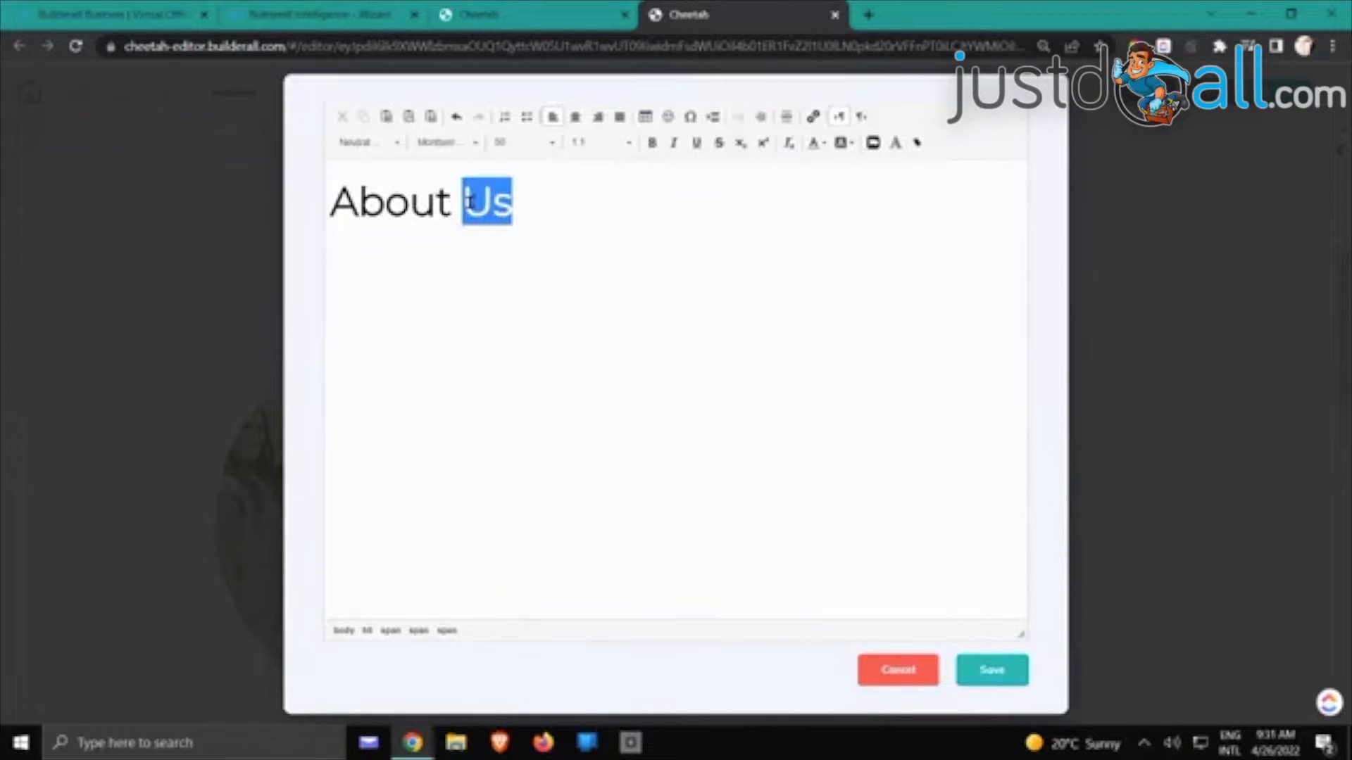
{"action": "left_click", "coordinate": [652, 143]}
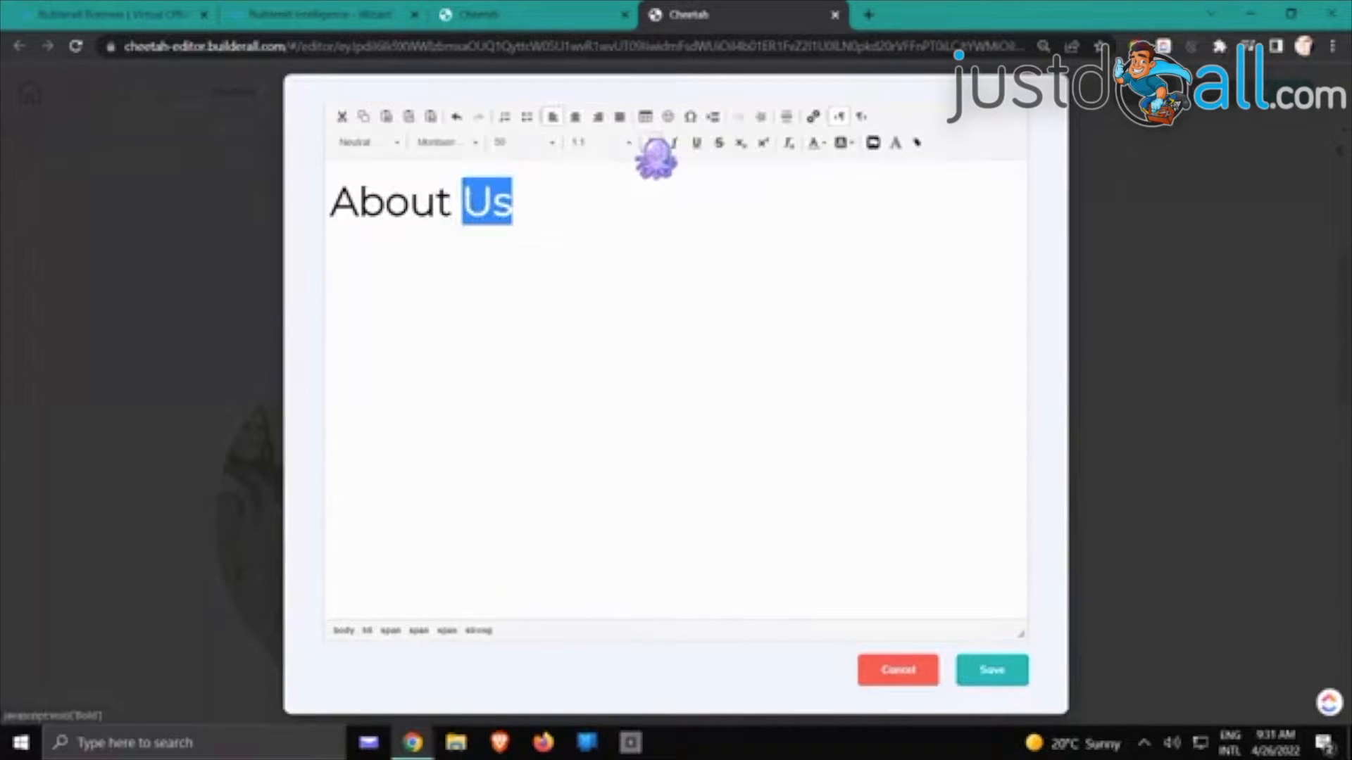
{"action": "left_click", "coordinate": [822, 143]}
{"action": "left_click", "coordinate": [851, 282]}
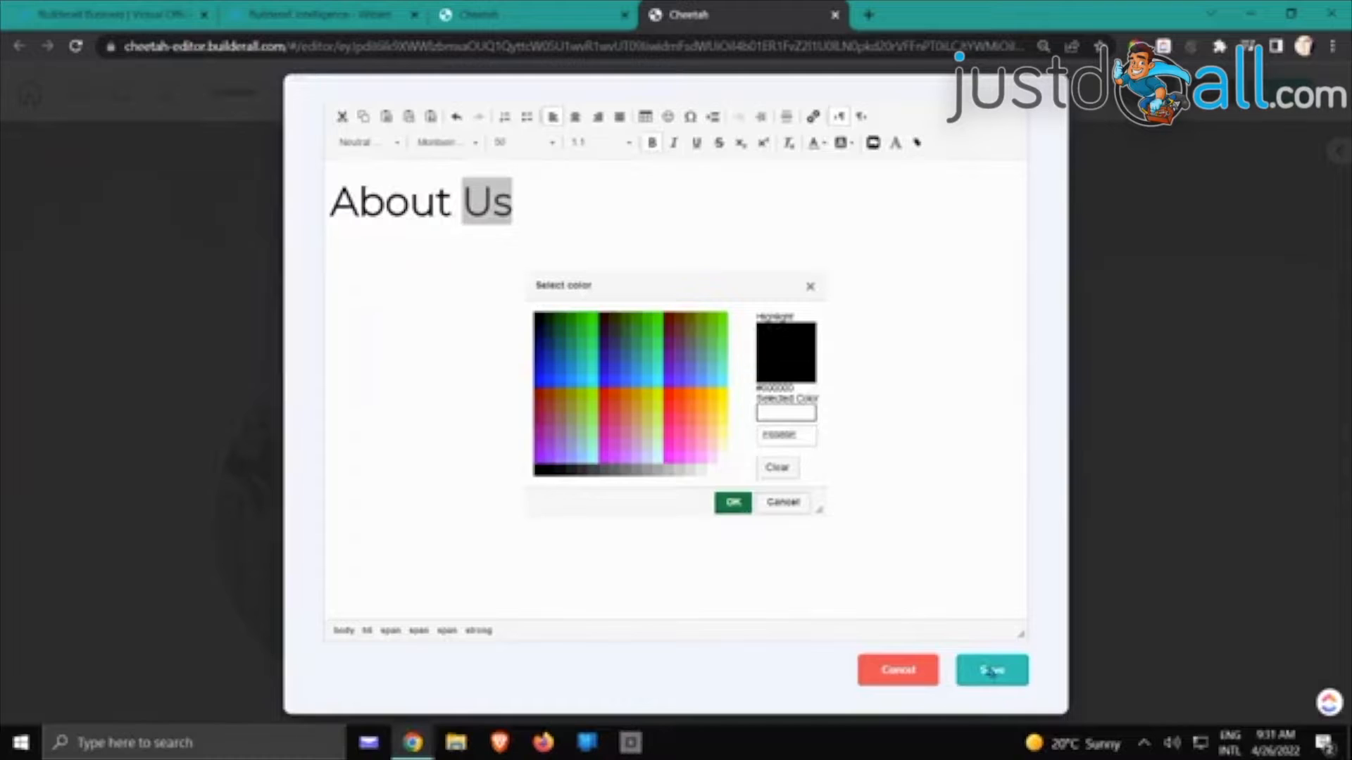
{"action": "left_click", "coordinate": [732, 503]}
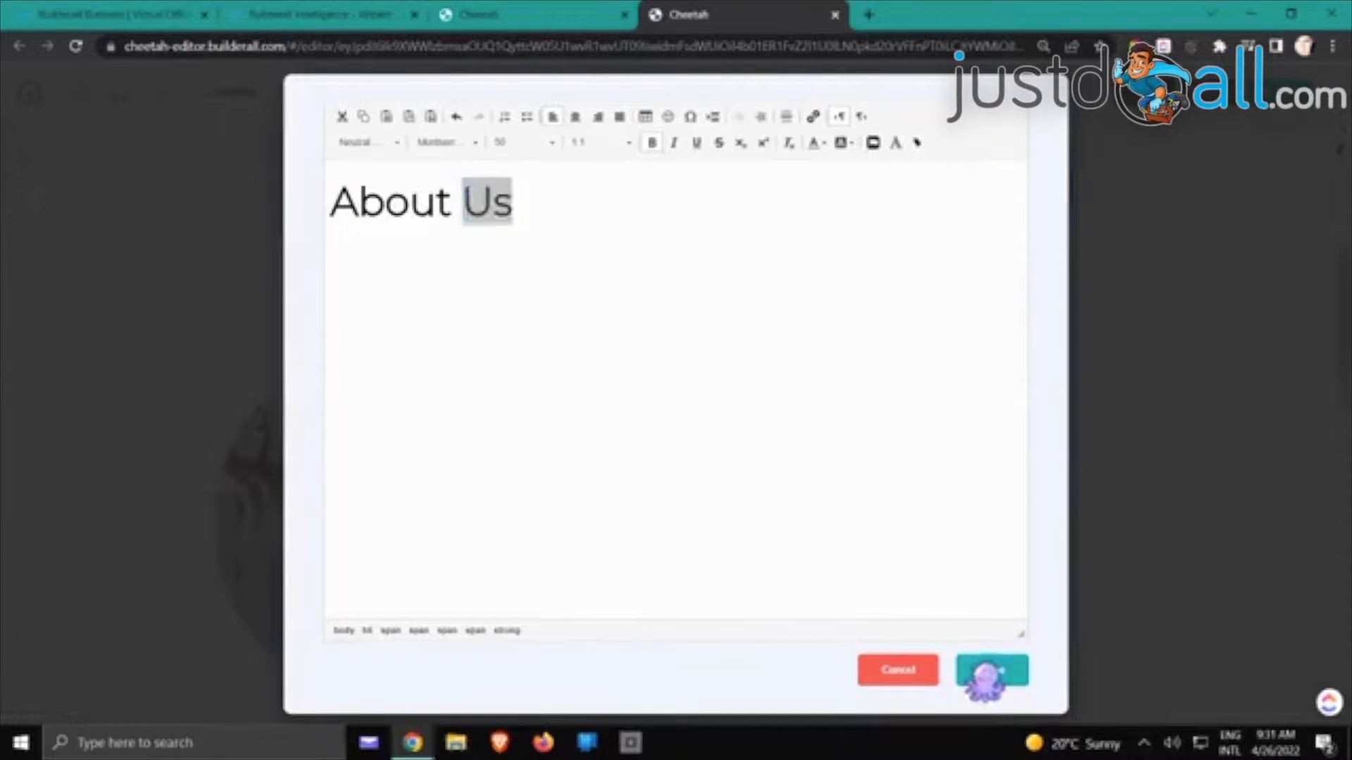
{"action": "left_click", "coordinate": [989, 673]}
{"action": "left_click", "coordinate": [1060, 404]}
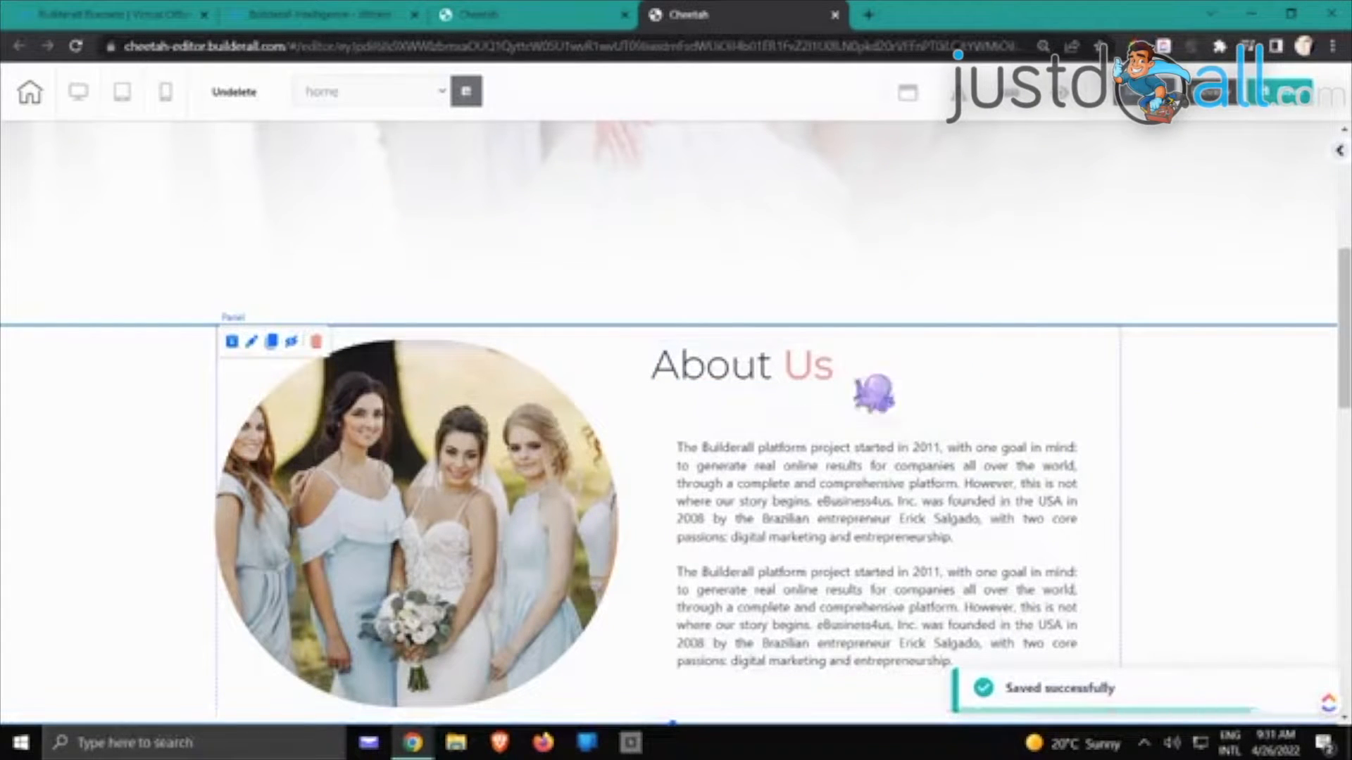
Nudge the About Us heading slightly down and right, and review it against the Area of Service heading
{"action": "left_click", "coordinate": [778, 384]}
{"action": "scroll", "coordinate": [1260, 423], "scroll_direction": "down", "scroll_amount": 4}
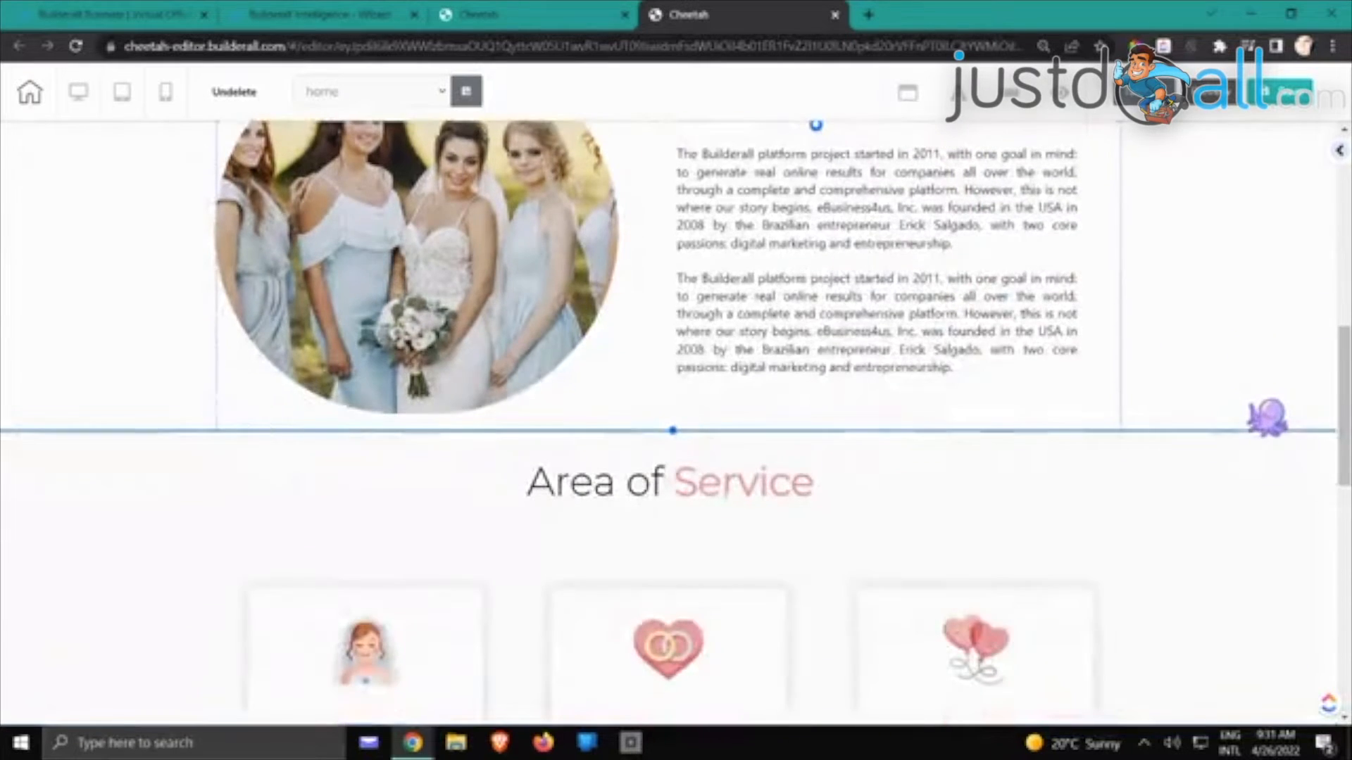
{"action": "scroll", "coordinate": [676, 422], "scroll_direction": "up", "scroll_amount": 3}
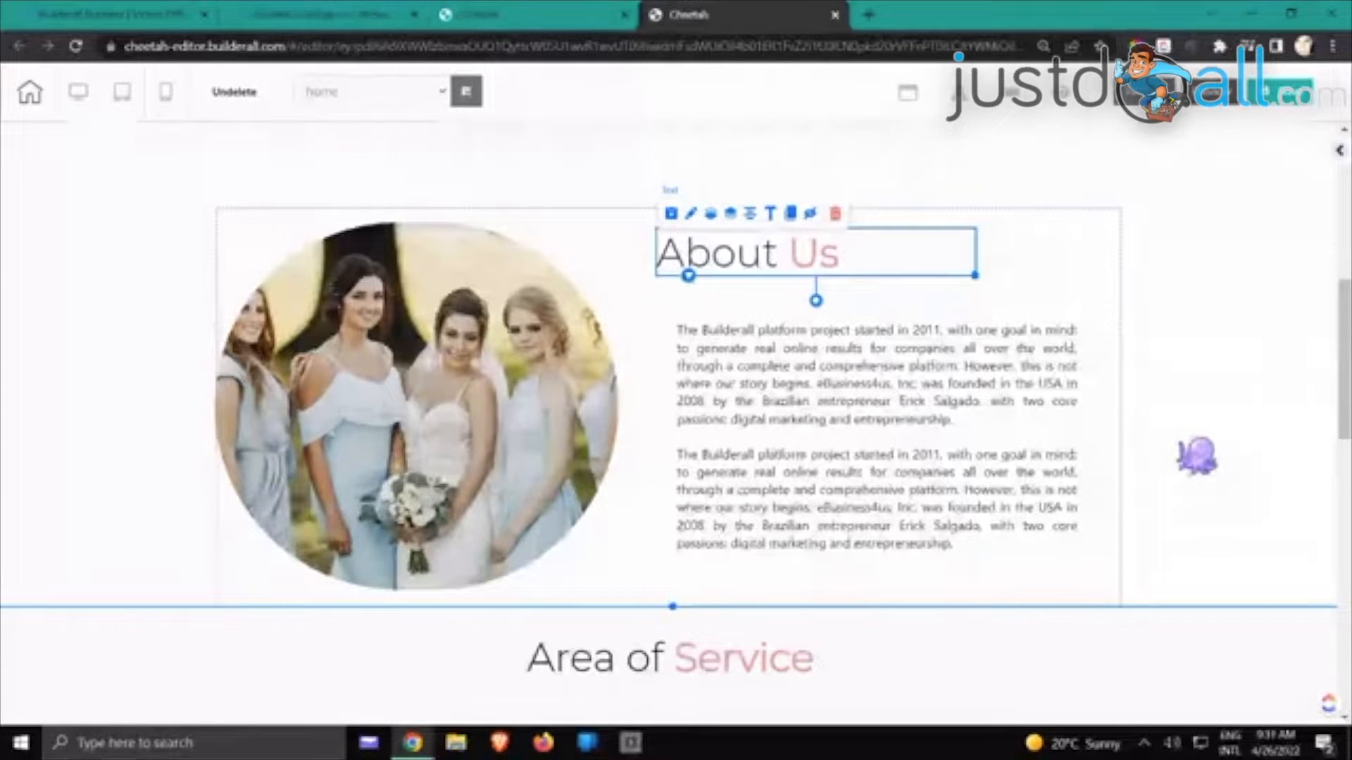
{"action": "scroll", "coordinate": [1197, 456], "scroll_direction": "down", "scroll_amount": 3}
{"action": "scroll", "coordinate": [1197, 456], "scroll_direction": "up", "scroll_amount": 5}
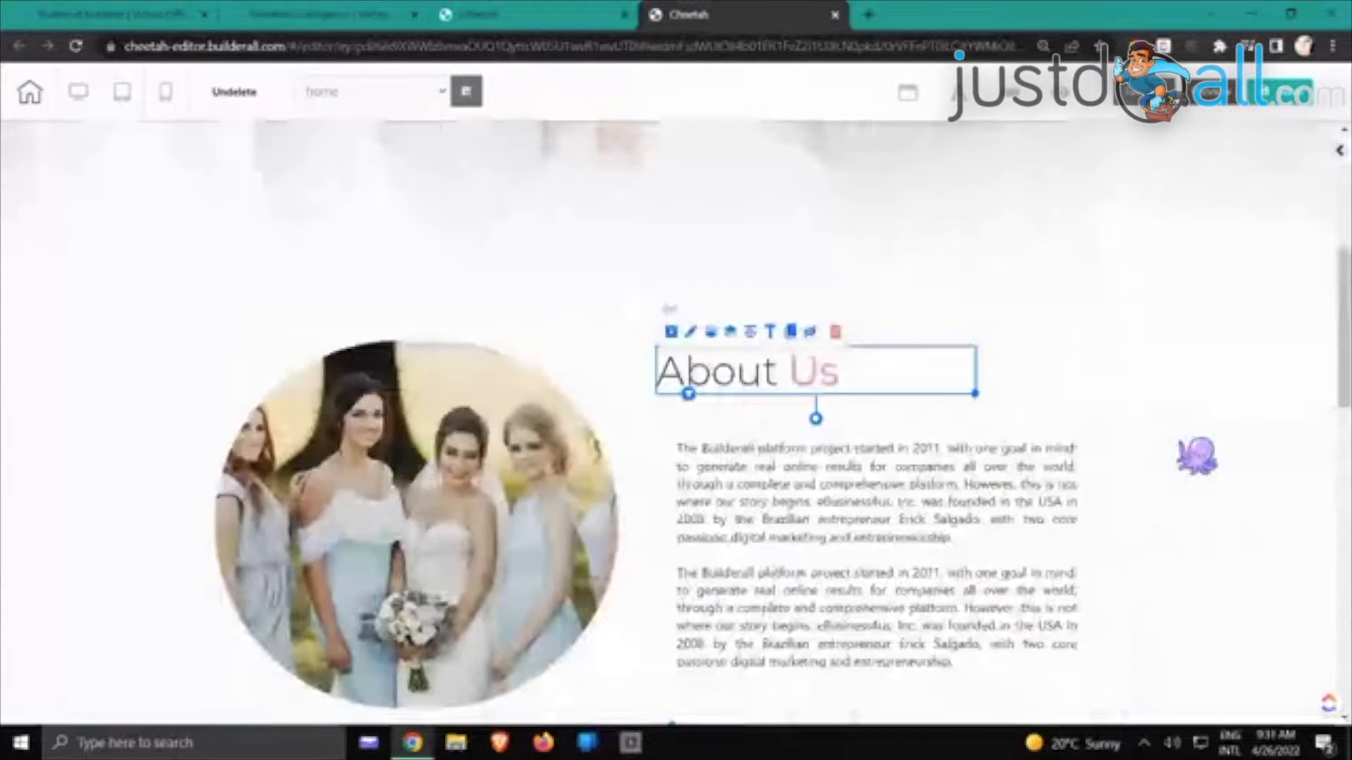
Delete the original Contact Us heading above the contact form
{"action": "scroll", "coordinate": [1197, 457], "scroll_direction": "down", "scroll_amount": 10}
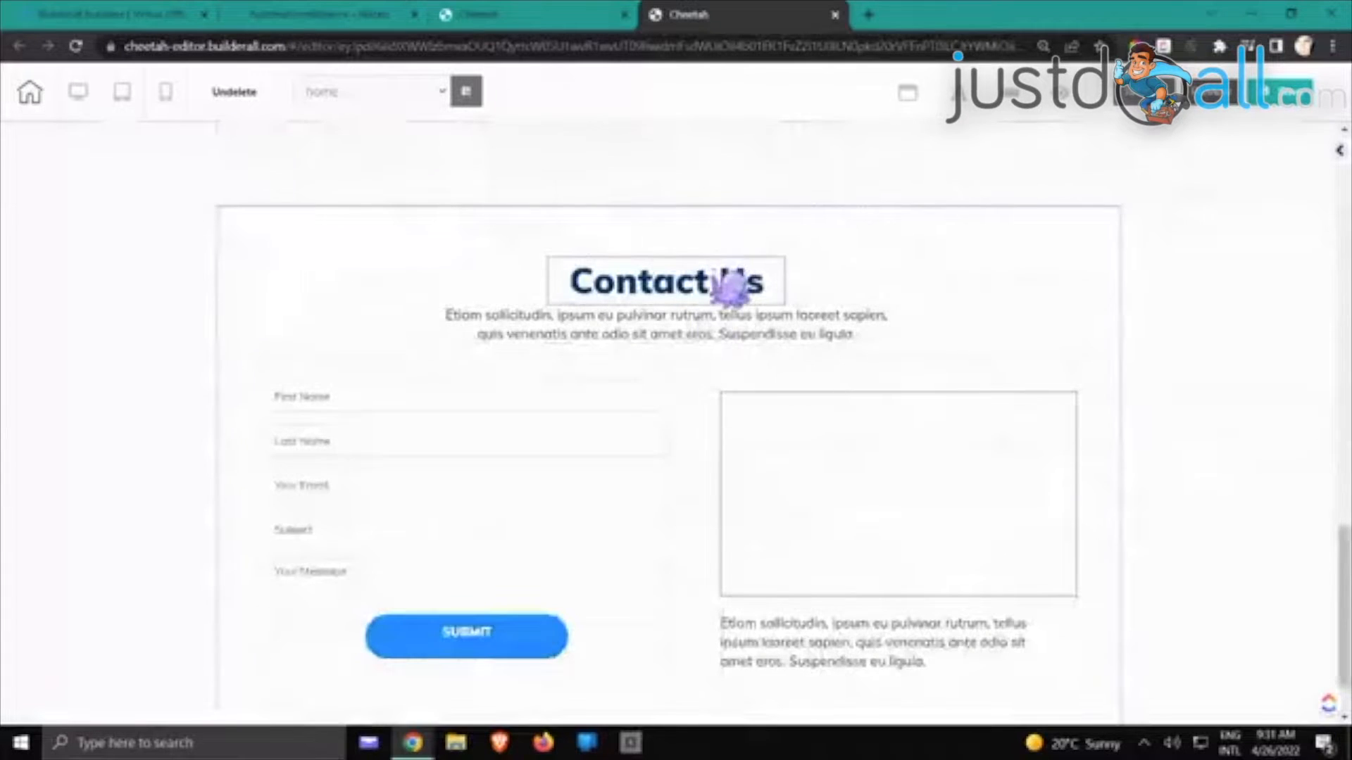
{"action": "left_click", "coordinate": [736, 264]}
{"action": "left_click", "coordinate": [732, 215]}
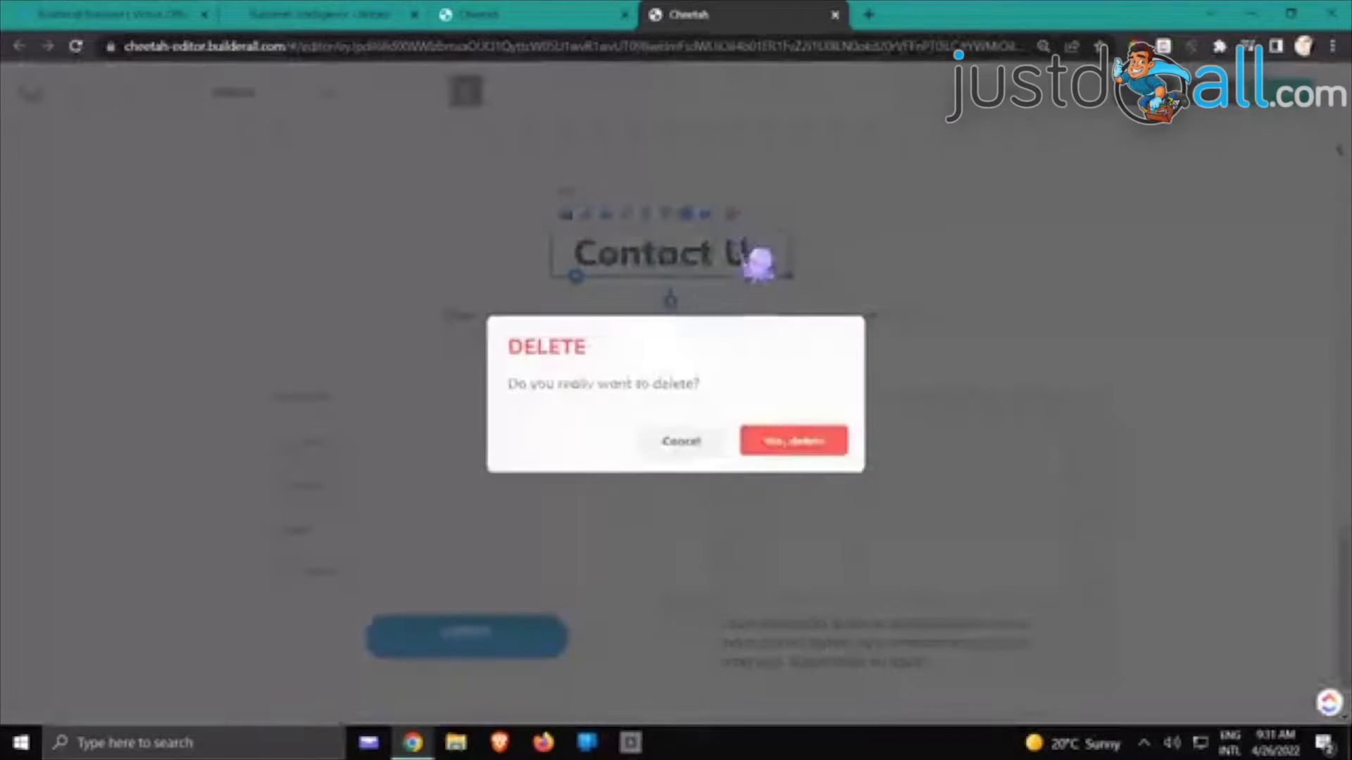
{"action": "left_click", "coordinate": [785, 448]}
Move the Area of Service heading slightly down, closer to the service cards
{"action": "scroll", "coordinate": [978, 303], "scroll_direction": "up", "scroll_amount": 5}
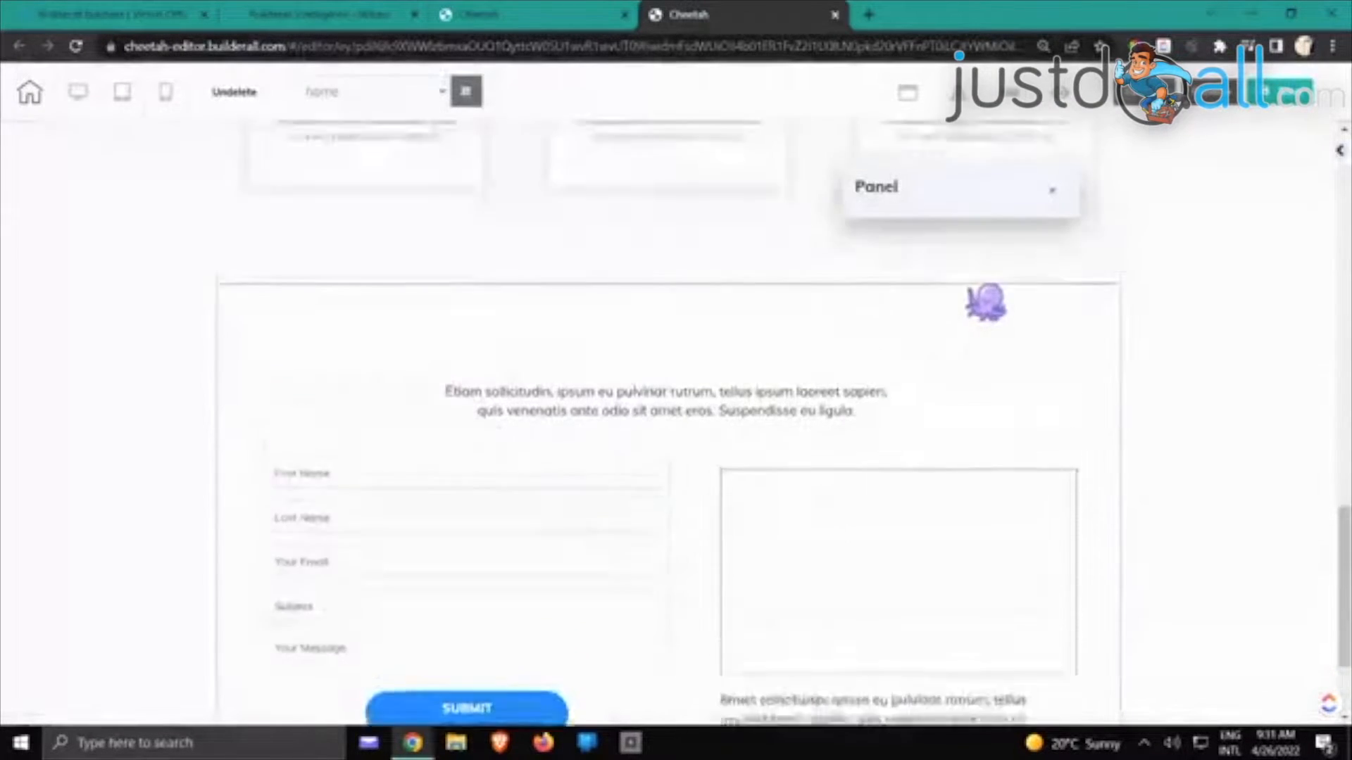
{"action": "scroll", "coordinate": [965, 295], "scroll_direction": "up", "scroll_amount": 2}
{"action": "left_click", "coordinate": [708, 257]}
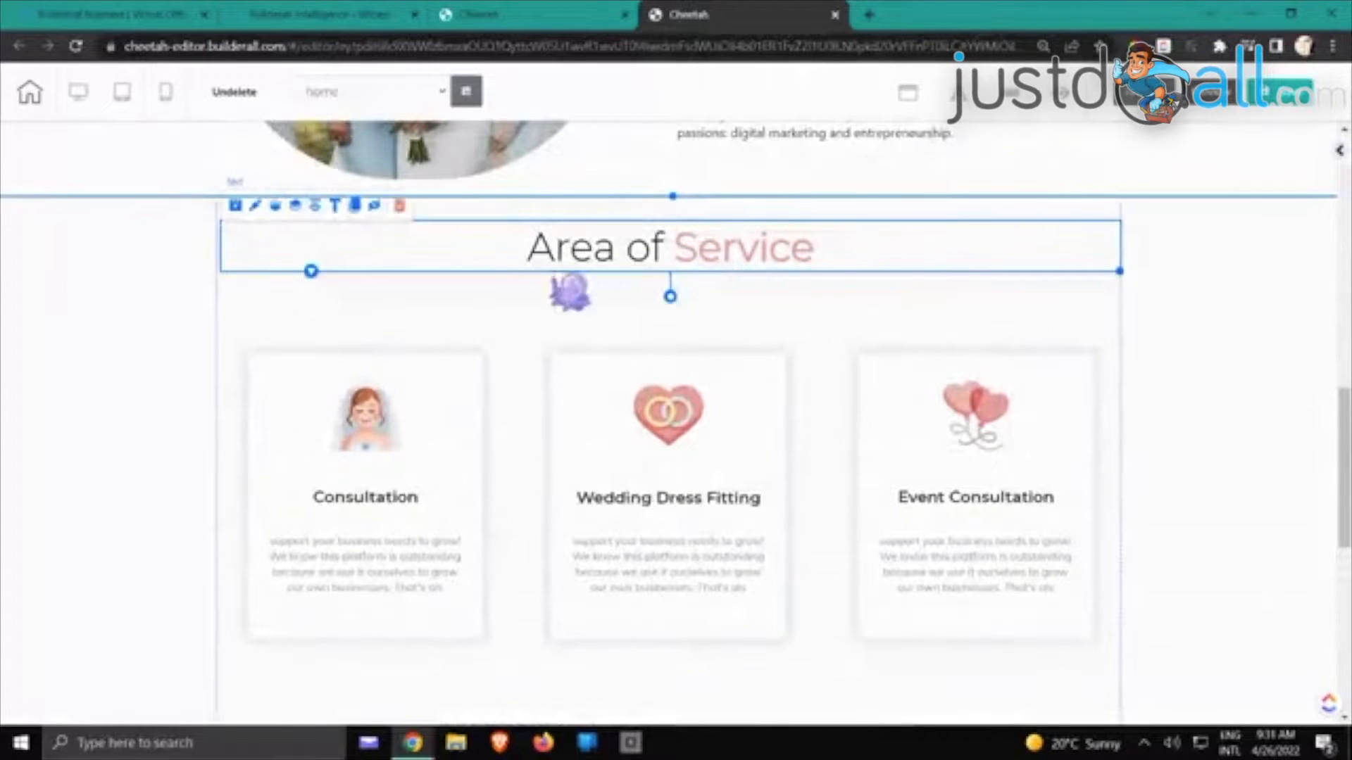
{"action": "left_click_drag", "start_coordinate": [547, 262], "coordinate": [528, 287]}
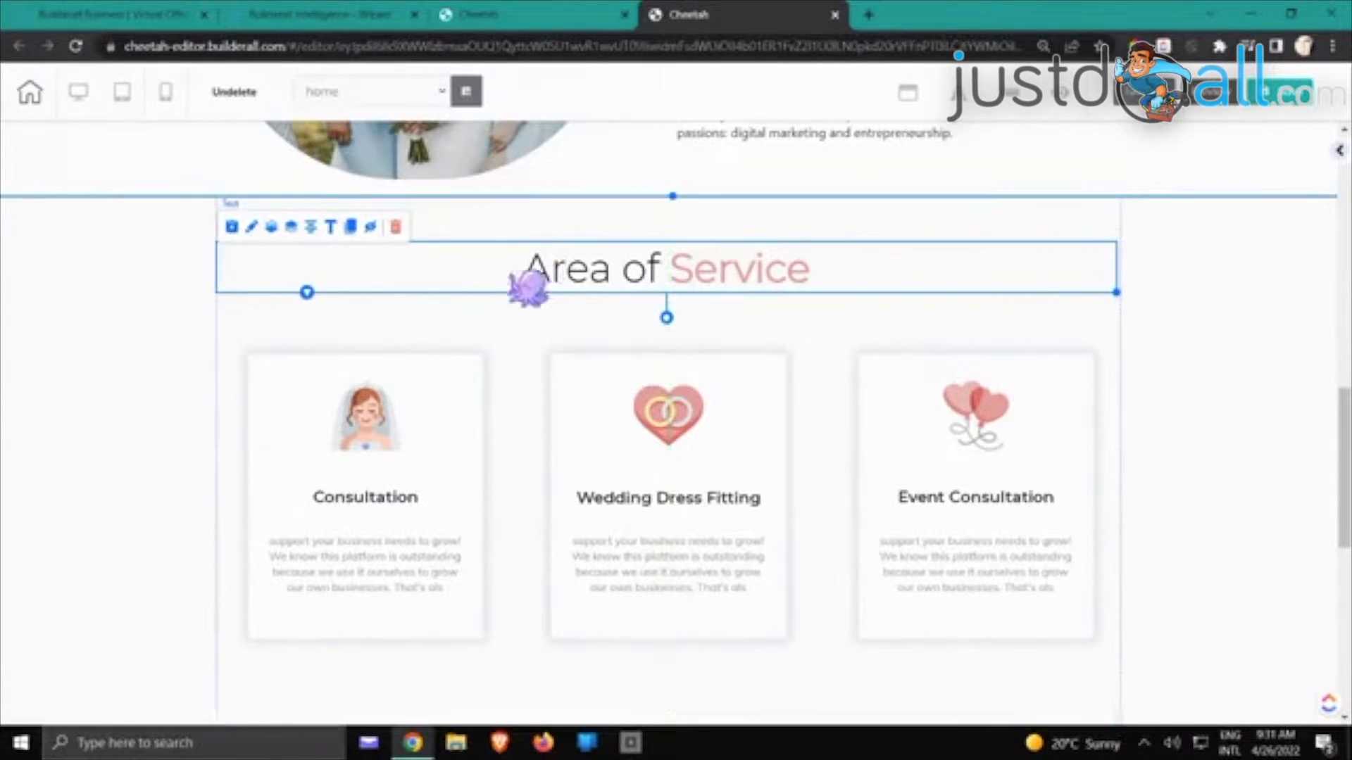
Clone the Area of Service heading and place the copy above the paragraph in the contact panel
{"action": "left_click", "coordinate": [350, 227]}
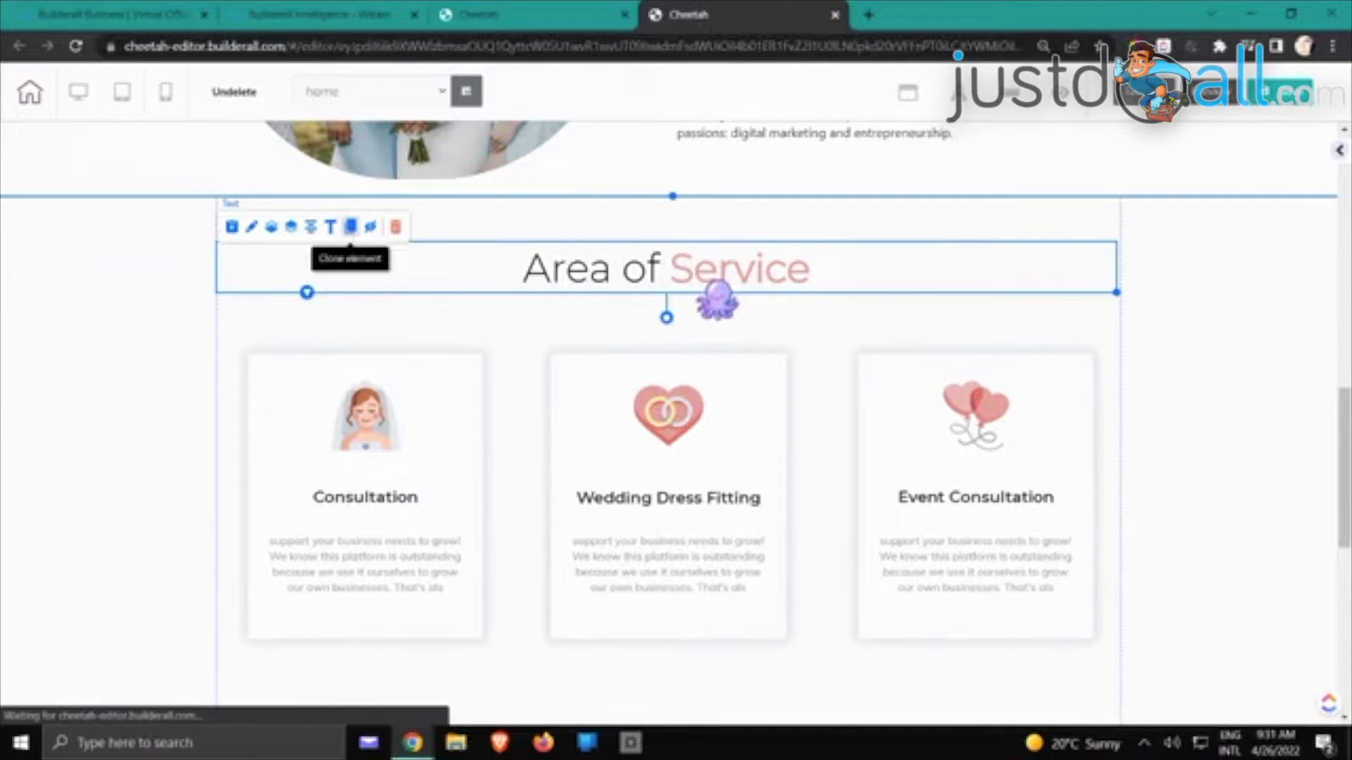
{"action": "mouse_move", "coordinate": [718, 293]}
{"action": "left_mouse_down"}
{"action": "mouse_move", "coordinate": [699, 468]}
{"action": "mouse_move", "coordinate": [712, 386]}
{"action": "left_mouse_up"}
{"action": "scroll", "coordinate": [701, 467], "scroll_direction": "down", "scroll_amount": 5}
{"action": "scroll", "coordinate": [714, 362], "scroll_direction": "up", "scroll_amount": 5}
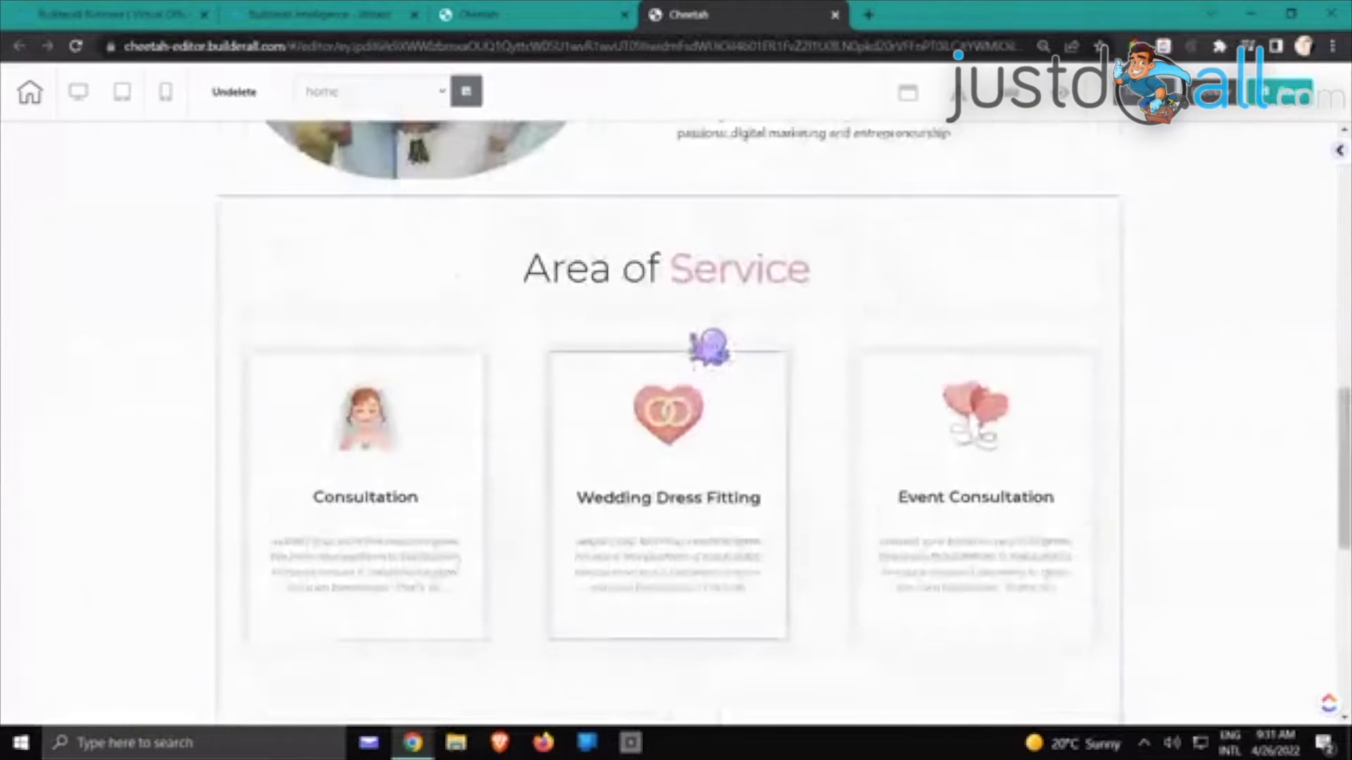
{"action": "scroll", "coordinate": [687, 324], "scroll_direction": "down", "scroll_amount": 6}
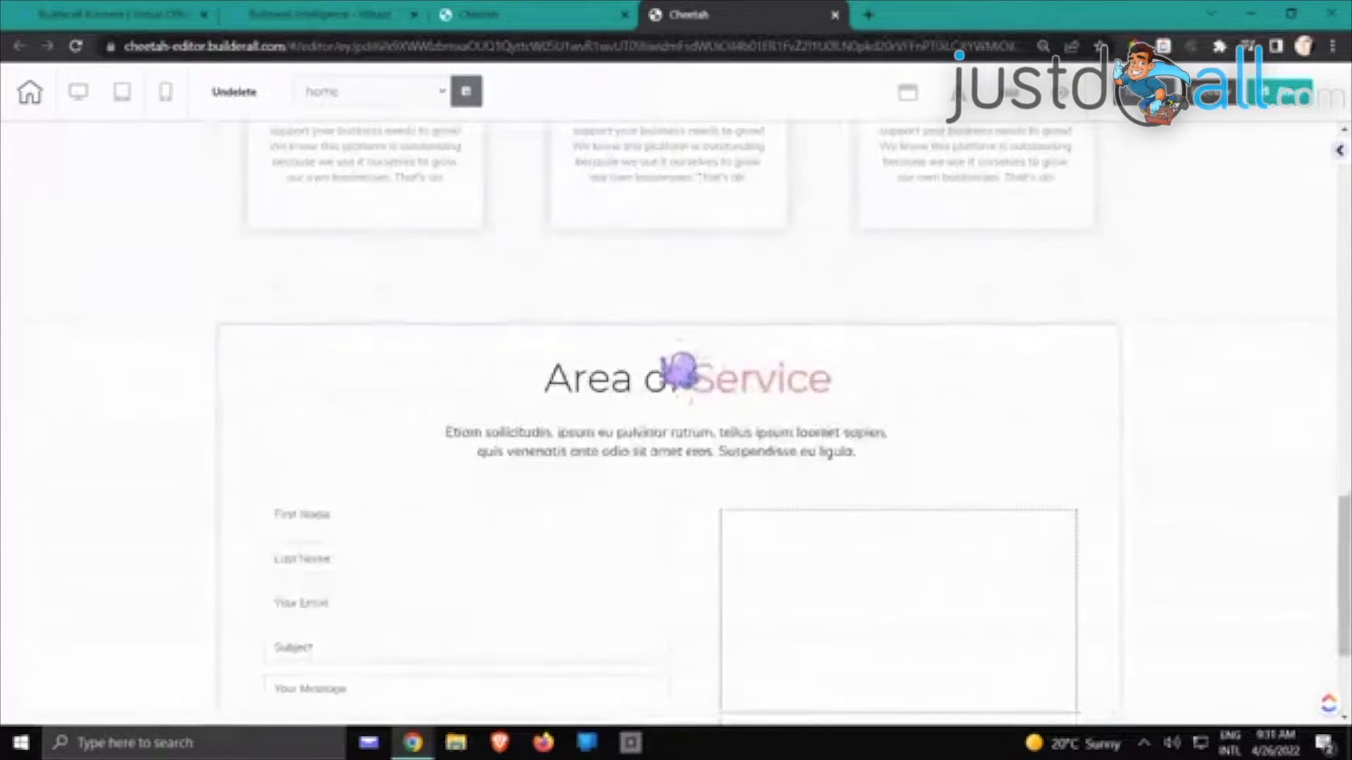
Open the cloned heading in the contact panel in the text editor and replace Area of with Contact
{"action": "left_click", "coordinate": [680, 394]}
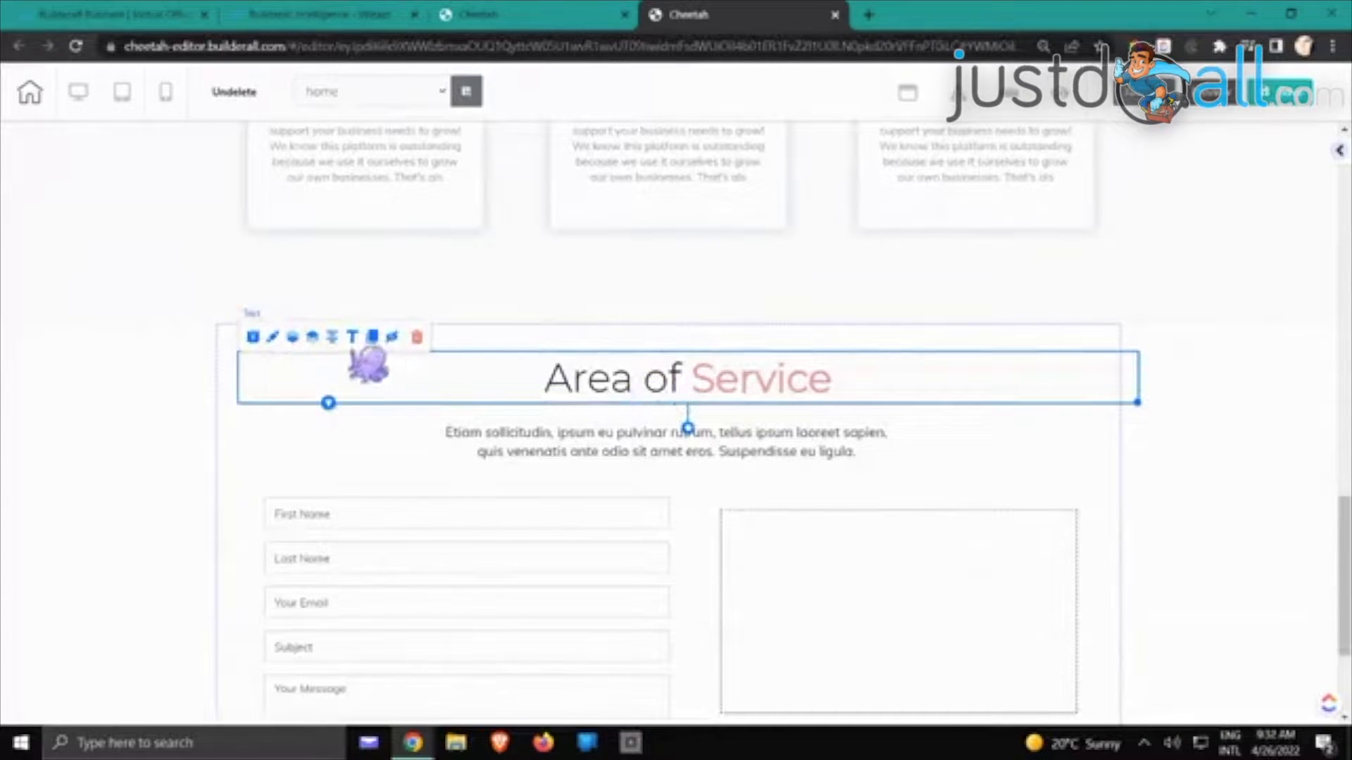
{"action": "left_click", "coordinate": [352, 337]}
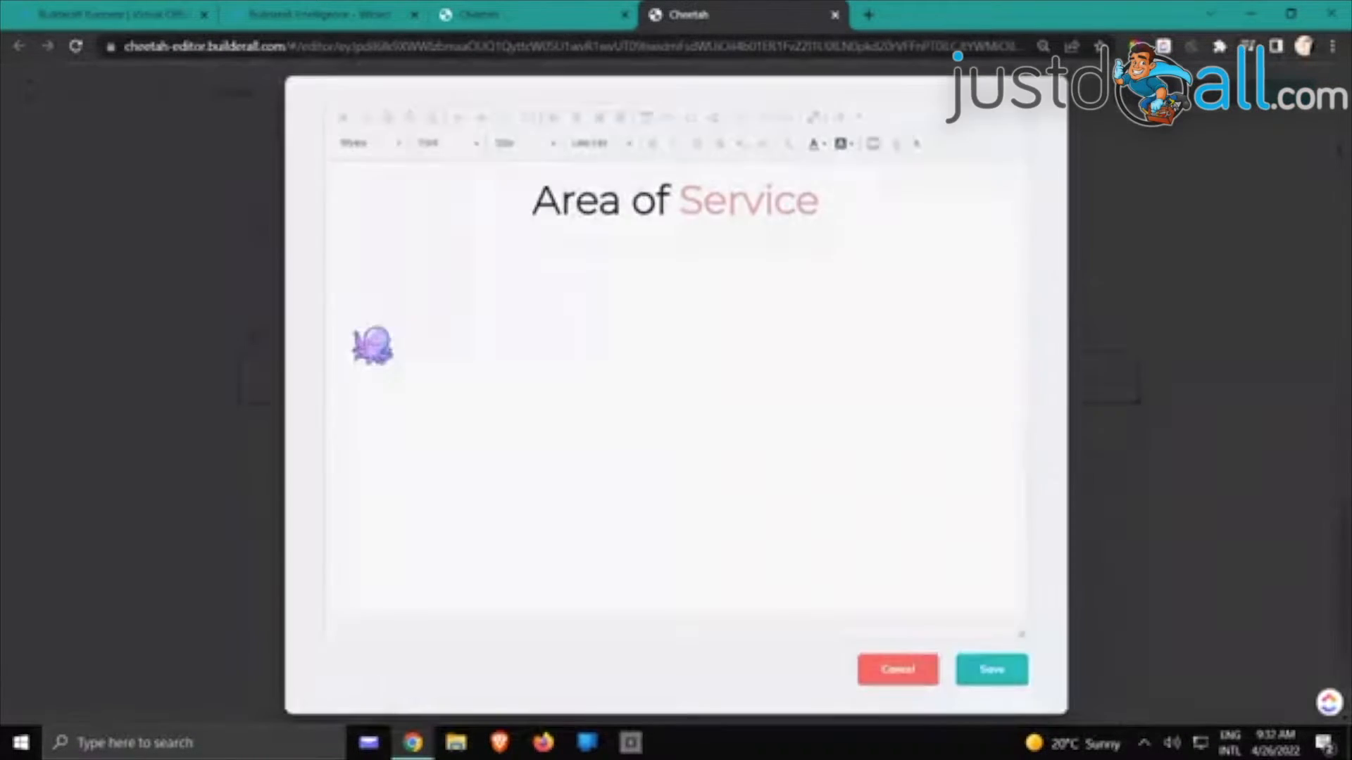
{"action": "left_click", "coordinate": [666, 203]}
{"action": "left_click_drag", "start_coordinate": [533, 203], "coordinate": [665, 190]}
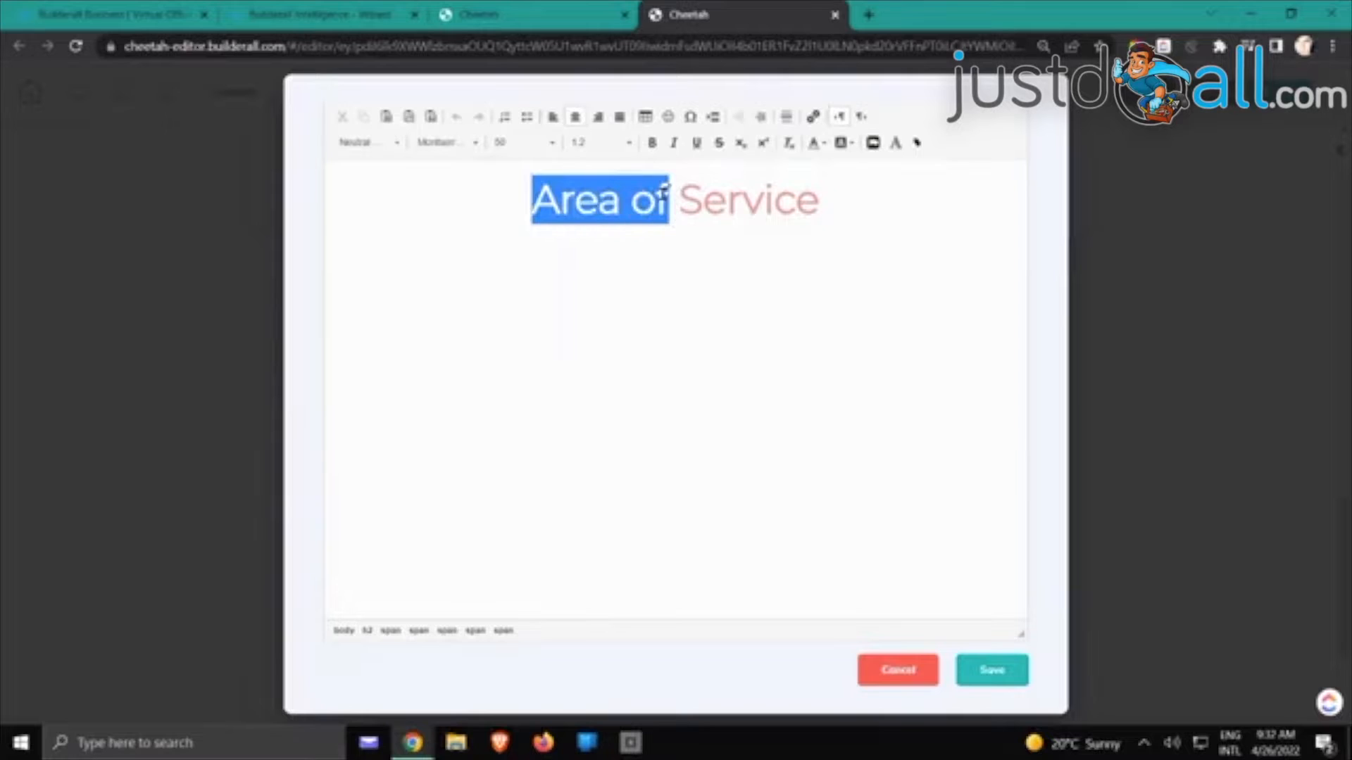
{"action": "type", "text": "Contact"}
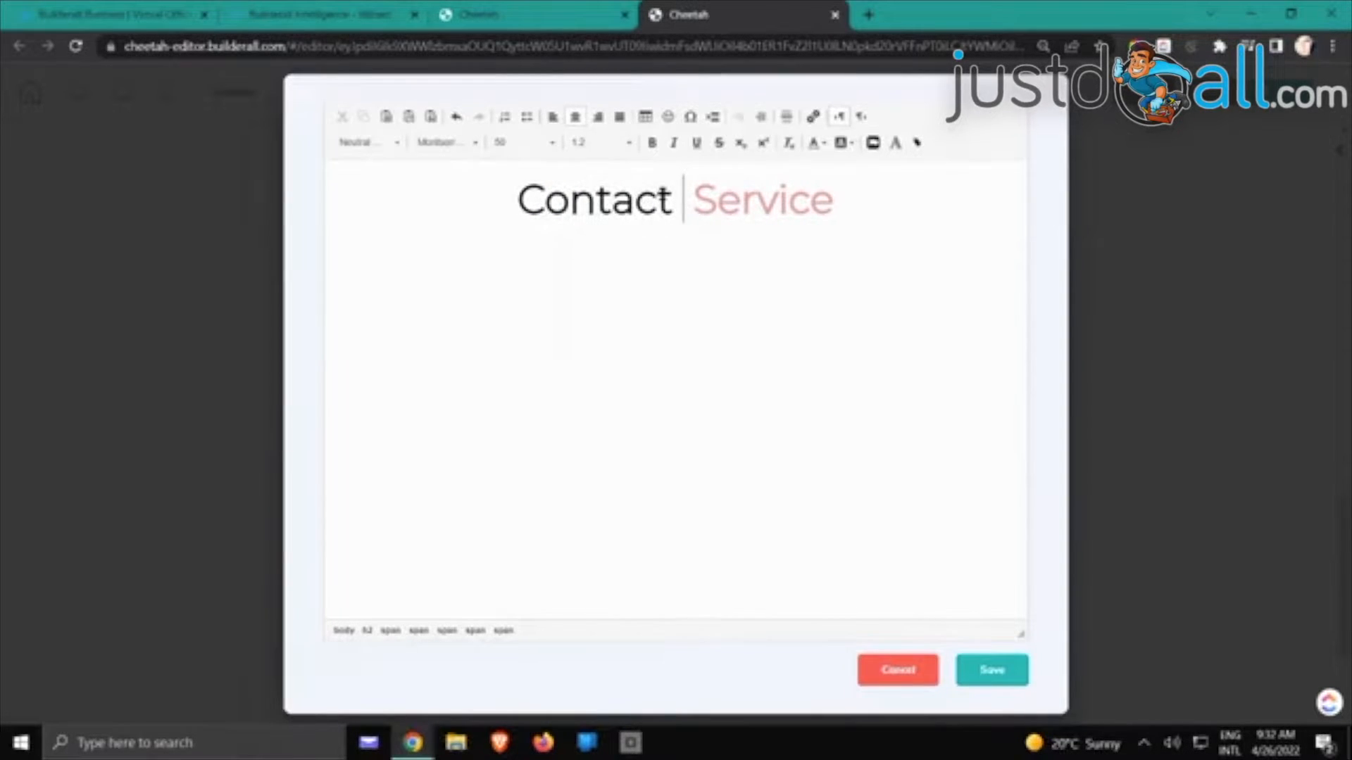
Replace the pink word Service in the cloned heading with Us and save the text
{"action": "key", "text": "Delete"}
{"action": "key", "text": "Delete"}
{"action": "key", "text": "Delete"}
{"action": "key", "text": "Delete"}
{"action": "key", "text": "Delete"}
{"action": "key", "text": "Delete"}
{"action": "key", "text": "Delete"}
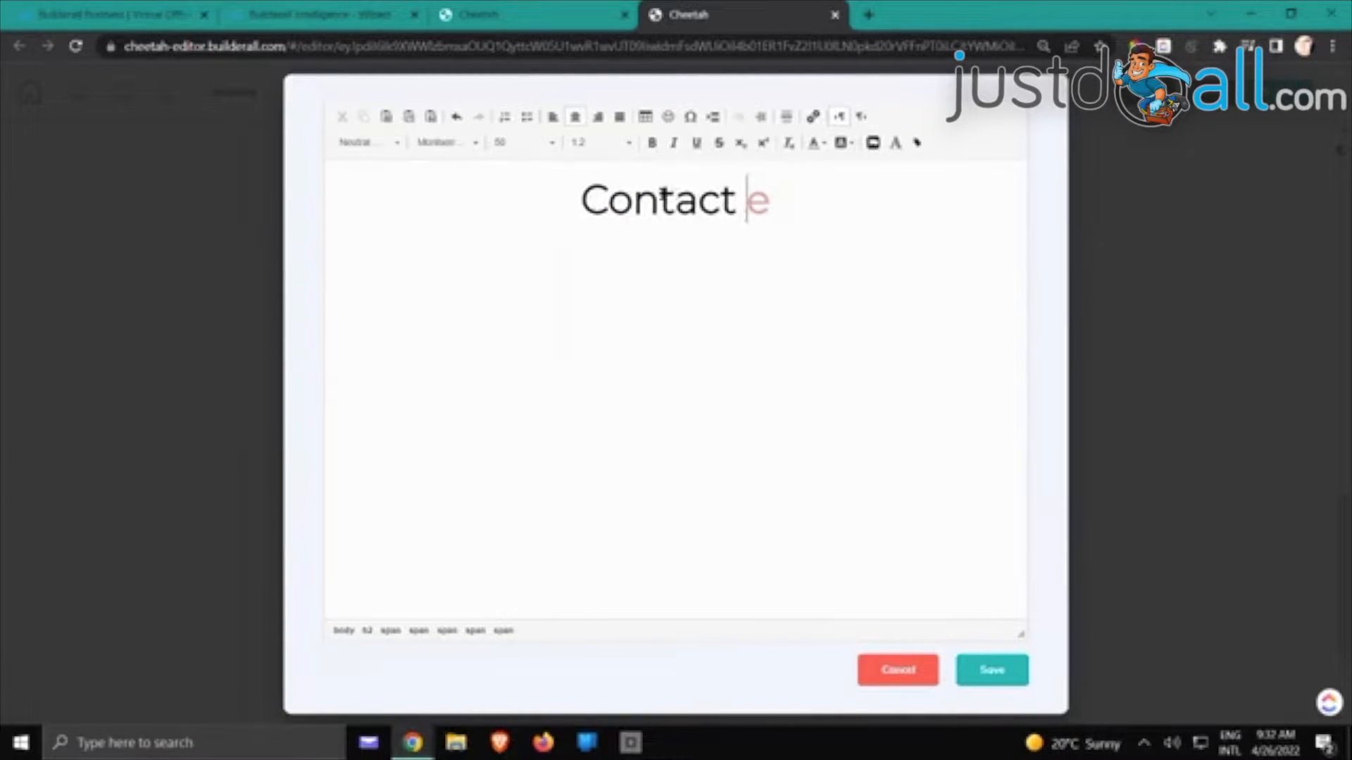
{"action": "type", "text": "US"}
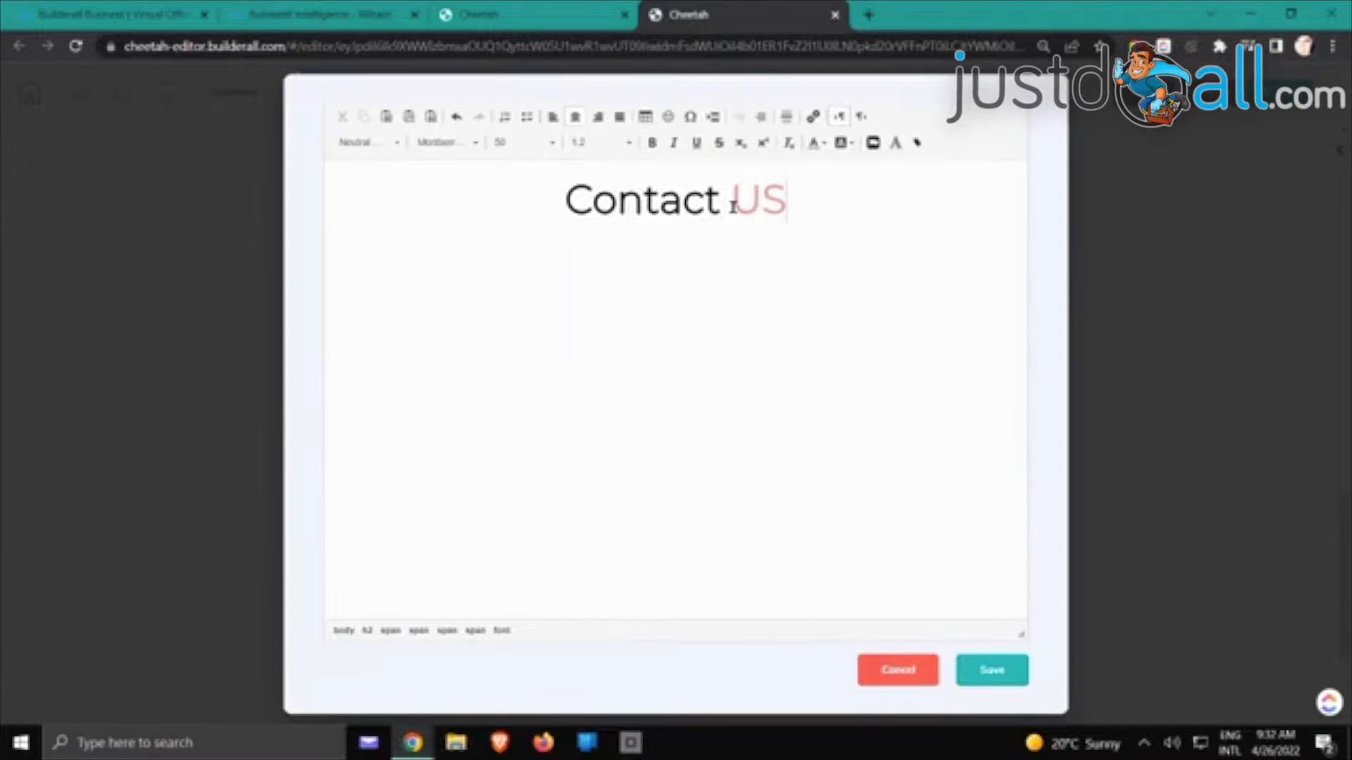
{"action": "key", "text": "BackSpace"}
{"action": "type", "text": "s"}
{"action": "left_click", "coordinate": [994, 671]}
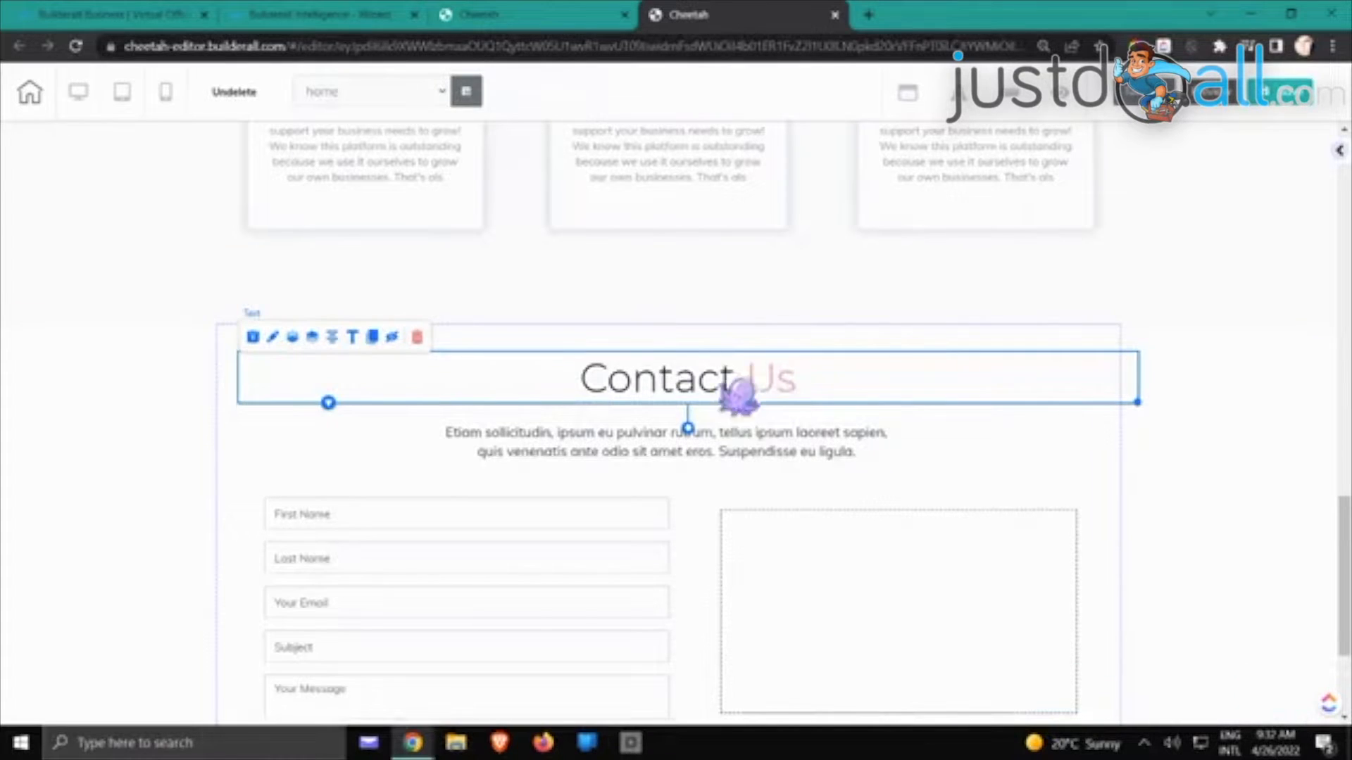
Make the word Us in the Contact Us heading bold, save it, and nudge the heading slightly up and left
{"action": "left_click", "coordinate": [372, 336]}
{"action": "left_click_drag", "start_coordinate": [732, 196], "coordinate": [785, 200]}
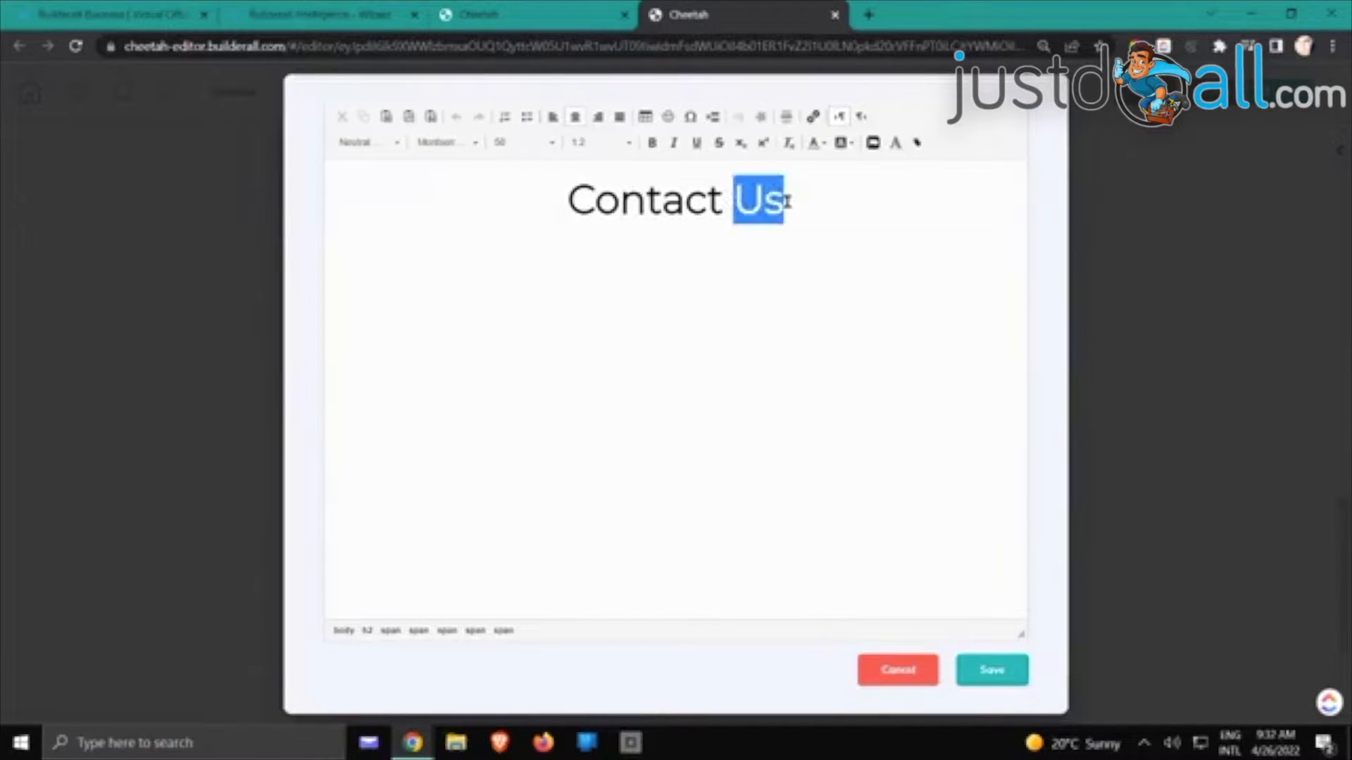
{"action": "left_click", "coordinate": [652, 143]}
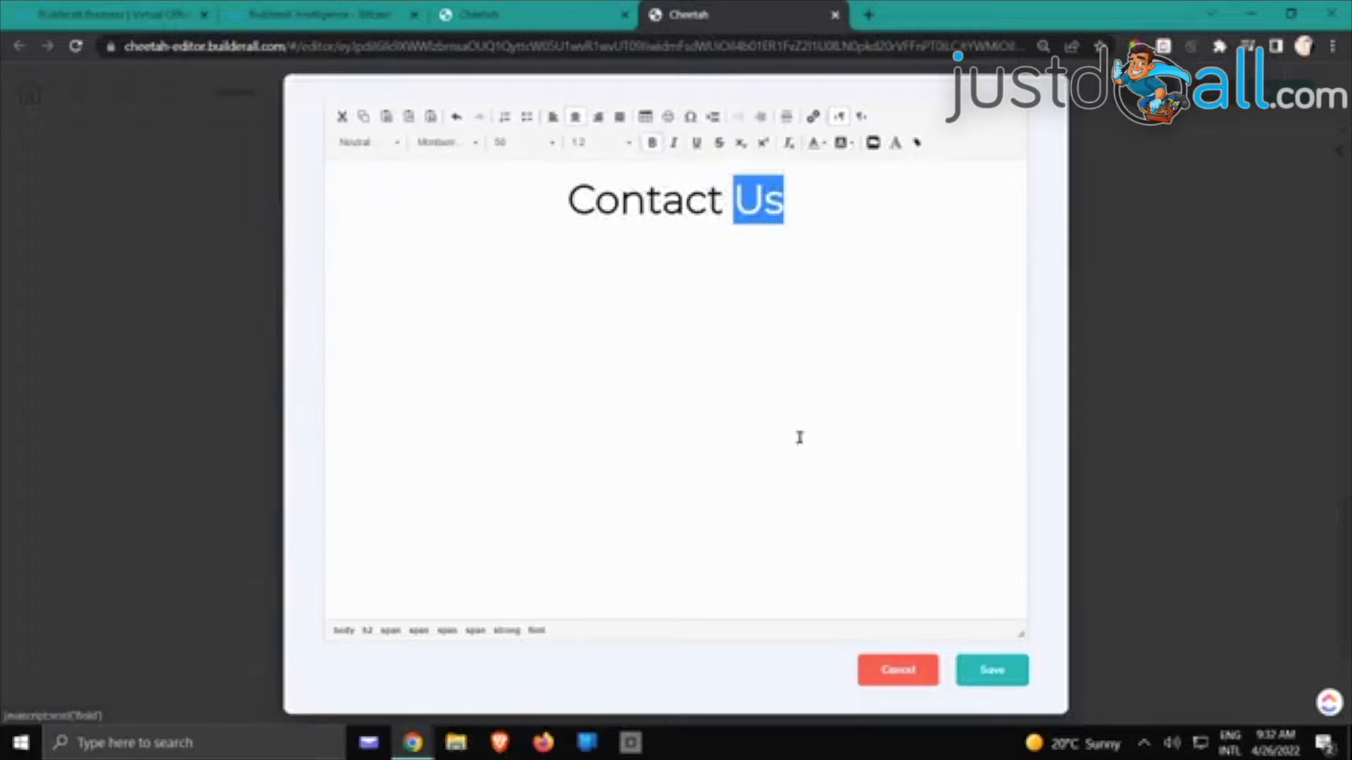
{"action": "left_click", "coordinate": [992, 670]}
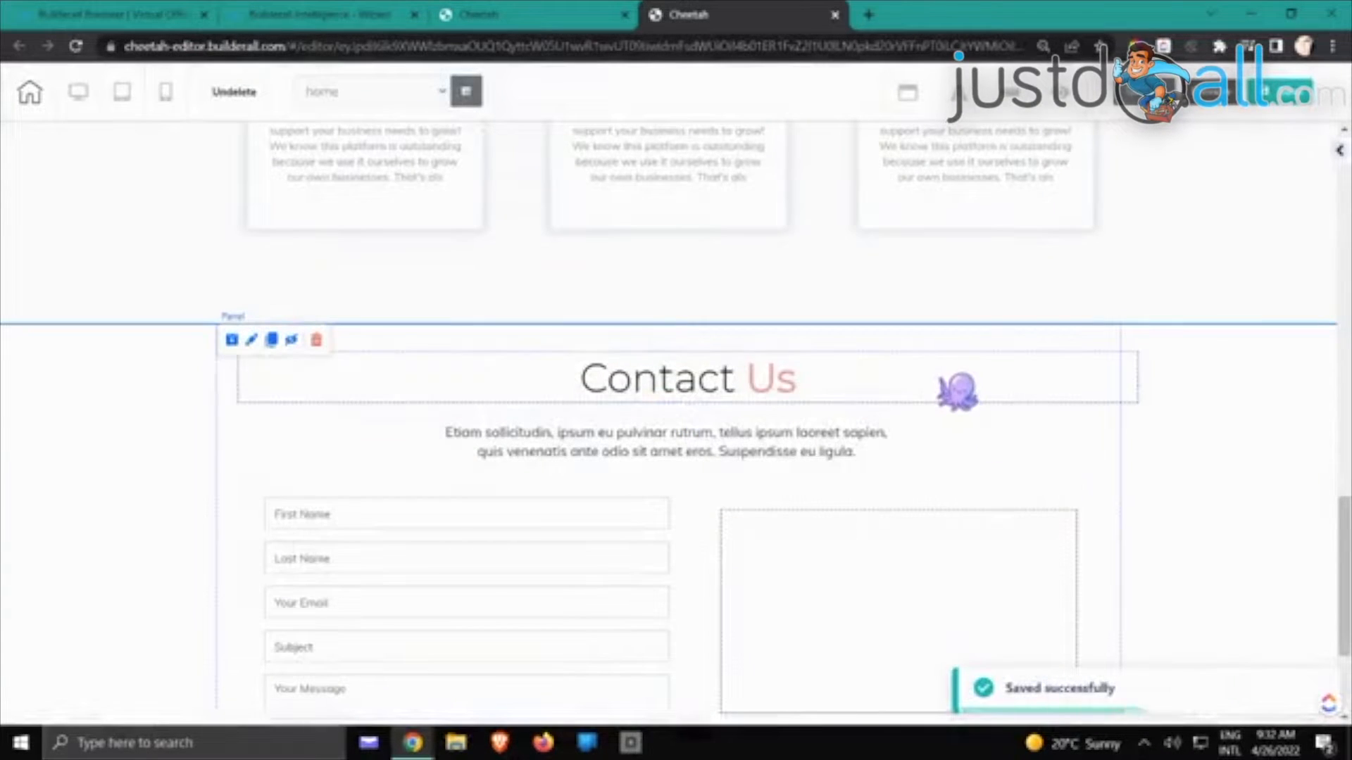
{"action": "left_click_drag", "start_coordinate": [958, 392], "coordinate": [942, 375]}
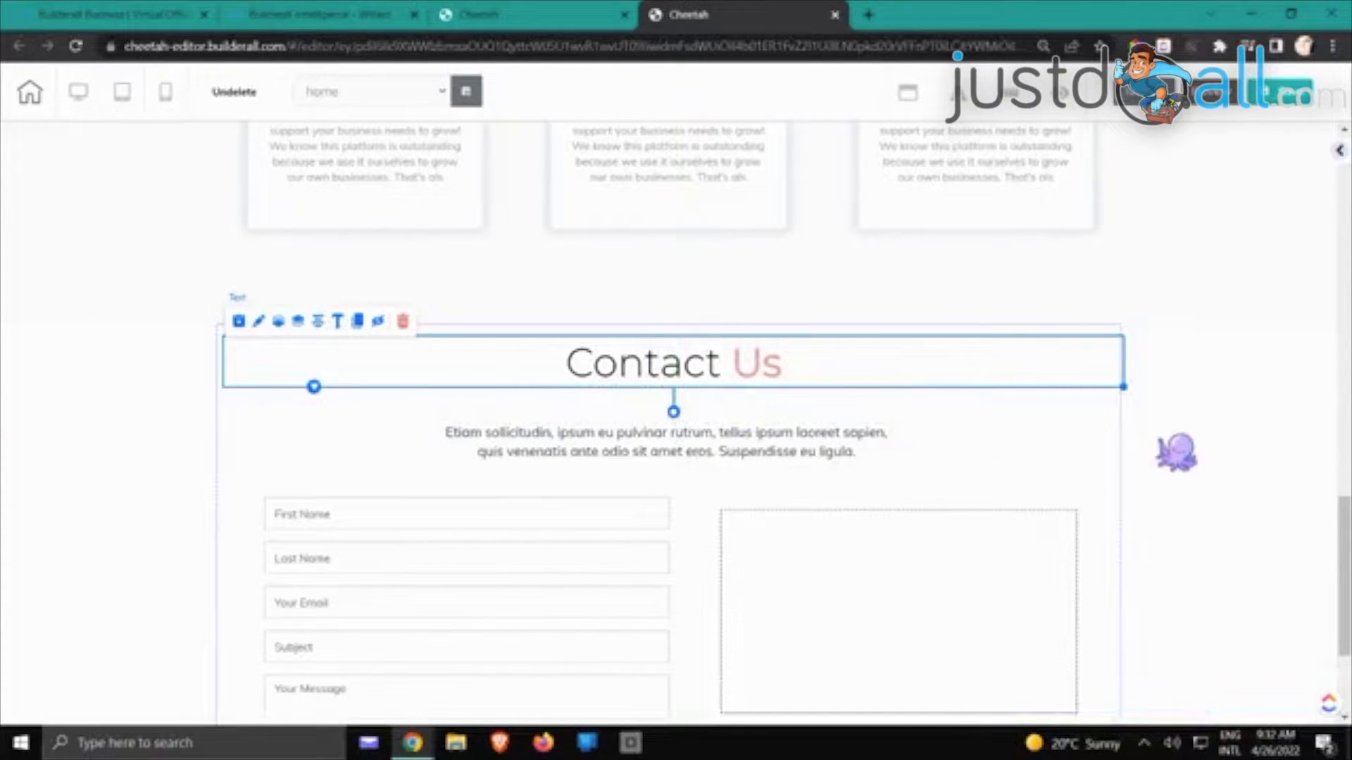
Review the bridal page from the hero image through the About Us and Area of Service sections to the Contact Us panel
{"action": "left_click", "coordinate": [1177, 453]}
{"action": "scroll", "coordinate": [1177, 453], "scroll_direction": "up", "scroll_amount": 2}
{"action": "scroll", "coordinate": [1176, 453], "scroll_direction": "up", "scroll_amount": 8}
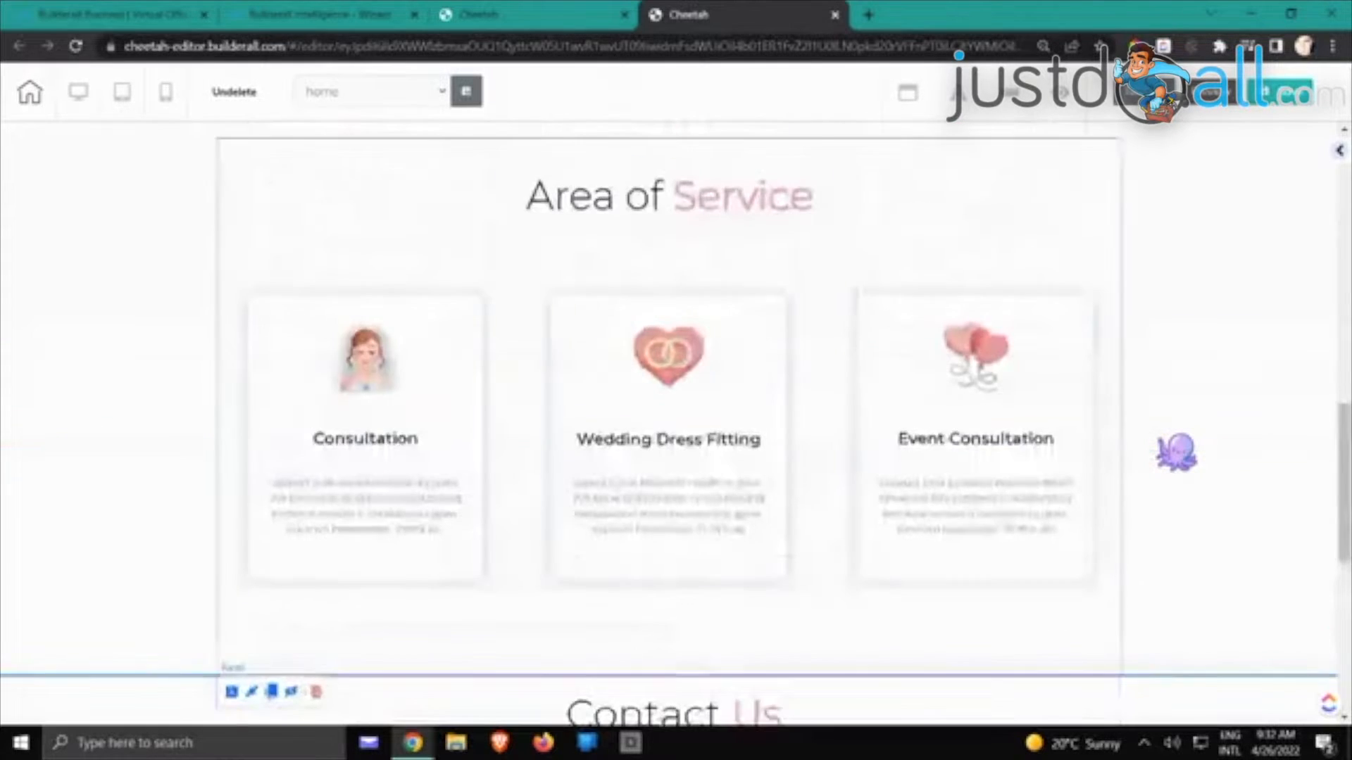
{"action": "scroll", "coordinate": [1177, 453], "scroll_direction": "up", "scroll_amount": 8}
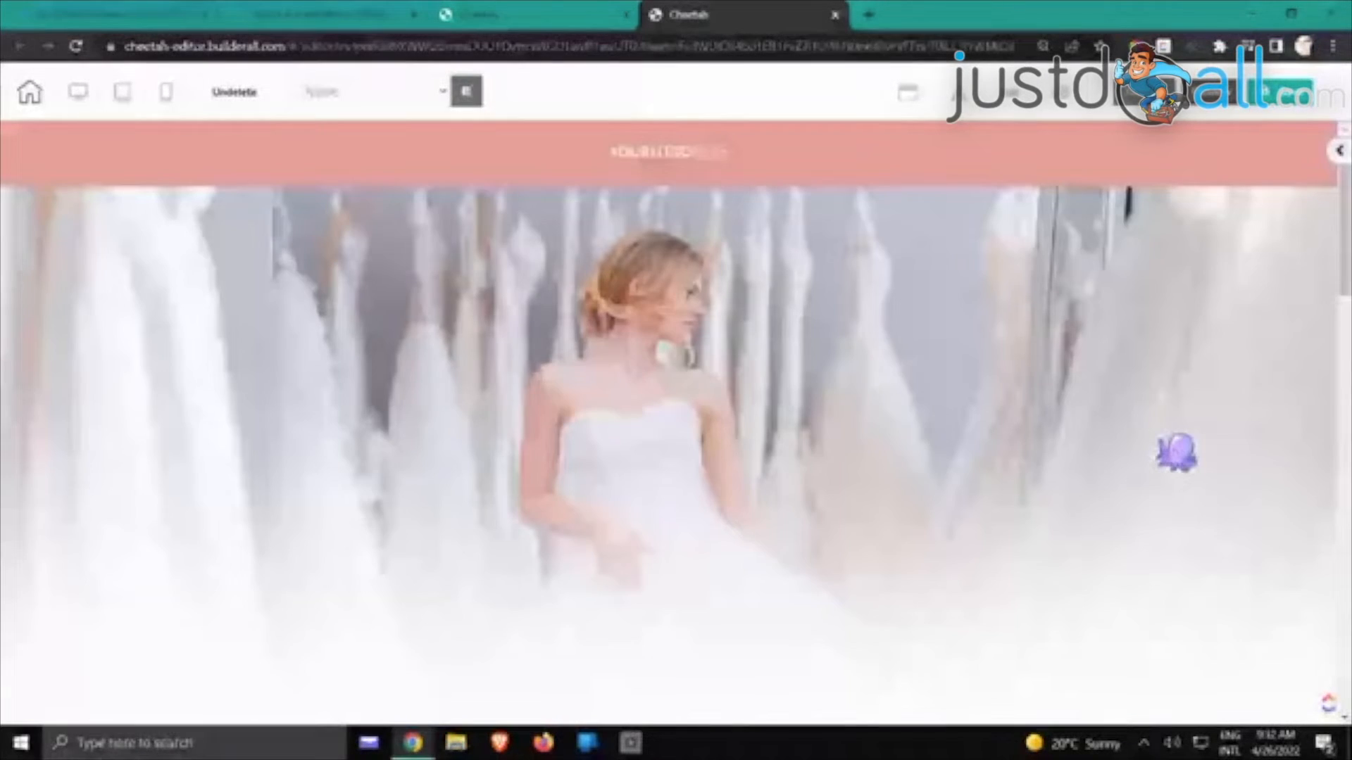
{"action": "scroll", "coordinate": [1177, 453], "scroll_direction": "down", "scroll_amount": 8}
{"action": "scroll", "coordinate": [1173, 451], "scroll_direction": "down", "scroll_amount": 6}
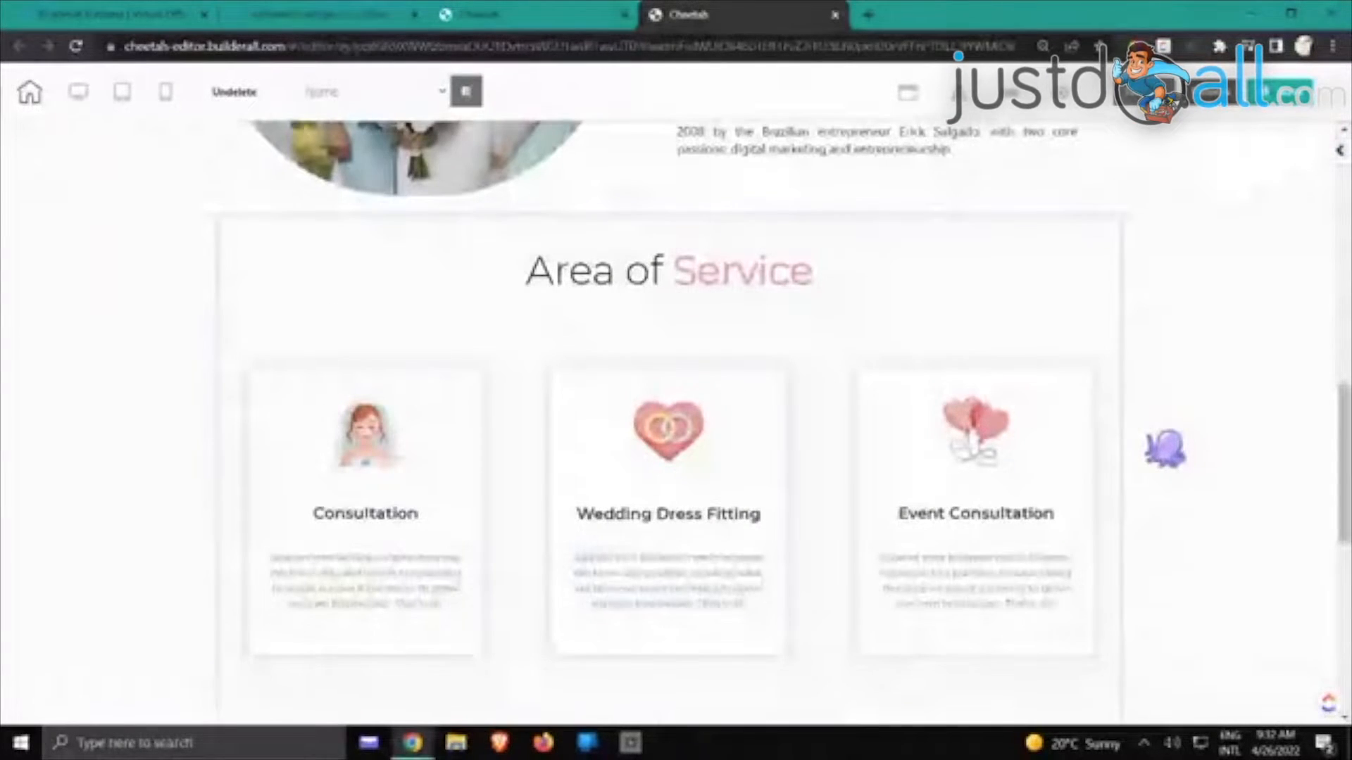
{"action": "scroll", "coordinate": [1166, 448], "scroll_direction": "up", "scroll_amount": 14}
{"action": "scroll", "coordinate": [823, 505], "scroll_direction": "down", "scroll_amount": 4}
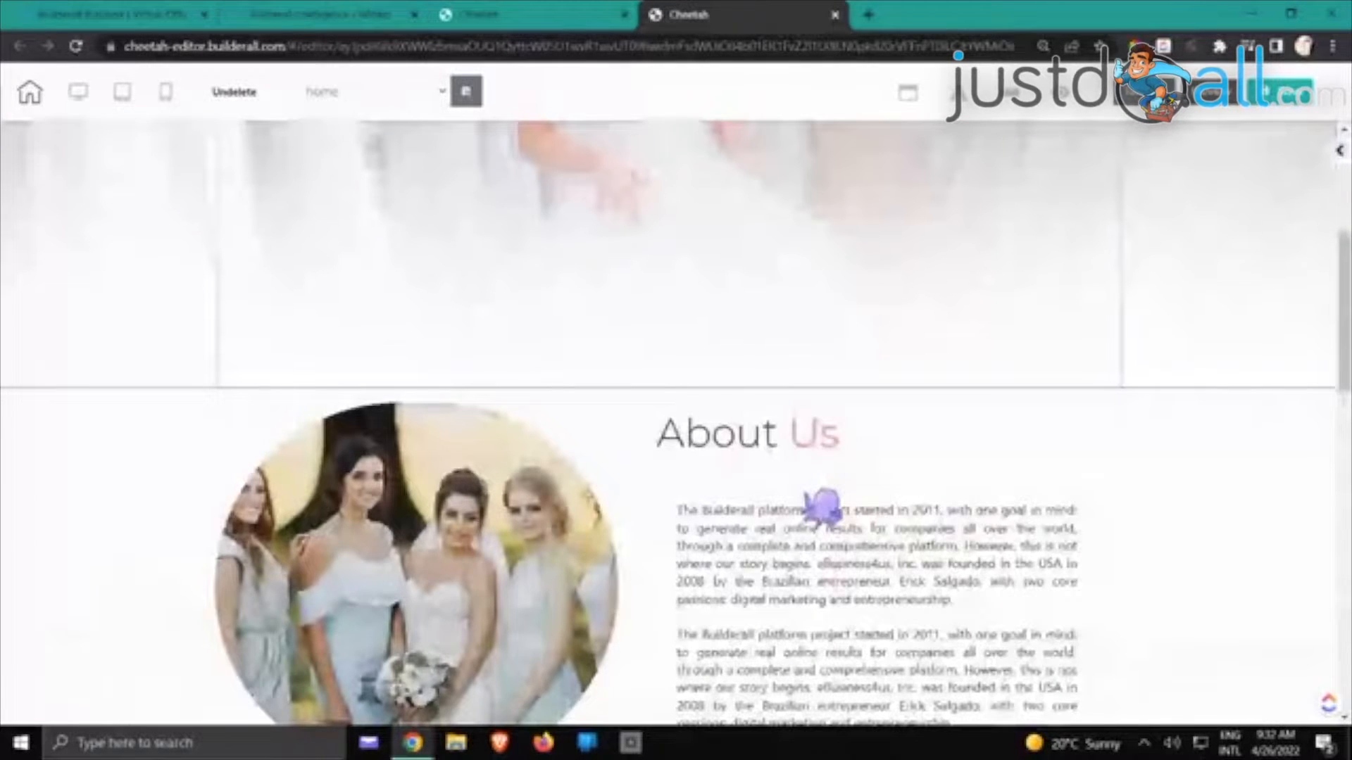
{"action": "scroll", "coordinate": [831, 506], "scroll_direction": "down", "scroll_amount": 12}
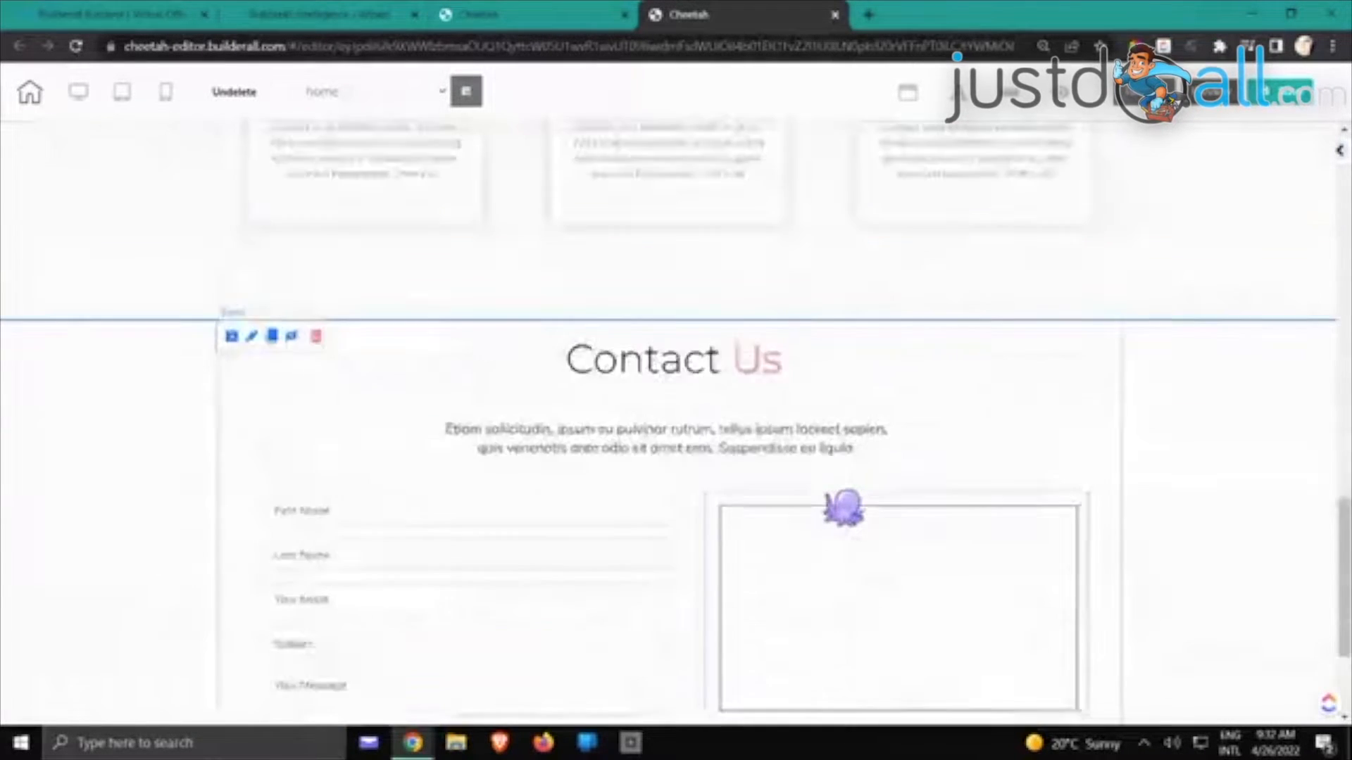
{"action": "scroll", "coordinate": [844, 507], "scroll_direction": "up", "scroll_amount": 5}
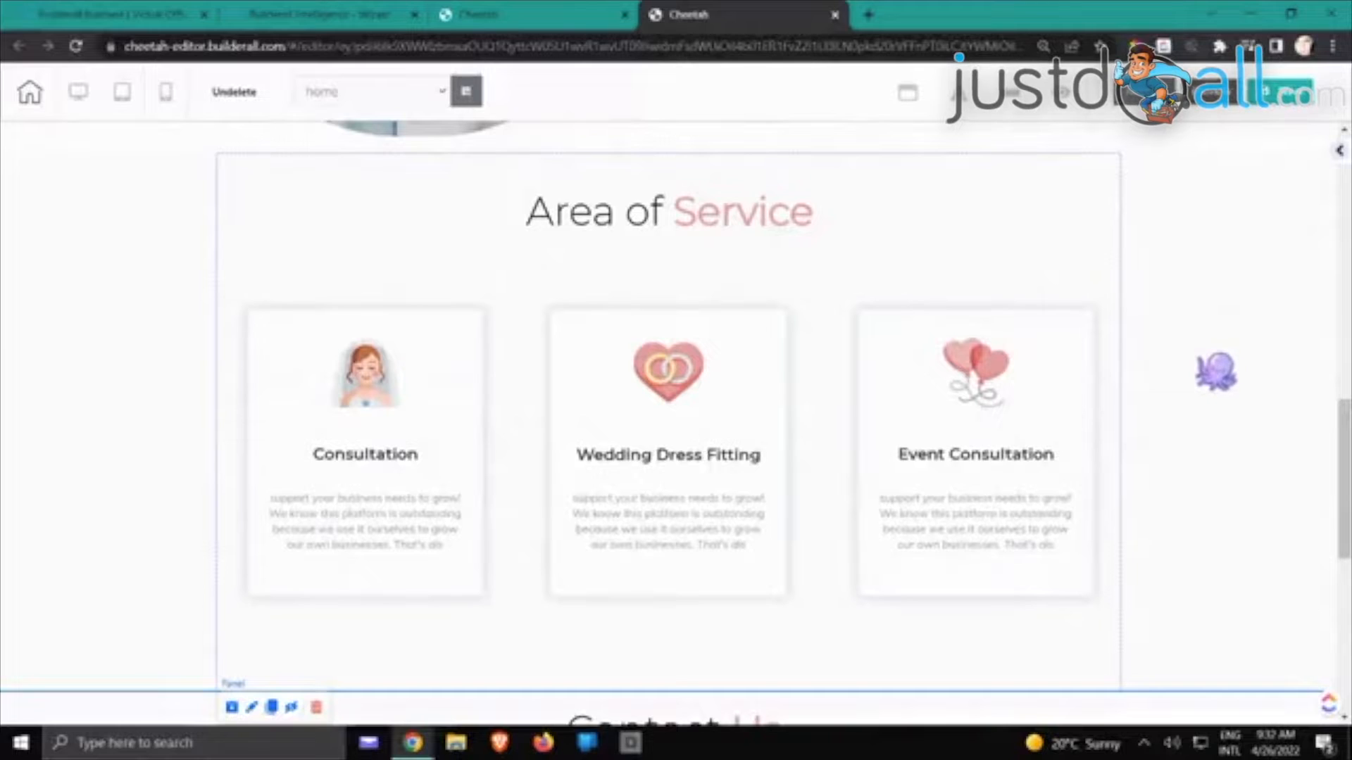
{"action": "scroll", "coordinate": [1211, 371], "scroll_direction": "up", "scroll_amount": 2}
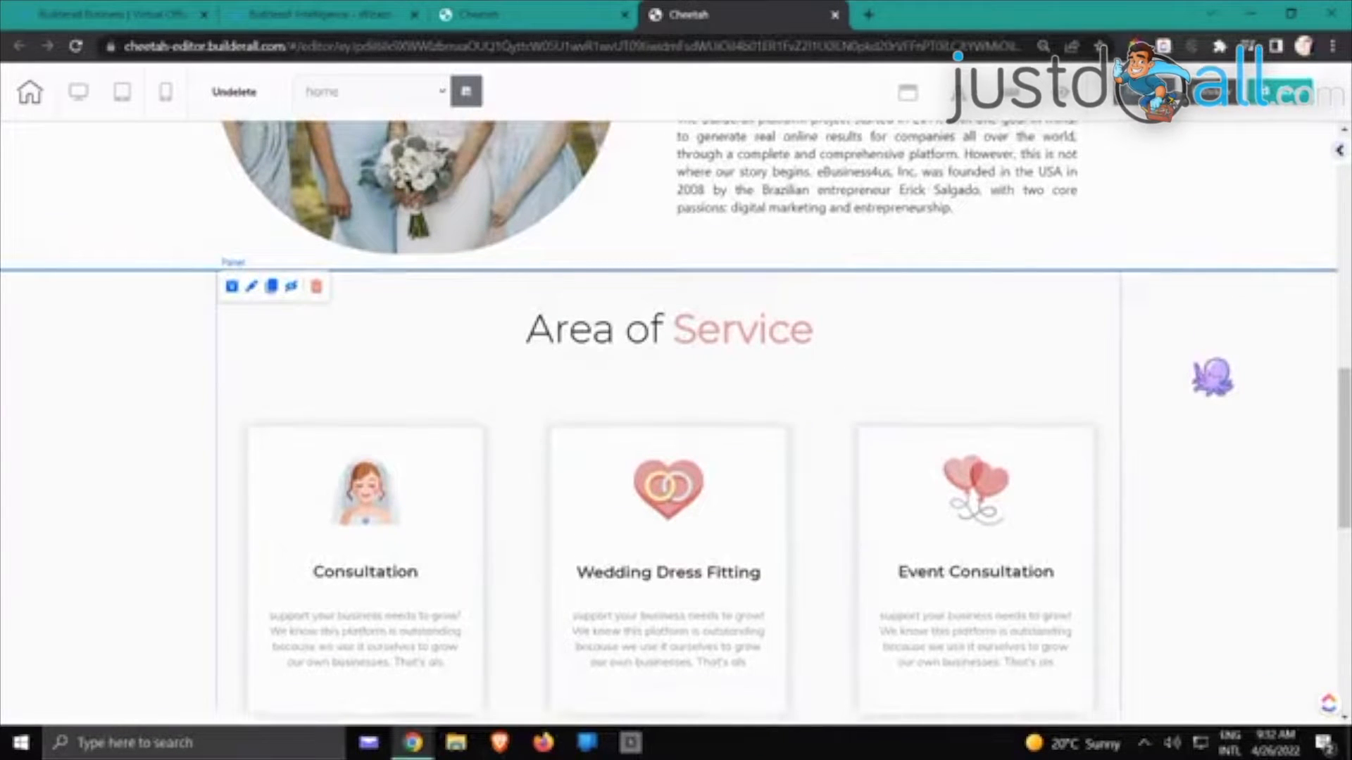
{"action": "left_click", "coordinate": [1264, 99]}
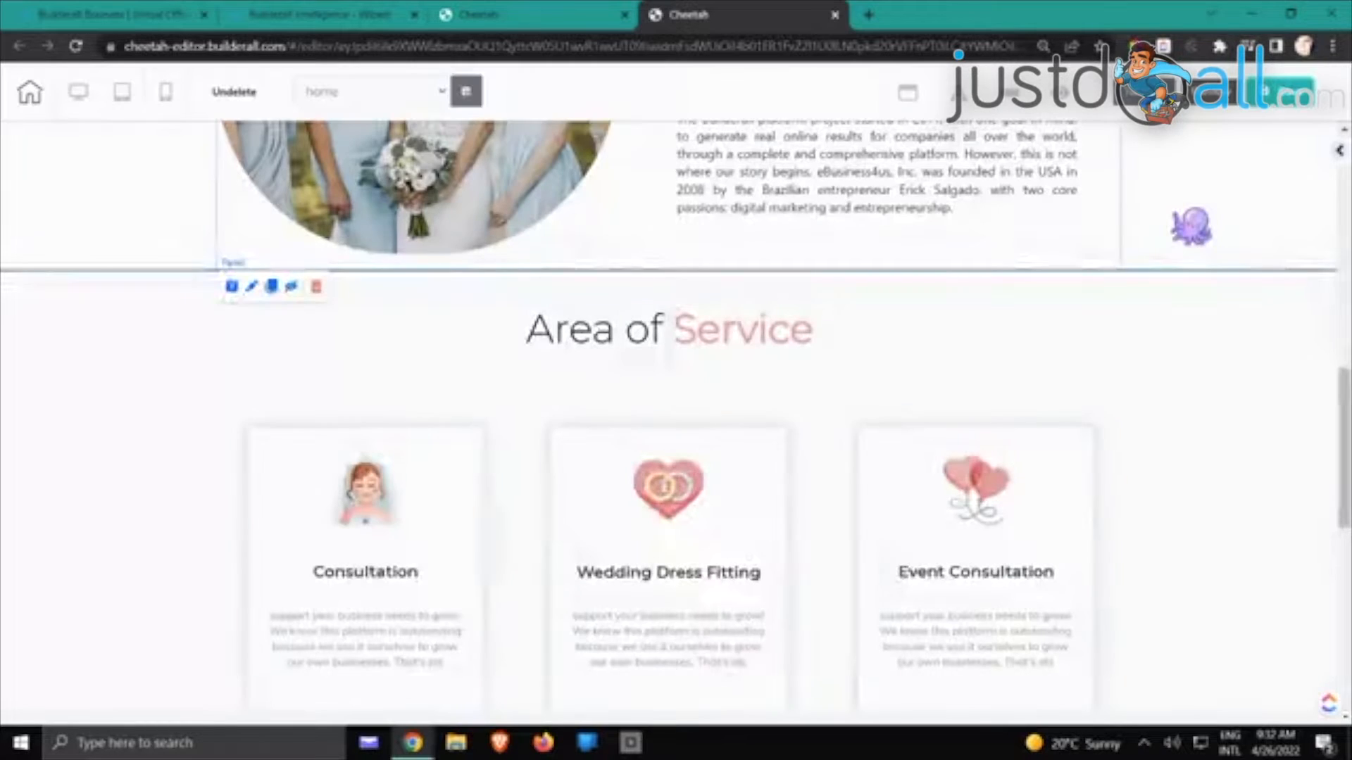
Open an Apps page from the Builderall office in a new tab and close the Wizard's site creation tab
{"action": "left_click", "coordinate": [160, 17]}
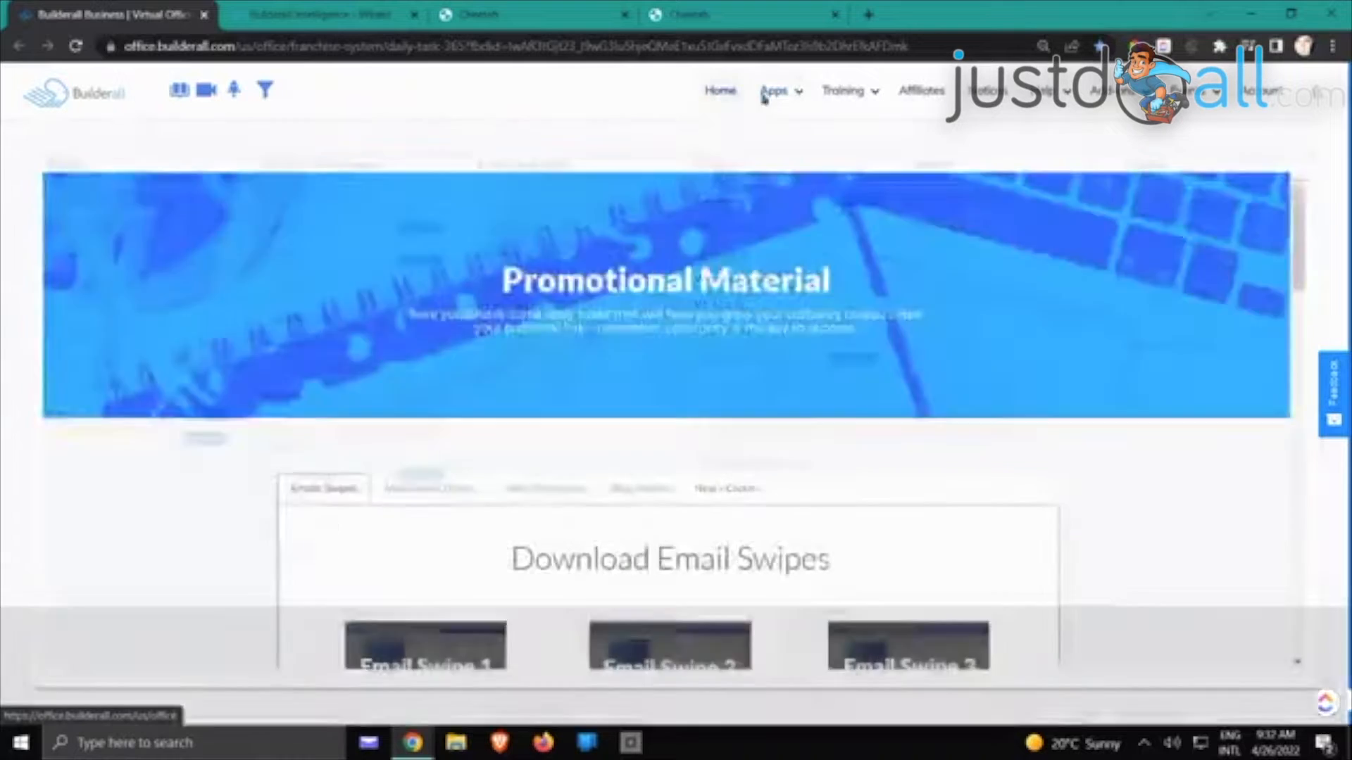
{"action": "mouse_move", "coordinate": [775, 95]}
{"action": "left_click", "coordinate": [544, 332]}
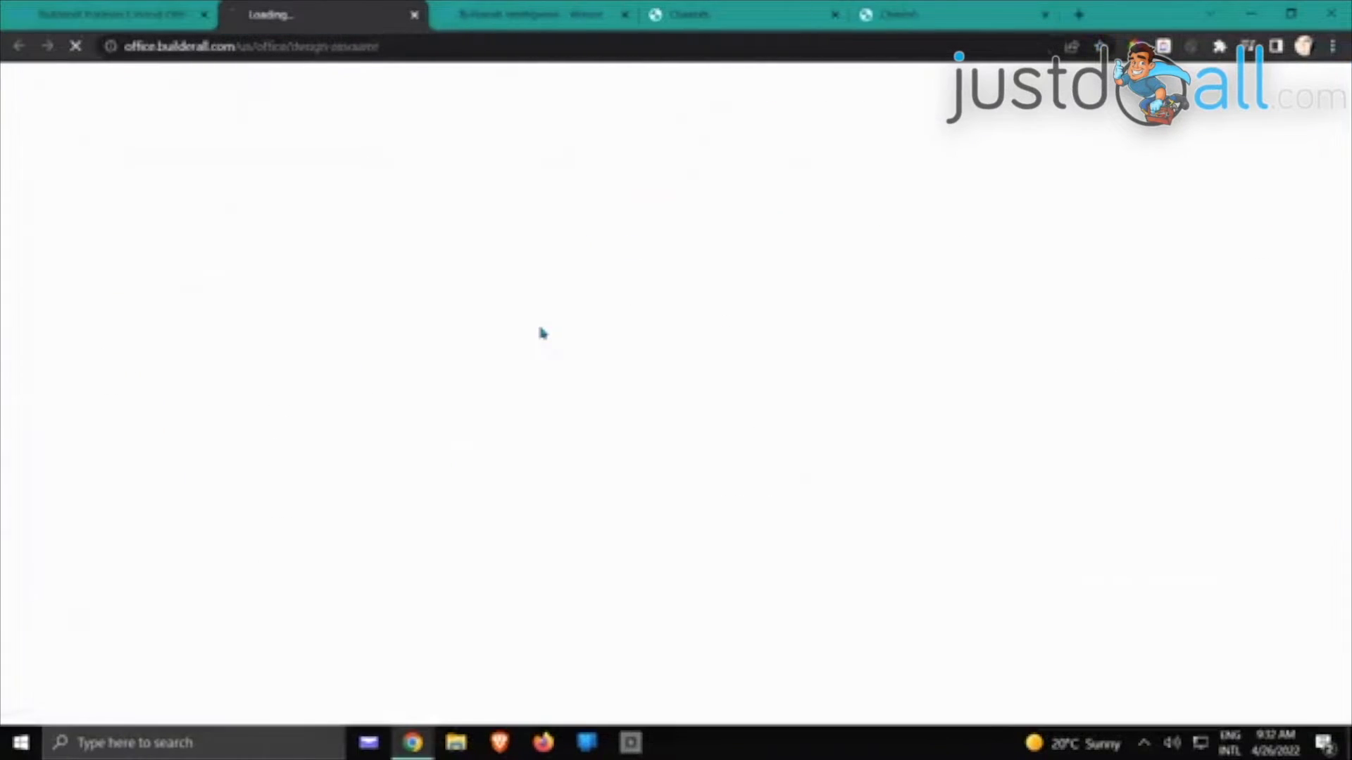
{"action": "left_click", "coordinate": [596, 14]}
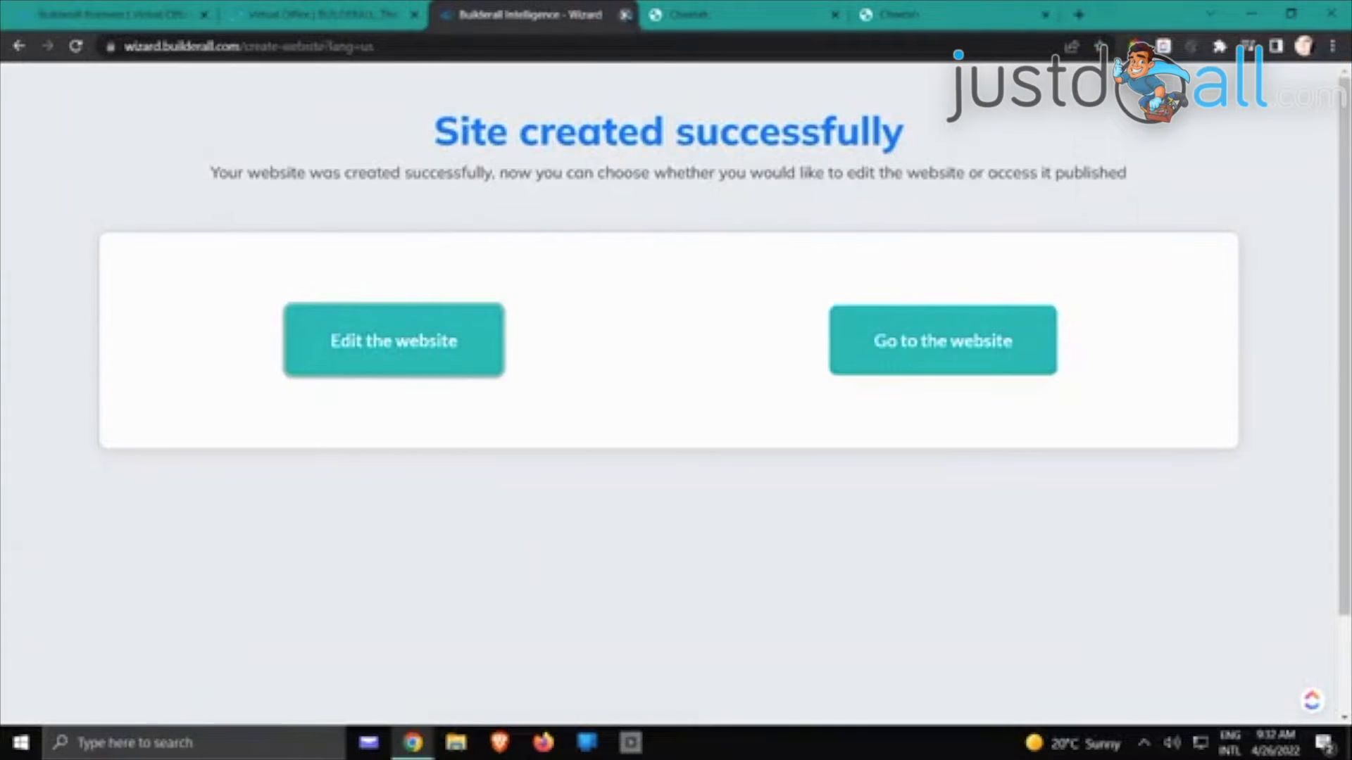
{"action": "left_click", "coordinate": [624, 15]}
Return to the bridal page in the Cheetah editor and open the 1st Fold category of panel templates
{"action": "left_click", "coordinate": [335, 16]}
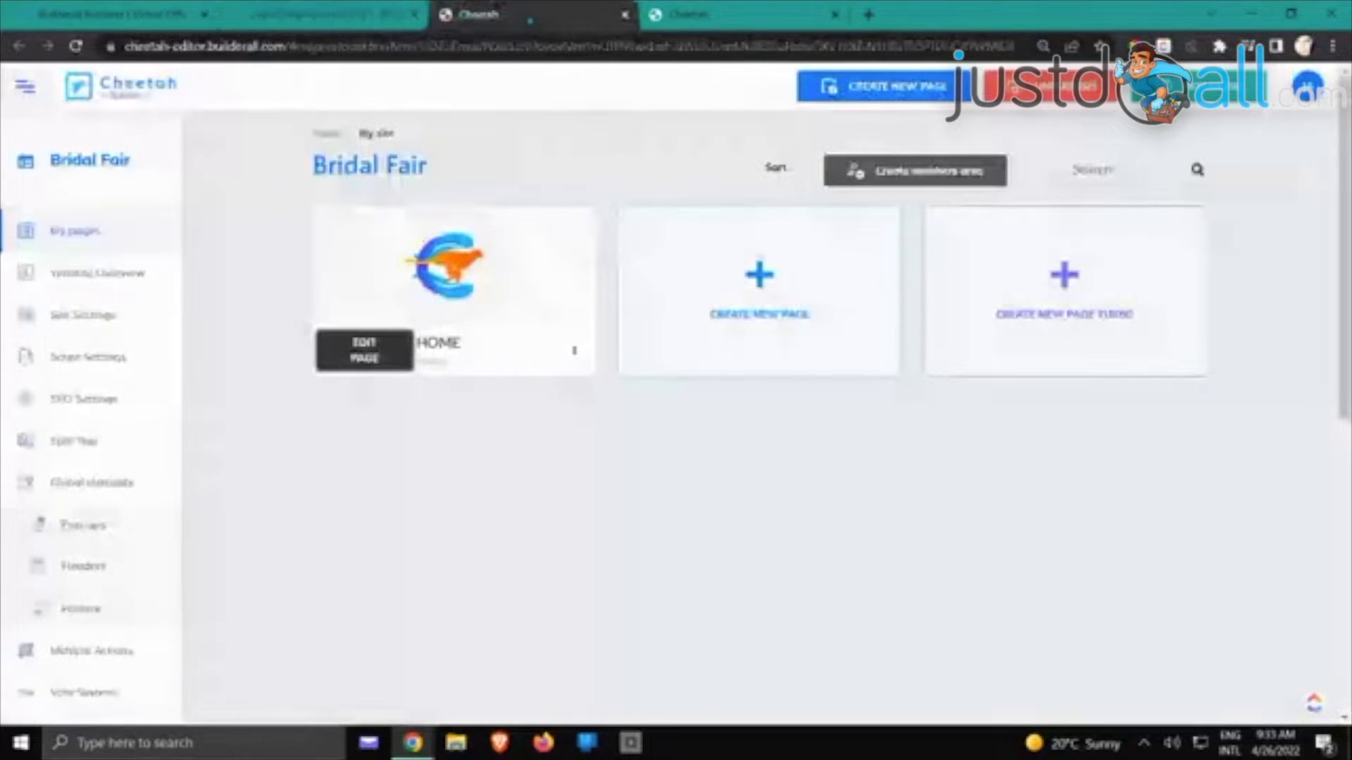
{"action": "left_click", "coordinate": [730, 7]}
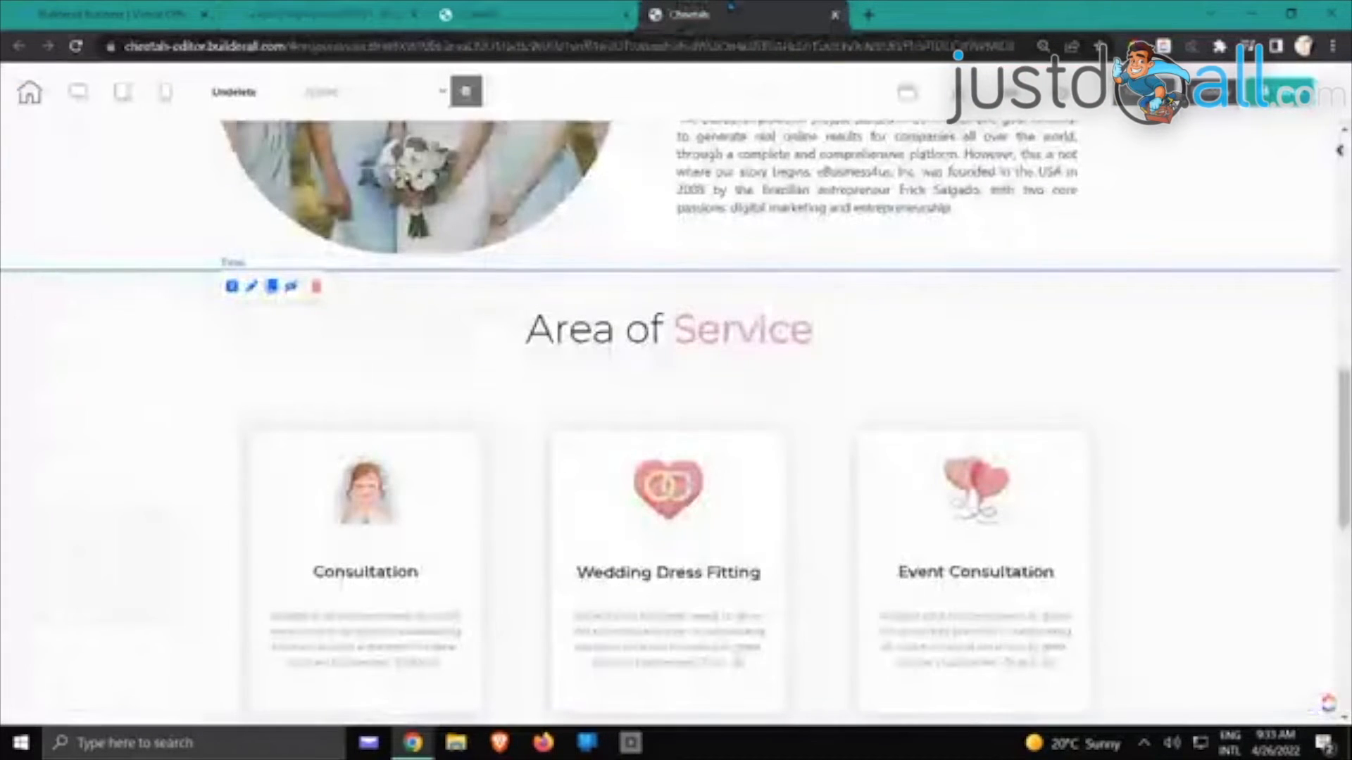
{"action": "scroll", "coordinate": [1025, 405], "scroll_direction": "up", "scroll_amount": 3}
{"action": "scroll", "coordinate": [1025, 405], "scroll_direction": "up", "scroll_amount": 5}
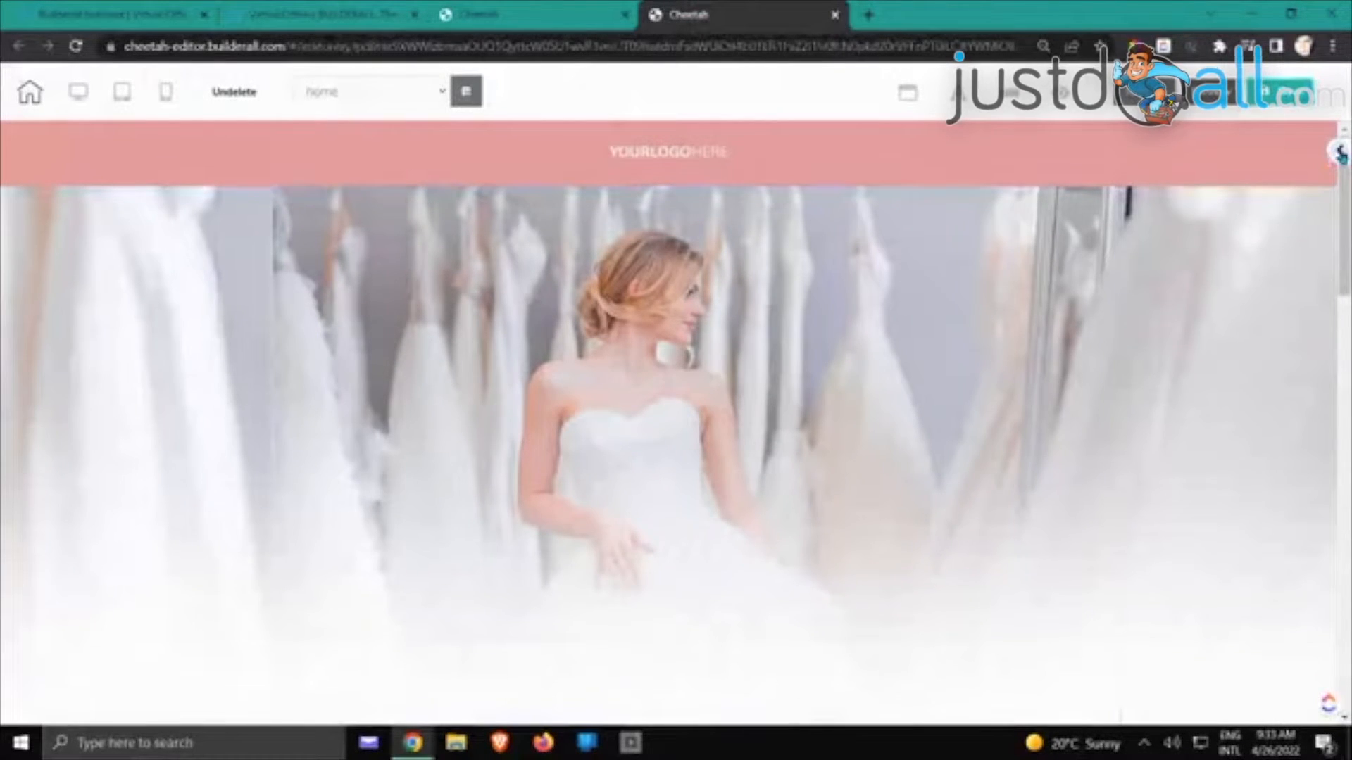
{"action": "left_click", "coordinate": [1341, 153]}
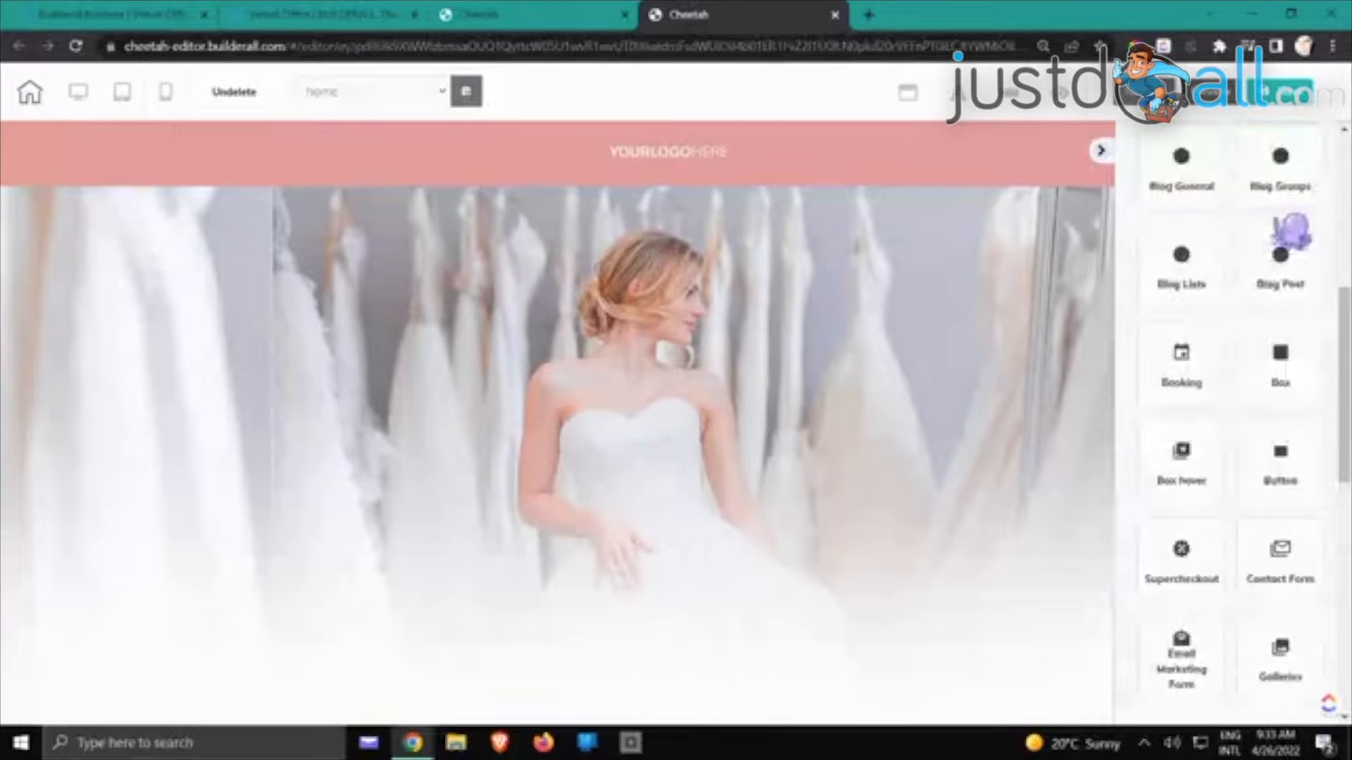
{"action": "scroll", "coordinate": [1286, 232], "scroll_direction": "up", "scroll_amount": 7}
{"action": "left_click", "coordinate": [1170, 220]}
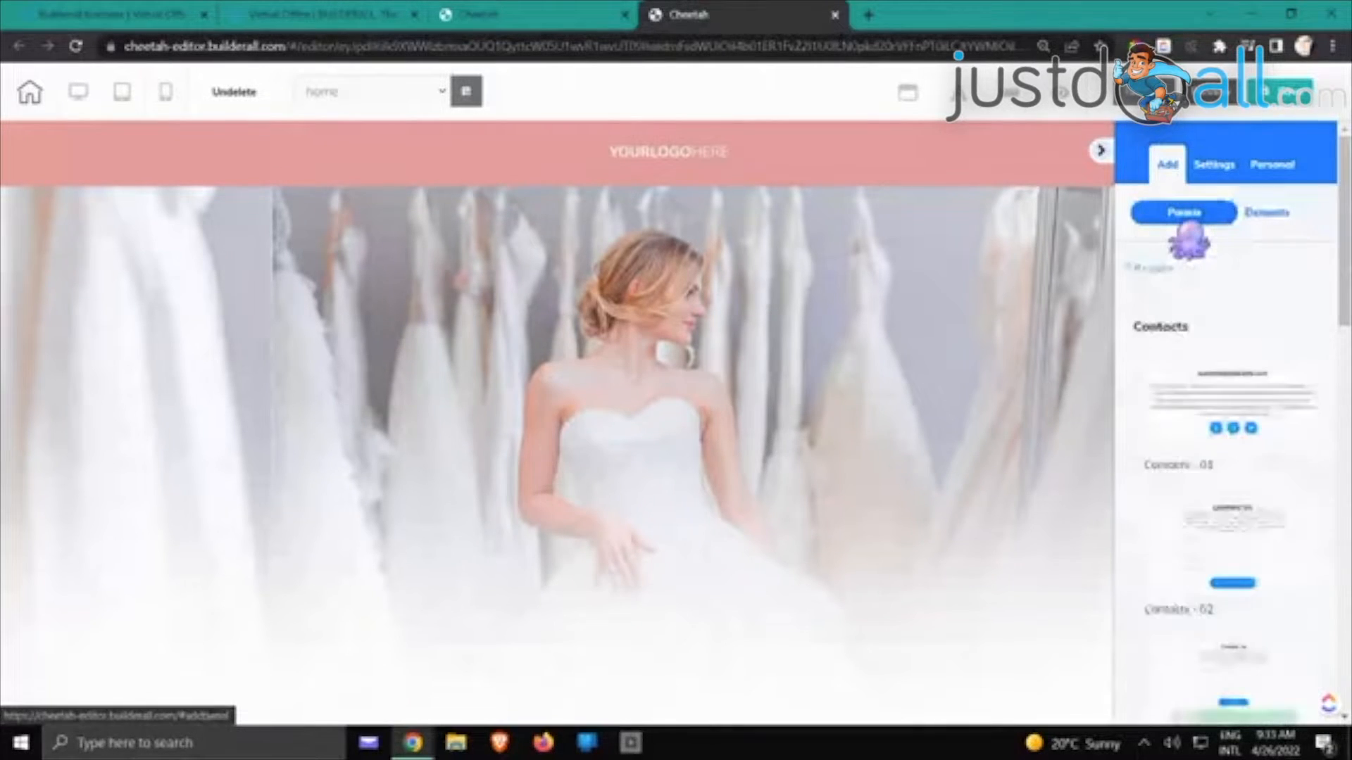
{"action": "left_click", "coordinate": [1166, 269]}
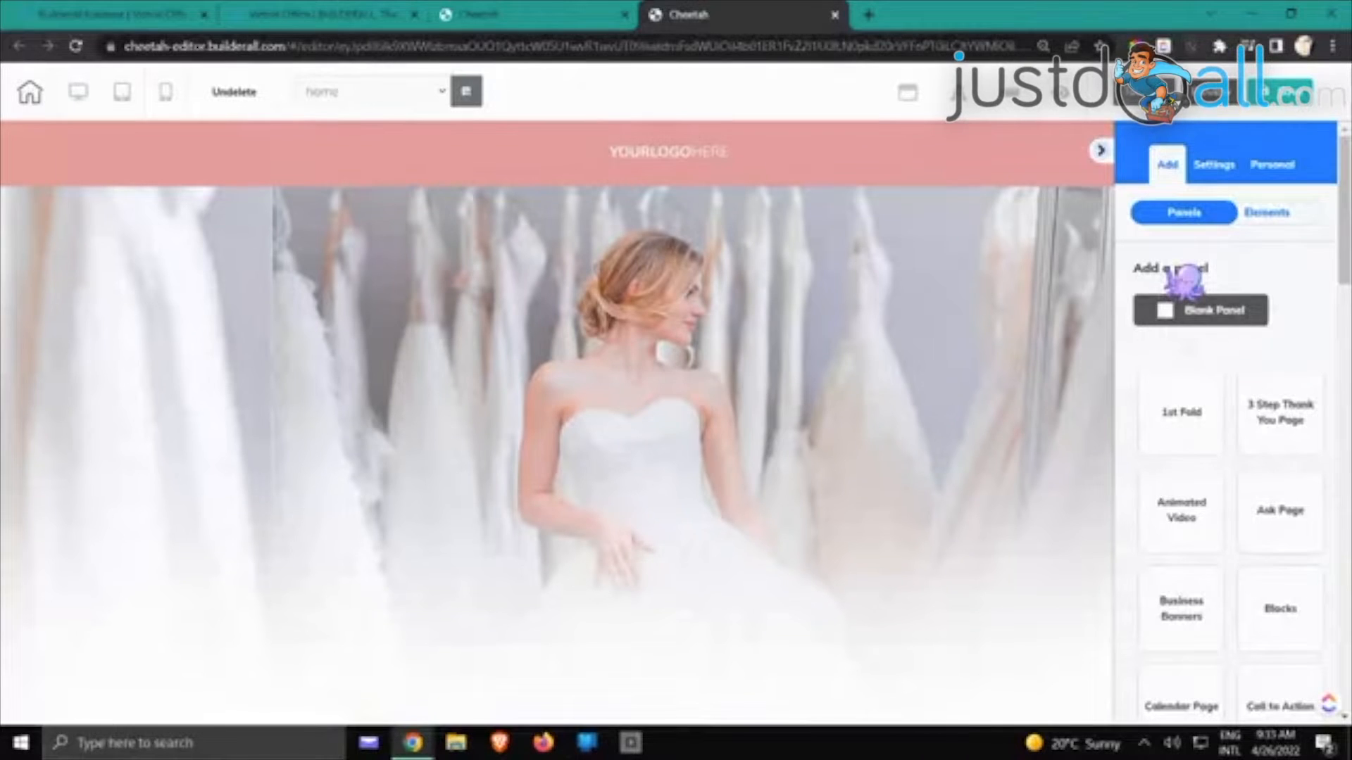
{"action": "scroll", "coordinate": [1185, 279], "scroll_direction": "down", "scroll_amount": 2}
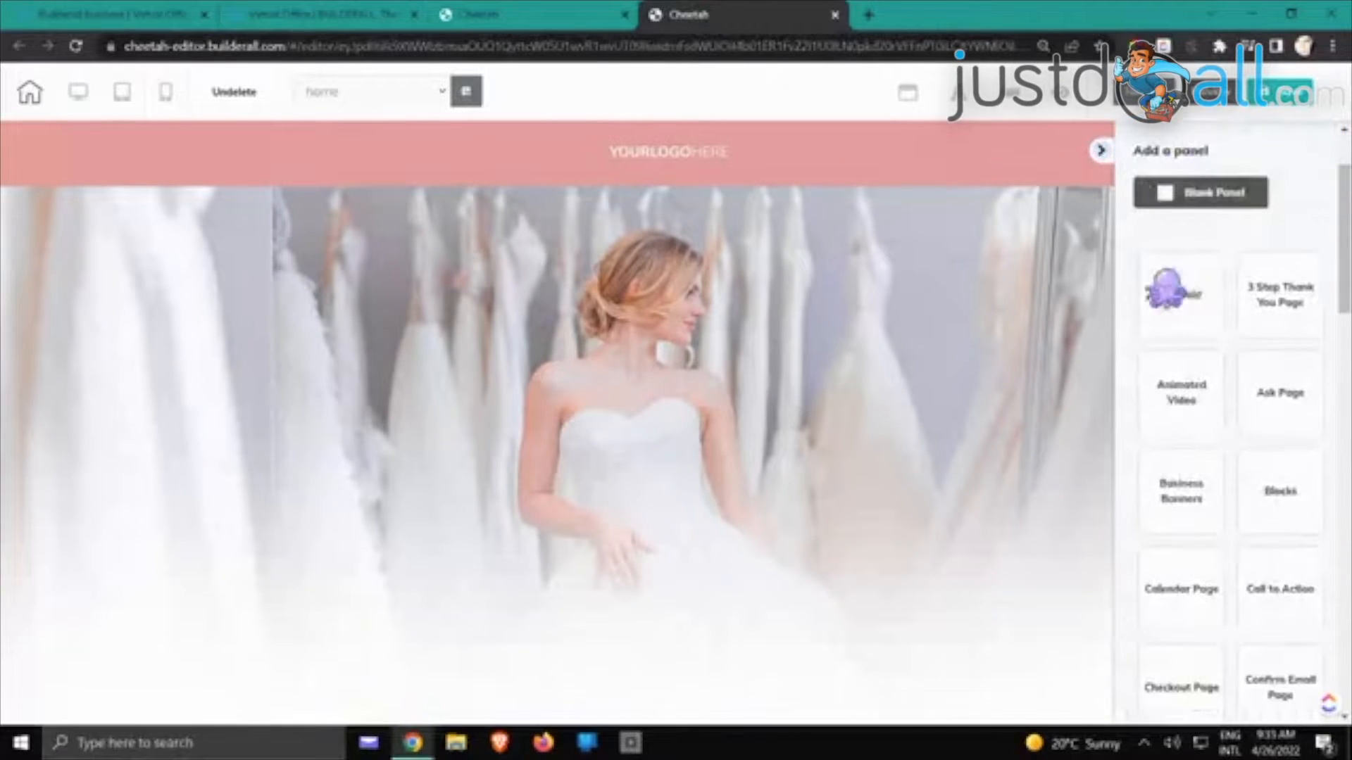
{"action": "left_click", "coordinate": [1190, 302]}
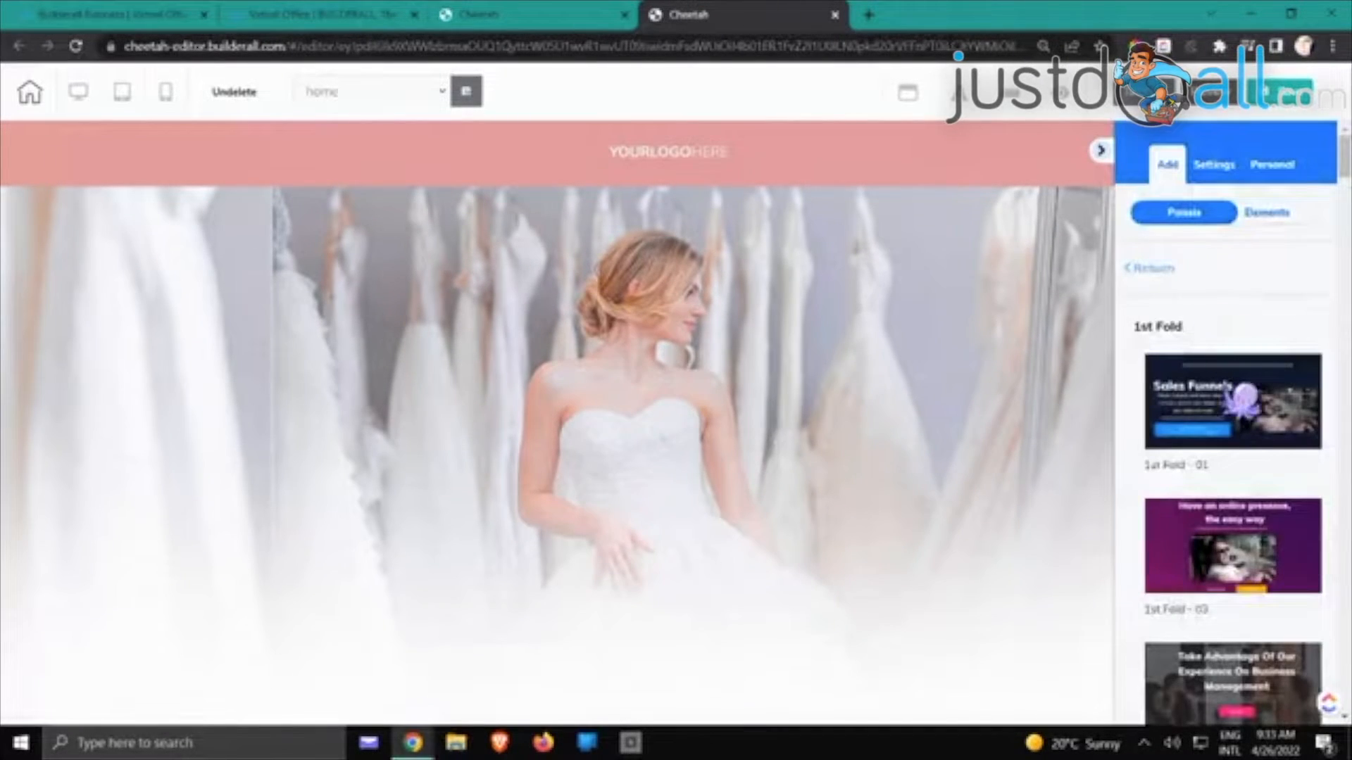
Add the Painter - 1st Fold panel template to the bridal page and bring the new panel into view
{"action": "scroll", "coordinate": [1225, 352], "scroll_direction": "down", "scroll_amount": 4}
{"action": "scroll", "coordinate": [1242, 393], "scroll_direction": "down", "scroll_amount": 10}
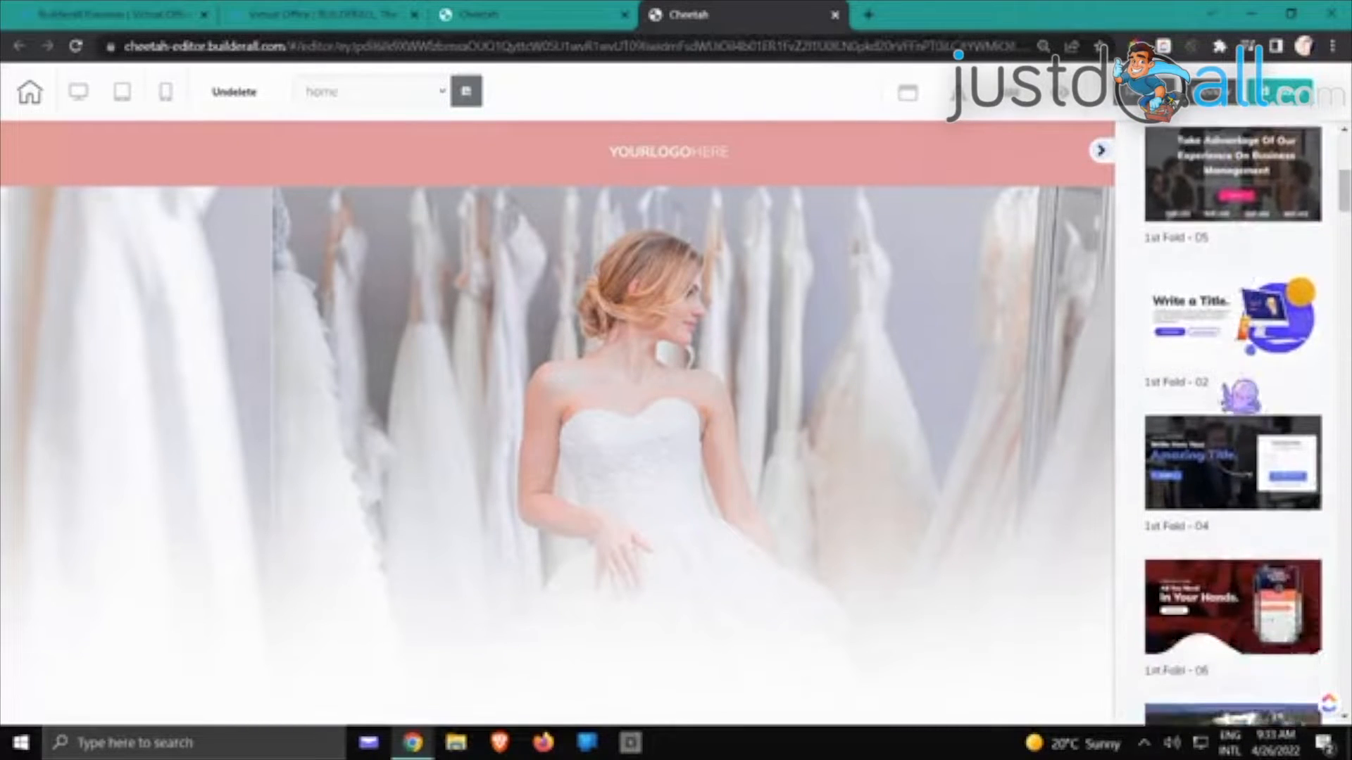
{"action": "scroll", "coordinate": [1233, 422], "scroll_direction": "down", "scroll_amount": 10}
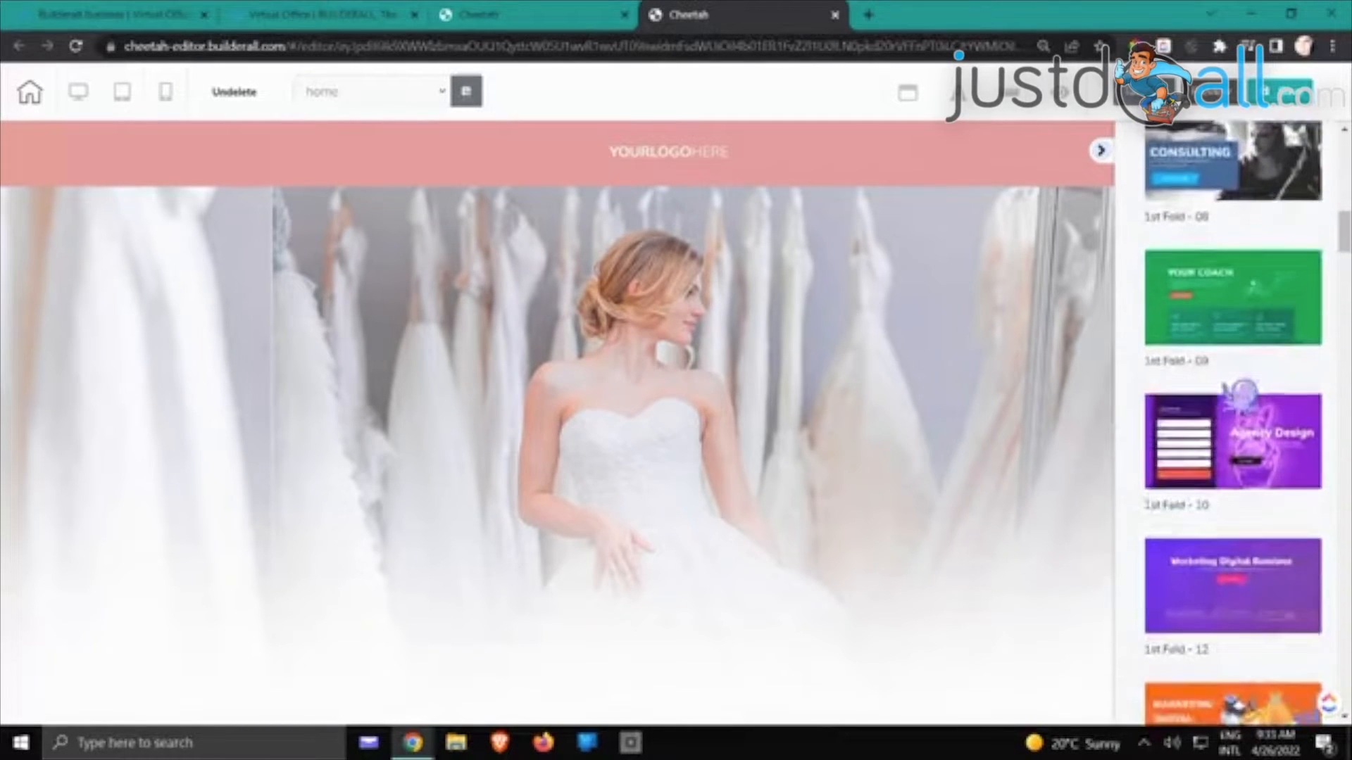
{"action": "scroll", "coordinate": [1239, 399], "scroll_direction": "down", "scroll_amount": 1}
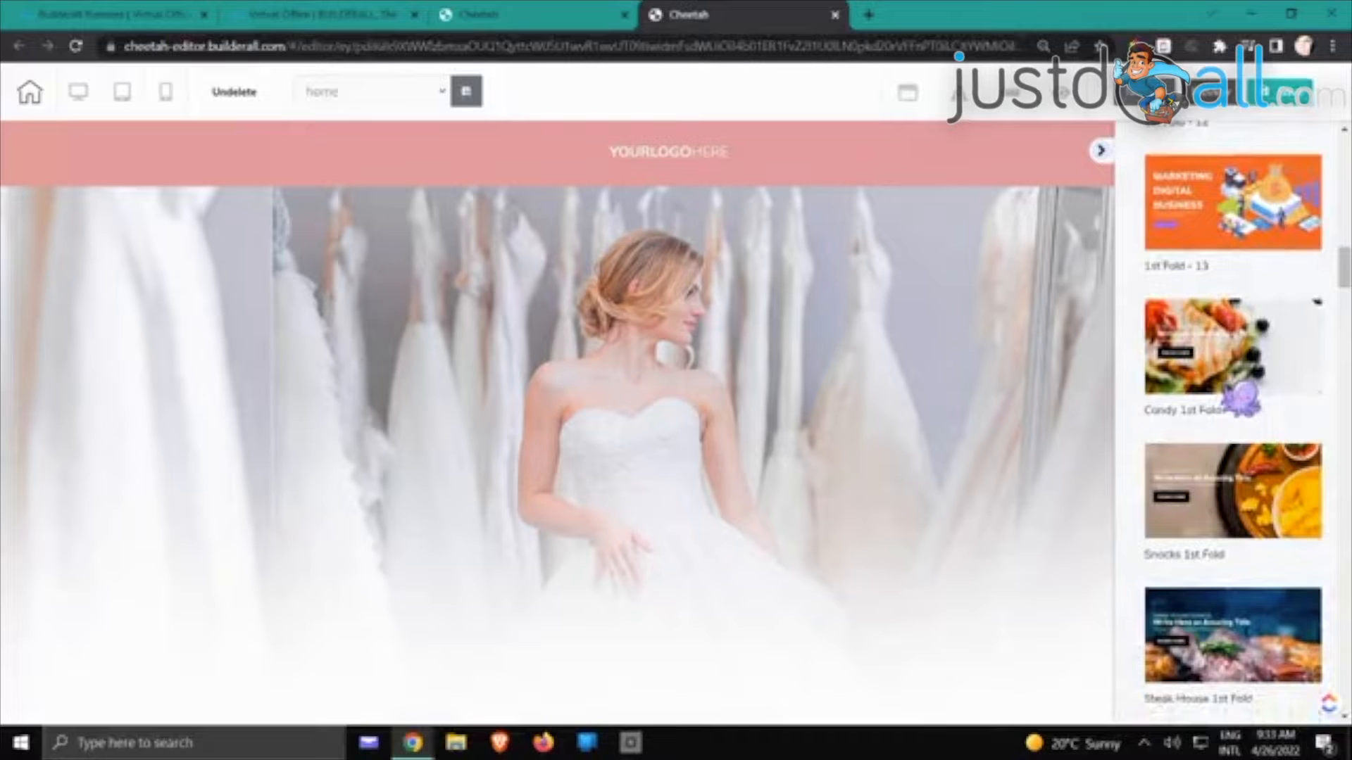
{"action": "scroll", "coordinate": [1239, 399], "scroll_direction": "down", "scroll_amount": 6}
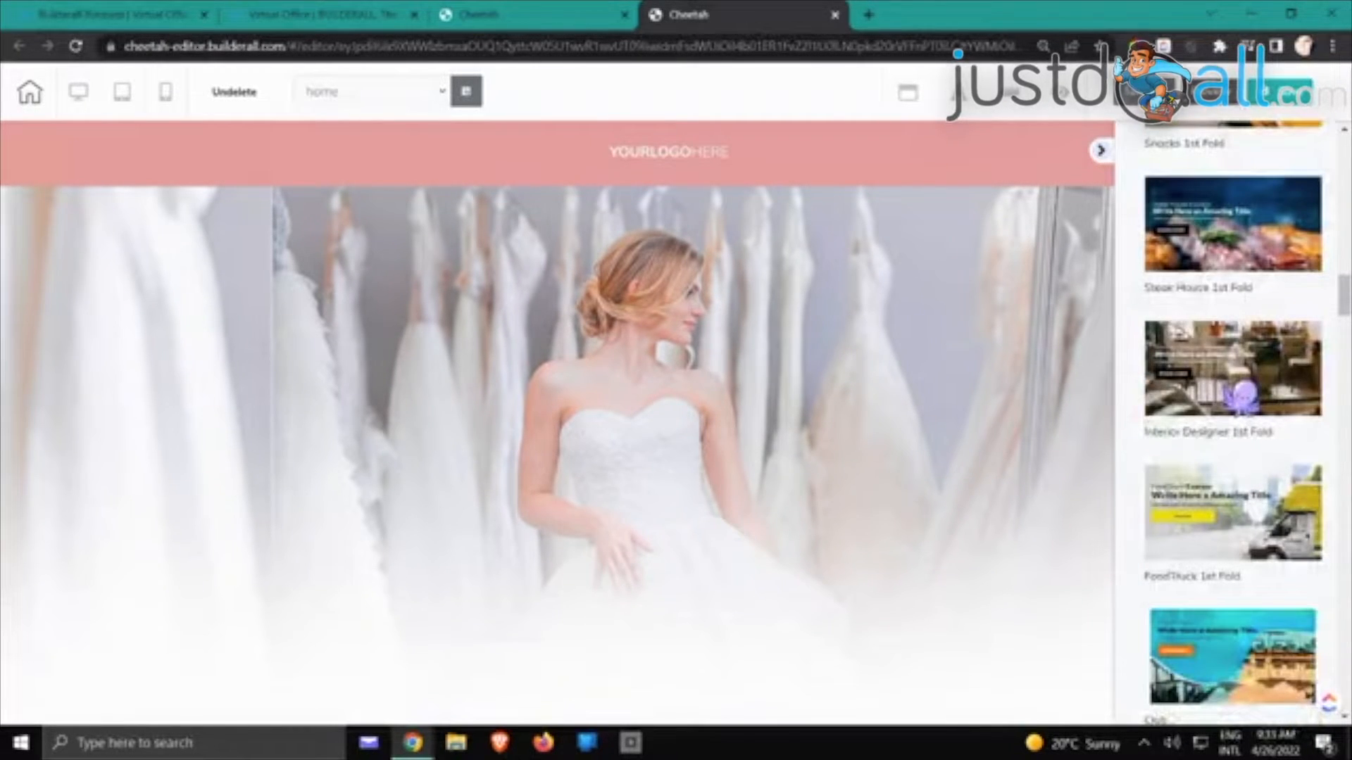
{"action": "scroll", "coordinate": [1229, 416], "scroll_direction": "down", "scroll_amount": 4}
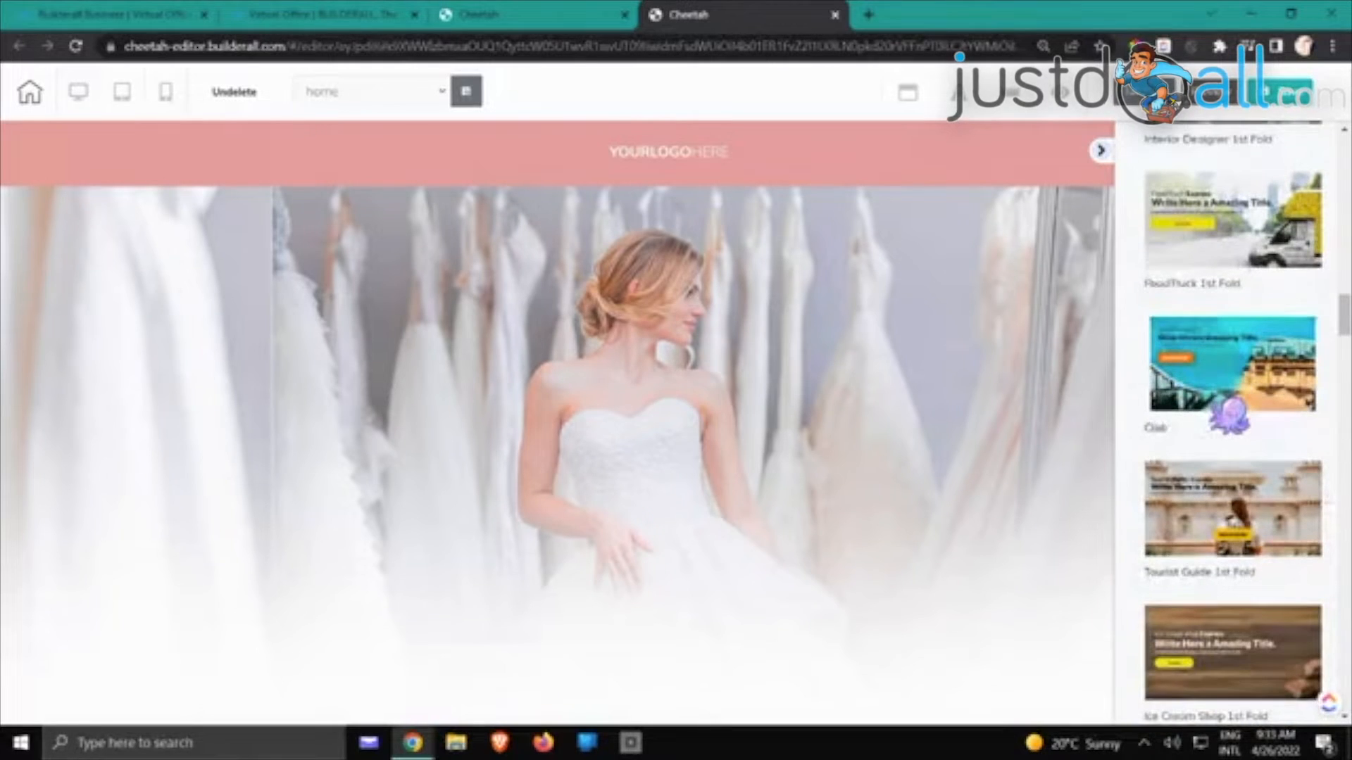
{"action": "scroll", "coordinate": [1231, 414], "scroll_direction": "down", "scroll_amount": 6}
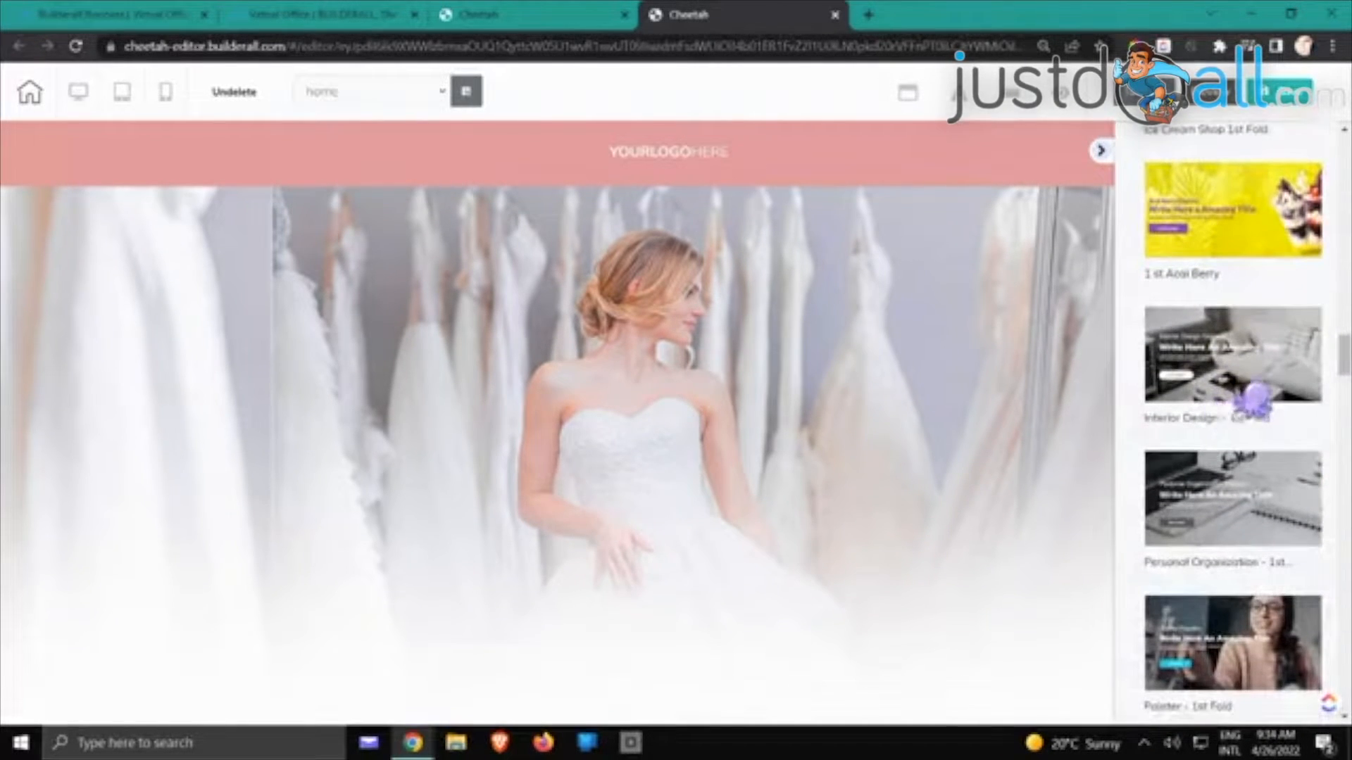
{"action": "scroll", "coordinate": [1205, 360], "scroll_direction": "down", "scroll_amount": 3}
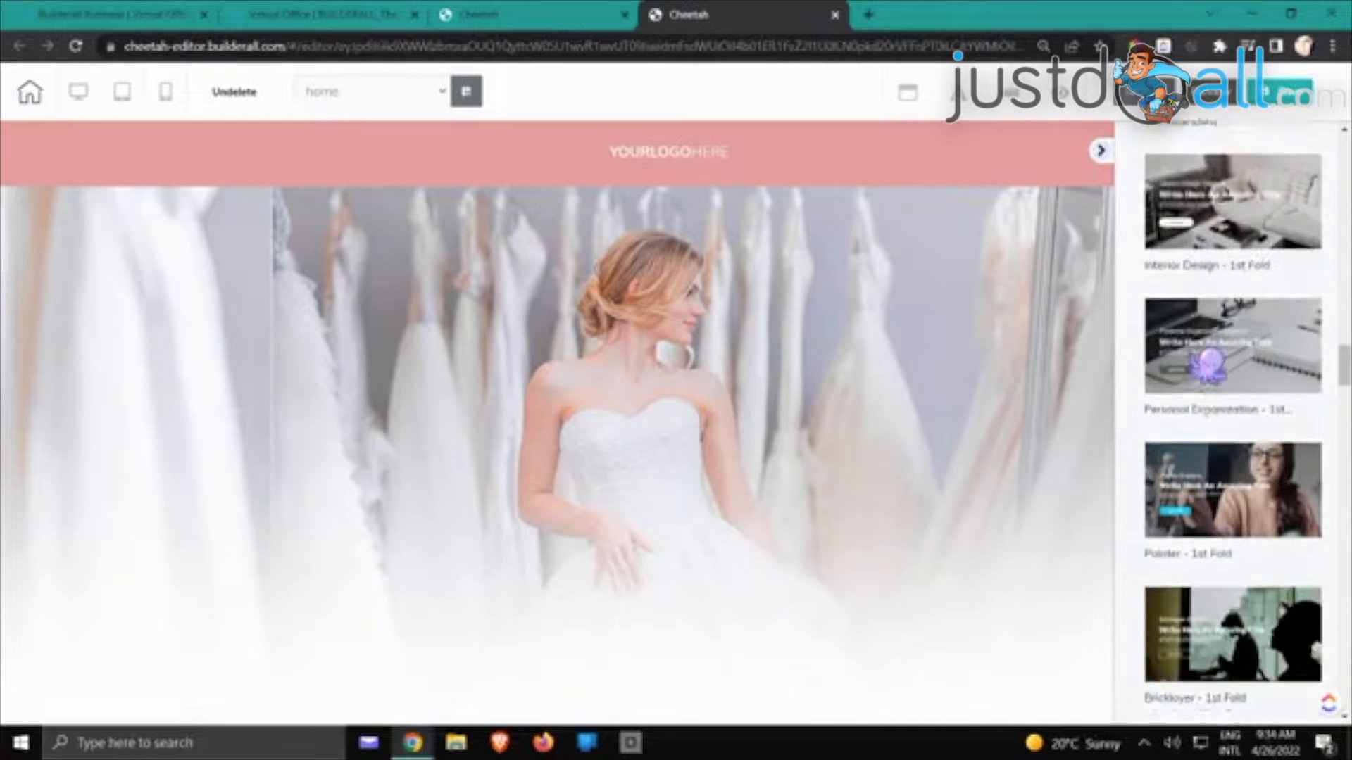
{"action": "scroll", "coordinate": [1195, 419], "scroll_direction": "down", "scroll_amount": 3}
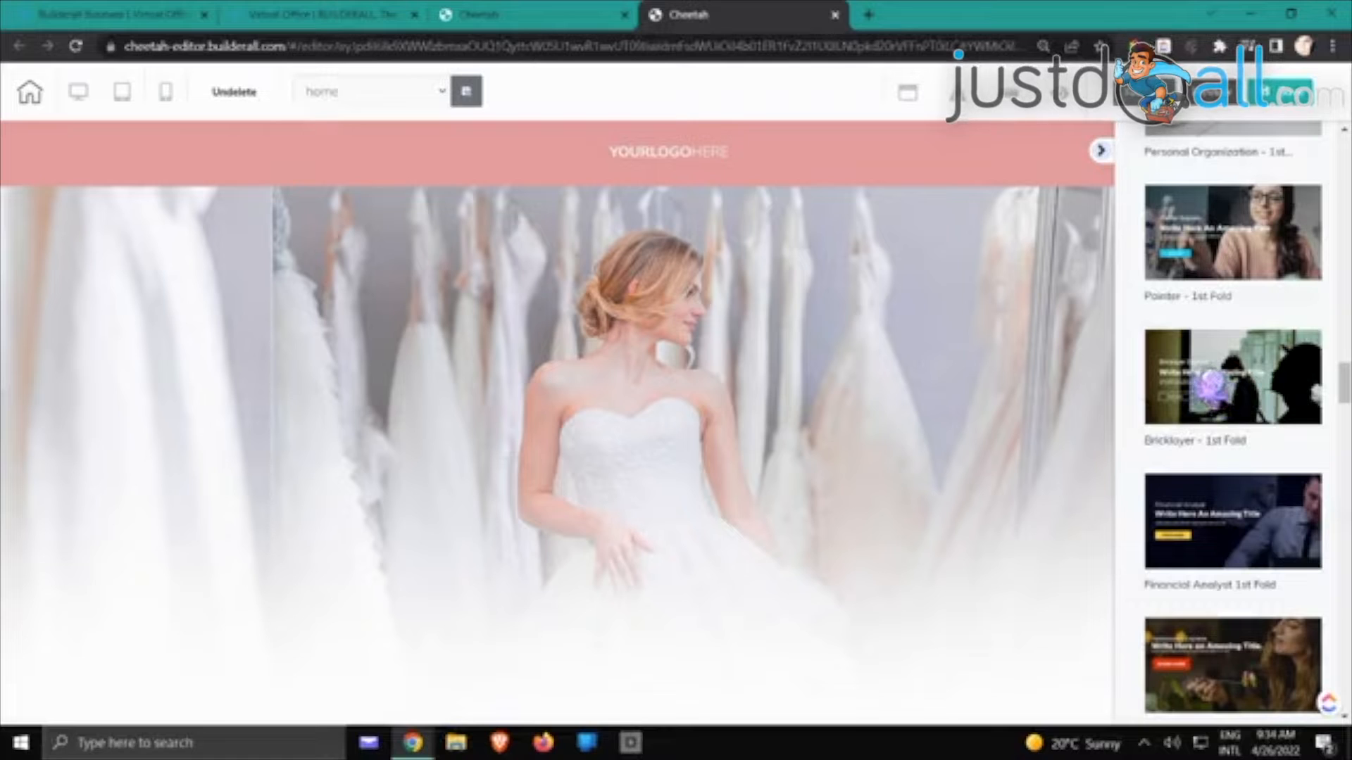
{"action": "scroll", "coordinate": [1230, 405], "scroll_direction": "up", "scroll_amount": 3}
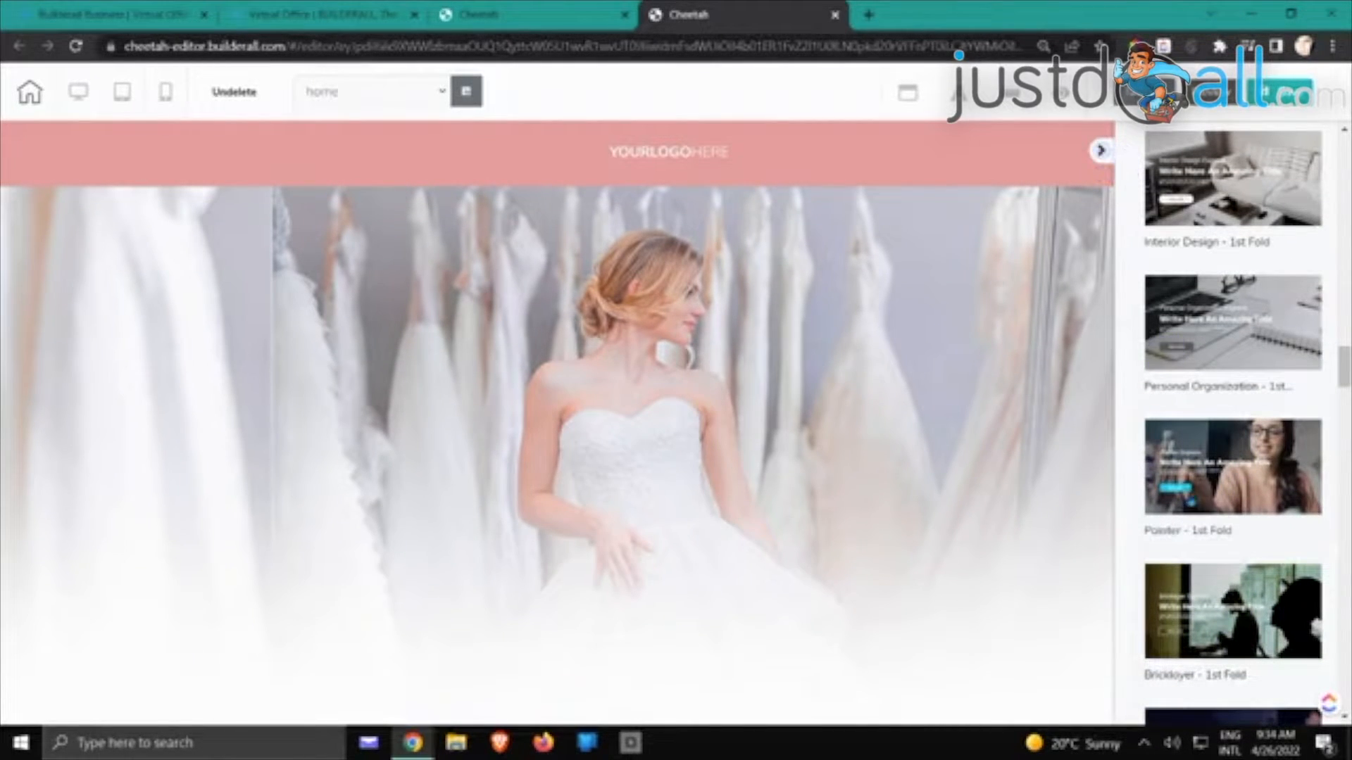
{"action": "left_click", "coordinate": [1197, 486]}
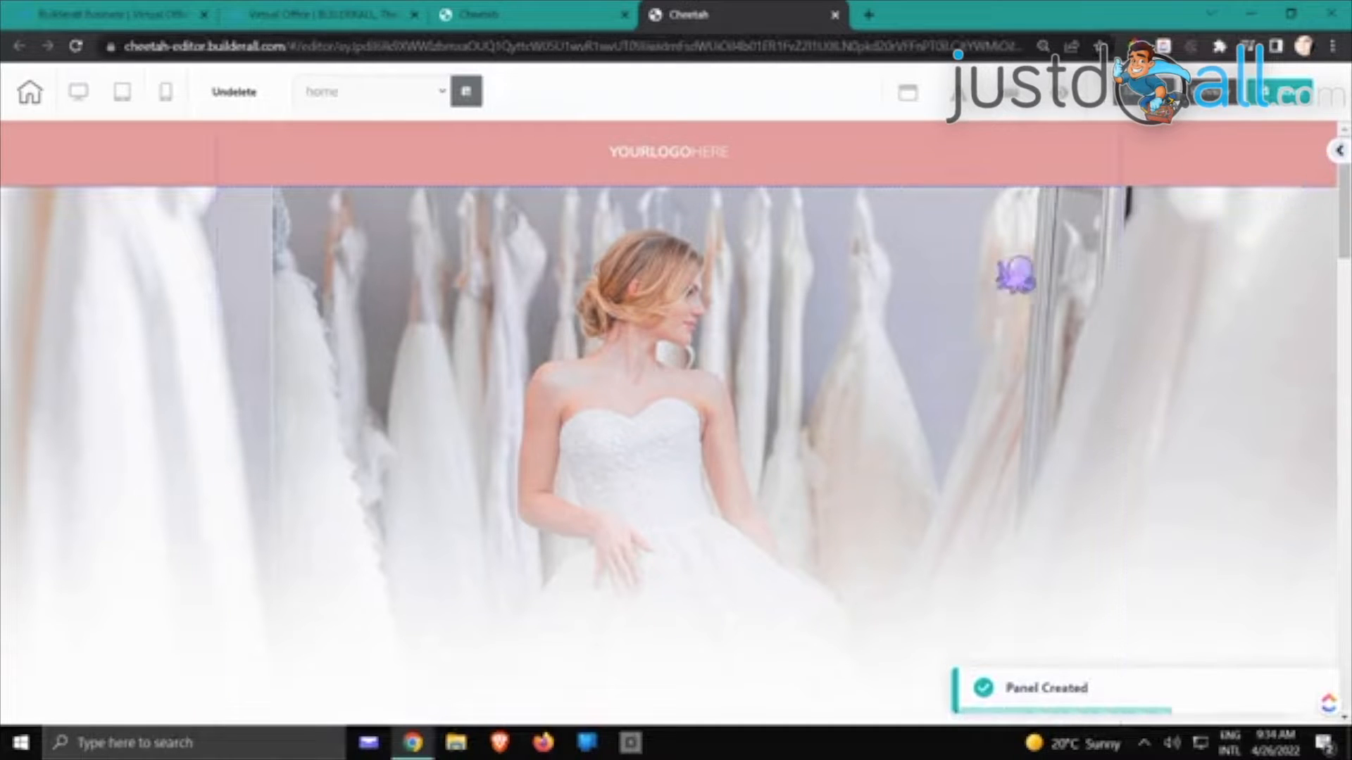
{"action": "scroll", "coordinate": [697, 397], "scroll_direction": "down", "scroll_amount": 10}
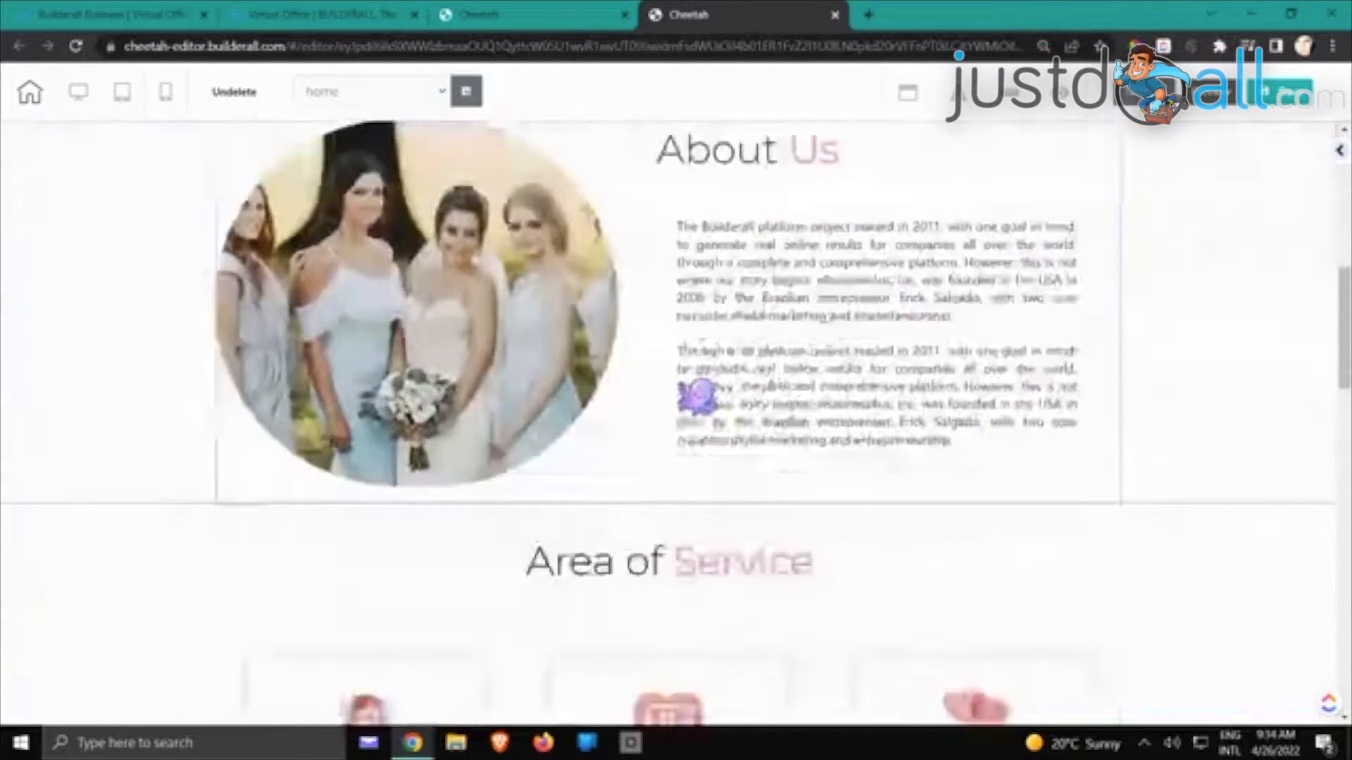
{"action": "scroll", "coordinate": [698, 397], "scroll_direction": "down", "scroll_amount": 15}
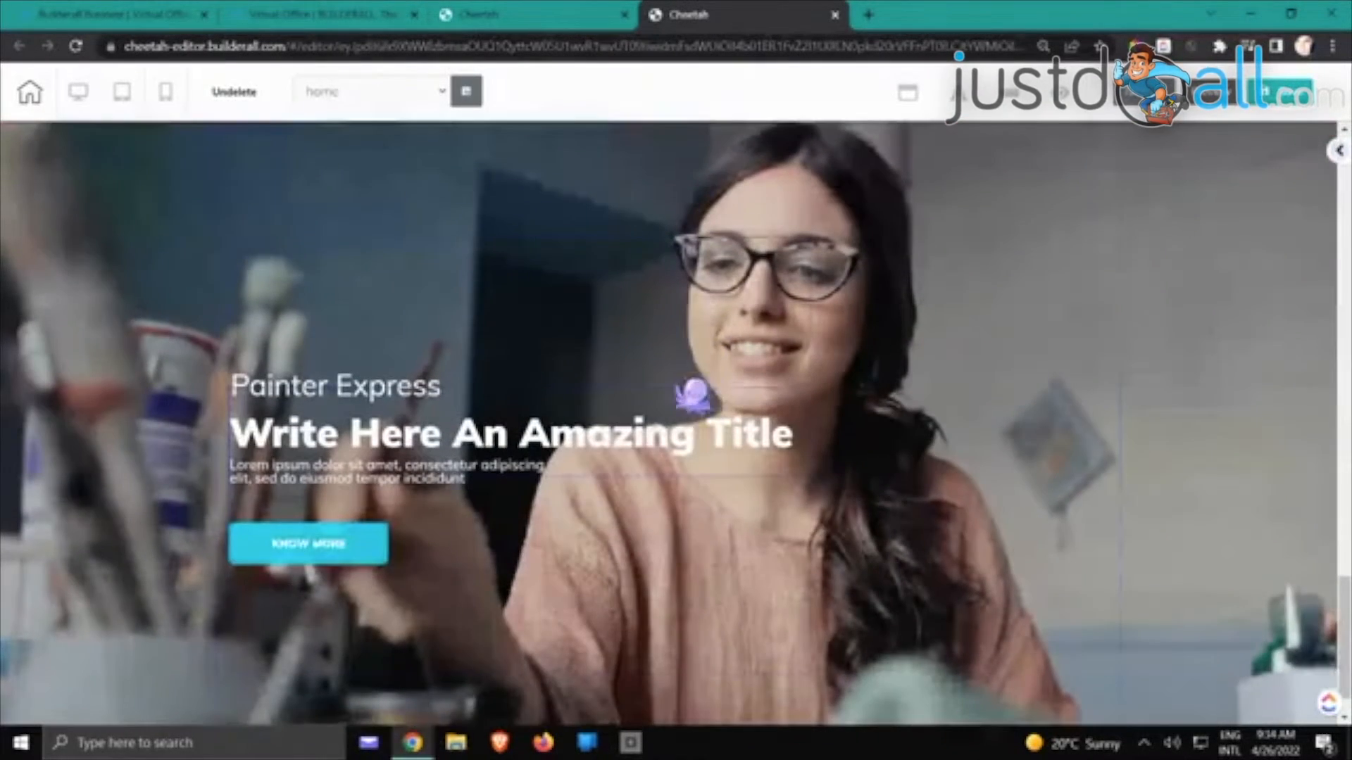
Move the Painter Express text, main title, paragraph and KNOW MORE button higher within the painter panel's box
{"action": "left_click", "coordinate": [483, 292]}
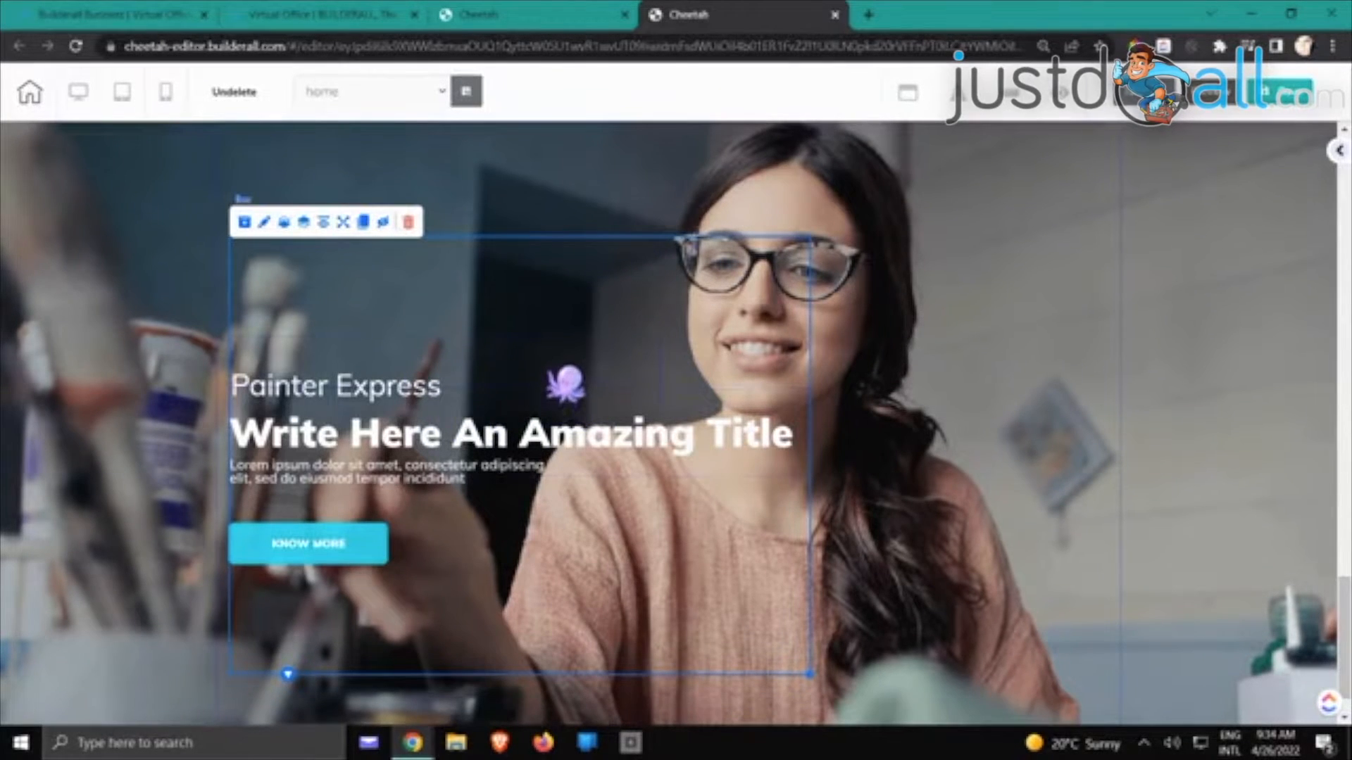
{"action": "left_click_drag", "start_coordinate": [565, 384], "coordinate": [583, 294]}
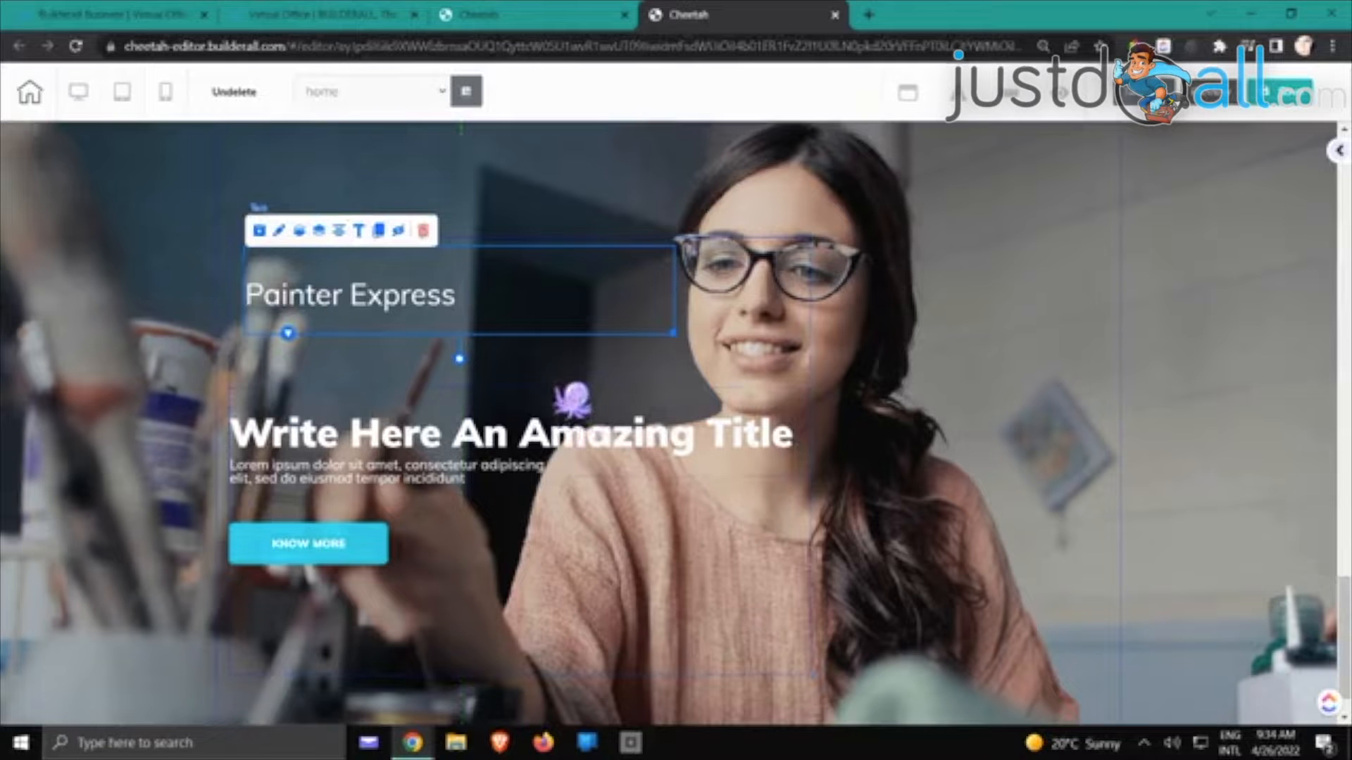
{"action": "left_click_drag", "start_coordinate": [572, 400], "coordinate": [572, 338]}
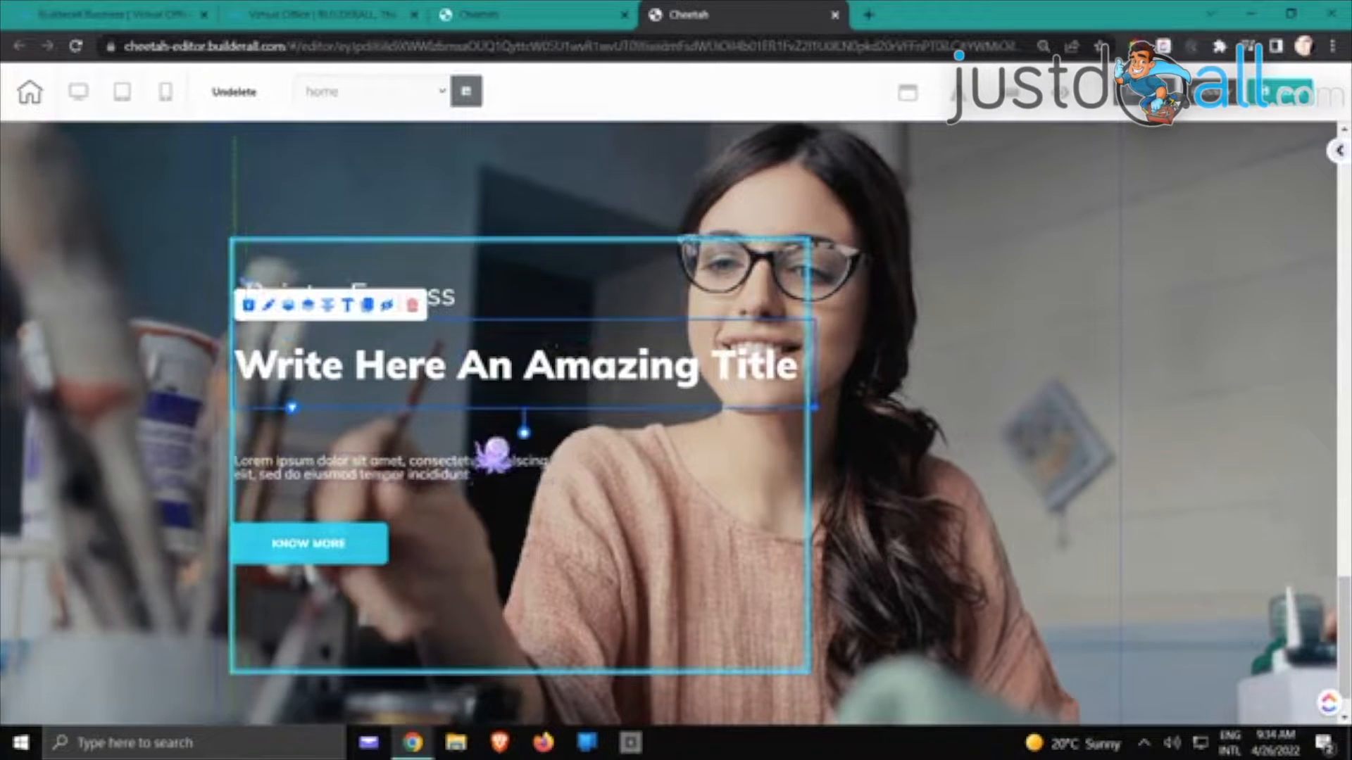
{"action": "left_click_drag", "start_coordinate": [493, 454], "coordinate": [501, 412]}
{"action": "left_click_drag", "start_coordinate": [382, 535], "coordinate": [417, 465]}
{"action": "left_click", "coordinate": [479, 620]}
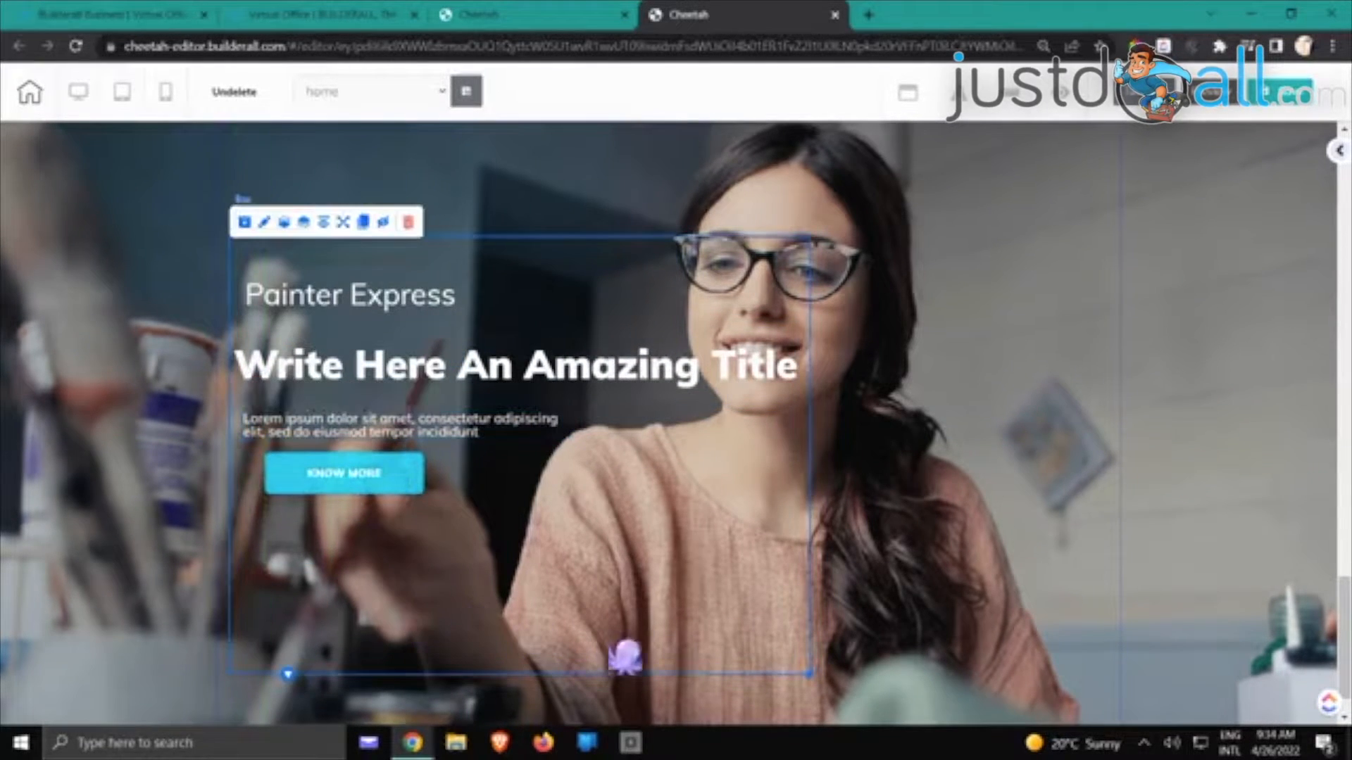
Shorten the painter panel's box to end just below the KNOW MORE button and move the box higher in the panel
{"action": "left_click_drag", "start_coordinate": [808, 673], "coordinate": [807, 509]}
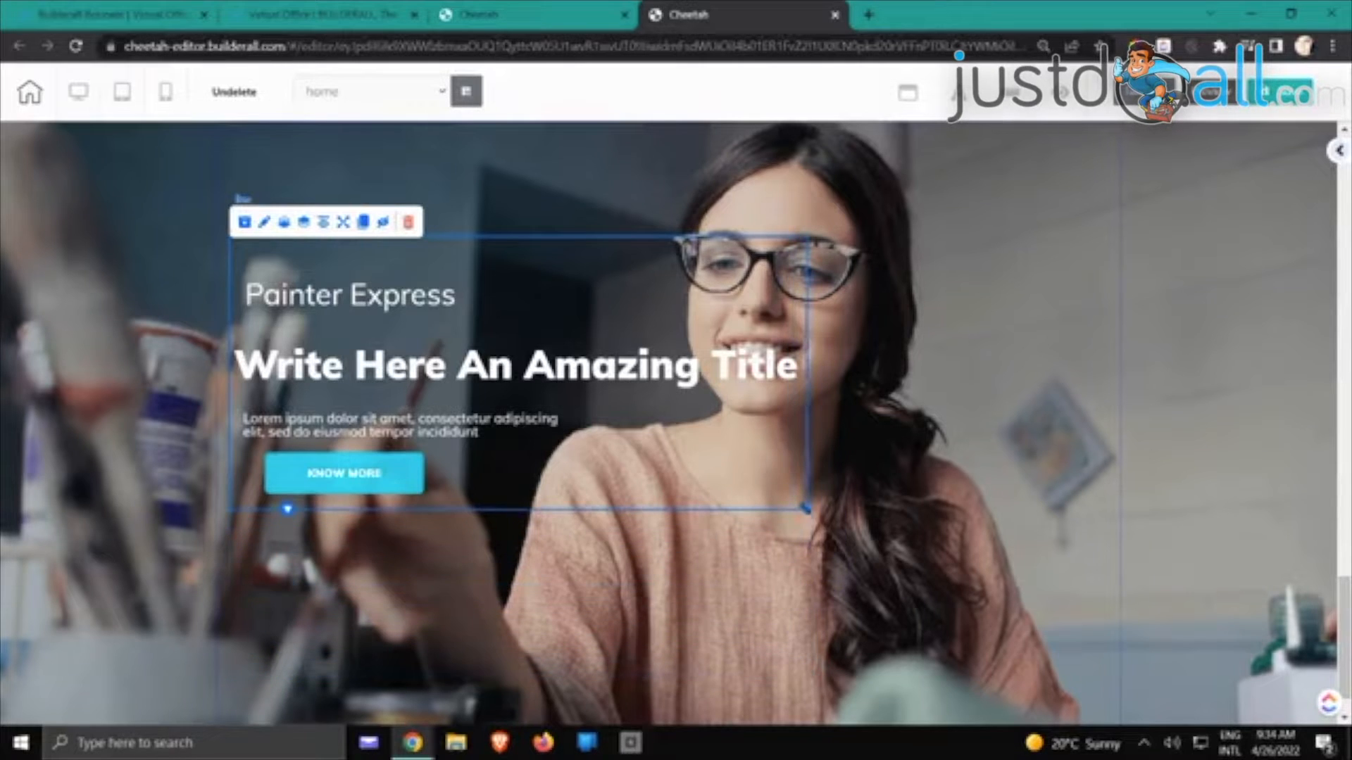
{"action": "scroll", "coordinate": [901, 528], "scroll_direction": "up", "scroll_amount": 3}
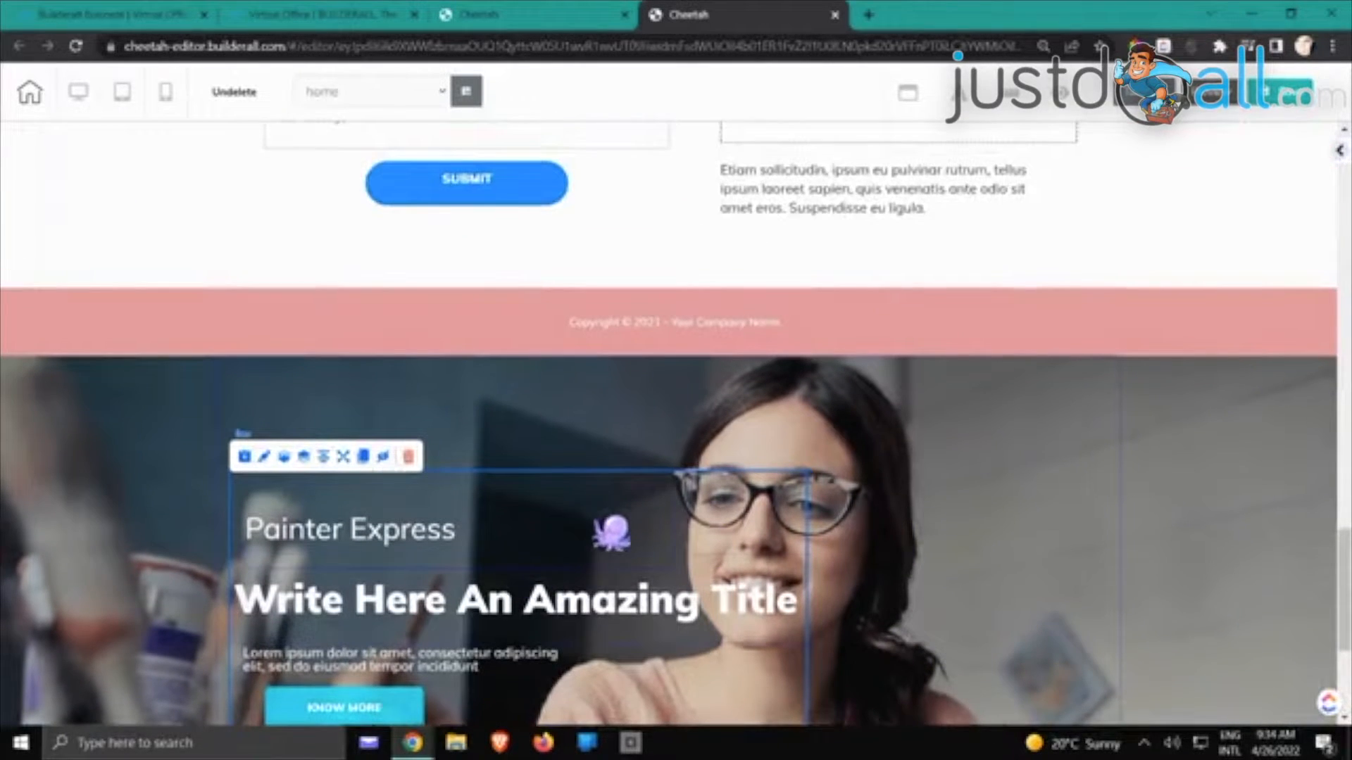
{"action": "left_click_drag", "start_coordinate": [724, 483], "coordinate": [759, 462]}
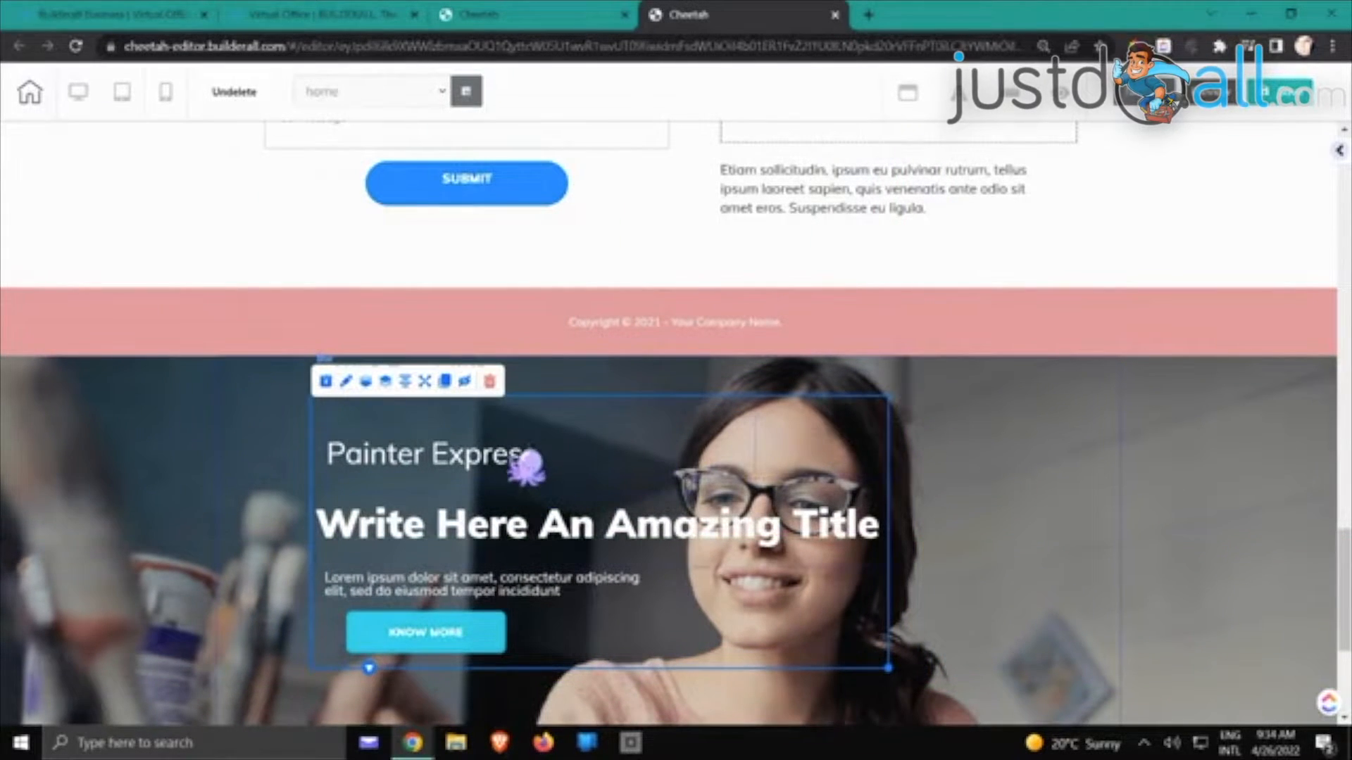
Take the Painter Express text out of its box, reposition the box without it, and place the text back above the title
{"action": "mouse_move", "coordinate": [526, 466]}
{"action": "left_mouse_down"}
{"action": "mouse_move", "coordinate": [533, 411]}
{"action": "mouse_move", "coordinate": [1149, 419]}
{"action": "mouse_move", "coordinate": [1147, 466]}
{"action": "left_mouse_up"}
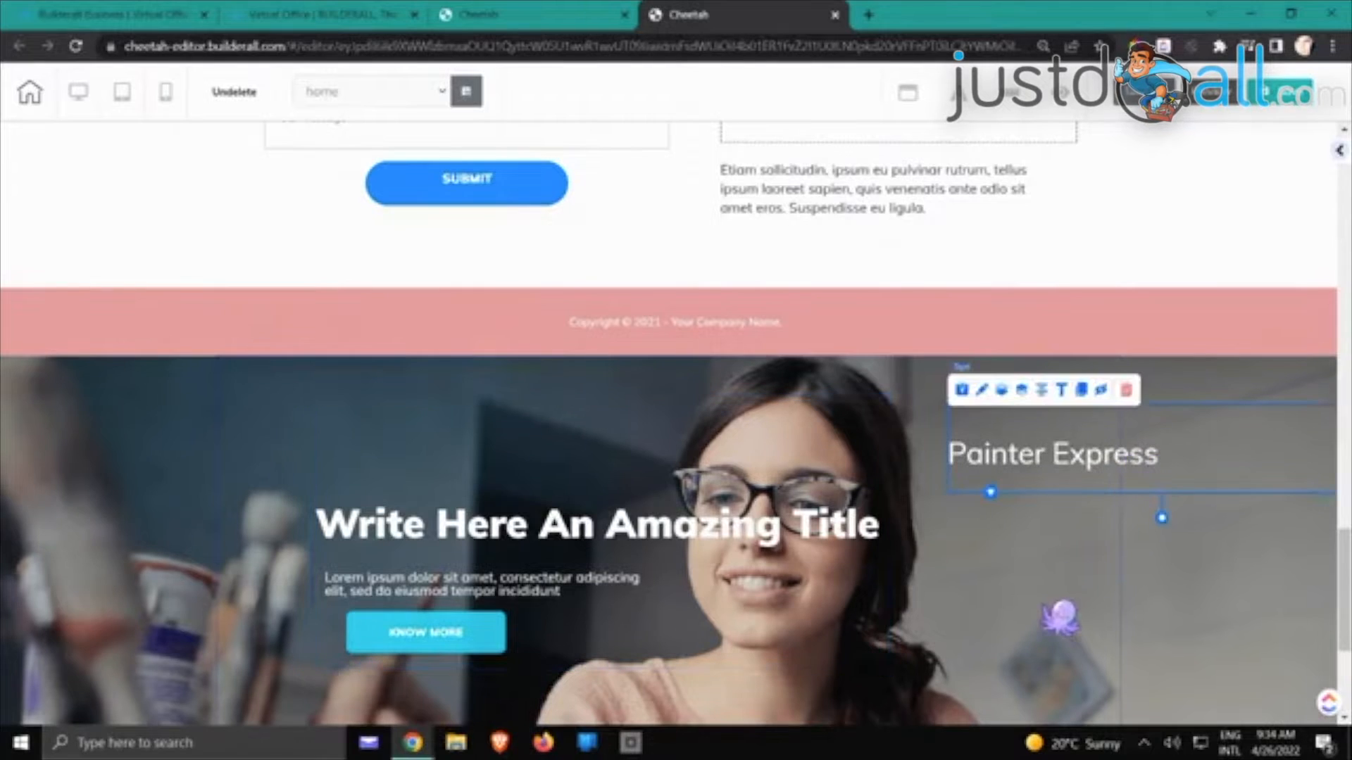
{"action": "mouse_move", "coordinate": [836, 455]}
{"action": "left_mouse_down"}
{"action": "mouse_move", "coordinate": [822, 384]}
{"action": "mouse_move", "coordinate": [820, 475]}
{"action": "mouse_move", "coordinate": [828, 415]}
{"action": "mouse_move", "coordinate": [724, 486]}
{"action": "mouse_move", "coordinate": [751, 353]}
{"action": "mouse_move", "coordinate": [773, 458]}
{"action": "mouse_move", "coordinate": [791, 450]}
{"action": "left_mouse_up"}
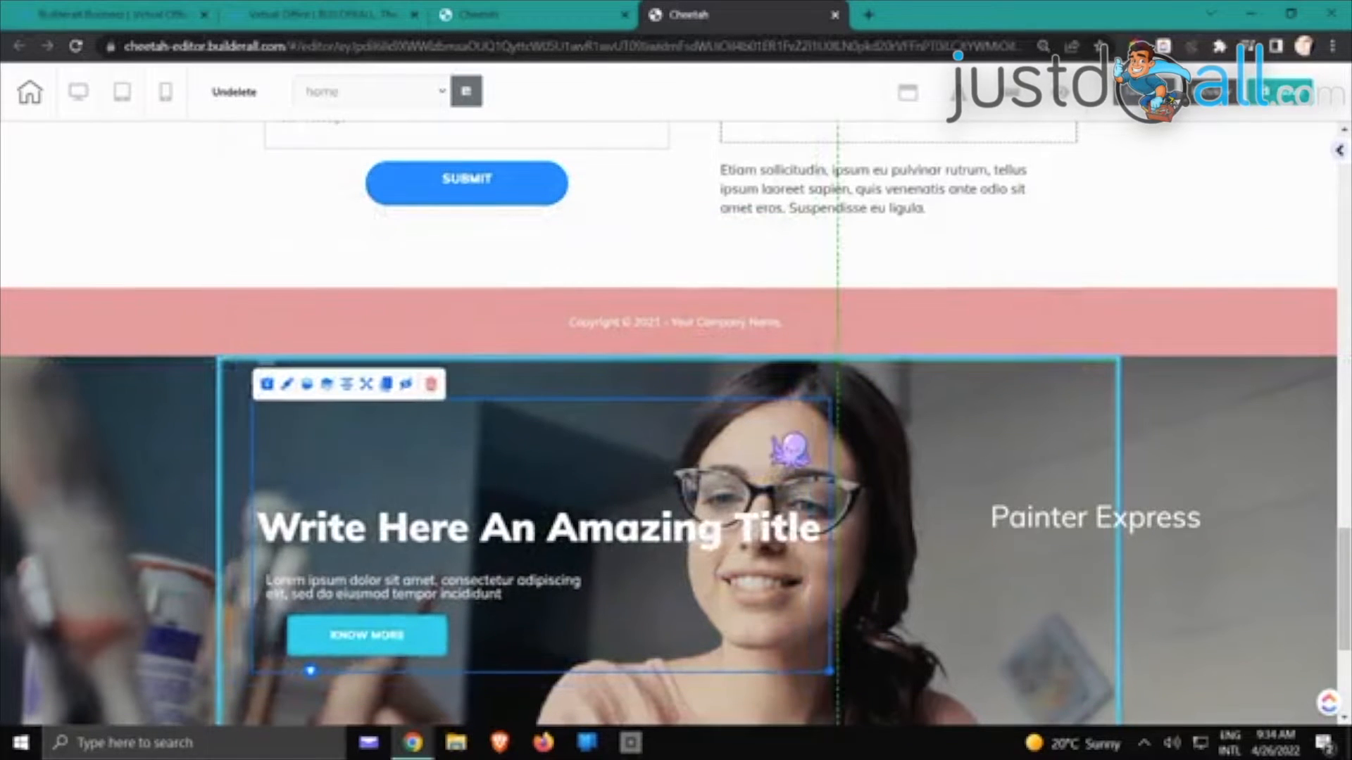
{"action": "left_click_drag", "start_coordinate": [1004, 519], "coordinate": [286, 445]}
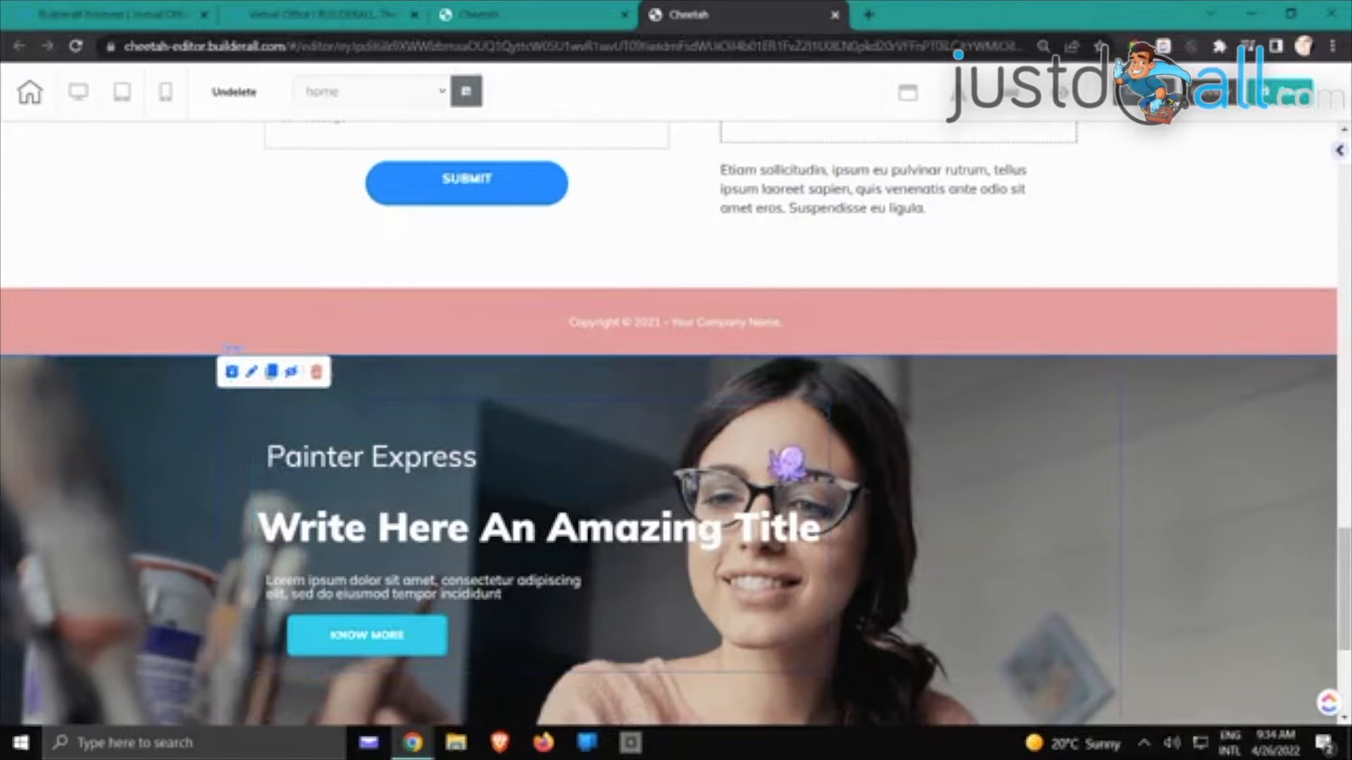
Move the box with its painter texts and button into the bridal image panel beneath the logo header, and delete the painter panel
{"action": "left_click_drag", "start_coordinate": [788, 464], "coordinate": [700, 365]}
{"action": "scroll", "coordinate": [812, 364], "scroll_direction": "up", "scroll_amount": 17}
{"action": "scroll", "coordinate": [733, 431], "scroll_direction": "down", "scroll_amount": 15}
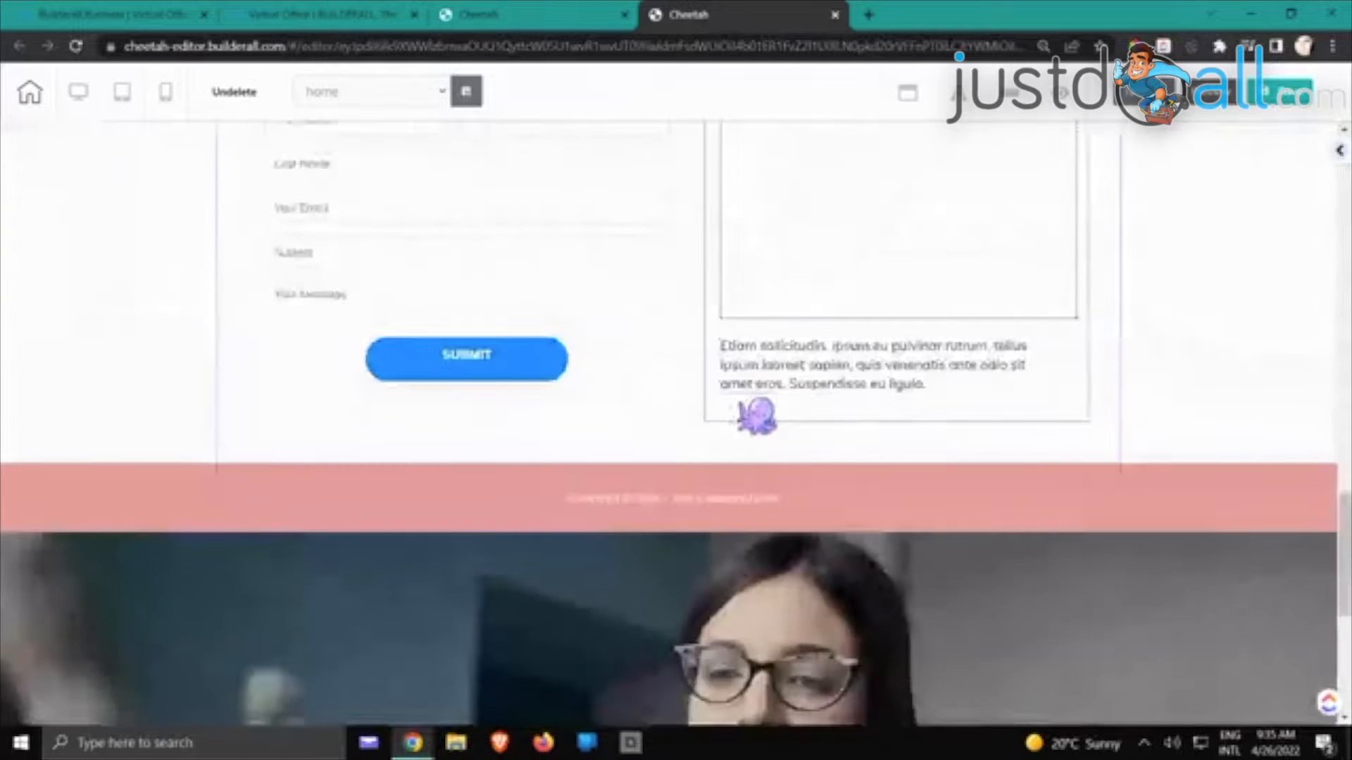
{"action": "scroll", "coordinate": [763, 413], "scroll_direction": "down", "scroll_amount": 6}
{"action": "scroll", "coordinate": [212, 278], "scroll_direction": "up", "scroll_amount": 2}
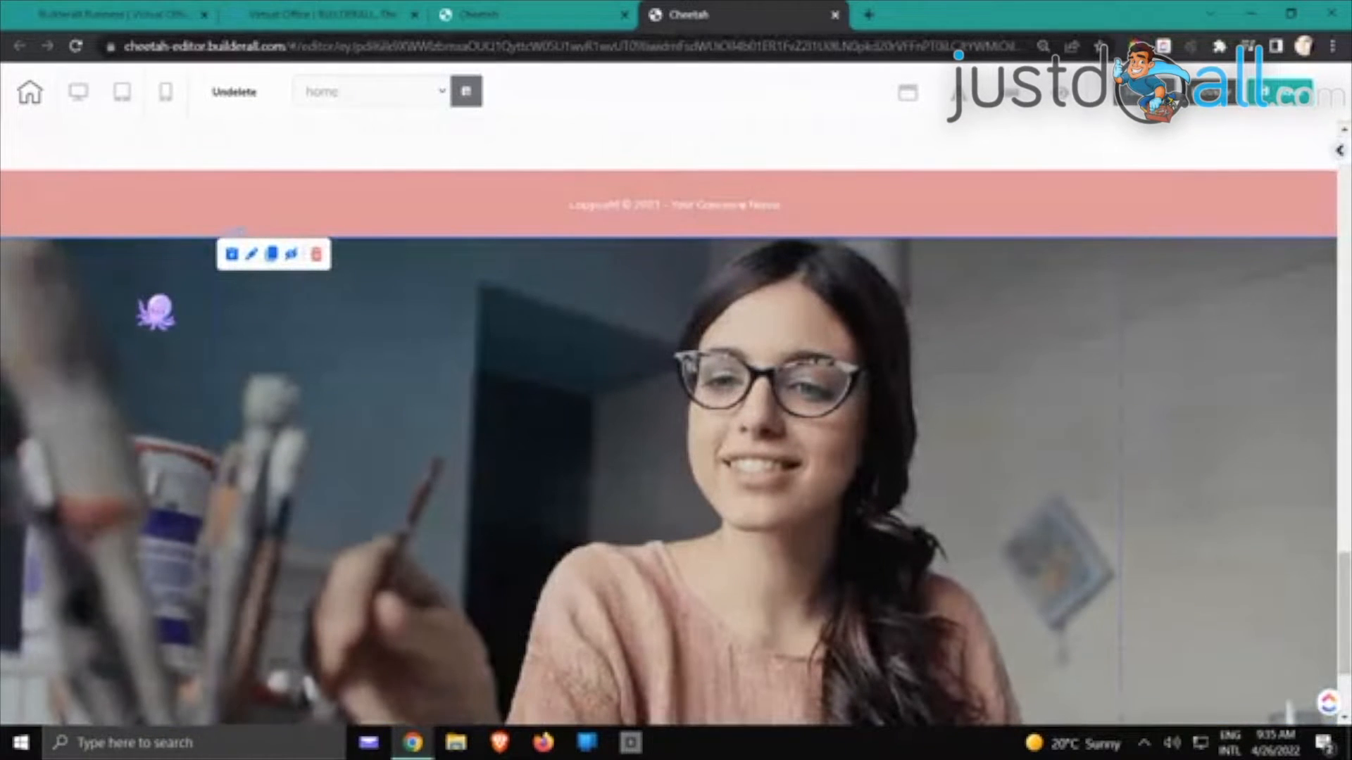
{"action": "left_click", "coordinate": [317, 257]}
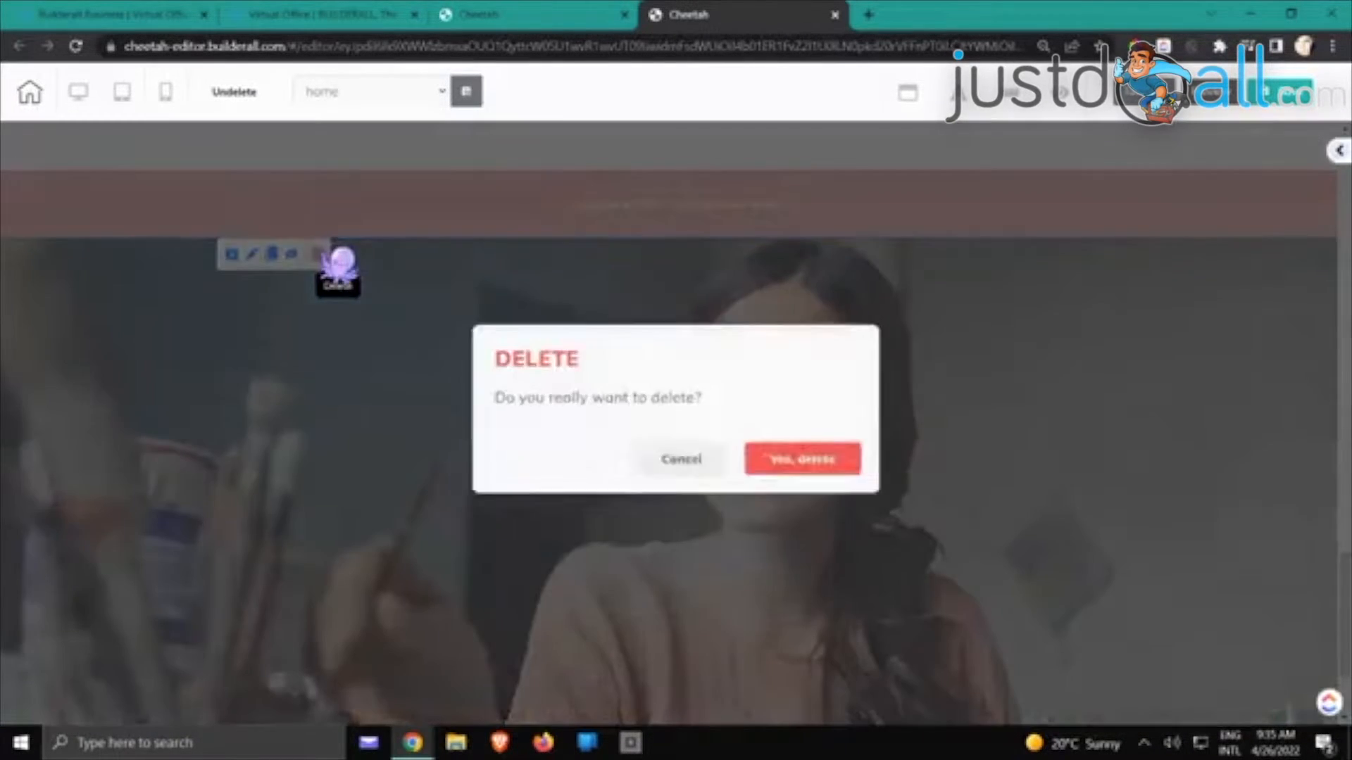
{"action": "left_click", "coordinate": [786, 448]}
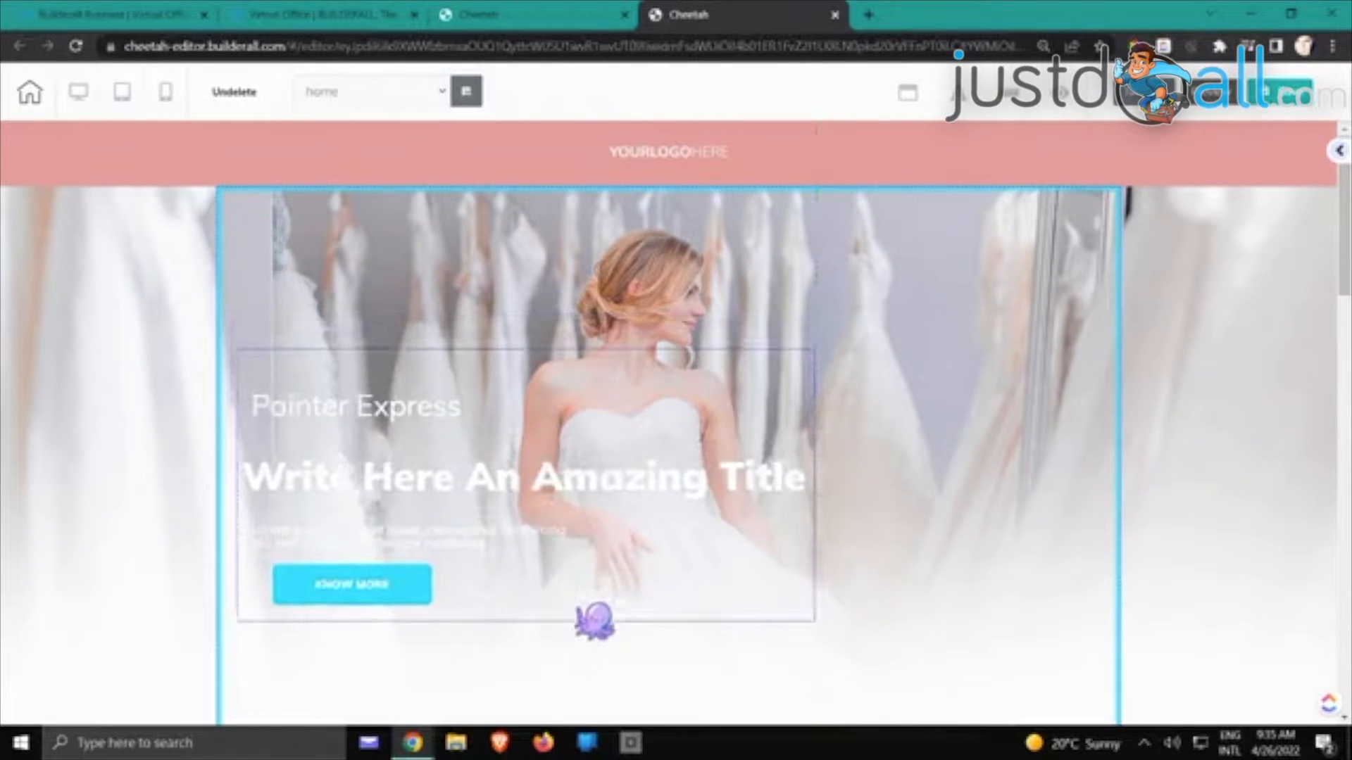
Fine-tune the position of the moved box over the lower part of the bridal image
{"action": "left_click", "coordinate": [595, 621]}
{"action": "scroll", "coordinate": [595, 620], "scroll_direction": "down", "scroll_amount": 1}
{"action": "left_click_drag", "start_coordinate": [679, 564], "coordinate": [694, 614]}
Look through the bridal panel's settings, including its background colour and image options, and close them
{"action": "left_click", "coordinate": [764, 326]}
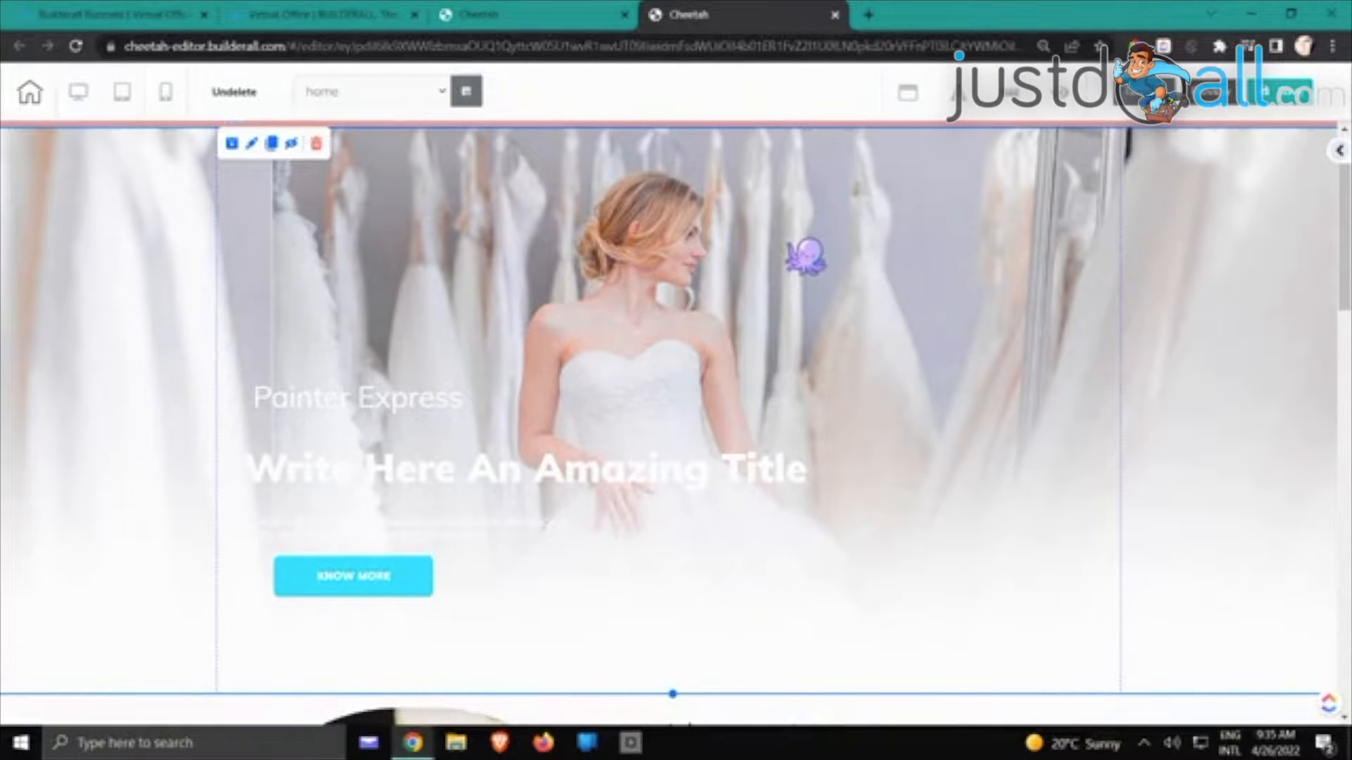
{"action": "double_click", "coordinate": [805, 256]}
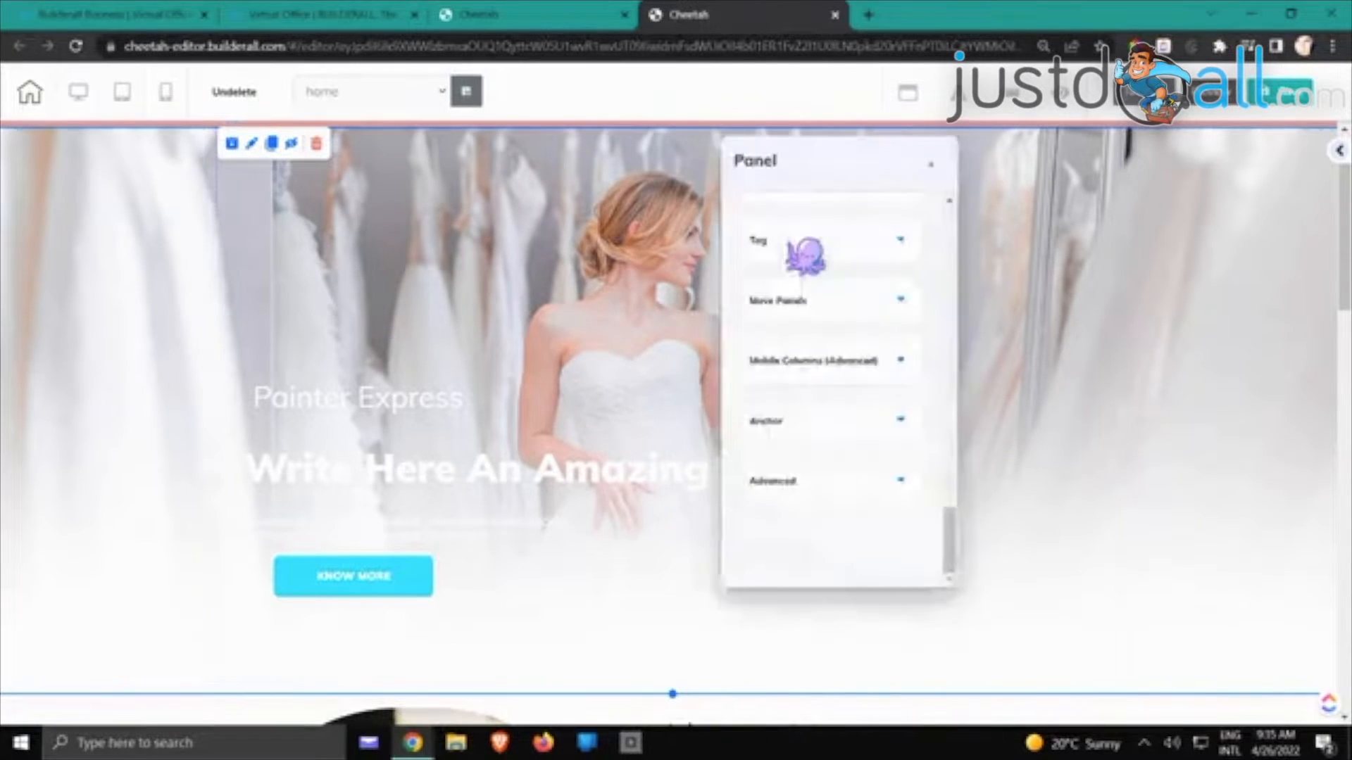
{"action": "left_click_drag", "start_coordinate": [838, 176], "coordinate": [929, 167]}
{"action": "scroll", "coordinate": [940, 243], "scroll_direction": "up", "scroll_amount": 6}
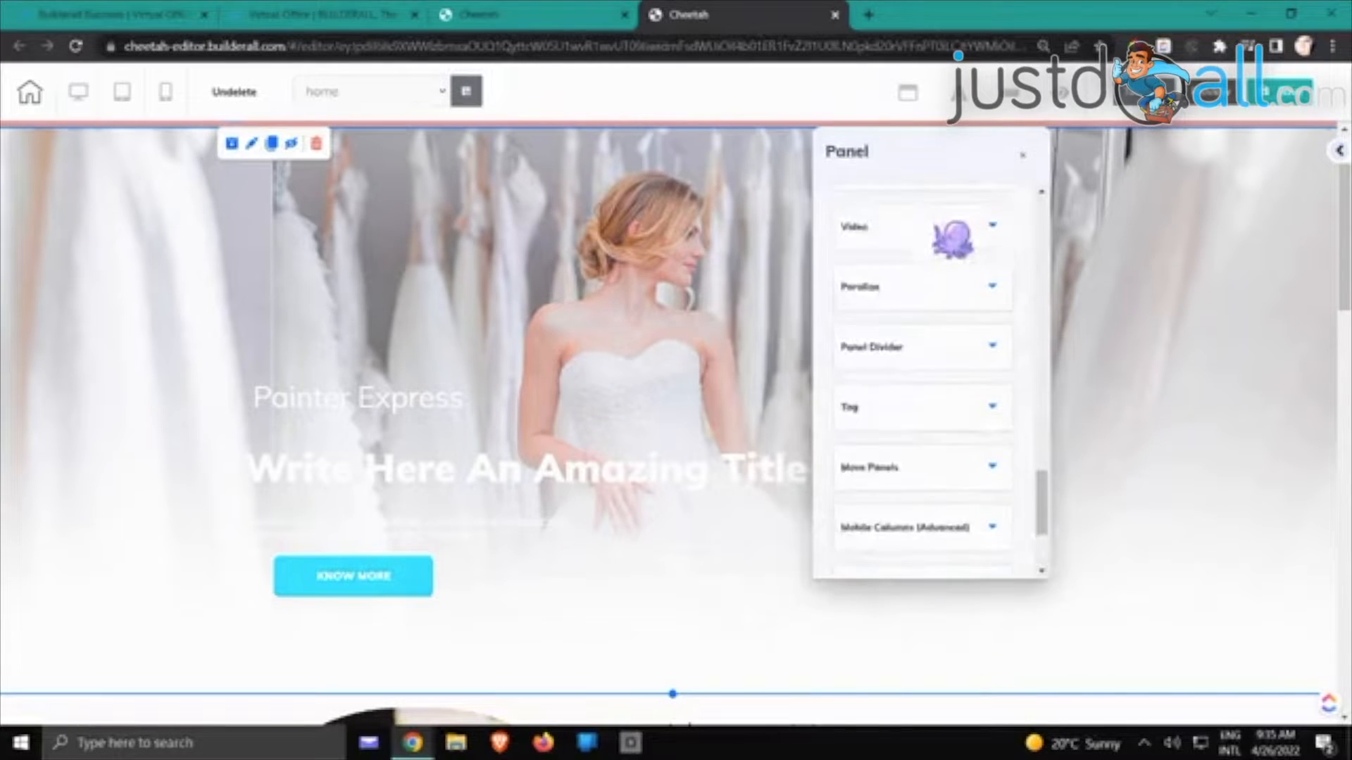
{"action": "scroll", "coordinate": [954, 239], "scroll_direction": "up", "scroll_amount": 8}
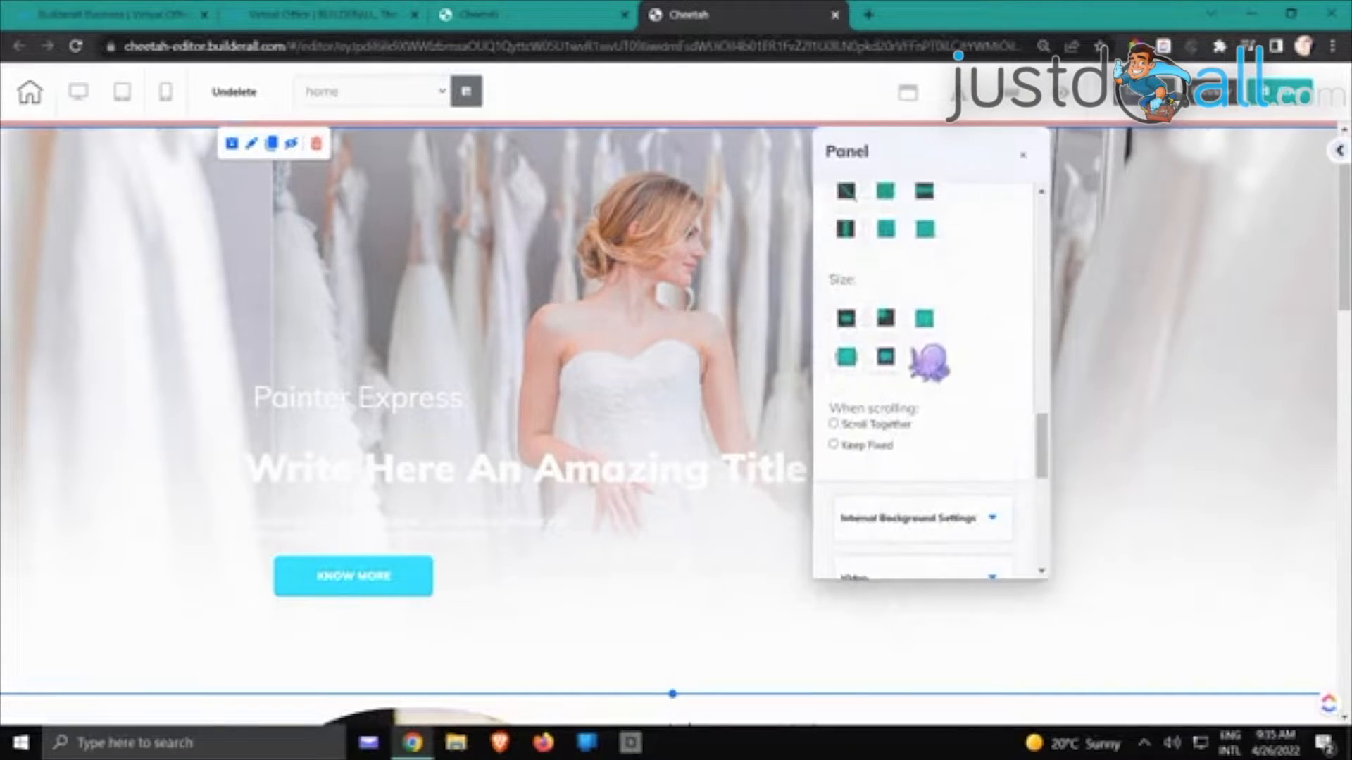
{"action": "scroll", "coordinate": [954, 264], "scroll_direction": "up", "scroll_amount": 8}
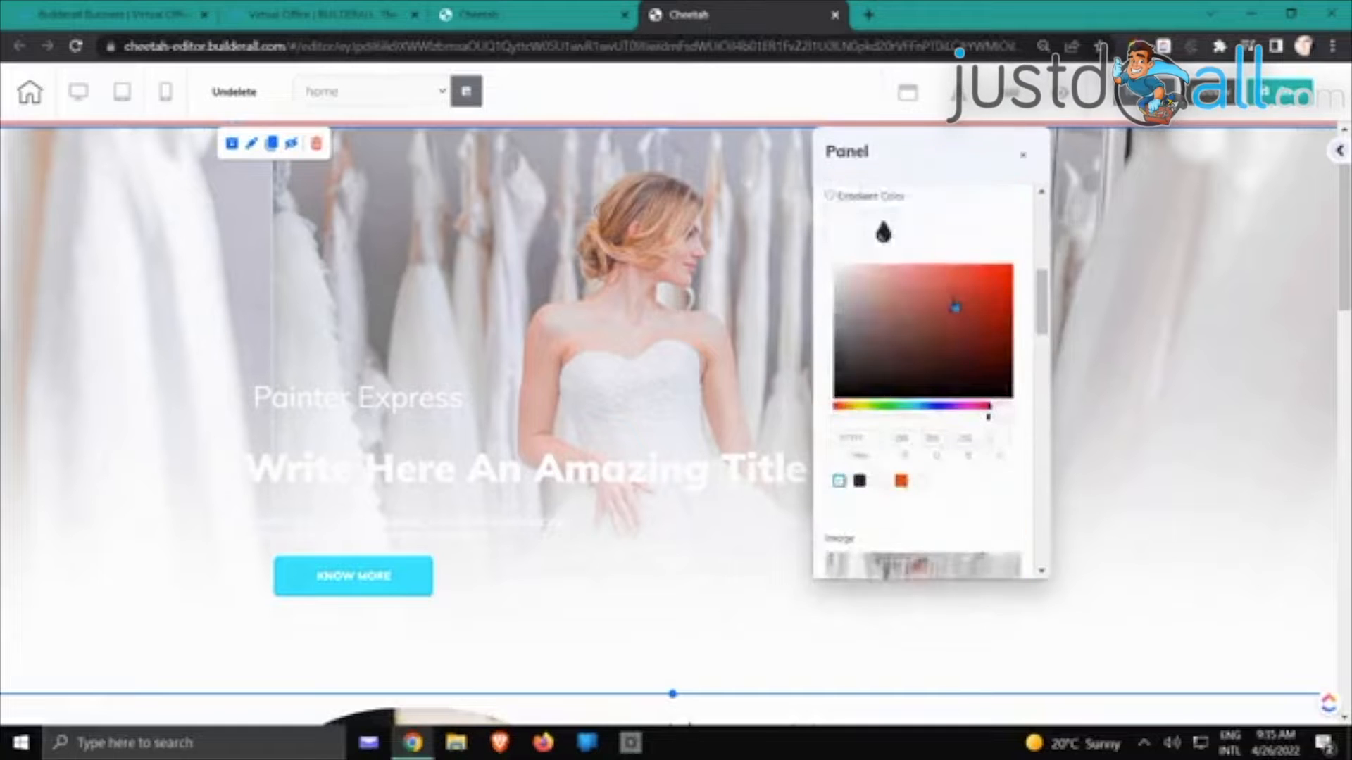
{"action": "scroll", "coordinate": [926, 405], "scroll_direction": "down", "scroll_amount": 2}
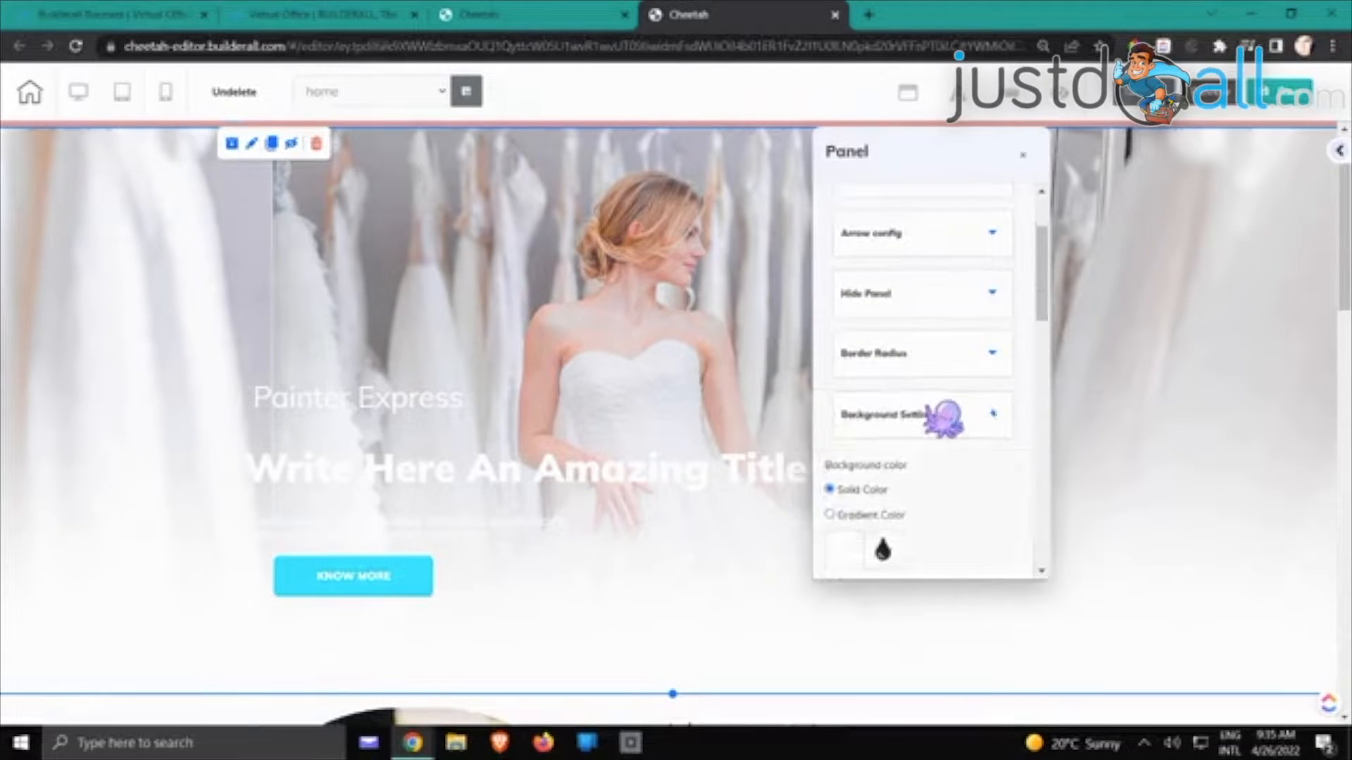
{"action": "left_click", "coordinate": [942, 417]}
{"action": "scroll", "coordinate": [965, 366], "scroll_direction": "up", "scroll_amount": 2}
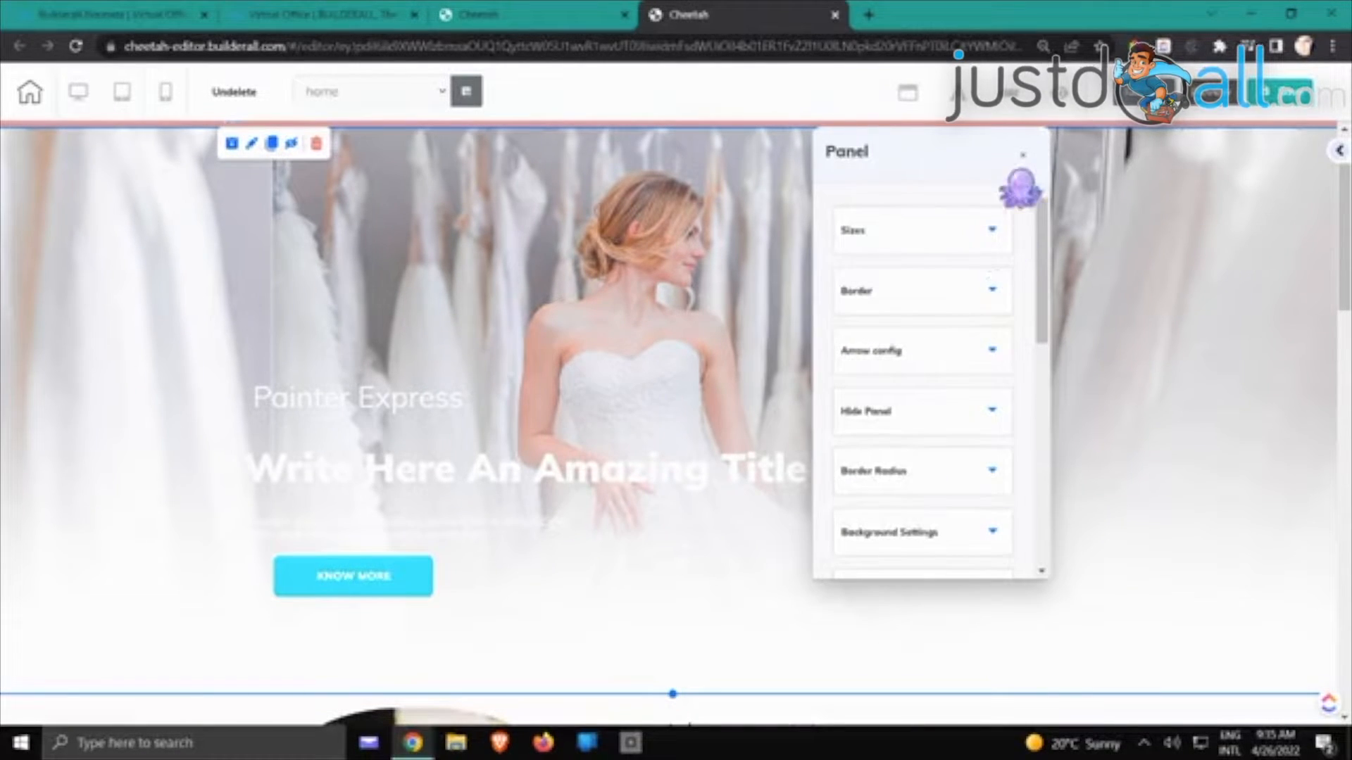
{"action": "left_click", "coordinate": [1024, 156]}
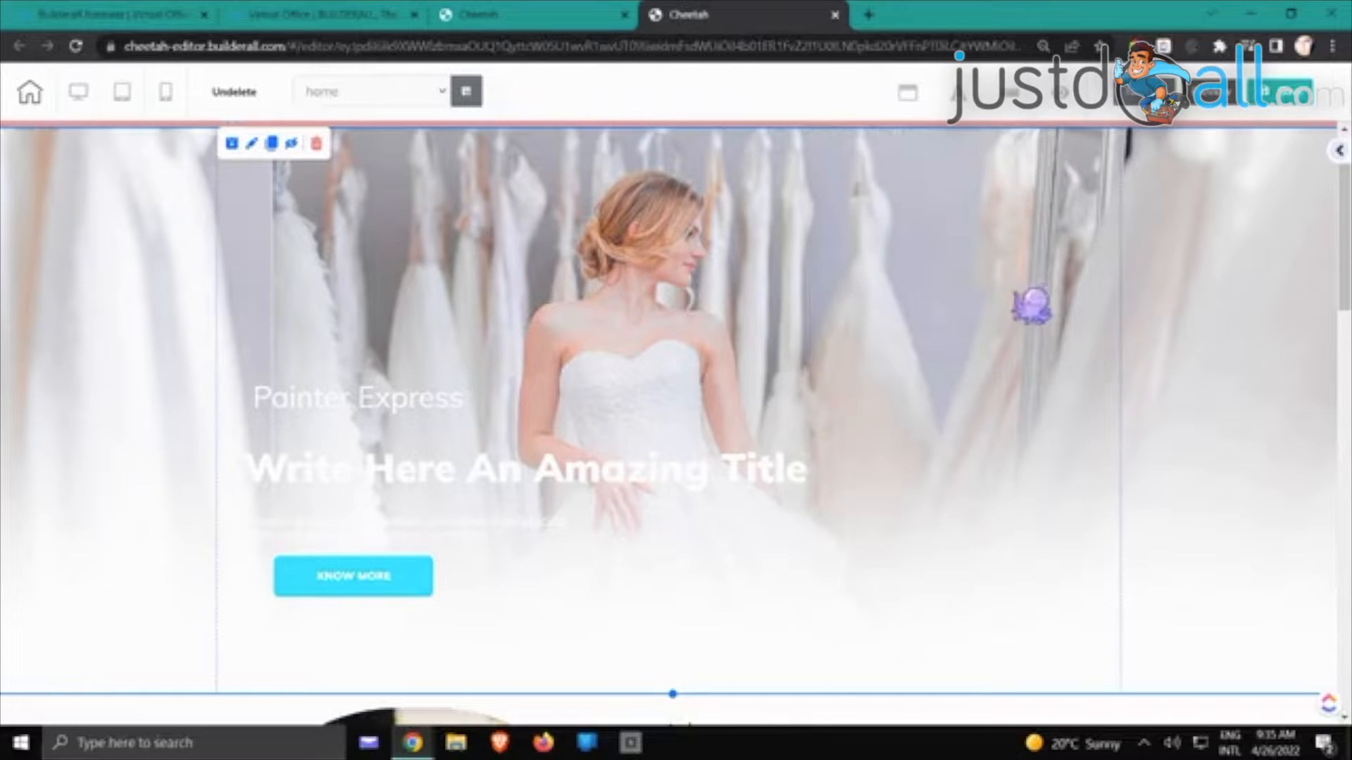
Reopen the bridal panel's settings at the background image options and move the settings window clear of the title
{"action": "double_click", "coordinate": [993, 253]}
{"action": "scroll", "coordinate": [834, 245], "scroll_direction": "down", "scroll_amount": 3}
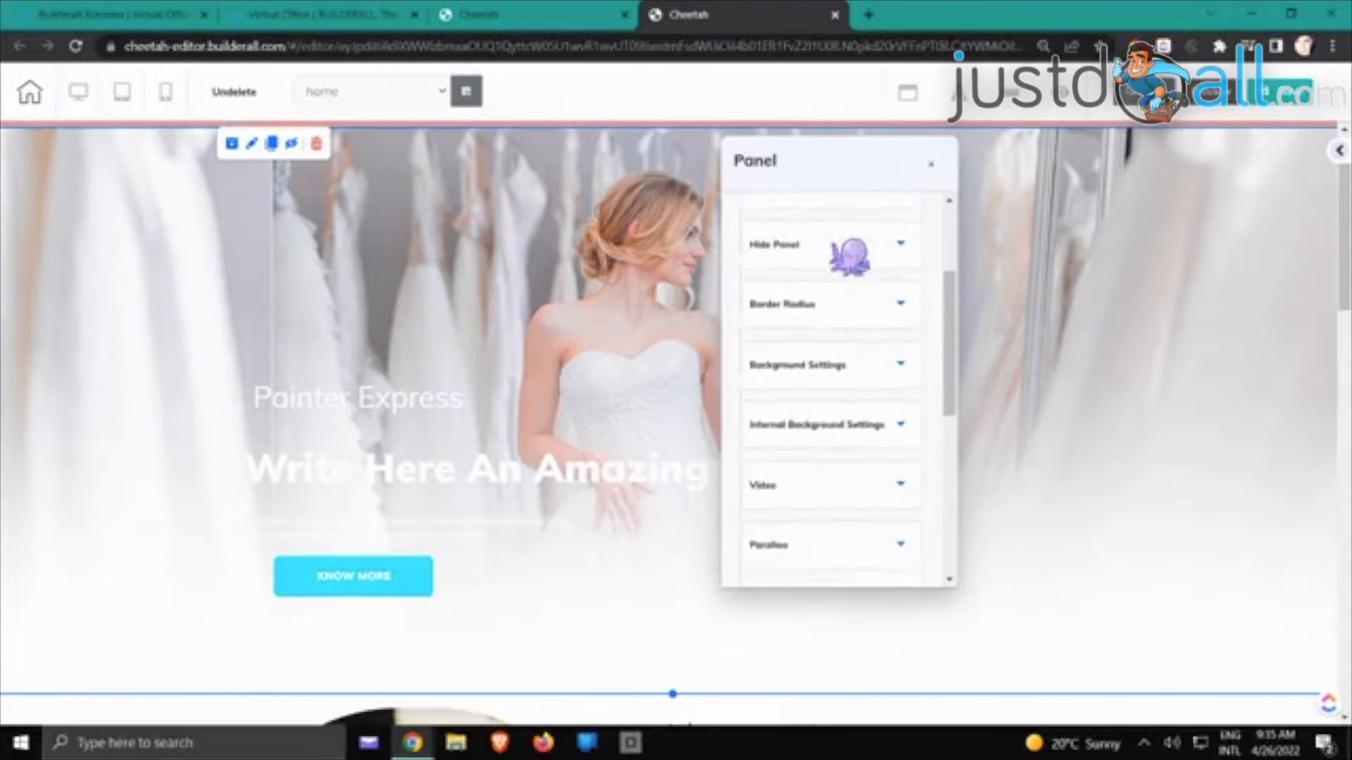
{"action": "scroll", "coordinate": [775, 335], "scroll_direction": "down", "scroll_amount": 1}
{"action": "left_click", "coordinate": [799, 310]}
{"action": "scroll", "coordinate": [801, 324], "scroll_direction": "down", "scroll_amount": 6}
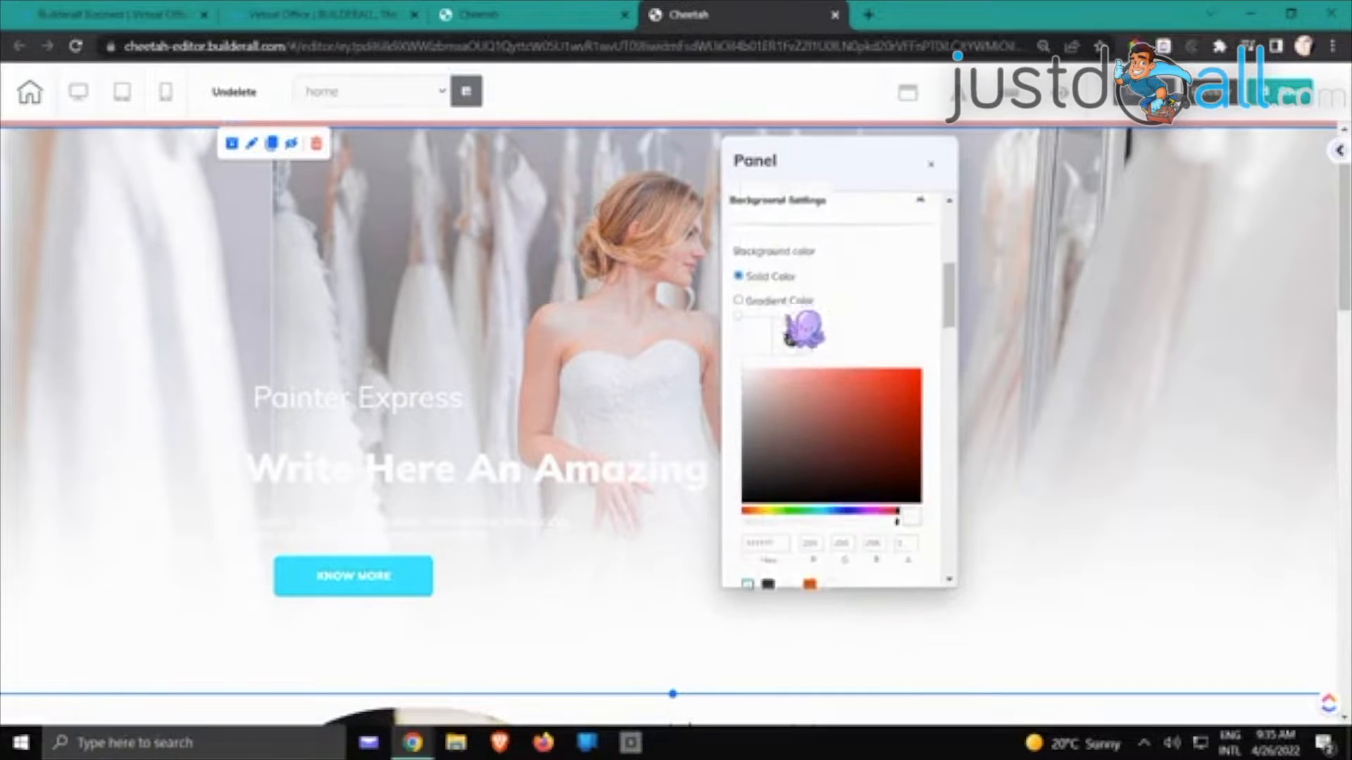
{"action": "scroll", "coordinate": [803, 327], "scroll_direction": "down", "scroll_amount": 4}
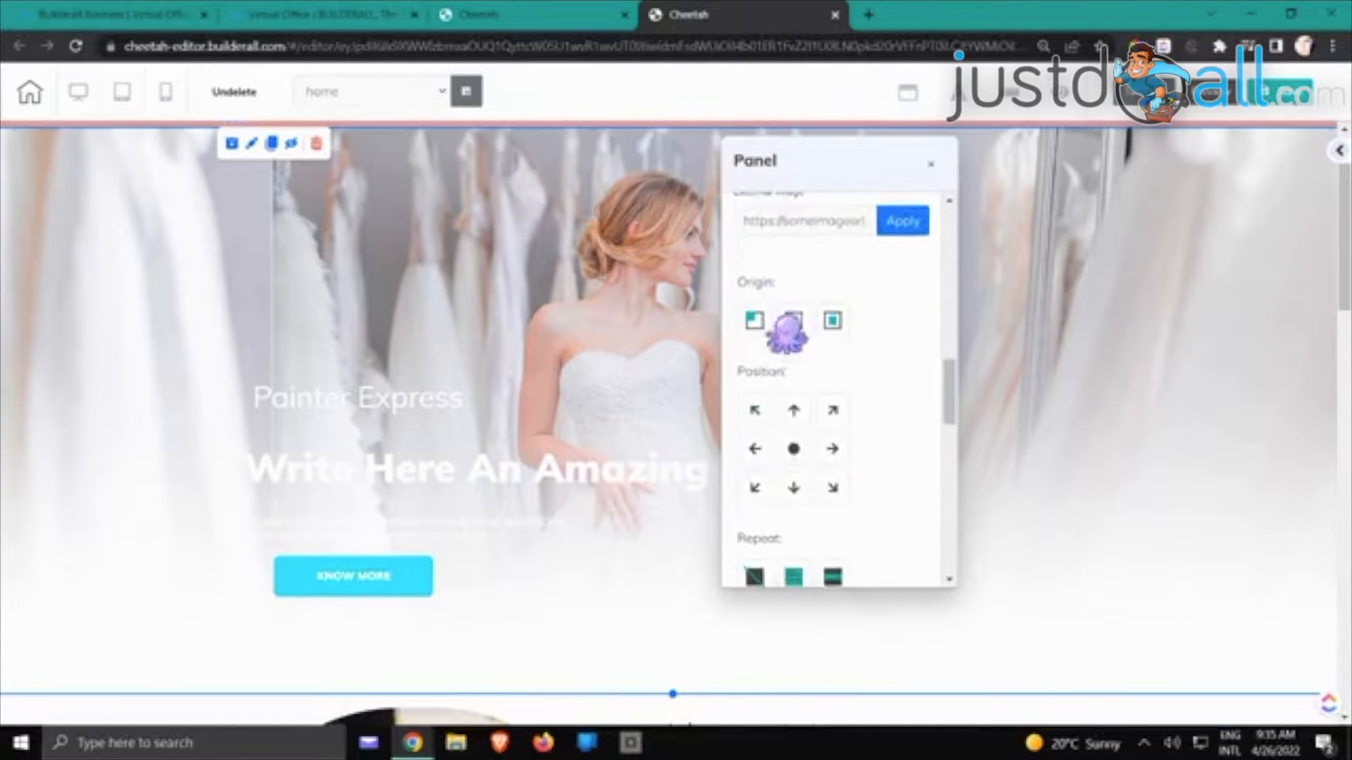
{"action": "left_click_drag", "start_coordinate": [848, 179], "coordinate": [989, 165]}
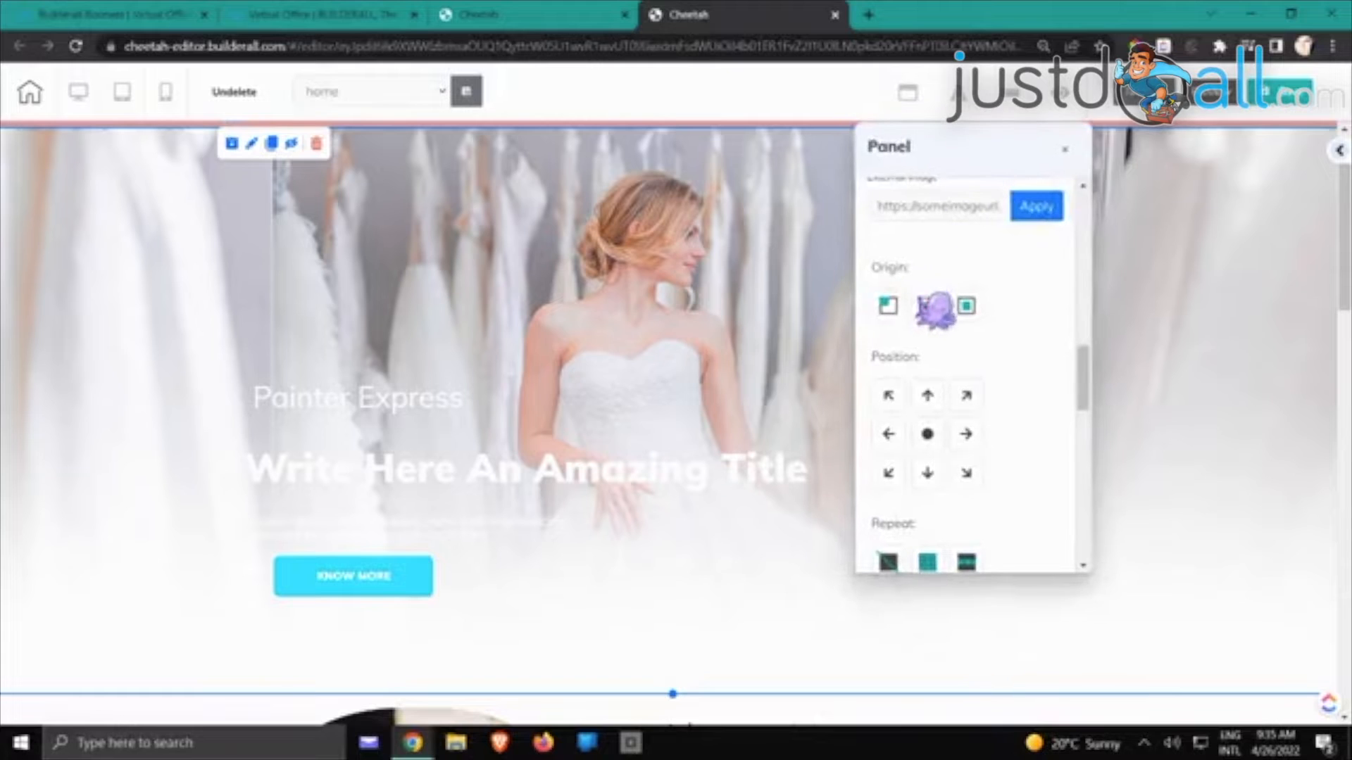
Set the bridal background image's origin to the upper-left corner option, try several alignment positions and finish with the centre position
{"action": "left_click", "coordinate": [966, 307]}
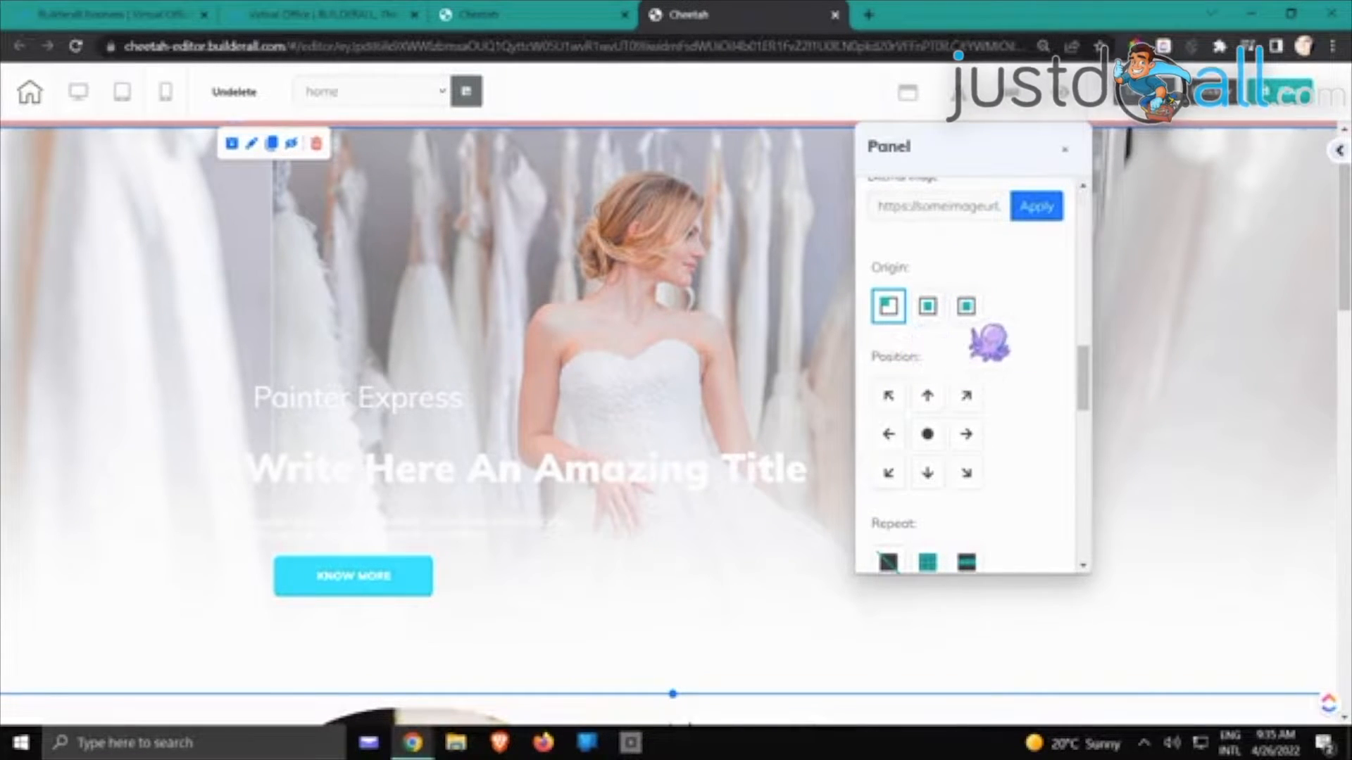
{"action": "scroll", "coordinate": [983, 341], "scroll_direction": "down", "scroll_amount": 1}
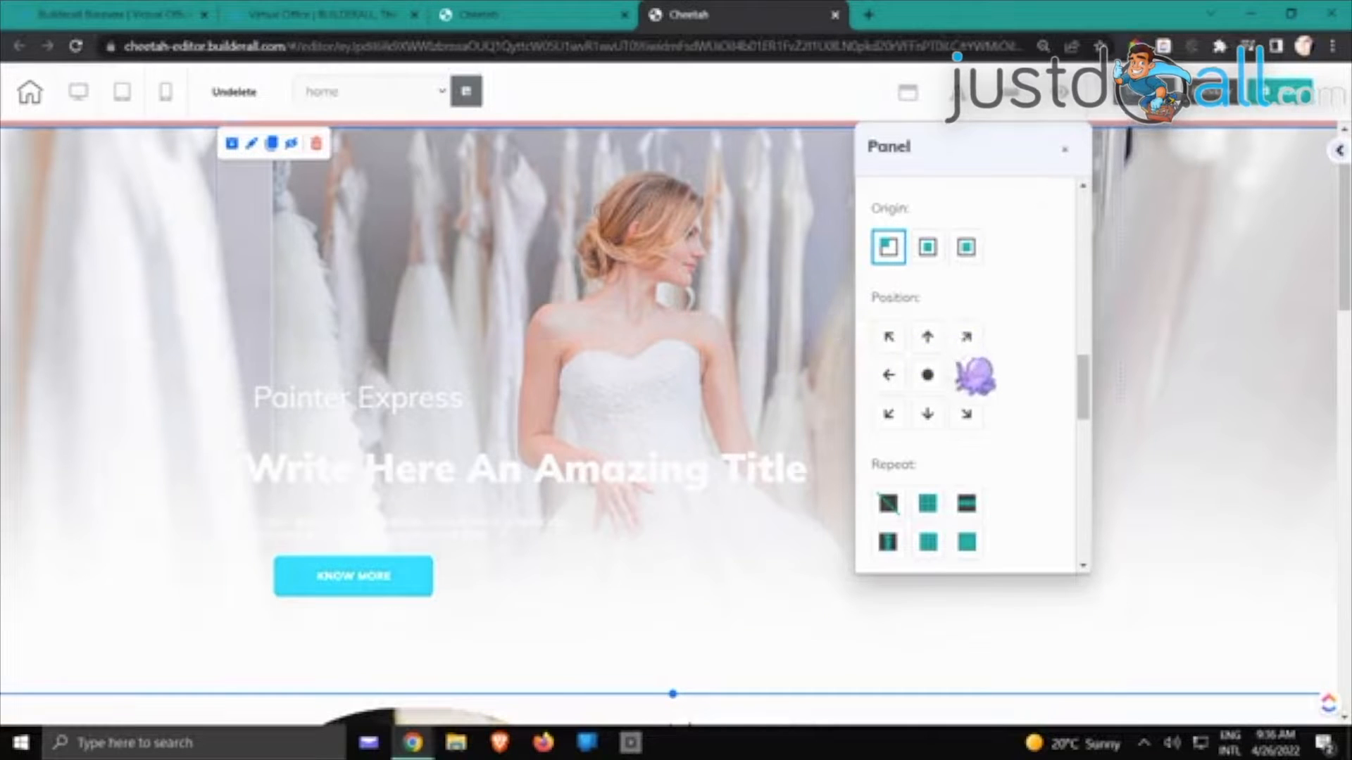
{"action": "left_click", "coordinate": [969, 378]}
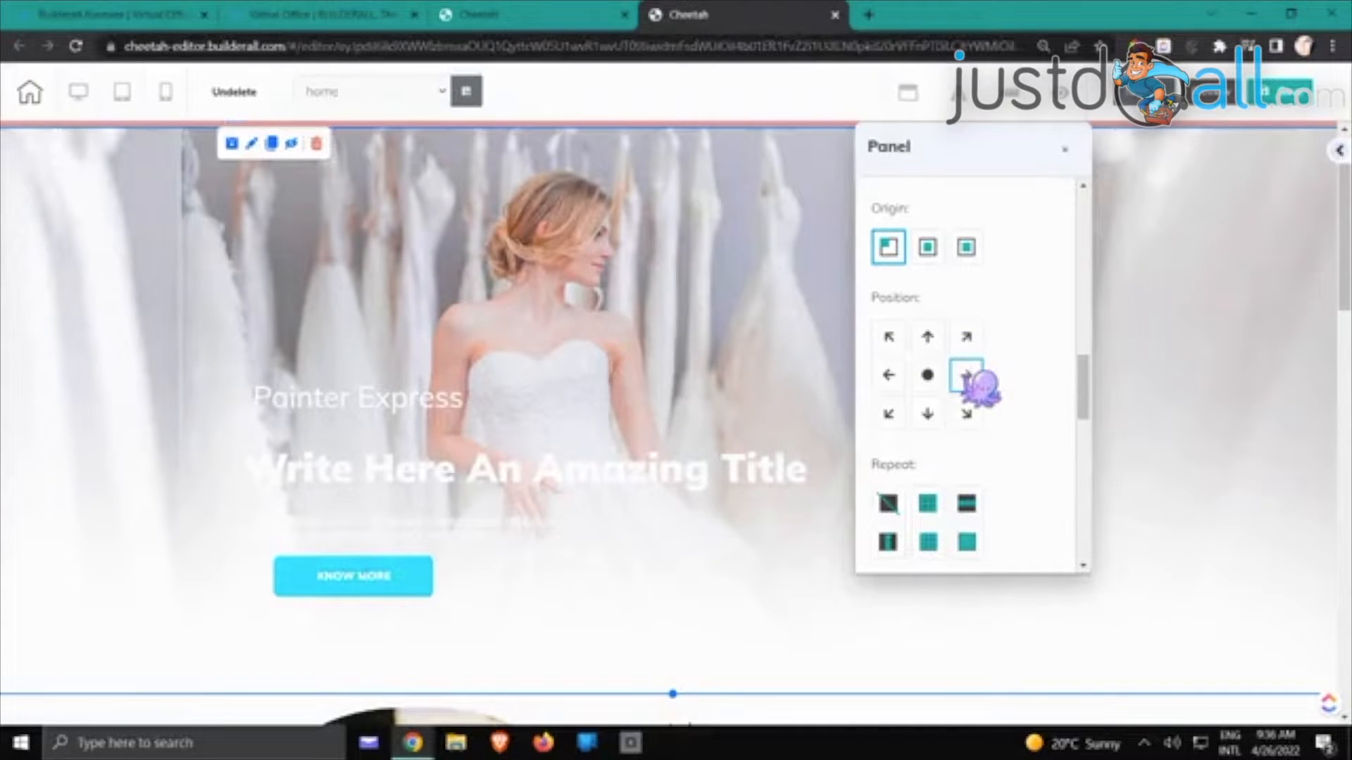
{"action": "left_click", "coordinate": [889, 376]}
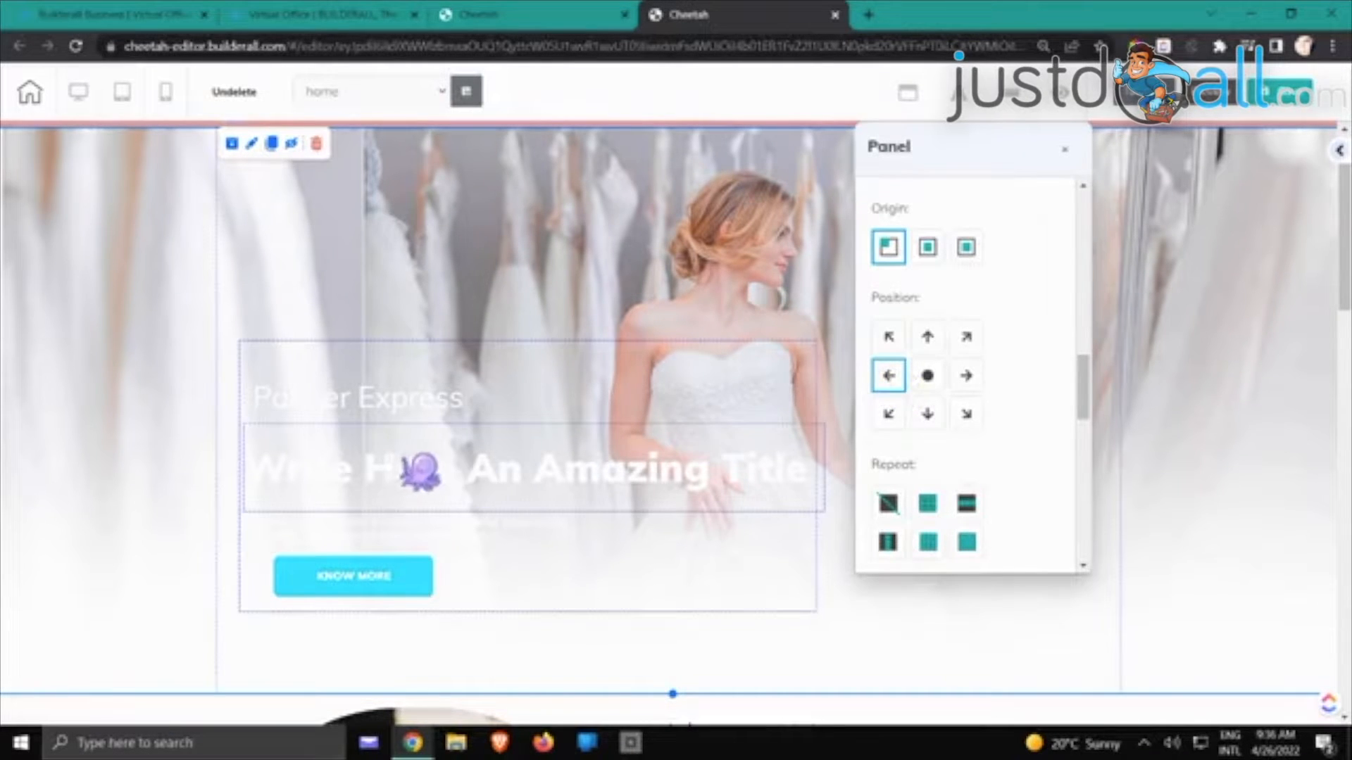
{"action": "left_click", "coordinate": [928, 415]}
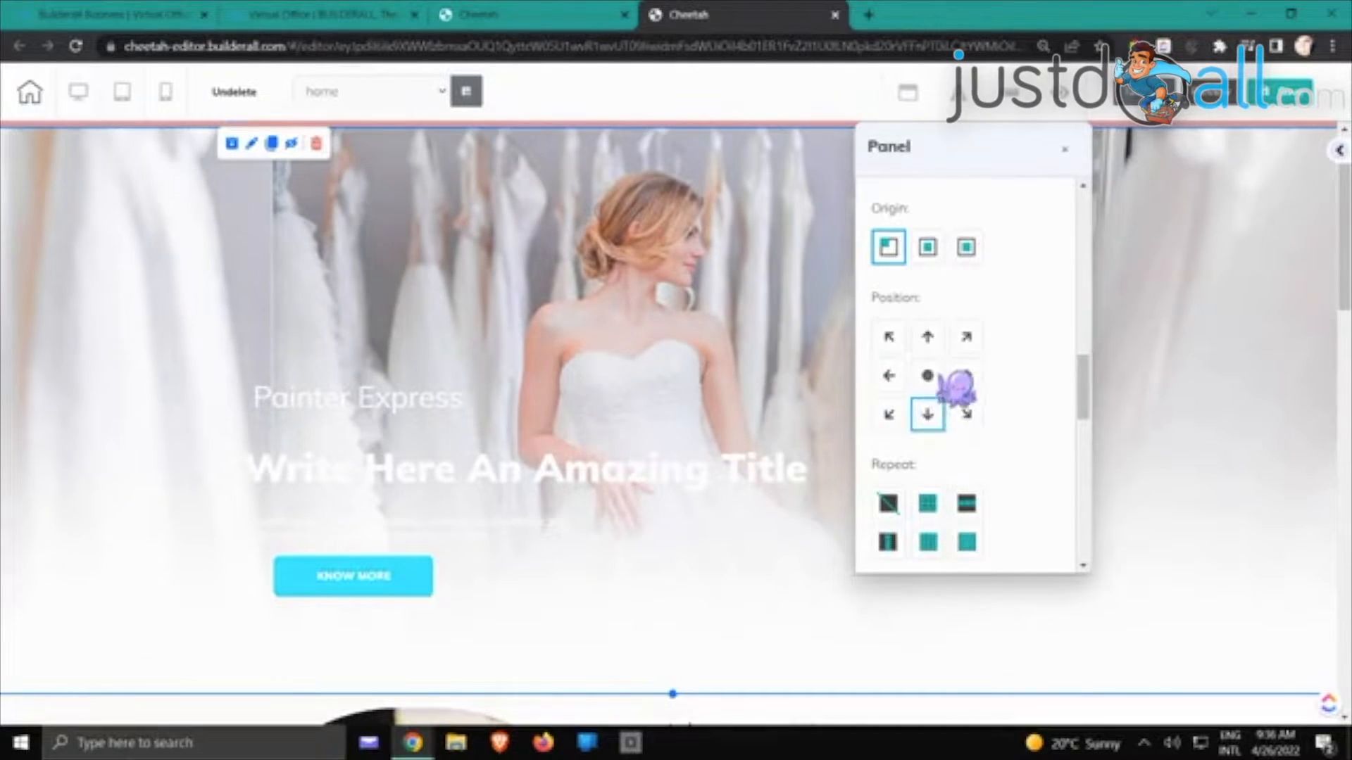
{"action": "left_click", "coordinate": [968, 414]}
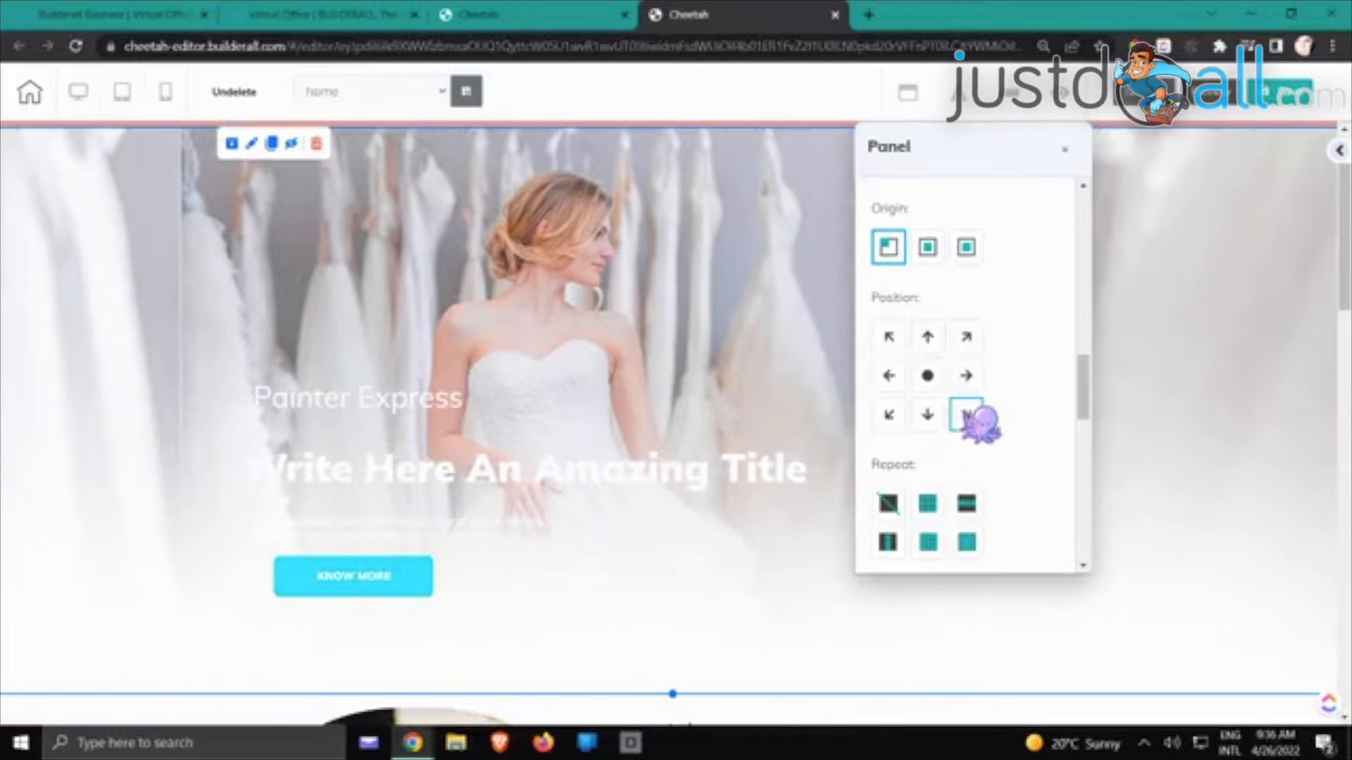
{"action": "left_click", "coordinate": [889, 375]}
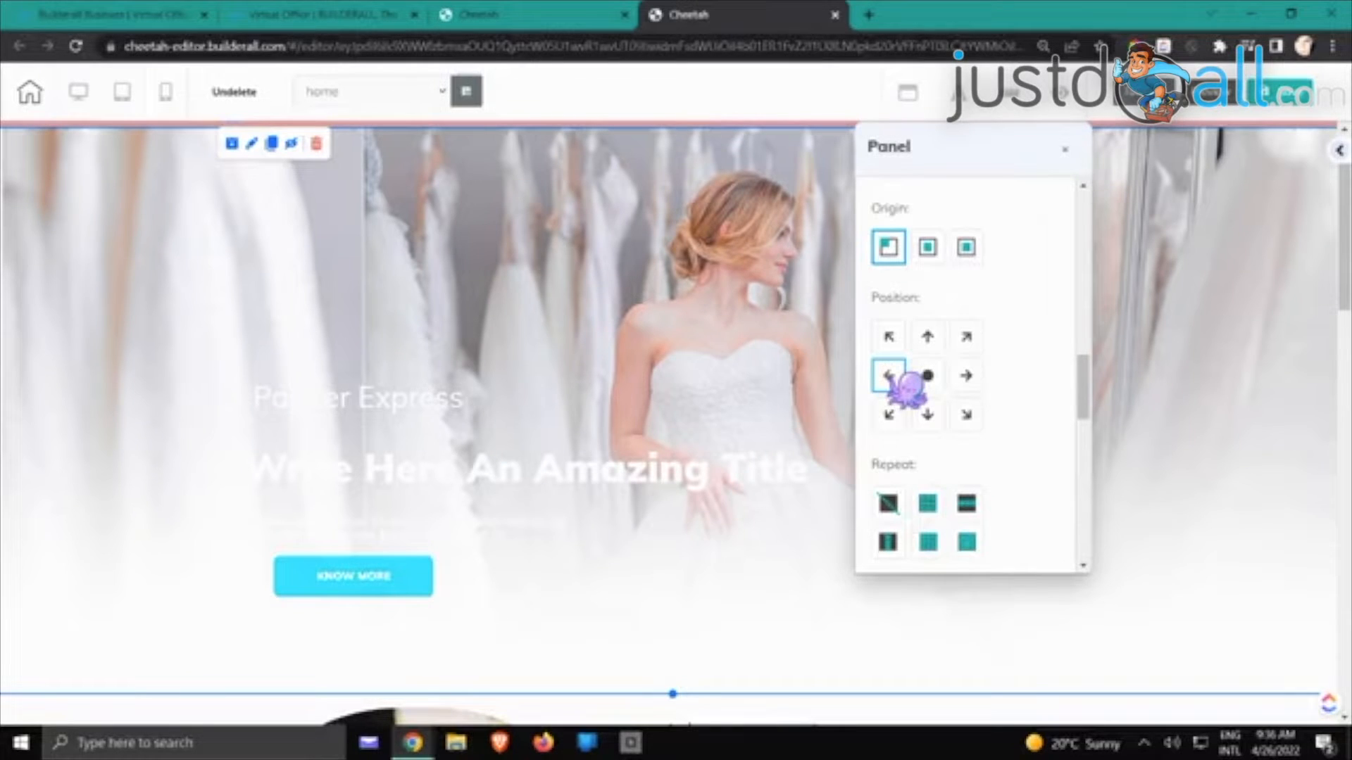
{"action": "left_click", "coordinate": [928, 376]}
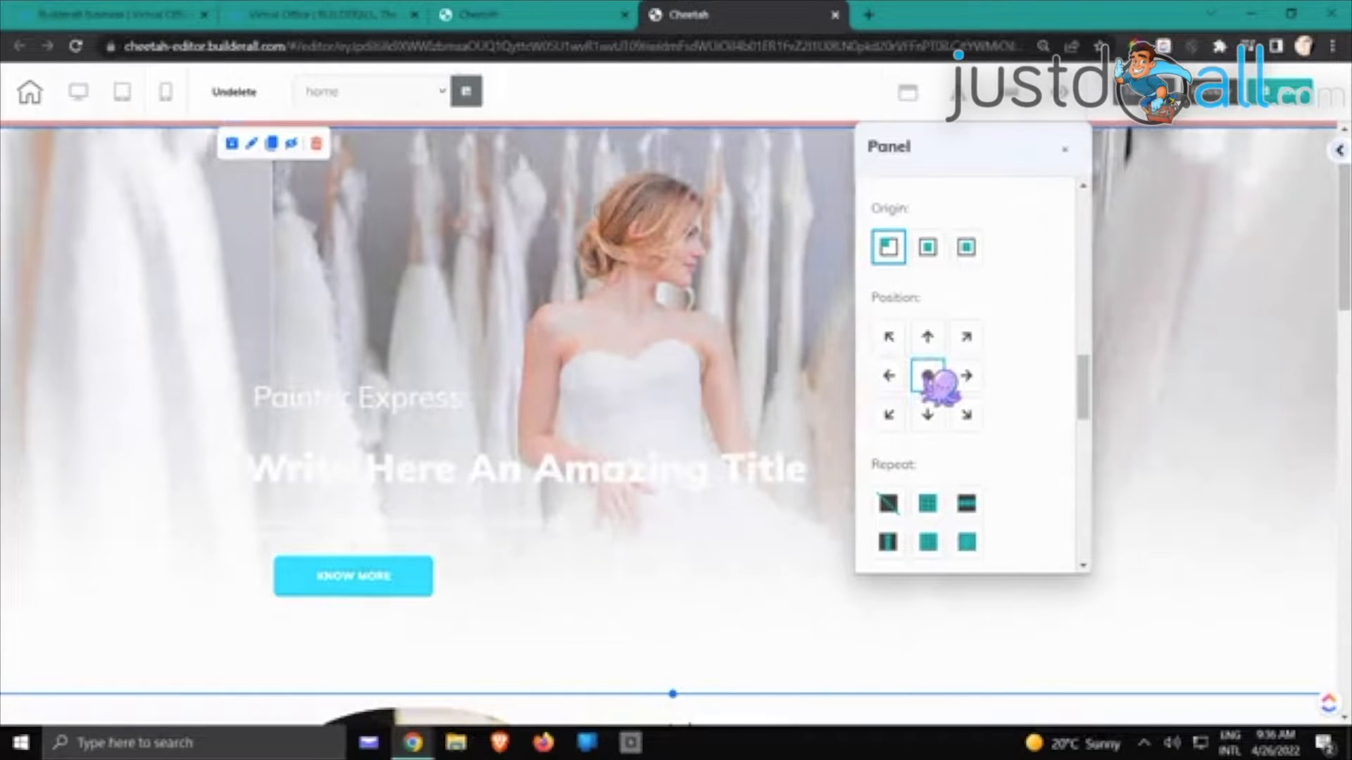
Try the background image size options, choose the one that fills the whole bridal panel, and close the panel settings
{"action": "scroll", "coordinate": [941, 387], "scroll_direction": "down", "scroll_amount": 3}
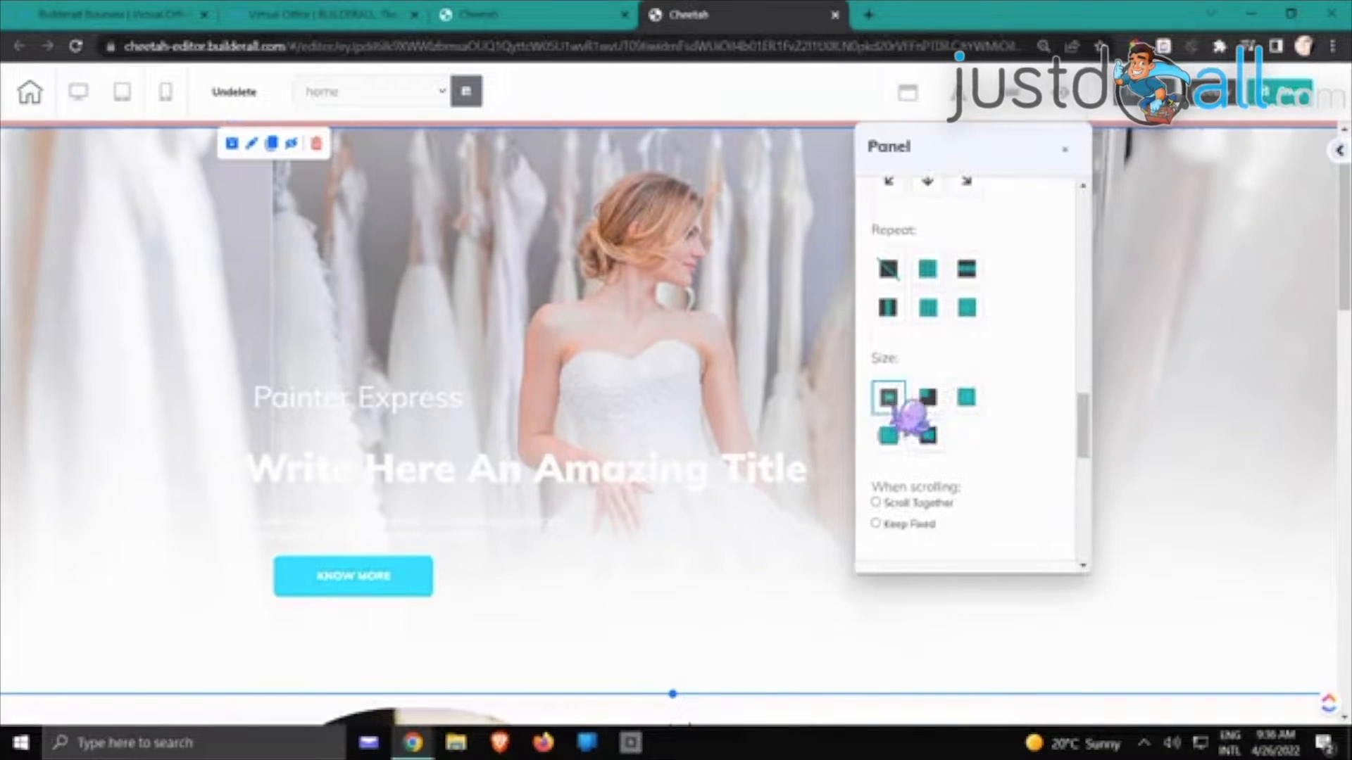
{"action": "left_click", "coordinate": [928, 398]}
{"action": "left_click", "coordinate": [966, 398]}
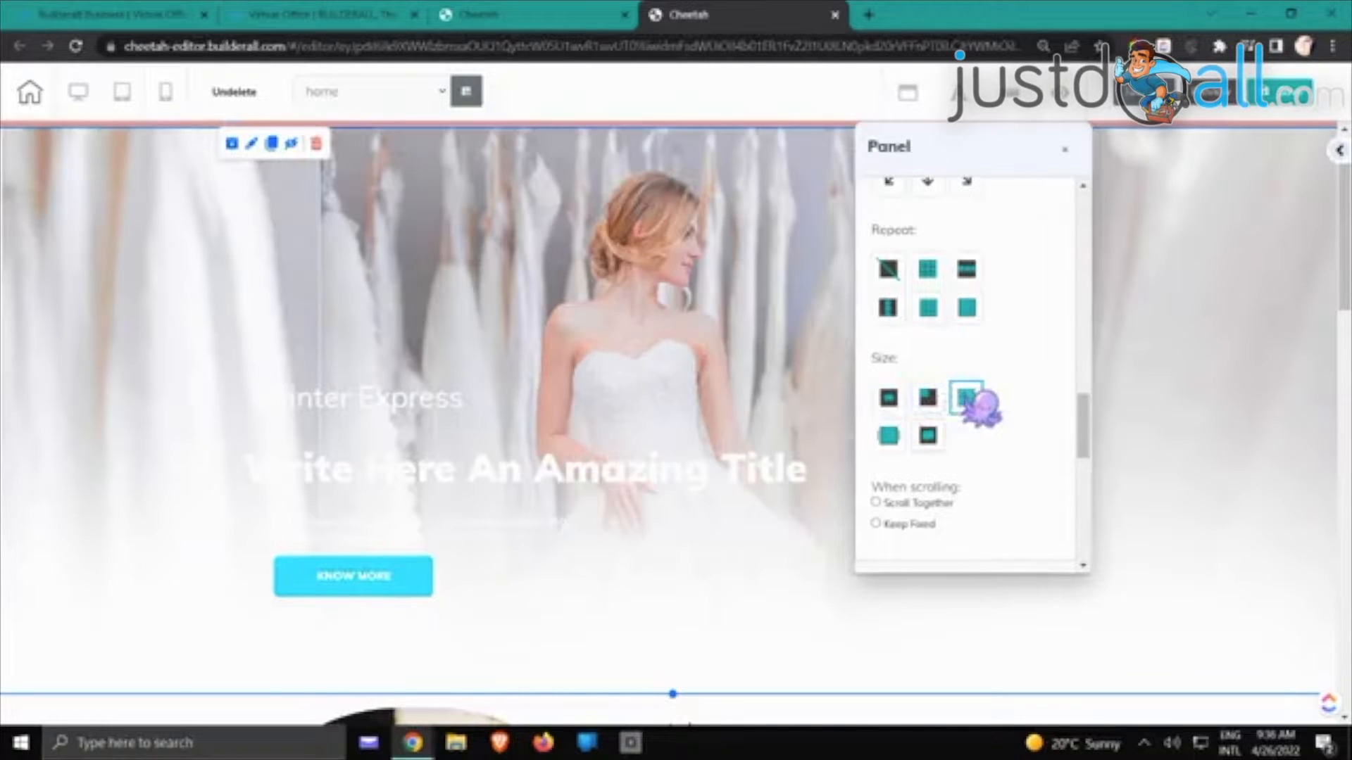
{"action": "left_click", "coordinate": [928, 436]}
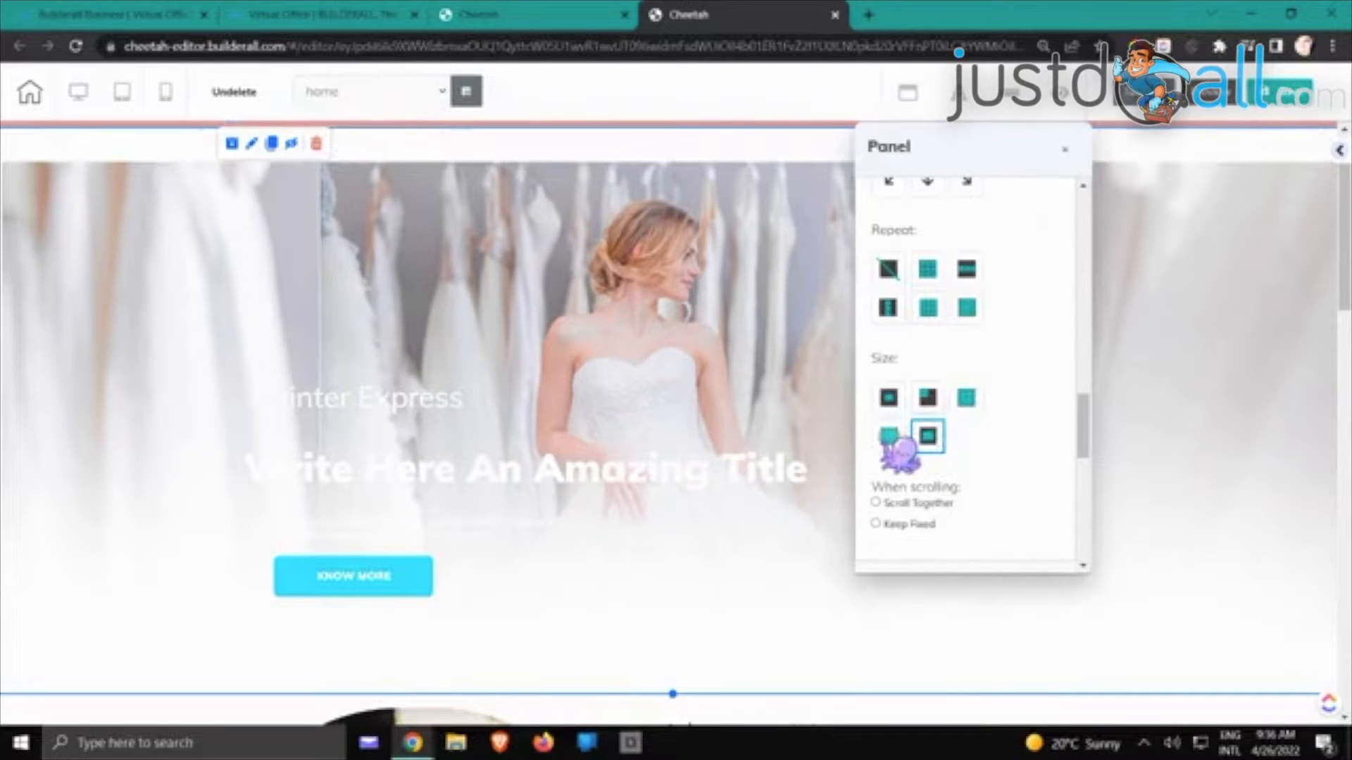
{"action": "left_click", "coordinate": [889, 436]}
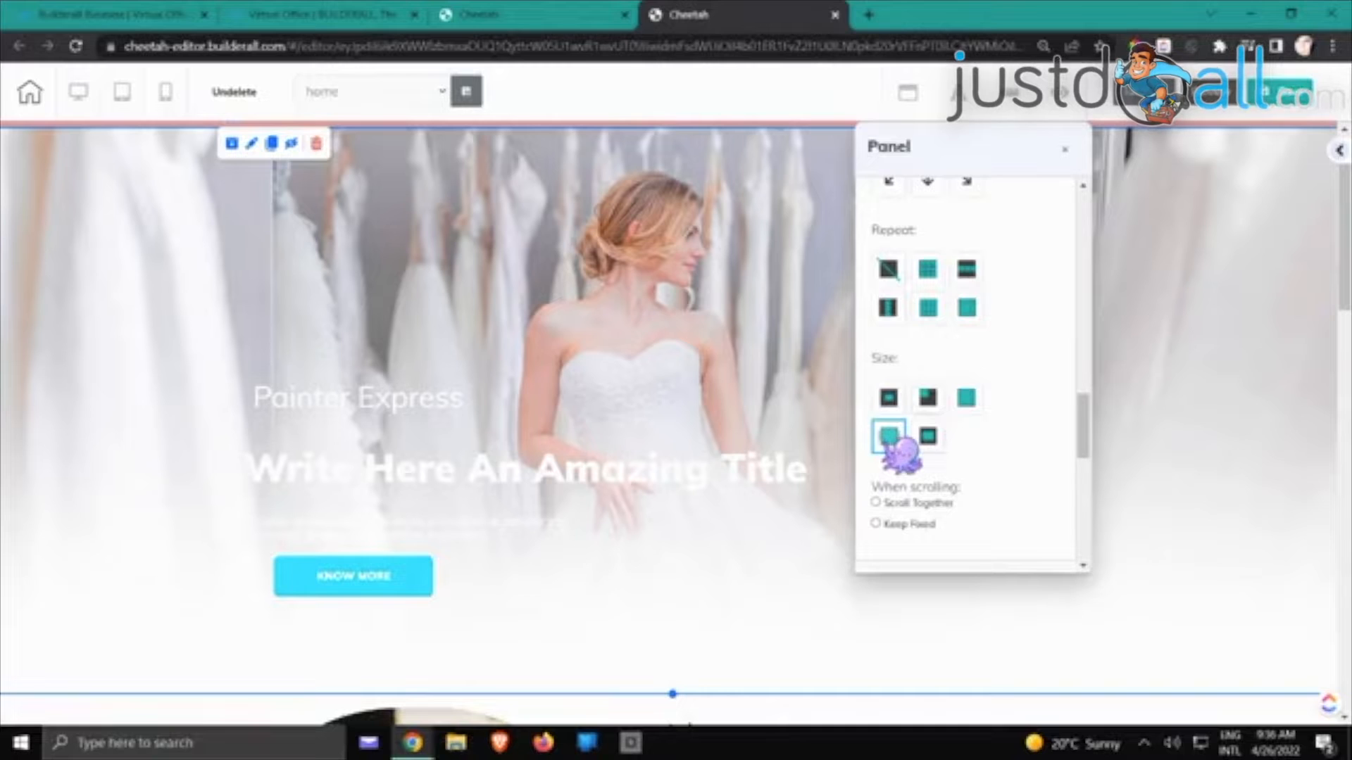
{"action": "scroll", "coordinate": [889, 450], "scroll_direction": "down", "scroll_amount": 2}
{"action": "left_click", "coordinate": [1213, 286]}
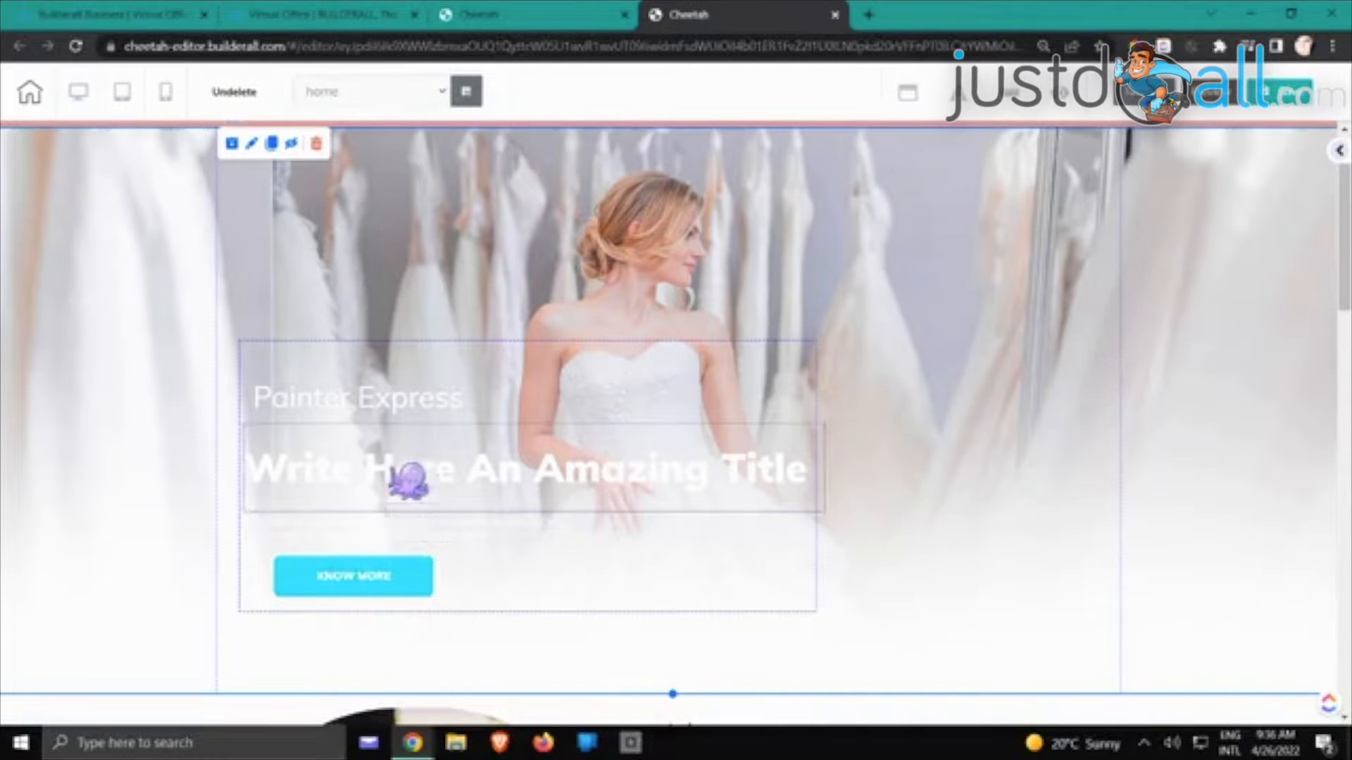
Move the bridal panel's text box up and shift its subtitle, title, paragraph and Know More button higher inside it
{"action": "left_click_drag", "start_coordinate": [743, 372], "coordinate": [741, 333]}
{"action": "mouse_move", "coordinate": [449, 386]}
{"action": "left_mouse_down"}
{"action": "mouse_move", "coordinate": [443, 416]}
{"action": "mouse_move", "coordinate": [447, 356]}
{"action": "mouse_move", "coordinate": [451, 438]}
{"action": "mouse_move", "coordinate": [446, 395]}
{"action": "mouse_move", "coordinate": [468, 398]}
{"action": "mouse_move", "coordinate": [469, 346]}
{"action": "left_mouse_up"}
{"action": "left_click_drag", "start_coordinate": [501, 422], "coordinate": [491, 403]}
{"action": "left_click_drag", "start_coordinate": [464, 500], "coordinate": [461, 440]}
{"action": "left_click", "coordinate": [410, 572]}
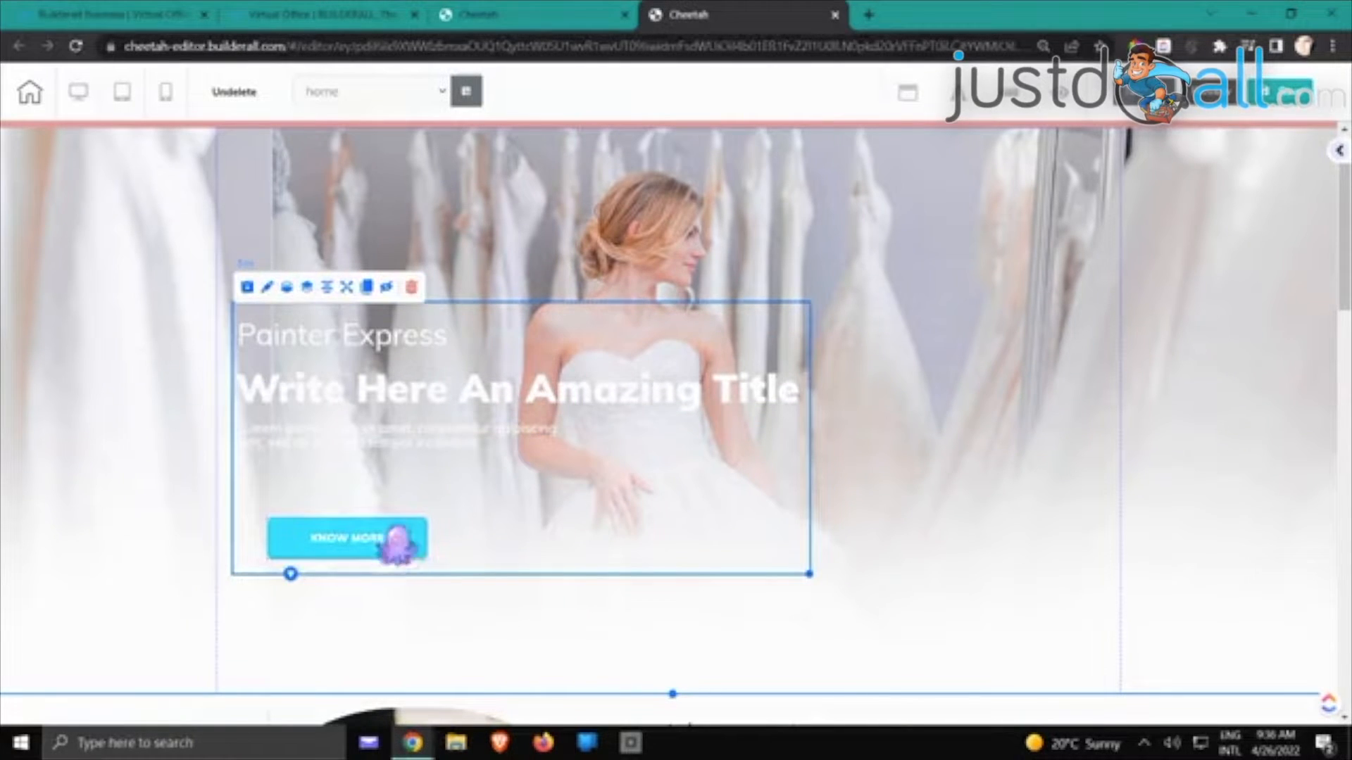
{"action": "left_click_drag", "start_coordinate": [398, 542], "coordinate": [380, 504]}
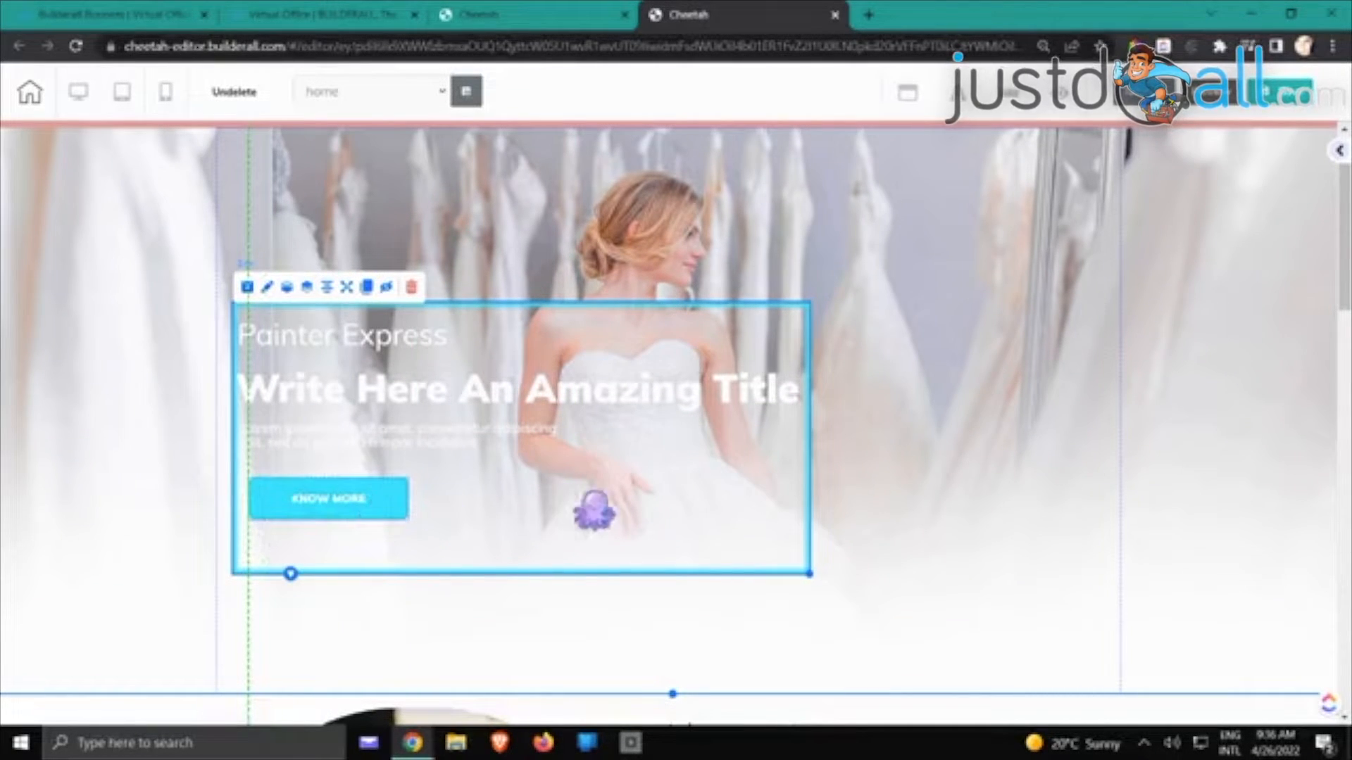
Shorten the text box around its contents and reposition it over the lower-left part of the bridal image
{"action": "left_click_drag", "start_coordinate": [810, 573], "coordinate": [754, 645]}
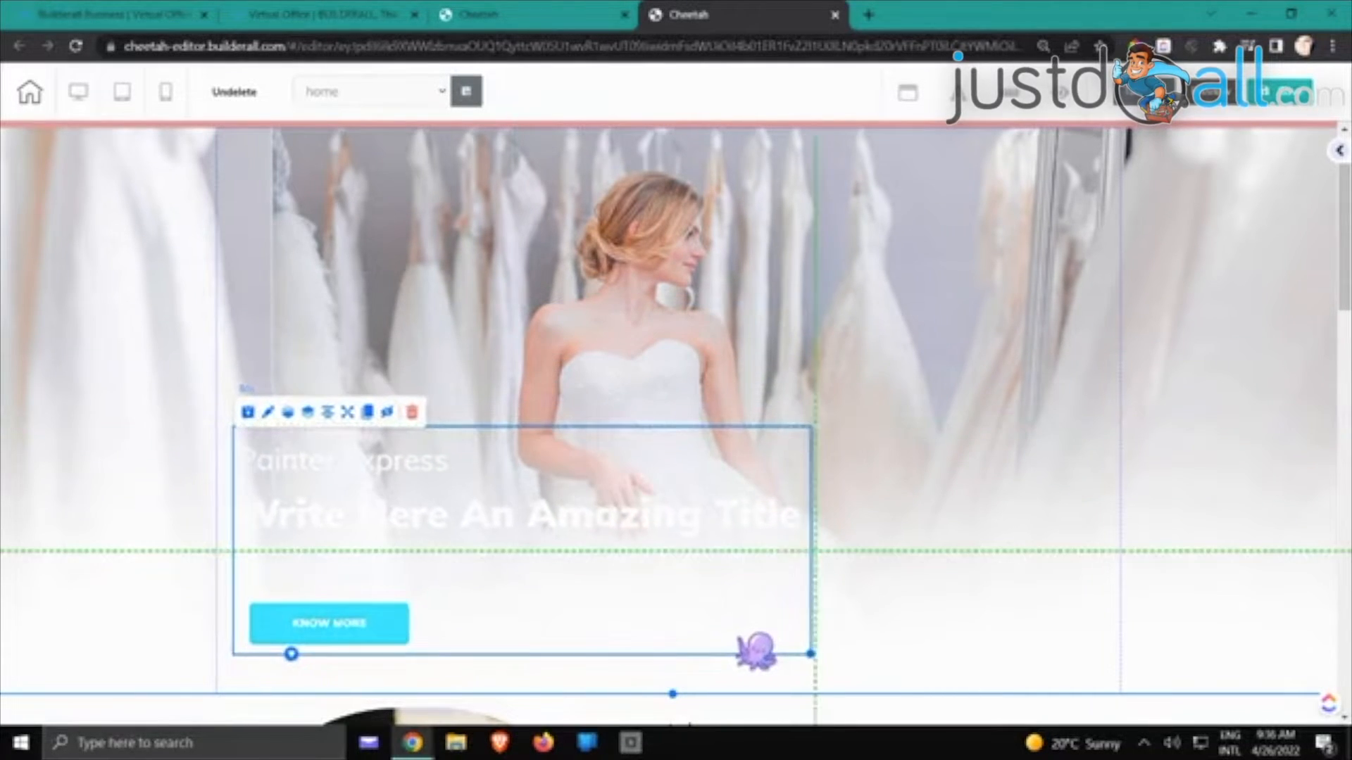
{"action": "left_click", "coordinate": [1083, 434]}
{"action": "scroll", "coordinate": [1086, 434], "scroll_direction": "down", "scroll_amount": 2}
{"action": "scroll", "coordinate": [1086, 434], "scroll_direction": "up", "scroll_amount": 3}
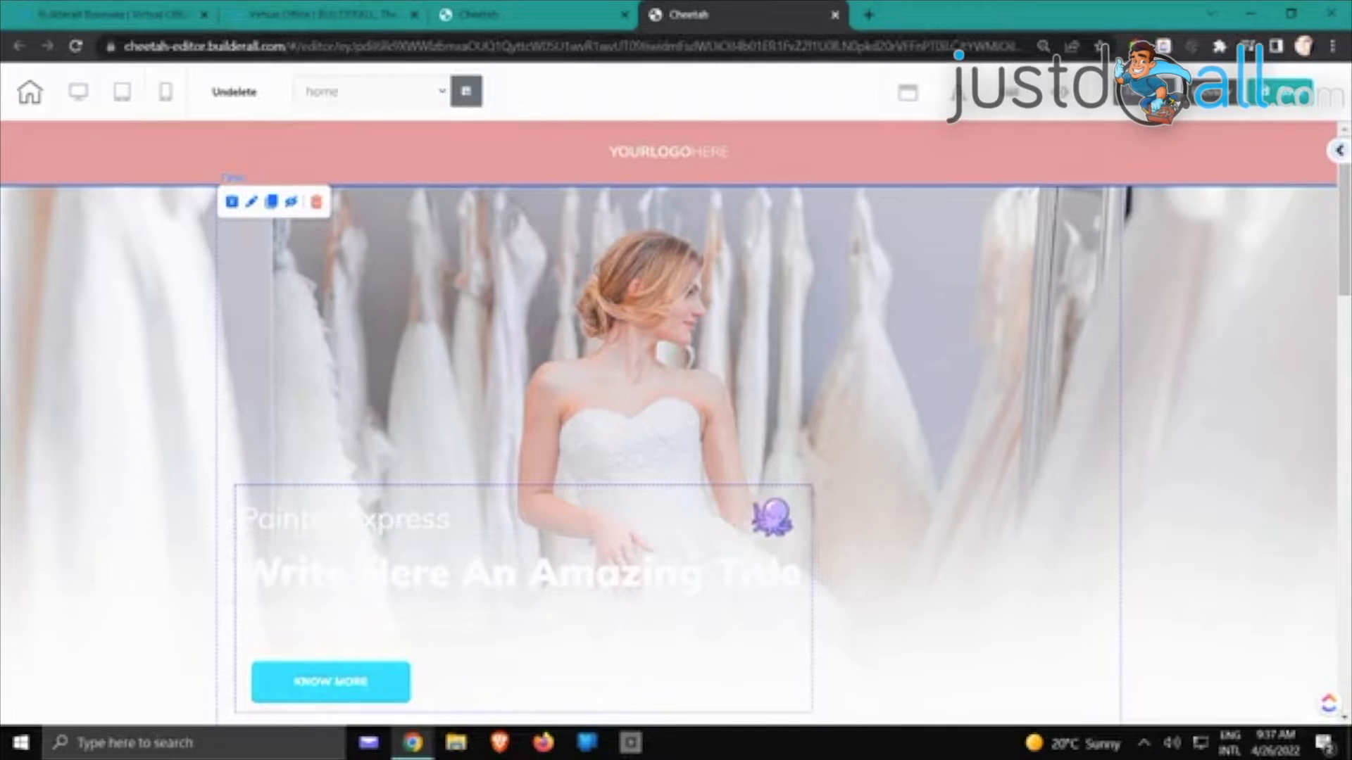
{"action": "mouse_move", "coordinate": [773, 513]}
{"action": "left_mouse_down"}
{"action": "mouse_move", "coordinate": [1116, 325]}
{"action": "mouse_move", "coordinate": [1204, 235]}
{"action": "mouse_move", "coordinate": [1246, 218]}
{"action": "mouse_move", "coordinate": [936, 289]}
{"action": "mouse_move", "coordinate": [842, 282]}
{"action": "mouse_move", "coordinate": [790, 353]}
{"action": "mouse_move", "coordinate": [761, 483]}
{"action": "left_mouse_up"}
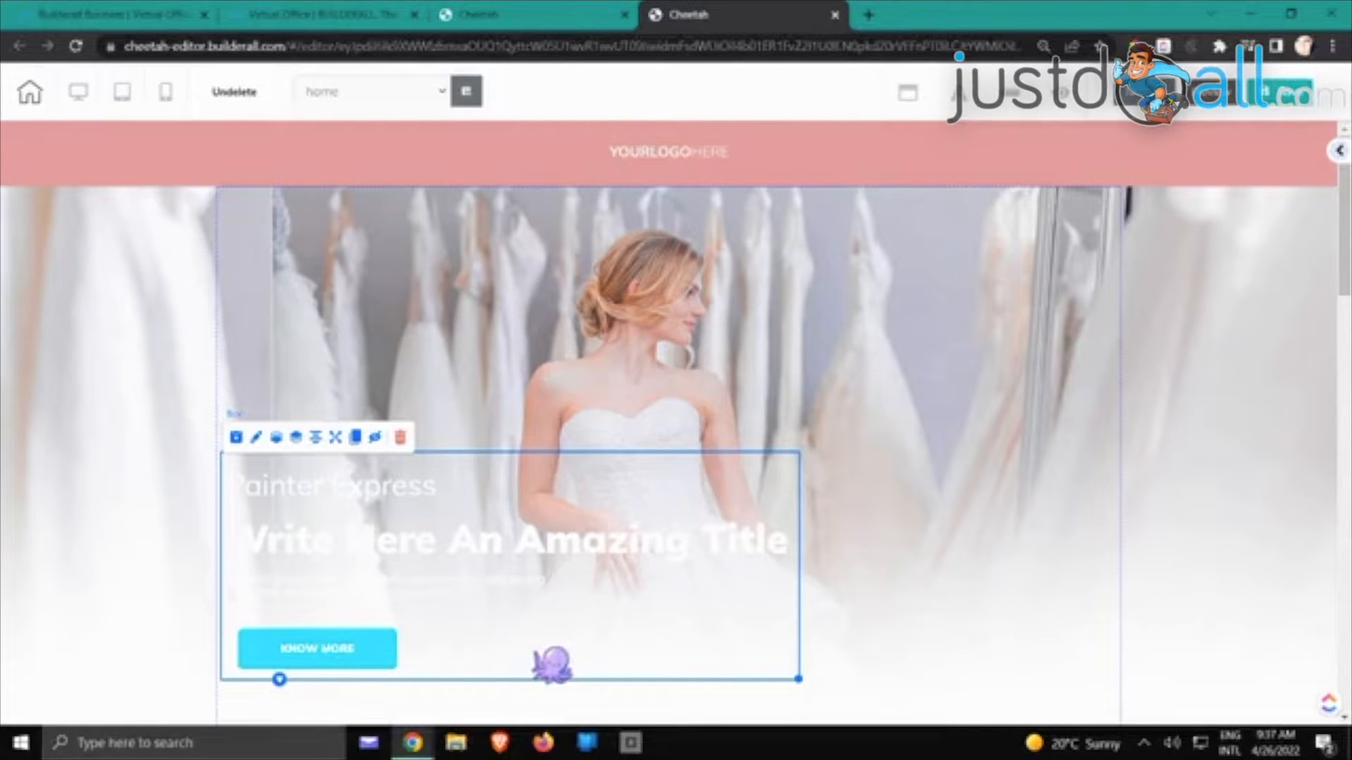
{"action": "left_click_drag", "start_coordinate": [552, 657], "coordinate": [555, 652]}
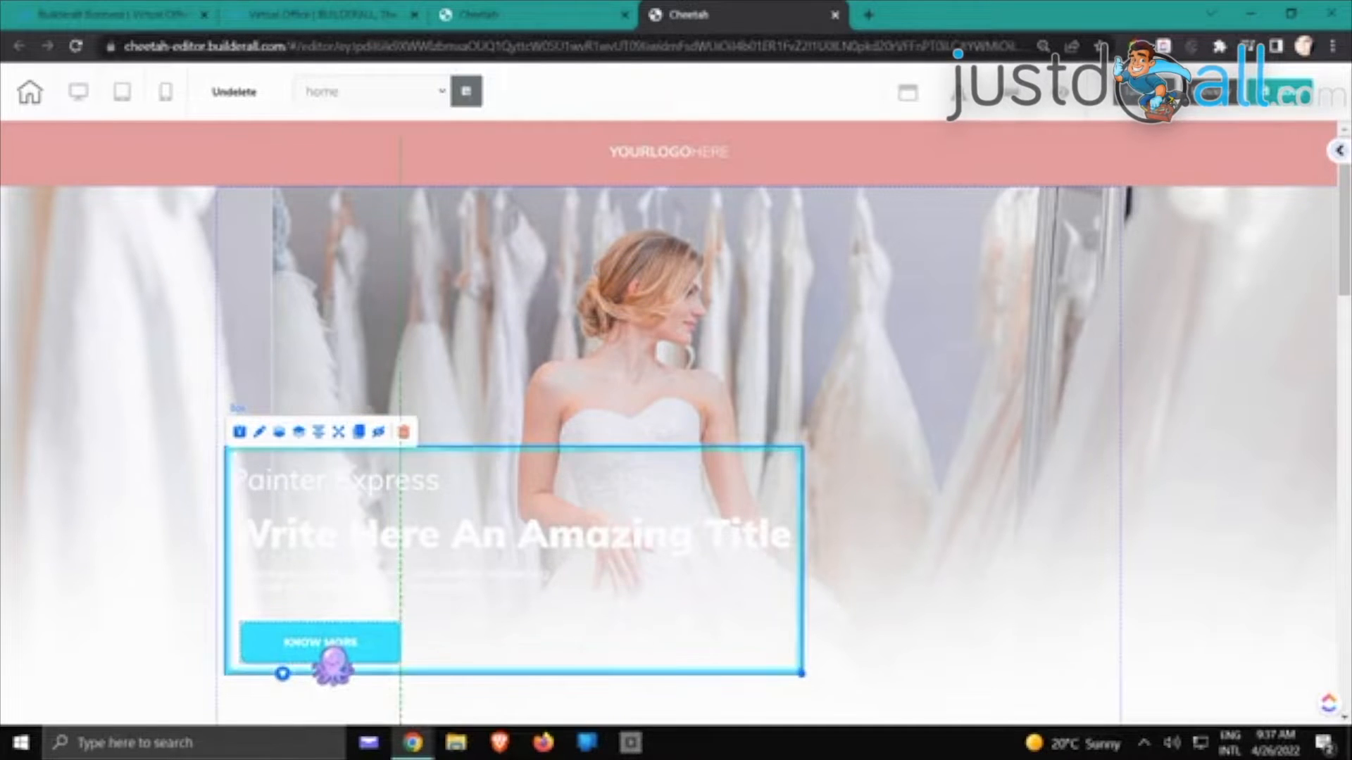
Set the Know More button's solid background colour to the header's pink using the copied hex code, and close its settings
{"action": "left_click", "coordinate": [333, 655]}
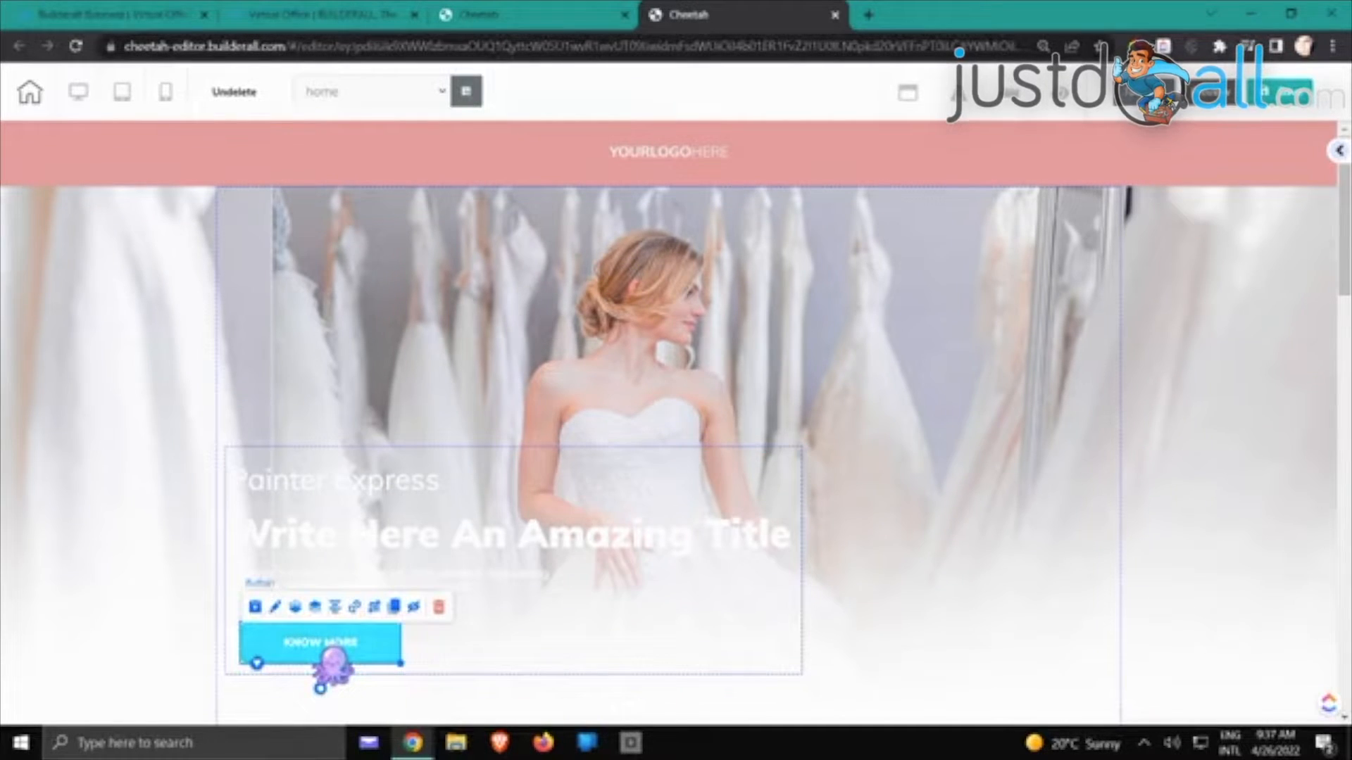
{"action": "double_click", "coordinate": [366, 652]}
{"action": "left_click_drag", "start_coordinate": [507, 652], "coordinate": [732, 285]}
{"action": "scroll", "coordinate": [779, 356], "scroll_direction": "up", "scroll_amount": 5}
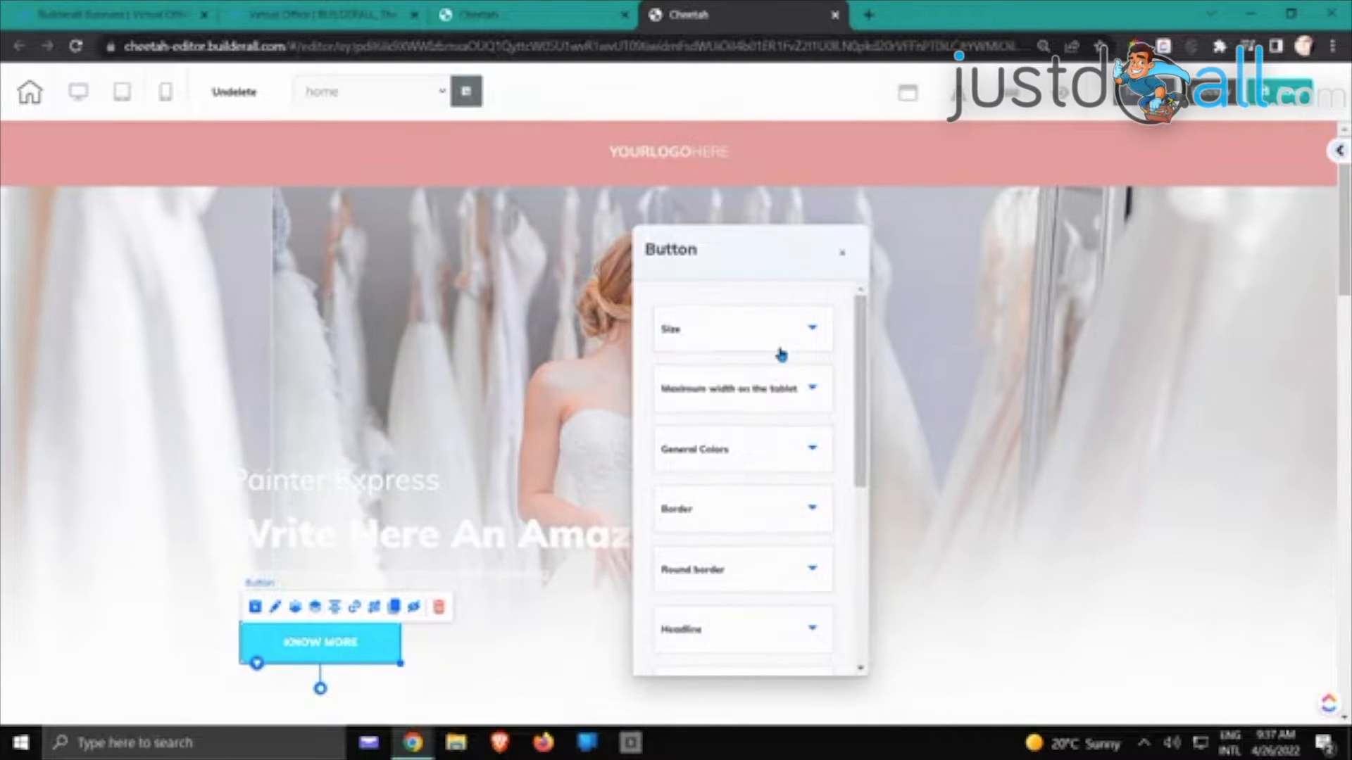
{"action": "left_click", "coordinate": [718, 455]}
{"action": "scroll", "coordinate": [721, 461], "scroll_direction": "down", "scroll_amount": 2}
{"action": "left_click", "coordinate": [661, 466]}
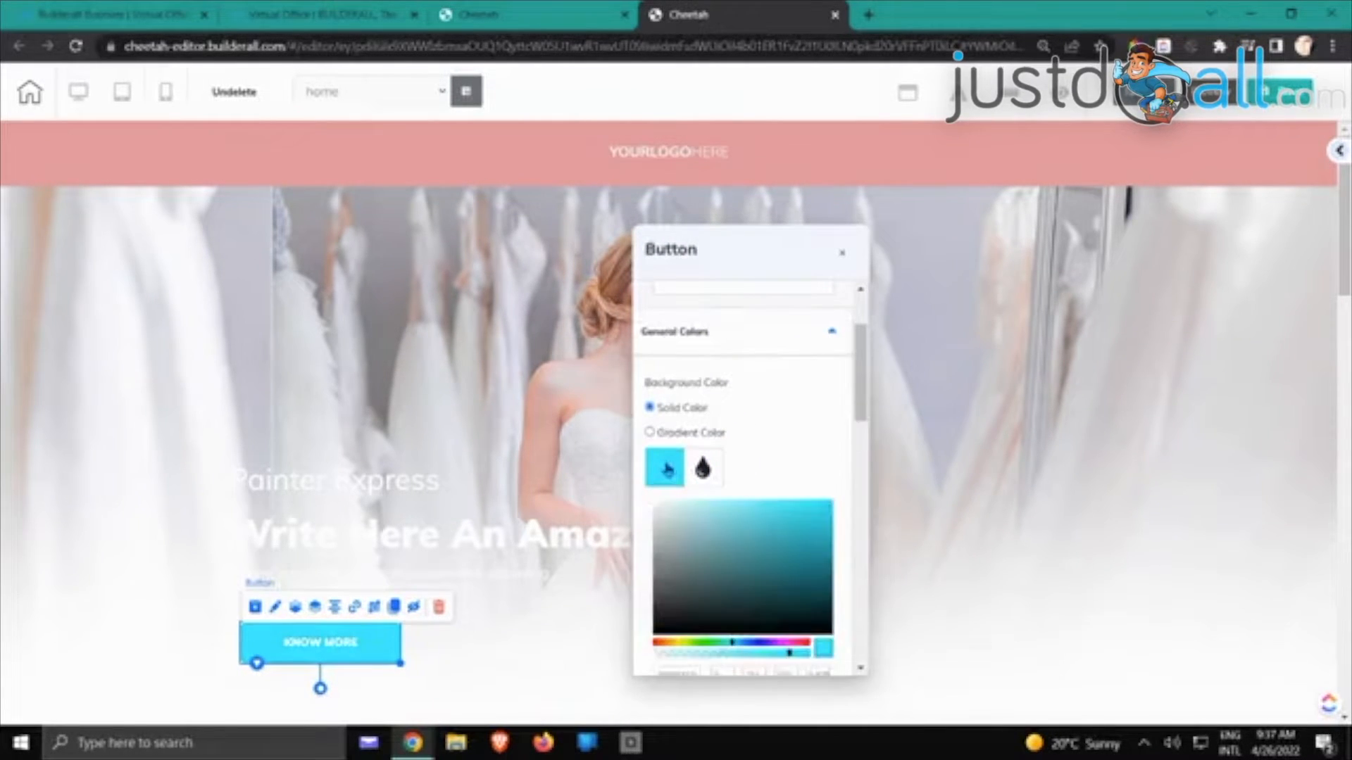
{"action": "scroll", "coordinate": [669, 468], "scroll_direction": "down", "scroll_amount": 2}
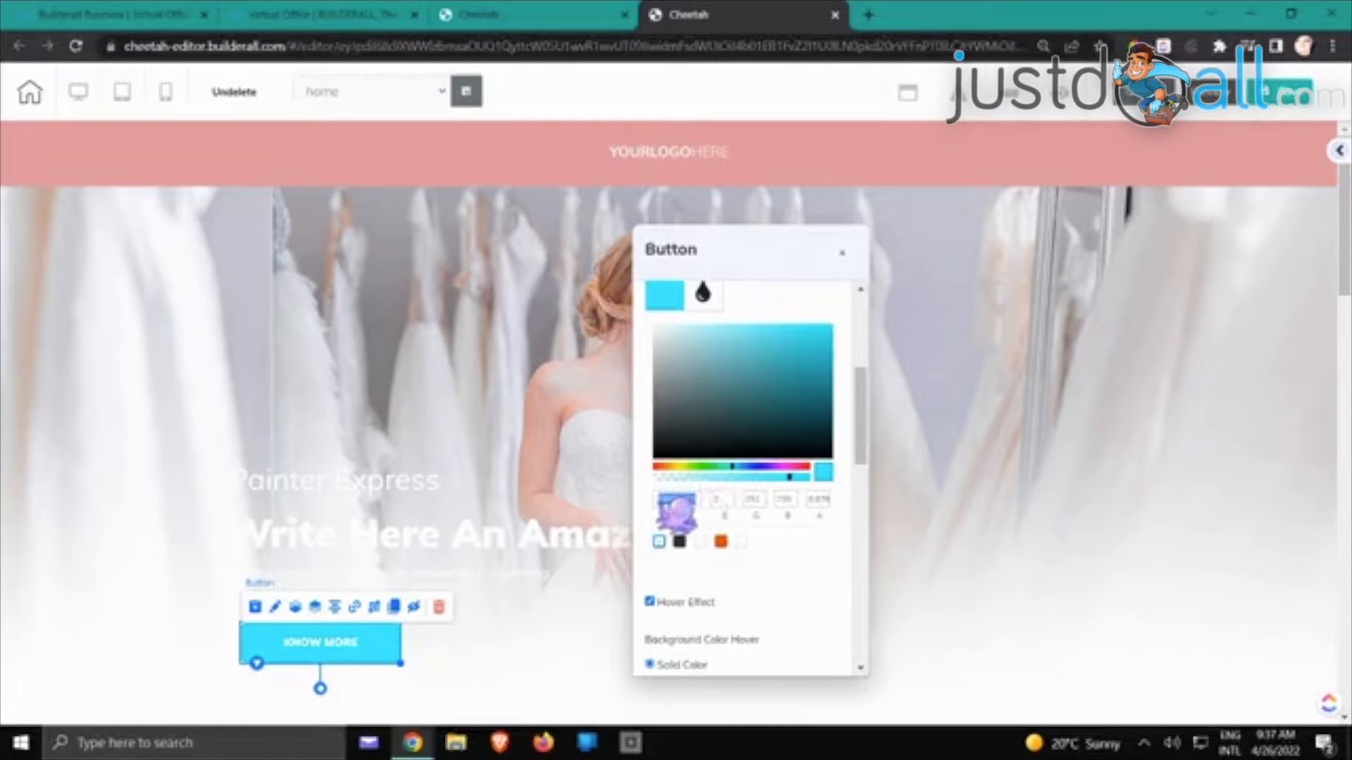
{"action": "key", "text": "ctrl+v"}
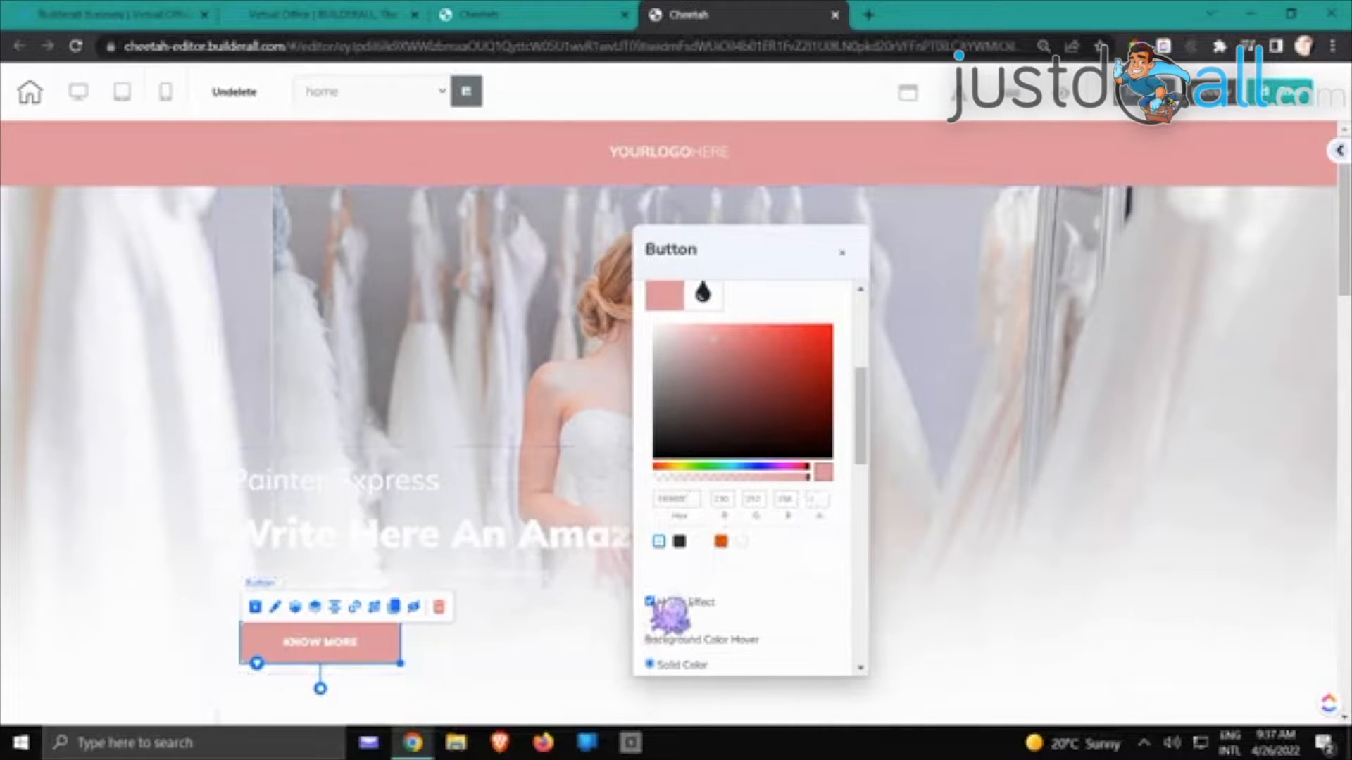
{"action": "left_click", "coordinate": [1041, 473]}
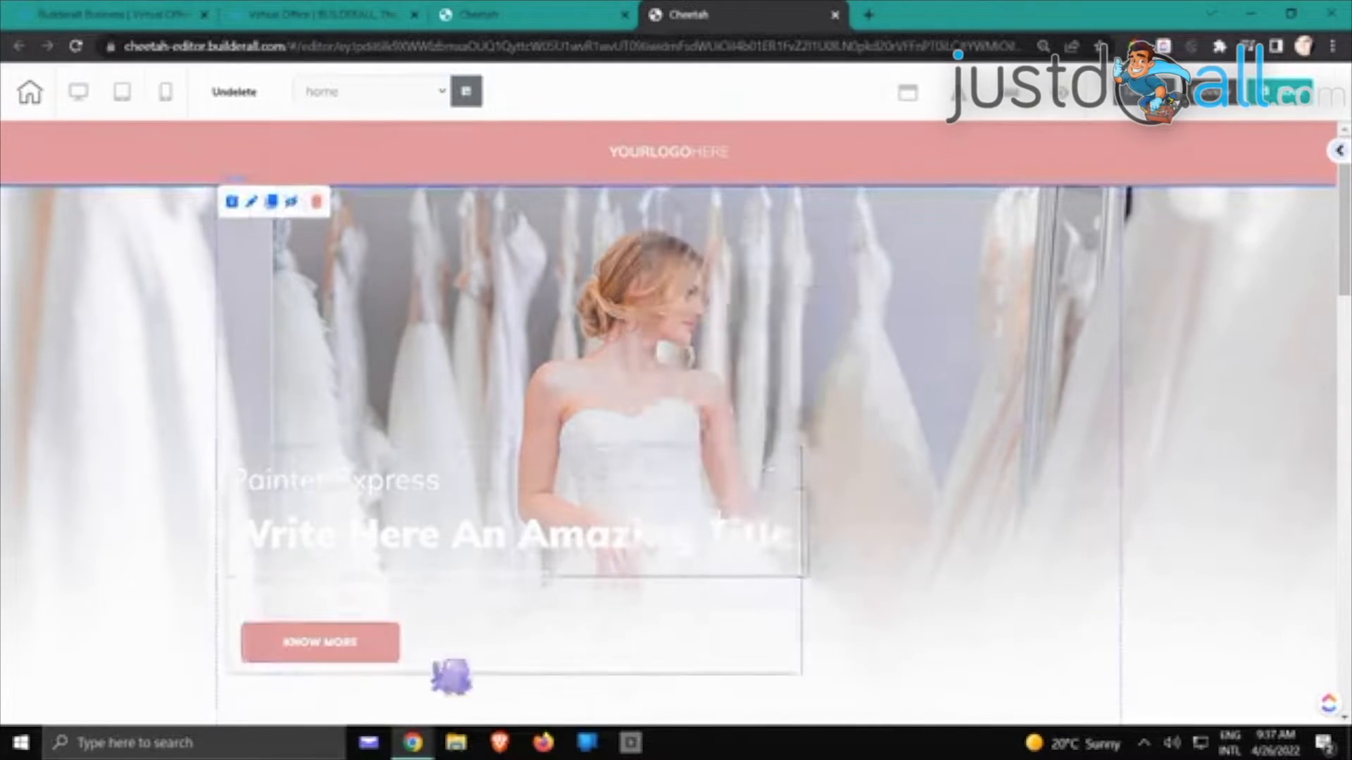
Change the pink button's headline text to "Subscribe to Newsletter" and close its settings
{"action": "left_click", "coordinate": [359, 647]}
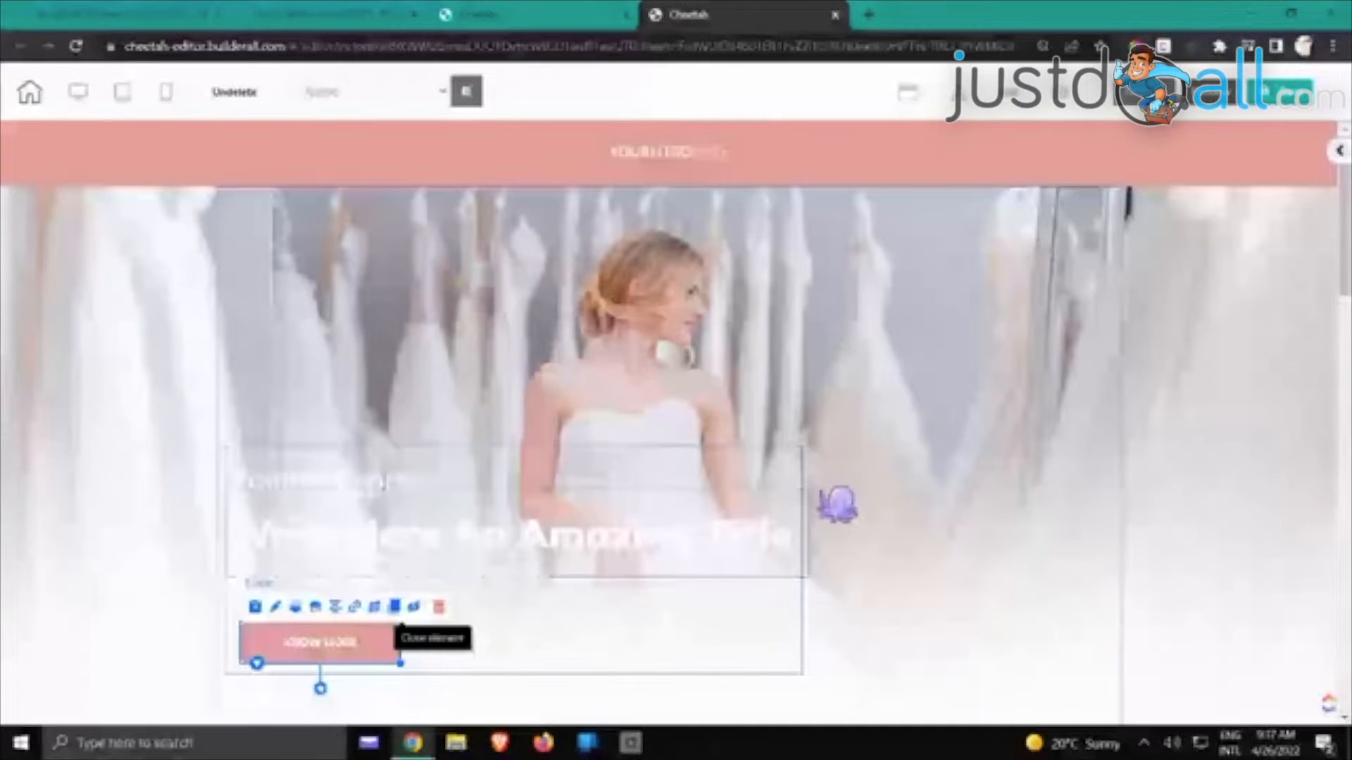
{"action": "left_click", "coordinate": [838, 505]}
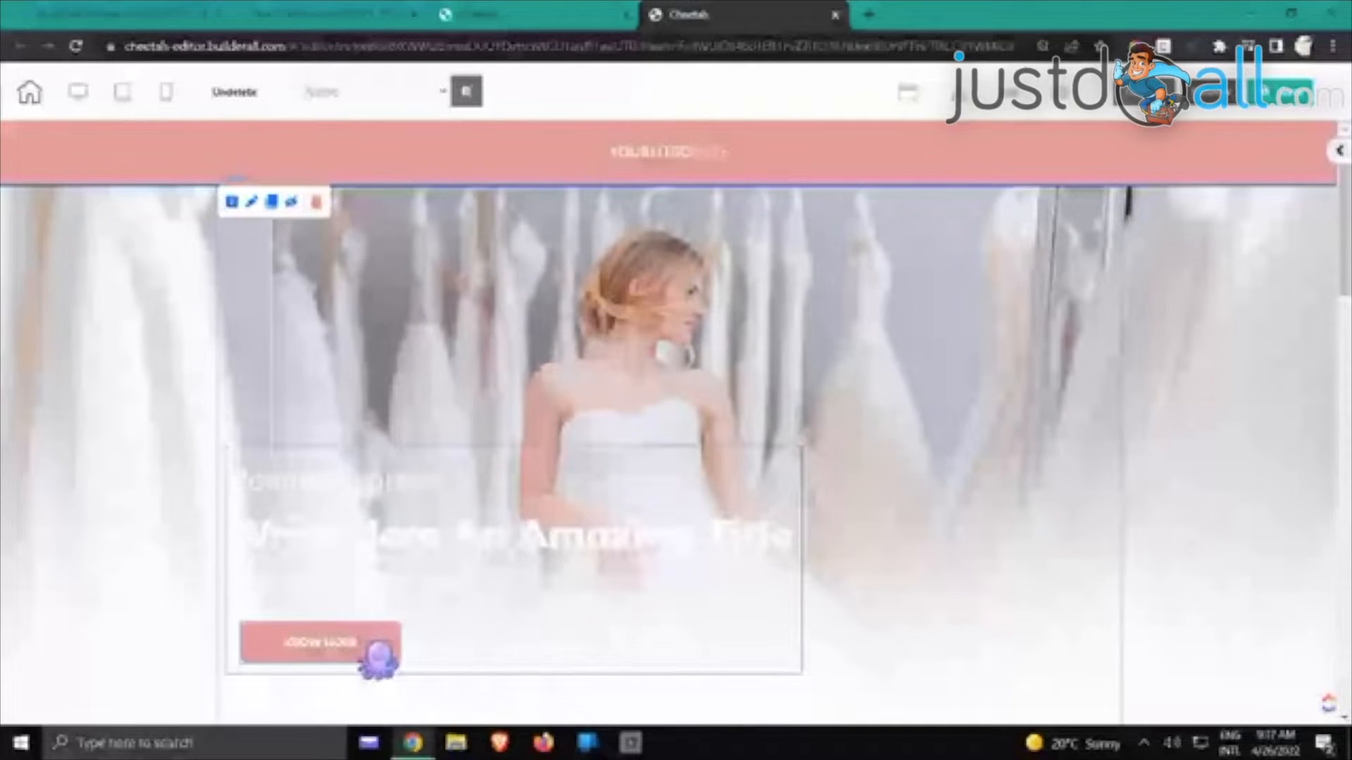
{"action": "double_click", "coordinate": [325, 660]}
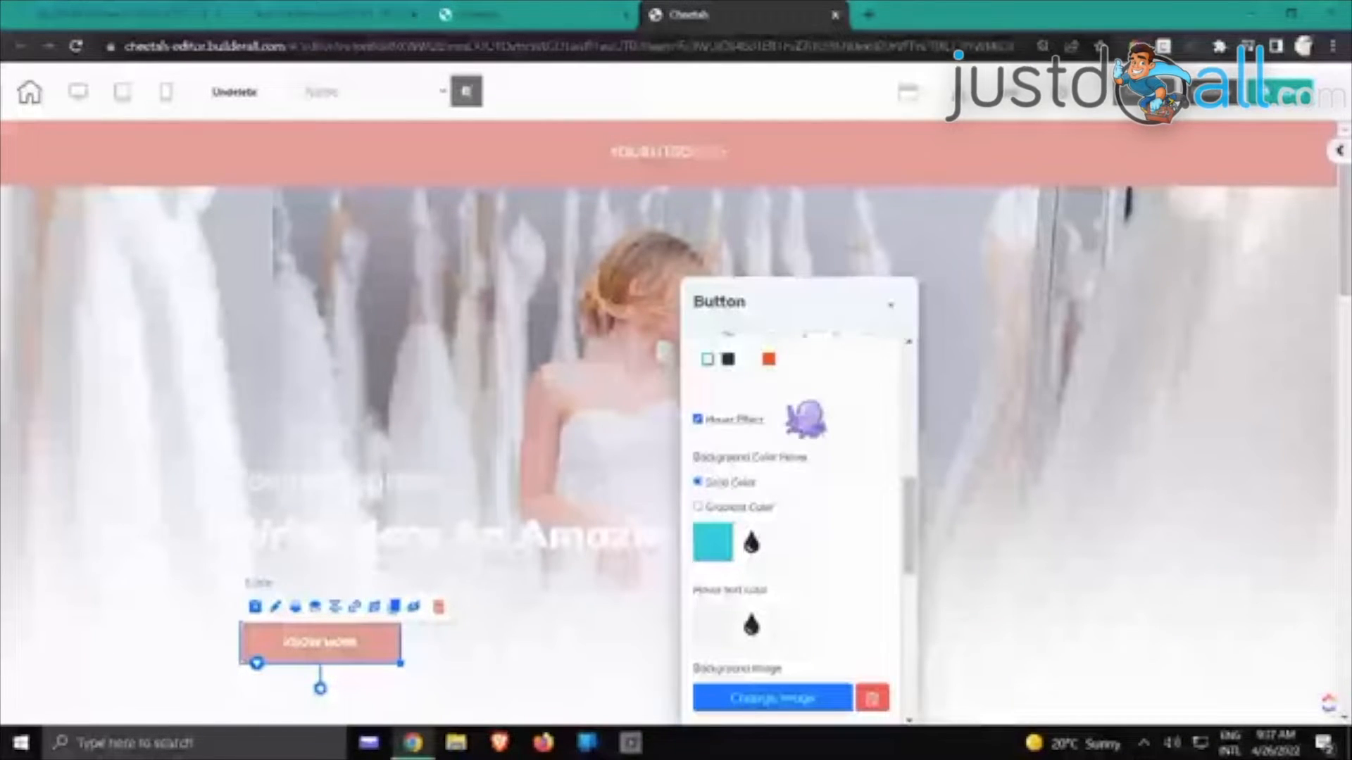
{"action": "left_click", "coordinate": [757, 421]}
{"action": "scroll", "coordinate": [810, 415], "scroll_direction": "down", "scroll_amount": 5}
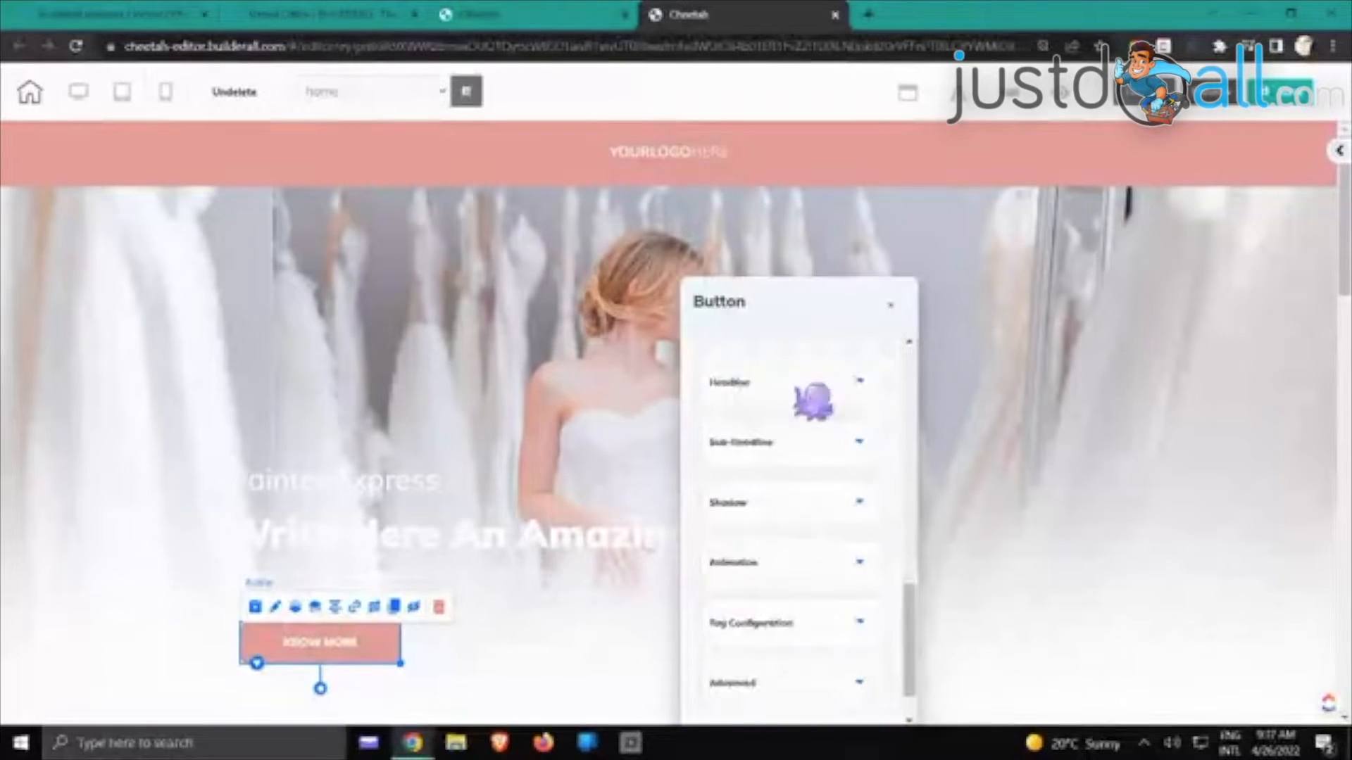
{"action": "left_click", "coordinate": [813, 394]}
{"action": "left_click_drag", "start_coordinate": [810, 466], "coordinate": [717, 485]}
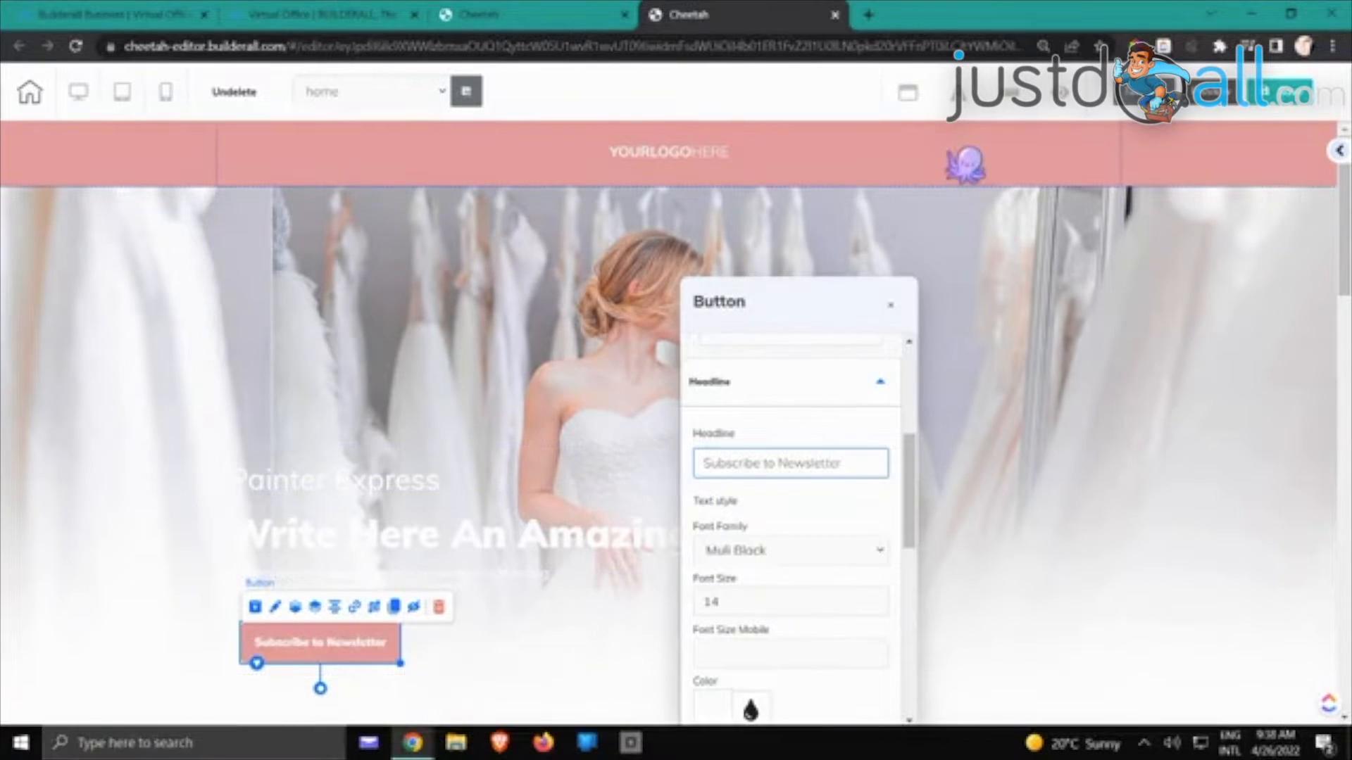
{"action": "left_click", "coordinate": [1115, 405]}
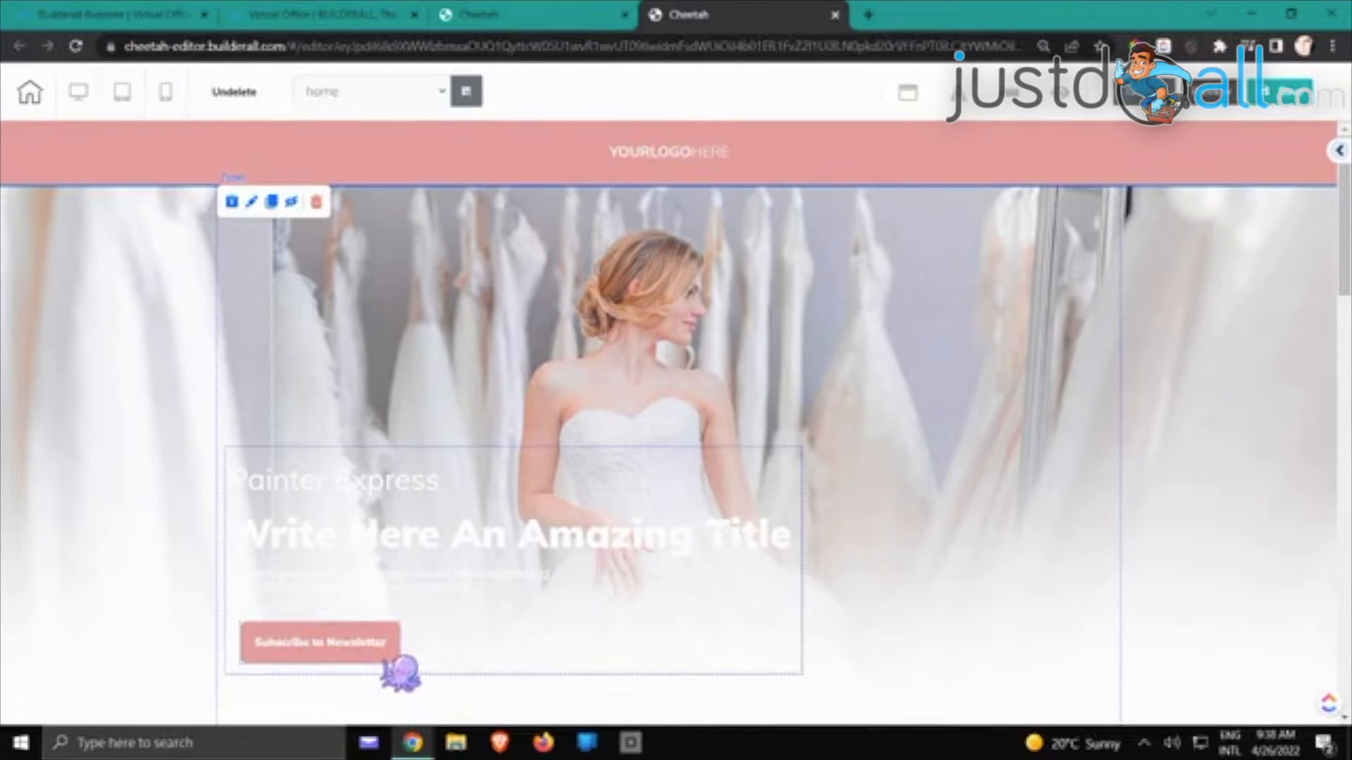
Enlarge the Subscribe to Newsletter button slightly to give its text more room, and deselect it
{"action": "left_click", "coordinate": [391, 654]}
{"action": "left_click_drag", "start_coordinate": [400, 664], "coordinate": [420, 668]}
{"action": "left_click", "coordinate": [1000, 533]}
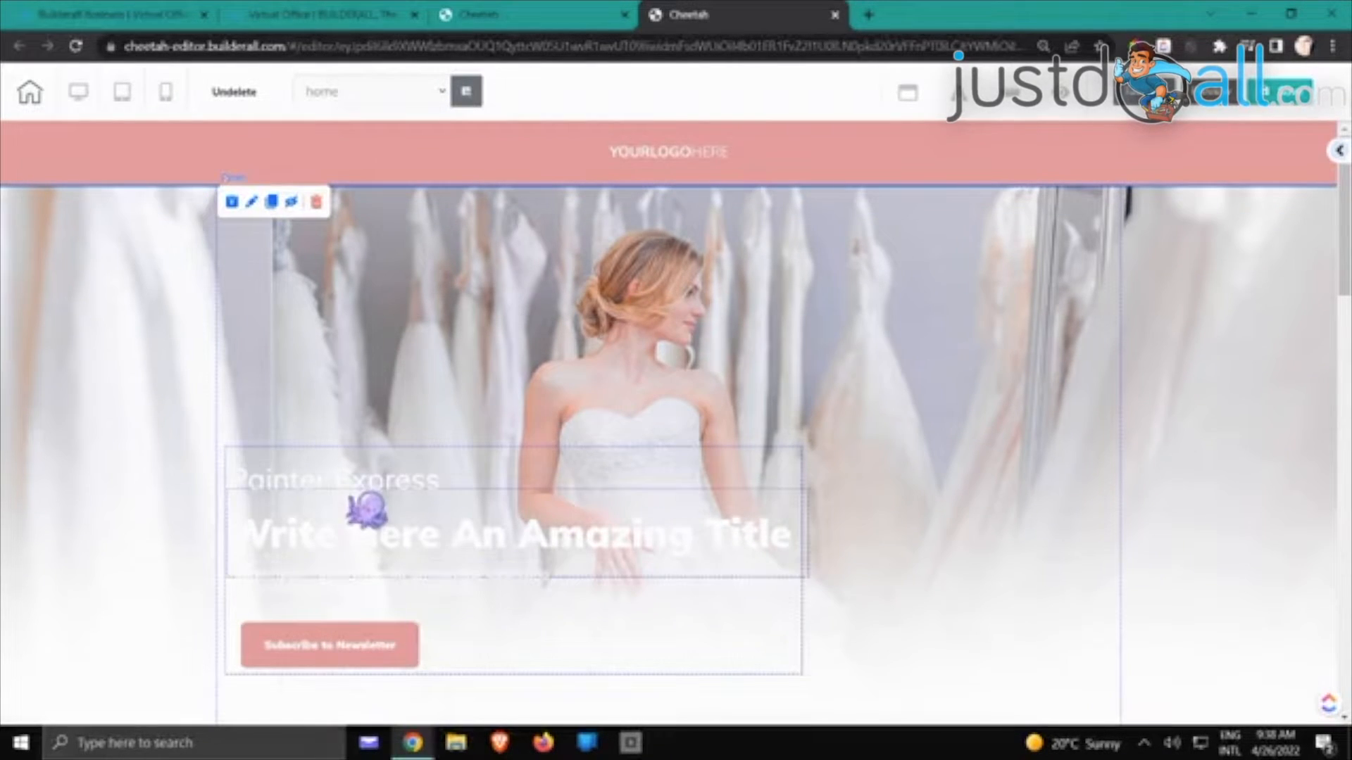
Recolor the hero title "Write Here An Amazing Title" to the pink of the Subscribe to Newsletter button, apply Bold, and save the text
{"action": "left_click", "coordinate": [396, 491]}
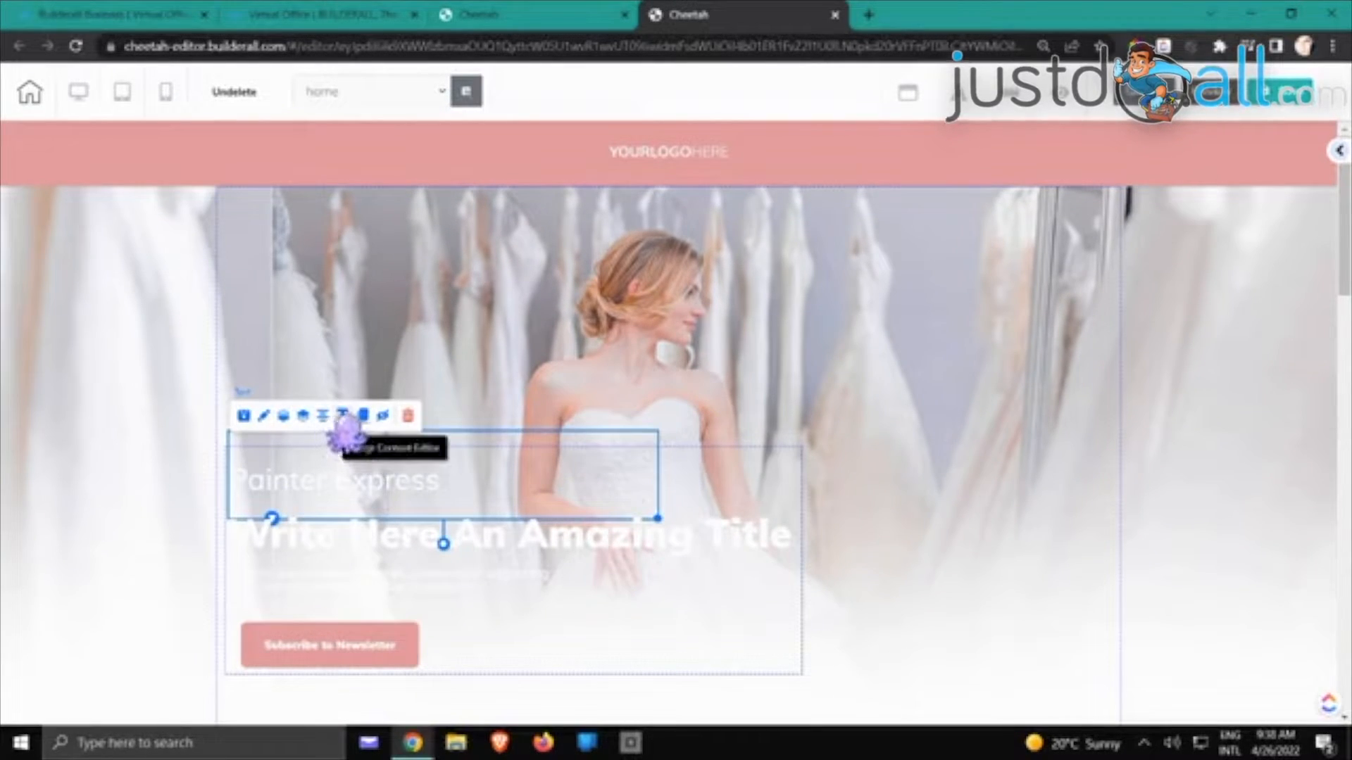
{"action": "left_click", "coordinate": [394, 557]}
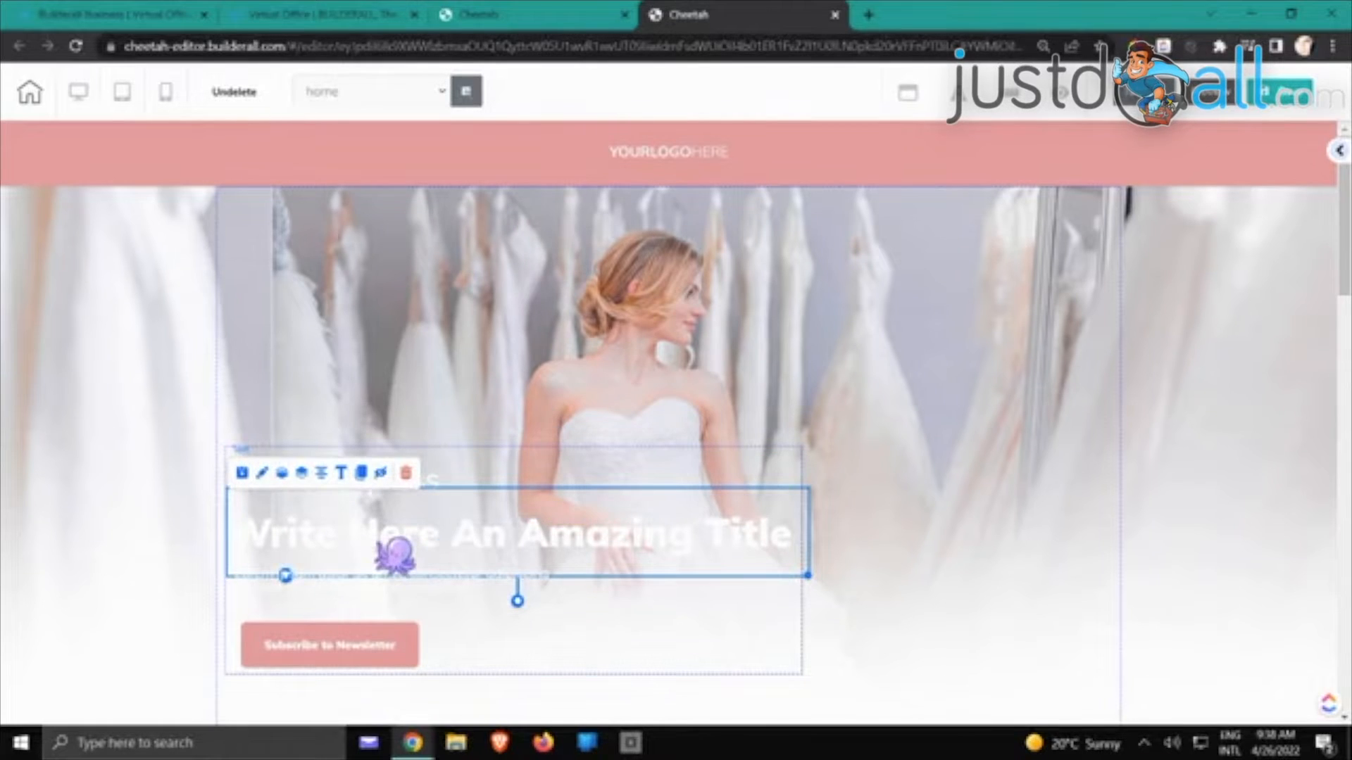
{"action": "left_click", "coordinate": [342, 474]}
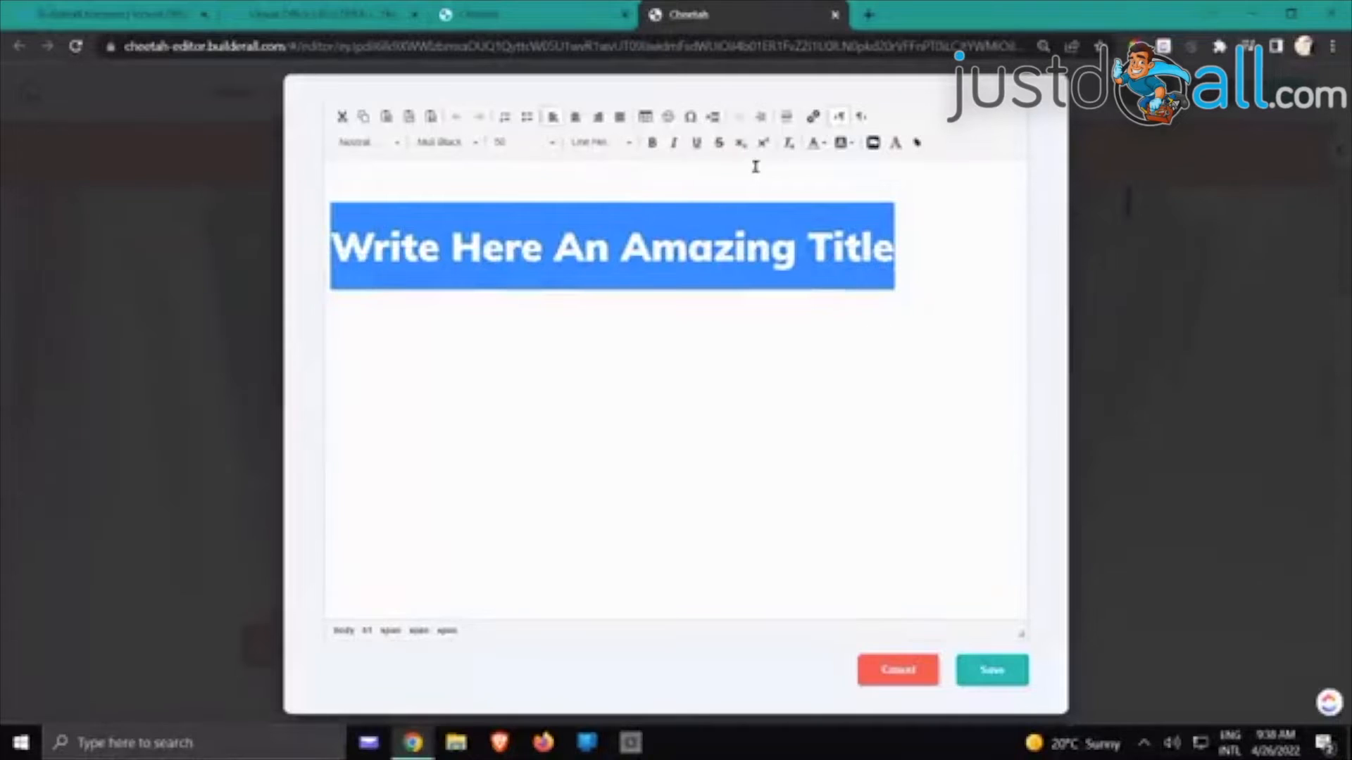
{"action": "left_click", "coordinate": [818, 143]}
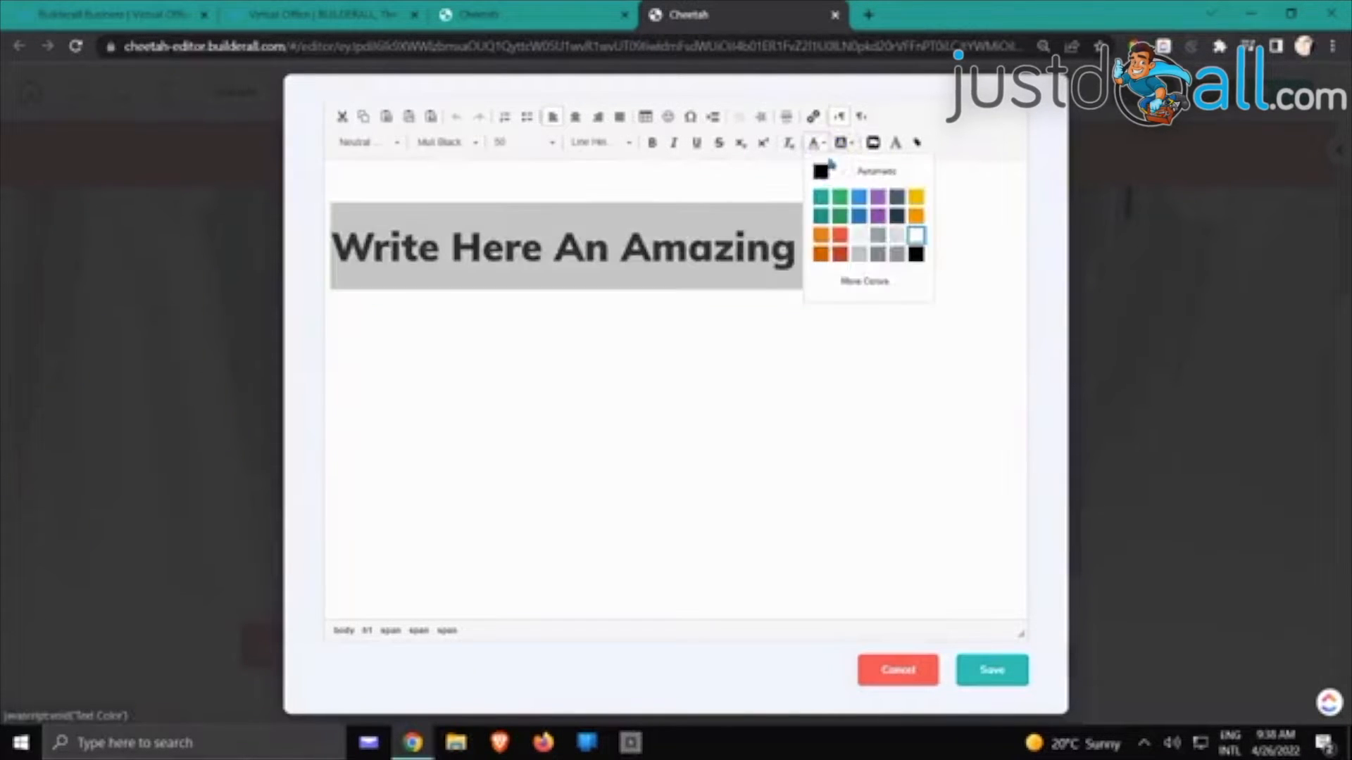
{"action": "left_click", "coordinate": [849, 281]}
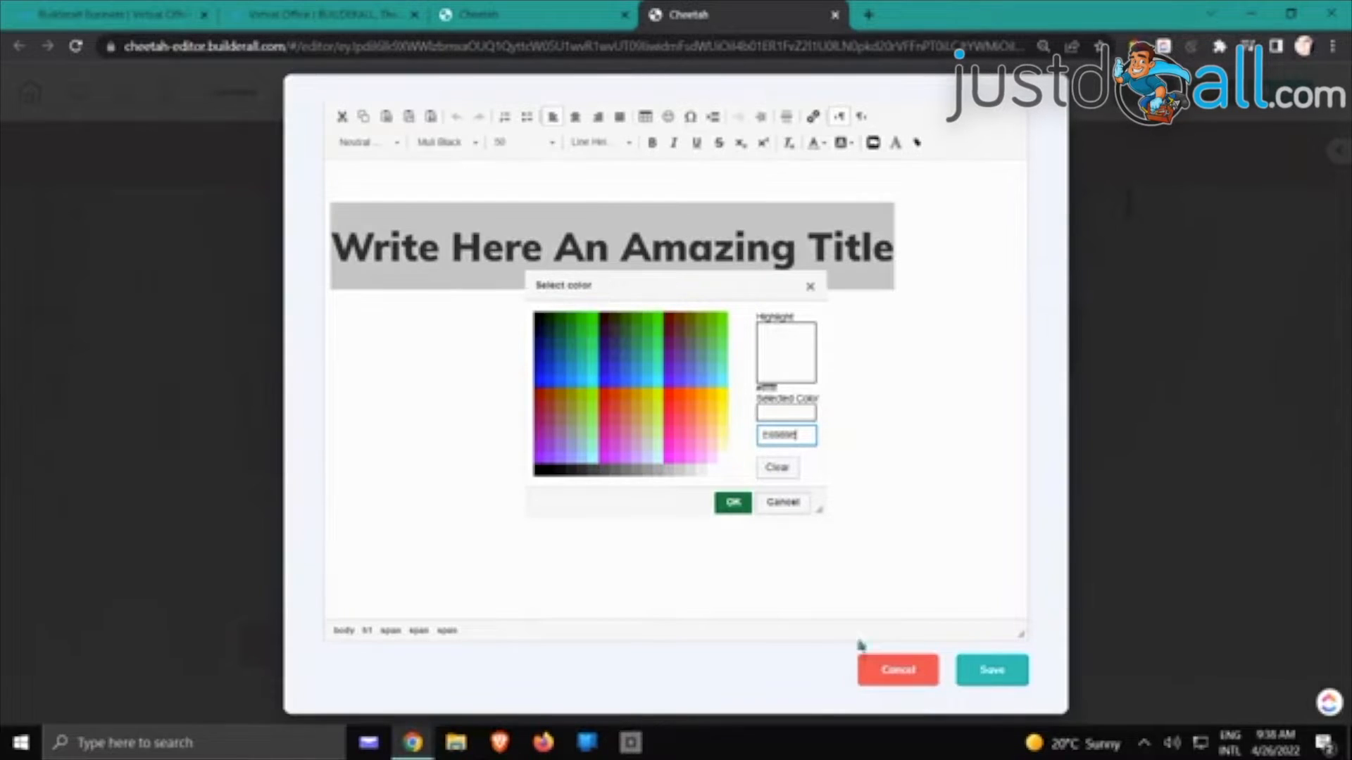
{"action": "left_click", "coordinate": [733, 502]}
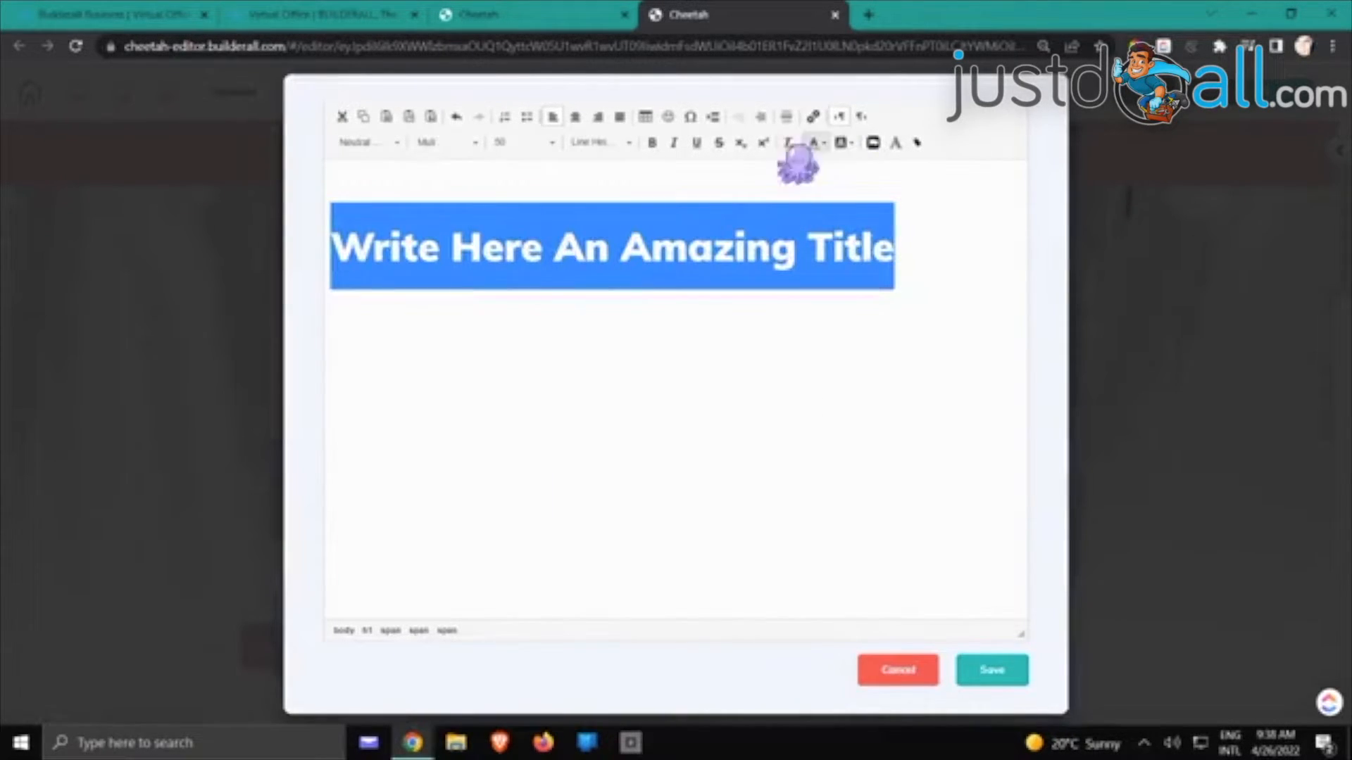
{"action": "left_click", "coordinate": [652, 143]}
{"action": "left_click", "coordinate": [989, 671]}
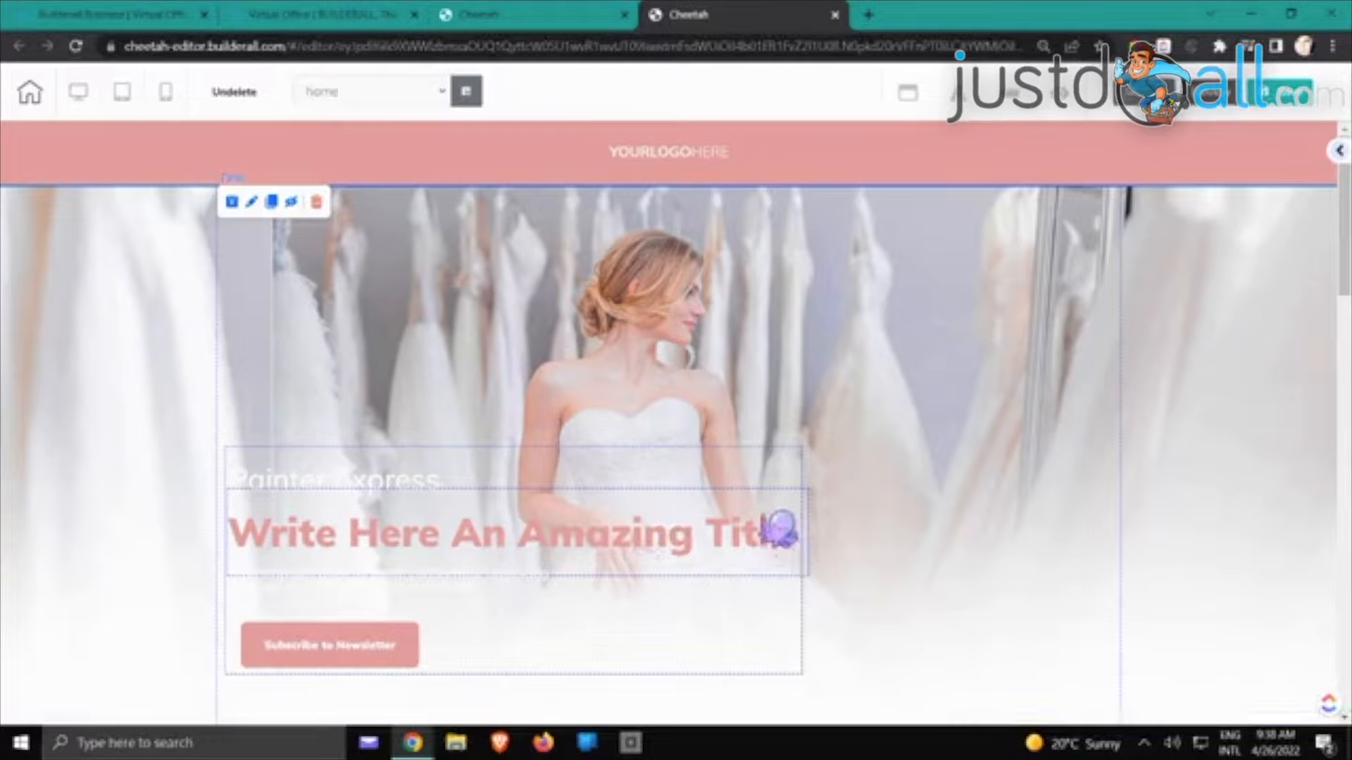
Narrow the title's text box slightly and delete the small white text line between the title and the Subscribe to Newsletter button
{"action": "left_click", "coordinate": [791, 571]}
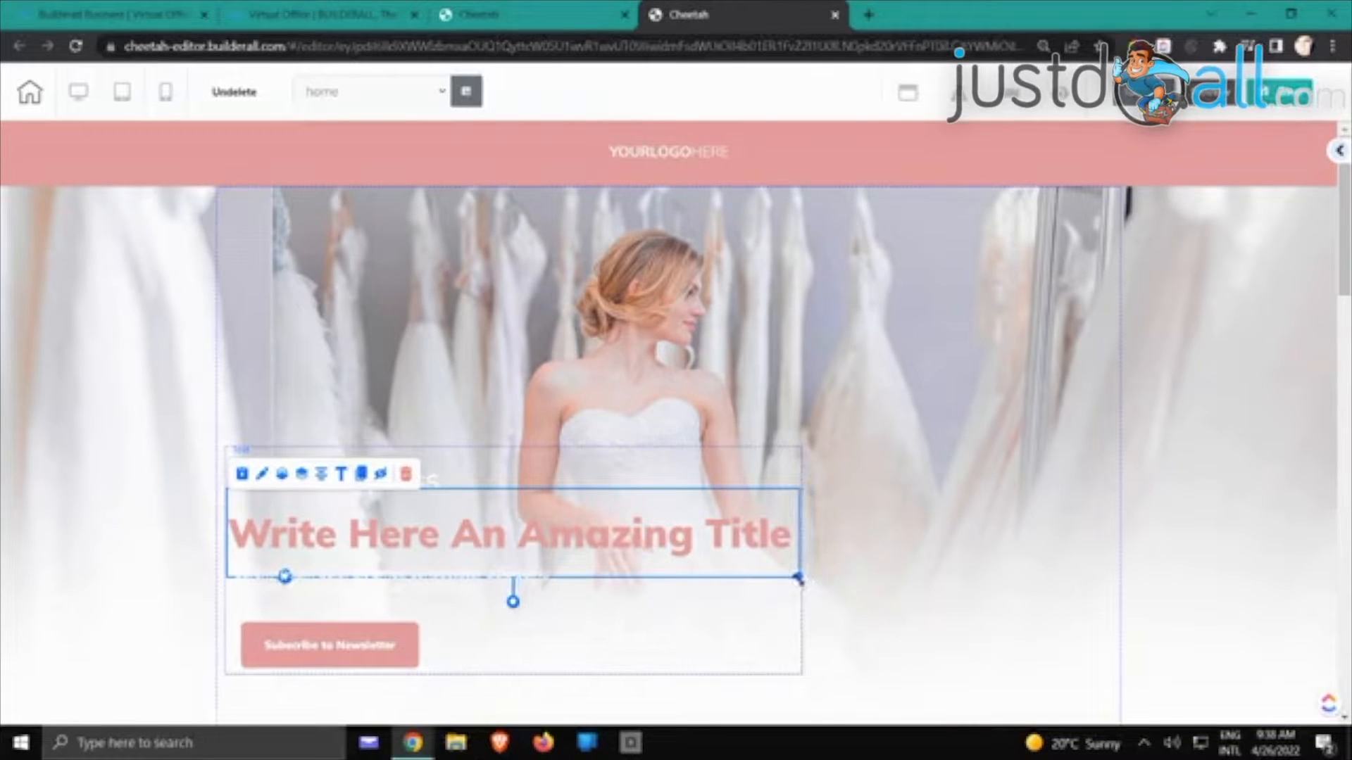
{"action": "left_click", "coordinate": [535, 659]}
{"action": "left_click", "coordinate": [467, 586]}
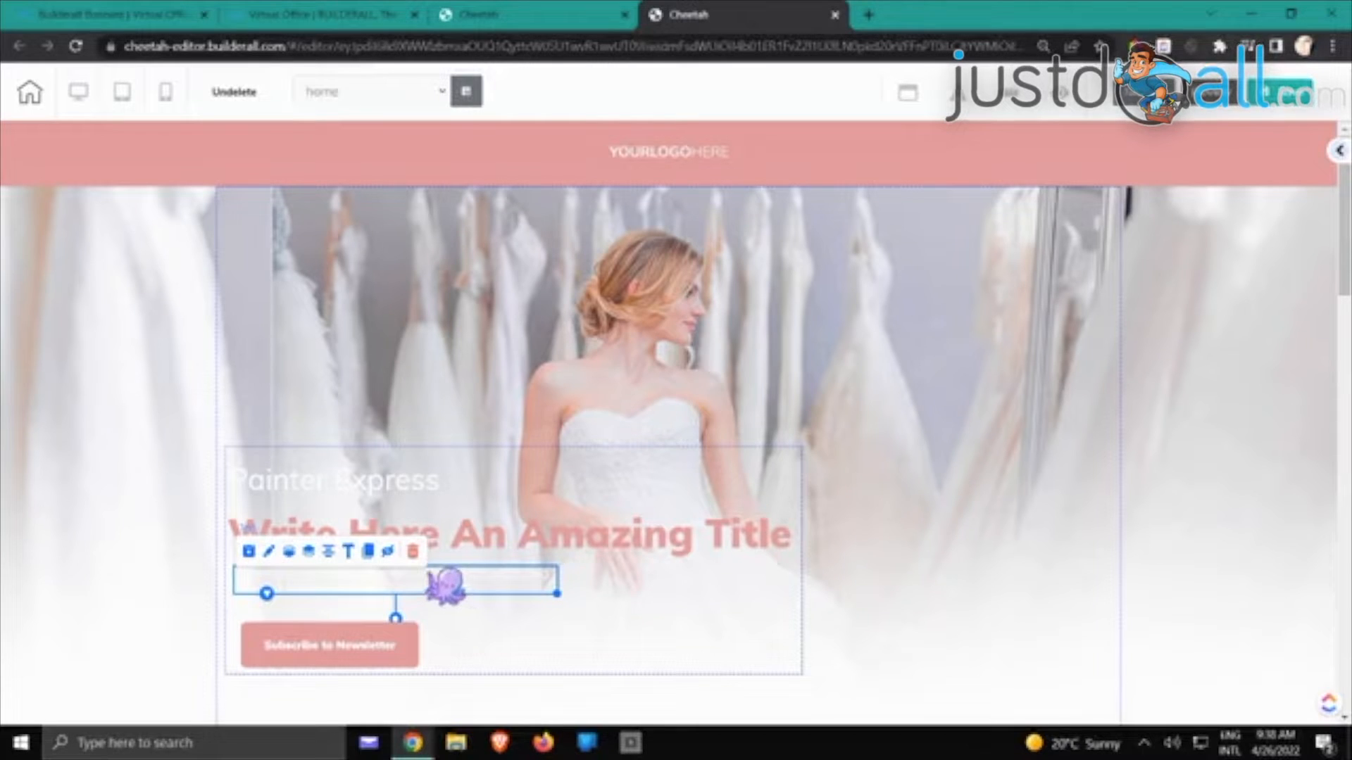
{"action": "left_click", "coordinate": [412, 552]}
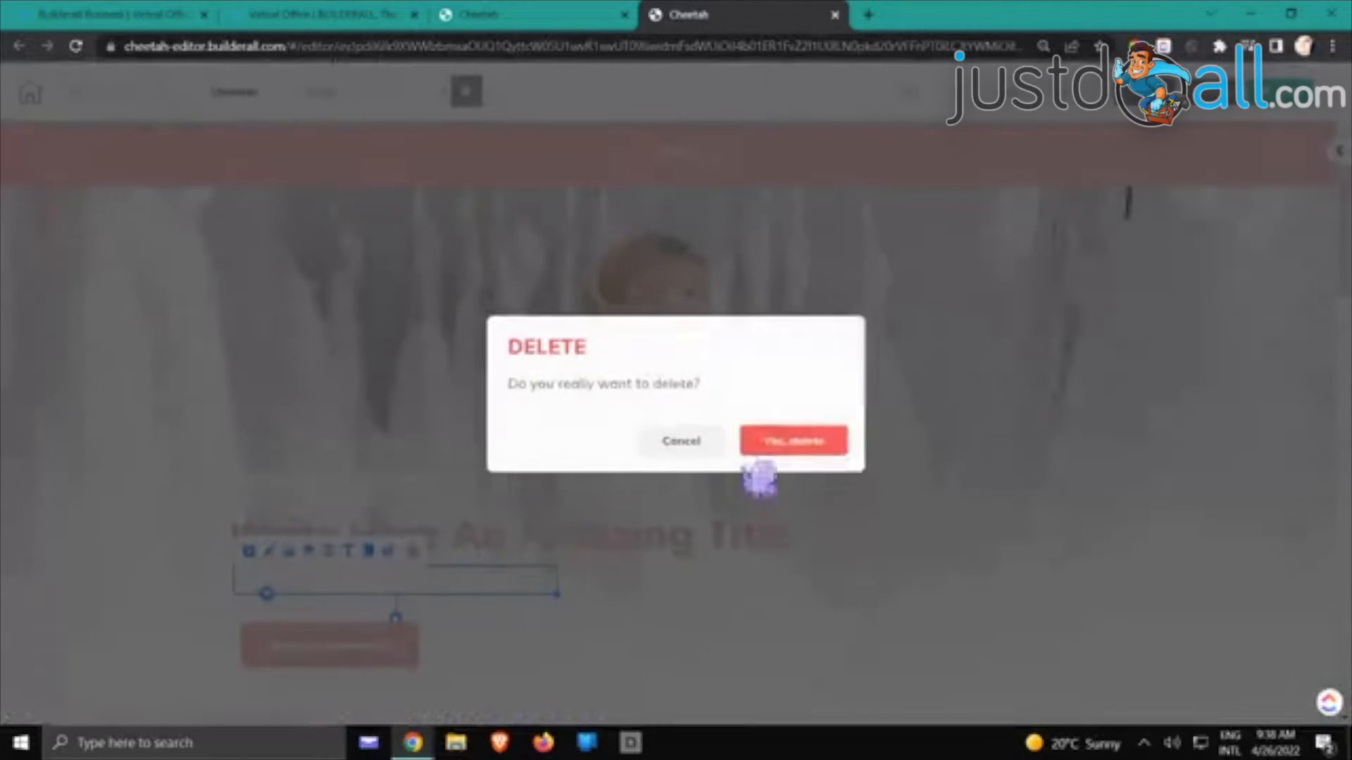
{"action": "left_click", "coordinate": [760, 426]}
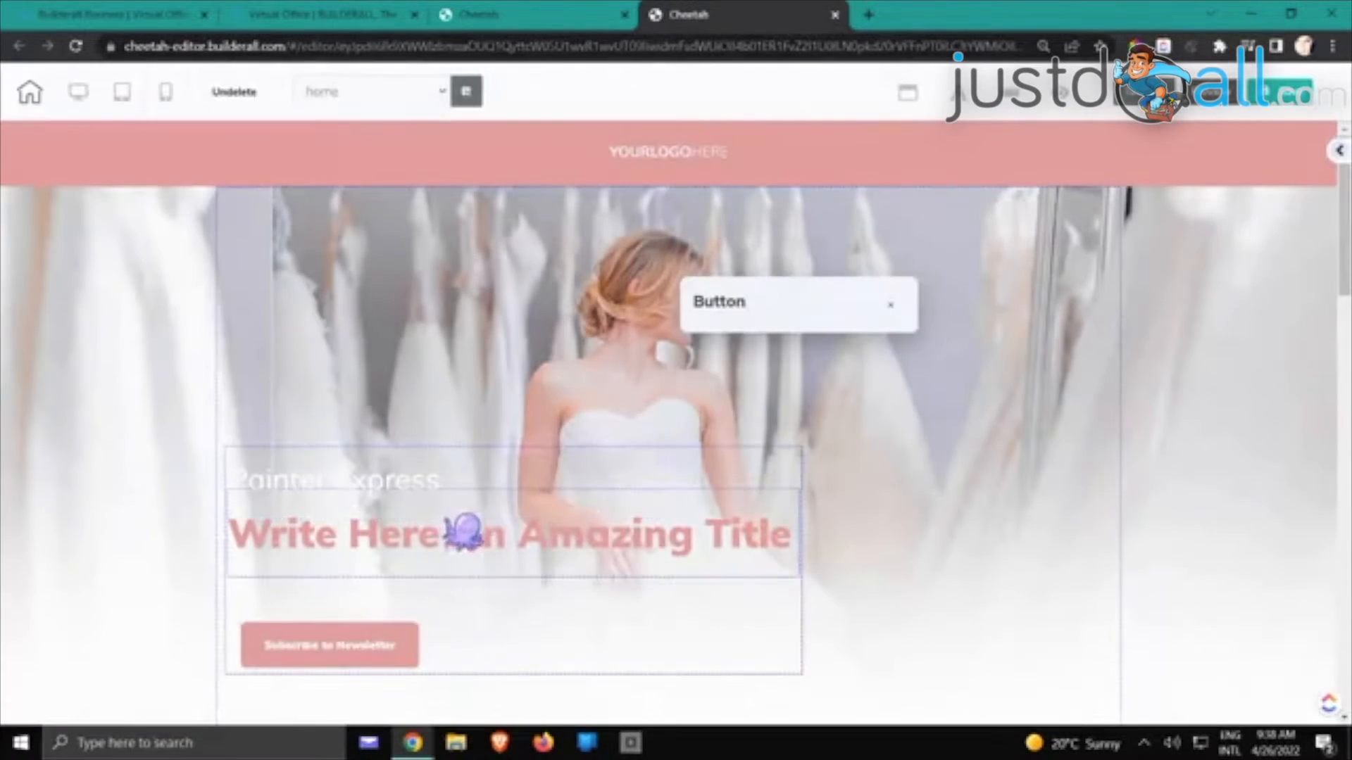
Move the Subscribe to Newsletter button up closer to the title and nudge the title slightly up
{"action": "mouse_move", "coordinate": [380, 655]}
{"action": "left_mouse_down"}
{"action": "mouse_move", "coordinate": [378, 640]}
{"action": "mouse_move", "coordinate": [812, 622]}
{"action": "mouse_move", "coordinate": [1026, 669]}
{"action": "mouse_move", "coordinate": [608, 668]}
{"action": "mouse_move", "coordinate": [381, 638]}
{"action": "left_mouse_up"}
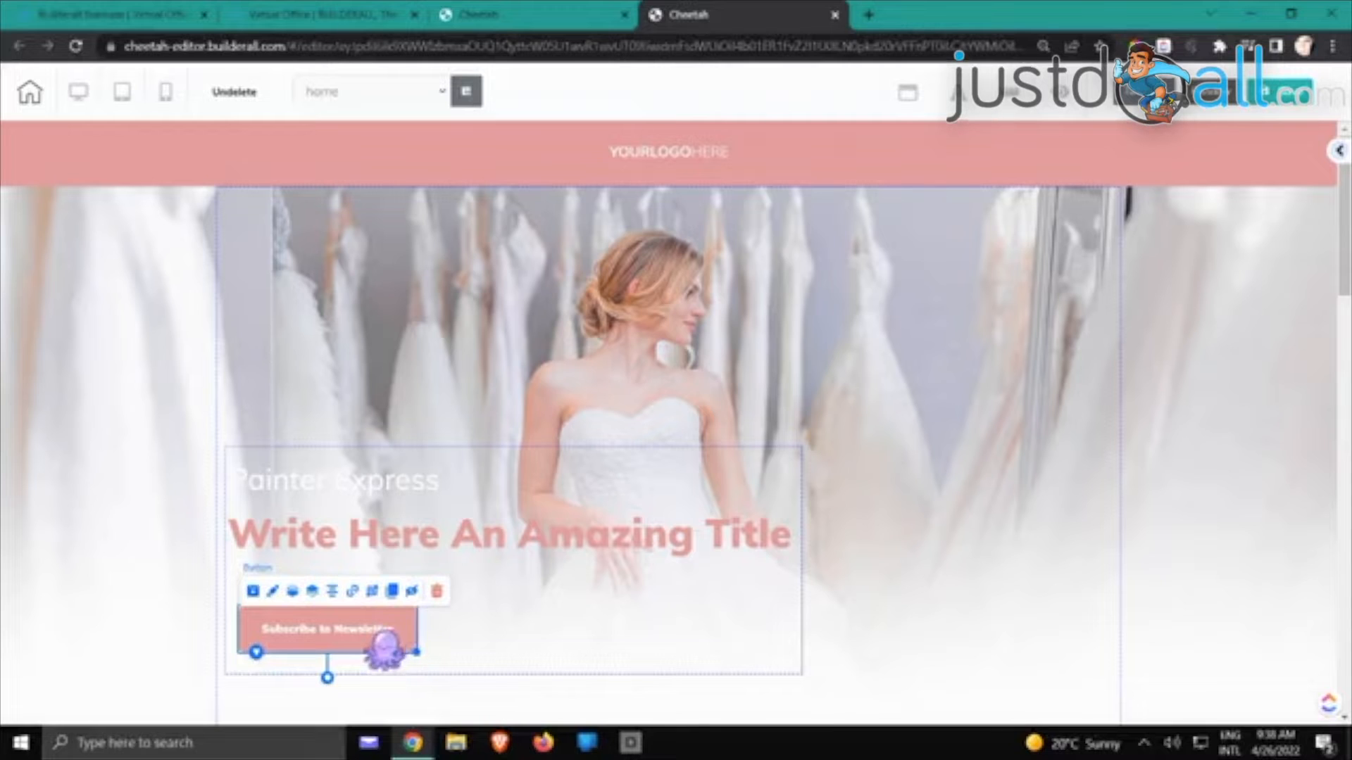
{"action": "left_click", "coordinate": [934, 542]}
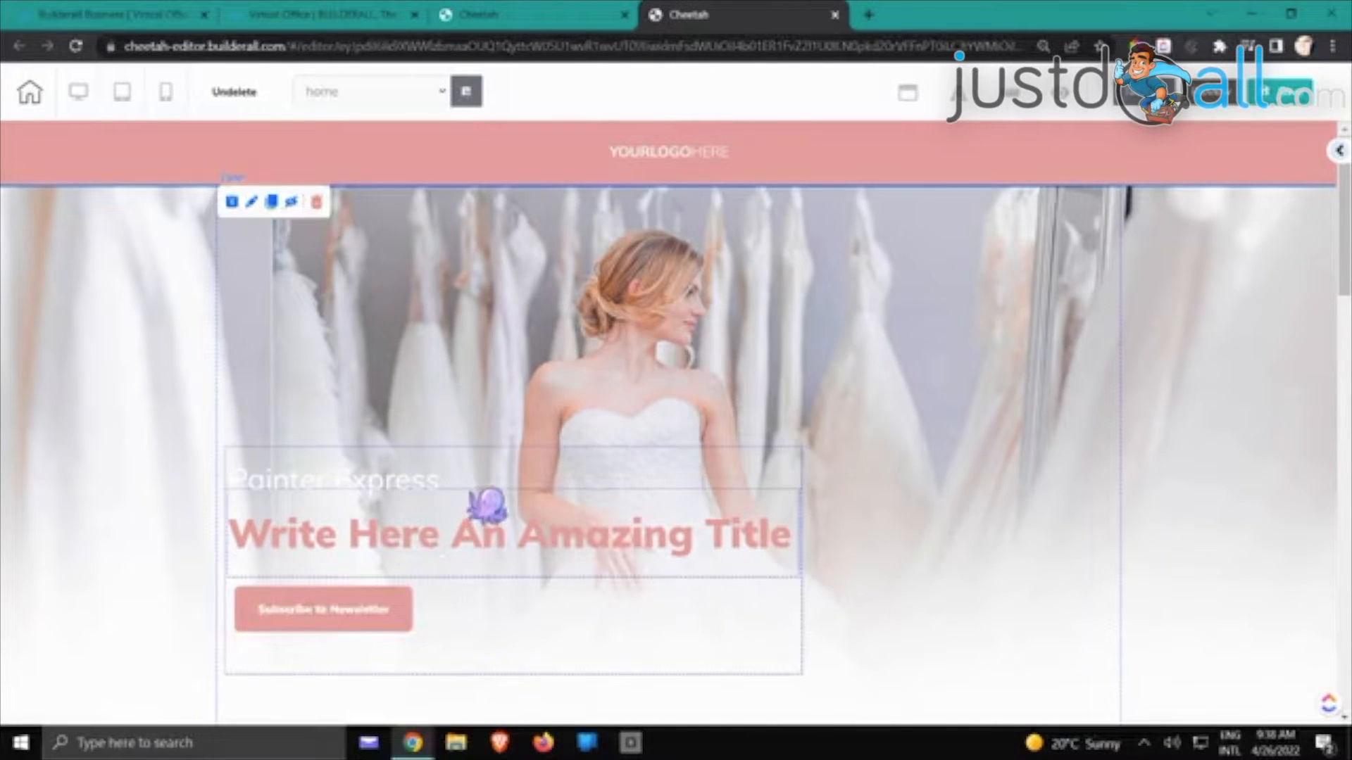
{"action": "mouse_move", "coordinate": [485, 497]}
{"action": "left_mouse_down"}
{"action": "mouse_move", "coordinate": [453, 492]}
{"action": "mouse_move", "coordinate": [483, 290]}
{"action": "mouse_move", "coordinate": [462, 494]}
{"action": "left_mouse_up"}
{"action": "left_click", "coordinate": [938, 406]}
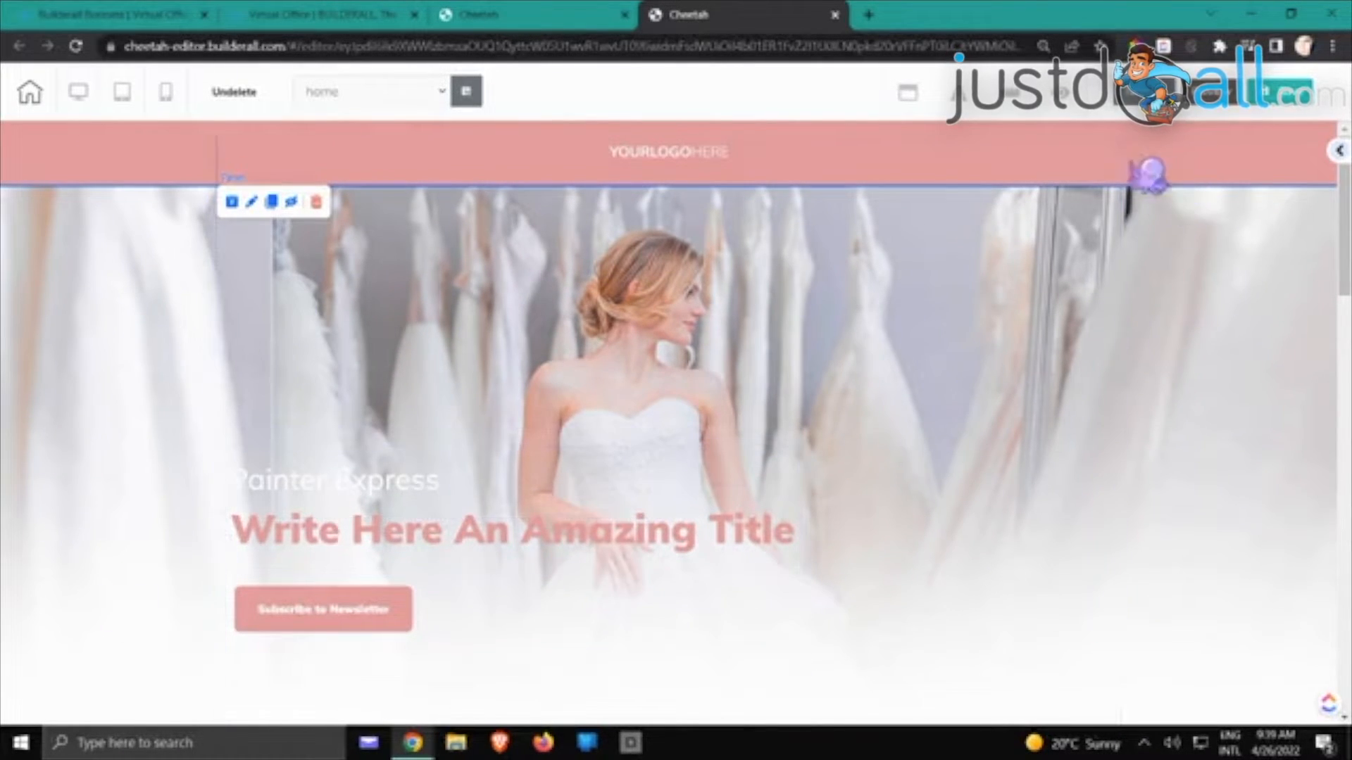
Review the whole home page down to the contact form and footer, and save and publish the site
{"action": "scroll", "coordinate": [803, 387], "scroll_direction": "down", "scroll_amount": 4}
{"action": "scroll", "coordinate": [773, 391], "scroll_direction": "down", "scroll_amount": 3}
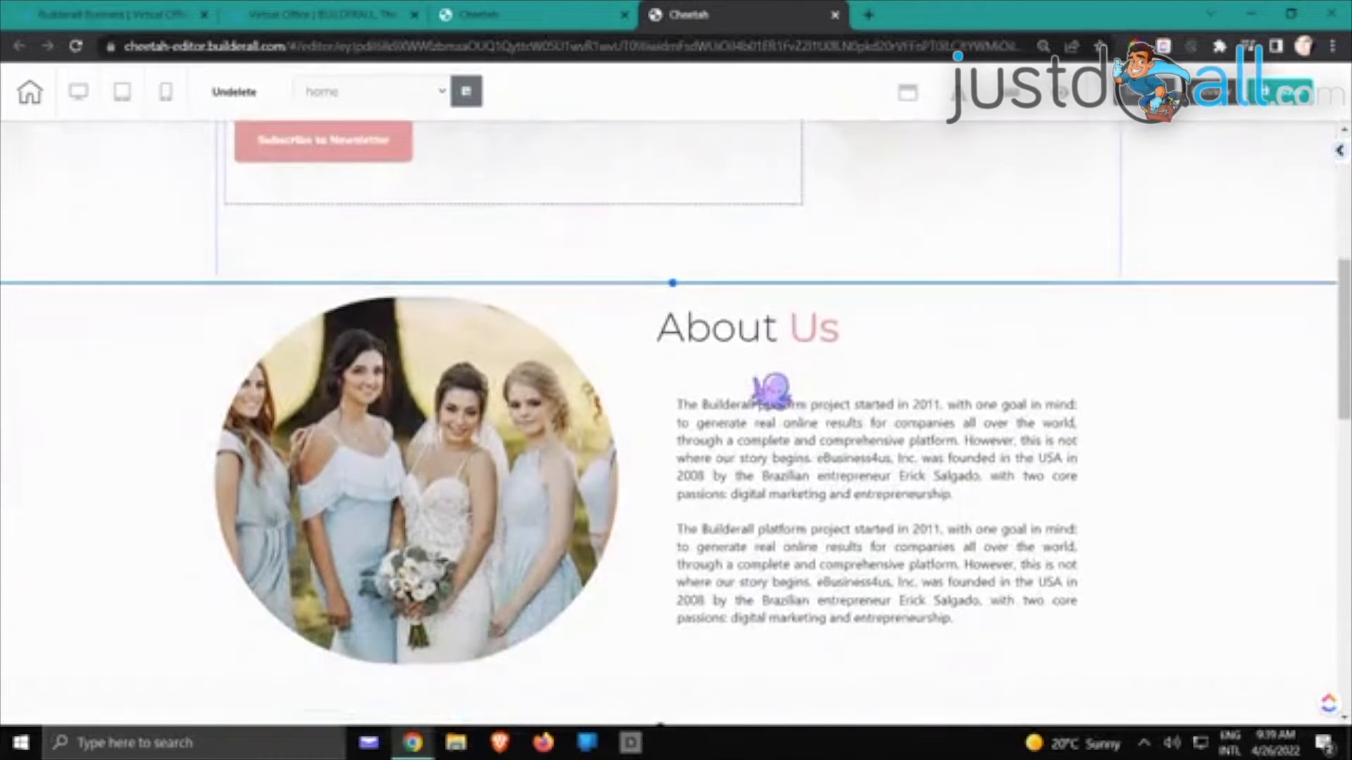
{"action": "scroll", "coordinate": [774, 391], "scroll_direction": "down", "scroll_amount": 4}
{"action": "scroll", "coordinate": [779, 386], "scroll_direction": "down", "scroll_amount": 10}
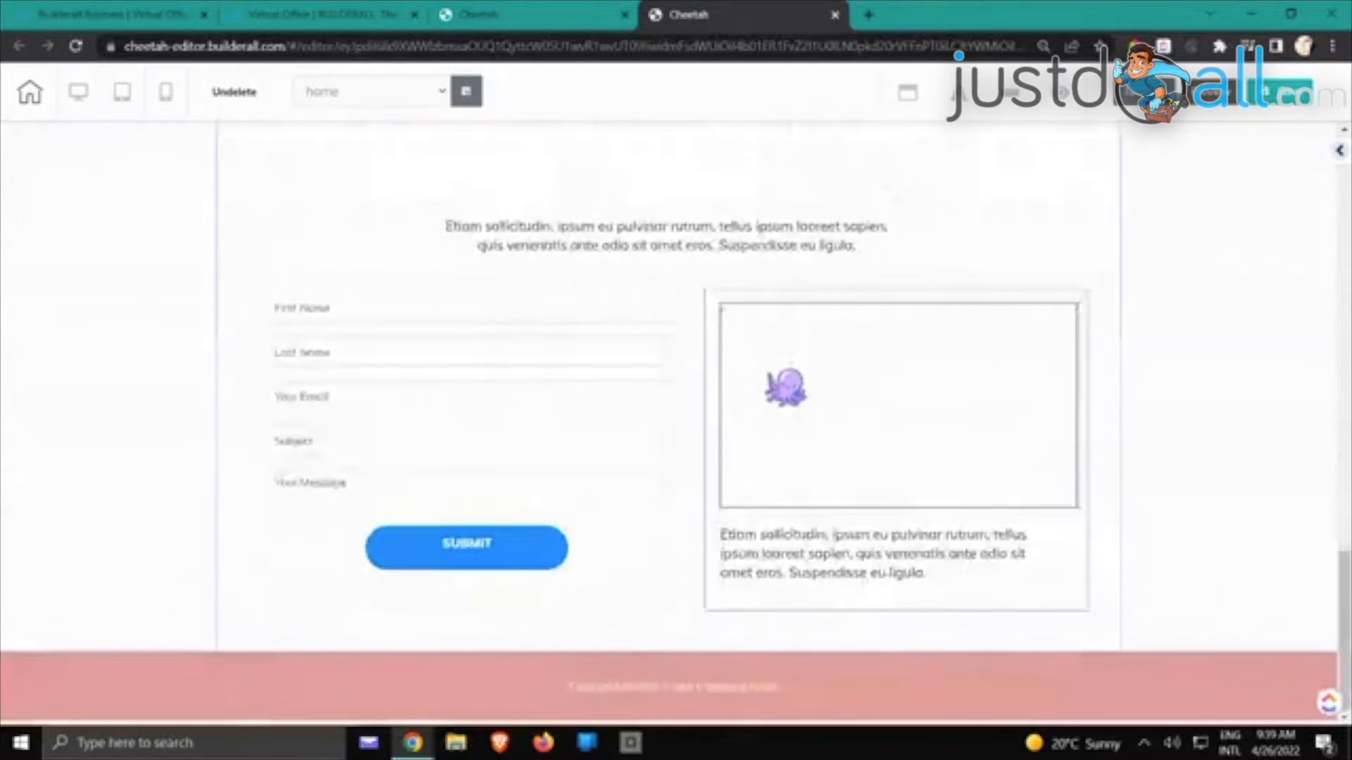
{"action": "scroll", "coordinate": [899, 513], "scroll_direction": "up", "scroll_amount": 15}
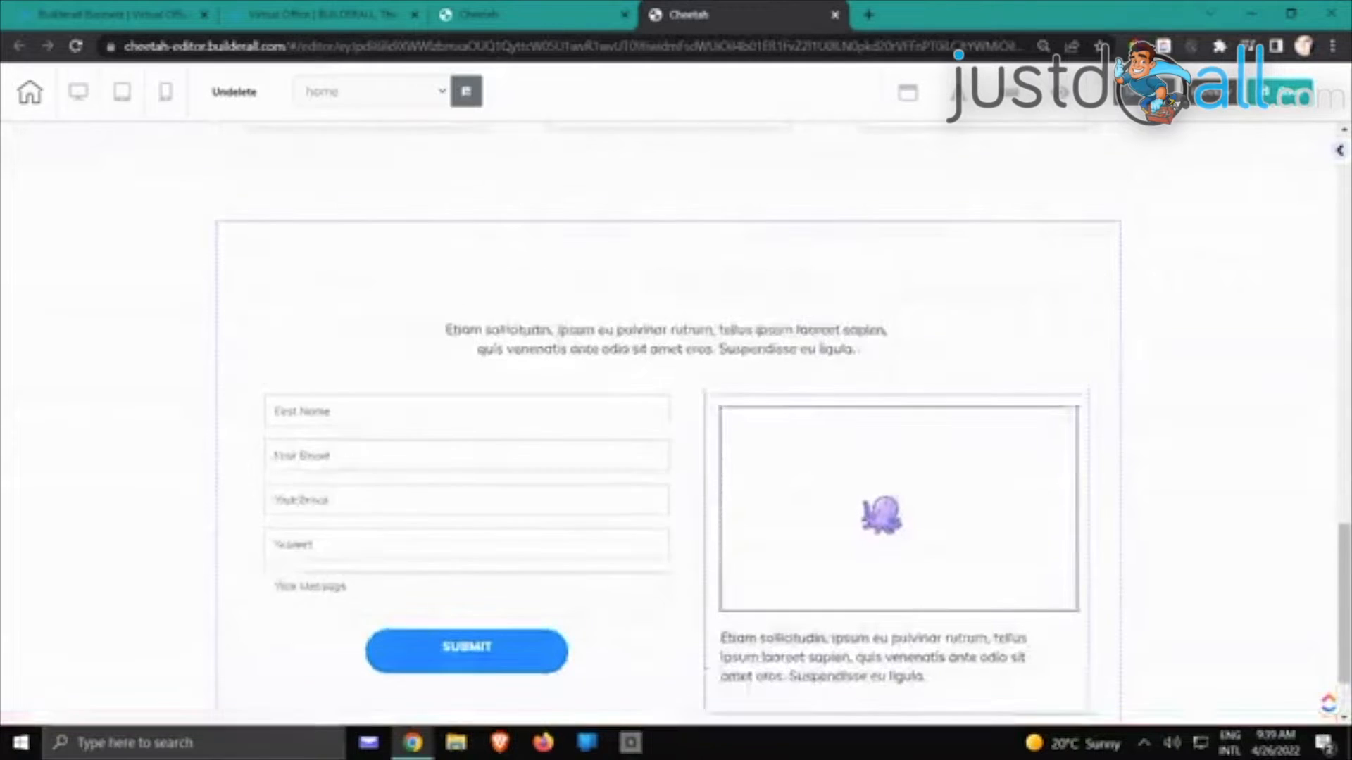
{"action": "scroll", "coordinate": [915, 493], "scroll_direction": "up", "scroll_amount": 6}
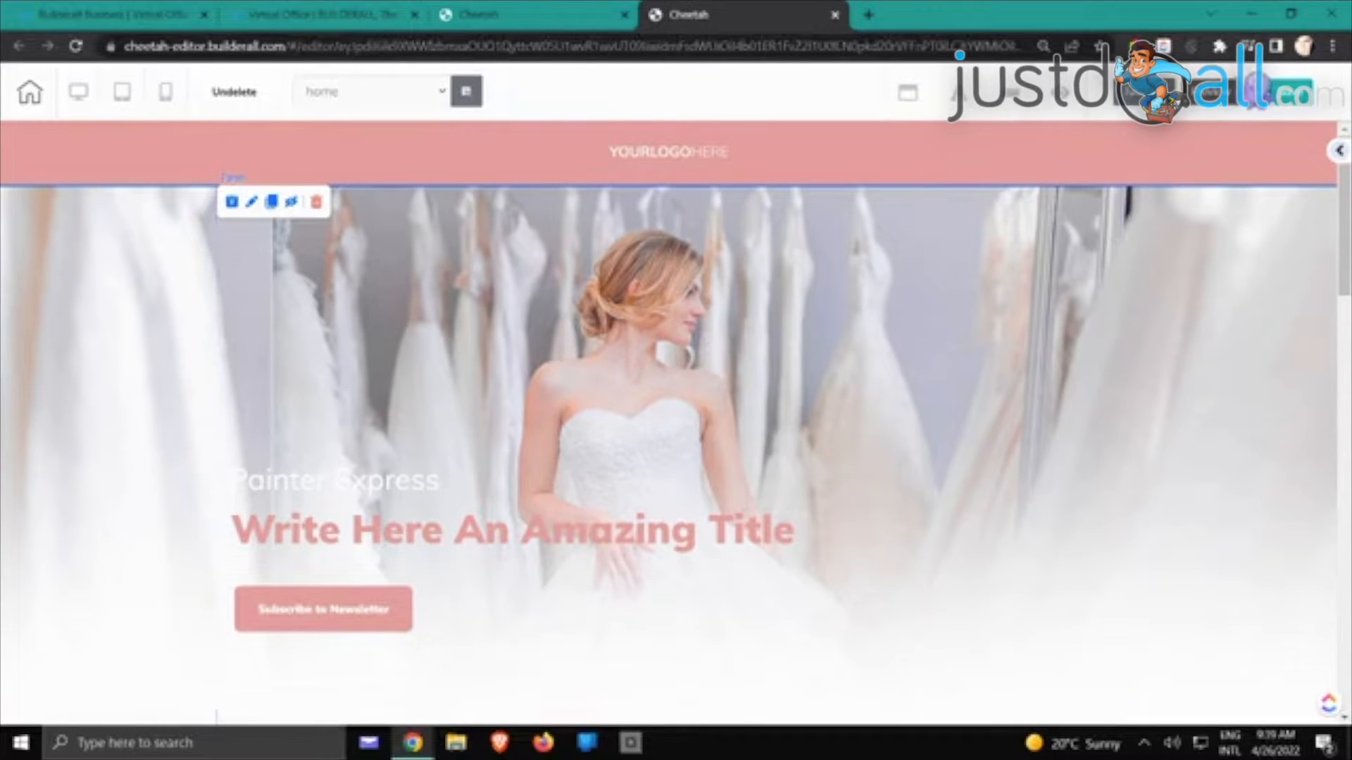
{"action": "left_click", "coordinate": [1276, 97]}
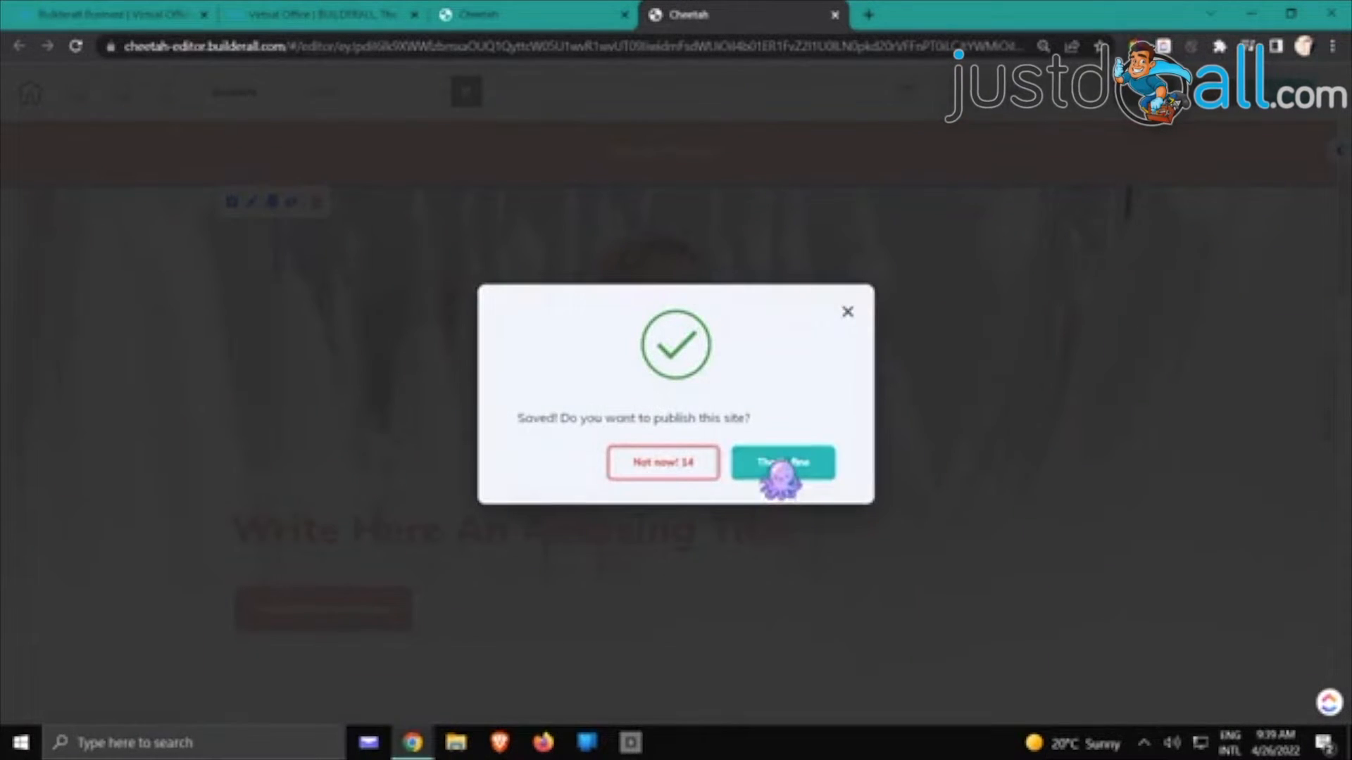
{"action": "left_click", "coordinate": [790, 465]}
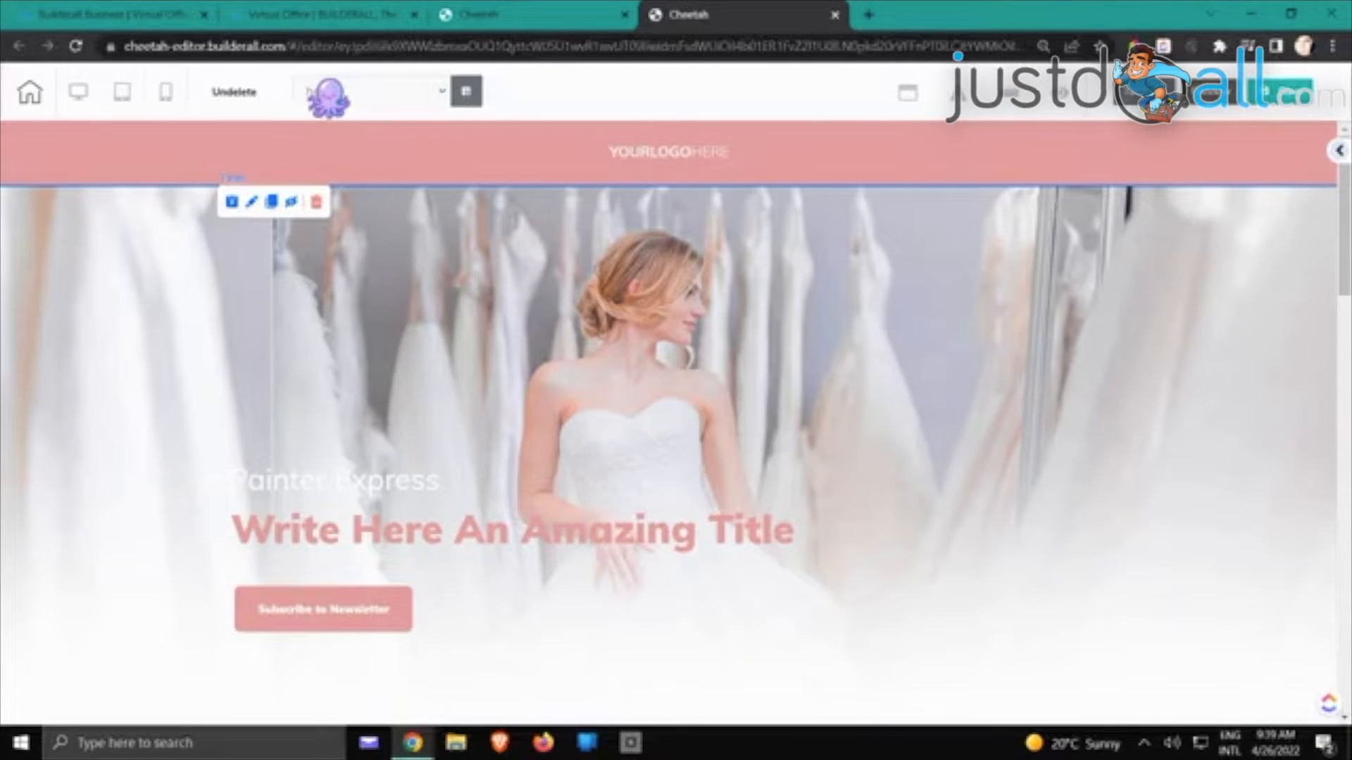
Switch to the Builderall Virtual Office's Design Resource page and open the Color Background Media Pack #001
{"action": "left_click", "coordinate": [326, 21]}
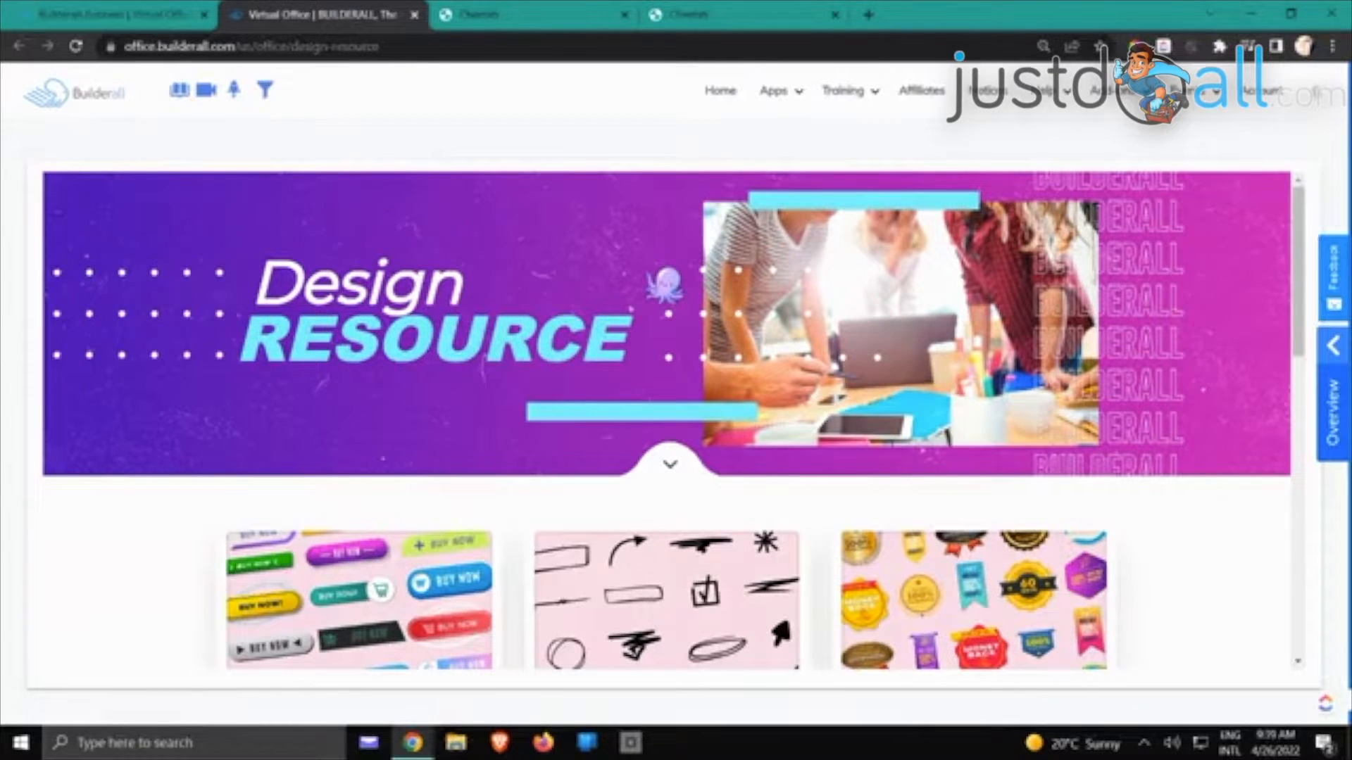
{"action": "scroll", "coordinate": [664, 285], "scroll_direction": "down", "scroll_amount": 3}
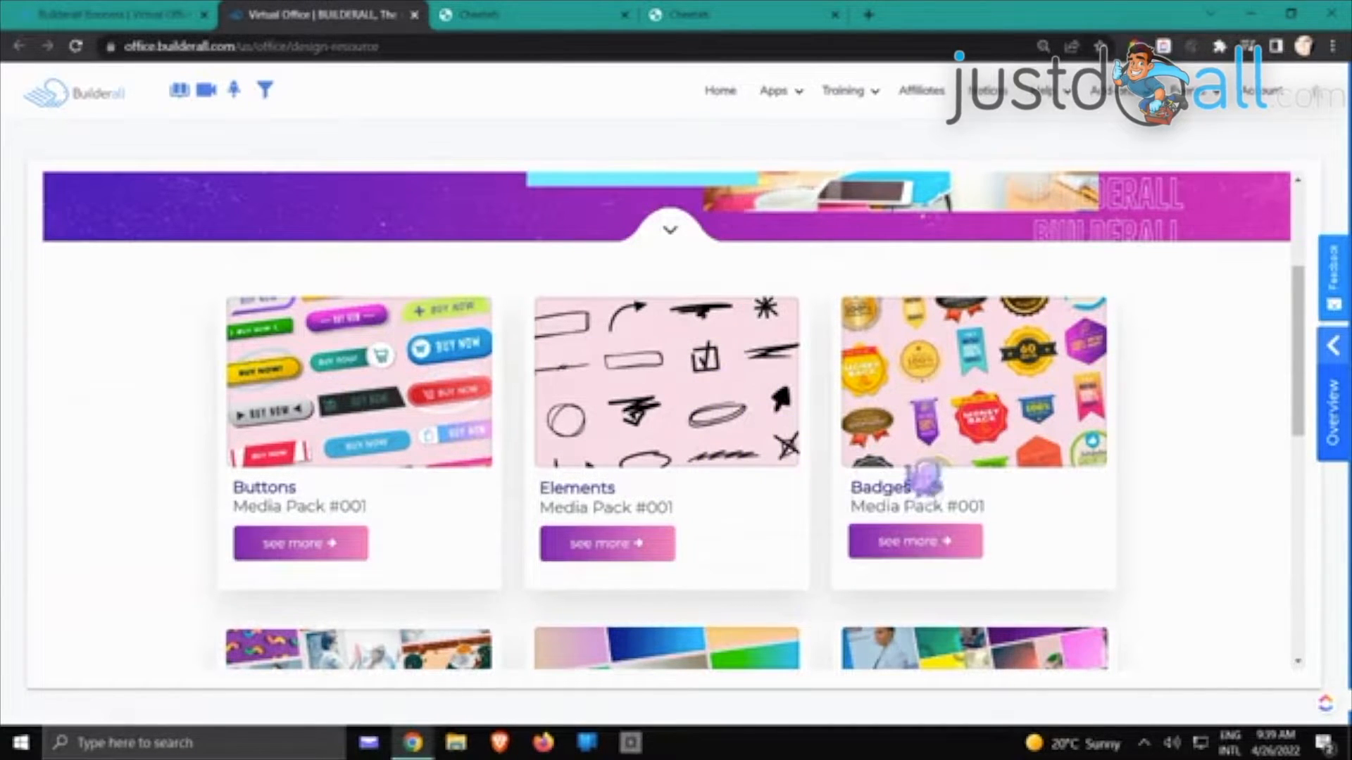
{"action": "scroll", "coordinate": [1025, 389], "scroll_direction": "down", "scroll_amount": 5}
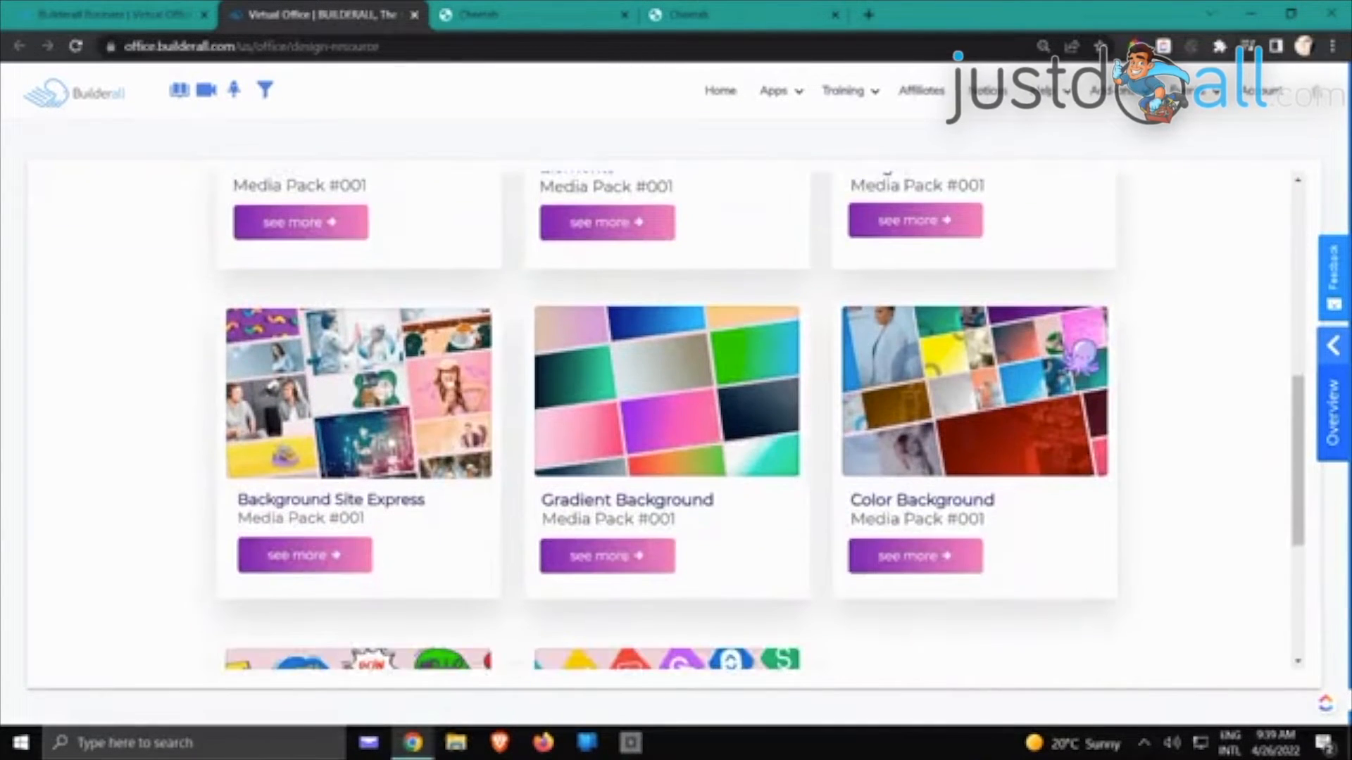
{"action": "scroll", "coordinate": [1084, 352], "scroll_direction": "down", "scroll_amount": 1}
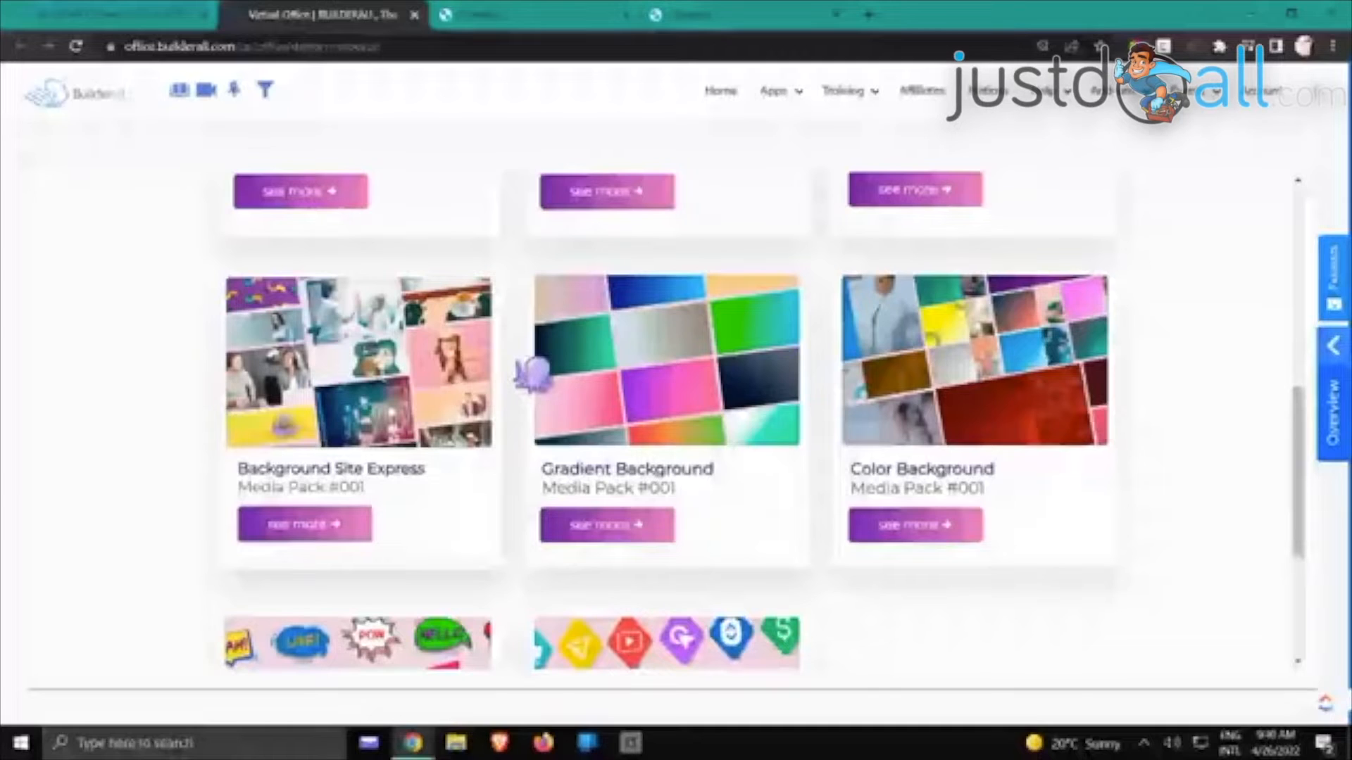
{"action": "left_click", "coordinate": [917, 535]}
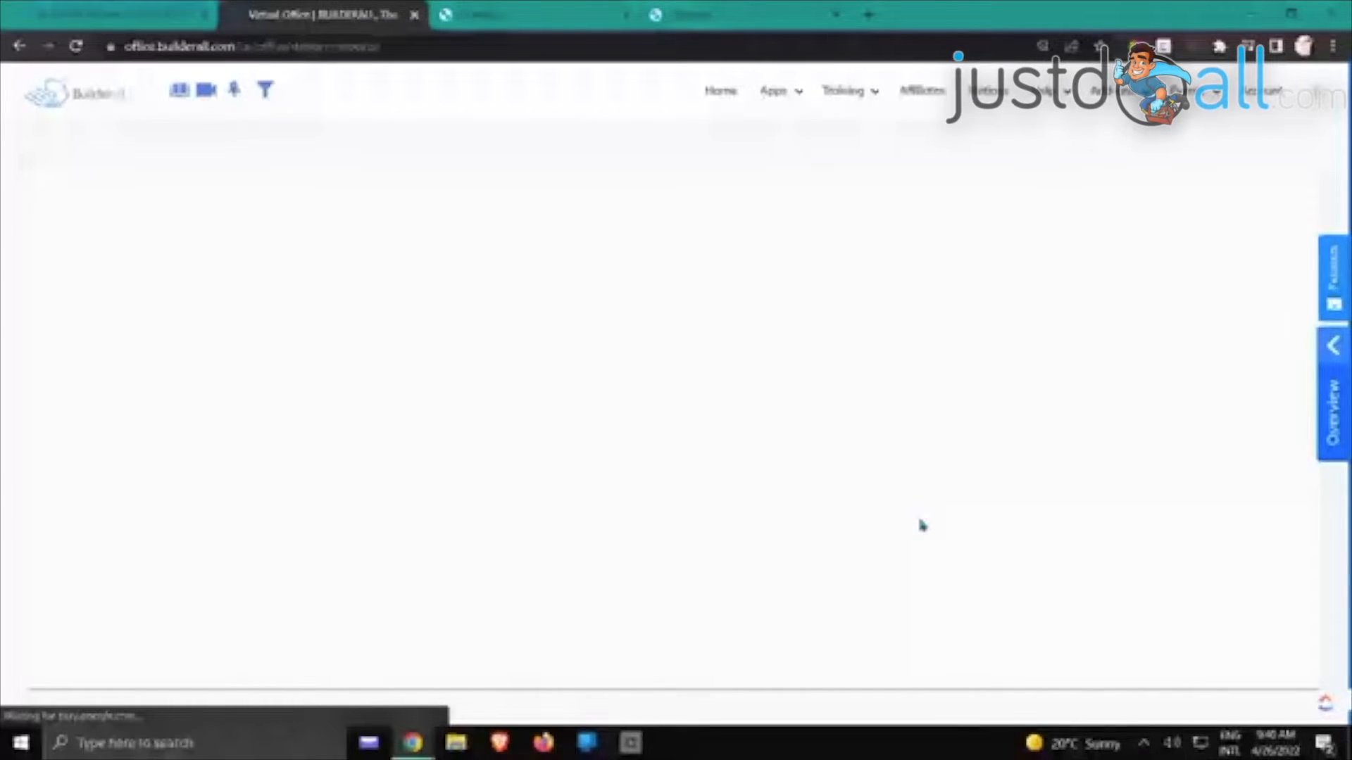
Examine the background images in the Color Background pack and the other media packs listed below its download option
{"action": "scroll", "coordinate": [928, 523], "scroll_direction": "down", "scroll_amount": 9}
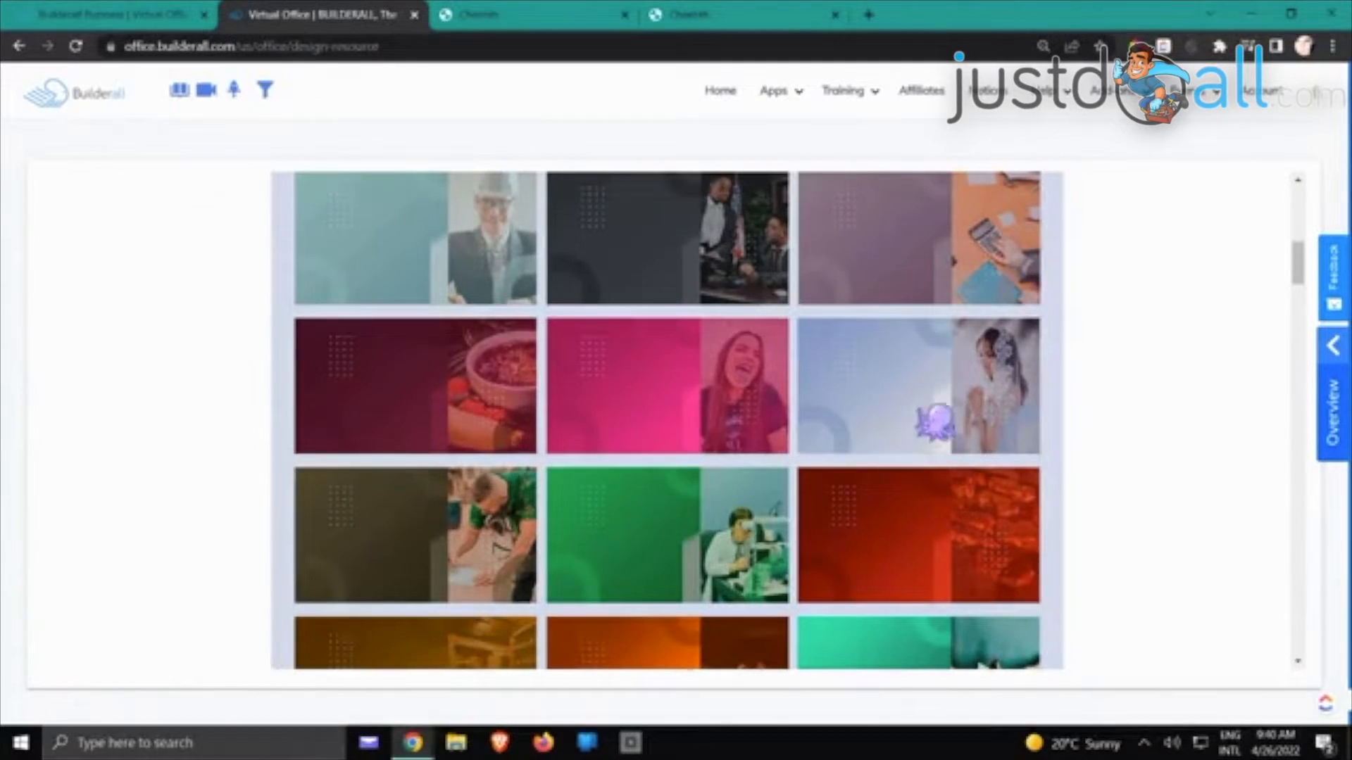
{"action": "scroll", "coordinate": [619, 417], "scroll_direction": "down", "scroll_amount": 2}
{"action": "scroll", "coordinate": [619, 417], "scroll_direction": "down", "scroll_amount": 3}
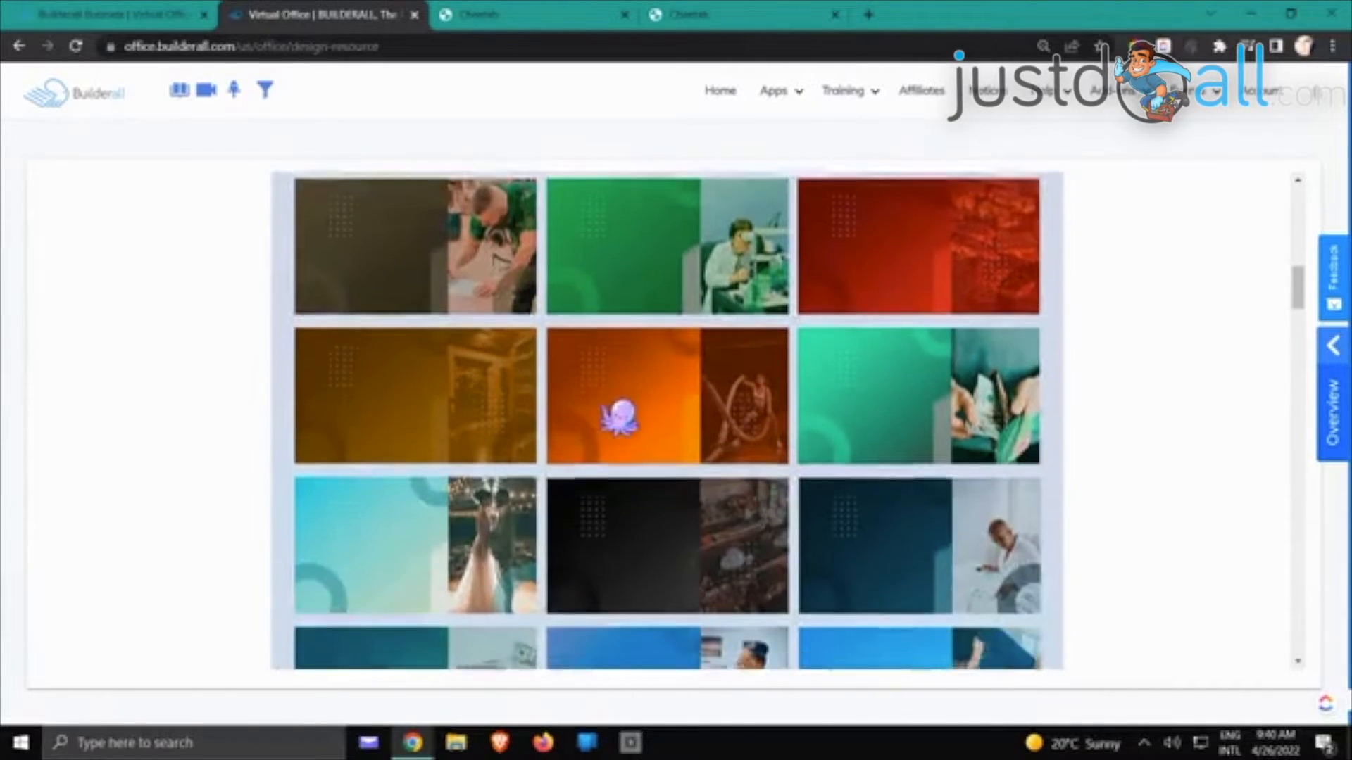
{"action": "scroll", "coordinate": [619, 416], "scroll_direction": "down", "scroll_amount": 3}
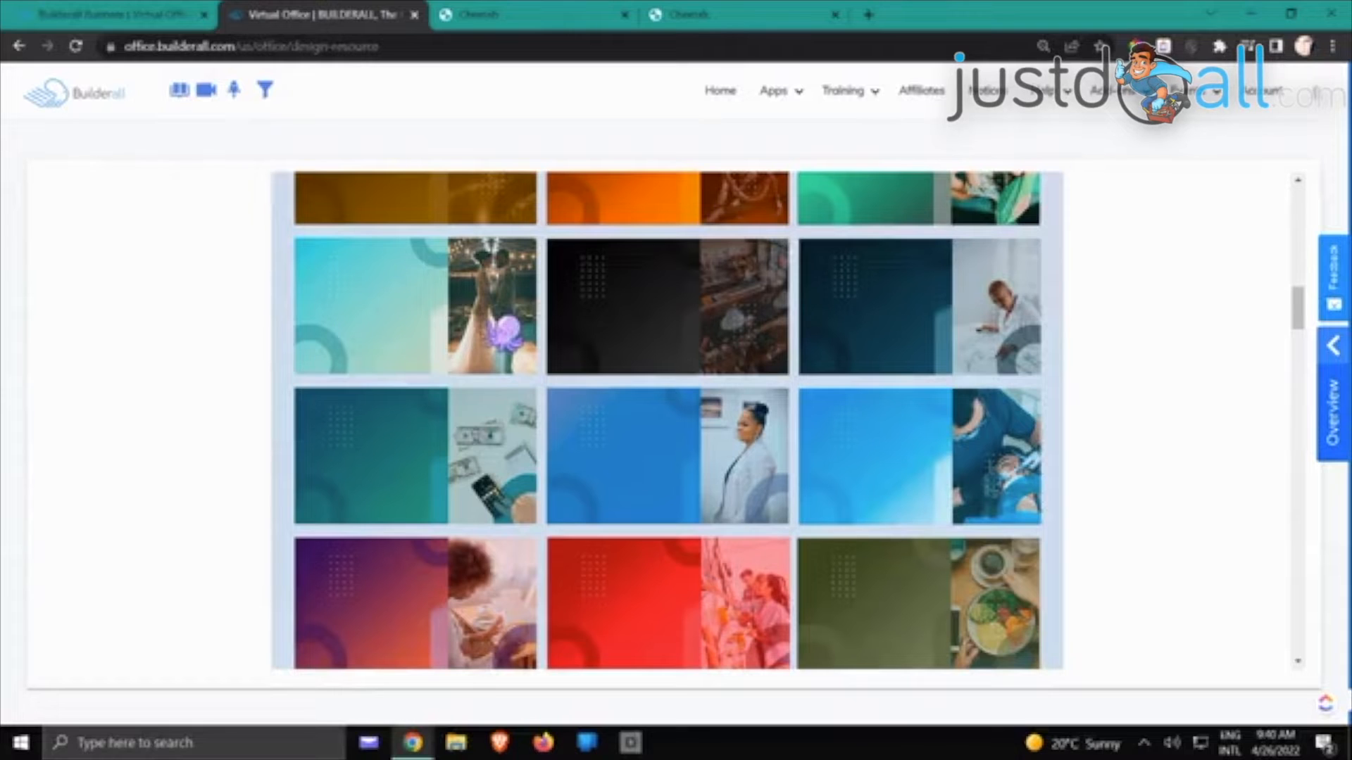
{"action": "scroll", "coordinate": [503, 333], "scroll_direction": "down", "scroll_amount": 3}
{"action": "scroll", "coordinate": [503, 333], "scroll_direction": "down", "scroll_amount": 7}
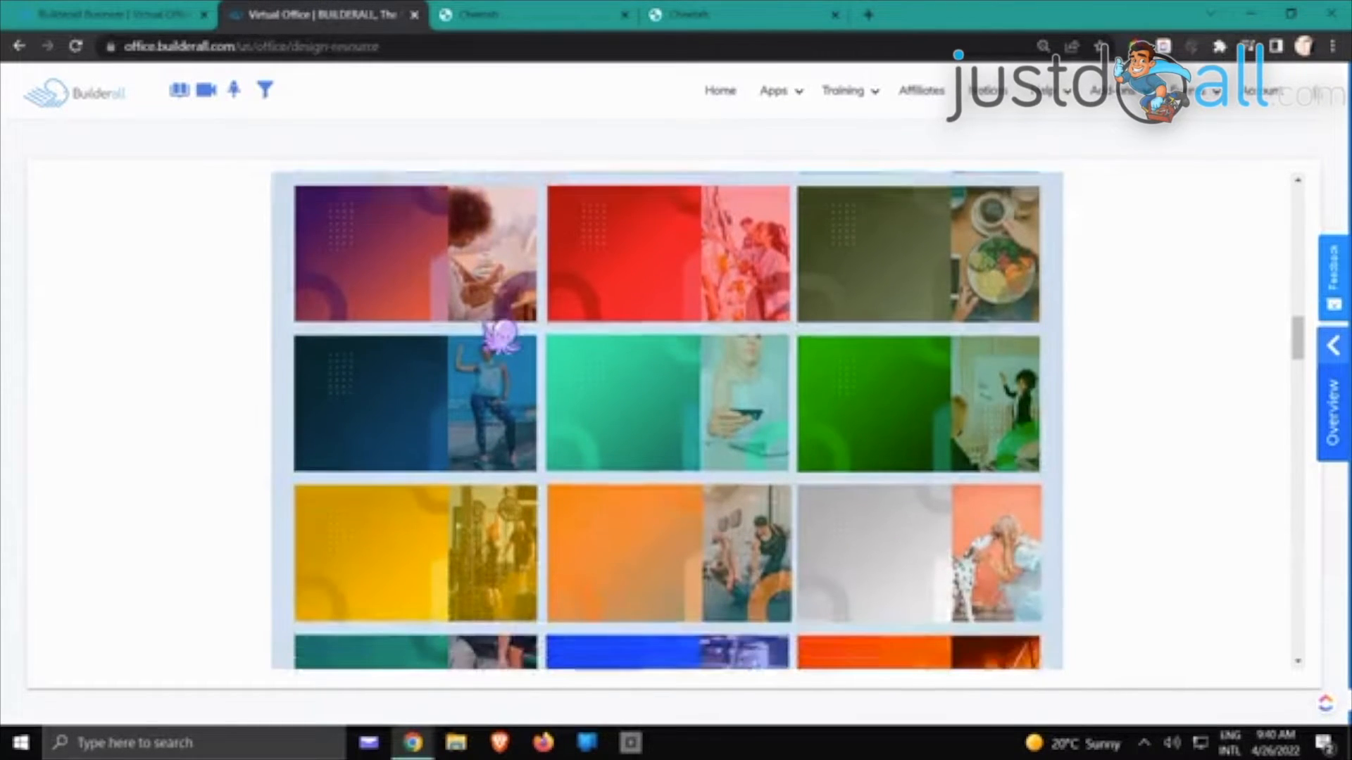
{"action": "scroll", "coordinate": [503, 333], "scroll_direction": "down", "scroll_amount": 4}
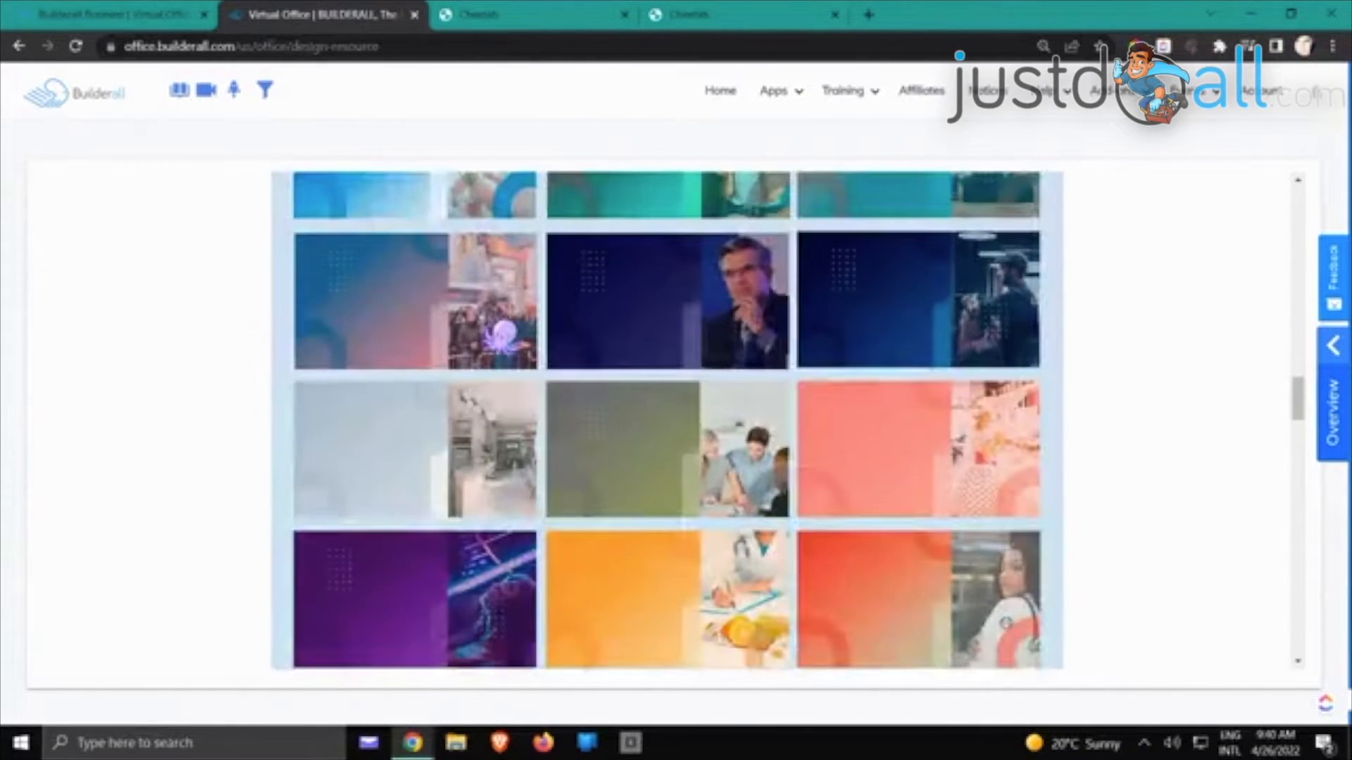
{"action": "scroll", "coordinate": [503, 333], "scroll_direction": "down", "scroll_amount": 8}
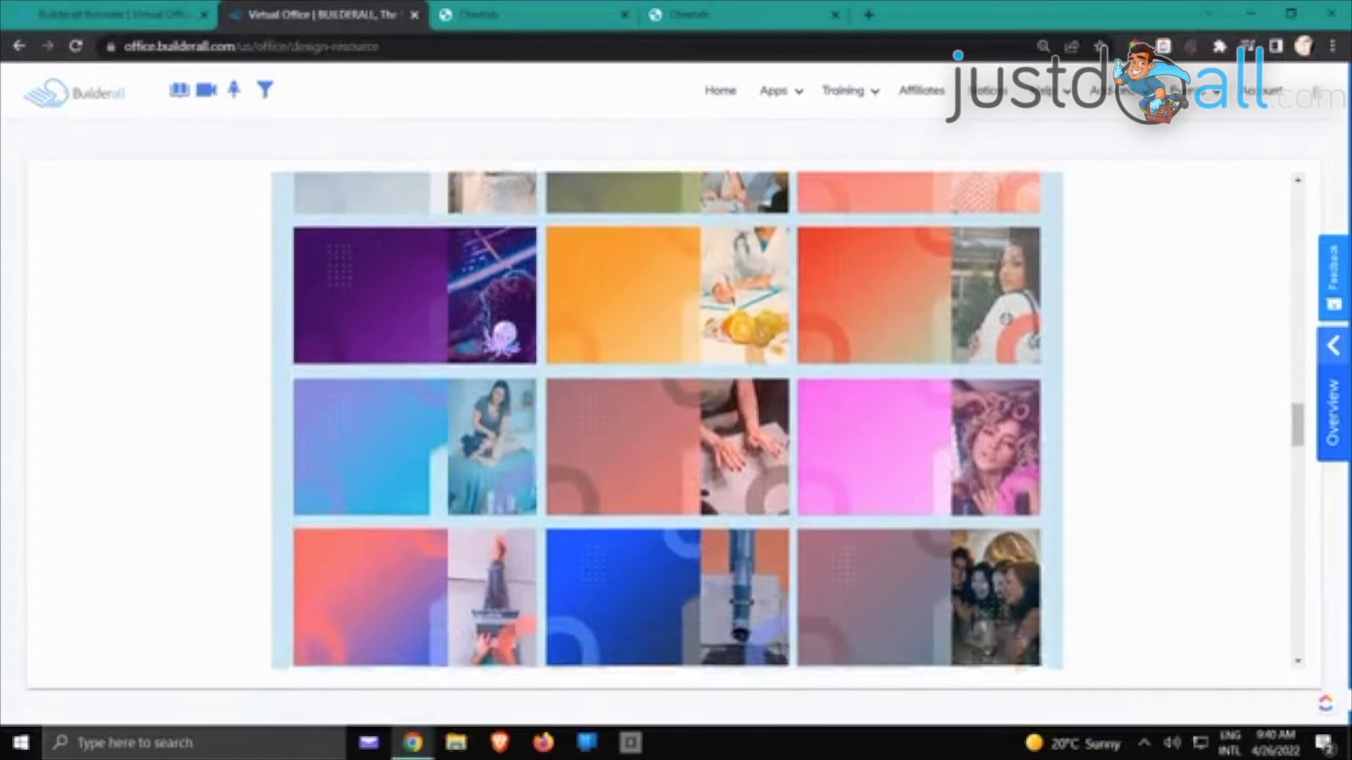
{"action": "scroll", "coordinate": [503, 333], "scroll_direction": "down", "scroll_amount": 5}
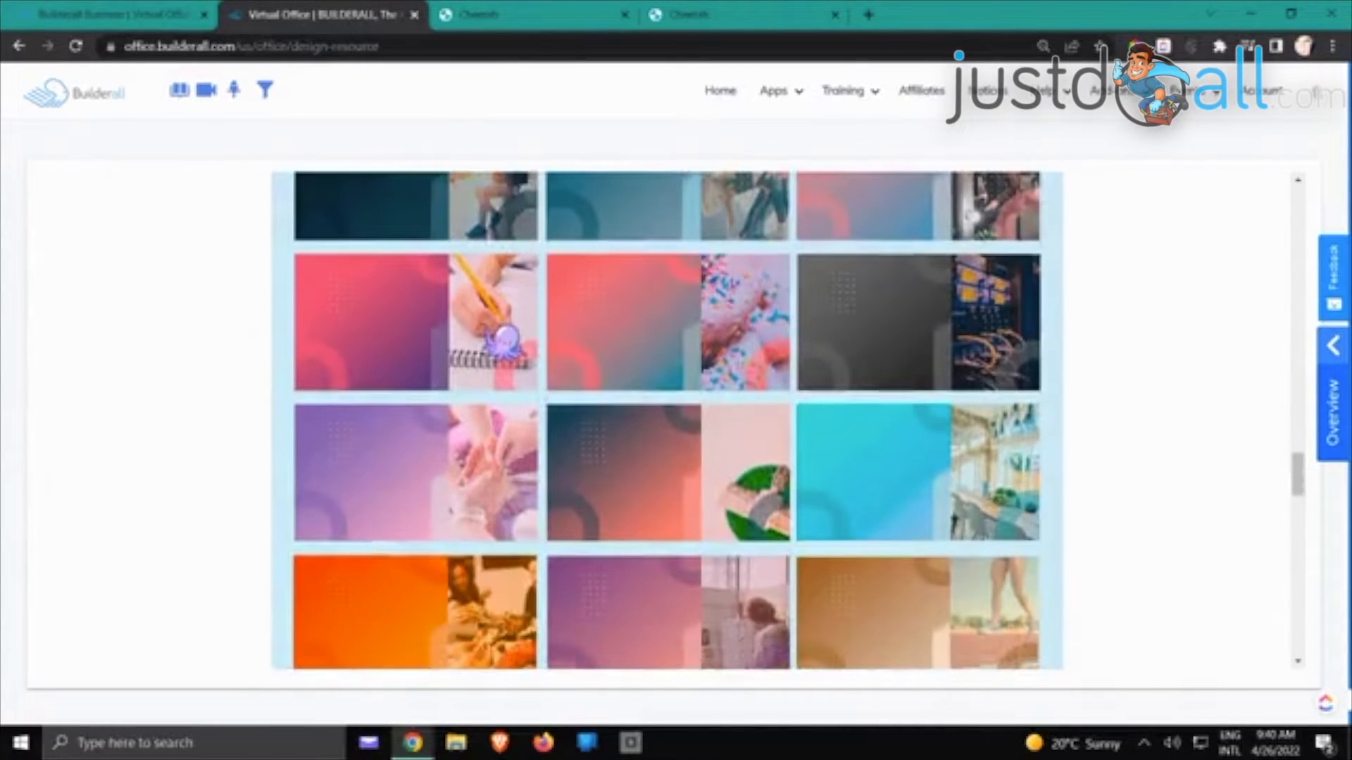
{"action": "scroll", "coordinate": [503, 333], "scroll_direction": "down", "scroll_amount": 10}
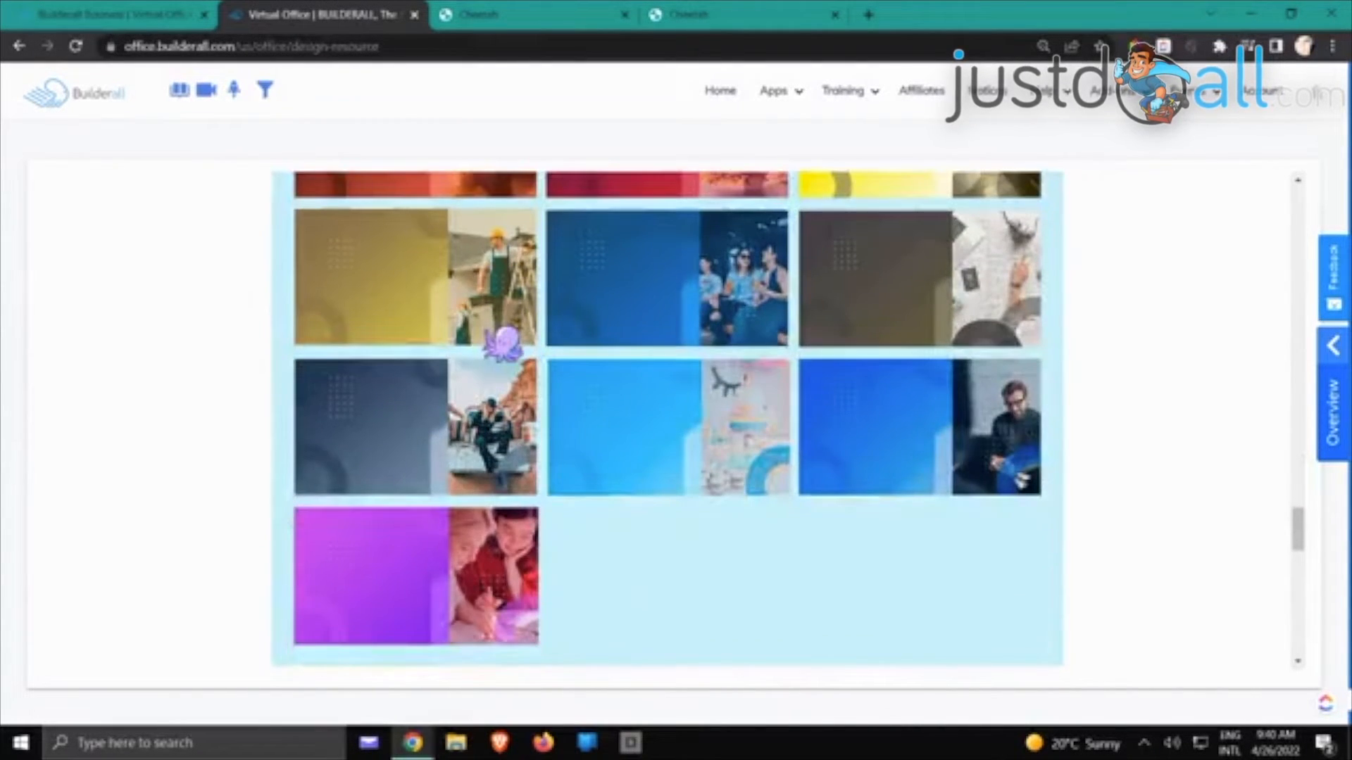
{"action": "scroll", "coordinate": [514, 345], "scroll_direction": "down", "scroll_amount": 2}
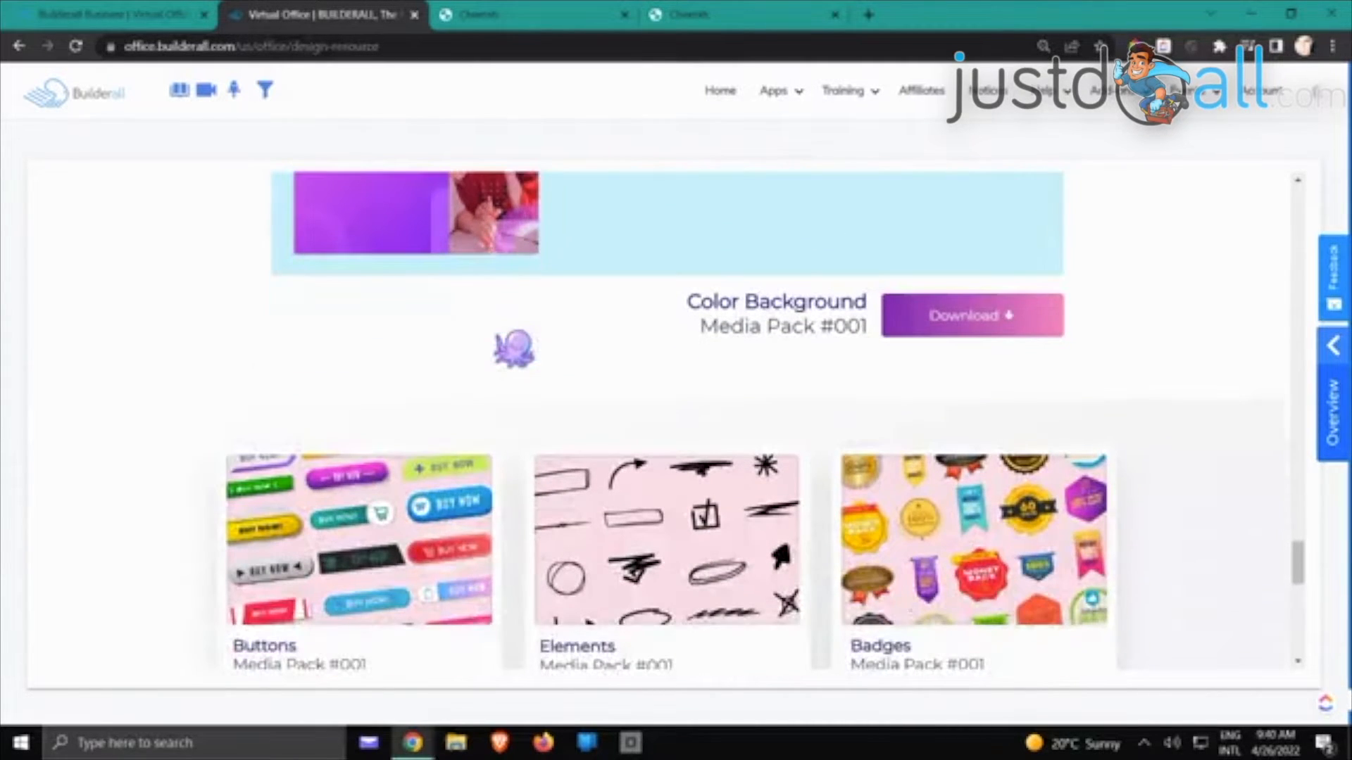
{"action": "scroll", "coordinate": [514, 348], "scroll_direction": "down", "scroll_amount": 6}
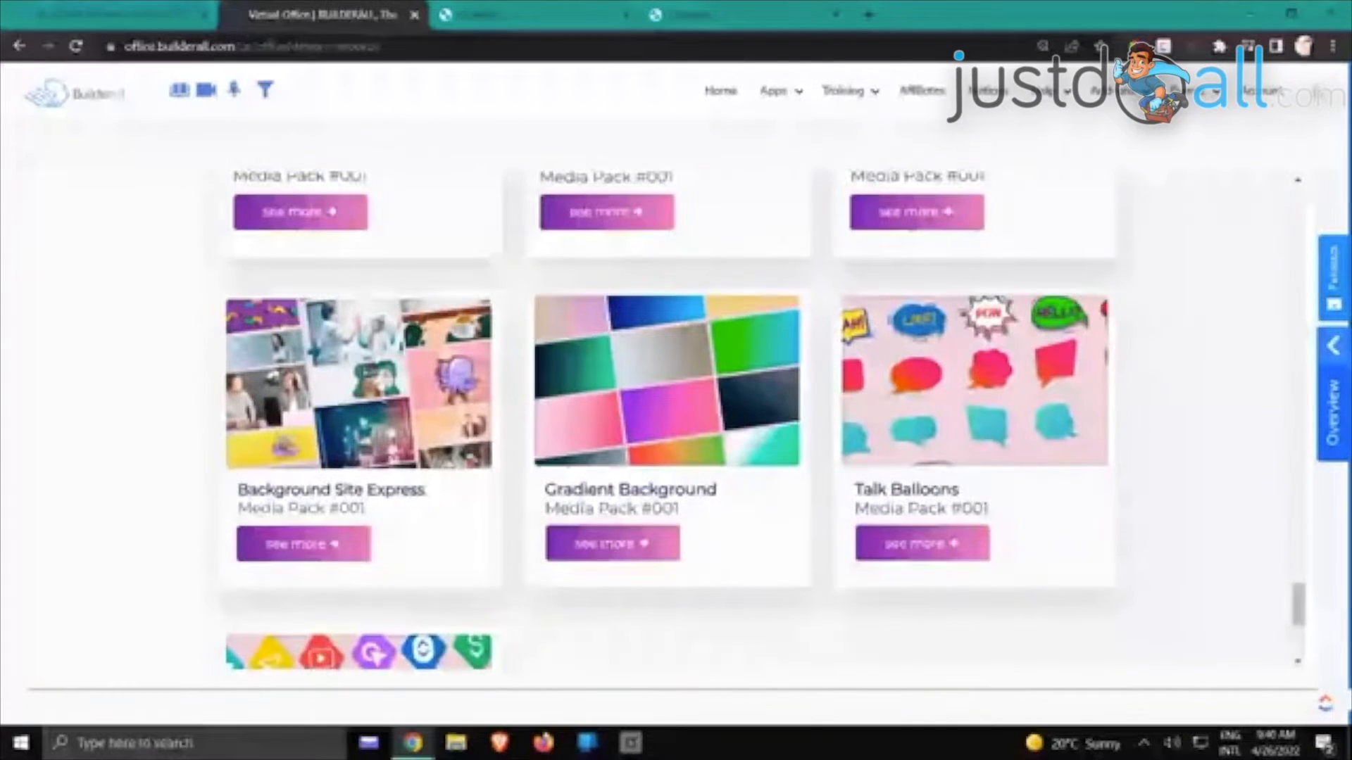
Open the Background Site Express Media Pack #001 and examine its themed image previews, including the bridal set
{"action": "left_click", "coordinate": [294, 549]}
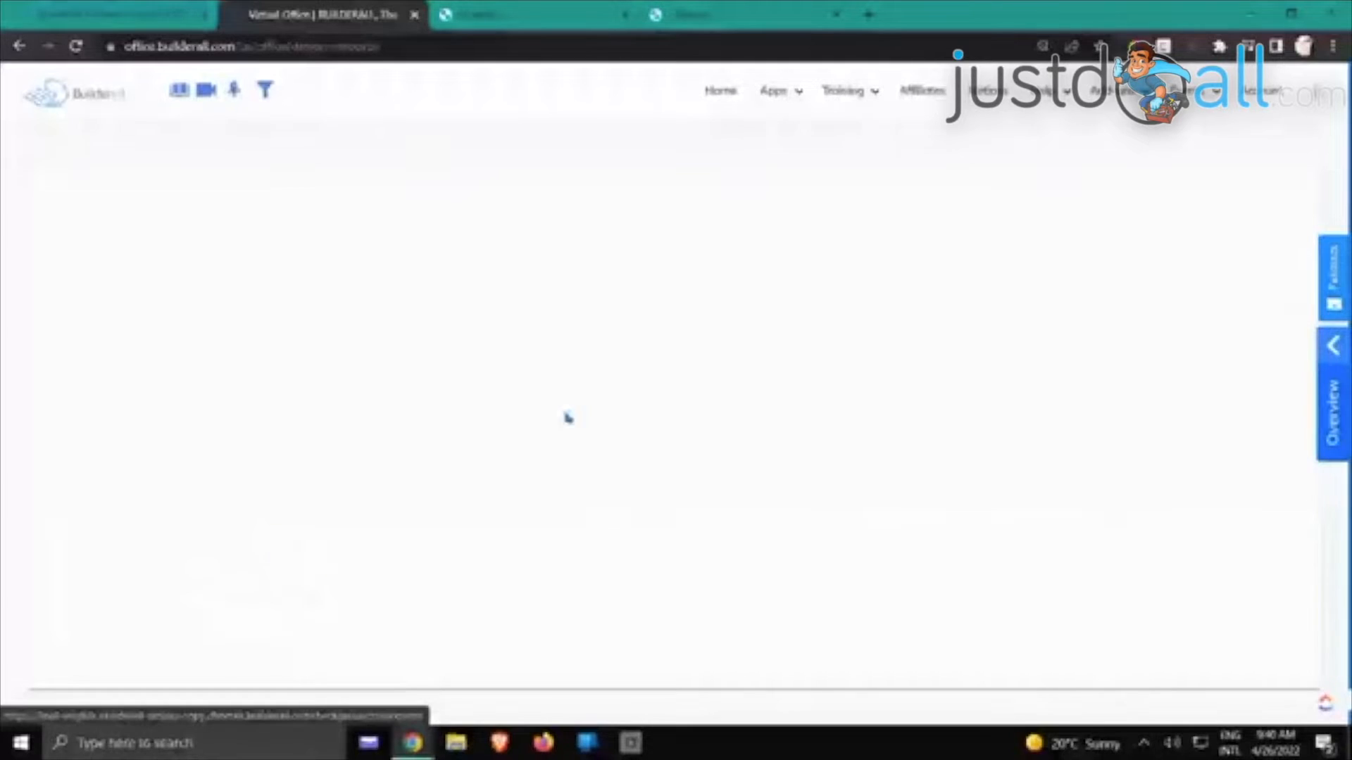
{"action": "scroll", "coordinate": [655, 384], "scroll_direction": "down", "scroll_amount": 7}
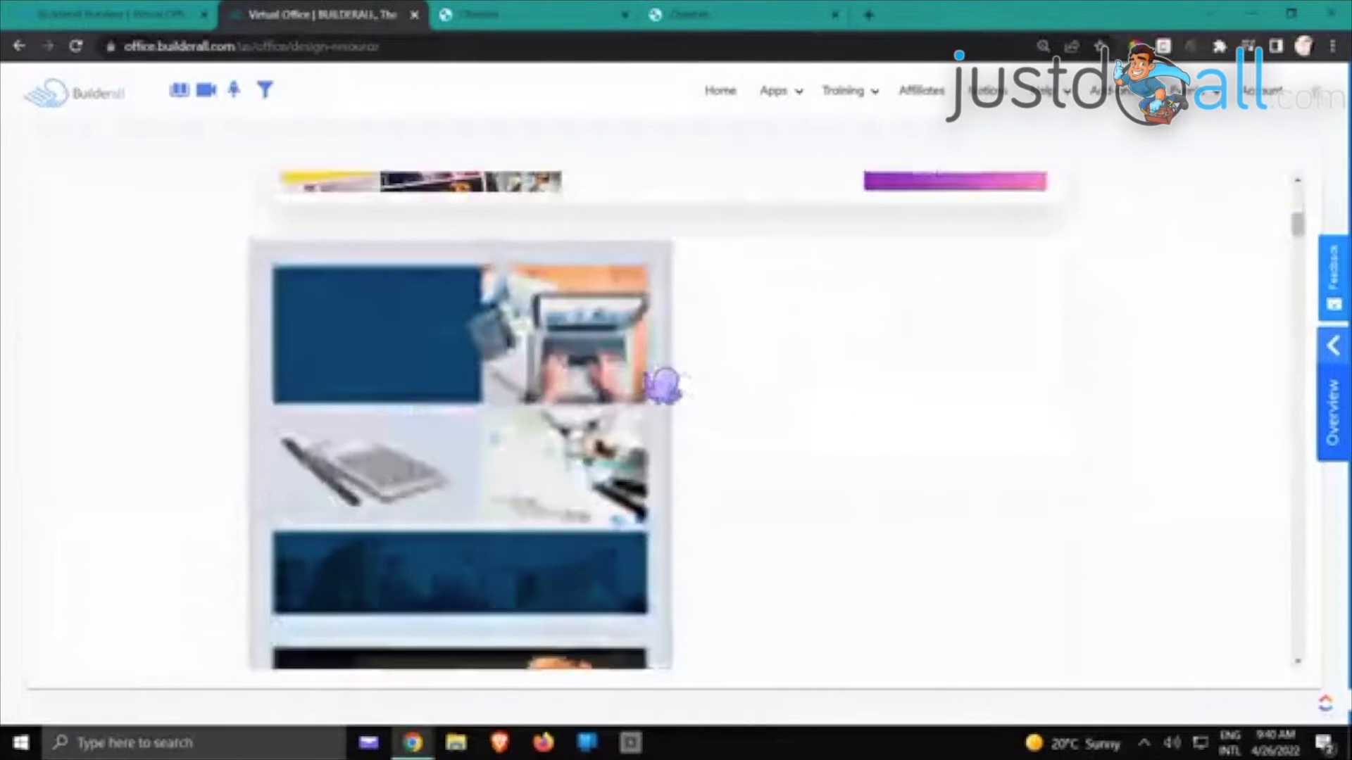
{"action": "scroll", "coordinate": [662, 386], "scroll_direction": "down", "scroll_amount": 10}
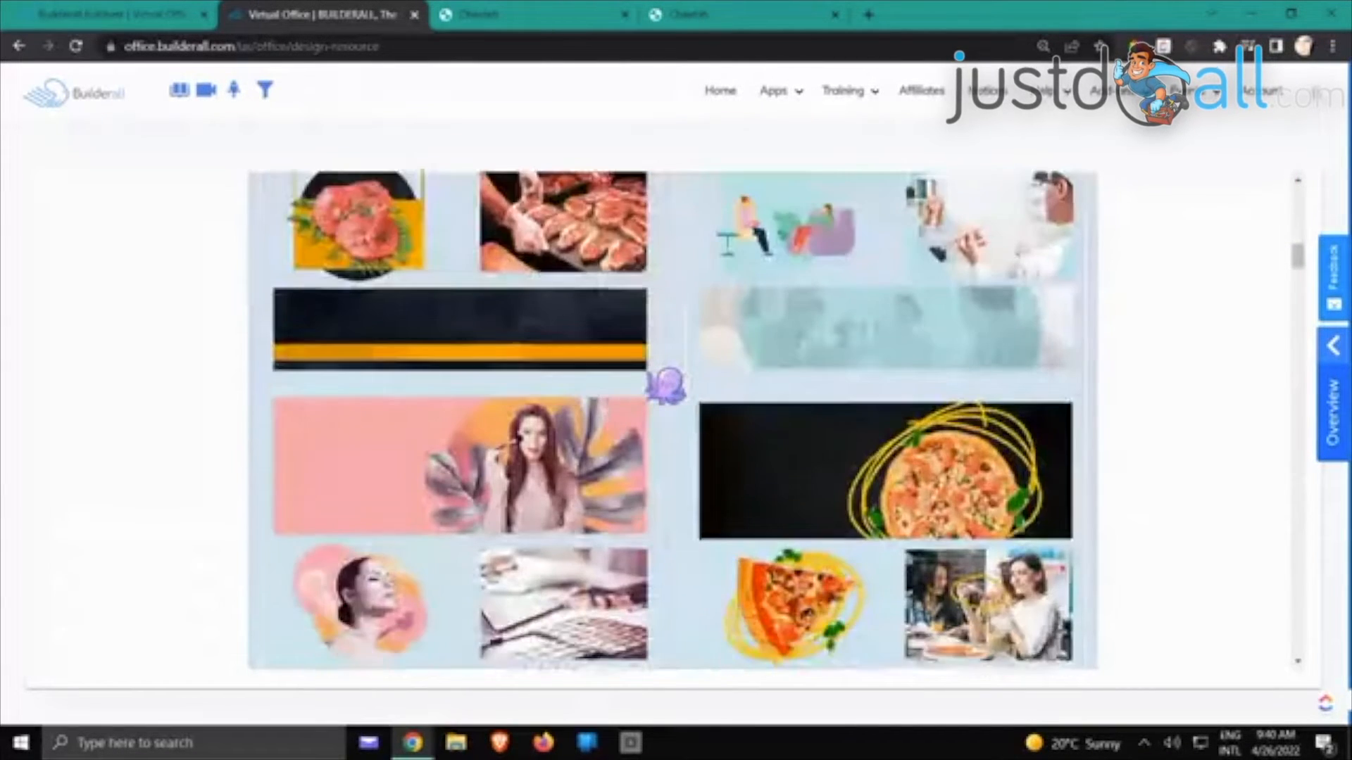
{"action": "scroll", "coordinate": [665, 385], "scroll_direction": "down", "scroll_amount": 10}
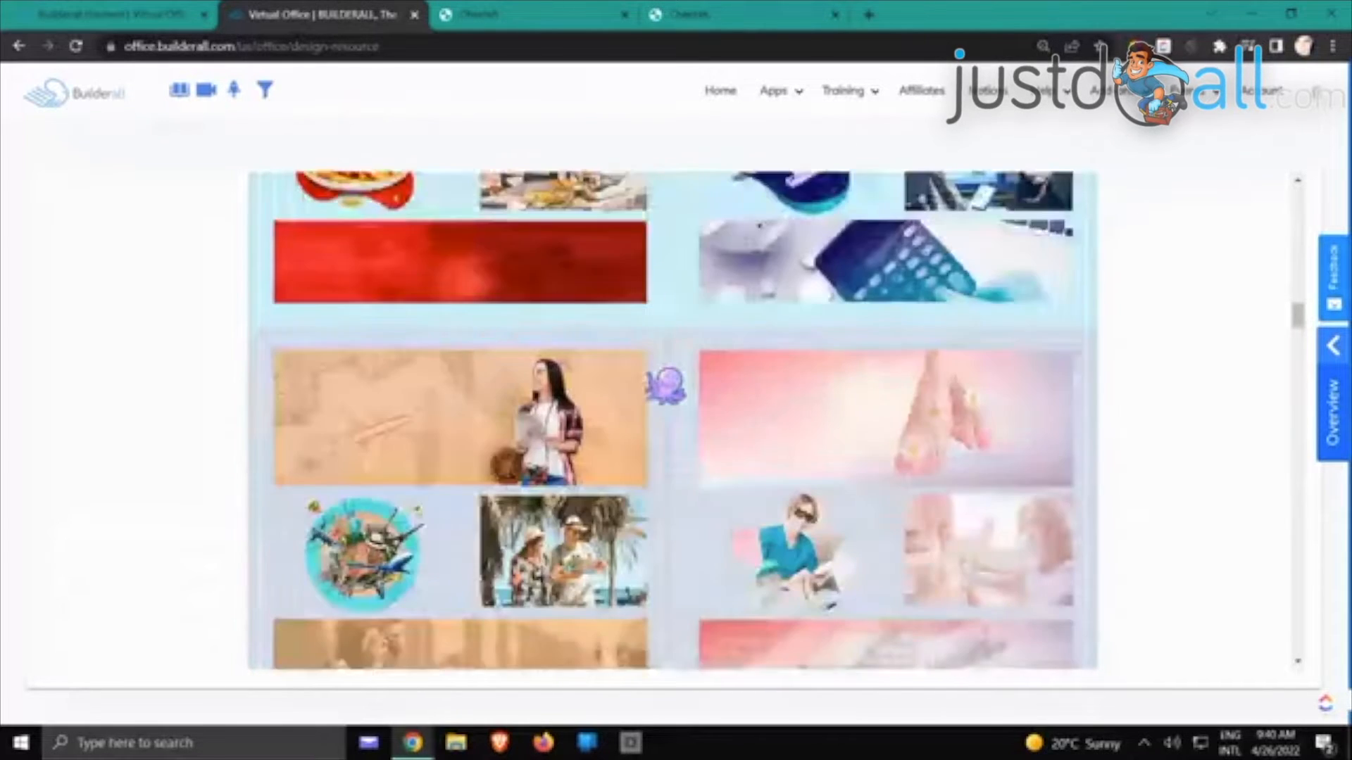
{"action": "scroll", "coordinate": [665, 386], "scroll_direction": "down", "scroll_amount": 8}
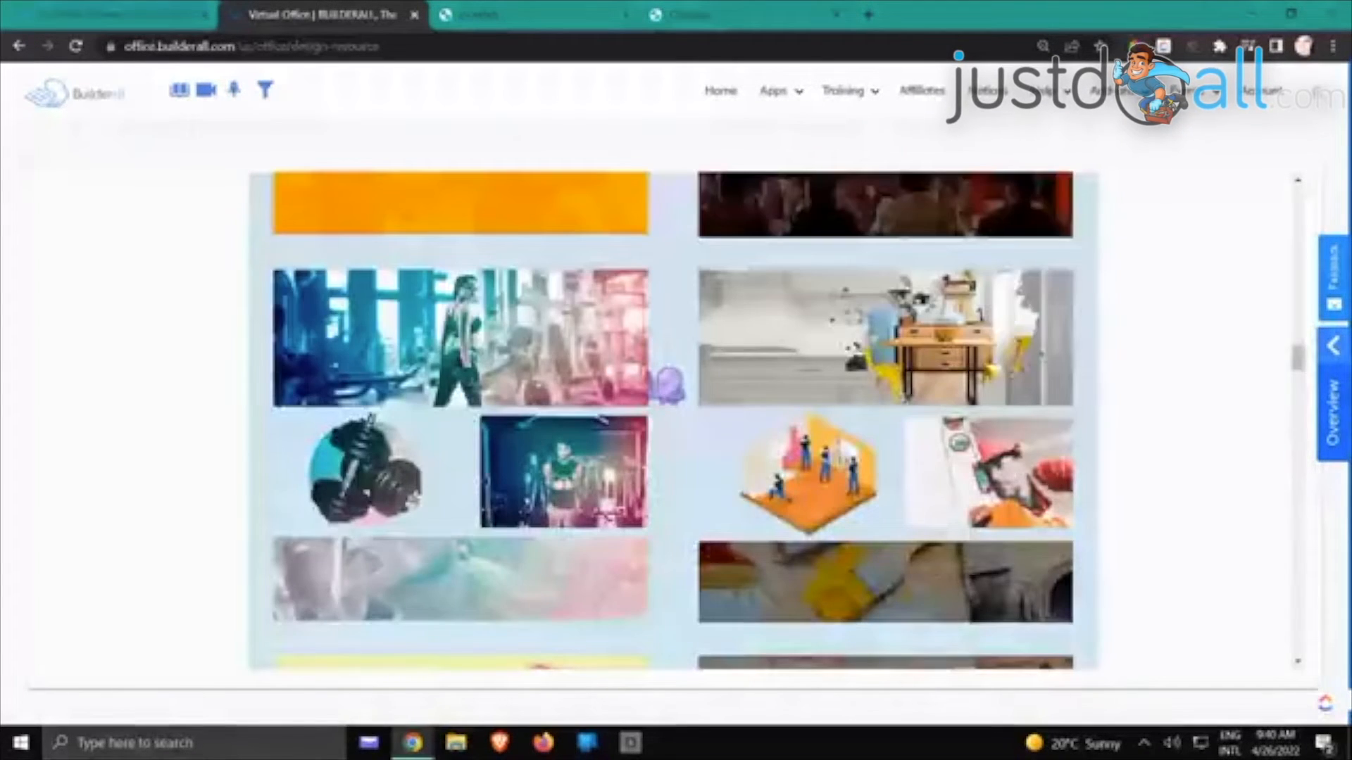
{"action": "scroll", "coordinate": [669, 384], "scroll_direction": "down", "scroll_amount": 5}
{"action": "scroll", "coordinate": [665, 386], "scroll_direction": "down", "scroll_amount": 10}
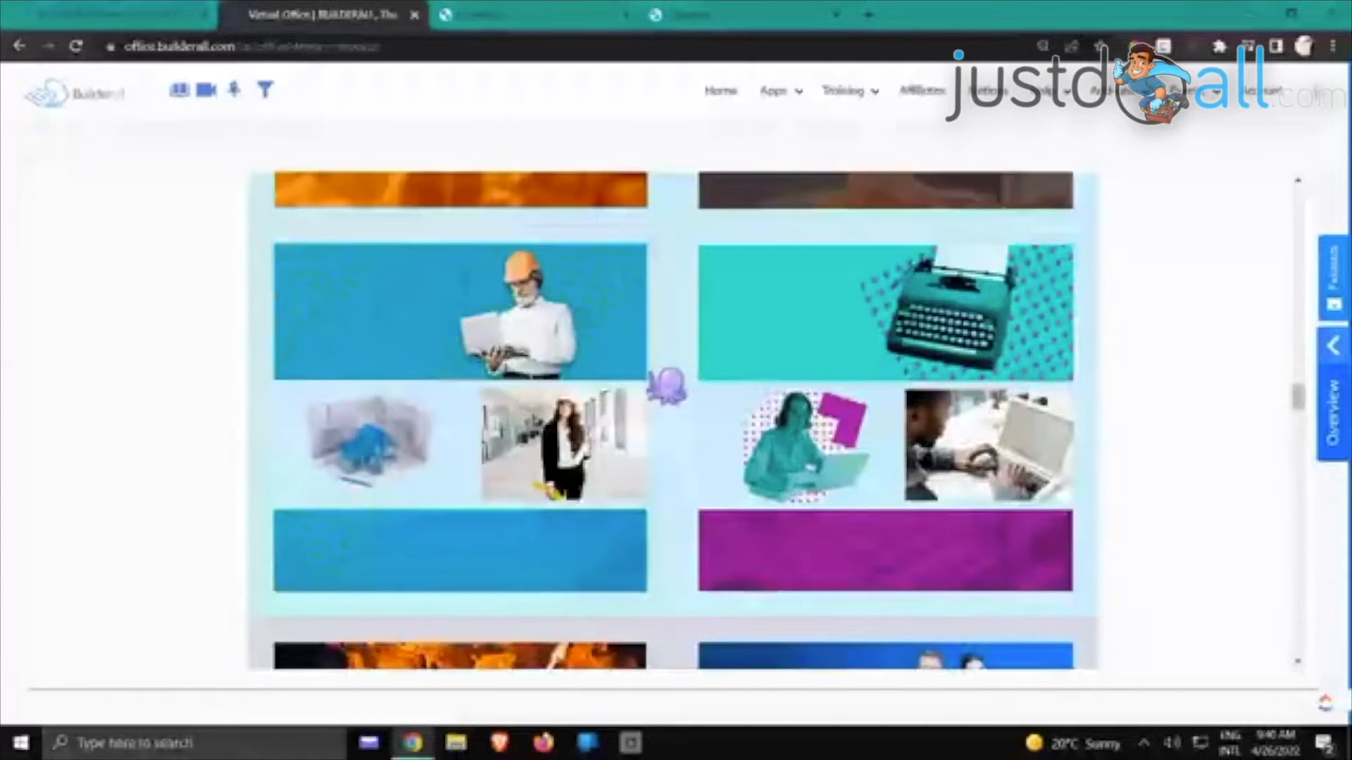
{"action": "scroll", "coordinate": [667, 386], "scroll_direction": "down", "scroll_amount": 10}
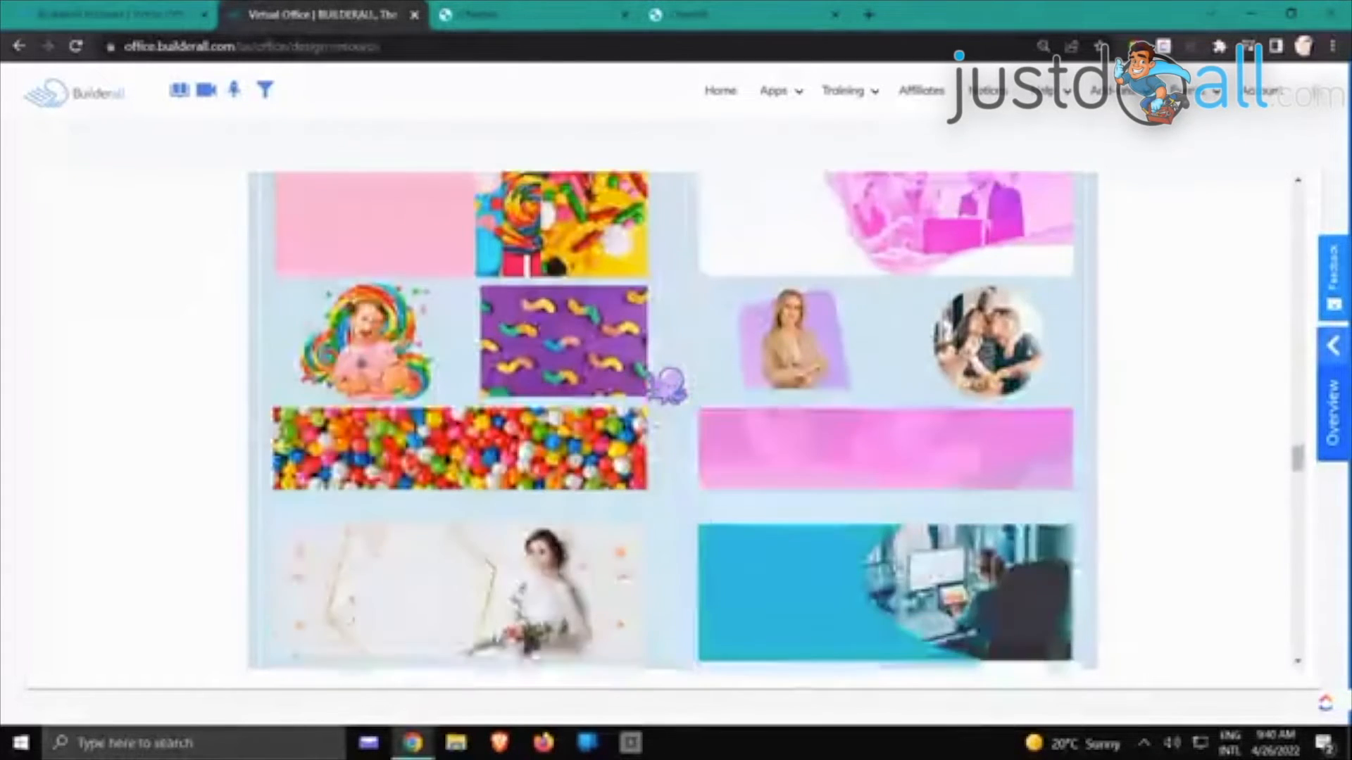
{"action": "scroll", "coordinate": [655, 384], "scroll_direction": "up", "scroll_amount": 2}
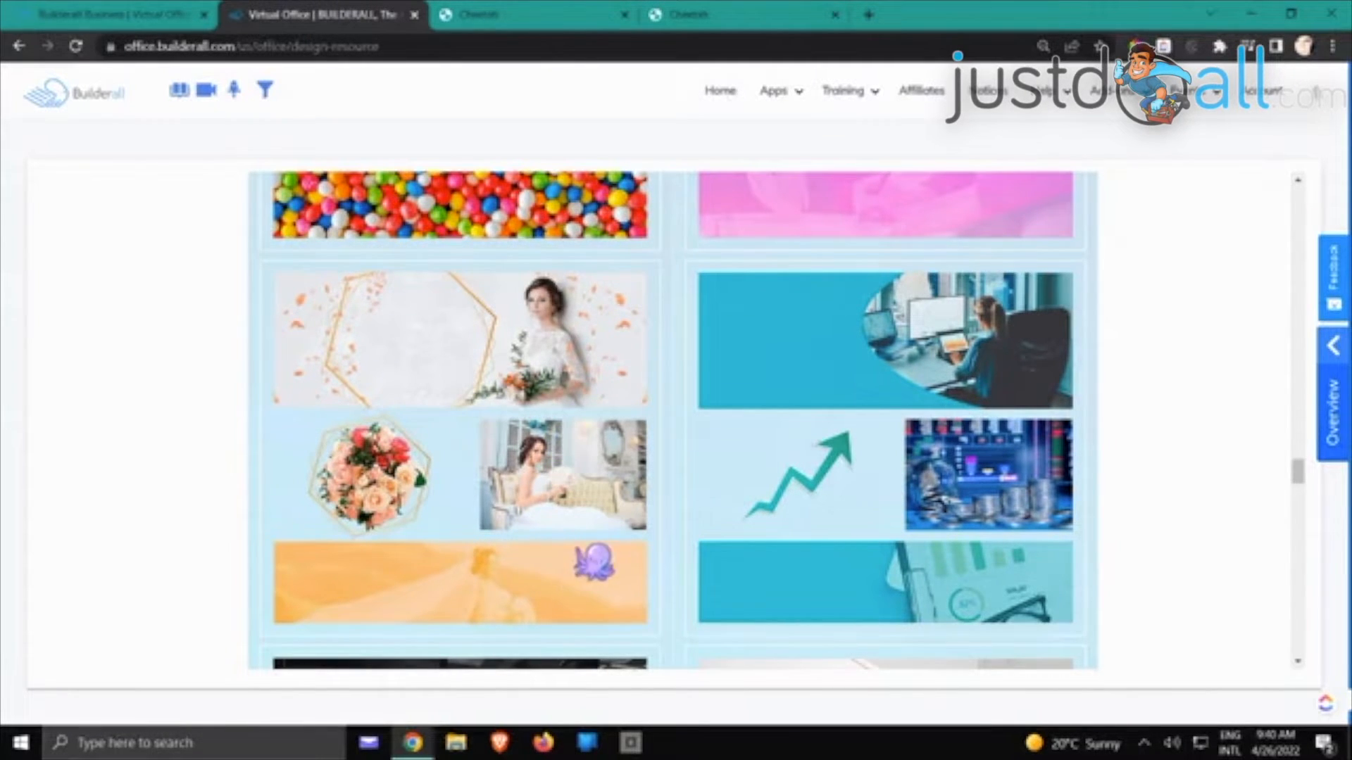
{"action": "scroll", "coordinate": [588, 490], "scroll_direction": "up", "scroll_amount": 8}
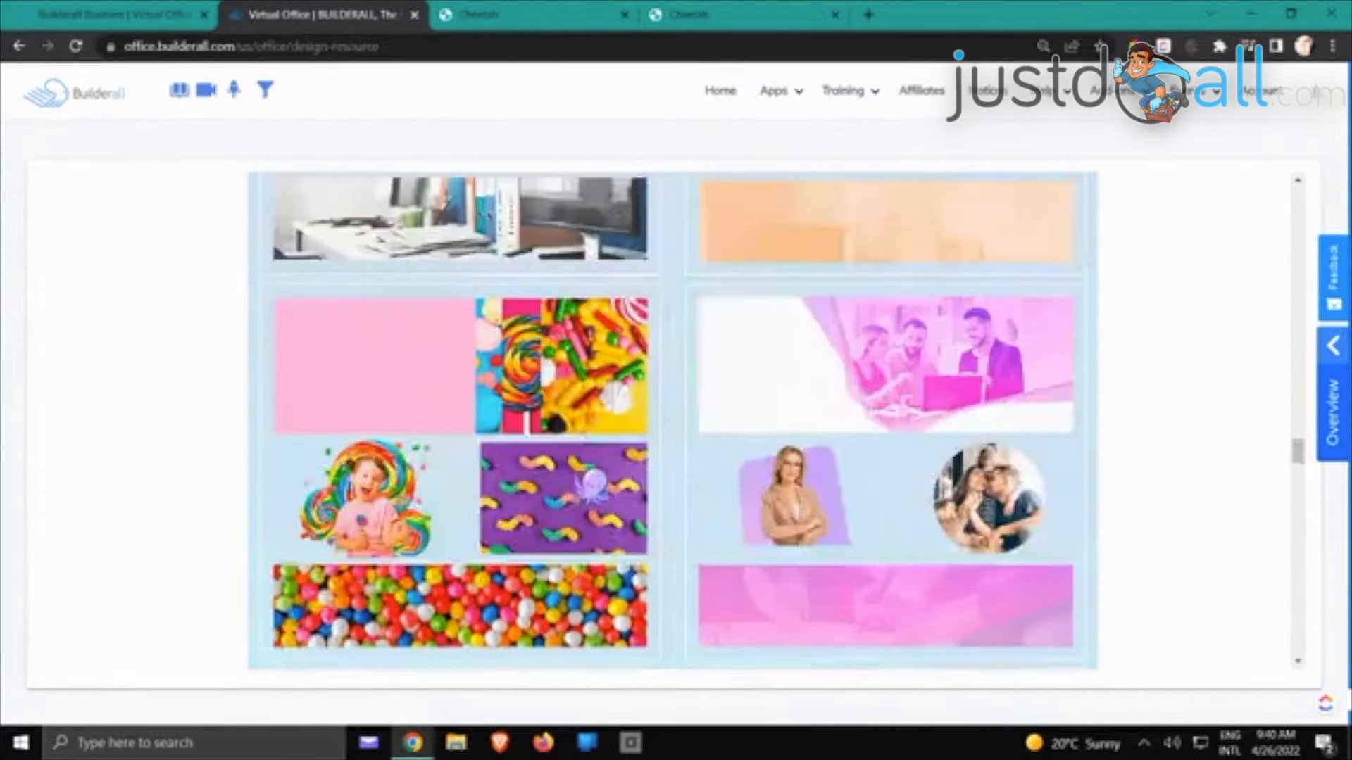
{"action": "scroll", "coordinate": [597, 478], "scroll_direction": "up", "scroll_amount": 10}
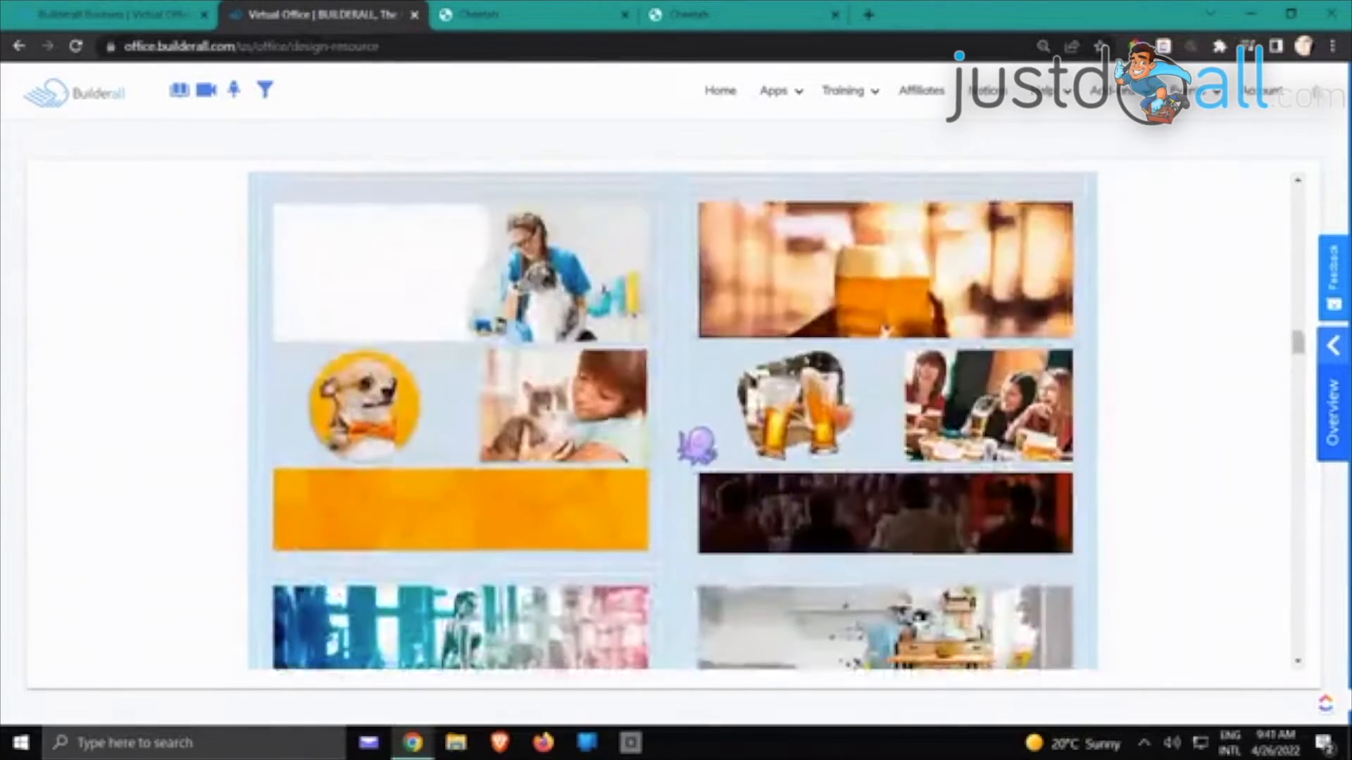
{"action": "scroll", "coordinate": [701, 443], "scroll_direction": "up", "scroll_amount": 10}
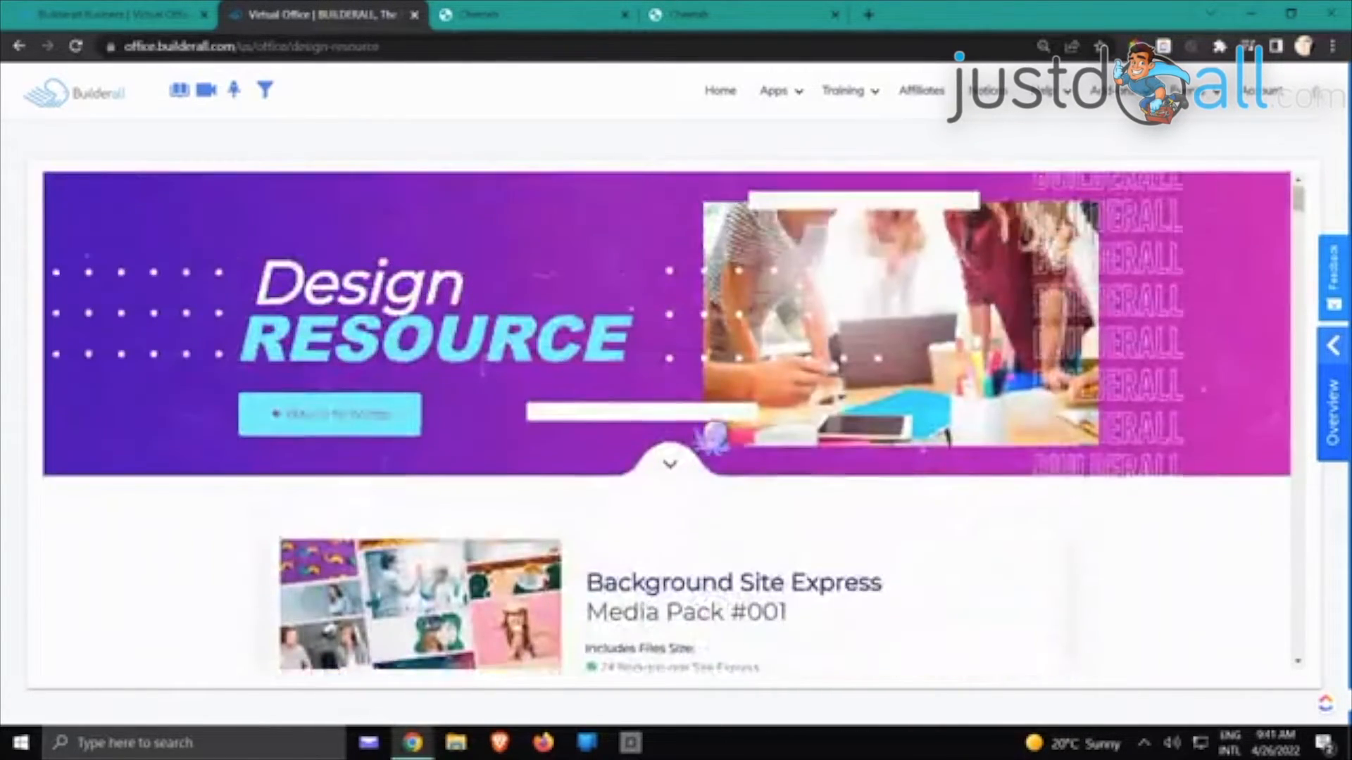
Open the Background Site Express pack's download folder in Google Drive and go into its Brides folder
{"action": "scroll", "coordinate": [713, 437], "scroll_direction": "down", "scroll_amount": 8}
{"action": "left_click", "coordinate": [993, 296]}
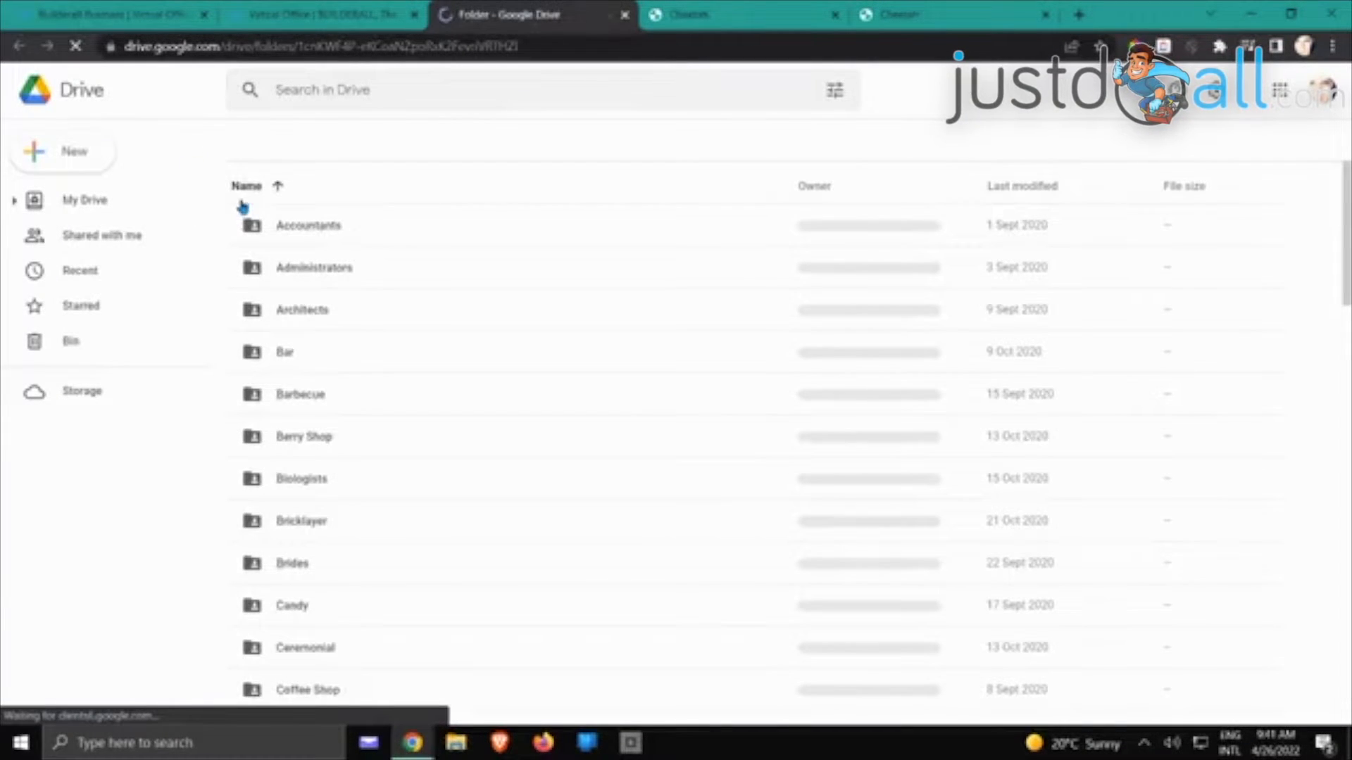
{"action": "double_click", "coordinate": [316, 574]}
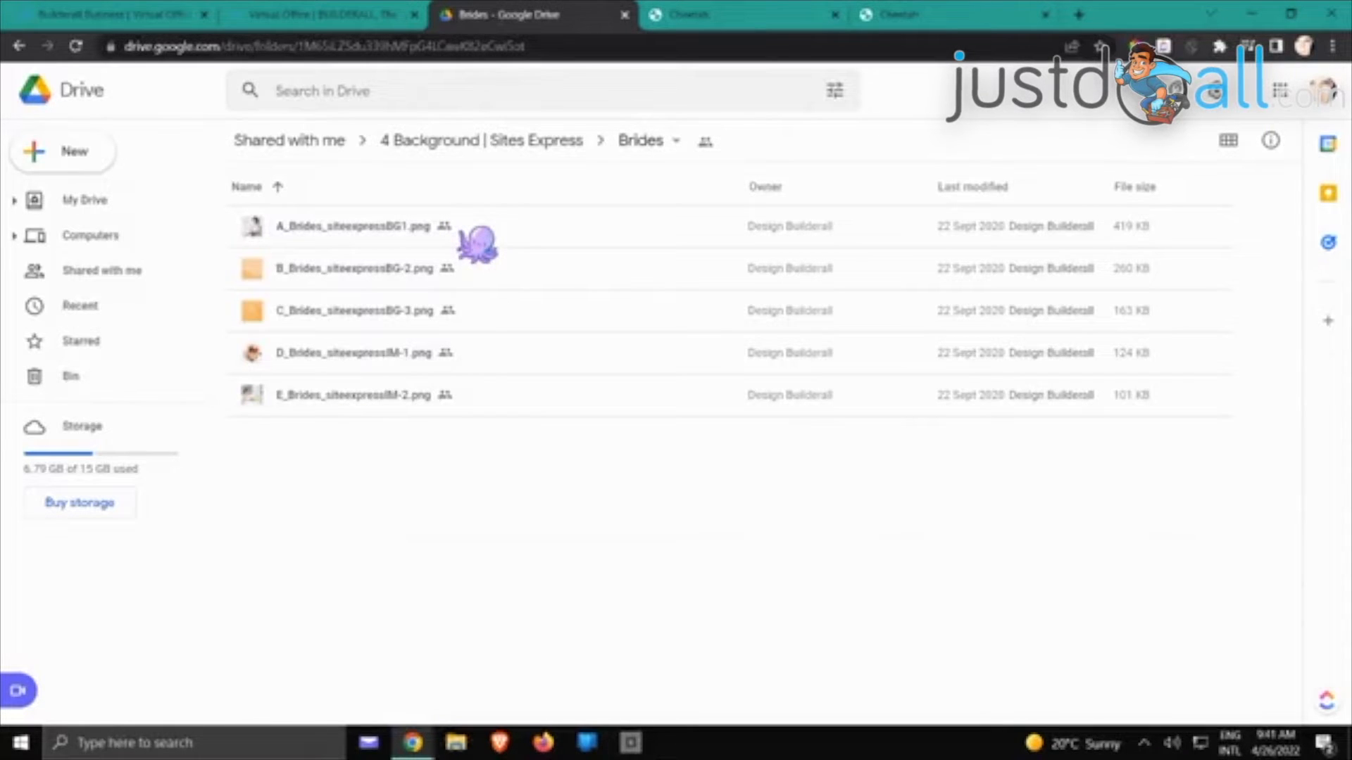
Download A_Brides_siteexpressBG1.png and E_Brides_siteexpressIM-2.png from the Brides folder
{"action": "left_click", "coordinate": [514, 236]}
{"action": "right_click", "coordinate": [513, 237]}
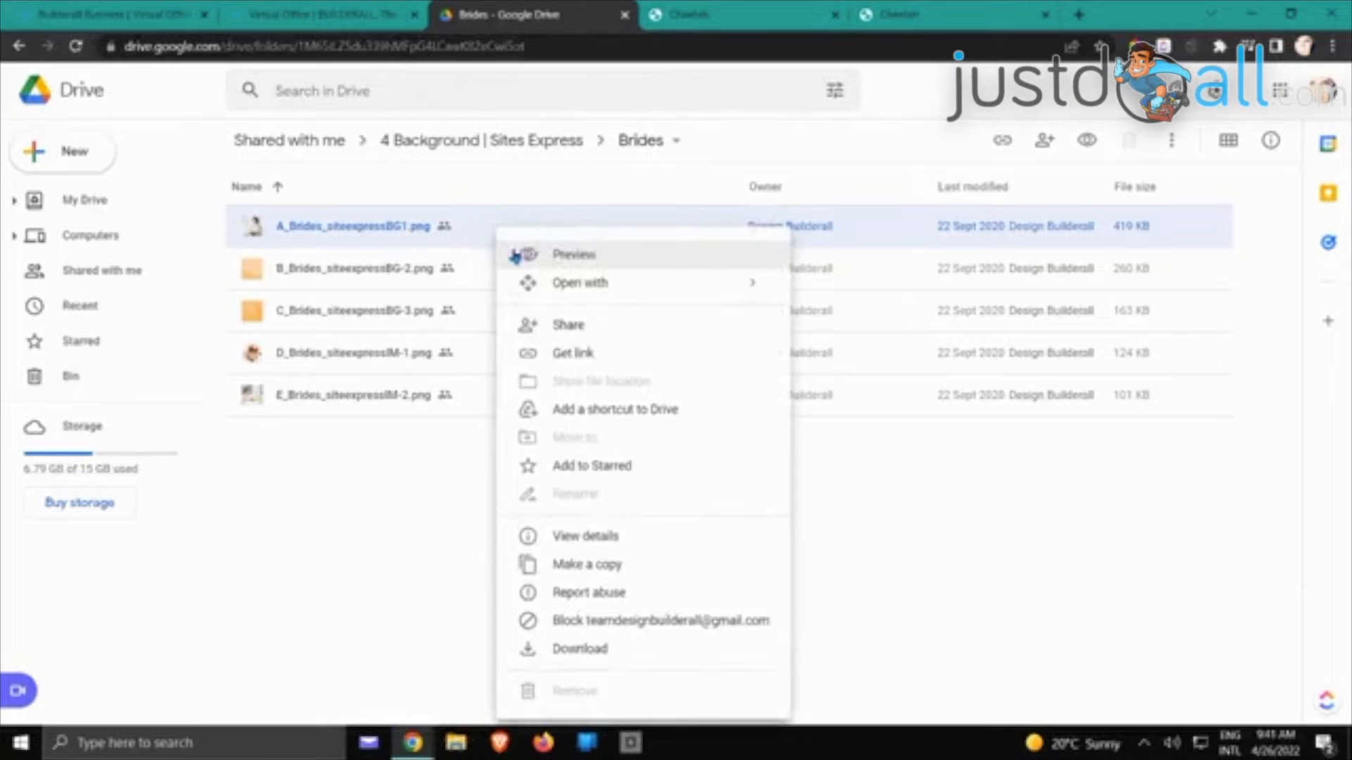
{"action": "left_click", "coordinate": [567, 650]}
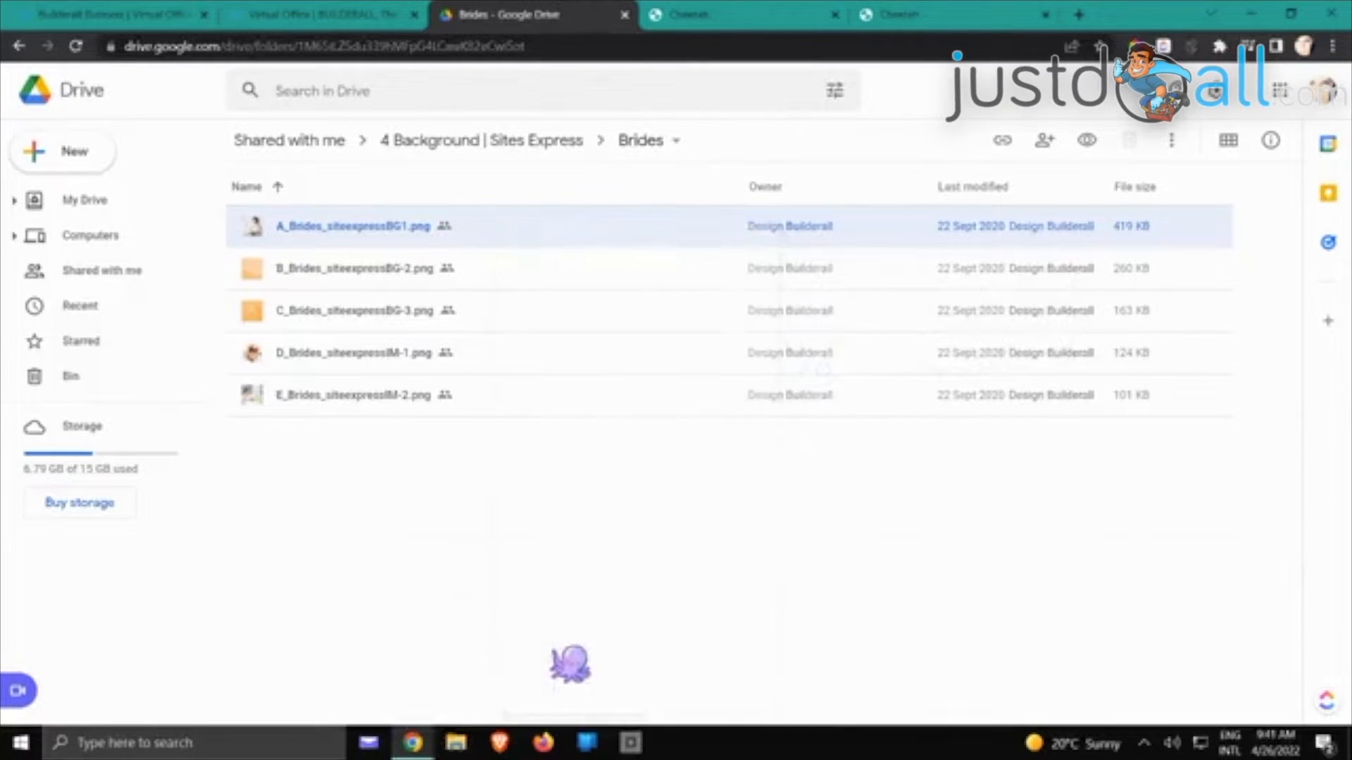
{"action": "left_click", "coordinate": [504, 367]}
{"action": "right_click", "coordinate": [504, 368]}
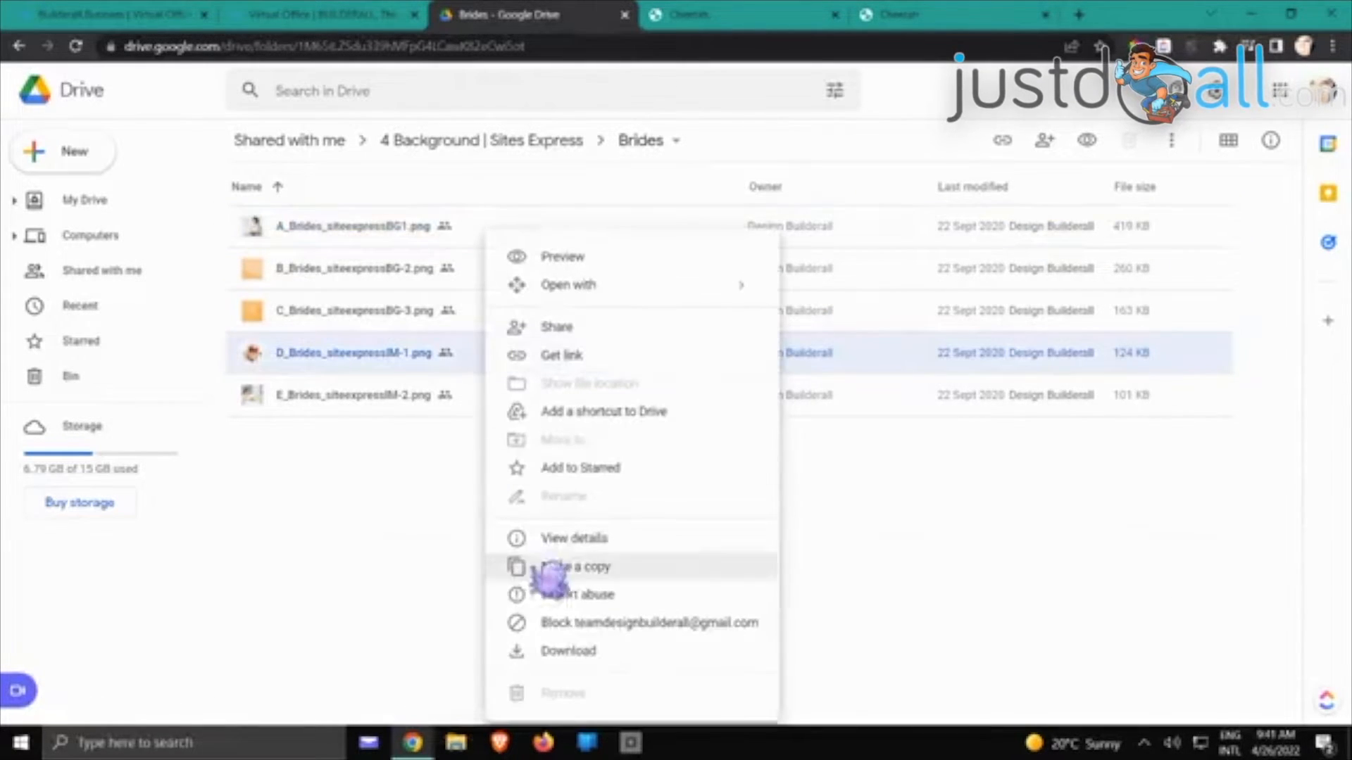
{"action": "left_click", "coordinate": [475, 403]}
{"action": "right_click", "coordinate": [476, 403]}
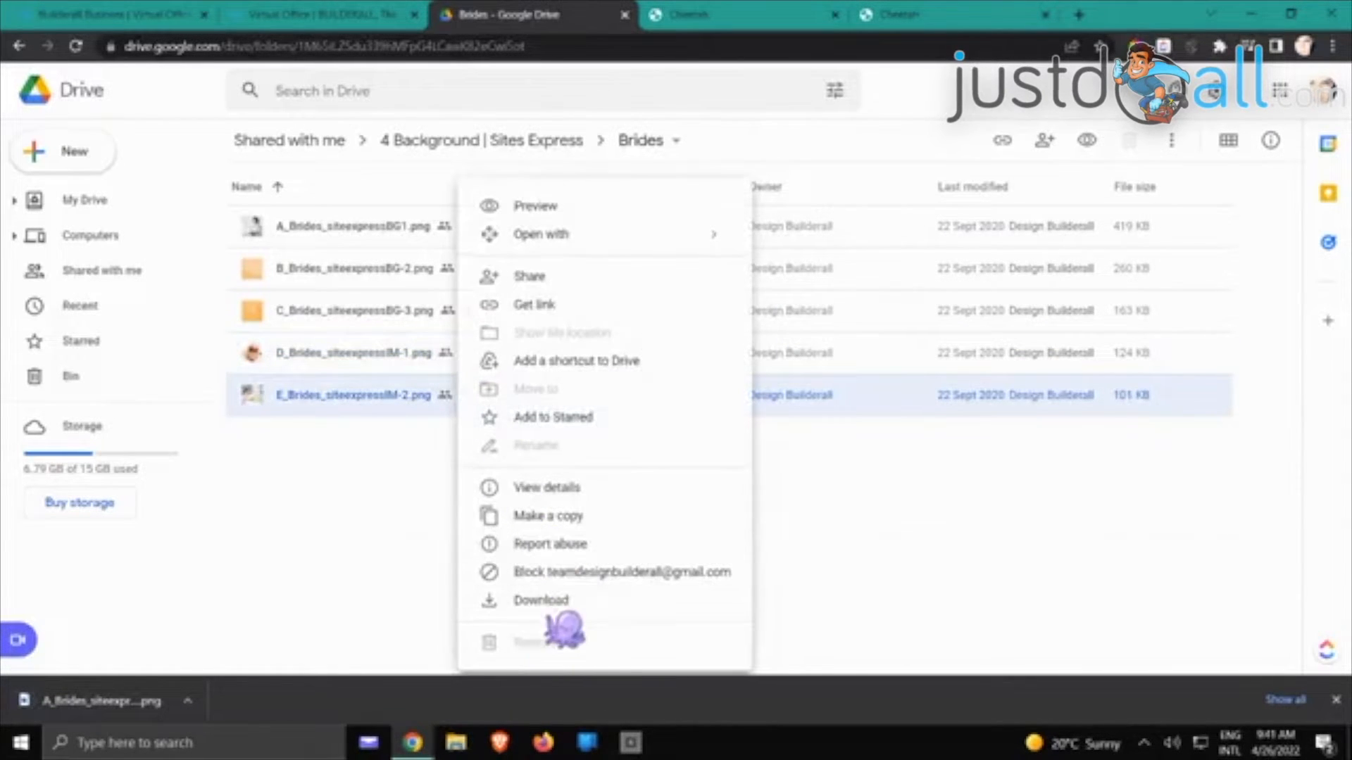
{"action": "left_click", "coordinate": [543, 600]}
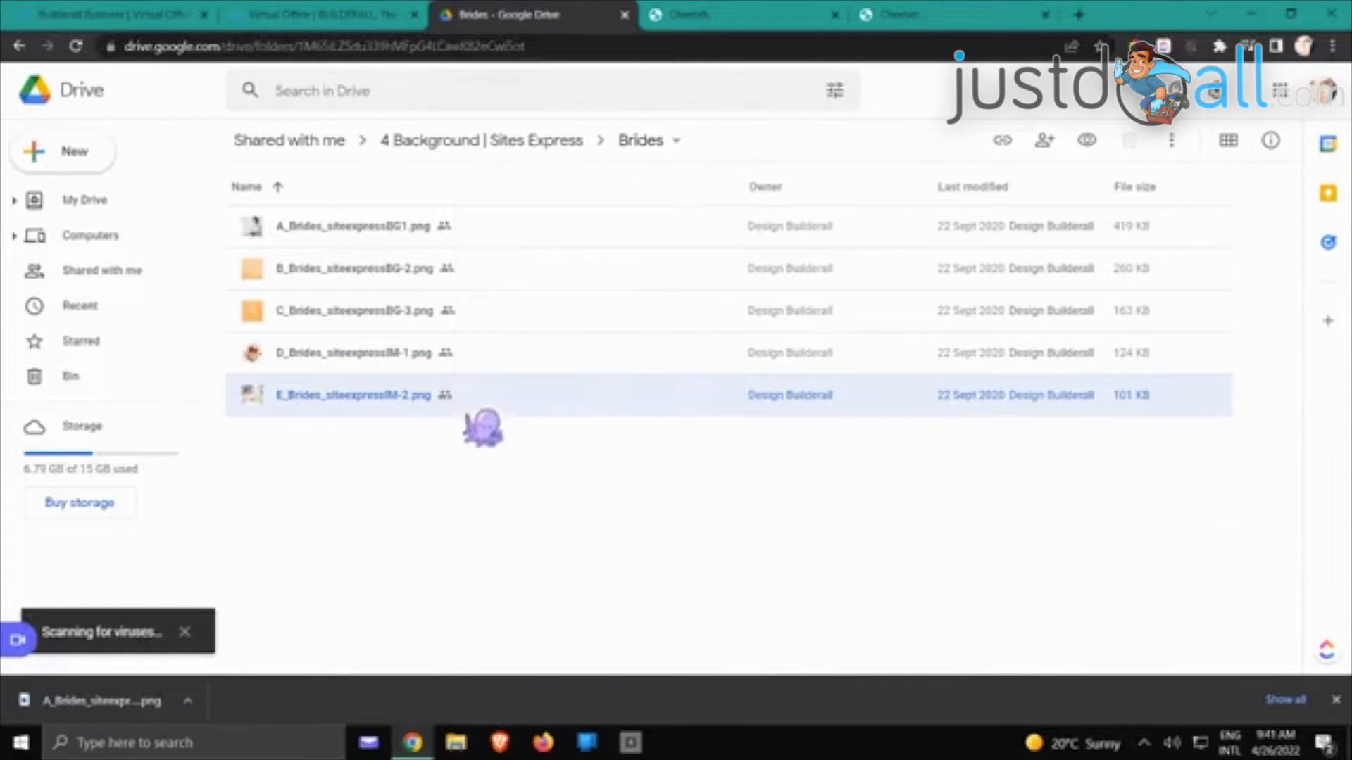
Request the download of the background image C_Brides_siteexpressBG-3.png
{"action": "left_click", "coordinate": [514, 317]}
{"action": "right_click", "coordinate": [501, 312]}
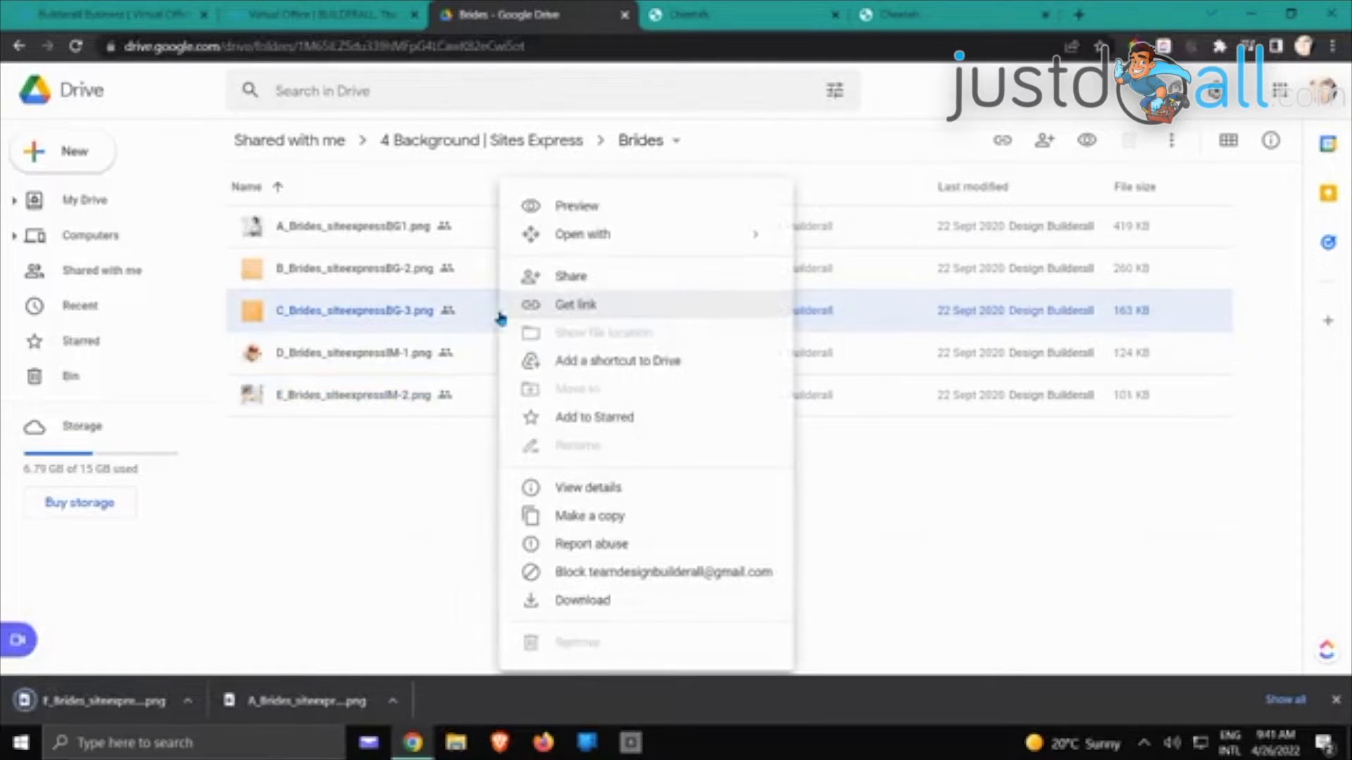
{"action": "left_click", "coordinate": [585, 602]}
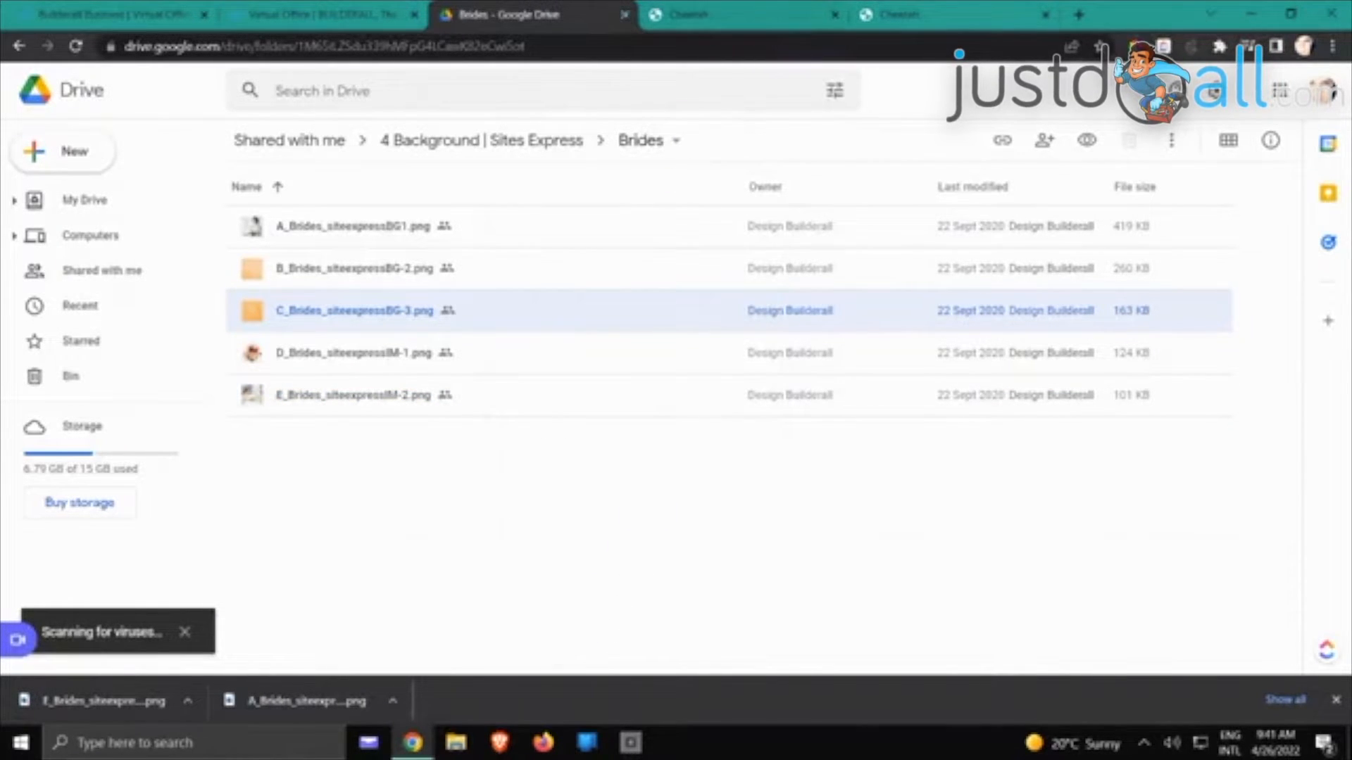
Close the Google Drive and Virtual Office pages, return to the Cheetah editor and dismiss the publishing confirmation
{"action": "left_click", "coordinate": [624, 14]}
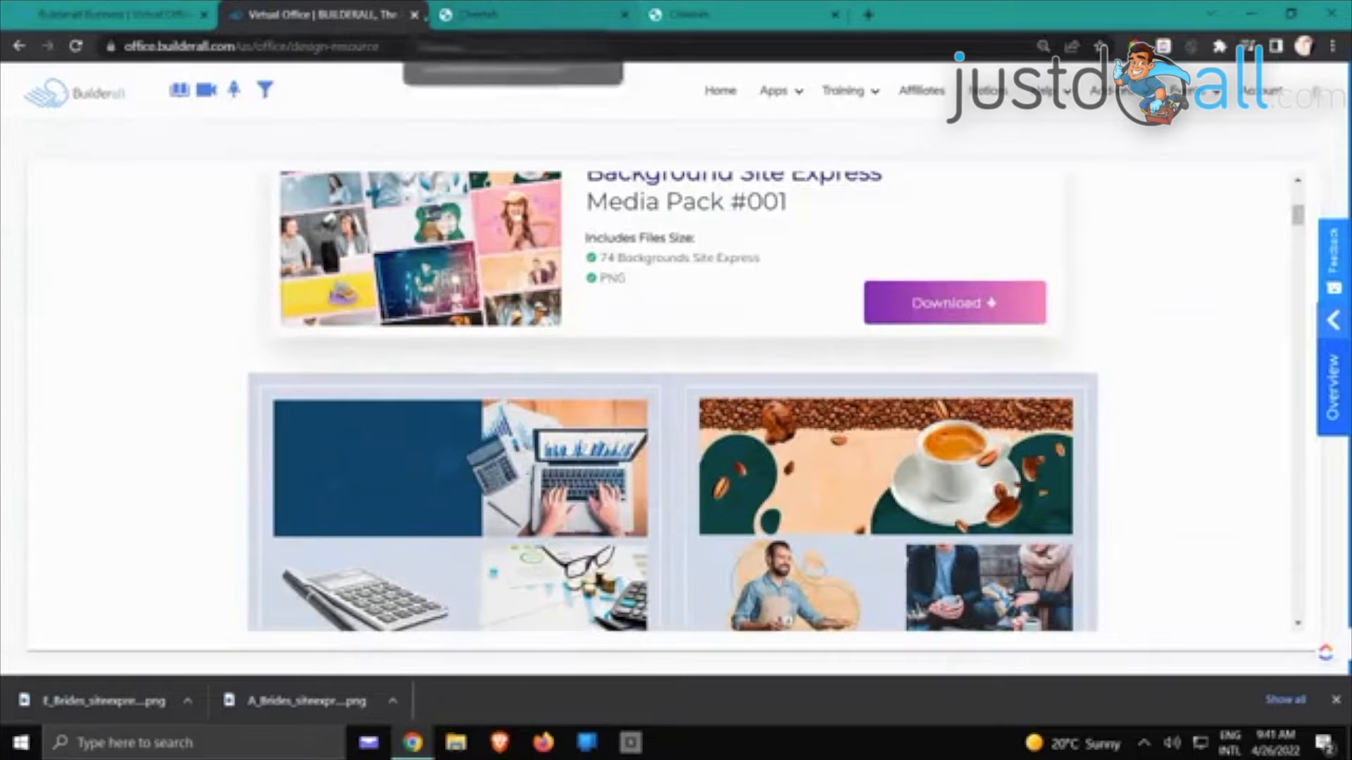
{"action": "left_click", "coordinate": [414, 14]}
{"action": "left_click", "coordinate": [519, 12]}
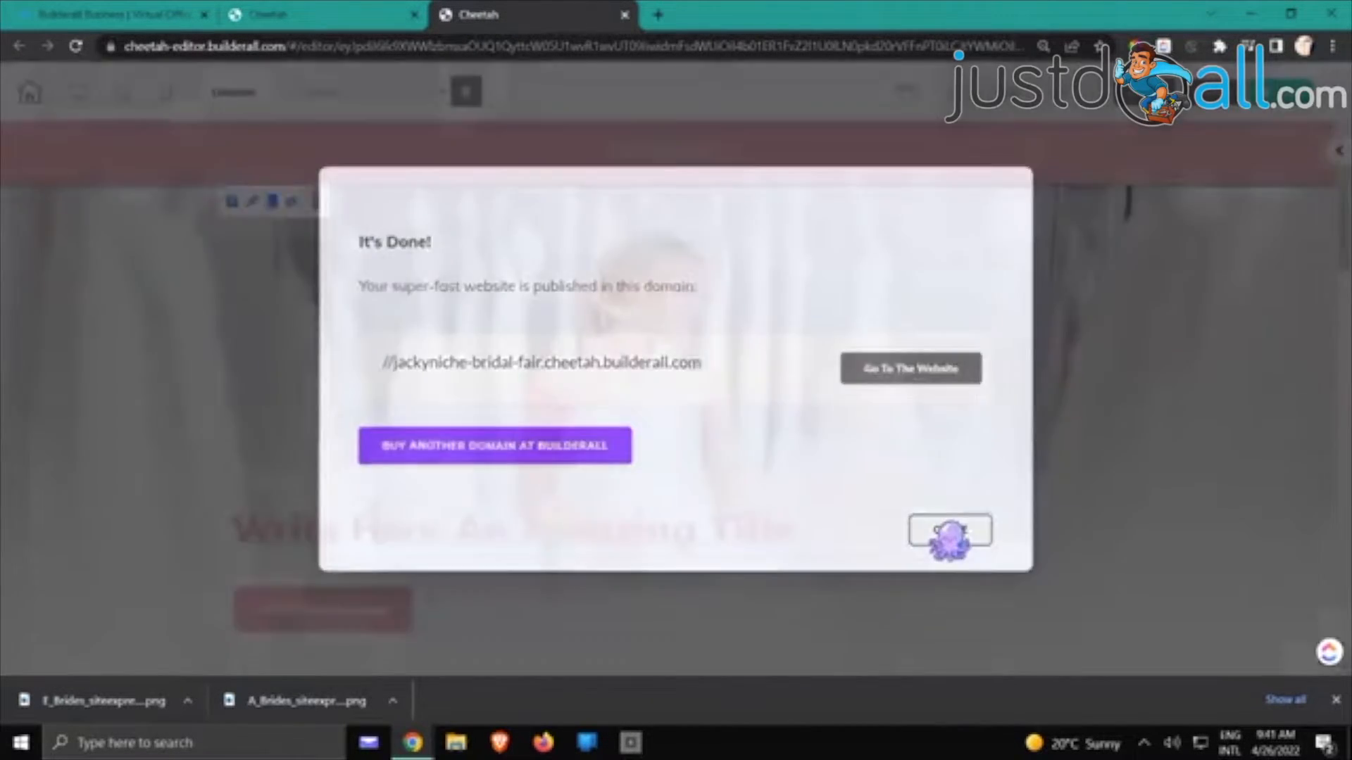
{"action": "left_click", "coordinate": [950, 532]}
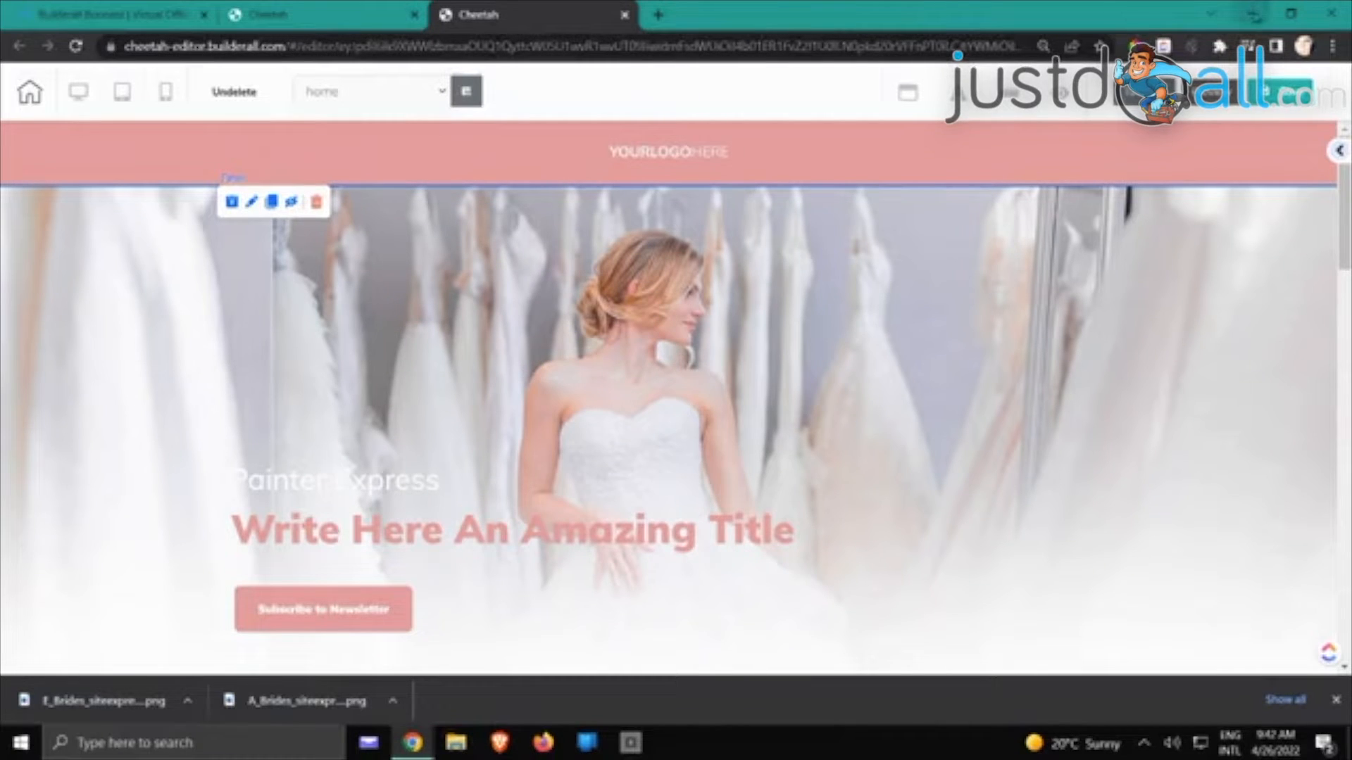
{"action": "scroll", "coordinate": [862, 366], "scroll_direction": "down", "scroll_amount": 1}
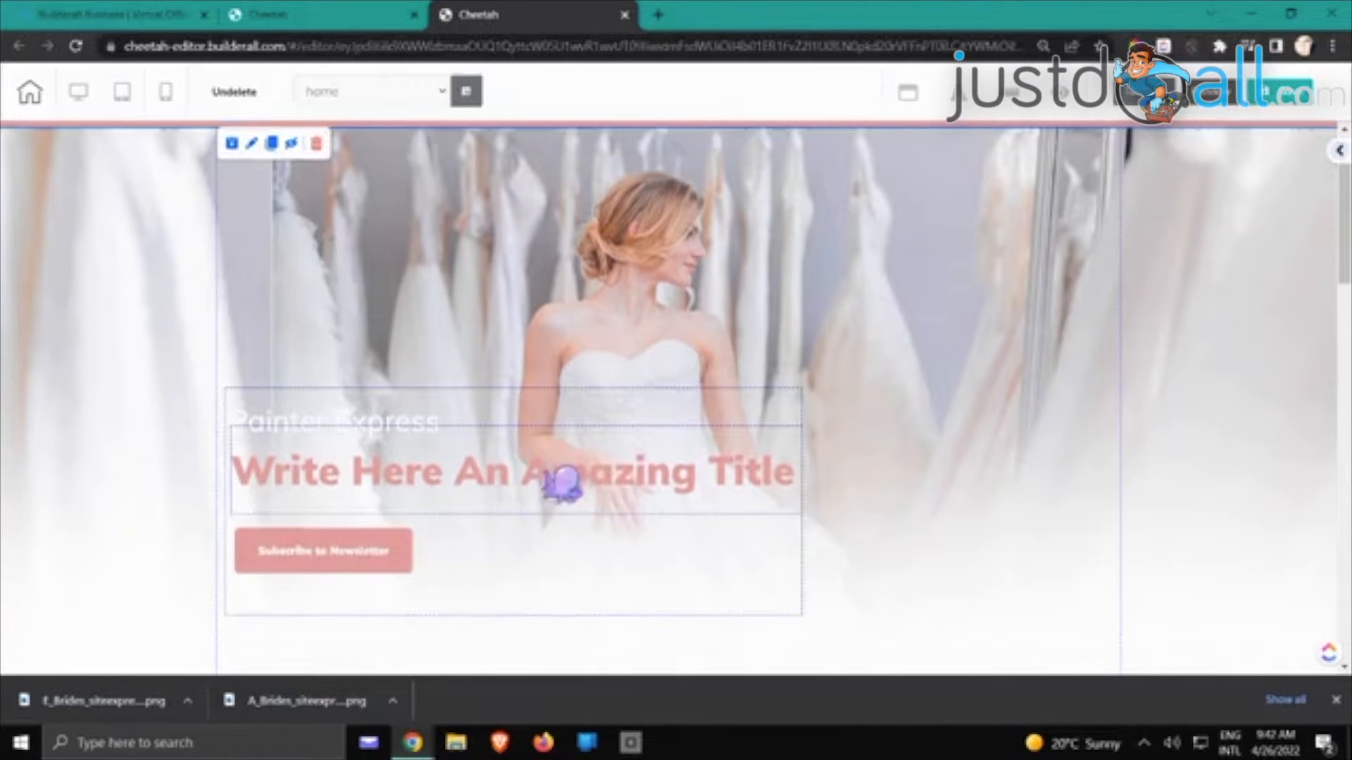
{"action": "scroll", "coordinate": [857, 188], "scroll_direction": "up", "scroll_amount": 1}
{"action": "scroll", "coordinate": [879, 165], "scroll_direction": "down", "scroll_amount": 3}
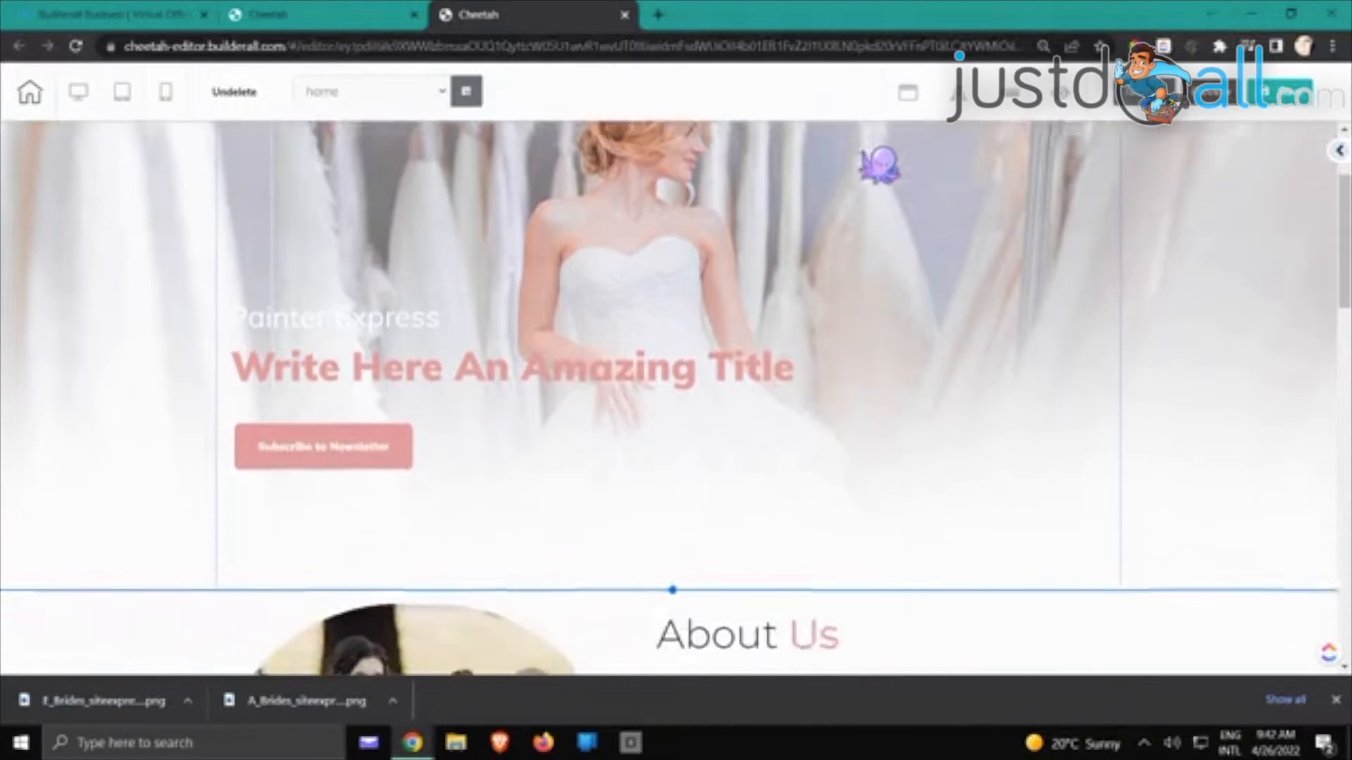
{"action": "scroll", "coordinate": [880, 166], "scroll_direction": "down", "scroll_amount": 4}
{"action": "scroll", "coordinate": [886, 169], "scroll_direction": "down", "scroll_amount": 11}
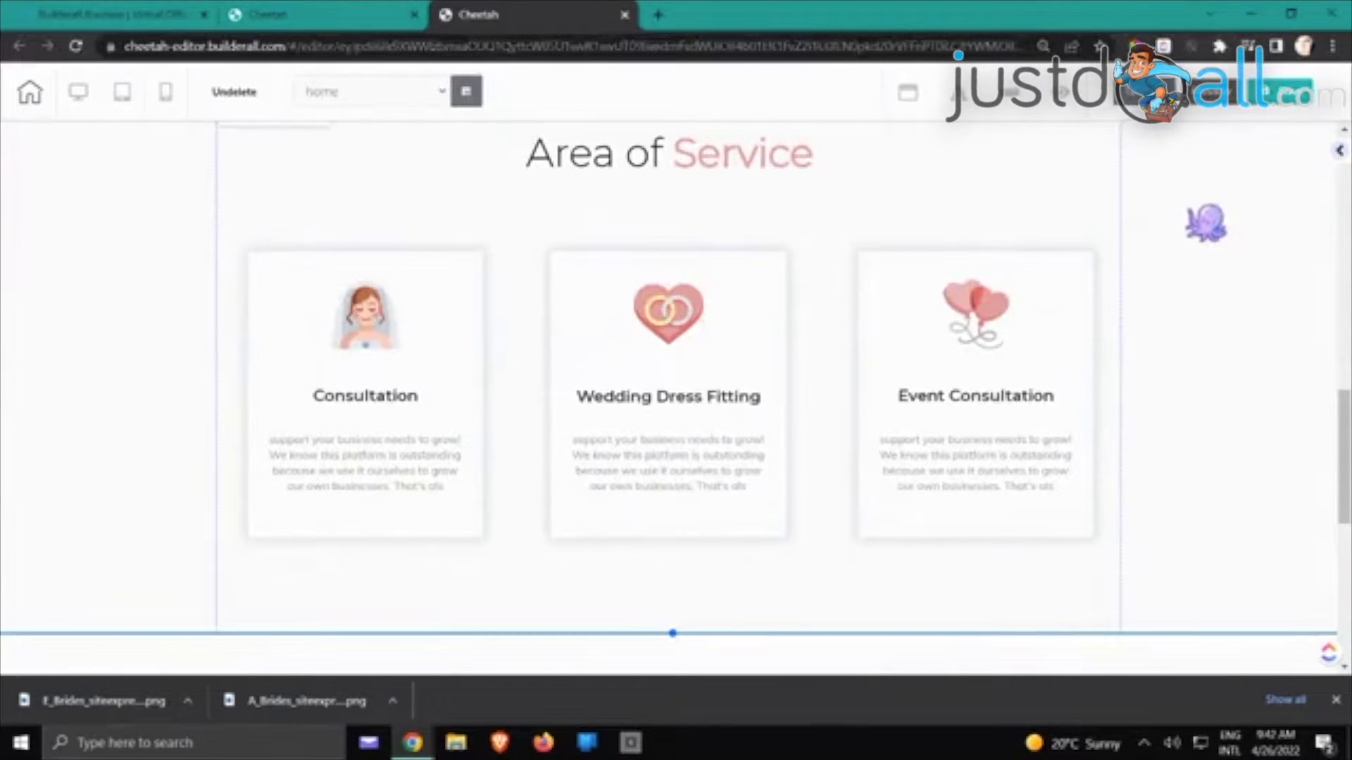
{"action": "double_click", "coordinate": [1206, 223]}
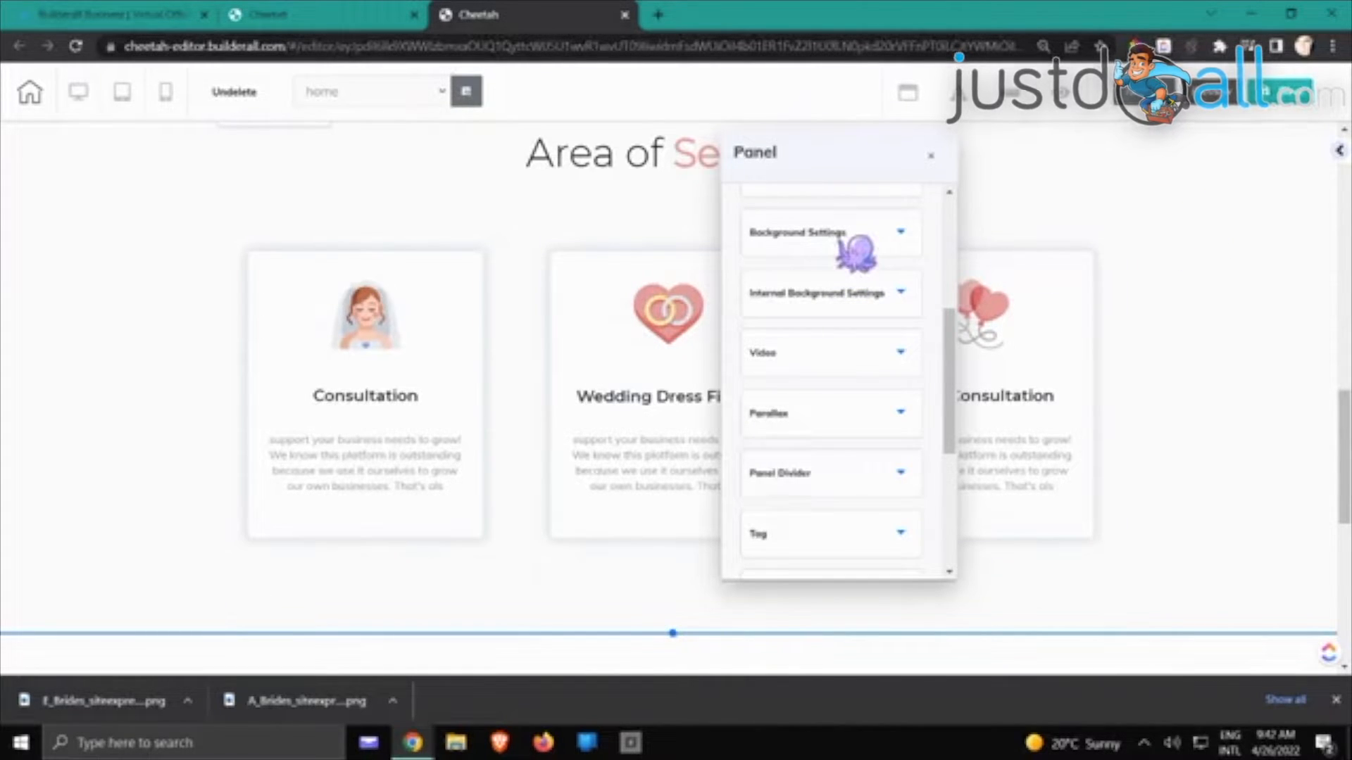
{"action": "left_click", "coordinate": [1186, 214]}
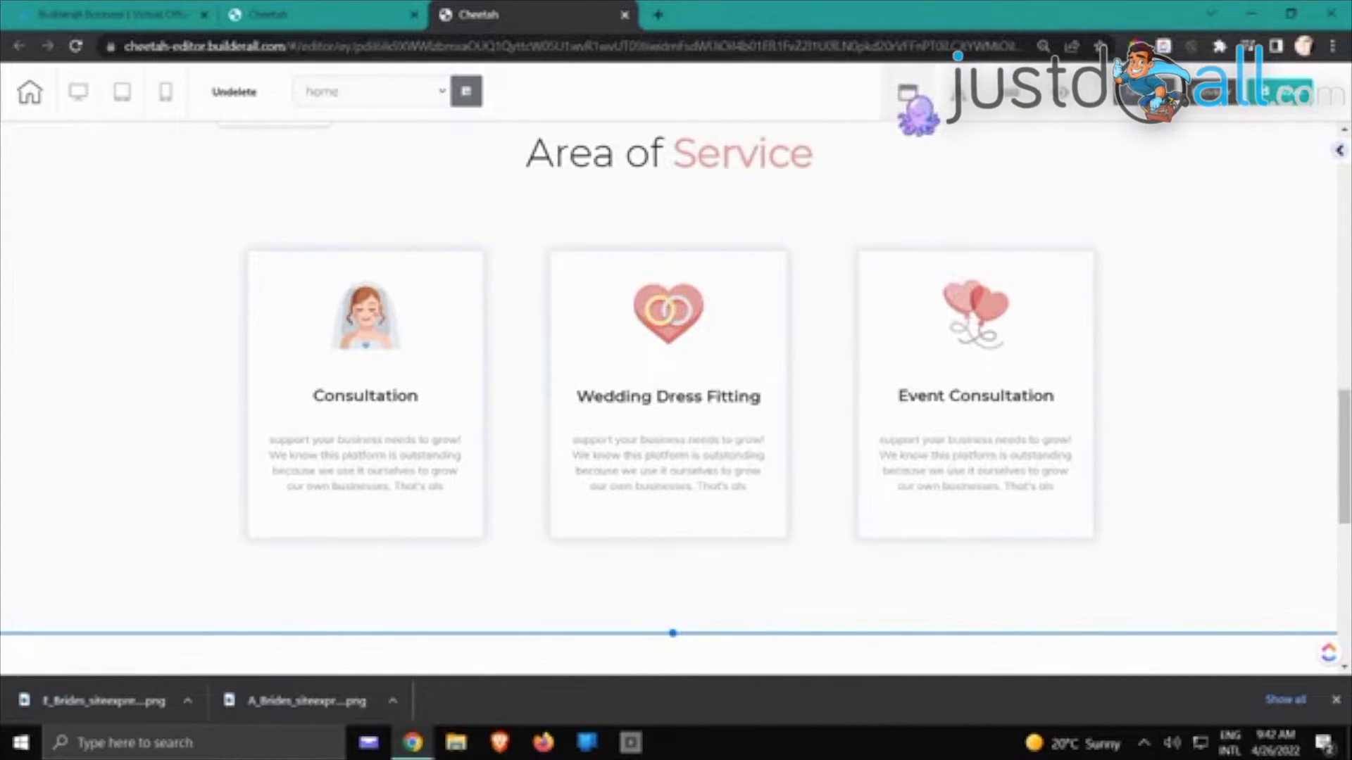
Upload A_Brides_siteexpressBG1.png from the Downloads folder to the user files while changing the page background image
{"action": "left_click", "coordinate": [907, 94]}
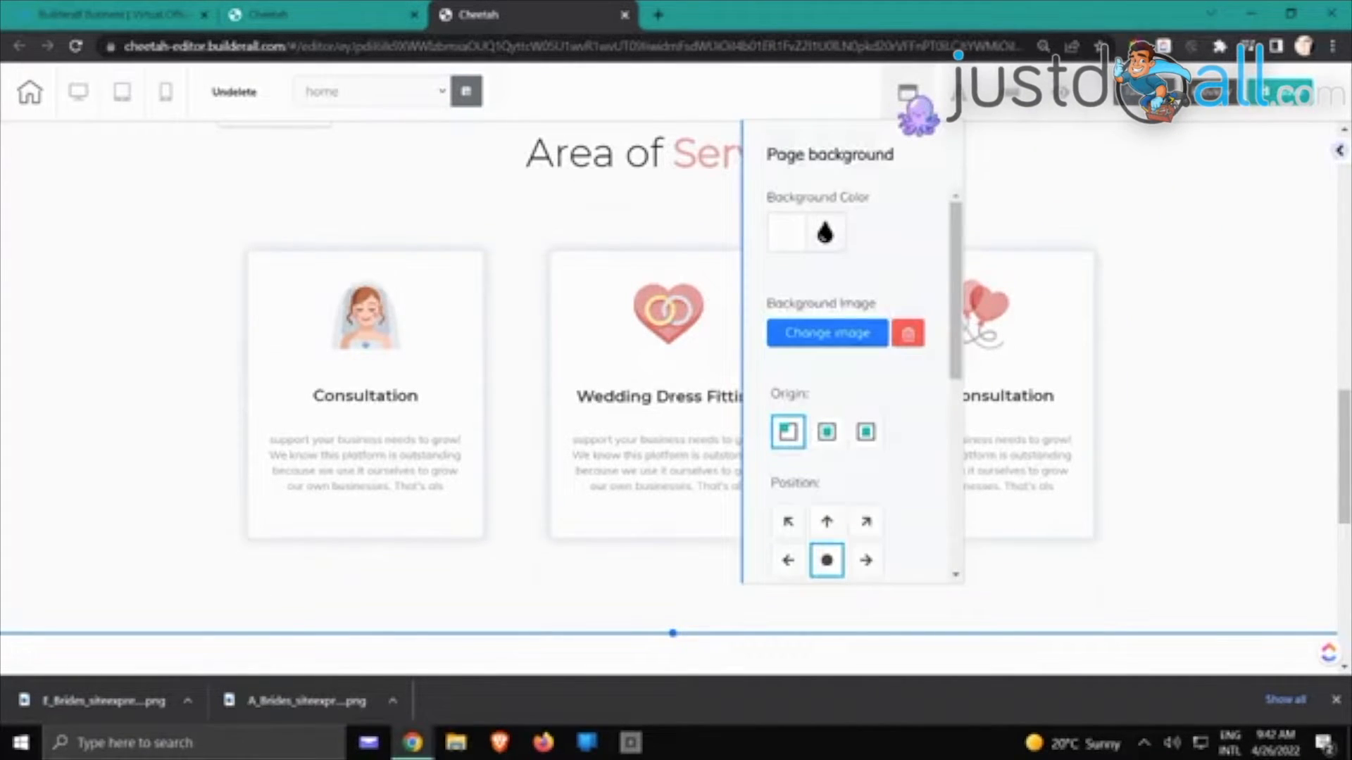
{"action": "left_click", "coordinate": [818, 333]}
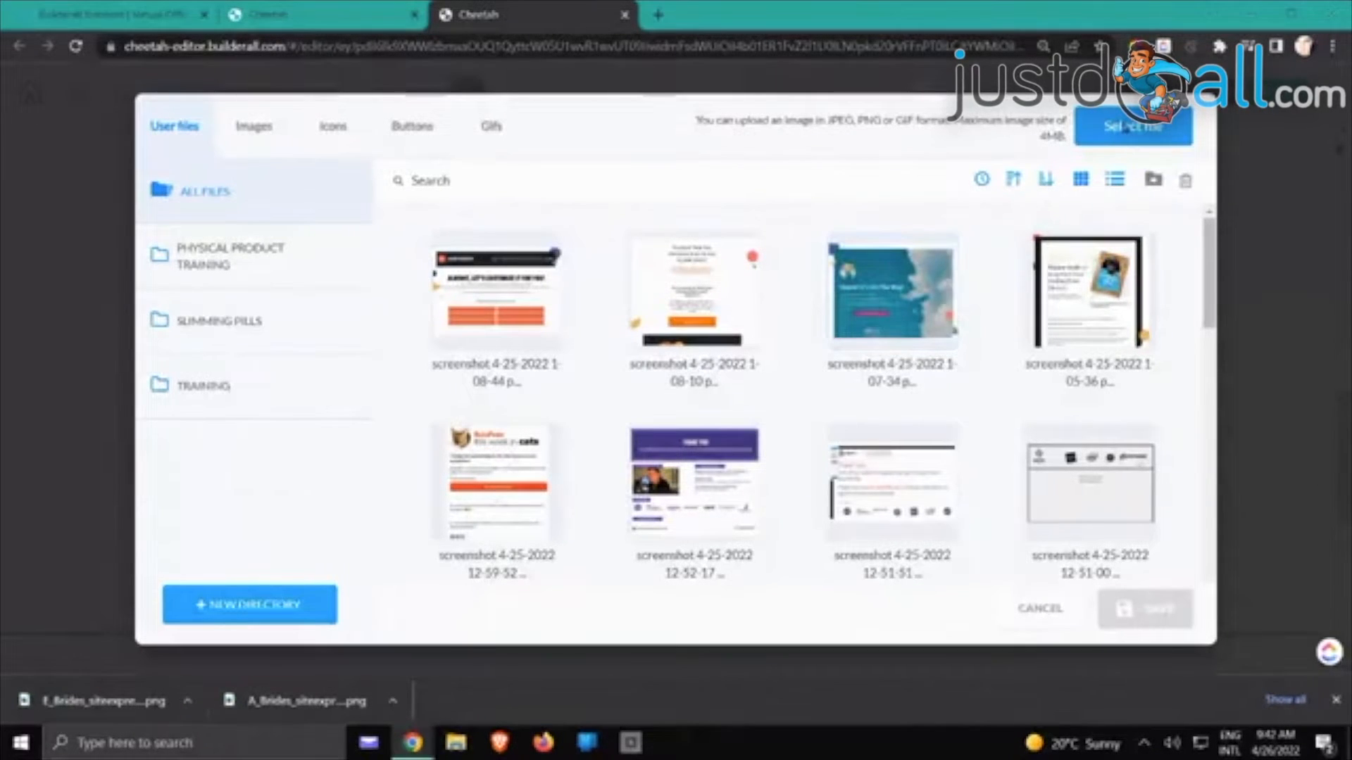
{"action": "left_click", "coordinate": [1127, 126]}
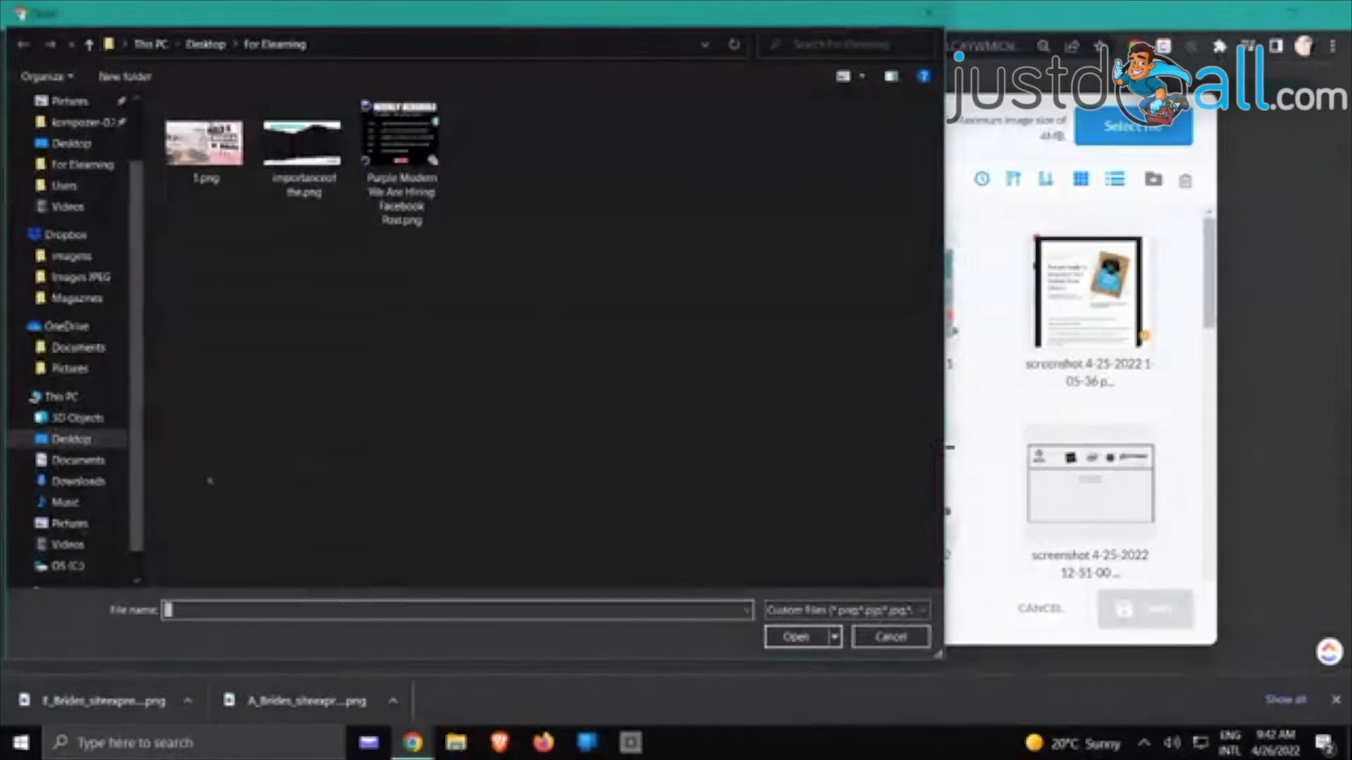
{"action": "left_click", "coordinate": [78, 481]}
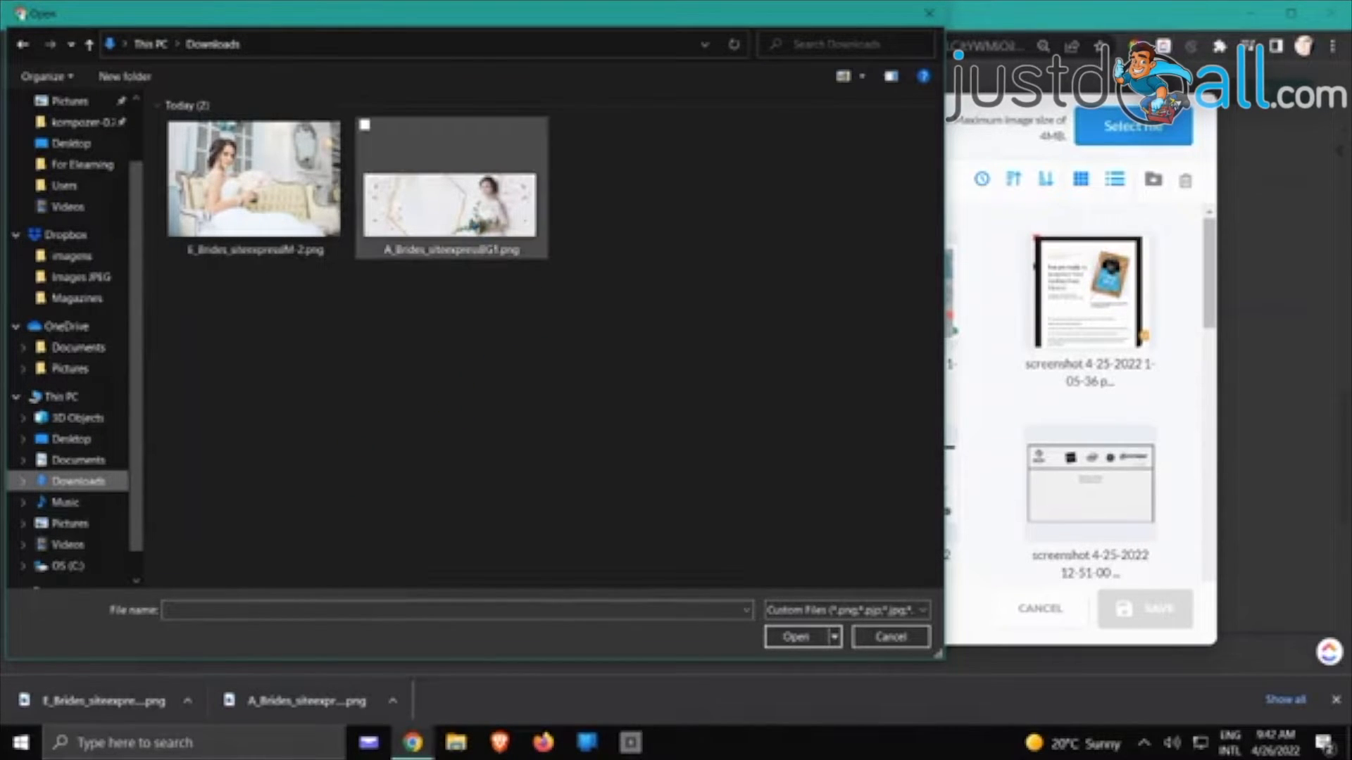
{"action": "left_click", "coordinate": [469, 211]}
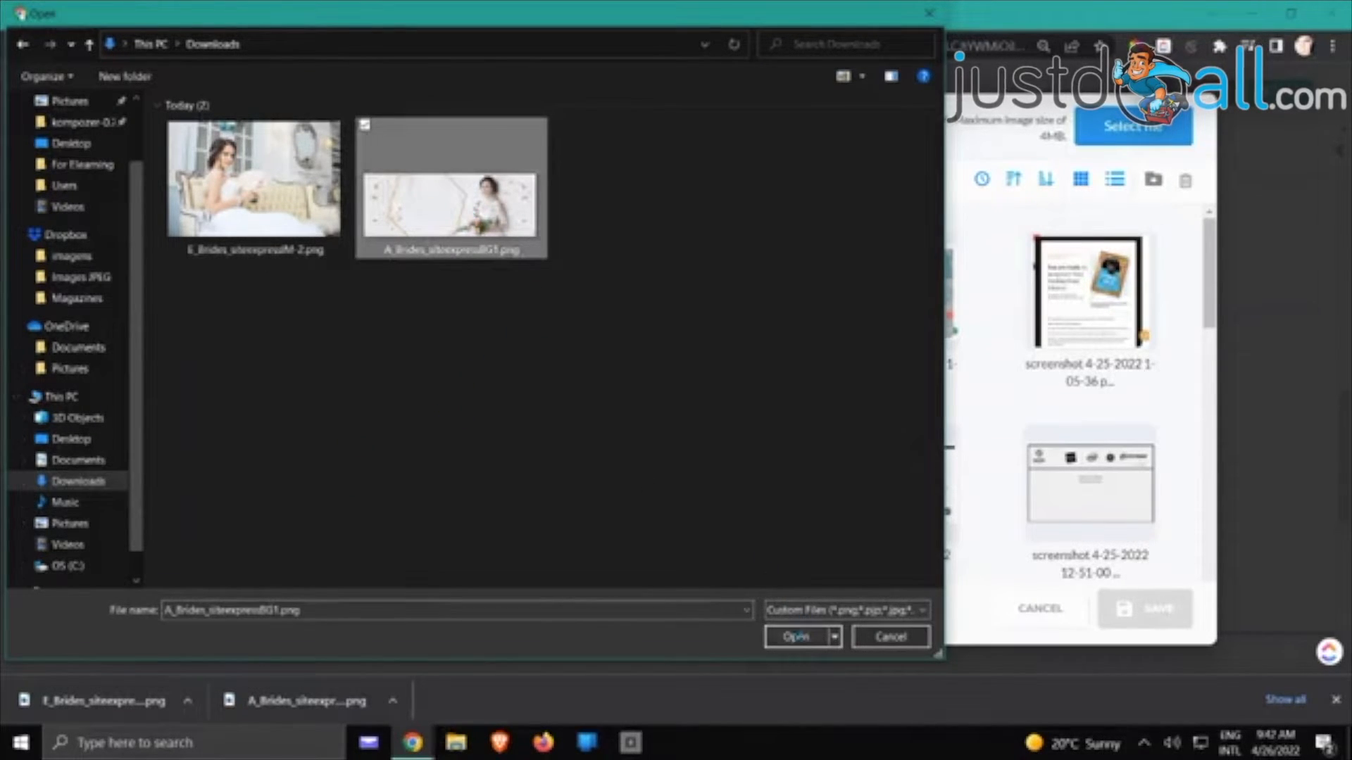
{"action": "left_click", "coordinate": [797, 636]}
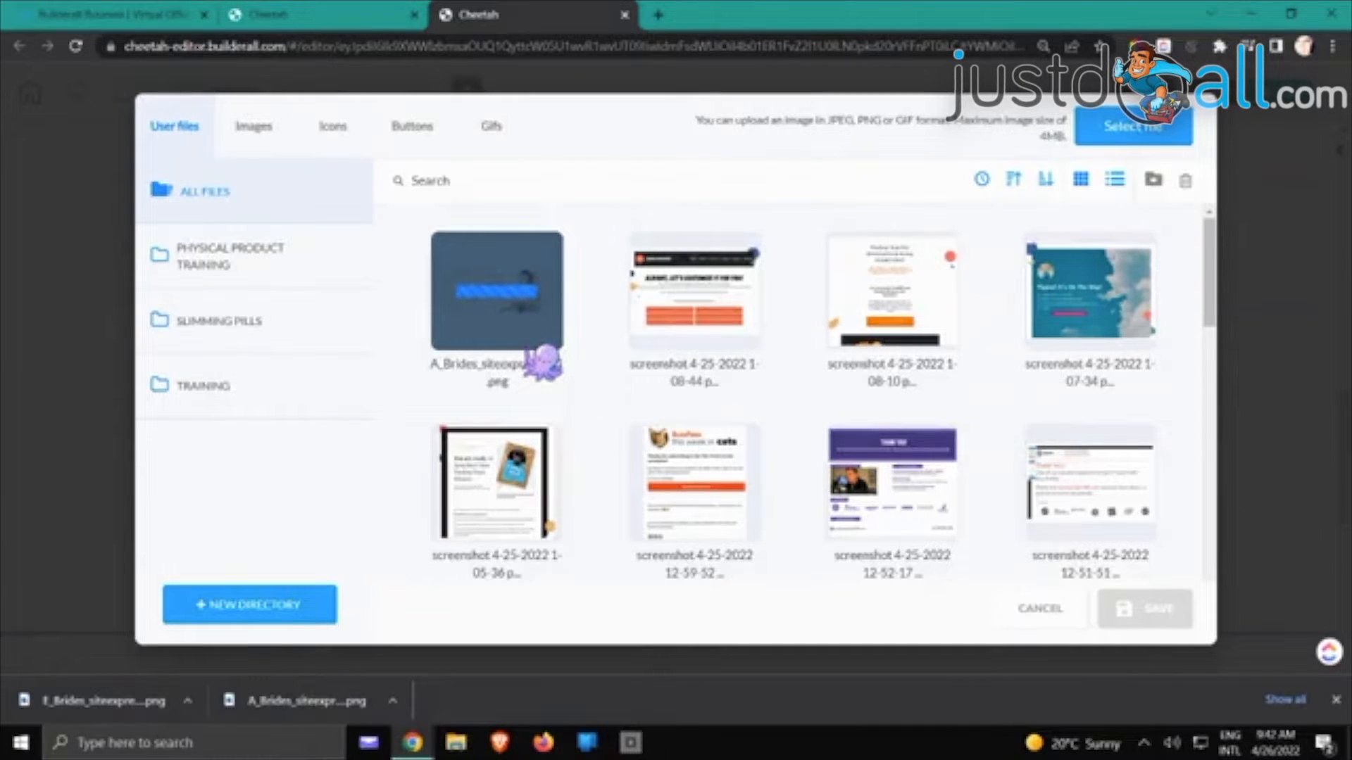
Set the uploaded A_Brides image as the page background image and close the page background settings
{"action": "left_click", "coordinate": [539, 352]}
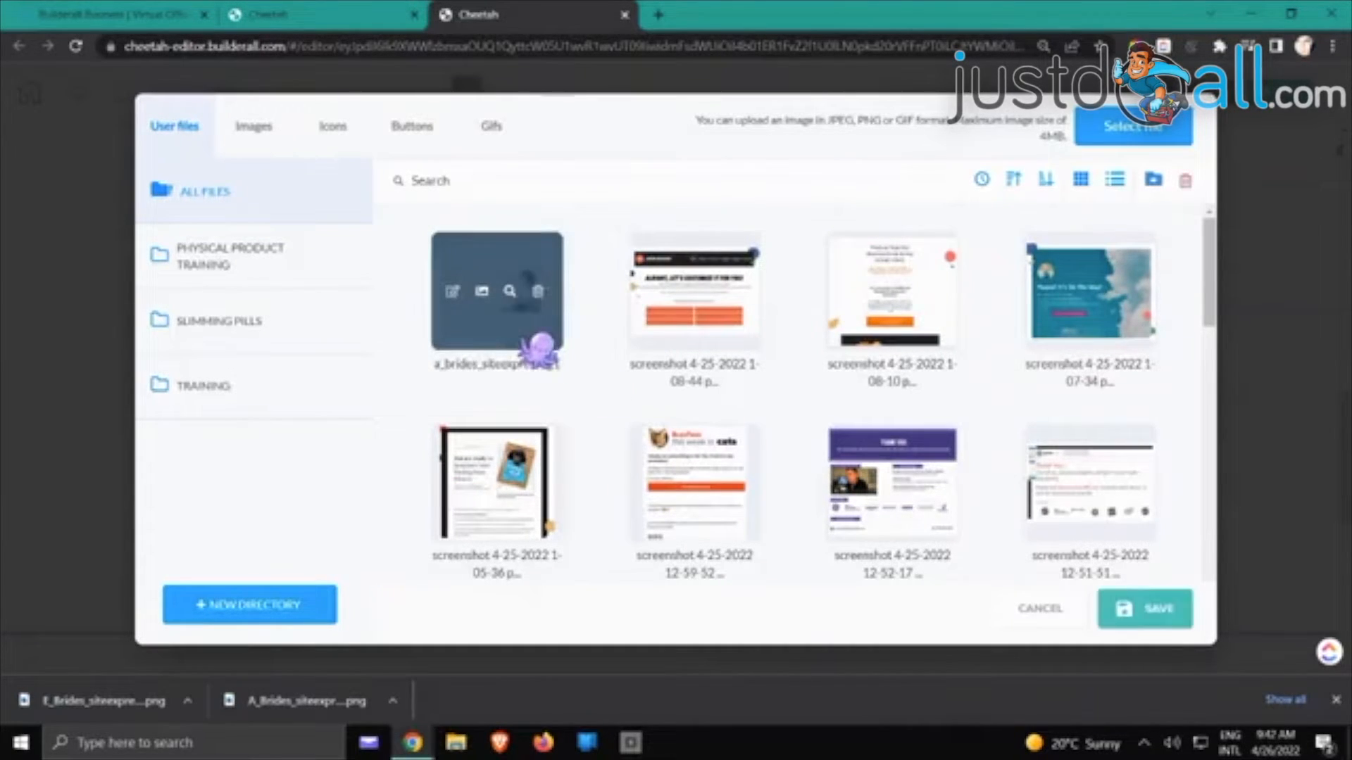
{"action": "left_click", "coordinate": [1137, 611]}
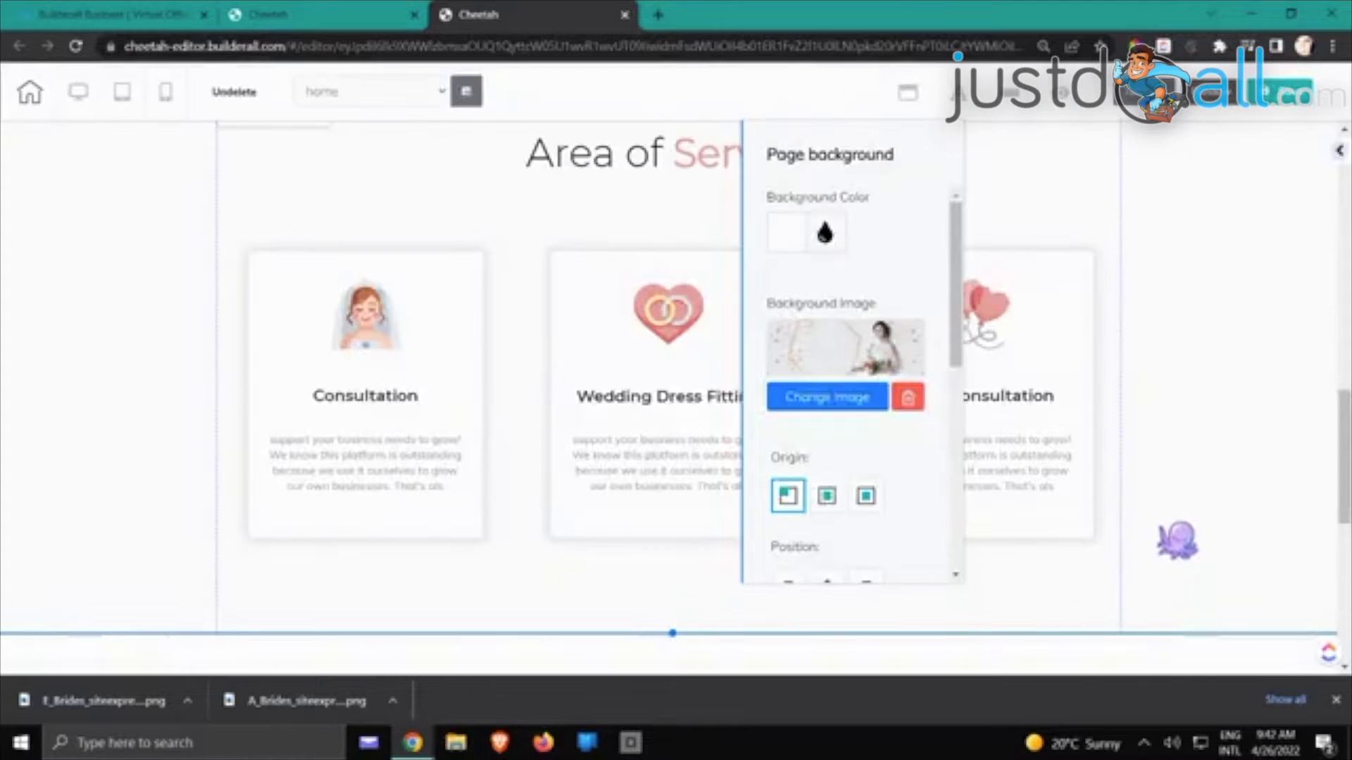
{"action": "left_click", "coordinate": [904, 93]}
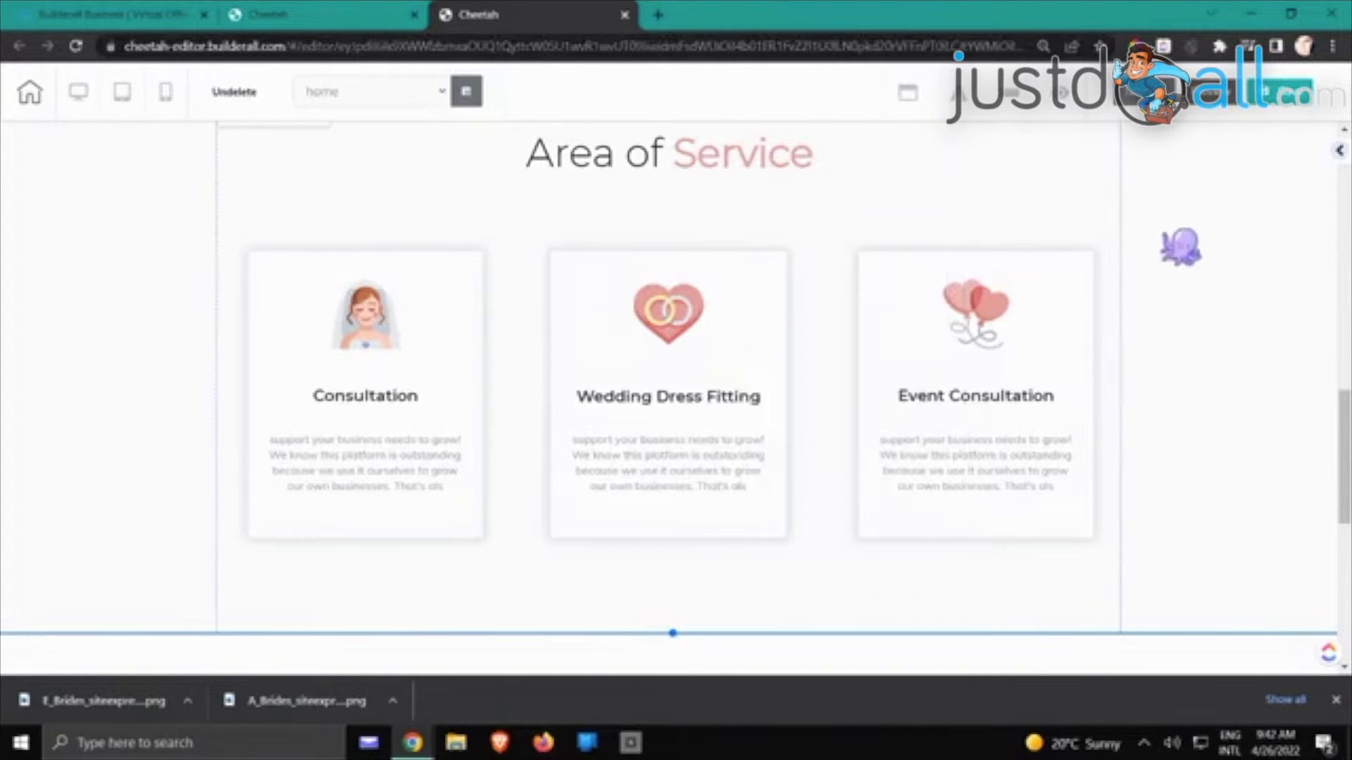
Make the Area of Service panel's solid background color fully transparent with alpha 0, and close the panel settings
{"action": "scroll", "coordinate": [1187, 271], "scroll_direction": "up", "scroll_amount": 1}
{"action": "scroll", "coordinate": [1187, 271], "scroll_direction": "up", "scroll_amount": 5}
{"action": "scroll", "coordinate": [1187, 272], "scroll_direction": "down", "scroll_amount": 4}
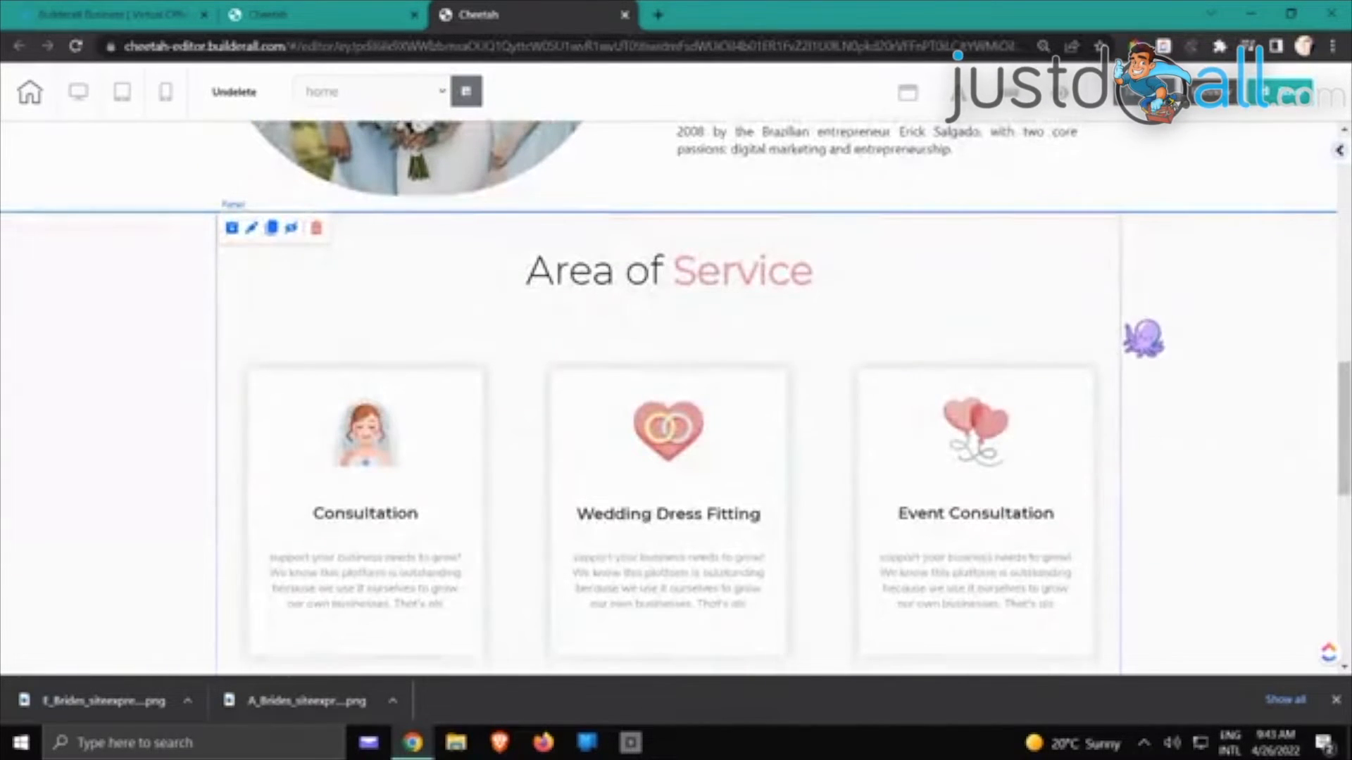
{"action": "double_click", "coordinate": [1142, 337]}
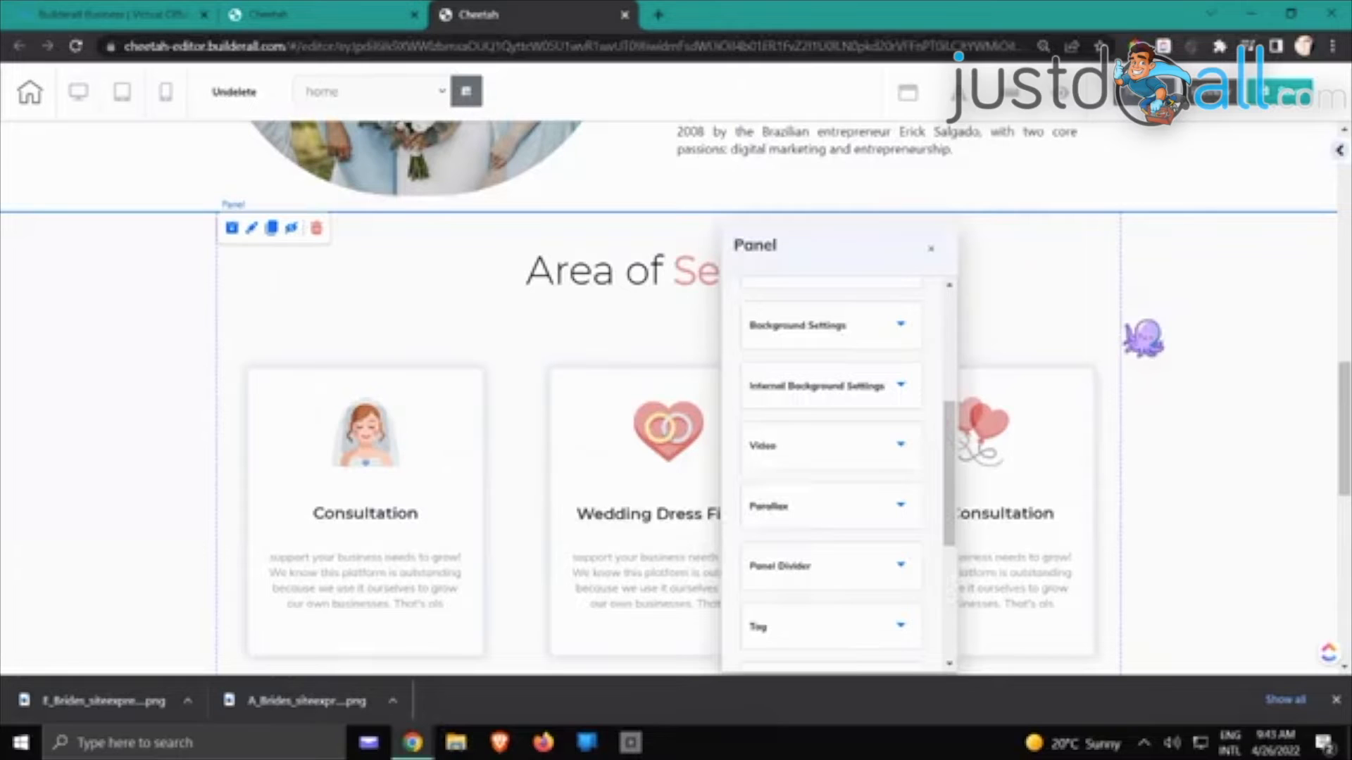
{"action": "left_click", "coordinate": [867, 327]}
{"action": "scroll", "coordinate": [756, 364], "scroll_direction": "down", "scroll_amount": 2}
{"action": "left_click", "coordinate": [753, 345]}
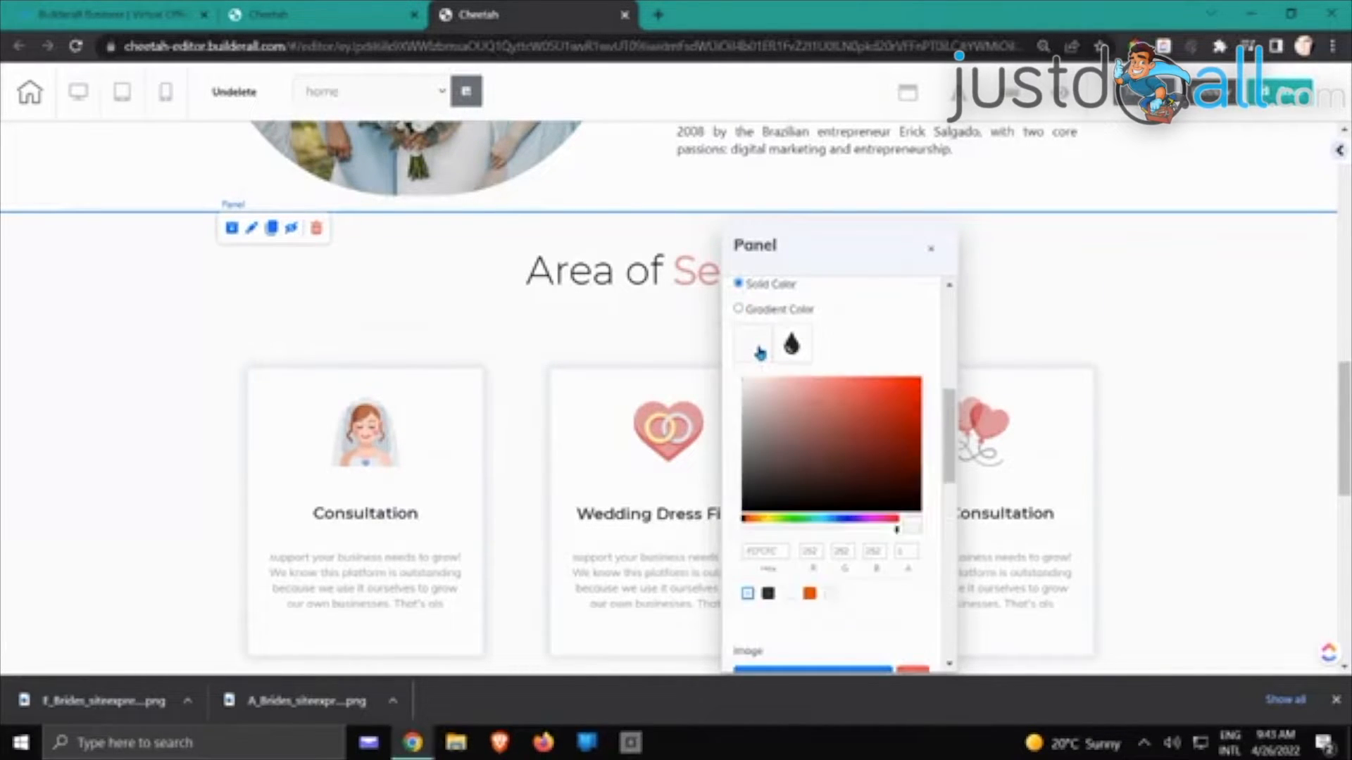
{"action": "left_click_drag", "start_coordinate": [896, 536], "coordinate": [755, 555]}
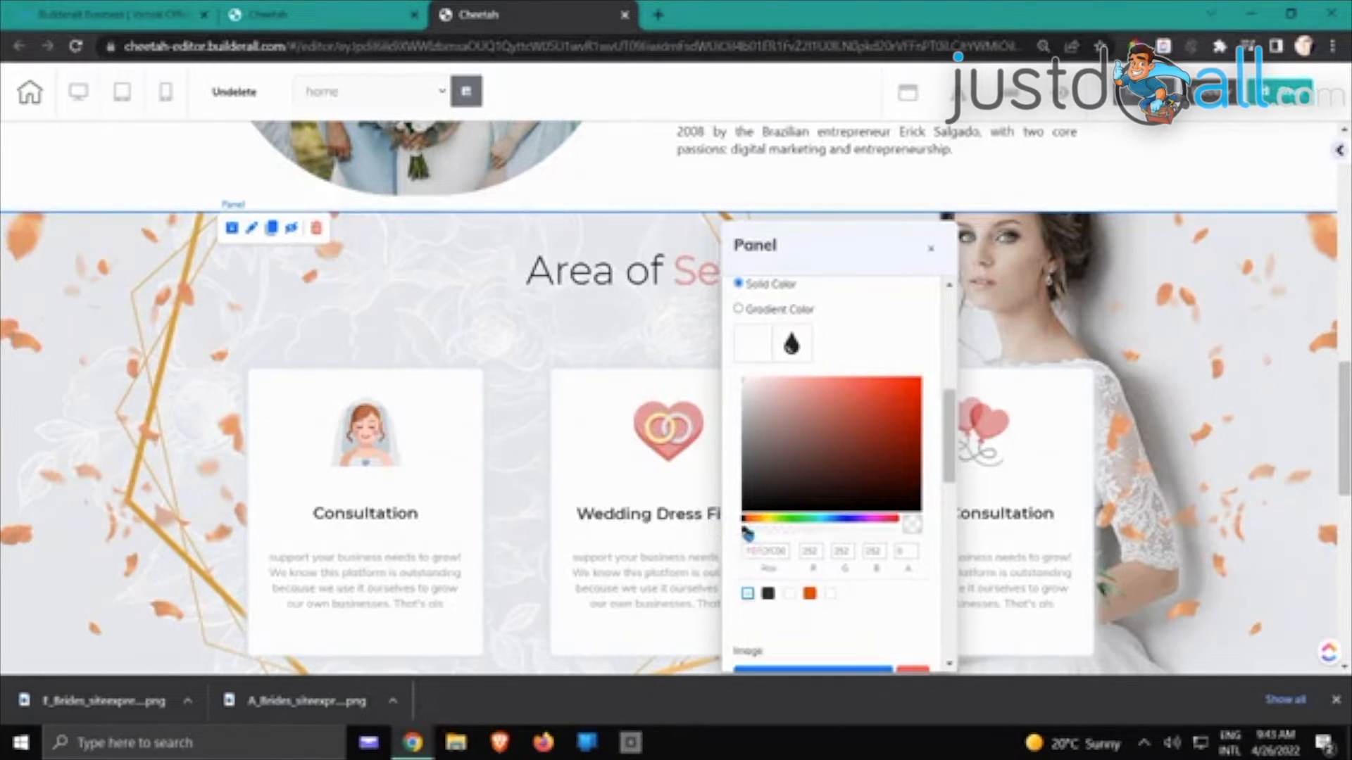
{"action": "mouse_move", "coordinate": [746, 533]}
{"action": "left_mouse_down"}
{"action": "mouse_move", "coordinate": [905, 538]}
{"action": "mouse_move", "coordinate": [744, 536]}
{"action": "left_mouse_up"}
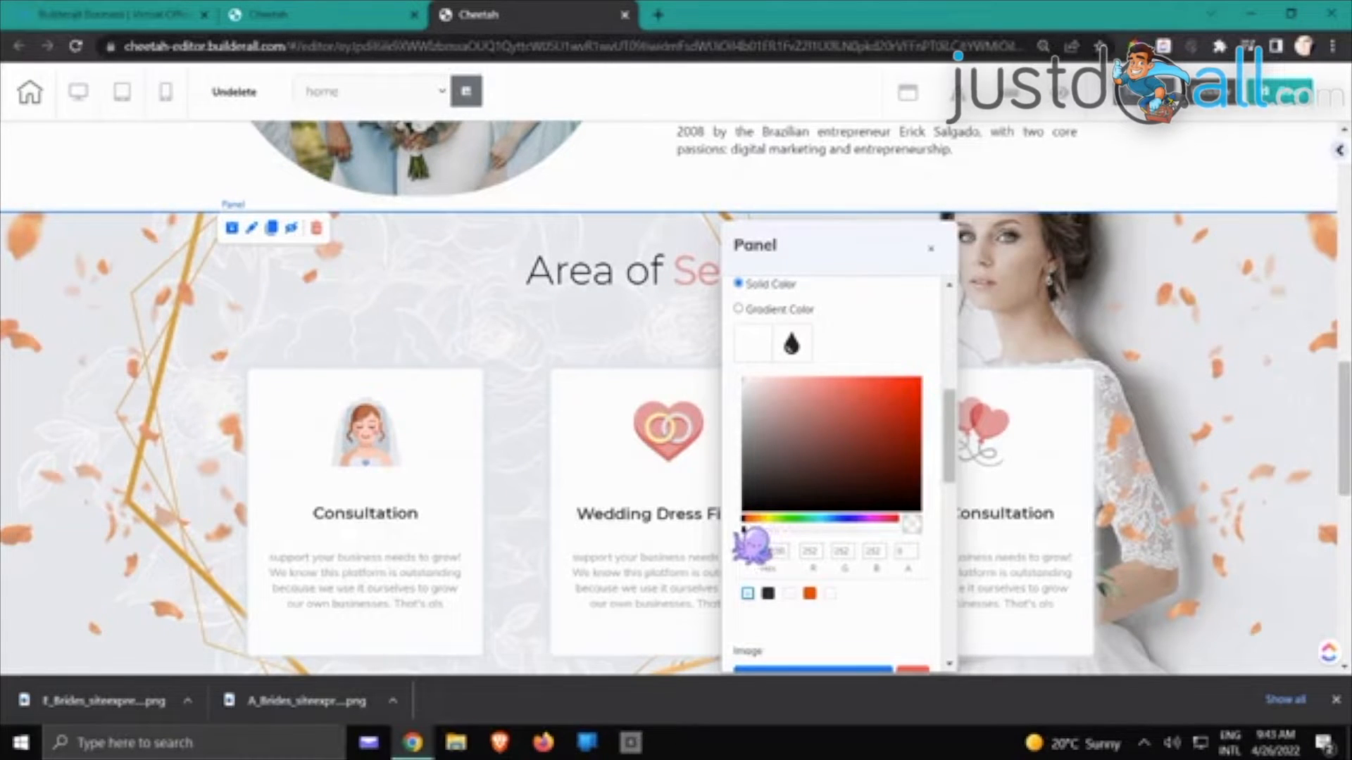
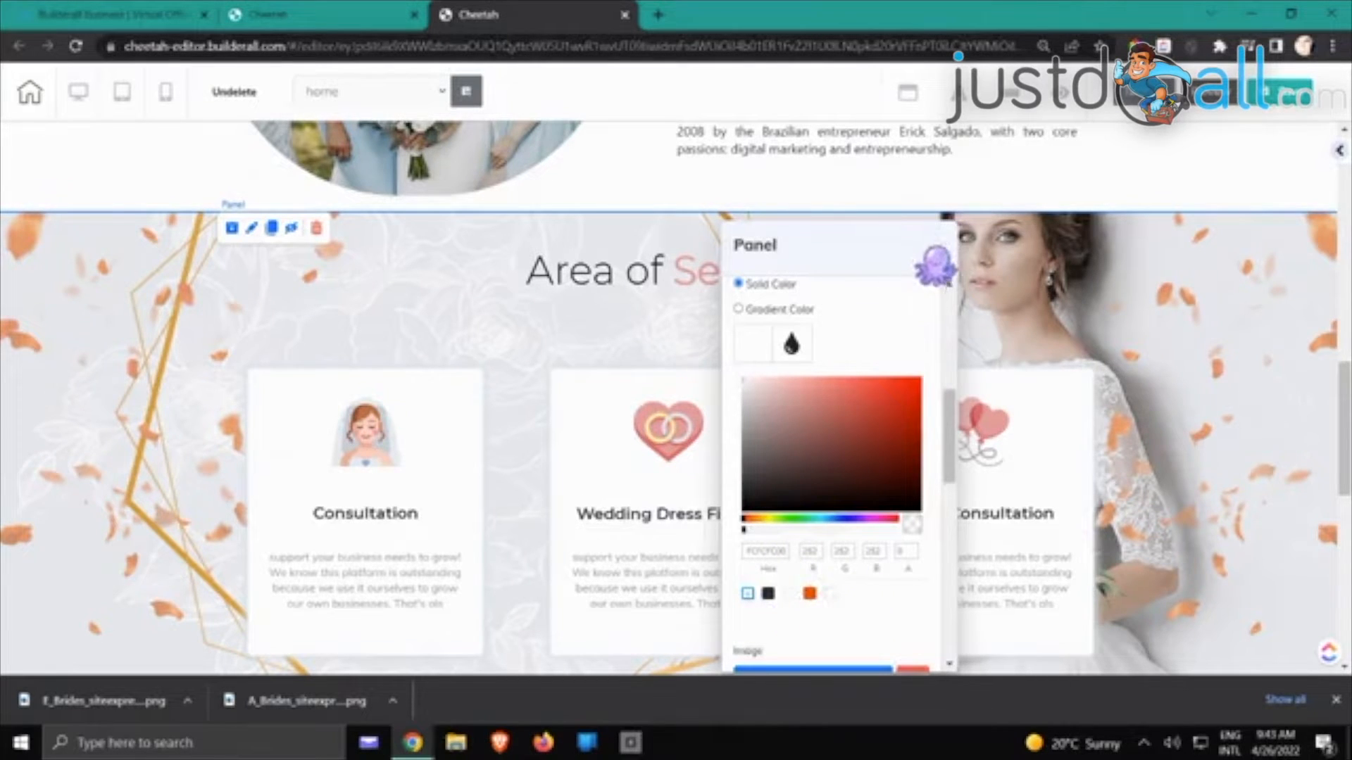
{"action": "left_click", "coordinate": [1183, 313]}
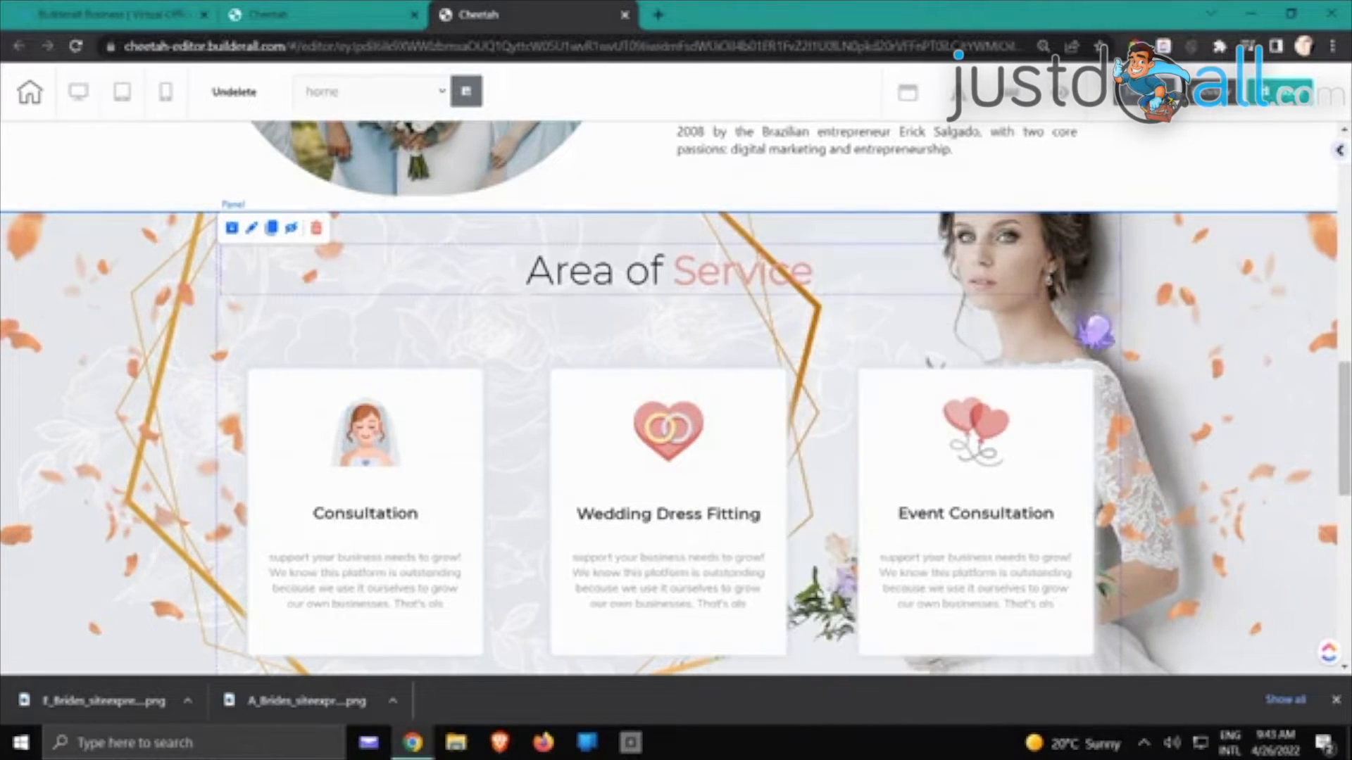
Examine how the page background image behaves behind the Area of Service panel and the other sections while moving through the page
{"action": "scroll", "coordinate": [1189, 329], "scroll_direction": "down", "scroll_amount": 3}
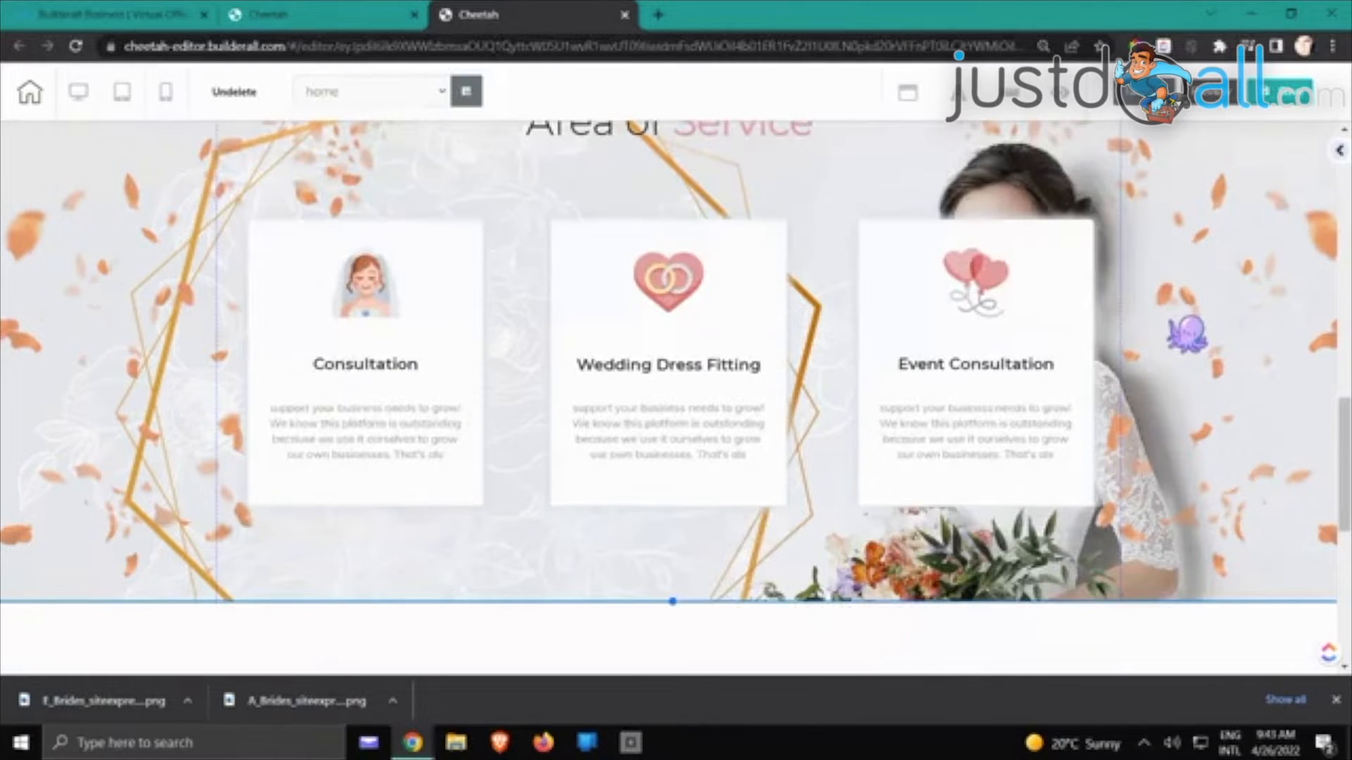
{"action": "scroll", "coordinate": [725, 521], "scroll_direction": "up", "scroll_amount": 4}
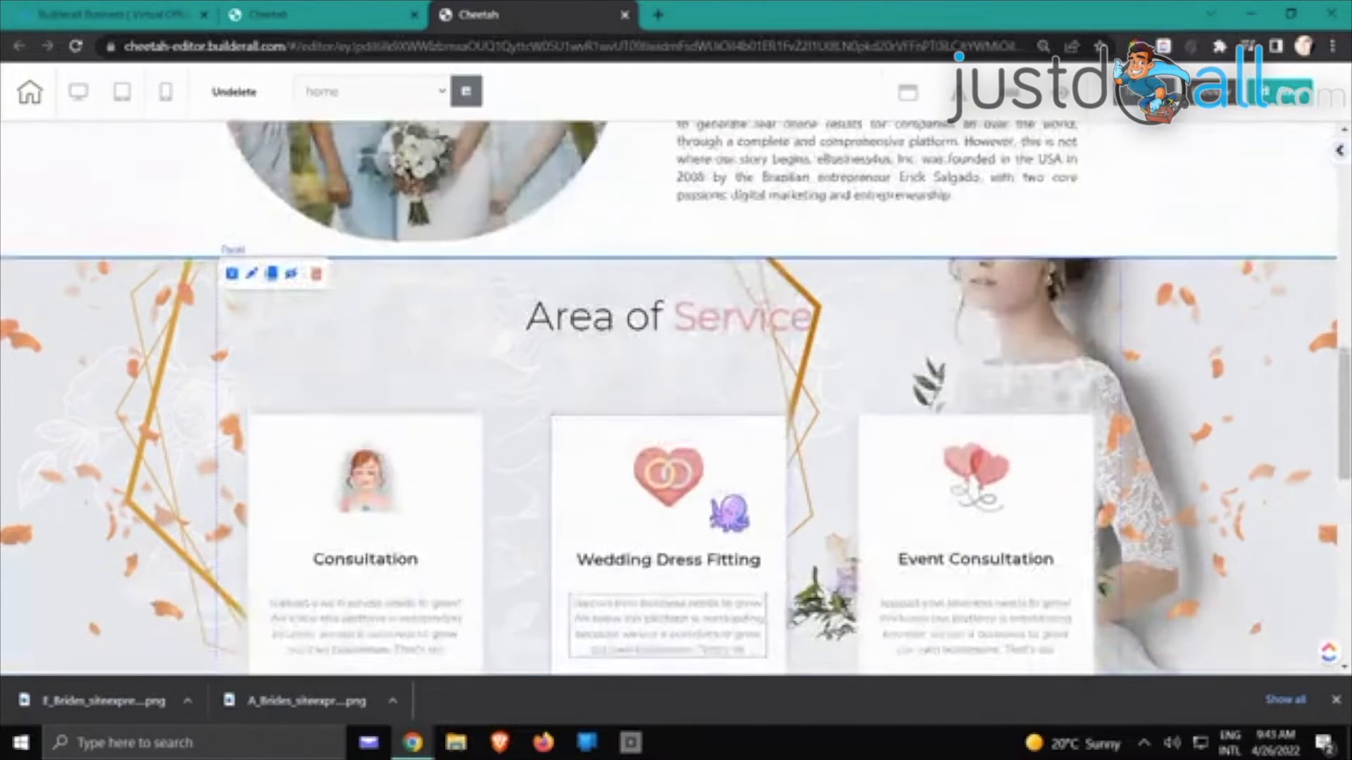
{"action": "scroll", "coordinate": [729, 513], "scroll_direction": "down", "scroll_amount": 6}
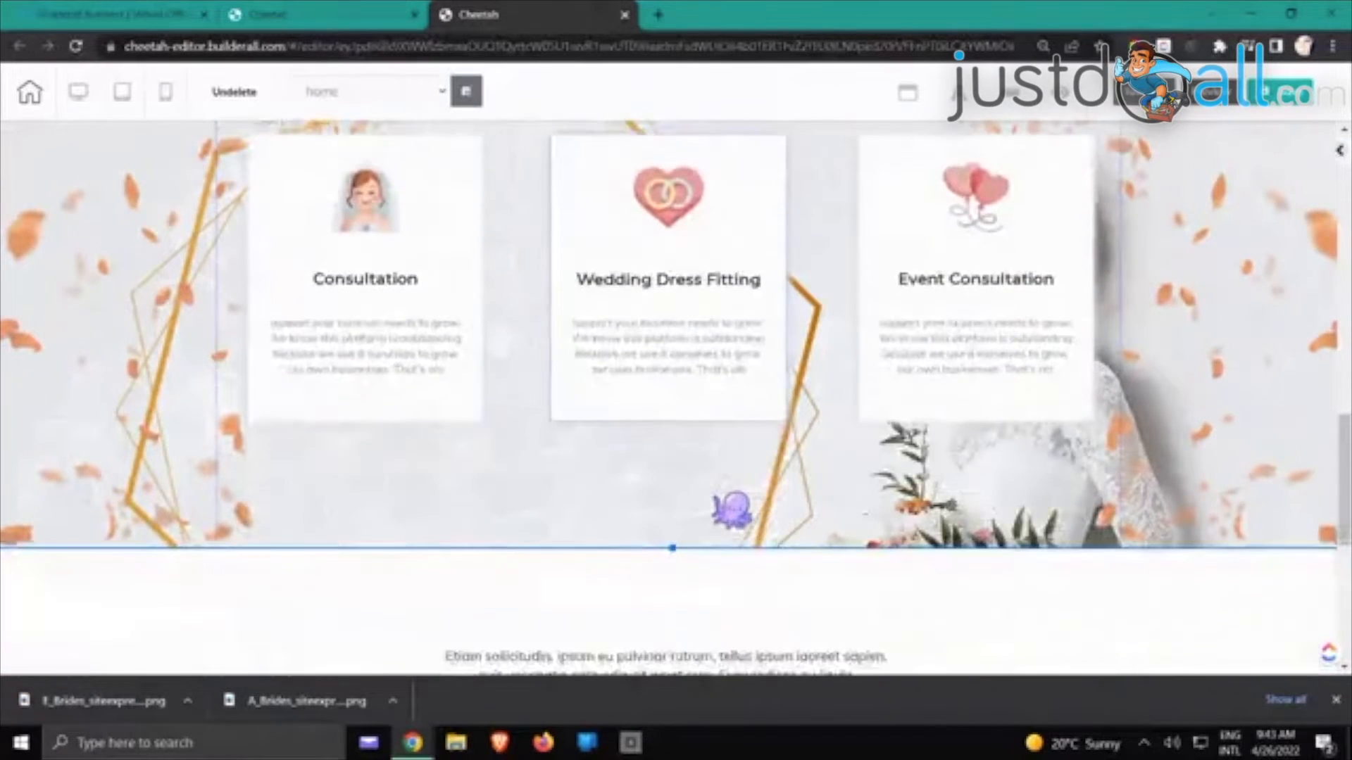
{"action": "scroll", "coordinate": [732, 510], "scroll_direction": "down", "scroll_amount": 2}
{"action": "scroll", "coordinate": [733, 508], "scroll_direction": "up", "scroll_amount": 12}
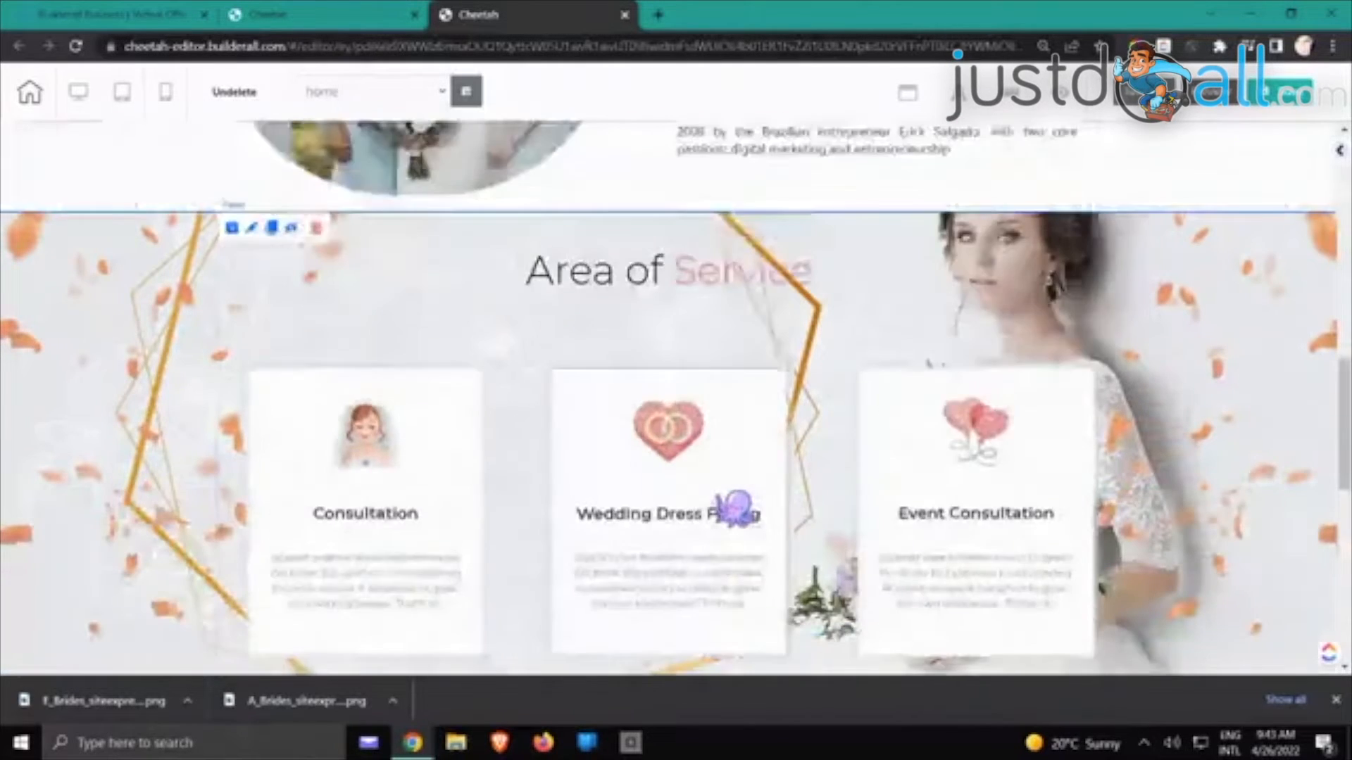
{"action": "scroll", "coordinate": [733, 507], "scroll_direction": "down", "scroll_amount": 5}
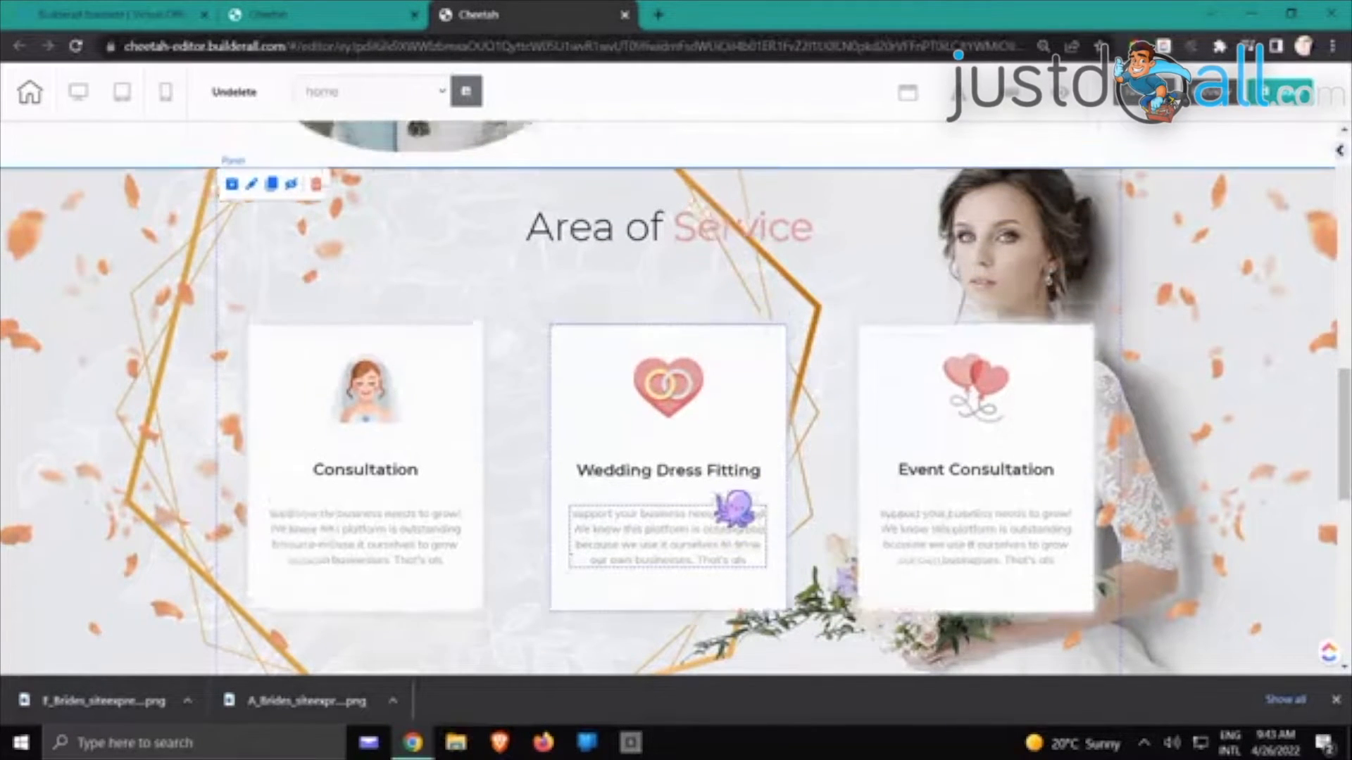
{"action": "scroll", "coordinate": [735, 509], "scroll_direction": "up", "scroll_amount": 3}
{"action": "scroll", "coordinate": [734, 508], "scroll_direction": "down", "scroll_amount": 3}
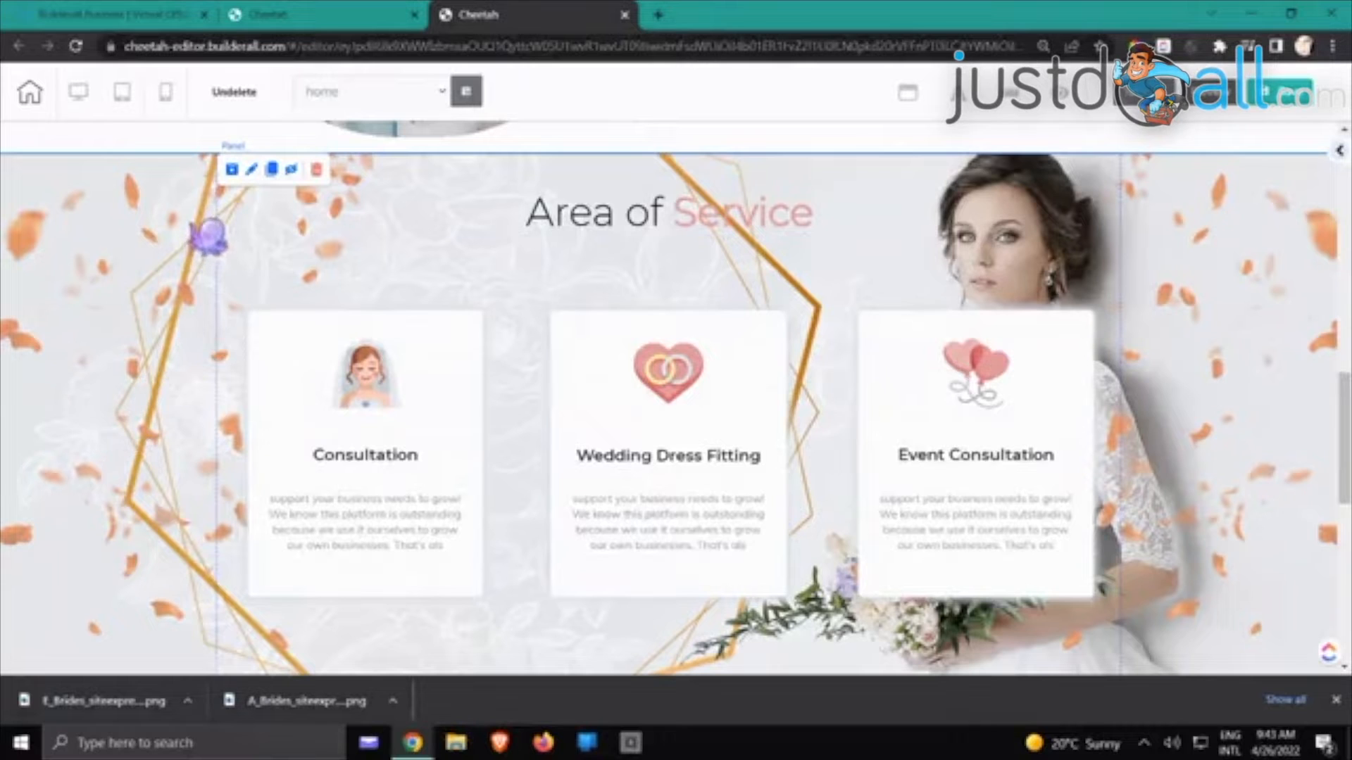
{"action": "scroll", "coordinate": [404, 276], "scroll_direction": "up", "scroll_amount": 6}
{"action": "scroll", "coordinate": [405, 276], "scroll_direction": "up", "scroll_amount": 8}
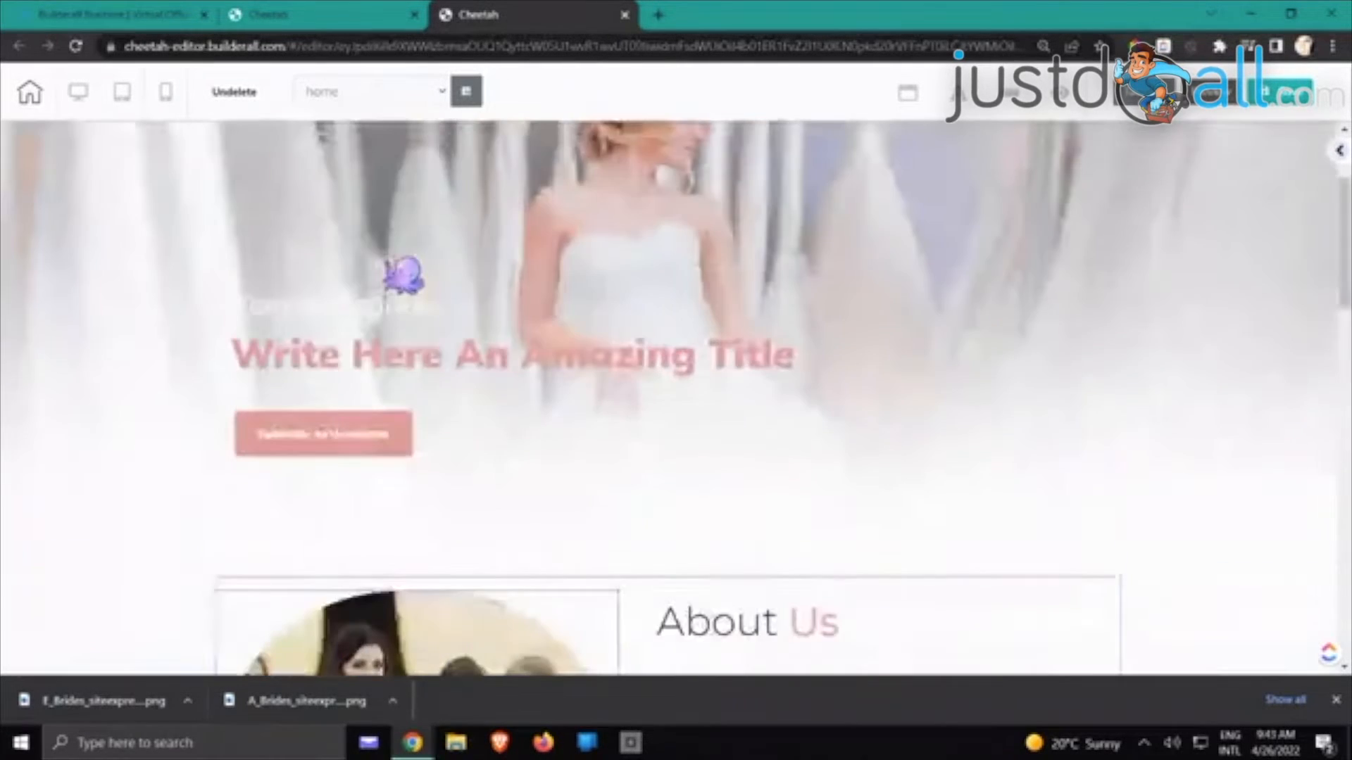
{"action": "scroll", "coordinate": [652, 519], "scroll_direction": "down", "scroll_amount": 5}
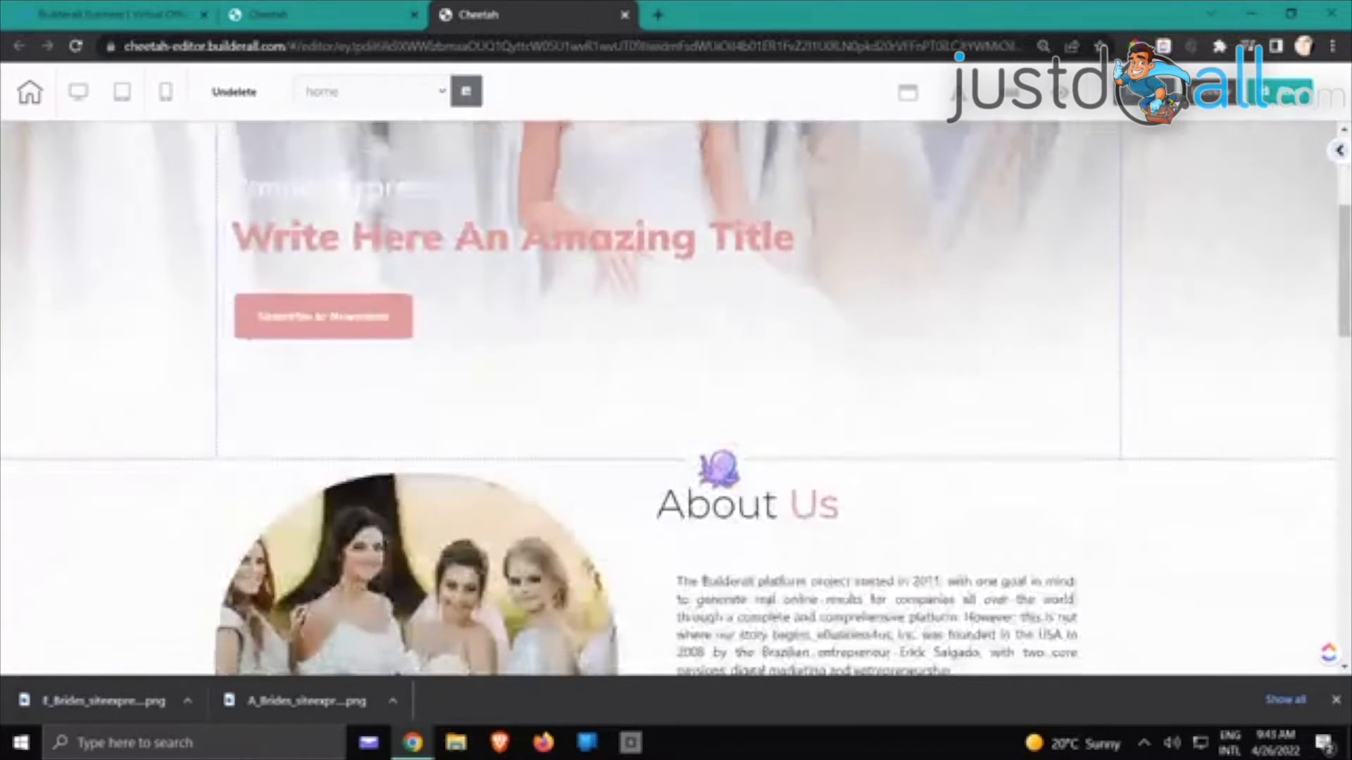
{"action": "scroll", "coordinate": [716, 465], "scroll_direction": "up", "scroll_amount": 5}
{"action": "scroll", "coordinate": [893, 344], "scroll_direction": "down", "scroll_amount": 8}
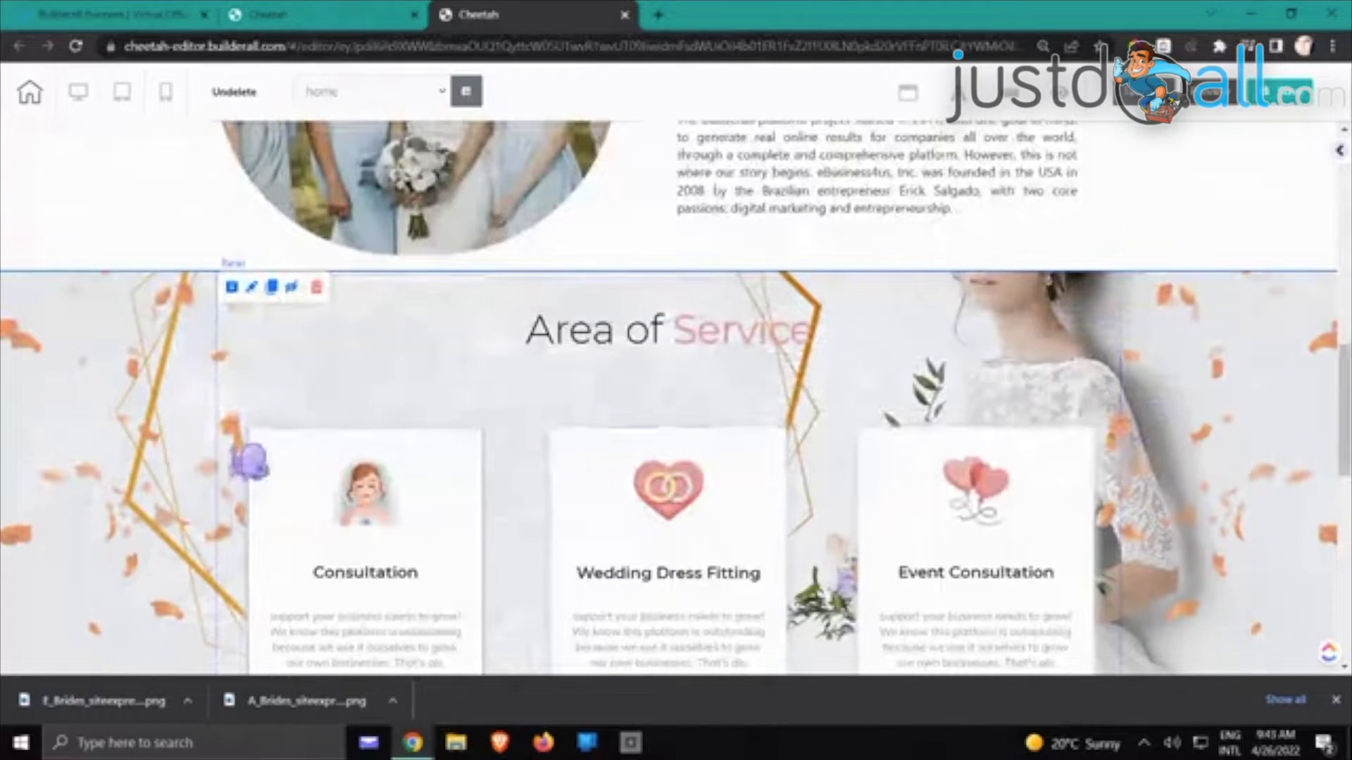
{"action": "scroll", "coordinate": [241, 447], "scroll_direction": "down", "scroll_amount": 10}
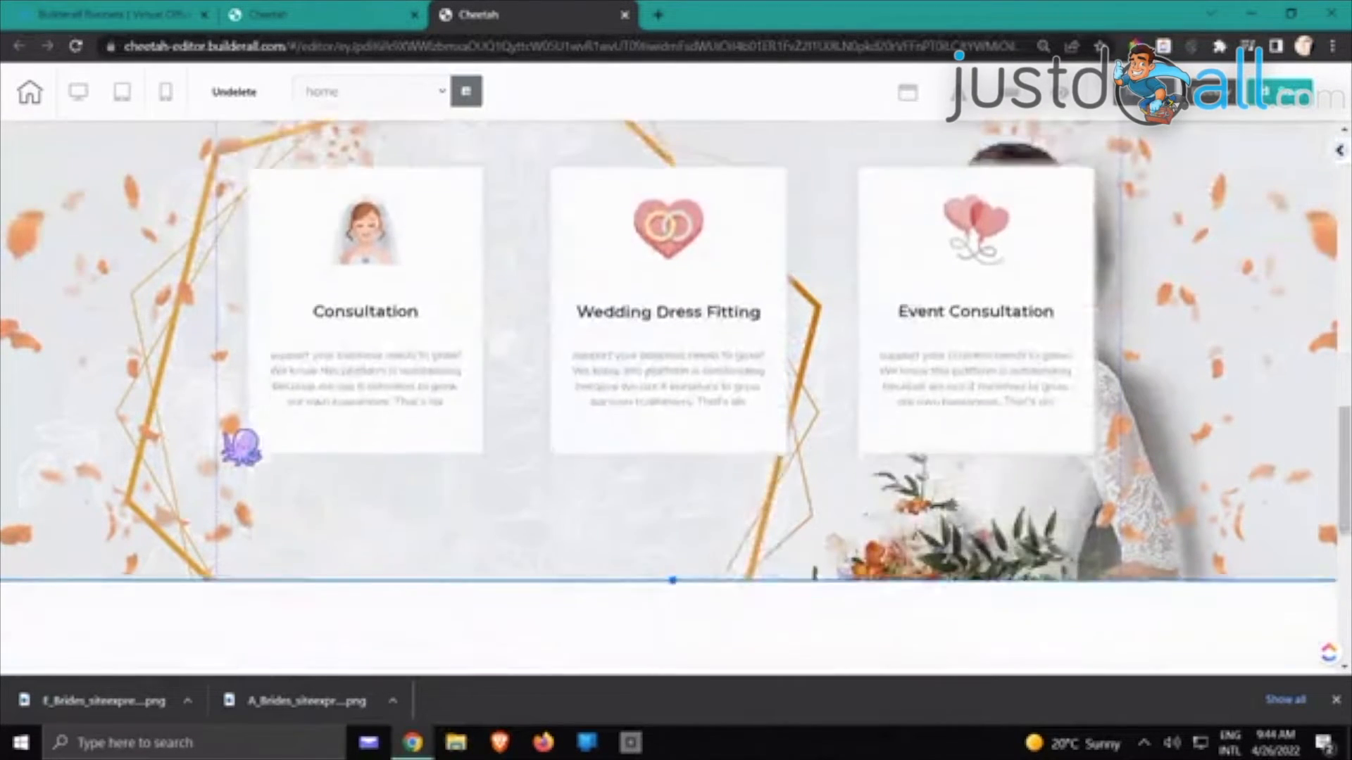
{"action": "scroll", "coordinate": [242, 447], "scroll_direction": "up", "scroll_amount": 4}
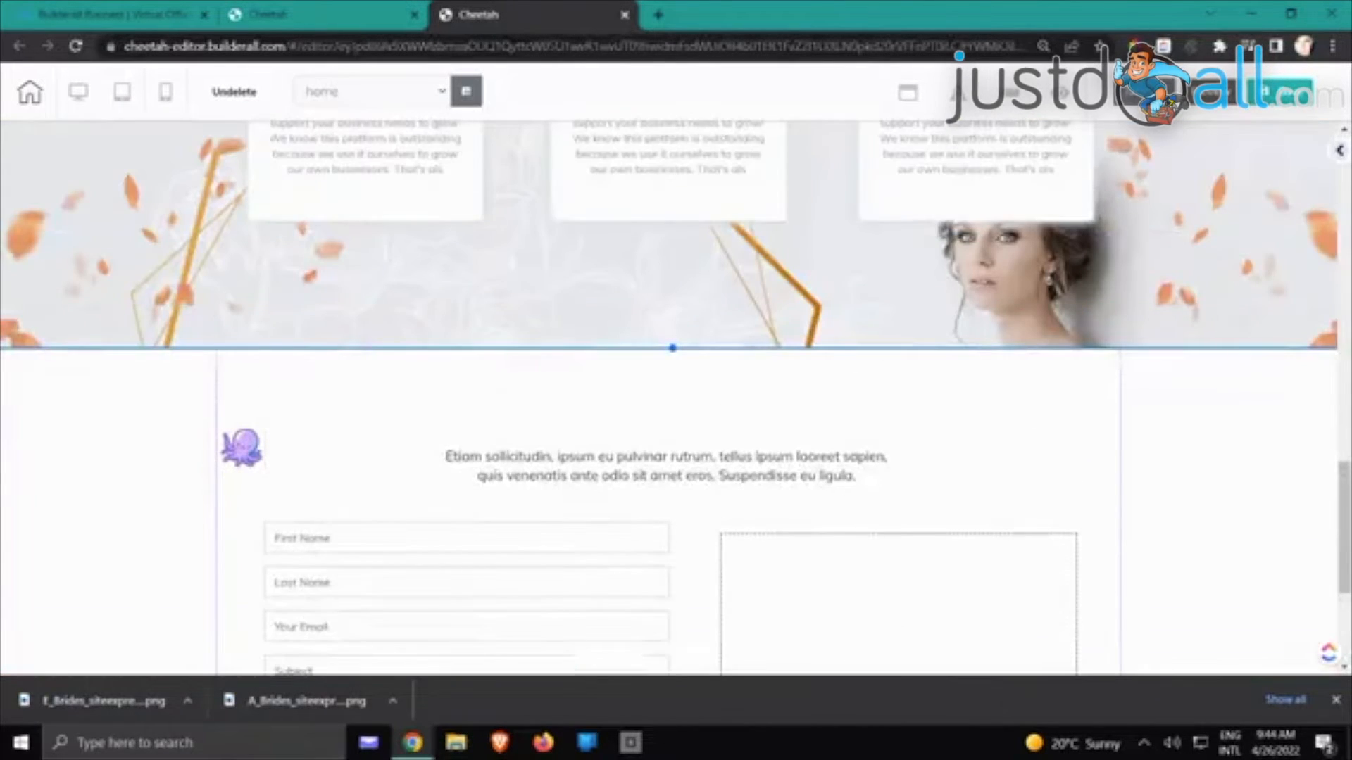
{"action": "scroll", "coordinate": [242, 446], "scroll_direction": "up", "scroll_amount": 15}
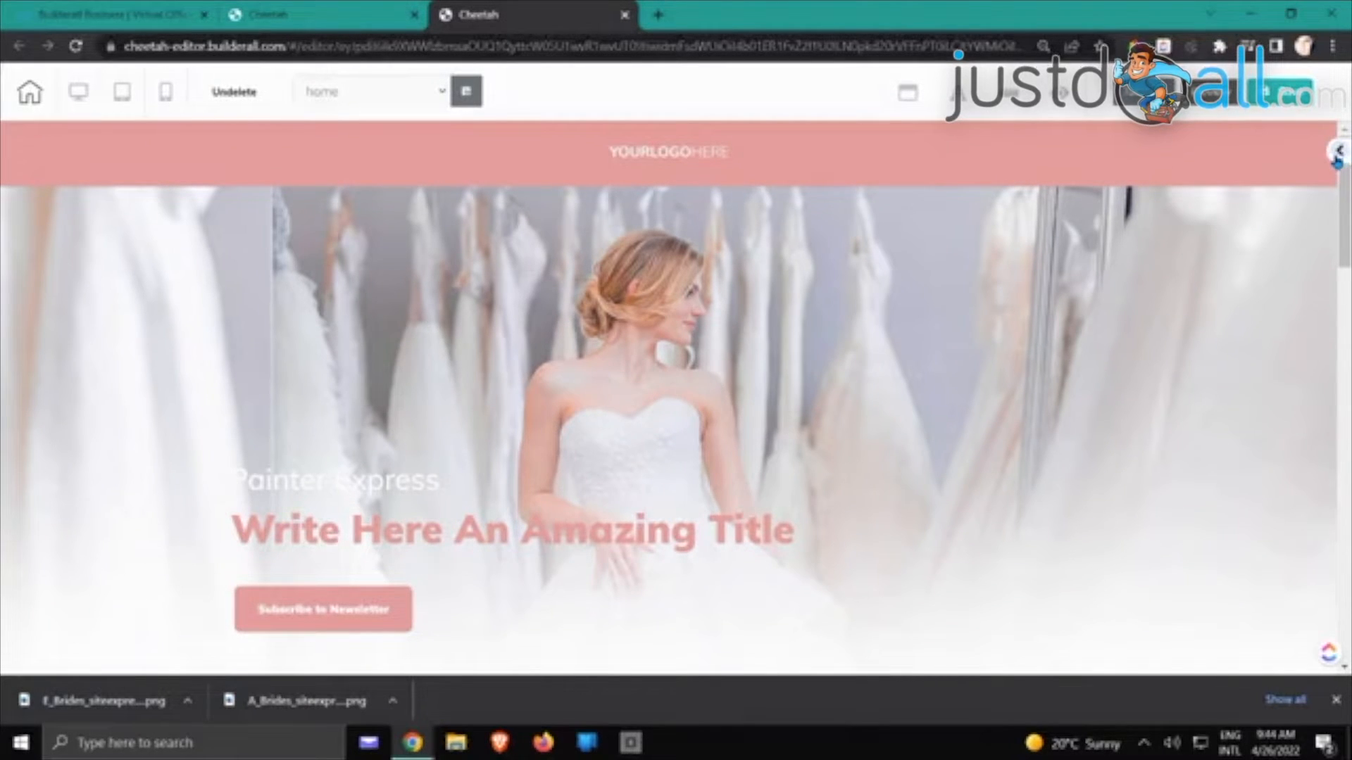
Browse the ready-made 1st Fold panel designs and go back to the list of panel categories
{"action": "left_click", "coordinate": [1336, 159]}
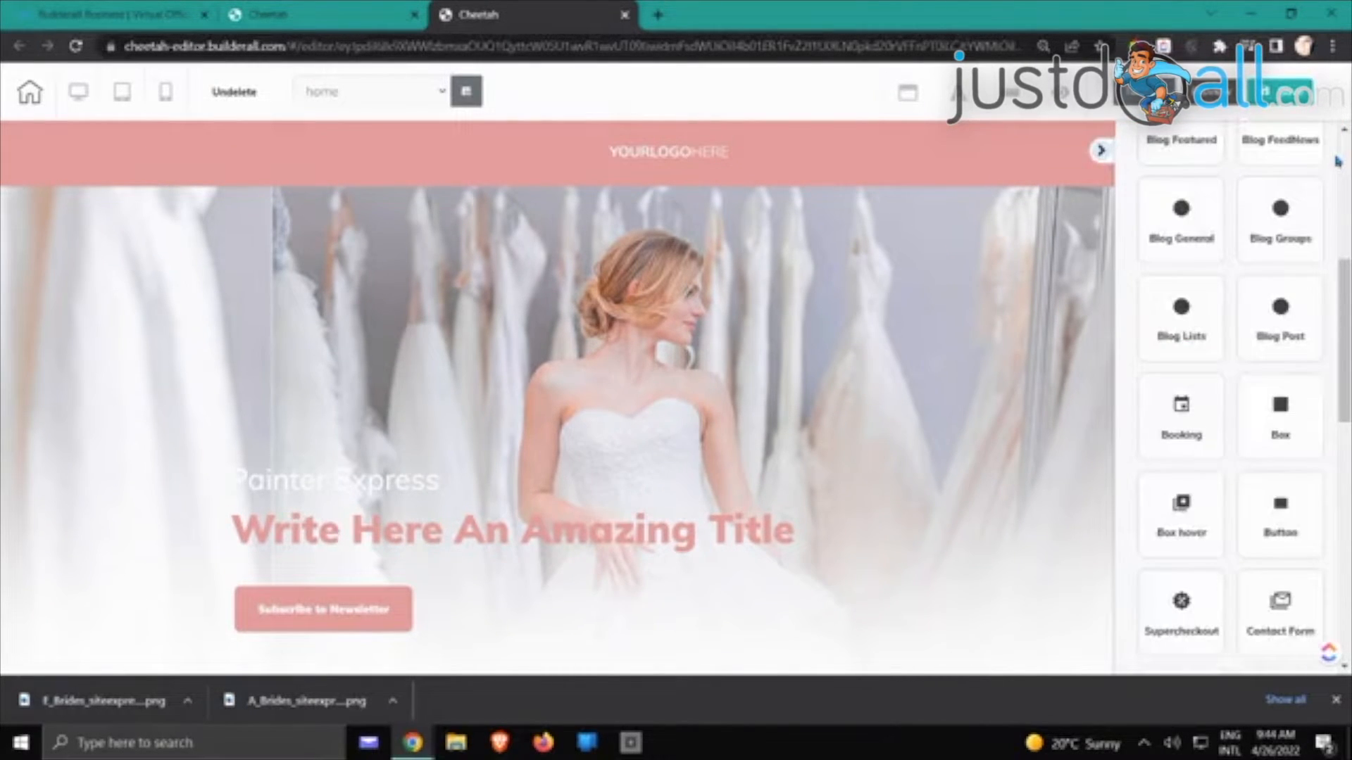
{"action": "scroll", "coordinate": [1288, 218], "scroll_direction": "up", "scroll_amount": 5}
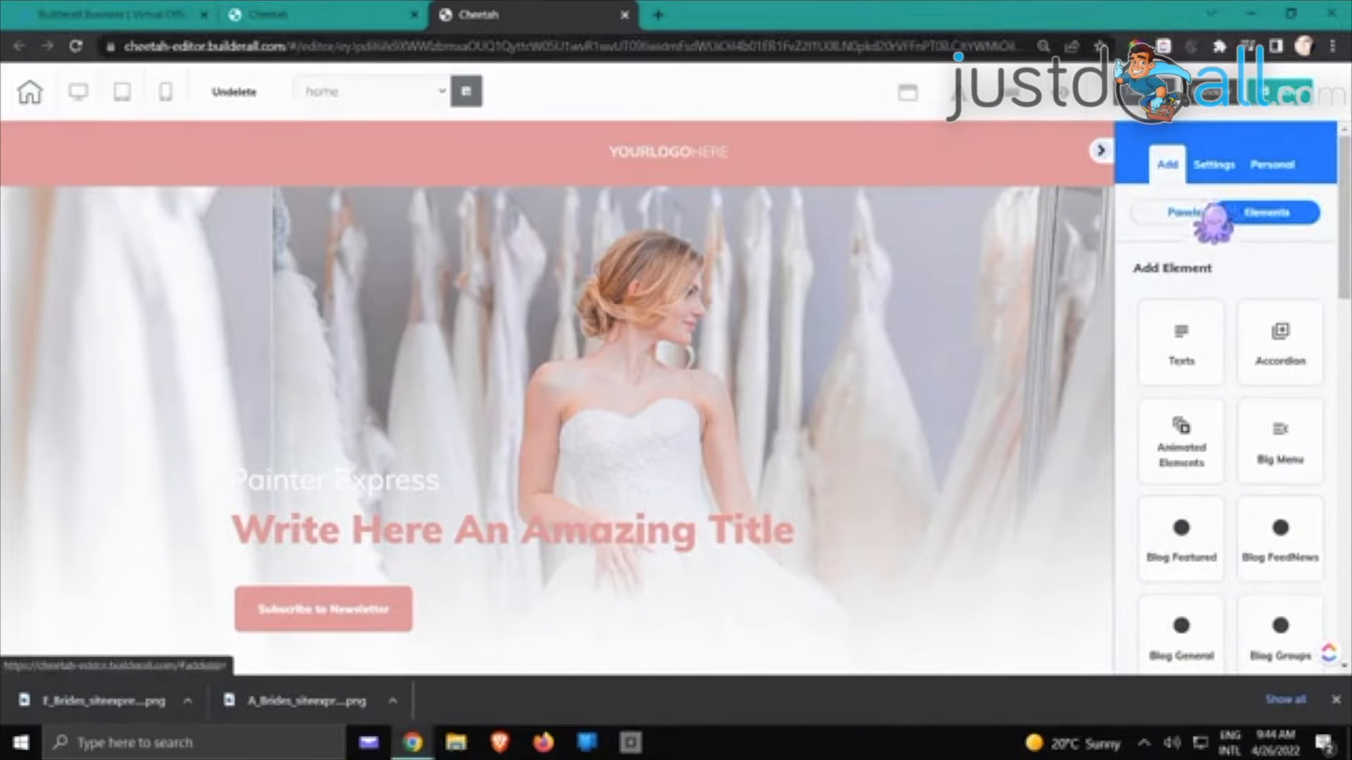
{"action": "left_click", "coordinate": [1186, 214]}
{"action": "scroll", "coordinate": [1218, 295], "scroll_direction": "down", "scroll_amount": 5}
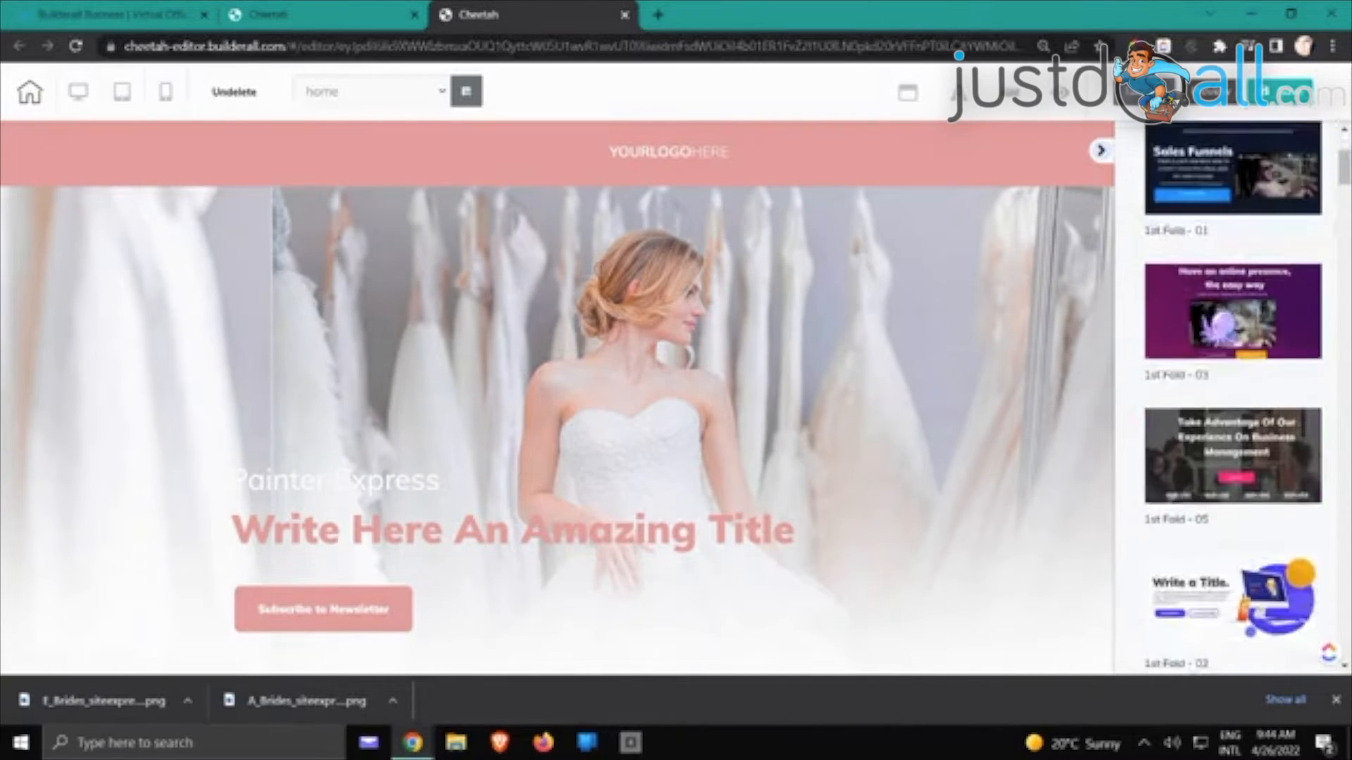
{"action": "scroll", "coordinate": [1232, 394], "scroll_direction": "down", "scroll_amount": 10}
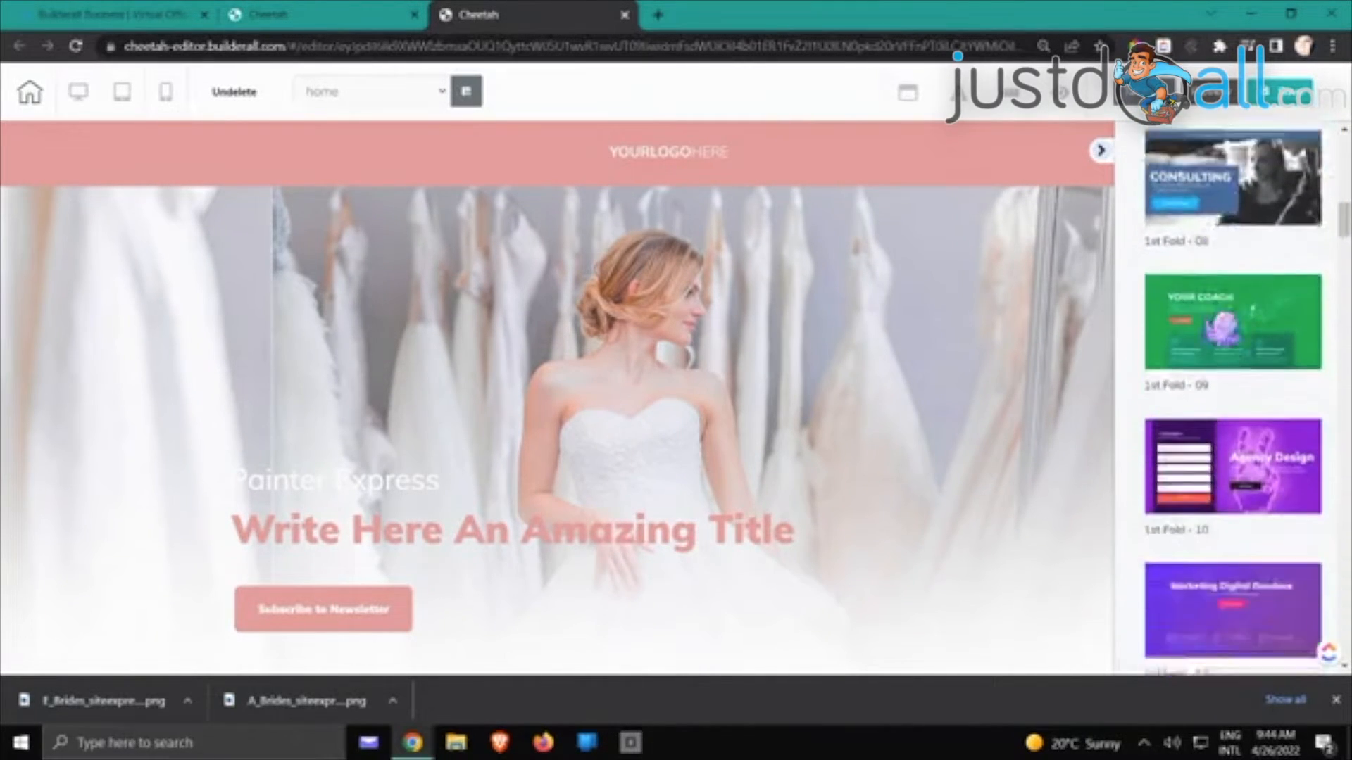
{"action": "scroll", "coordinate": [1232, 394], "scroll_direction": "down", "scroll_amount": 1}
{"action": "scroll", "coordinate": [1233, 395], "scroll_direction": "up", "scroll_amount": 15}
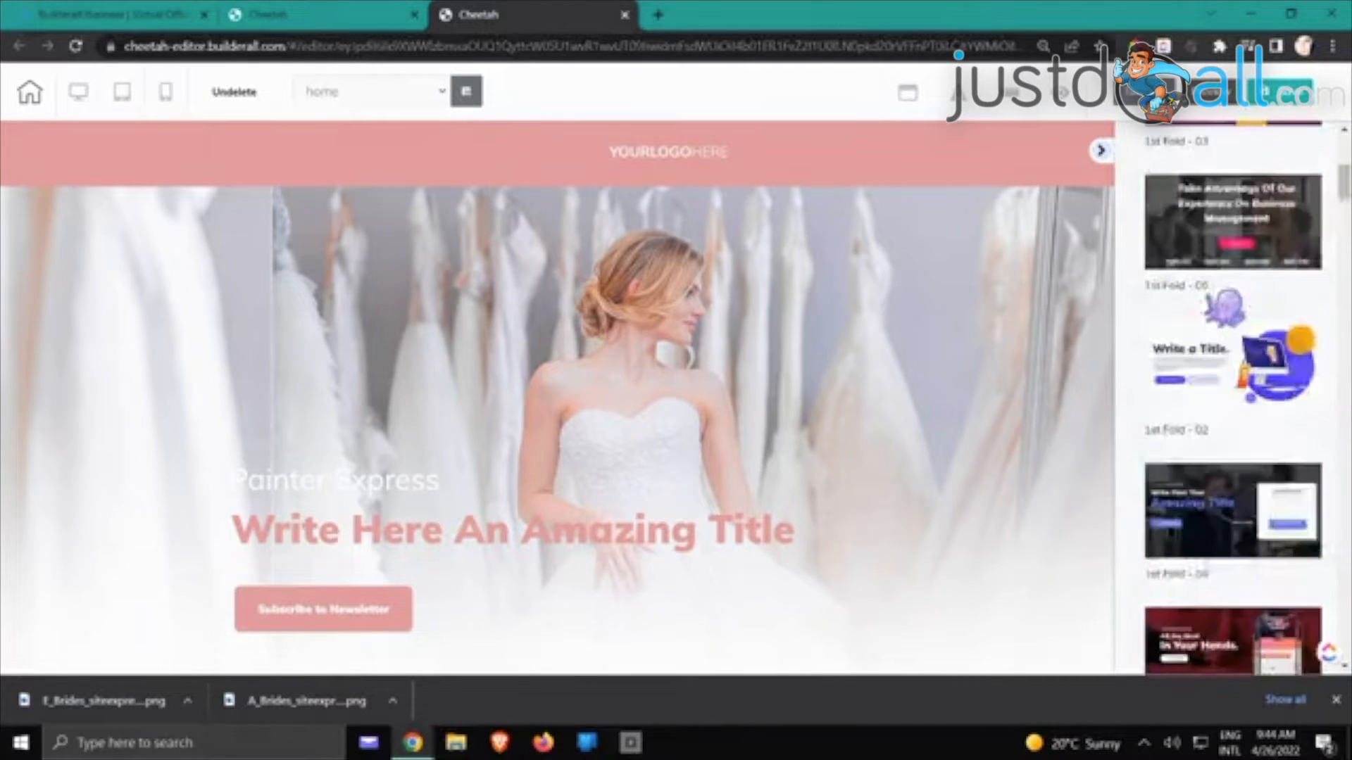
{"action": "scroll", "coordinate": [1222, 295], "scroll_direction": "up", "scroll_amount": 2}
{"action": "left_click", "coordinate": [1150, 271]}
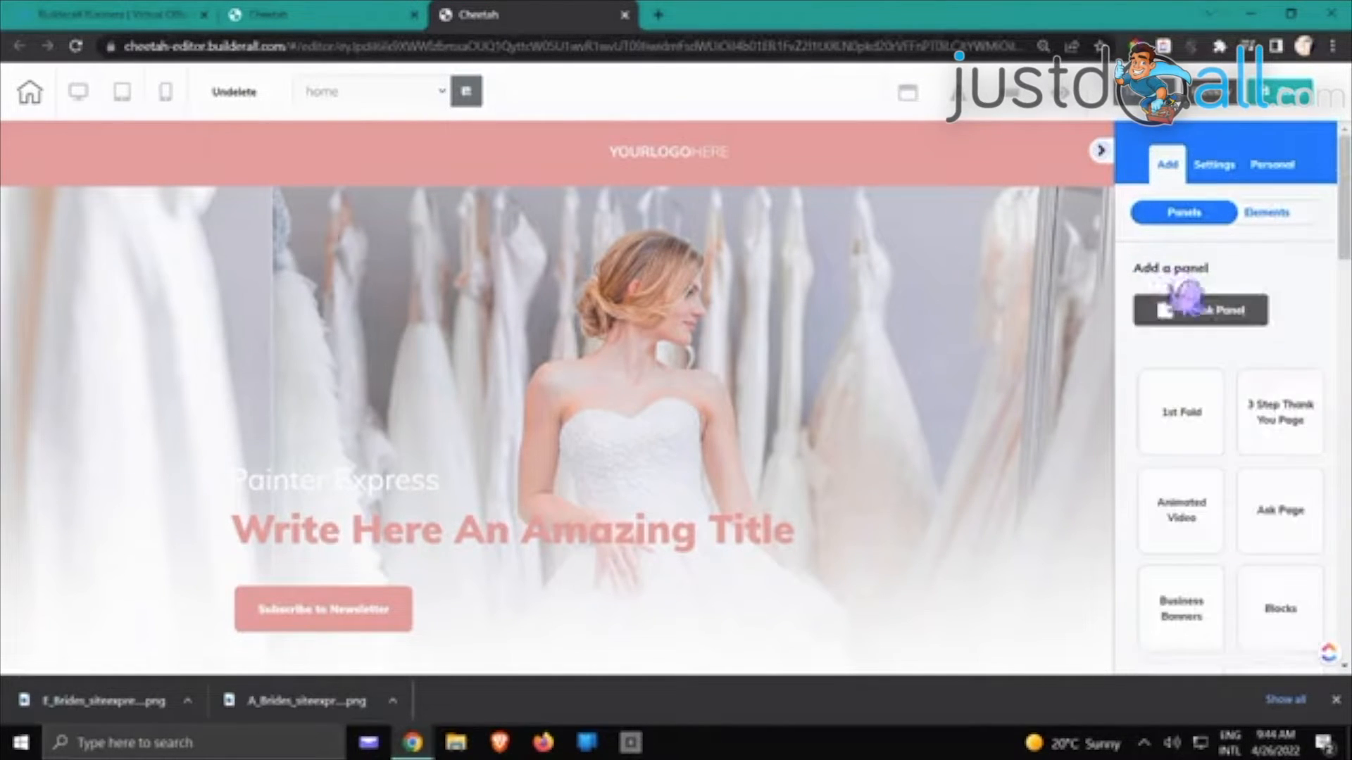
Check the Features panel category and look over the page from the About Us section down to Area of Service
{"action": "scroll", "coordinate": [1194, 356], "scroll_direction": "down", "scroll_amount": 2}
{"action": "scroll", "coordinate": [1193, 355], "scroll_direction": "down", "scroll_amount": 5}
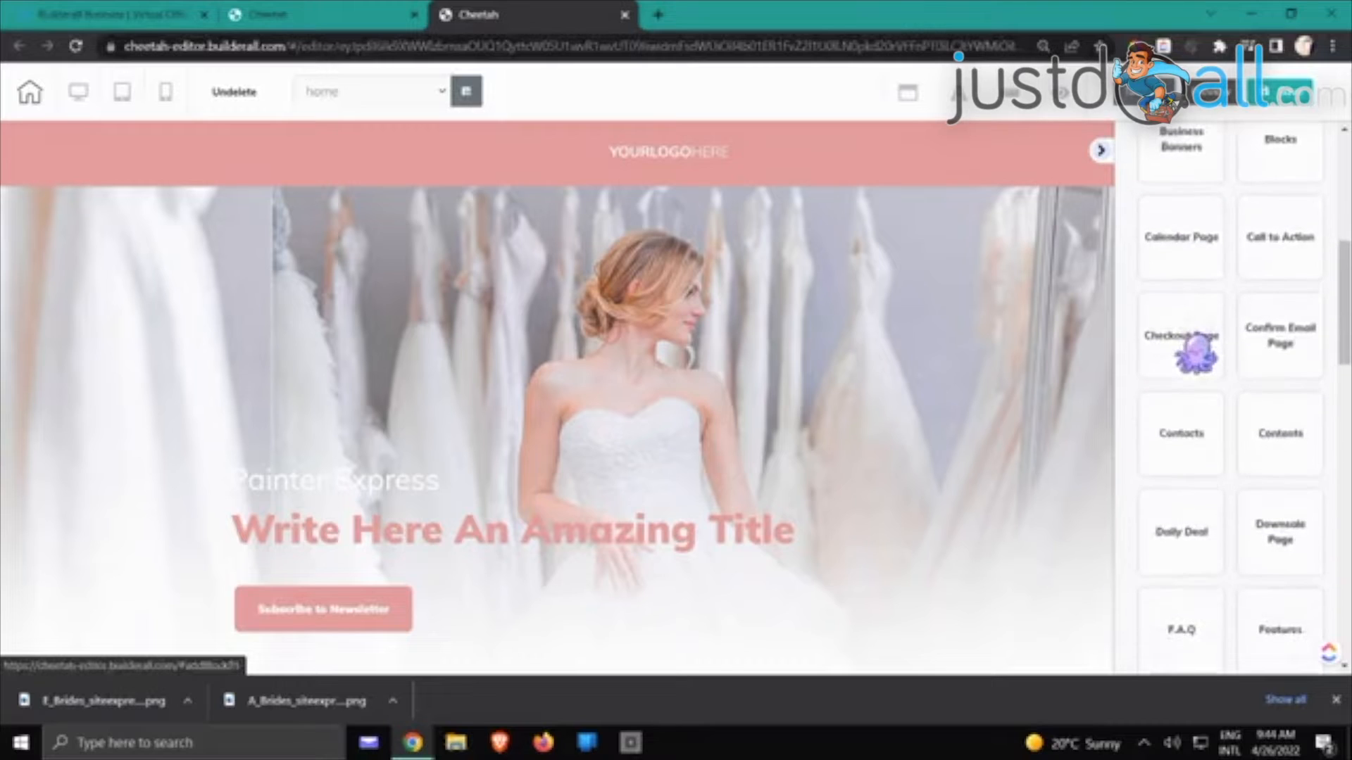
{"action": "scroll", "coordinate": [1196, 354], "scroll_direction": "down", "scroll_amount": 2}
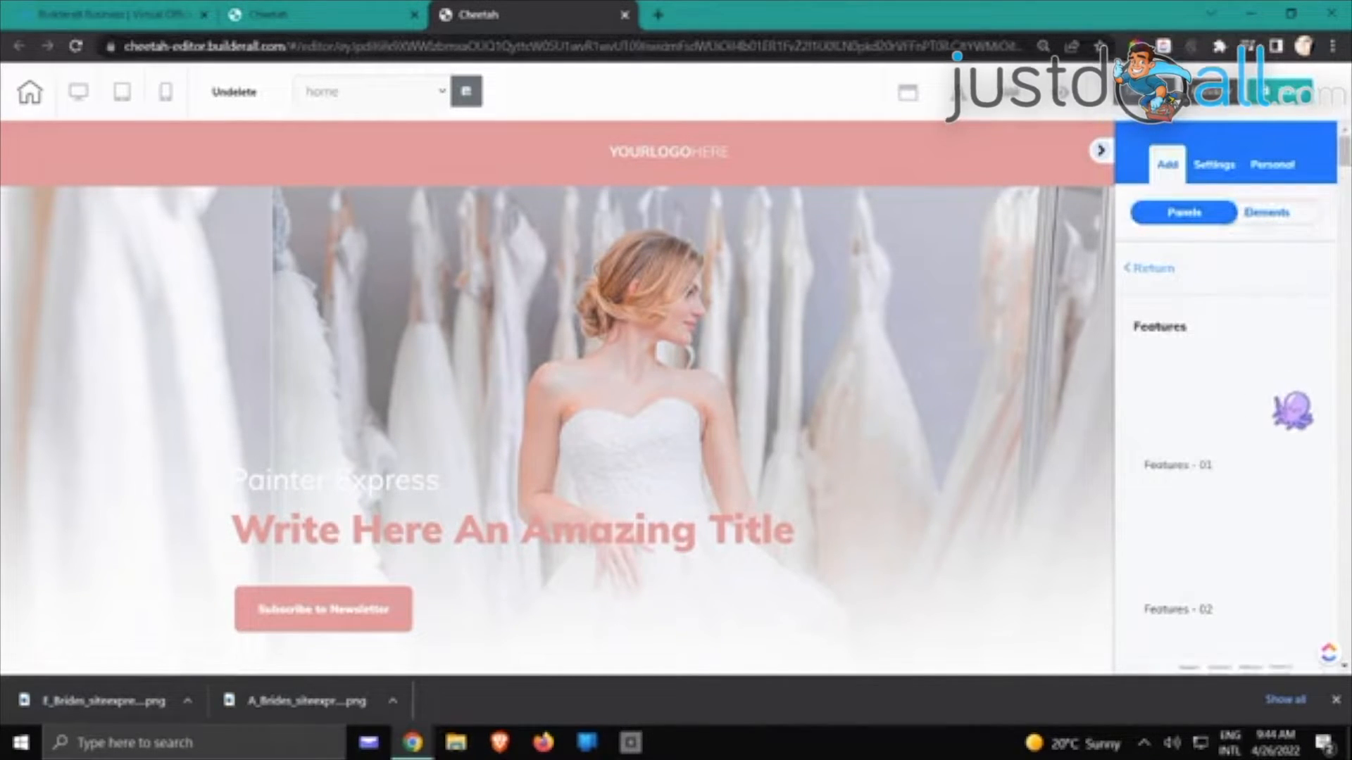
{"action": "scroll", "coordinate": [785, 479], "scroll_direction": "down", "scroll_amount": 10}
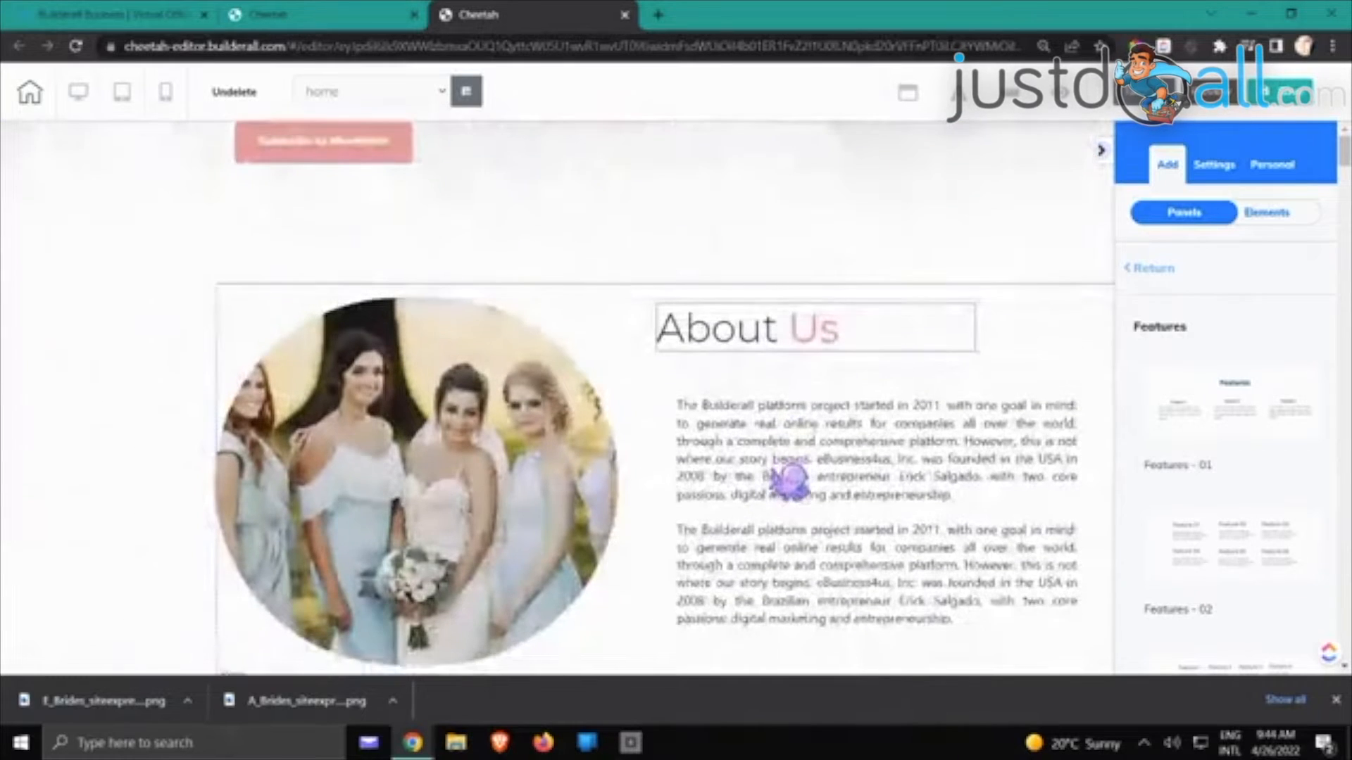
{"action": "scroll", "coordinate": [788, 482], "scroll_direction": "down", "scroll_amount": 1}
{"action": "scroll", "coordinate": [1267, 387], "scroll_direction": "down", "scroll_amount": 3}
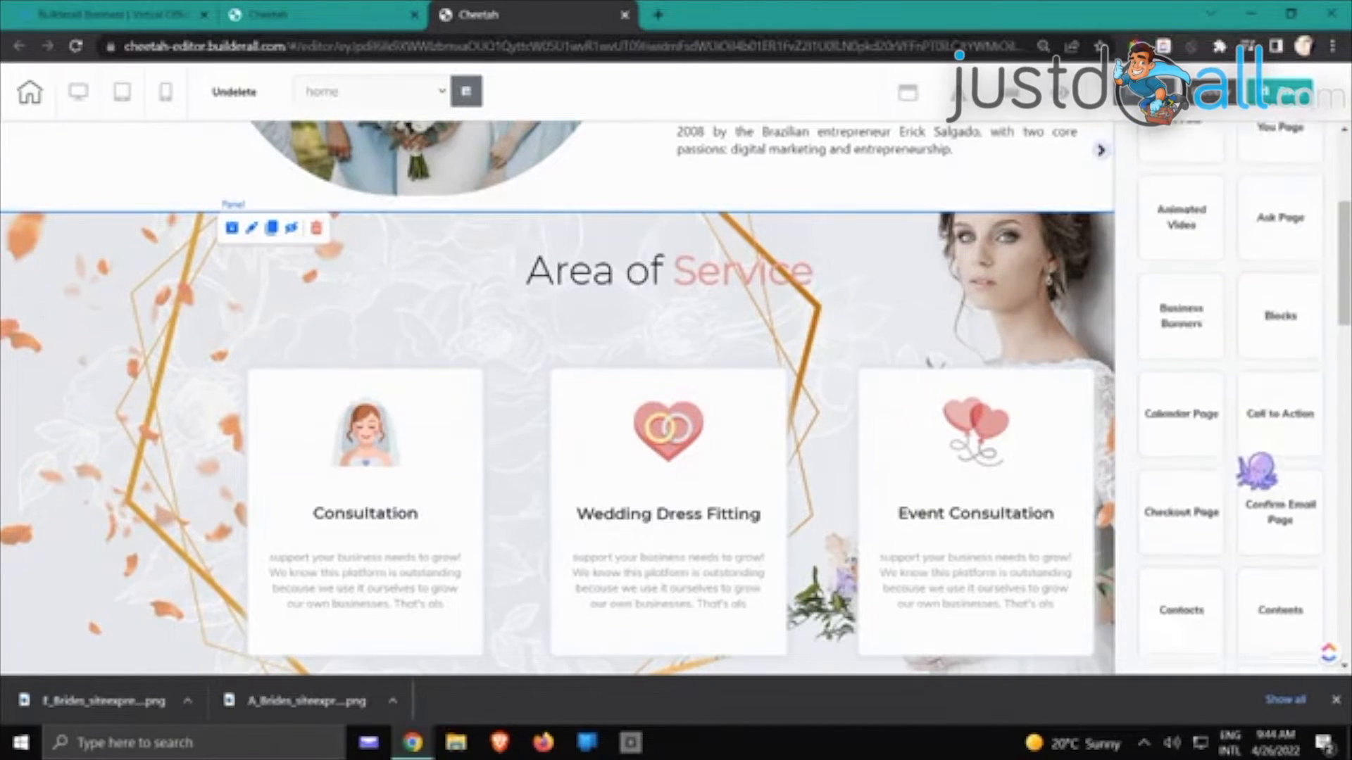
Add the Express Testimonial panel from the Testimonials category to the page and collapse the panel library
{"action": "scroll", "coordinate": [1256, 470], "scroll_direction": "down", "scroll_amount": 5}
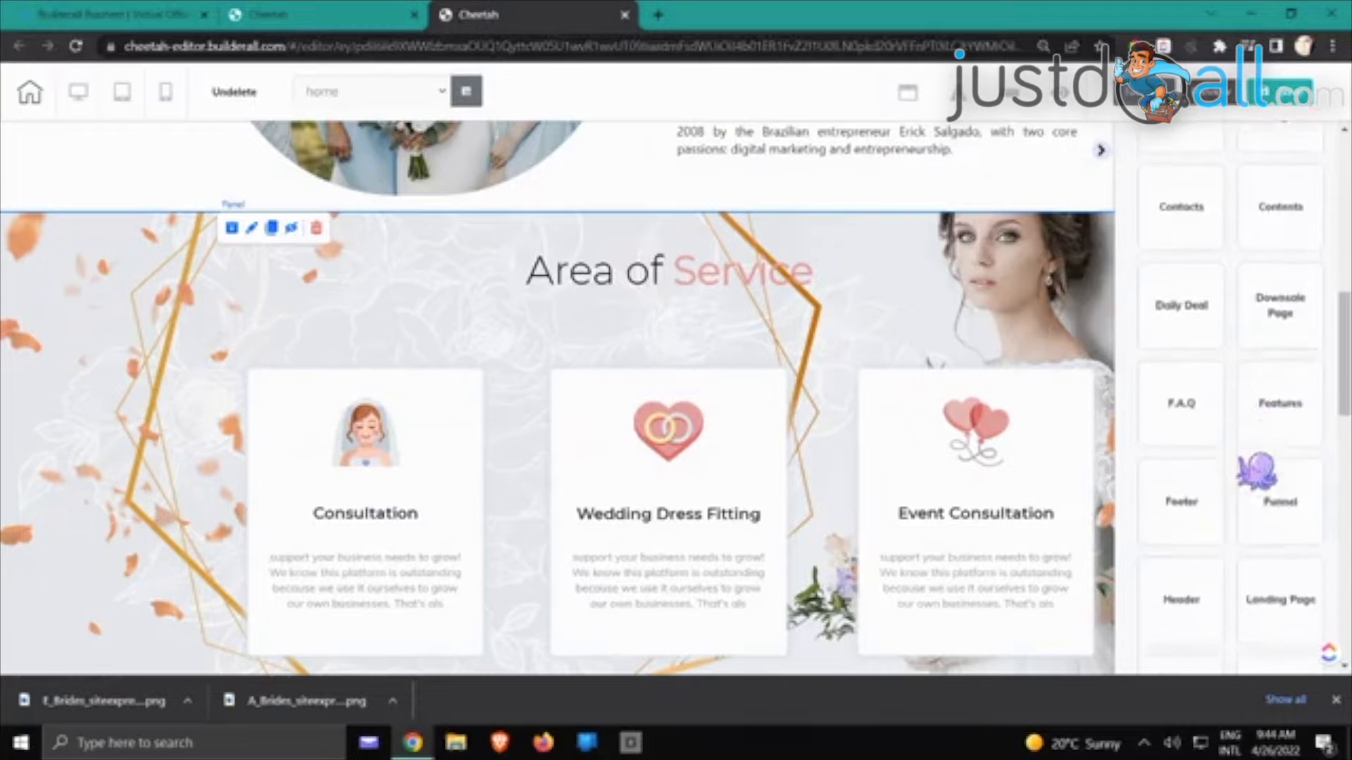
{"action": "scroll", "coordinate": [1256, 470], "scroll_direction": "down", "scroll_amount": 6}
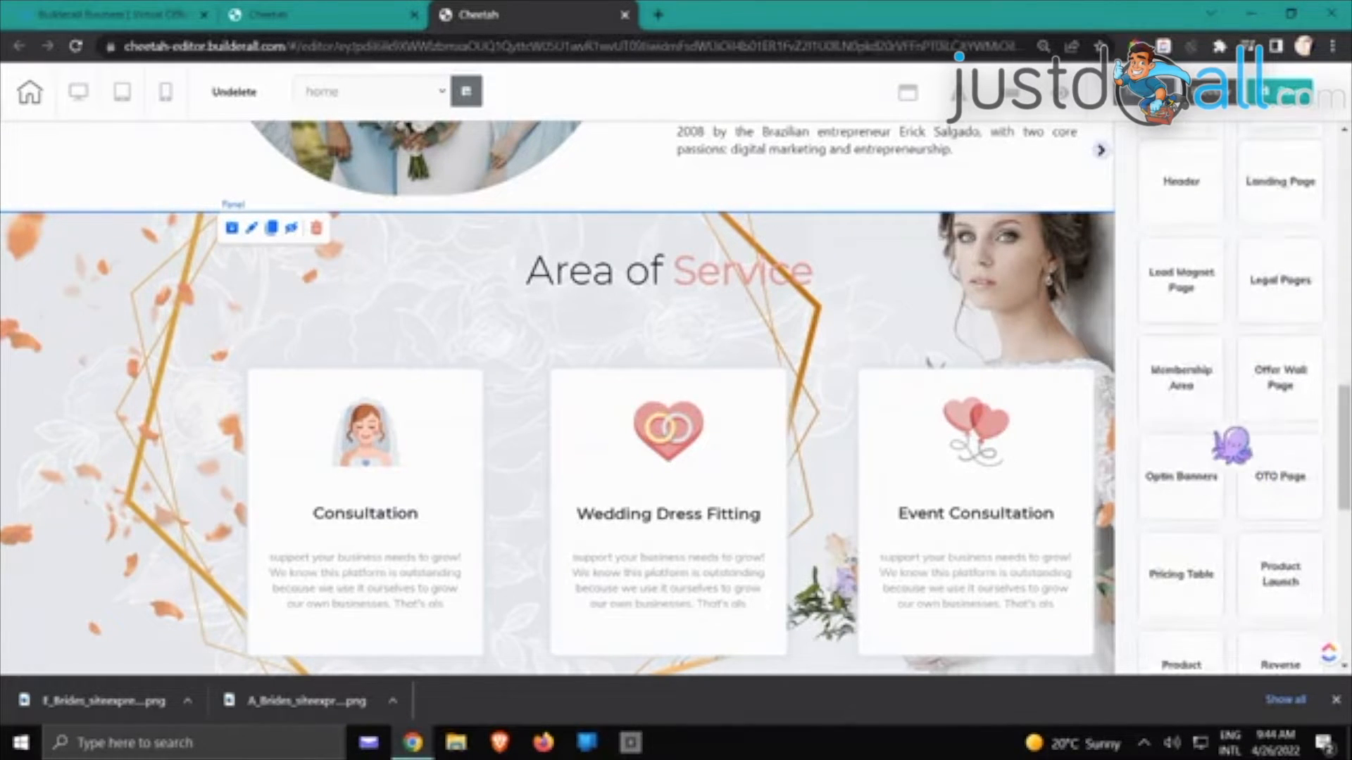
{"action": "scroll", "coordinate": [1231, 445], "scroll_direction": "down", "scroll_amount": 5}
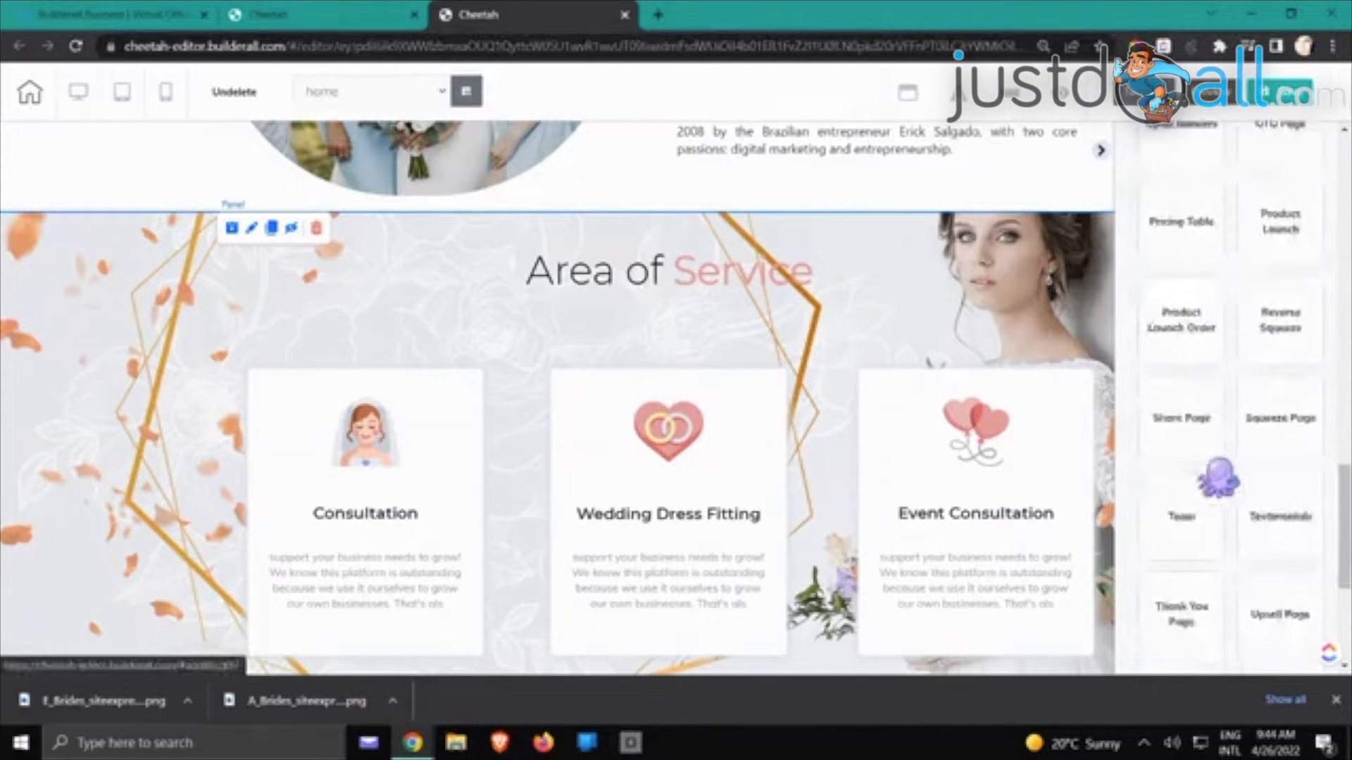
{"action": "left_click", "coordinate": [1261, 529]}
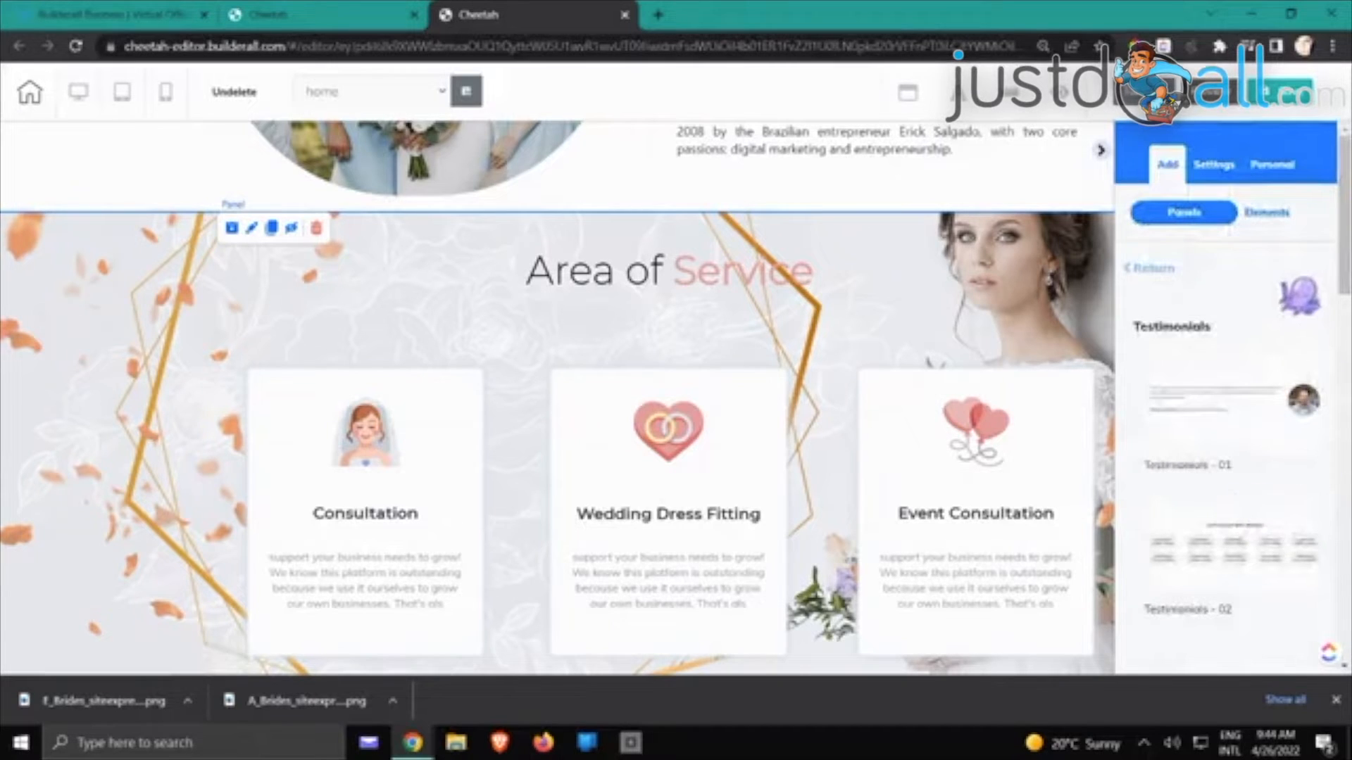
{"action": "scroll", "coordinate": [1228, 423], "scroll_direction": "down", "scroll_amount": 2}
{"action": "scroll", "coordinate": [1232, 493], "scroll_direction": "down", "scroll_amount": 4}
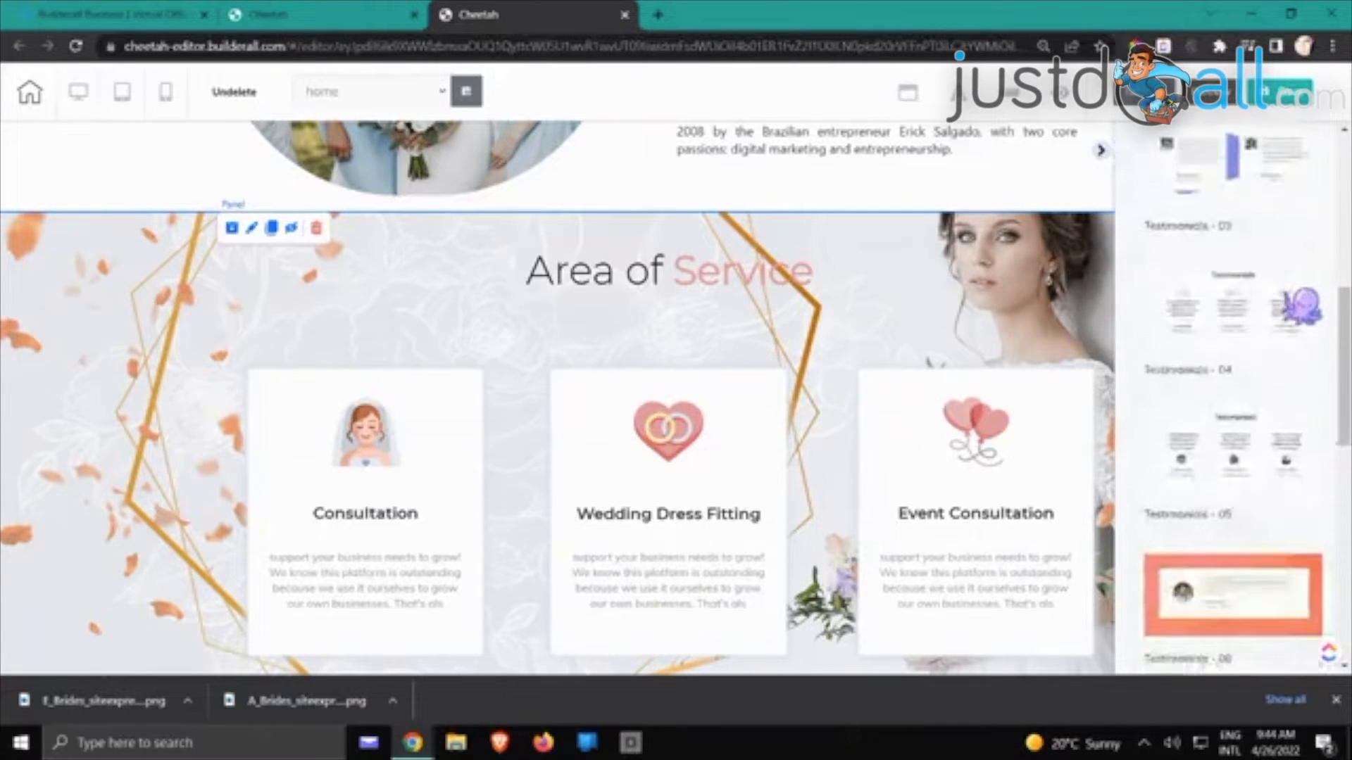
{"action": "scroll", "coordinate": [1233, 394], "scroll_direction": "down", "scroll_amount": 5}
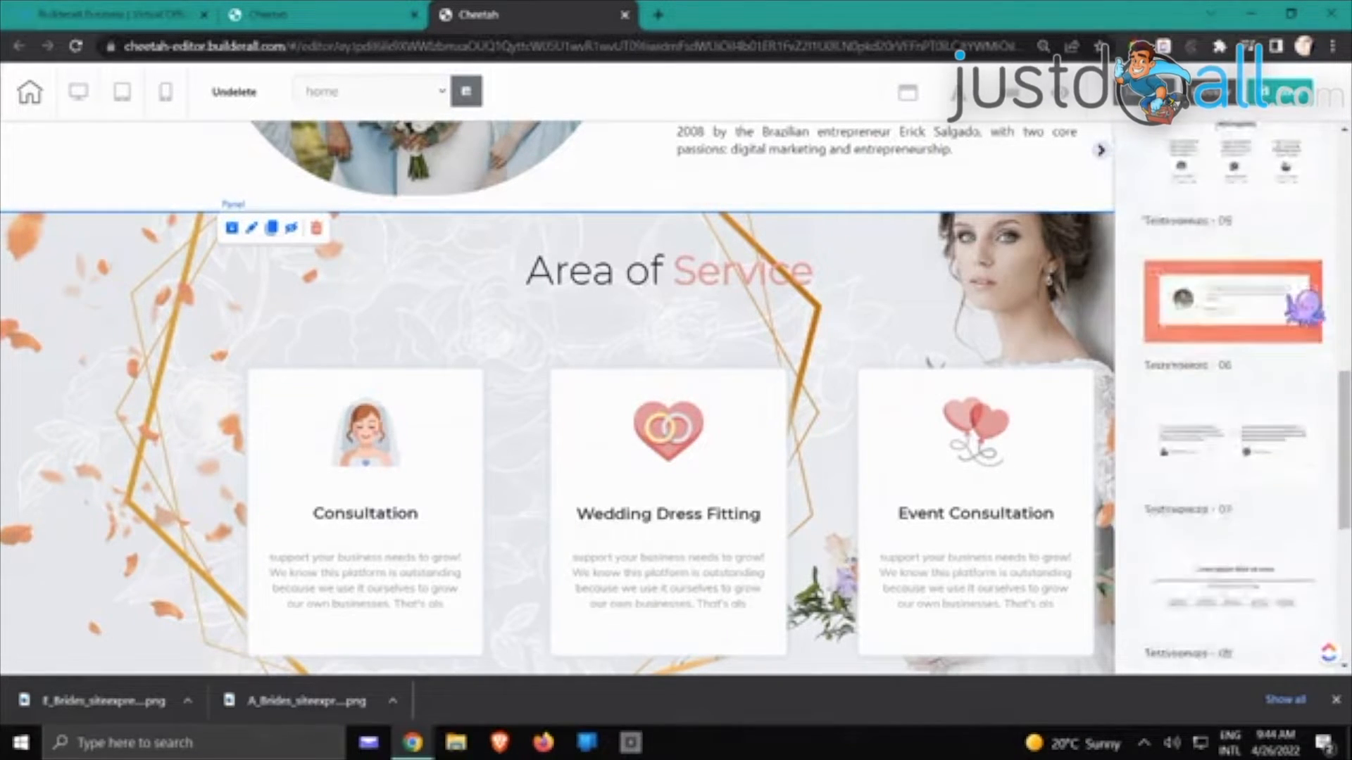
{"action": "scroll", "coordinate": [1232, 394], "scroll_direction": "down", "scroll_amount": 1}
{"action": "scroll", "coordinate": [1232, 394], "scroll_direction": "down", "scroll_amount": 2}
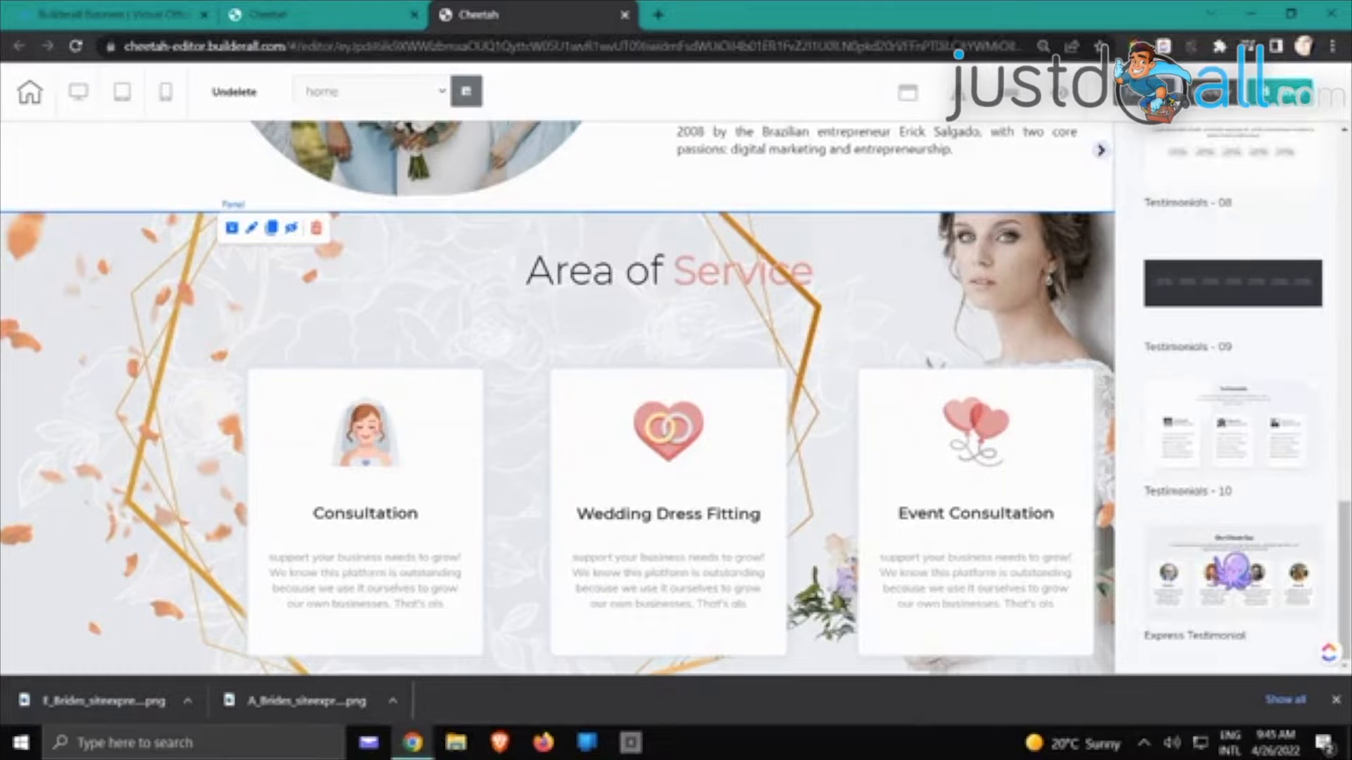
{"action": "left_click", "coordinate": [1190, 585]}
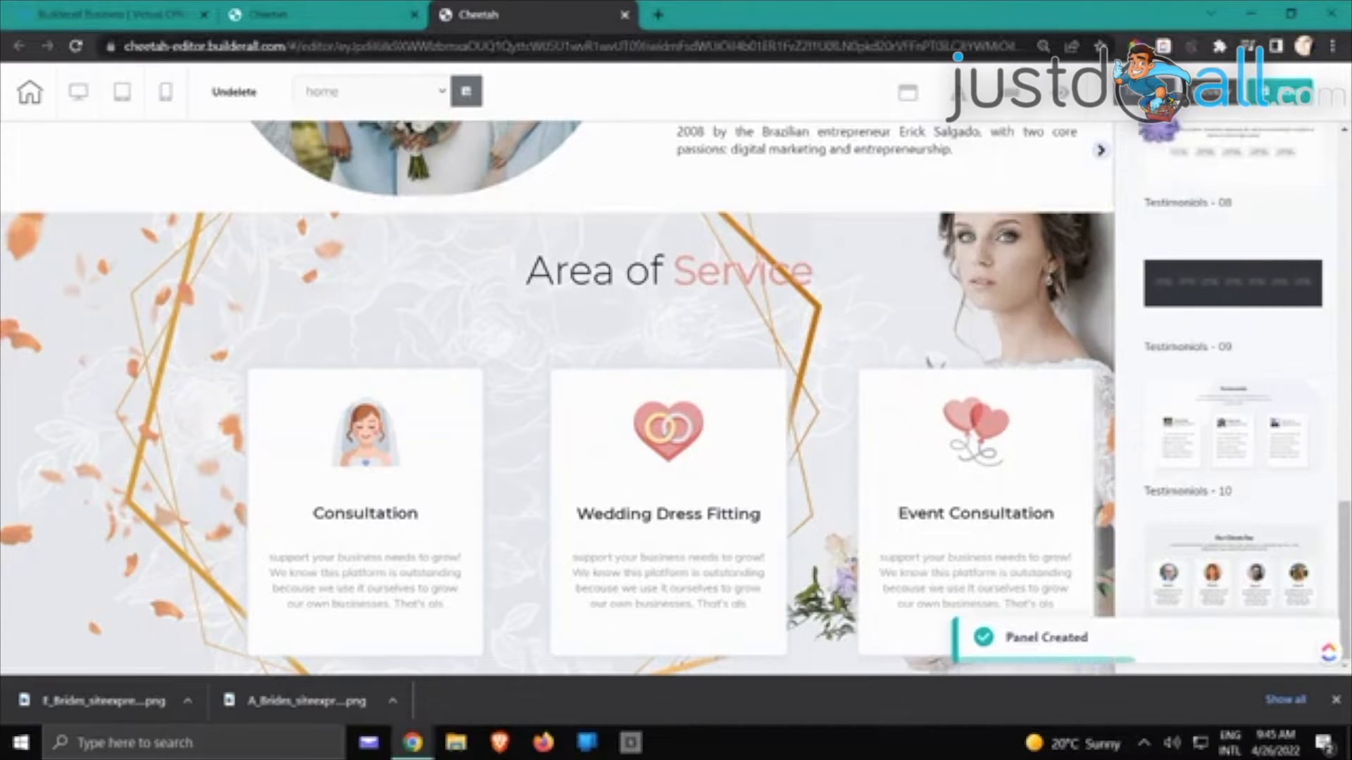
{"action": "left_click", "coordinate": [1101, 150]}
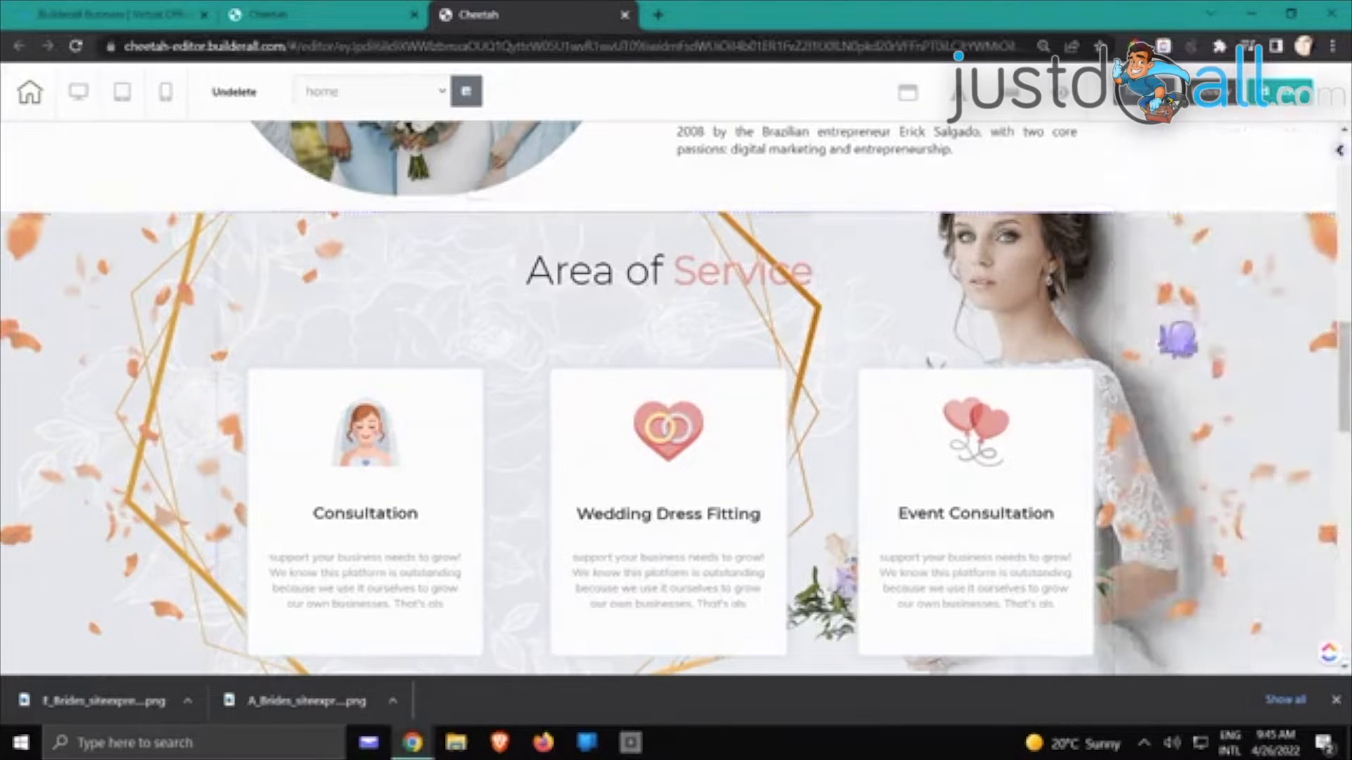
Reorder the Our Clients Say panel so that it sits directly above the copyright footer
{"action": "scroll", "coordinate": [1190, 349], "scroll_direction": "down", "scroll_amount": 15}
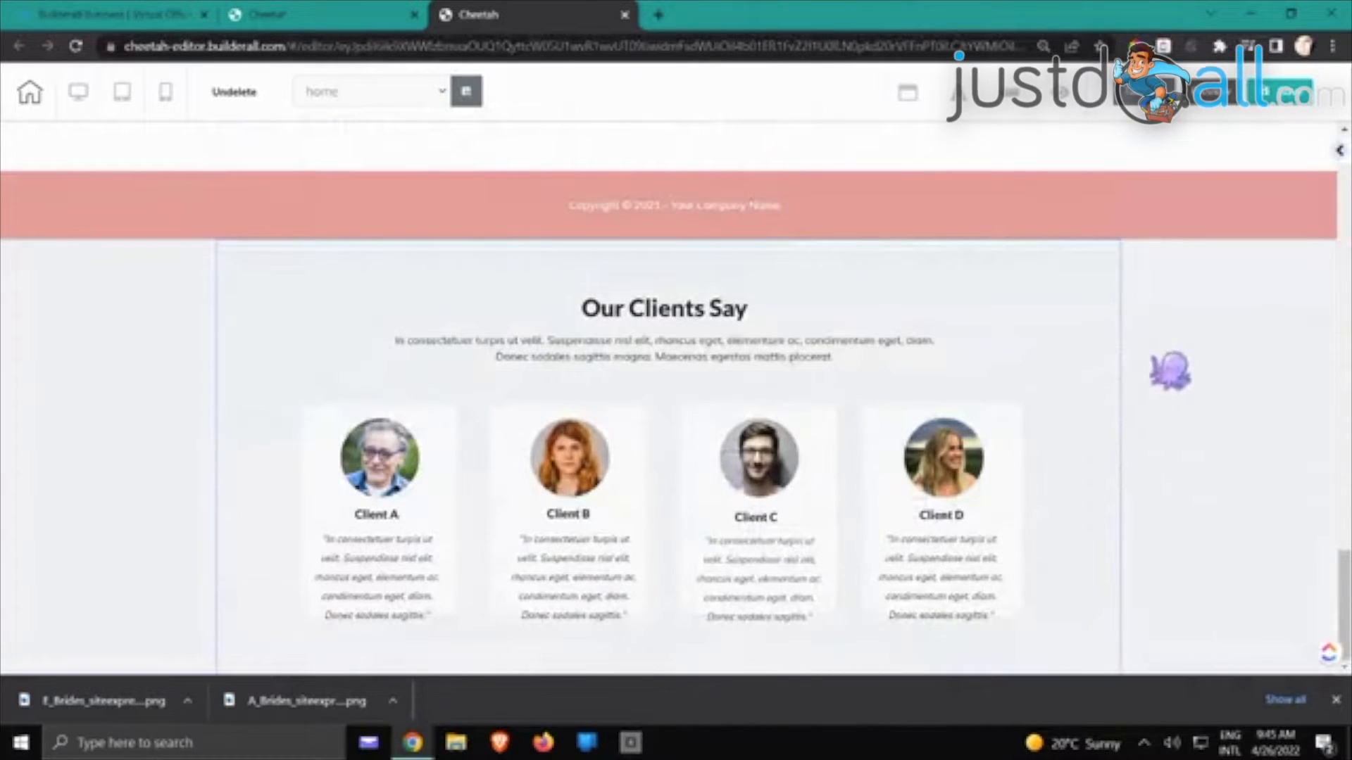
{"action": "scroll", "coordinate": [190, 380], "scroll_direction": "up", "scroll_amount": 5}
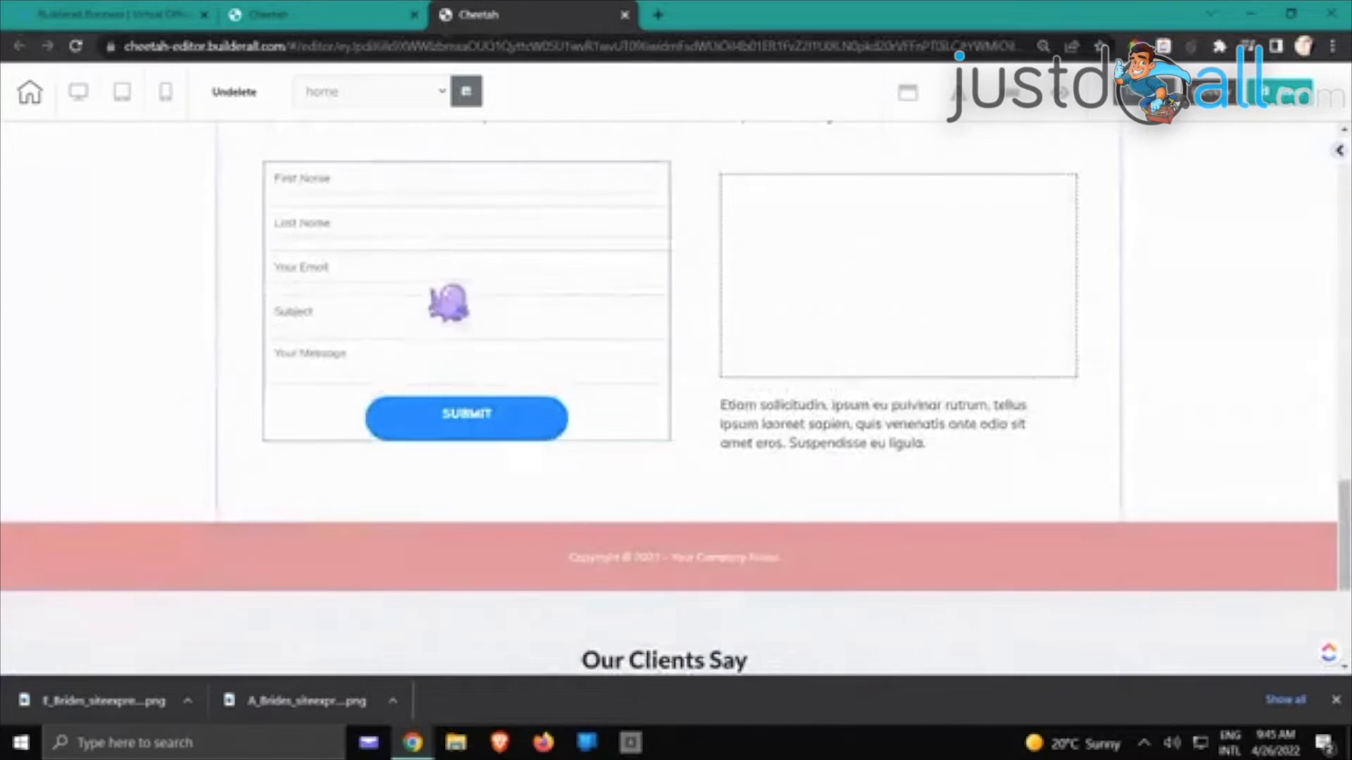
{"action": "scroll", "coordinate": [352, 363], "scroll_direction": "down", "scroll_amount": 5}
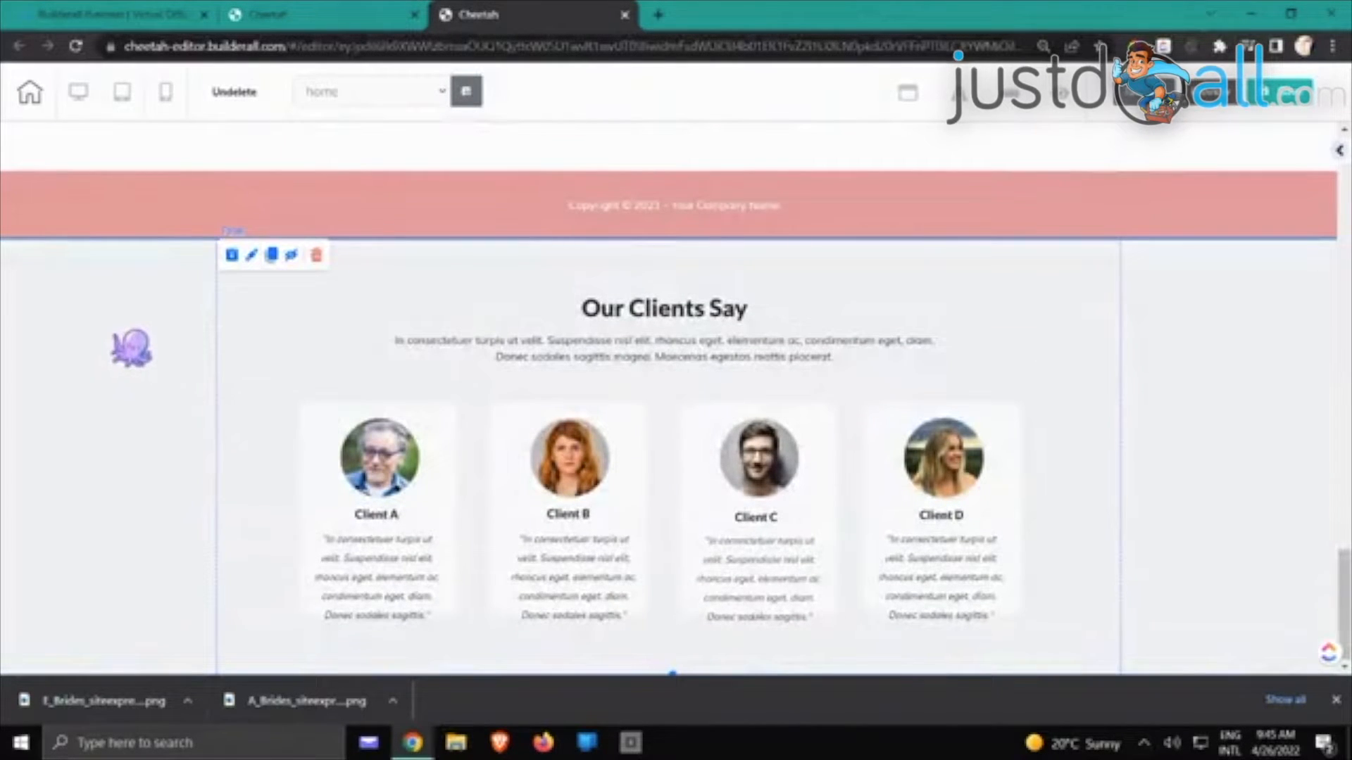
{"action": "double_click", "coordinate": [131, 349]}
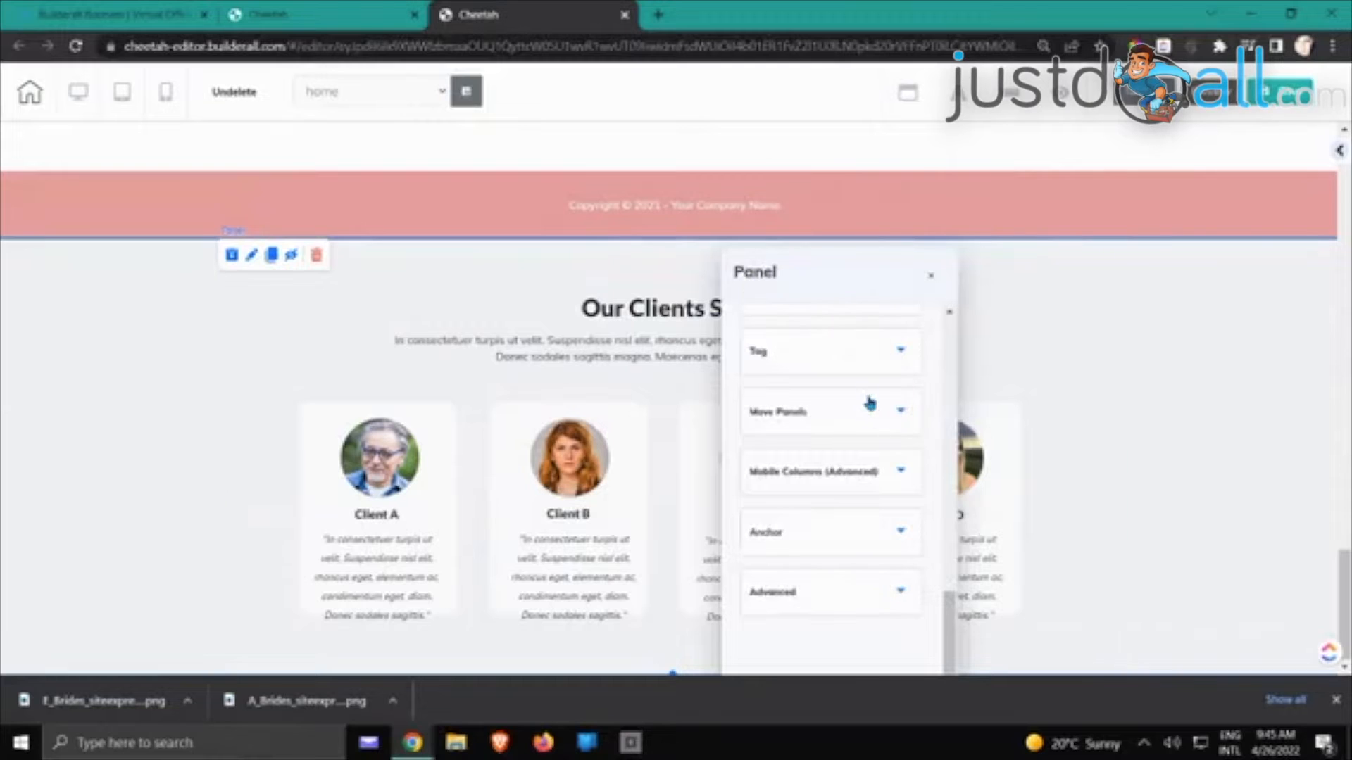
{"action": "scroll", "coordinate": [826, 430], "scroll_direction": "up", "scroll_amount": 1}
{"action": "left_click", "coordinate": [817, 470]}
{"action": "scroll", "coordinate": [887, 423], "scroll_direction": "down", "scroll_amount": 3}
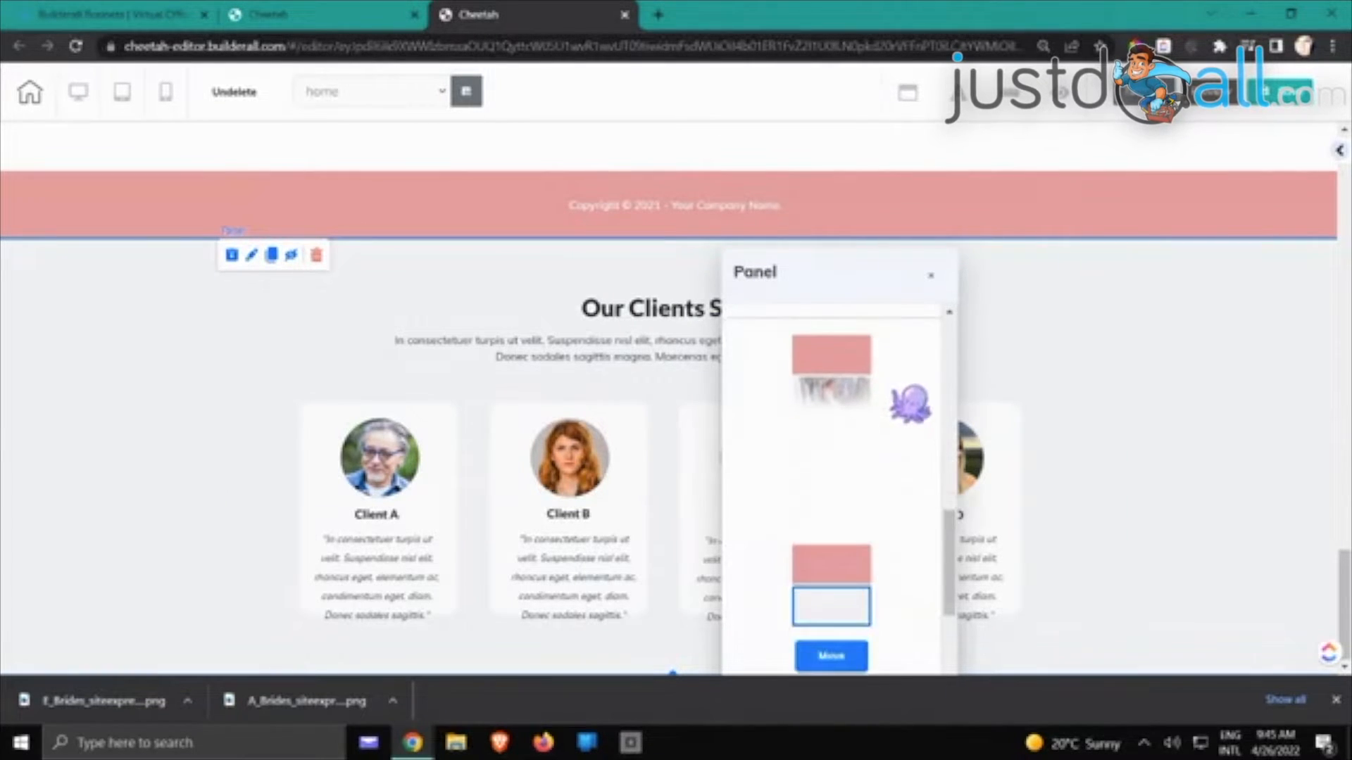
{"action": "scroll", "coordinate": [838, 501], "scroll_direction": "down", "scroll_amount": 2}
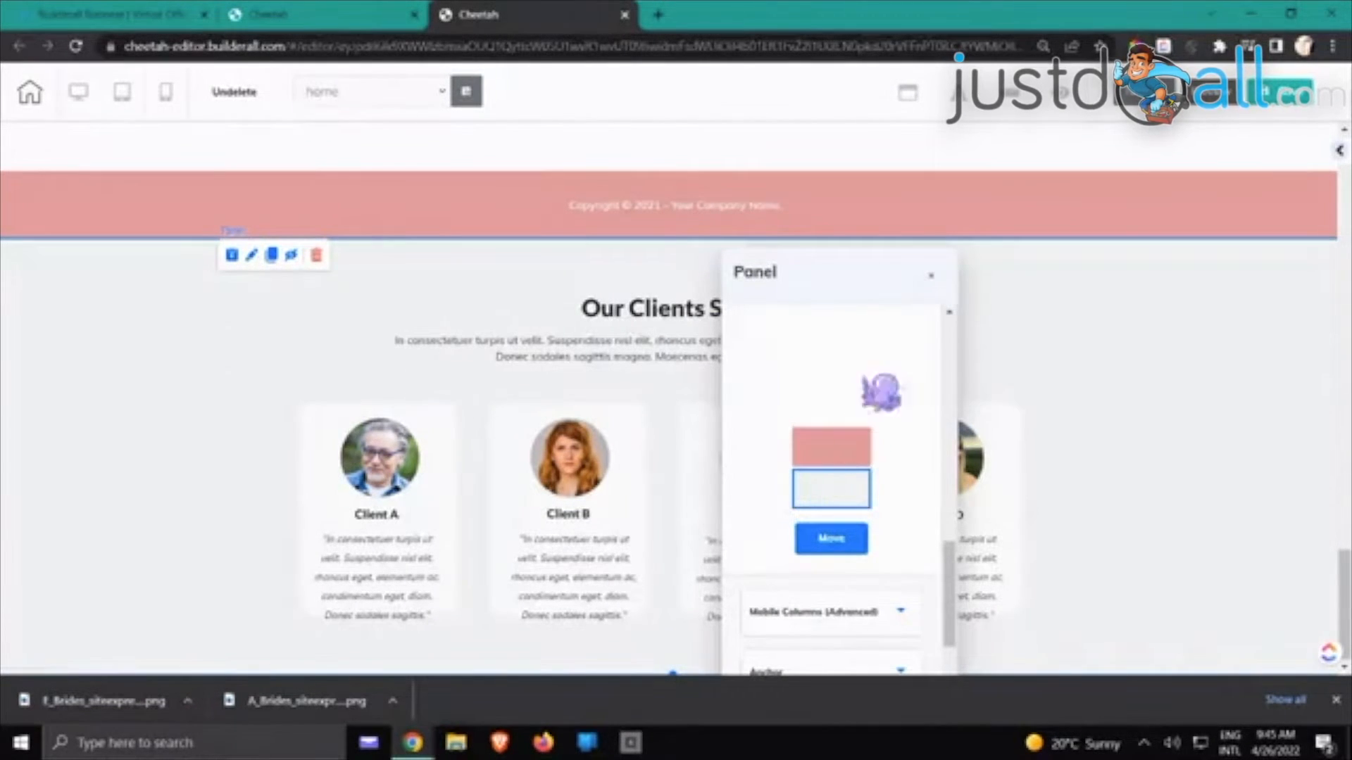
{"action": "left_click_drag", "start_coordinate": [860, 483], "coordinate": [825, 448]}
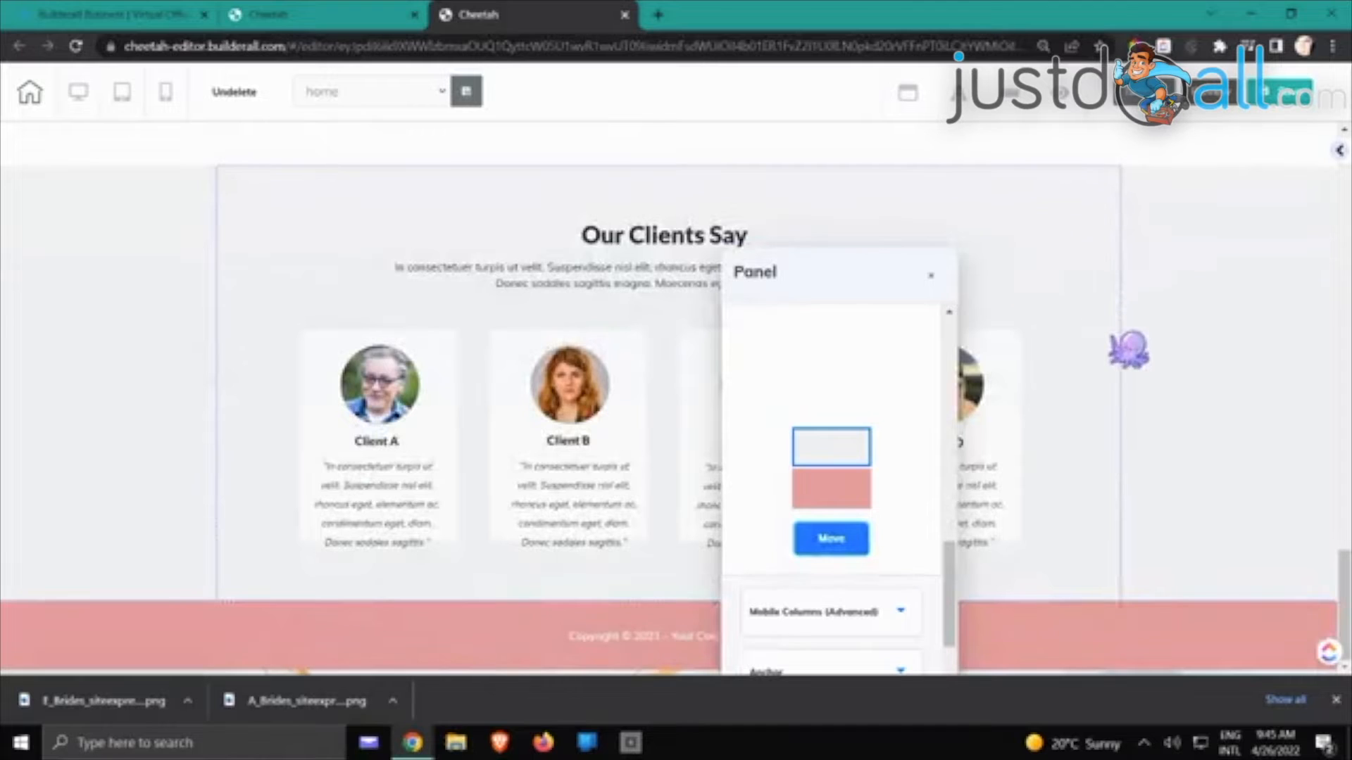
Move the Our Clients Say panel one position further up, above the contact form panel
{"action": "scroll", "coordinate": [1207, 374], "scroll_direction": "up", "scroll_amount": 10}
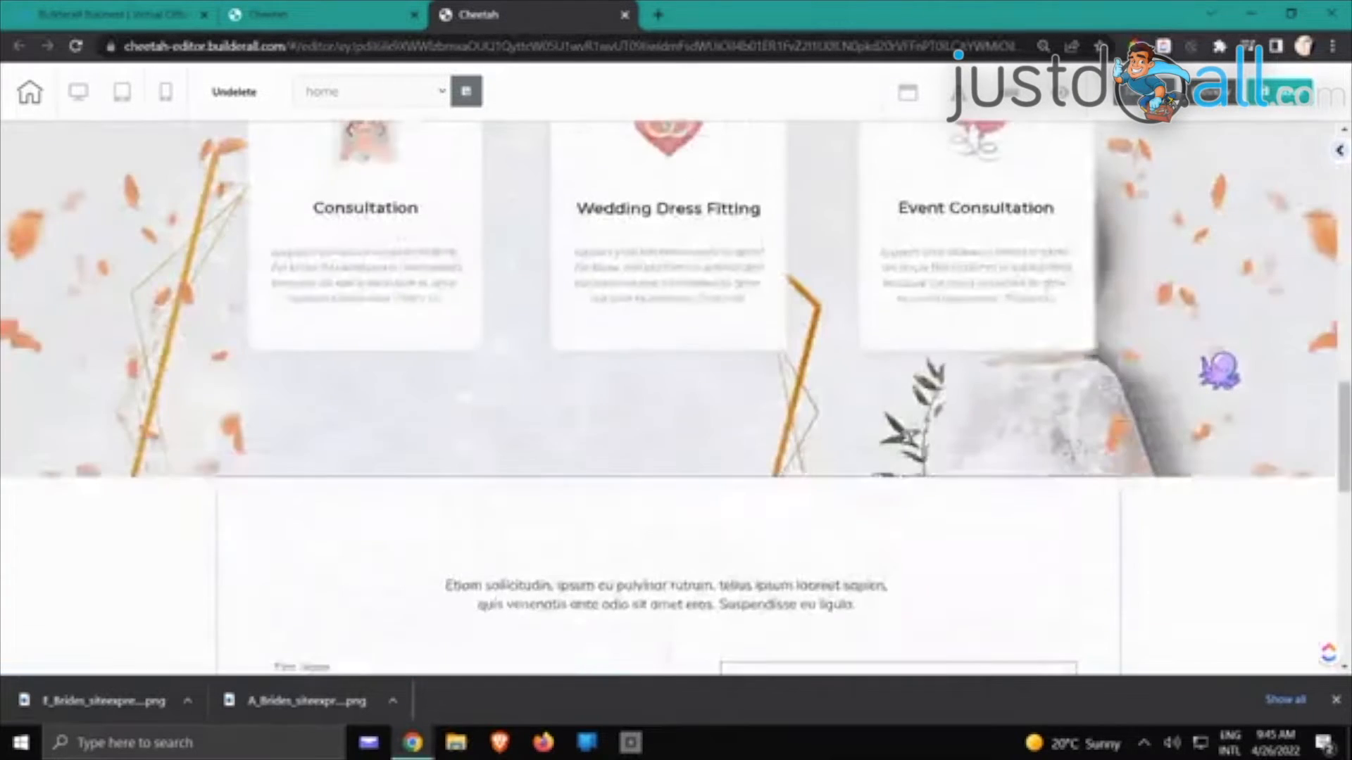
{"action": "scroll", "coordinate": [1221, 369], "scroll_direction": "down", "scroll_amount": 5}
{"action": "scroll", "coordinate": [1231, 358], "scroll_direction": "down", "scroll_amount": 6}
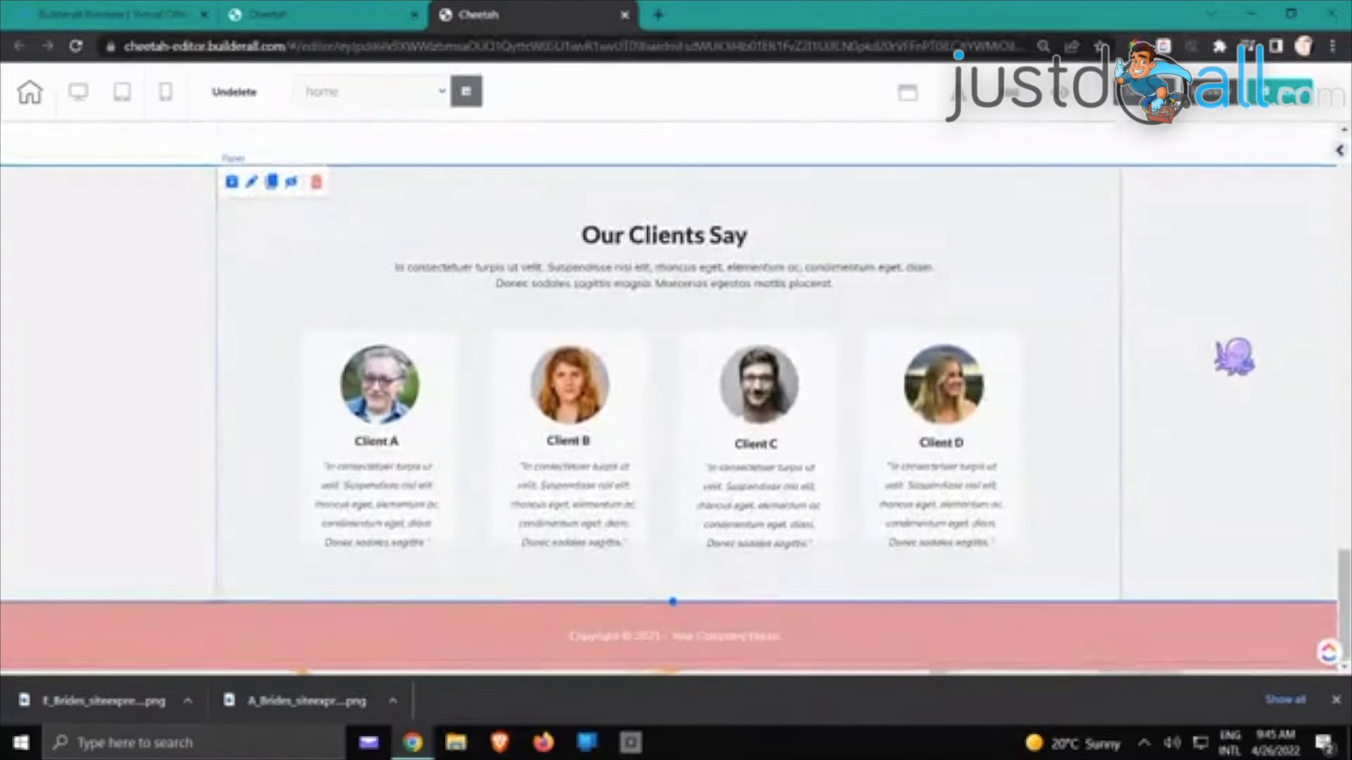
{"action": "scroll", "coordinate": [1234, 356], "scroll_direction": "up", "scroll_amount": 4}
{"action": "scroll", "coordinate": [1236, 355], "scroll_direction": "down", "scroll_amount": 4}
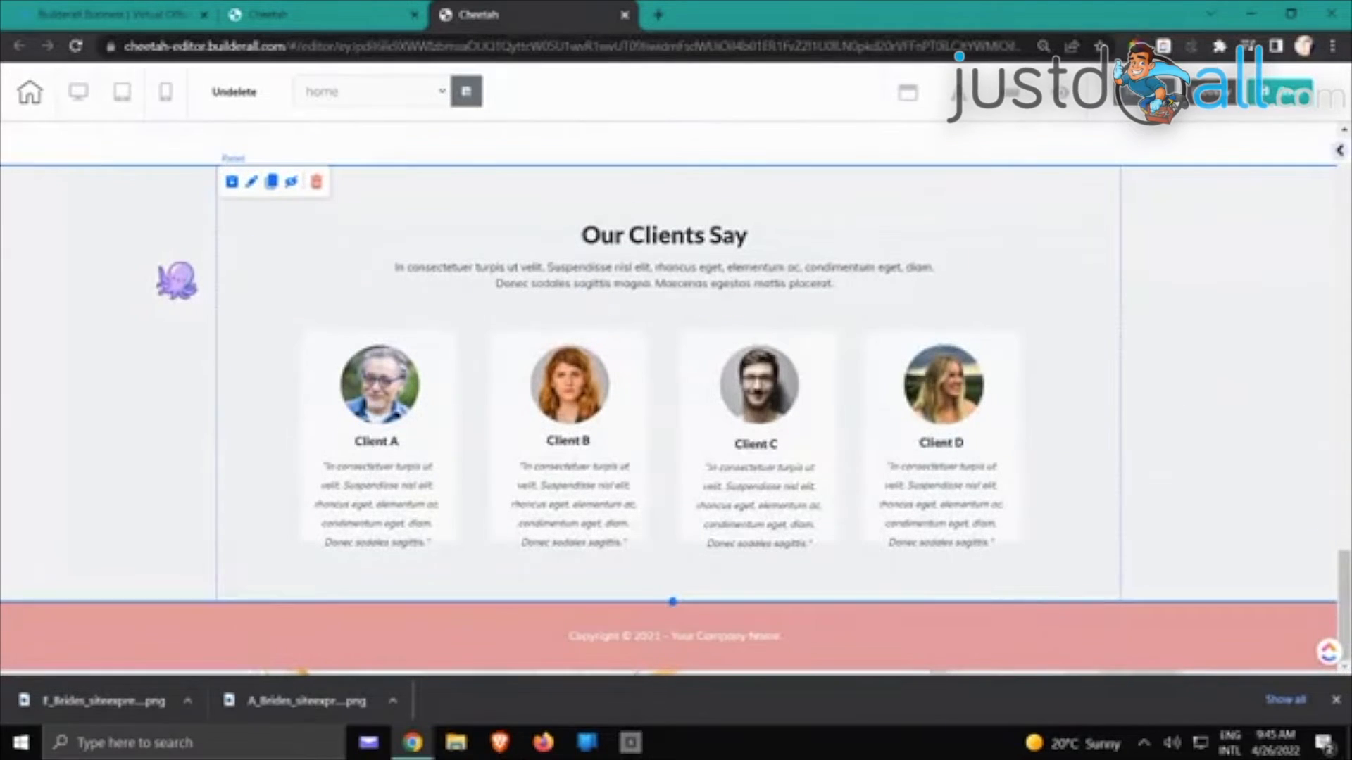
{"action": "double_click", "coordinate": [175, 278]}
{"action": "left_click_drag", "start_coordinate": [821, 374], "coordinate": [831, 329]}
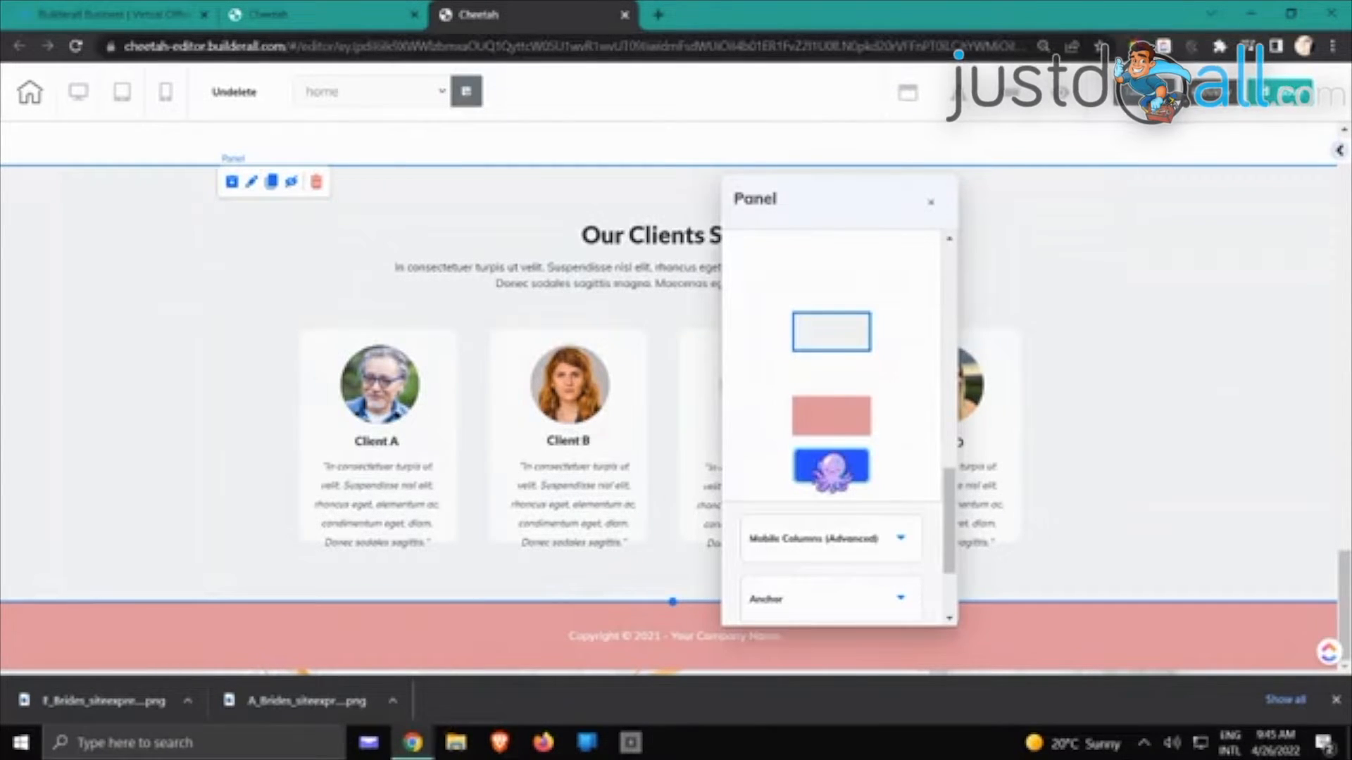
{"action": "left_click", "coordinate": [831, 467]}
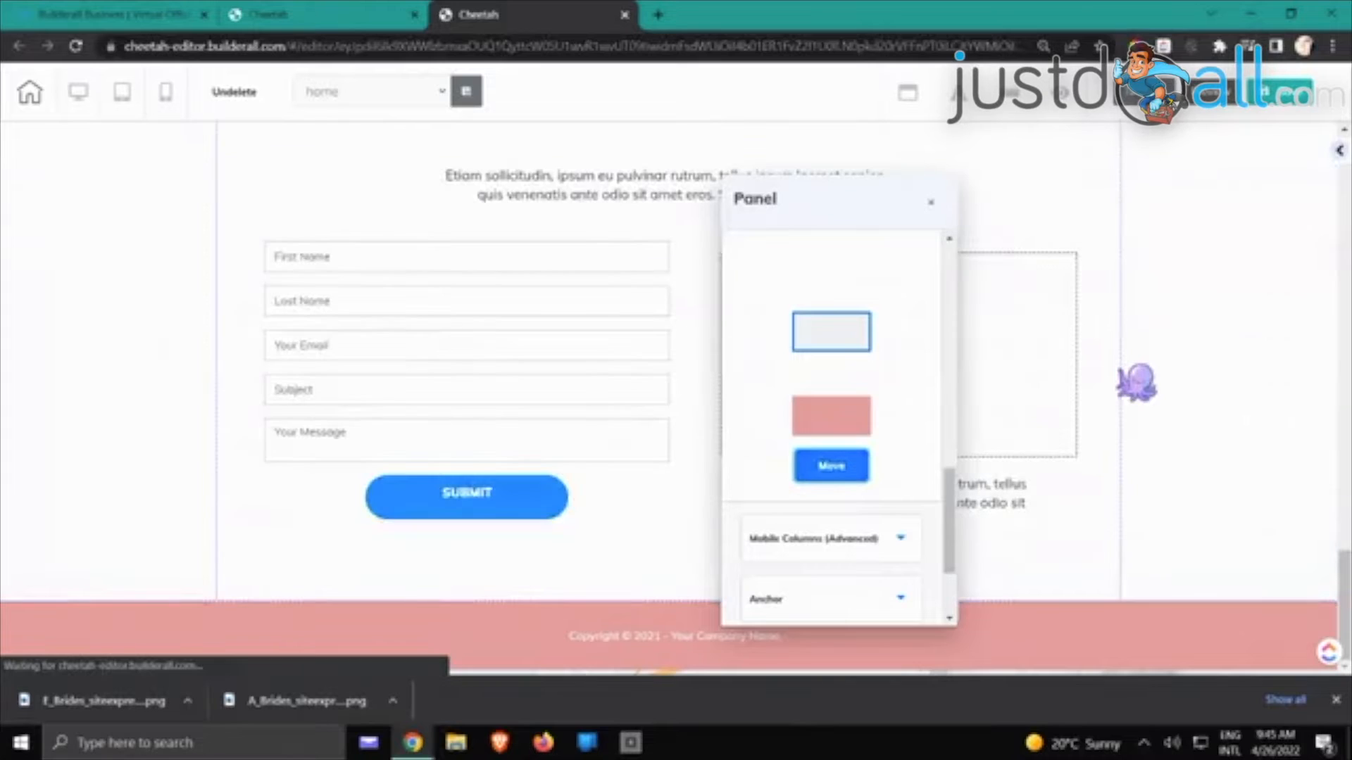
Select the contact form and sample the pink color of the copyright footer with the ColorPick Eyedropper
{"action": "scroll", "coordinate": [1119, 368], "scroll_direction": "up", "scroll_amount": 1}
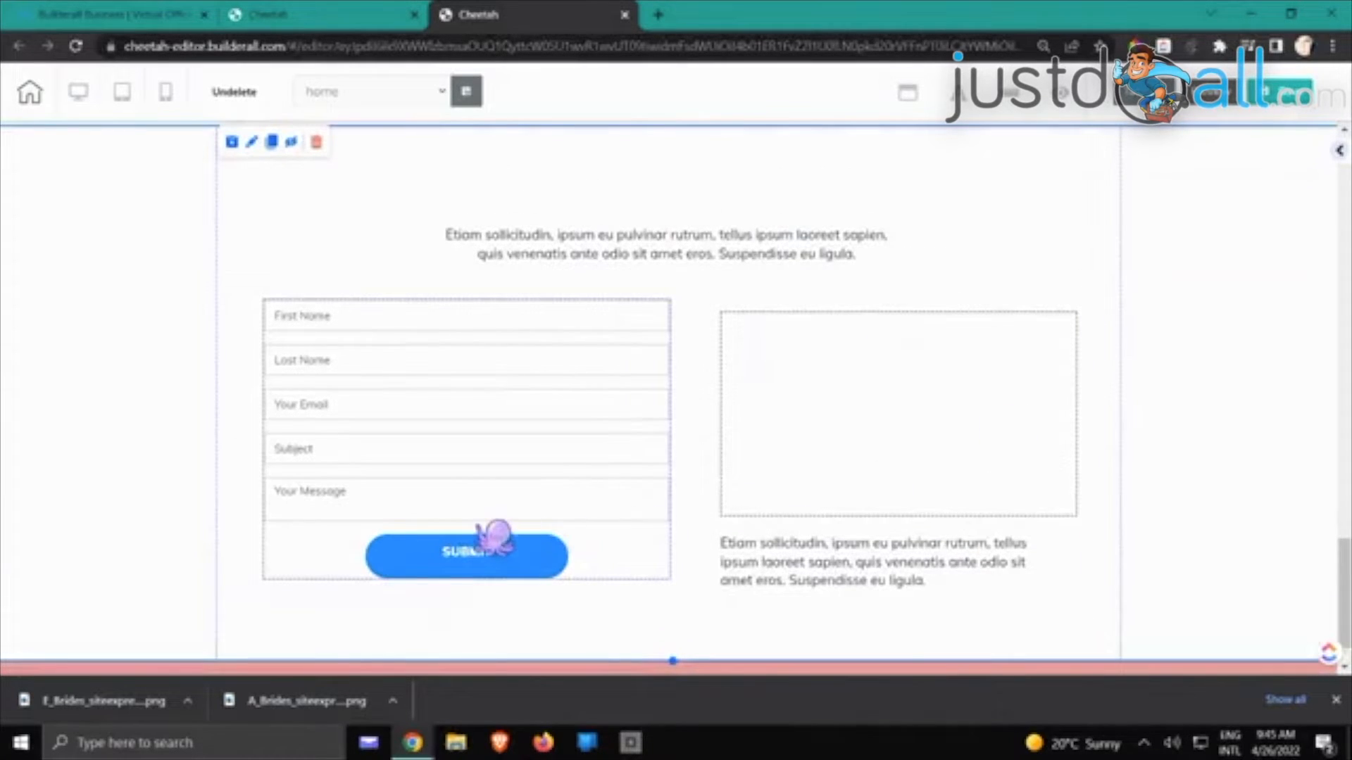
{"action": "left_click", "coordinate": [479, 525]}
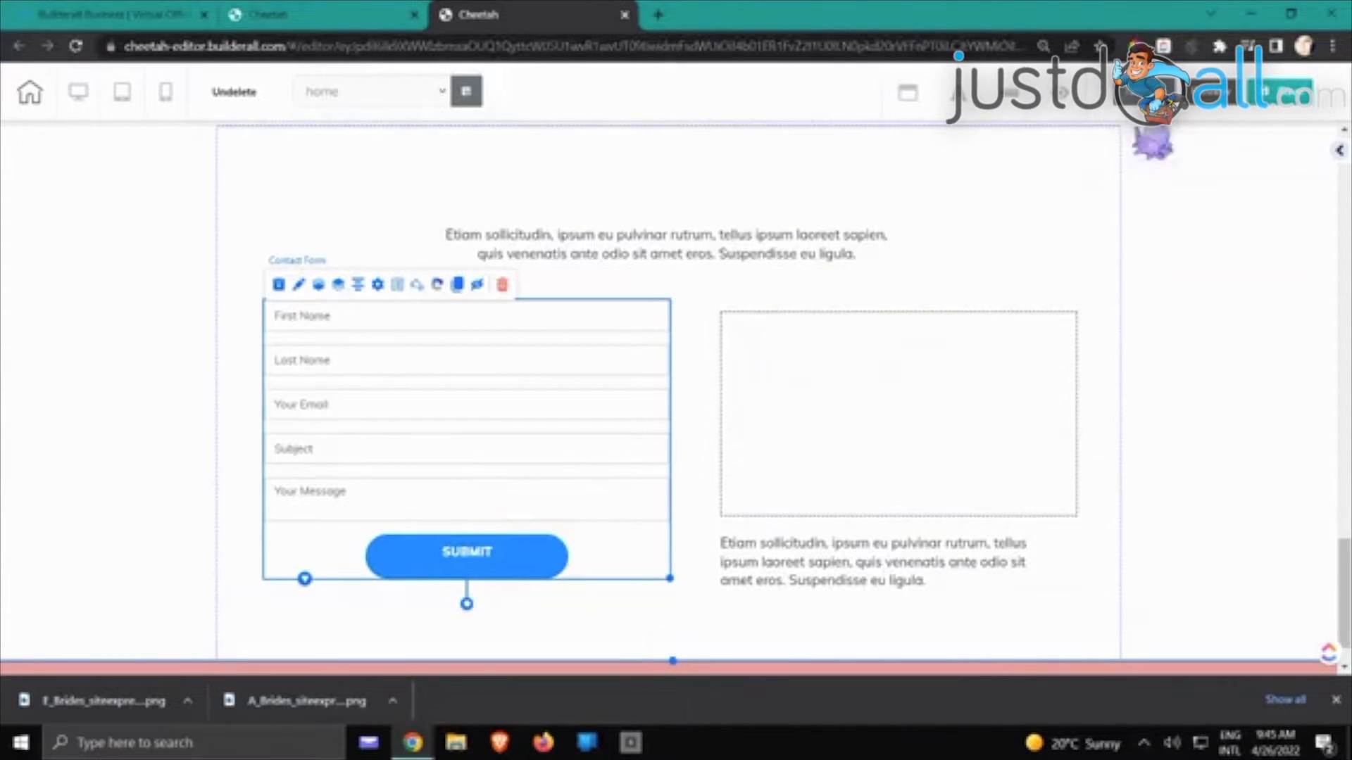
{"action": "left_click", "coordinate": [1135, 46]}
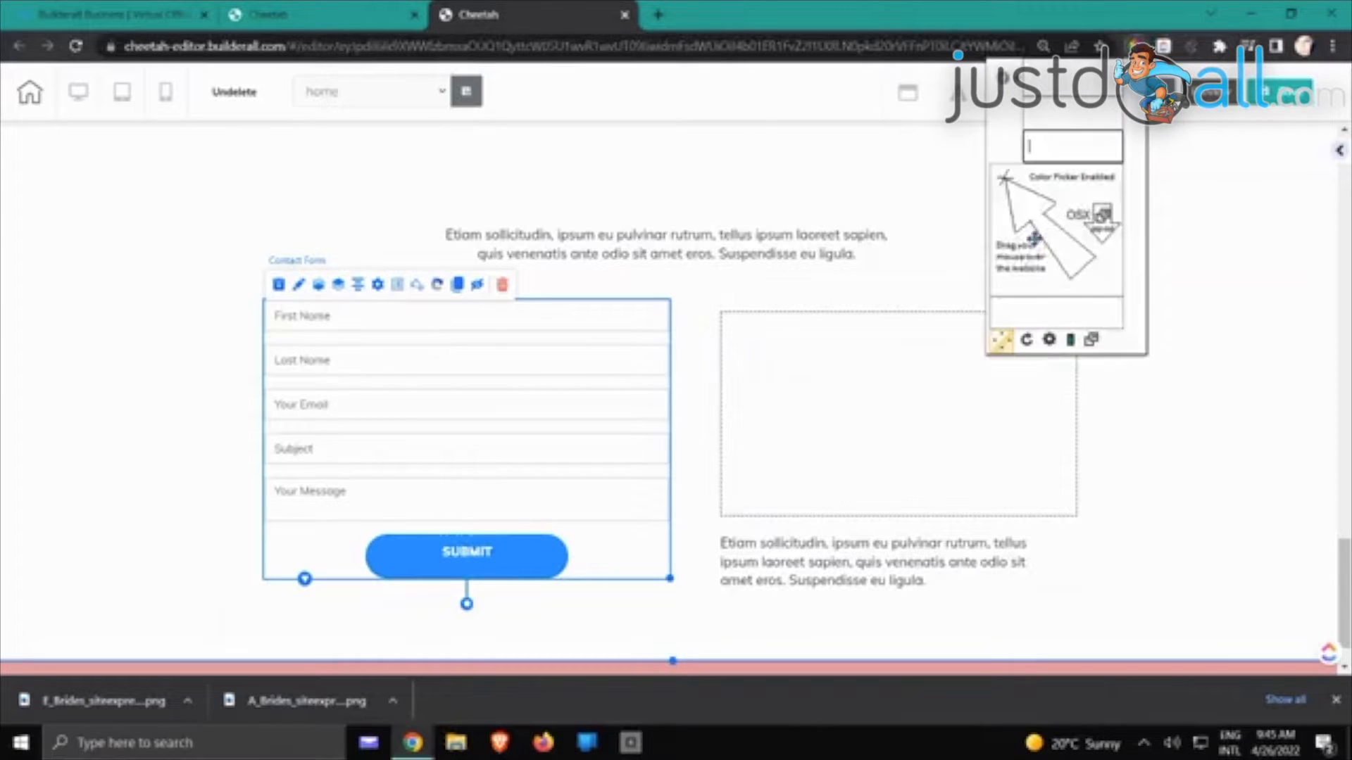
{"action": "left_click", "coordinate": [838, 668]}
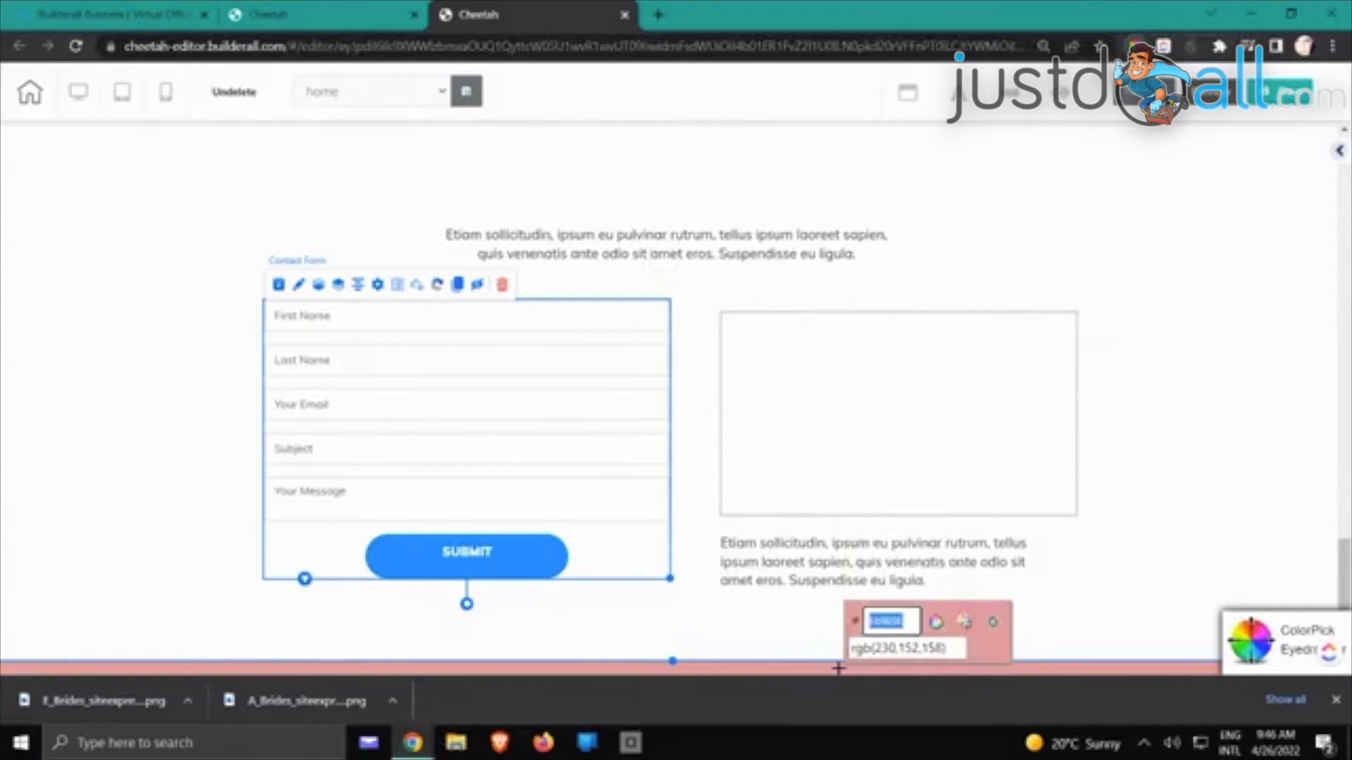
Copy the color code of the sampled footer pink, rgb(230,152,158), and close the eyedropper
{"action": "right_click", "coordinate": [884, 622]}
{"action": "left_click", "coordinate": [991, 516]}
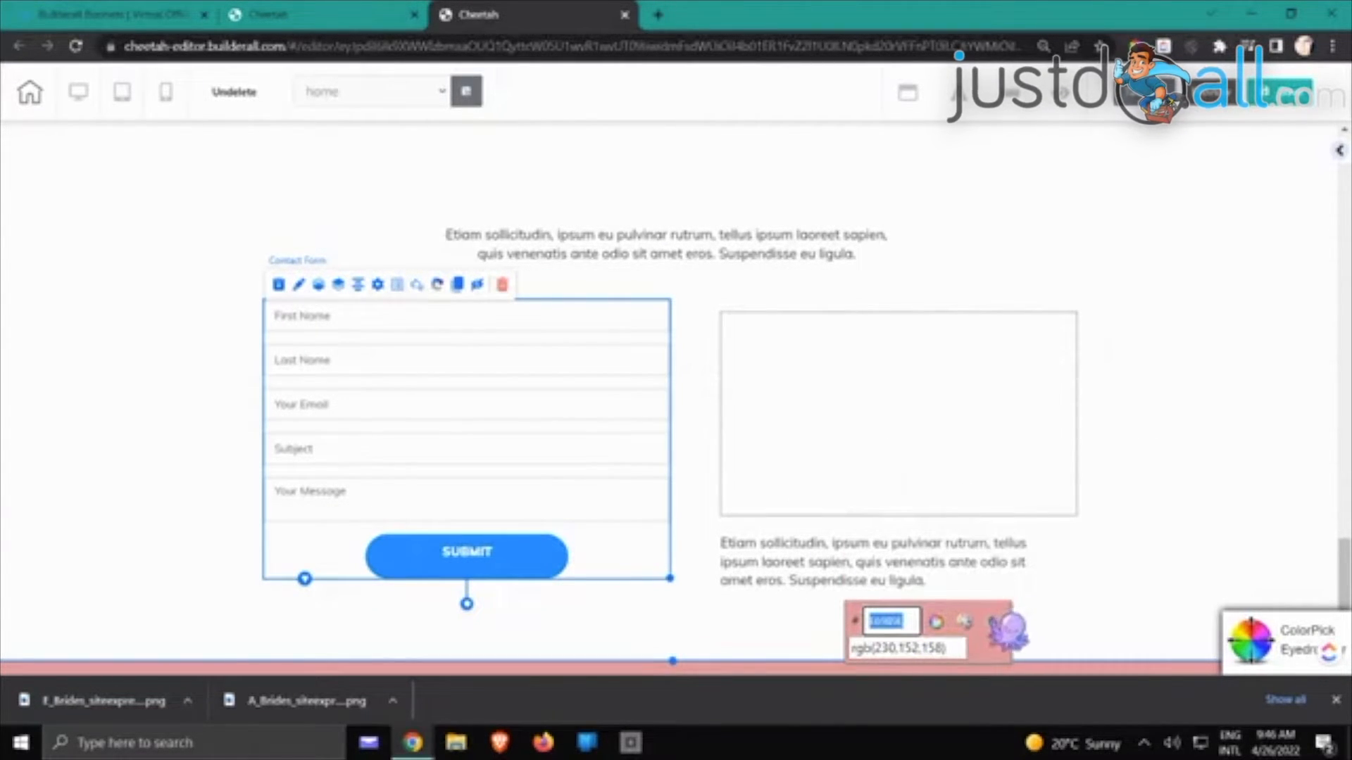
{"action": "key", "text": "Escape"}
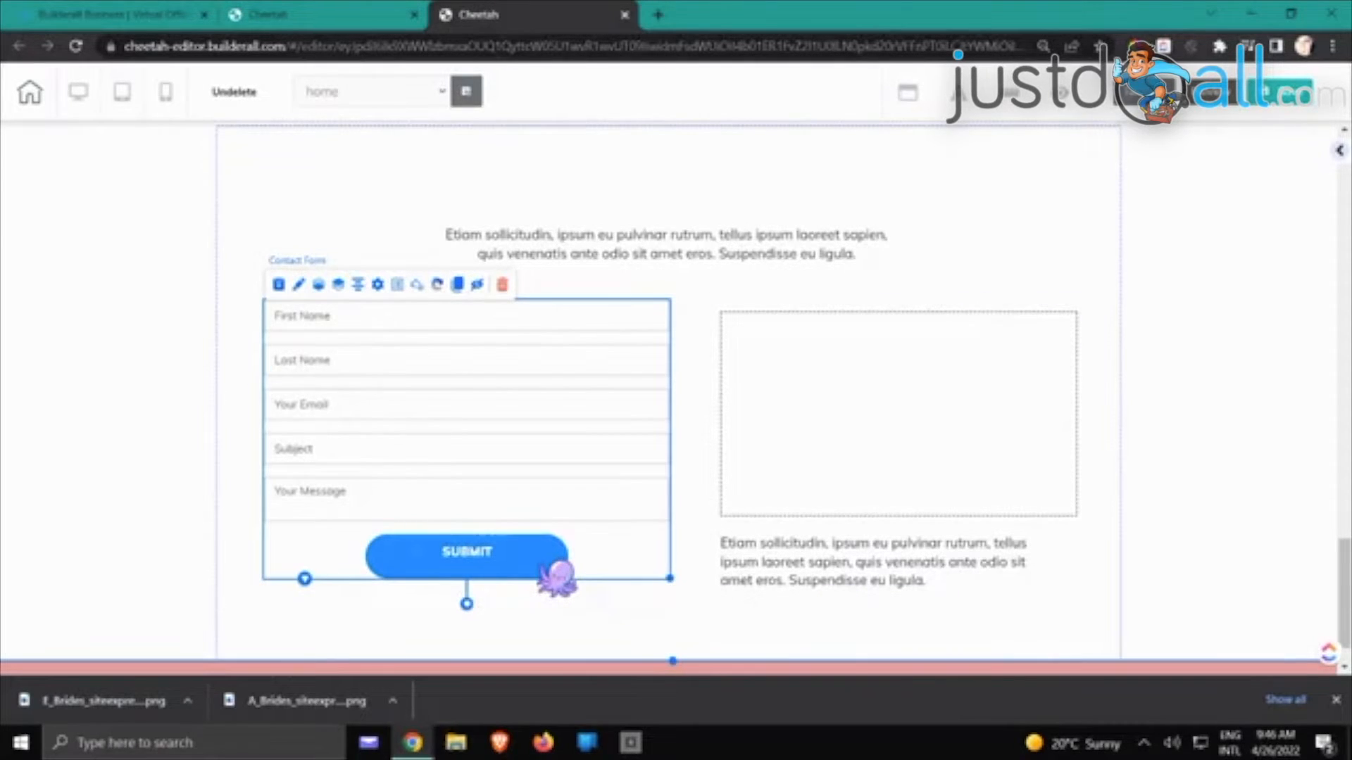
Set the contact form's general background color to the copied footer pink so the Submit button uses it
{"action": "double_click", "coordinate": [543, 565]}
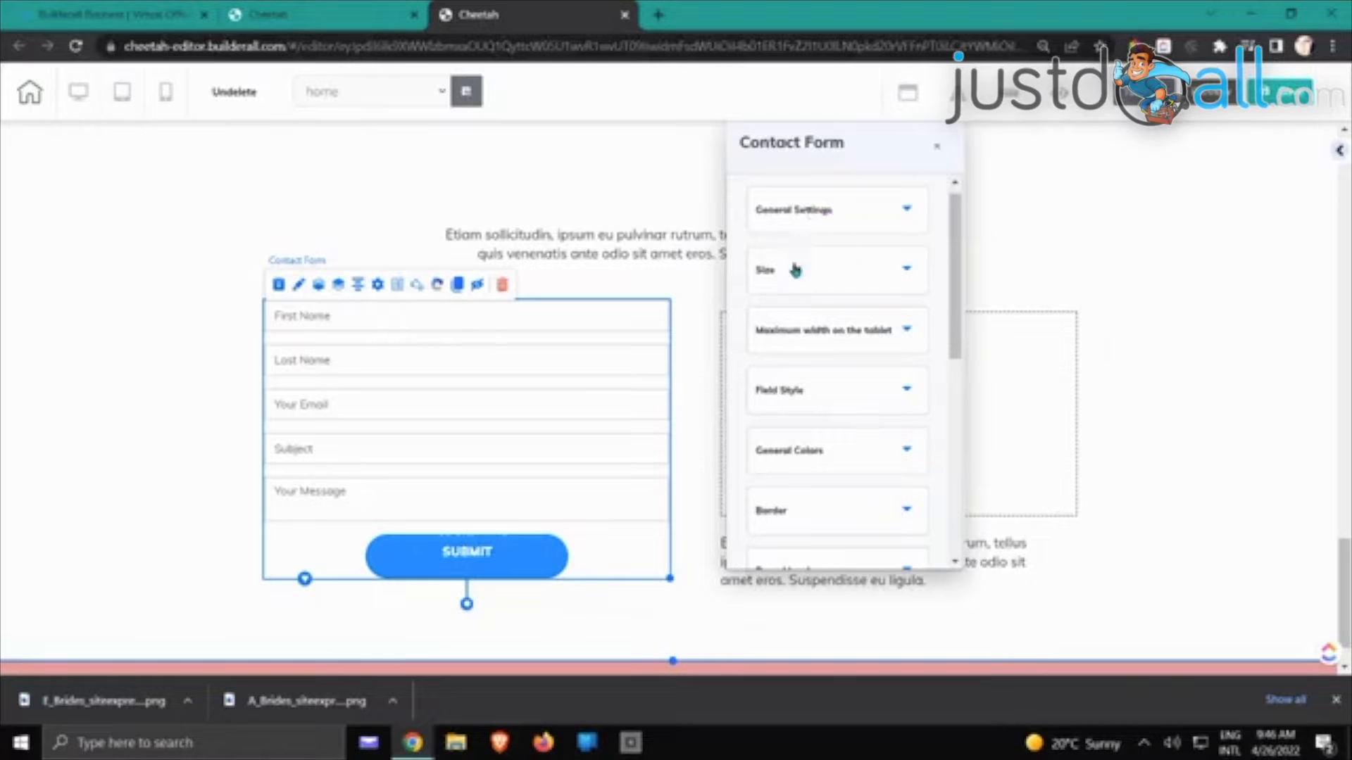
{"action": "left_click", "coordinate": [824, 215]}
{"action": "left_click", "coordinate": [817, 223]}
{"action": "left_click", "coordinate": [810, 403]}
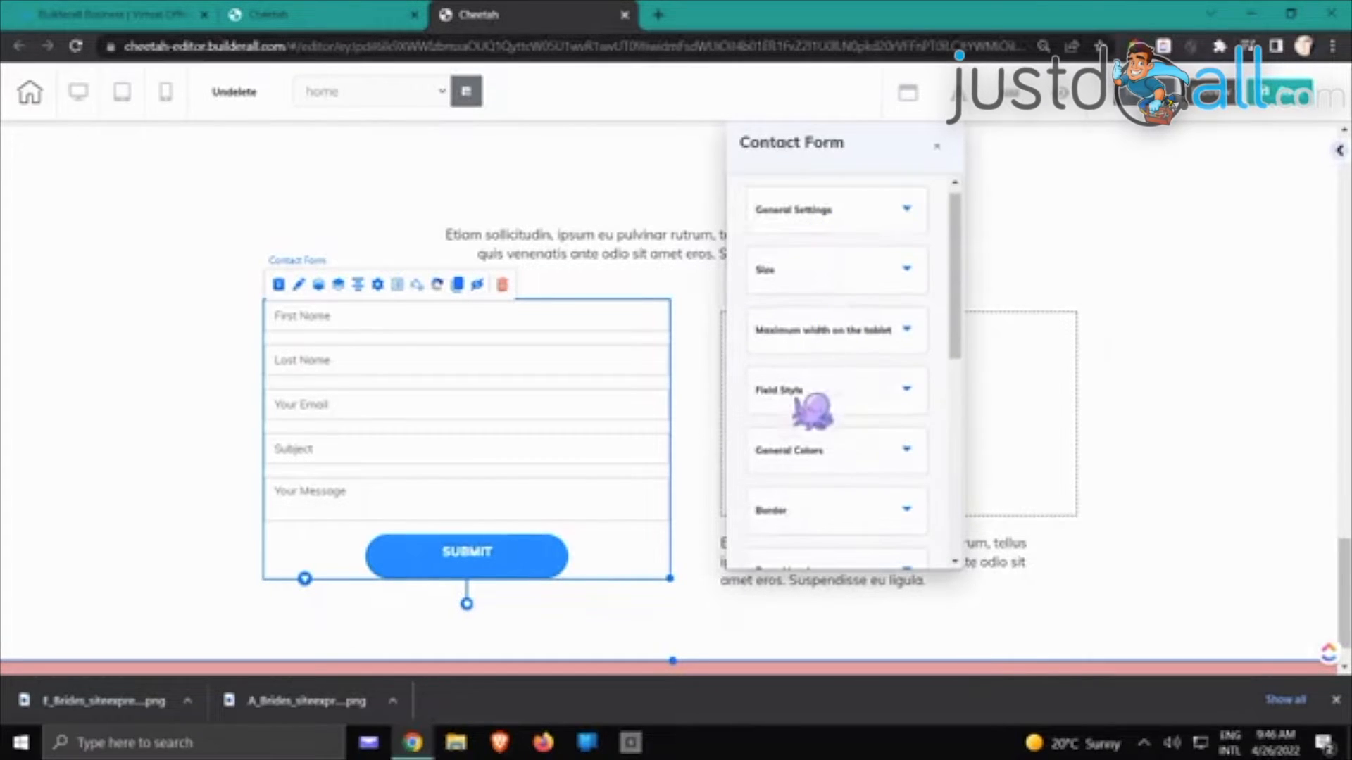
{"action": "left_click", "coordinate": [810, 455]}
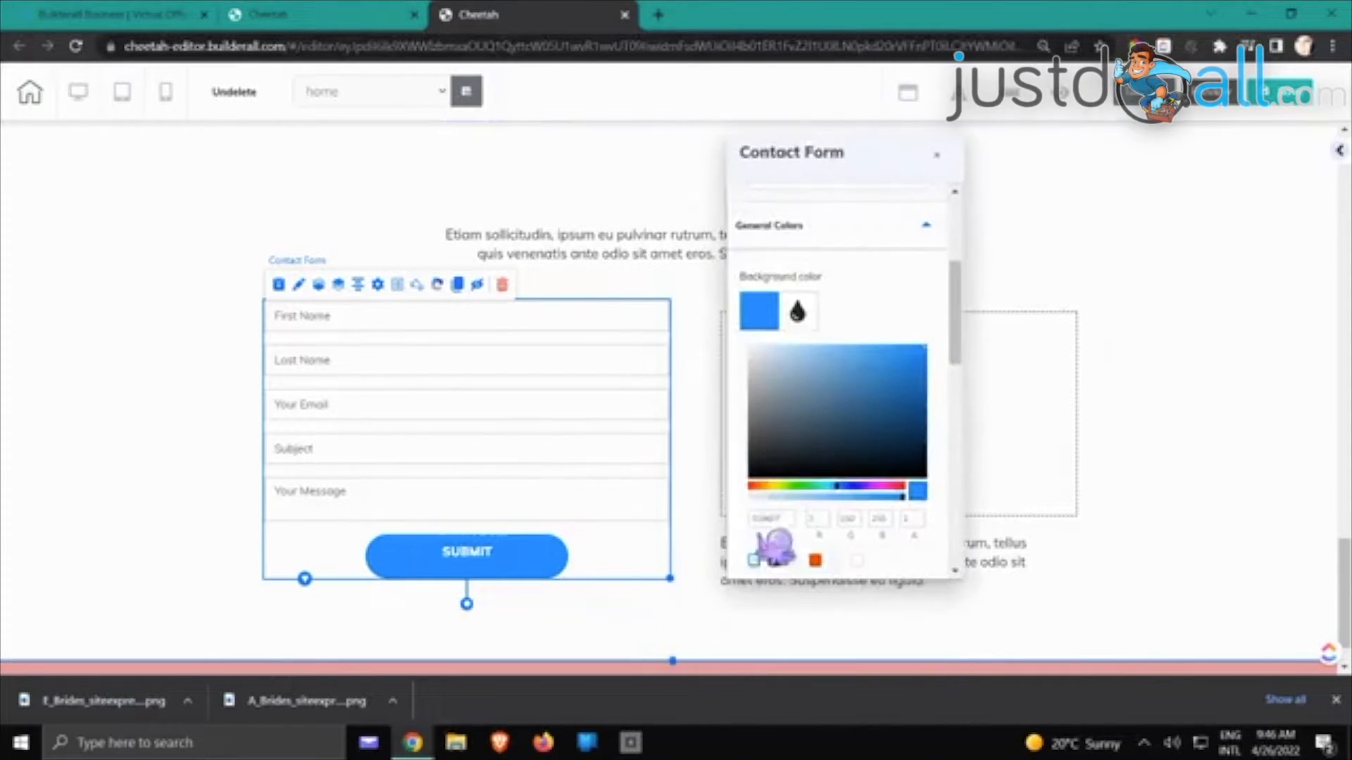
{"action": "key", "text": "ctrl+v"}
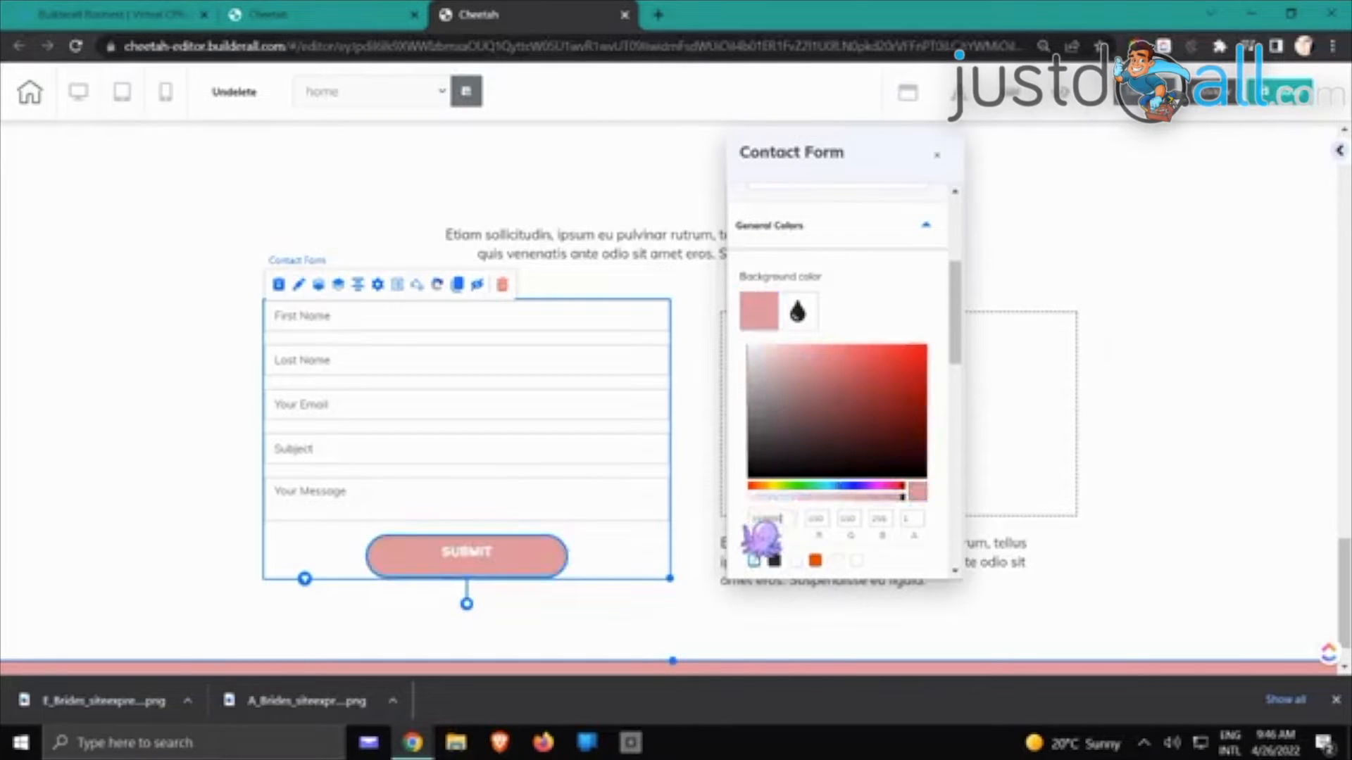
Set the contact form's border color to the same copied pink and close the form's settings
{"action": "left_click", "coordinate": [869, 229]}
{"action": "left_click", "coordinate": [1056, 369]}
{"action": "left_click", "coordinate": [521, 535]}
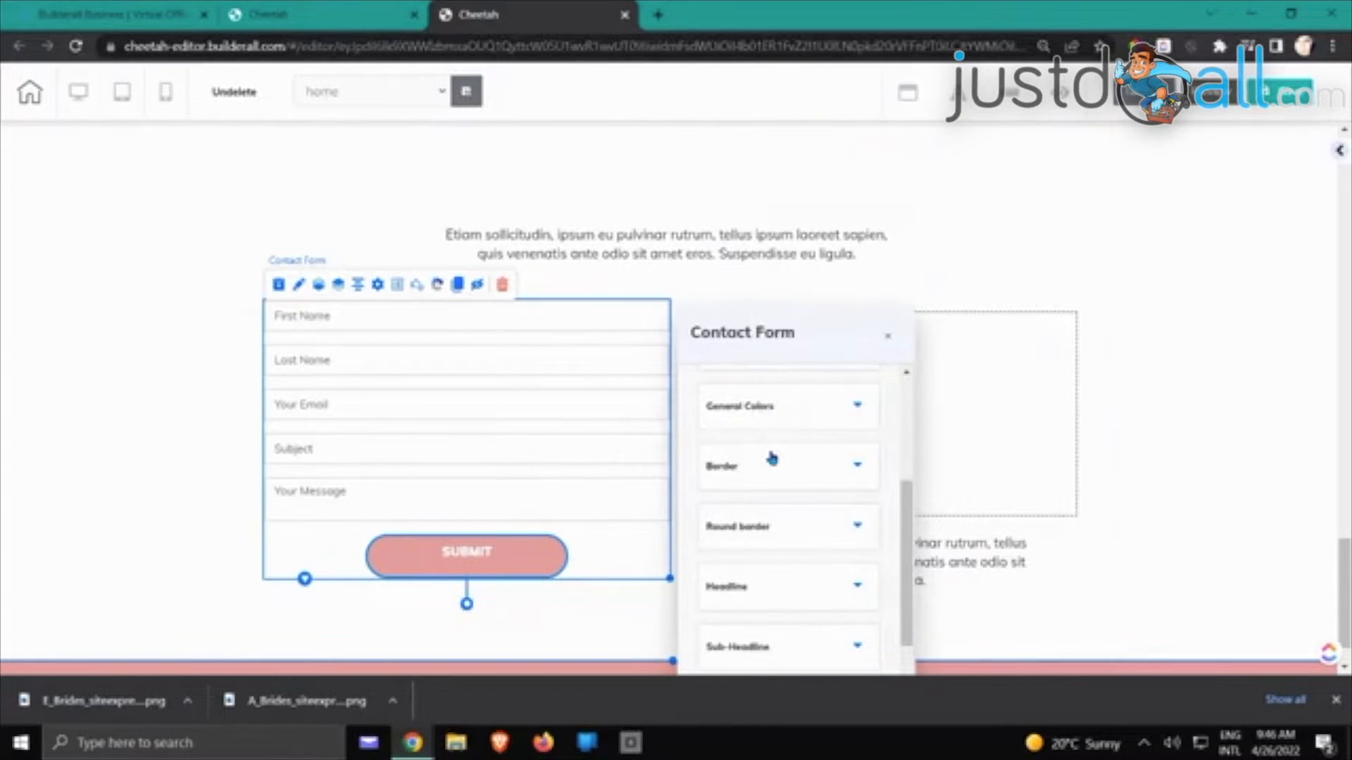
{"action": "left_click", "coordinate": [772, 458]}
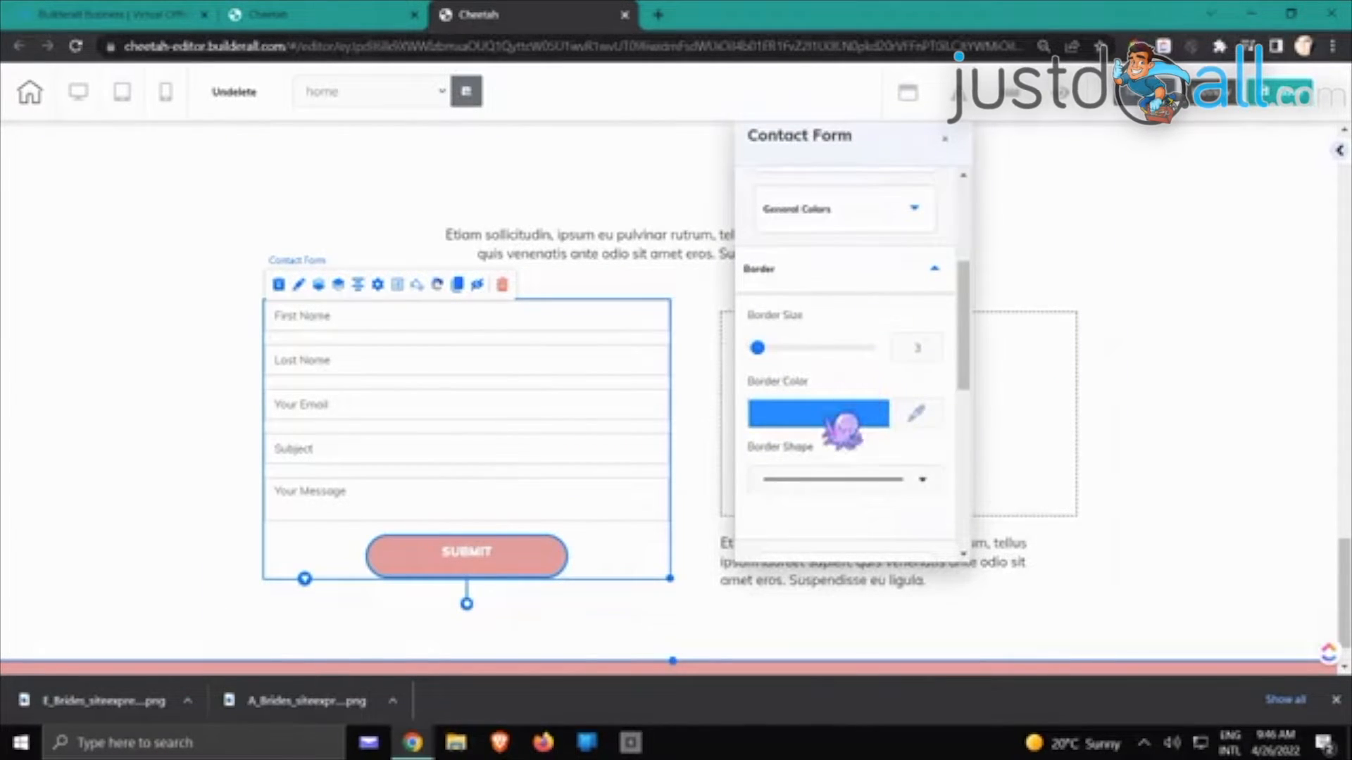
{"action": "left_click", "coordinate": [838, 416]}
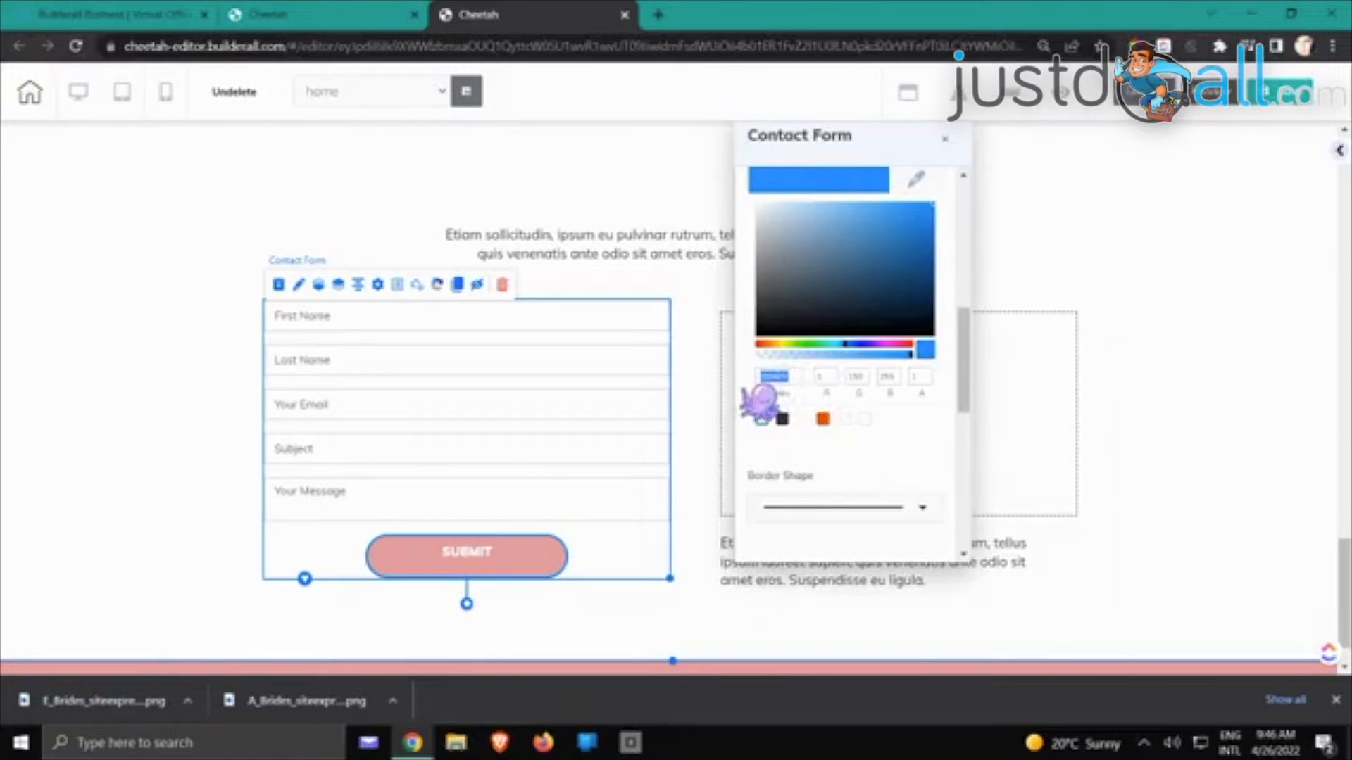
{"action": "key", "text": "ctrl+v"}
{"action": "left_click", "coordinate": [1184, 300]}
{"action": "scroll", "coordinate": [1184, 300], "scroll_direction": "up", "scroll_amount": 2}
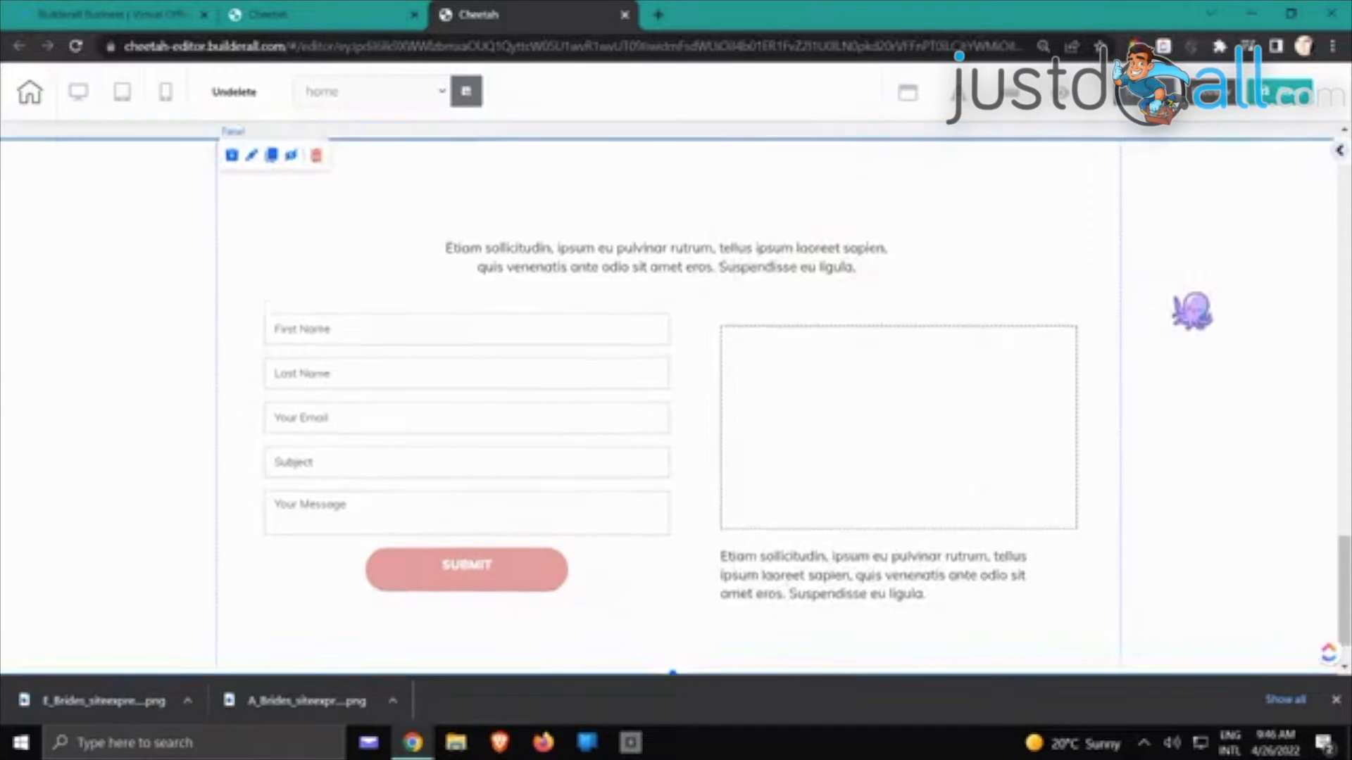
Make the contact form panel's solid background color fully transparent so that the bridal page background shows through
{"action": "scroll", "coordinate": [1196, 307], "scroll_direction": "up", "scroll_amount": 15}
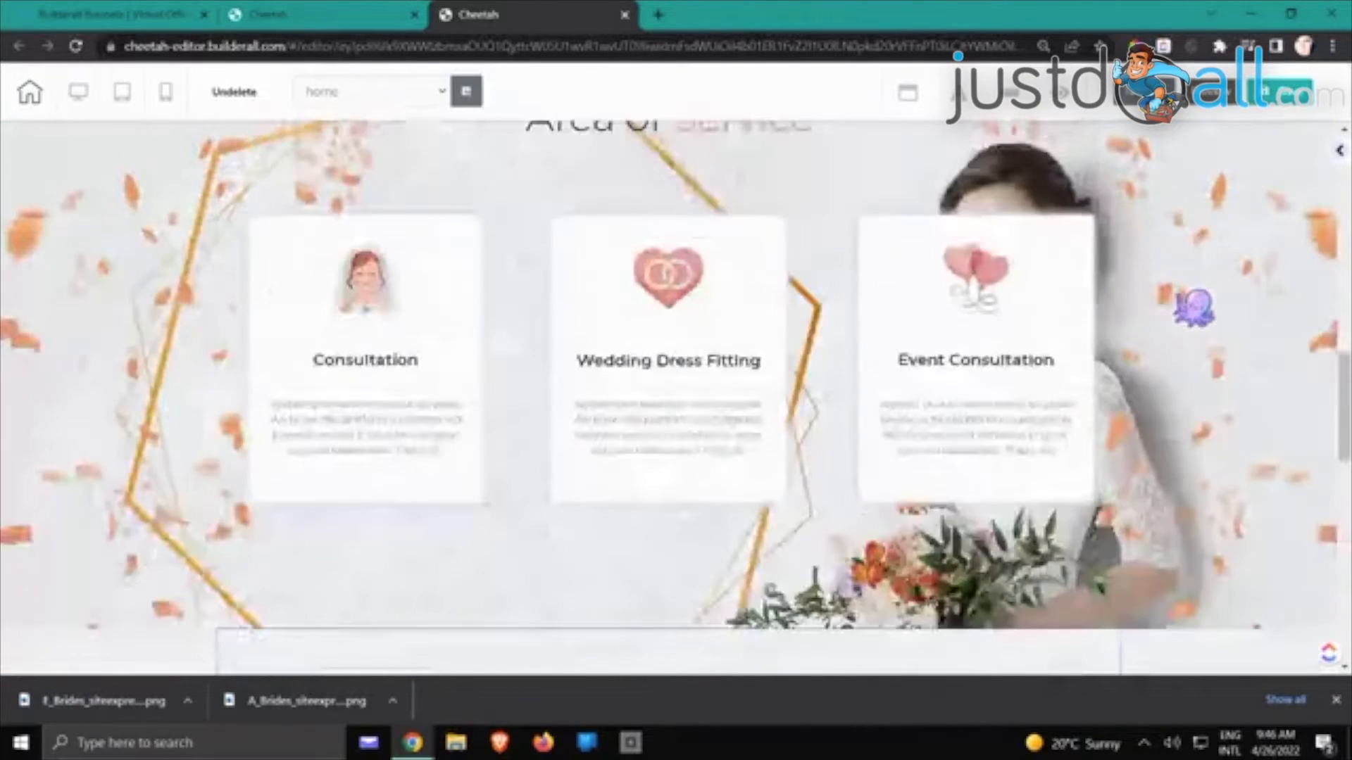
{"action": "scroll", "coordinate": [1198, 306], "scroll_direction": "down", "scroll_amount": 8}
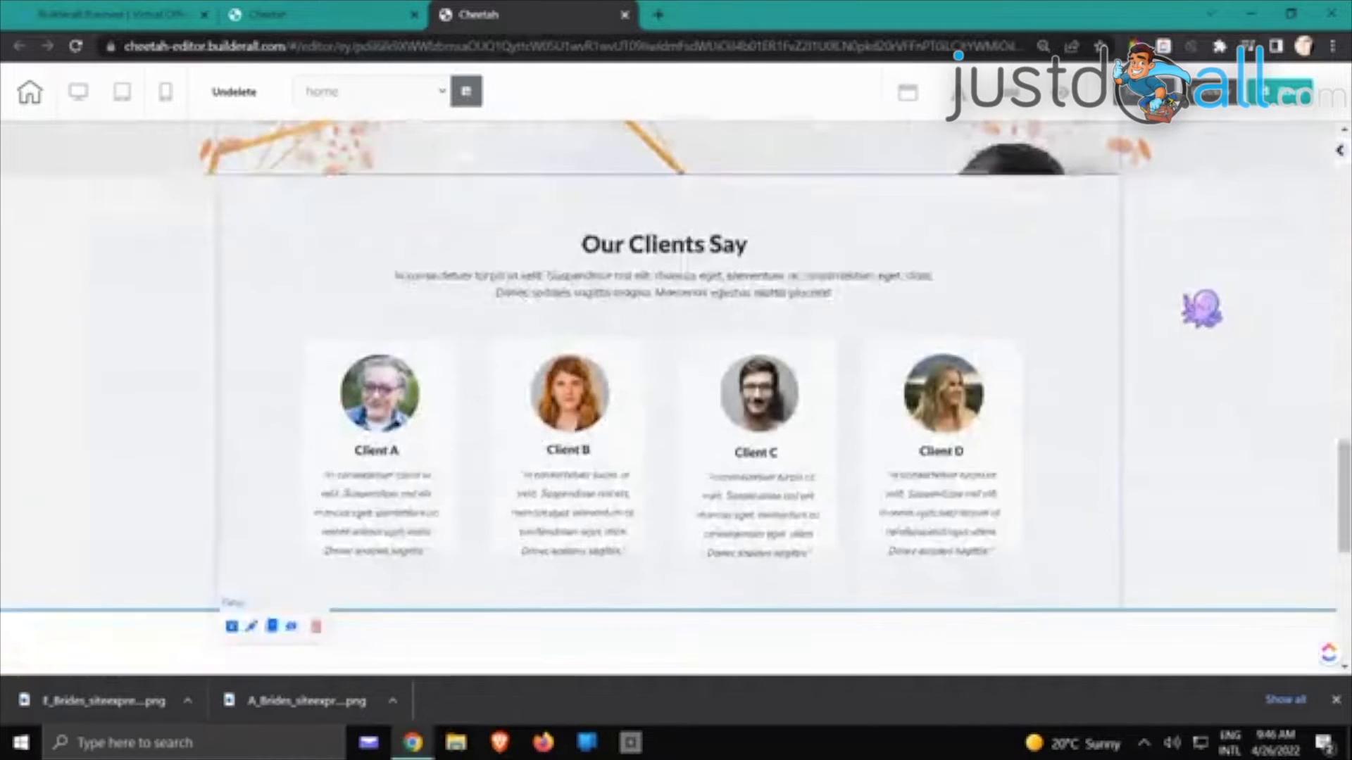
{"action": "scroll", "coordinate": [1201, 308], "scroll_direction": "down", "scroll_amount": 5}
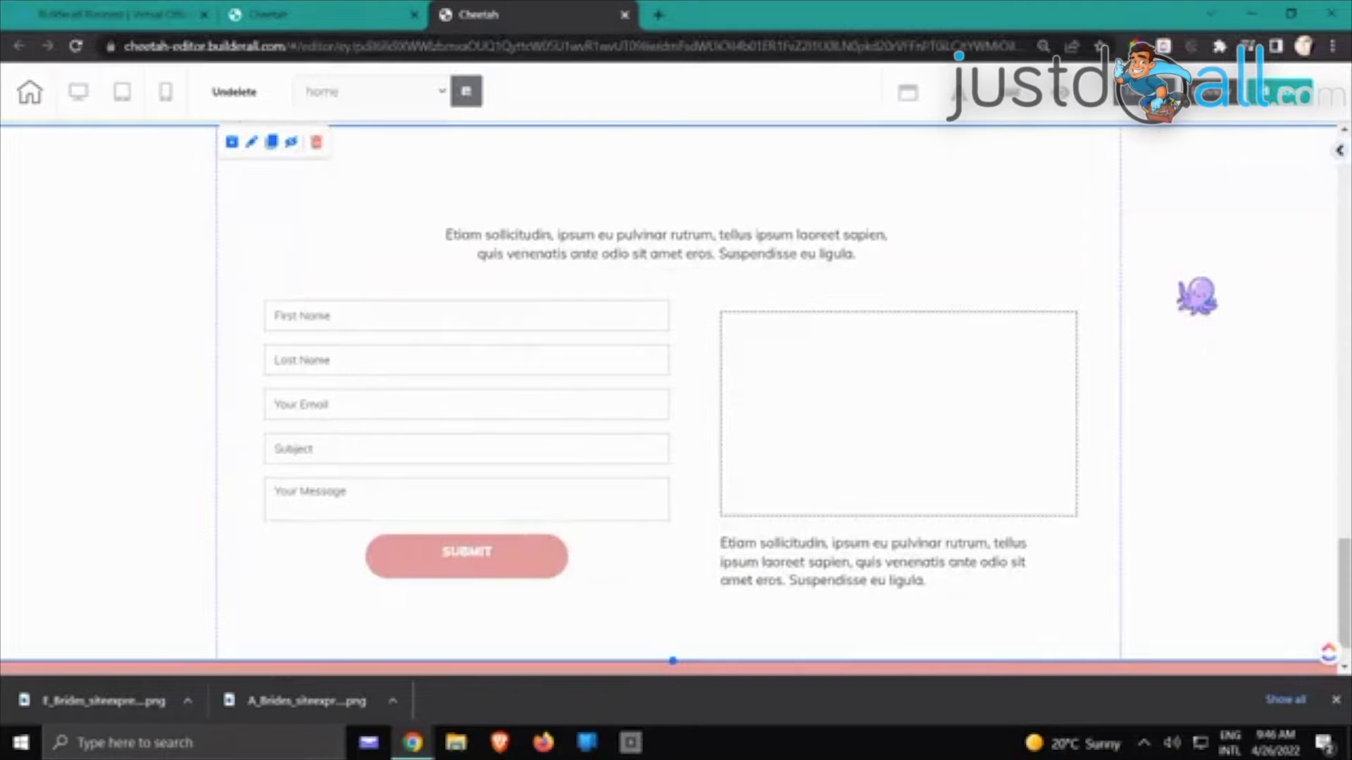
{"action": "double_click", "coordinate": [1197, 295]}
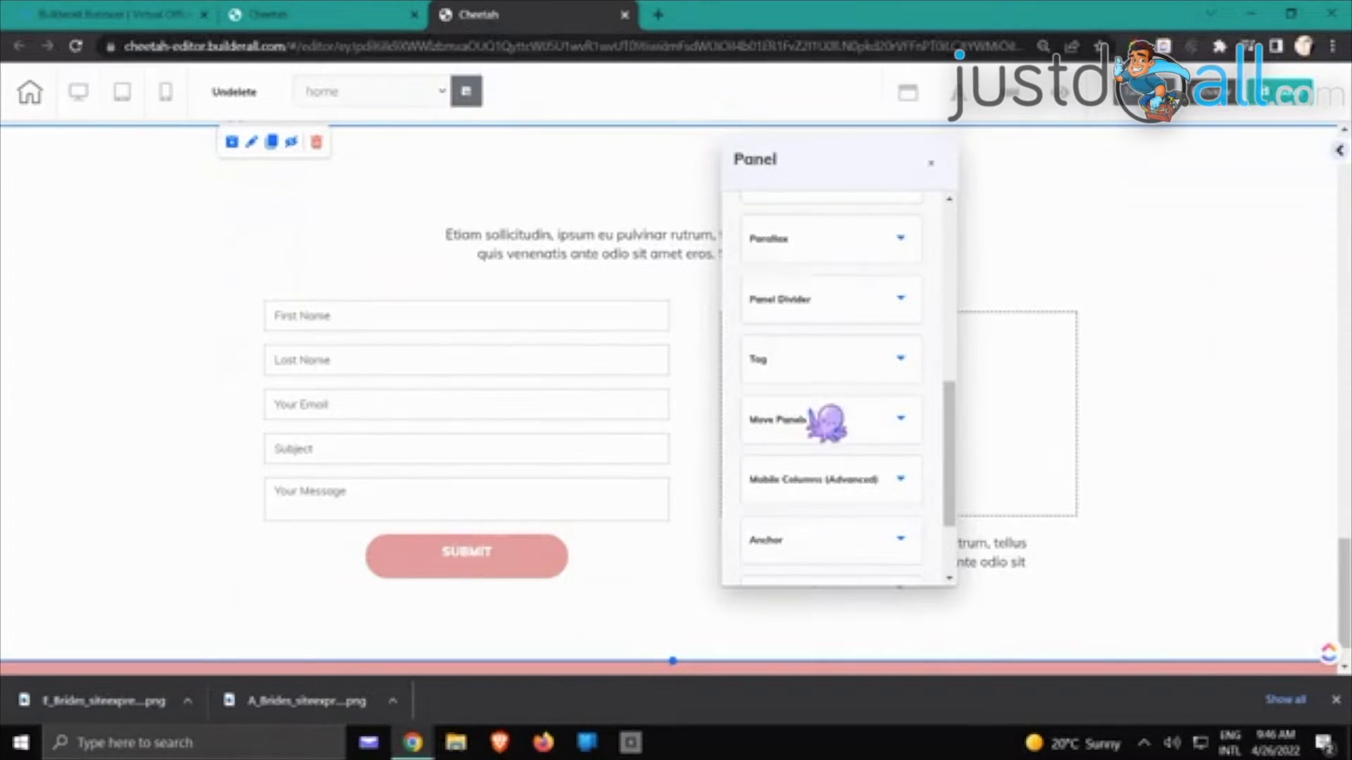
{"action": "scroll", "coordinate": [841, 402], "scroll_direction": "up", "scroll_amount": 5}
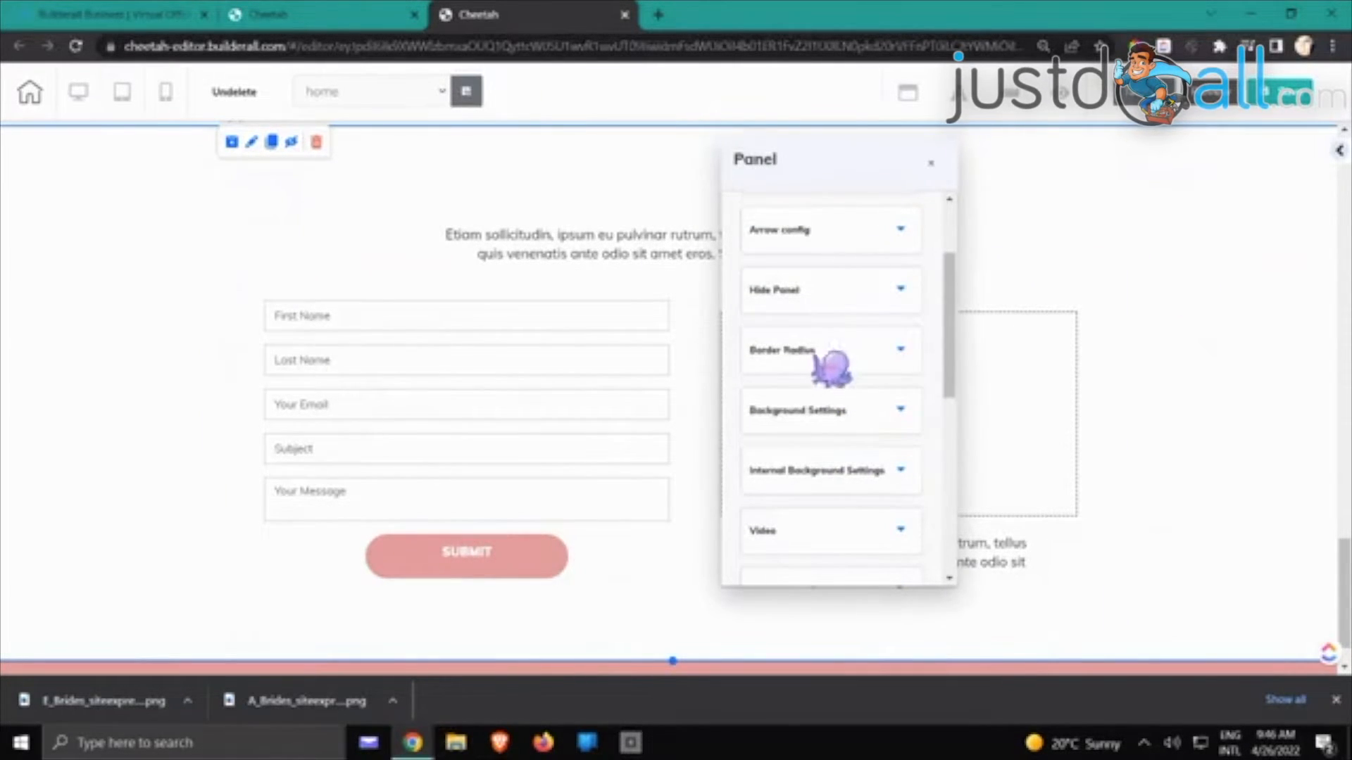
{"action": "left_click", "coordinate": [806, 415]}
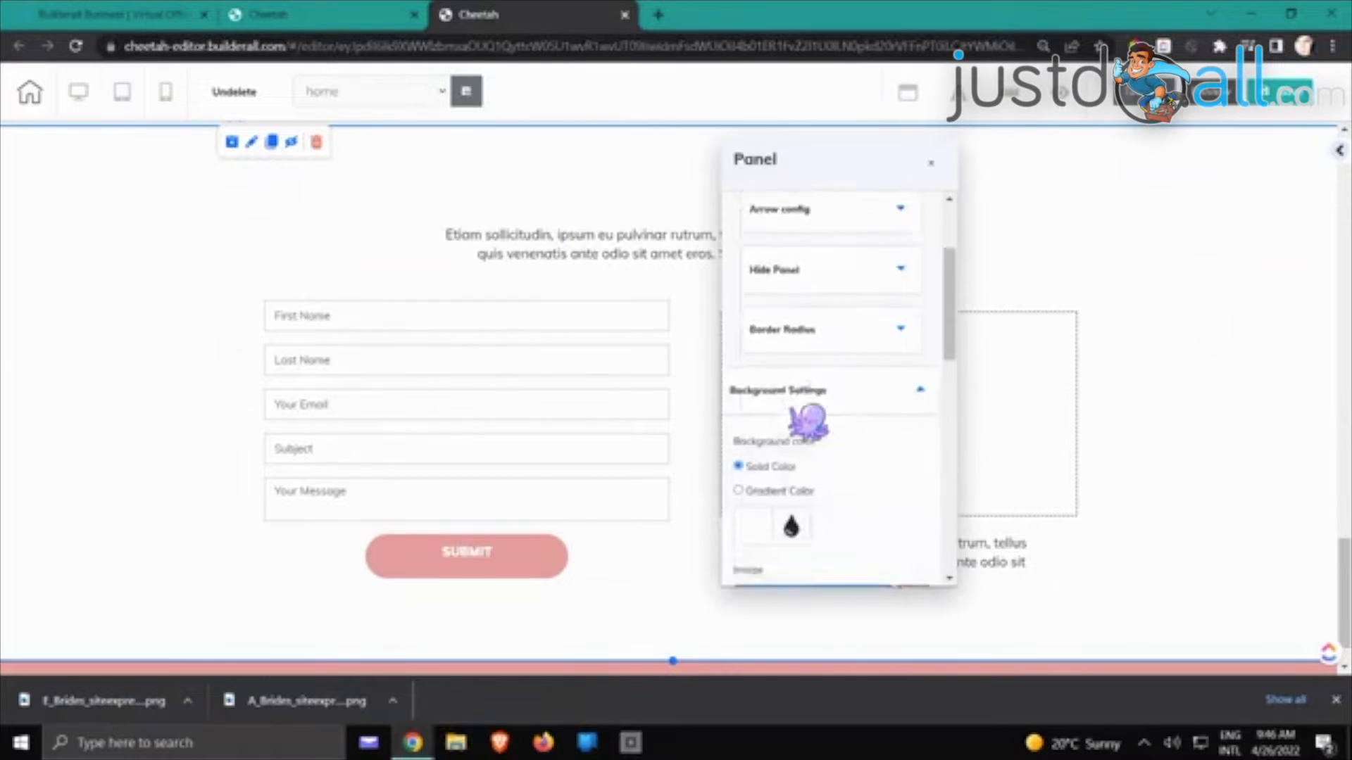
{"action": "scroll", "coordinate": [795, 419], "scroll_direction": "down", "scroll_amount": 3}
{"action": "left_click", "coordinate": [755, 383]}
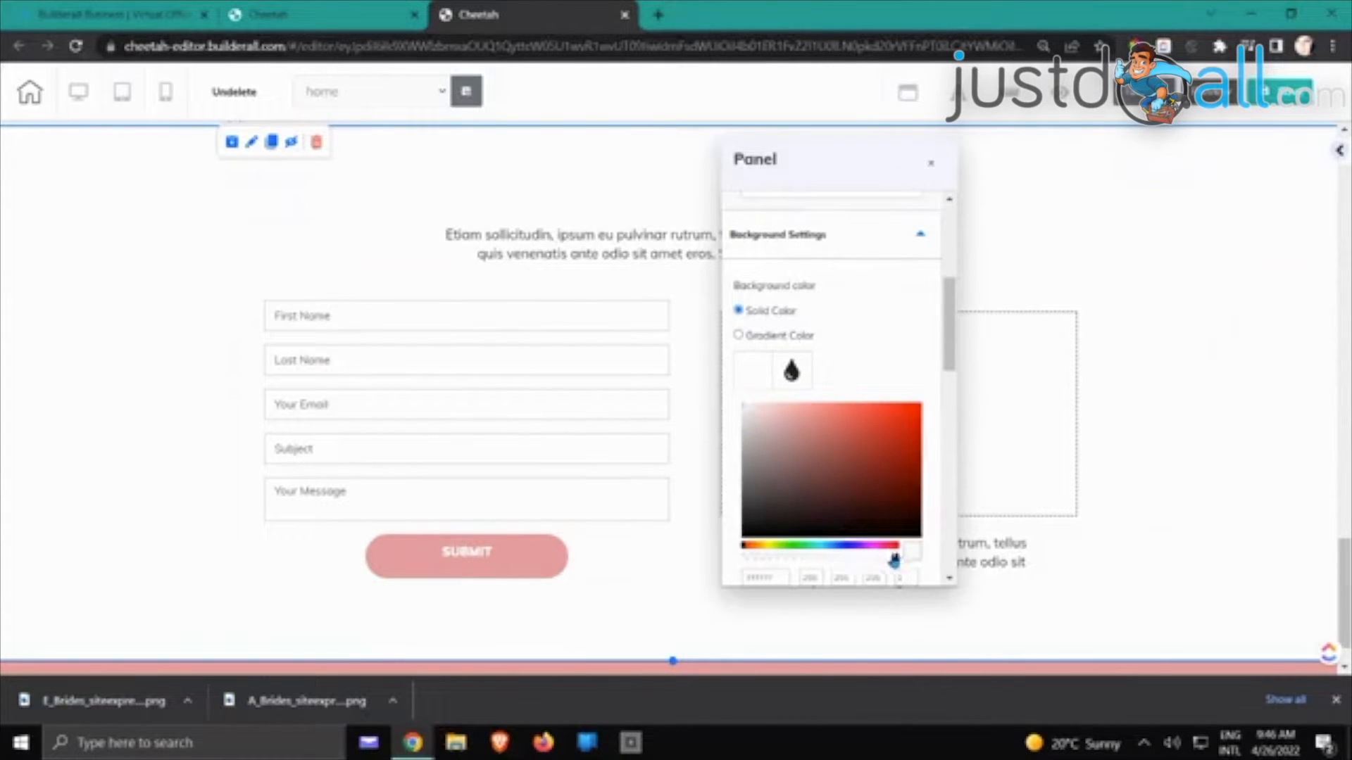
{"action": "left_click_drag", "start_coordinate": [894, 560], "coordinate": [754, 573]}
{"action": "left_click", "coordinate": [1267, 442]}
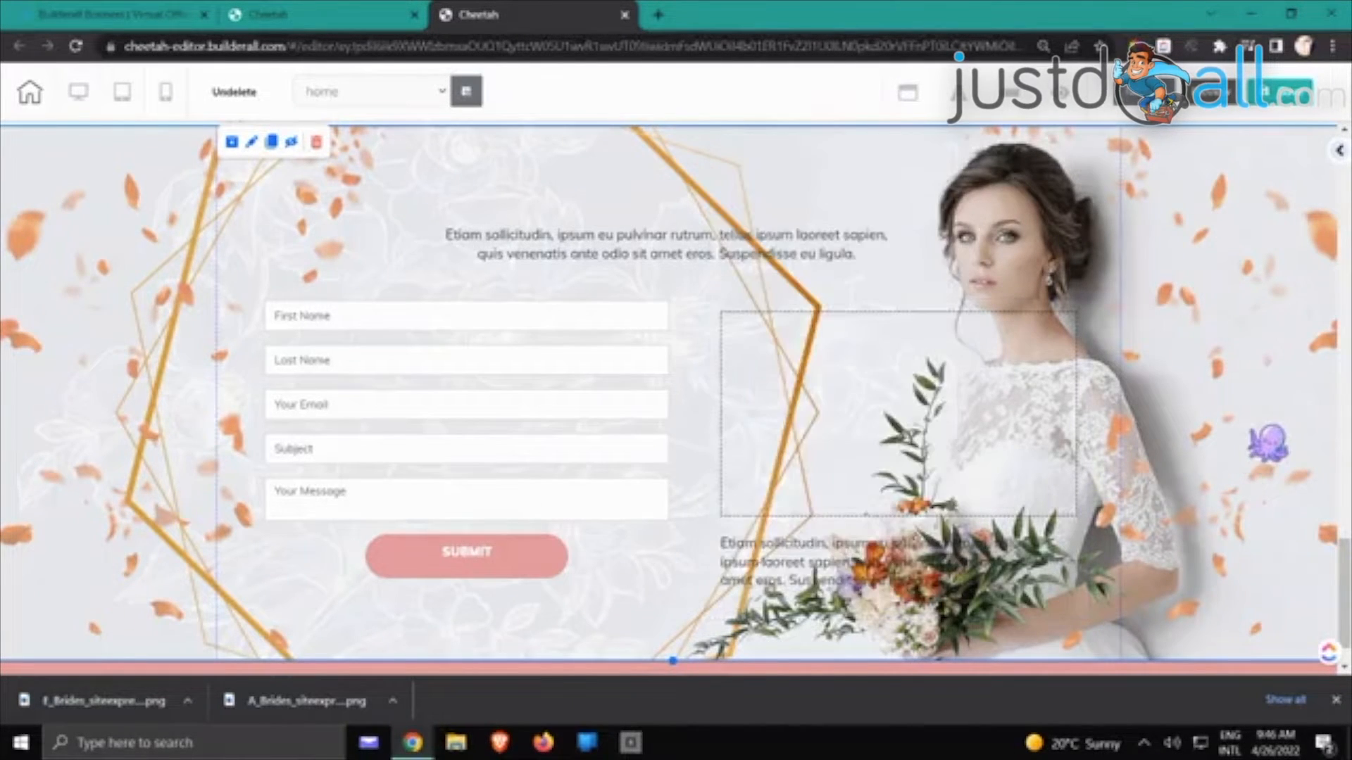
Examine how the contact form and Our Clients Say panels look against the bridal background
{"action": "scroll", "coordinate": [1267, 442], "scroll_direction": "up", "scroll_amount": 10}
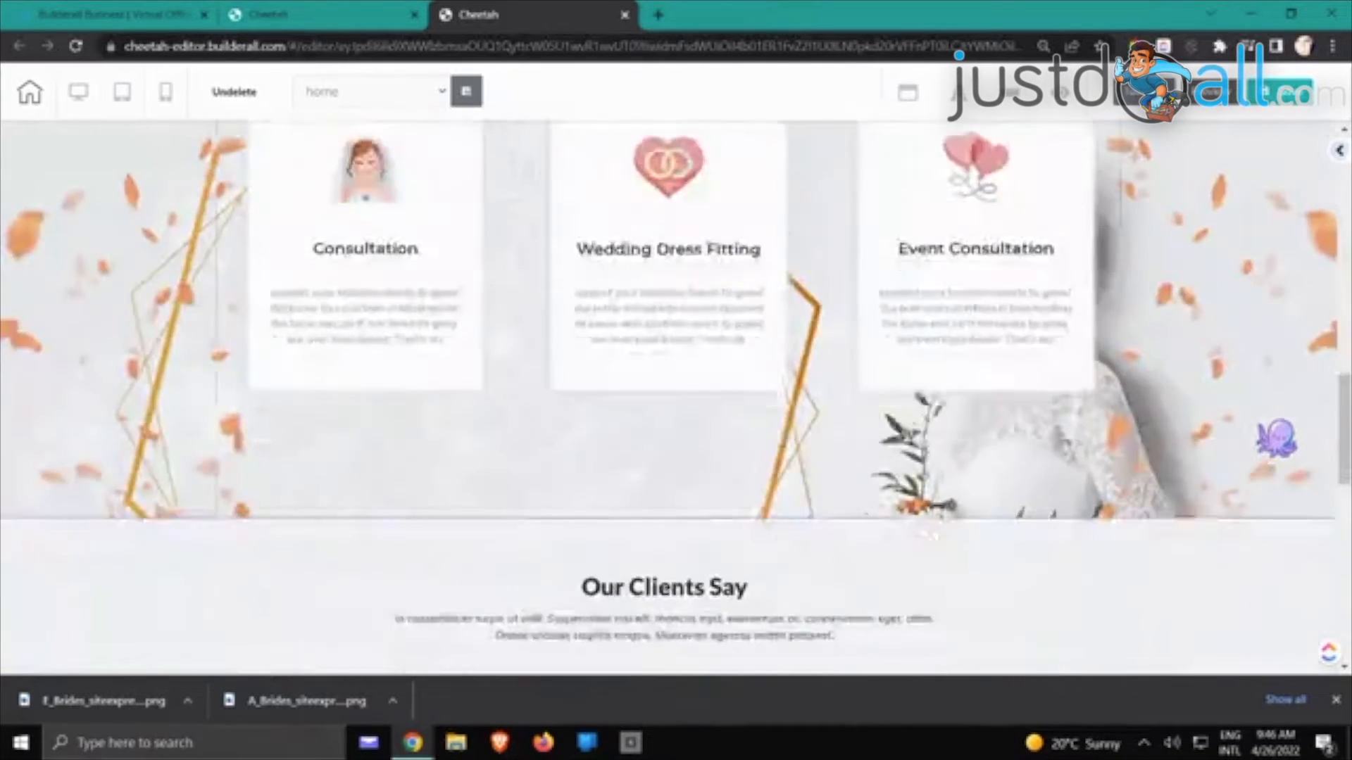
{"action": "scroll", "coordinate": [1275, 437], "scroll_direction": "down", "scroll_amount": 10}
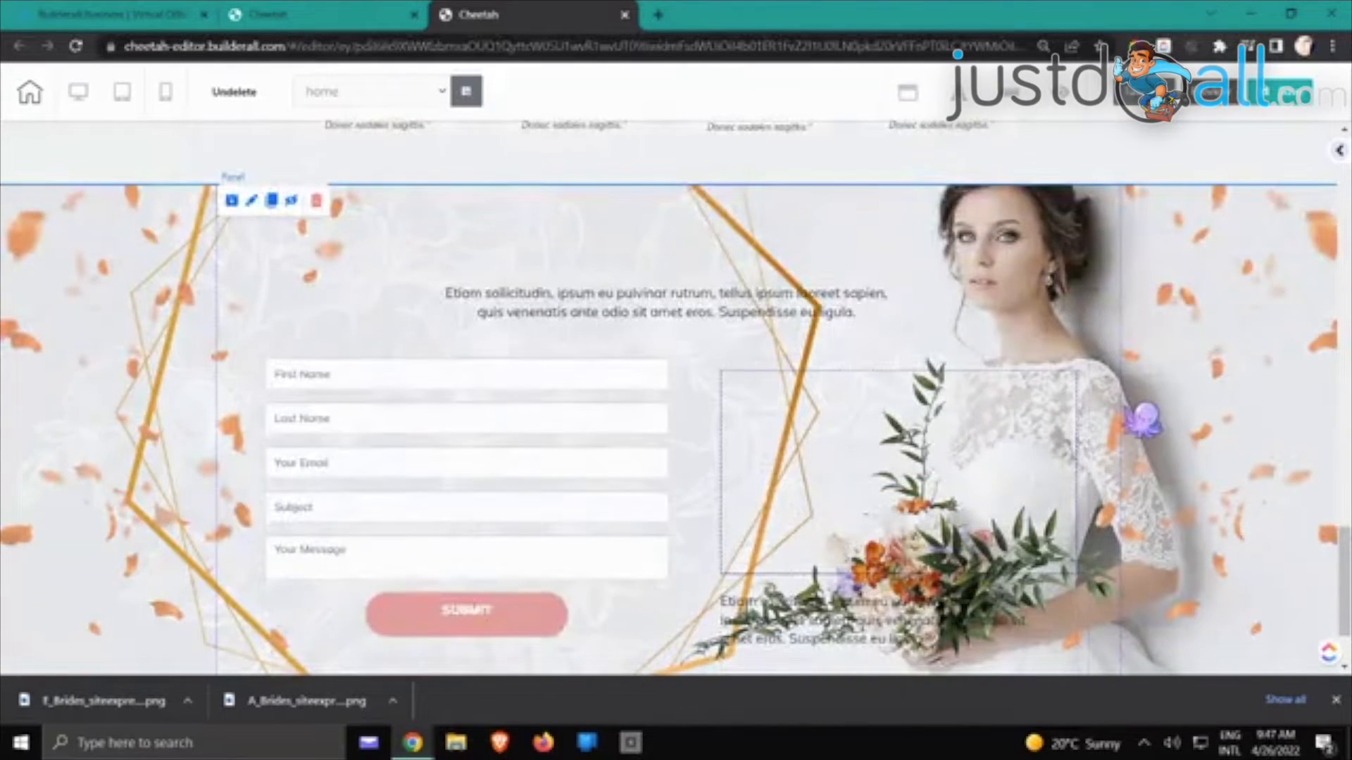
{"action": "scroll", "coordinate": [1141, 420], "scroll_direction": "down", "scroll_amount": 2}
{"action": "scroll", "coordinate": [1140, 420], "scroll_direction": "up", "scroll_amount": 3}
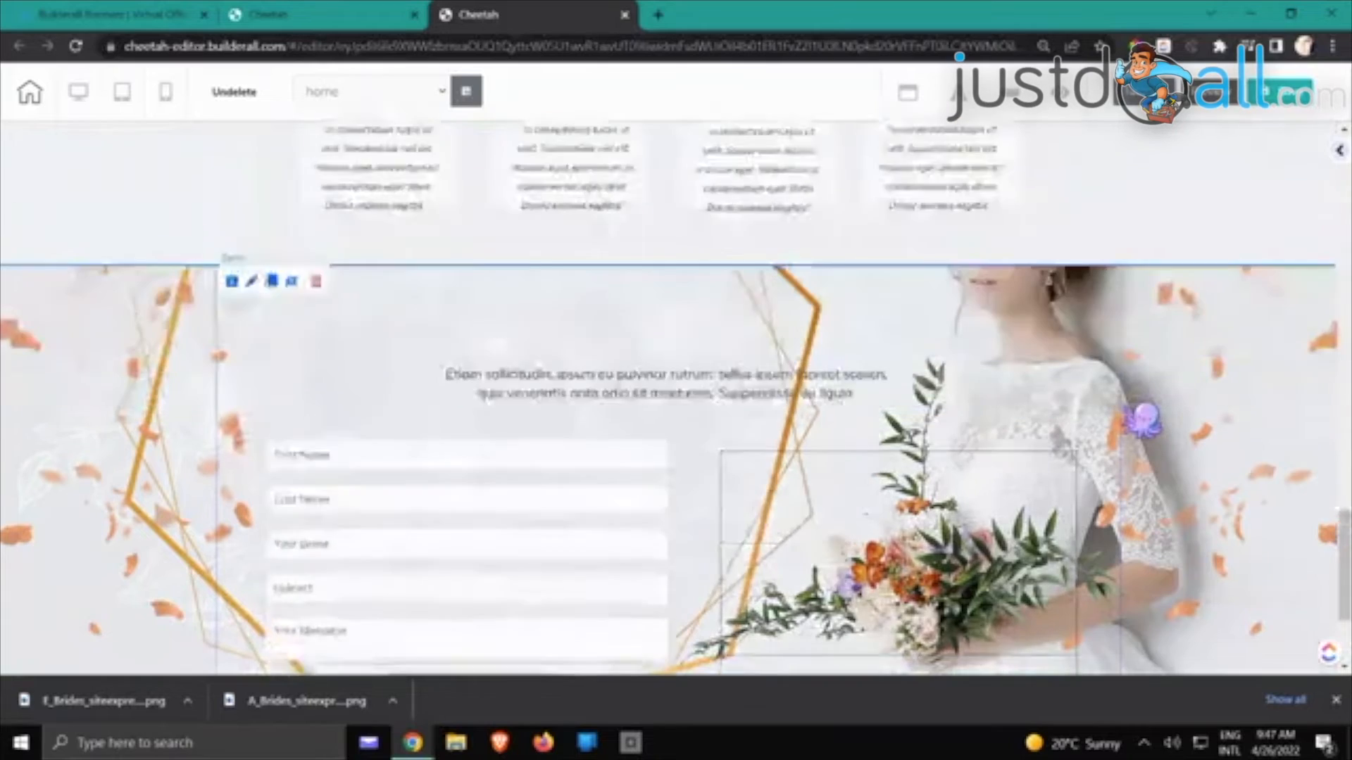
{"action": "scroll", "coordinate": [1140, 420], "scroll_direction": "down", "scroll_amount": 2}
{"action": "scroll", "coordinate": [1140, 420], "scroll_direction": "up", "scroll_amount": 4}
{"action": "scroll", "coordinate": [1141, 421], "scroll_direction": "down", "scroll_amount": 5}
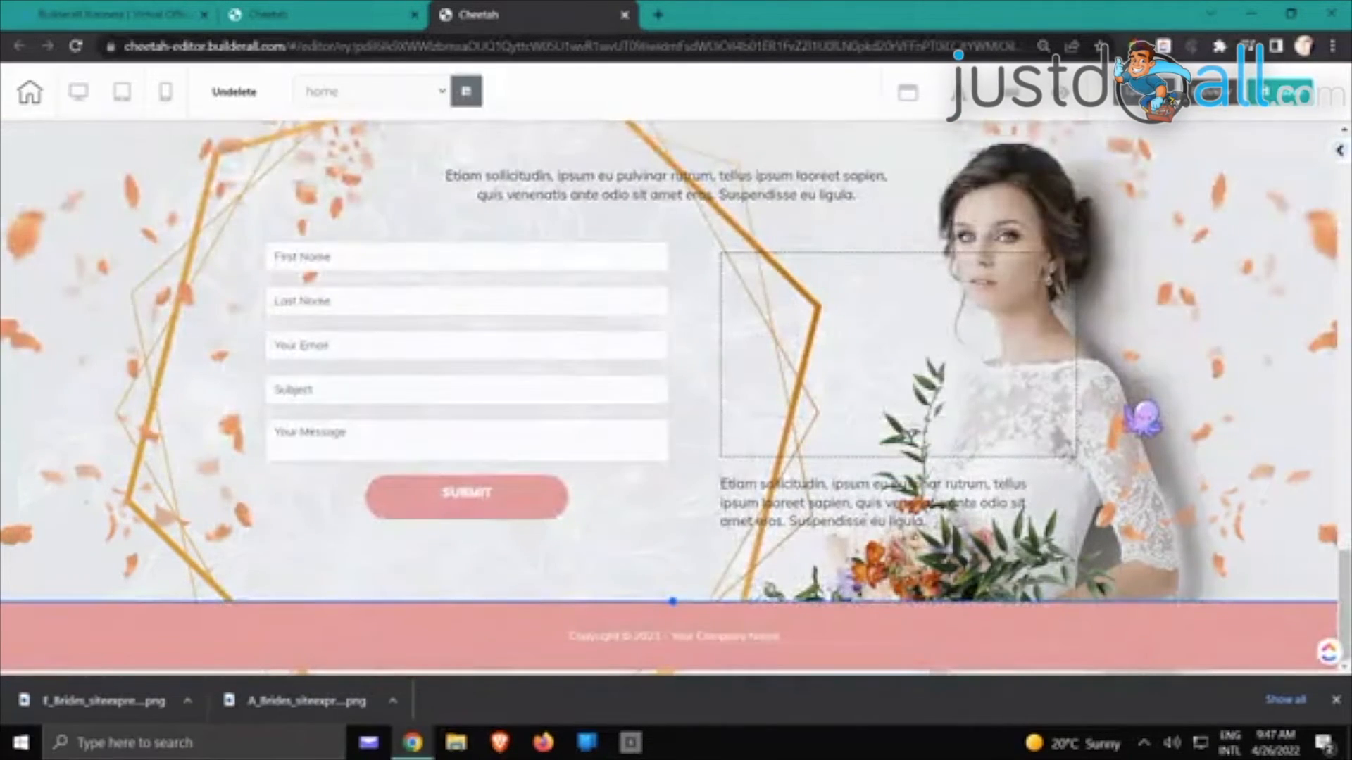
{"action": "scroll", "coordinate": [1148, 415], "scroll_direction": "up", "scroll_amount": 6}
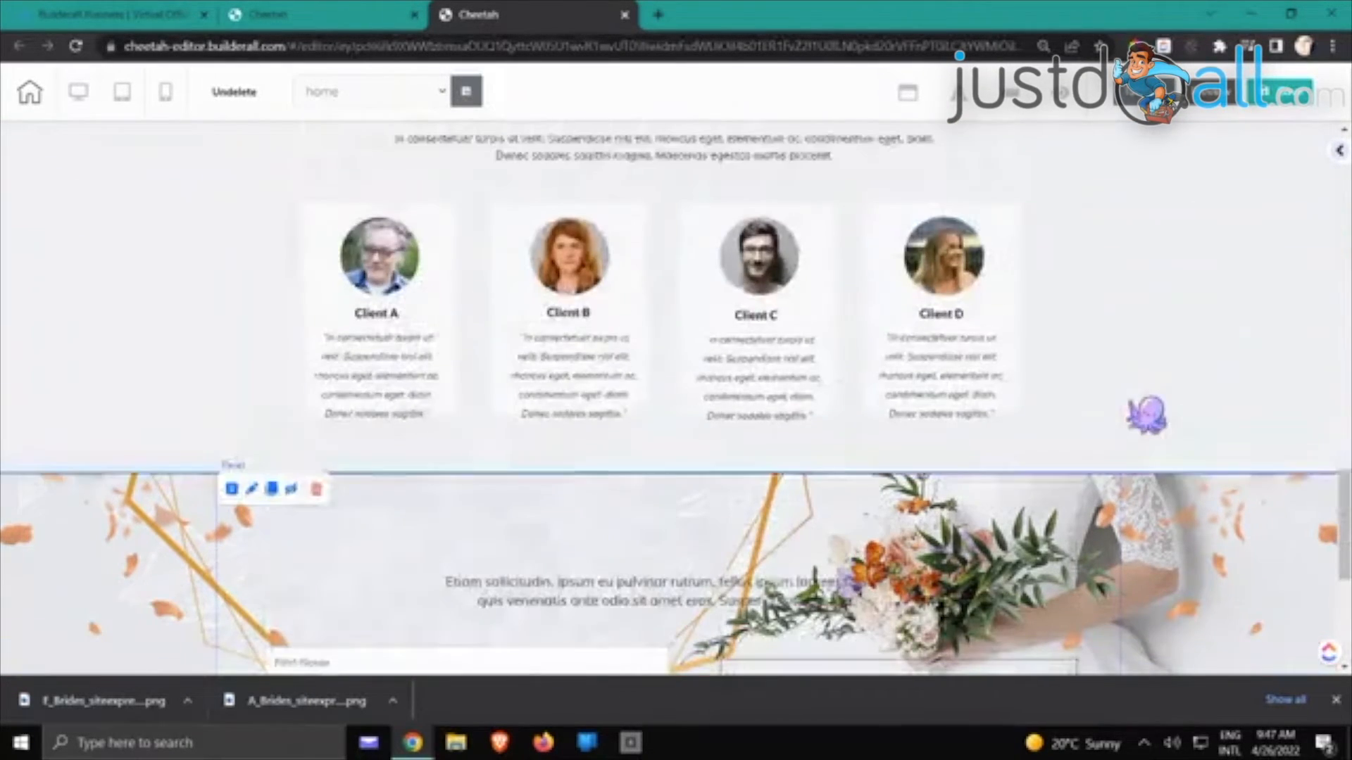
{"action": "scroll", "coordinate": [1148, 416], "scroll_direction": "down", "scroll_amount": 4}
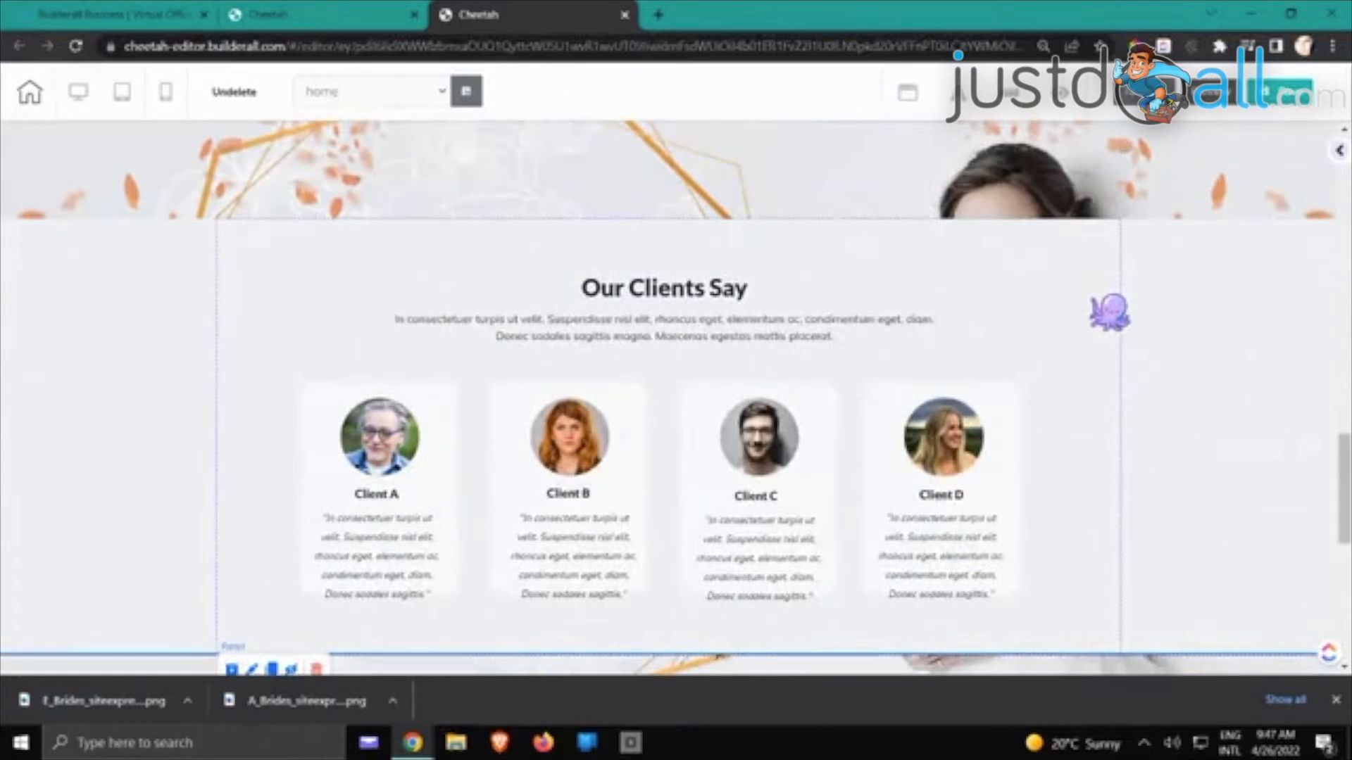
Set the Our Clients Say panel's solid background color to white
{"action": "left_click", "coordinate": [1111, 311]}
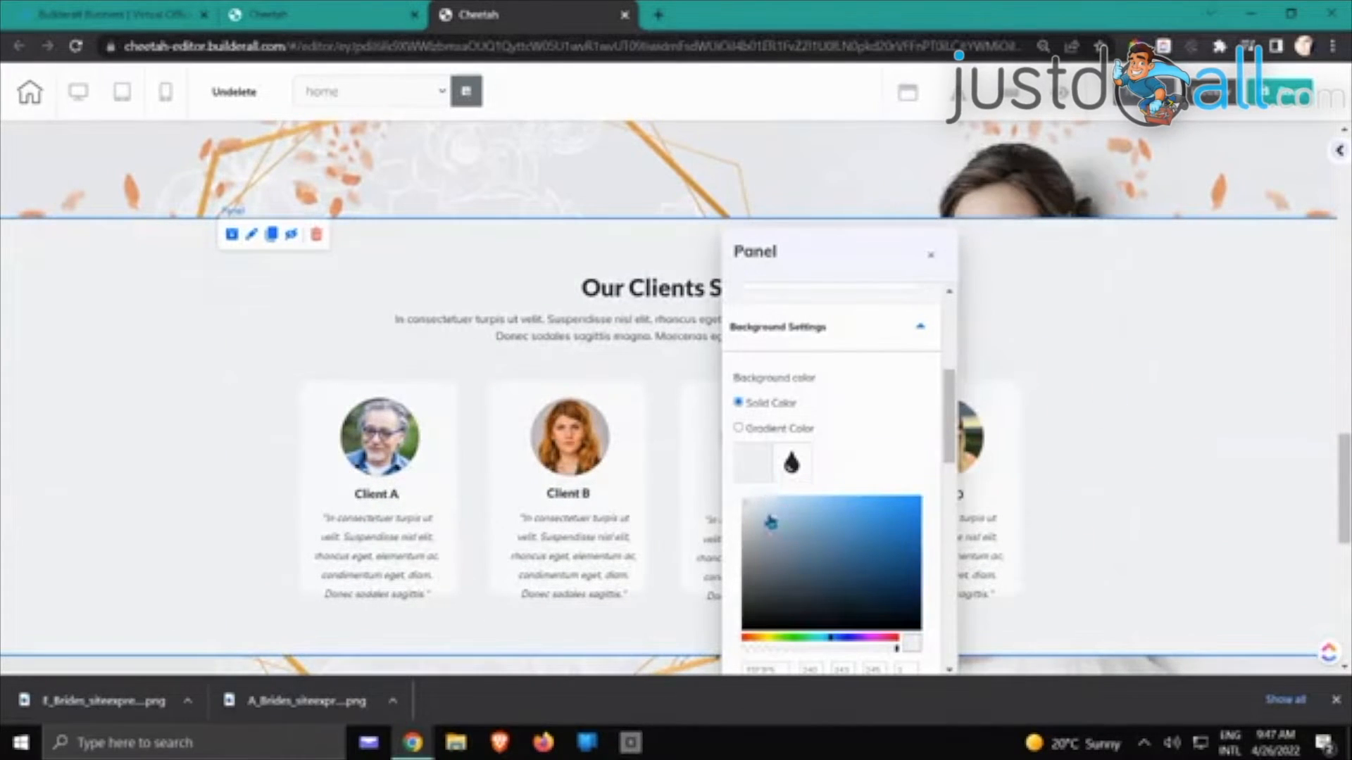
{"action": "left_click_drag", "start_coordinate": [771, 521], "coordinate": [748, 500]}
{"action": "left_click", "coordinate": [1197, 402]}
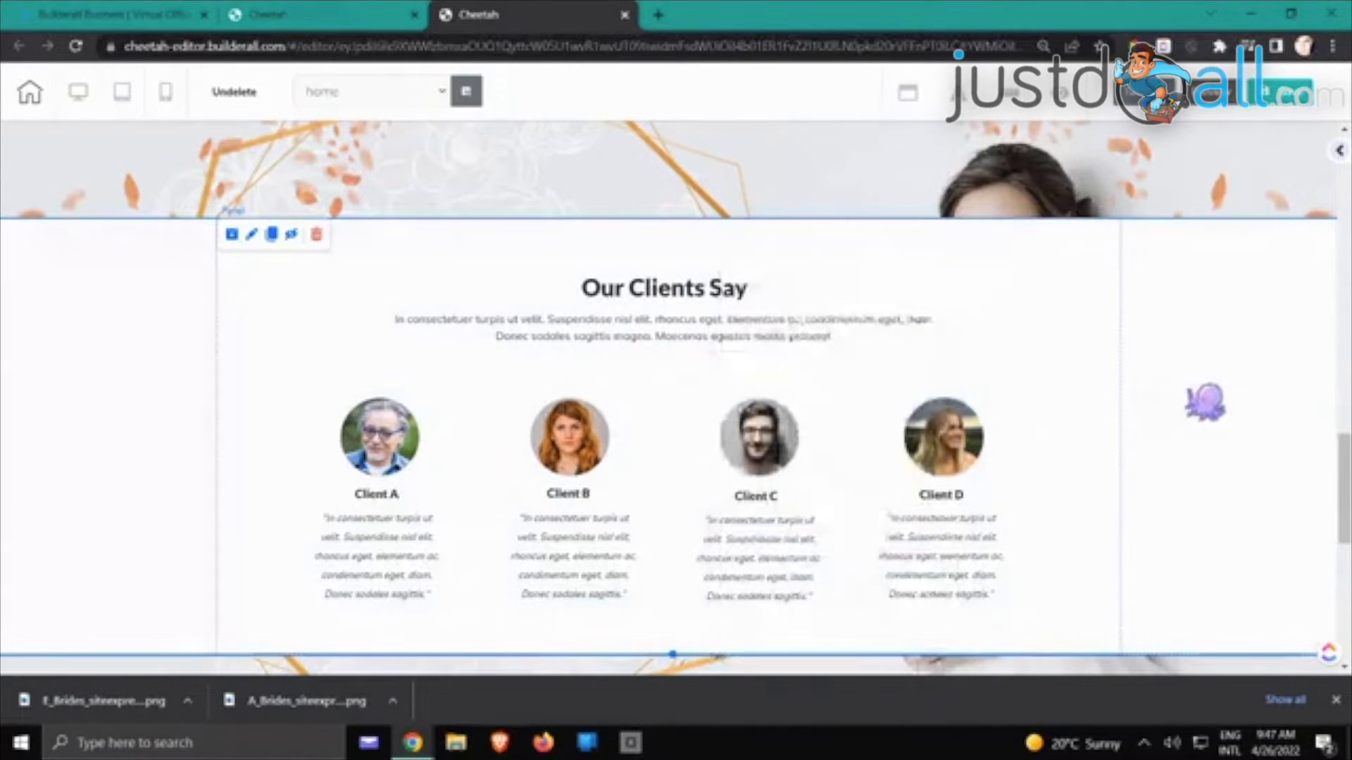
Review the whole page from the hero section to the footer for consistent bridal styling
{"action": "scroll", "coordinate": [1205, 401], "scroll_direction": "up", "scroll_amount": 8}
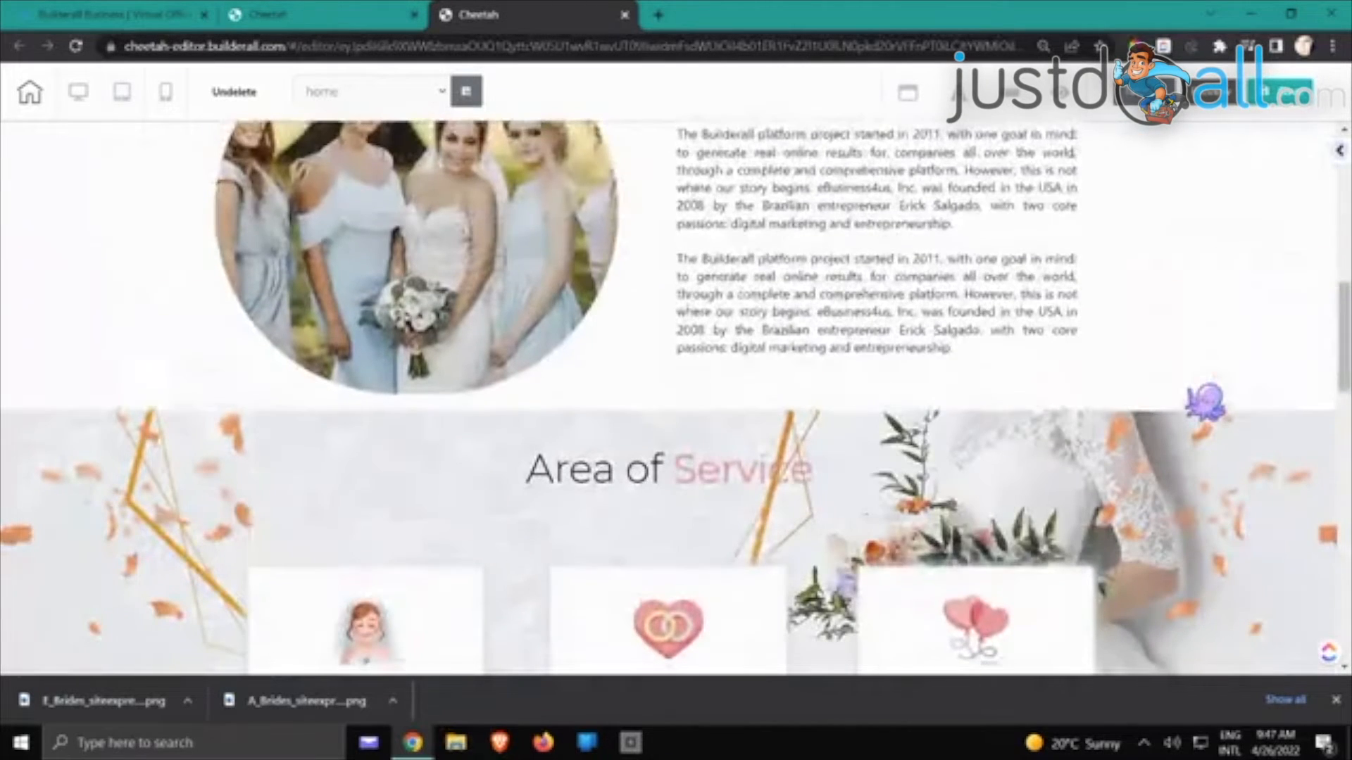
{"action": "scroll", "coordinate": [1206, 401], "scroll_direction": "up", "scroll_amount": 10}
{"action": "scroll", "coordinate": [1206, 403], "scroll_direction": "down", "scroll_amount": 5}
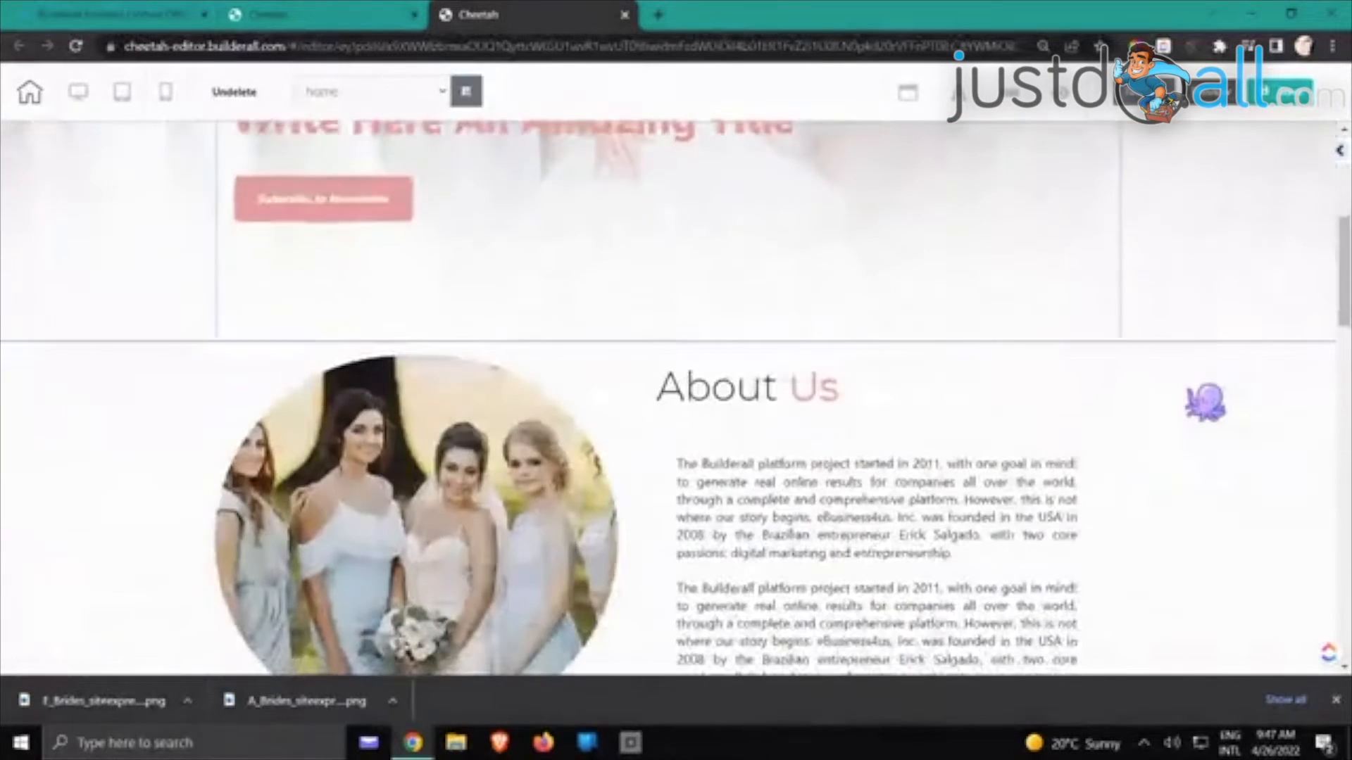
{"action": "scroll", "coordinate": [1205, 401], "scroll_direction": "down", "scroll_amount": 10}
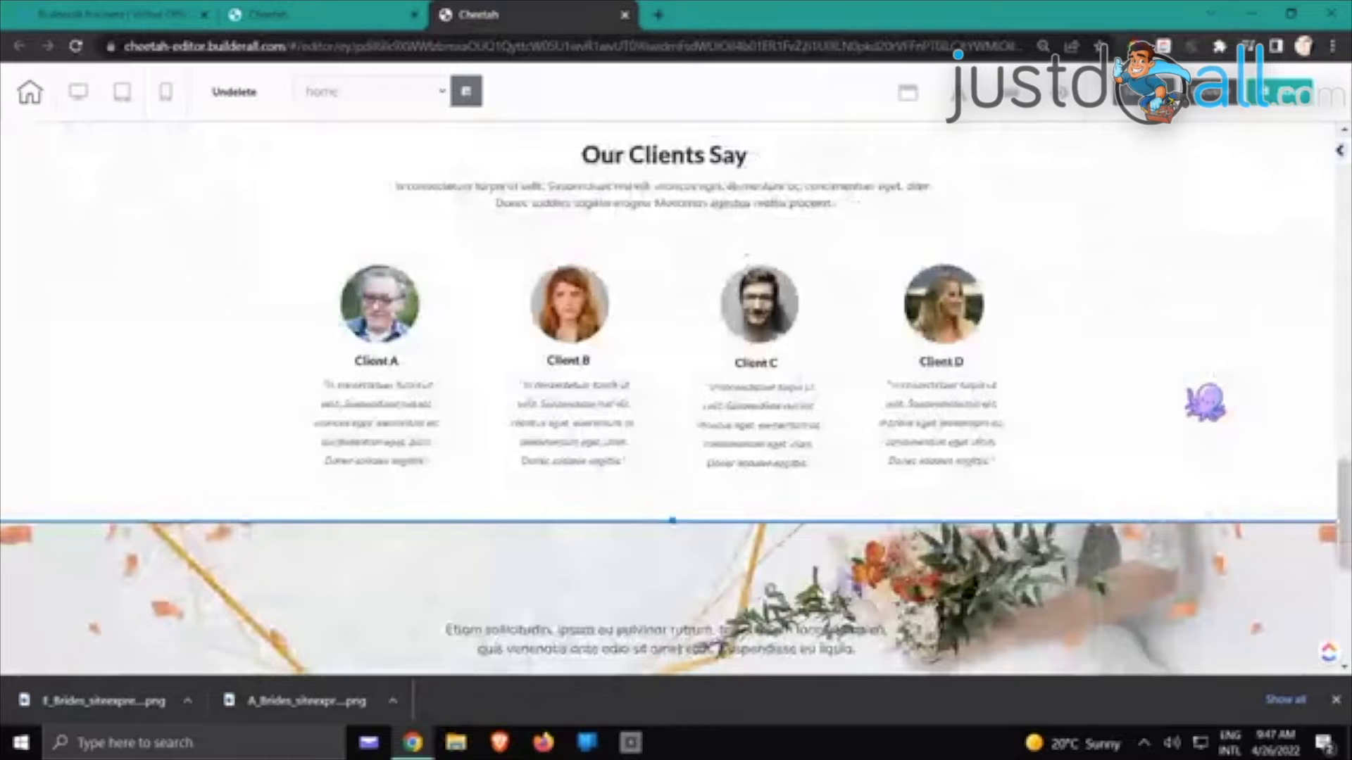
{"action": "scroll", "coordinate": [1206, 403], "scroll_direction": "down", "scroll_amount": 8}
{"action": "scroll", "coordinate": [1205, 401], "scroll_direction": "up", "scroll_amount": 7}
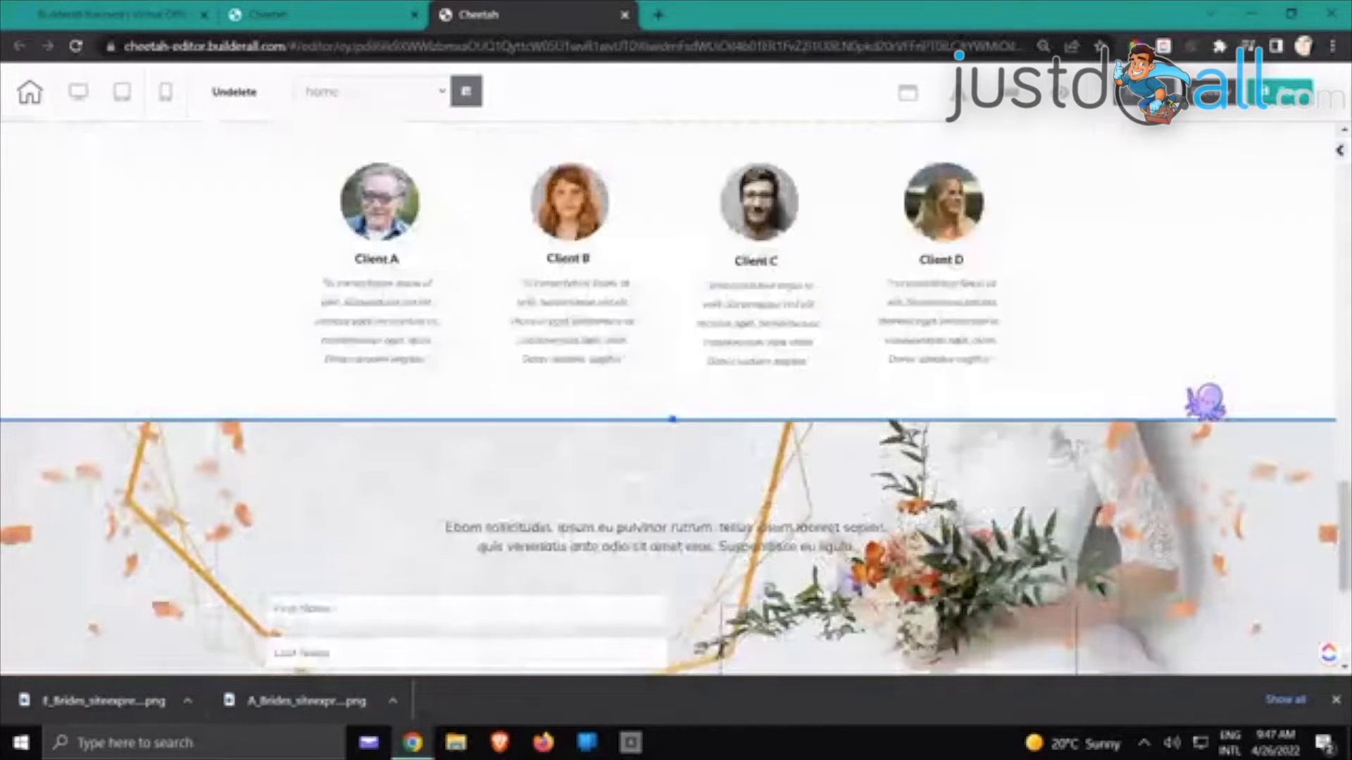
{"action": "scroll", "coordinate": [1205, 401], "scroll_direction": "up", "scroll_amount": 2}
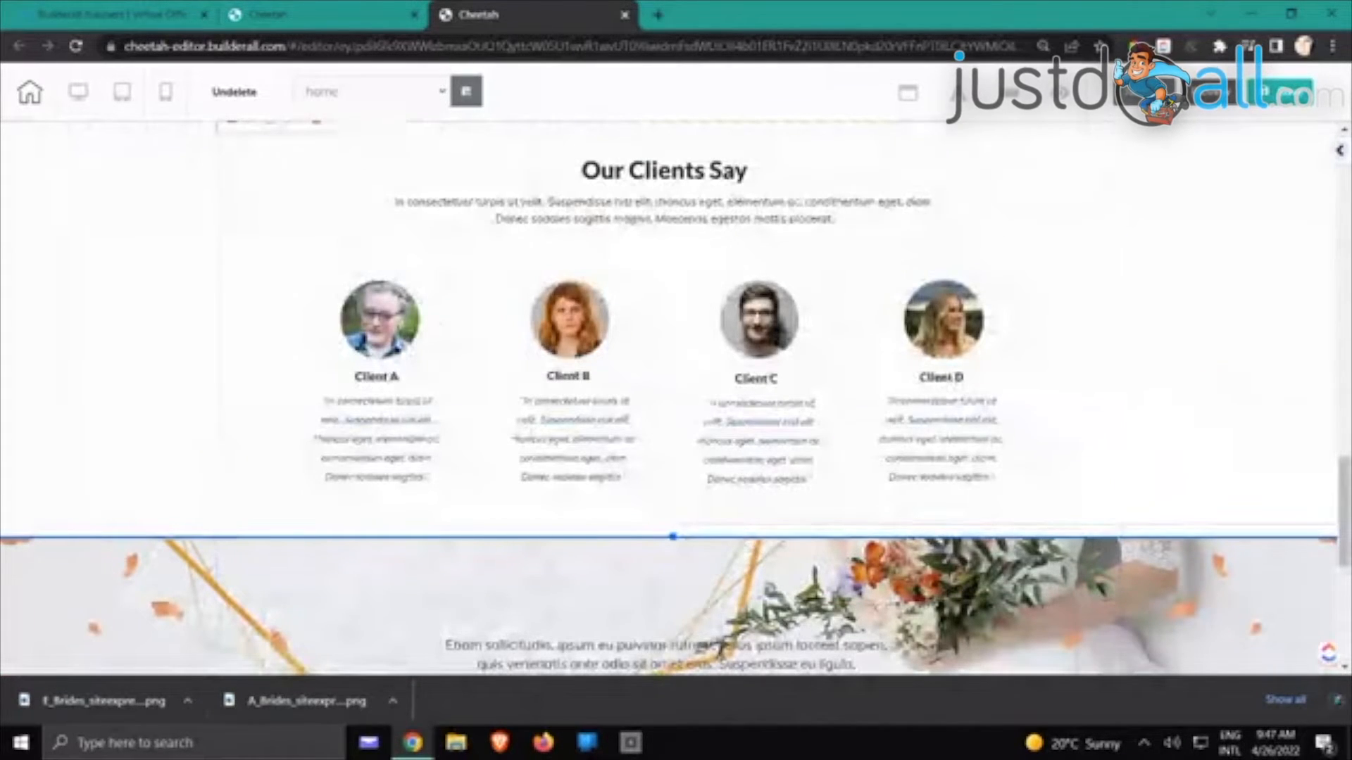
Dismiss the browser's downloads bar and delete the YOURLOGOHERE text from the page's pink header
{"action": "left_click", "coordinate": [1336, 699]}
{"action": "scroll", "coordinate": [1203, 358], "scroll_direction": "up", "scroll_amount": 5}
{"action": "scroll", "coordinate": [1202, 358], "scroll_direction": "up", "scroll_amount": 20}
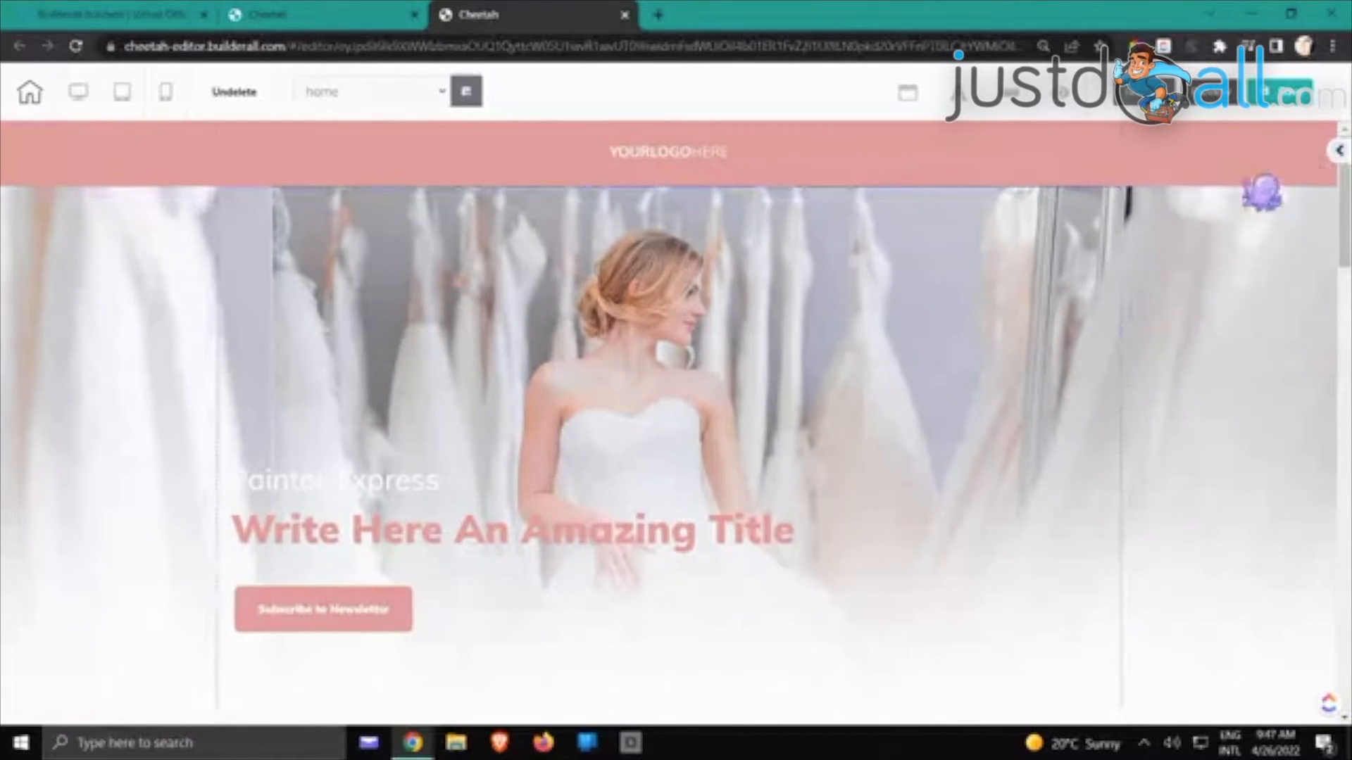
{"action": "left_click", "coordinate": [697, 166]}
{"action": "left_click", "coordinate": [789, 158]}
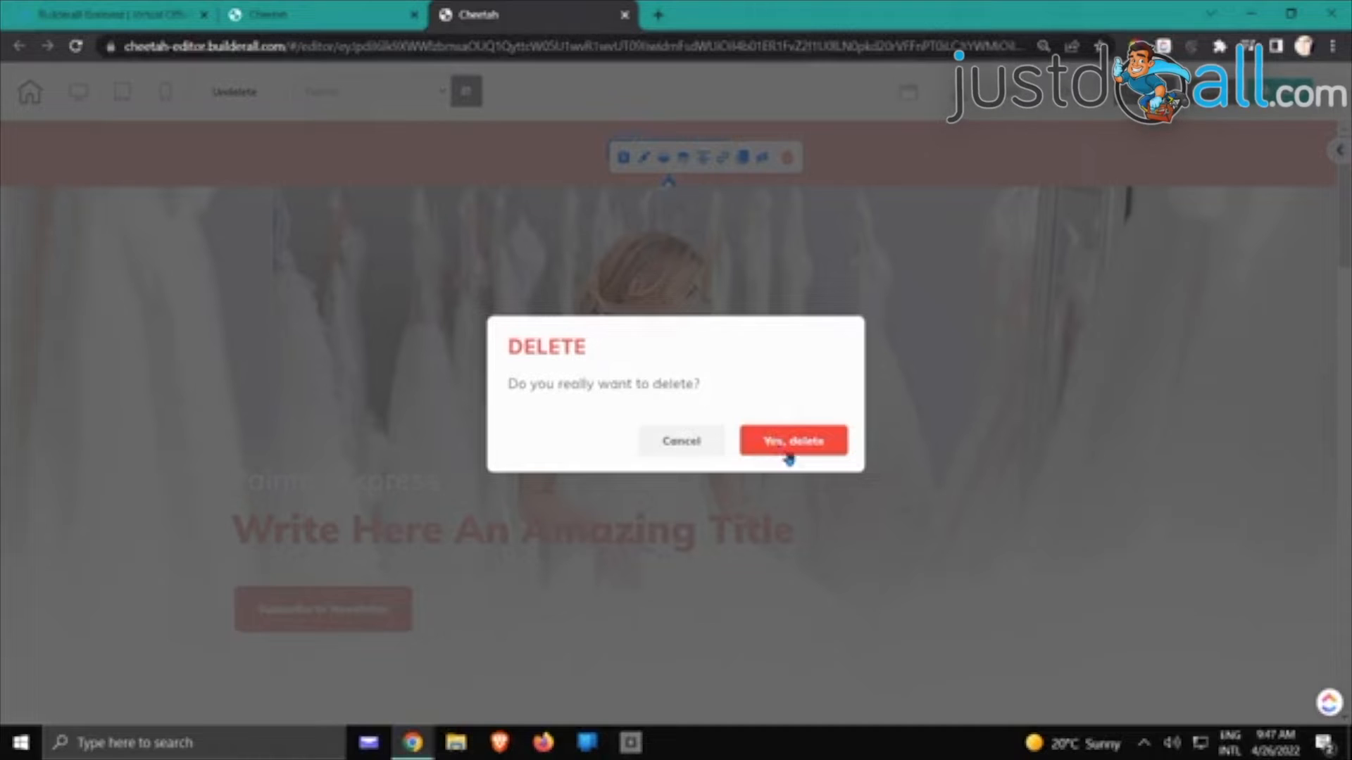
{"action": "left_click", "coordinate": [790, 447]}
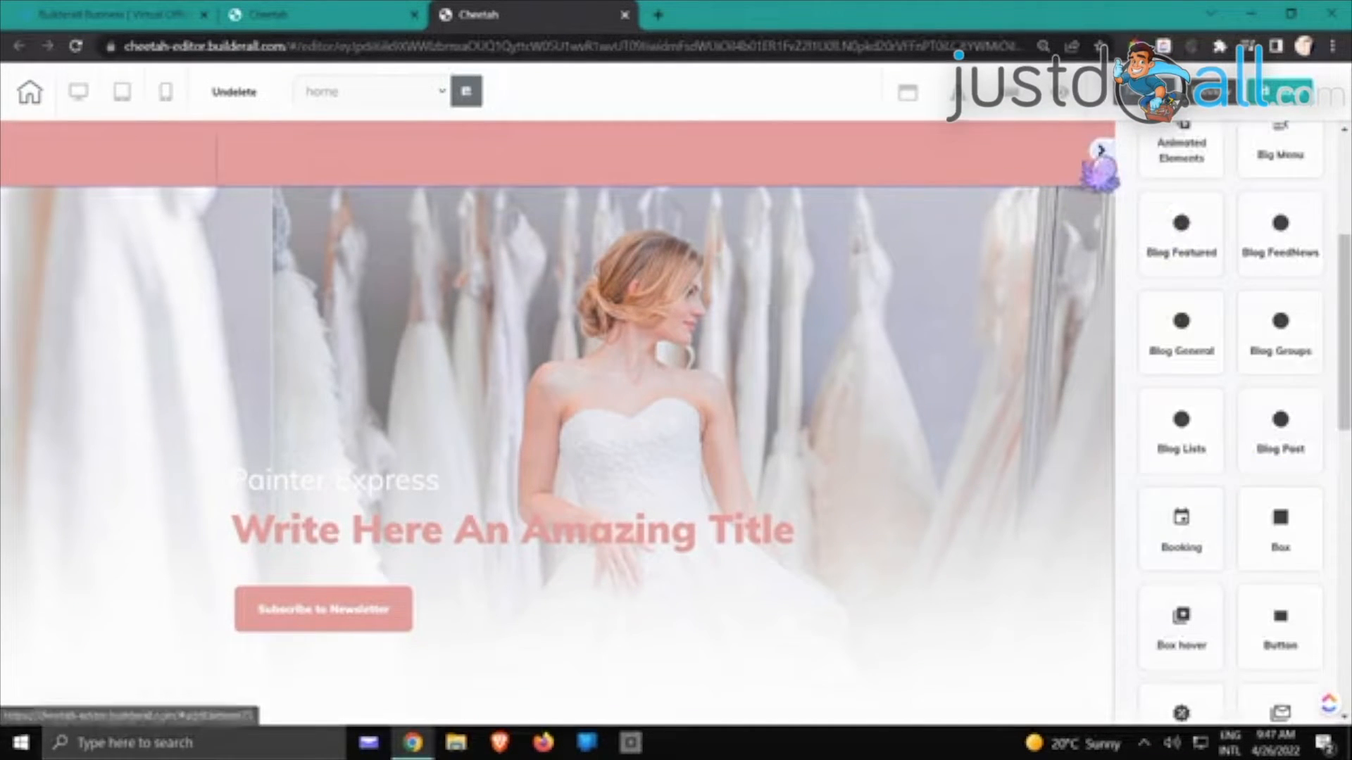
{"action": "scroll", "coordinate": [1243, 187], "scroll_direction": "up", "scroll_amount": 5}
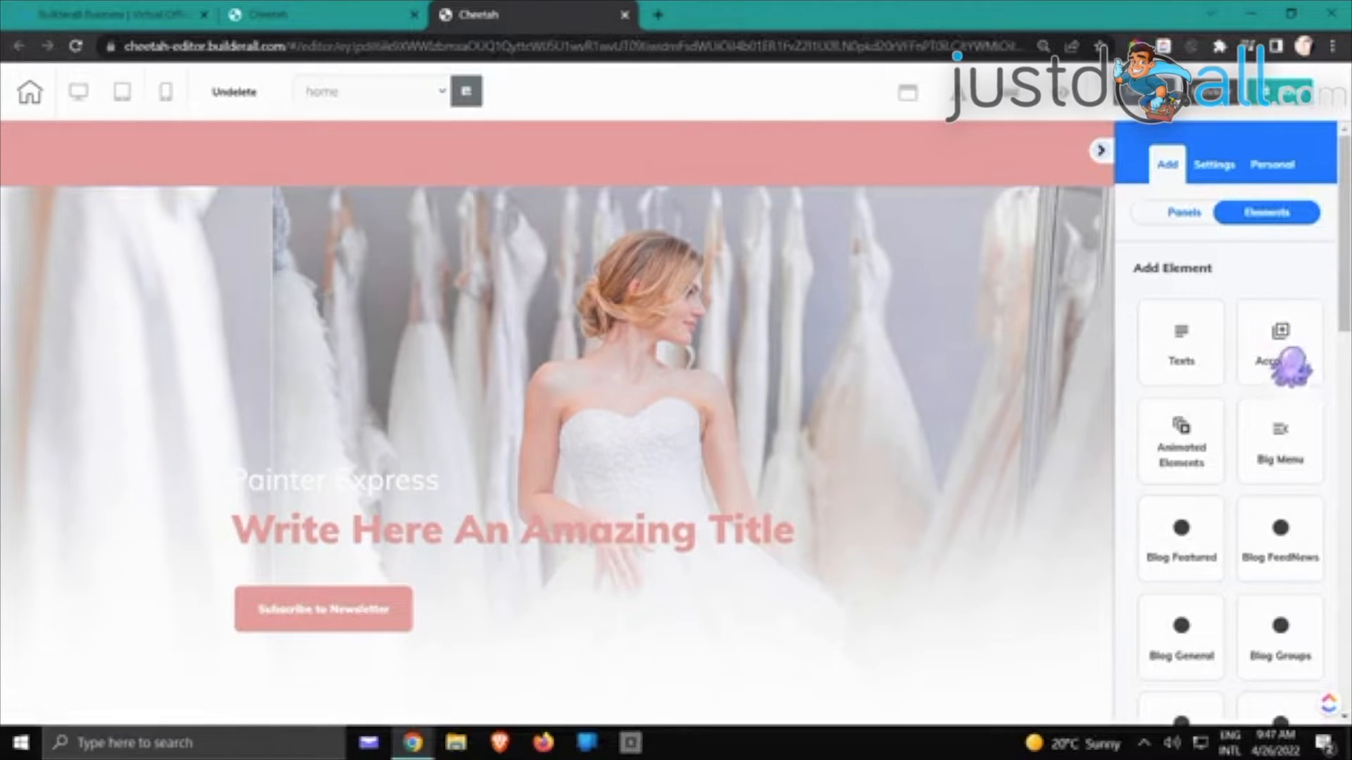
{"action": "scroll", "coordinate": [1289, 352], "scroll_direction": "down", "scroll_amount": 1}
{"action": "scroll", "coordinate": [1282, 282], "scroll_direction": "up", "scroll_amount": 1}
{"action": "scroll", "coordinate": [1257, 268], "scroll_direction": "down", "scroll_amount": 10}
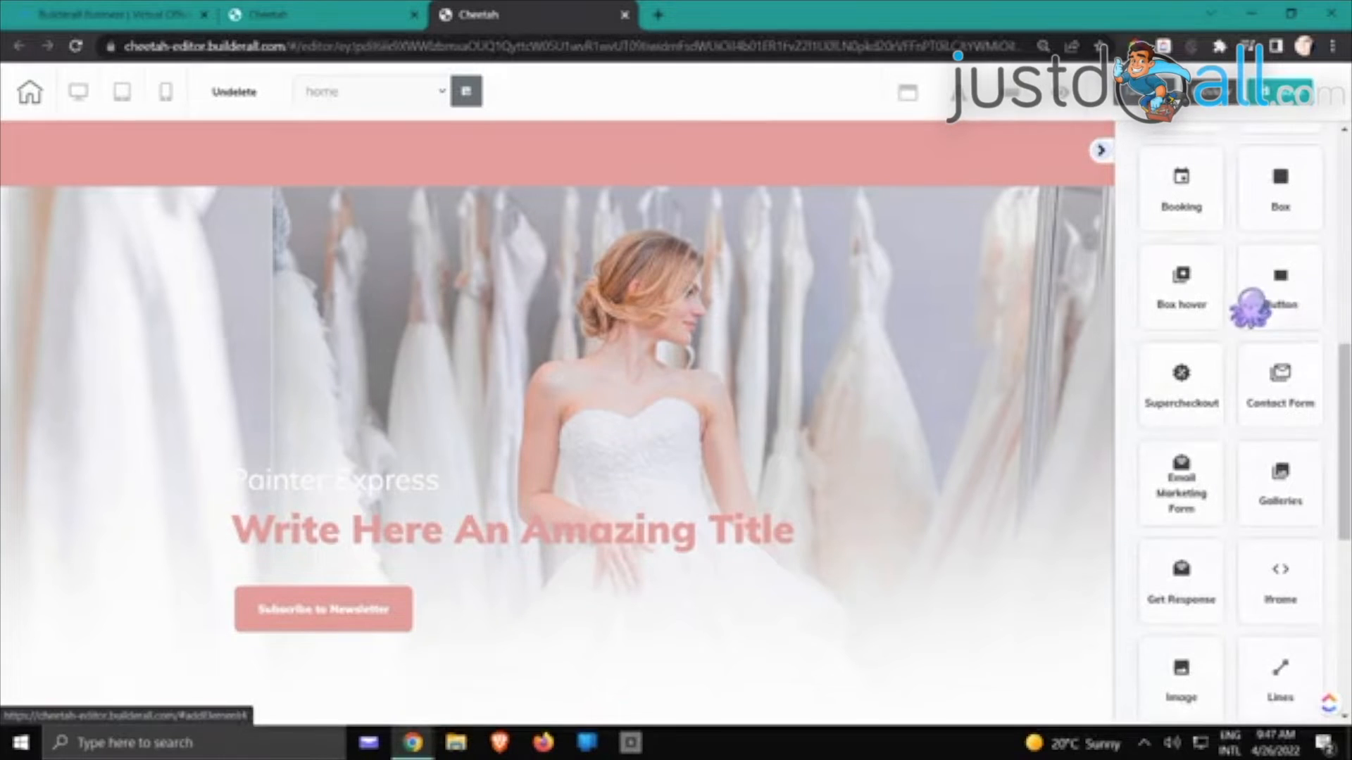
{"action": "scroll", "coordinate": [1246, 301], "scroll_direction": "down", "scroll_amount": 3}
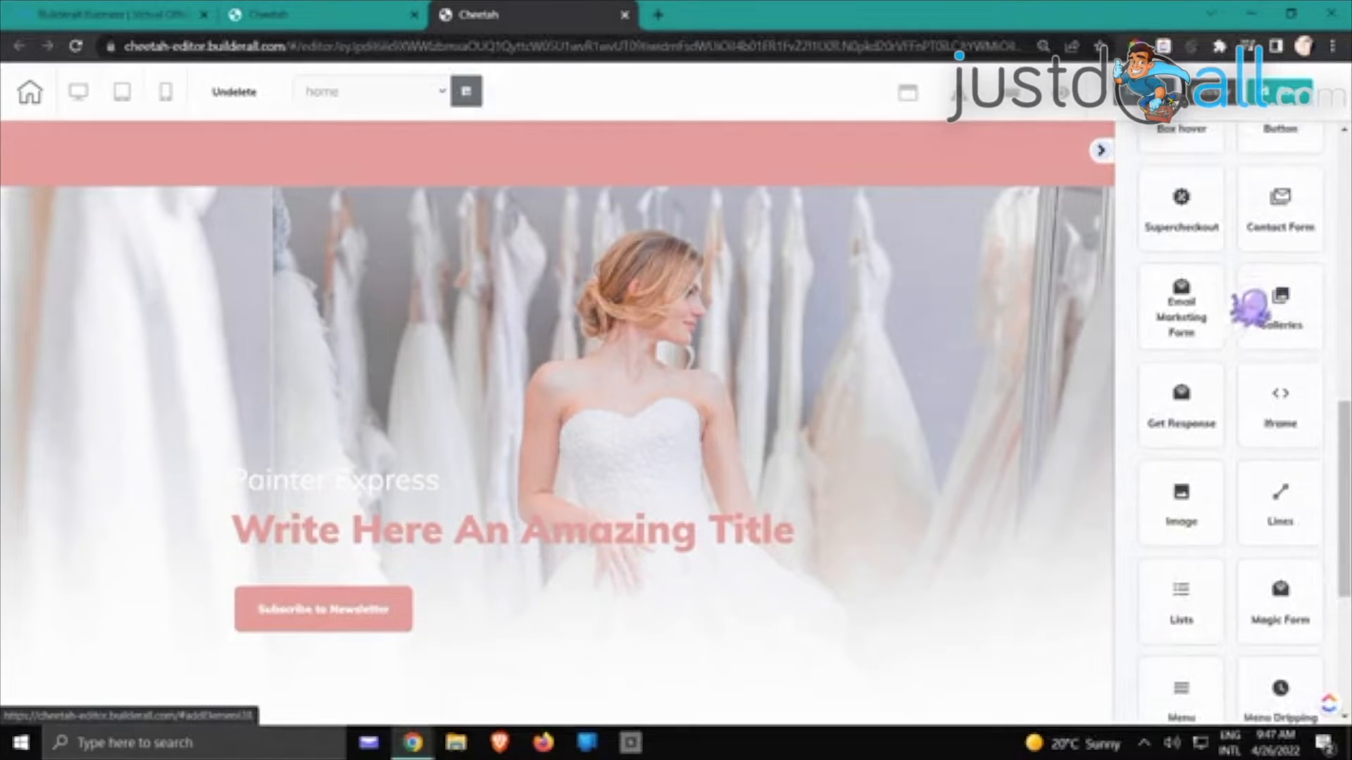
{"action": "left_click", "coordinate": [1177, 304]}
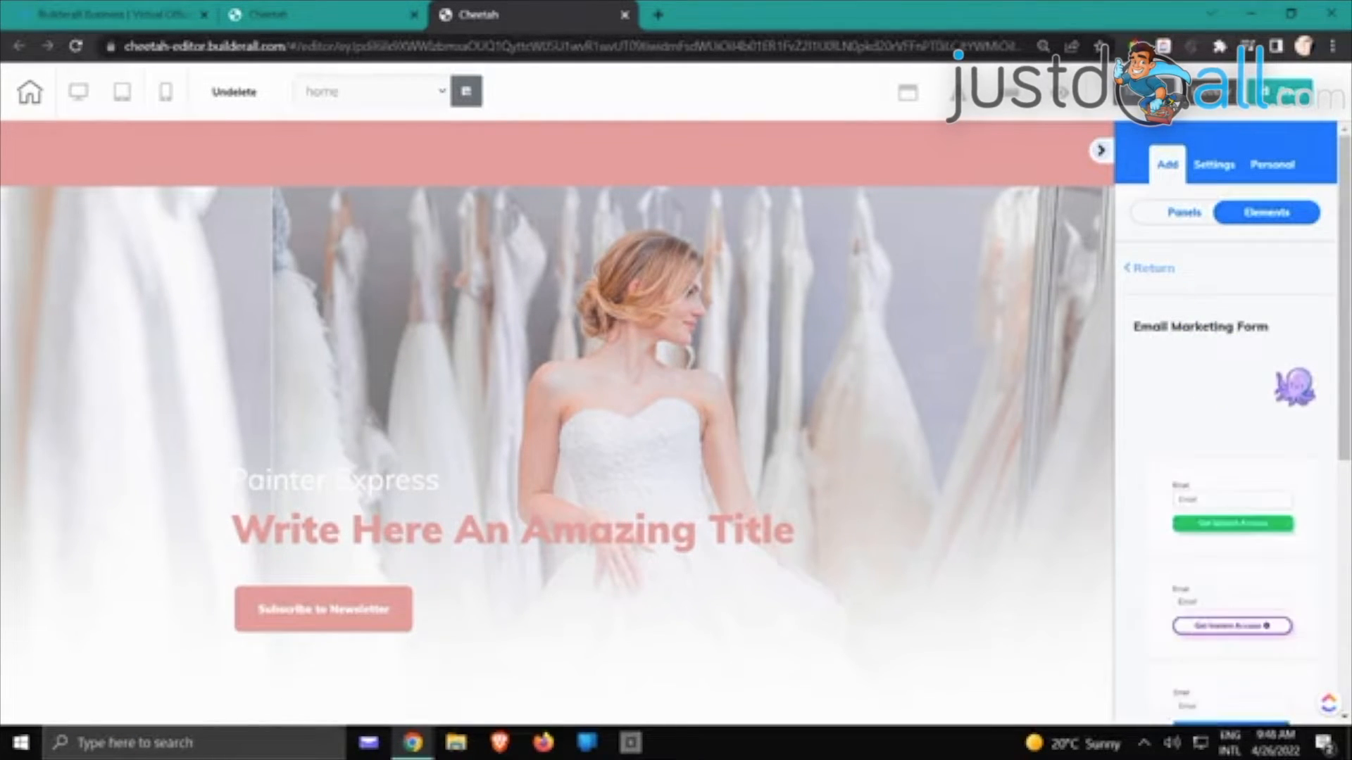
{"action": "left_click", "coordinate": [1151, 268]}
Add the first horizontal menu design, with light buttons, to the page's pink header above the hero image
{"action": "scroll", "coordinate": [1211, 398], "scroll_direction": "down", "scroll_amount": 1}
{"action": "scroll", "coordinate": [1212, 398], "scroll_direction": "down", "scroll_amount": 2}
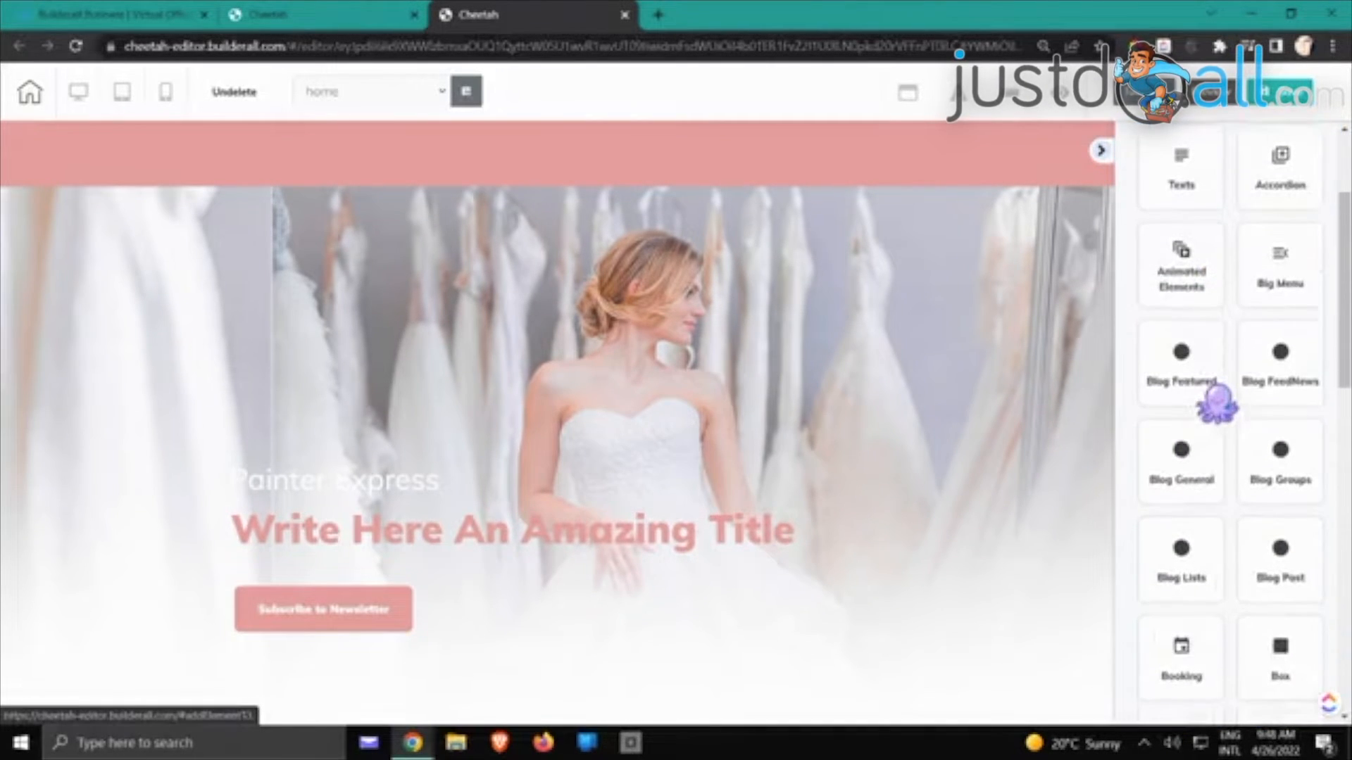
{"action": "scroll", "coordinate": [1216, 405], "scroll_direction": "down", "scroll_amount": 12}
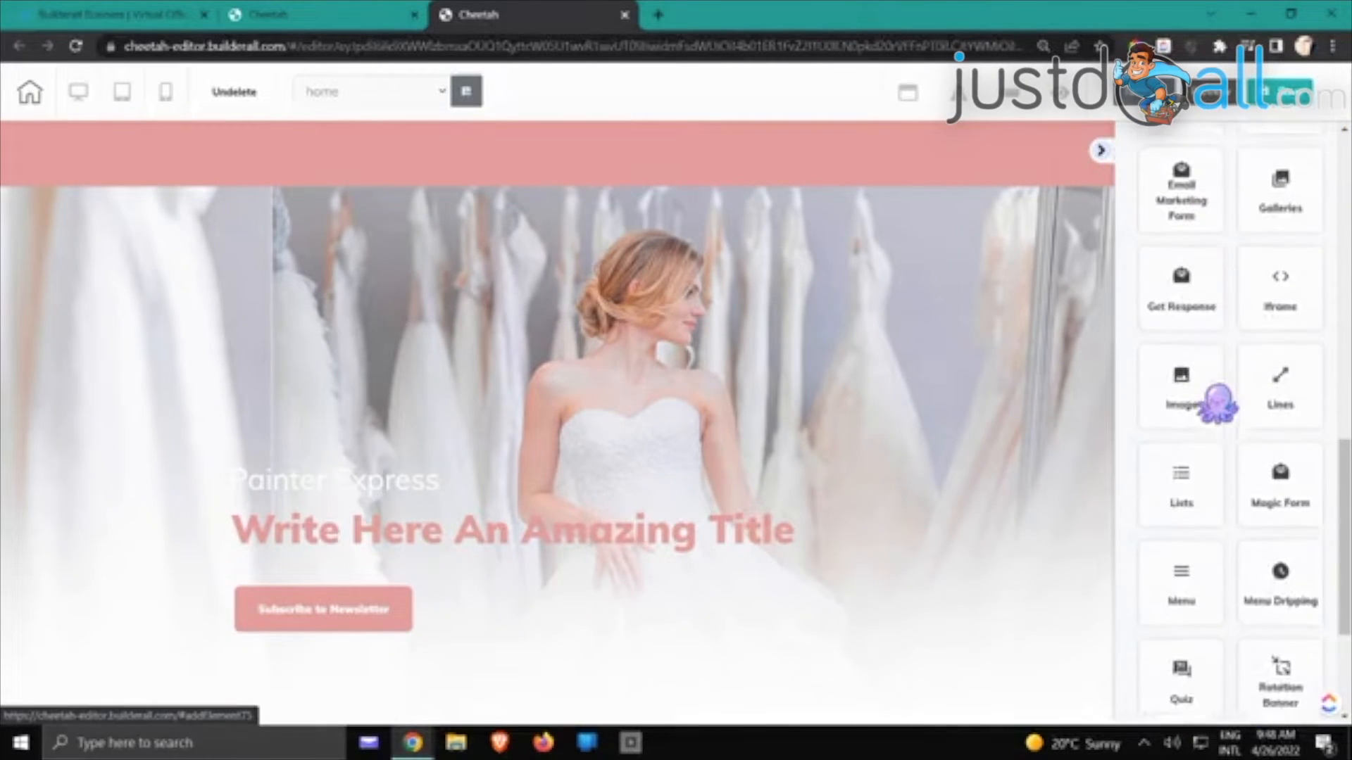
{"action": "scroll", "coordinate": [1216, 405], "scroll_direction": "down", "scroll_amount": 3}
{"action": "left_click", "coordinate": [1183, 339]}
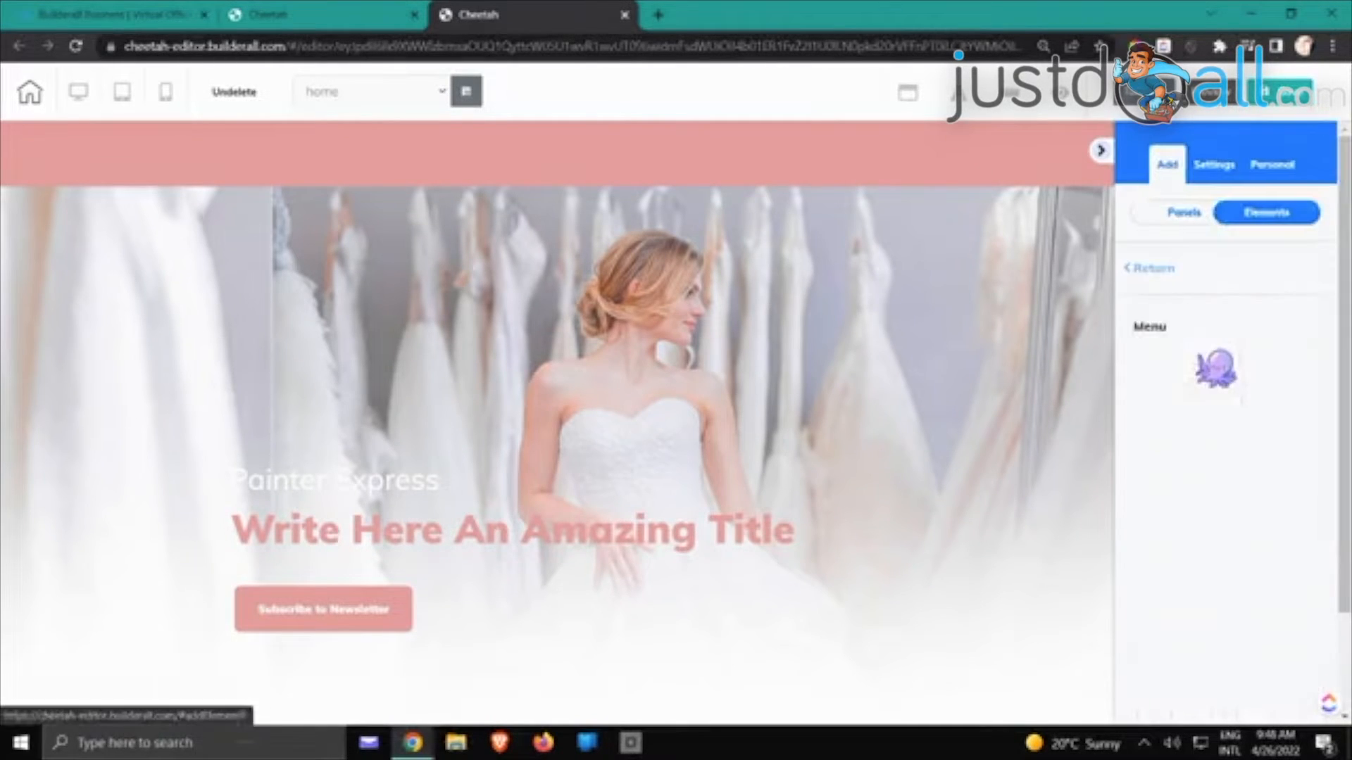
{"action": "scroll", "coordinate": [1265, 346], "scroll_direction": "down", "scroll_amount": 3}
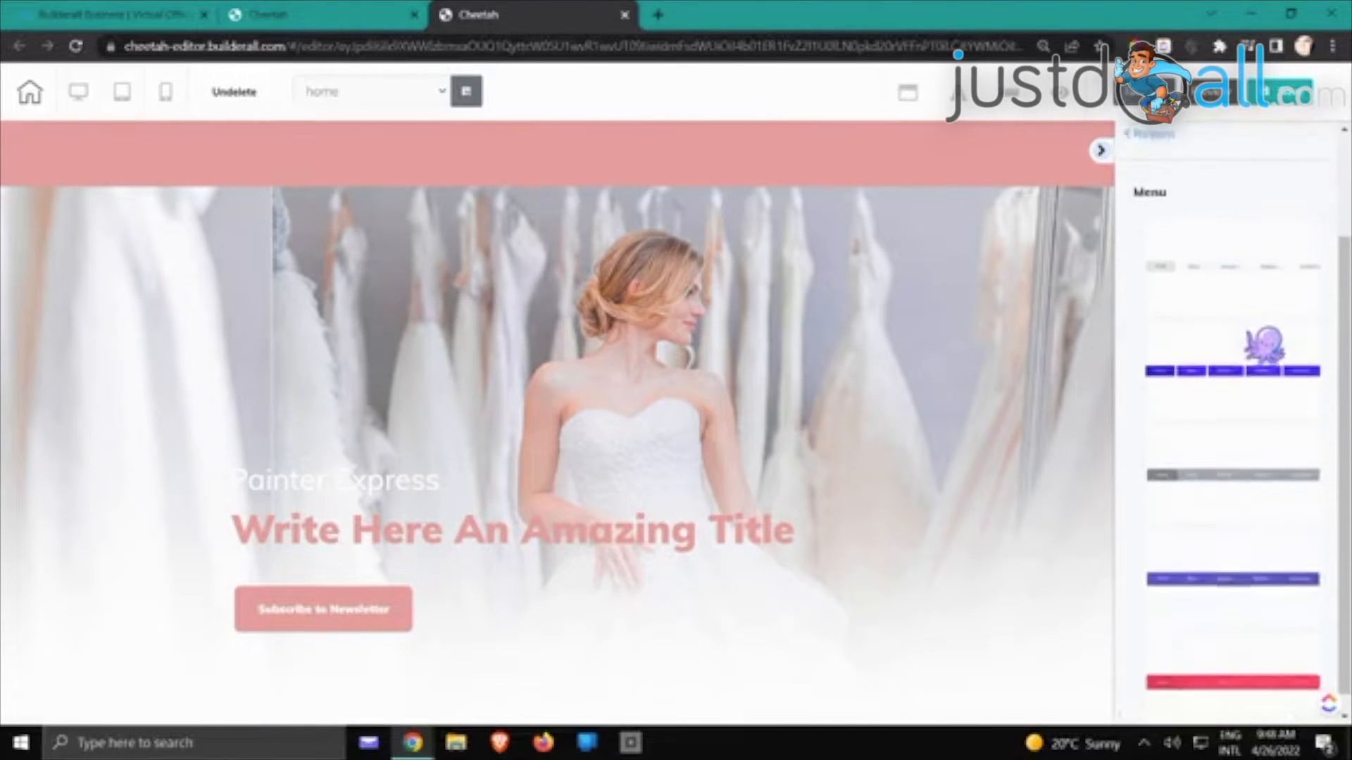
{"action": "scroll", "coordinate": [1265, 345], "scroll_direction": "up", "scroll_amount": 1}
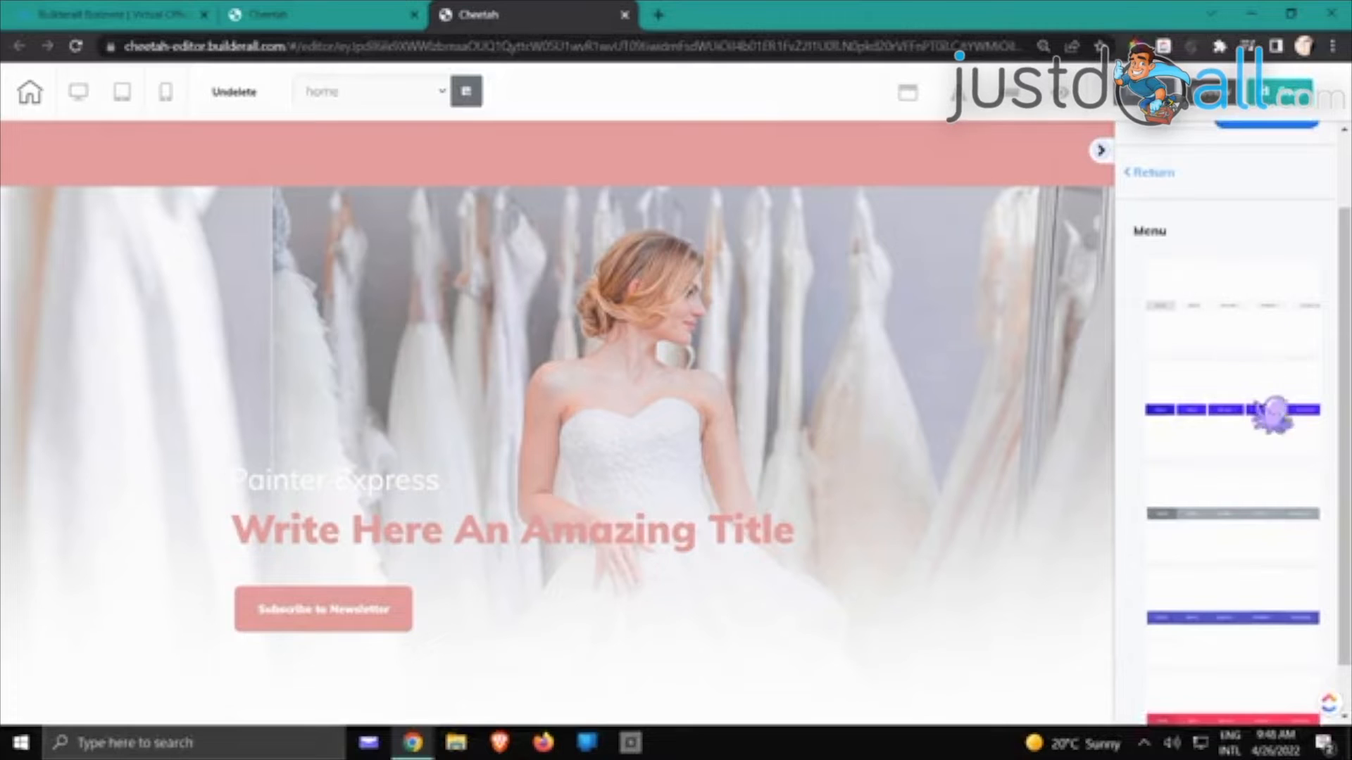
{"action": "left_click_drag", "start_coordinate": [1204, 309], "coordinate": [549, 182]}
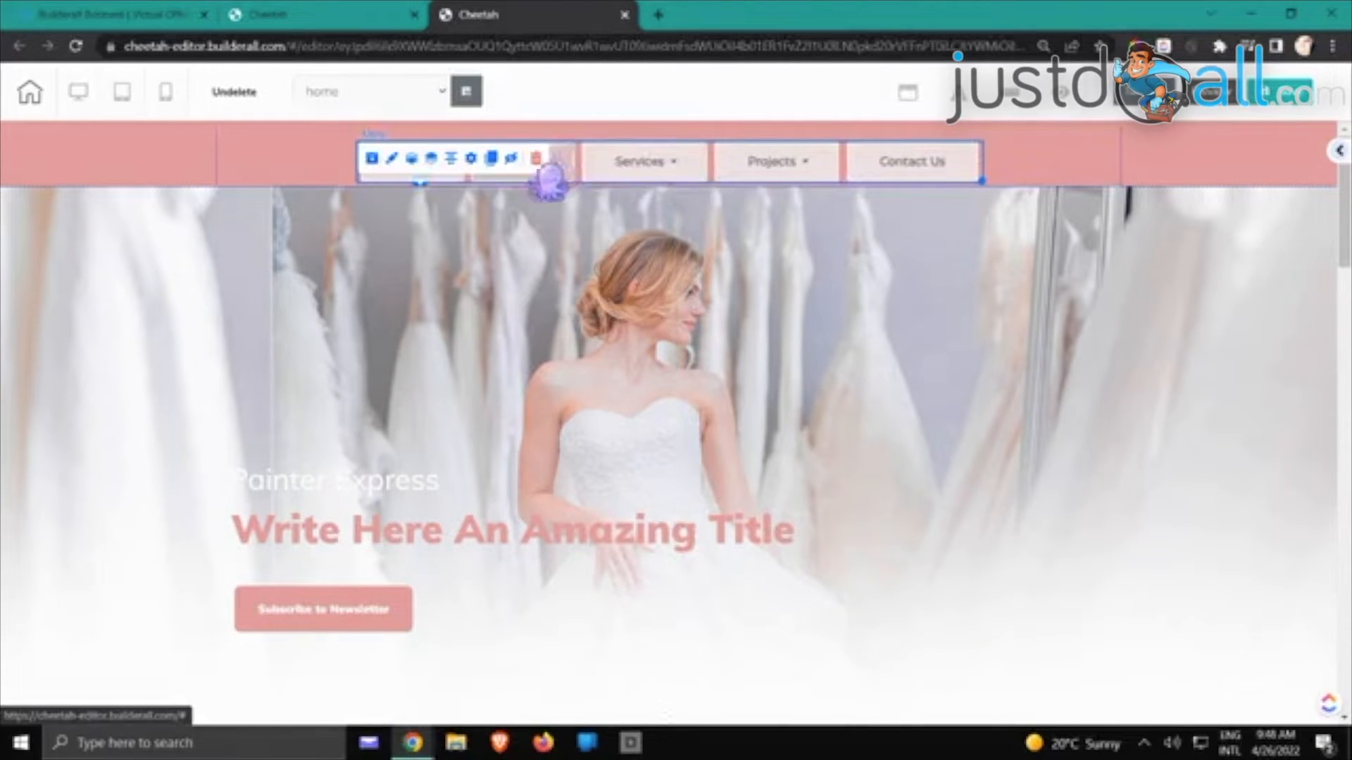
Delete the submenu 2 entry from the Services item of the header menu and save the item
{"action": "left_click", "coordinate": [471, 161]}
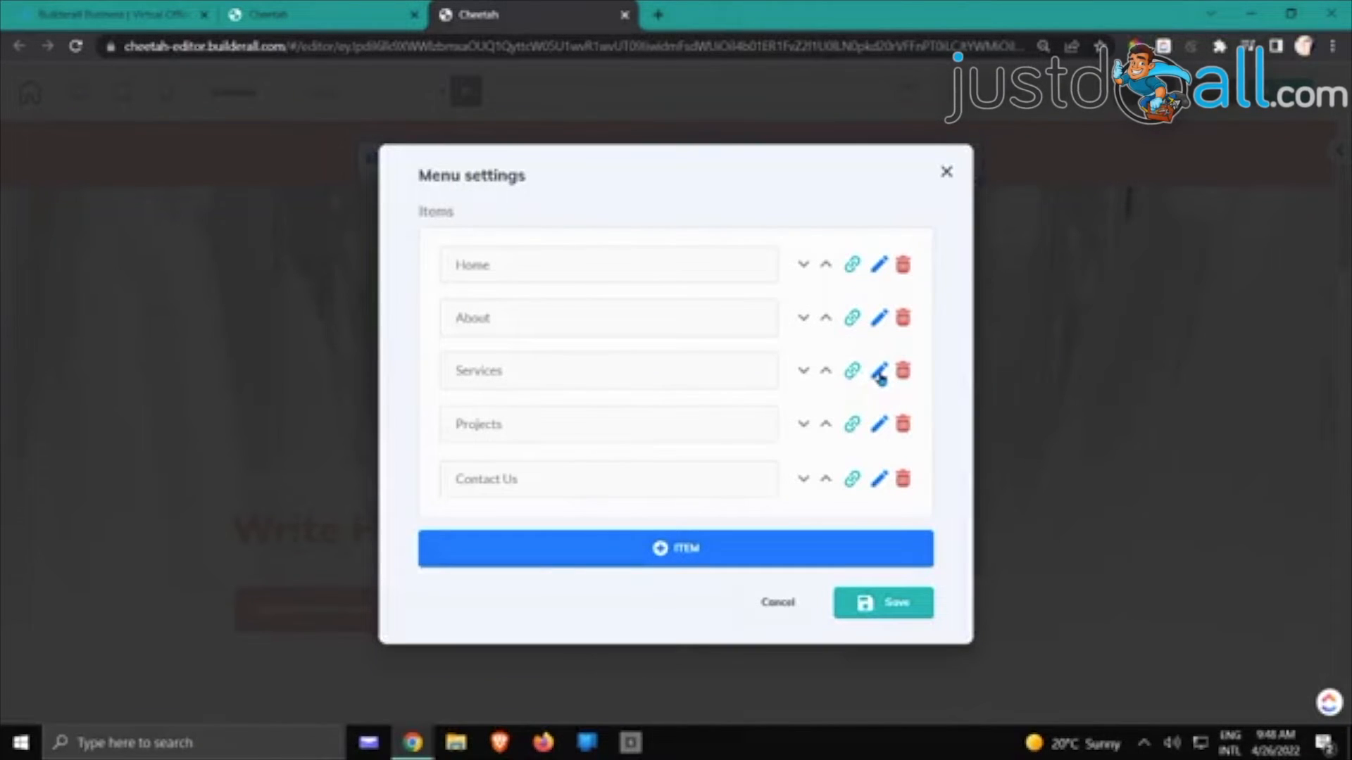
{"action": "left_click", "coordinate": [878, 373]}
{"action": "left_click", "coordinate": [884, 382]}
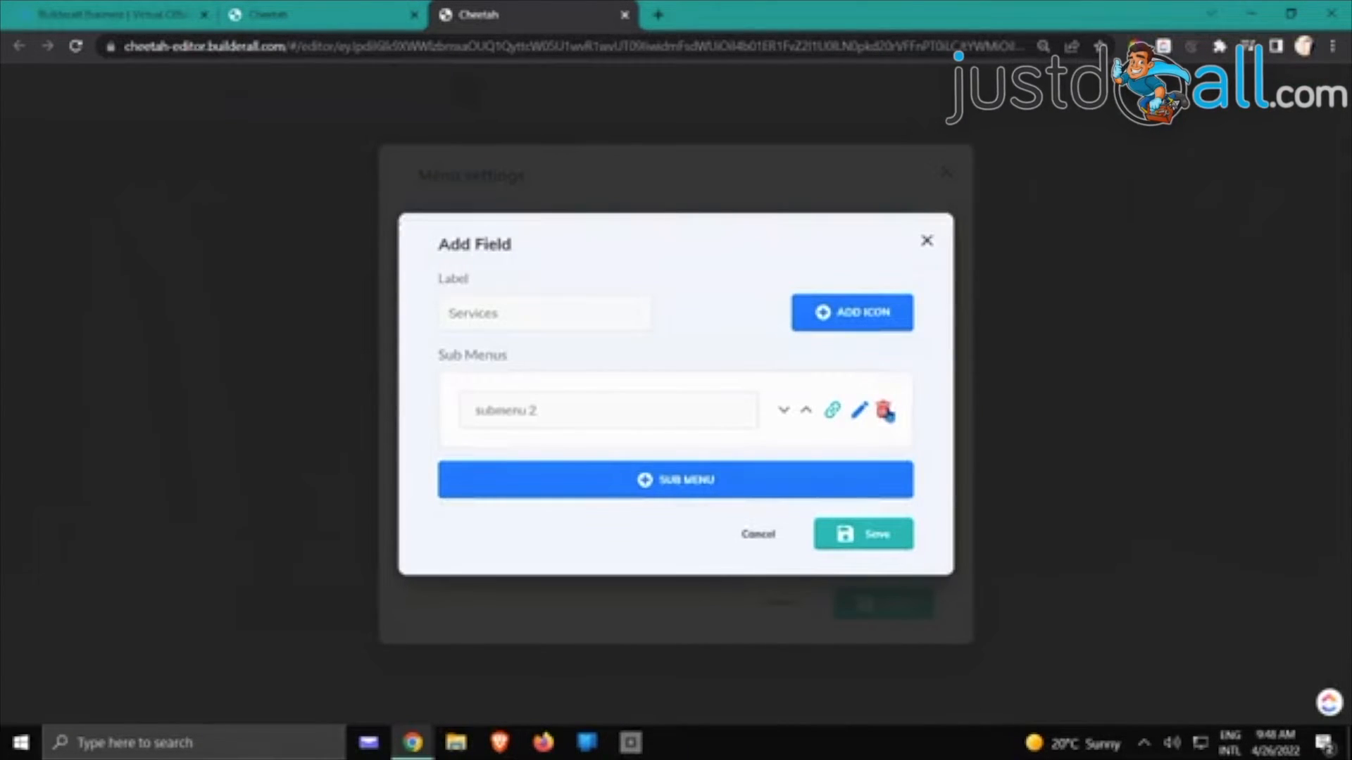
{"action": "left_click", "coordinate": [884, 412]}
{"action": "left_click", "coordinate": [861, 527]}
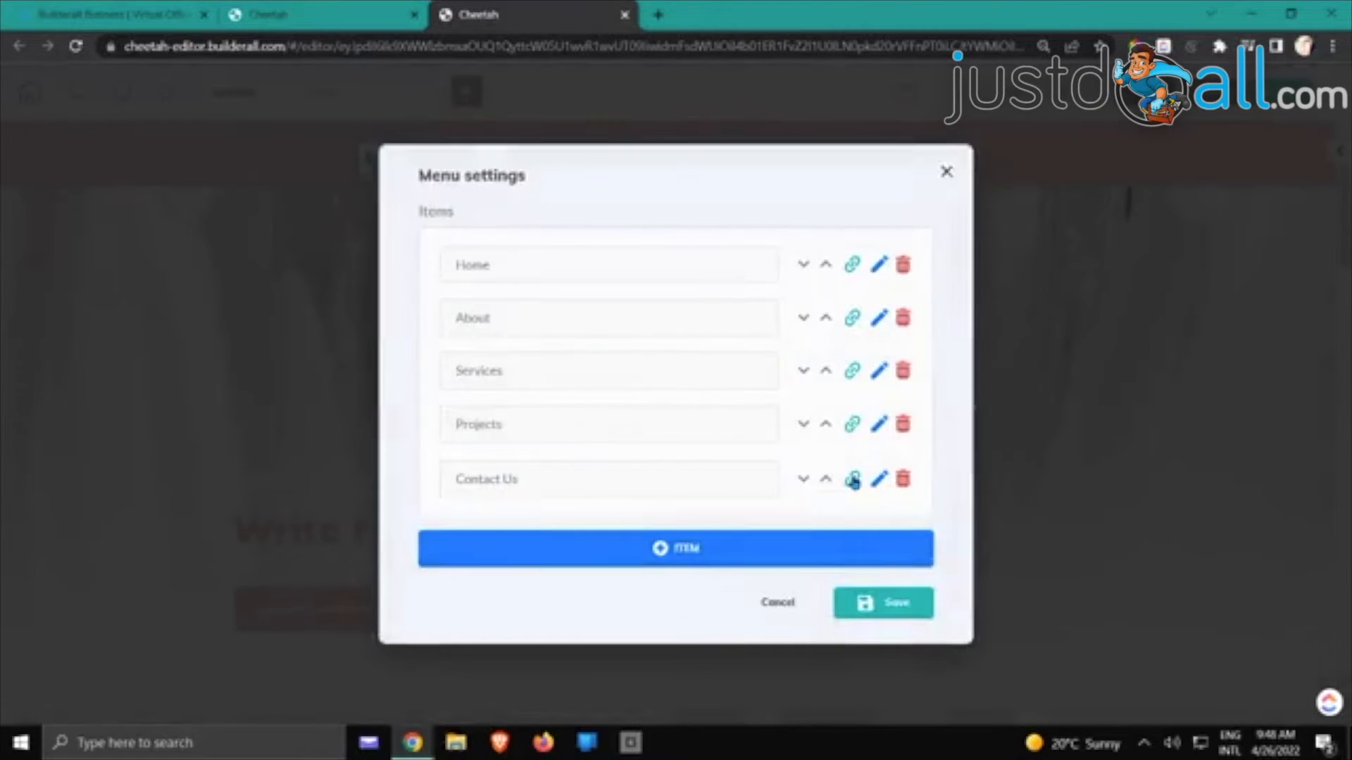
Delete the submenu 3 entry from the Projects item and save the header menu's settings
{"action": "left_click", "coordinate": [883, 423]}
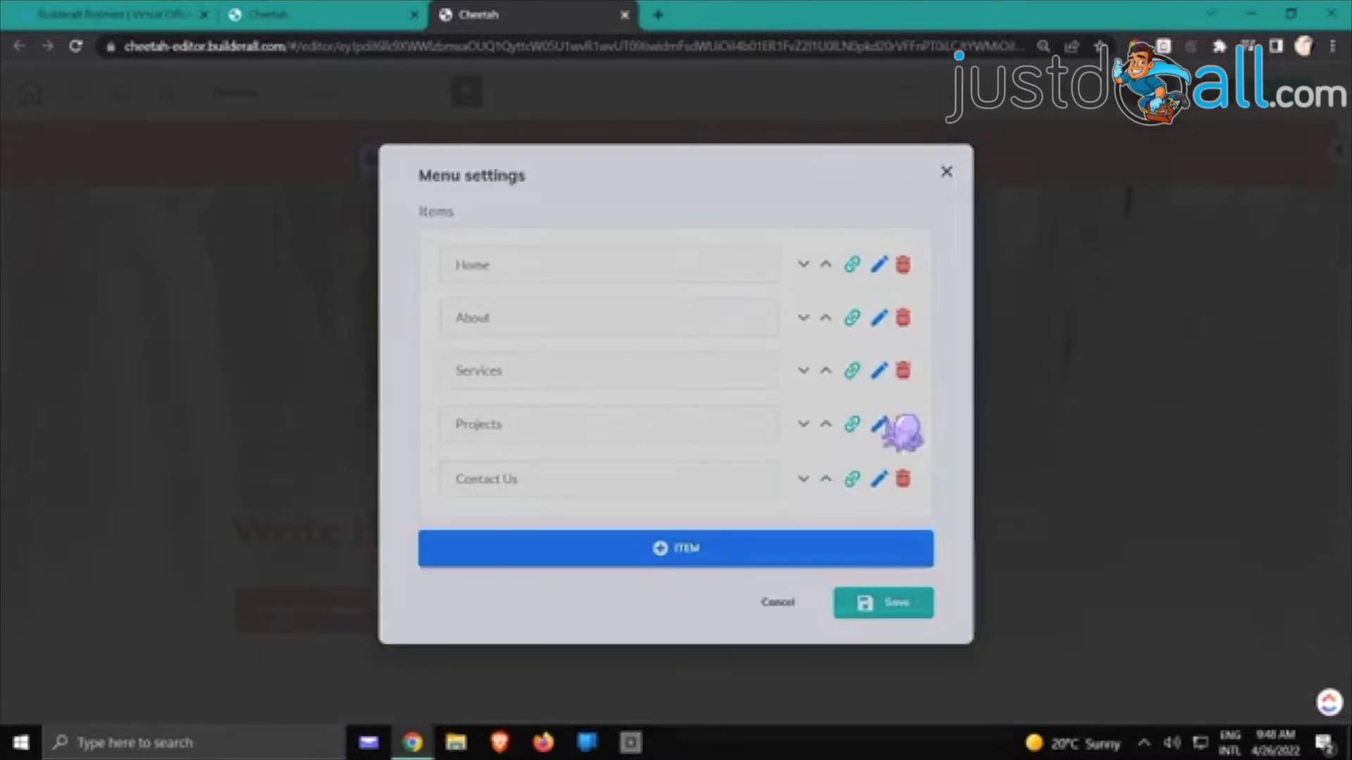
{"action": "left_click", "coordinate": [884, 356]}
{"action": "left_click", "coordinate": [883, 383]}
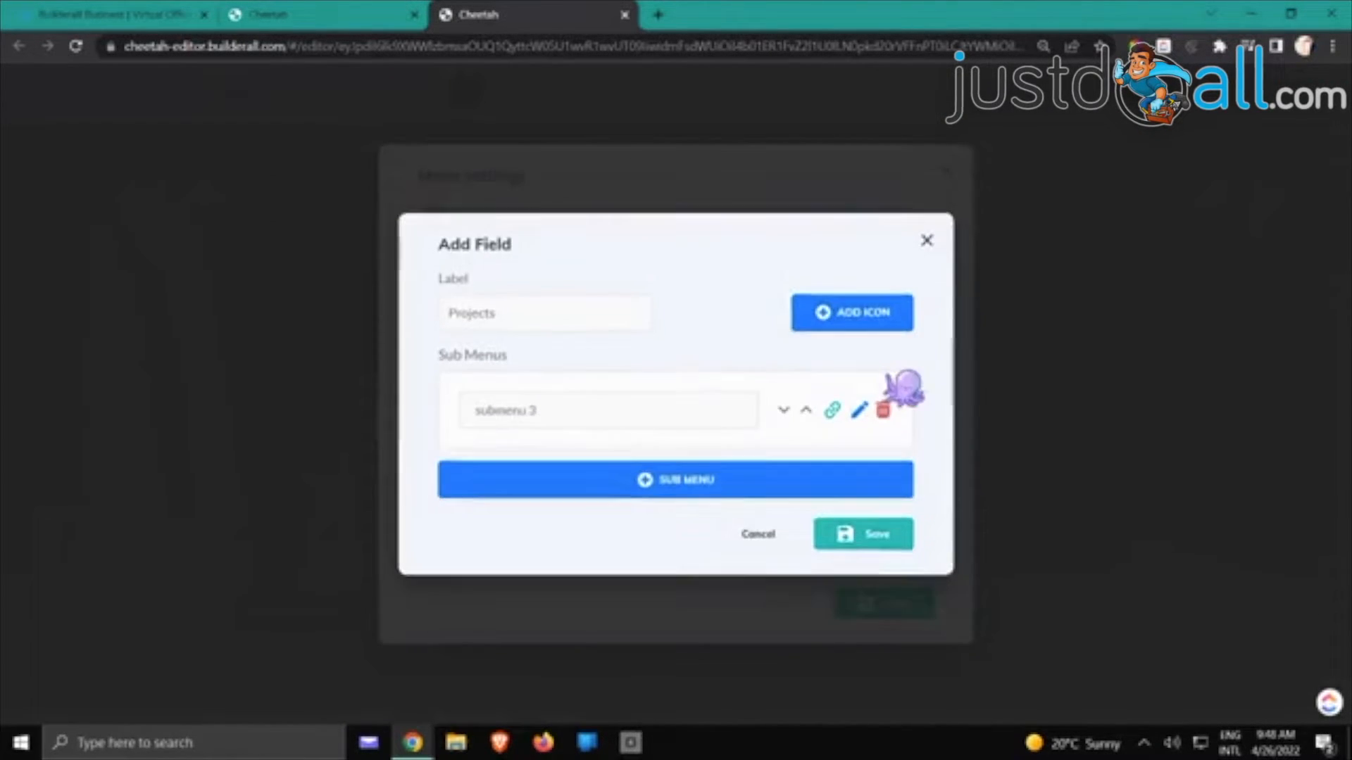
{"action": "left_click", "coordinate": [884, 410]}
{"action": "left_click", "coordinate": [872, 527]}
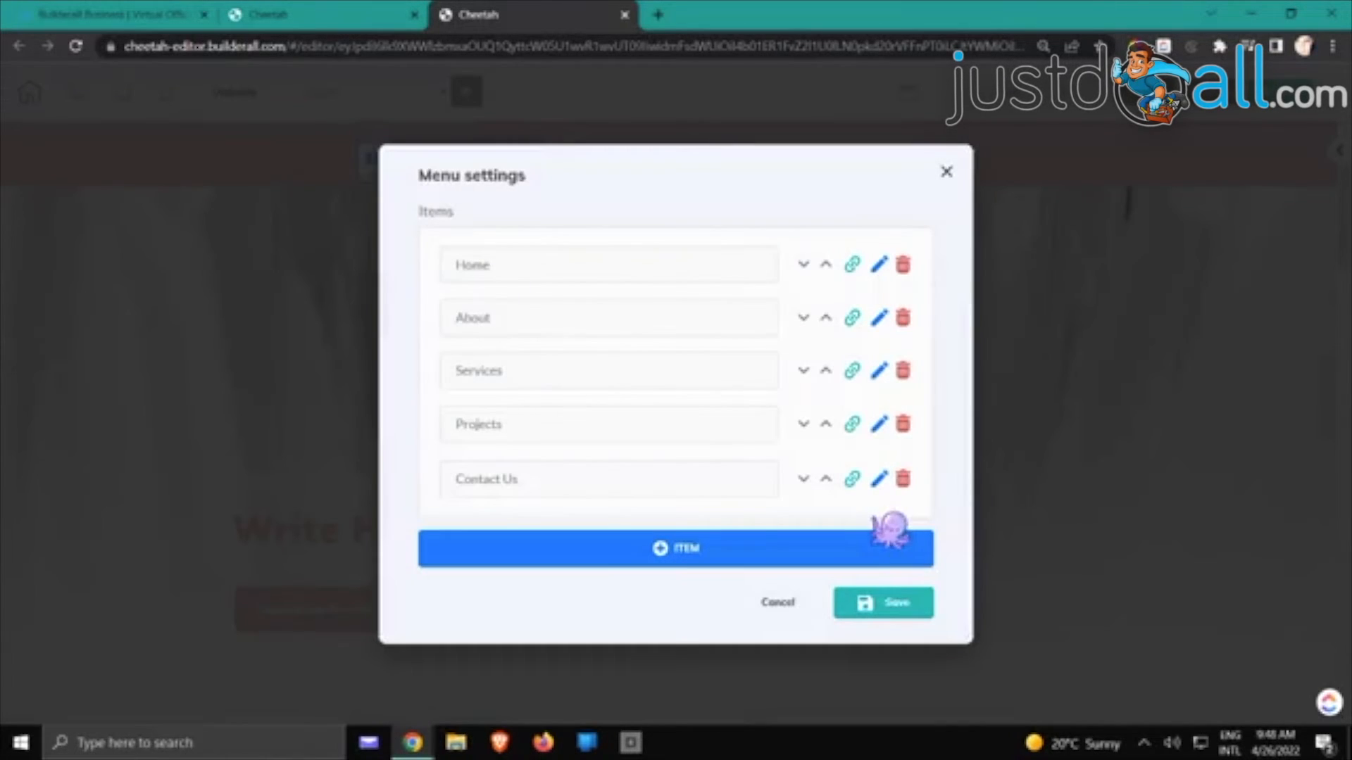
{"action": "left_click", "coordinate": [889, 605]}
{"action": "left_click", "coordinate": [659, 294]}
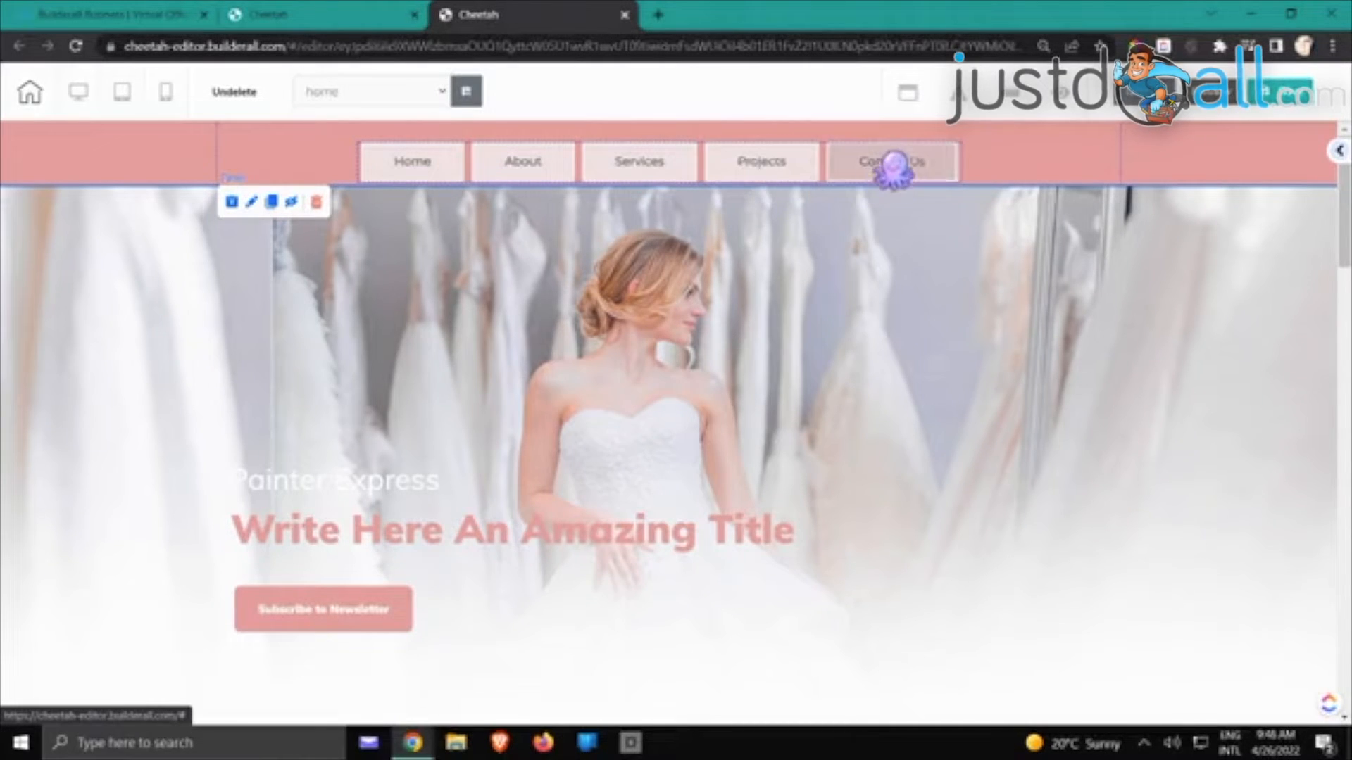
Rename the header menu's Projects item as Testimonials and save the menu settings
{"action": "left_click", "coordinate": [765, 173]}
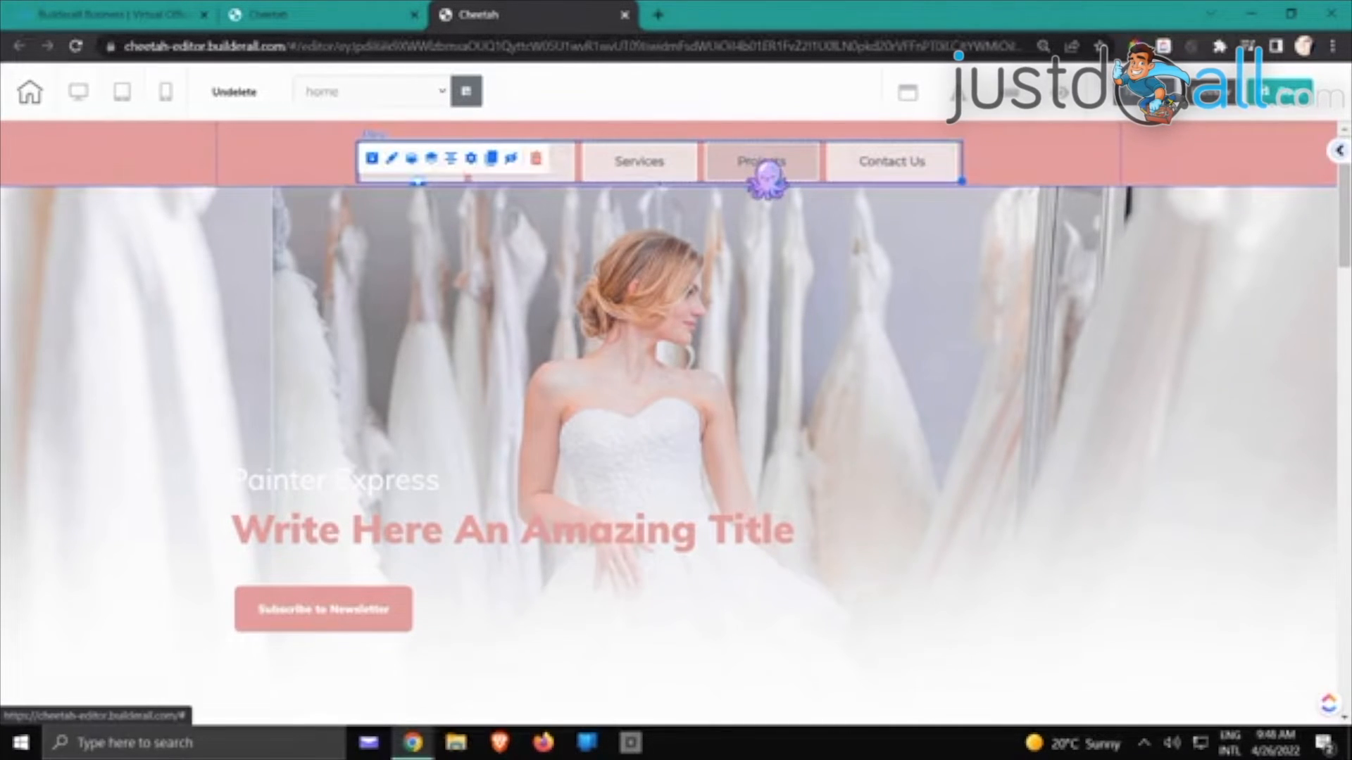
{"action": "left_click", "coordinate": [472, 159]}
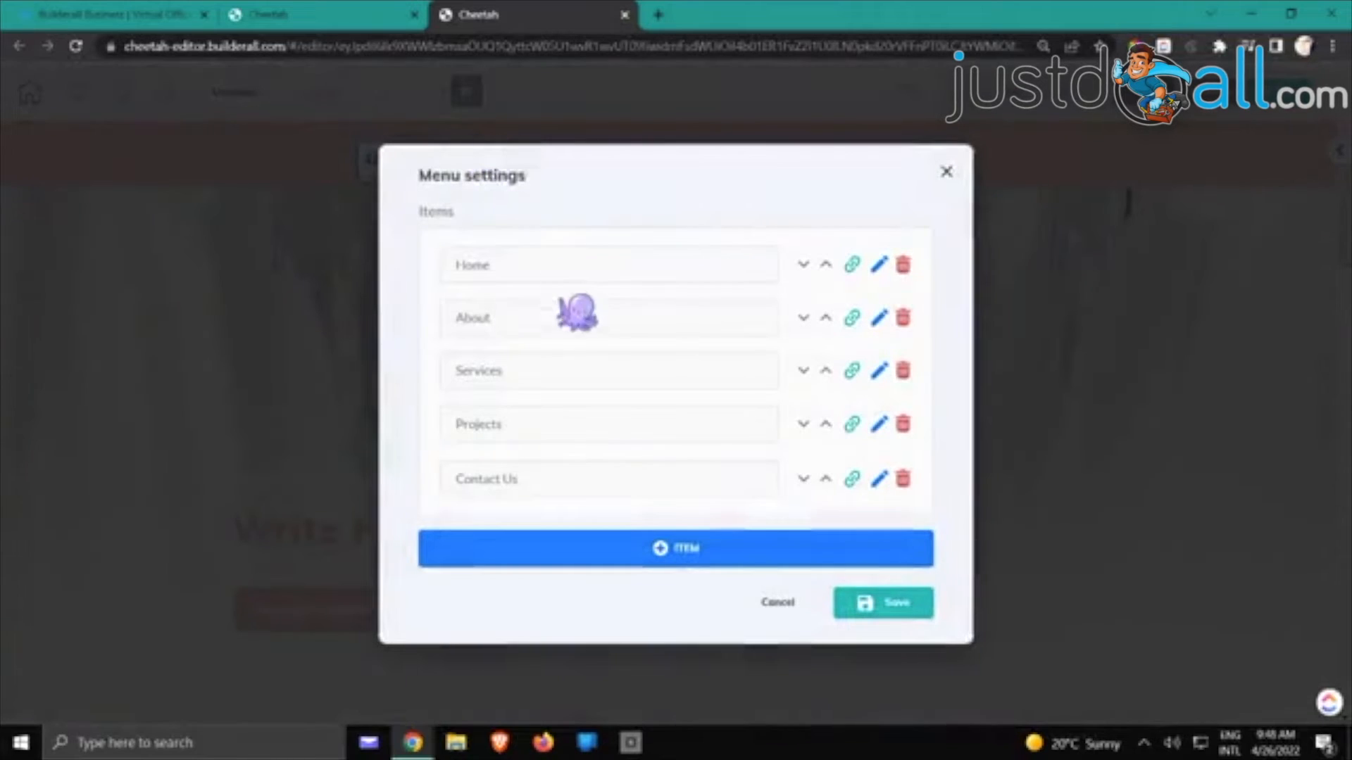
{"action": "left_click", "coordinate": [882, 425]}
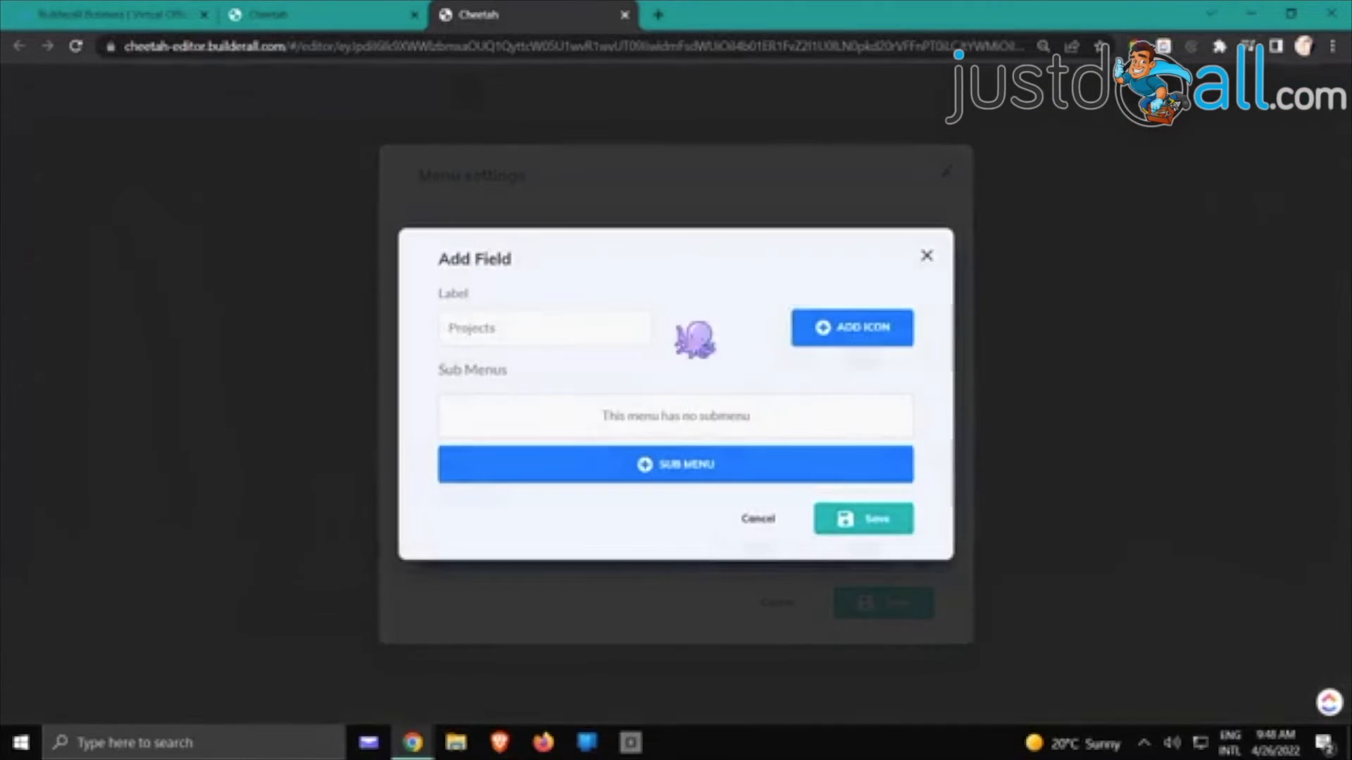
{"action": "left_click_drag", "start_coordinate": [546, 330], "coordinate": [434, 325]}
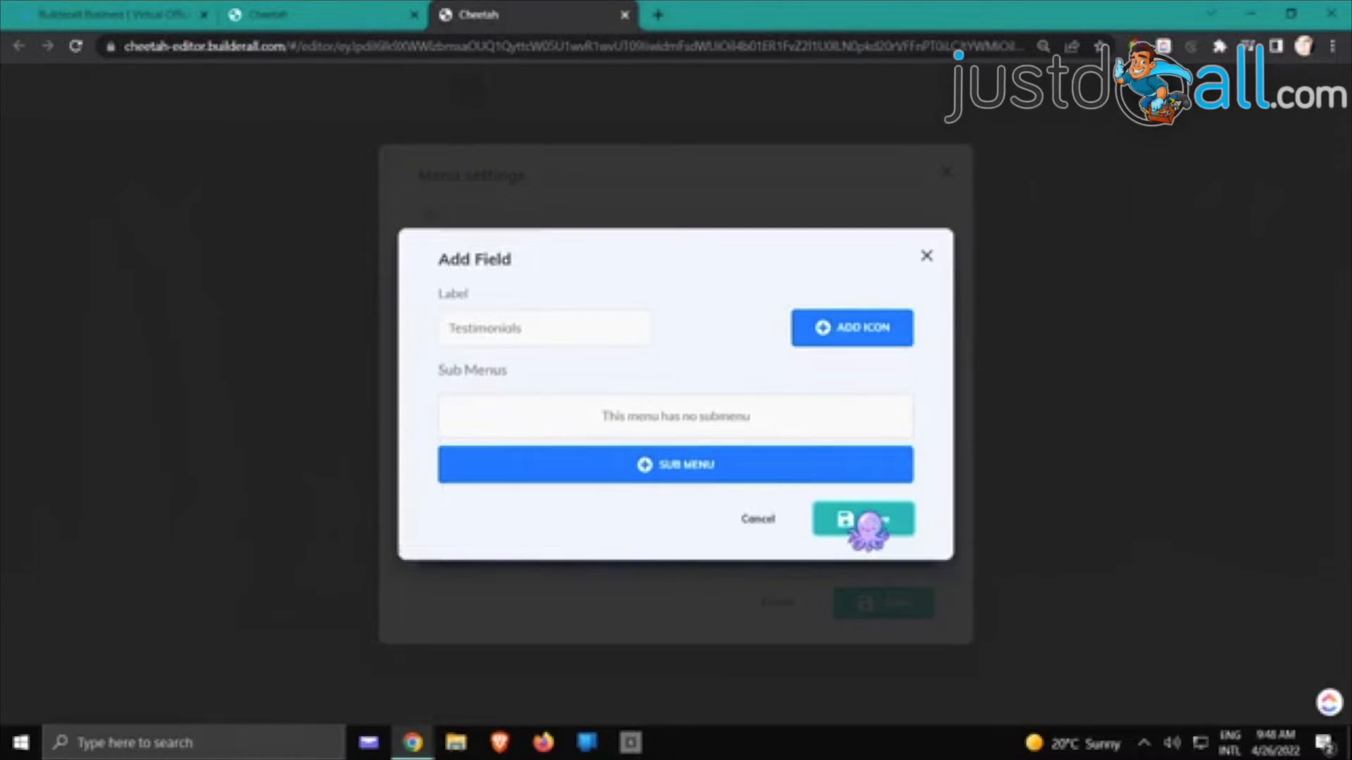
{"action": "left_click", "coordinate": [866, 521]}
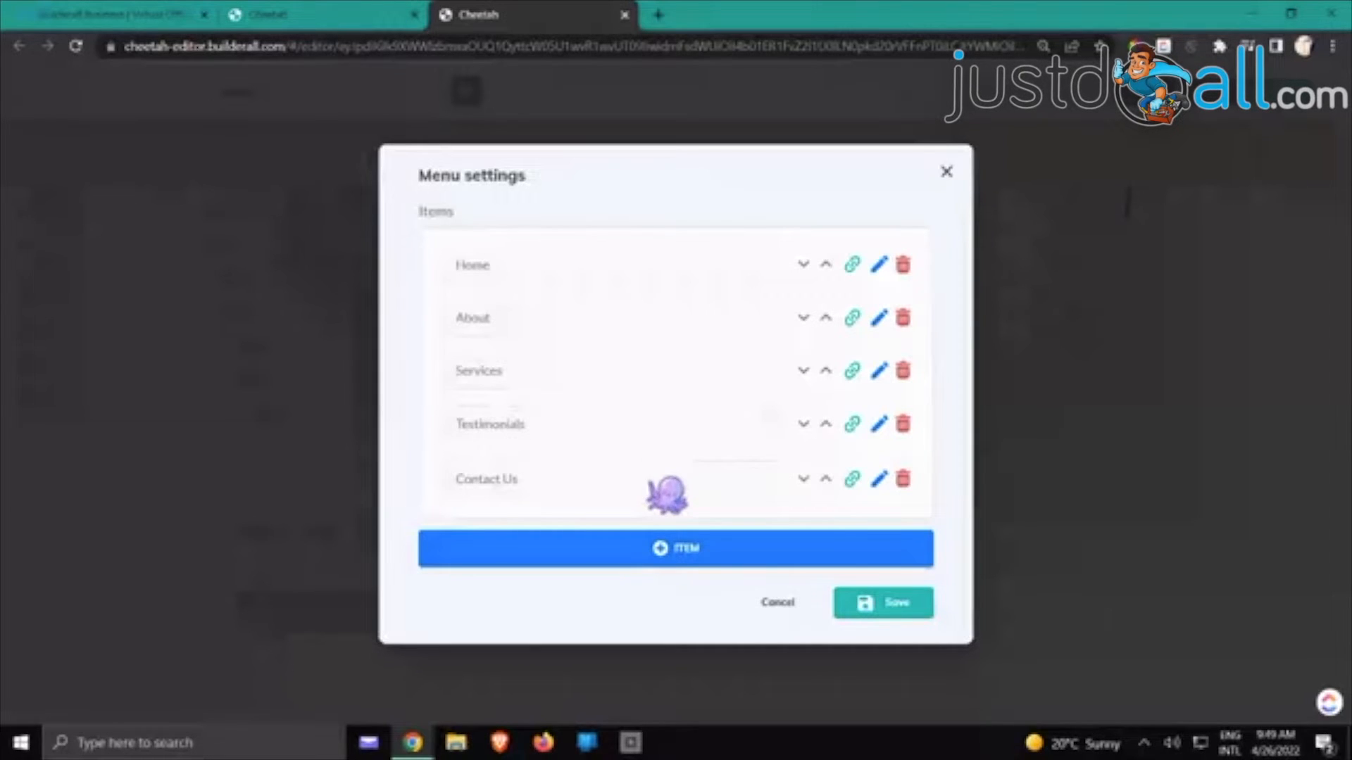
{"action": "left_click", "coordinate": [880, 604]}
Move the header menu slightly higher within the pink header
{"action": "left_click", "coordinate": [923, 250]}
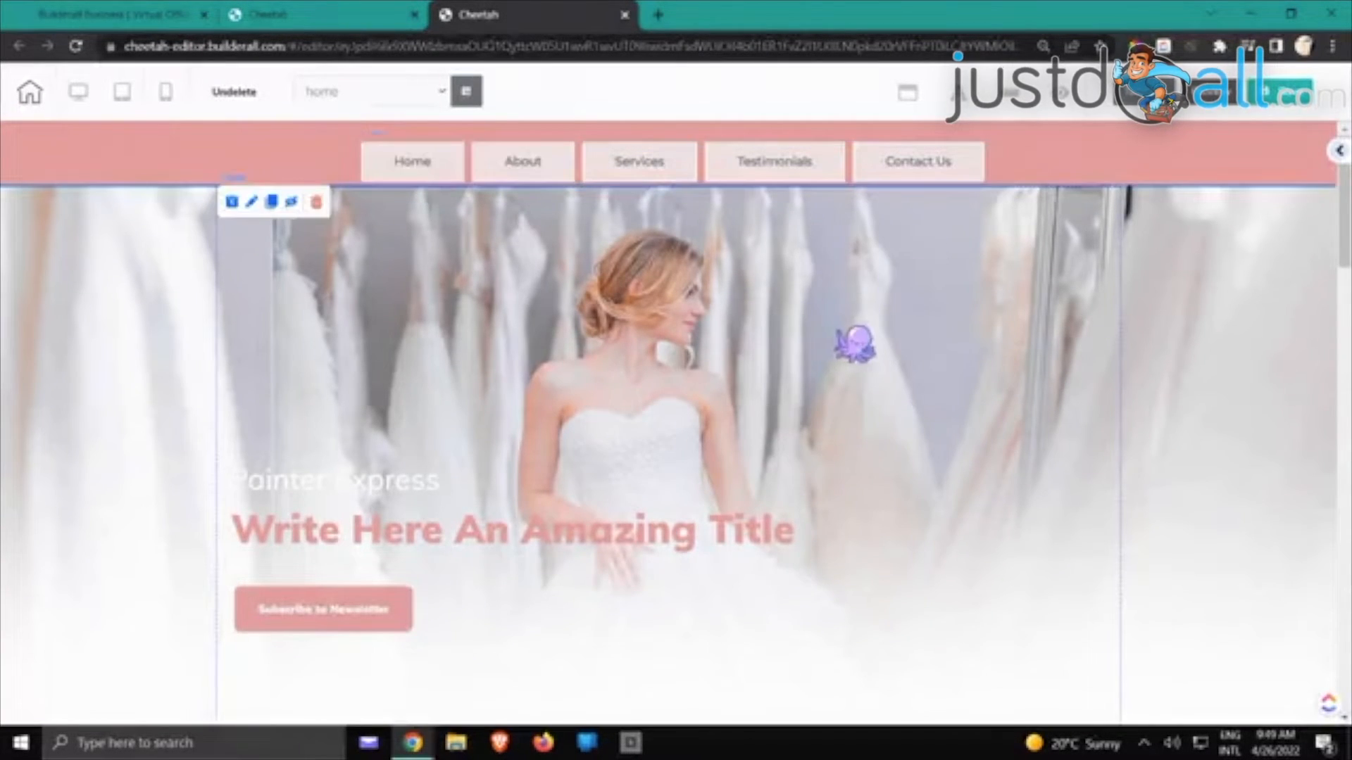
{"action": "left_click", "coordinate": [733, 168]}
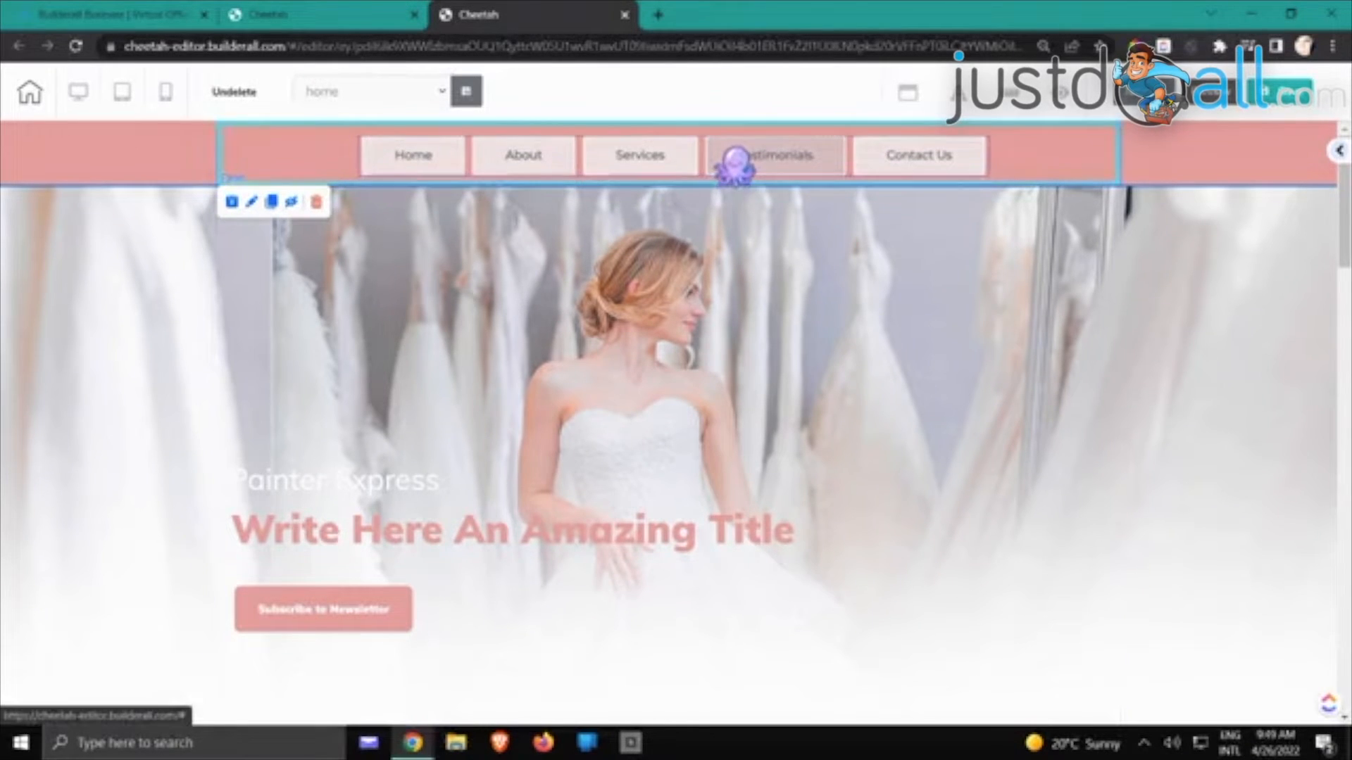
{"action": "left_click", "coordinate": [345, 284]}
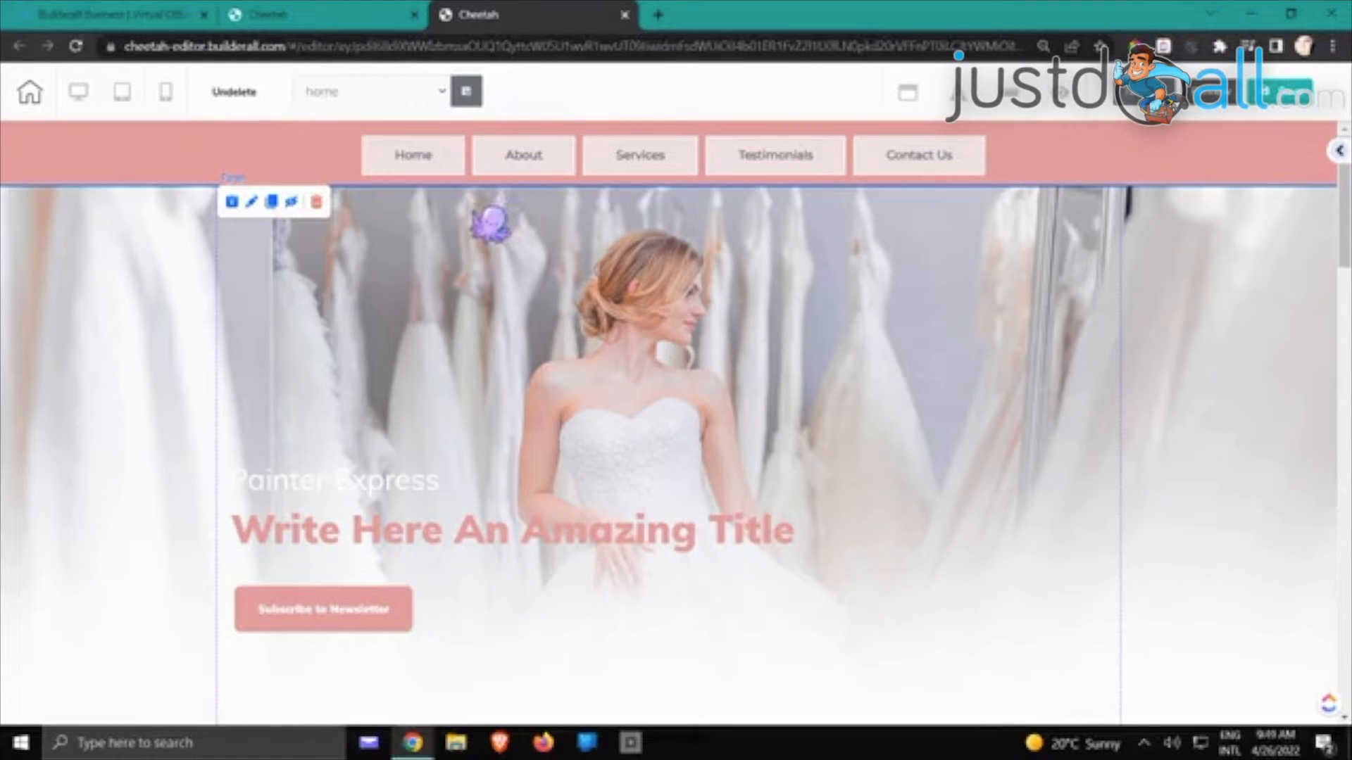
Examine the header menu's design options, including General Settings and General Colors
{"action": "left_click", "coordinate": [619, 161]}
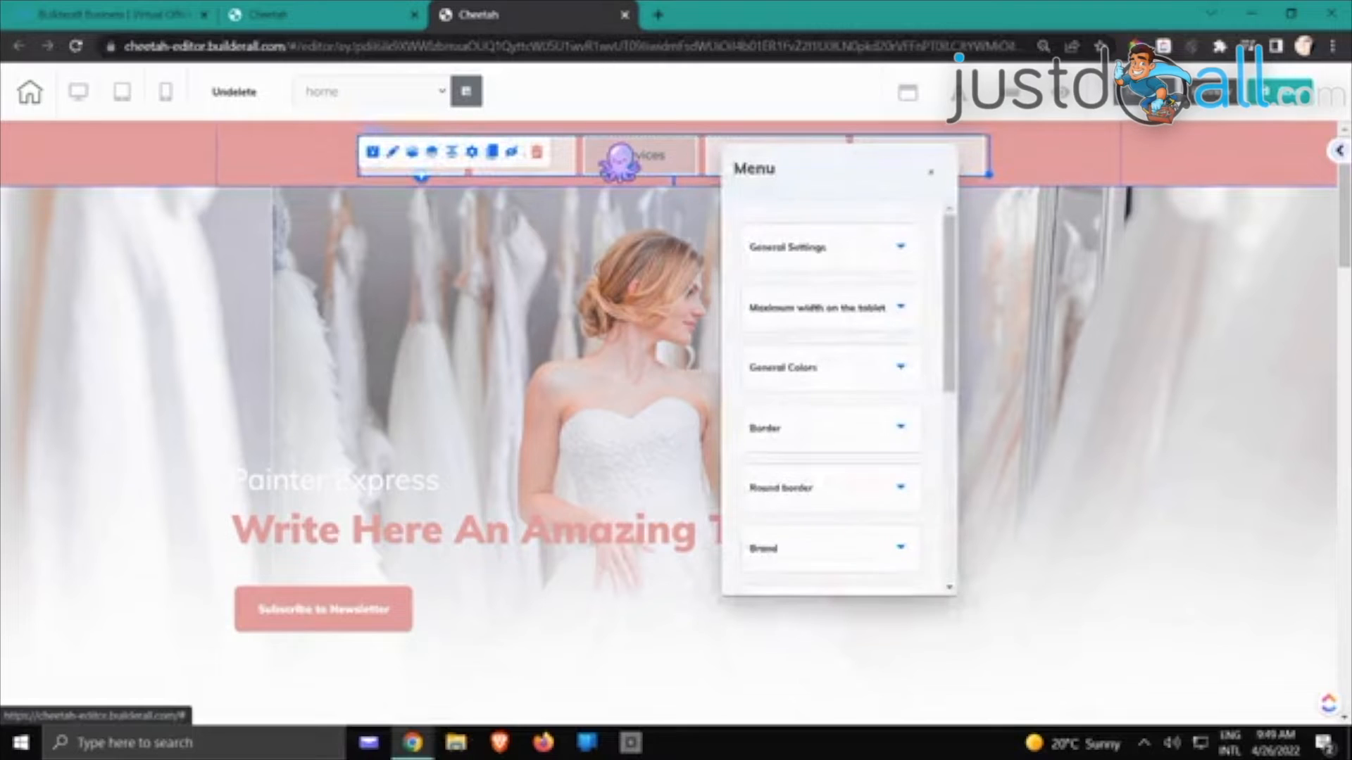
{"action": "left_click", "coordinate": [794, 248]}
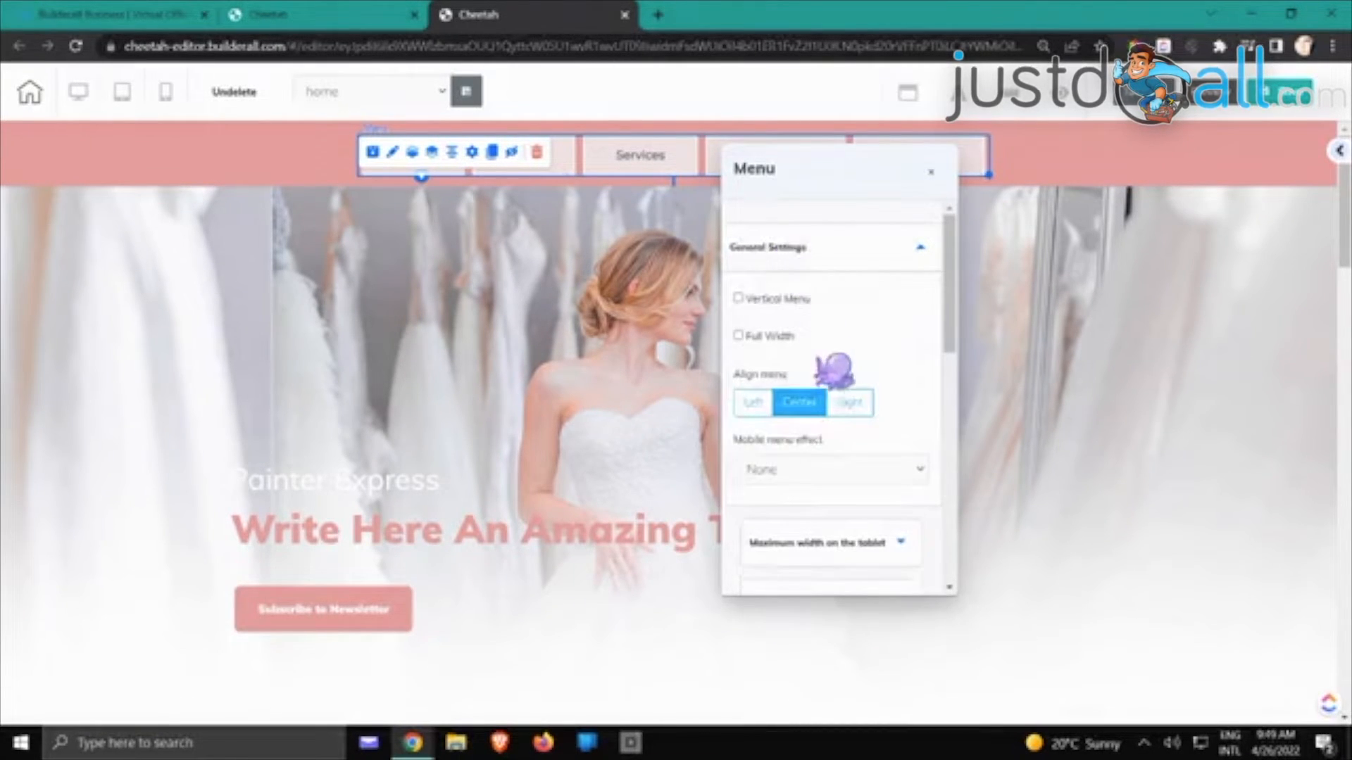
{"action": "left_click", "coordinate": [815, 250]}
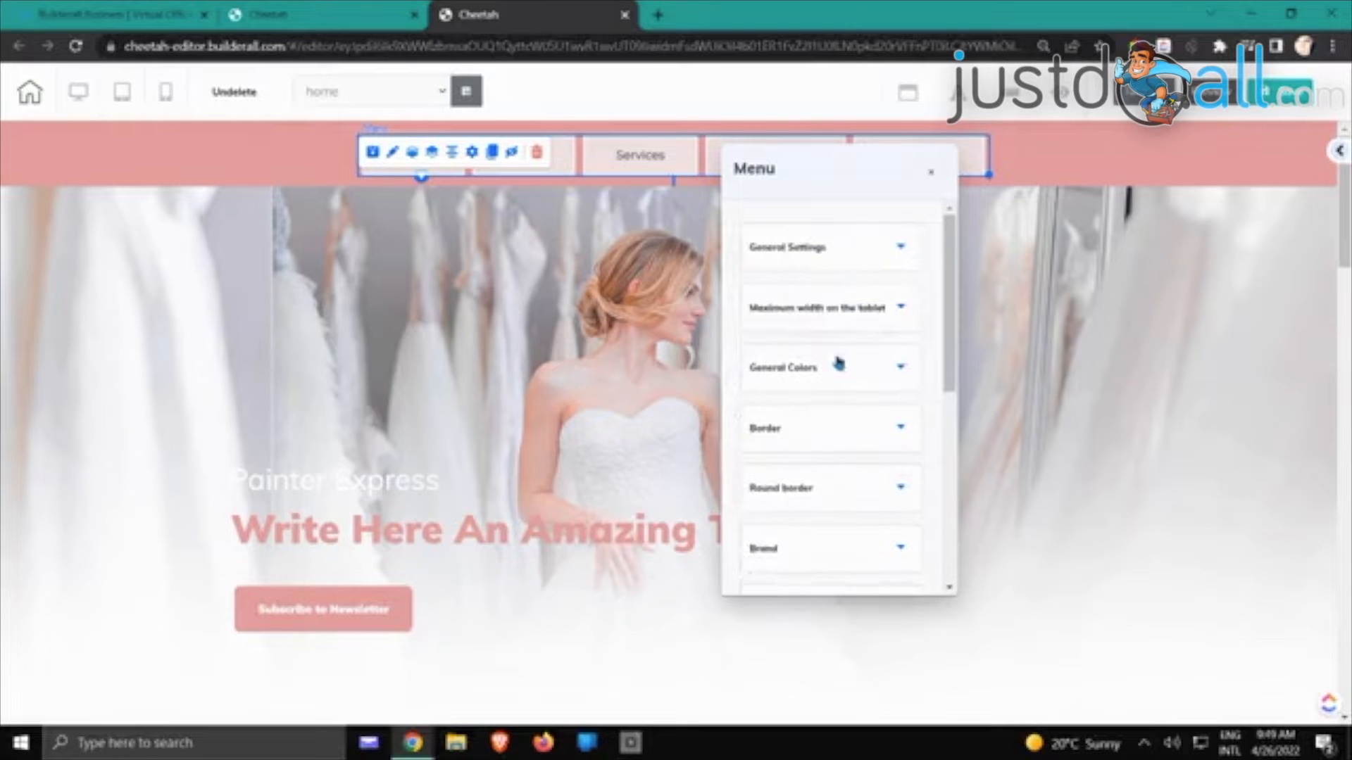
{"action": "scroll", "coordinate": [841, 366], "scroll_direction": "down", "scroll_amount": 1}
{"action": "left_click", "coordinate": [838, 317]}
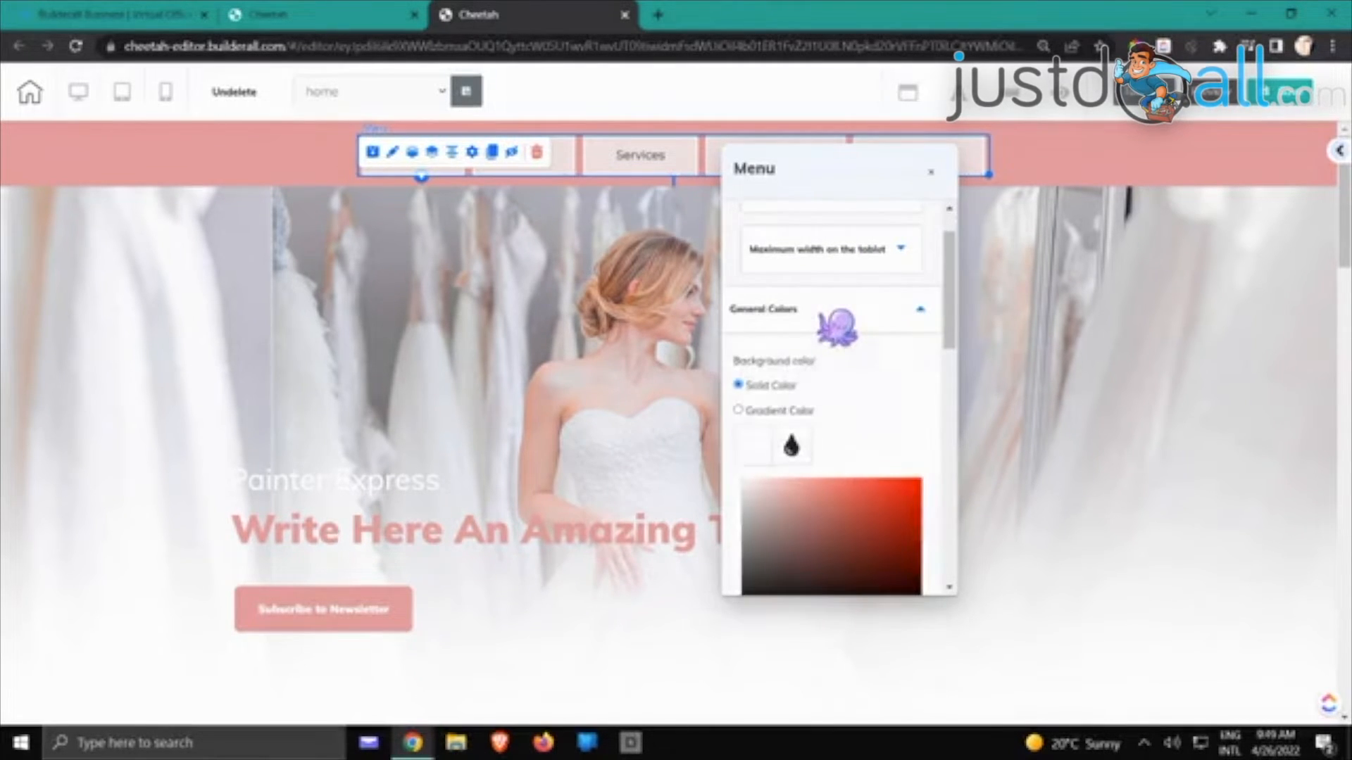
{"action": "left_click", "coordinate": [859, 312]}
{"action": "scroll", "coordinate": [883, 317], "scroll_direction": "down", "scroll_amount": 1}
{"action": "scroll", "coordinate": [882, 336], "scroll_direction": "down", "scroll_amount": 3}
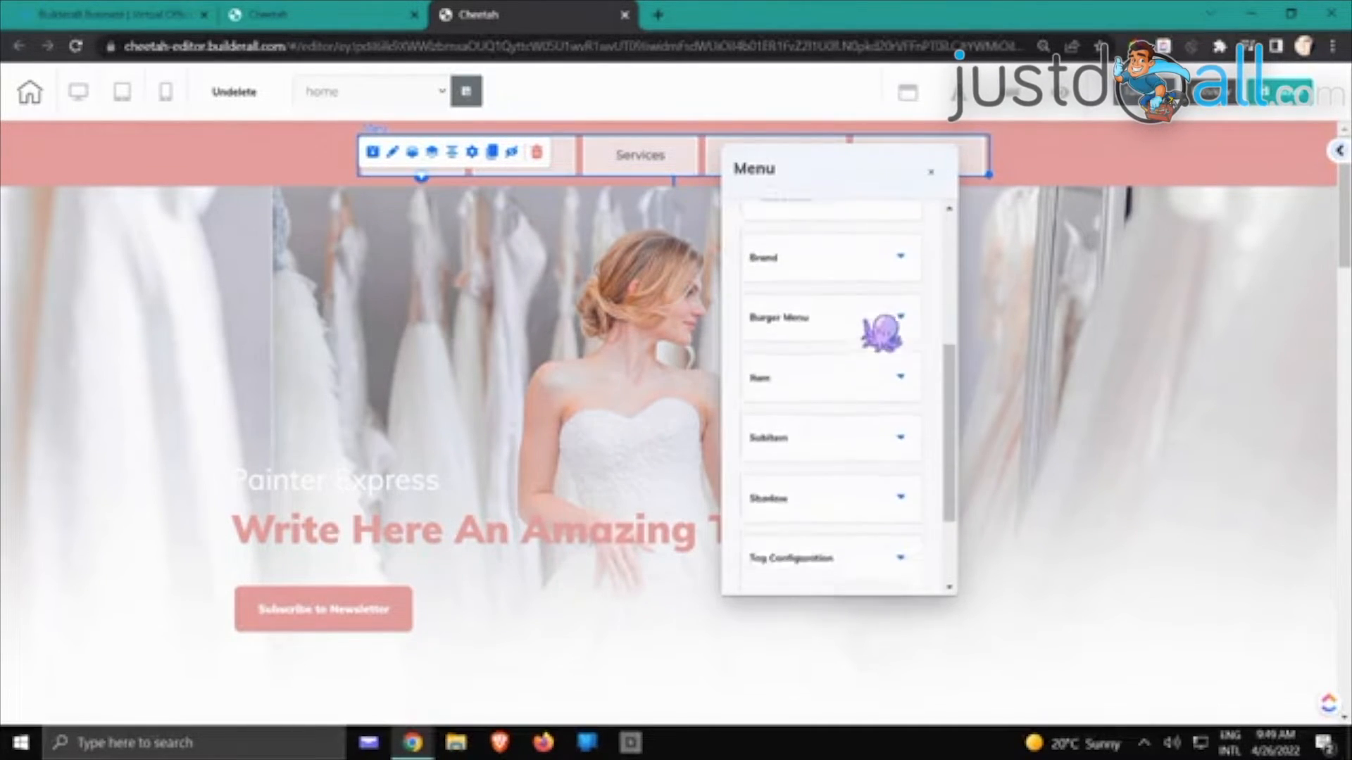
Increase the spacing between the header menu's items and shift the menu to sit centered in the pink header
{"action": "left_click", "coordinate": [841, 323]}
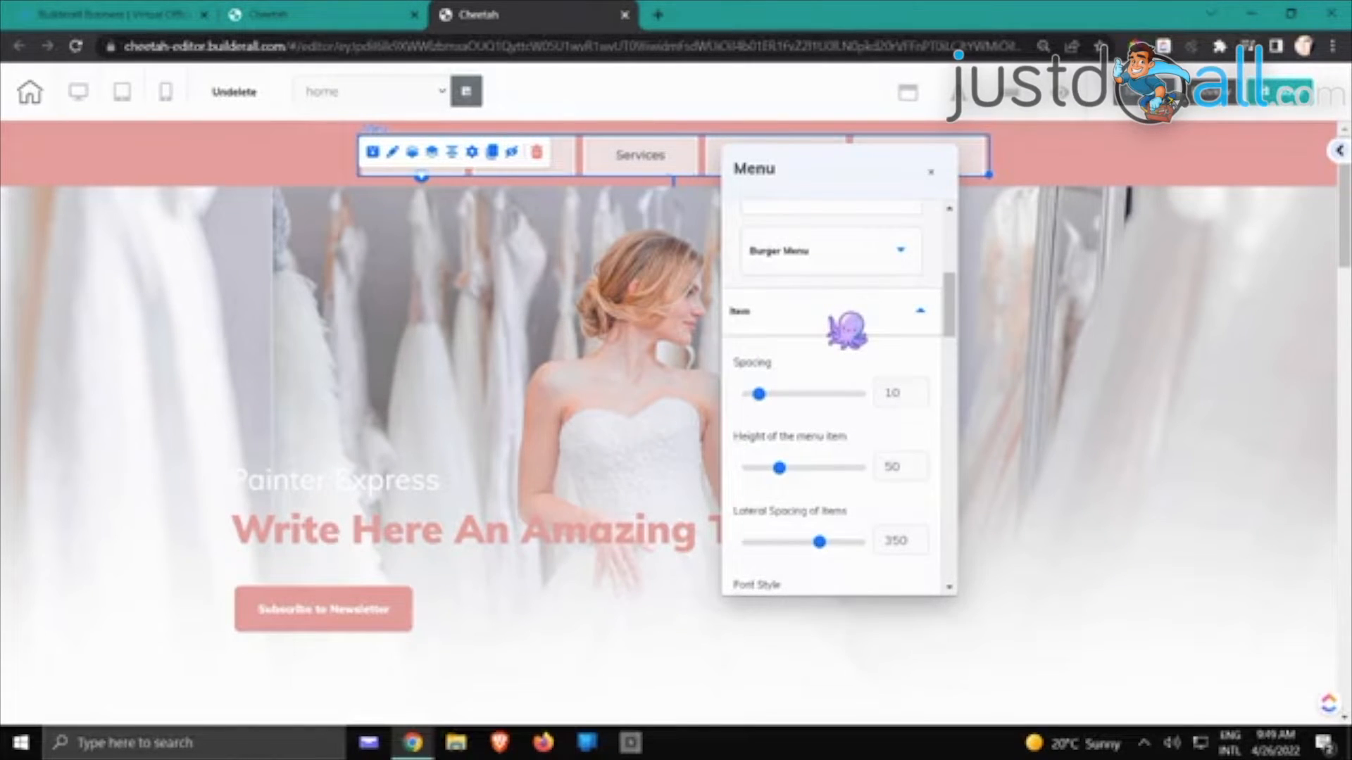
{"action": "scroll", "coordinate": [847, 329], "scroll_direction": "down", "scroll_amount": 1}
{"action": "left_click_drag", "start_coordinate": [758, 341], "coordinate": [807, 343]}
{"action": "left_click_drag", "start_coordinate": [677, 171], "coordinate": [620, 172]}
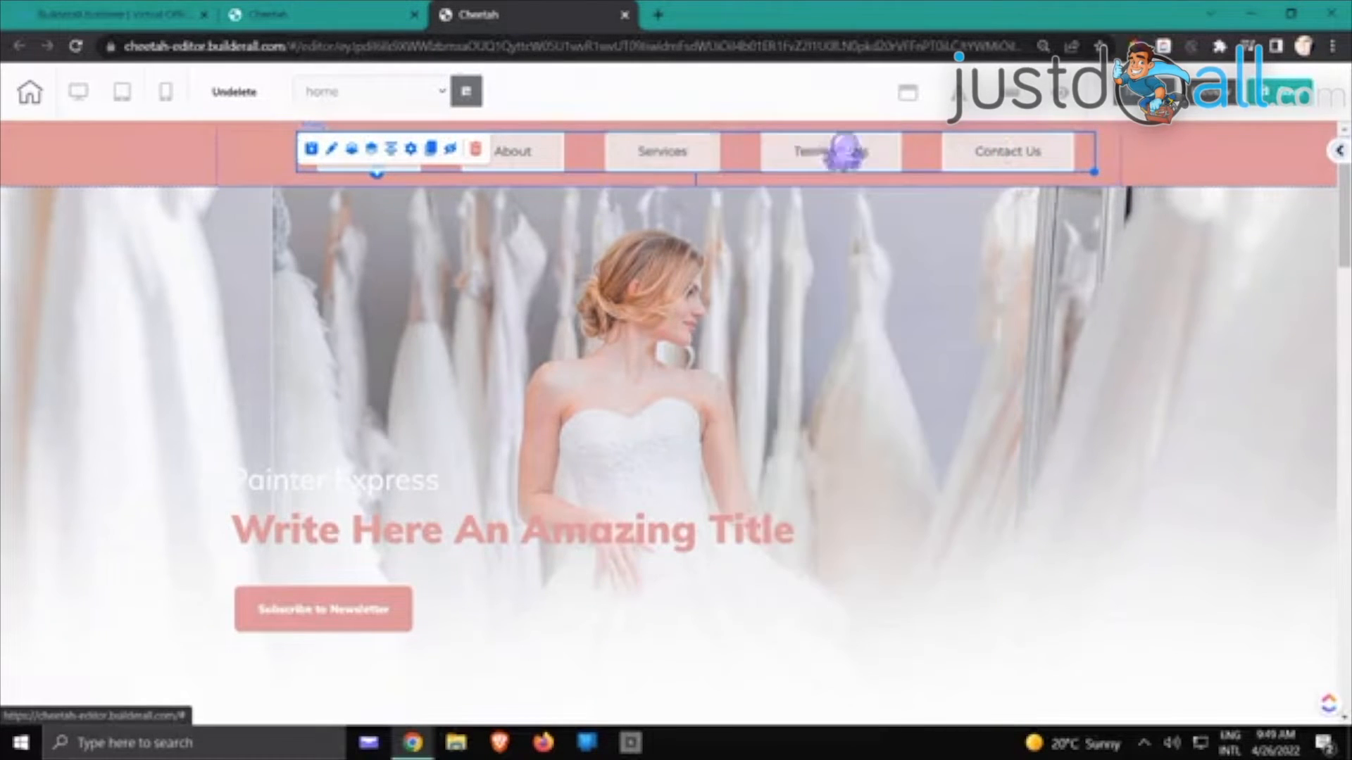
{"action": "left_click", "coordinate": [926, 311]}
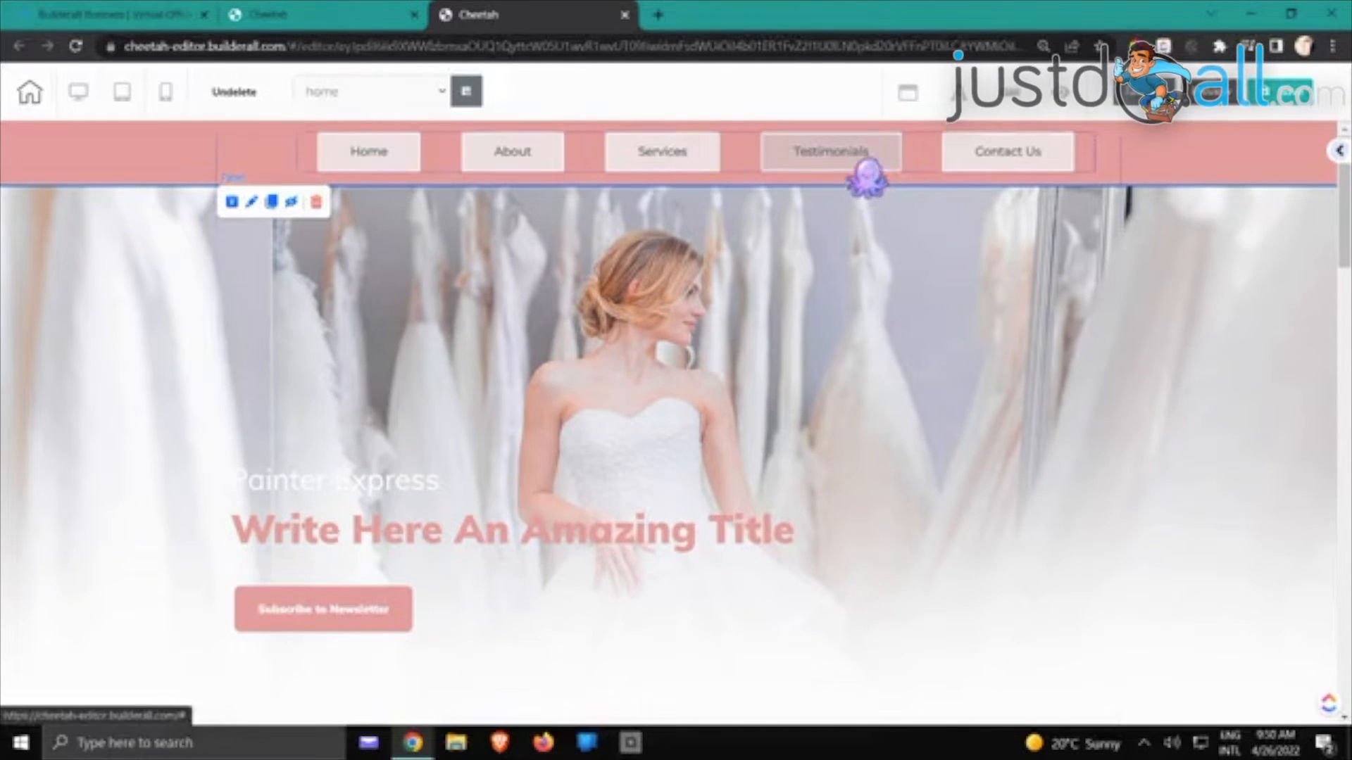
Add a Subscribe to Newsletter item to the header menu and save the menu settings
{"action": "double_click", "coordinate": [394, 157]}
{"action": "left_click", "coordinate": [452, 336]}
{"action": "left_click", "coordinate": [529, 166]}
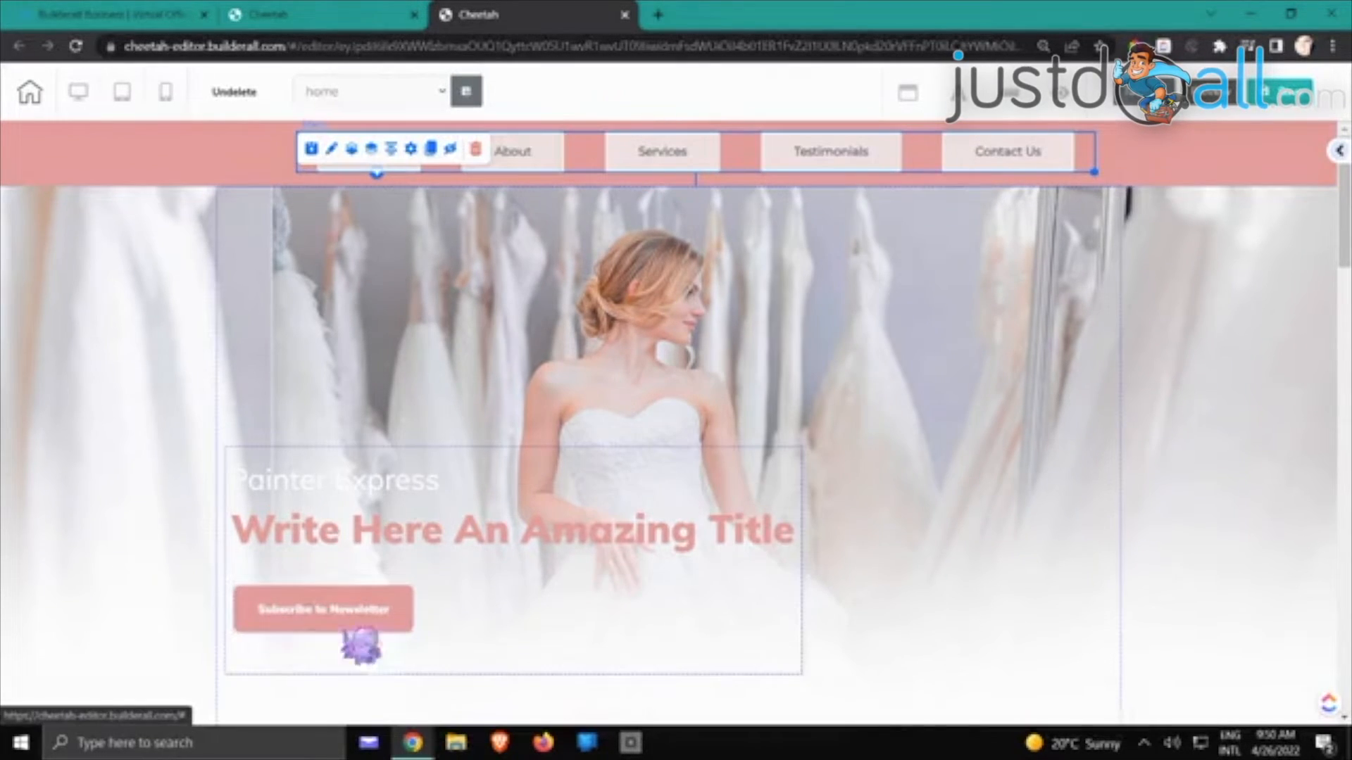
{"action": "left_click", "coordinate": [414, 149]}
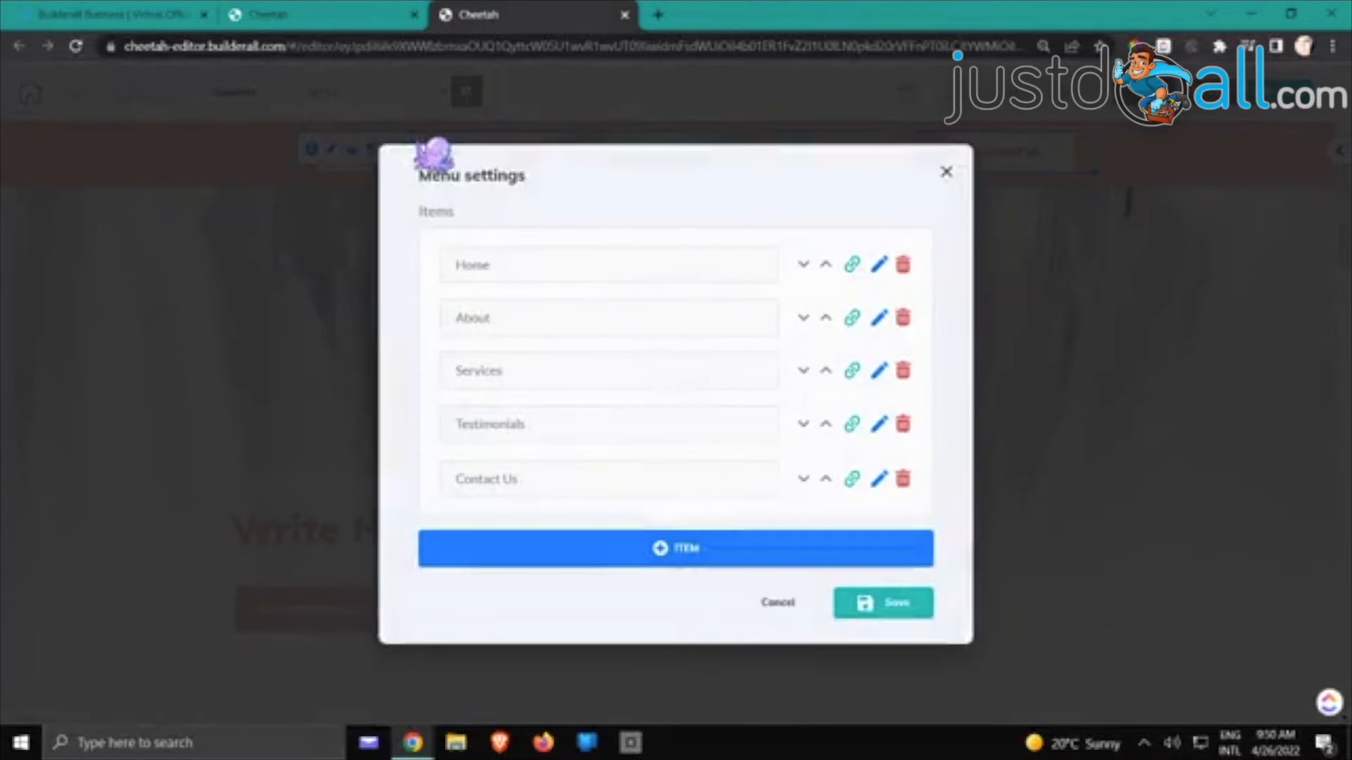
{"action": "left_click", "coordinate": [691, 556]}
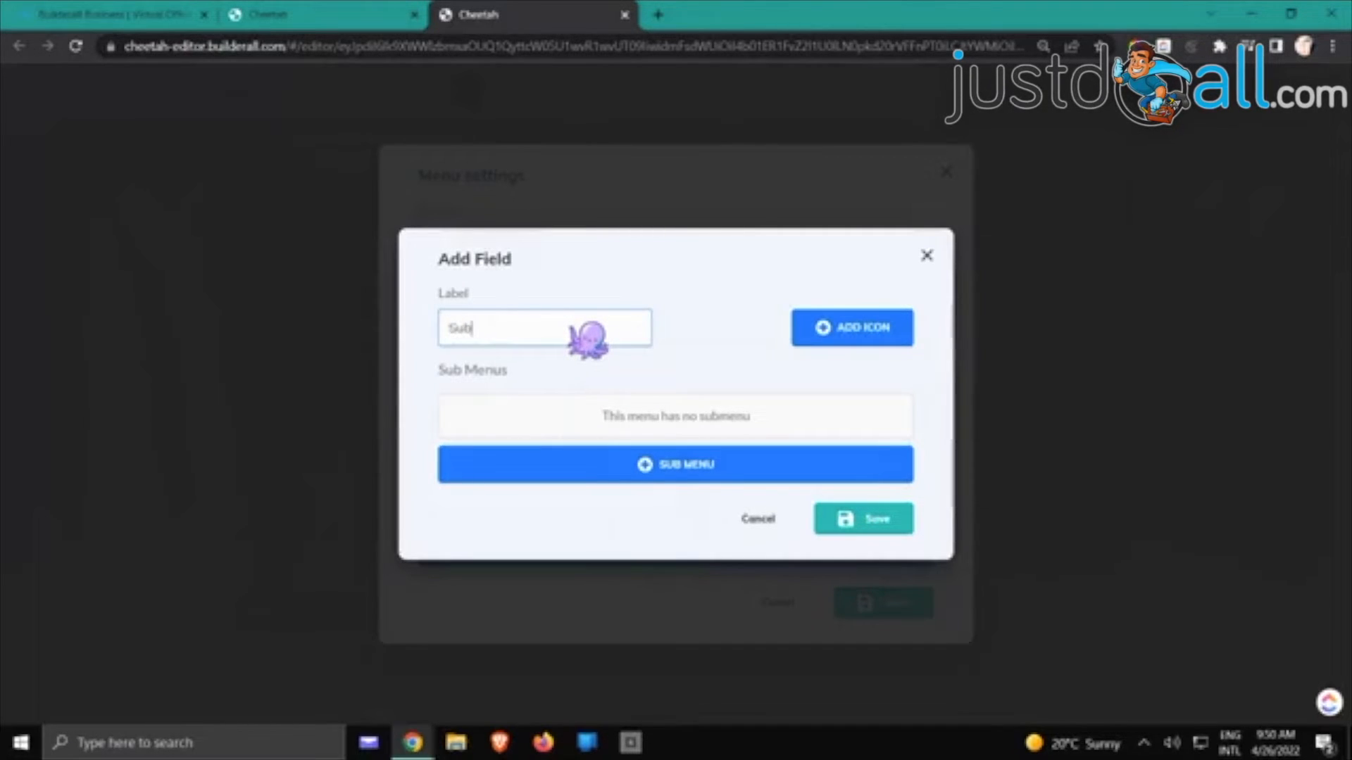
{"action": "type", "text": "Subscribe to News"}
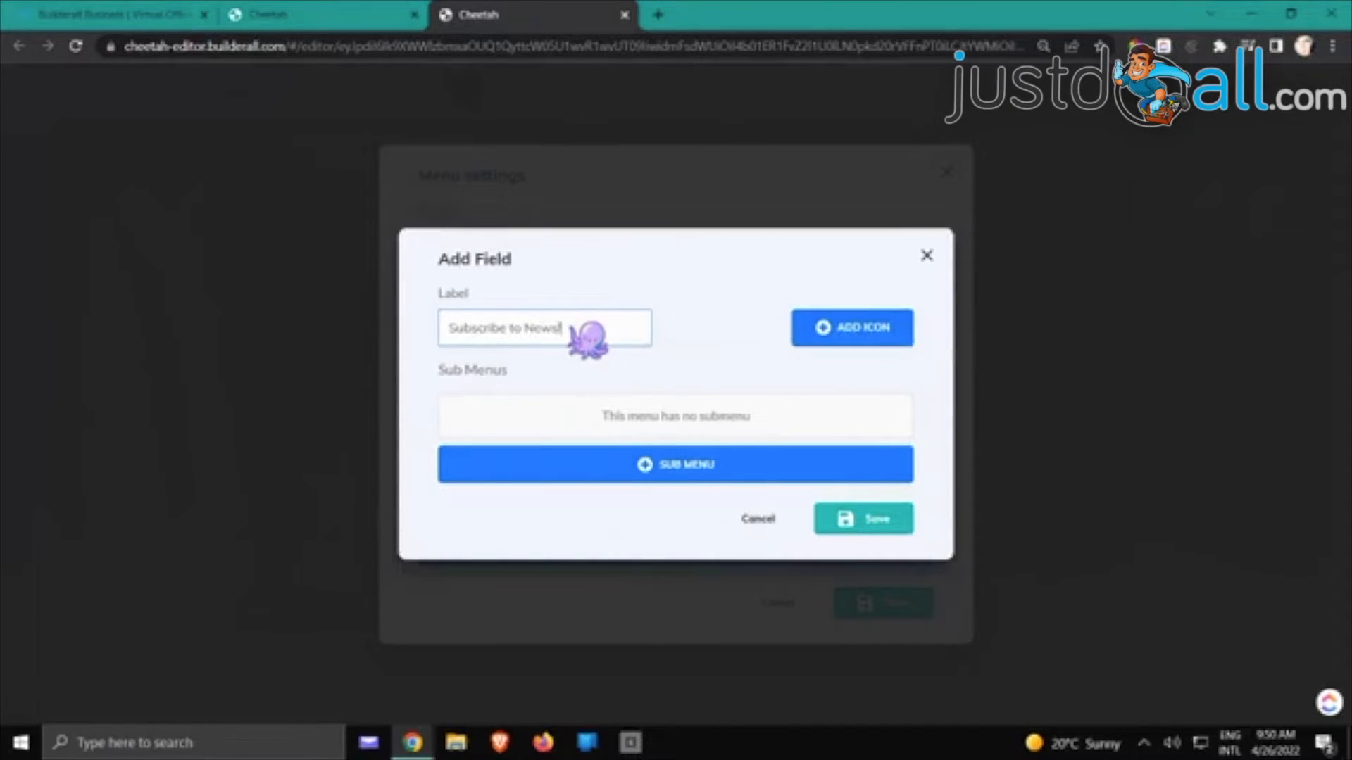
{"action": "type", "text": "letter"}
{"action": "left_click", "coordinate": [864, 521]}
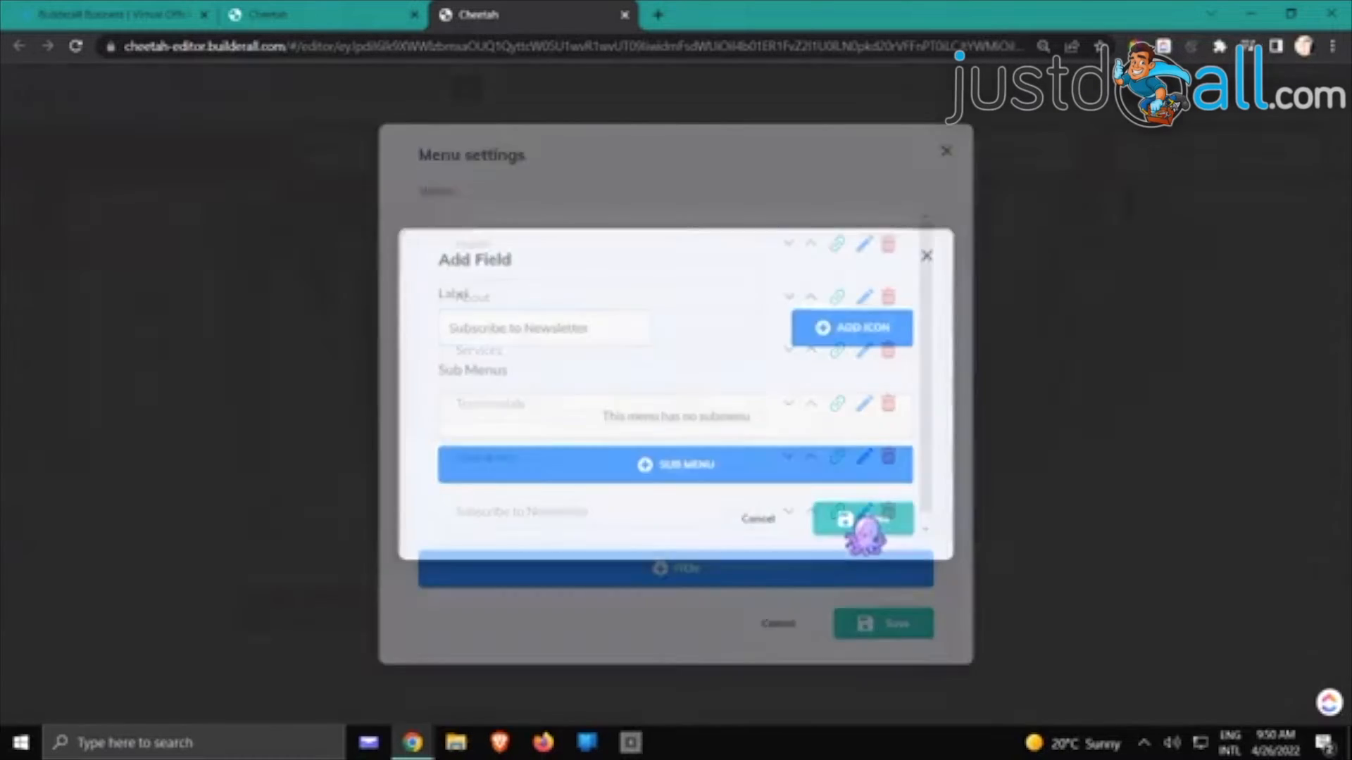
{"action": "left_click", "coordinate": [893, 625]}
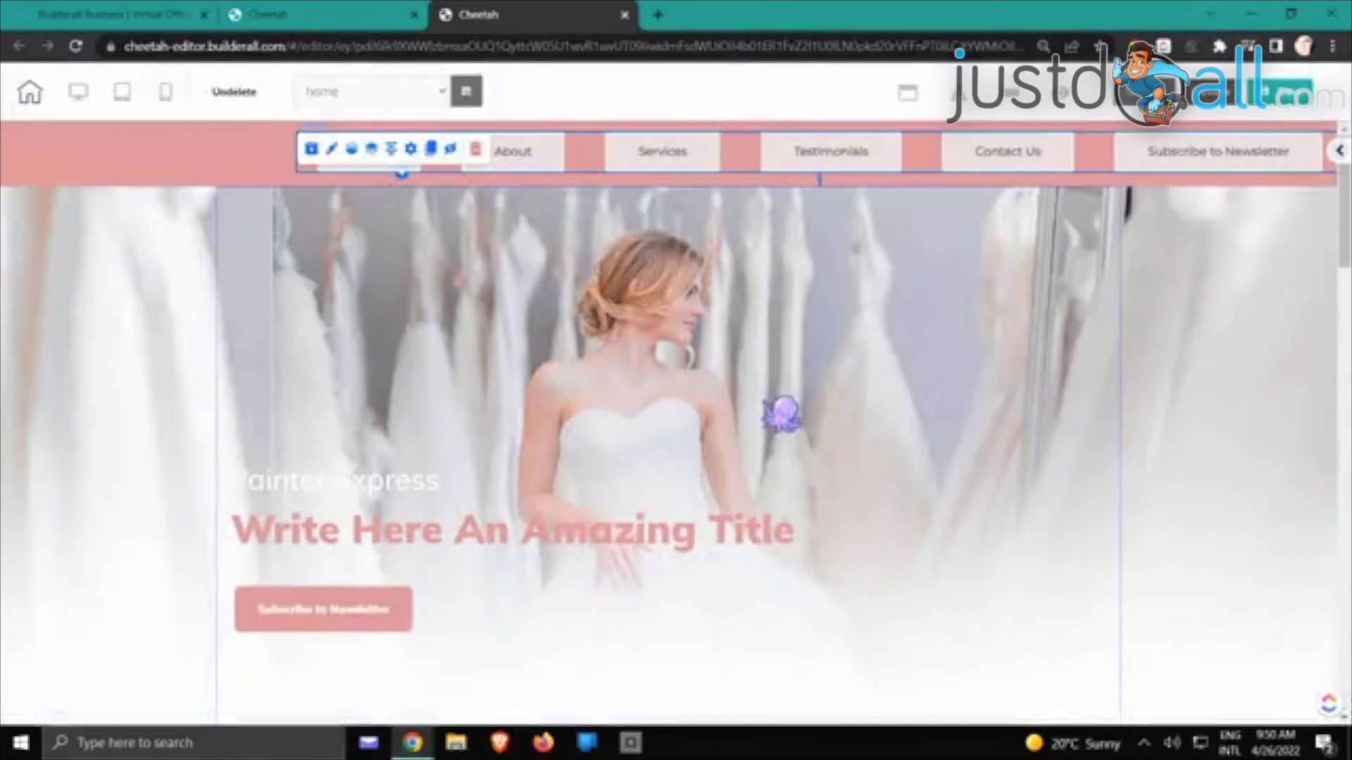
Set the header menu's item spacing to 20 and position the menu centered within the pink header
{"action": "left_click_drag", "start_coordinate": [750, 169], "coordinate": [722, 166]}
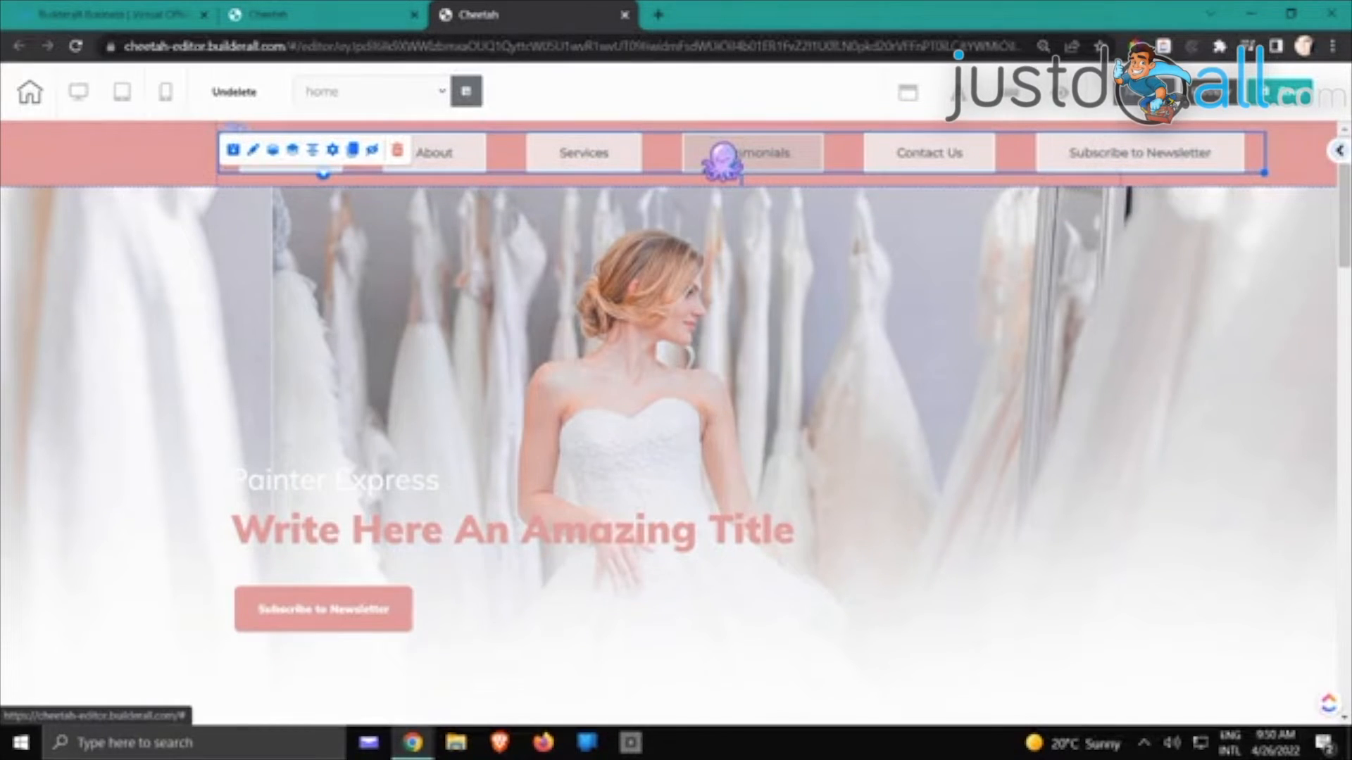
{"action": "double_click", "coordinate": [722, 160]}
{"action": "left_click_drag", "start_coordinate": [794, 350], "coordinate": [776, 351]}
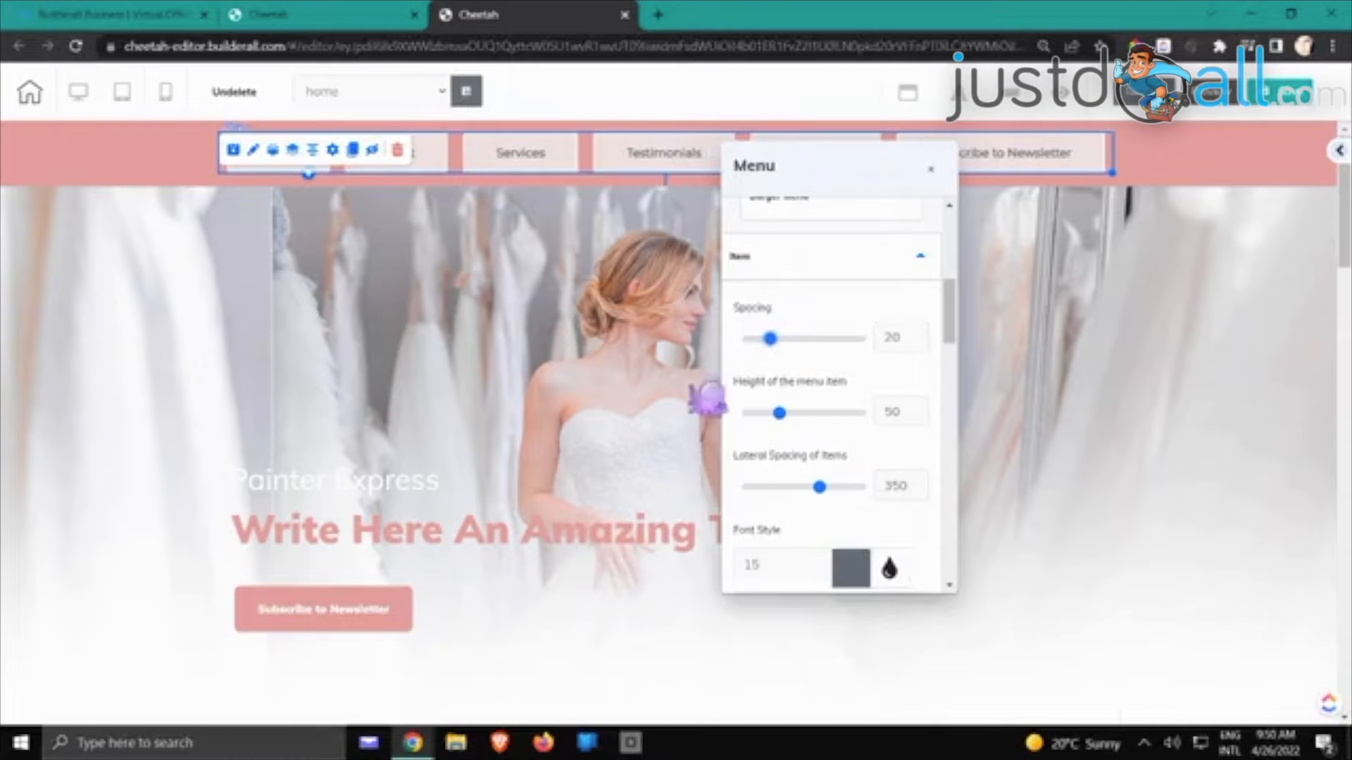
{"action": "left_click", "coordinate": [613, 432]}
{"action": "left_click_drag", "start_coordinate": [794, 181], "coordinate": [799, 184]}
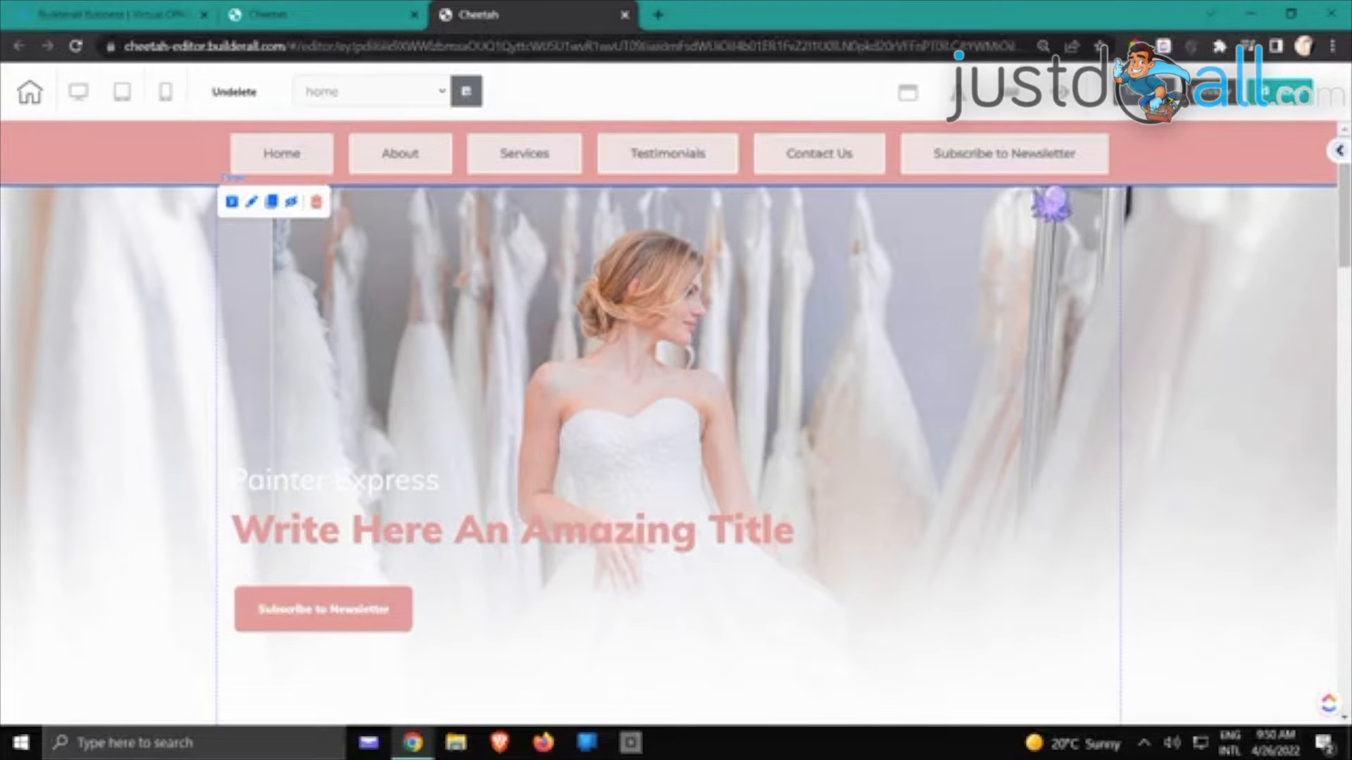
Activate an anchor named Contact on the contact form panel near the end of the page
{"action": "scroll", "coordinate": [1016, 404], "scroll_direction": "down", "scroll_amount": 1}
{"action": "scroll", "coordinate": [1016, 403], "scroll_direction": "down", "scroll_amount": 15}
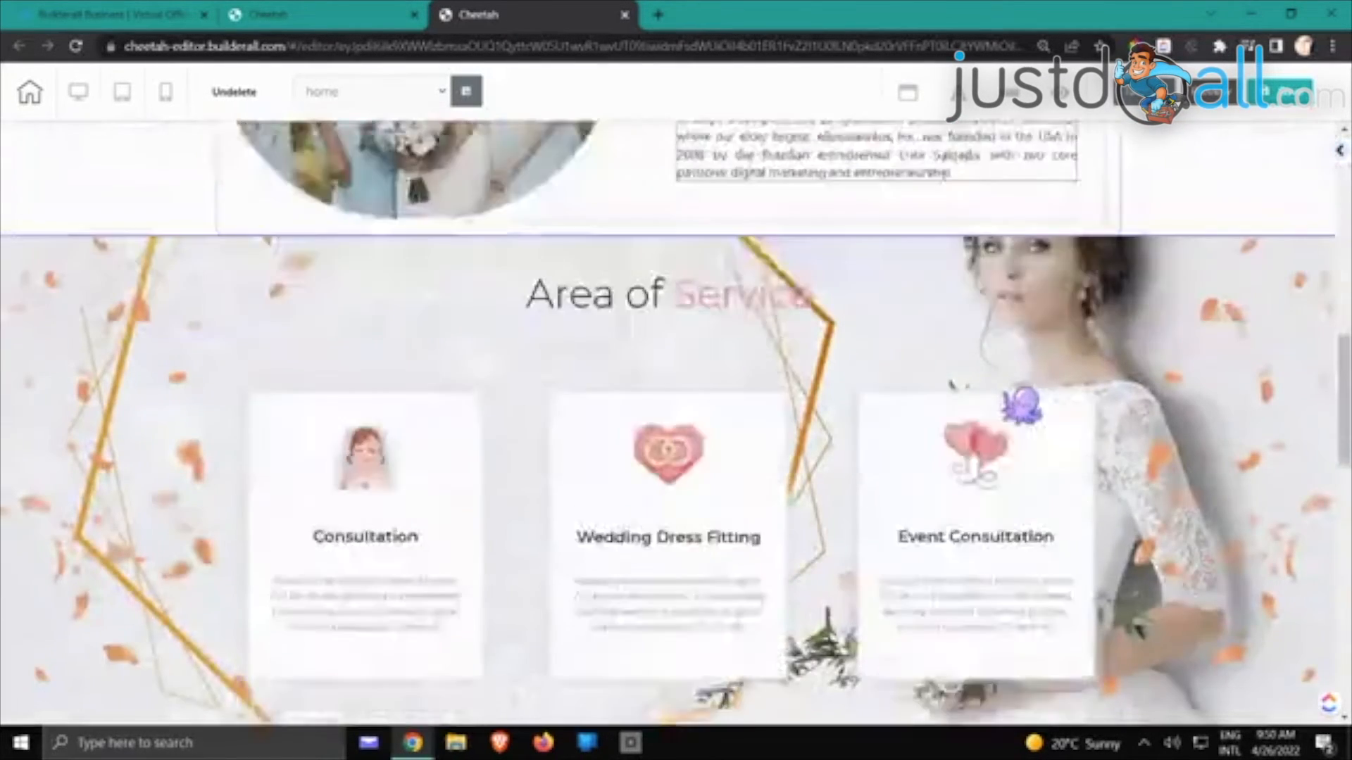
{"action": "scroll", "coordinate": [1021, 405], "scroll_direction": "down", "scroll_amount": 3}
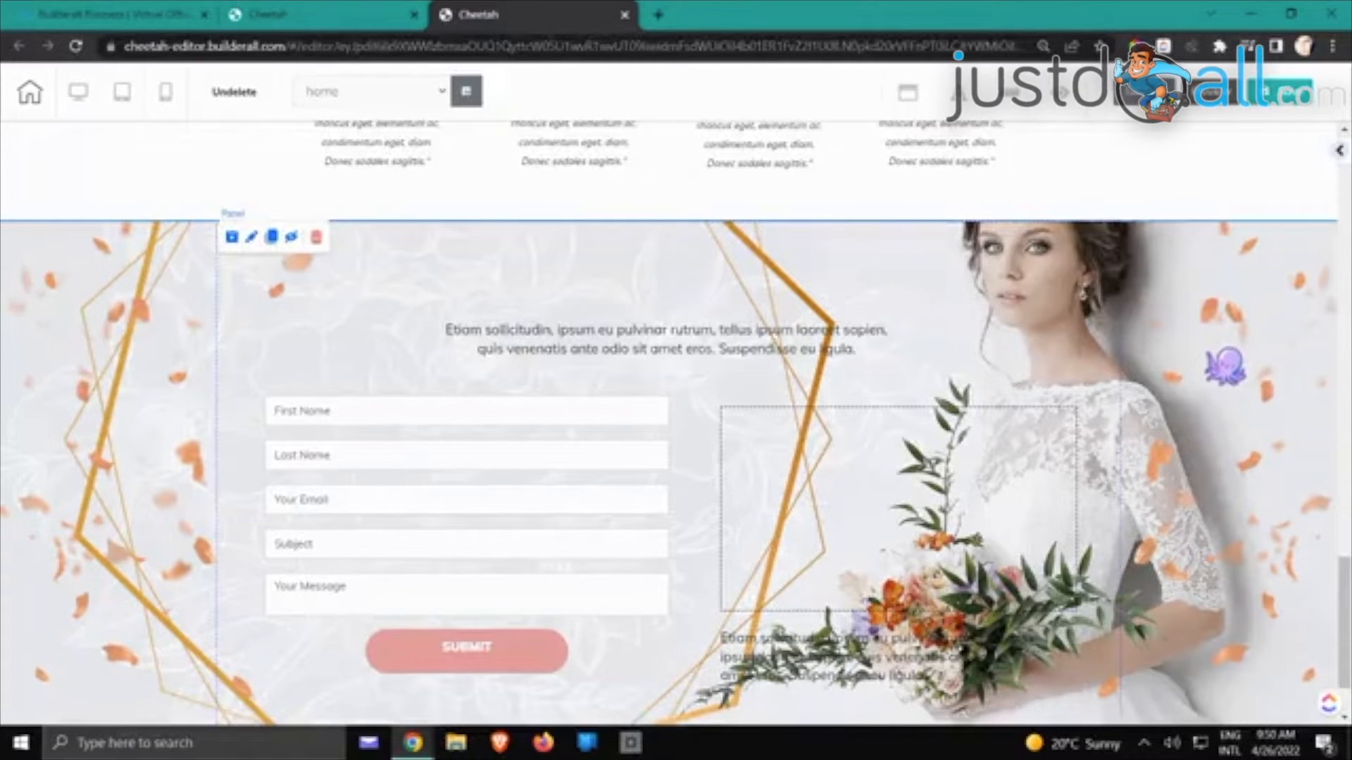
{"action": "left_click", "coordinate": [252, 238]}
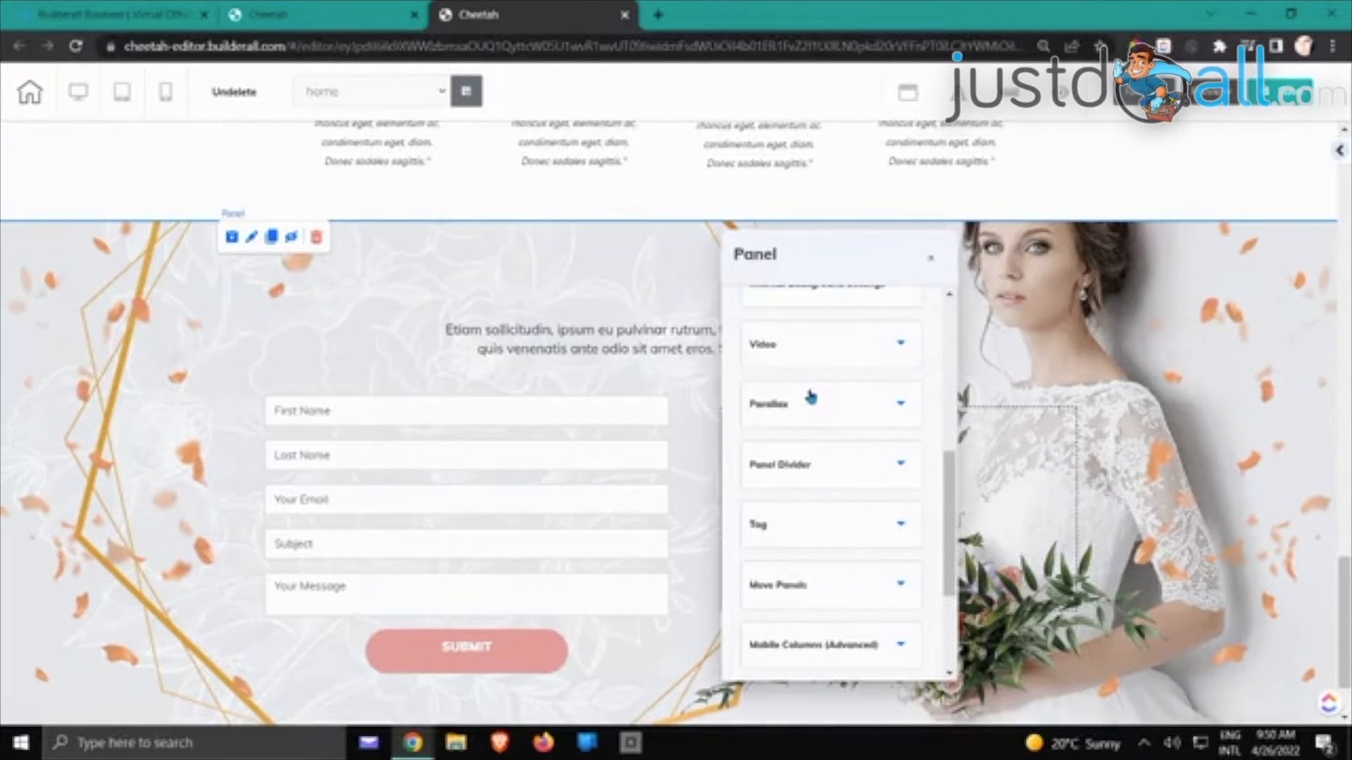
{"action": "scroll", "coordinate": [840, 390], "scroll_direction": "up", "scroll_amount": 6}
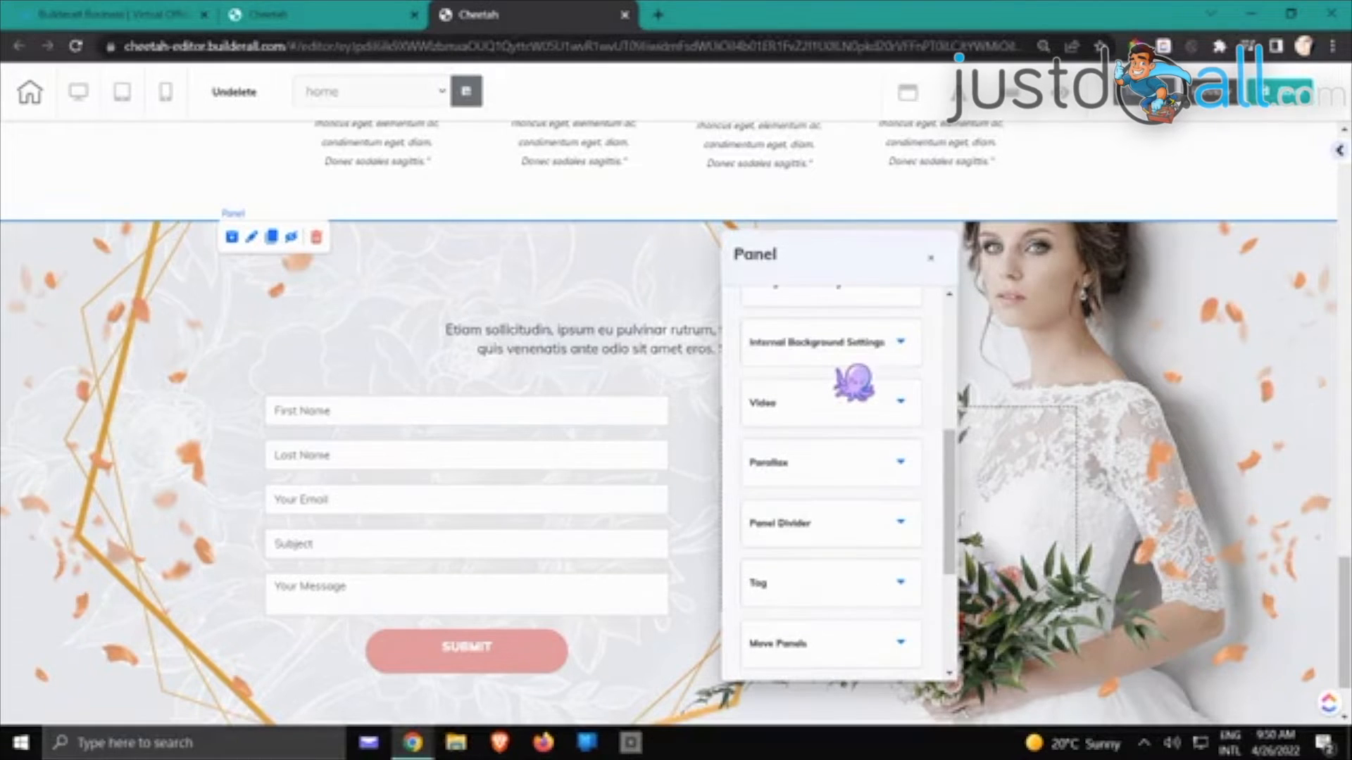
{"action": "scroll", "coordinate": [854, 382], "scroll_direction": "down", "scroll_amount": 6}
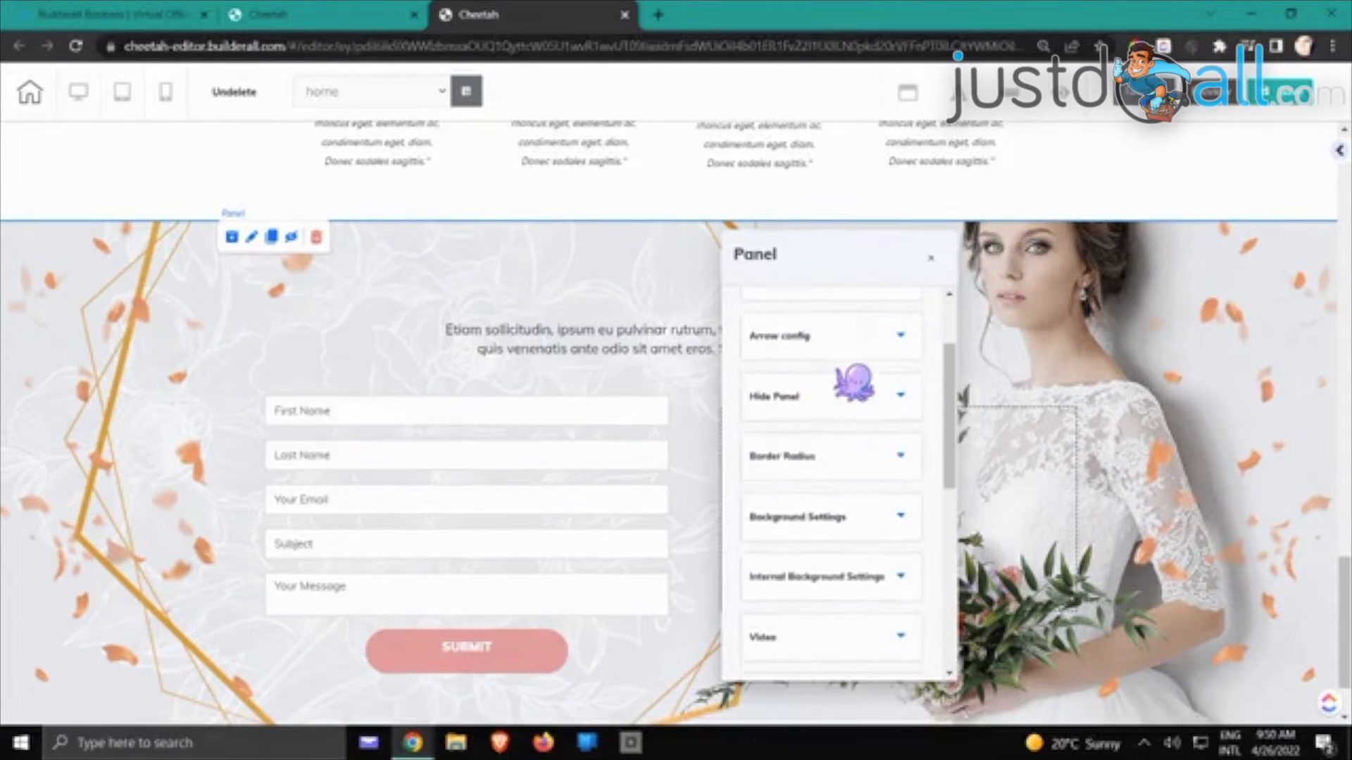
{"action": "scroll", "coordinate": [854, 382], "scroll_direction": "down", "scroll_amount": 3}
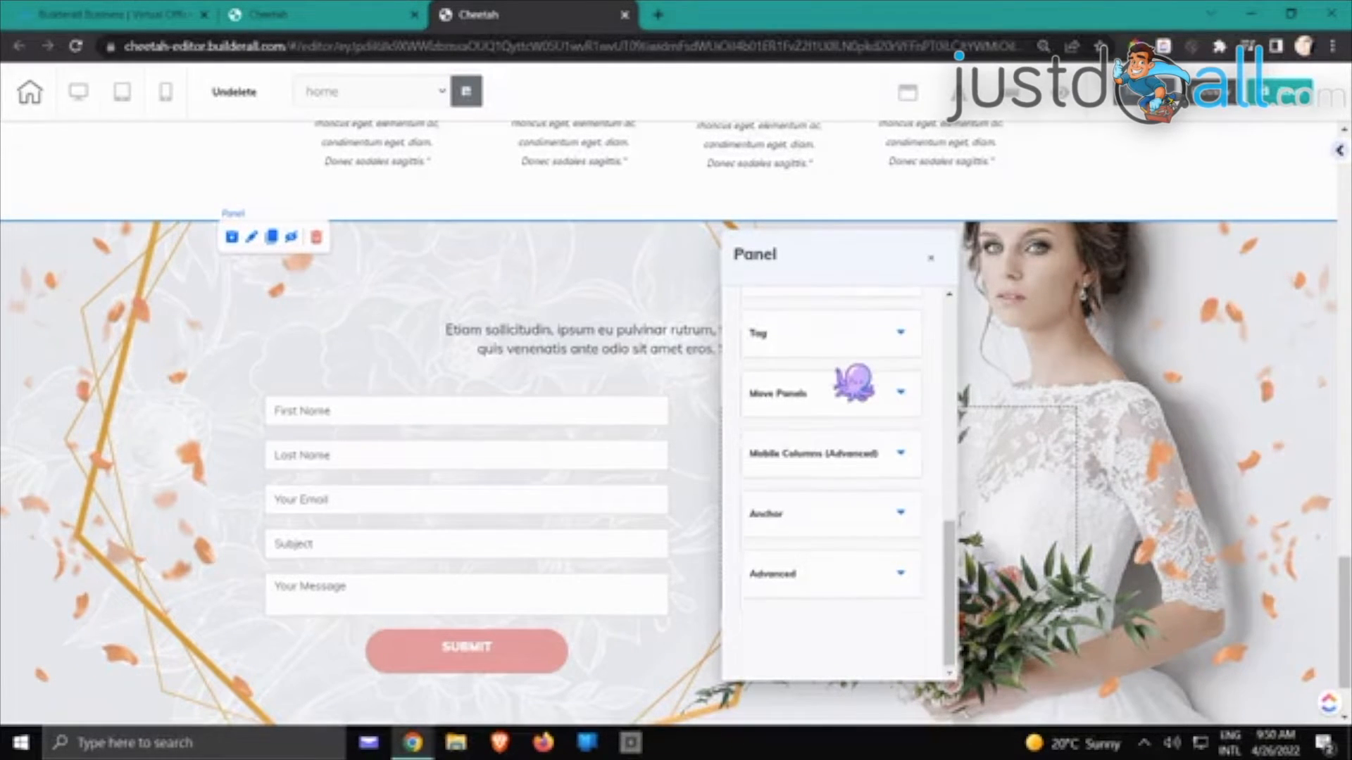
{"action": "scroll", "coordinate": [864, 357], "scroll_direction": "up", "scroll_amount": 9}
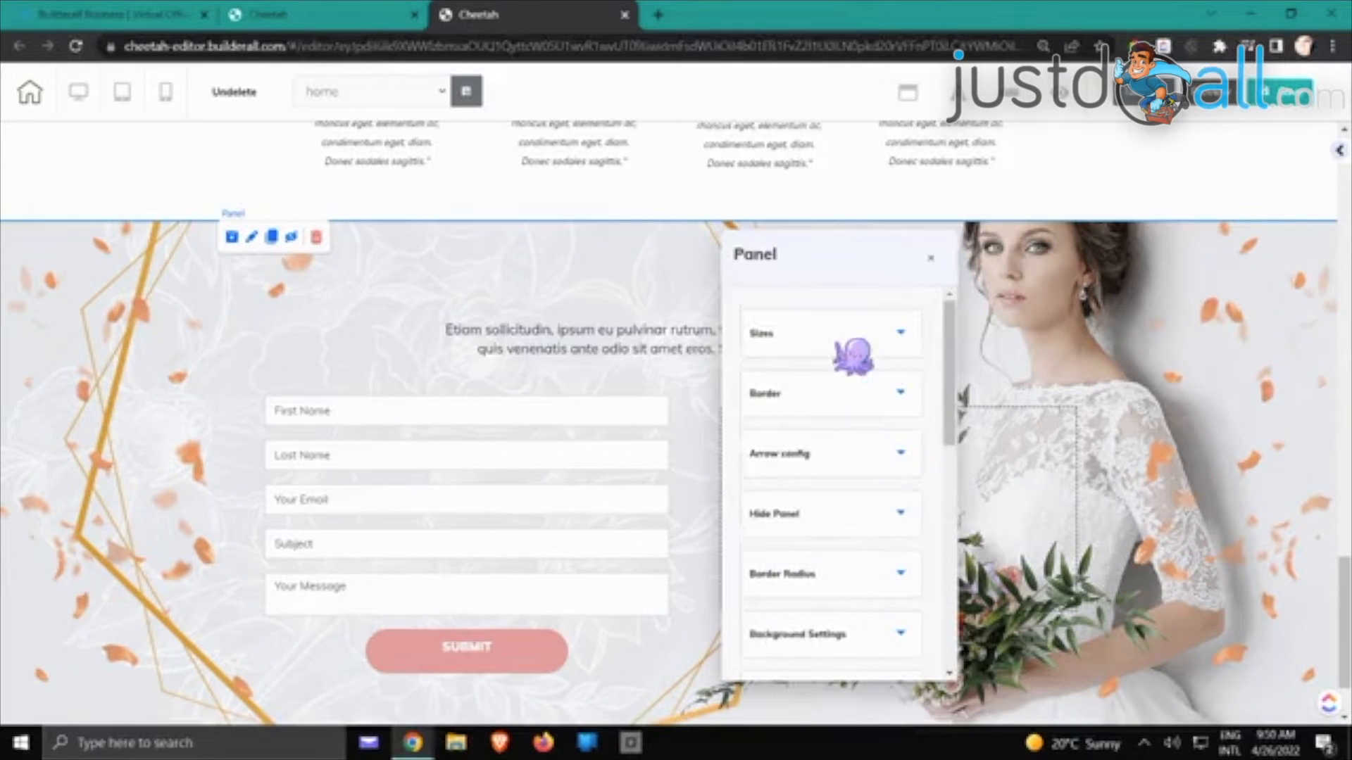
{"action": "scroll", "coordinate": [837, 354], "scroll_direction": "down", "scroll_amount": 2}
{"action": "scroll", "coordinate": [854, 359], "scroll_direction": "down", "scroll_amount": 1}
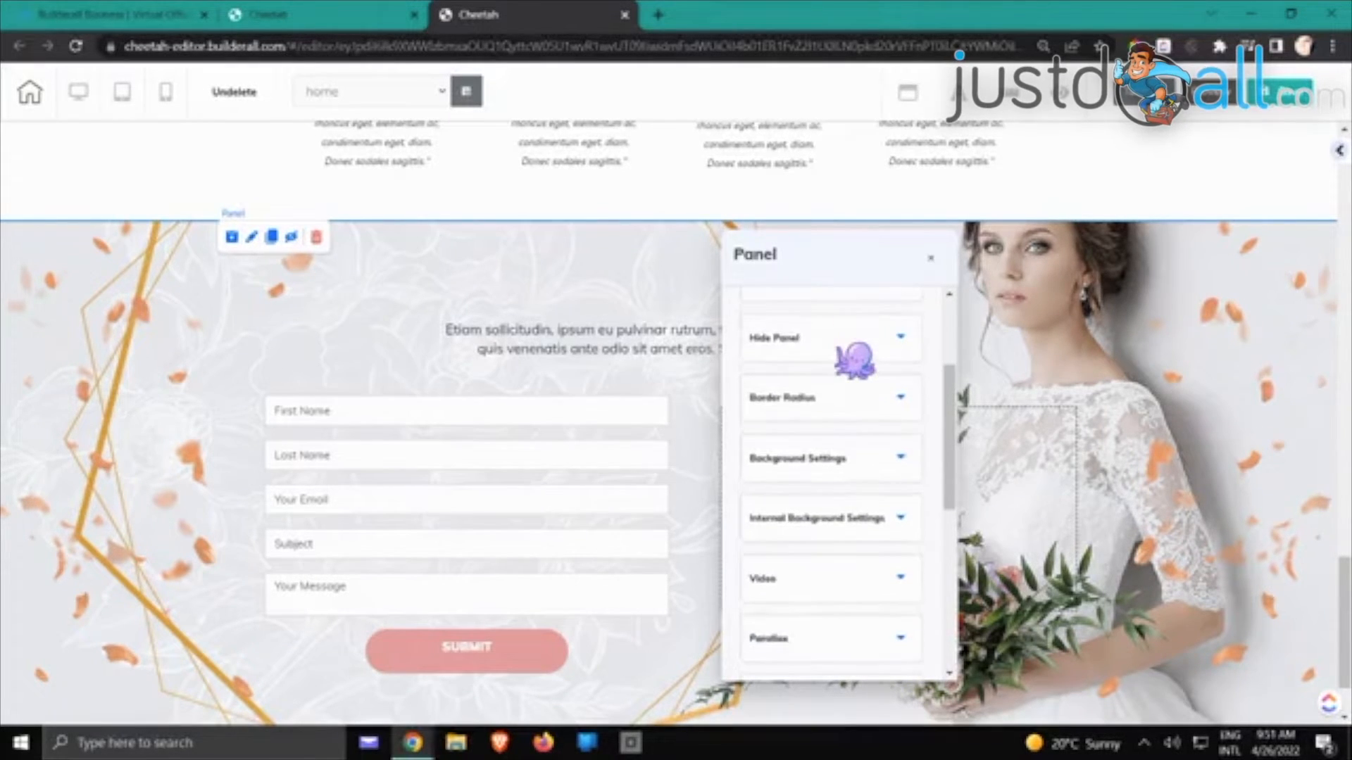
{"action": "scroll", "coordinate": [855, 352], "scroll_direction": "up", "scroll_amount": 2}
{"action": "left_click", "coordinate": [783, 513]}
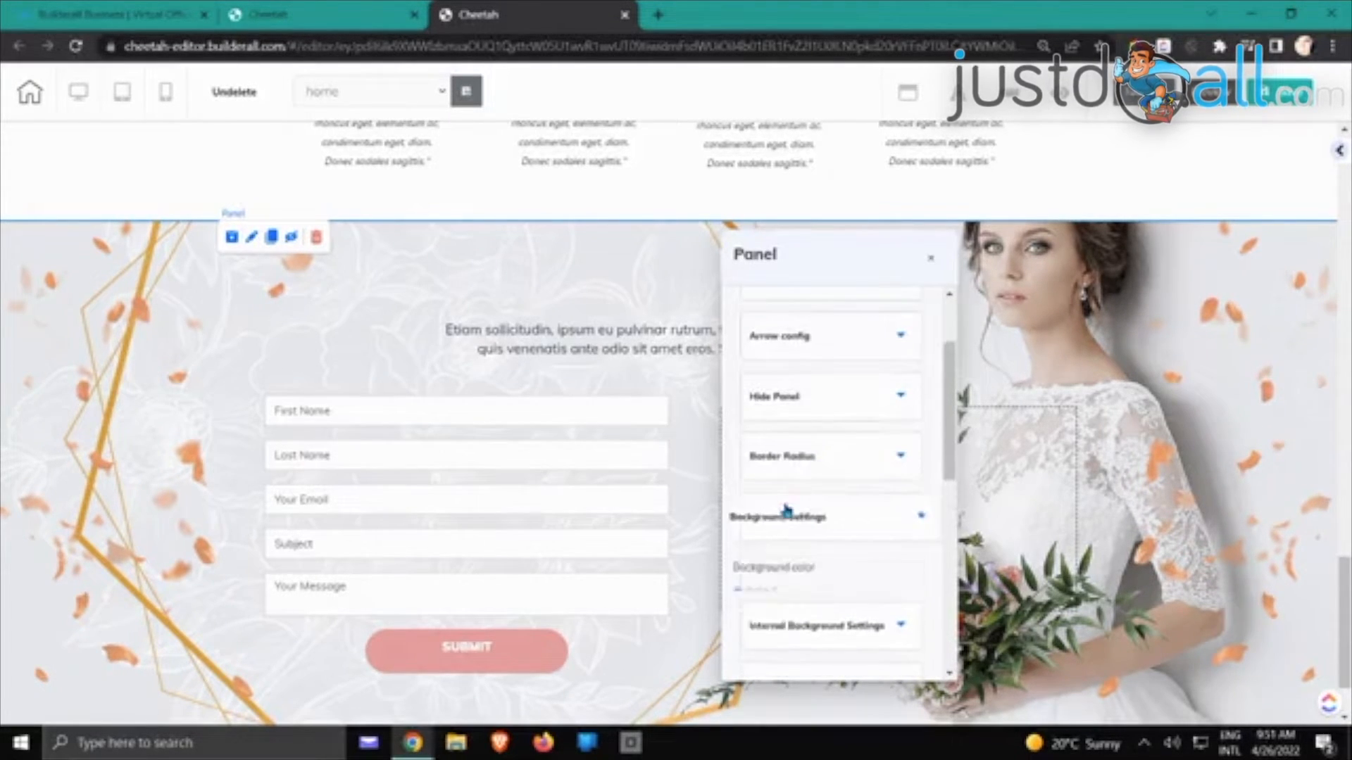
{"action": "scroll", "coordinate": [808, 463], "scroll_direction": "down", "scroll_amount": 10}
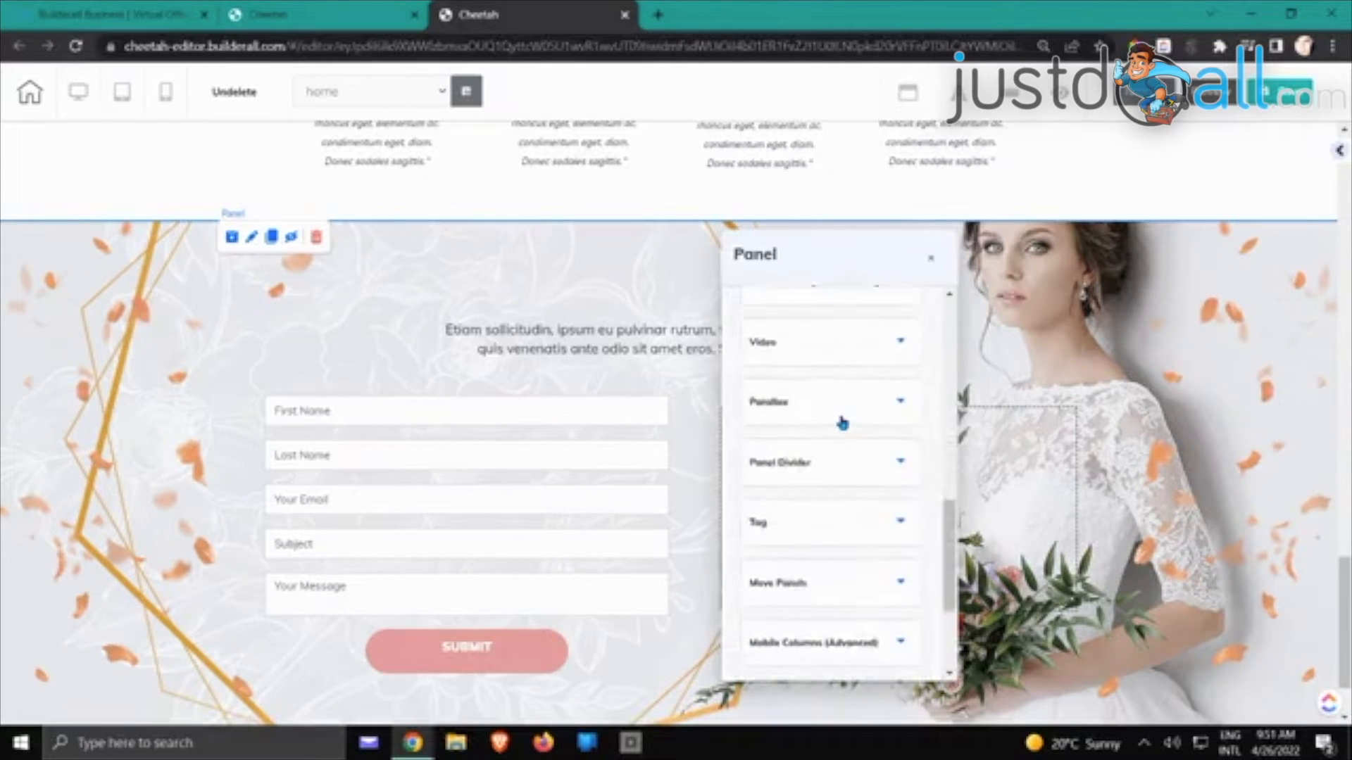
{"action": "scroll", "coordinate": [843, 422], "scroll_direction": "down", "scroll_amount": 1}
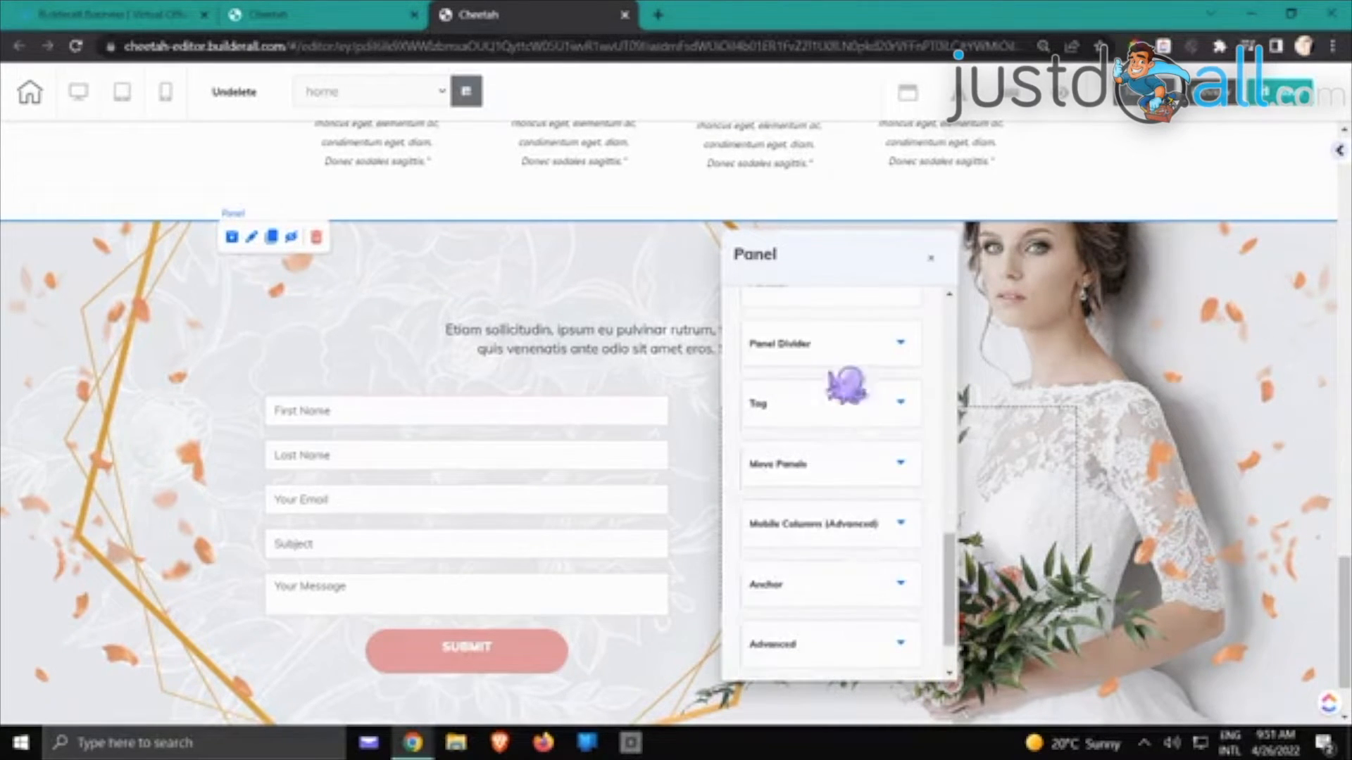
{"action": "scroll", "coordinate": [847, 383], "scroll_direction": "down", "scroll_amount": 1}
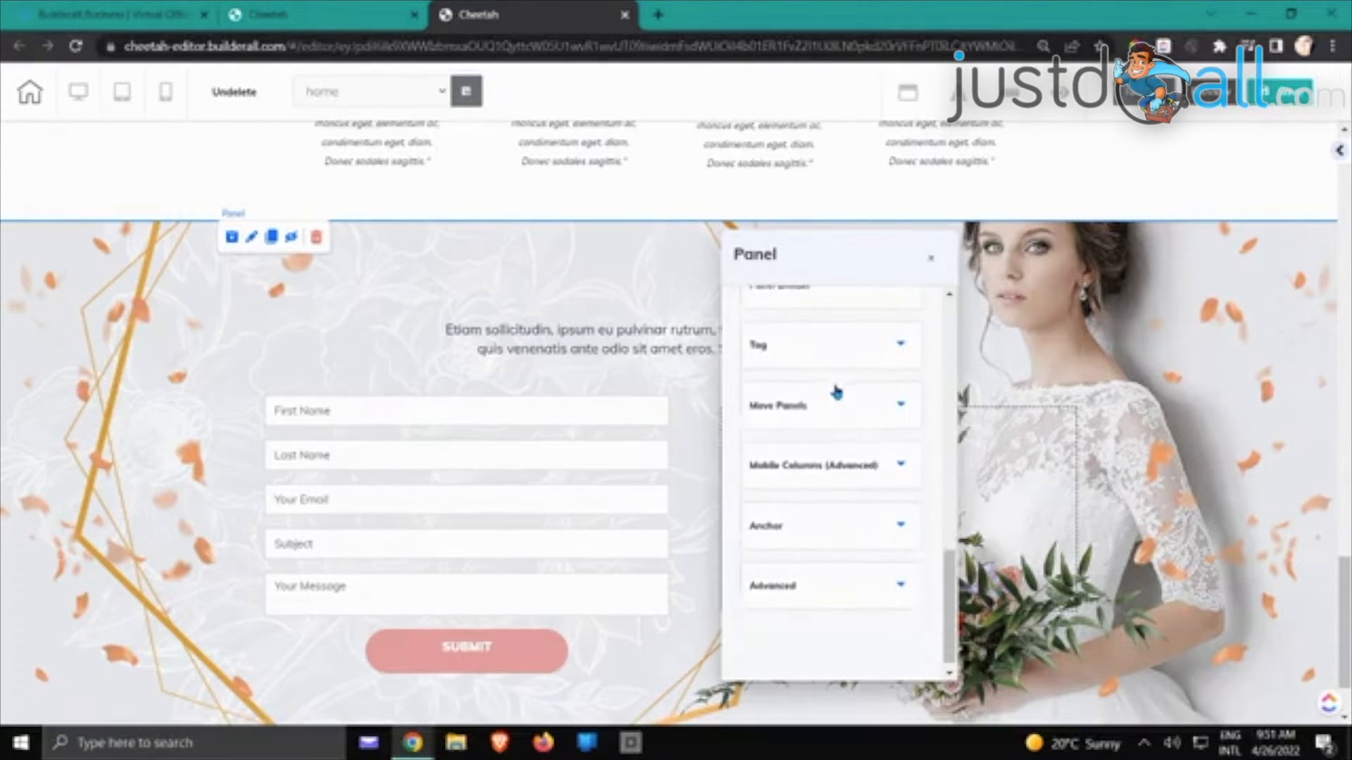
{"action": "left_click", "coordinate": [808, 525]}
{"action": "scroll", "coordinate": [806, 511], "scroll_direction": "down", "scroll_amount": 1}
{"action": "left_click", "coordinate": [738, 501]}
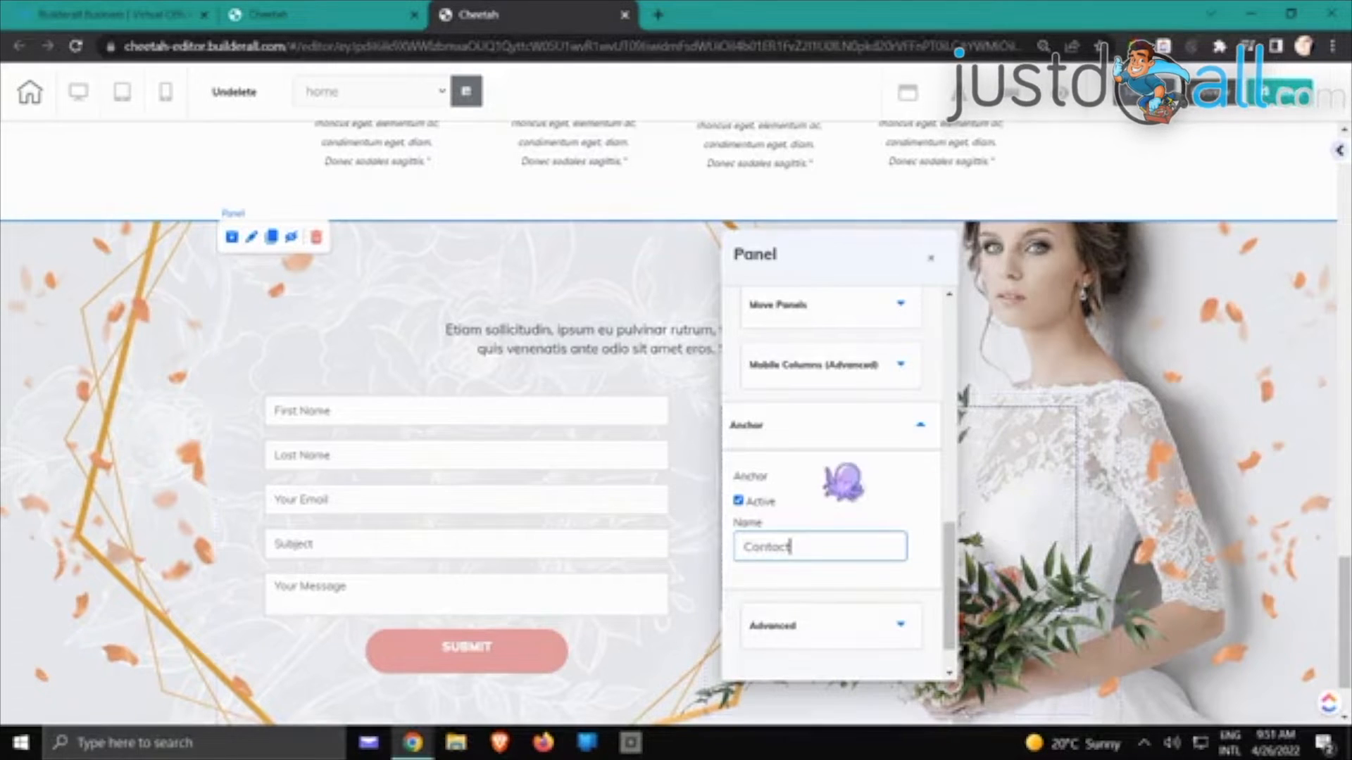
{"action": "left_click", "coordinate": [838, 431]}
{"action": "left_click", "coordinate": [1033, 416]}
Activate an anchor named Testimonial on the client testimonials panel
{"action": "scroll", "coordinate": [1033, 416], "scroll_direction": "up", "scroll_amount": 5}
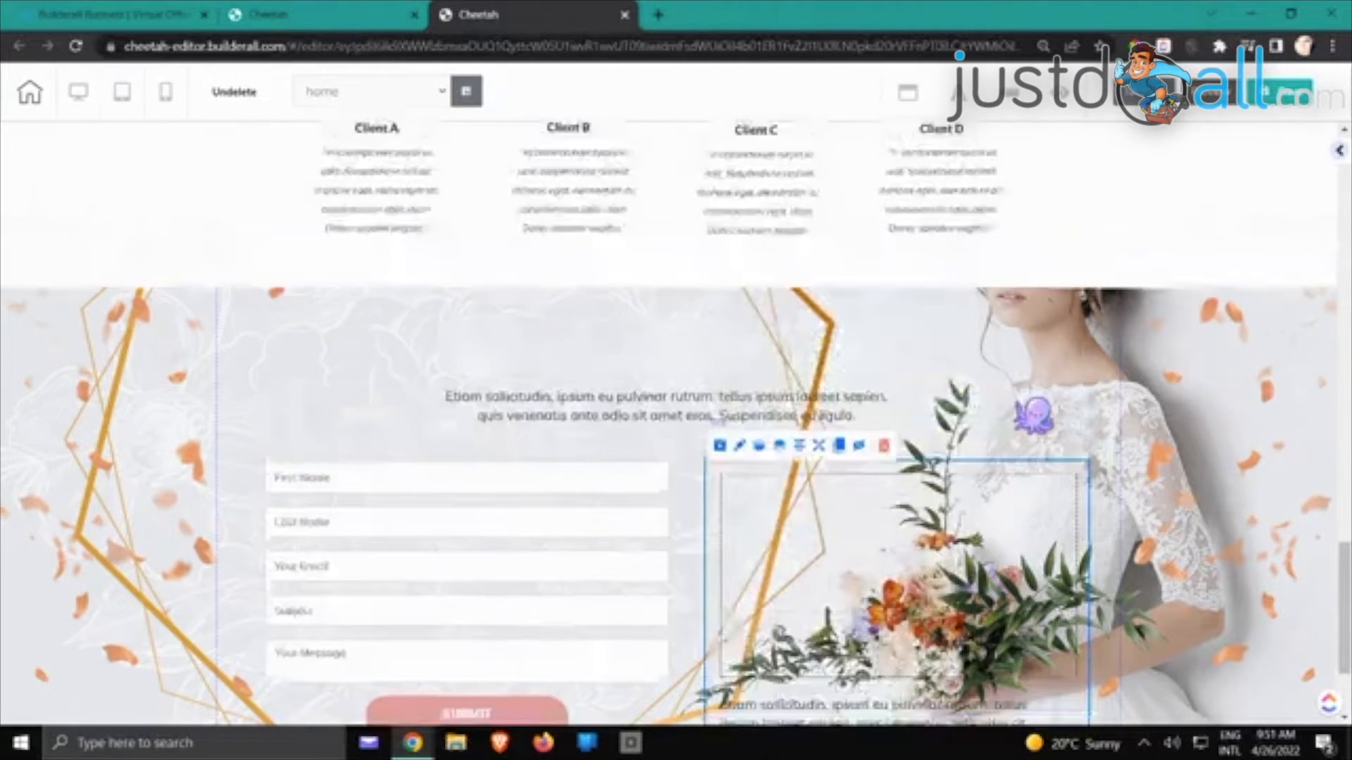
{"action": "double_click", "coordinate": [1172, 343]}
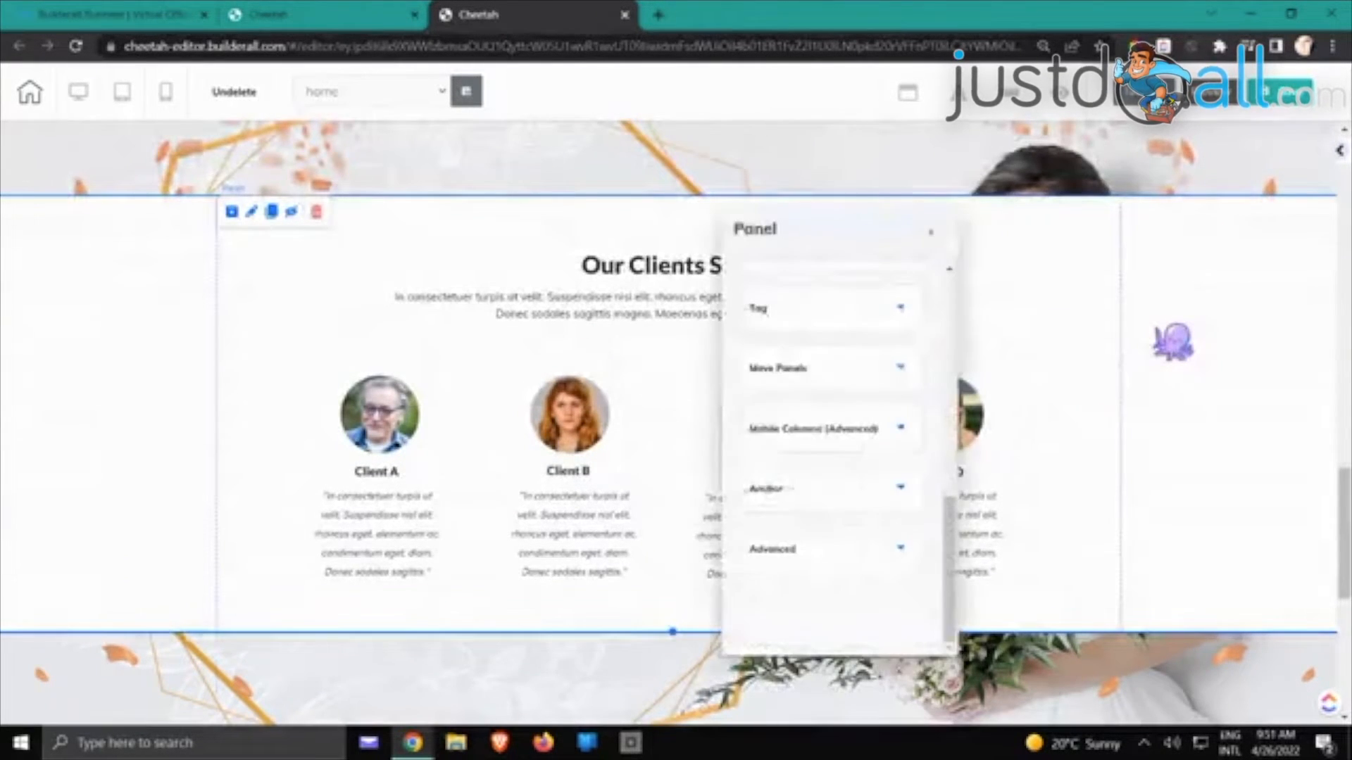
{"action": "left_click", "coordinate": [806, 493]}
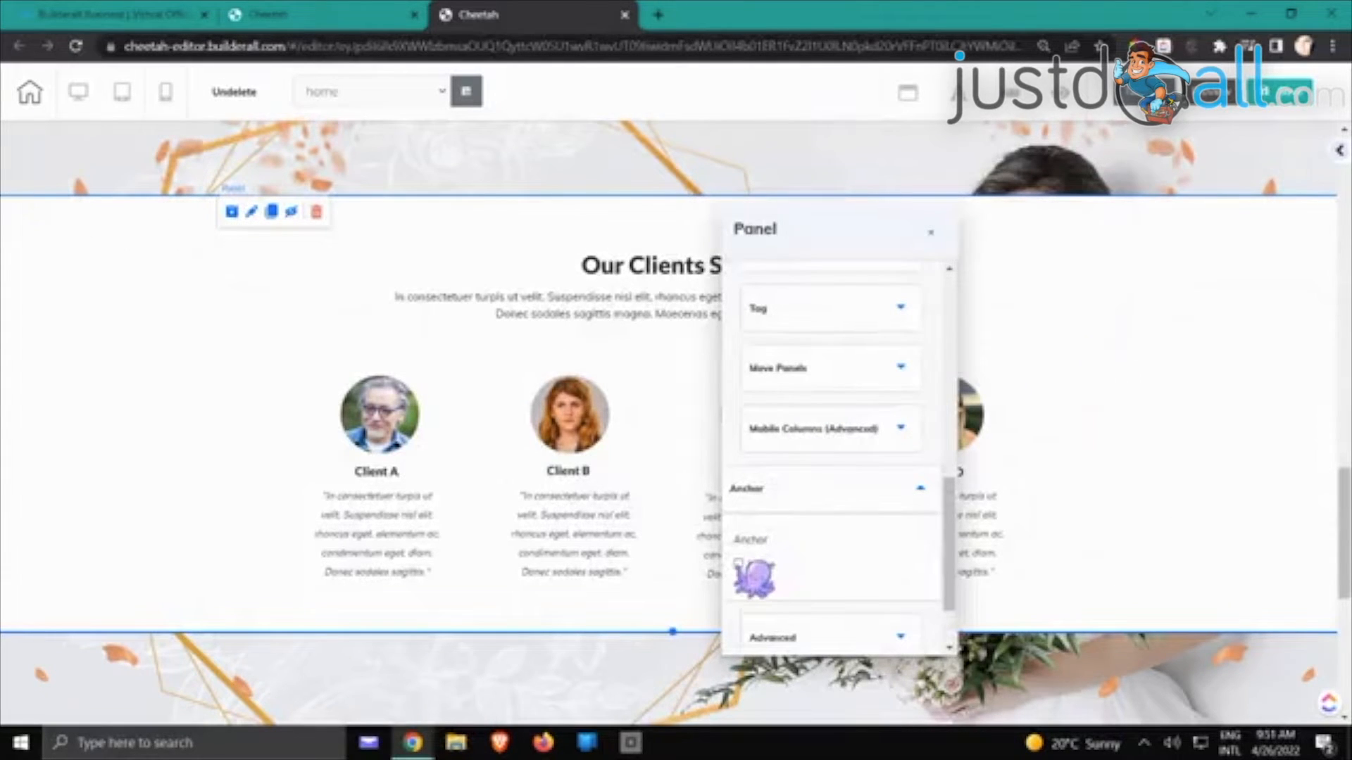
{"action": "left_click", "coordinate": [738, 564]}
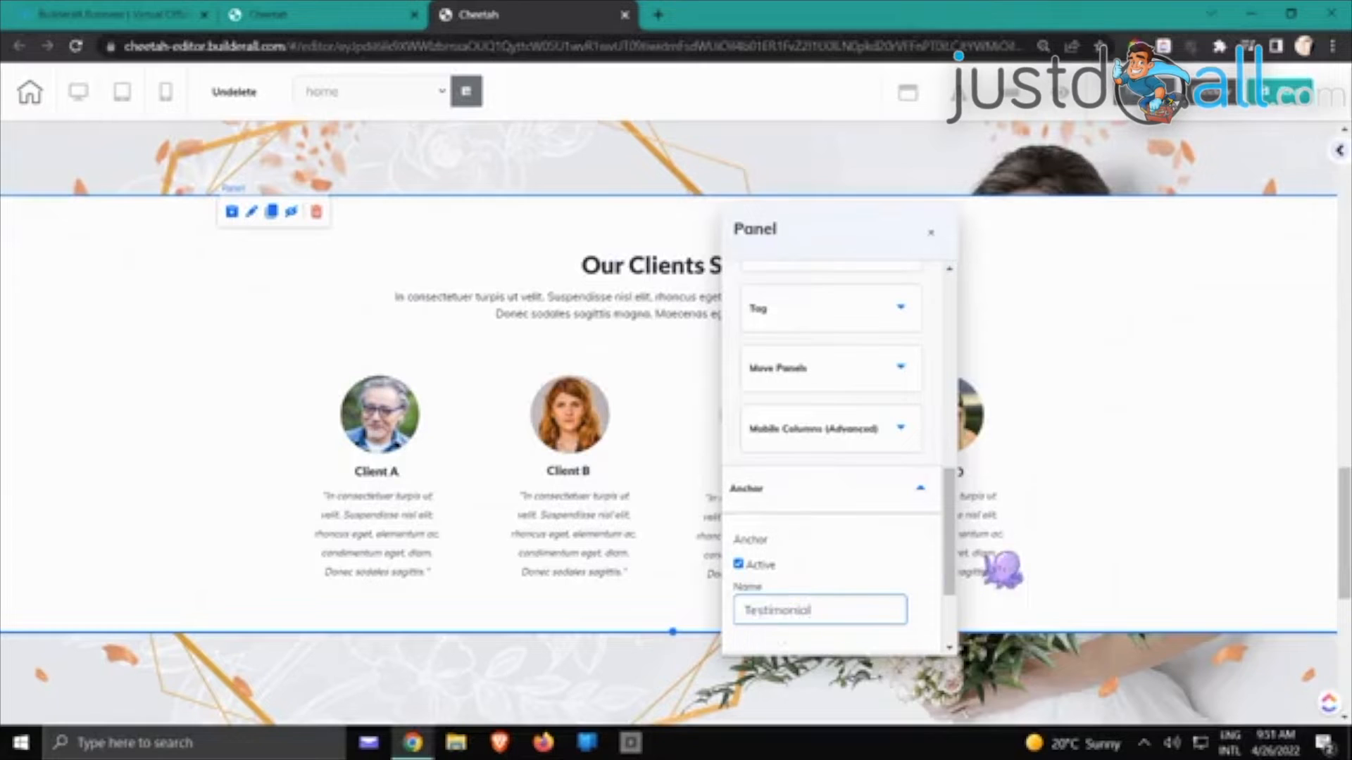
{"action": "left_click", "coordinate": [1064, 515]}
Check the anchor settings of the Area of Service and About Us panels
{"action": "scroll", "coordinate": [1064, 515], "scroll_direction": "up", "scroll_amount": 5}
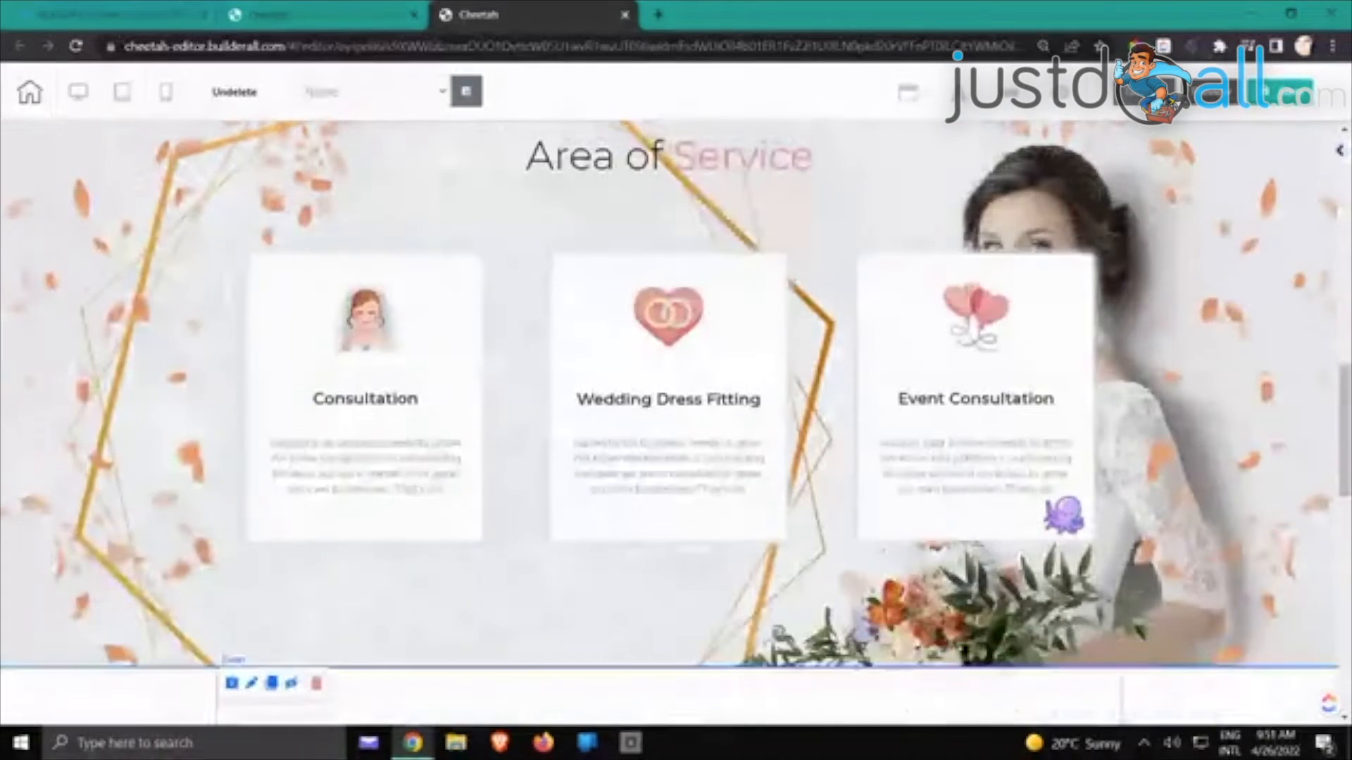
{"action": "double_click", "coordinate": [988, 324]}
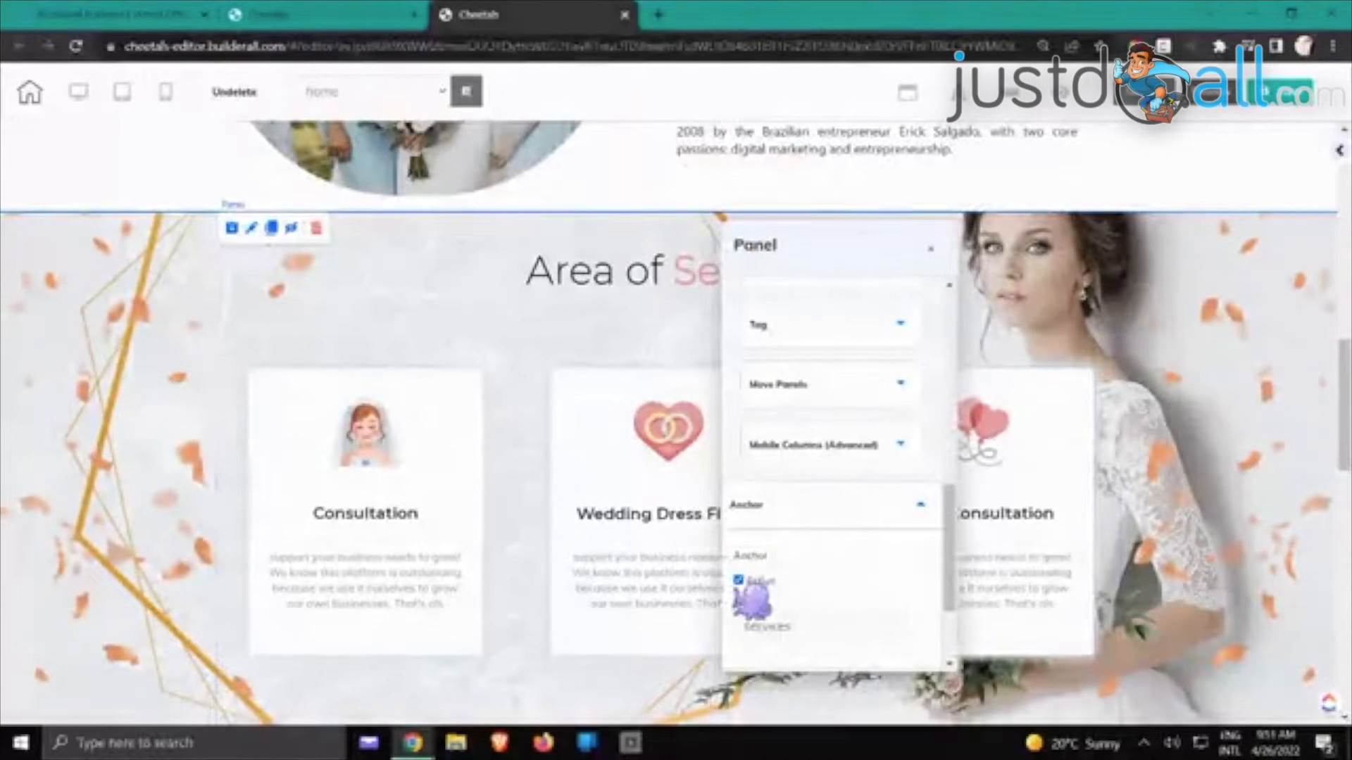
{"action": "scroll", "coordinate": [809, 591], "scroll_direction": "down", "scroll_amount": 1}
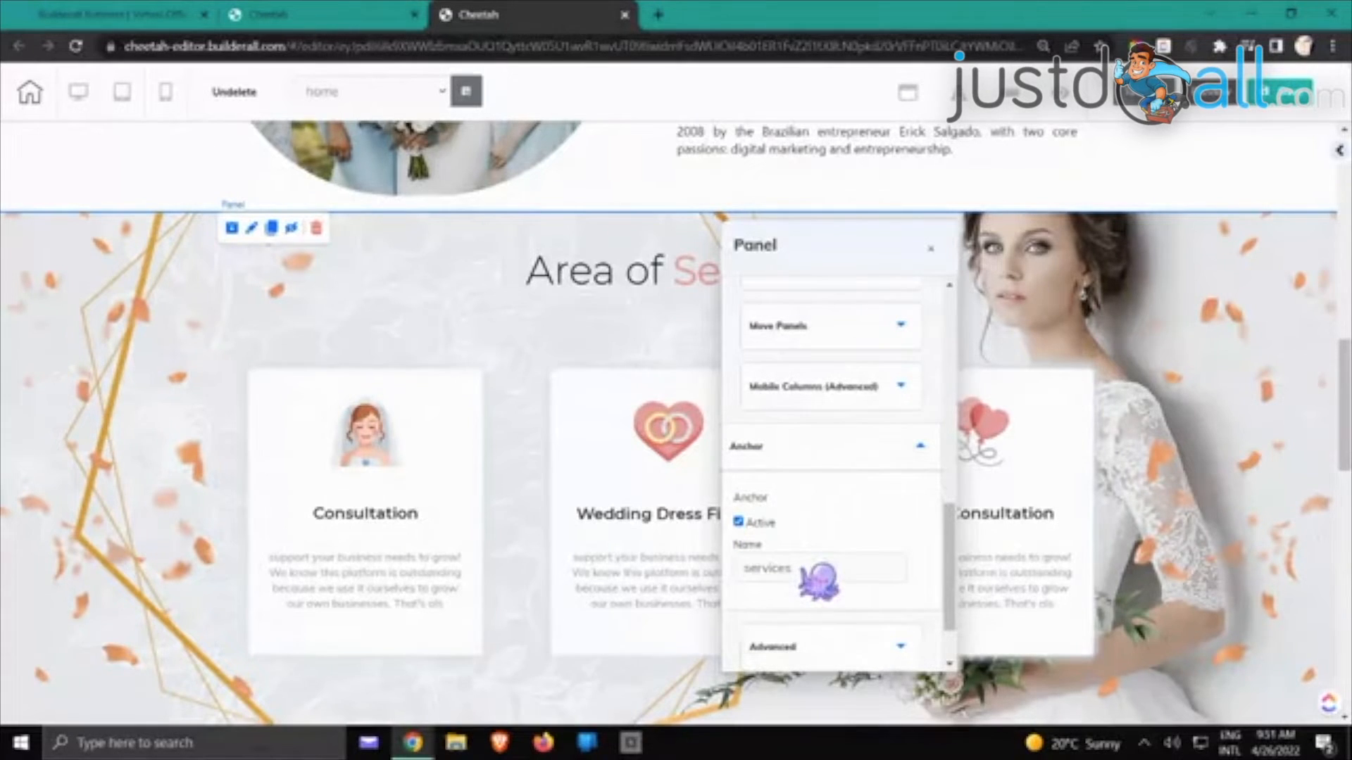
{"action": "left_click", "coordinate": [1191, 301]}
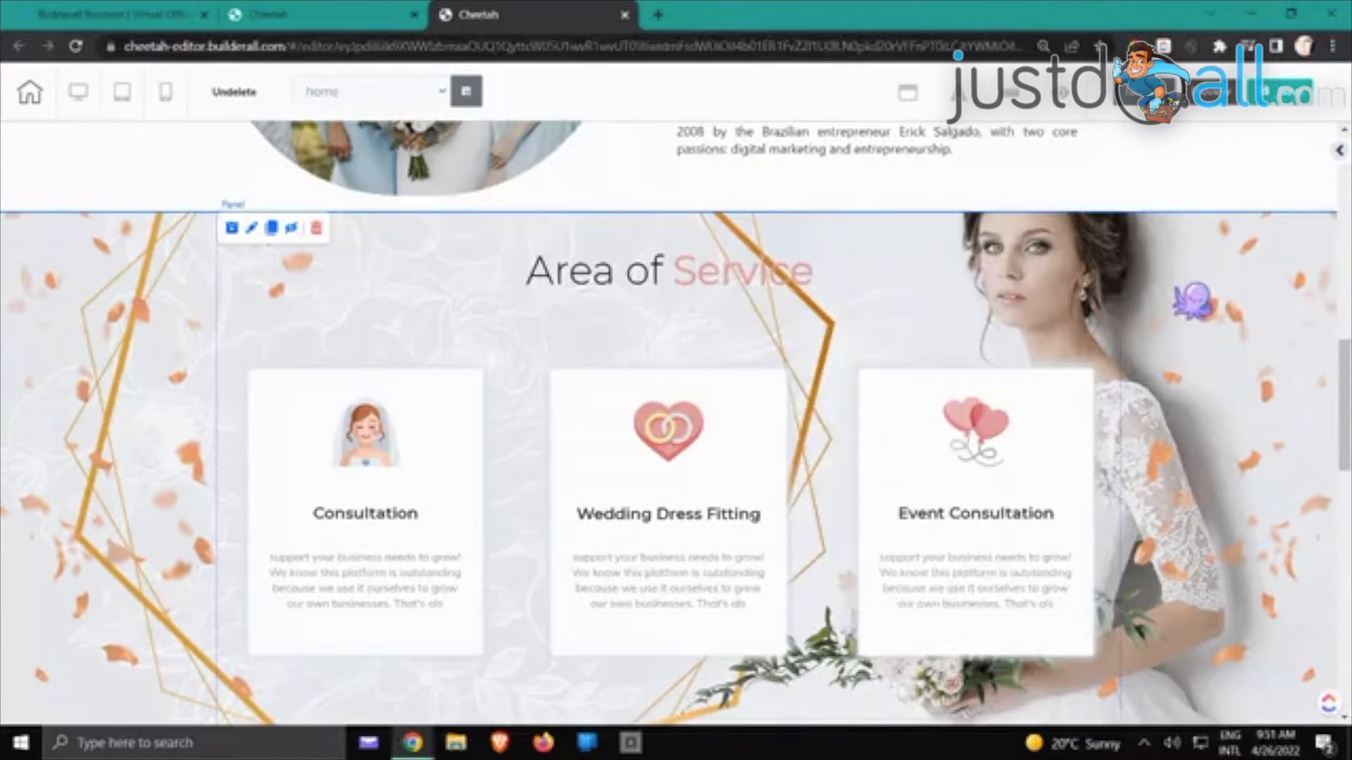
{"action": "scroll", "coordinate": [1192, 301], "scroll_direction": "up", "scroll_amount": 5}
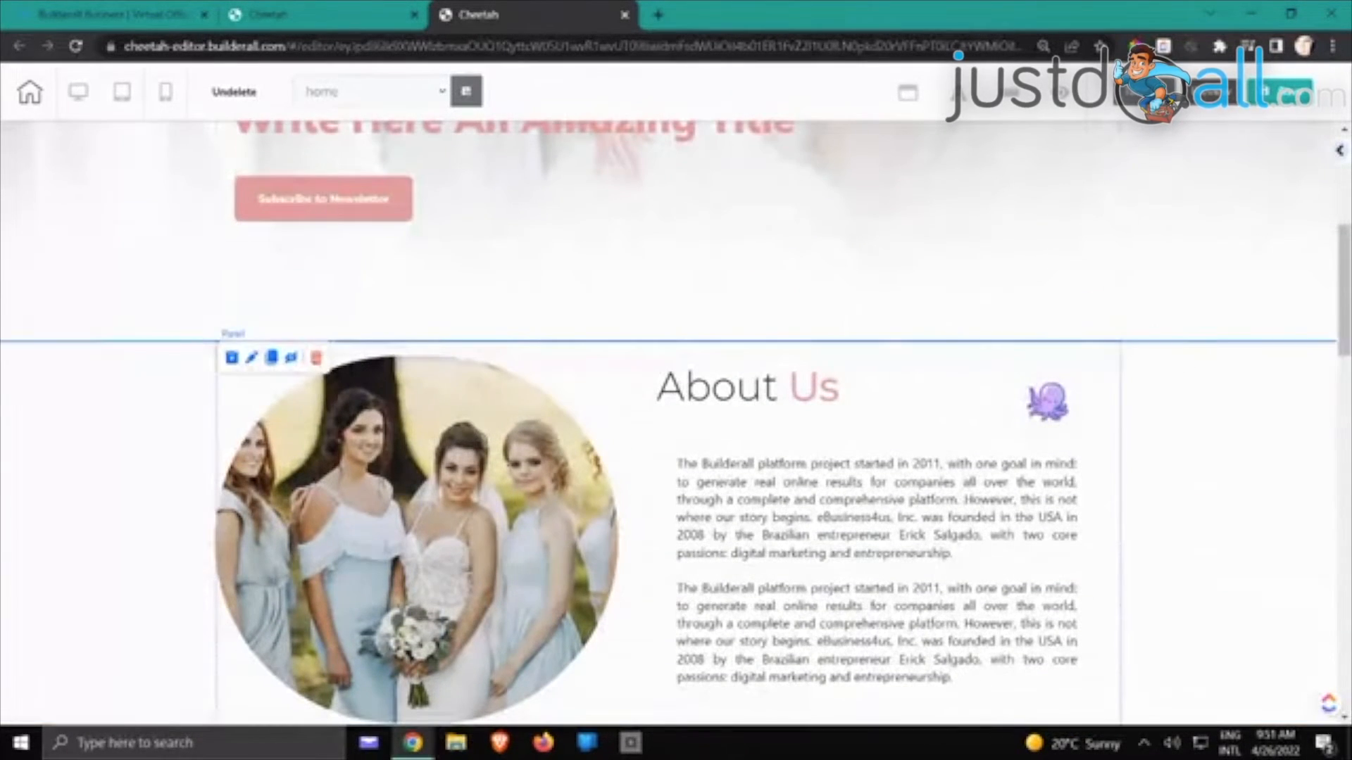
{"action": "double_click", "coordinate": [1048, 402]}
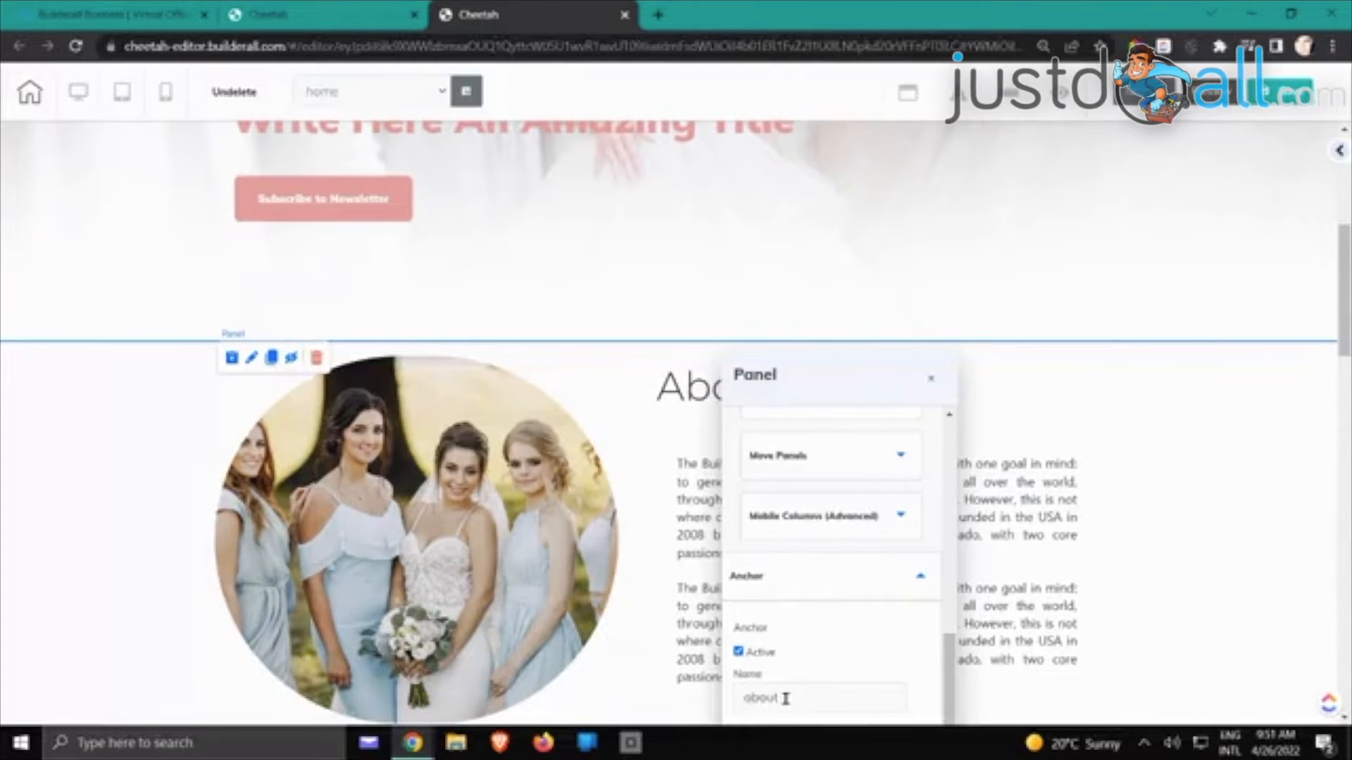
{"action": "left_click", "coordinate": [1198, 431]}
{"action": "scroll", "coordinate": [1198, 431], "scroll_direction": "up", "scroll_amount": 4}
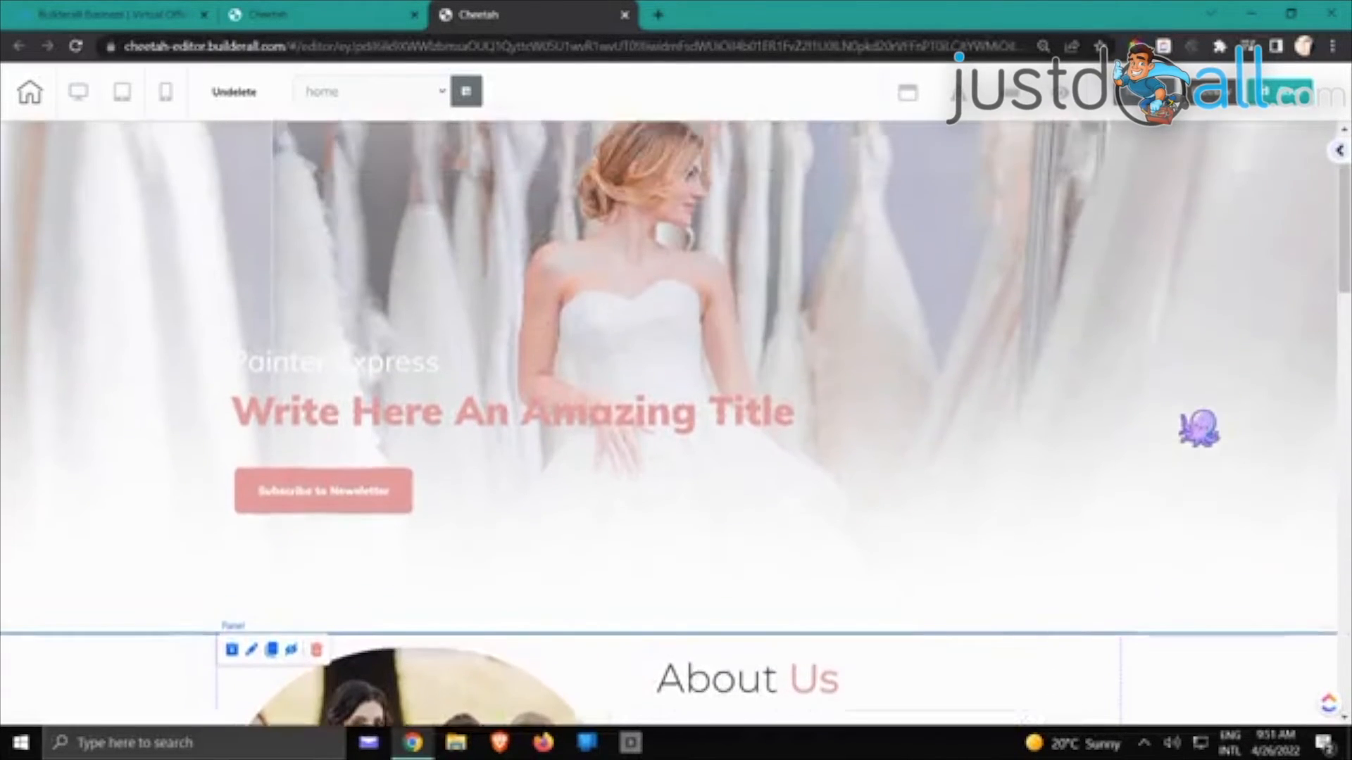
{"action": "scroll", "coordinate": [1199, 427], "scroll_direction": "up", "scroll_amount": 2}
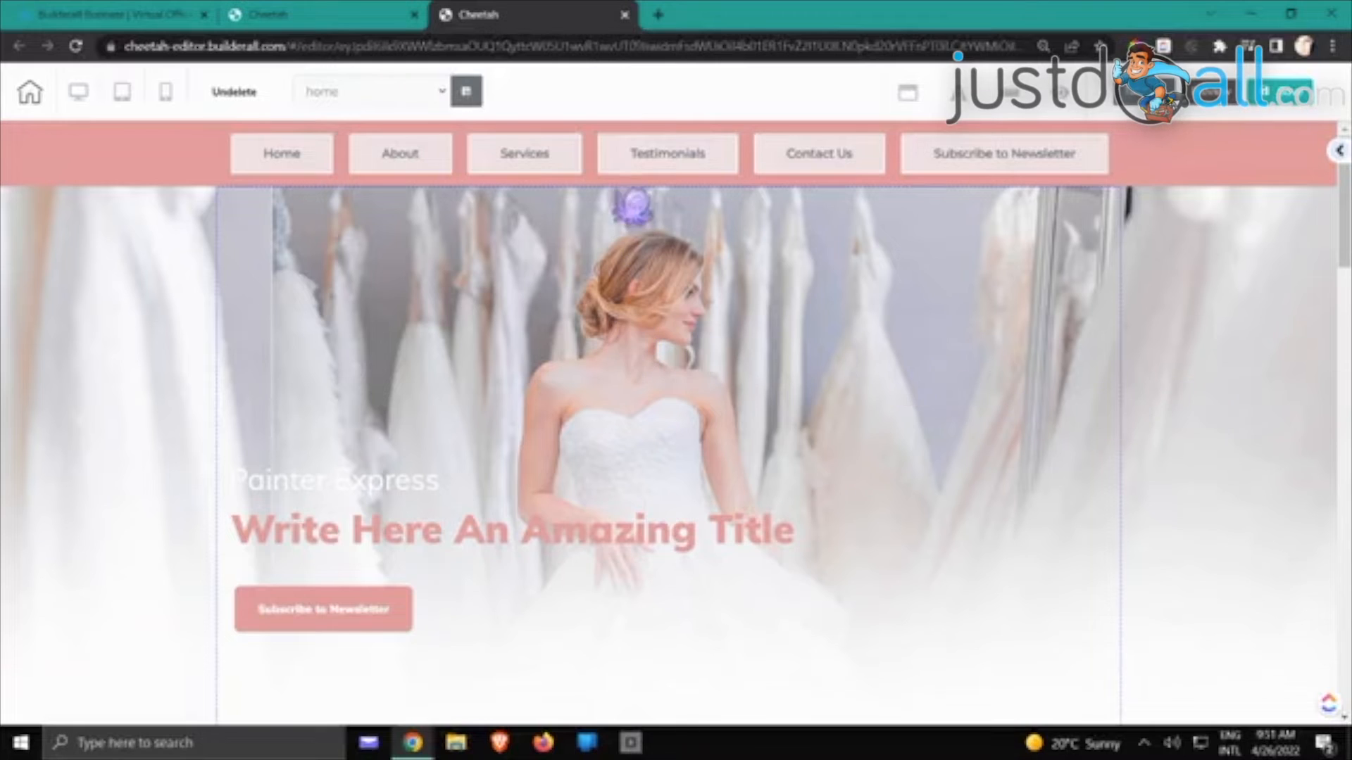
{"action": "left_click", "coordinate": [824, 173]}
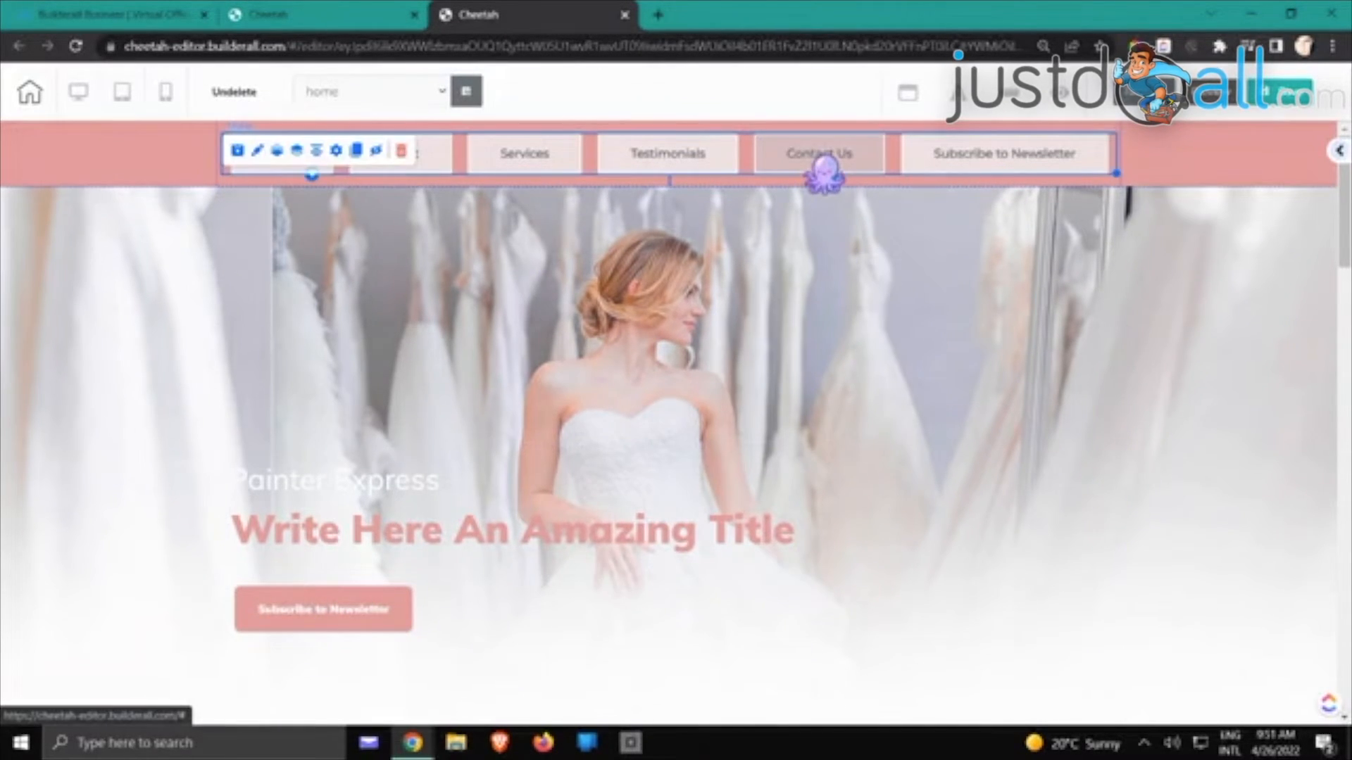
{"action": "left_click", "coordinate": [336, 150]}
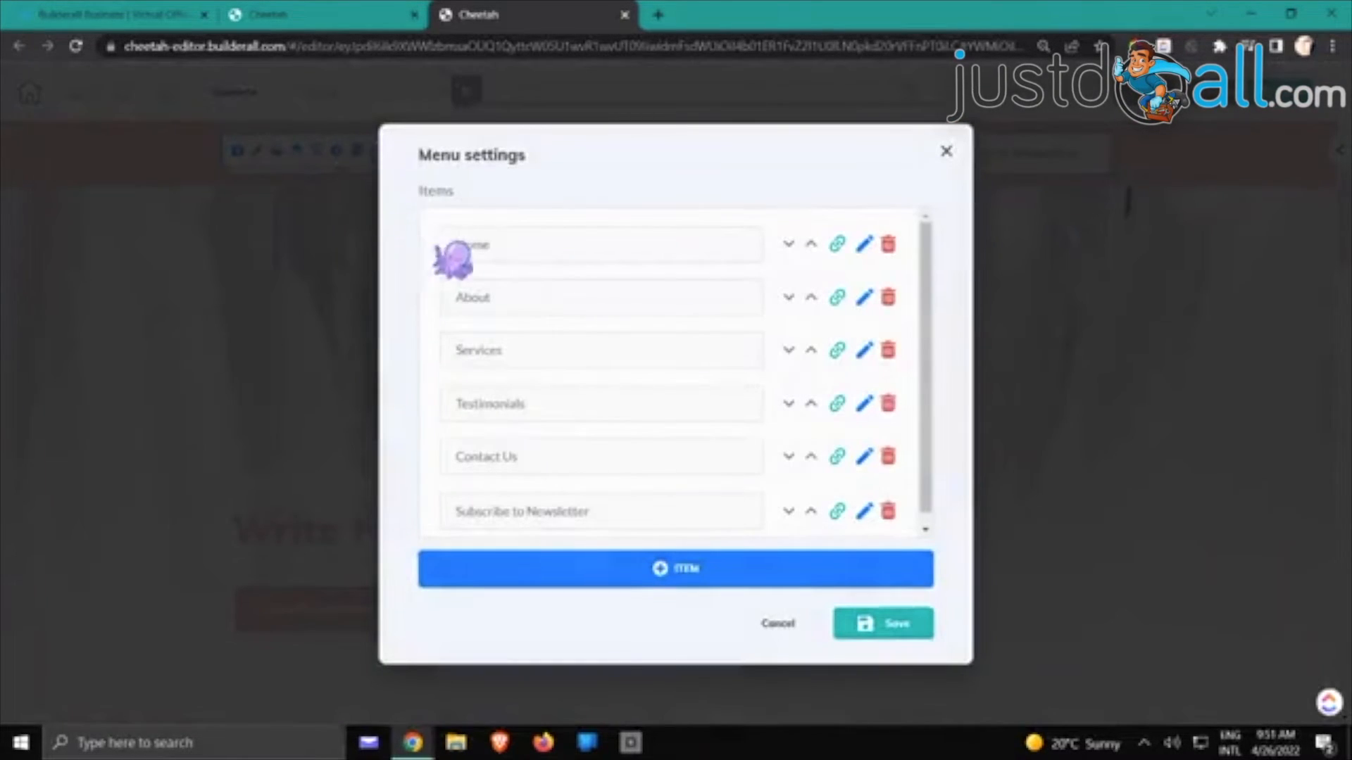
{"action": "left_click", "coordinate": [838, 298]}
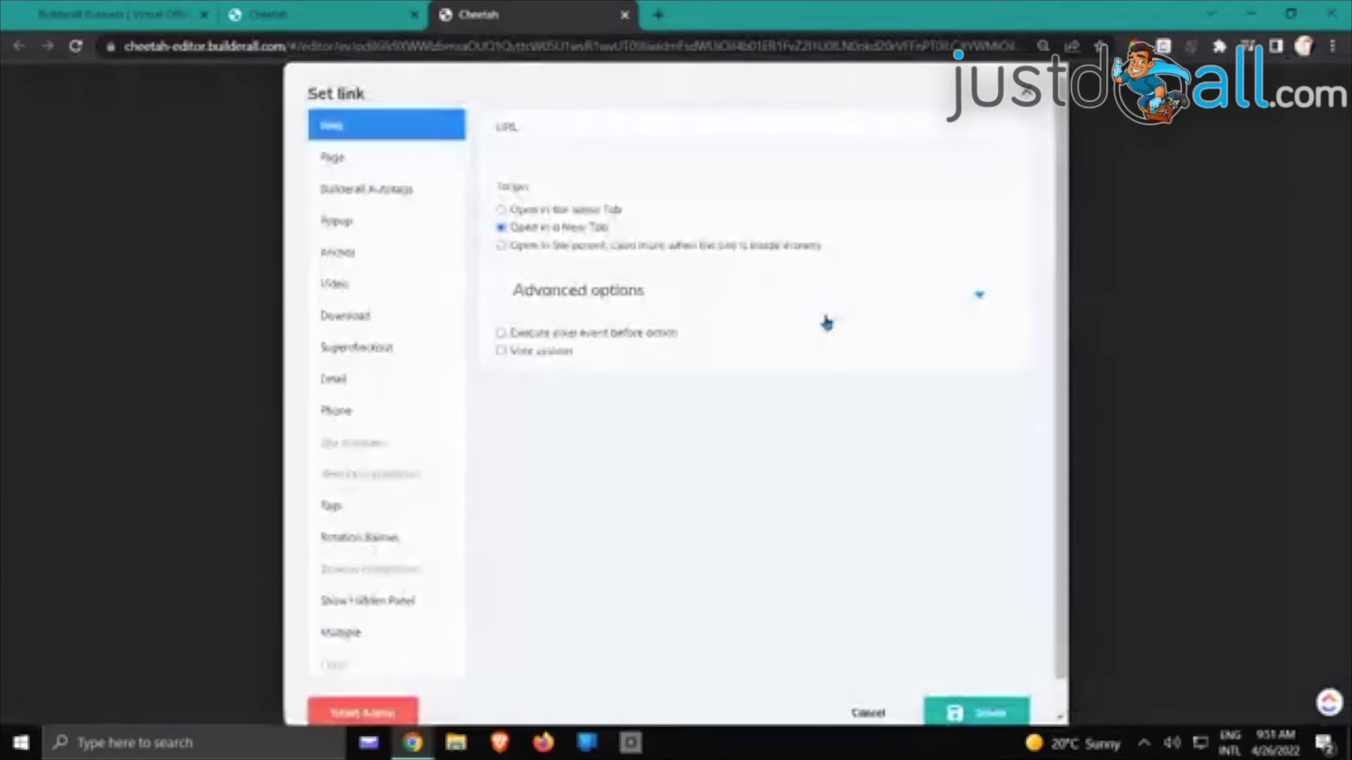
{"action": "left_click", "coordinate": [368, 256]}
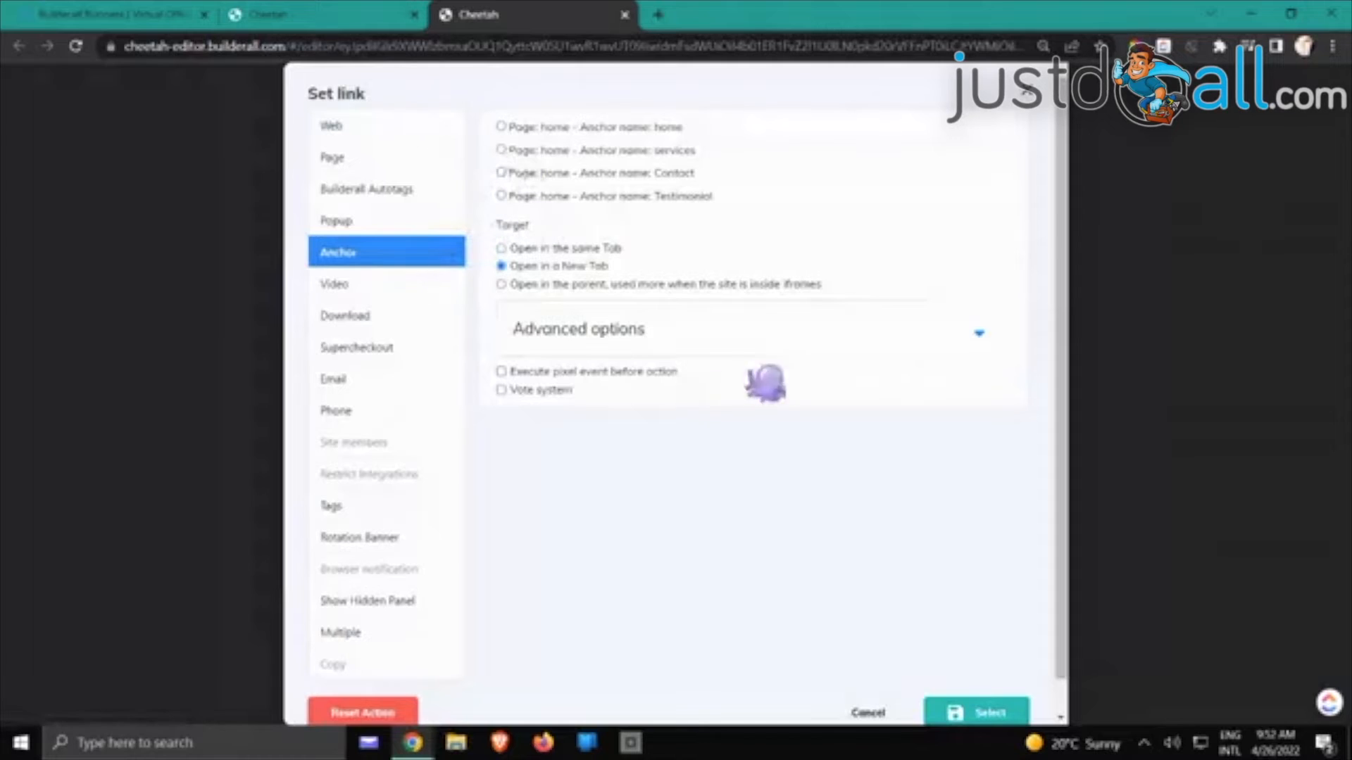
{"action": "left_click", "coordinate": [872, 712]}
{"action": "left_click", "coordinate": [787, 626]}
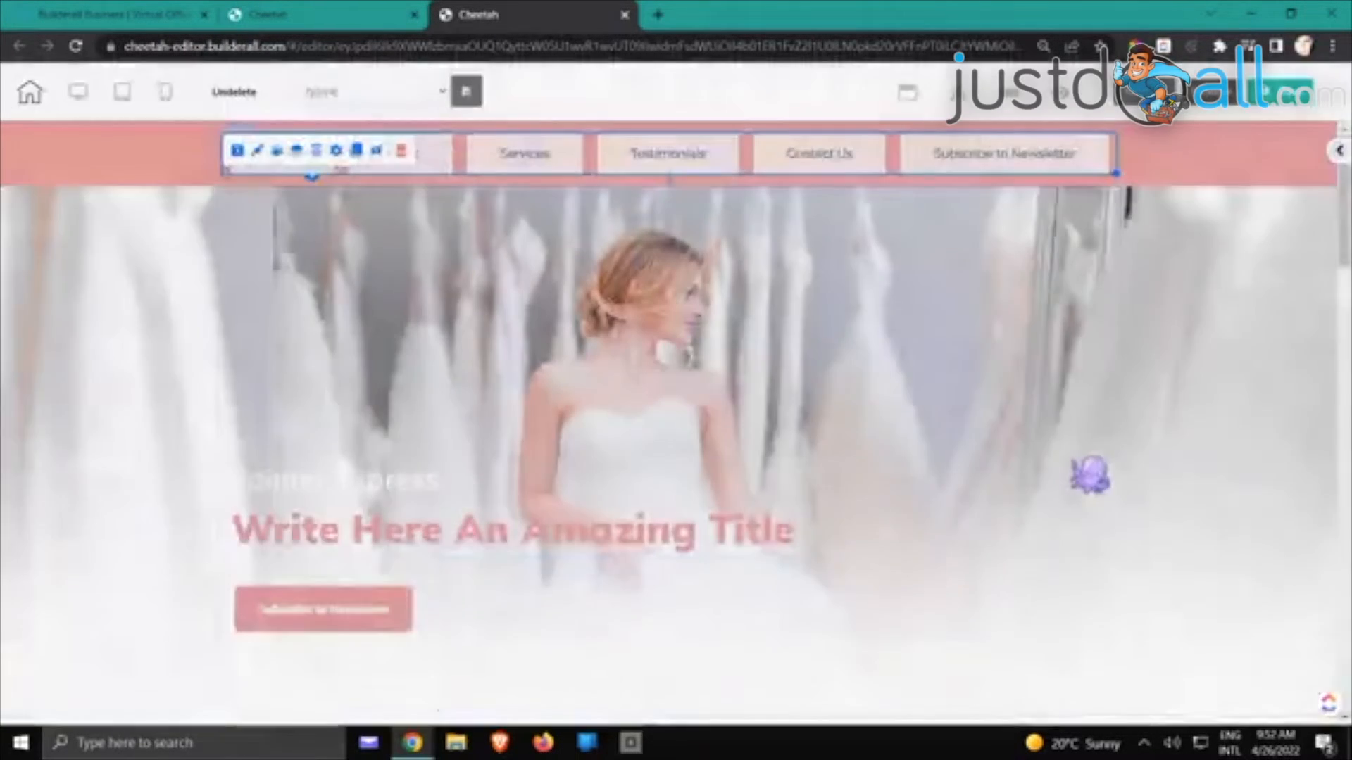
Name the About Us panel's active anchor About
{"action": "scroll", "coordinate": [1136, 446], "scroll_direction": "down", "scroll_amount": 5}
{"action": "scroll", "coordinate": [1136, 447], "scroll_direction": "down", "scroll_amount": 1}
{"action": "double_click", "coordinate": [1139, 450]}
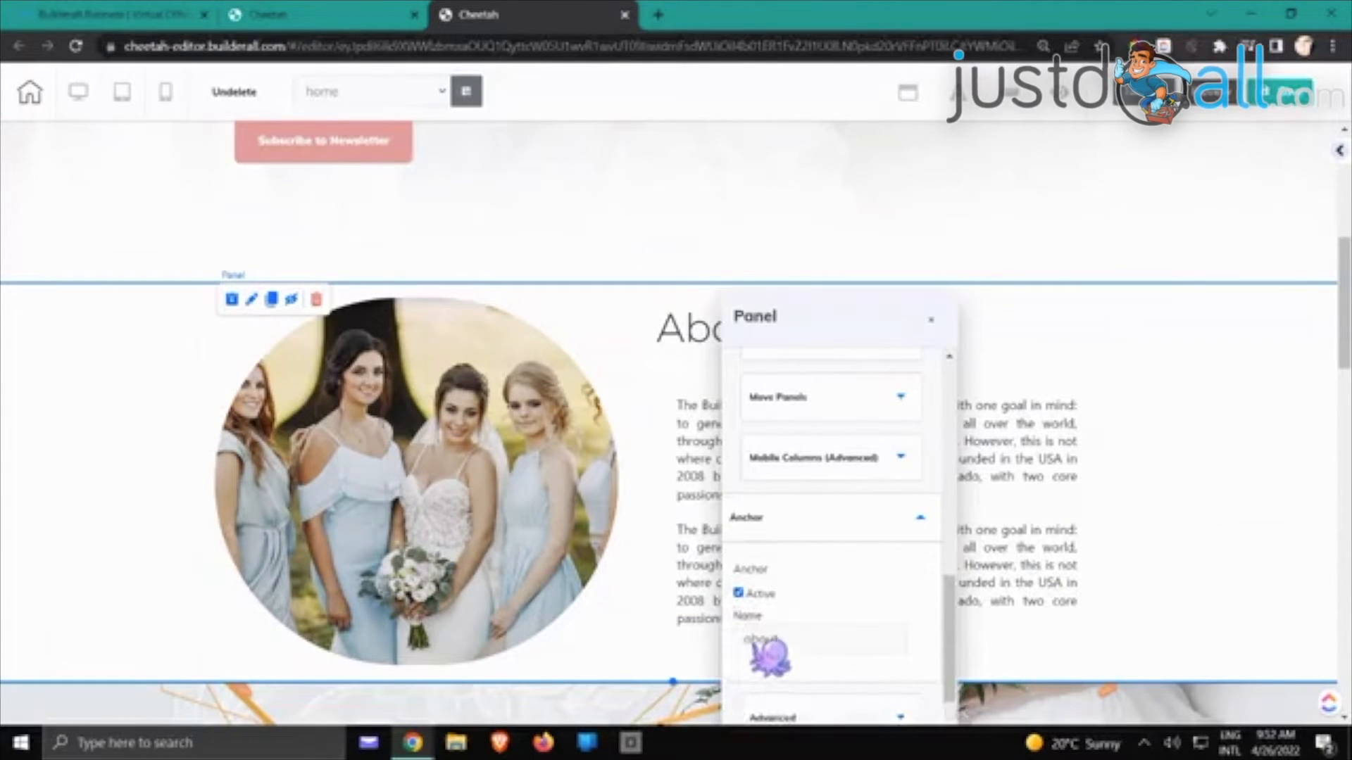
{"action": "left_click_drag", "start_coordinate": [800, 639], "coordinate": [716, 660]}
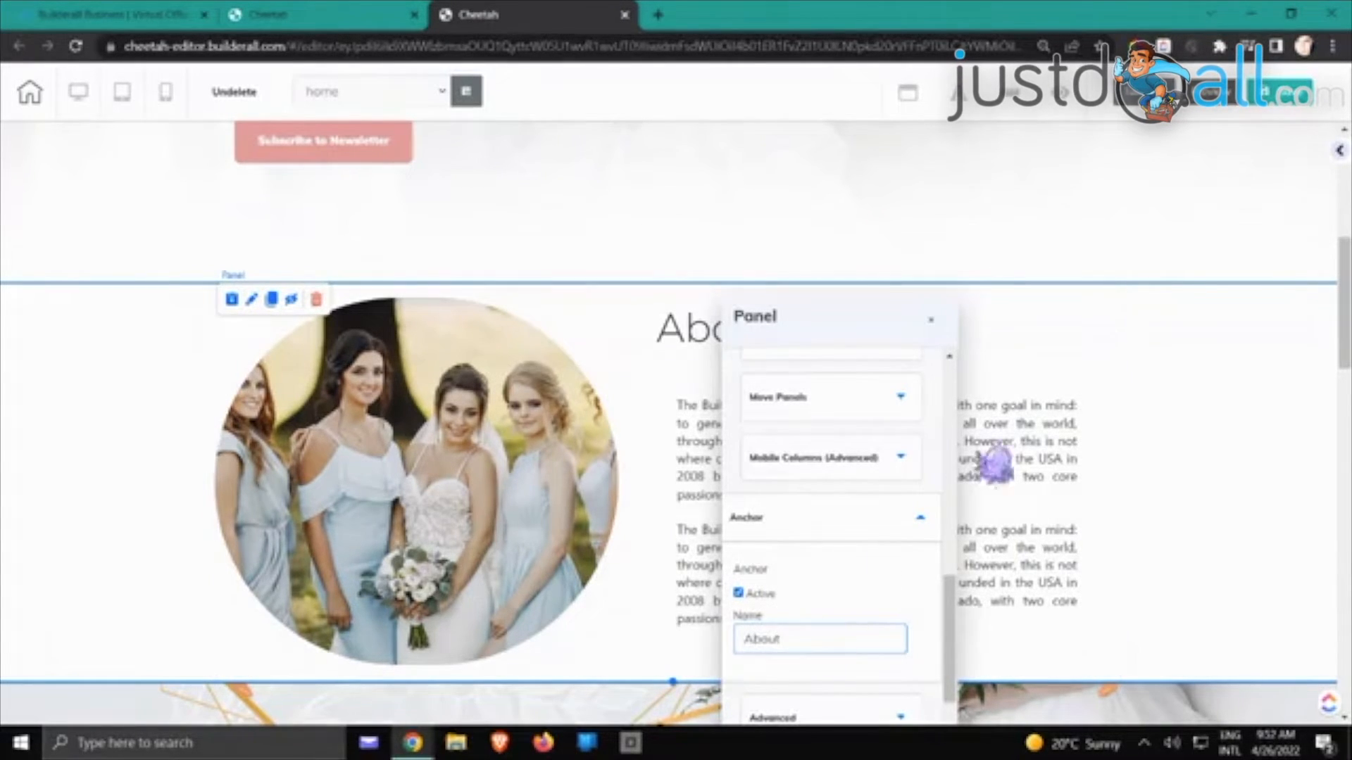
{"action": "left_click", "coordinate": [1177, 362]}
Link the header menu's About item to the About anchor on the home page, opening in a new tab
{"action": "scroll", "coordinate": [1178, 362], "scroll_direction": "up", "scroll_amount": 1}
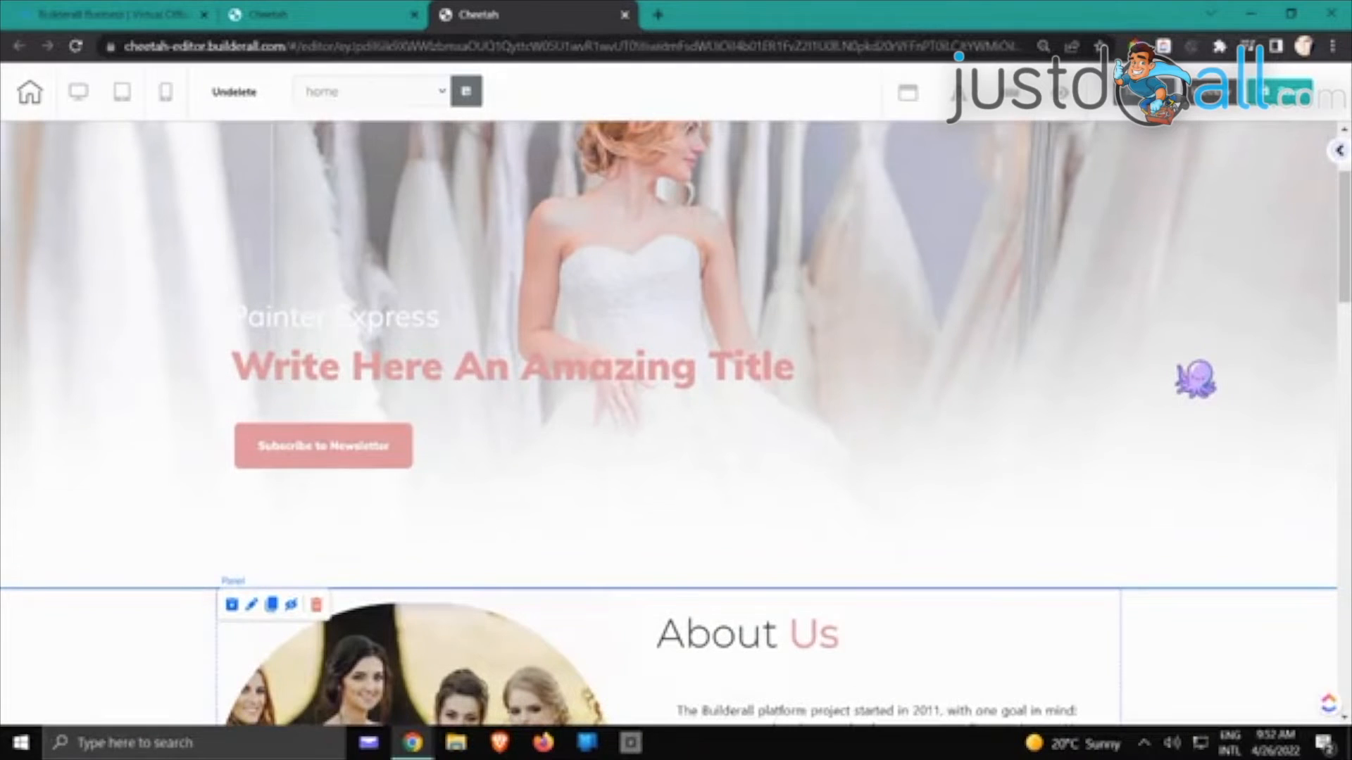
{"action": "scroll", "coordinate": [1195, 380], "scroll_direction": "up", "scroll_amount": 2}
{"action": "left_click", "coordinate": [353, 151]}
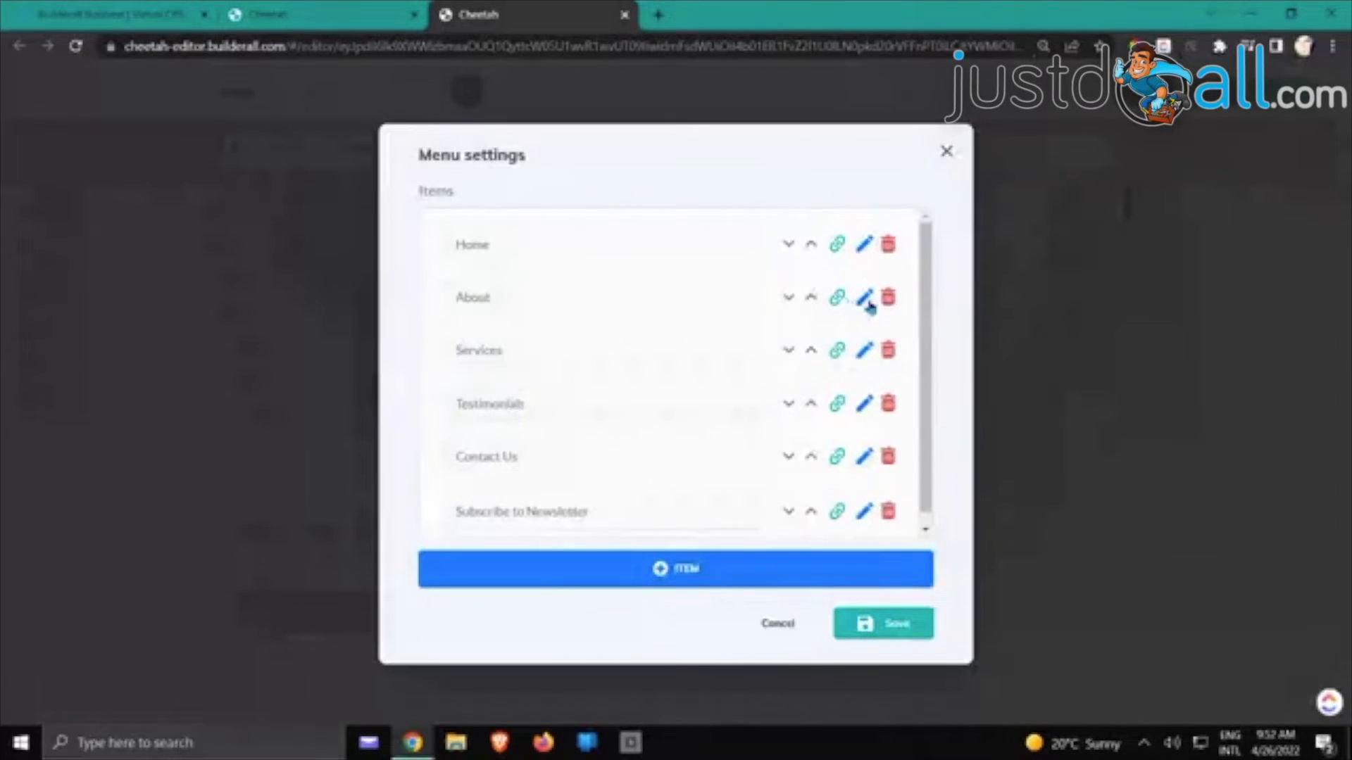
{"action": "left_click", "coordinate": [837, 299]}
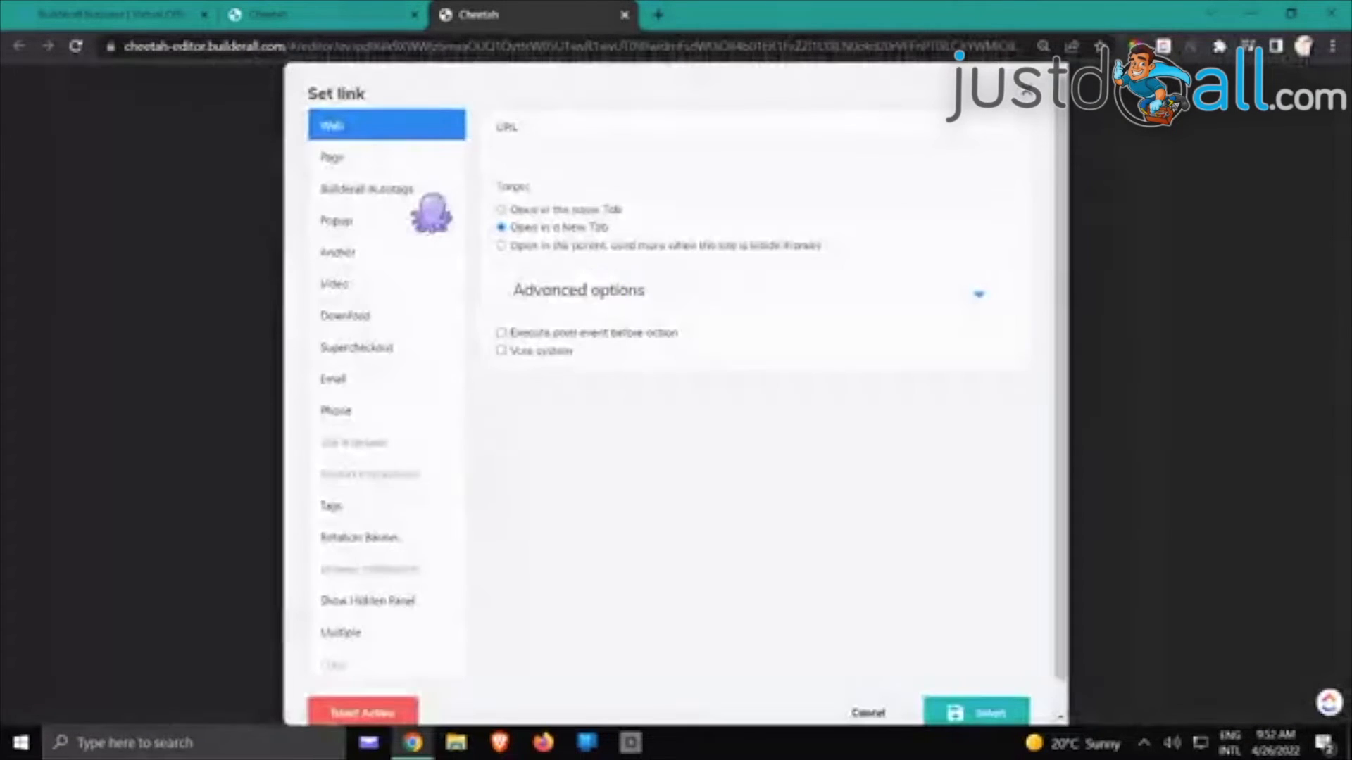
{"action": "left_click", "coordinate": [368, 262]}
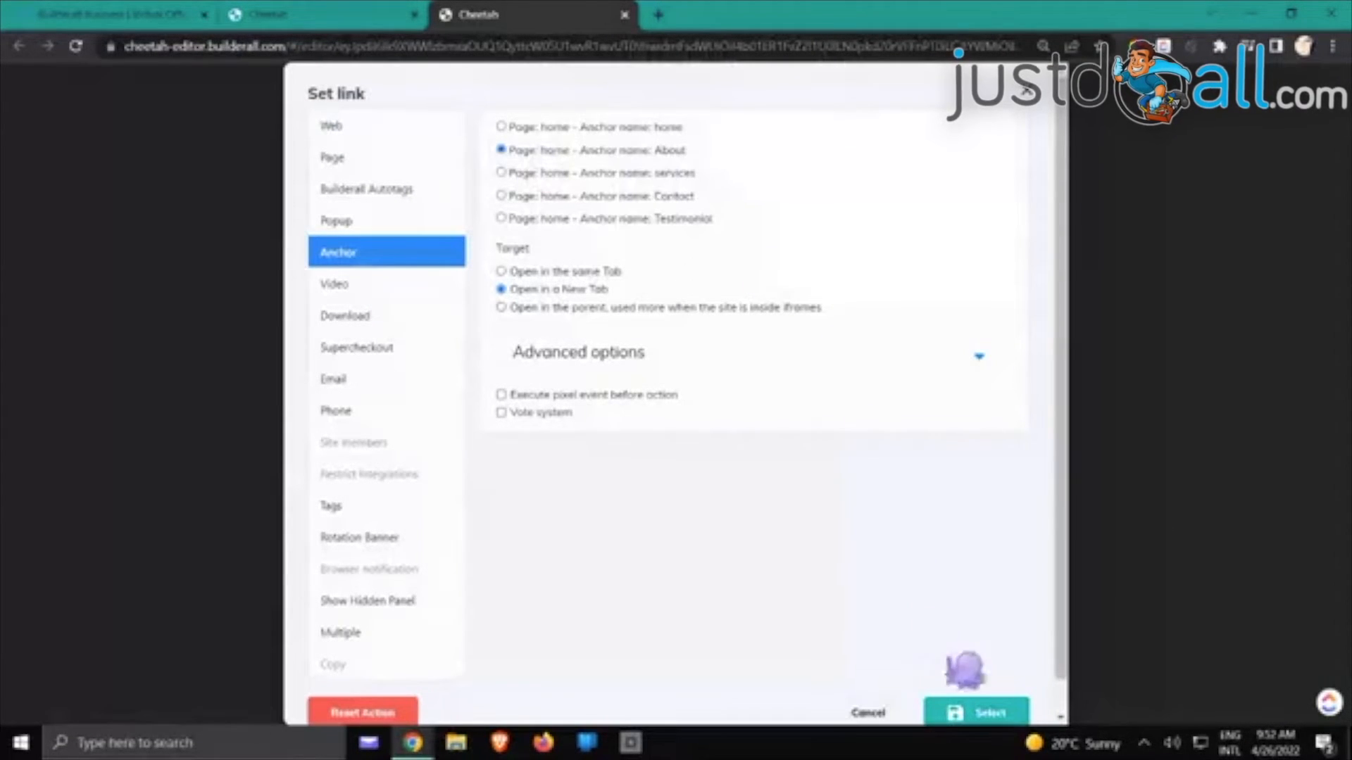
{"action": "left_click", "coordinate": [970, 715]}
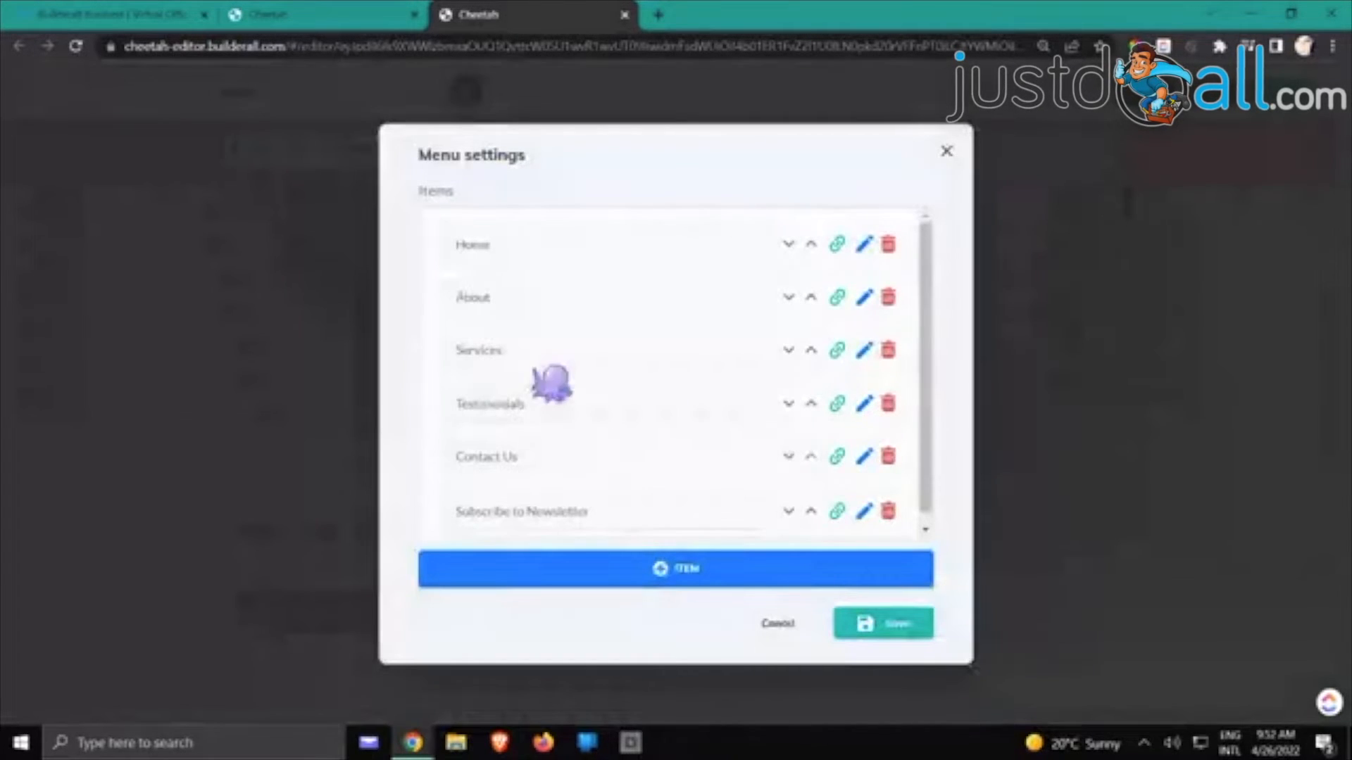
Link the Services menu item to the services anchor on the home page, opening in a new tab
{"action": "left_click", "coordinate": [838, 352]}
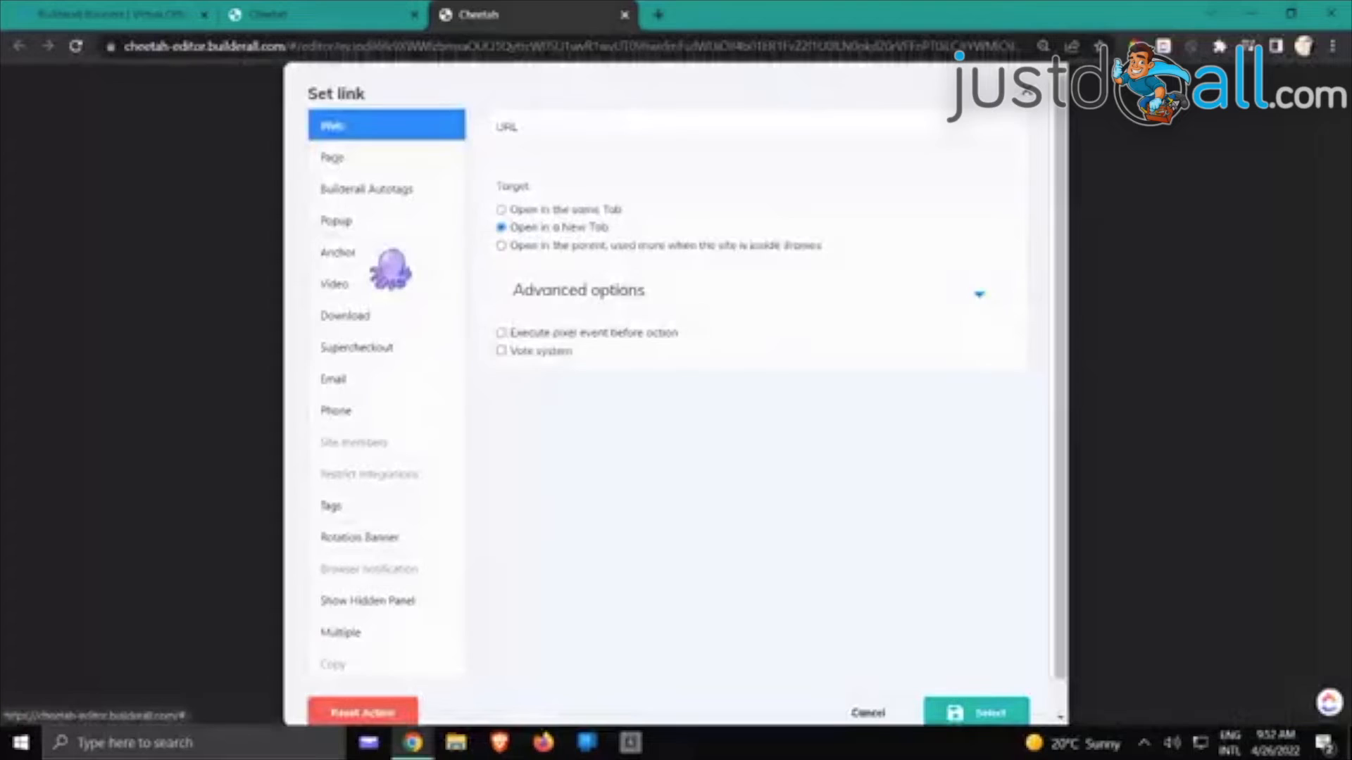
{"action": "left_click", "coordinate": [389, 262]}
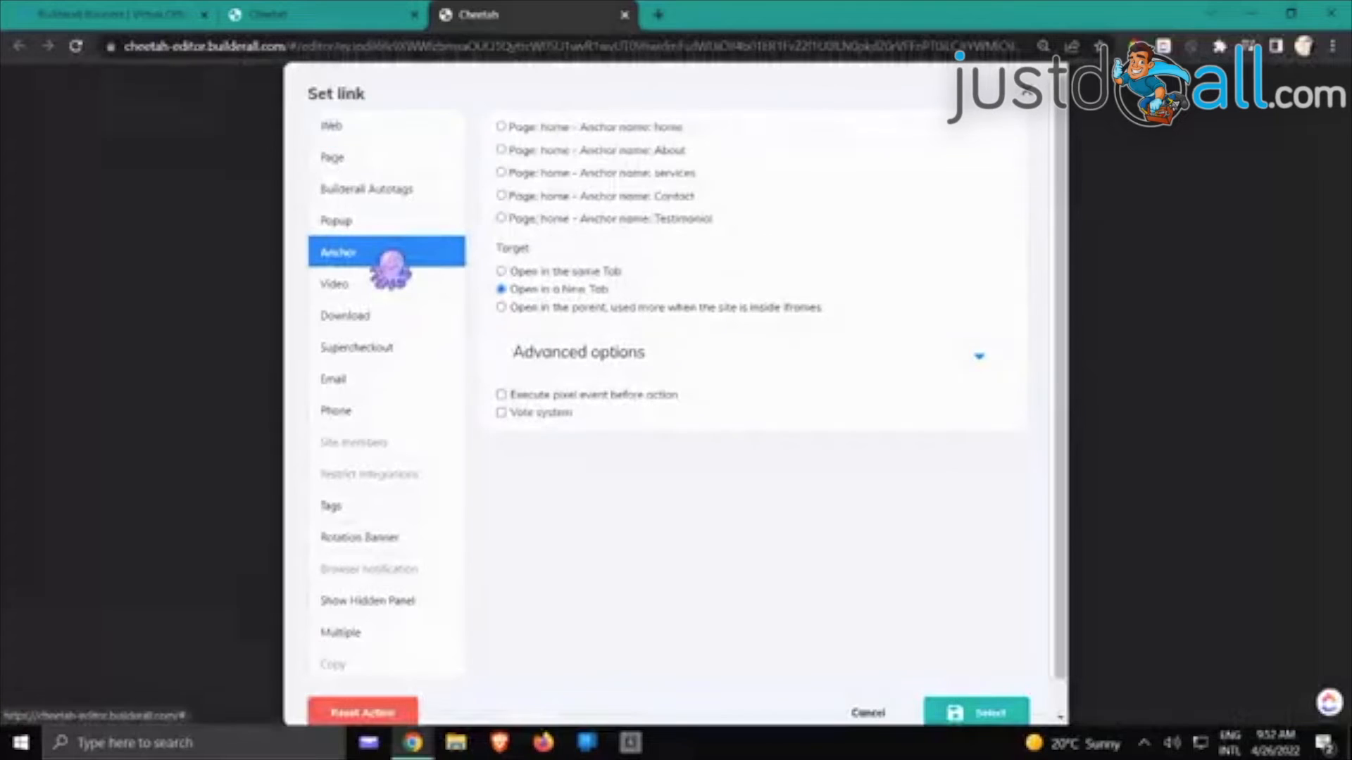
{"action": "left_click", "coordinate": [512, 173]}
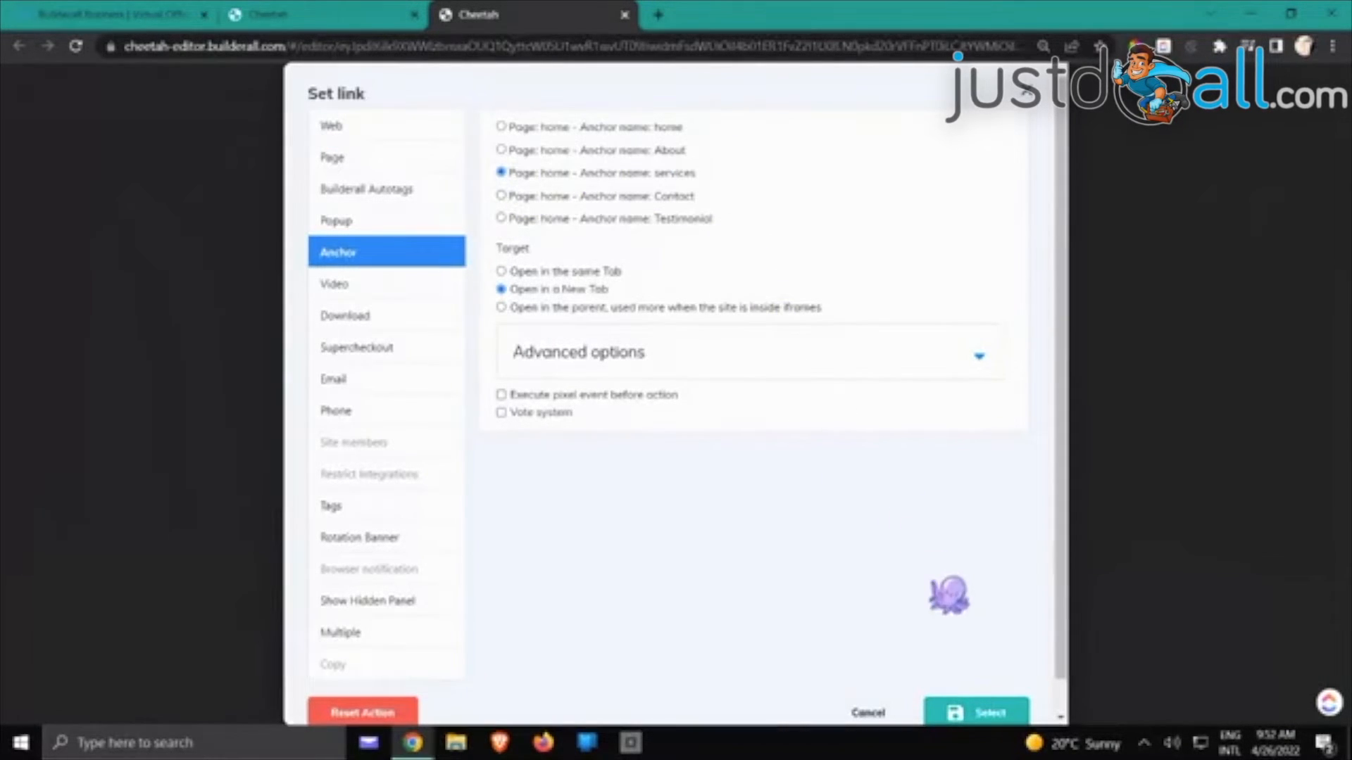
{"action": "left_click", "coordinate": [976, 713]}
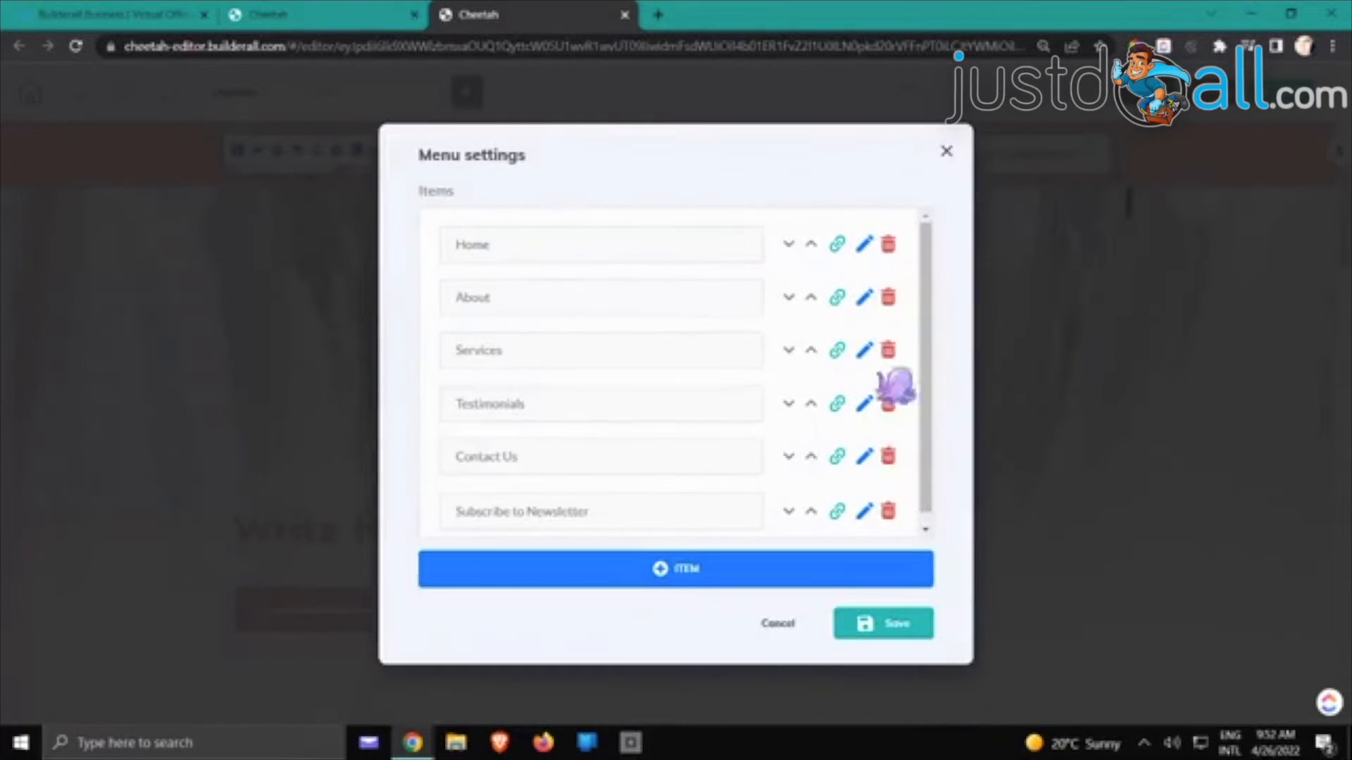
Link the Testimonials menu item to the Testimonial anchor on the home page, opening in a new tab
{"action": "left_click", "coordinate": [838, 403]}
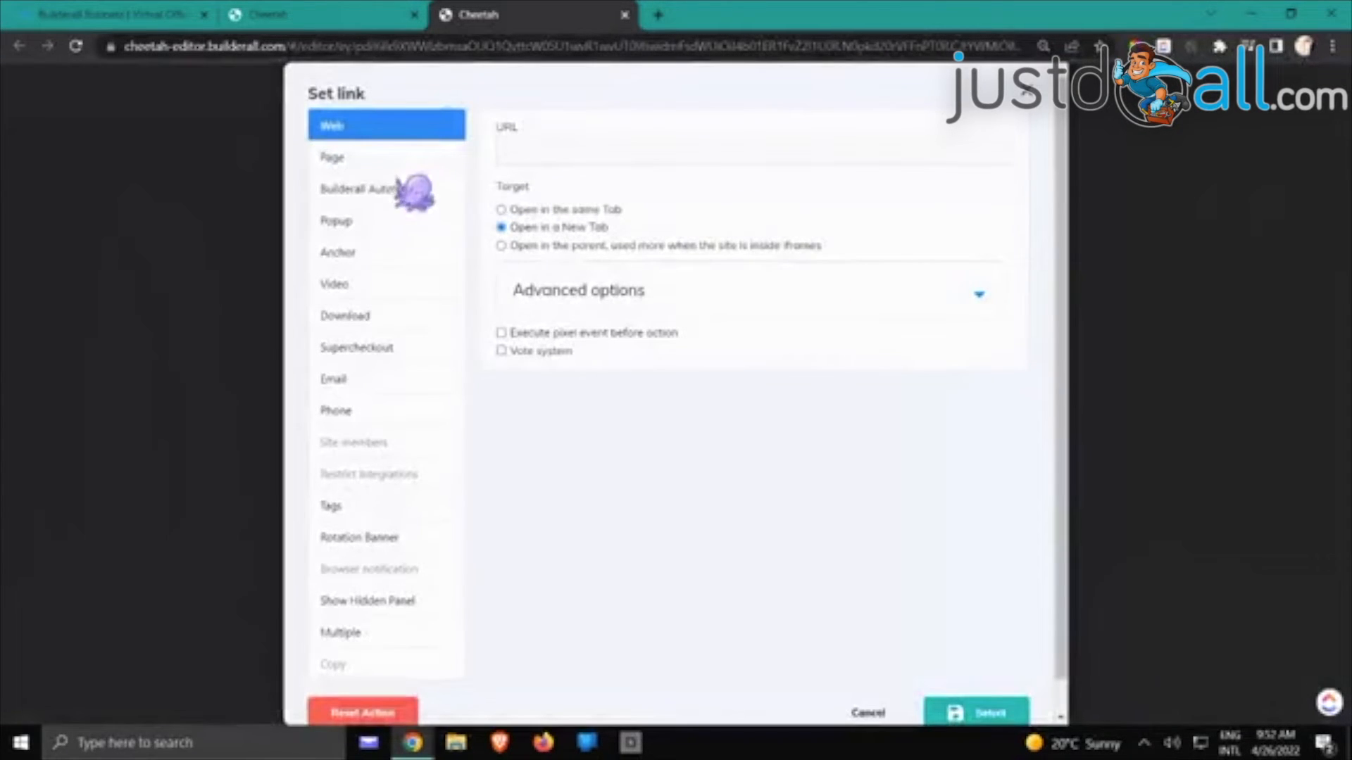
{"action": "left_click", "coordinate": [359, 253]}
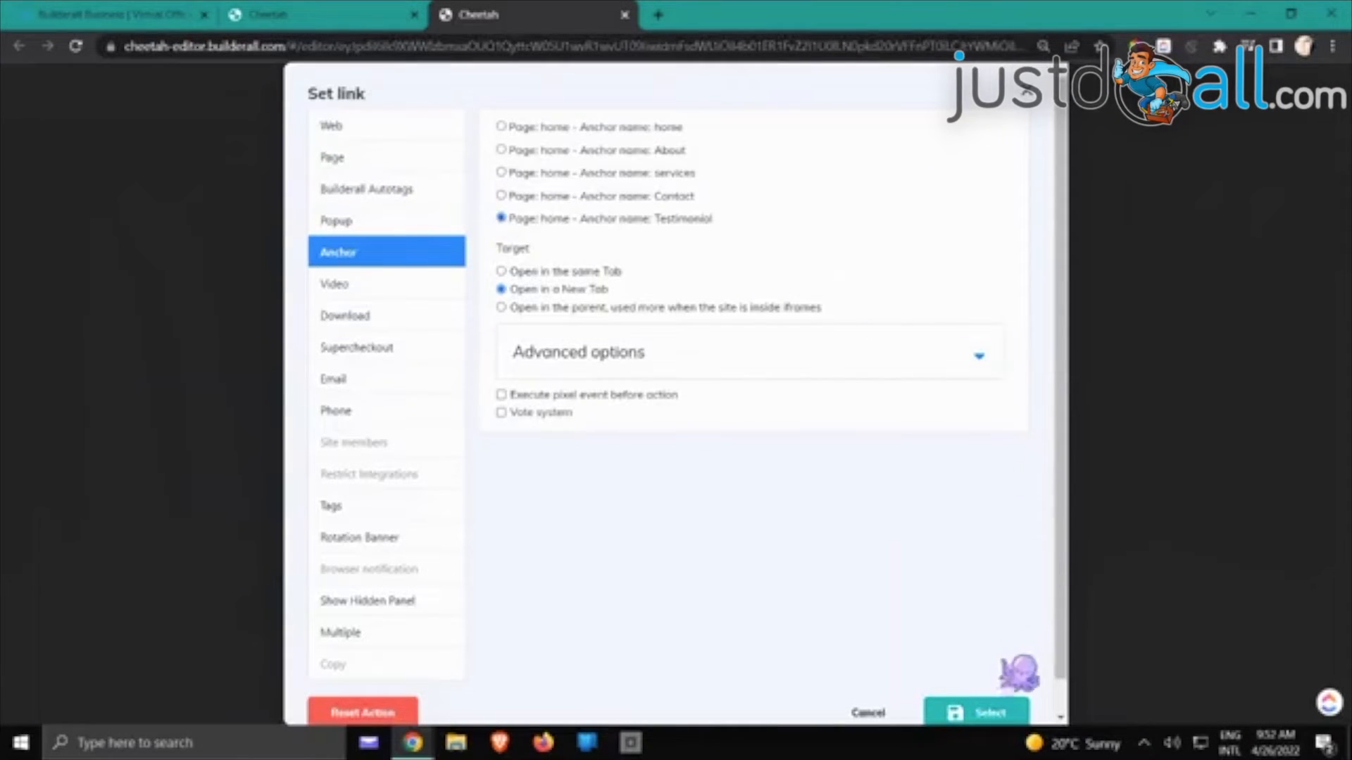
{"action": "left_click", "coordinate": [995, 711]}
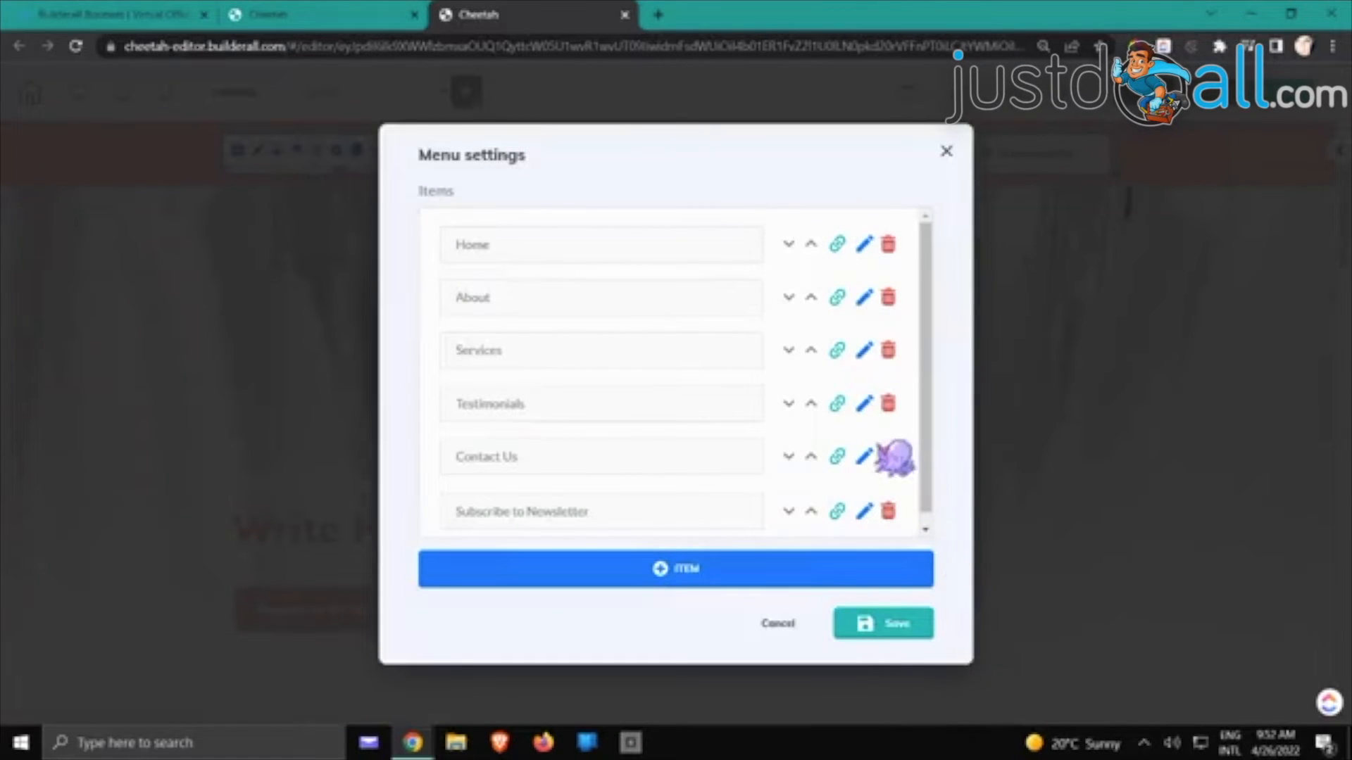
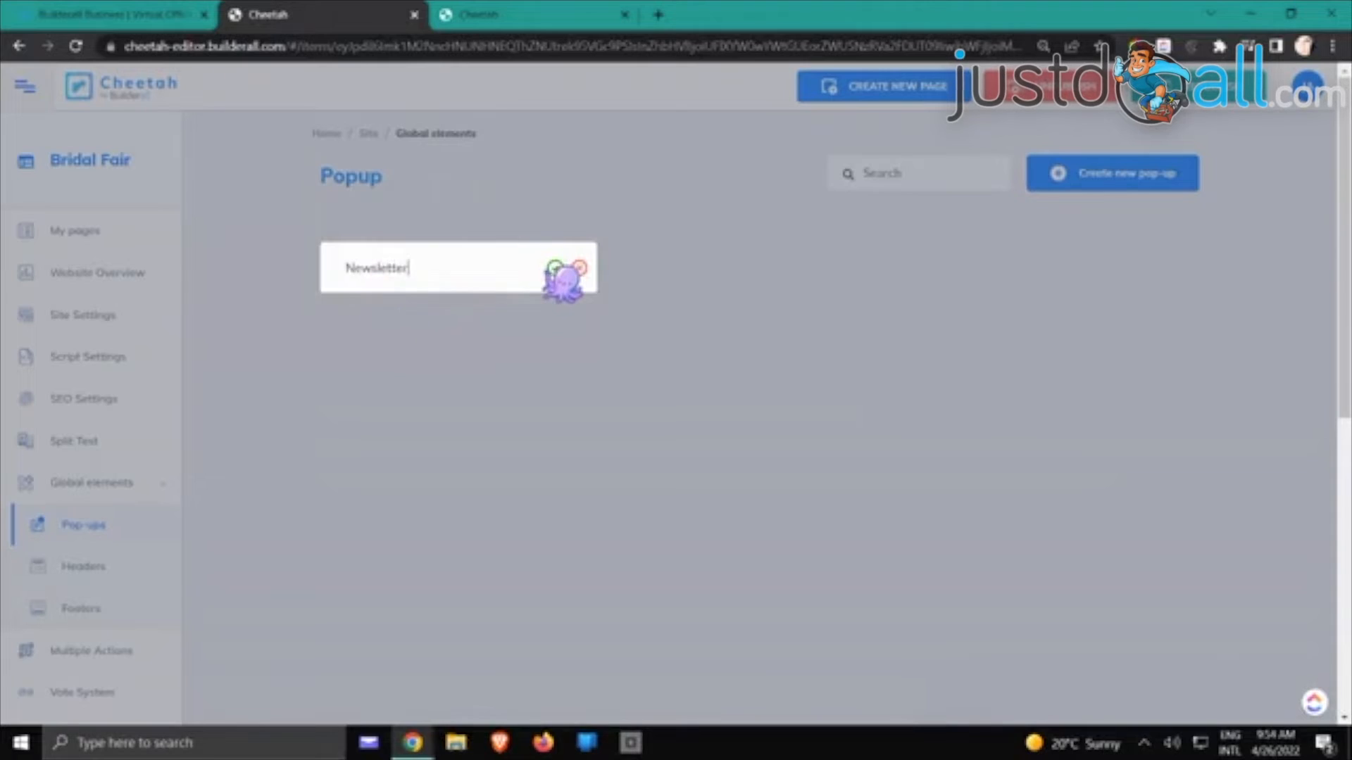
Save the new pop-up under the name Newsletter and open it for editing
{"action": "left_click", "coordinate": [552, 269]}
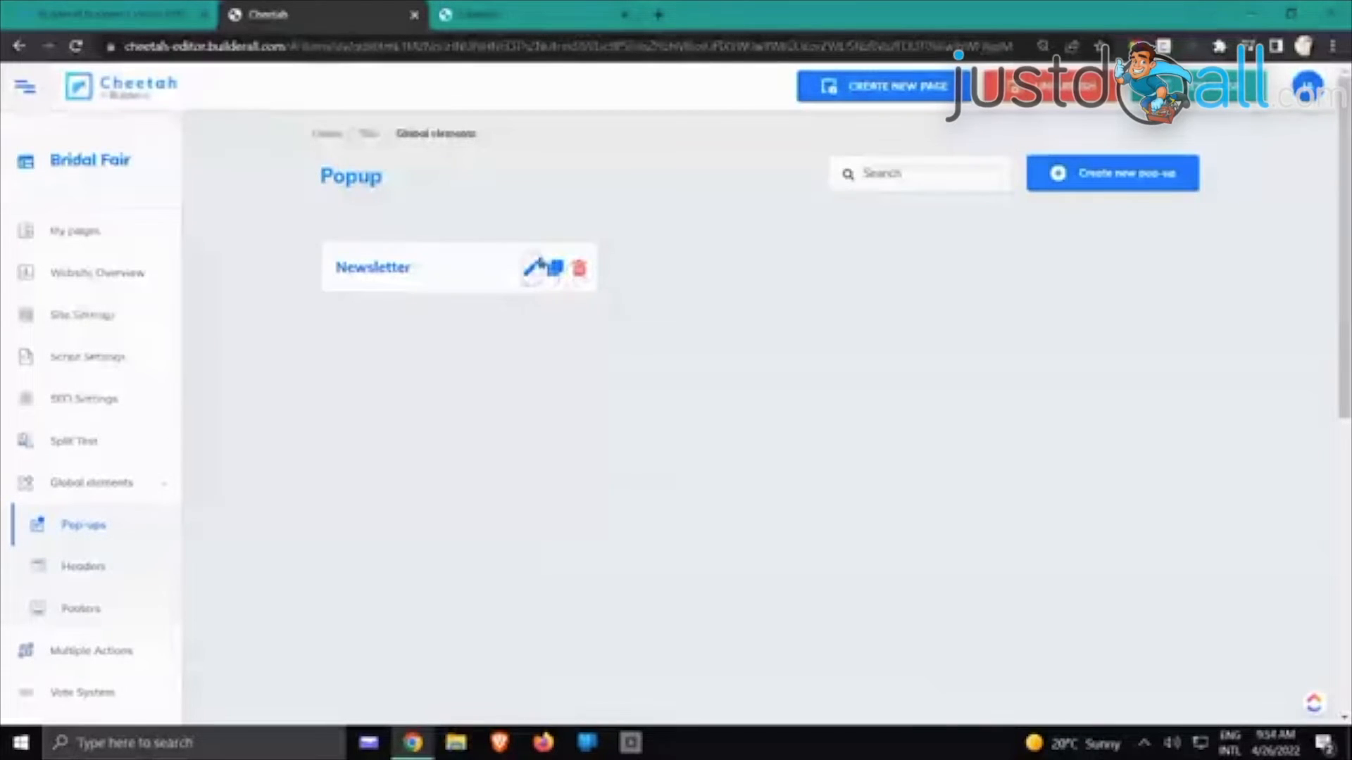
{"action": "left_click", "coordinate": [540, 266]}
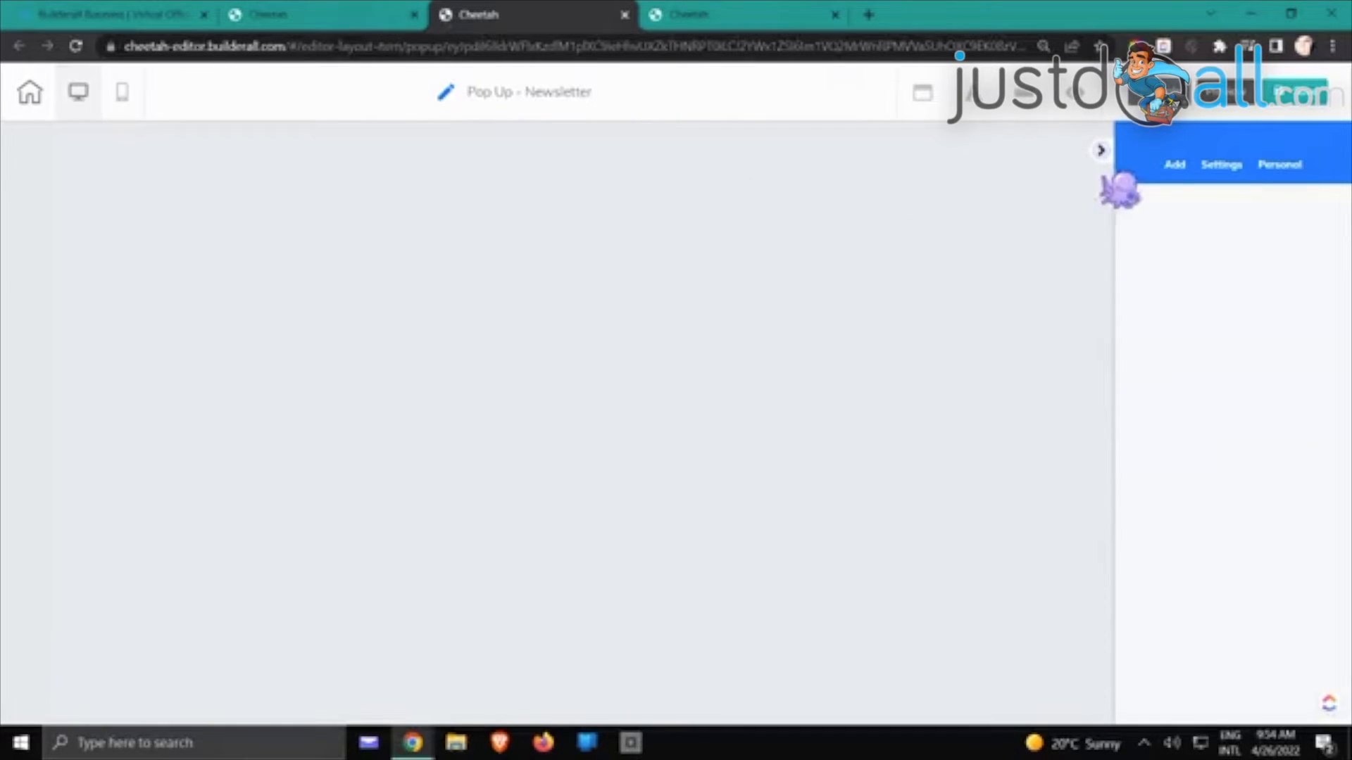
{"action": "left_click", "coordinate": [1101, 151]}
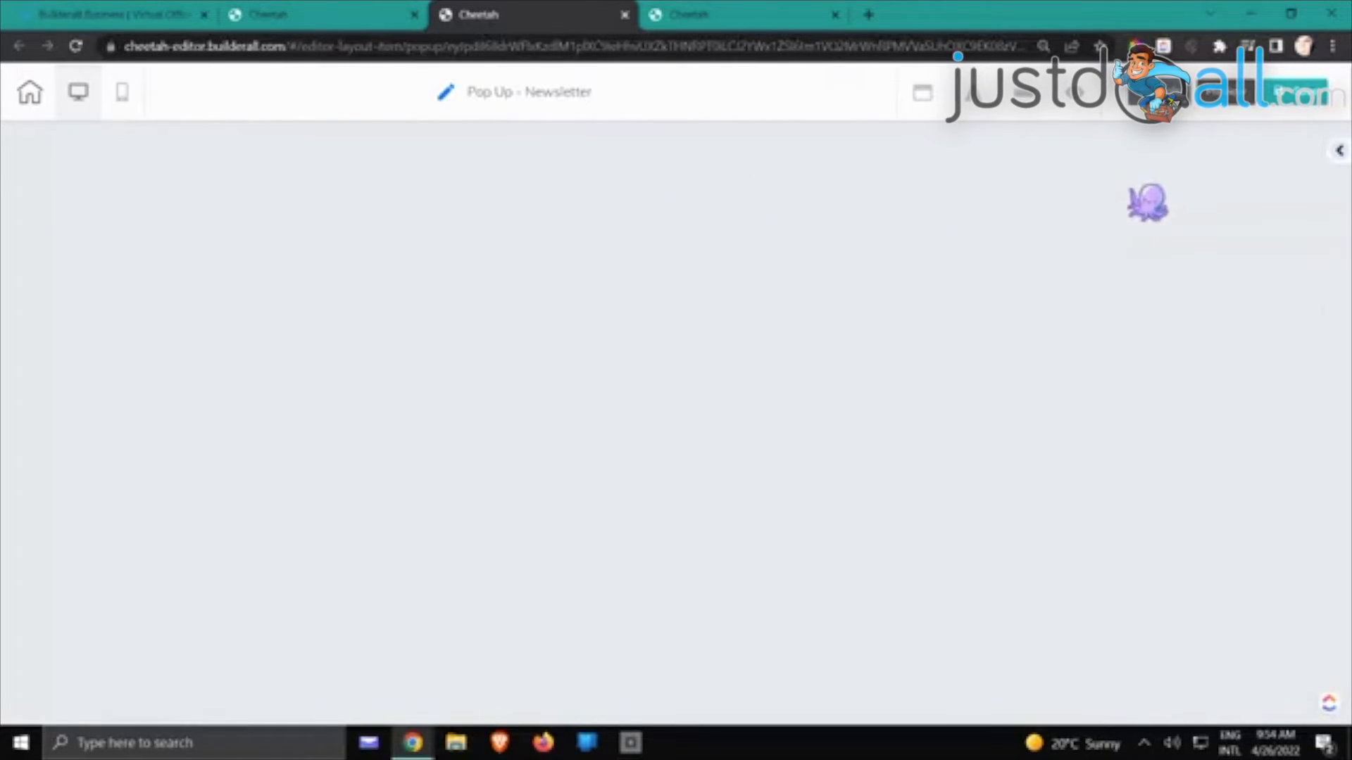
{"action": "left_click", "coordinate": [1340, 154]}
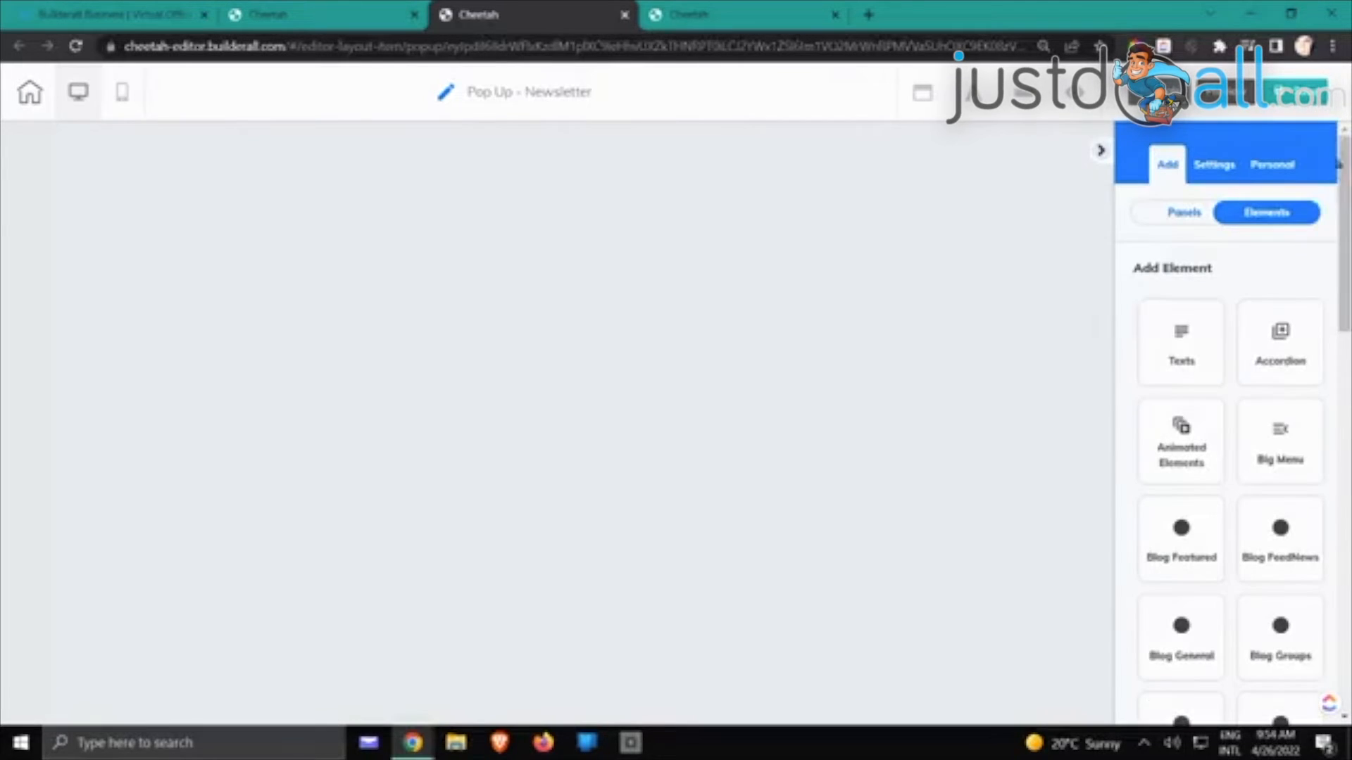
Add the 1st Fold - 04 template panel with the registration form to the Newsletter pop-up
{"action": "left_click", "coordinate": [1177, 213]}
{"action": "left_click", "coordinate": [1185, 315]}
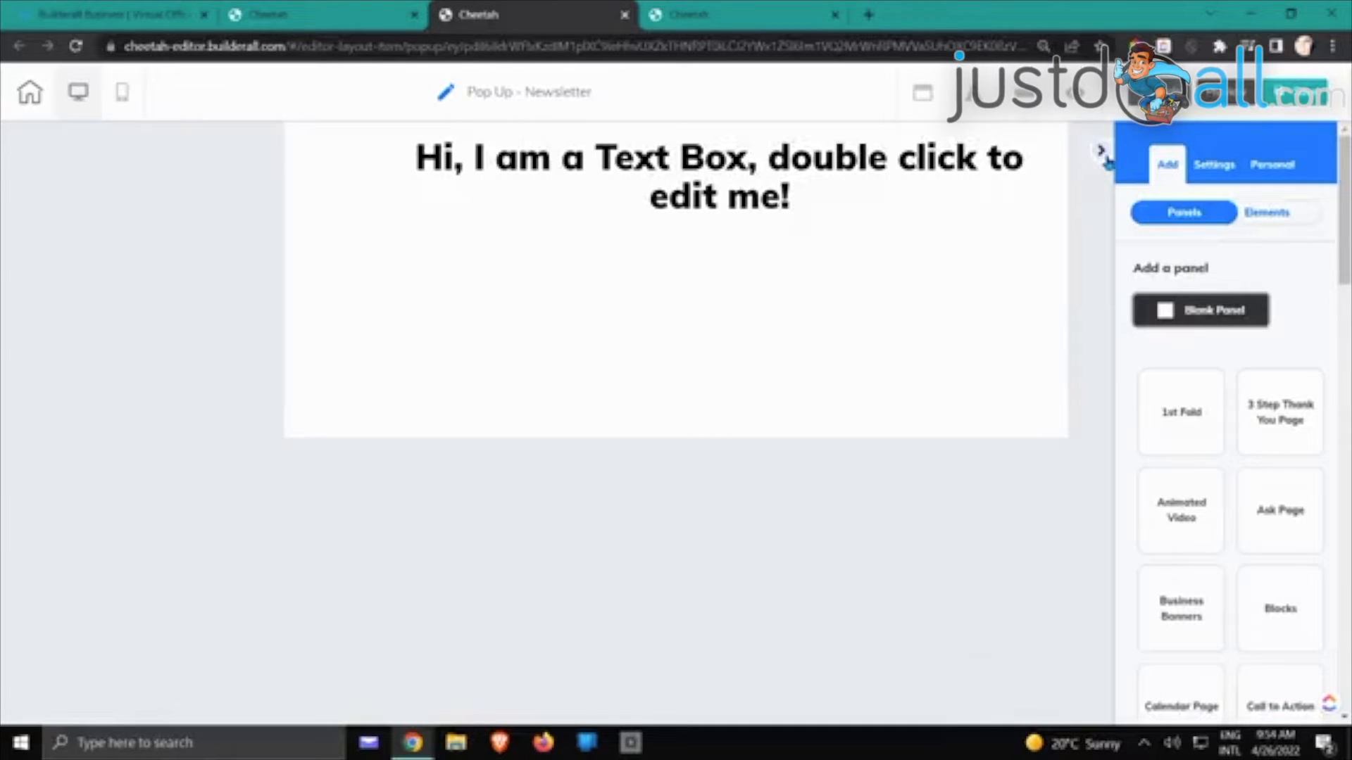
{"action": "scroll", "coordinate": [1178, 426], "scroll_direction": "down", "scroll_amount": 3}
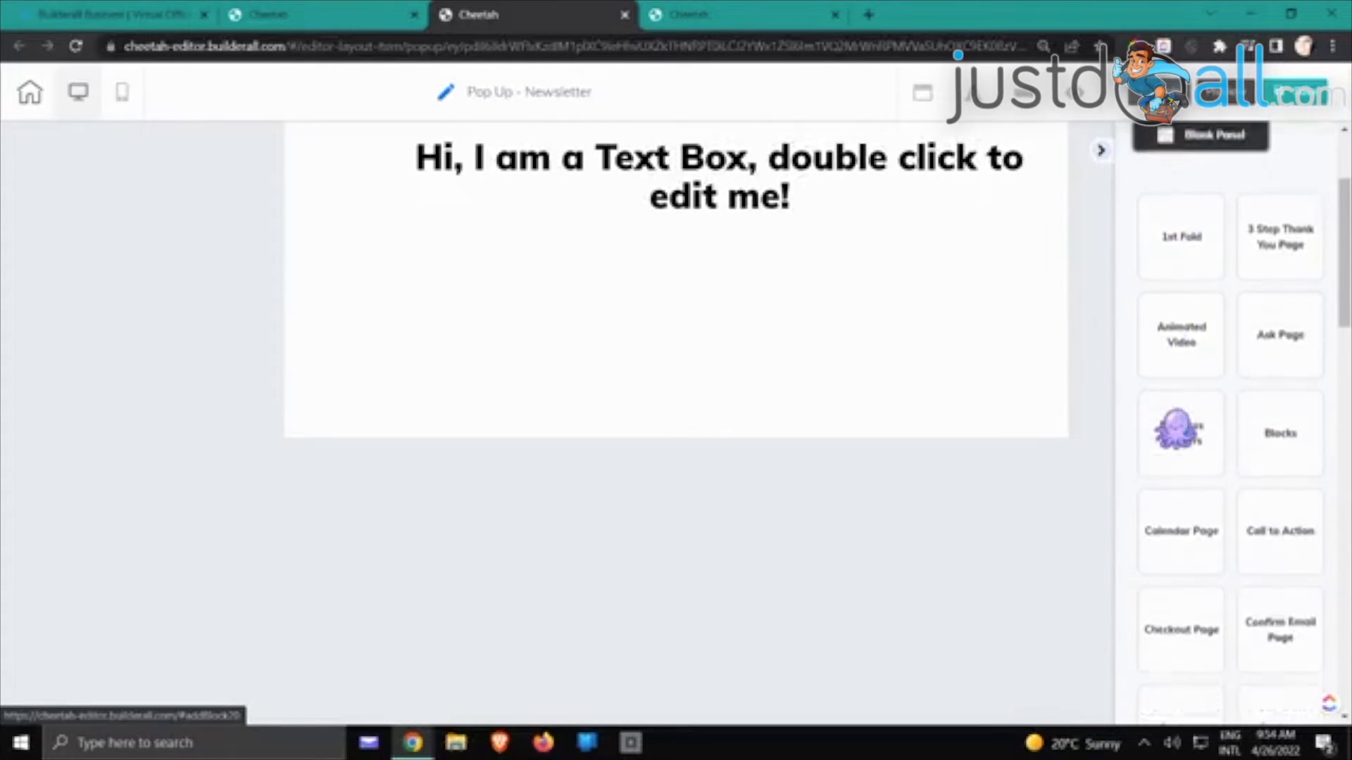
{"action": "scroll", "coordinate": [1183, 422], "scroll_direction": "up", "scroll_amount": 3}
{"action": "left_click", "coordinate": [1185, 410]}
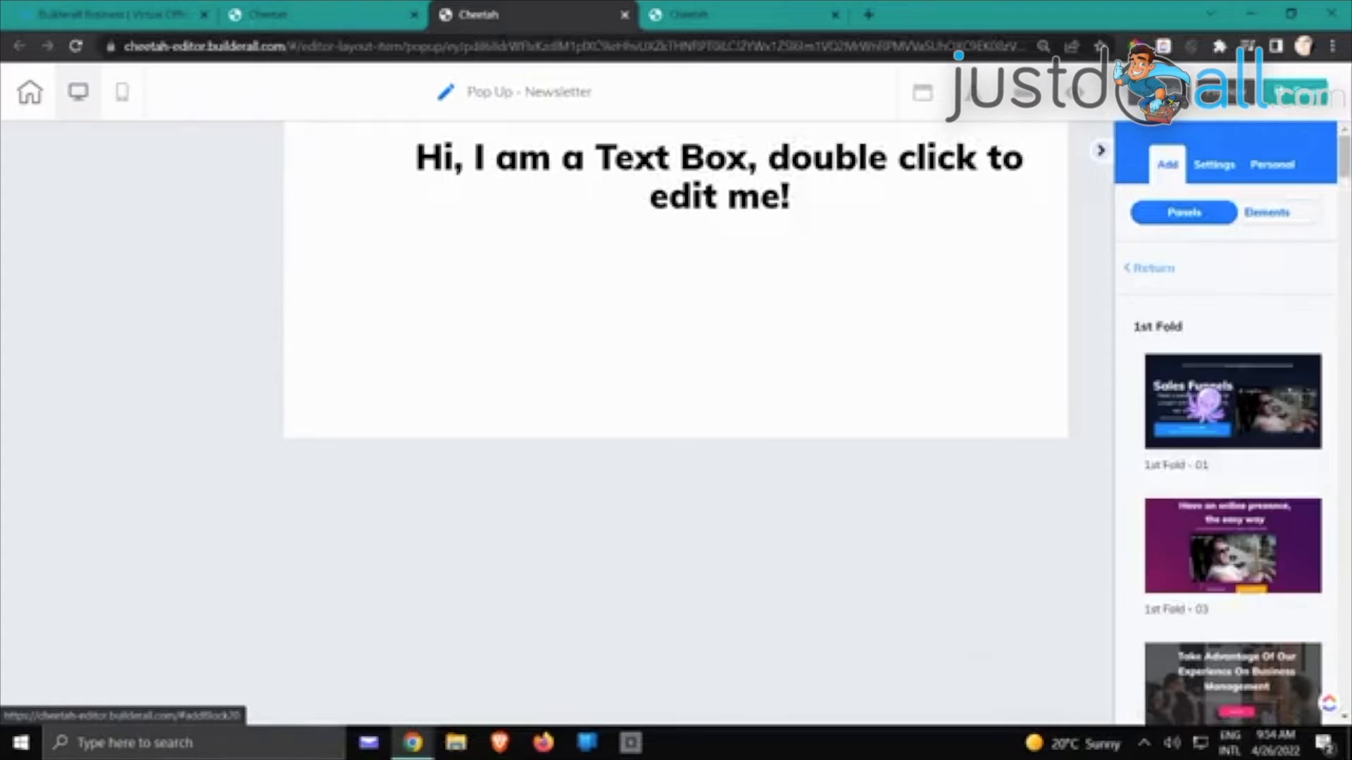
{"action": "scroll", "coordinate": [1210, 479], "scroll_direction": "down", "scroll_amount": 2}
{"action": "scroll", "coordinate": [1208, 468], "scroll_direction": "down", "scroll_amount": 5}
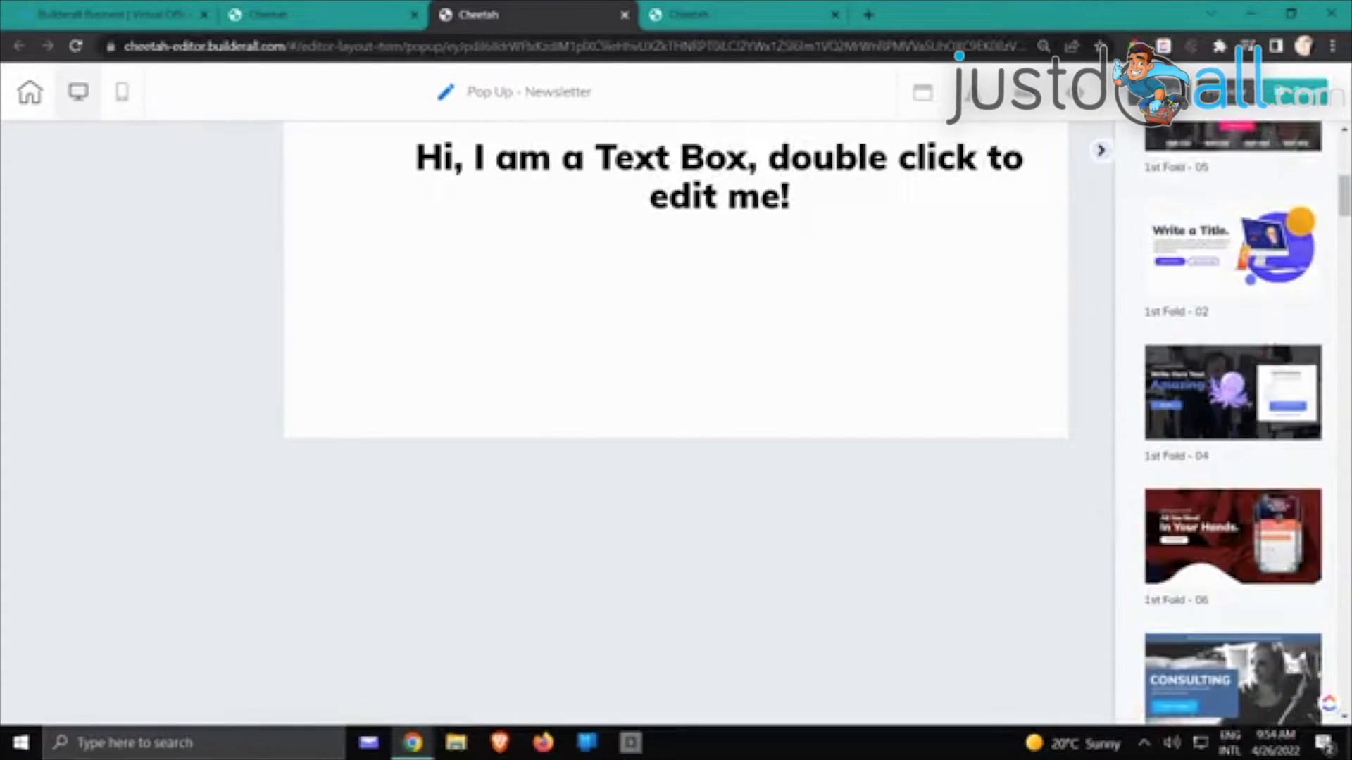
{"action": "left_click", "coordinate": [1222, 387]}
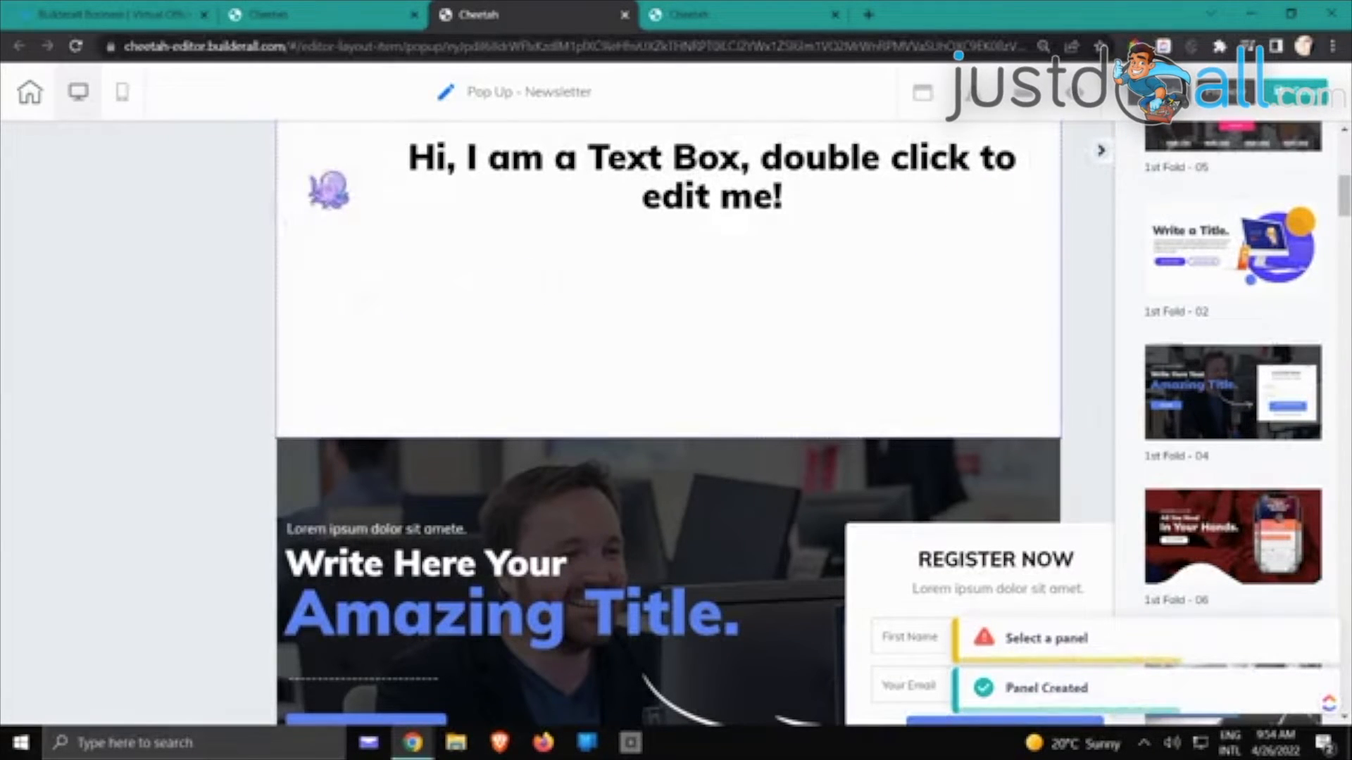
Delete the text box panel above the registration template in the pop-up
{"action": "left_click", "coordinate": [331, 181]}
{"action": "left_click", "coordinate": [376, 140]}
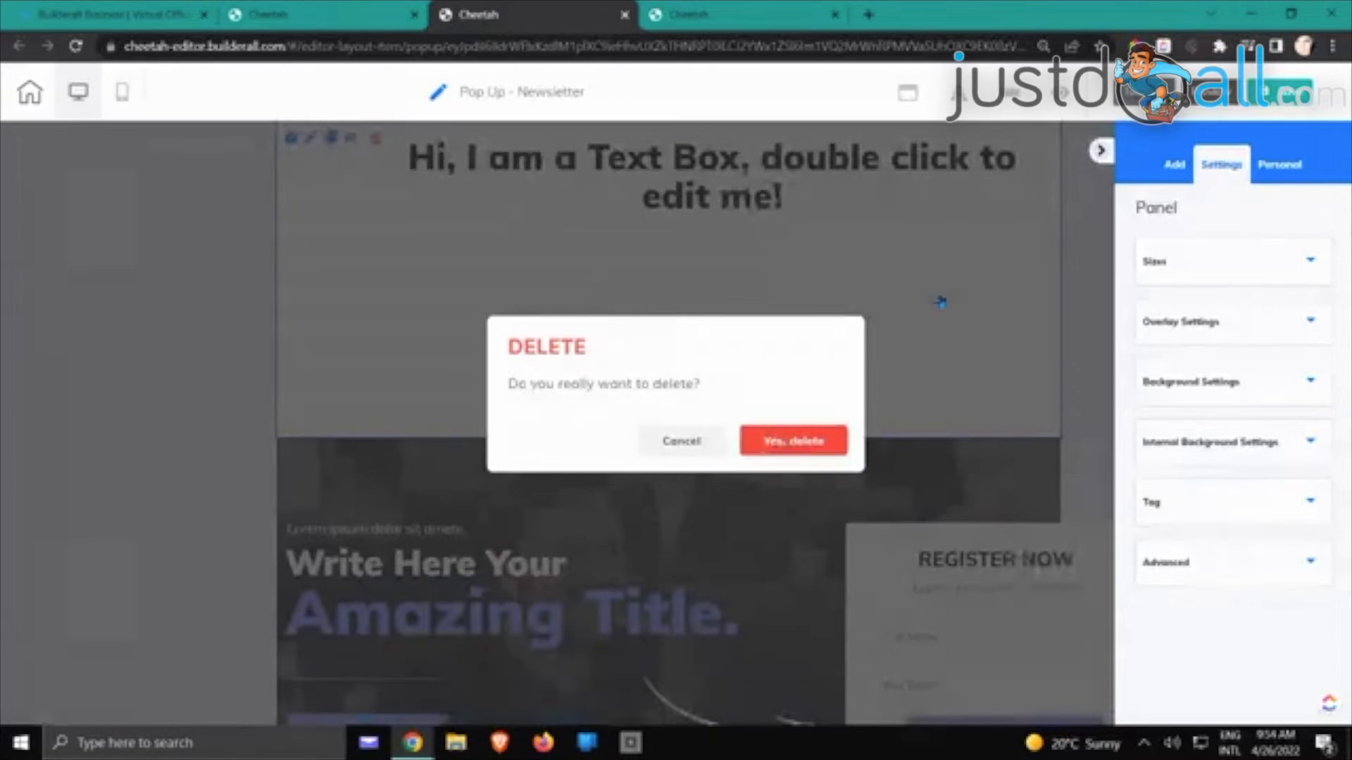
{"action": "left_click", "coordinate": [793, 440]}
{"action": "left_click", "coordinate": [1102, 150]}
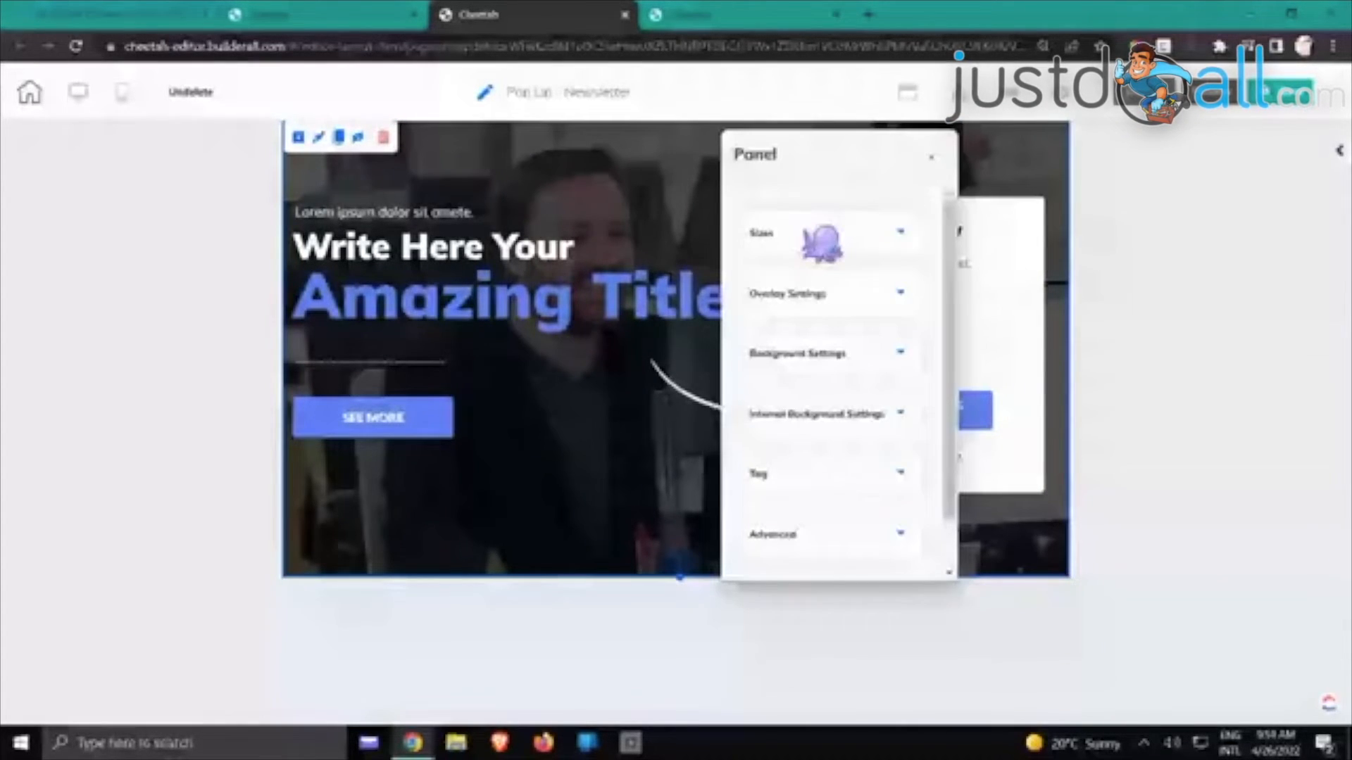
Upload E_Brides_siteexpressIM-2.png and set it as the background image of the pop-up panel
{"action": "left_click", "coordinate": [811, 356]}
{"action": "scroll", "coordinate": [814, 382], "scroll_direction": "down", "scroll_amount": 4}
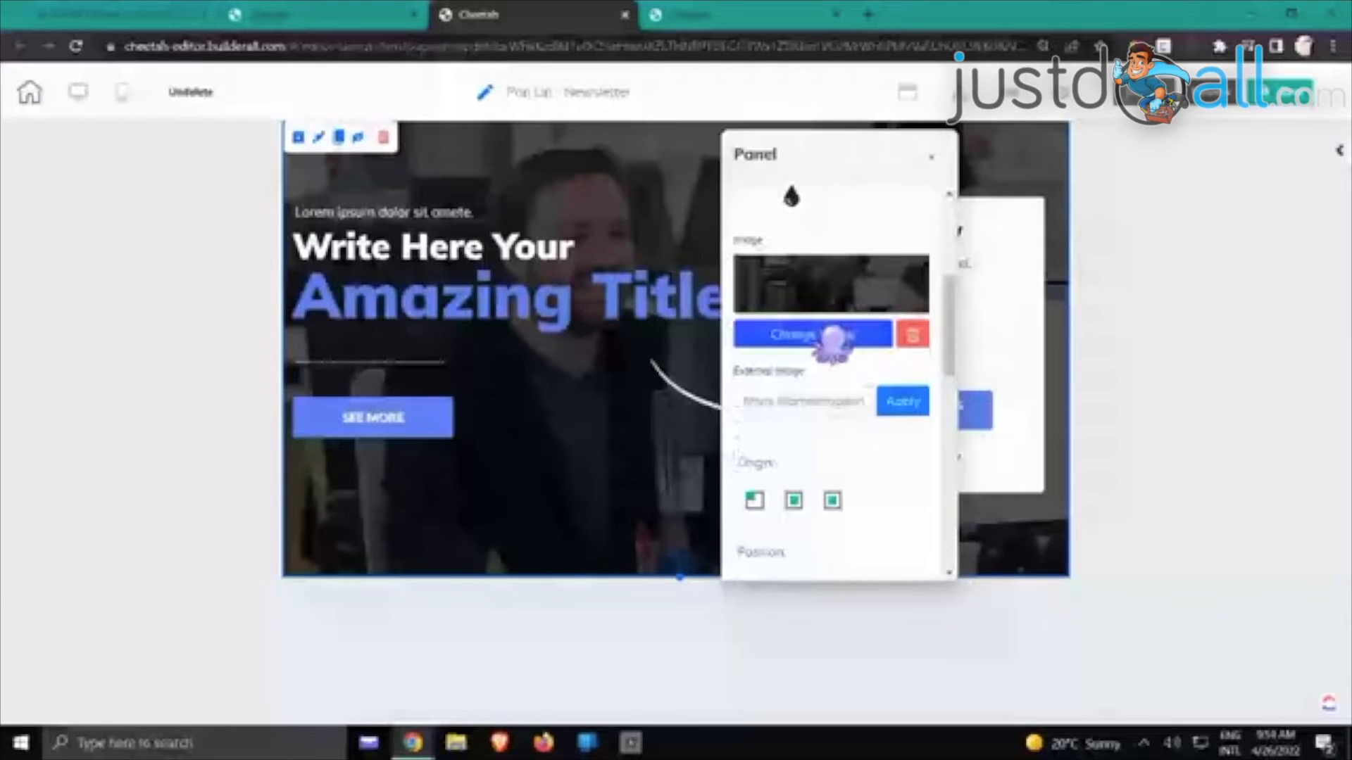
{"action": "left_click", "coordinate": [833, 335]}
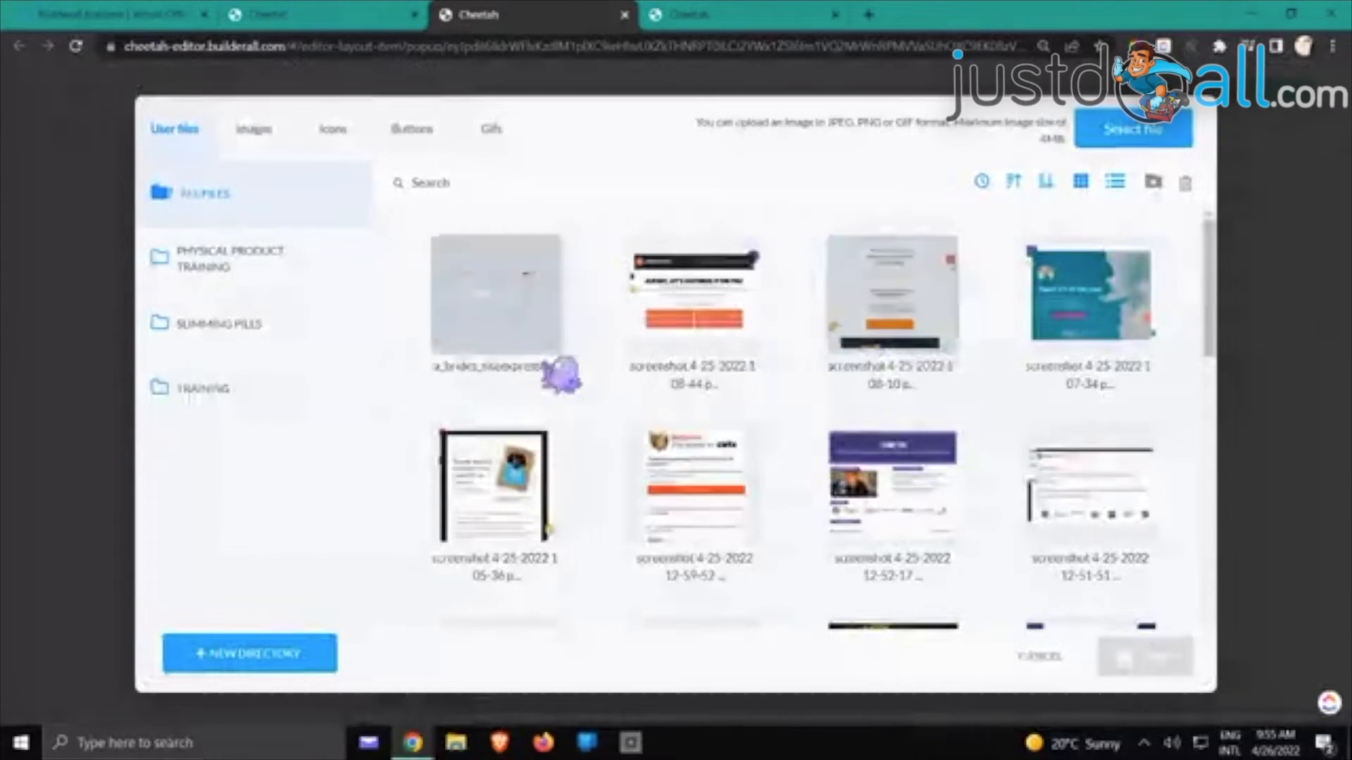
{"action": "left_click", "coordinate": [1107, 141]}
{"action": "left_click", "coordinate": [256, 186]}
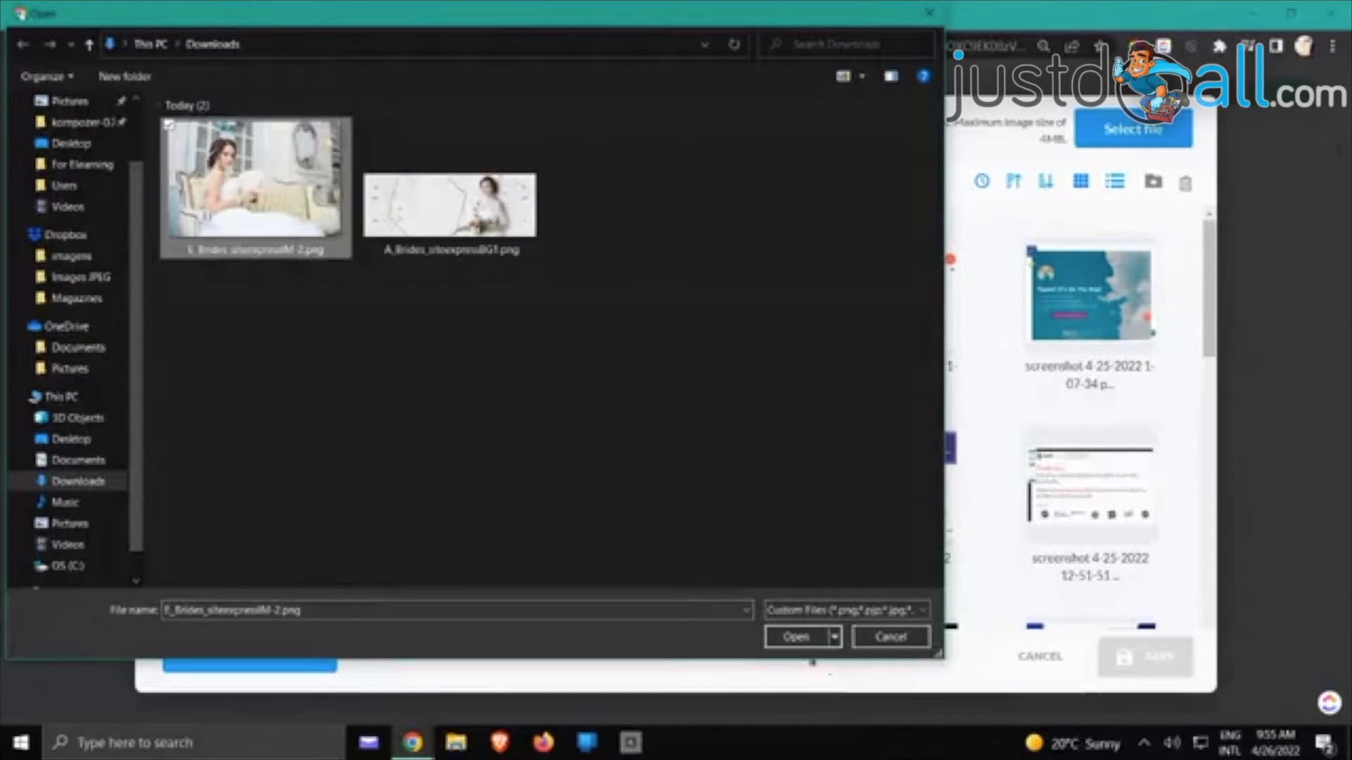
{"action": "left_click", "coordinate": [805, 643]}
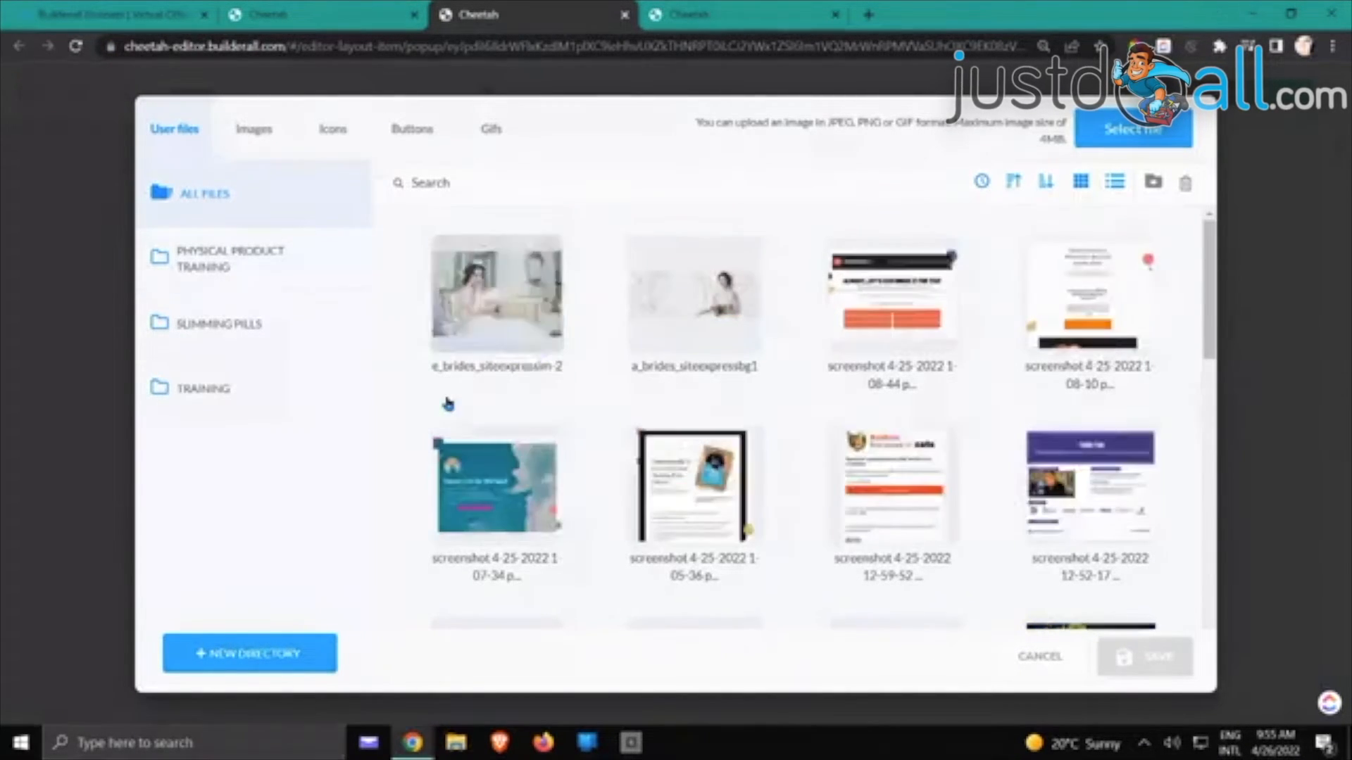
{"action": "left_click", "coordinate": [490, 331]}
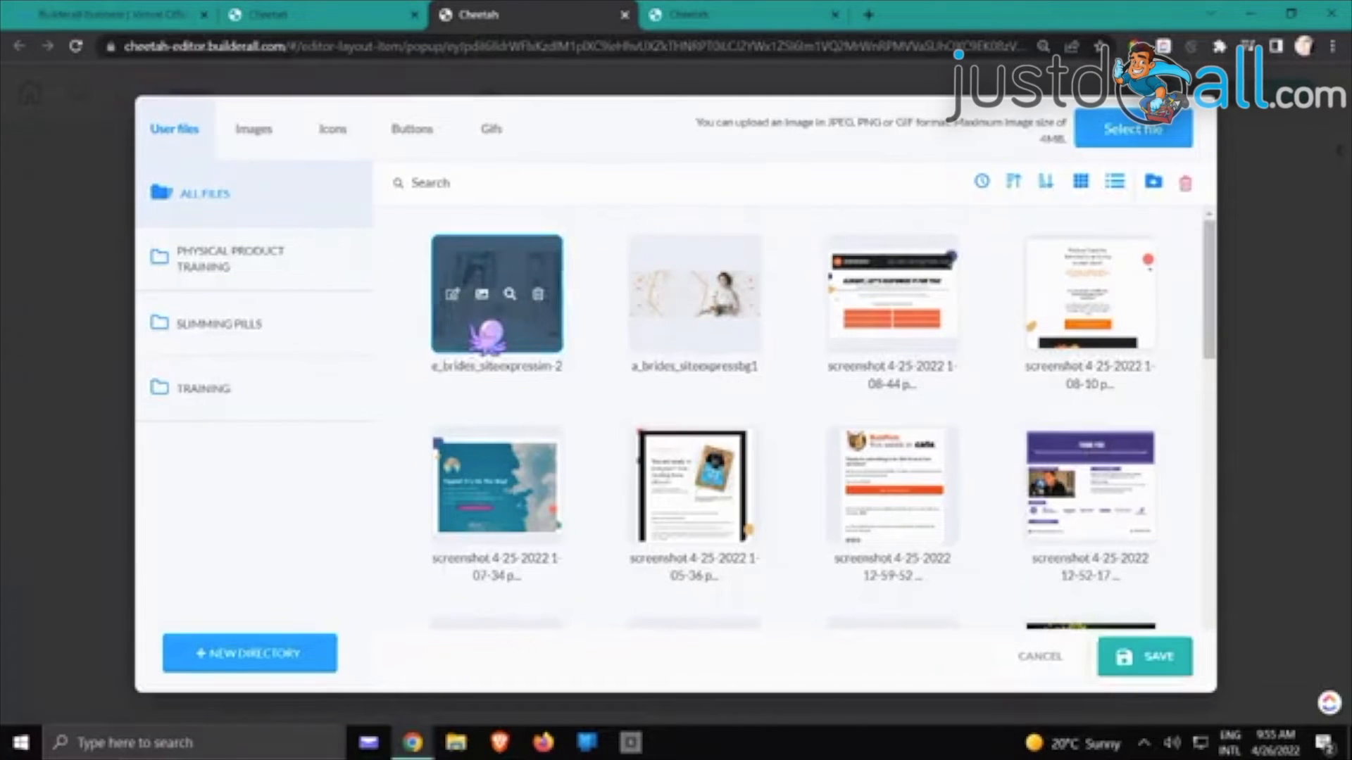
{"action": "left_click", "coordinate": [1133, 654]}
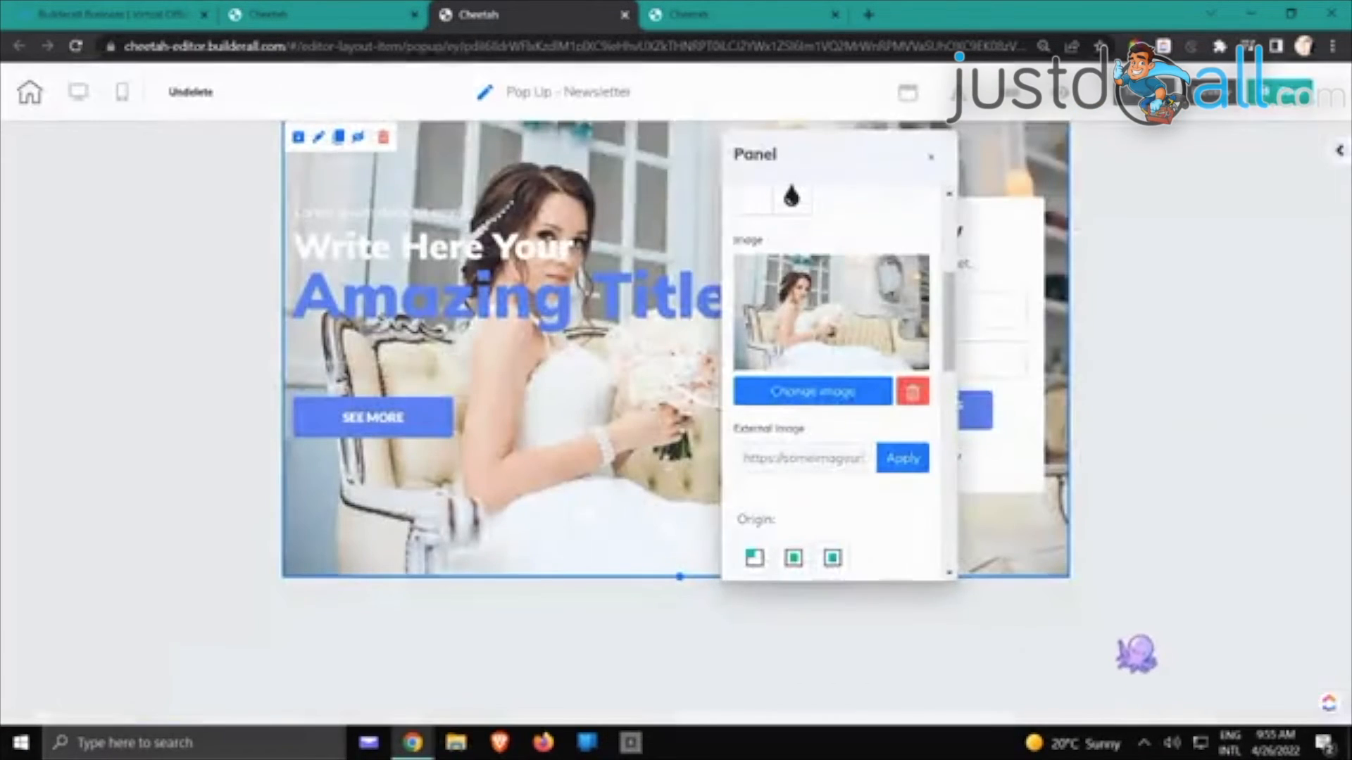
{"action": "left_click", "coordinate": [999, 534]}
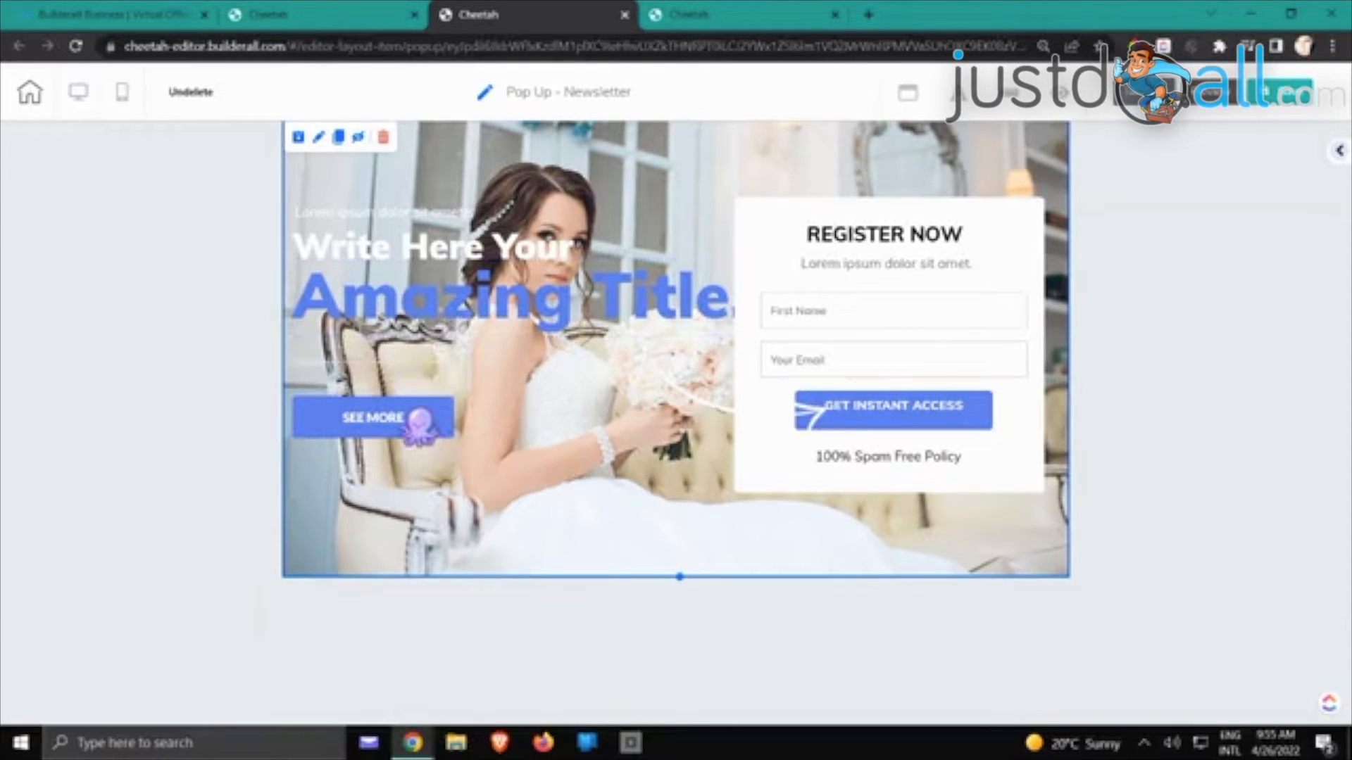
Delete the SEE MORE button from the Newsletter pop-up panel
{"action": "left_click", "coordinate": [423, 421]}
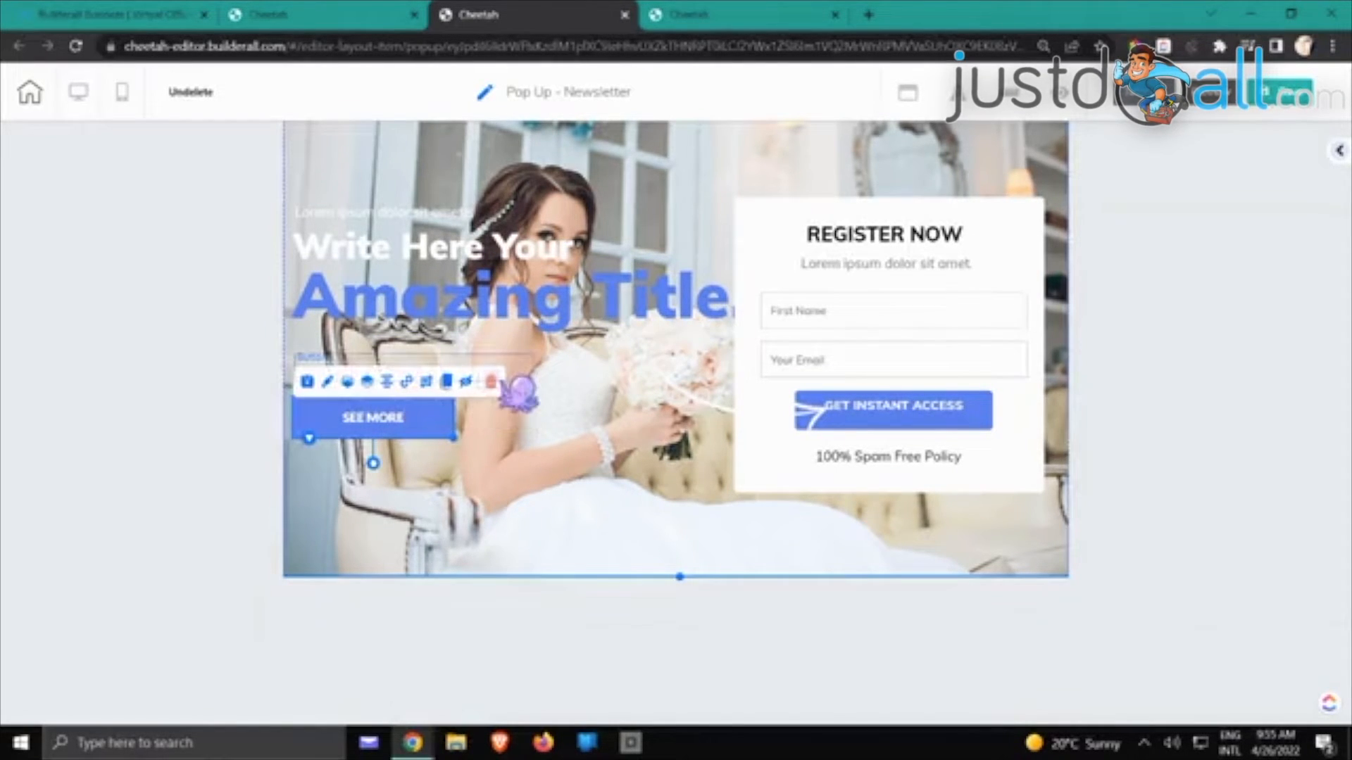
{"action": "left_click_drag", "start_coordinate": [518, 393], "coordinate": [588, 467]}
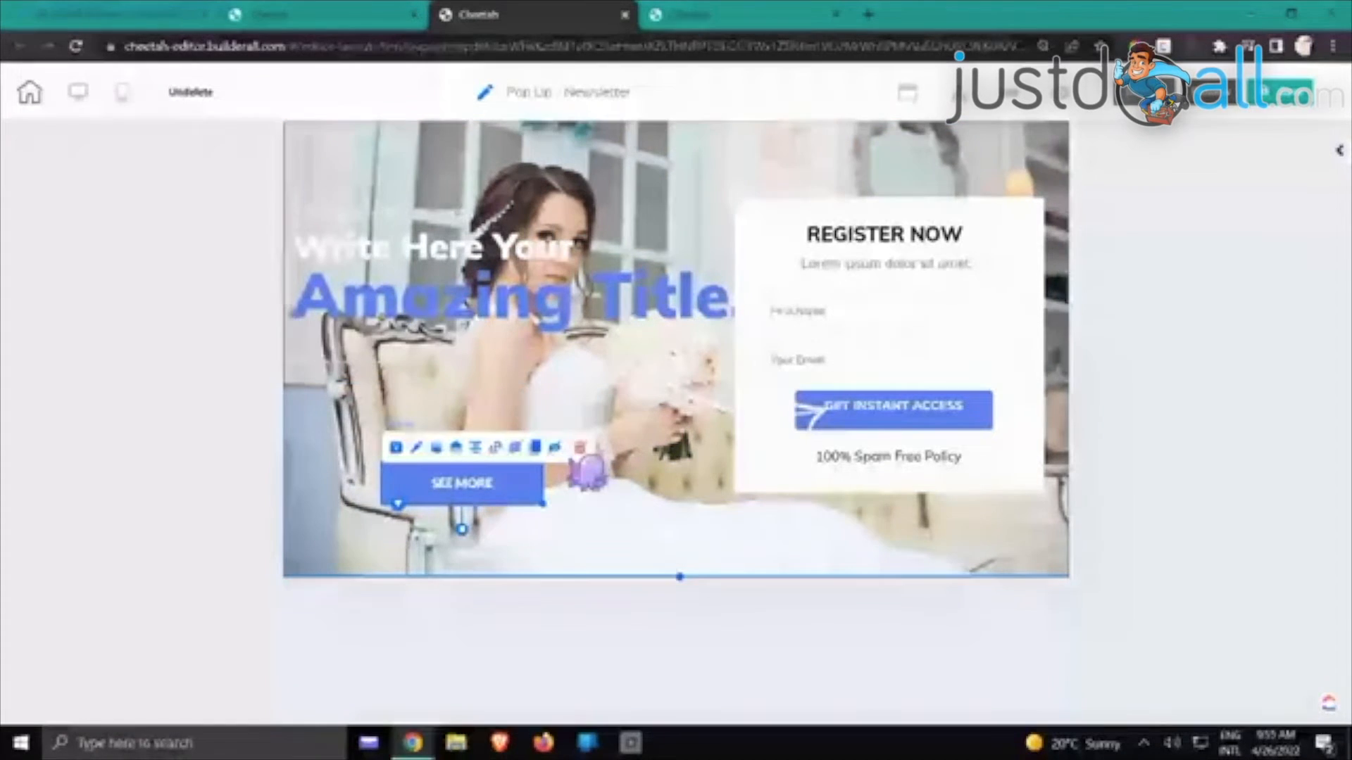
{"action": "left_click", "coordinate": [580, 448]}
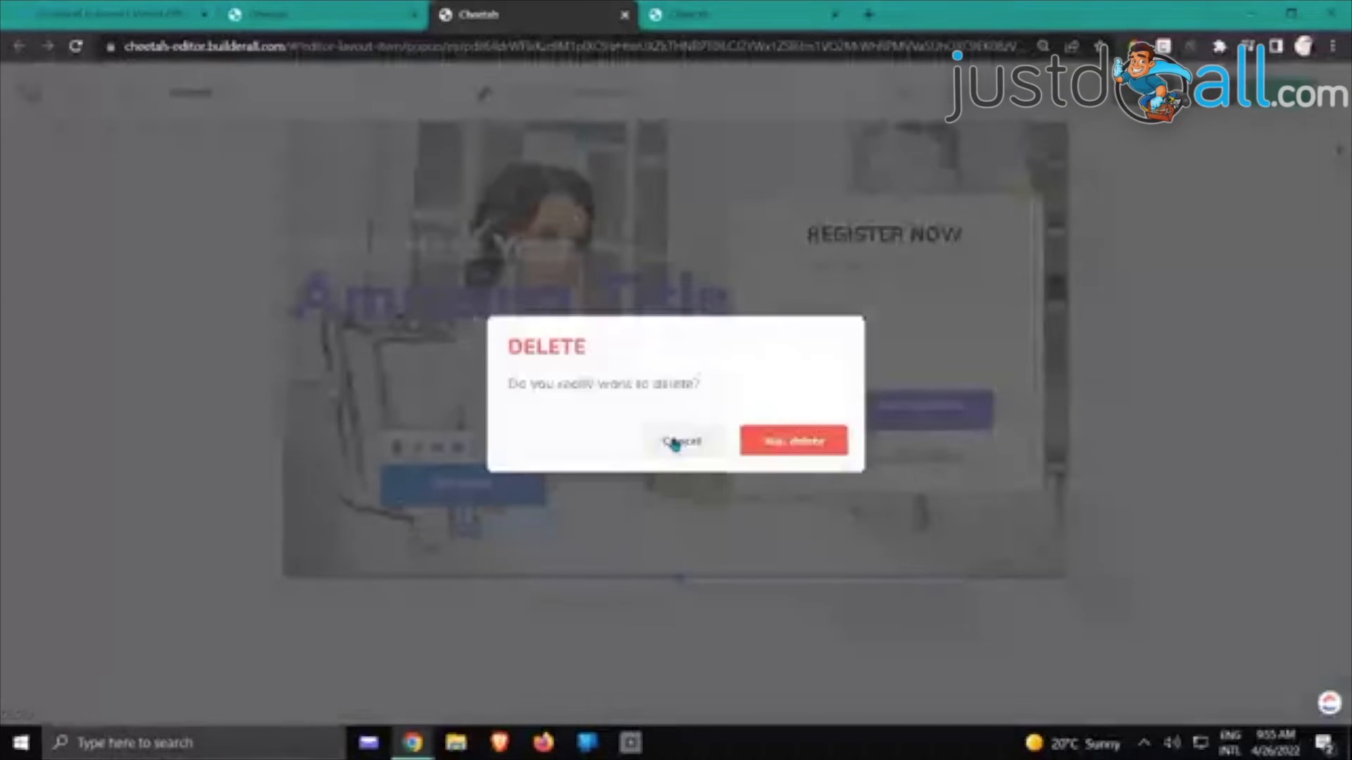
{"action": "left_click", "coordinate": [795, 448]}
Delete the "Amazing Title." and "Write Here Your" headings from the pop-up panel
{"action": "left_click_drag", "start_coordinate": [669, 331], "coordinate": [616, 368]}
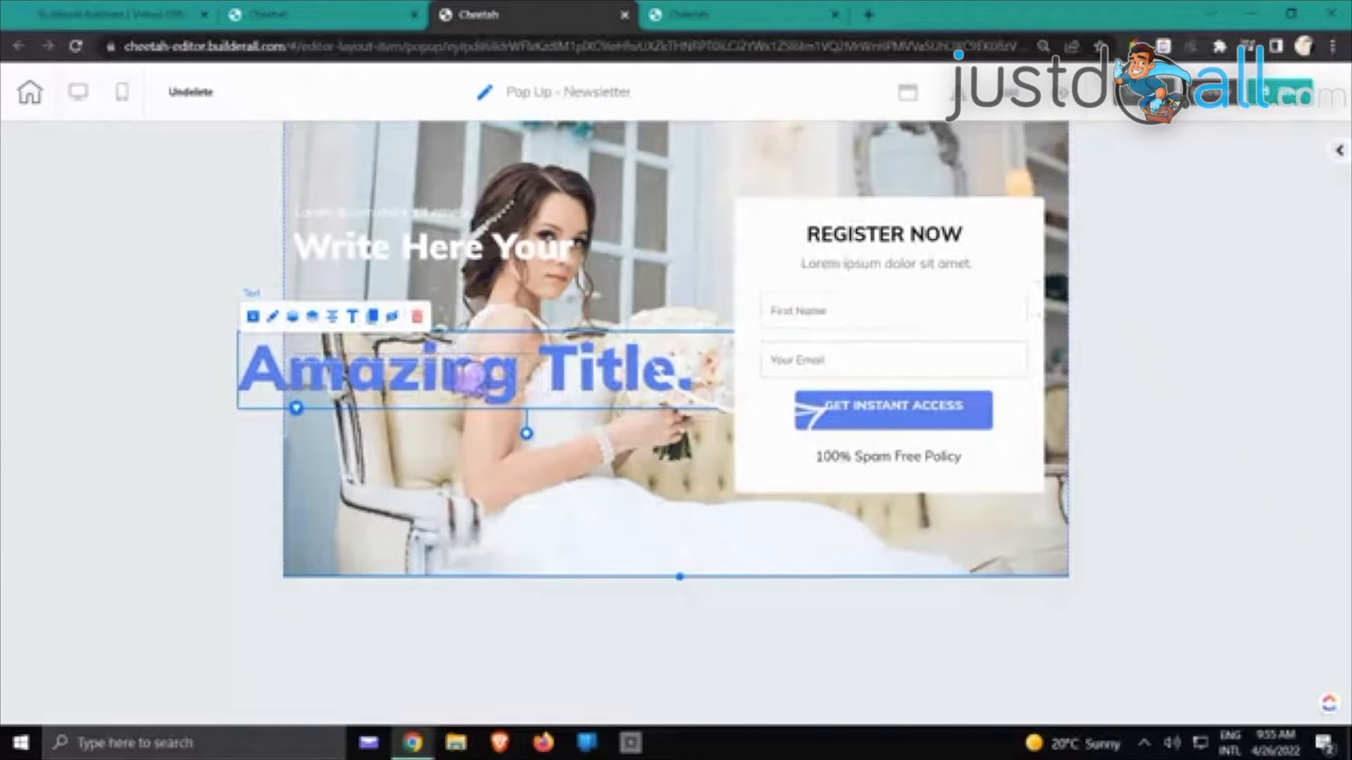
{"action": "left_click", "coordinate": [419, 317]}
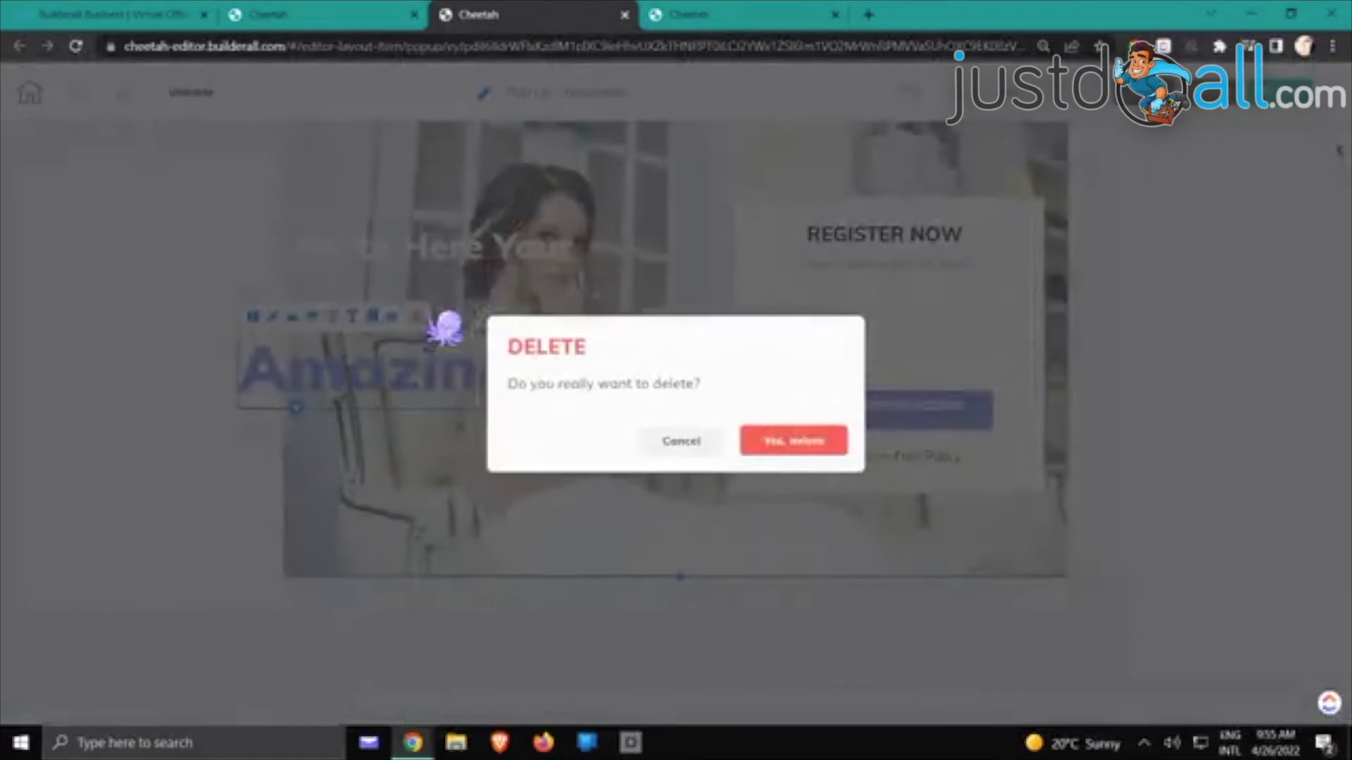
{"action": "left_click", "coordinate": [774, 450]}
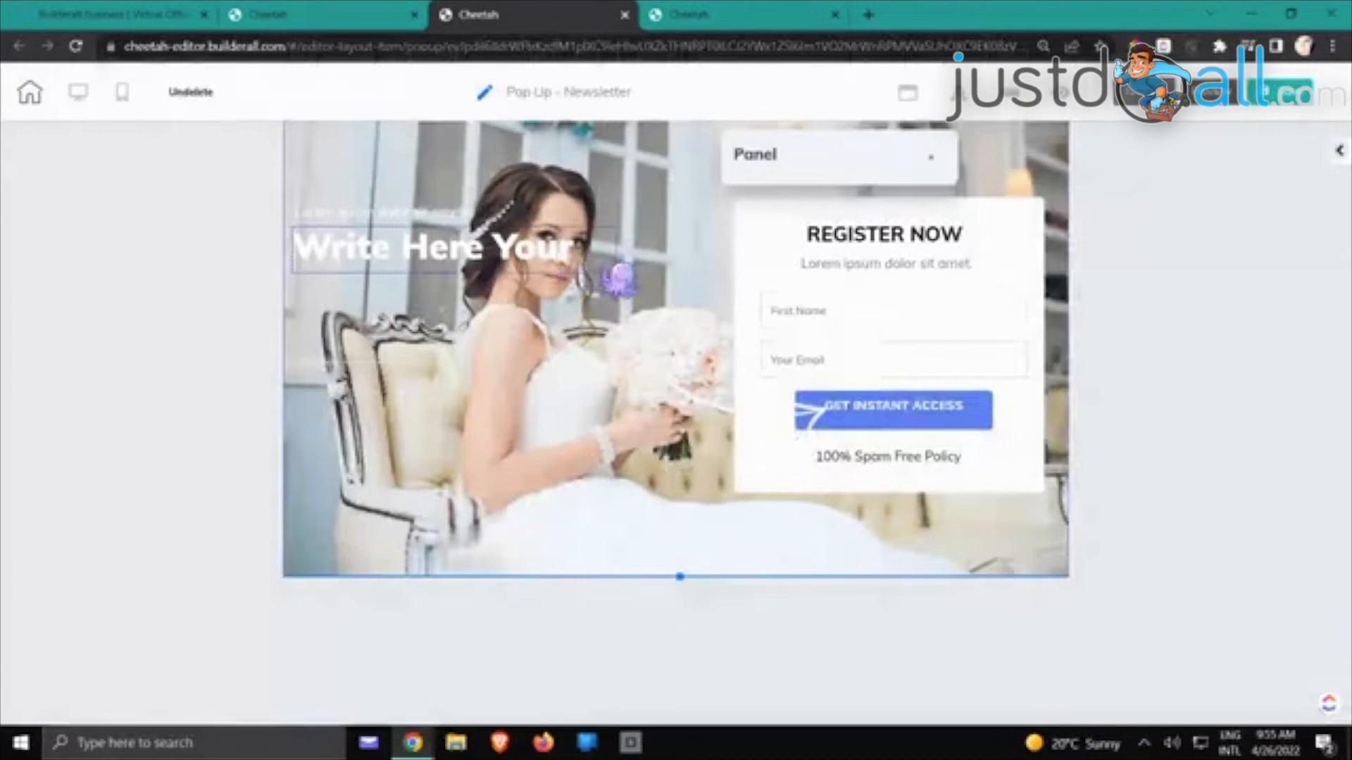
{"action": "left_click", "coordinate": [666, 449]}
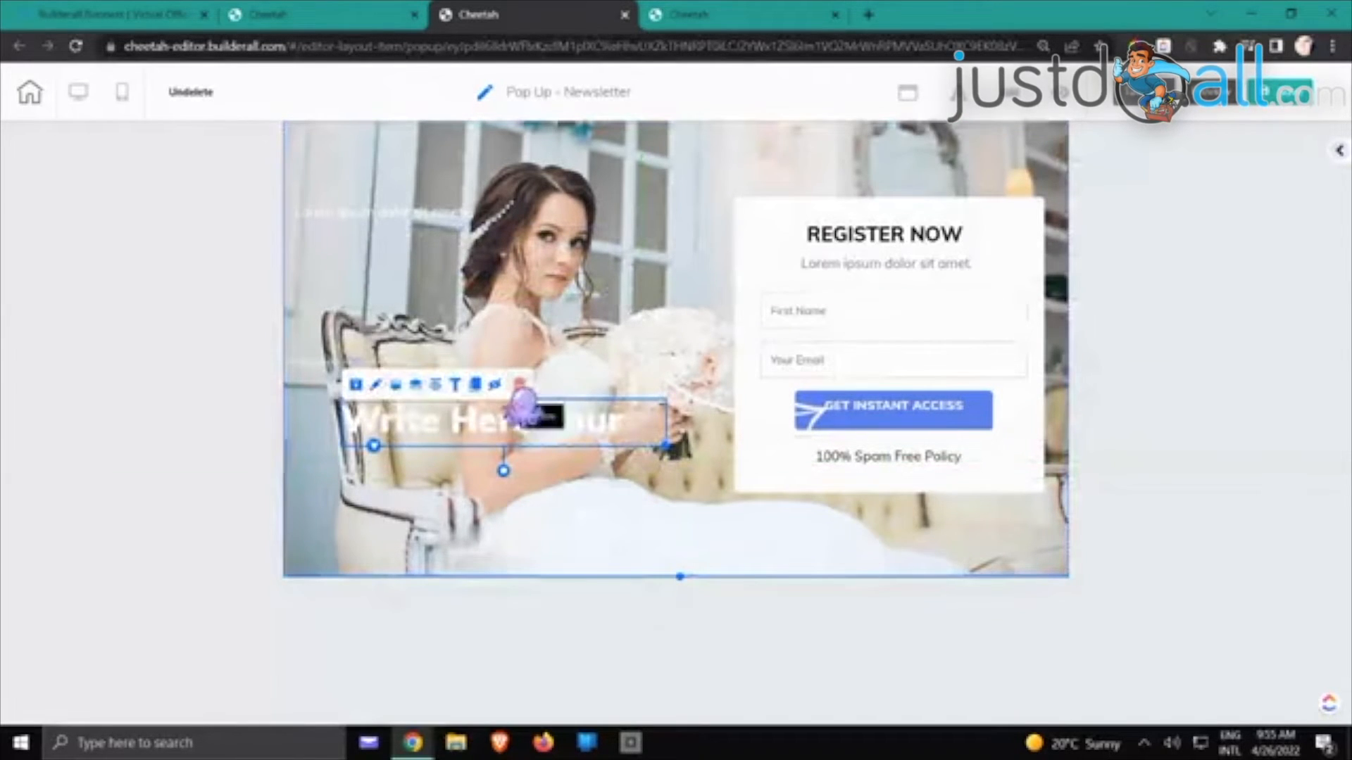
{"action": "left_click", "coordinate": [559, 395]}
{"action": "left_click", "coordinate": [769, 441]}
Delete the small "Lorem ipsum dolor sit amete." text and the remaining divider-line text beside the registration box
{"action": "left_click", "coordinate": [472, 216]}
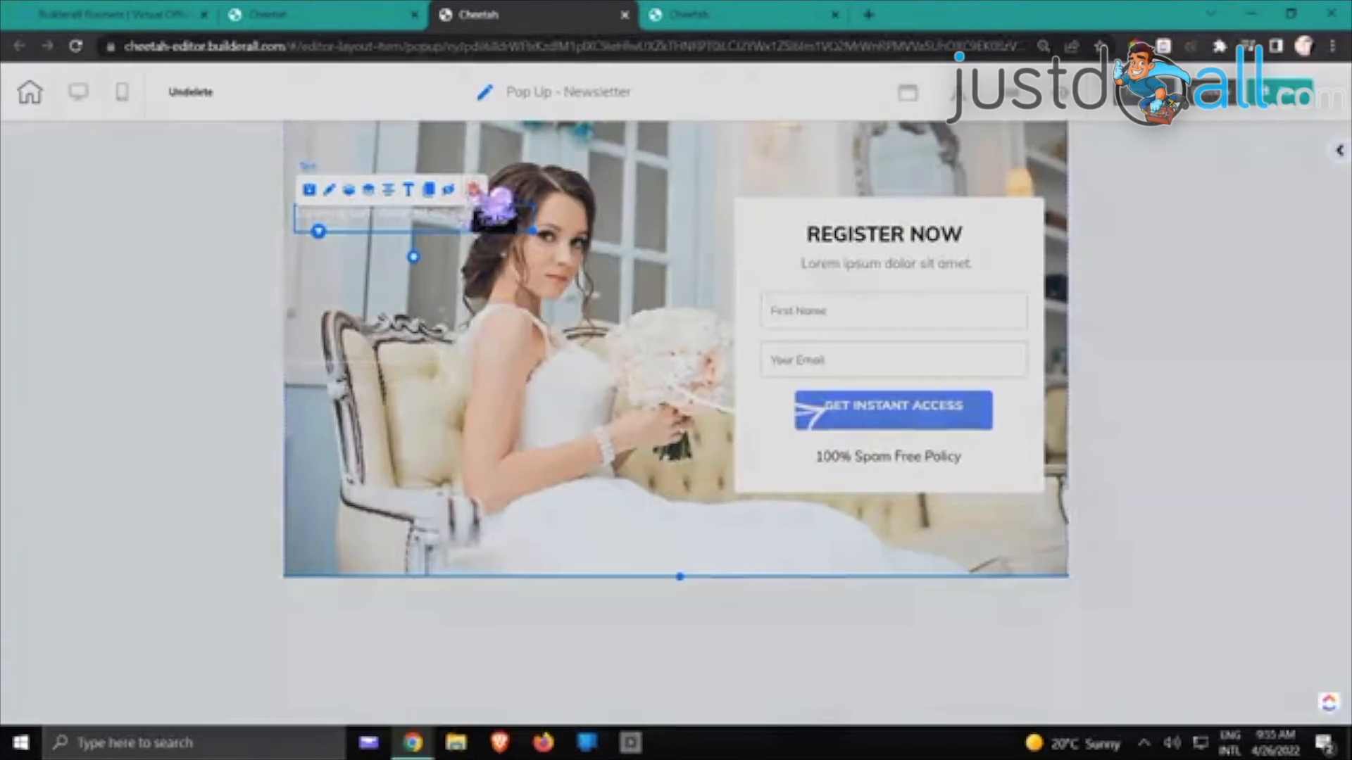
{"action": "left_click", "coordinate": [473, 189]}
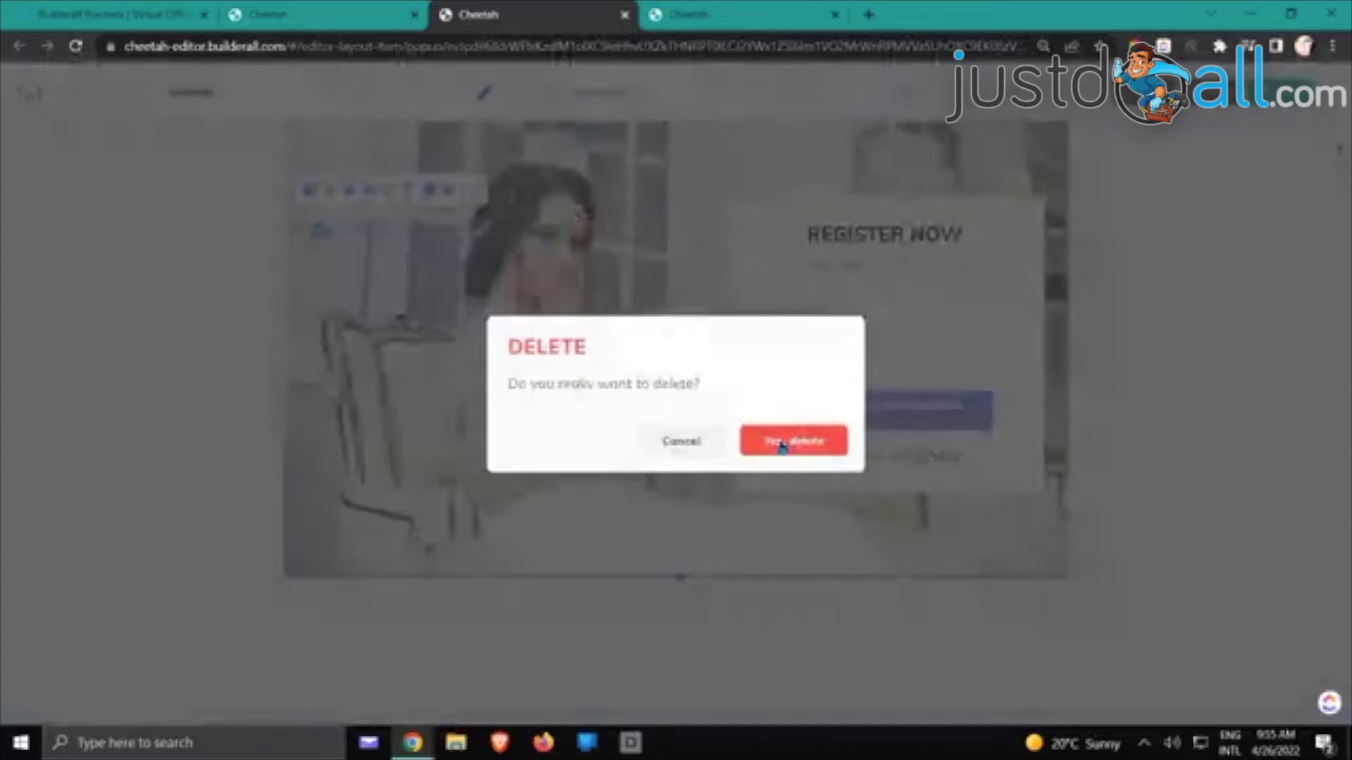
{"action": "left_click", "coordinate": [782, 444]}
{"action": "left_click", "coordinate": [481, 368]}
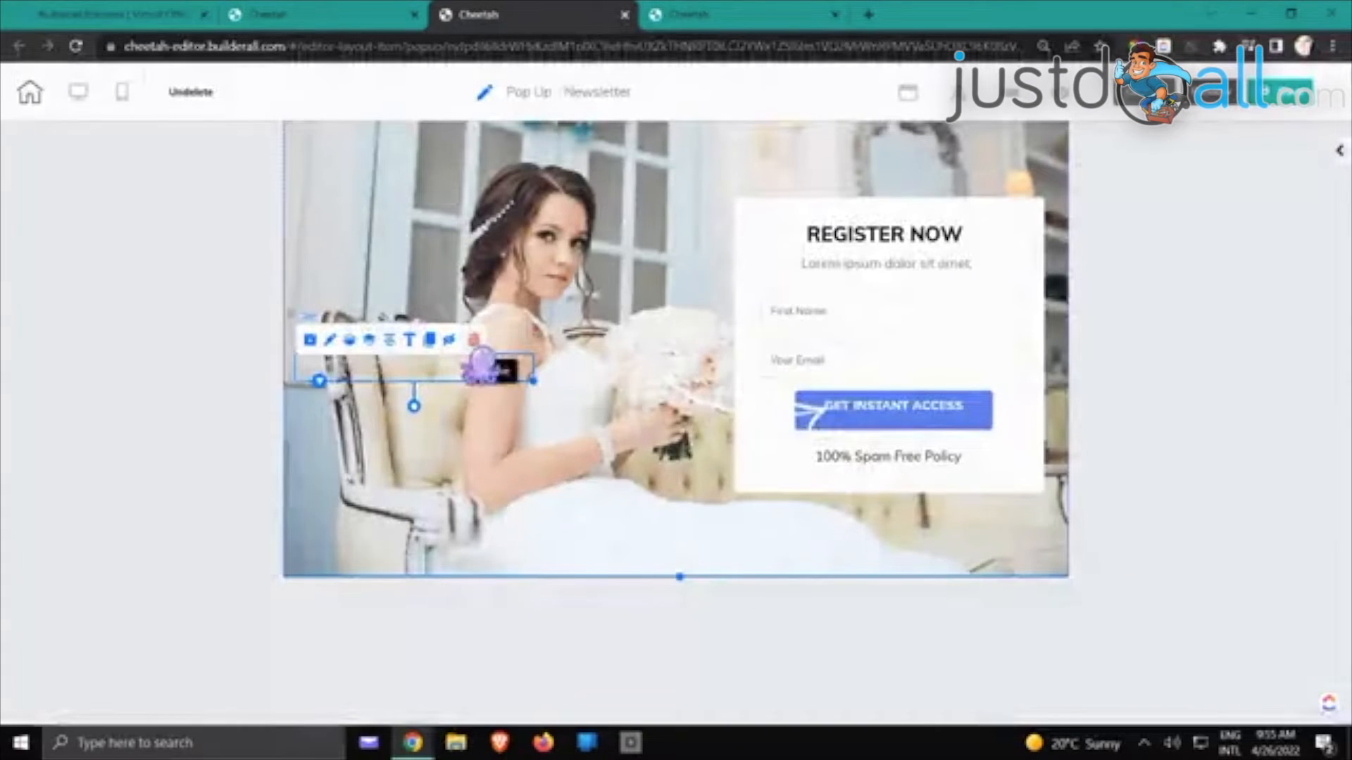
{"action": "left_click", "coordinate": [473, 339]}
{"action": "left_click", "coordinate": [768, 442]}
Move the registration box slightly up and to the left, and delete its "100% Spam Free Policy" text
{"action": "left_click_drag", "start_coordinate": [766, 477], "coordinate": [719, 433]}
{"action": "left_click_drag", "start_coordinate": [873, 426], "coordinate": [895, 383]}
{"action": "key", "text": "Delete"}
{"action": "left_click", "coordinate": [789, 441]}
Delete the arrow image overlapping the form, then shorten the registration box to end just below its button and reposition it
{"action": "left_click", "coordinate": [784, 421]}
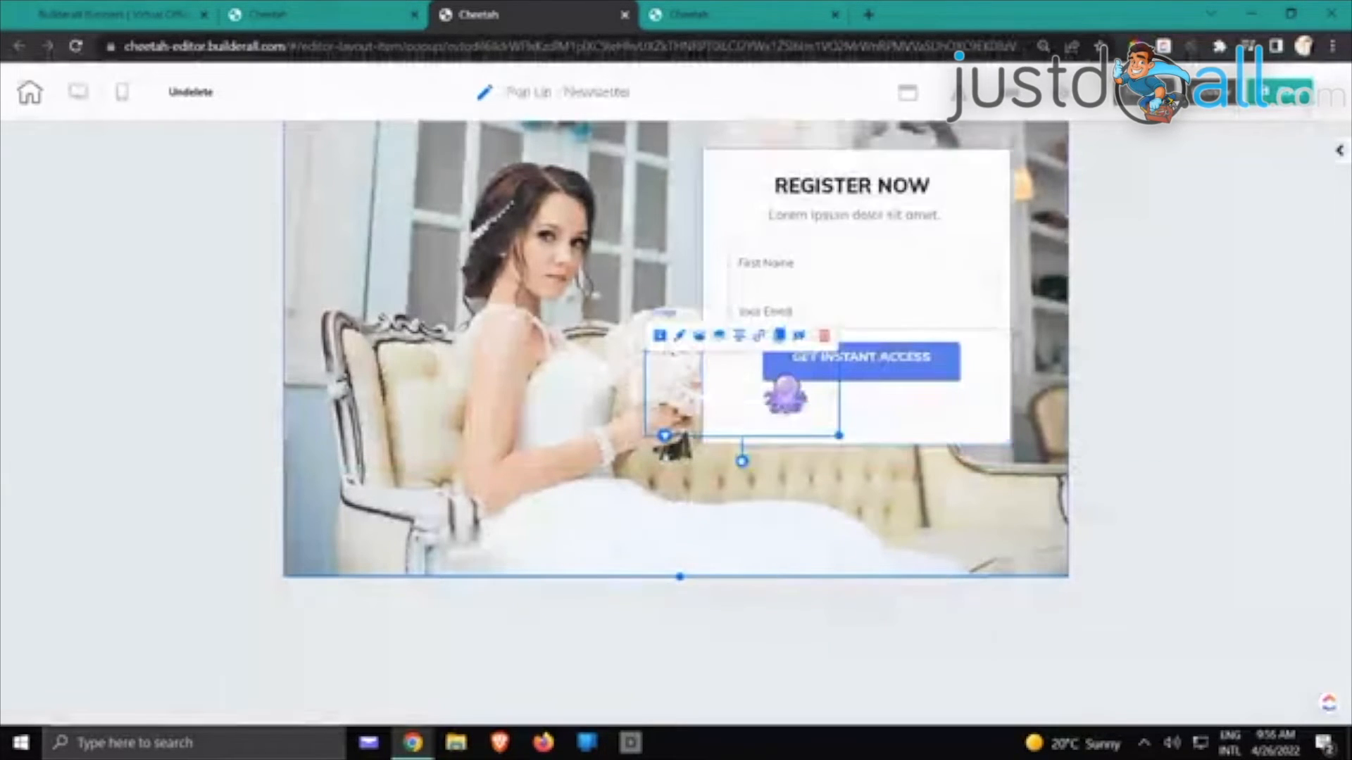
{"action": "left_click", "coordinate": [824, 337]}
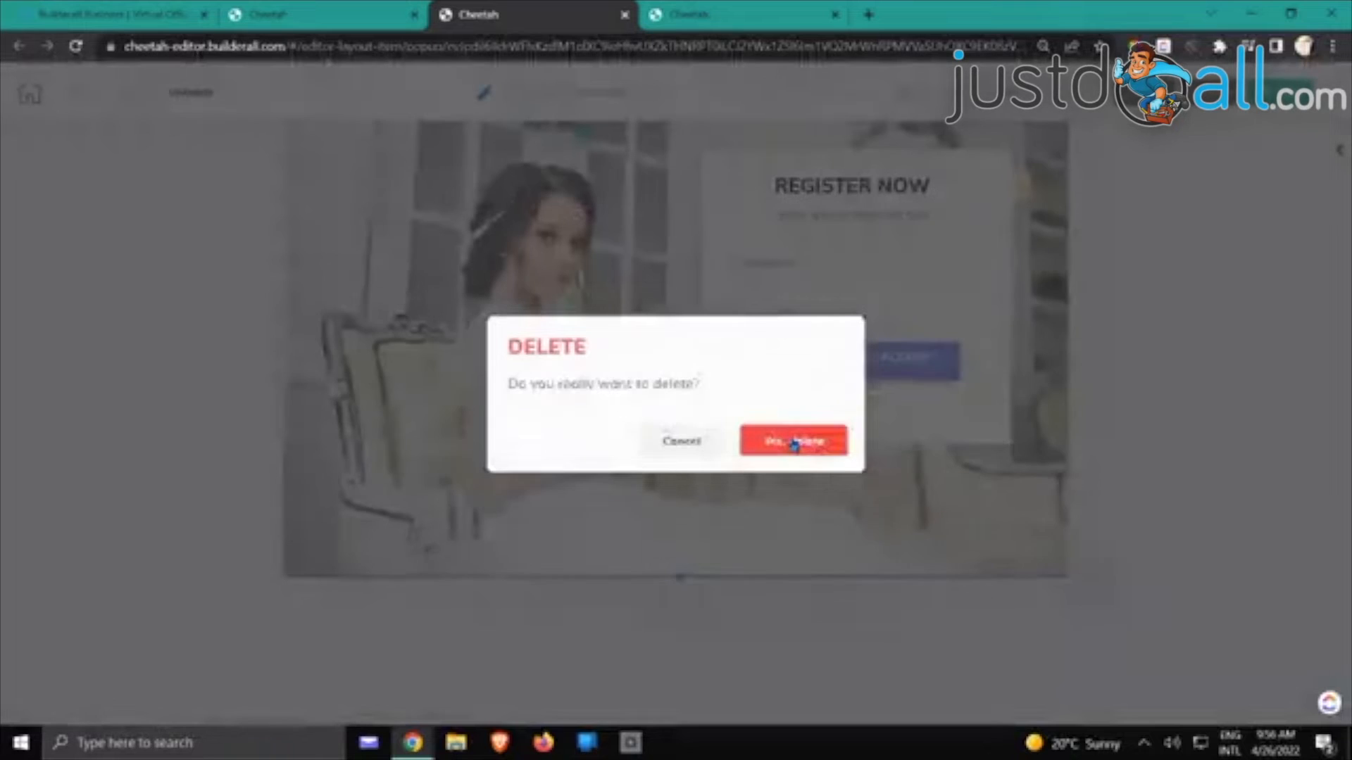
{"action": "left_click", "coordinate": [791, 441]}
{"action": "left_click", "coordinate": [875, 412]}
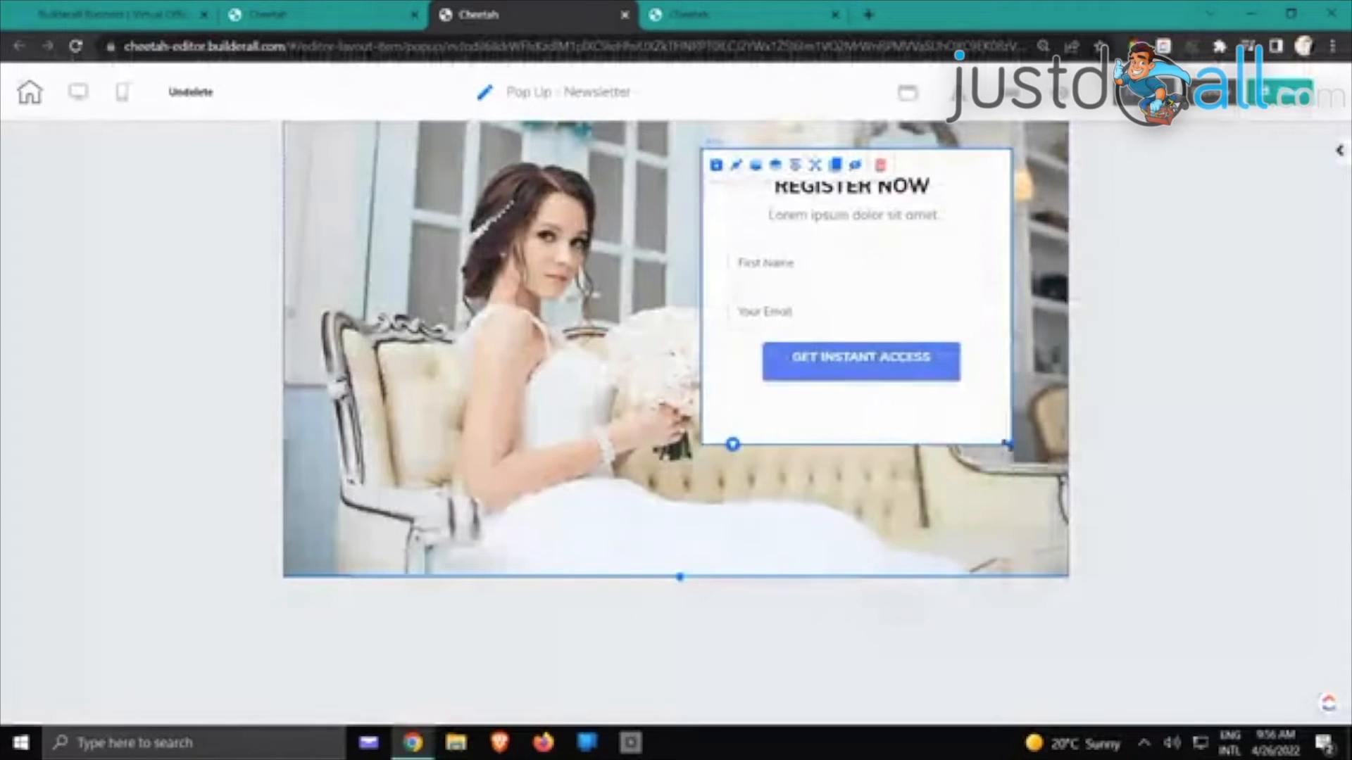
{"action": "left_click_drag", "start_coordinate": [1005, 403], "coordinate": [1027, 450]}
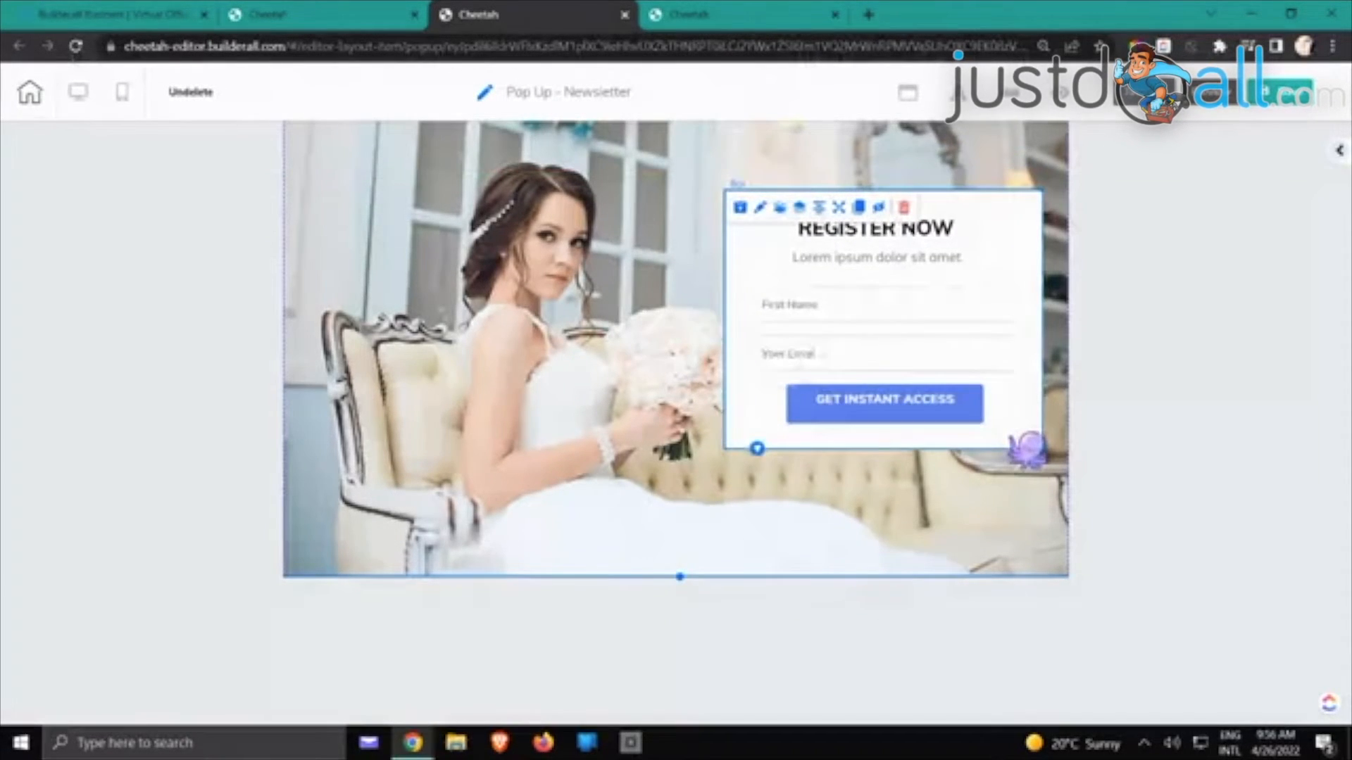
Replace the REGISTER NOW heading in the registration box with "Subscribe to Newsletter"
{"action": "left_click", "coordinate": [944, 243]}
{"action": "left_click", "coordinate": [860, 206]}
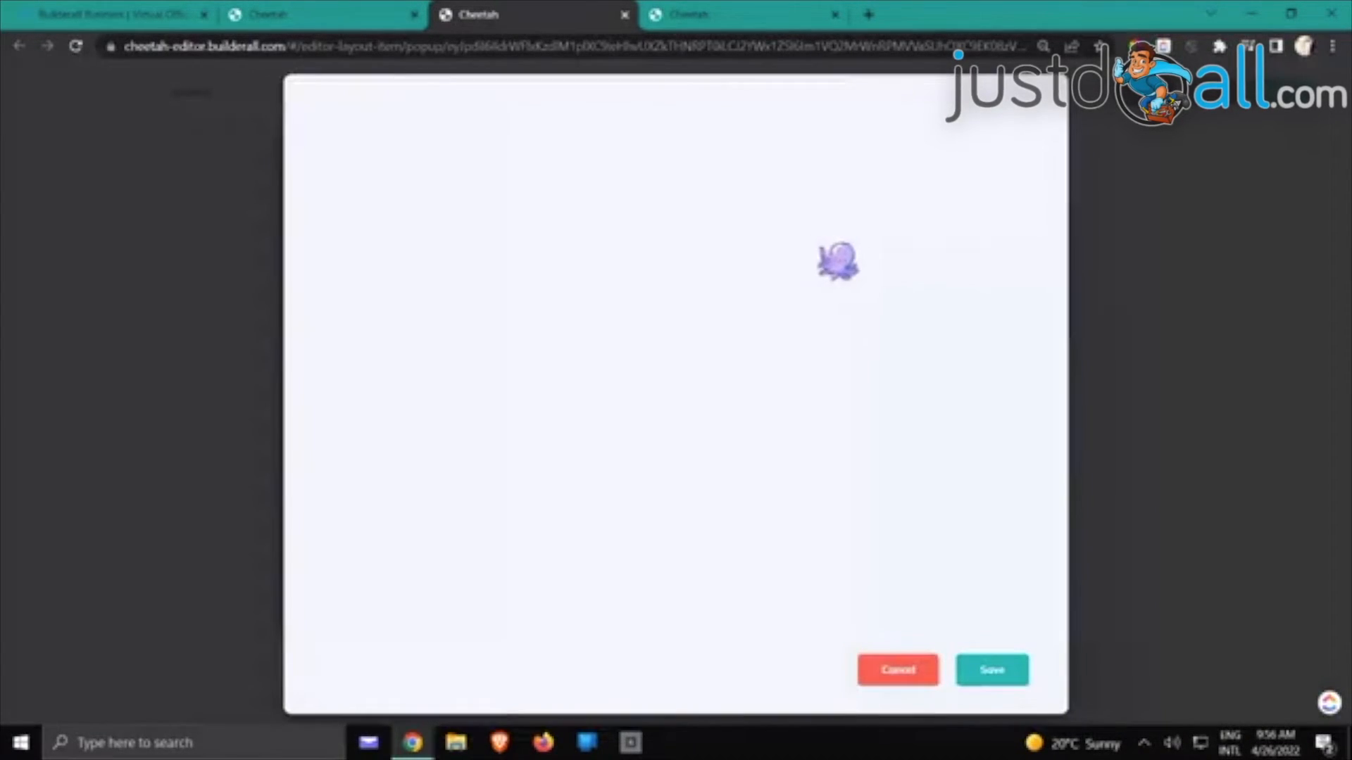
{"action": "left_click_drag", "start_coordinate": [751, 204], "coordinate": [581, 215]}
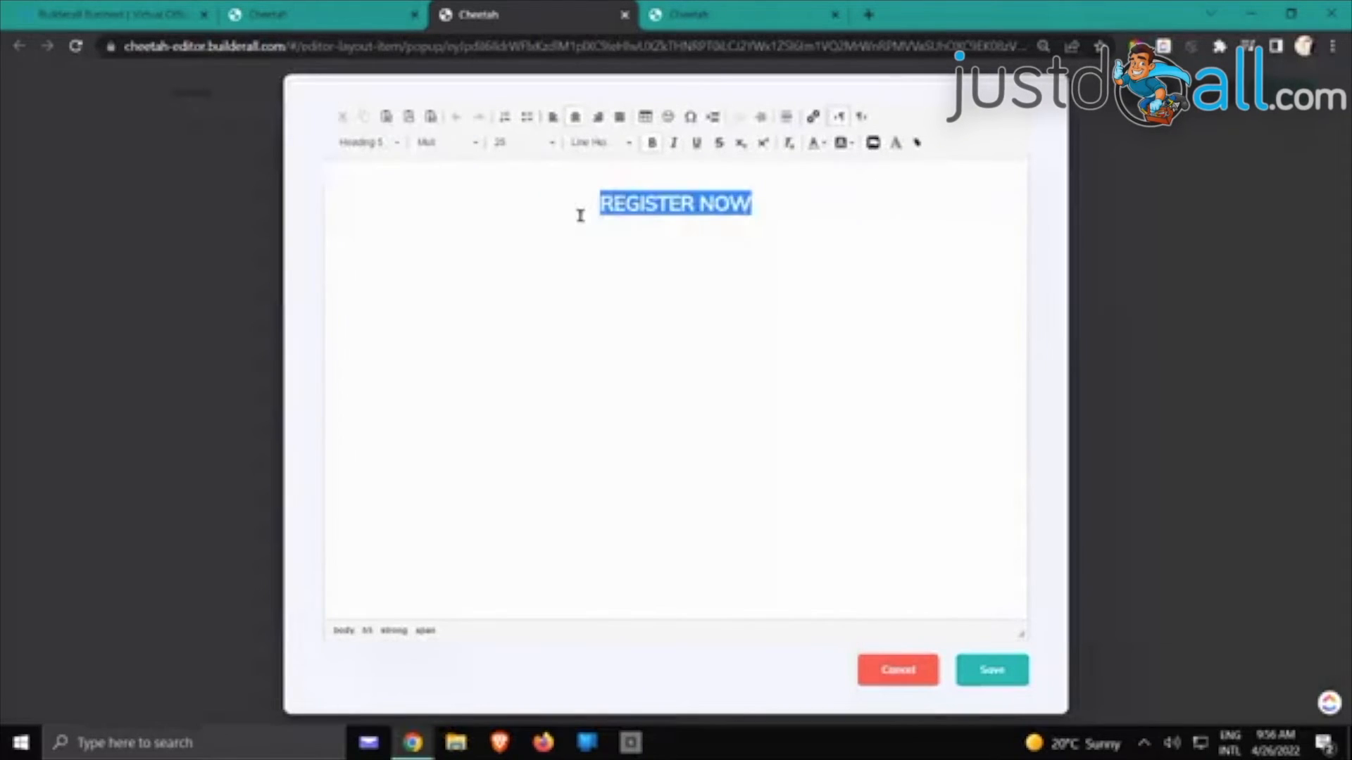
{"action": "type", "text": "Subscribe to Newslett"}
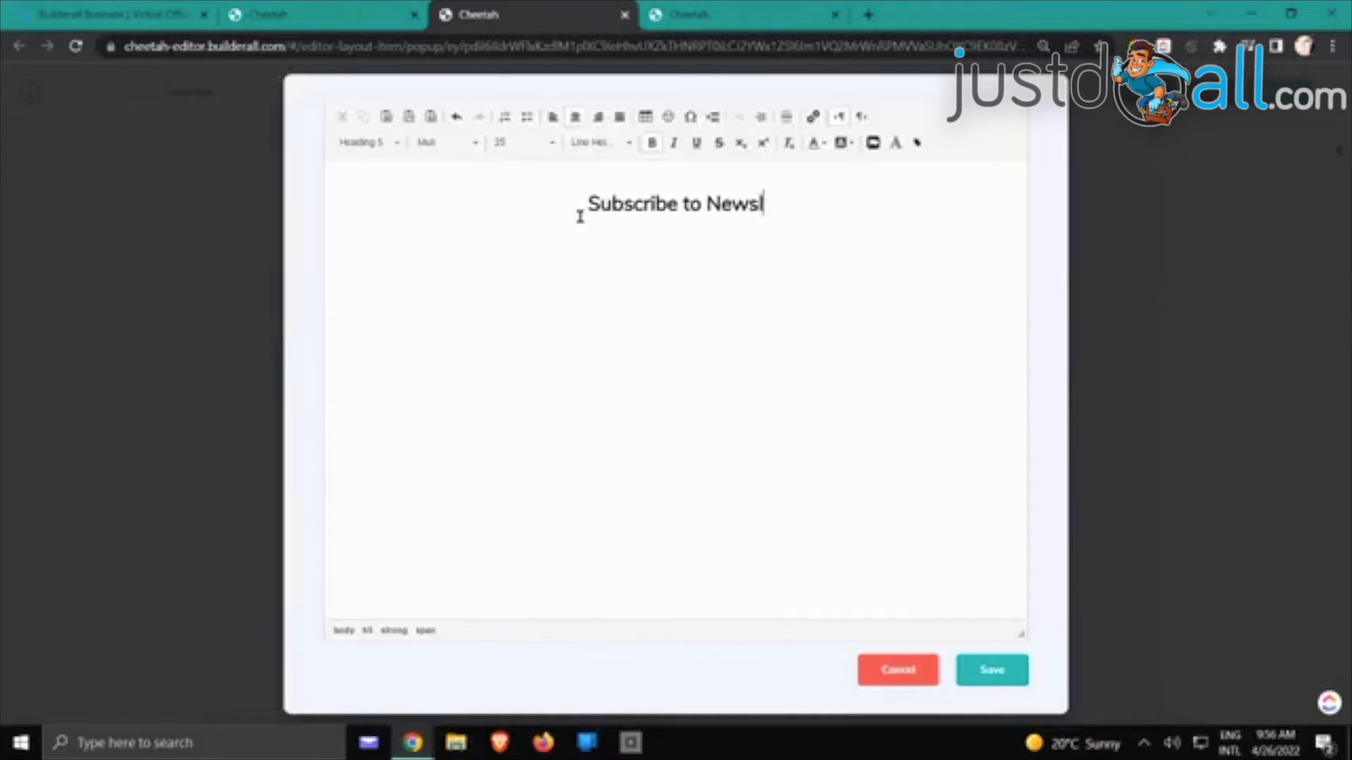
{"action": "type", "text": "er"}
{"action": "left_click", "coordinate": [985, 672]}
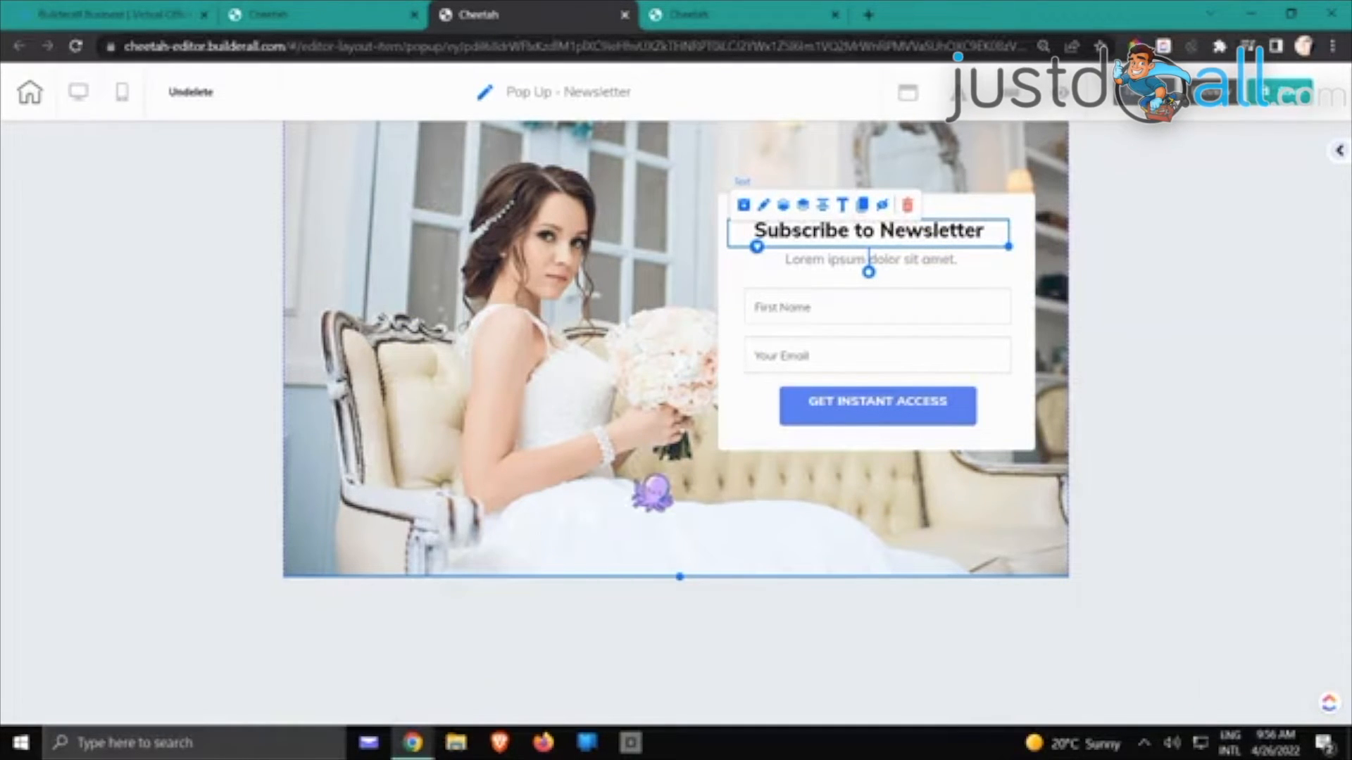
Set the background color of the contact form's GET INSTANT ACCESS button to the pink hex value E6989E
{"action": "left_click", "coordinate": [895, 428]}
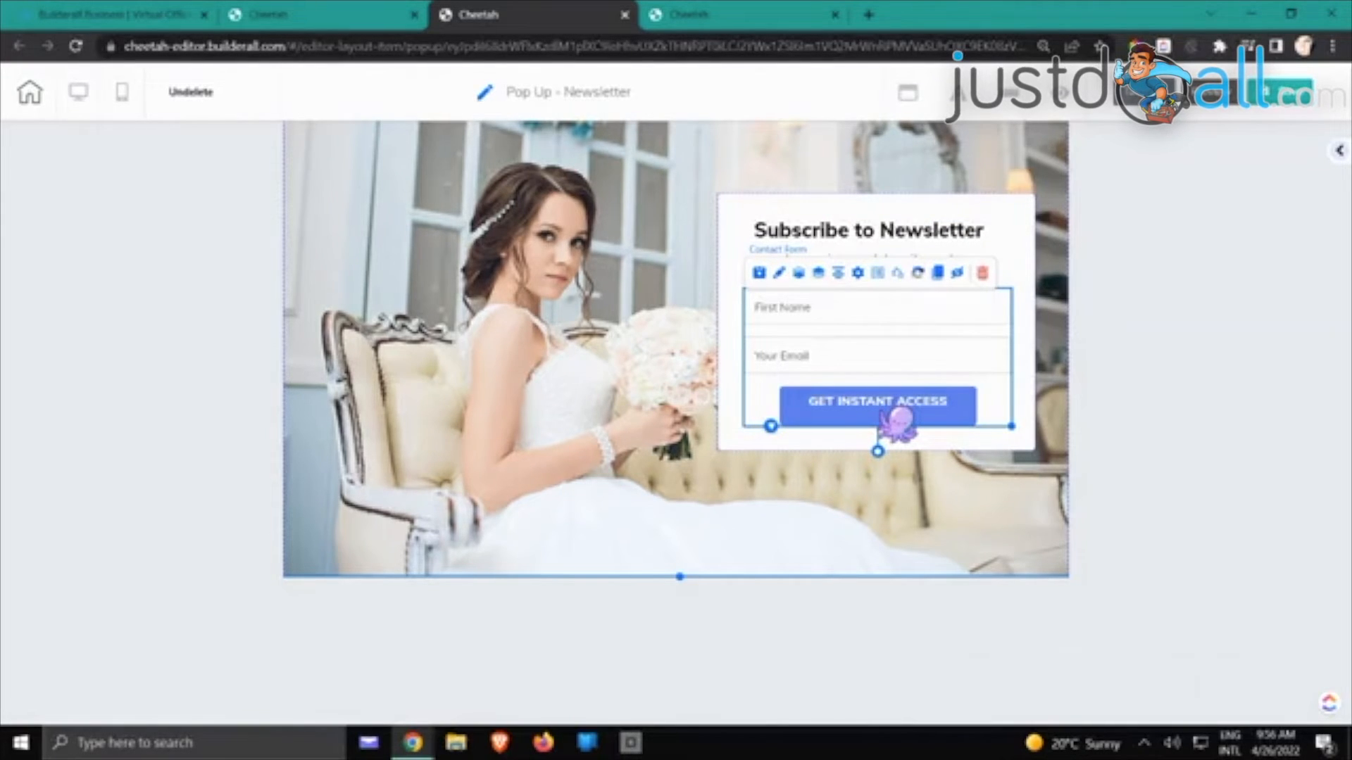
{"action": "double_click", "coordinate": [896, 424]}
{"action": "left_click_drag", "start_coordinate": [866, 341], "coordinate": [1164, 187]}
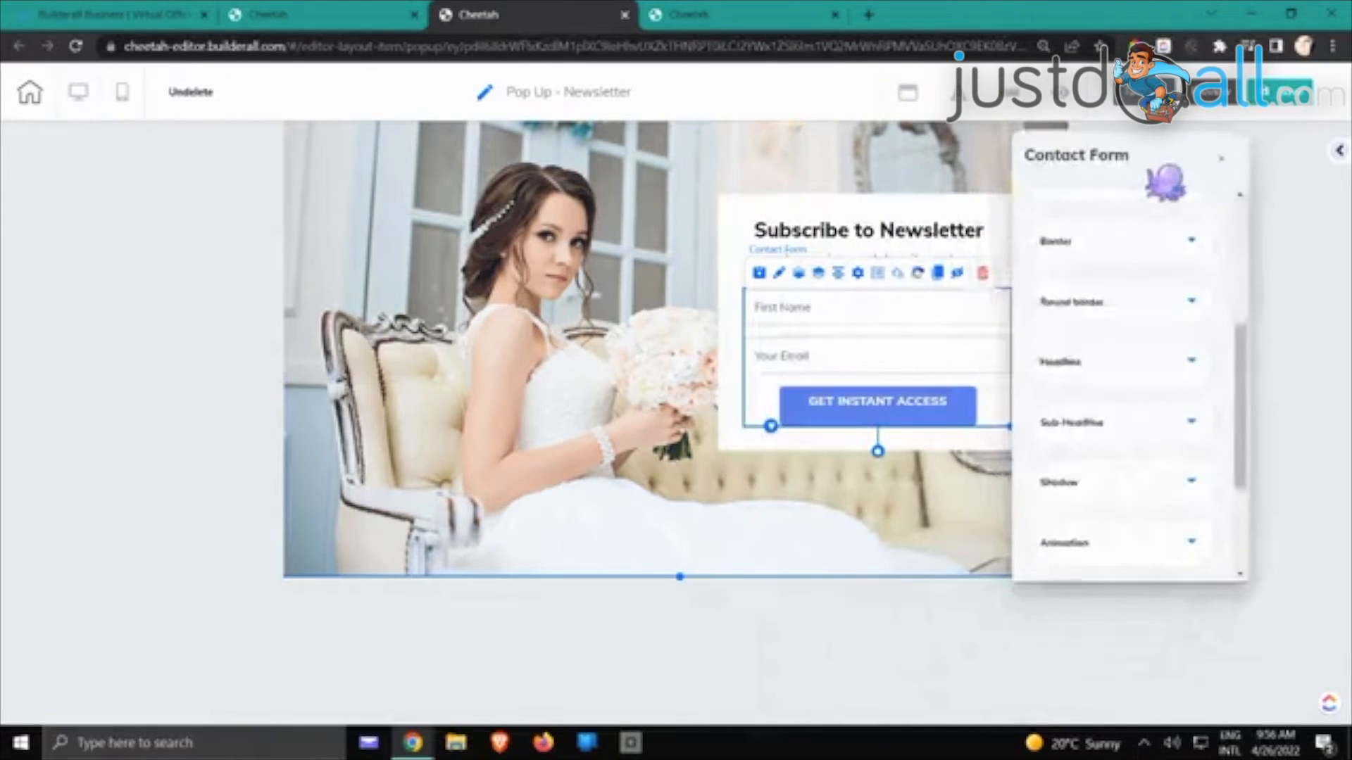
{"action": "left_click", "coordinate": [1105, 369]}
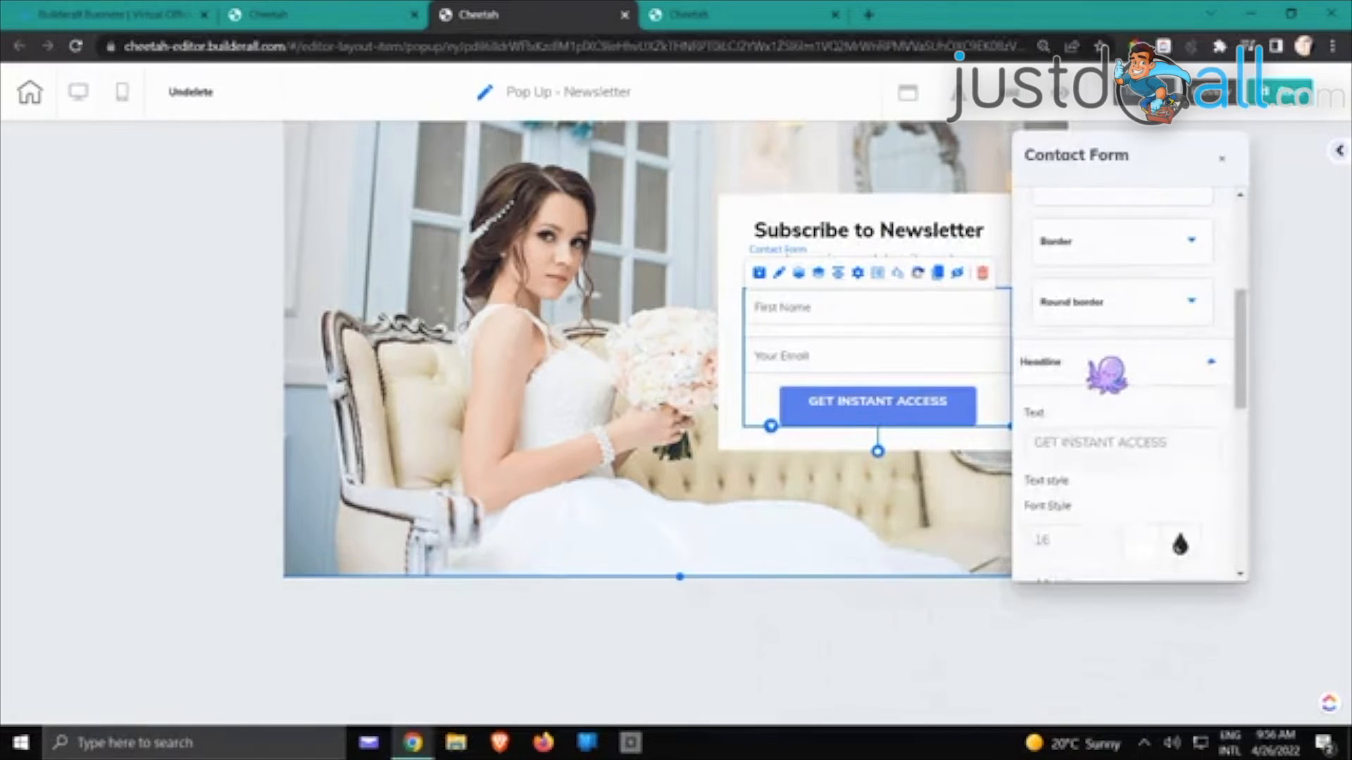
{"action": "scroll", "coordinate": [1101, 368], "scroll_direction": "down", "scroll_amount": 4}
{"action": "scroll", "coordinate": [1126, 359], "scroll_direction": "up", "scroll_amount": 5}
{"action": "left_click", "coordinate": [1105, 242]}
{"action": "left_click", "coordinate": [1044, 323]}
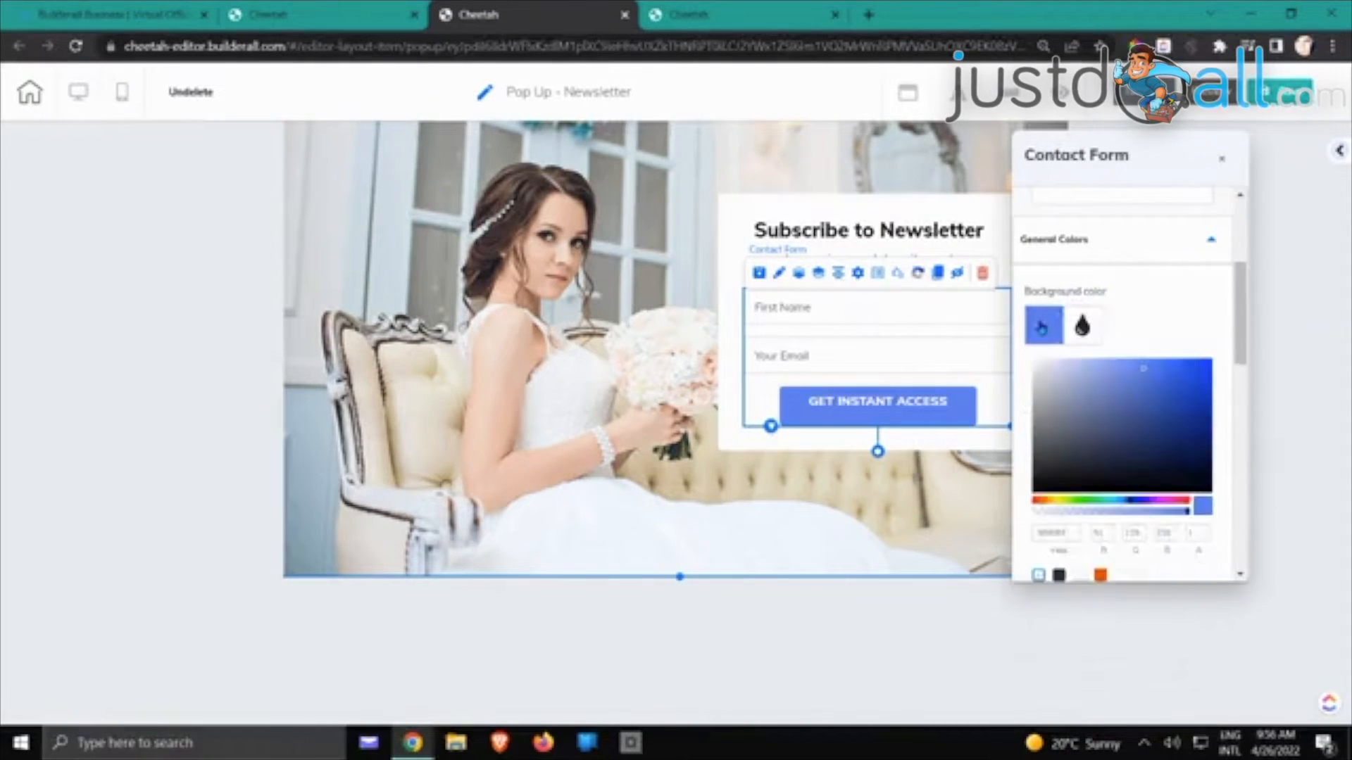
{"action": "scroll", "coordinate": [1056, 352], "scroll_direction": "down", "scroll_amount": 2}
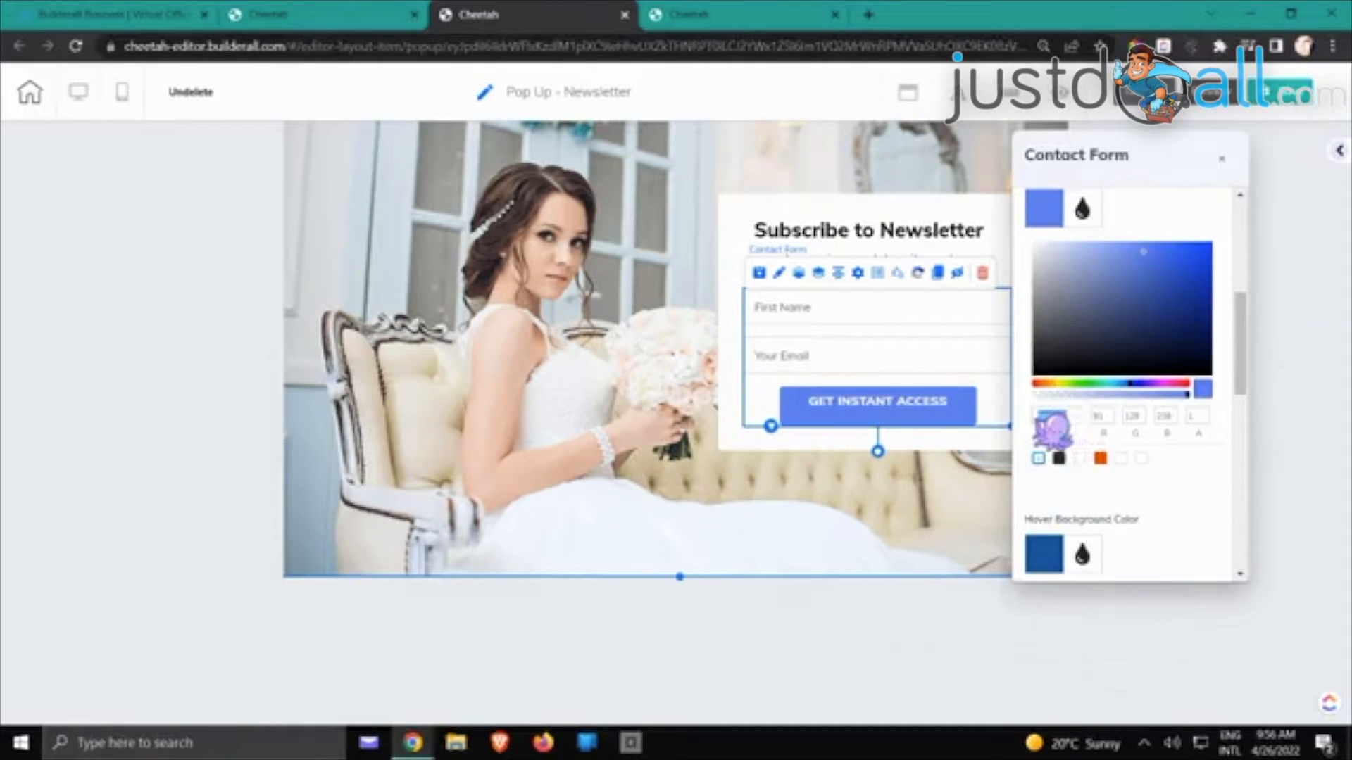
{"action": "type", "text": "e6989e"}
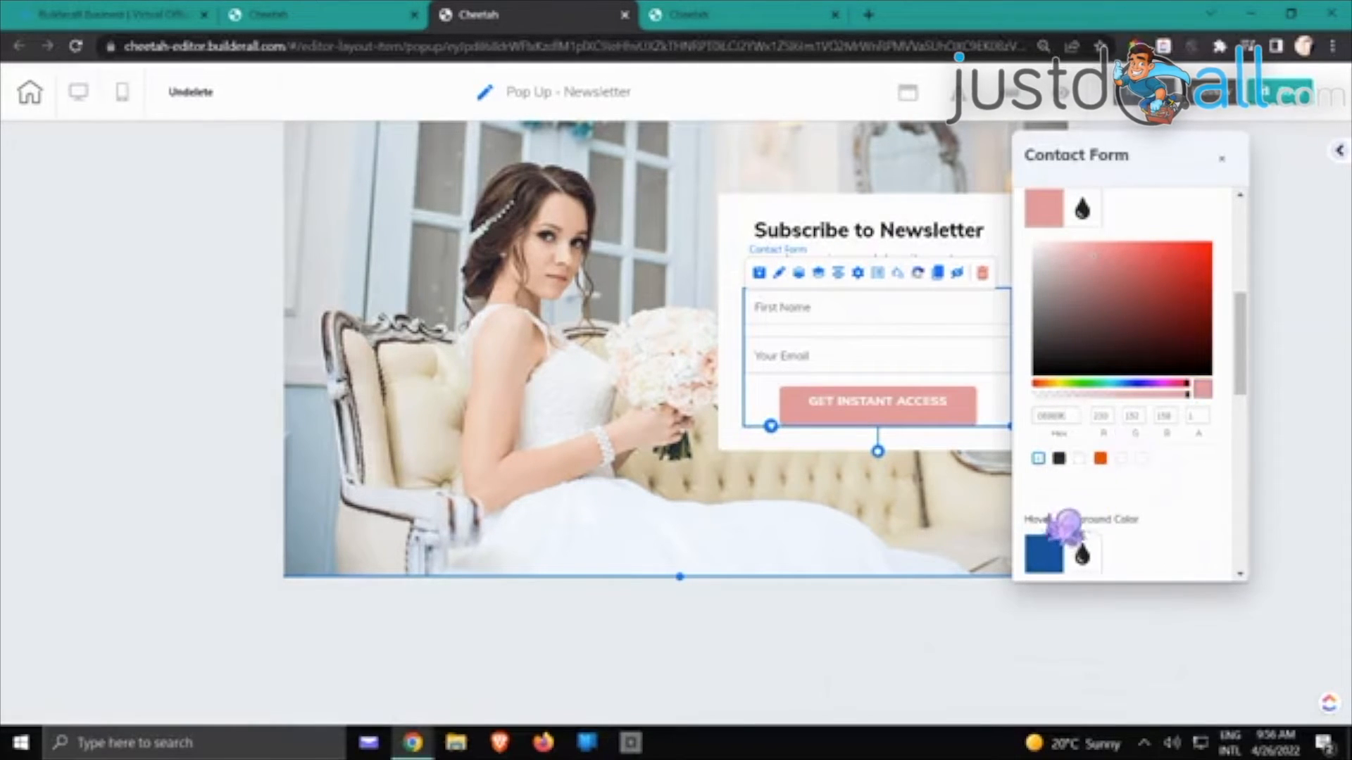
Set the GET INSTANT ACCESS button's hover background color to the same pink and close the form's design options
{"action": "scroll", "coordinate": [1065, 528], "scroll_direction": "down", "scroll_amount": 2}
{"action": "left_click", "coordinate": [1052, 438]}
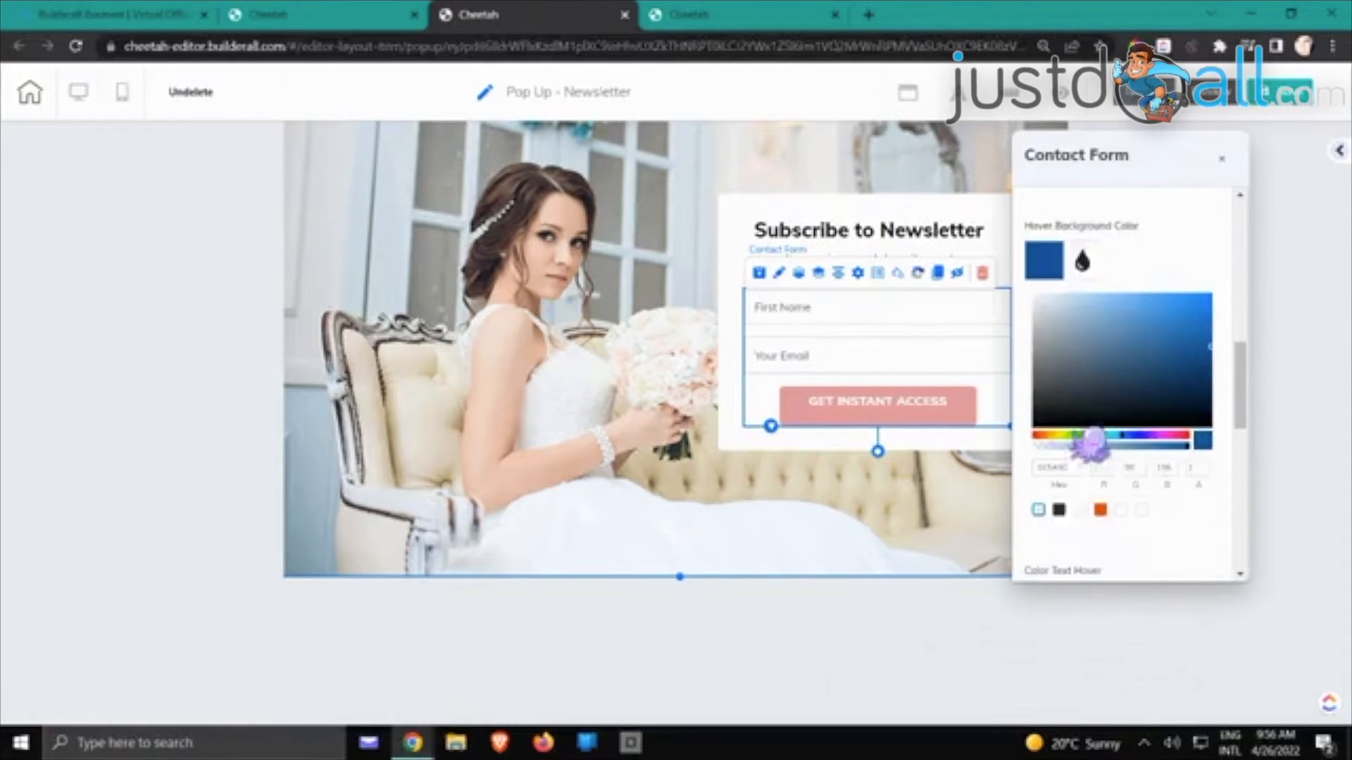
{"action": "left_click", "coordinate": [1051, 469]}
{"action": "type", "text": "E0989E"}
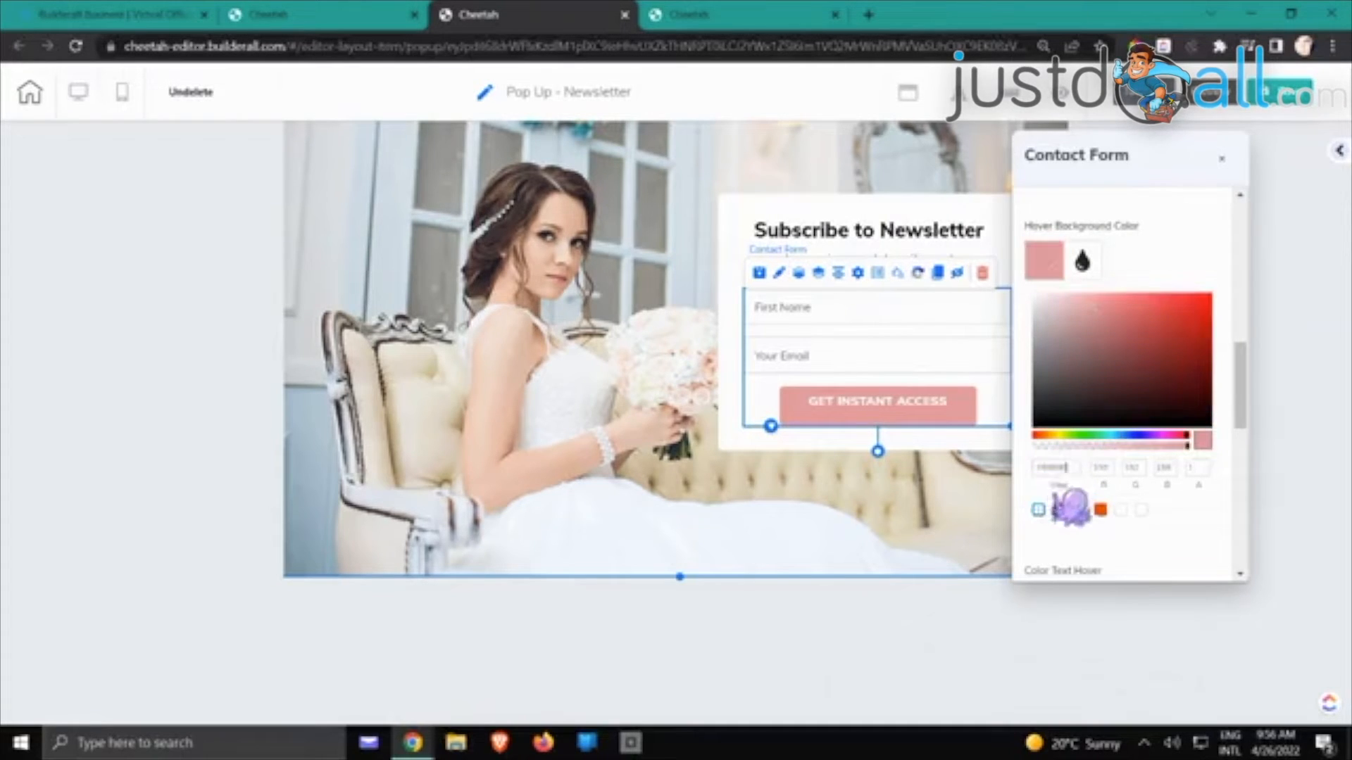
{"action": "left_click", "coordinate": [1000, 493]}
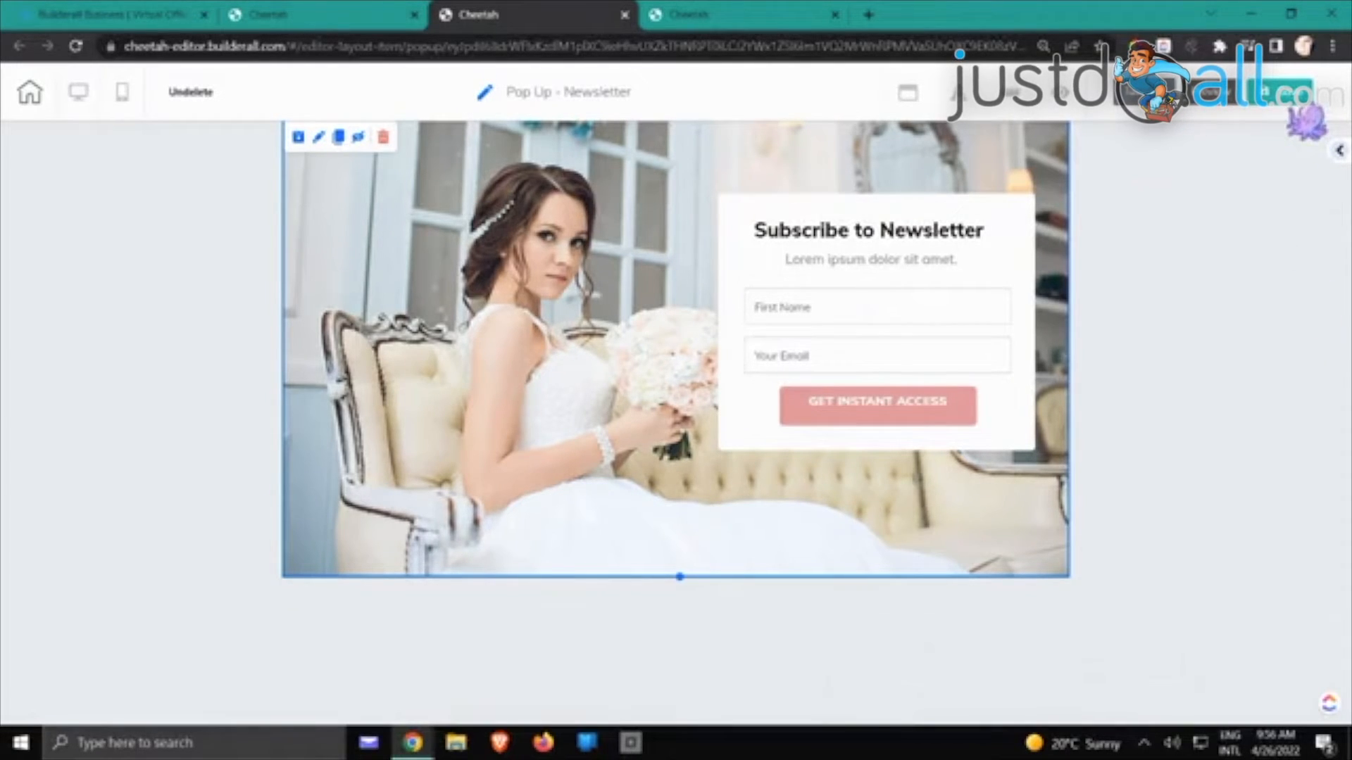
Save the Newsletter pop-up and exit its editor, saving the changes on leaving
{"action": "left_click", "coordinate": [849, 344]}
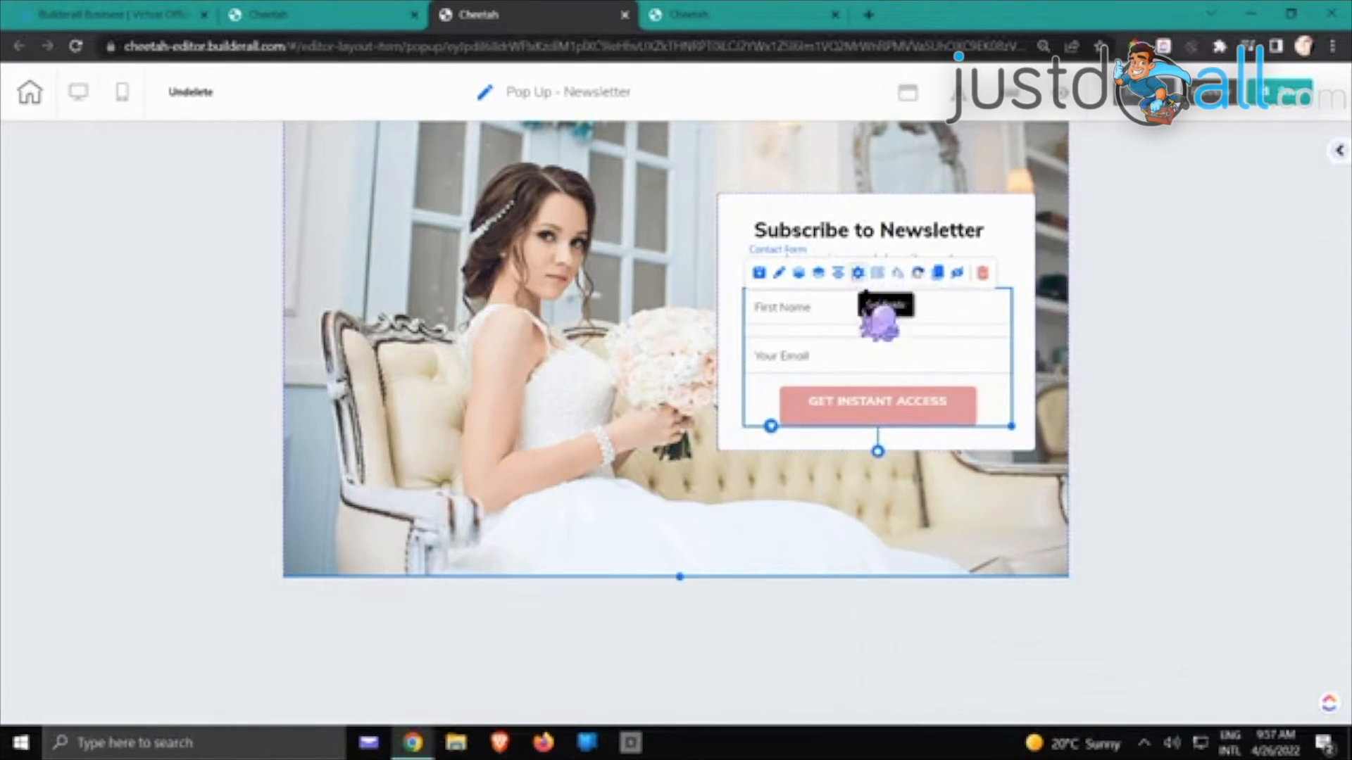
{"action": "left_click", "coordinate": [656, 387]}
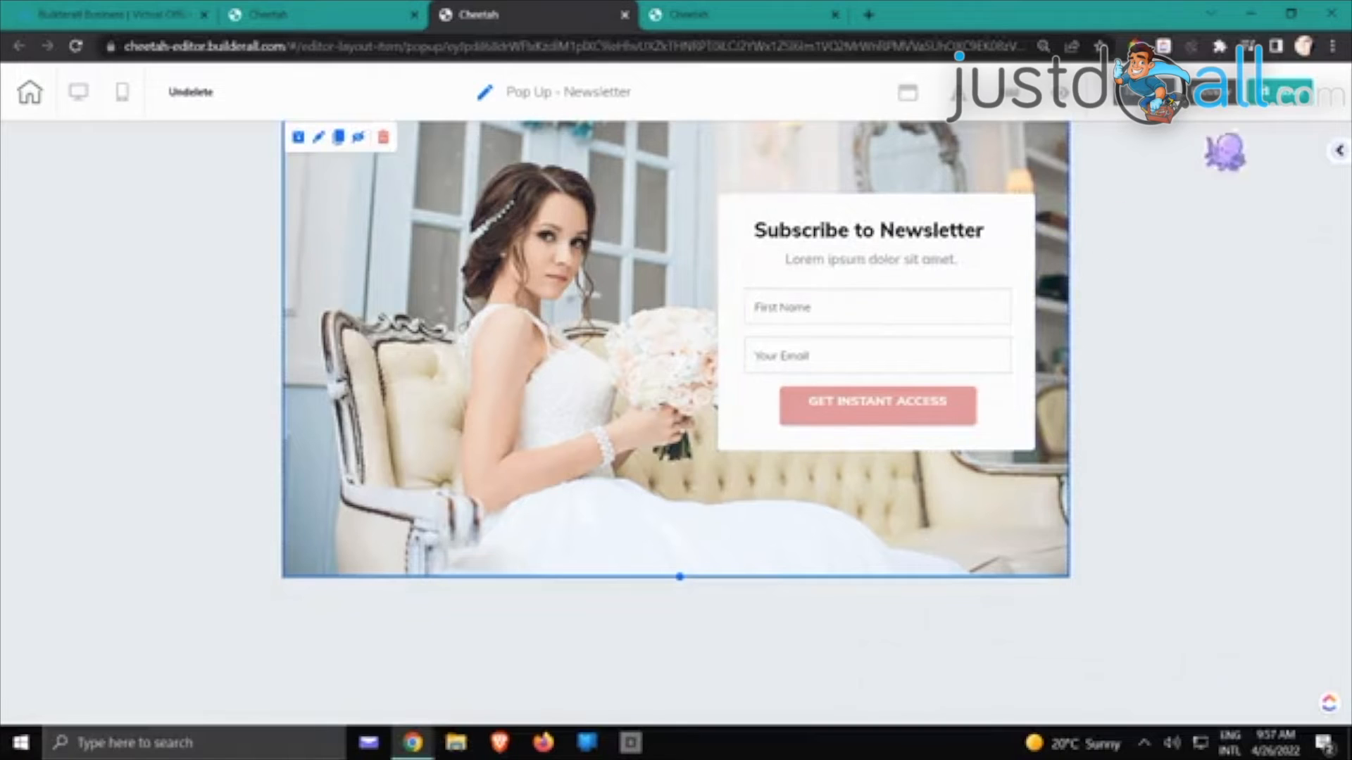
{"action": "left_click", "coordinate": [1284, 90]}
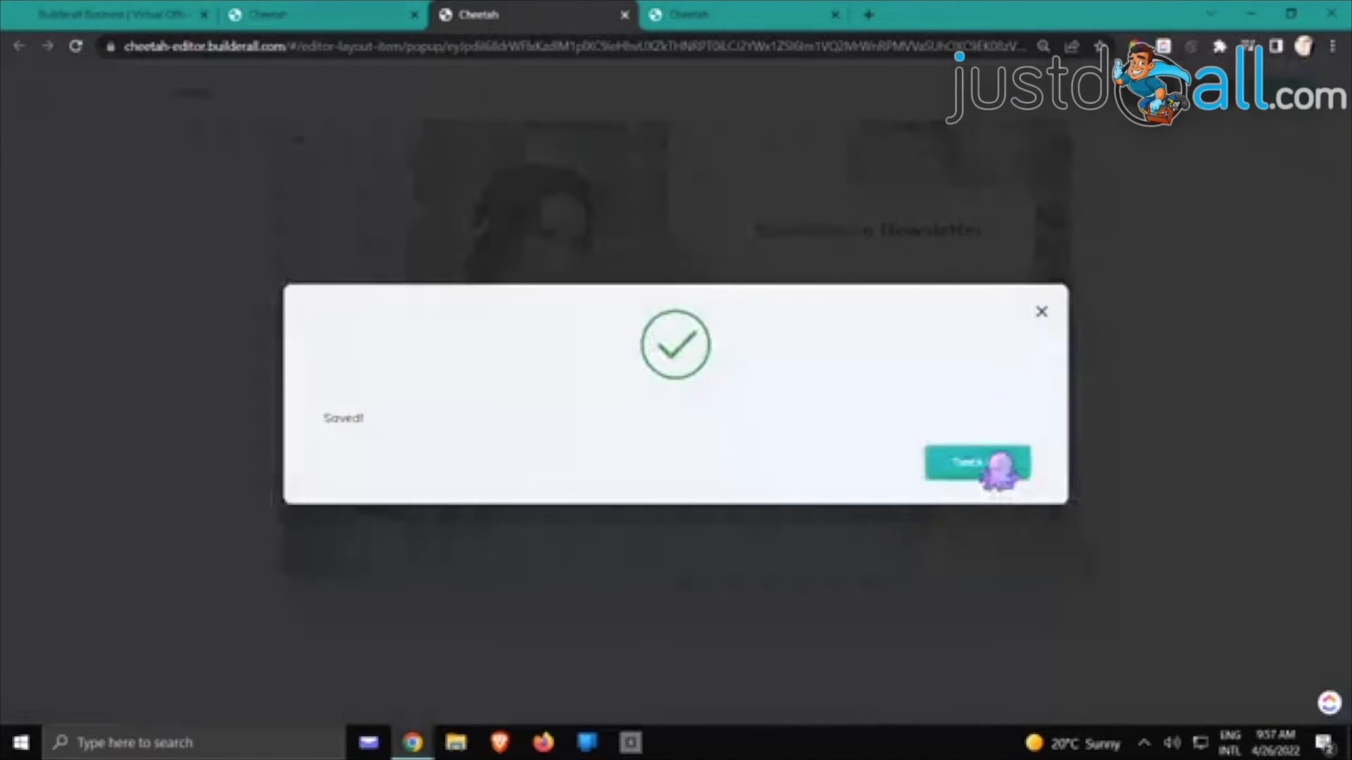
{"action": "left_click", "coordinate": [985, 464]}
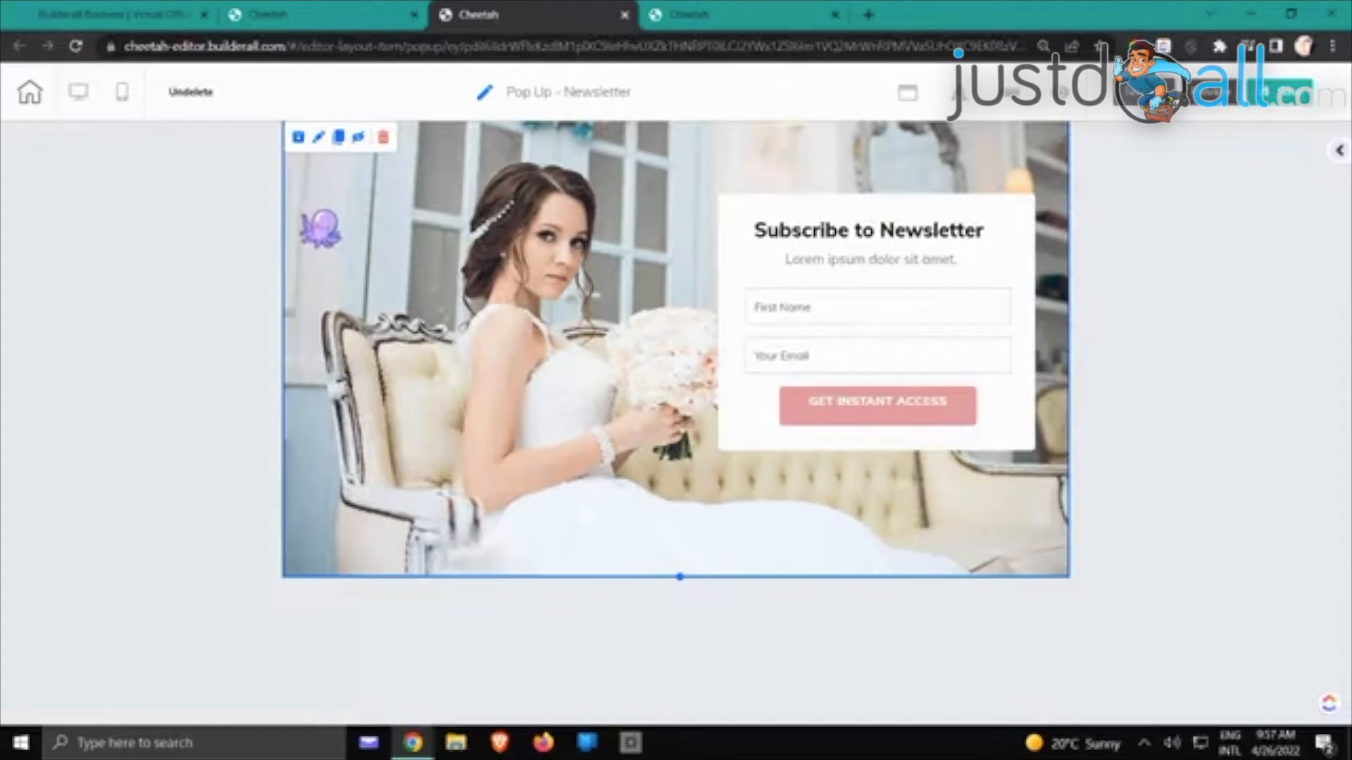
{"action": "left_click", "coordinate": [34, 95]}
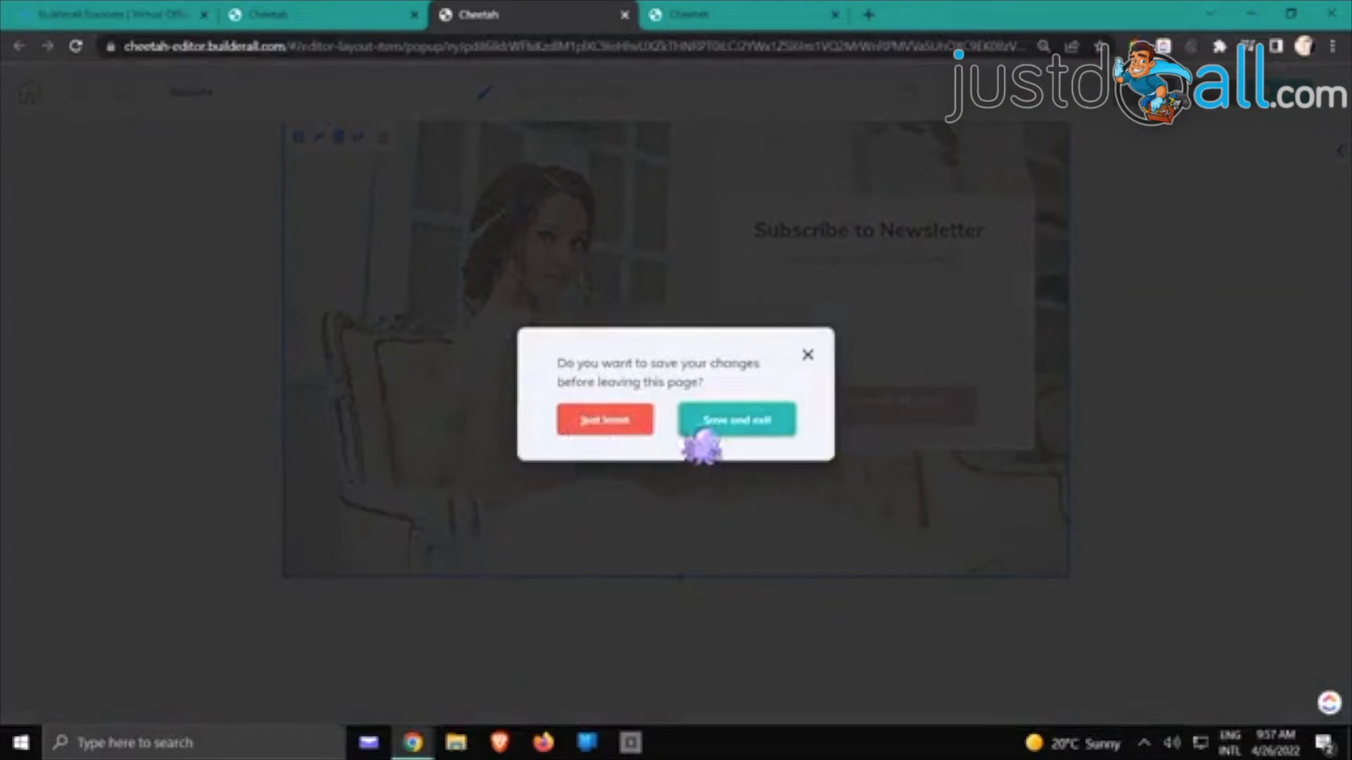
{"action": "left_click", "coordinate": [718, 419]}
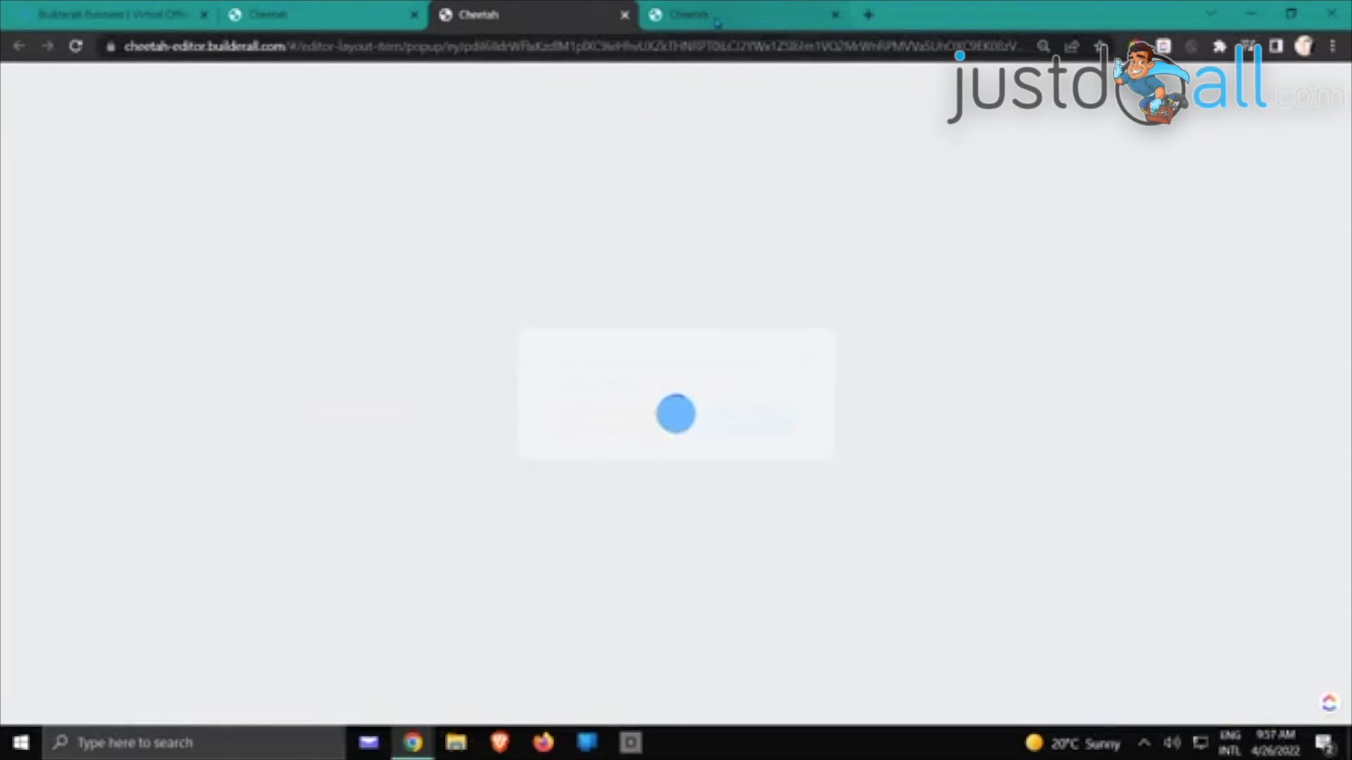
Link the hero section's Subscribe to Newsletter button on the home page to the Newsletter pop-up
{"action": "left_click", "coordinate": [717, 22]}
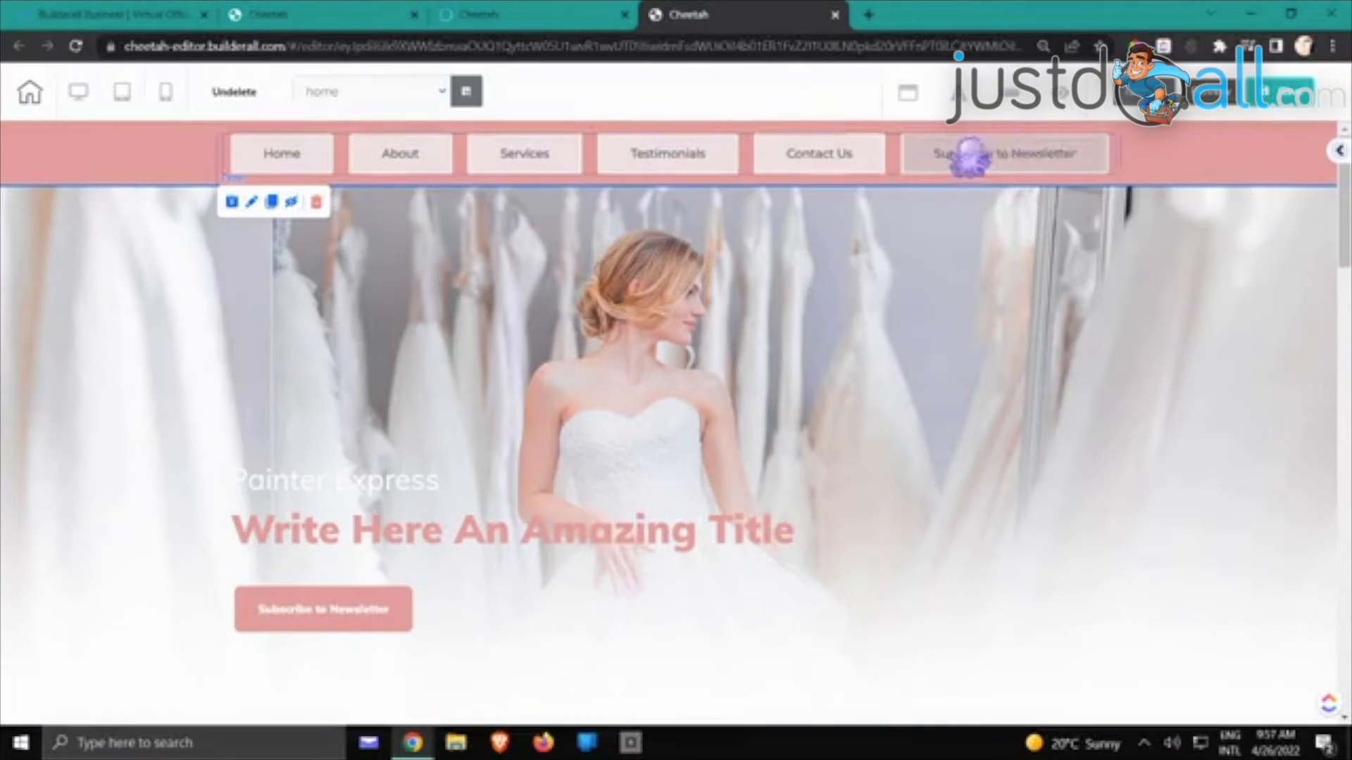
{"action": "left_click", "coordinate": [338, 623]}
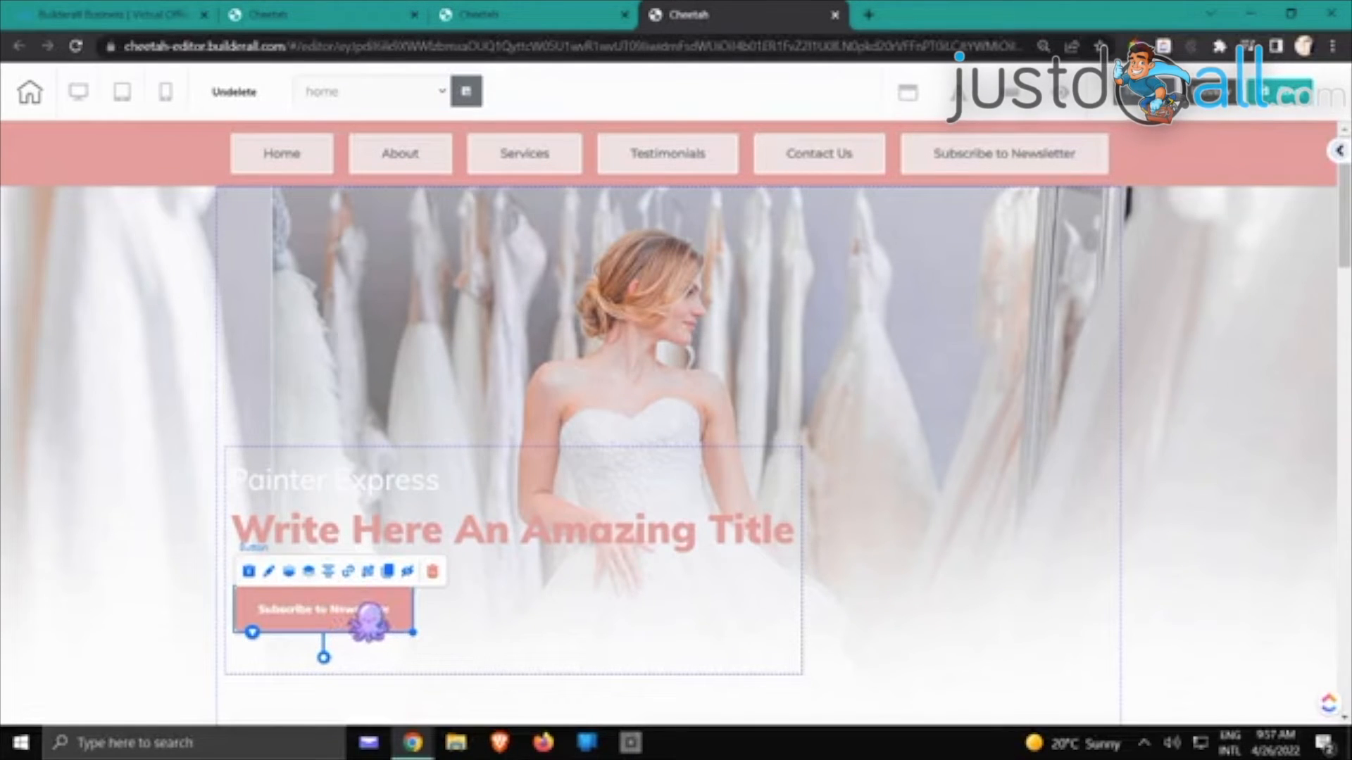
{"action": "left_click", "coordinate": [356, 571]}
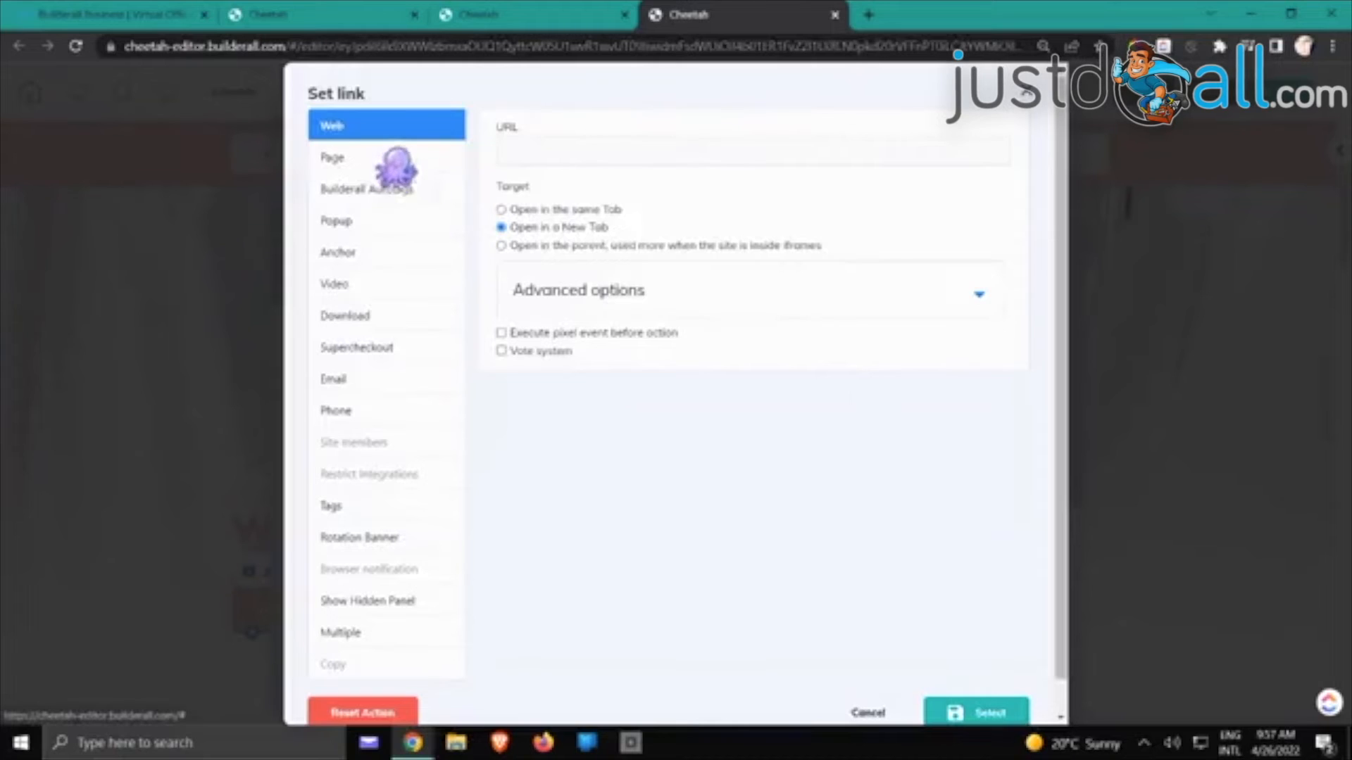
{"action": "left_click", "coordinate": [371, 226]}
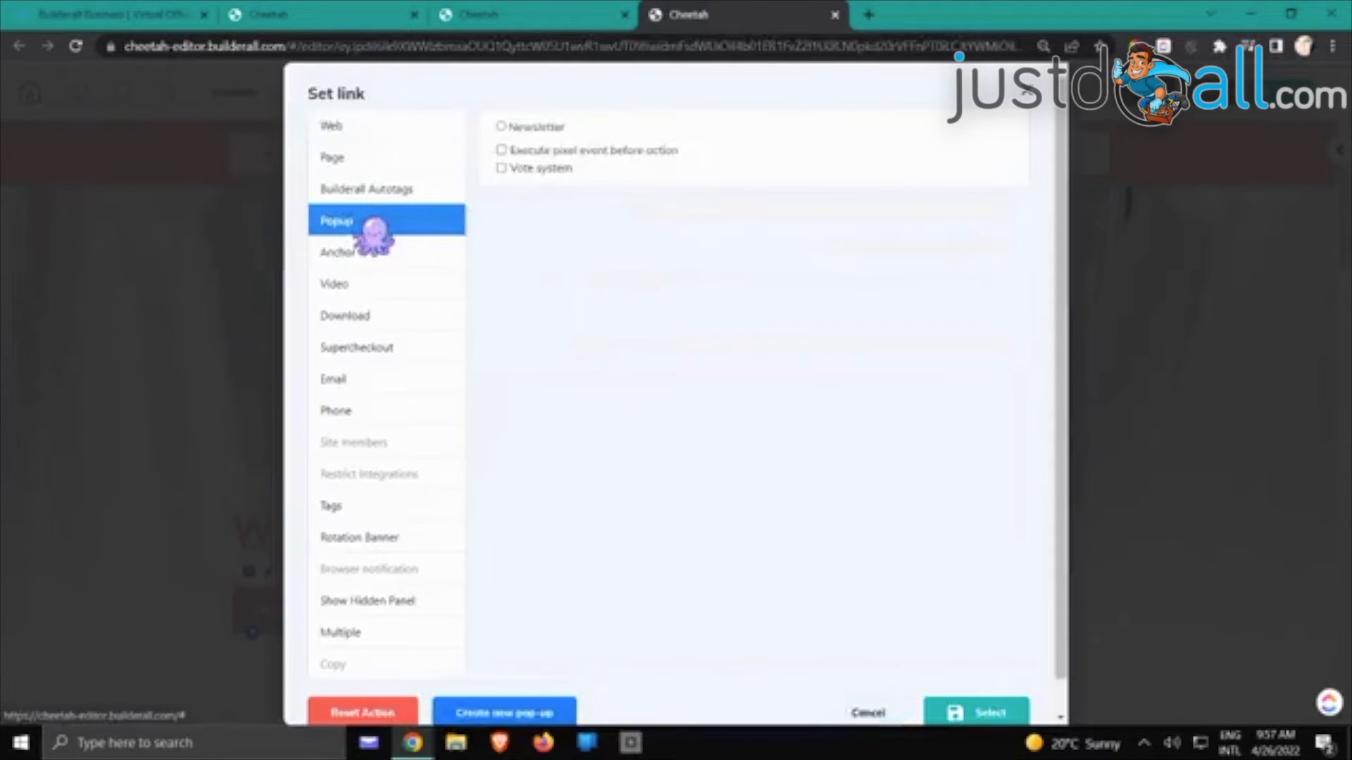
{"action": "left_click", "coordinate": [501, 126]}
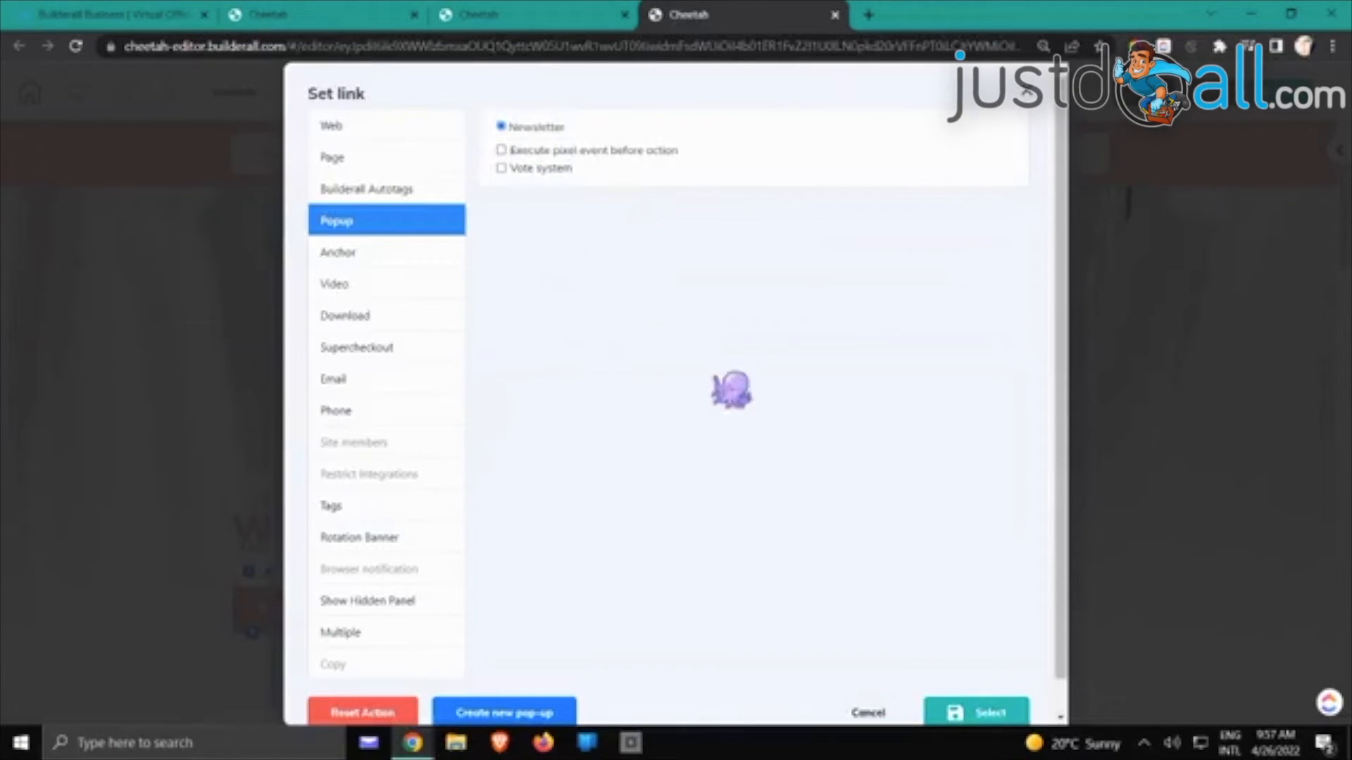
{"action": "left_click", "coordinate": [975, 712]}
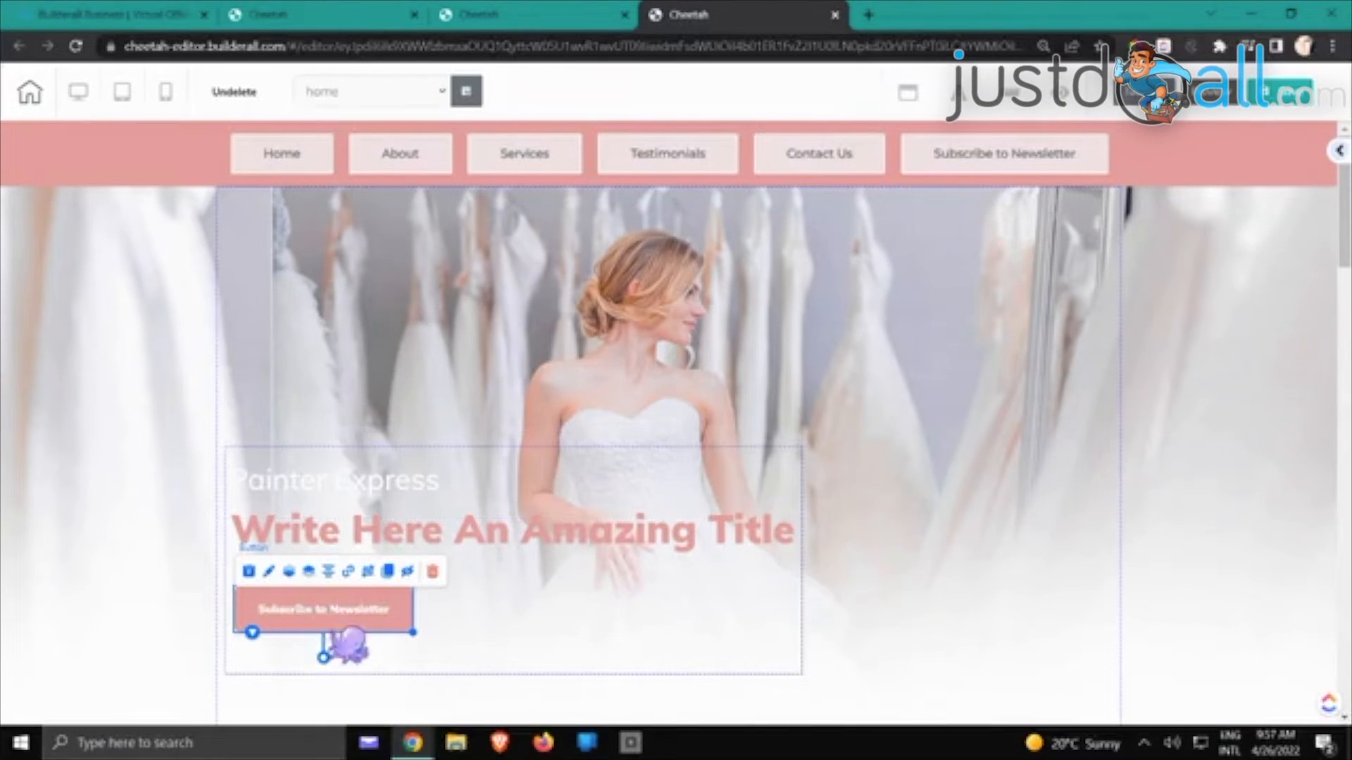
Link the header menu's Subscribe to Newsletter item to the Newsletter pop-up and save the menu settings
{"action": "left_click", "coordinate": [972, 173]}
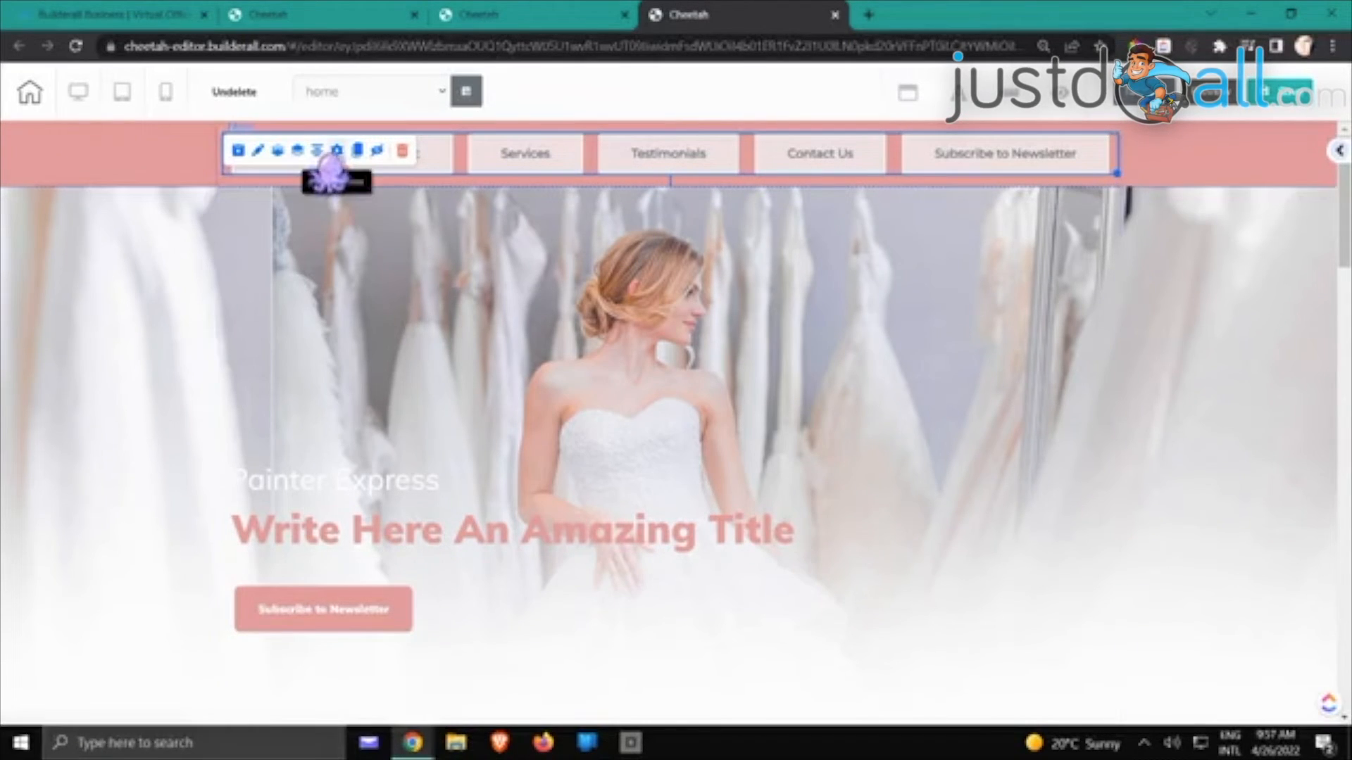
{"action": "left_click", "coordinate": [357, 151]}
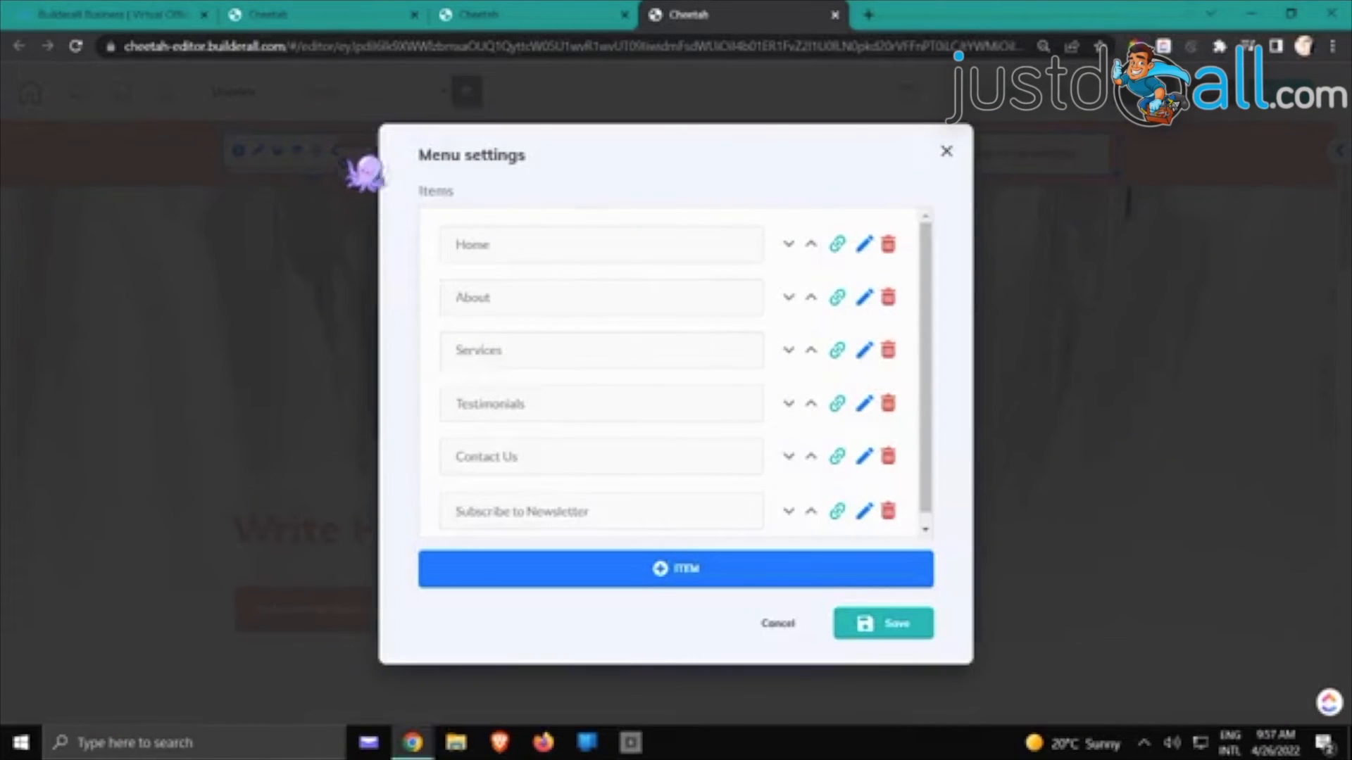
{"action": "scroll", "coordinate": [711, 315], "scroll_direction": "down", "scroll_amount": 1}
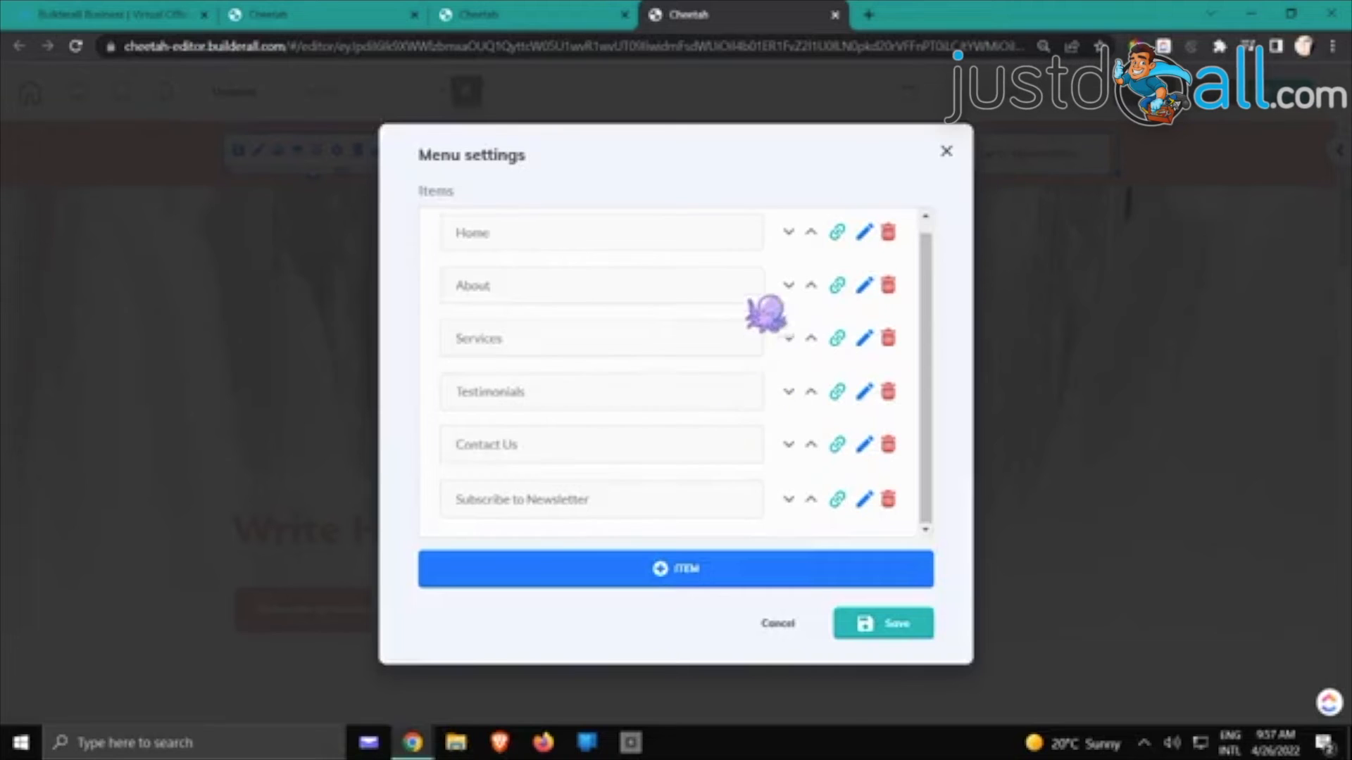
{"action": "left_click", "coordinate": [835, 502]}
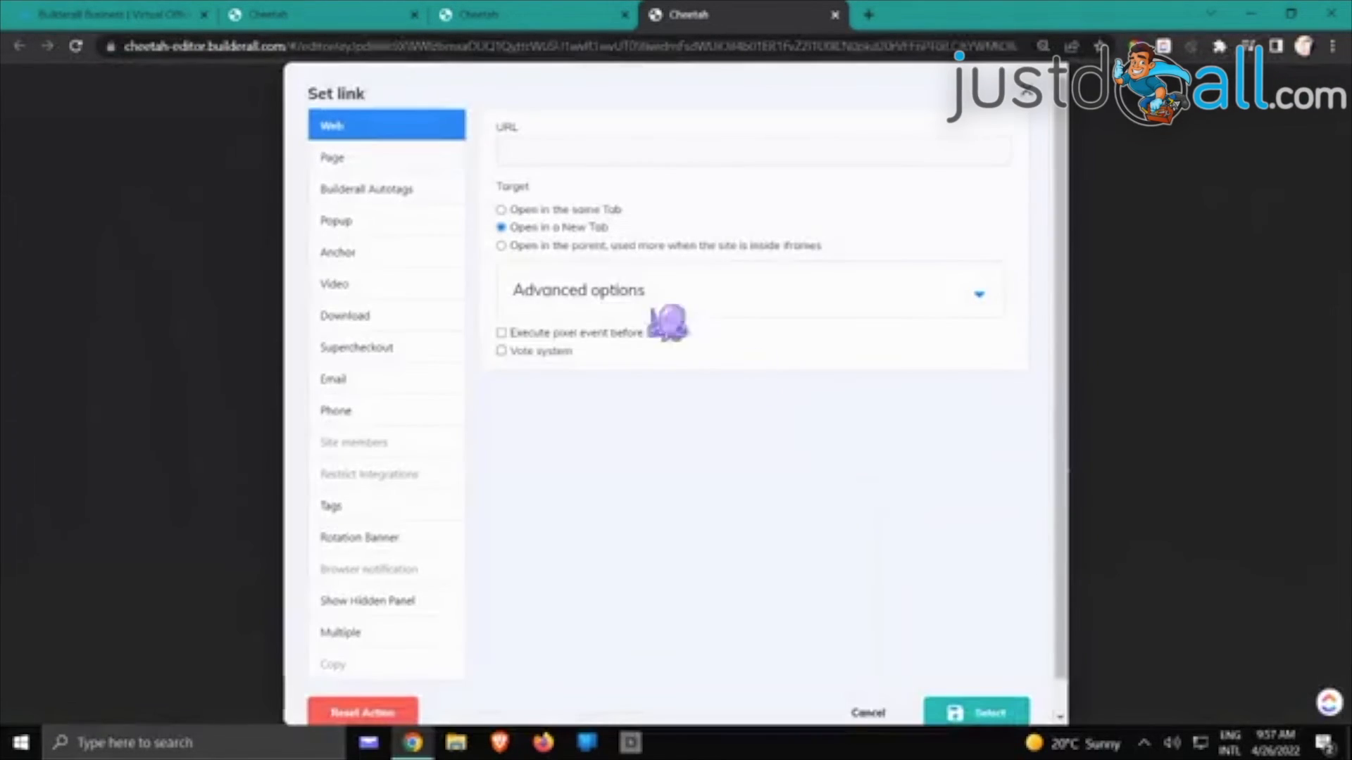
{"action": "left_click", "coordinate": [401, 222]}
{"action": "left_click", "coordinate": [502, 128]}
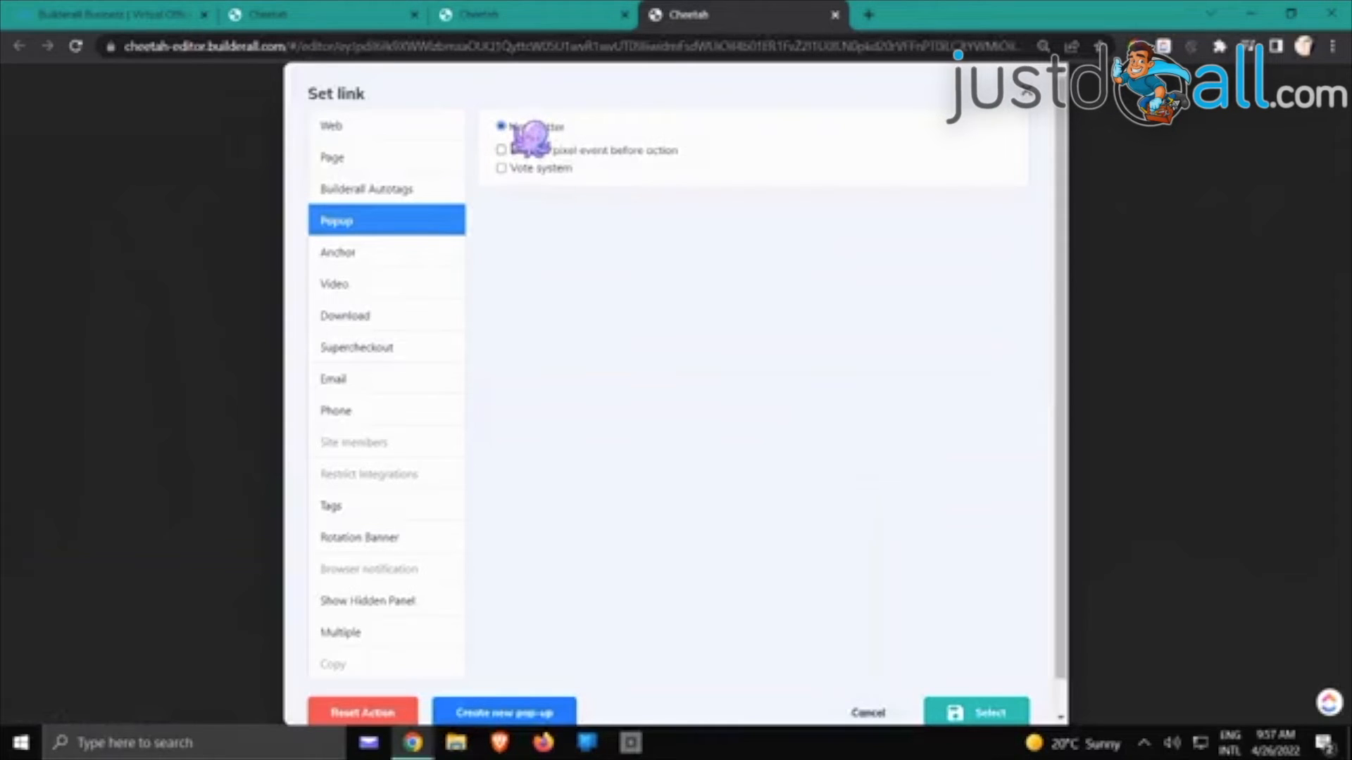
{"action": "left_click", "coordinate": [974, 711]}
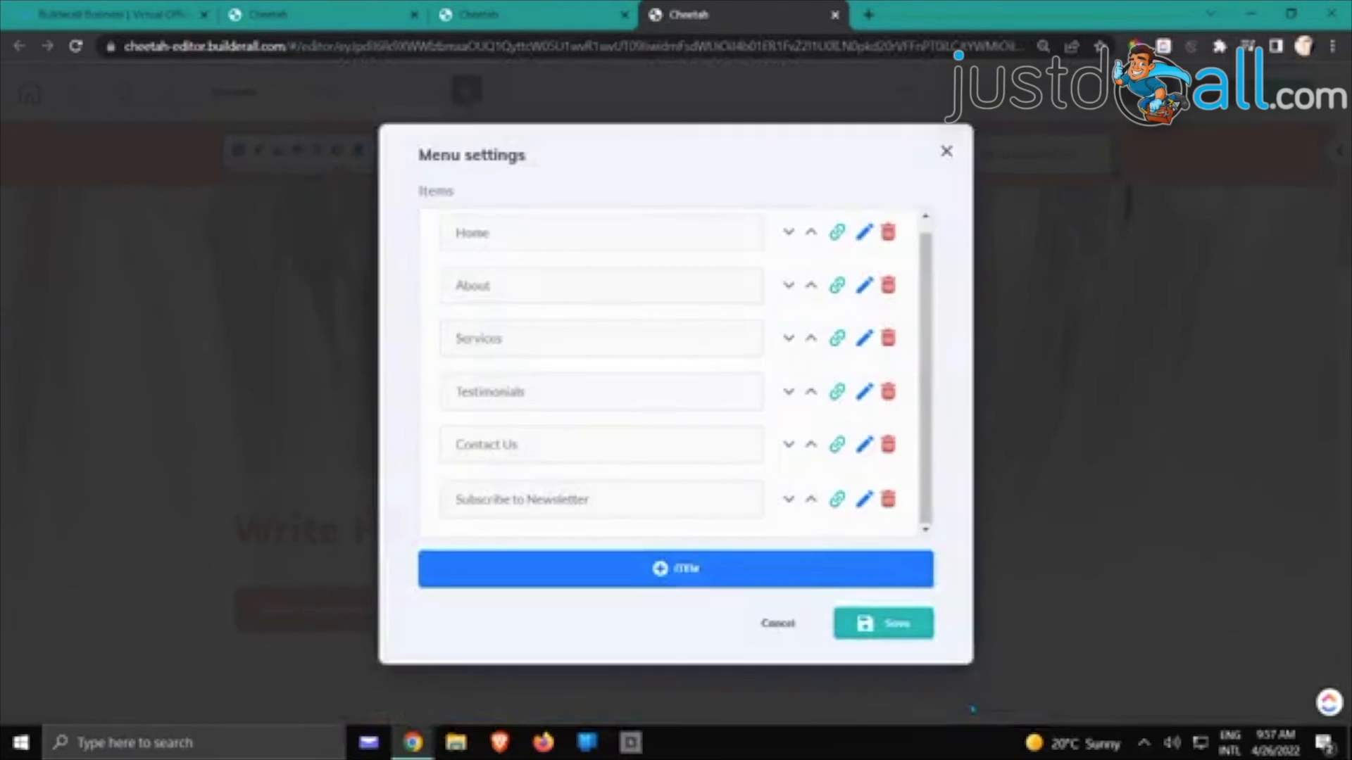
{"action": "left_click", "coordinate": [888, 634]}
{"action": "left_click", "coordinate": [979, 407]}
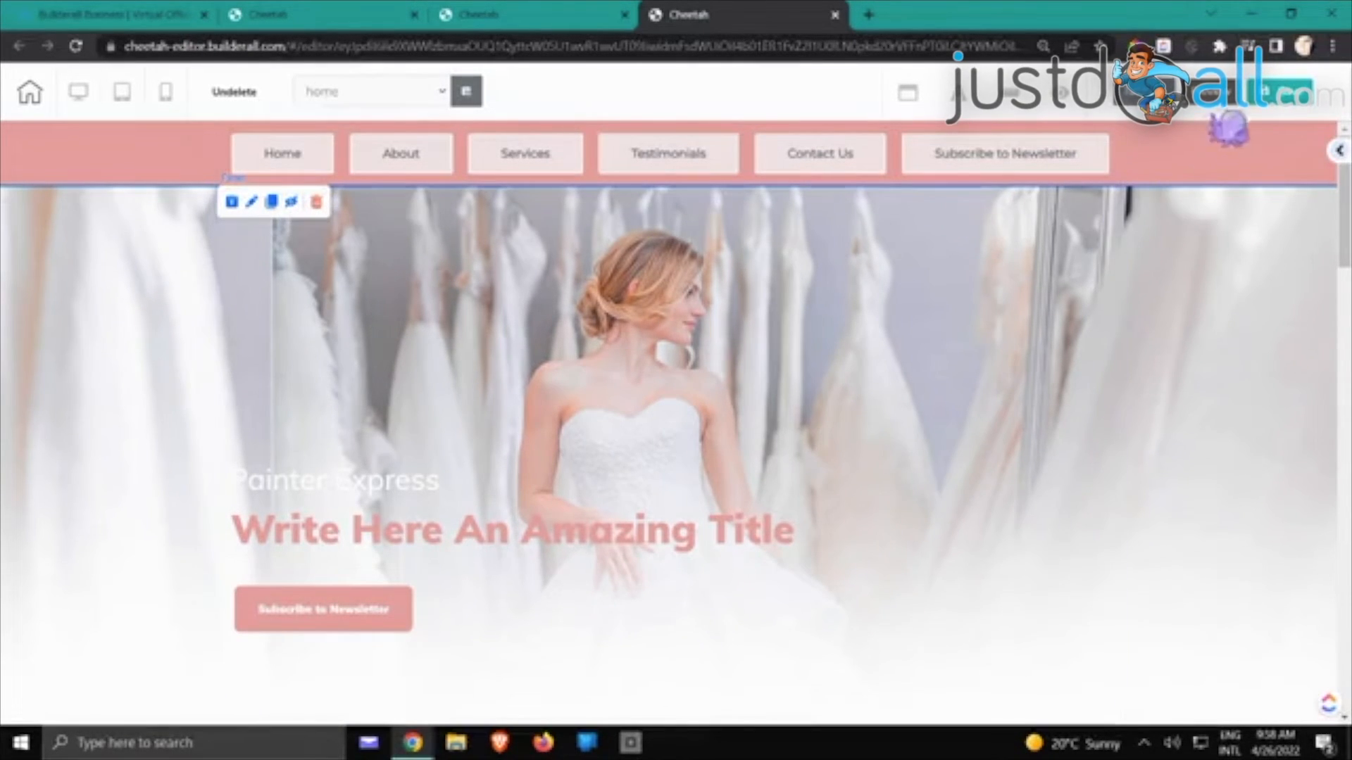
Save the home page, publish the site and dismiss the publishing confirmation
{"action": "left_click", "coordinate": [1272, 98]}
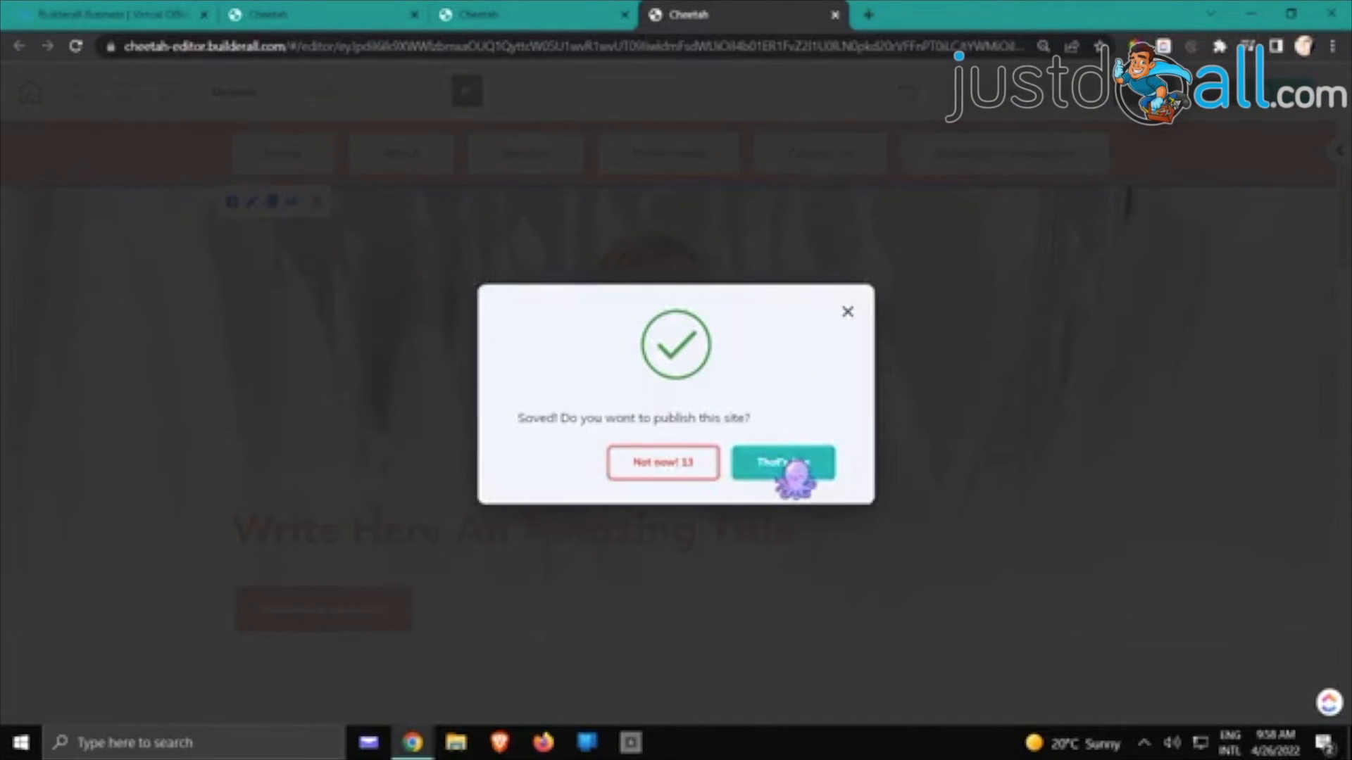
{"action": "left_click", "coordinate": [813, 459]}
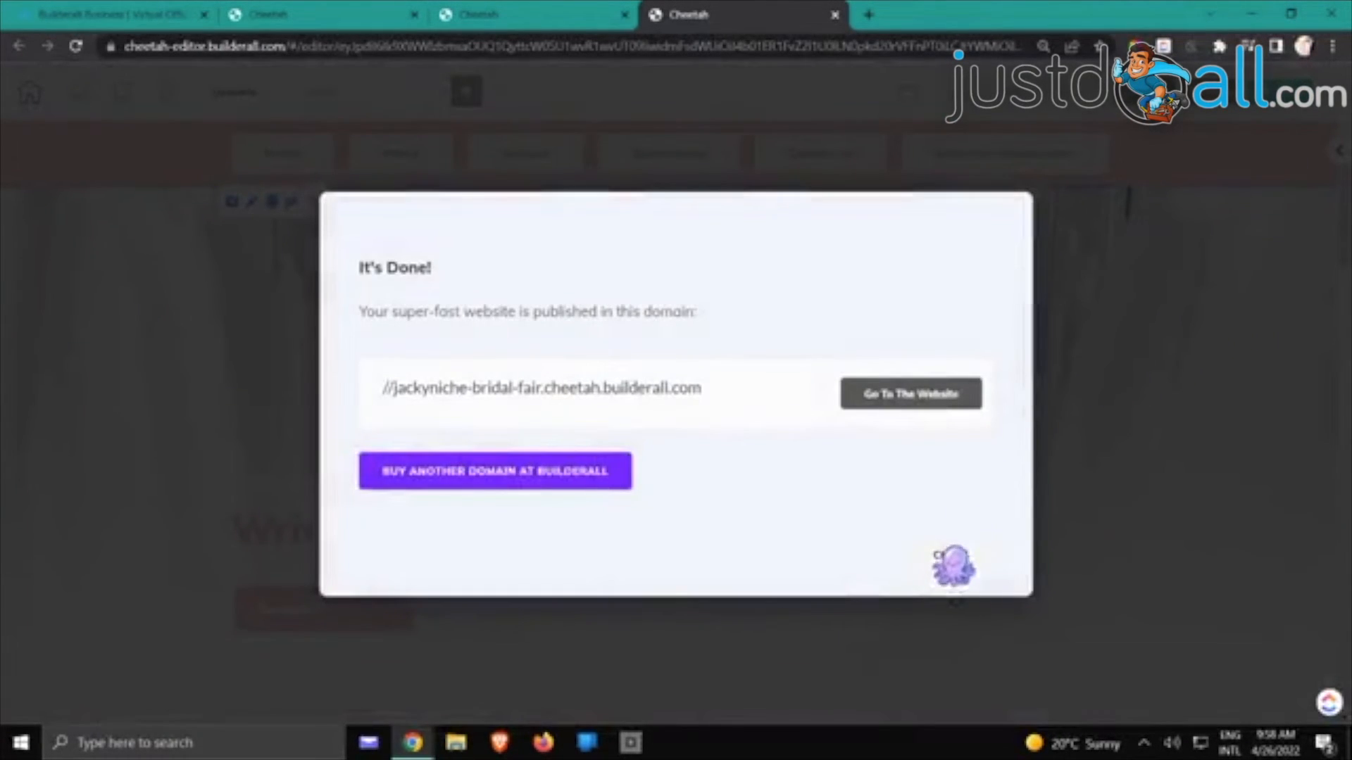
{"action": "left_click", "coordinate": [952, 564]}
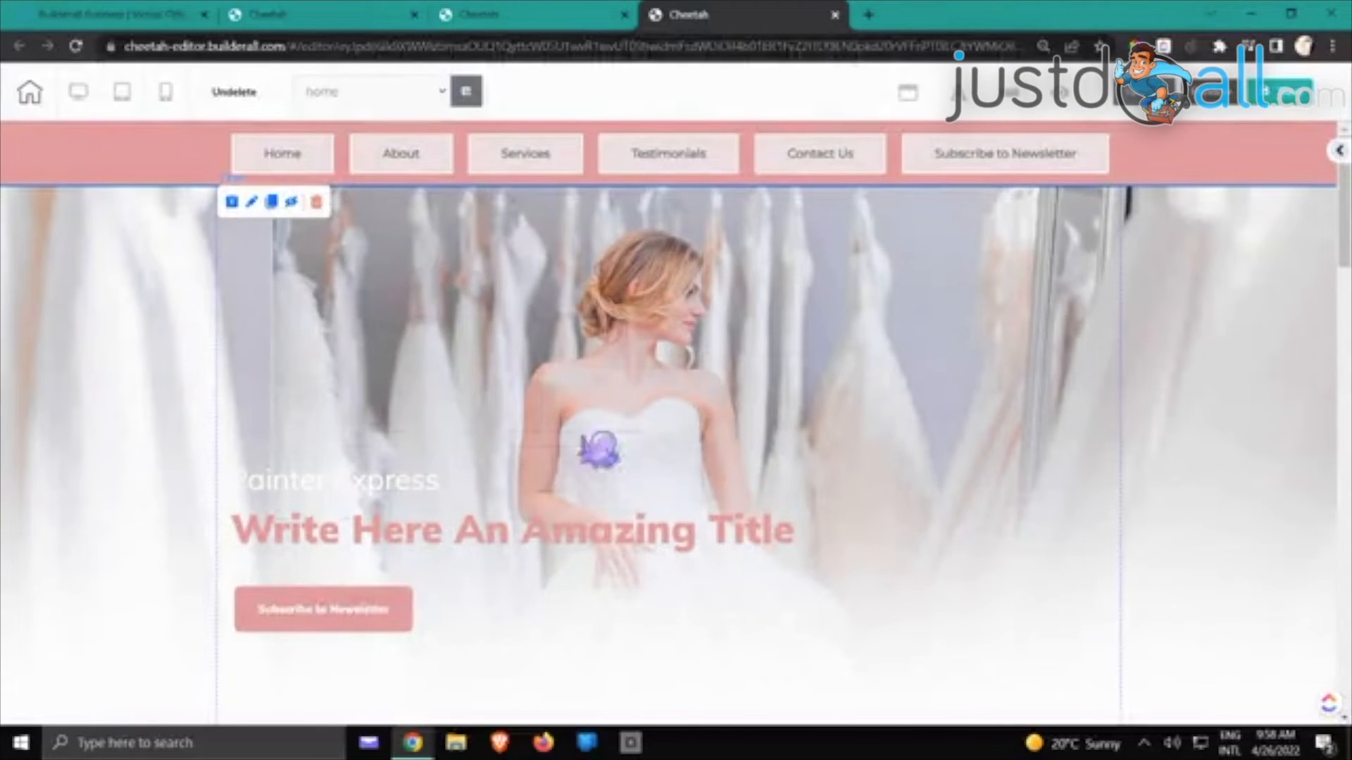
In the Bridal Fair site's HOME page settings, choose Newsletter as the desktop pop-up
{"action": "left_click", "coordinate": [549, 14]}
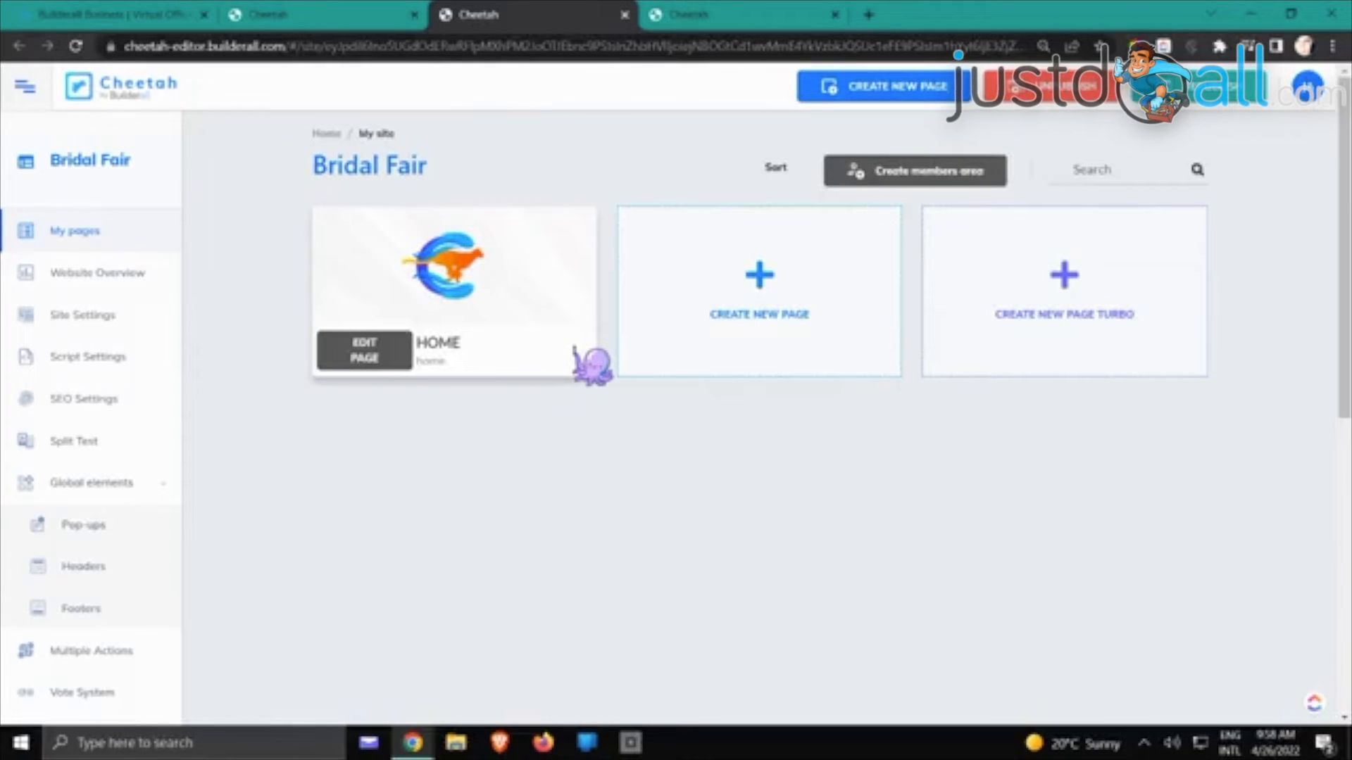
{"action": "left_click", "coordinate": [574, 350]}
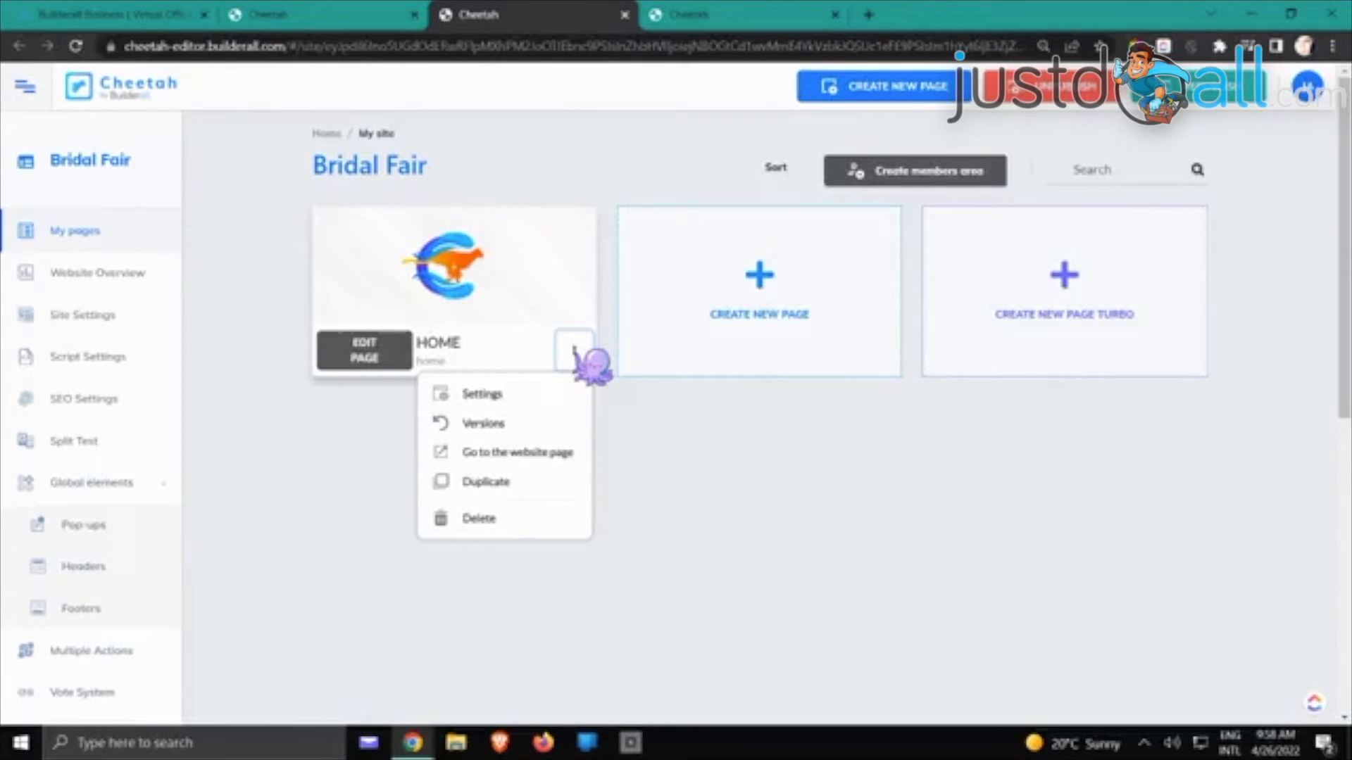
{"action": "left_click", "coordinate": [528, 391]}
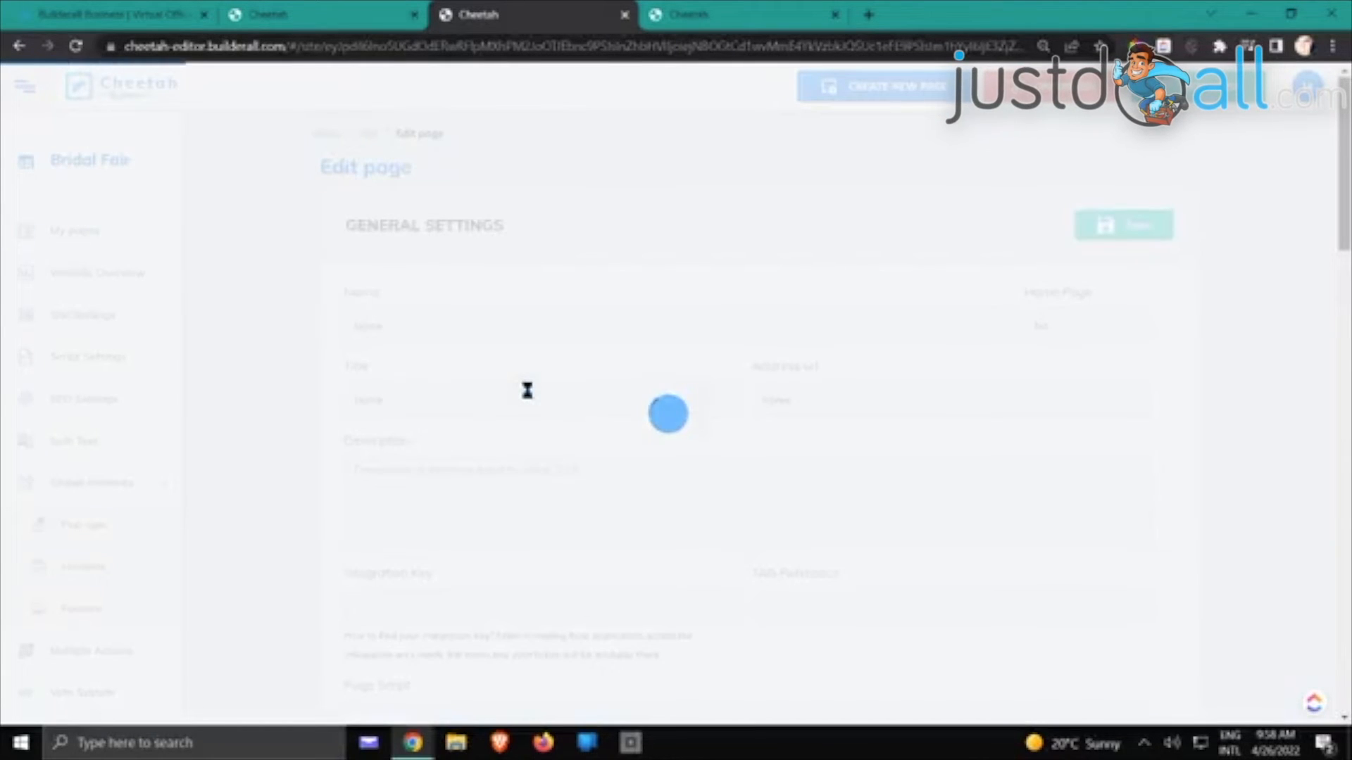
{"action": "scroll", "coordinate": [625, 355], "scroll_direction": "down", "scroll_amount": 5}
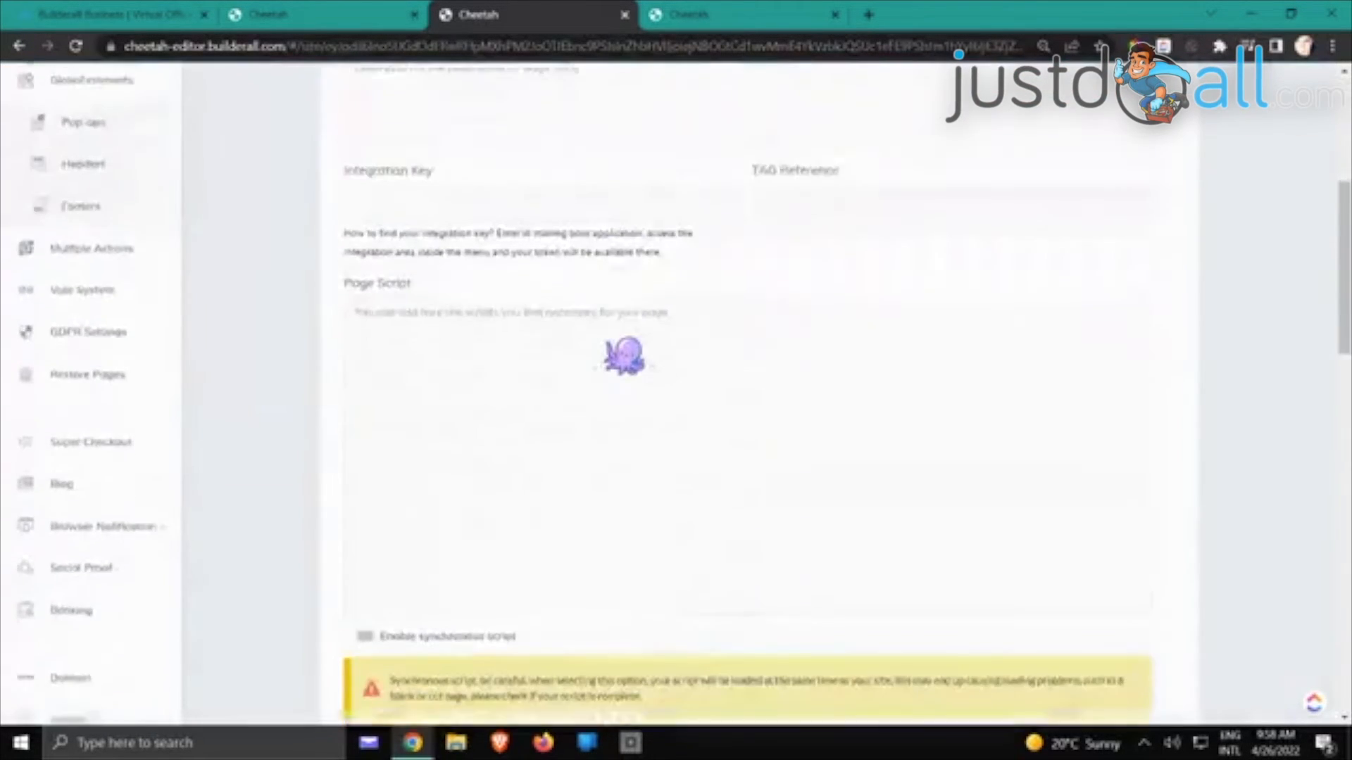
{"action": "scroll", "coordinate": [625, 356], "scroll_direction": "down", "scroll_amount": 13}
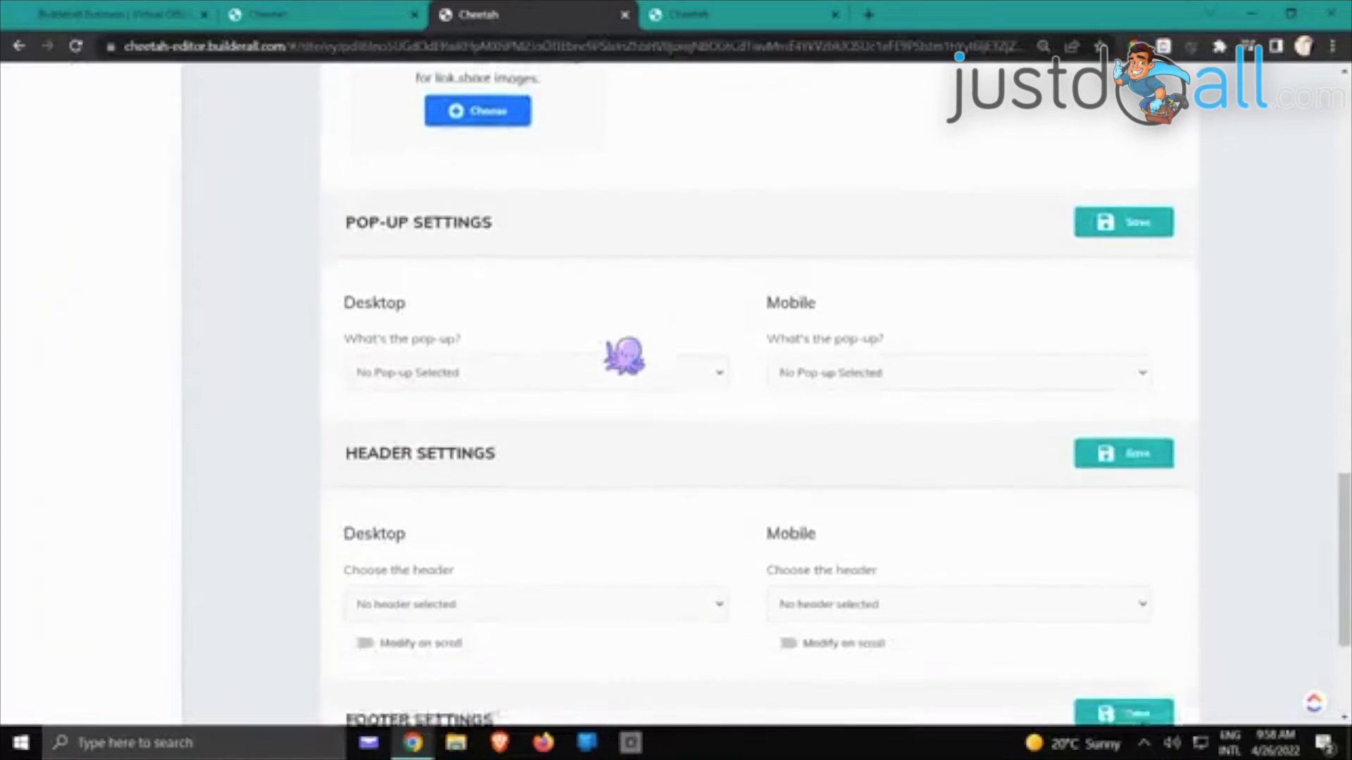
{"action": "scroll", "coordinate": [625, 356], "scroll_direction": "down", "scroll_amount": 2}
{"action": "left_click", "coordinate": [710, 265]}
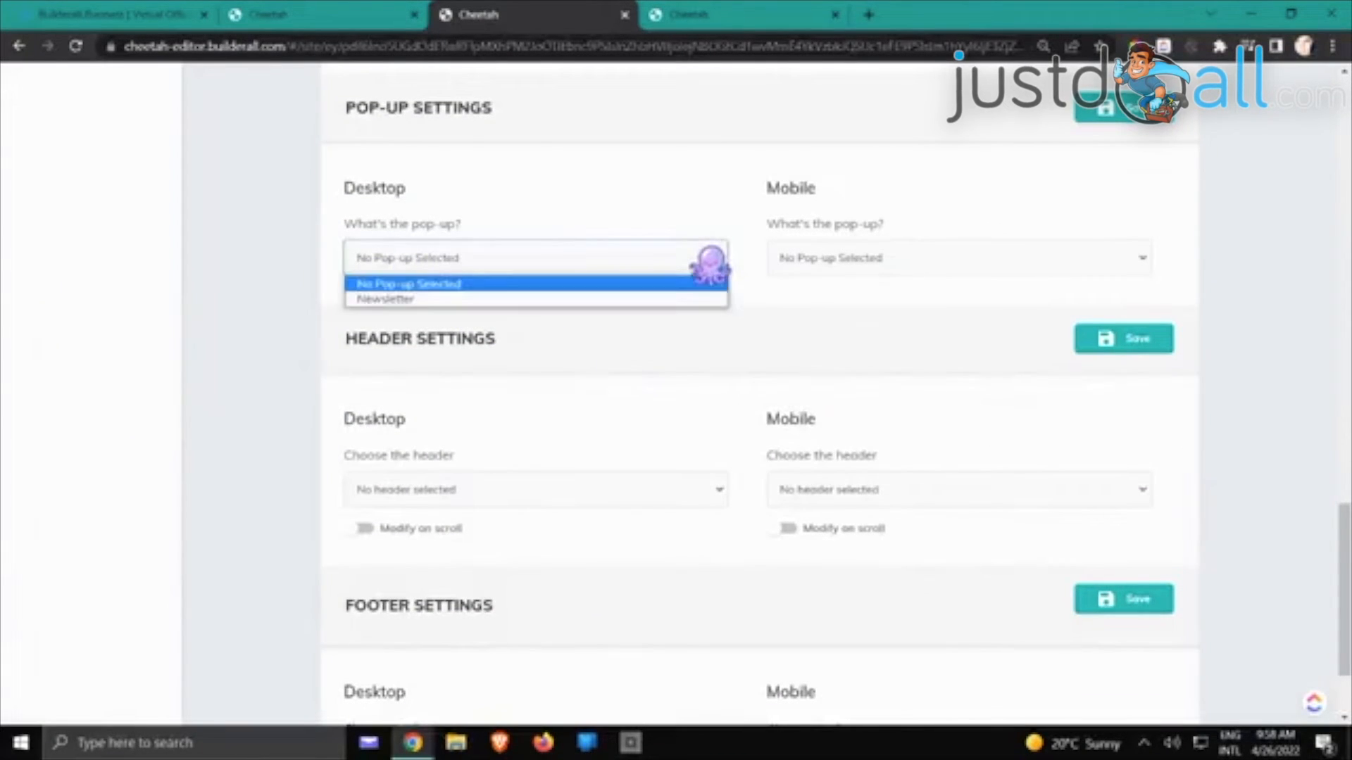
{"action": "left_click", "coordinate": [661, 298]}
Choose Newsletter as the page's mobile pop-up
{"action": "left_click", "coordinate": [845, 259]}
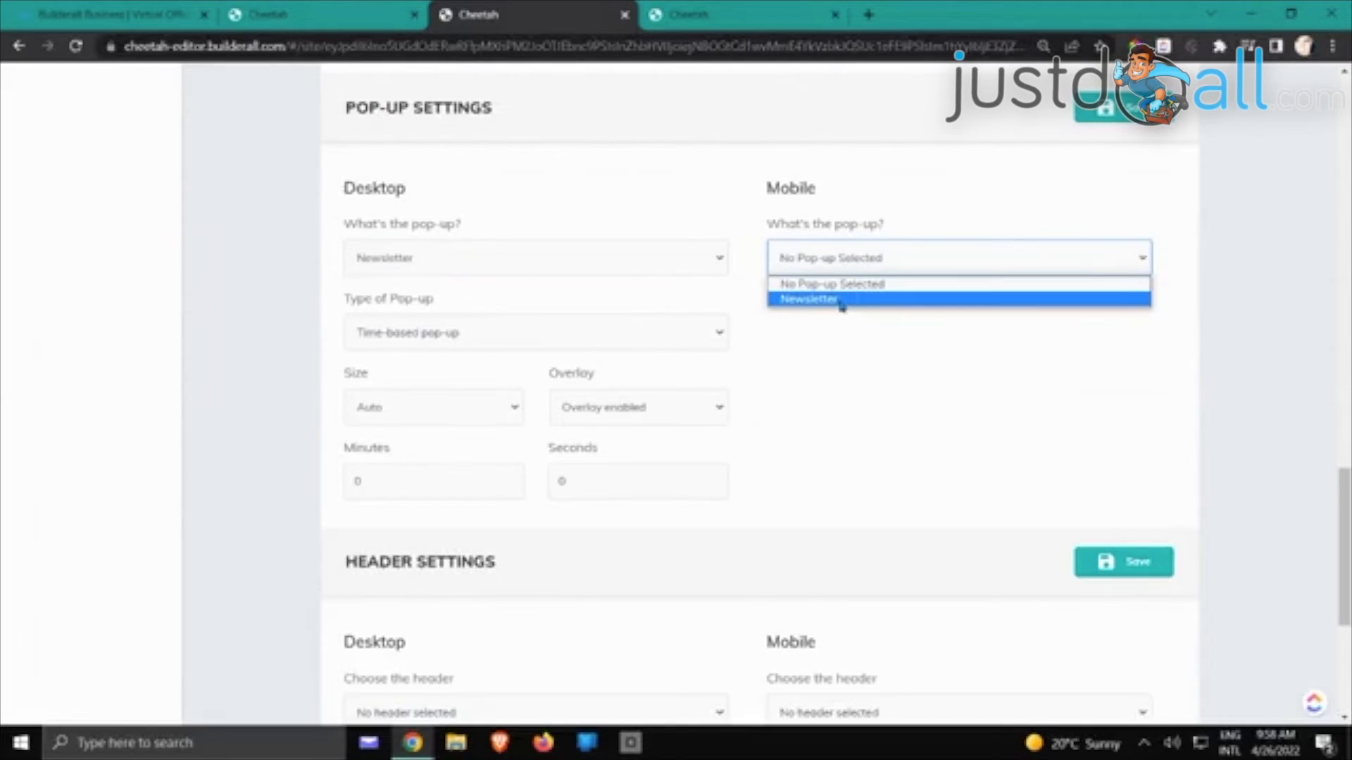
{"action": "left_click", "coordinate": [851, 373]}
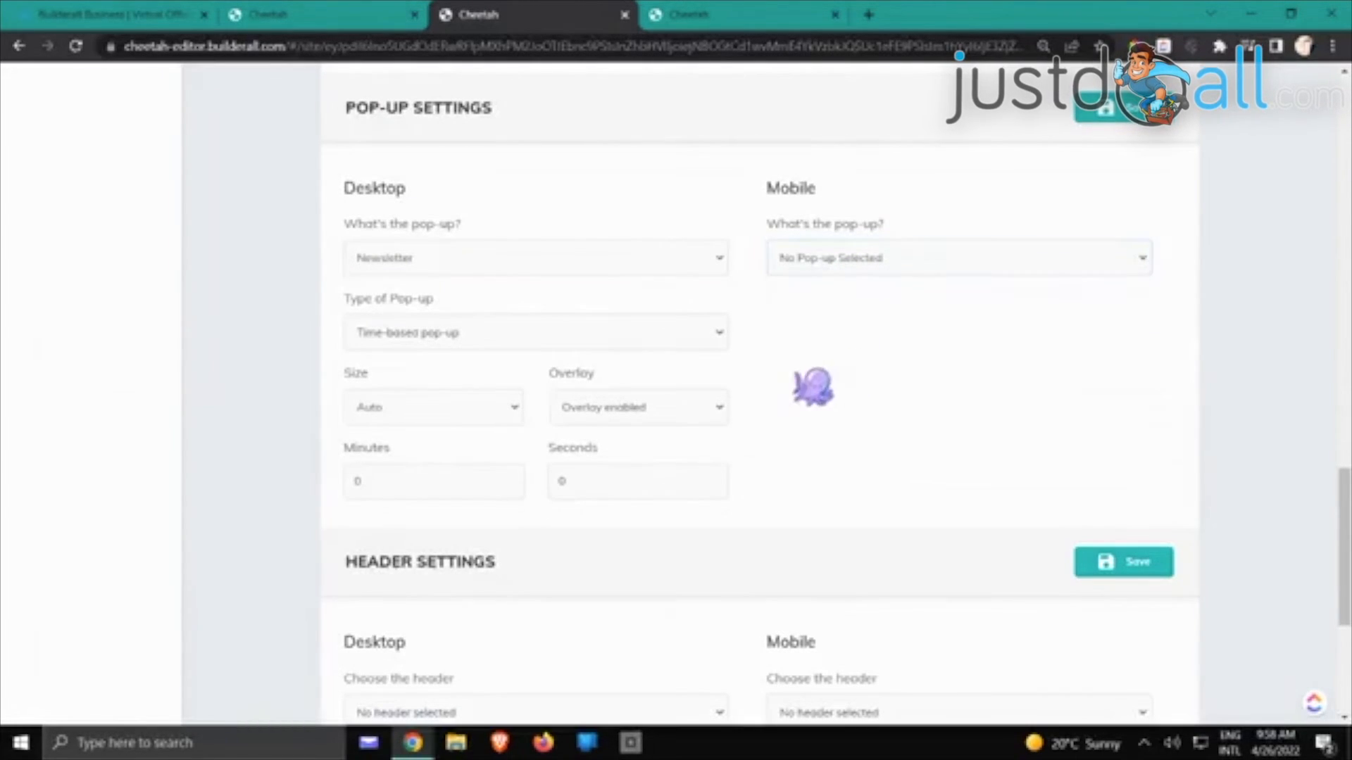
{"action": "left_click", "coordinate": [886, 266]}
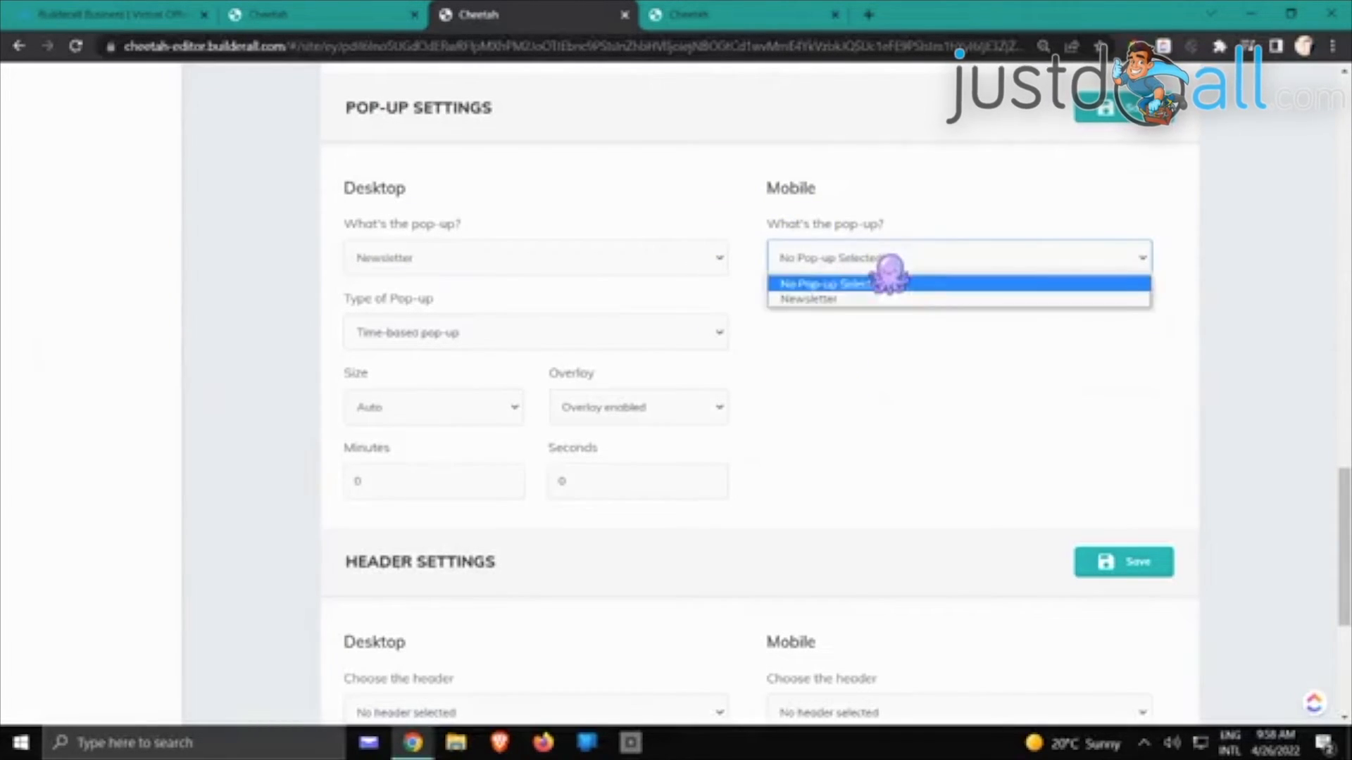
{"action": "left_click", "coordinate": [831, 299]}
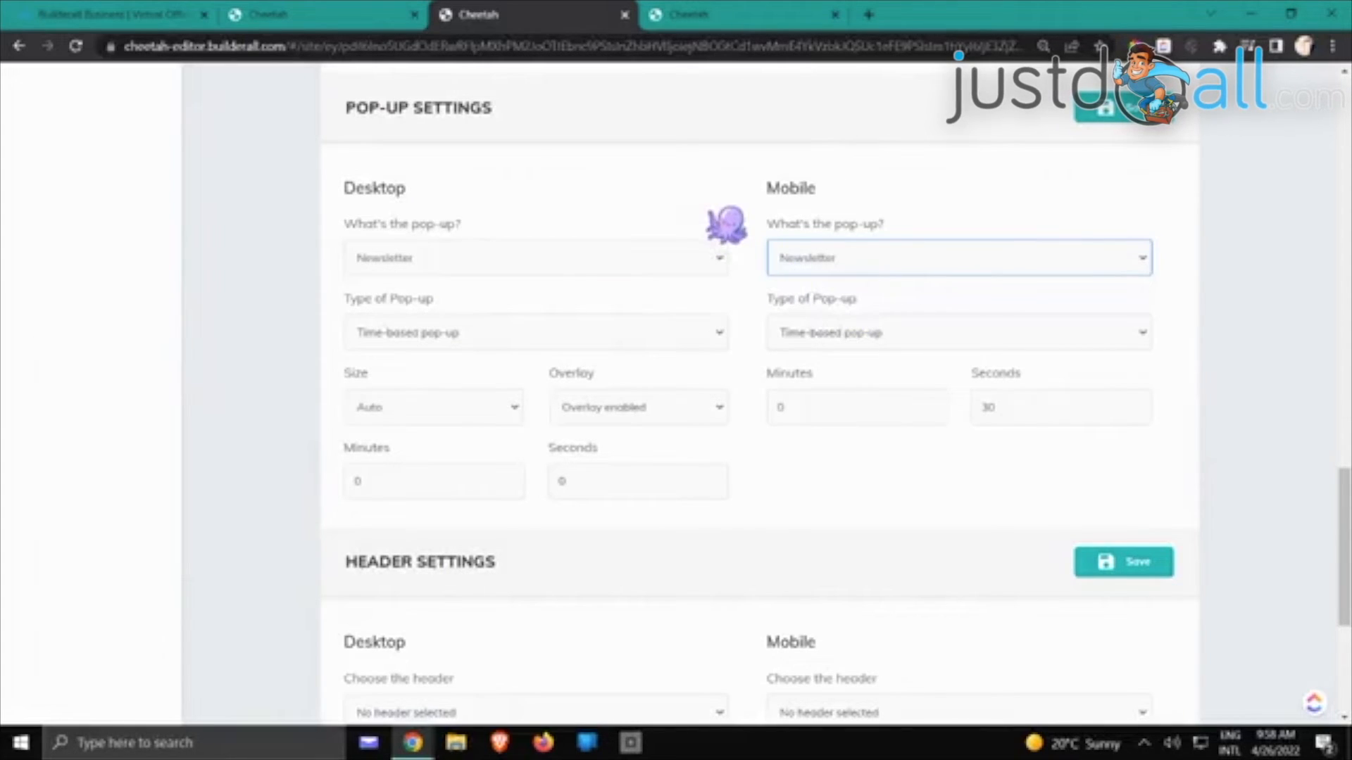
Set the desktop pop-up type to Exit Pop-up and check the available mobile pop-up types
{"action": "left_click", "coordinate": [718, 337]}
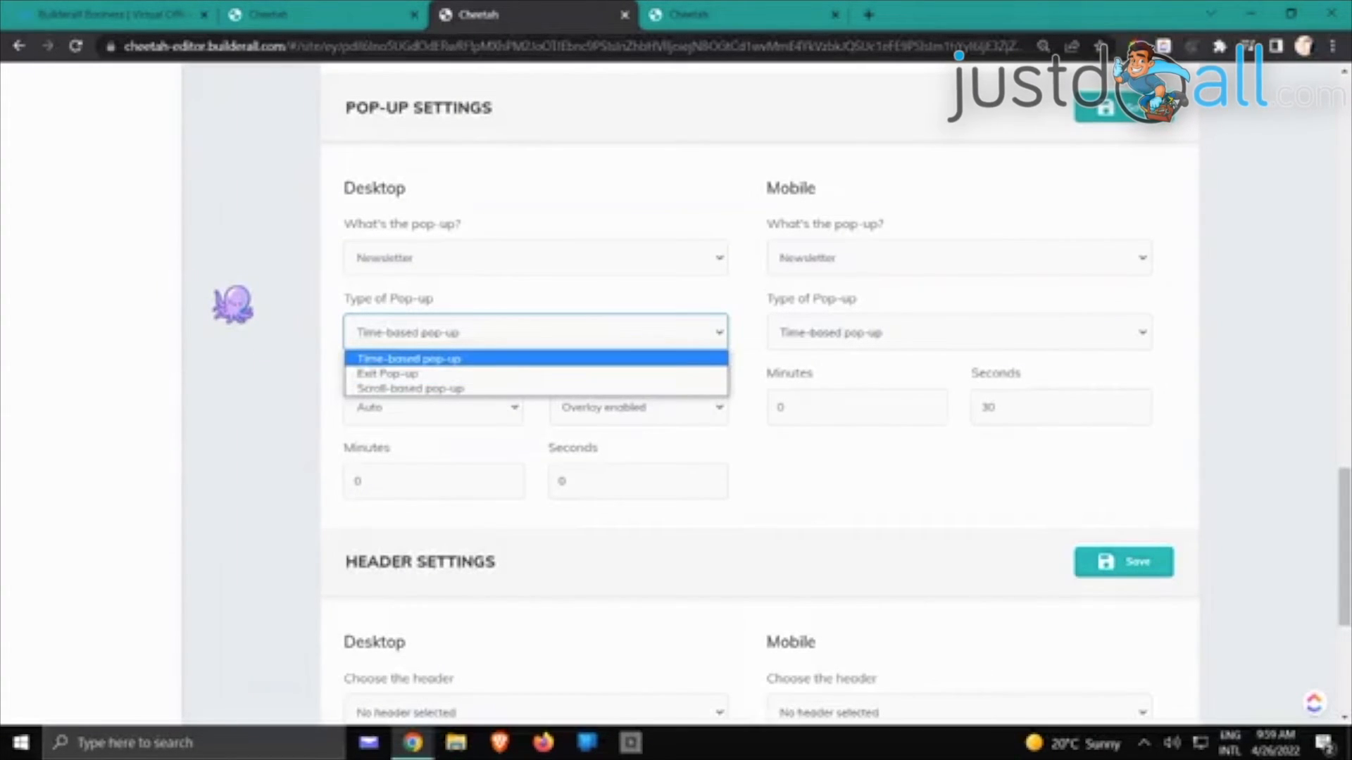
{"action": "left_click", "coordinate": [489, 374]}
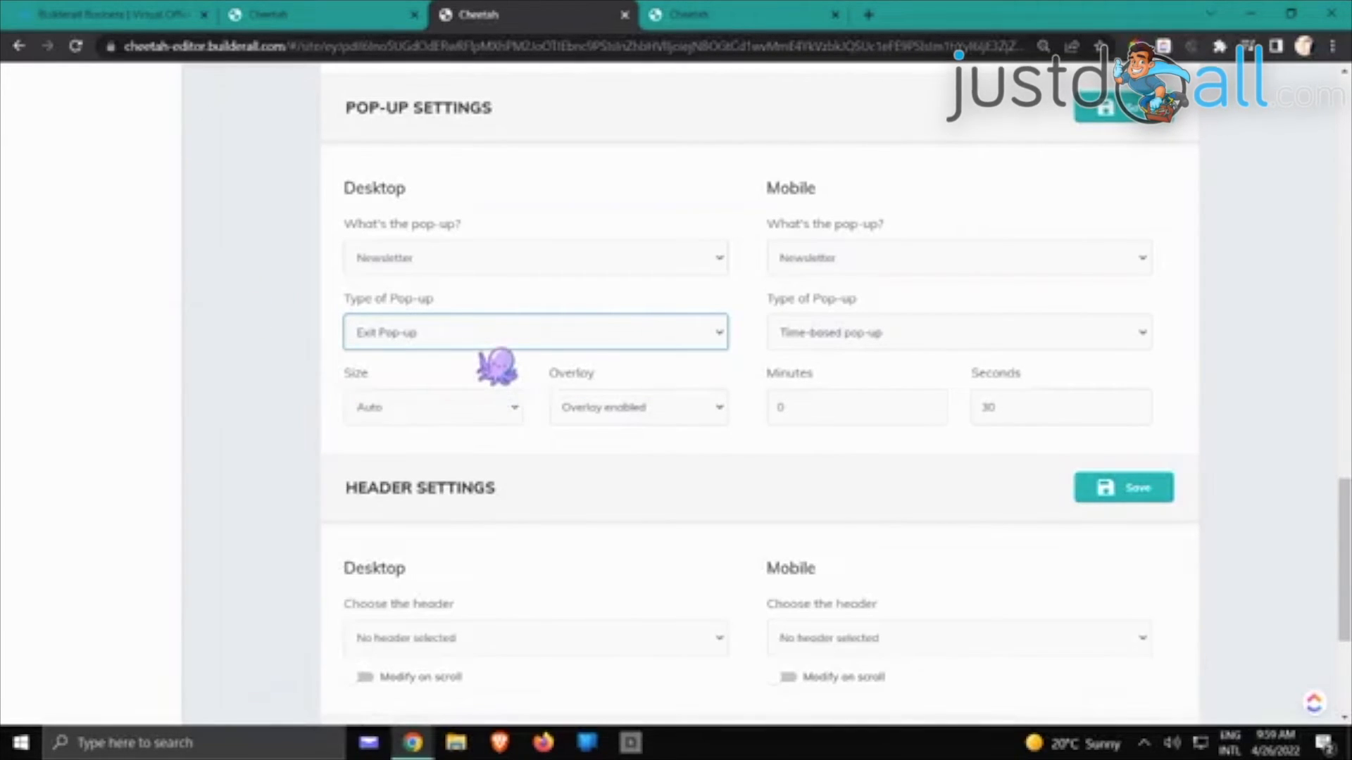
{"action": "left_click", "coordinate": [921, 338]}
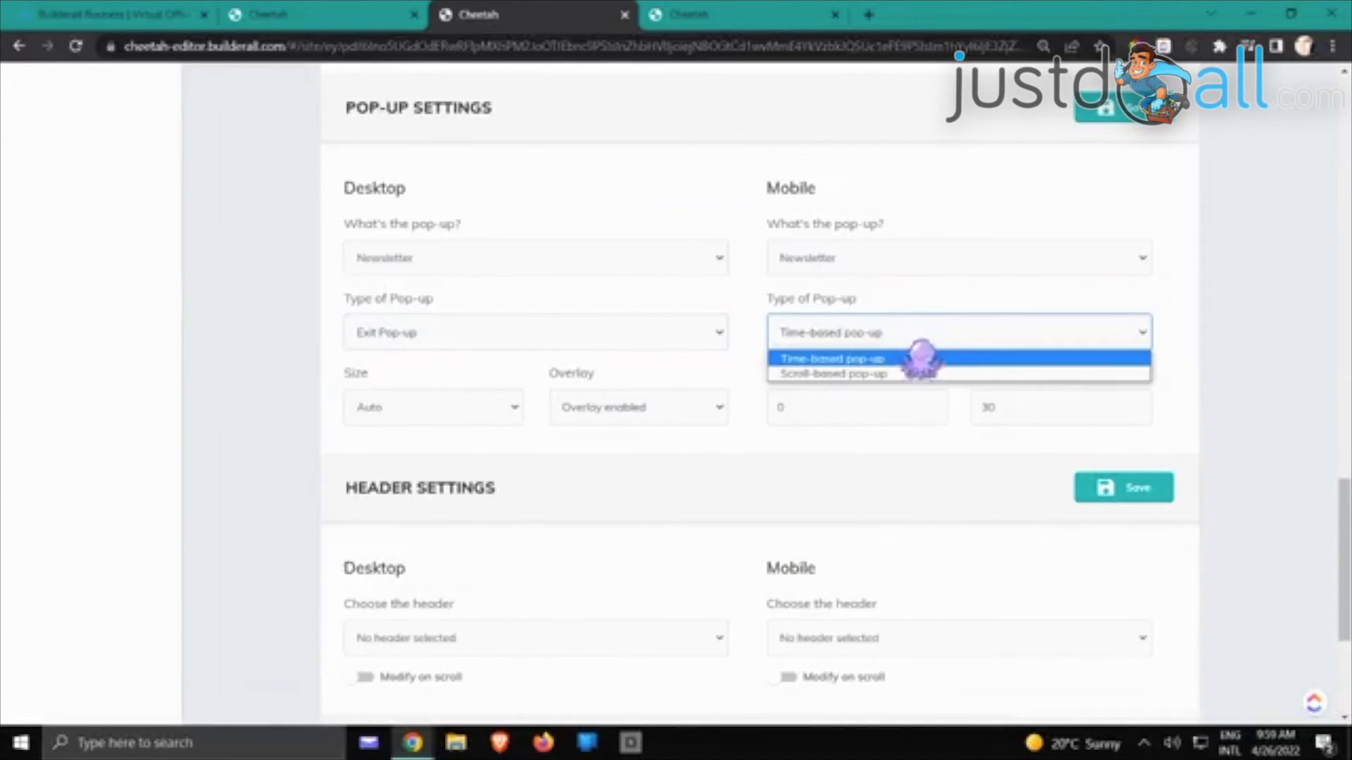
{"action": "left_click", "coordinate": [941, 466]}
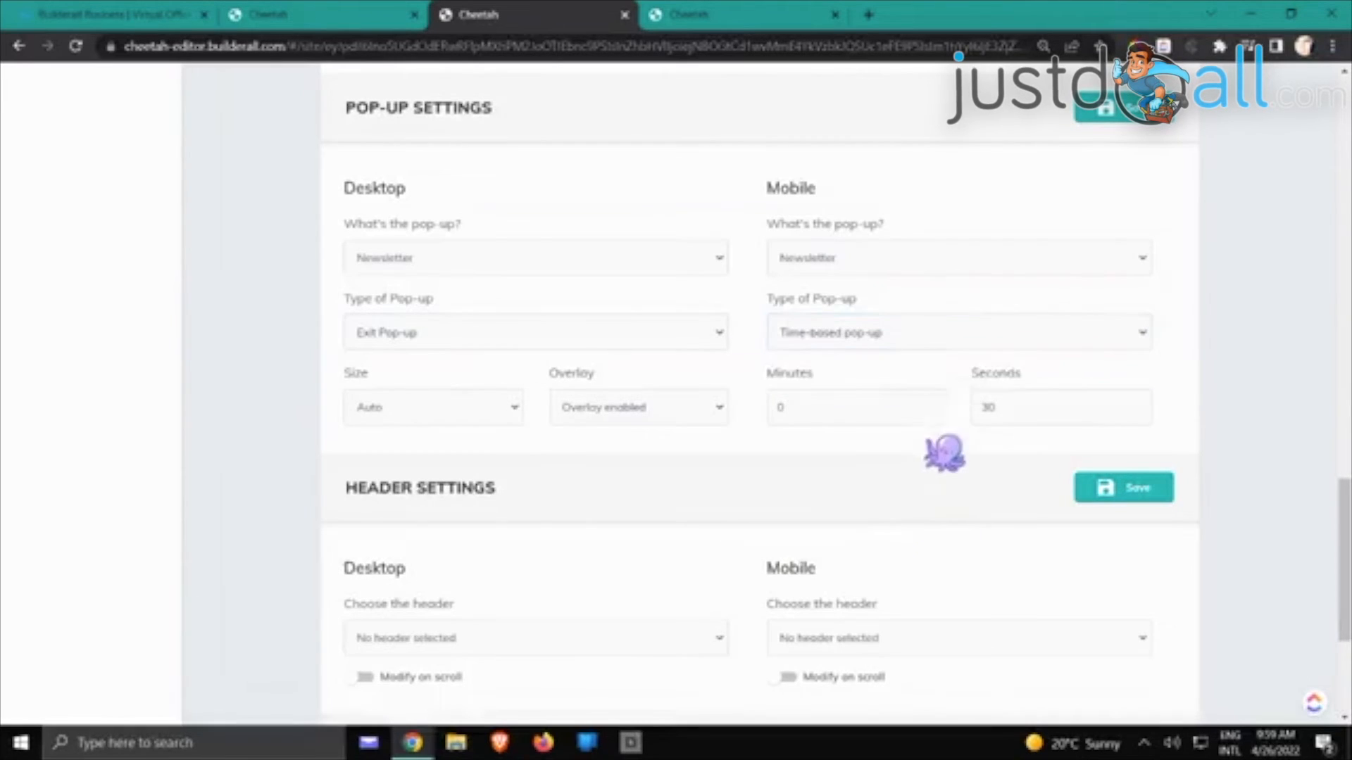
Set the mobile pop-up to No Pop-up Selected and save the pop-up settings
{"action": "left_click", "coordinate": [958, 271]}
{"action": "left_click", "coordinate": [894, 273]}
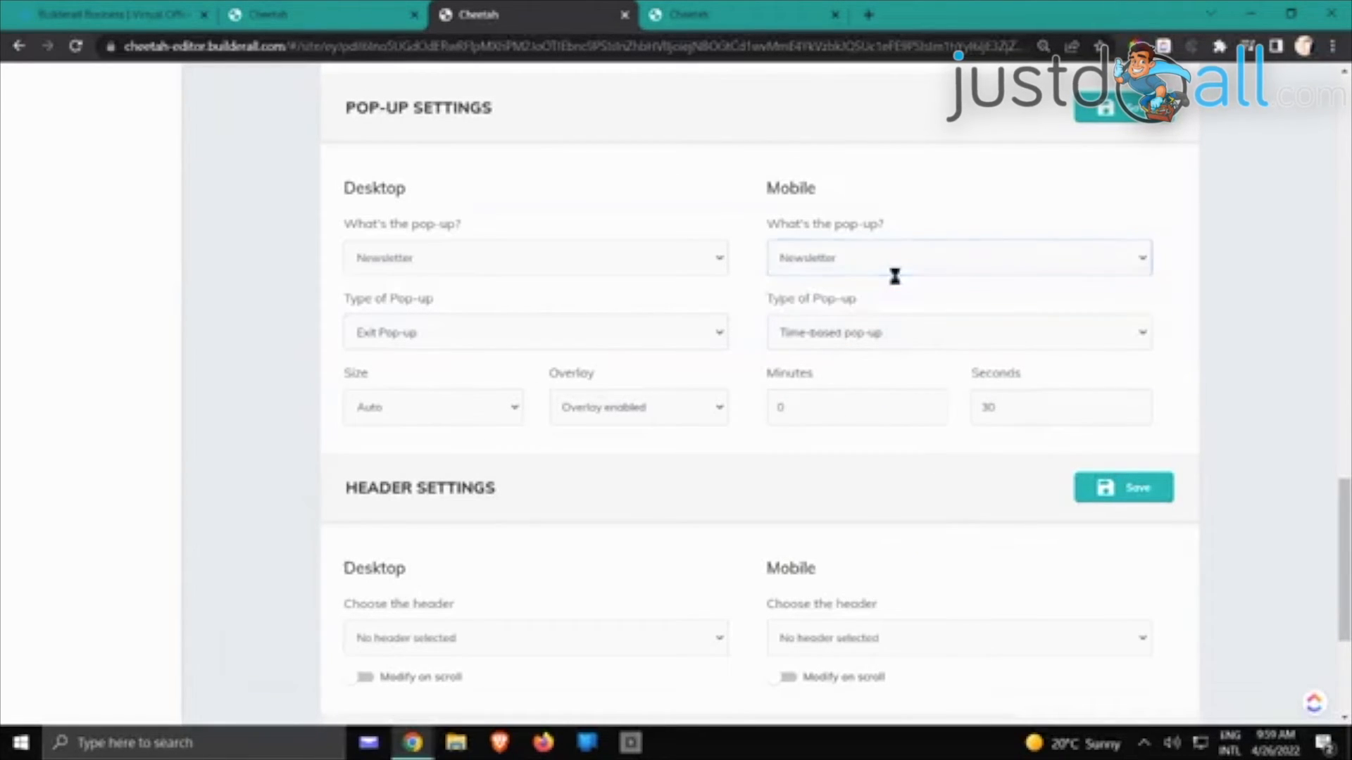
{"action": "left_click", "coordinate": [893, 272]}
{"action": "left_click", "coordinate": [886, 284]}
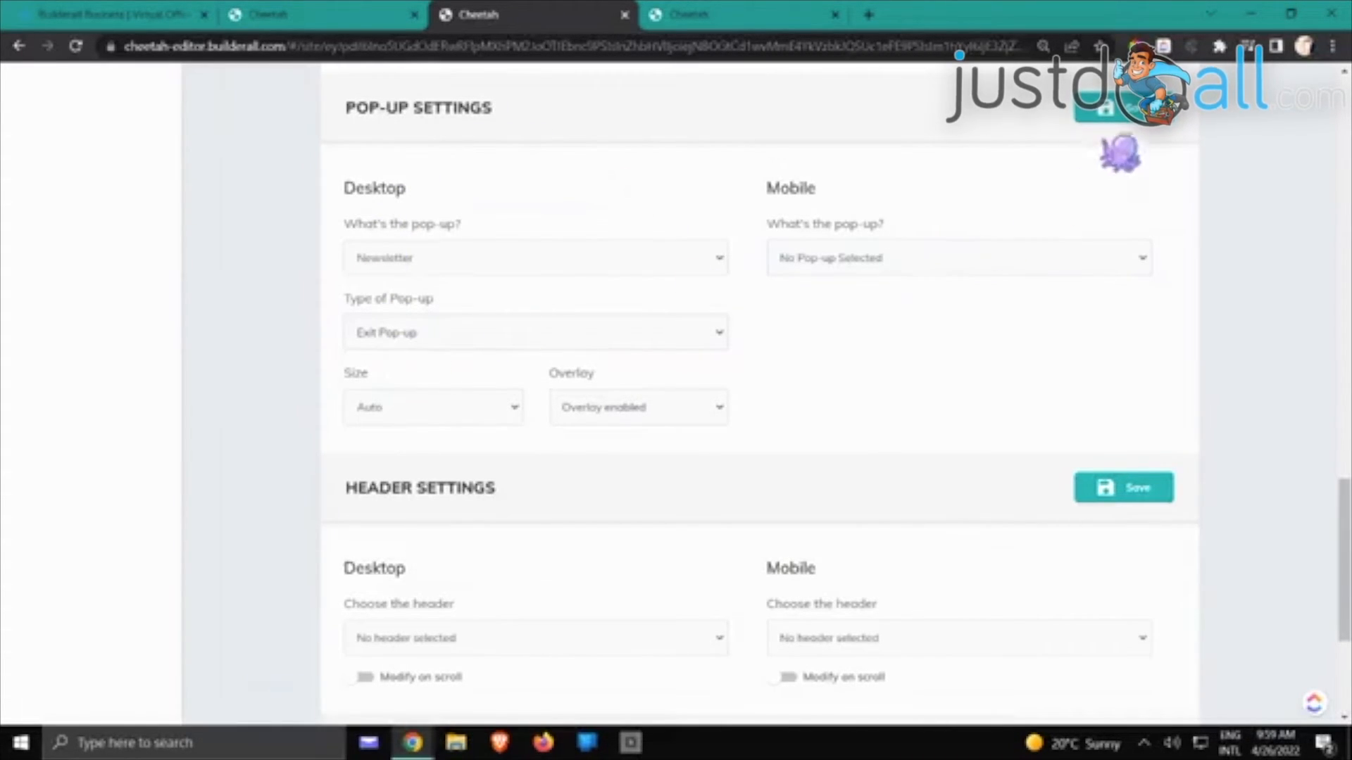
{"action": "left_click", "coordinate": [1109, 111]}
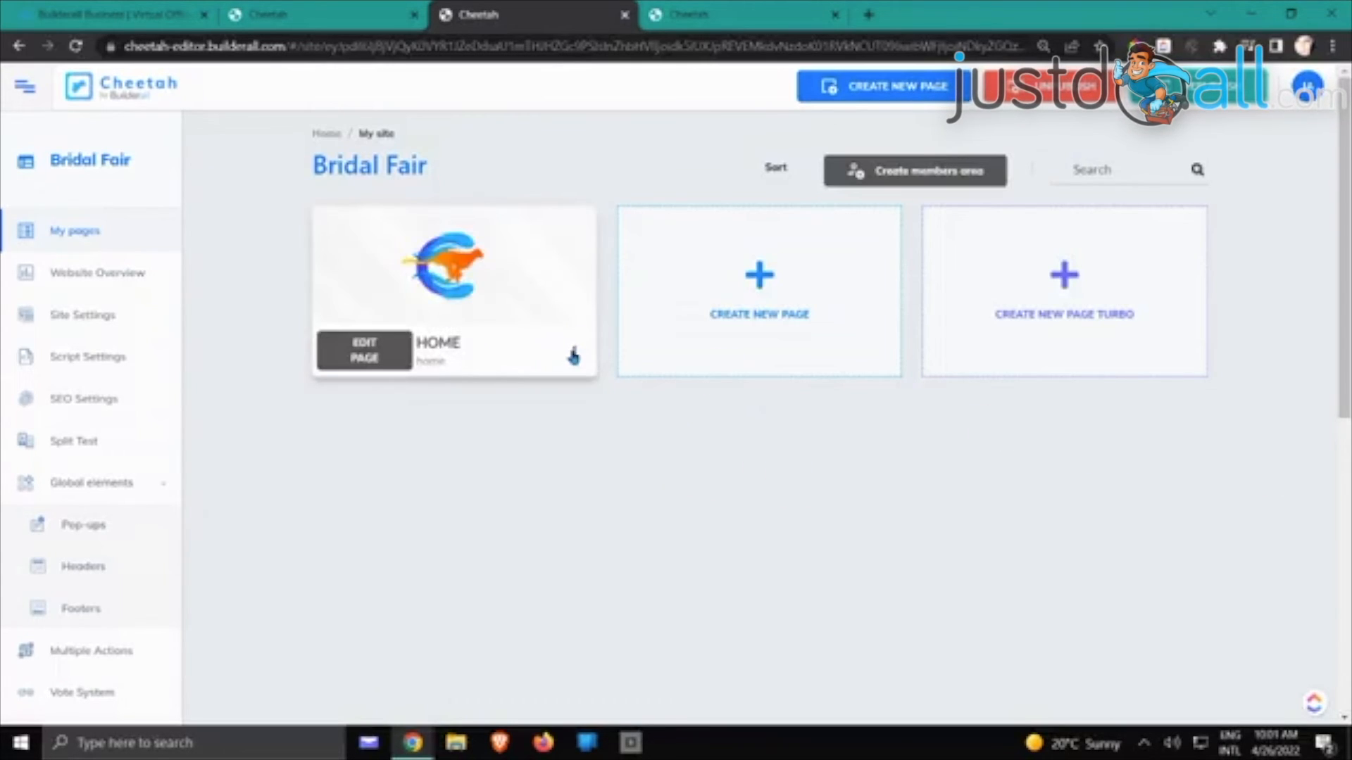
Open the published HOME page of the Bridal Fair site and look through its sections from the header to the contact form
{"action": "left_click", "coordinate": [575, 356]}
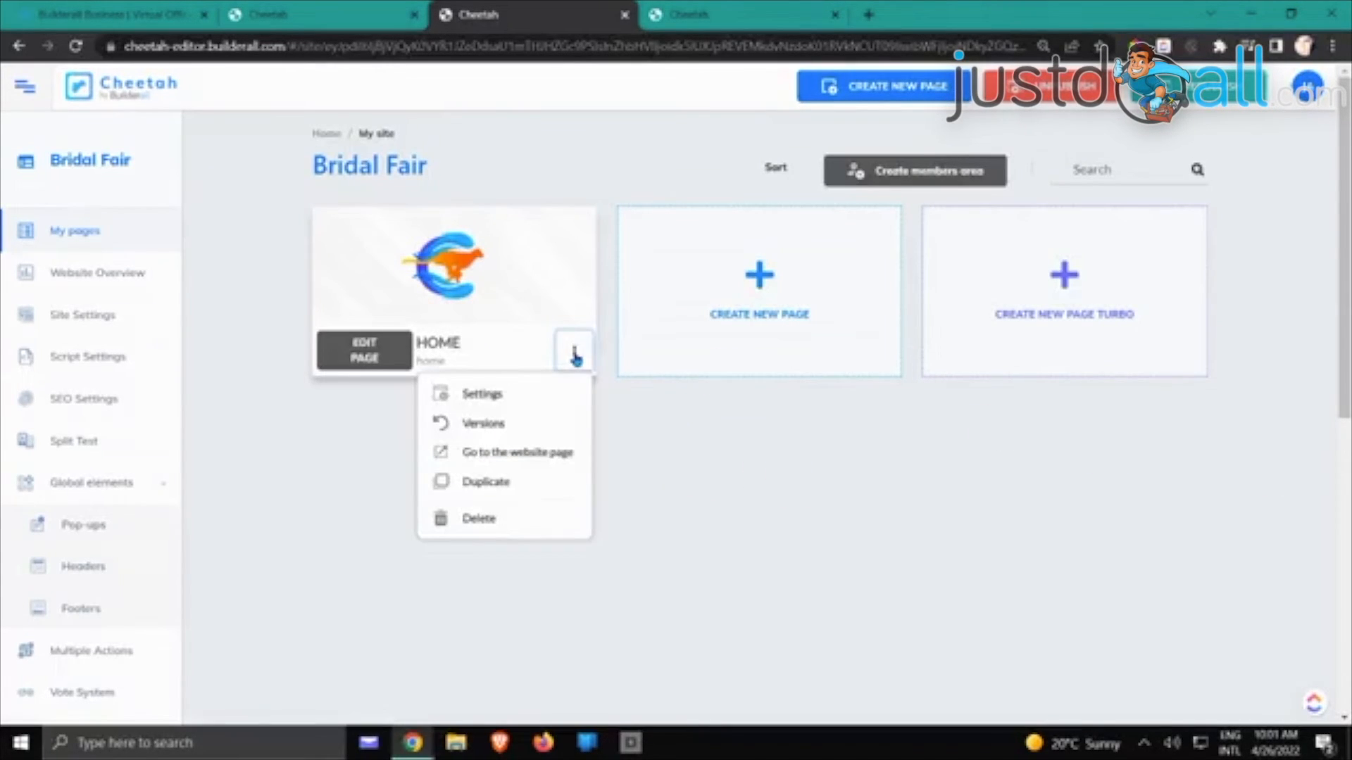
{"action": "left_click", "coordinate": [548, 452]}
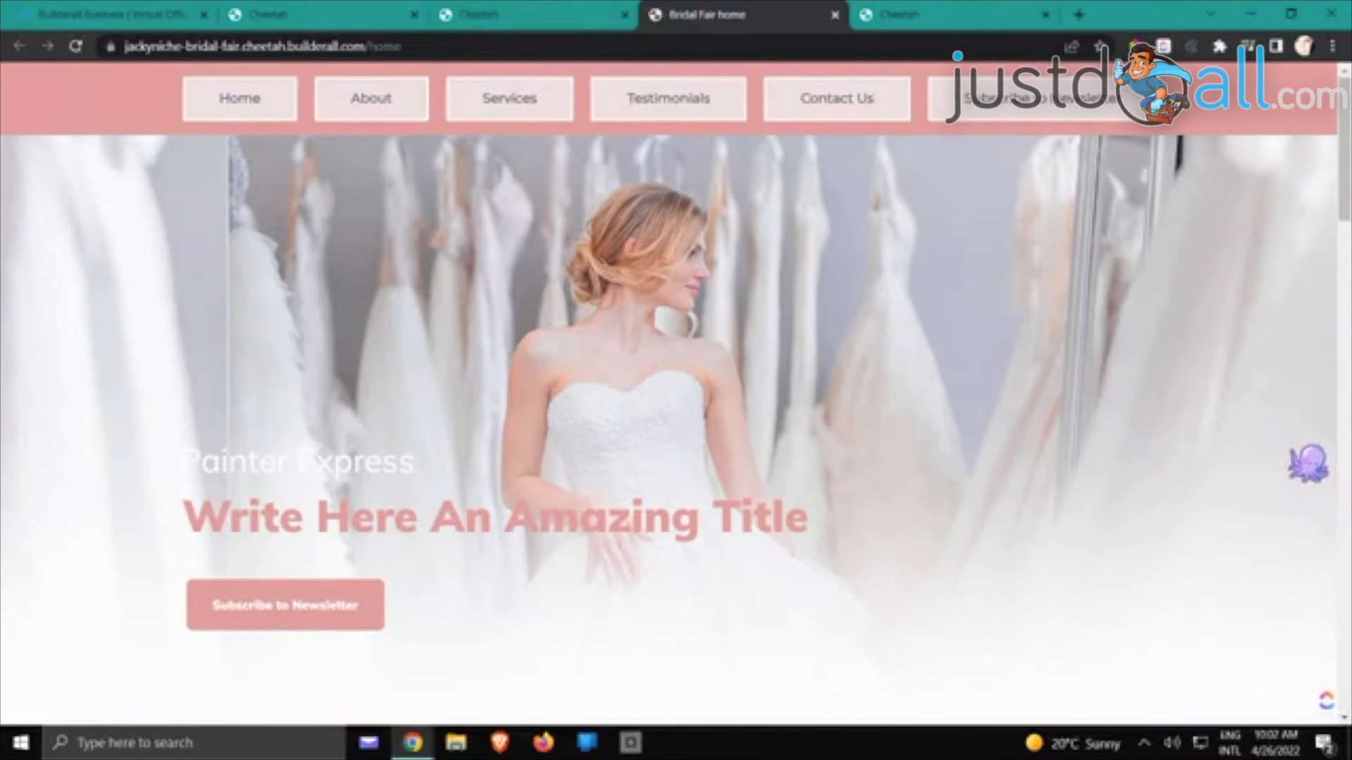
{"action": "scroll", "coordinate": [1299, 454], "scroll_direction": "down", "scroll_amount": 3}
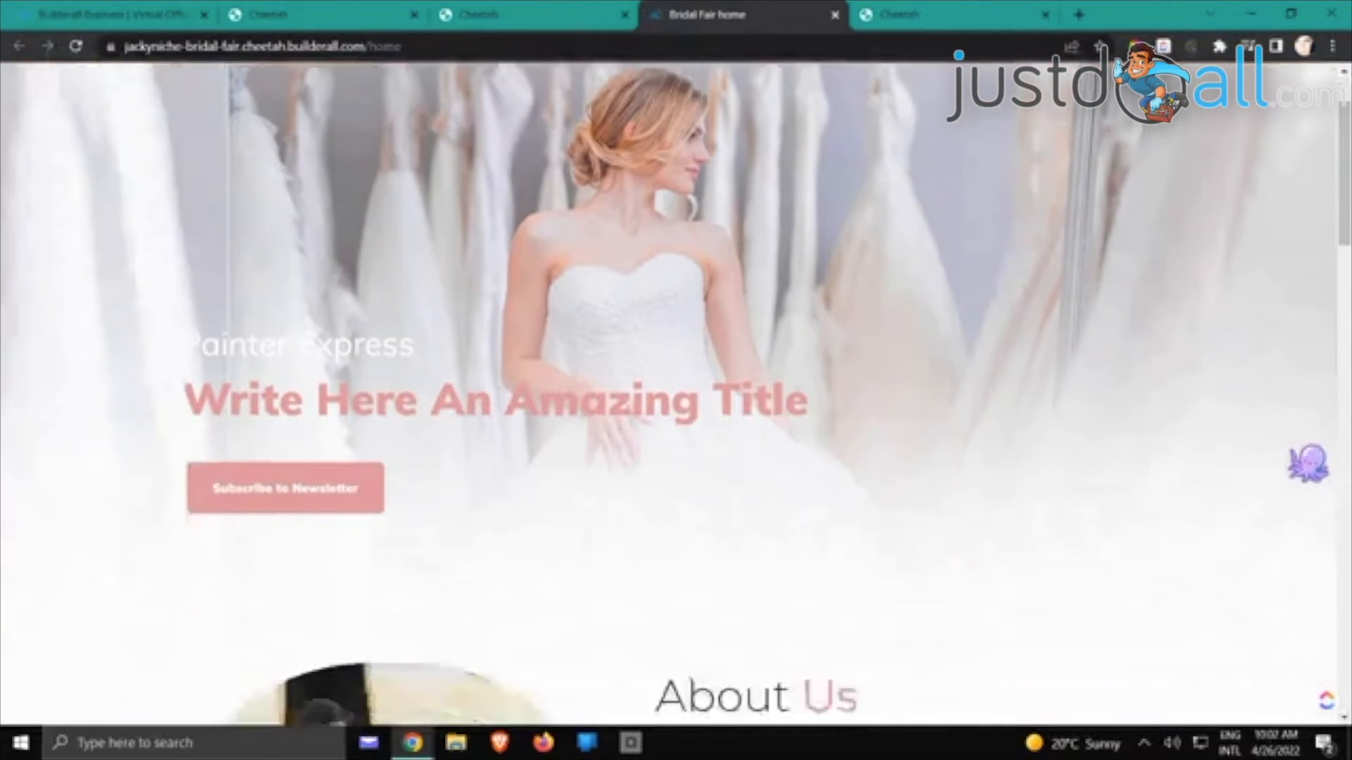
{"action": "scroll", "coordinate": [1299, 454], "scroll_direction": "up", "scroll_amount": 3}
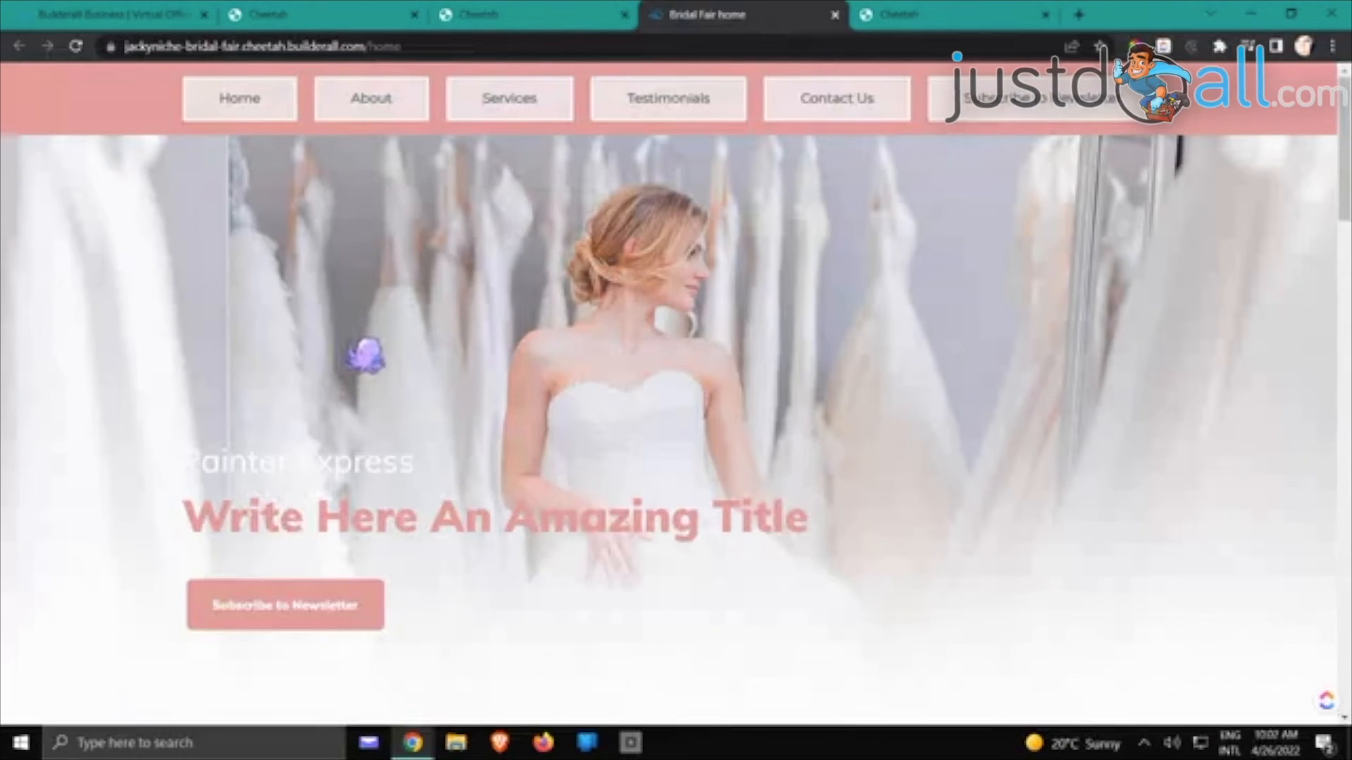
{"action": "scroll", "coordinate": [905, 339], "scroll_direction": "down", "scroll_amount": 6}
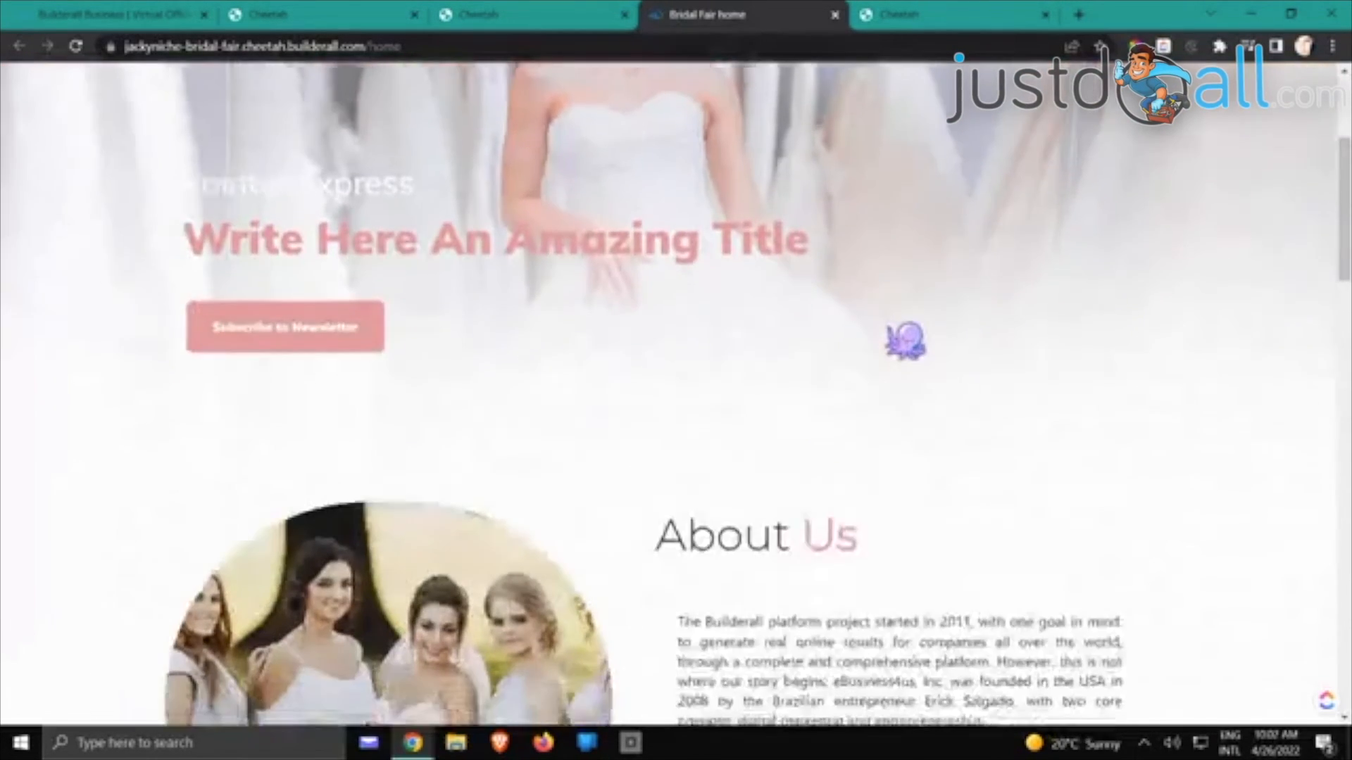
{"action": "scroll", "coordinate": [905, 339], "scroll_direction": "down", "scroll_amount": 10}
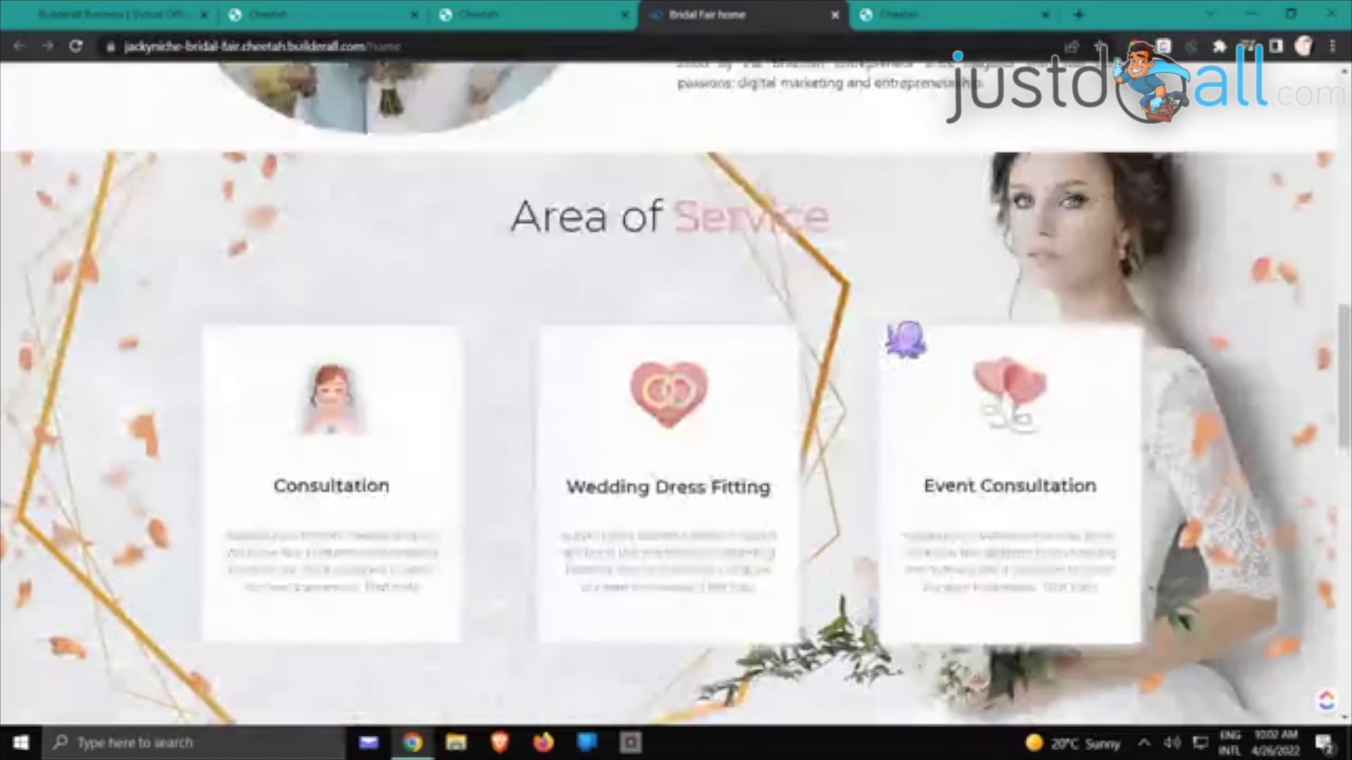
{"action": "scroll", "coordinate": [906, 339], "scroll_direction": "down", "scroll_amount": 11}
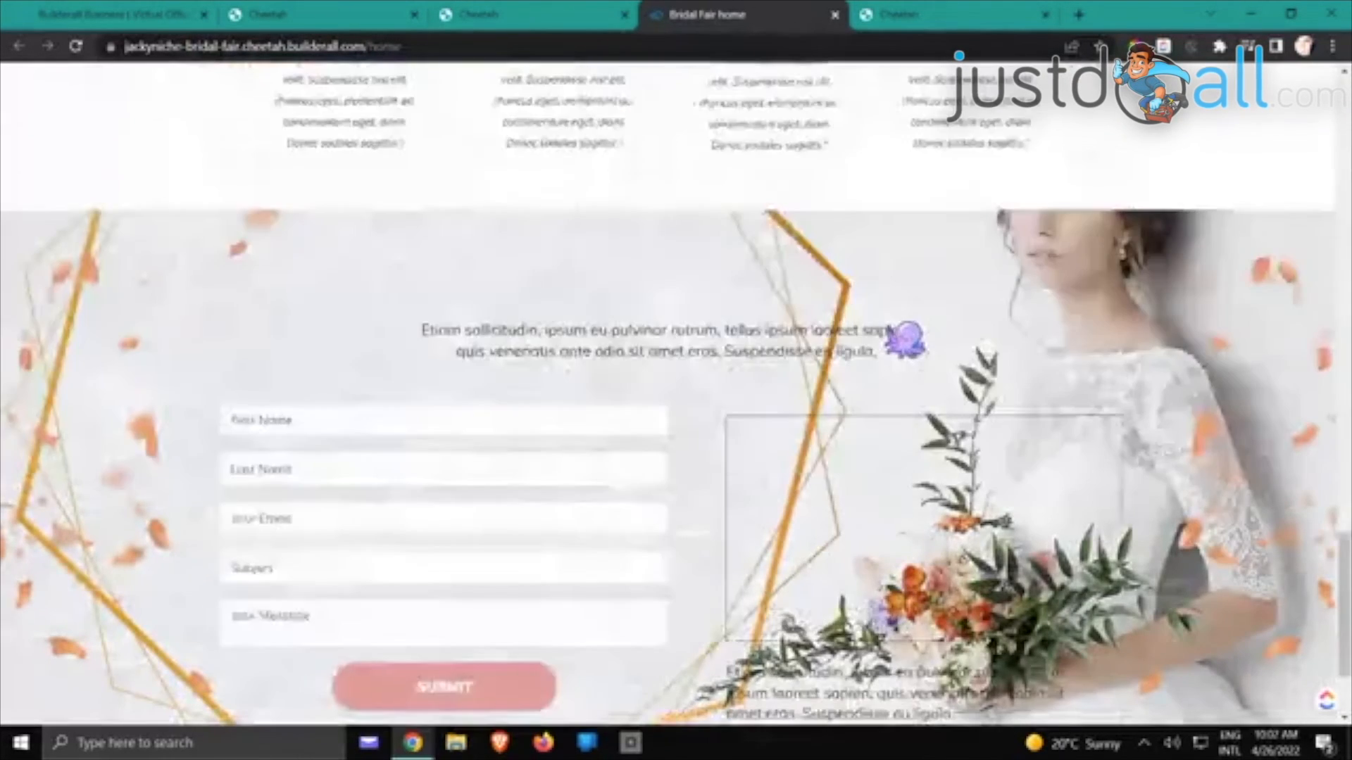
{"action": "scroll", "coordinate": [905, 339], "scroll_direction": "down", "scroll_amount": 2}
{"action": "scroll", "coordinate": [888, 333], "scroll_direction": "up", "scroll_amount": 12}
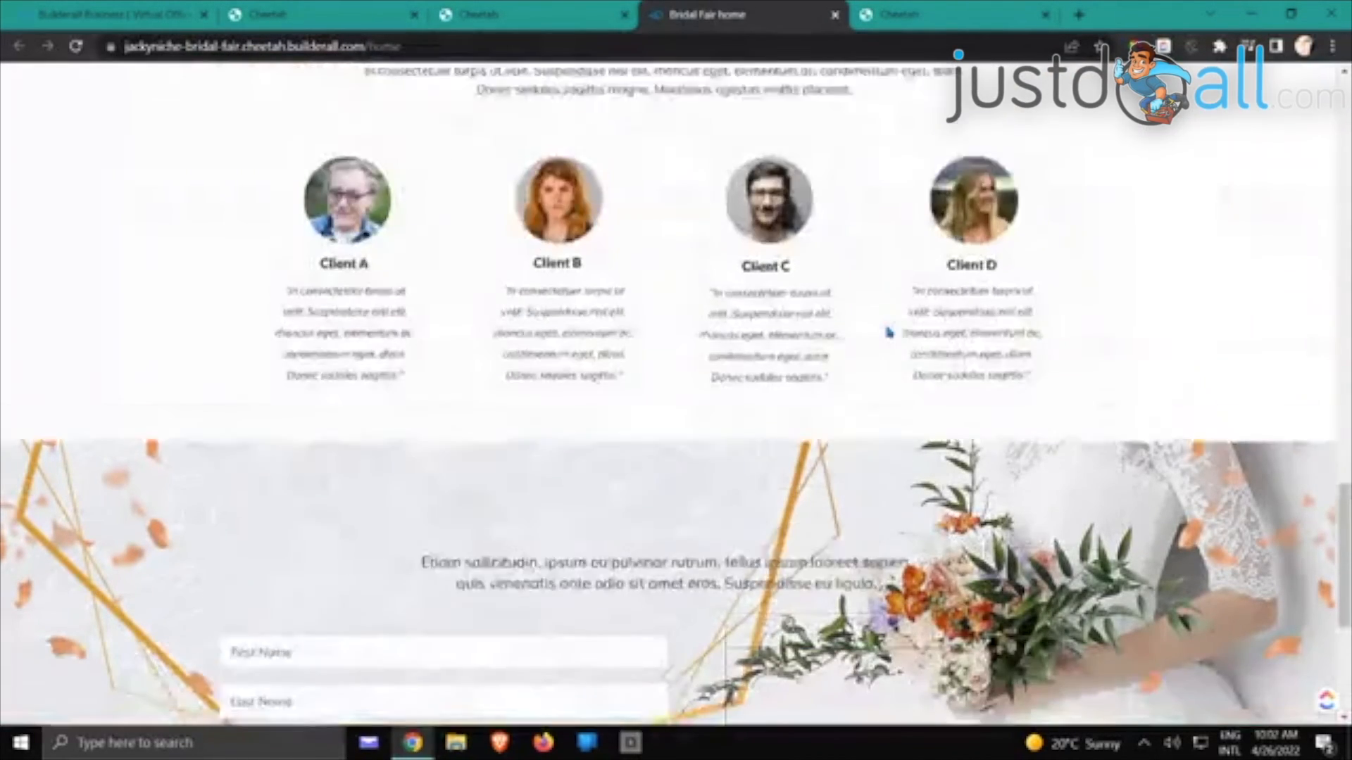
{"action": "scroll", "coordinate": [888, 333], "scroll_direction": "up", "scroll_amount": 3}
{"action": "scroll", "coordinate": [902, 341], "scroll_direction": "down", "scroll_amount": 13}
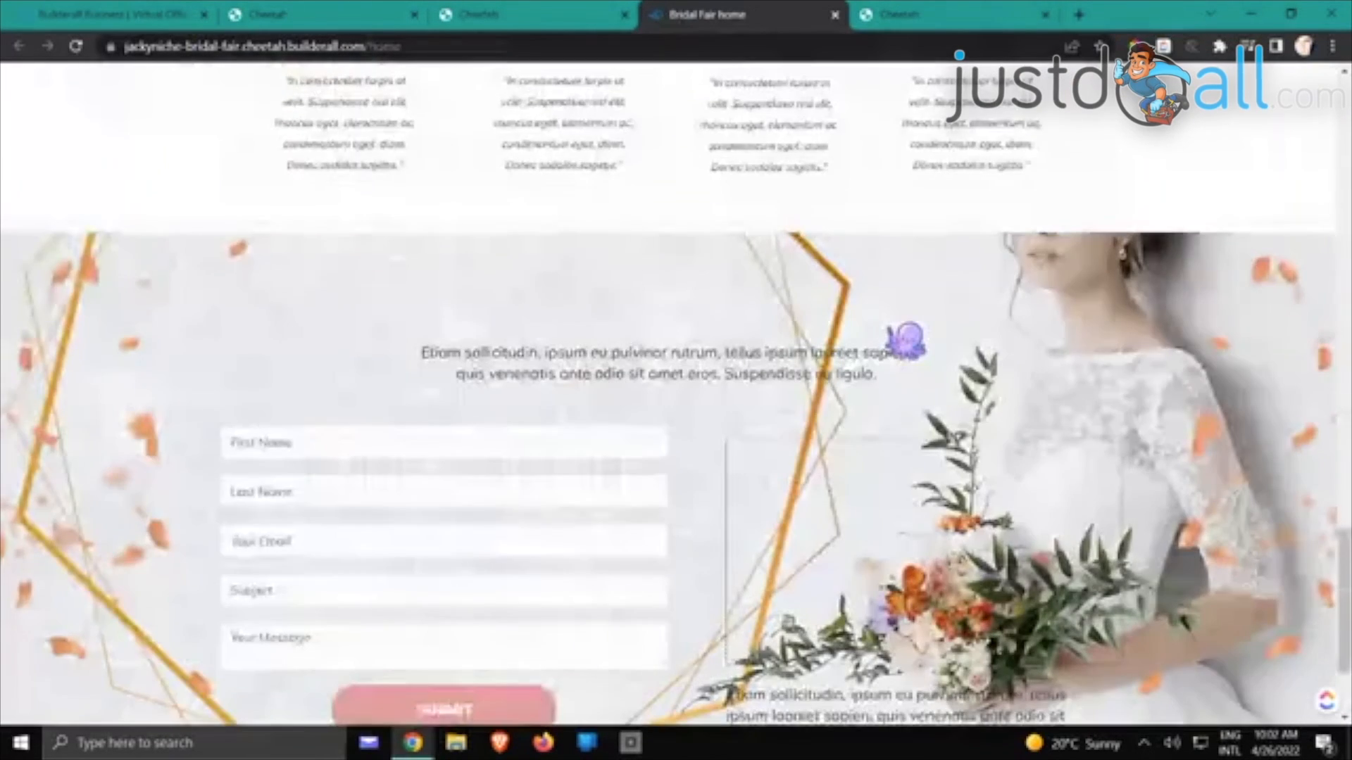
{"action": "scroll", "coordinate": [902, 341], "scroll_direction": "up", "scroll_amount": 7}
{"action": "scroll", "coordinate": [916, 346], "scroll_direction": "up", "scroll_amount": 12}
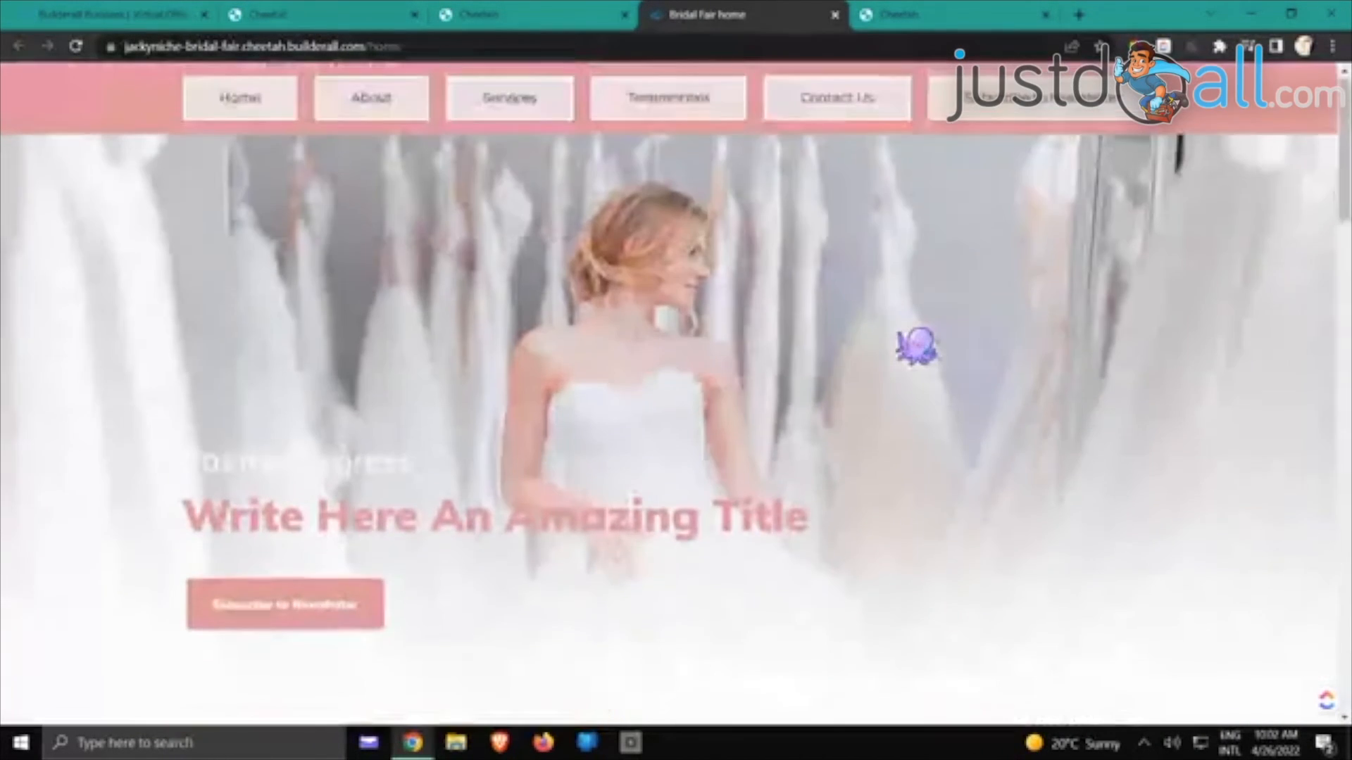
Test the published page's Testimonials menu link, then trigger the exit pop-up and close it
{"action": "left_click", "coordinate": [655, 102]}
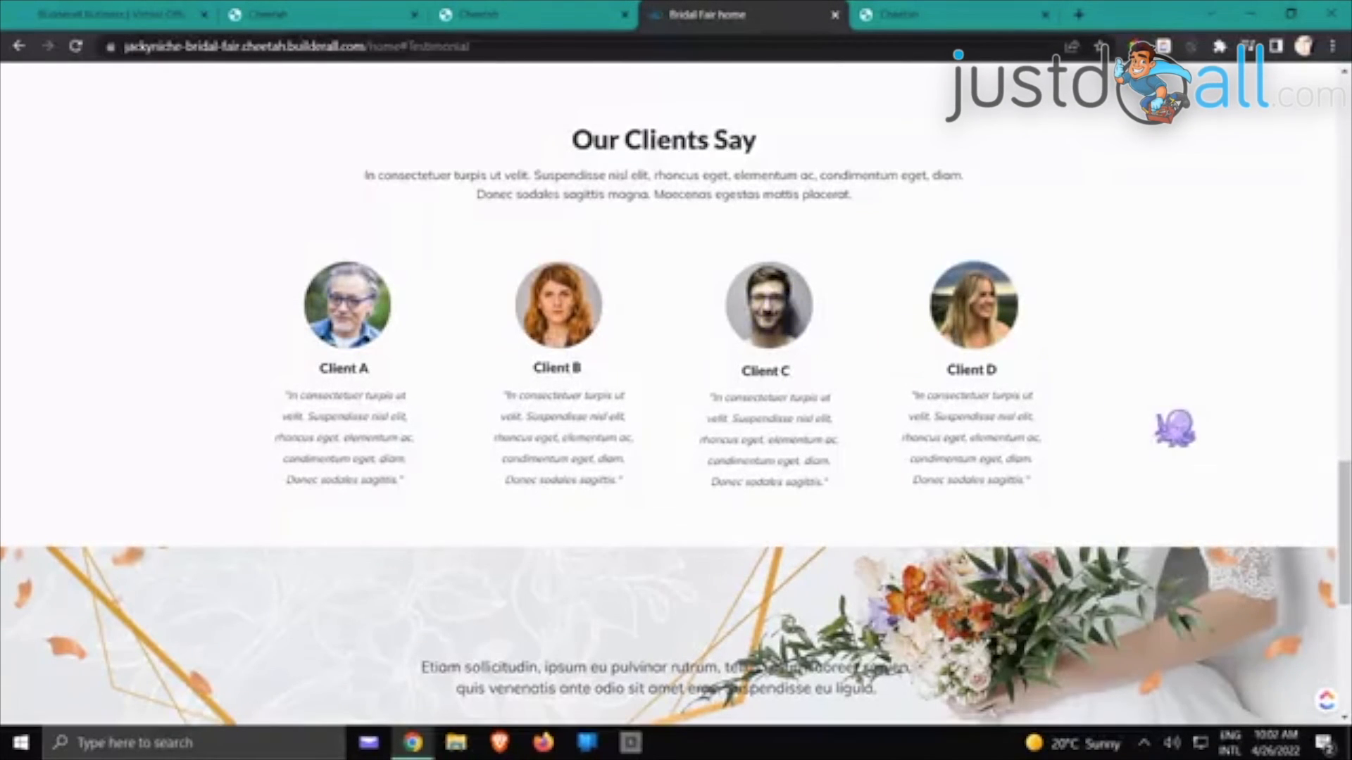
{"action": "scroll", "coordinate": [1124, 423], "scroll_direction": "up", "scroll_amount": 20}
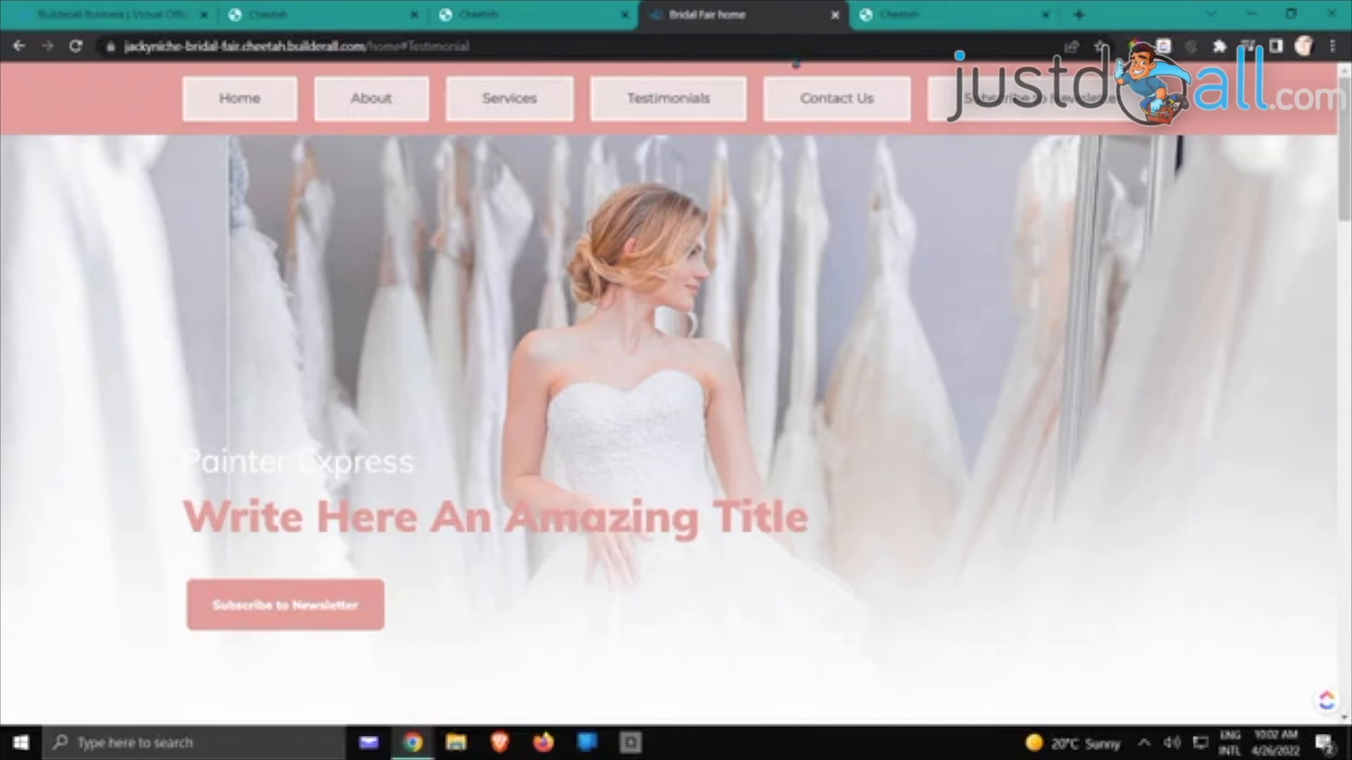
{"action": "mouse_move", "coordinate": [793, 61]}
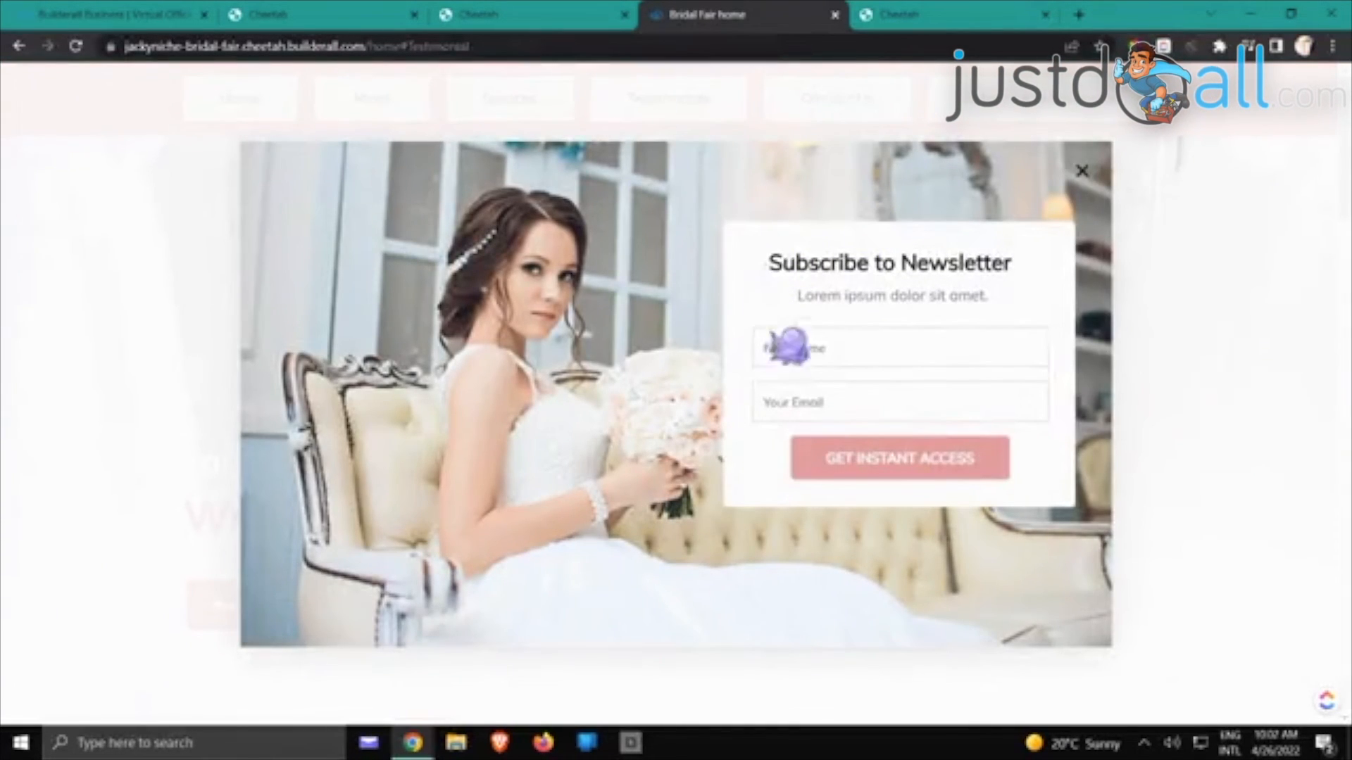
{"action": "left_click", "coordinate": [1082, 171]}
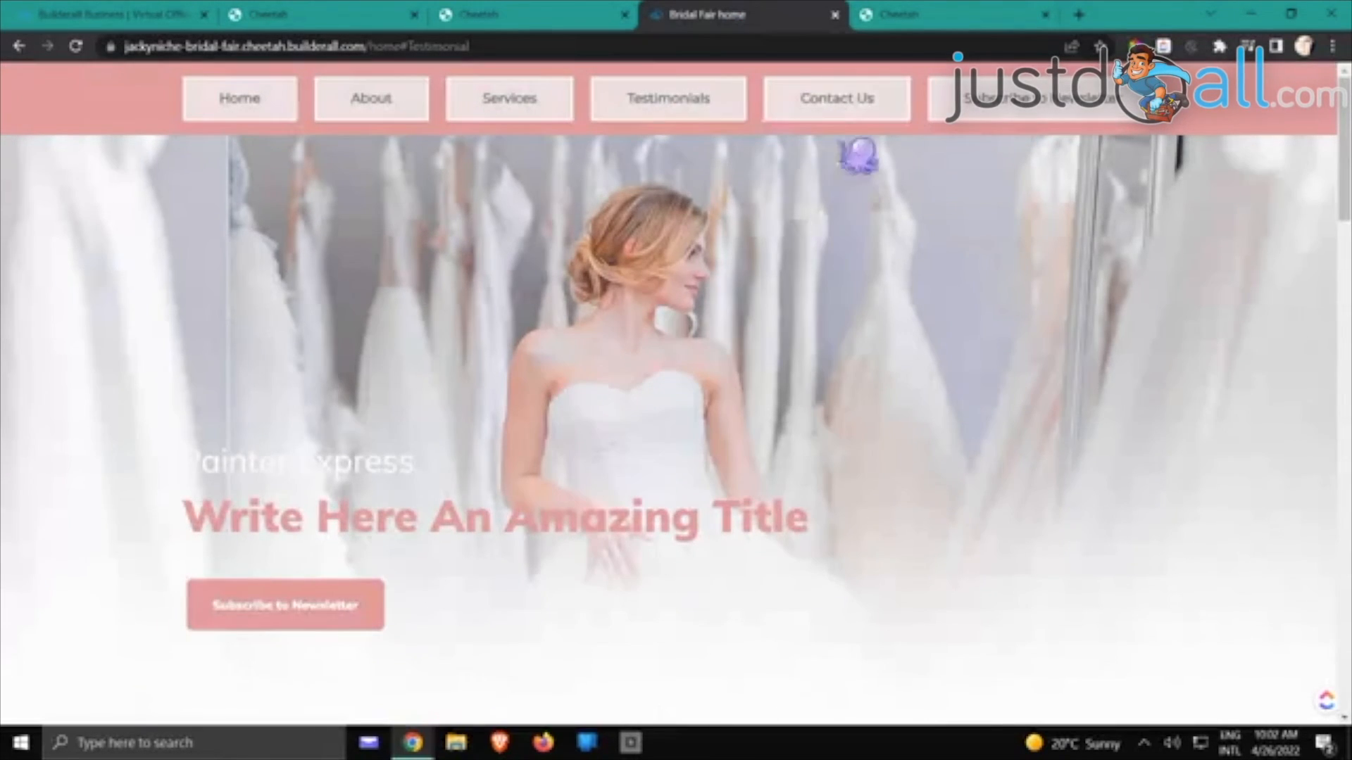
Test the Contact Us, About and Subscribe to Newsletter items of the header menu, closing the Newsletter pop-up
{"action": "left_click", "coordinate": [856, 109]}
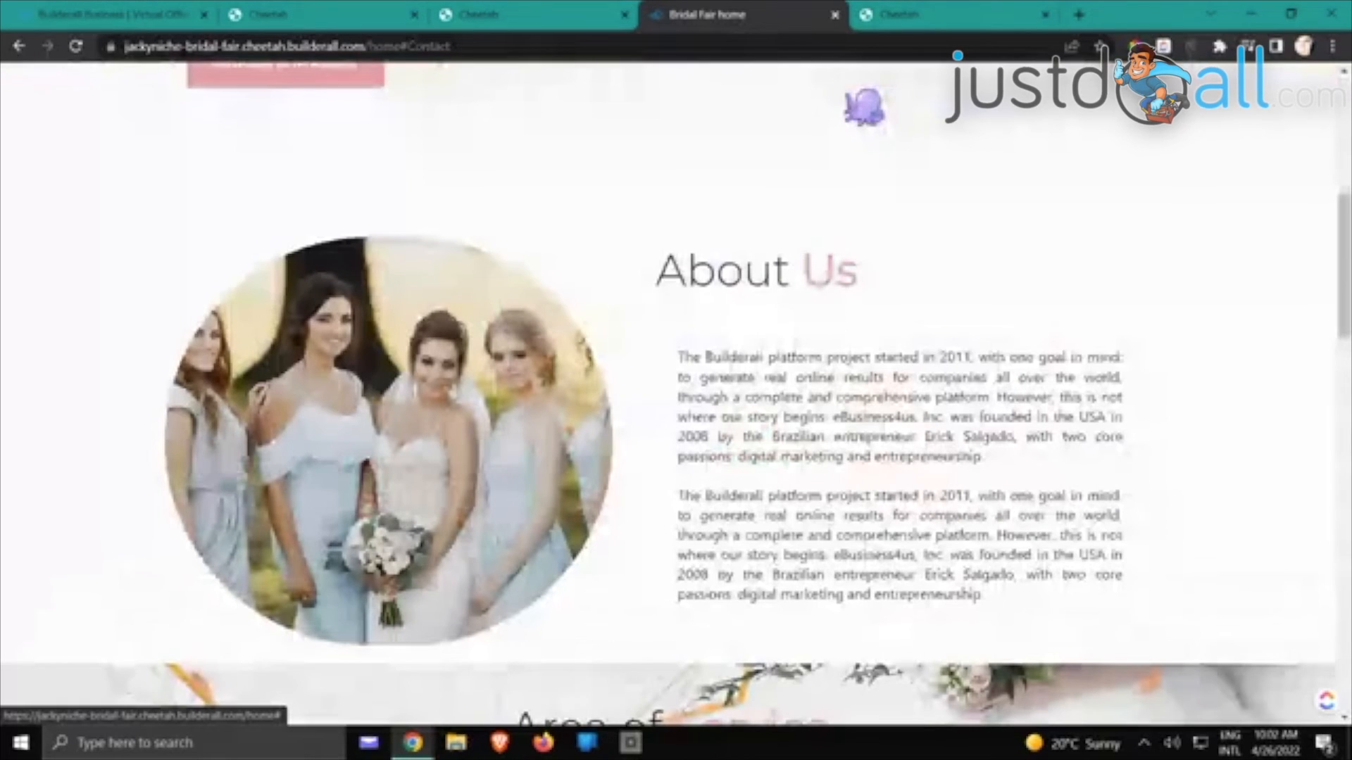
{"action": "scroll", "coordinate": [849, 570], "scroll_direction": "up", "scroll_amount": 15}
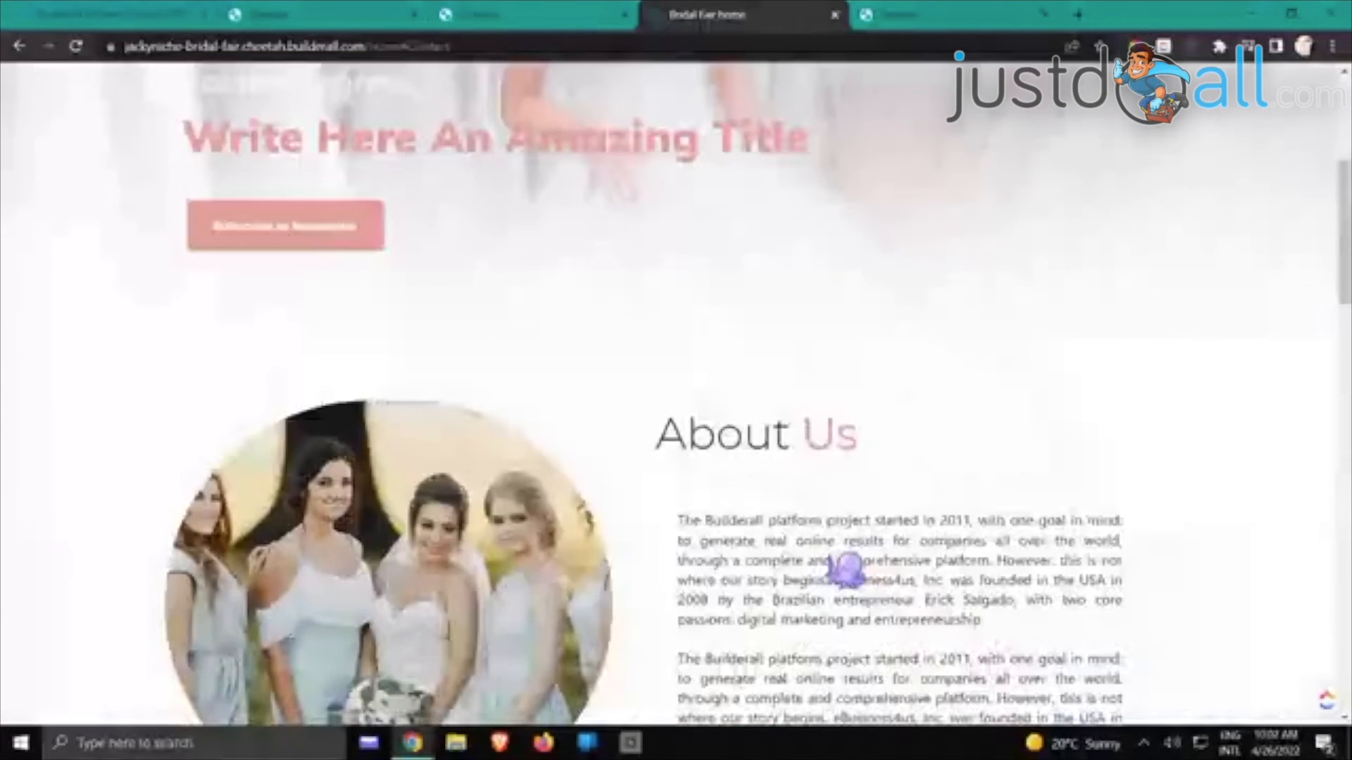
{"action": "scroll", "coordinate": [848, 570], "scroll_direction": "up", "scroll_amount": 5}
{"action": "left_click", "coordinate": [366, 112]}
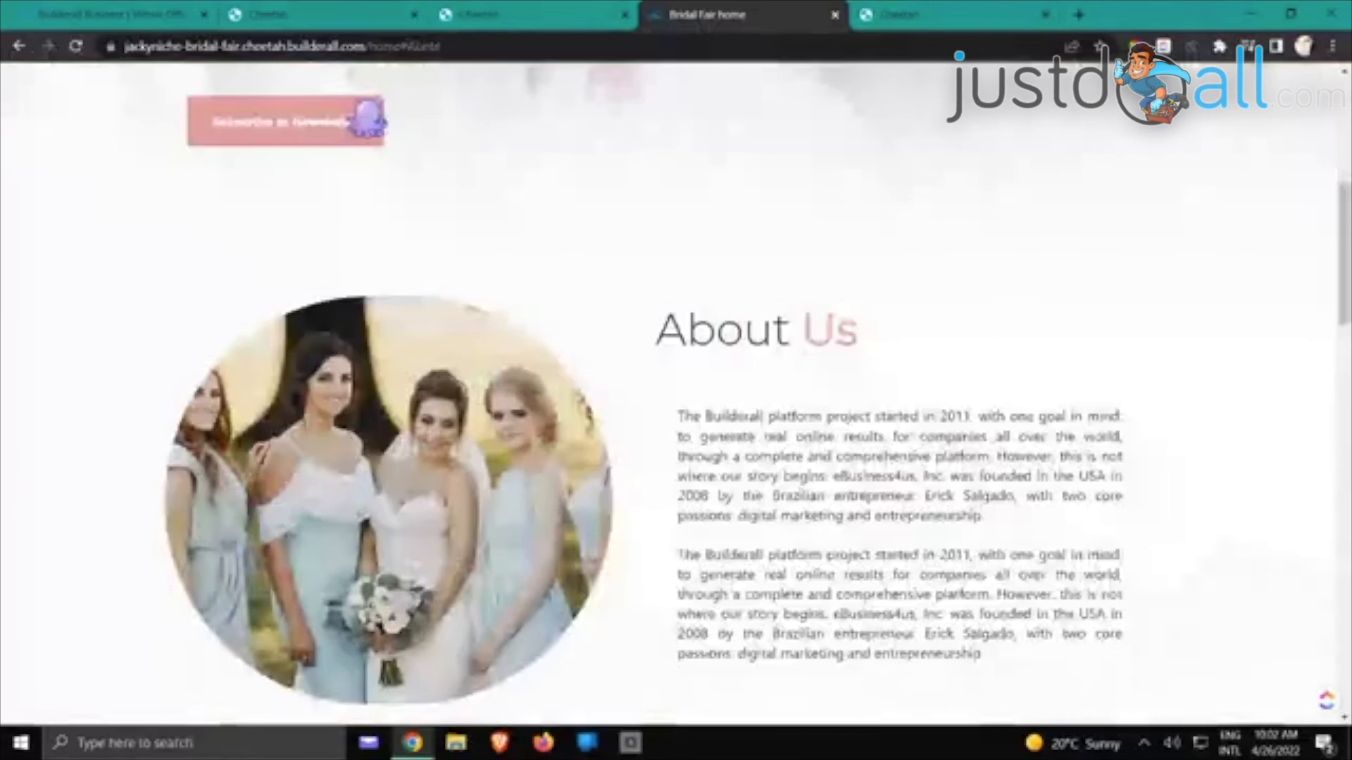
{"action": "scroll", "coordinate": [584, 278], "scroll_direction": "up", "scroll_amount": 10}
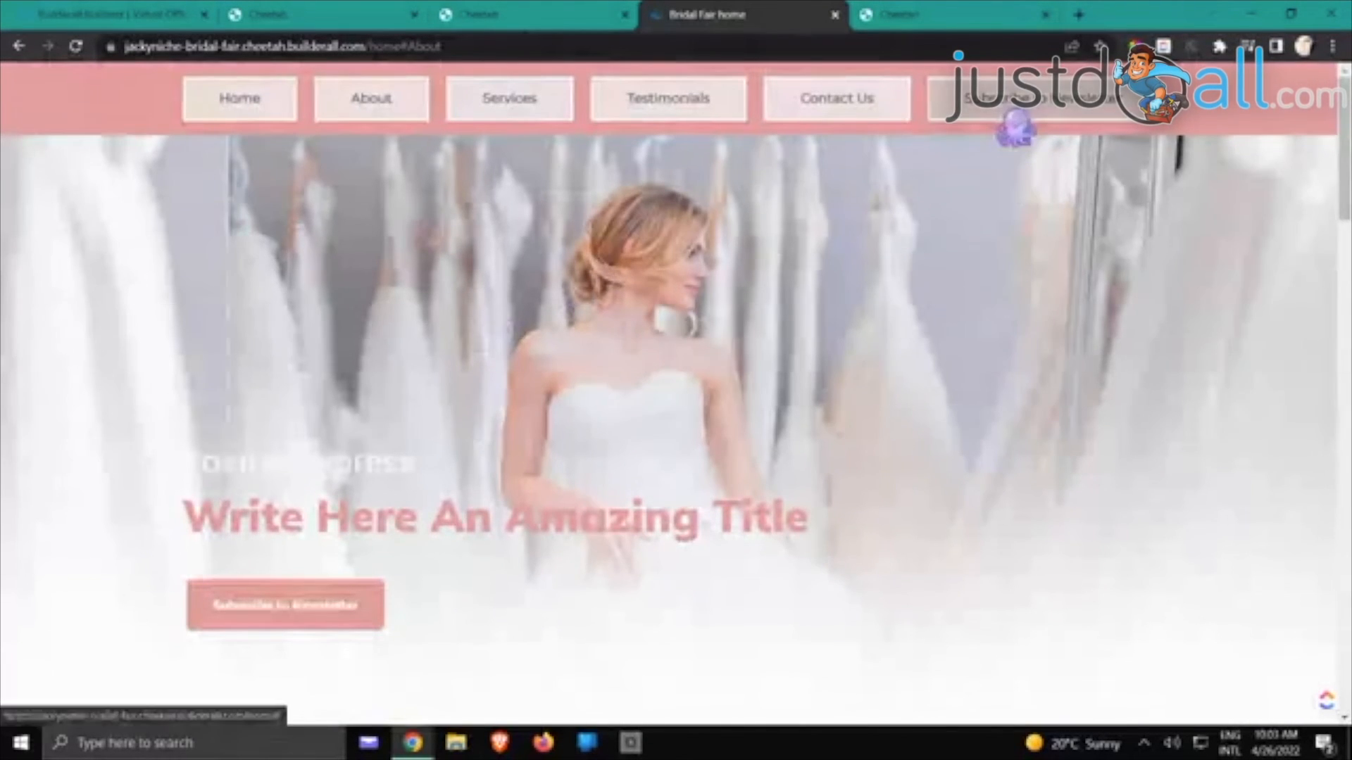
{"action": "left_click", "coordinate": [1004, 103]}
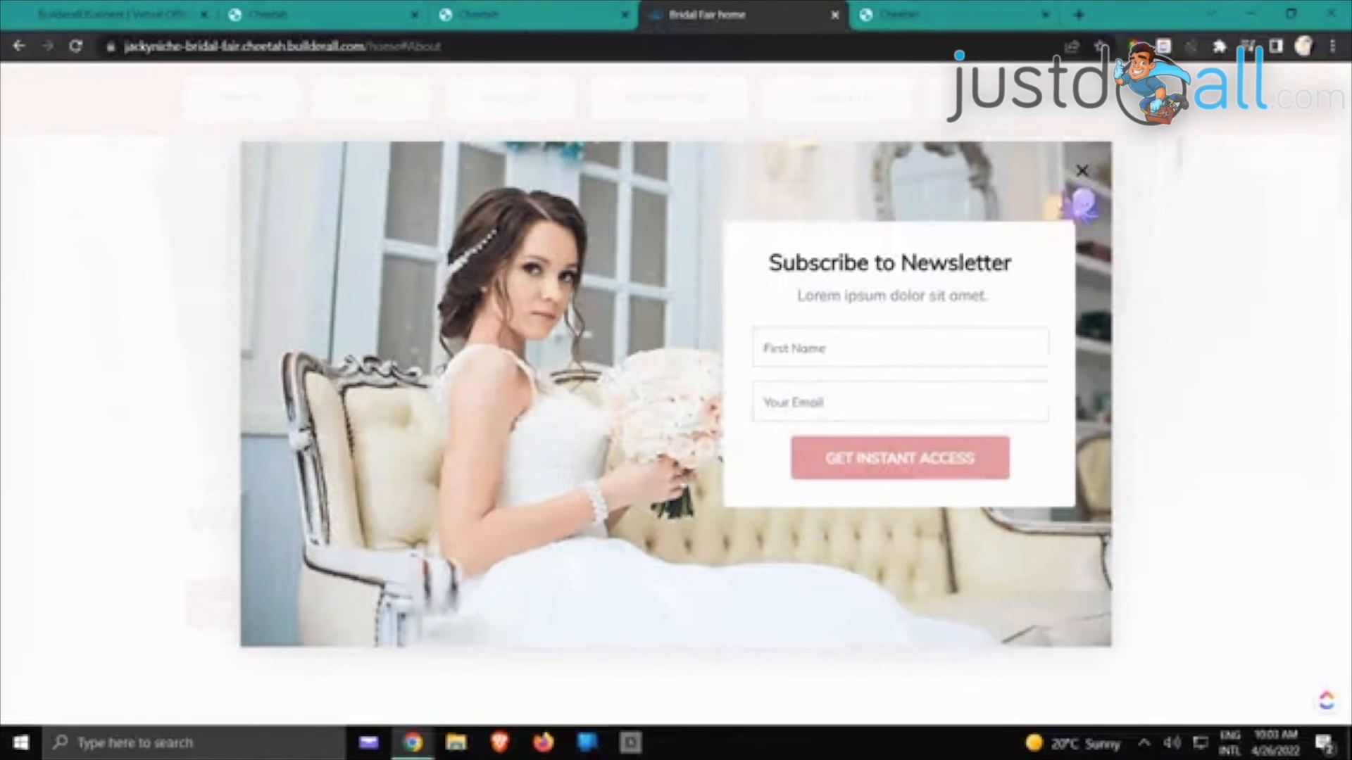
{"action": "left_click", "coordinate": [1083, 172]}
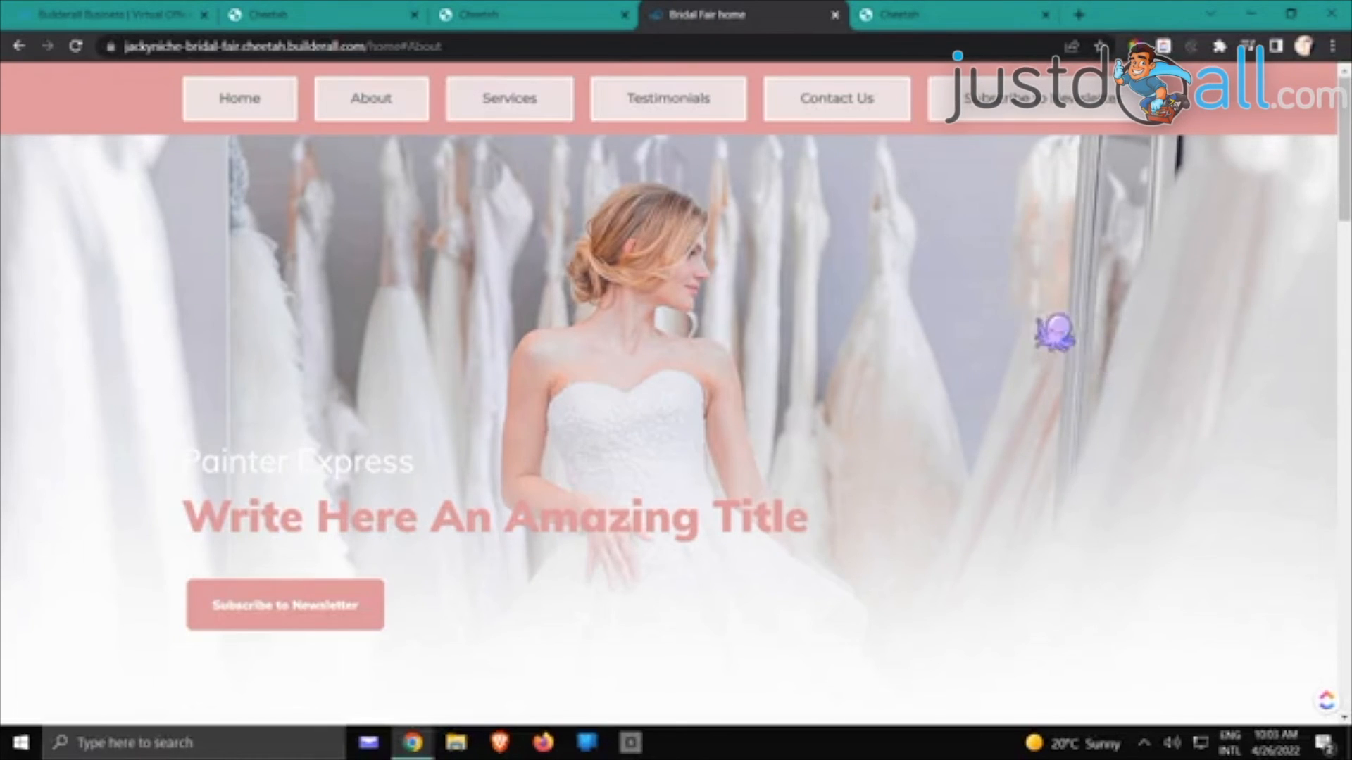
Review the published page from the hero section down to the copyright footer
{"action": "scroll", "coordinate": [966, 387], "scroll_direction": "down", "scroll_amount": 5}
{"action": "scroll", "coordinate": [972, 391], "scroll_direction": "down", "scroll_amount": 10}
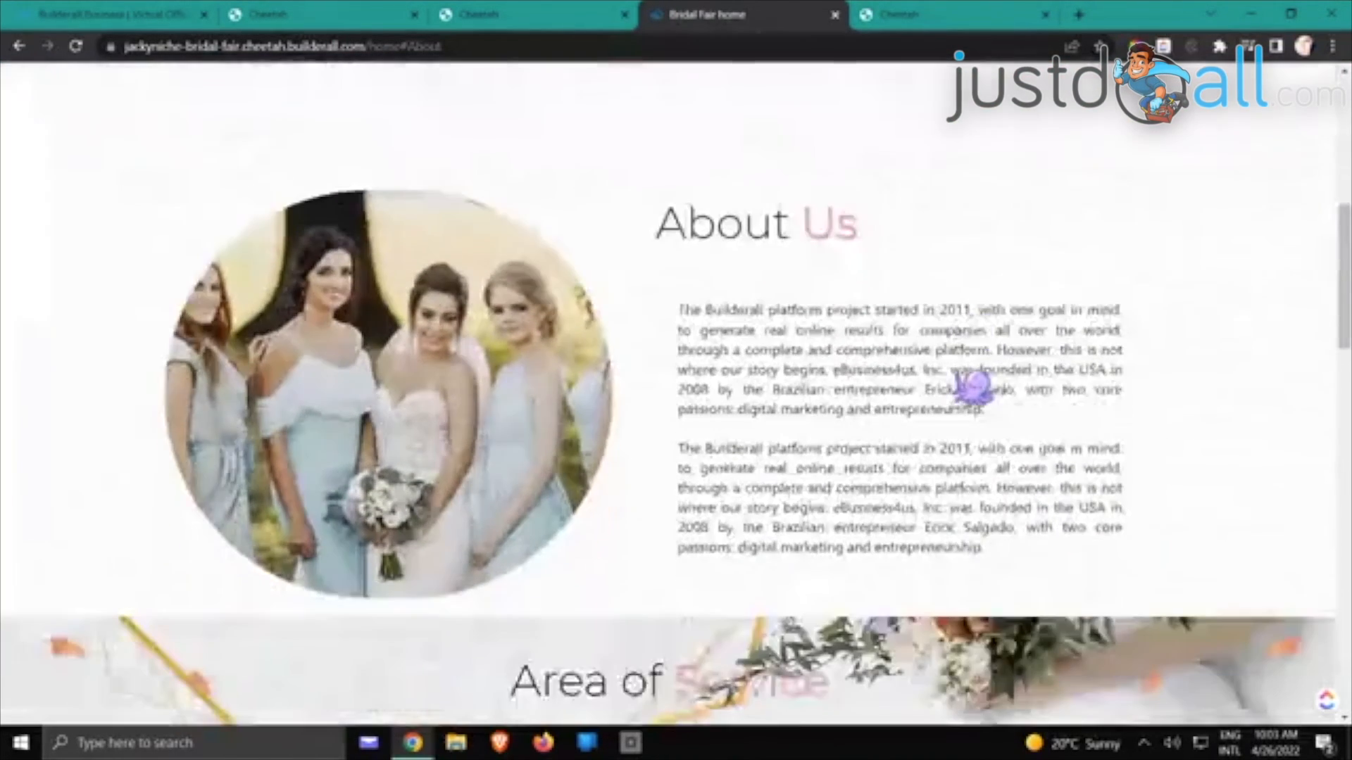
{"action": "scroll", "coordinate": [972, 391], "scroll_direction": "down", "scroll_amount": 8}
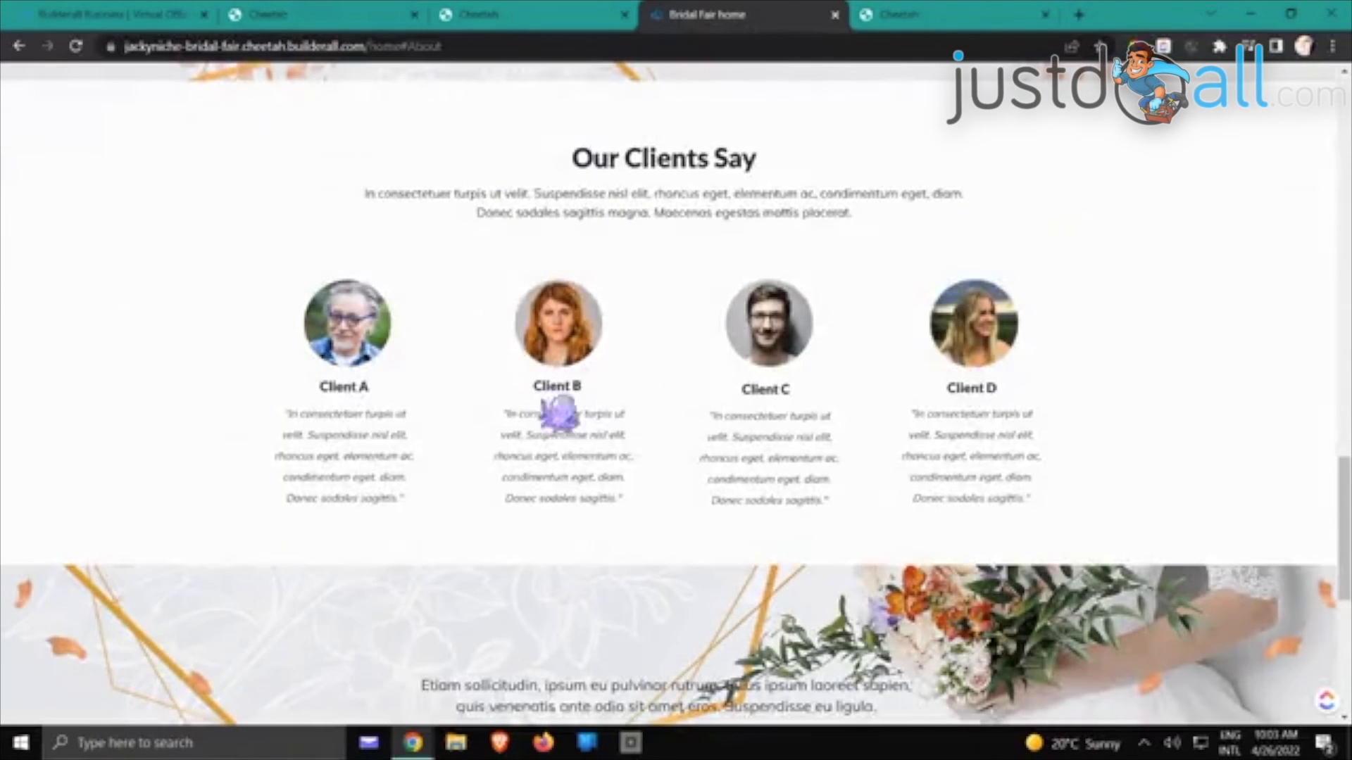
{"action": "scroll", "coordinate": [573, 414], "scroll_direction": "down", "scroll_amount": 5}
{"action": "scroll", "coordinate": [580, 405], "scroll_direction": "down", "scroll_amount": 2}
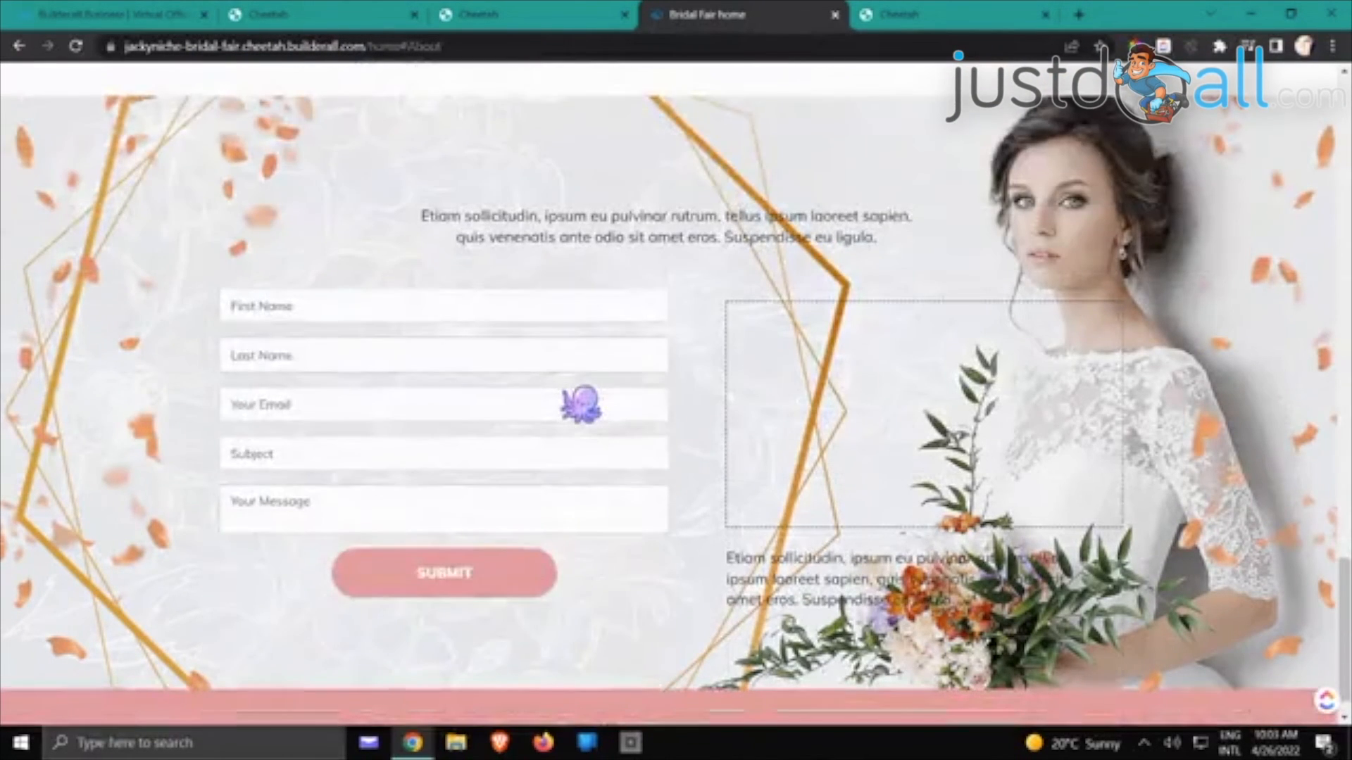
{"action": "scroll", "coordinate": [580, 405], "scroll_direction": "down", "scroll_amount": 1}
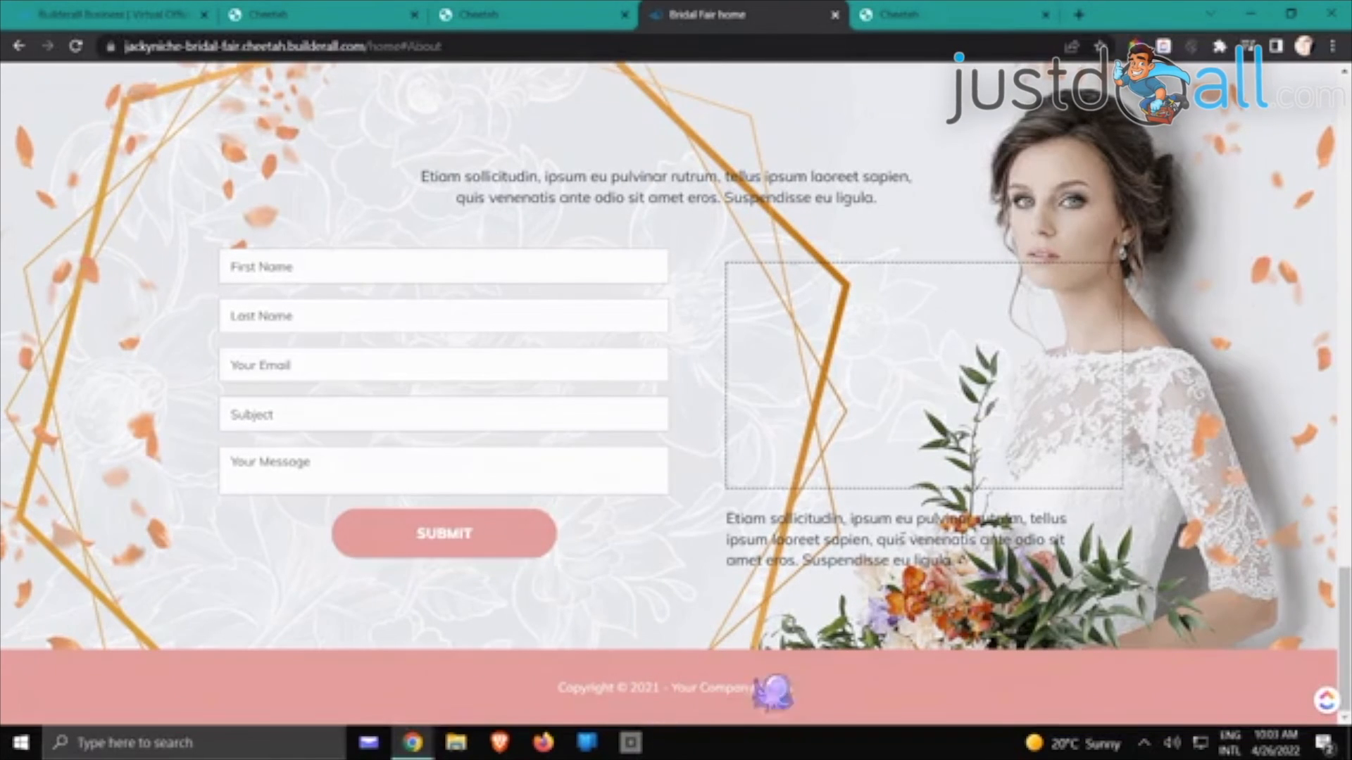
Close the published page and go to the footer area of the HOME page in the Cheetah editor
{"action": "left_click", "coordinate": [835, 14]}
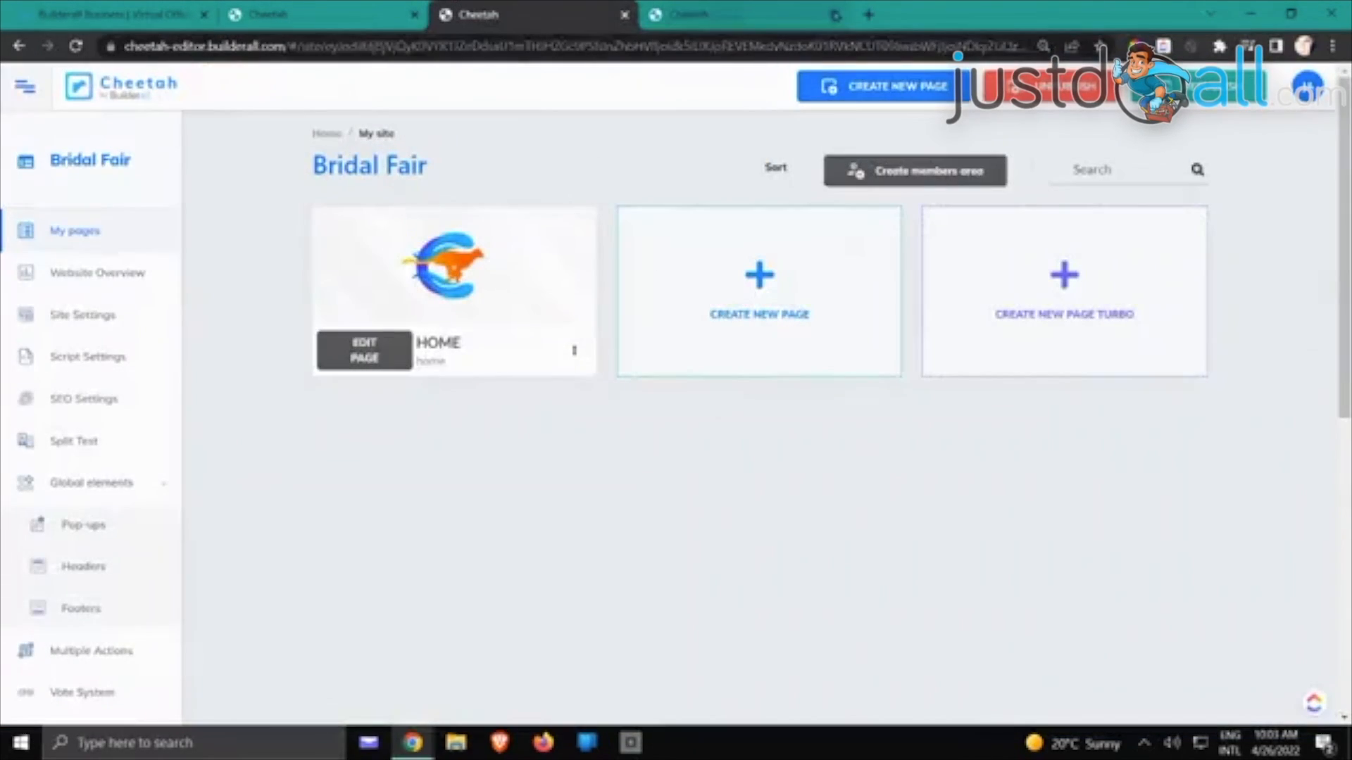
{"action": "left_click", "coordinate": [774, 19]}
{"action": "scroll", "coordinate": [620, 380], "scroll_direction": "down", "scroll_amount": 10}
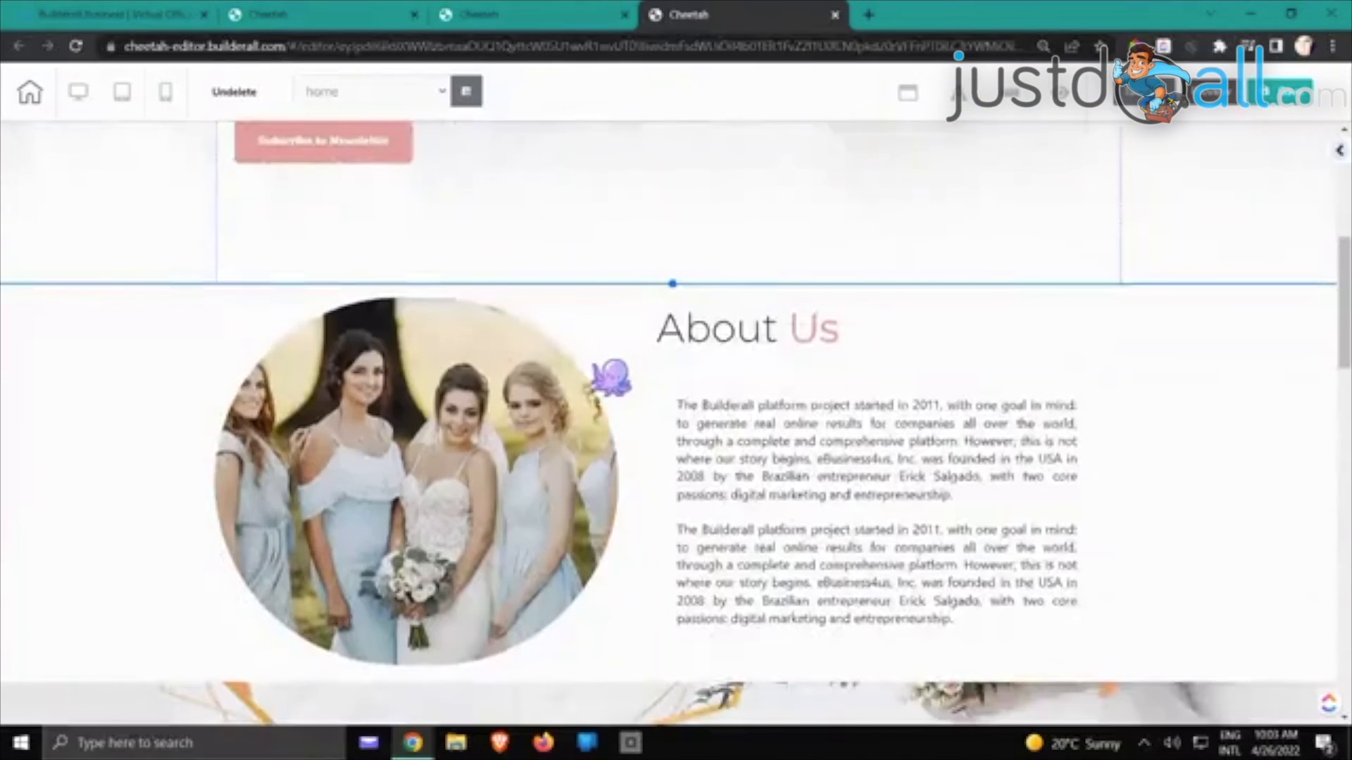
{"action": "scroll", "coordinate": [627, 380], "scroll_direction": "down", "scroll_amount": 8}
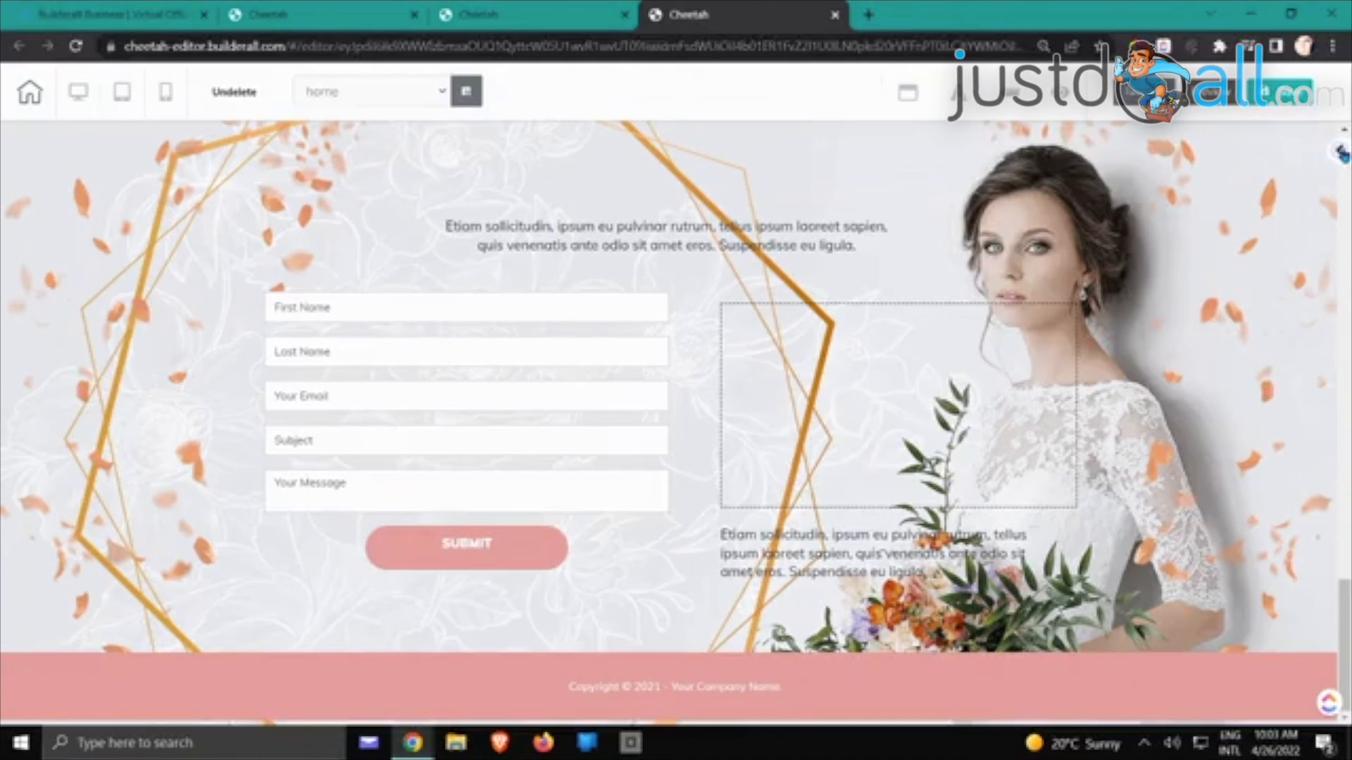
Add the Express Footer panel from the Footer category of ready-made panels to the page
{"action": "left_click", "coordinate": [1341, 152]}
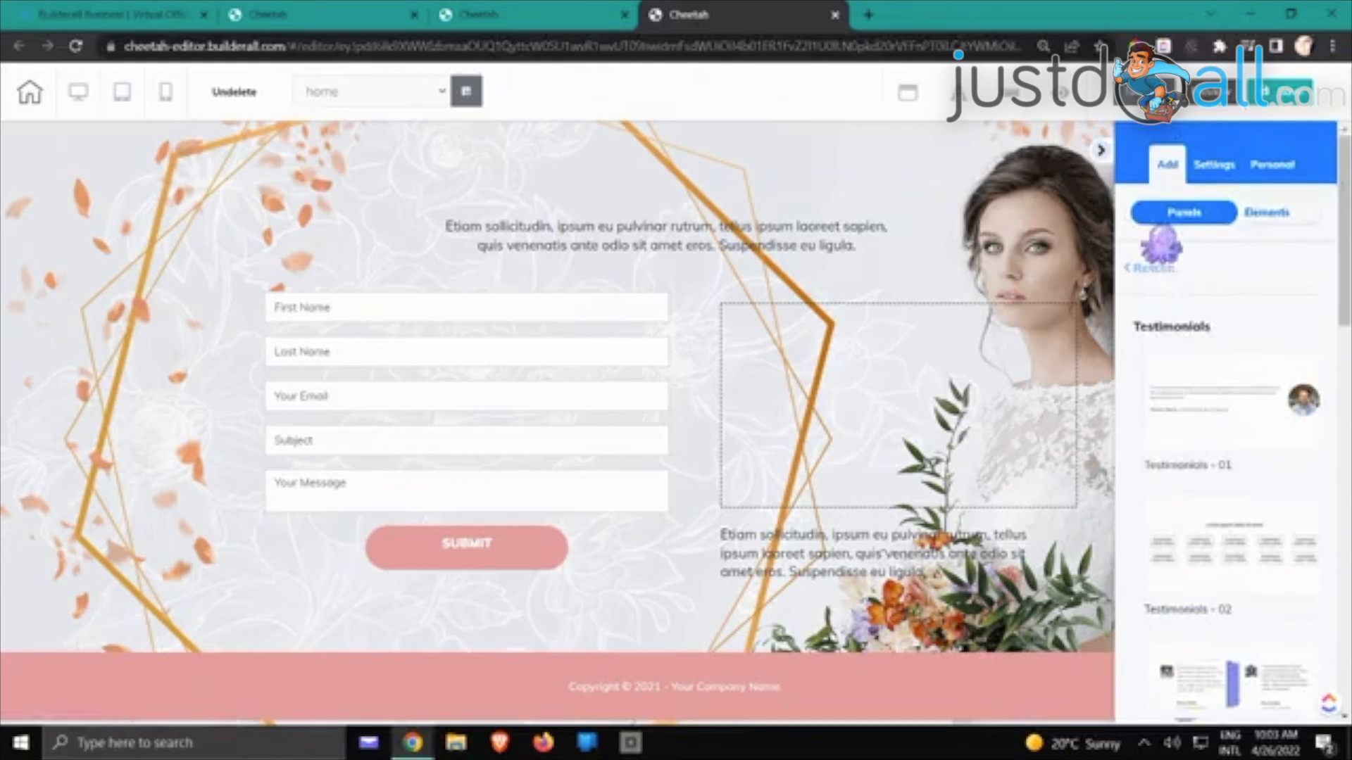
{"action": "left_click", "coordinate": [1158, 275]}
{"action": "scroll", "coordinate": [1190, 310], "scroll_direction": "down", "scroll_amount": 10}
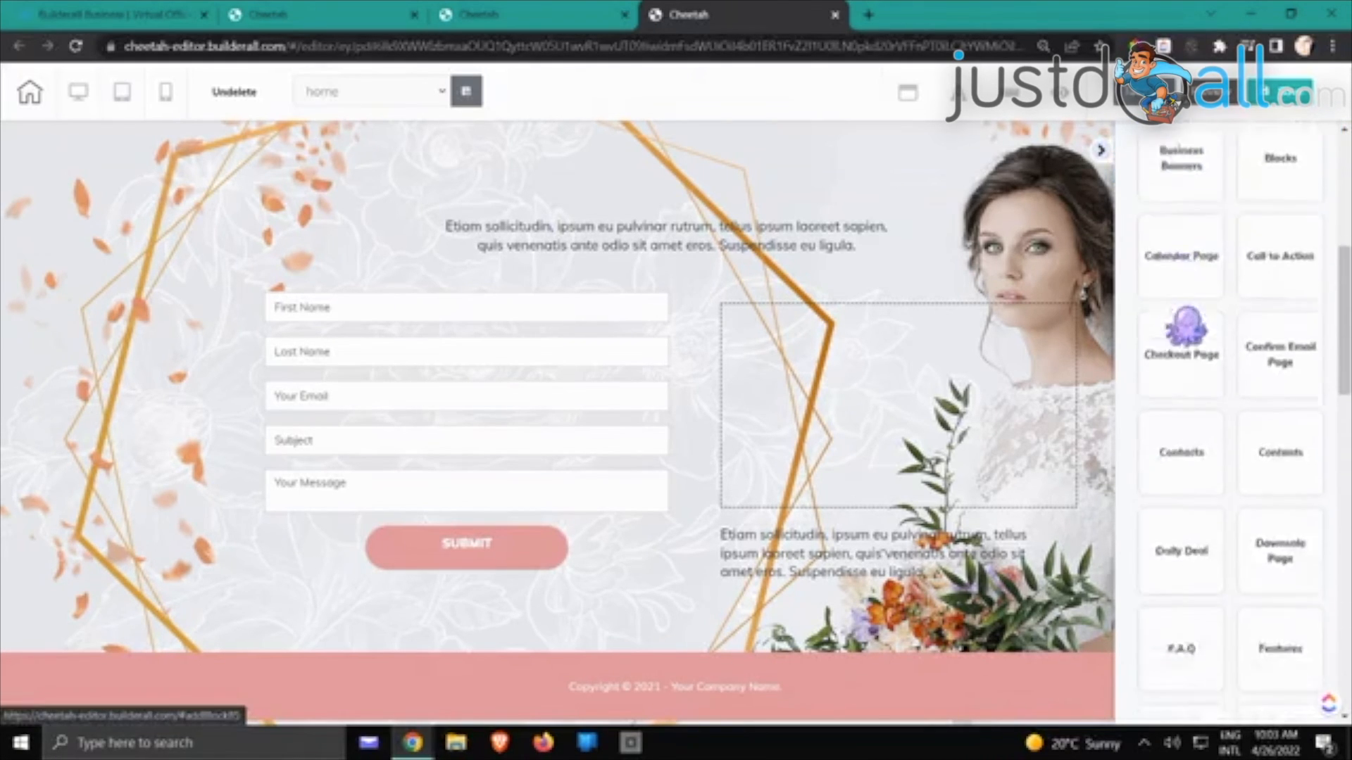
{"action": "left_click", "coordinate": [1192, 433]}
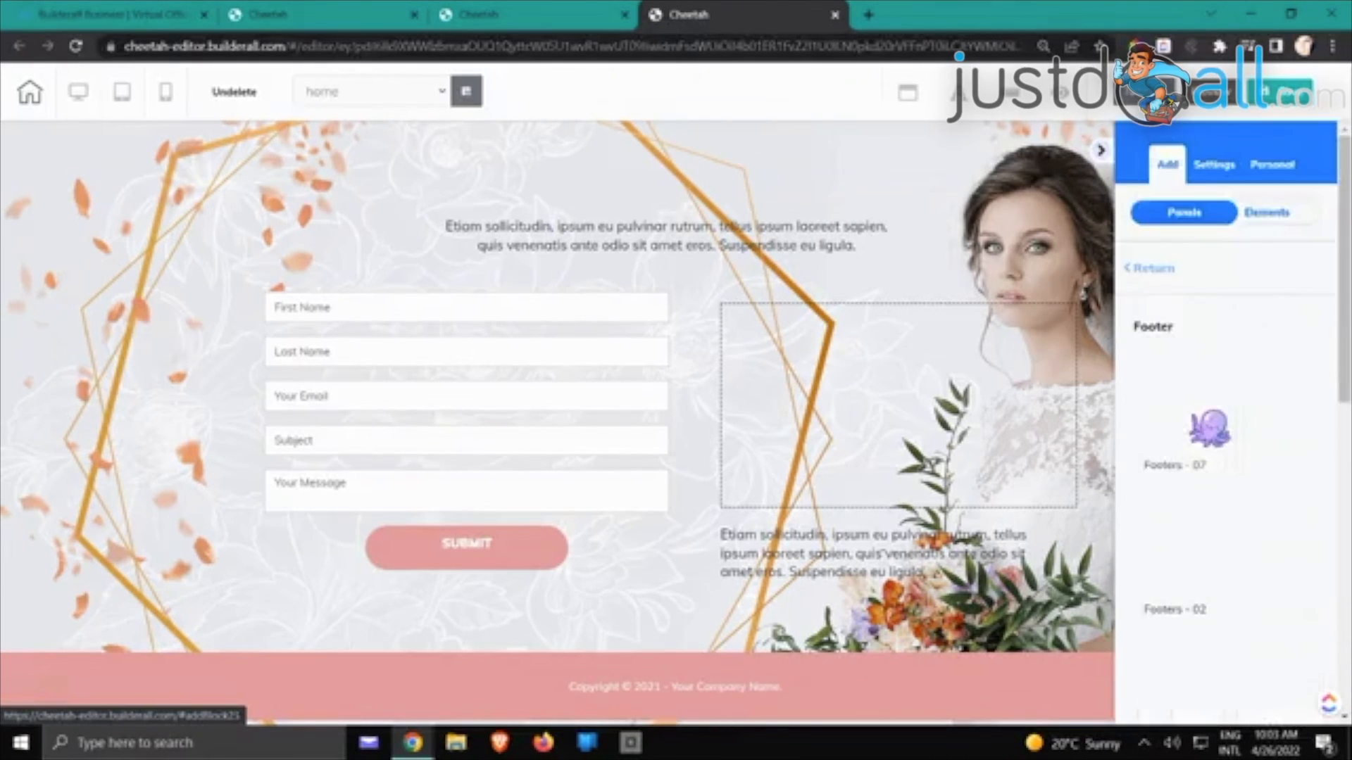
{"action": "scroll", "coordinate": [1232, 423], "scroll_direction": "down", "scroll_amount": 10}
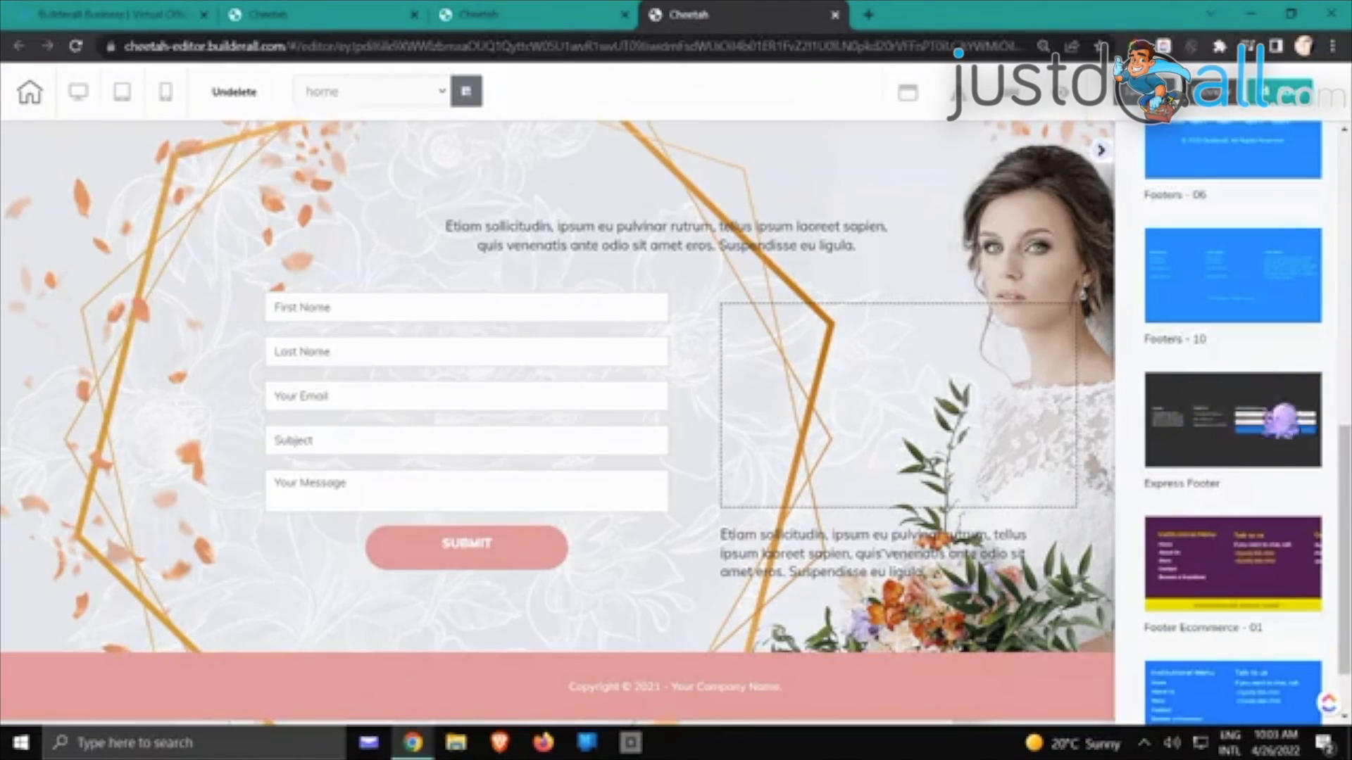
{"action": "scroll", "coordinate": [1232, 423], "scroll_direction": "down", "scroll_amount": 2}
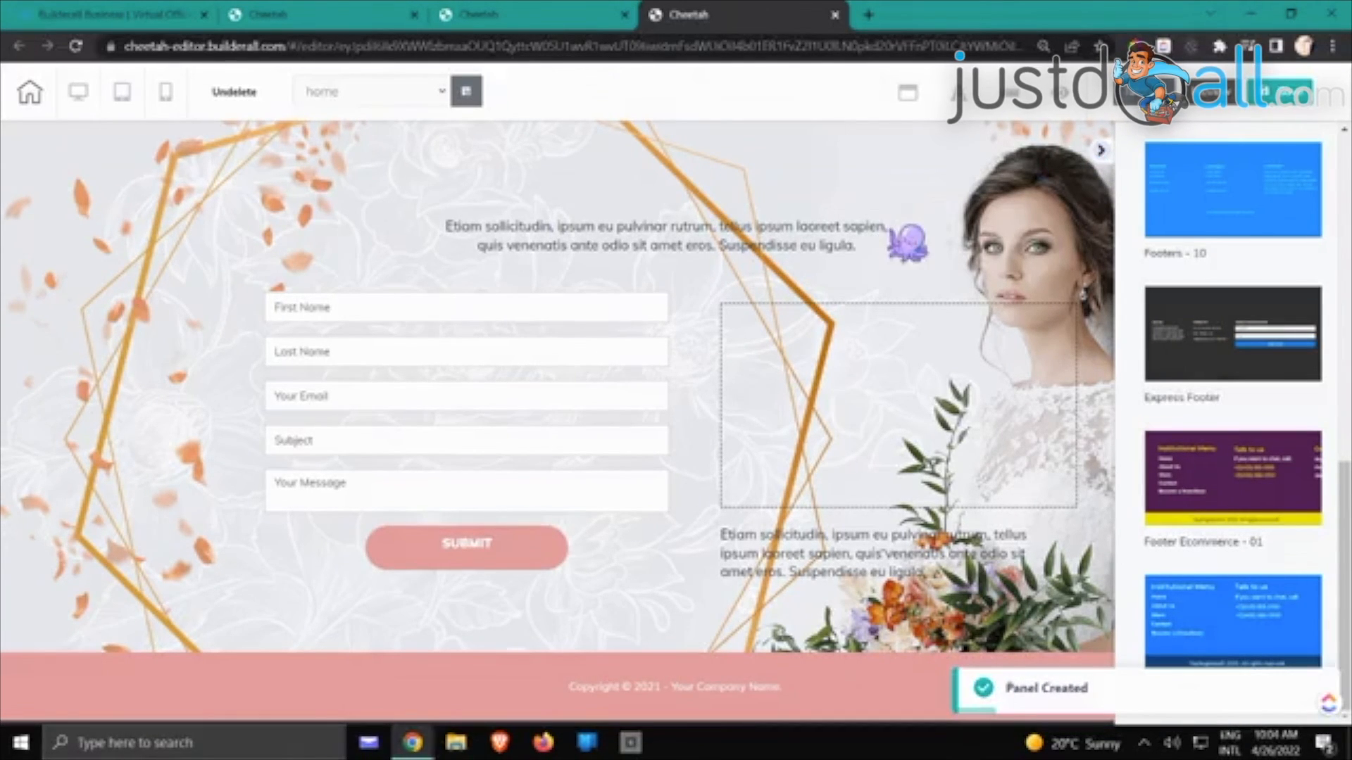
{"action": "left_click", "coordinate": [891, 236]}
Delete the copyright text from the pink footer panel and extend the panel's height to make room for more content
{"action": "scroll", "coordinate": [1149, 421], "scroll_direction": "down", "scroll_amount": 3}
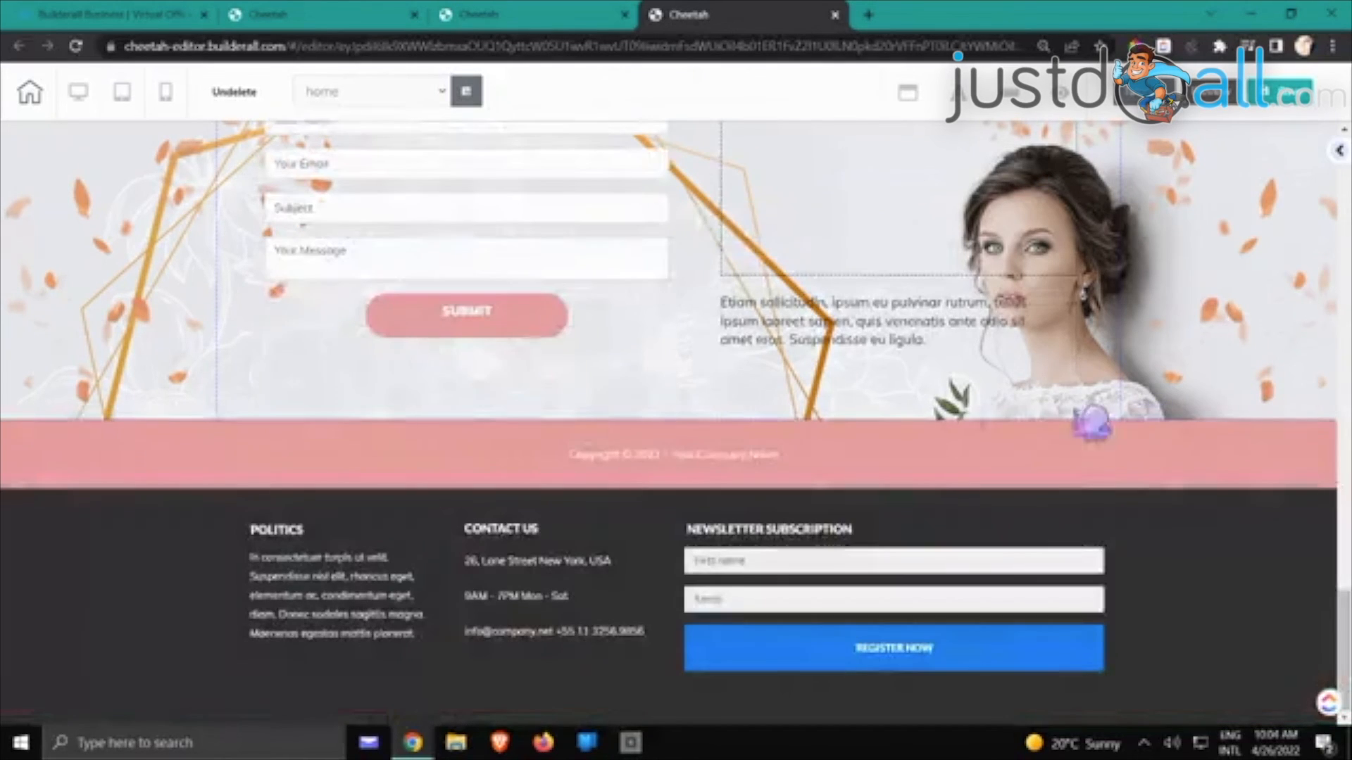
{"action": "left_click", "coordinate": [628, 469]}
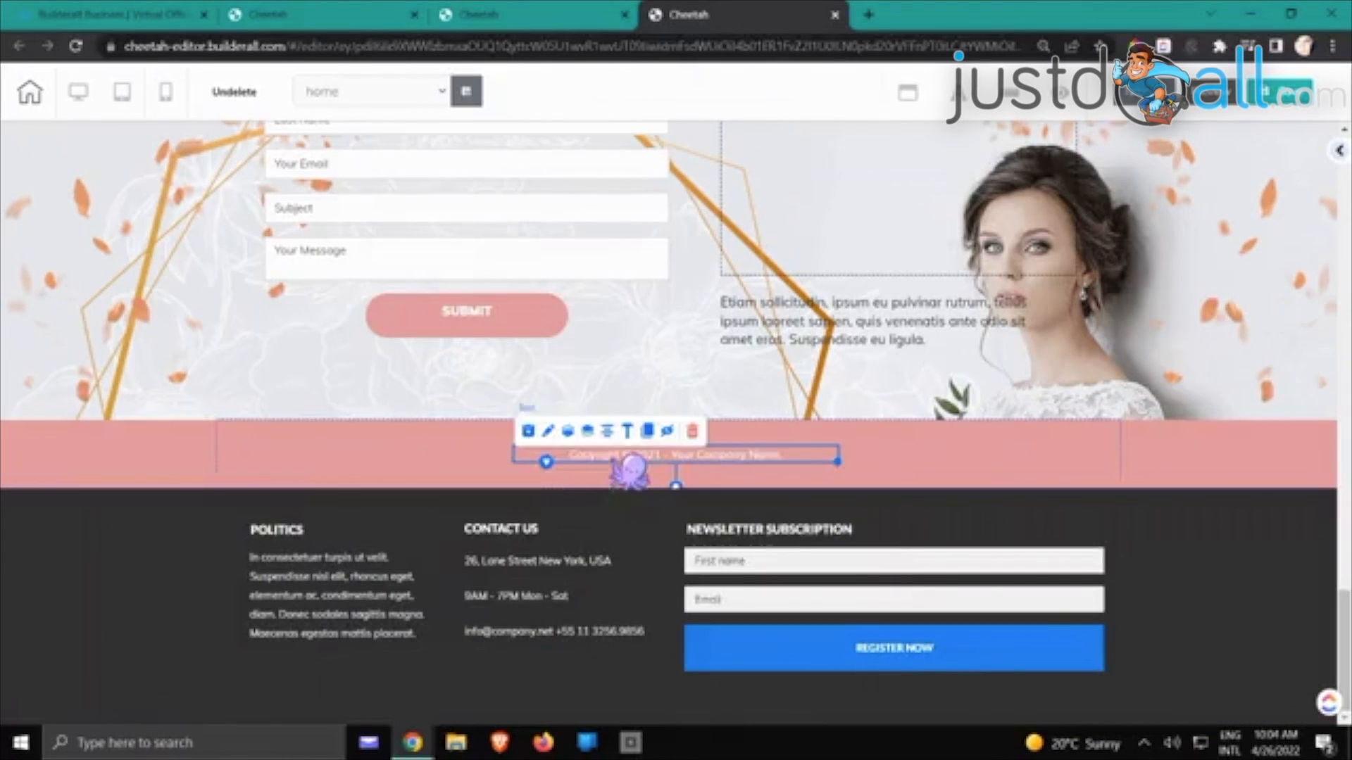
{"action": "left_click", "coordinate": [717, 433]}
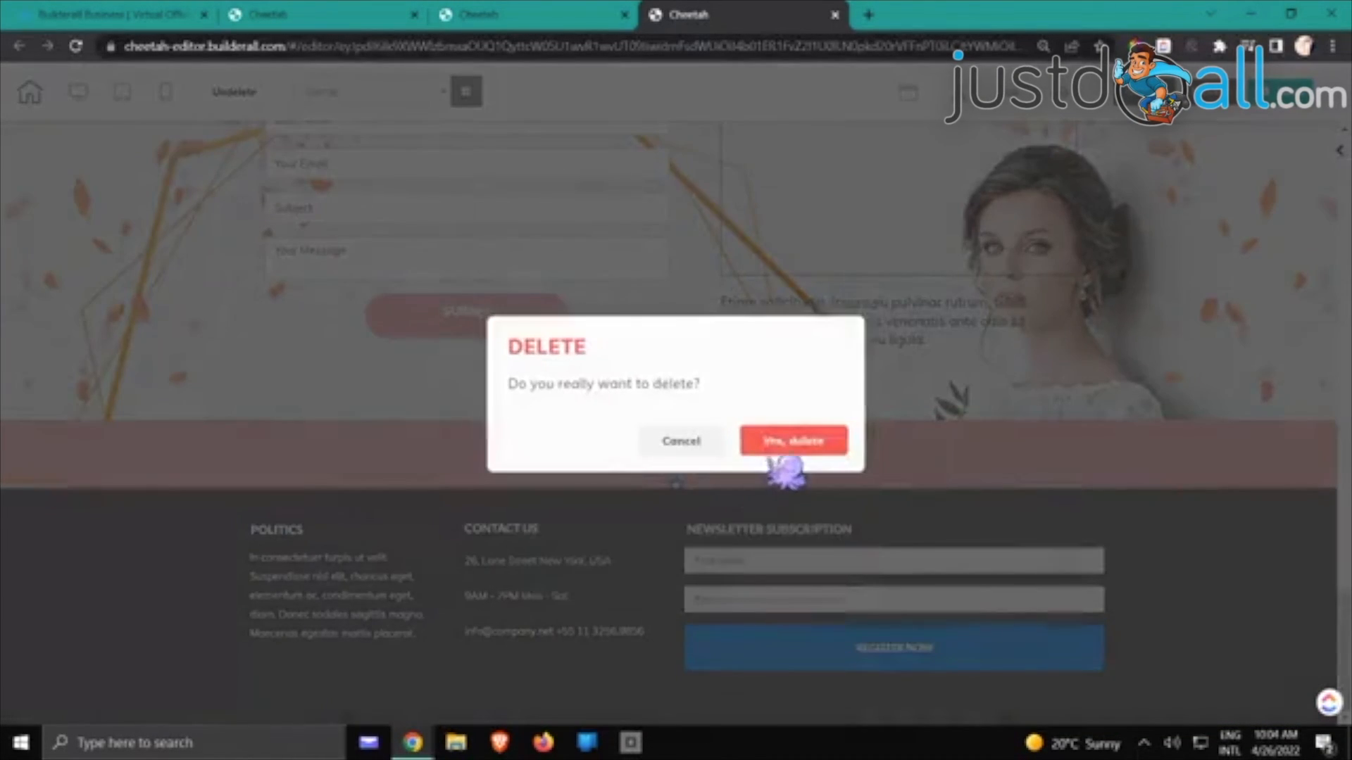
{"action": "left_click", "coordinate": [782, 444]}
{"action": "left_click_drag", "start_coordinate": [697, 478], "coordinate": [673, 713]}
{"action": "scroll", "coordinate": [713, 582], "scroll_direction": "down", "scroll_amount": 3}
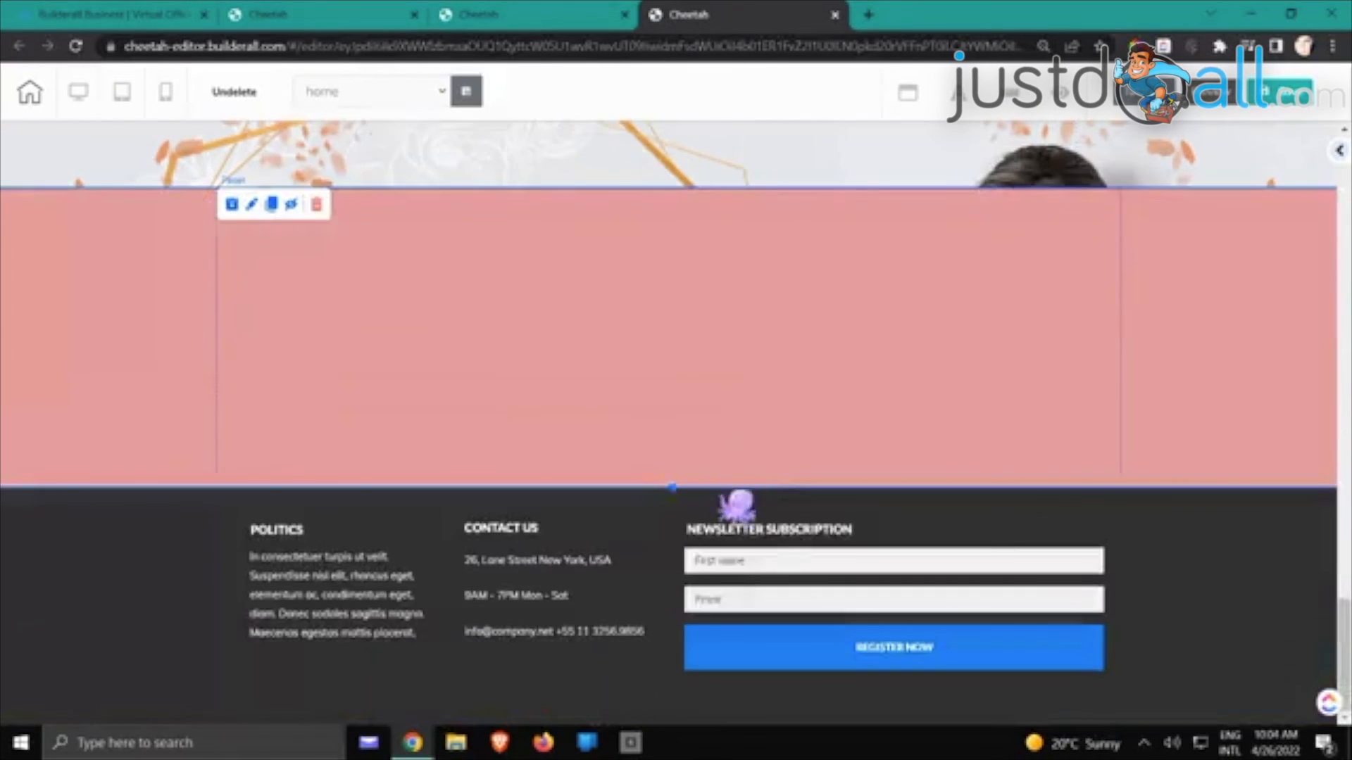
Move the Newsletter Subscription form, Contact Us block and Politics block from the dark footer into the pink panel
{"action": "left_click_drag", "start_coordinate": [926, 477], "coordinate": [911, 266]}
{"action": "left_click_drag", "start_coordinate": [669, 592], "coordinate": [662, 349]}
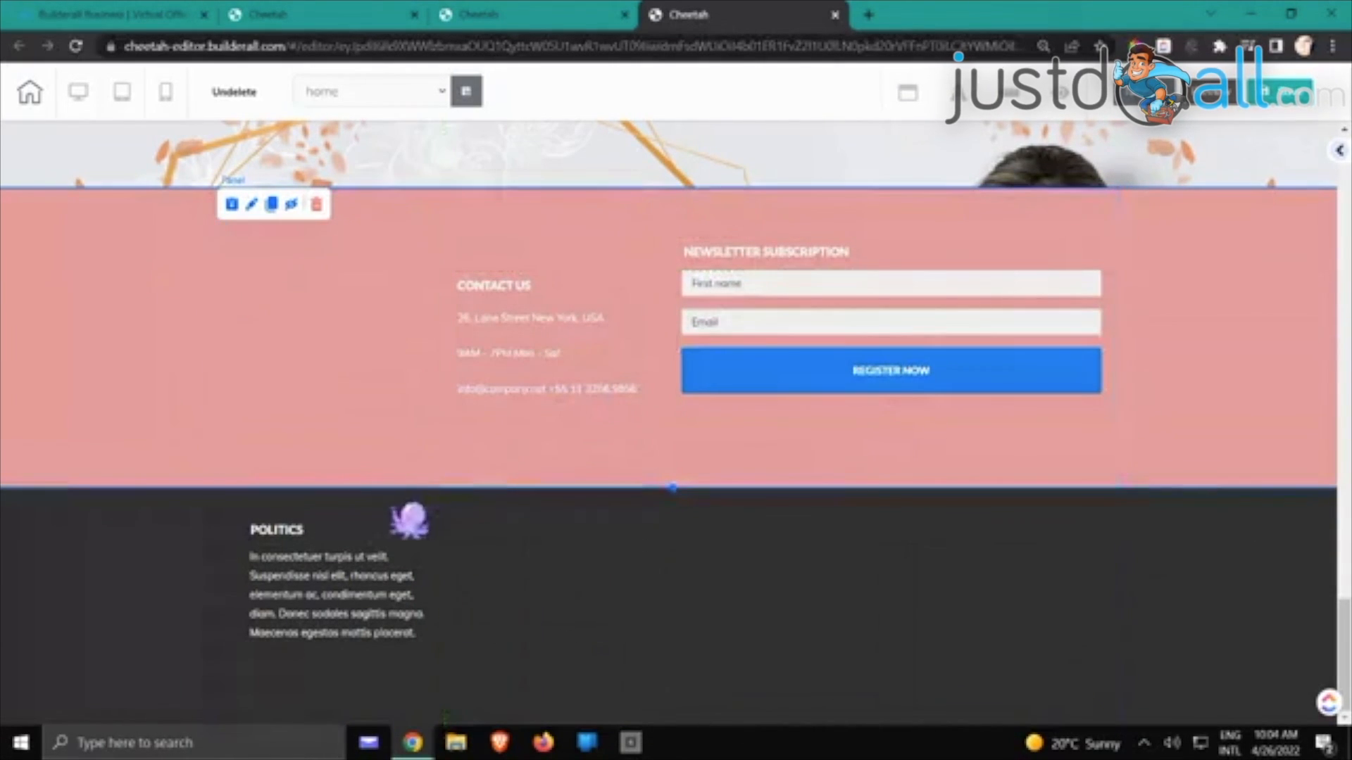
{"action": "left_click_drag", "start_coordinate": [336, 585], "coordinate": [328, 357]}
{"action": "left_click_drag", "start_coordinate": [441, 332], "coordinate": [441, 333]}
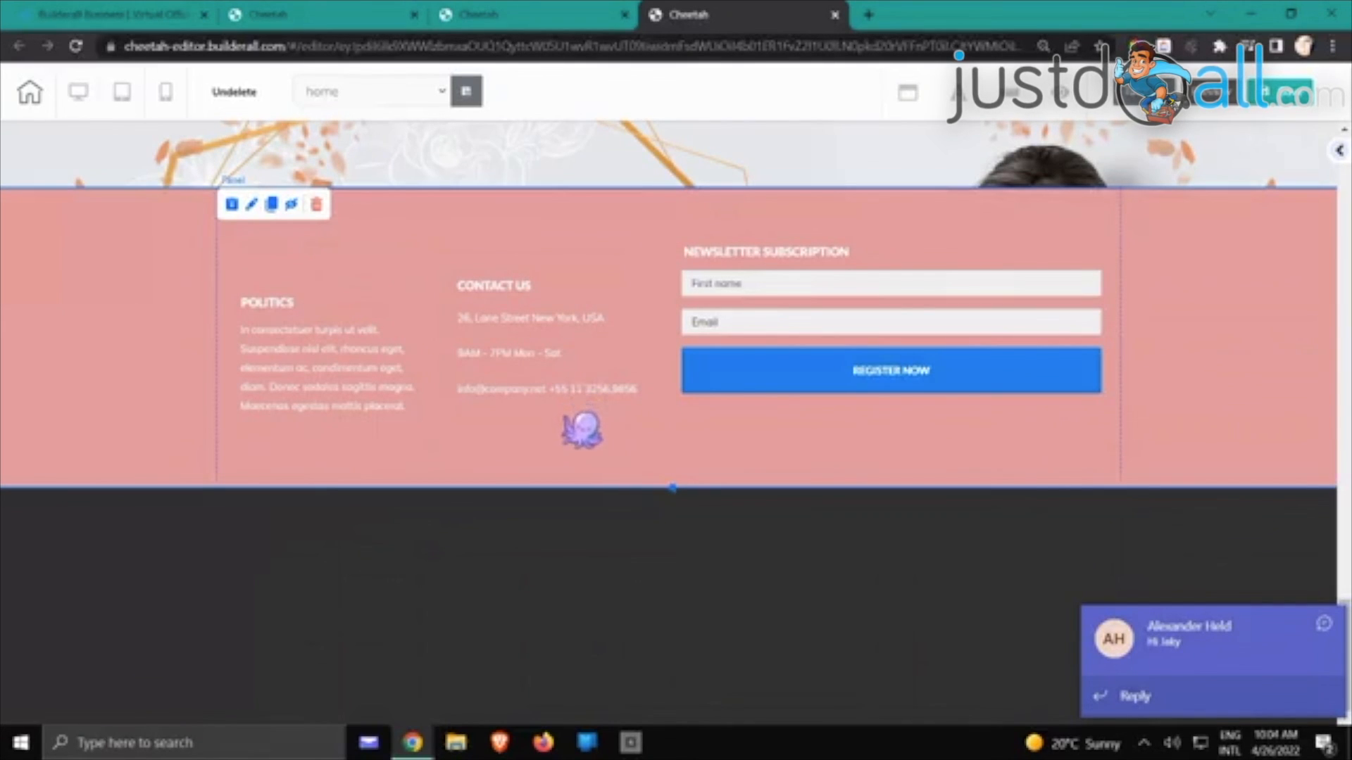
Raise the Contact Us and Politics blocks slightly within the pink footer panel, dismissing the chat notifications
{"action": "left_click", "coordinate": [1326, 625]}
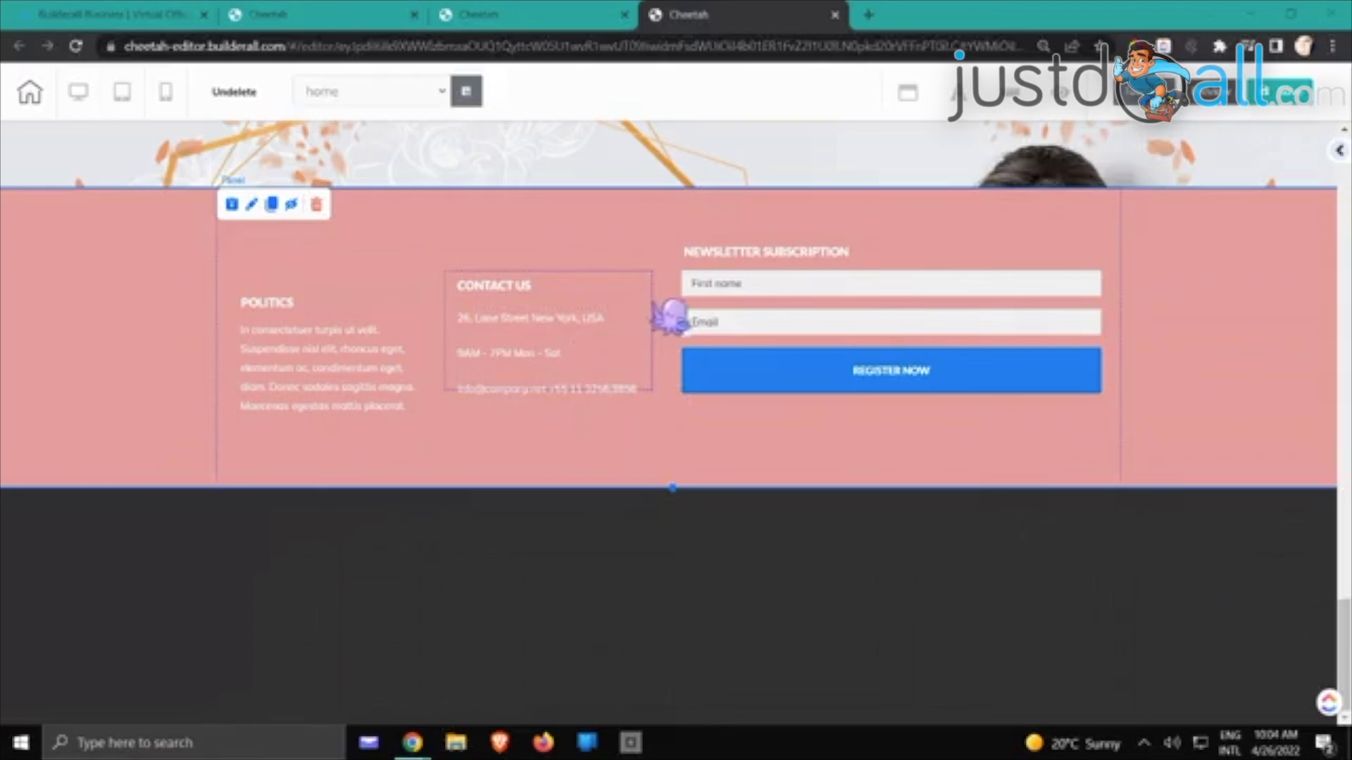
{"action": "left_click_drag", "start_coordinate": [659, 292], "coordinate": [659, 287]}
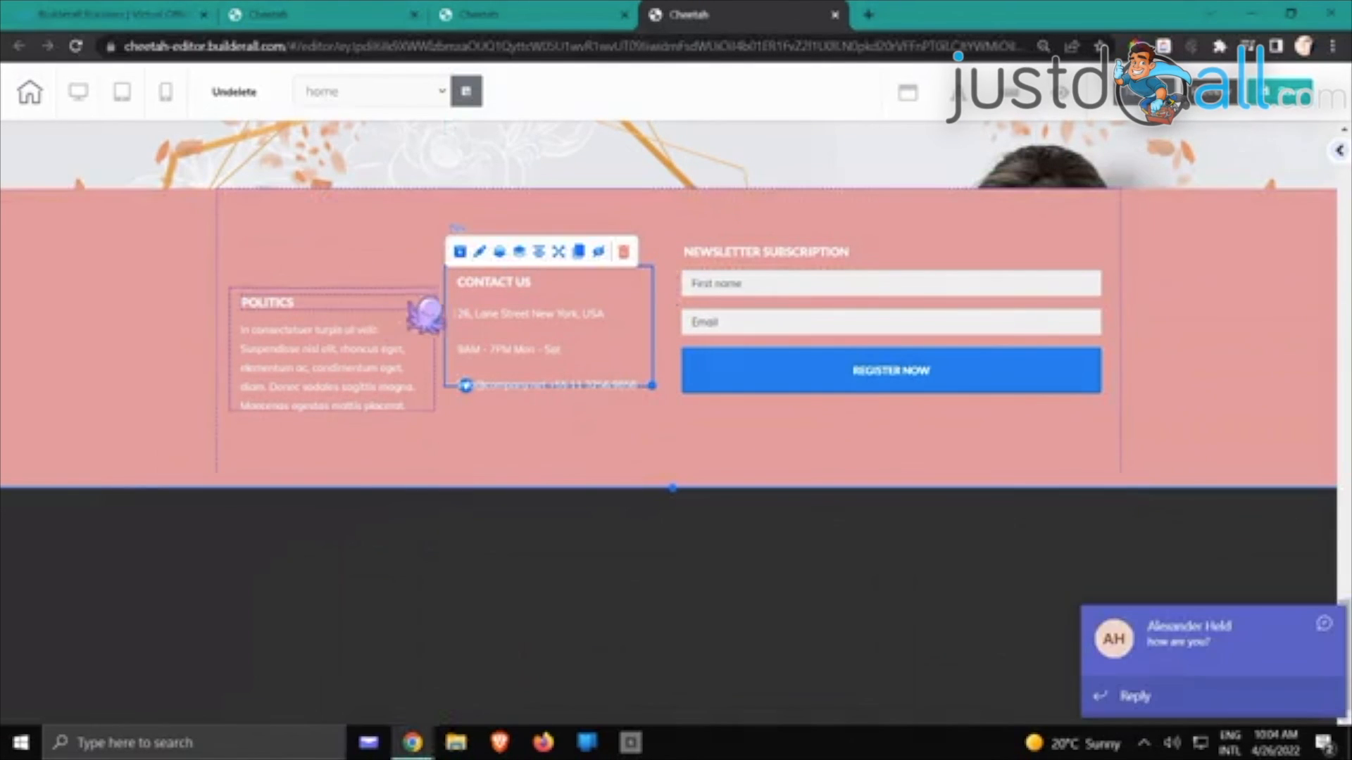
{"action": "left_click_drag", "start_coordinate": [422, 305], "coordinate": [425, 268]}
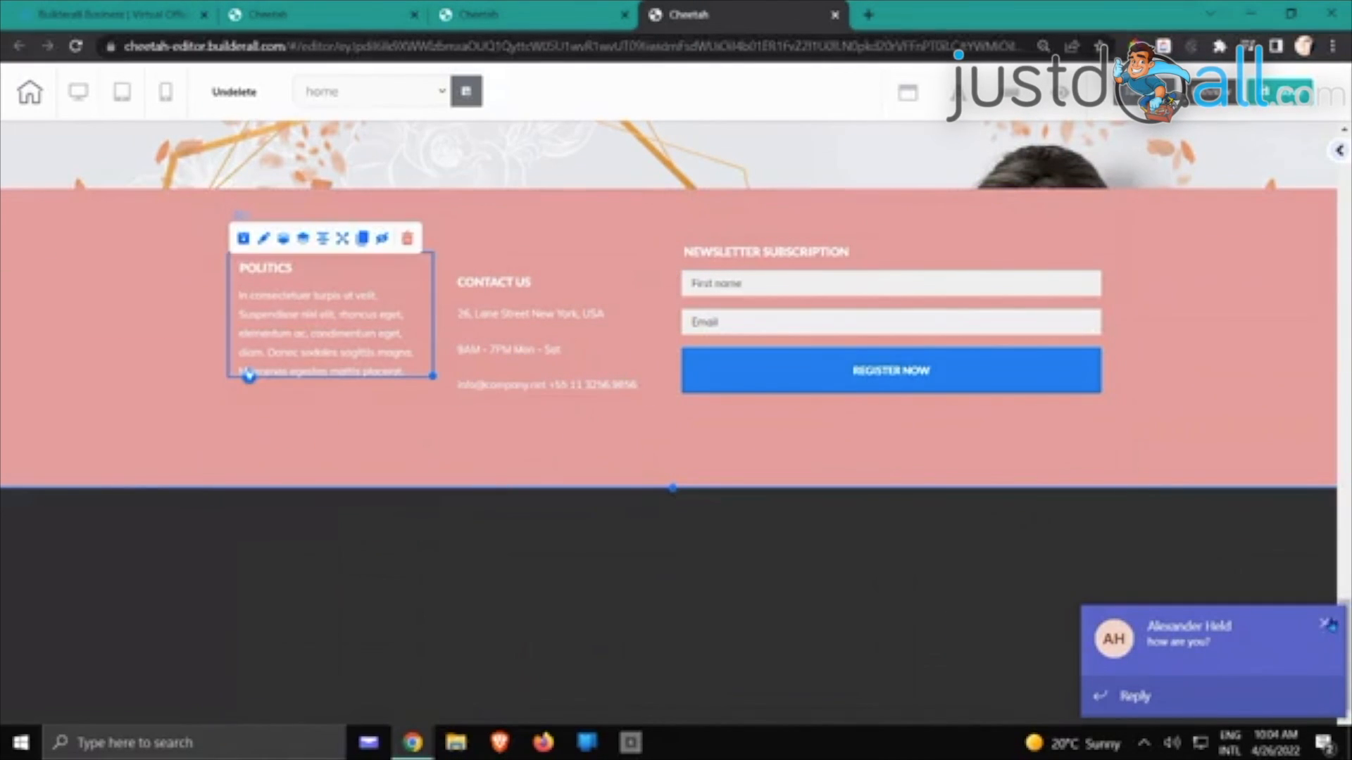
{"action": "left_click", "coordinate": [1326, 624]}
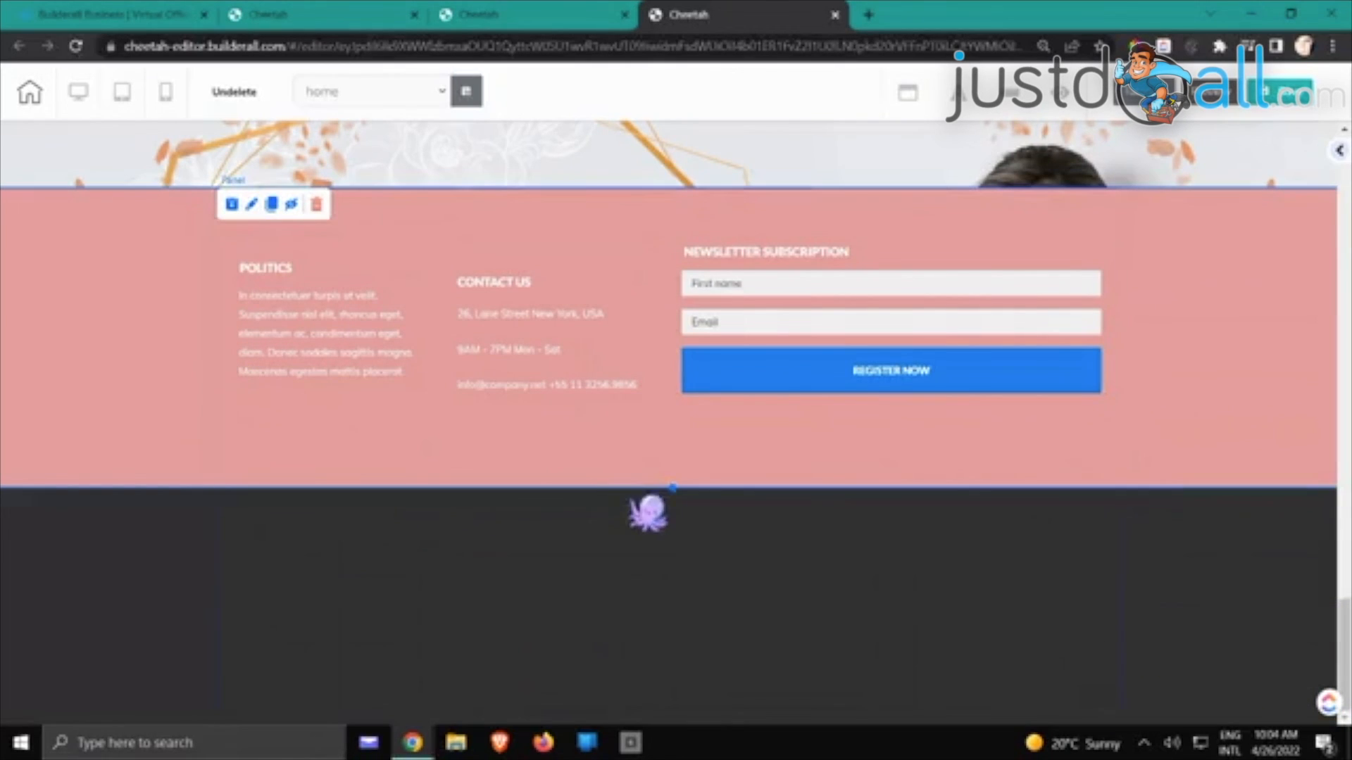
Delete the emptied dark footer panel from the page and dismiss the chat notification
{"action": "left_click", "coordinate": [151, 548]}
{"action": "left_click", "coordinate": [316, 503]}
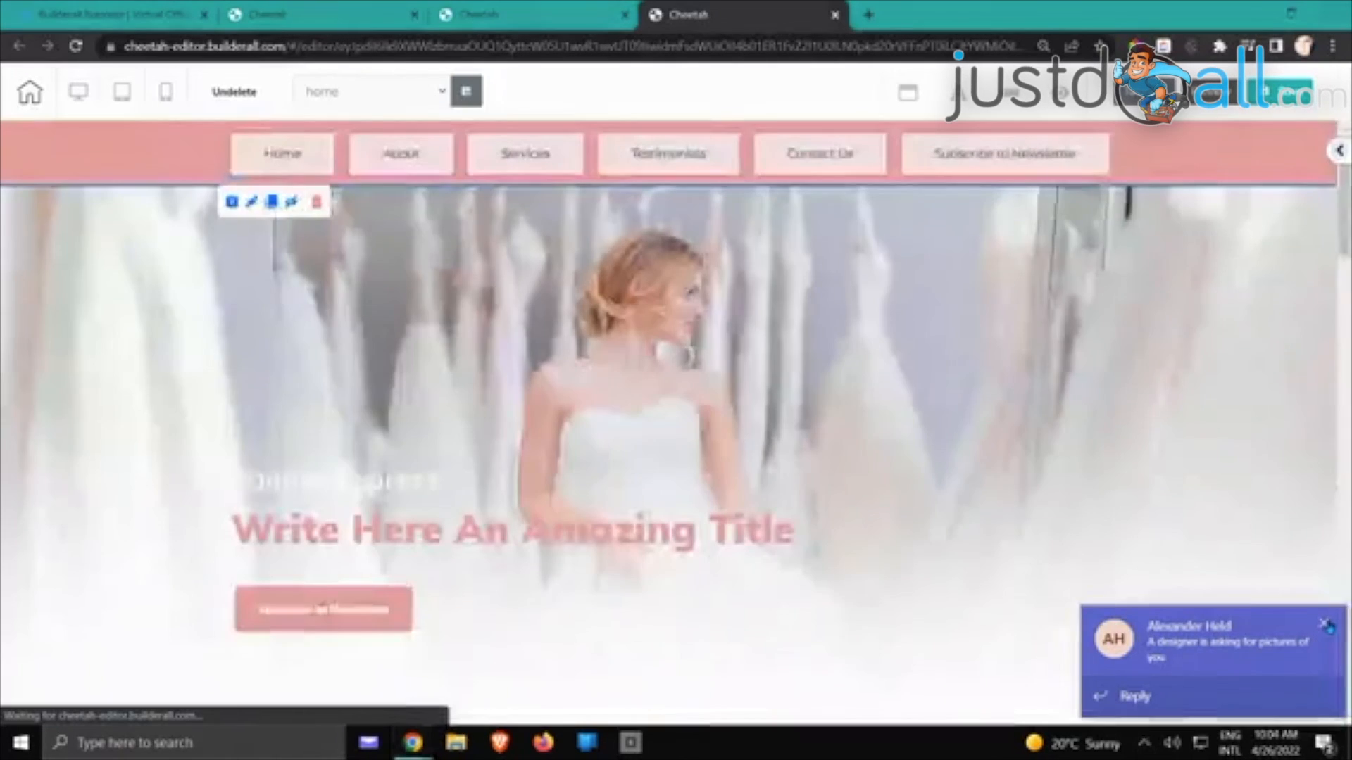
{"action": "left_click", "coordinate": [1325, 624]}
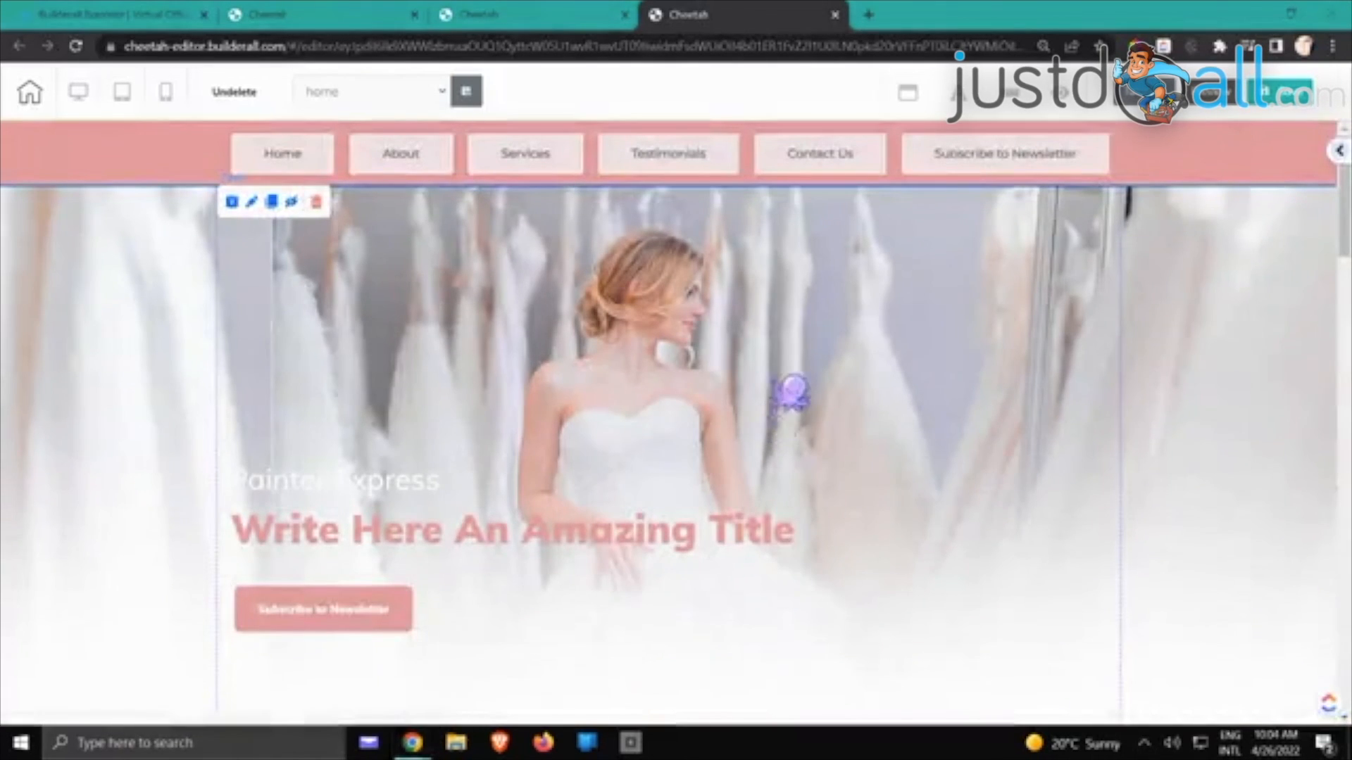
Open the footer's MailingBoss form settings and set the Register Now button's background color to pink E6989C
{"action": "scroll", "coordinate": [795, 416], "scroll_direction": "down", "scroll_amount": 6}
{"action": "scroll", "coordinate": [803, 431], "scroll_direction": "down", "scroll_amount": 15}
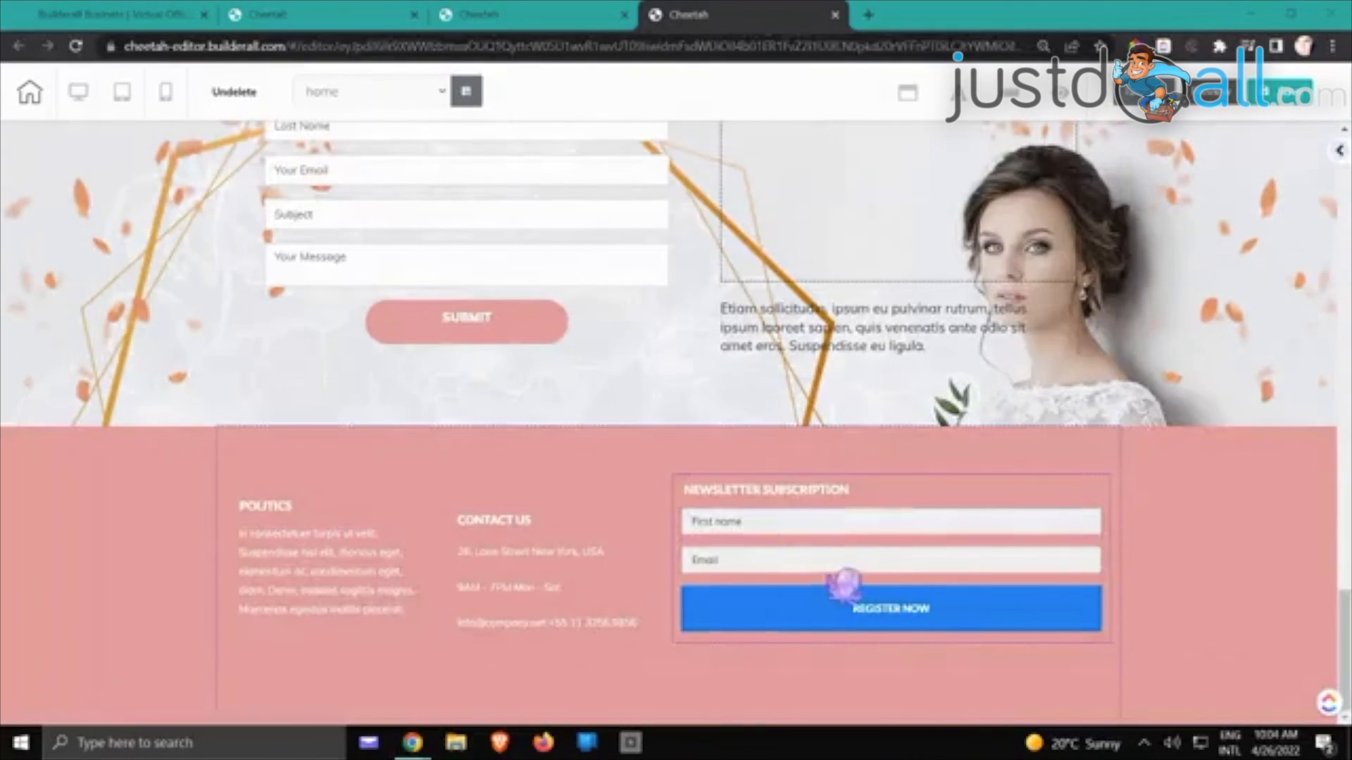
{"action": "left_click", "coordinate": [854, 563]}
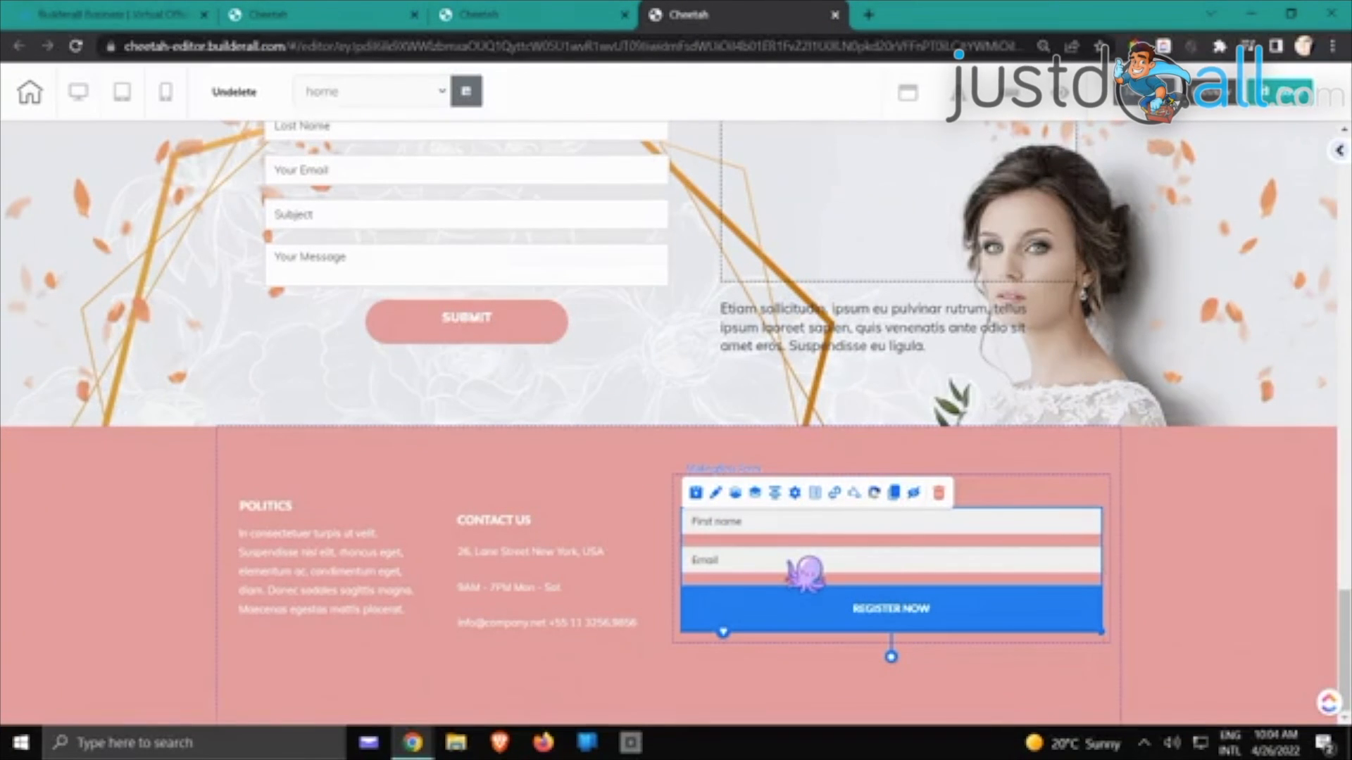
{"action": "double_click", "coordinate": [812, 574]}
{"action": "left_click_drag", "start_coordinate": [859, 533], "coordinate": [888, 131]}
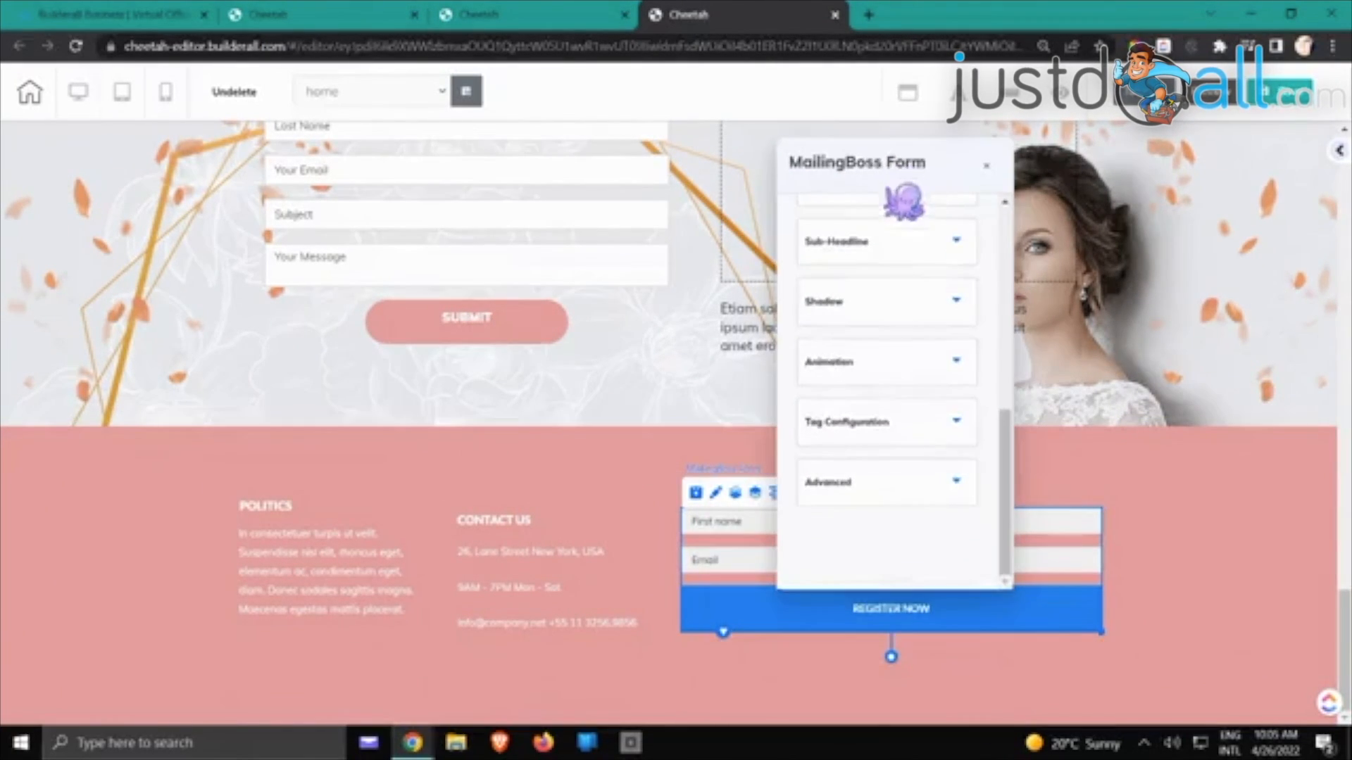
{"action": "scroll", "coordinate": [893, 259], "scroll_direction": "up", "scroll_amount": 3}
{"action": "left_click", "coordinate": [873, 234]}
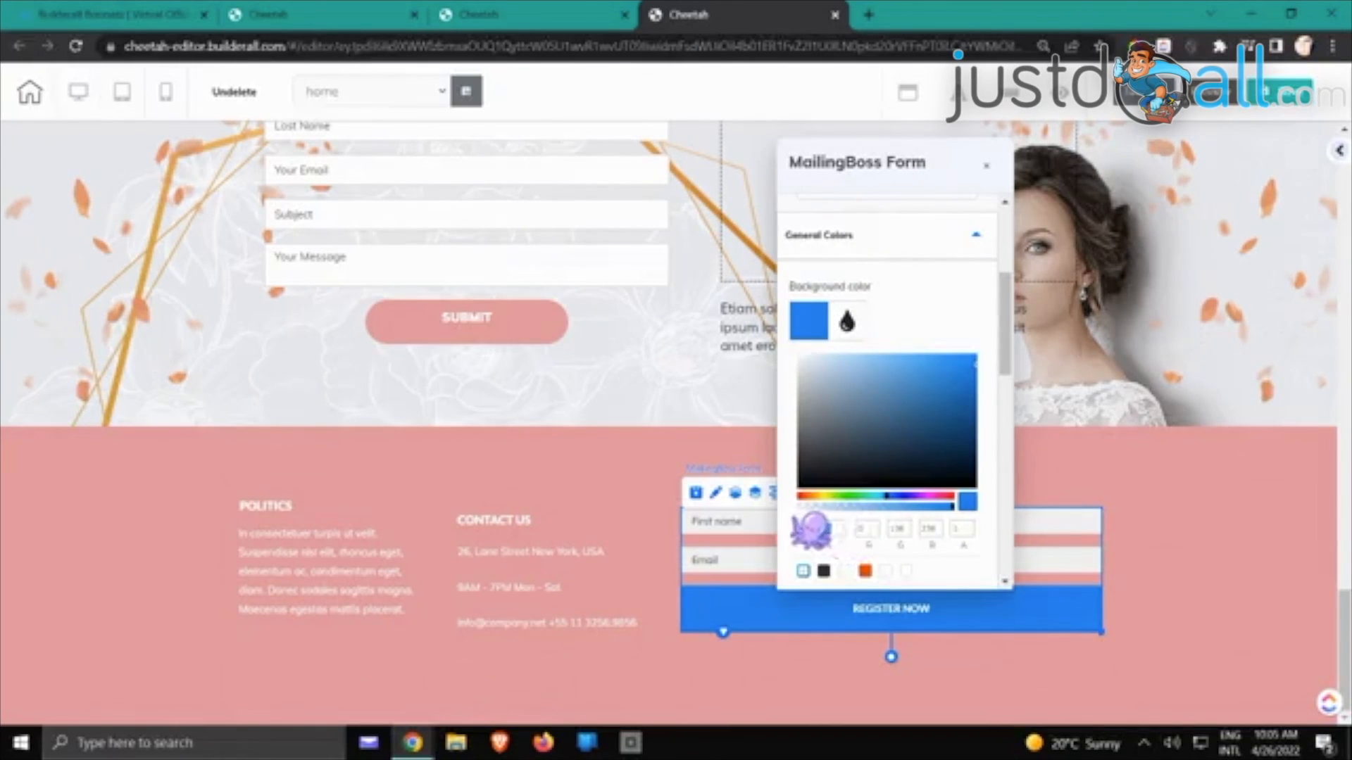
{"action": "type", "text": "E69E9E"}
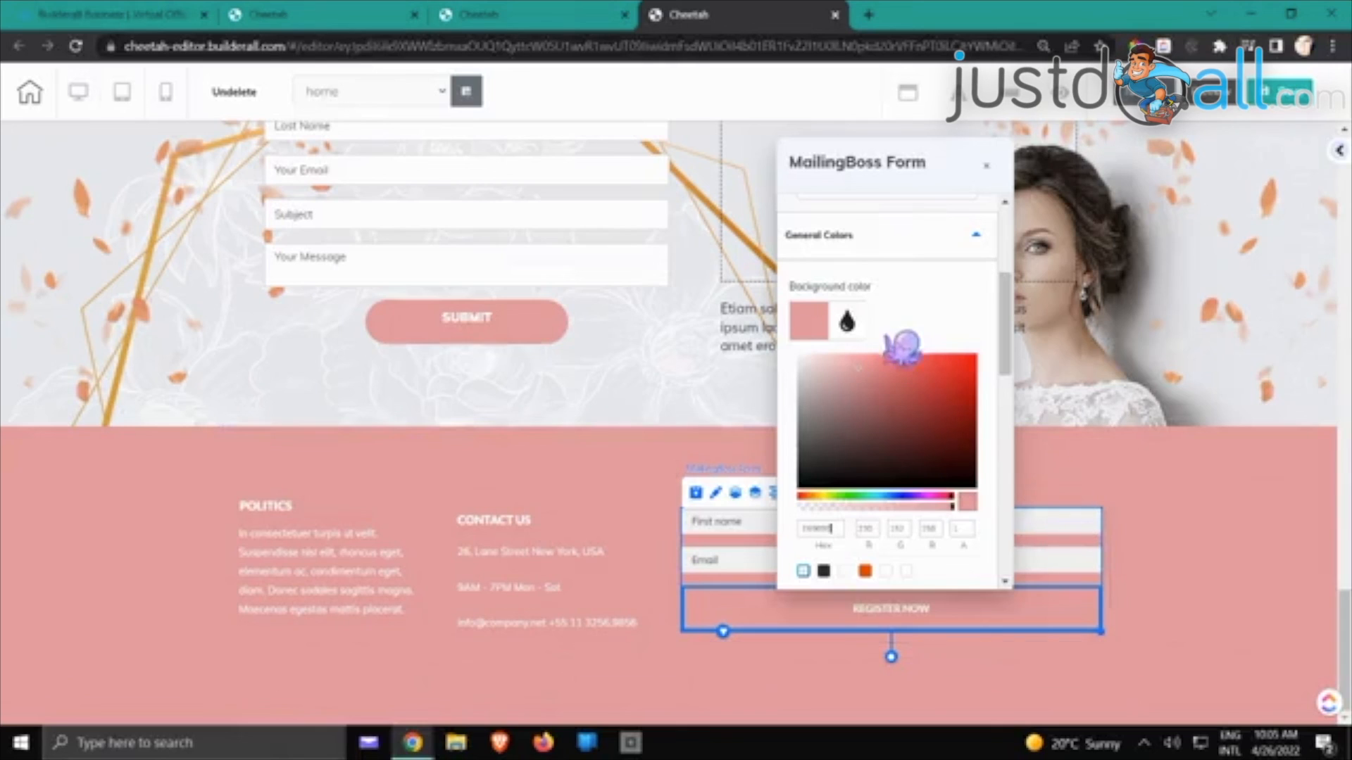
Set the Register Now button's hover background color to white (FFFFFF)
{"action": "scroll", "coordinate": [912, 342], "scroll_direction": "down", "scroll_amount": 3}
{"action": "left_click", "coordinate": [810, 431]}
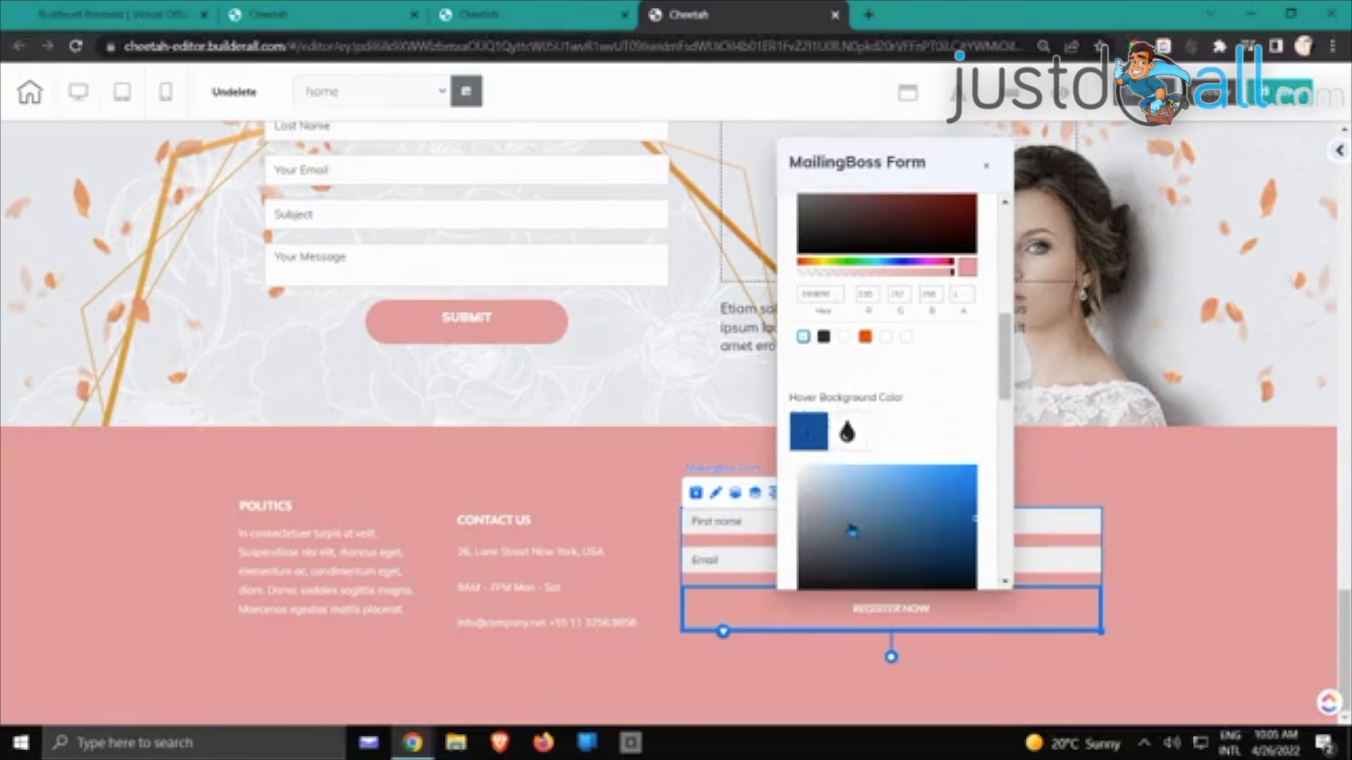
{"action": "double_click", "coordinate": [810, 464]}
{"action": "type", "text": "FFFFFF"}
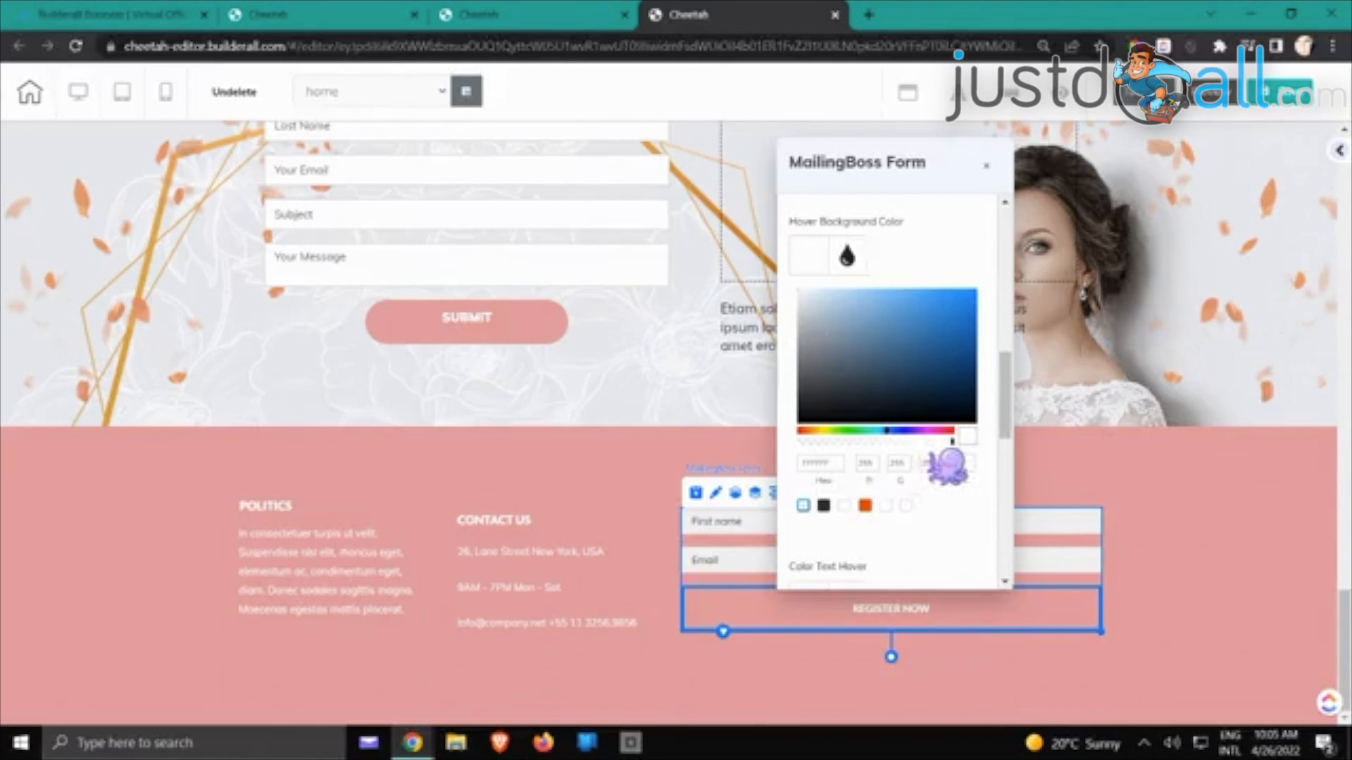
Try white (FFFFFF) as the Register Now button's background color, restoring pink E6989C
{"action": "scroll", "coordinate": [947, 423], "scroll_direction": "up", "scroll_amount": 6}
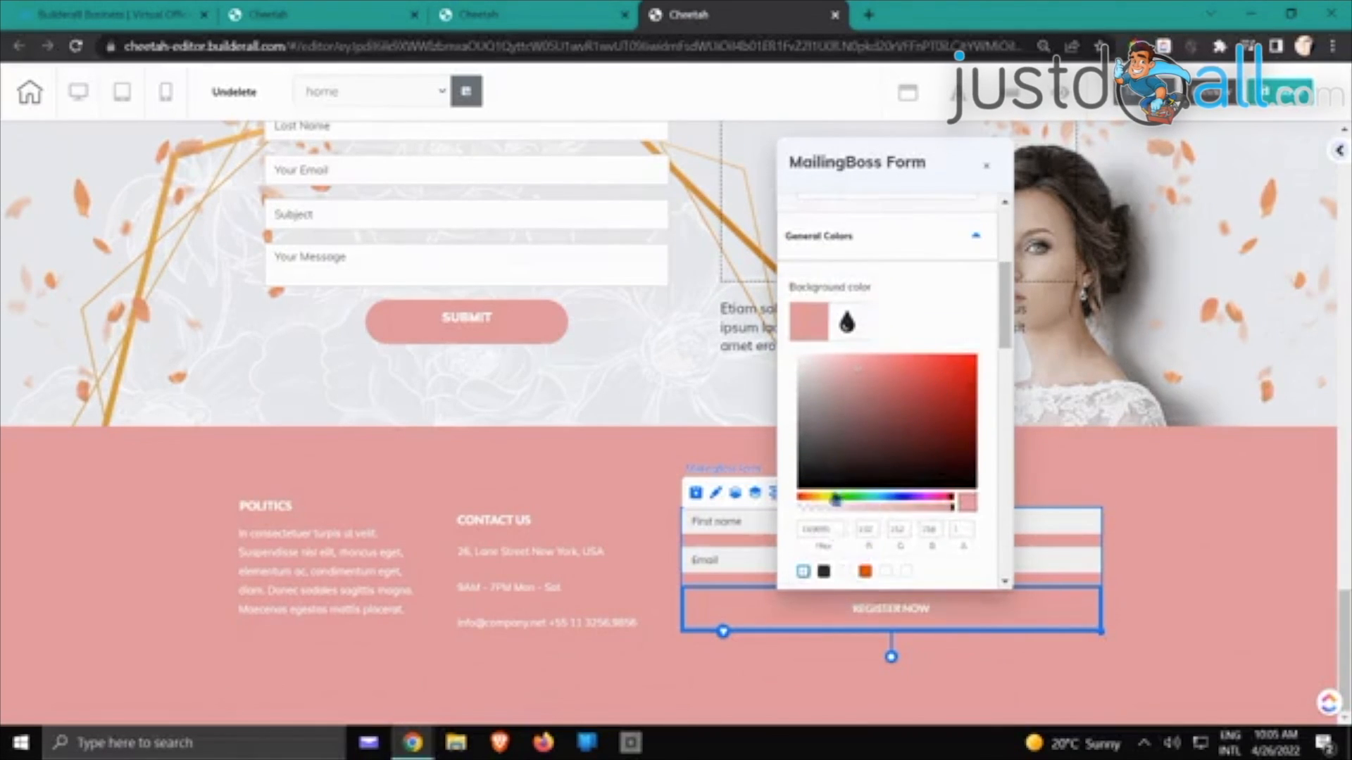
{"action": "left_click", "coordinate": [838, 528]}
{"action": "type", "text": "FFFFFF"}
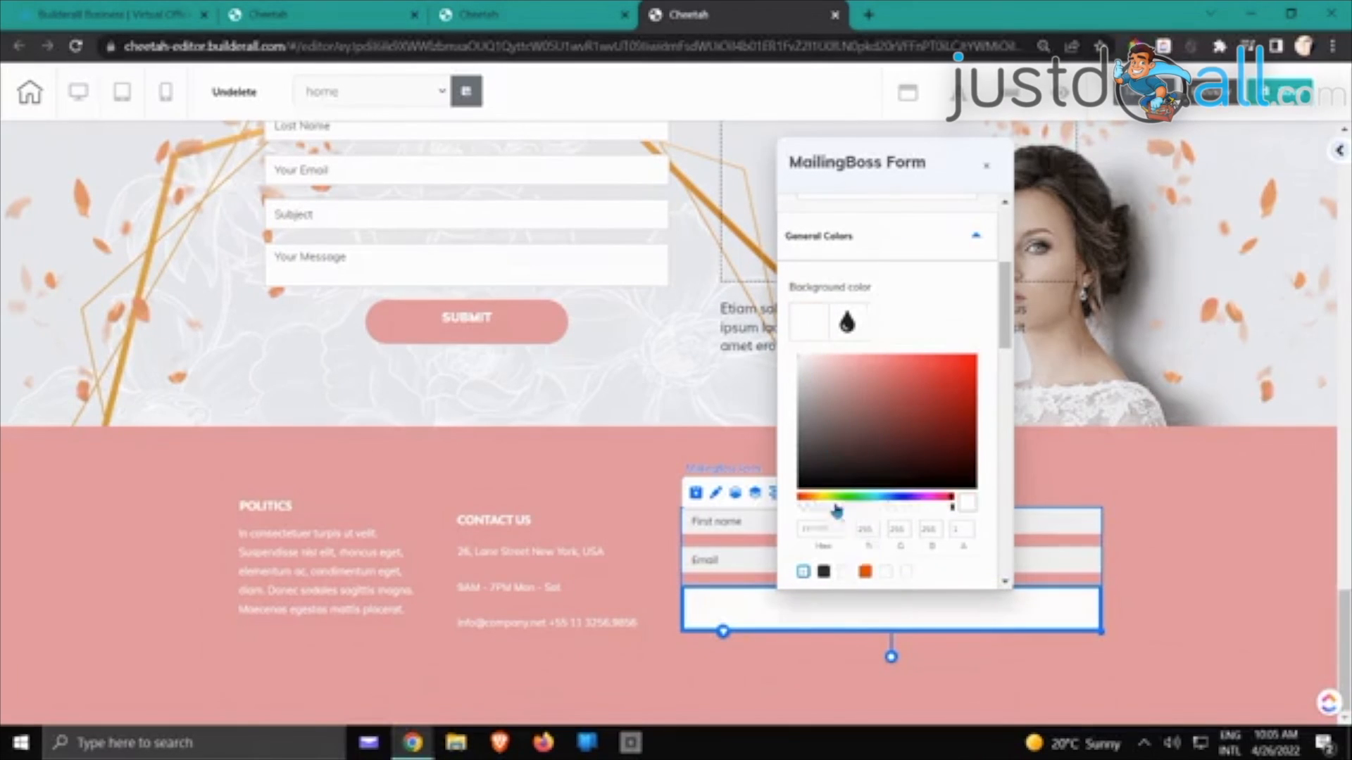
{"action": "left_click_drag", "start_coordinate": [836, 529], "coordinate": [783, 529]}
{"action": "type", "text": "E6989C"}
Set the Register Now button's border color to white (FFFFFF), close the form settings and dismiss the chat notifications
{"action": "scroll", "coordinate": [878, 463], "scroll_direction": "down", "scroll_amount": 1}
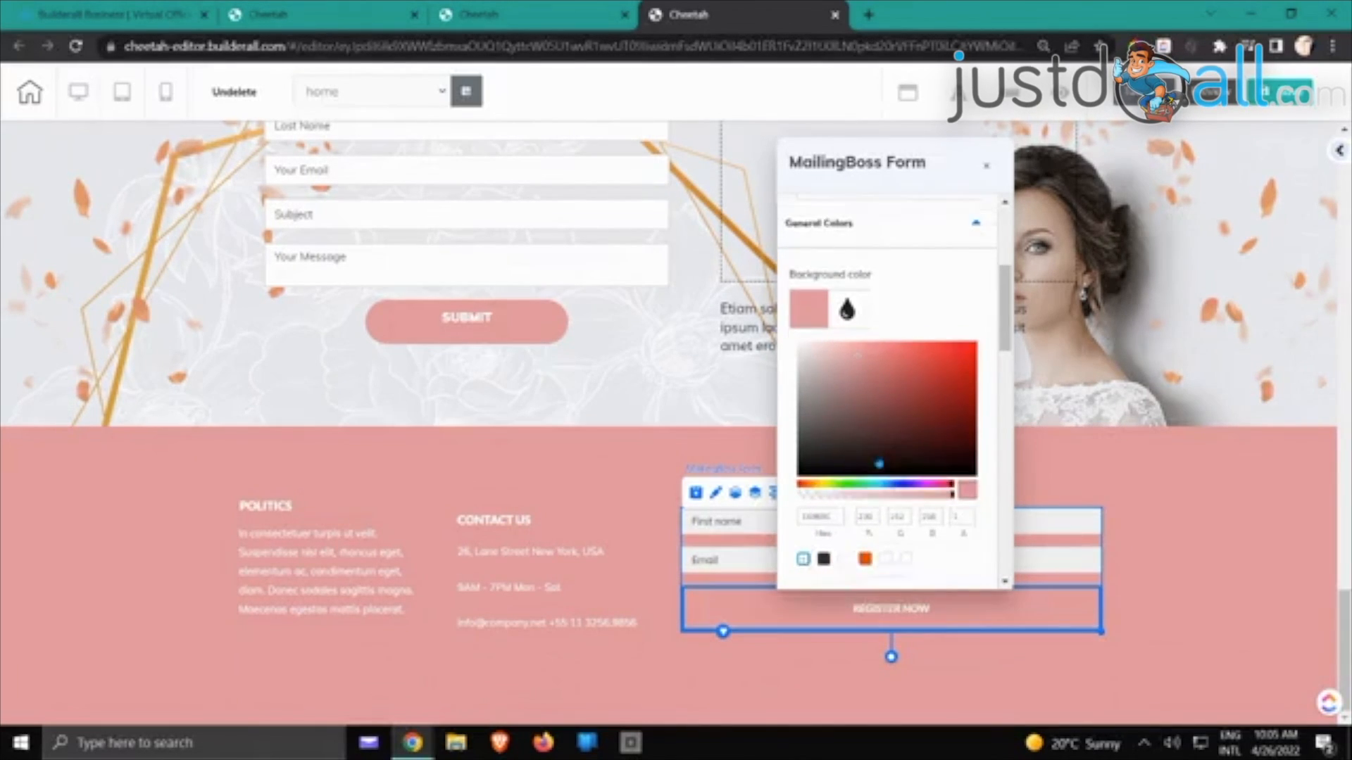
{"action": "scroll", "coordinate": [888, 464], "scroll_direction": "down", "scroll_amount": 5}
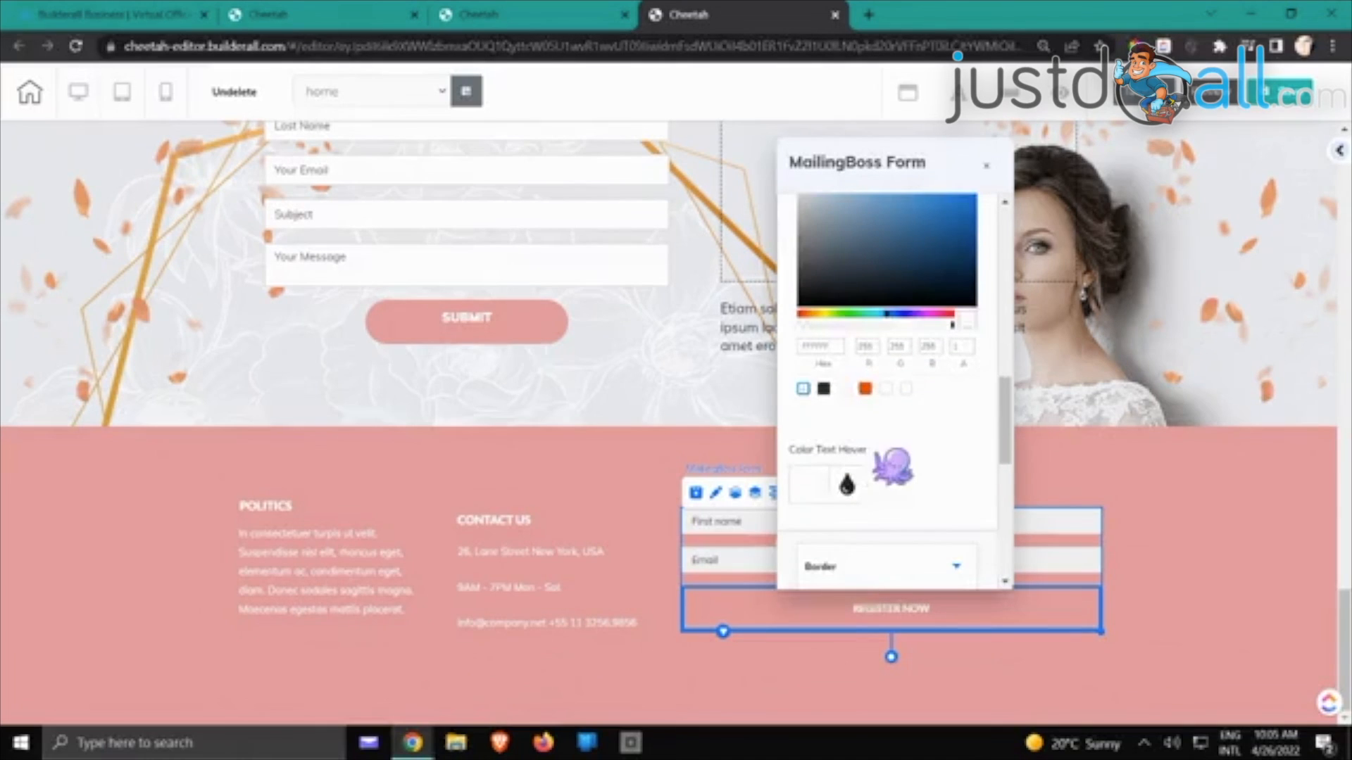
{"action": "scroll", "coordinate": [889, 461], "scroll_direction": "down", "scroll_amount": 4}
{"action": "left_click", "coordinate": [865, 278]}
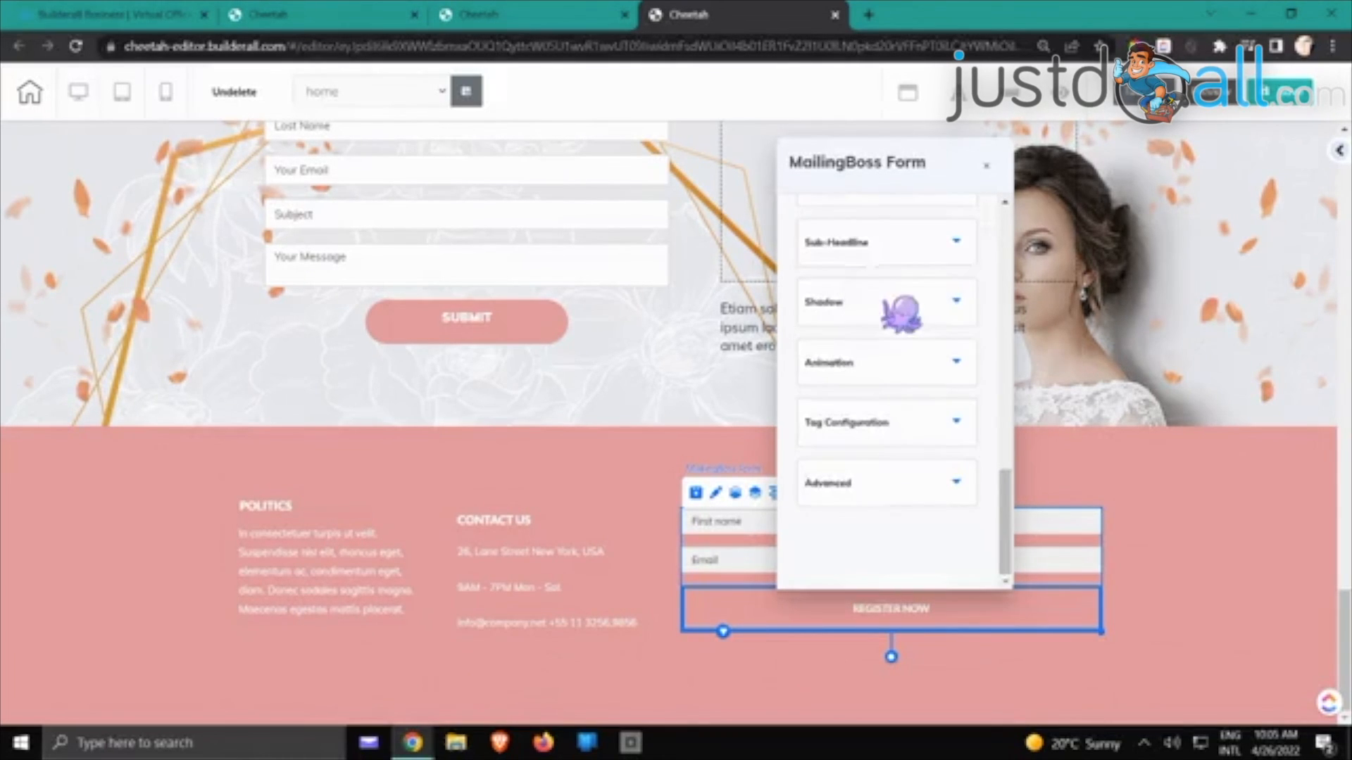
{"action": "scroll", "coordinate": [941, 422], "scroll_direction": "up", "scroll_amount": 2}
{"action": "left_click", "coordinate": [969, 438]}
{"action": "left_click", "coordinate": [971, 439]}
{"action": "scroll", "coordinate": [971, 440], "scroll_direction": "up", "scroll_amount": 3}
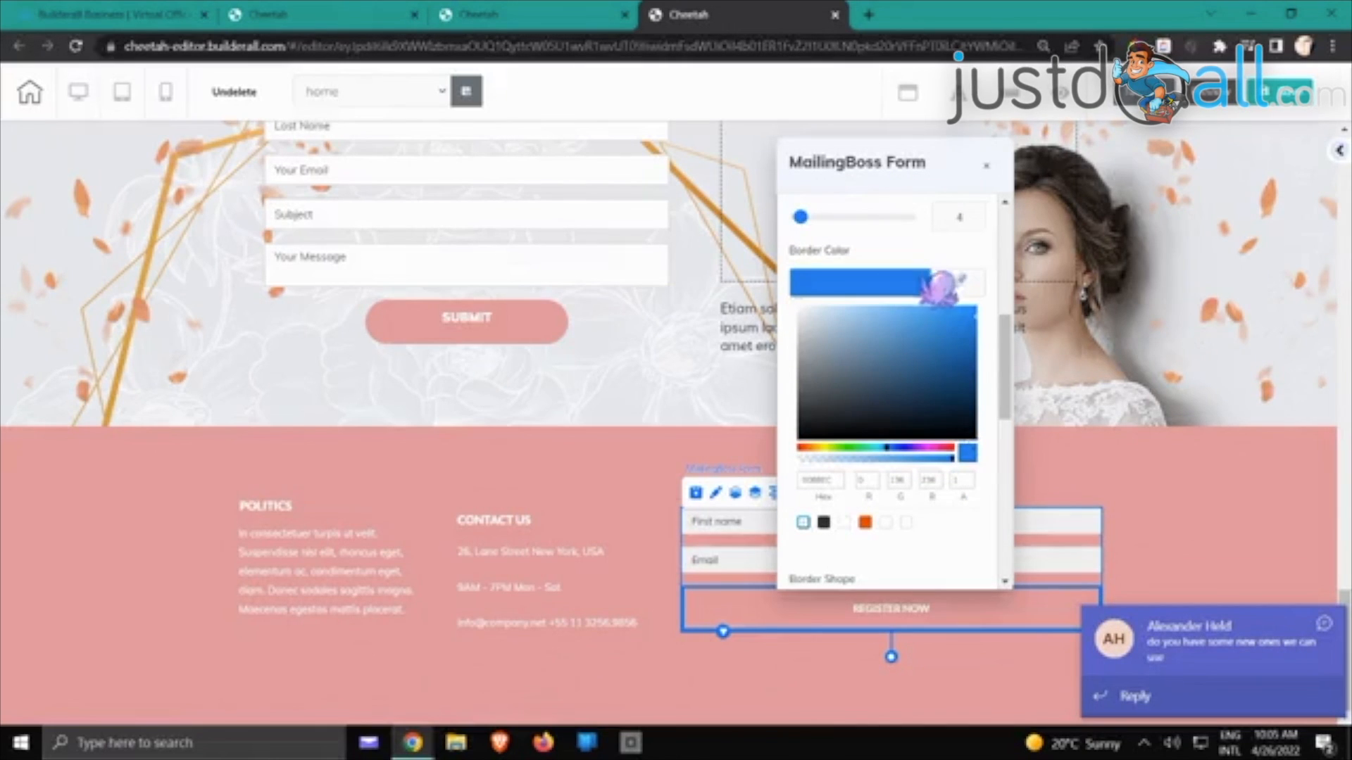
{"action": "left_click", "coordinate": [803, 307]}
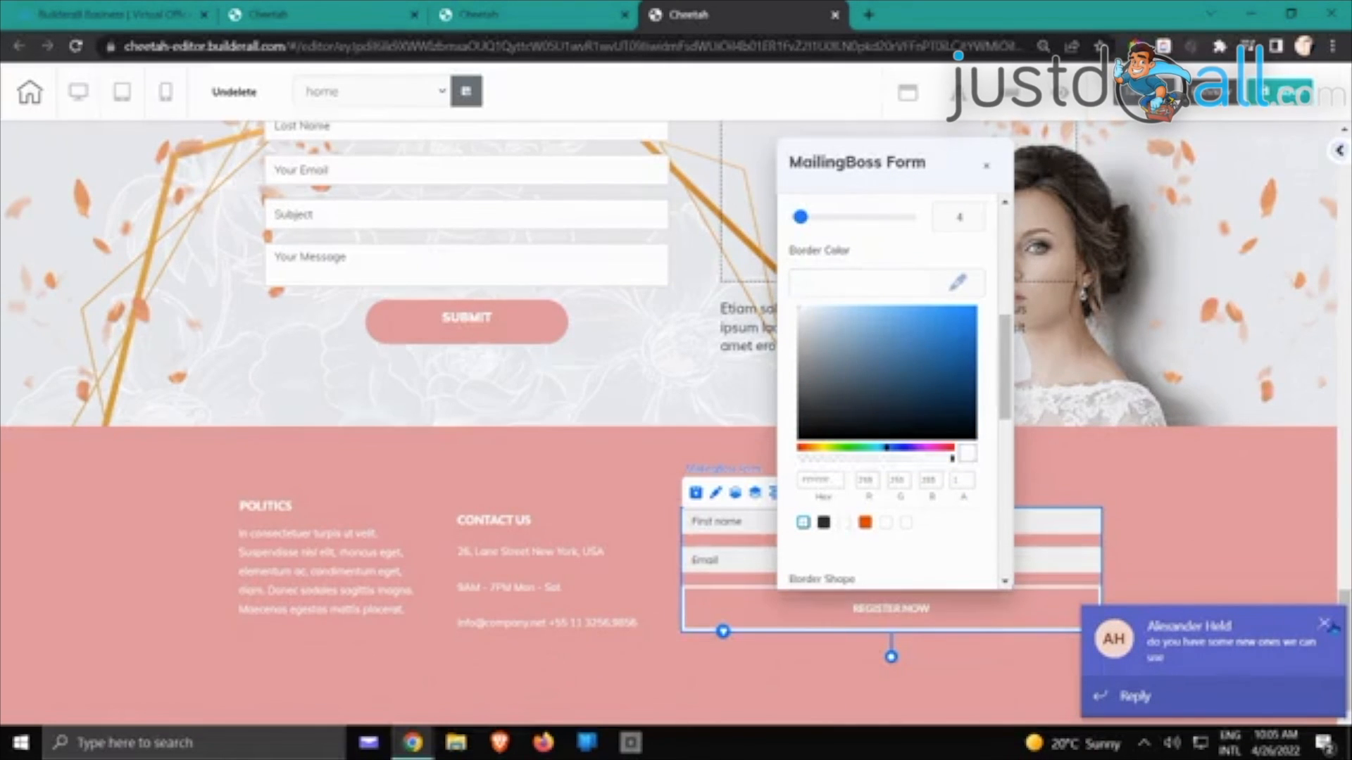
{"action": "left_click", "coordinate": [1326, 624]}
{"action": "left_click", "coordinate": [1129, 478]}
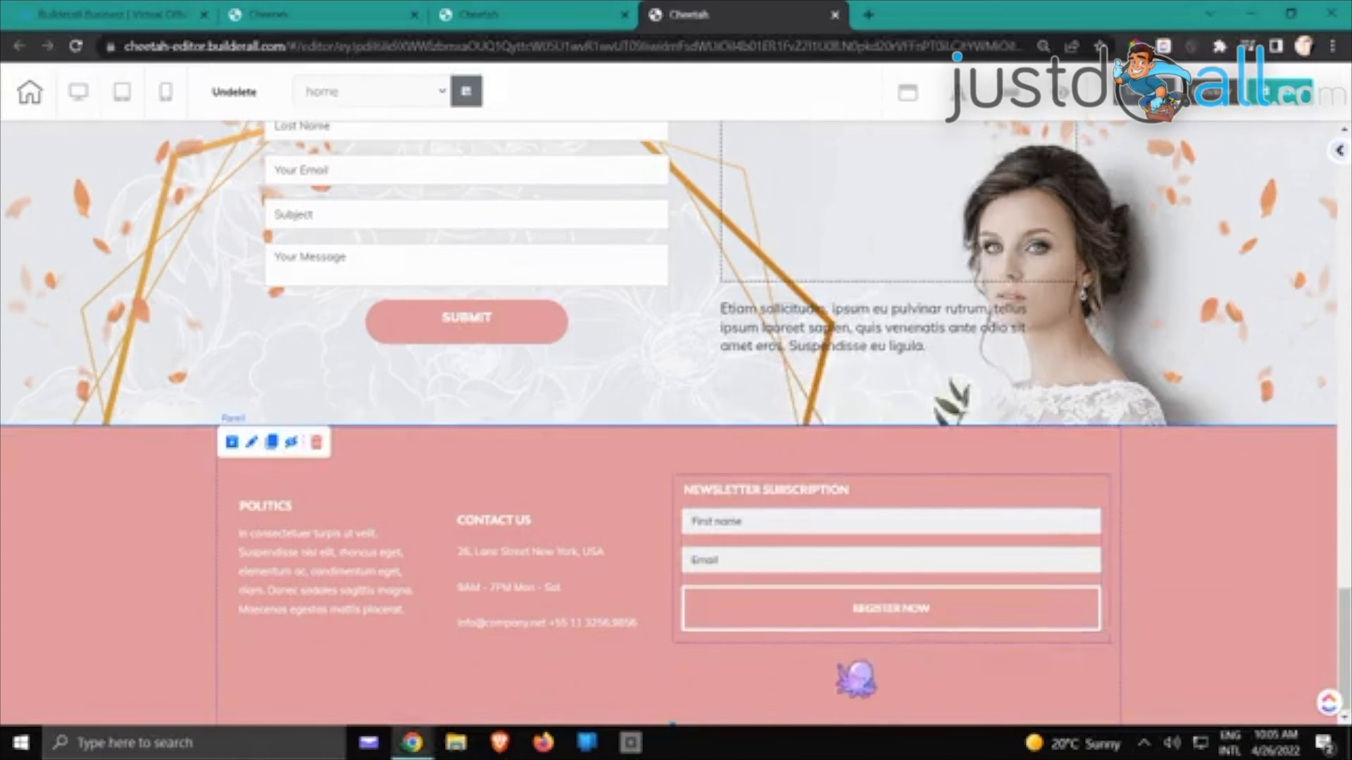
{"action": "left_click", "coordinate": [1325, 624]}
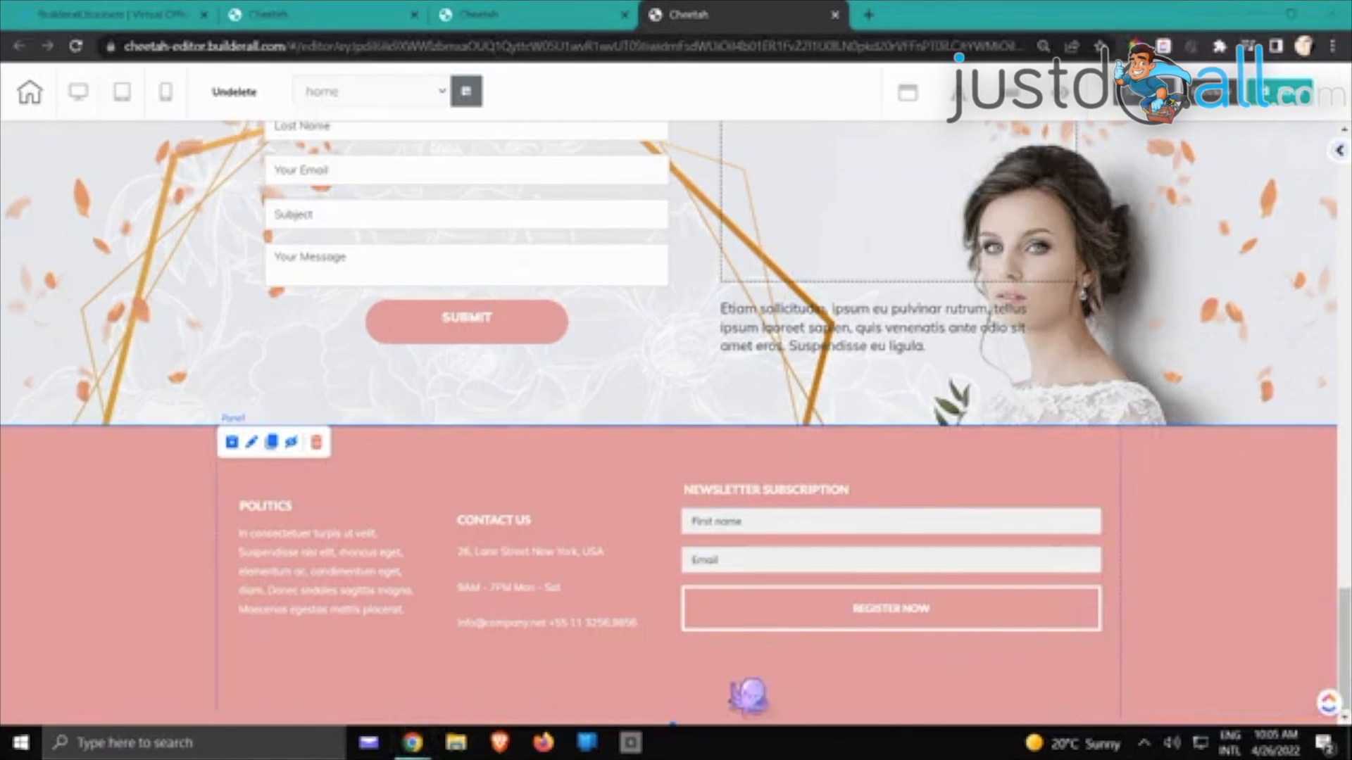
Shorten the pink footer panel to fit its content and publish the updated page
{"action": "left_click_drag", "start_coordinate": [677, 711], "coordinate": [680, 678]}
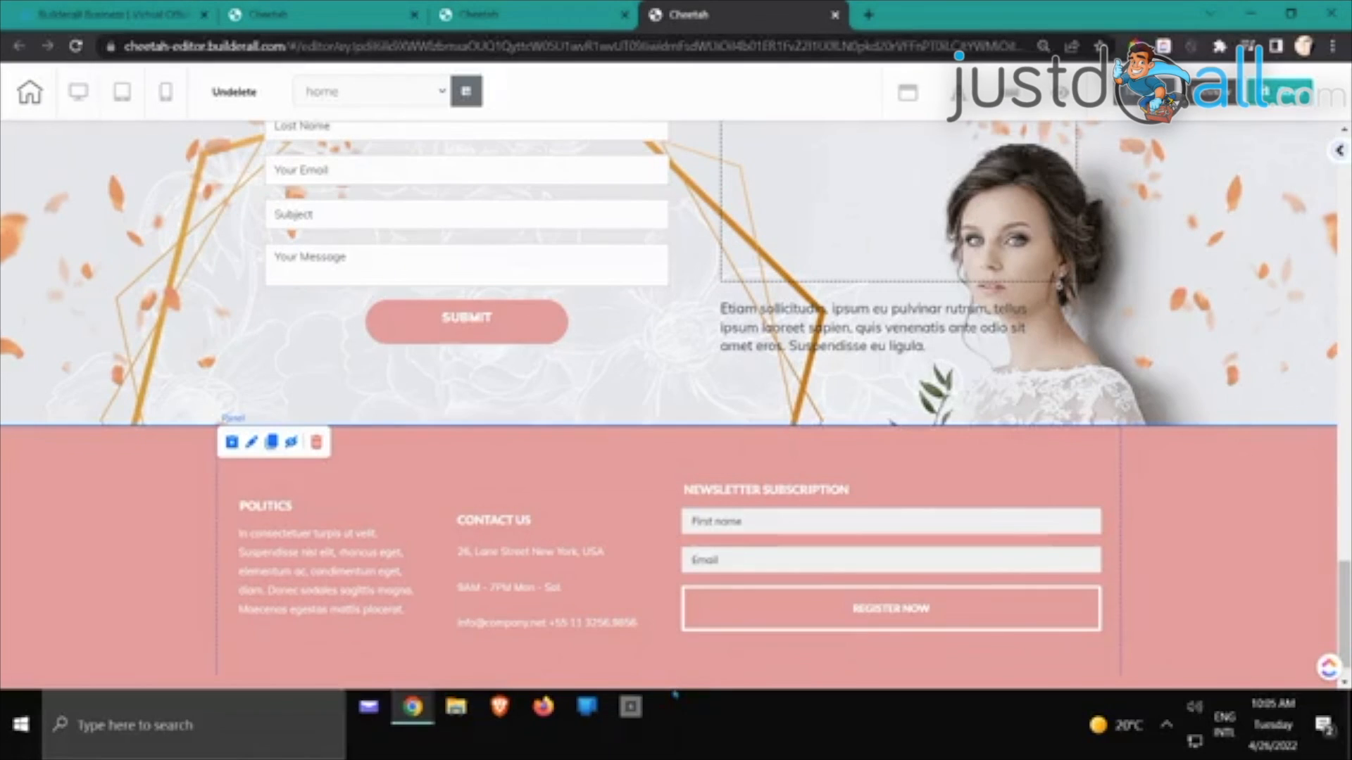
{"action": "left_click_drag", "start_coordinate": [675, 694], "coordinate": [669, 704]}
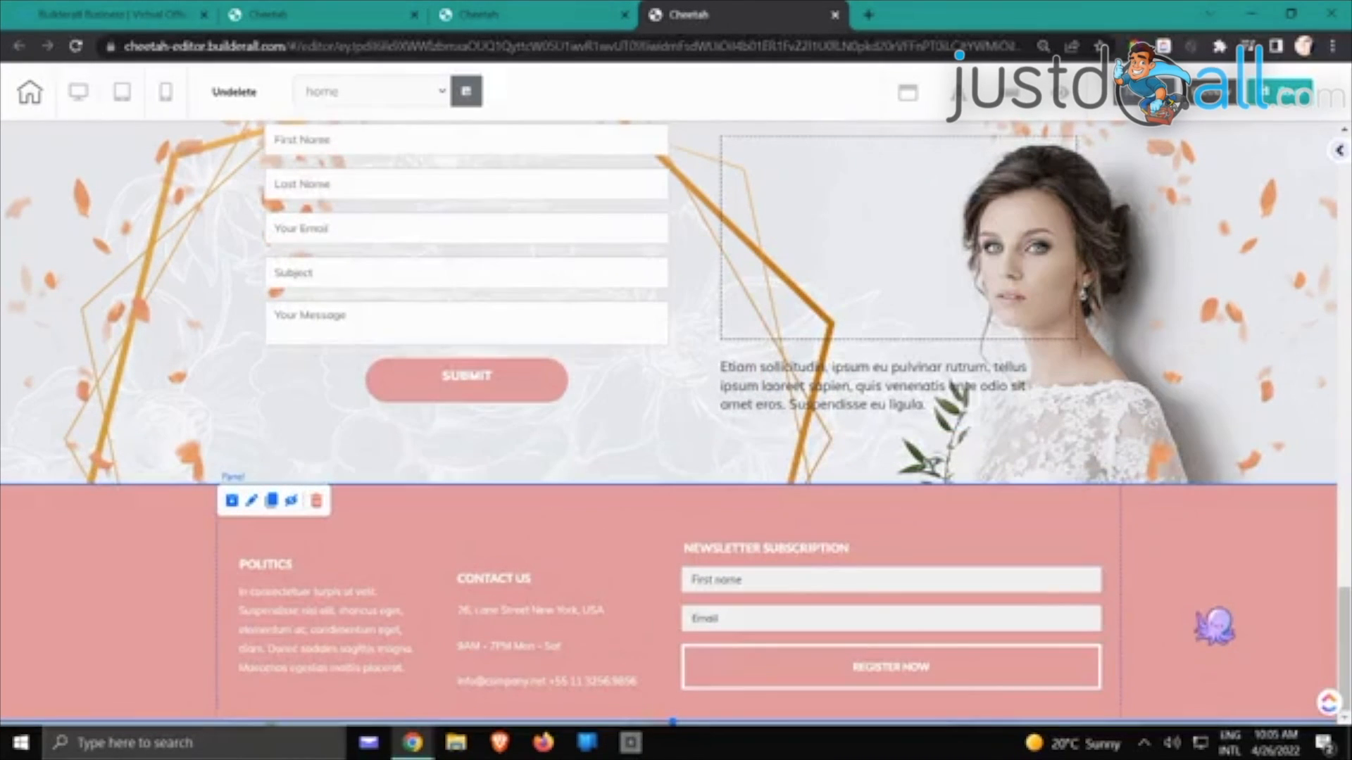
{"action": "scroll", "coordinate": [669, 423], "scroll_direction": "up", "scroll_amount": 20}
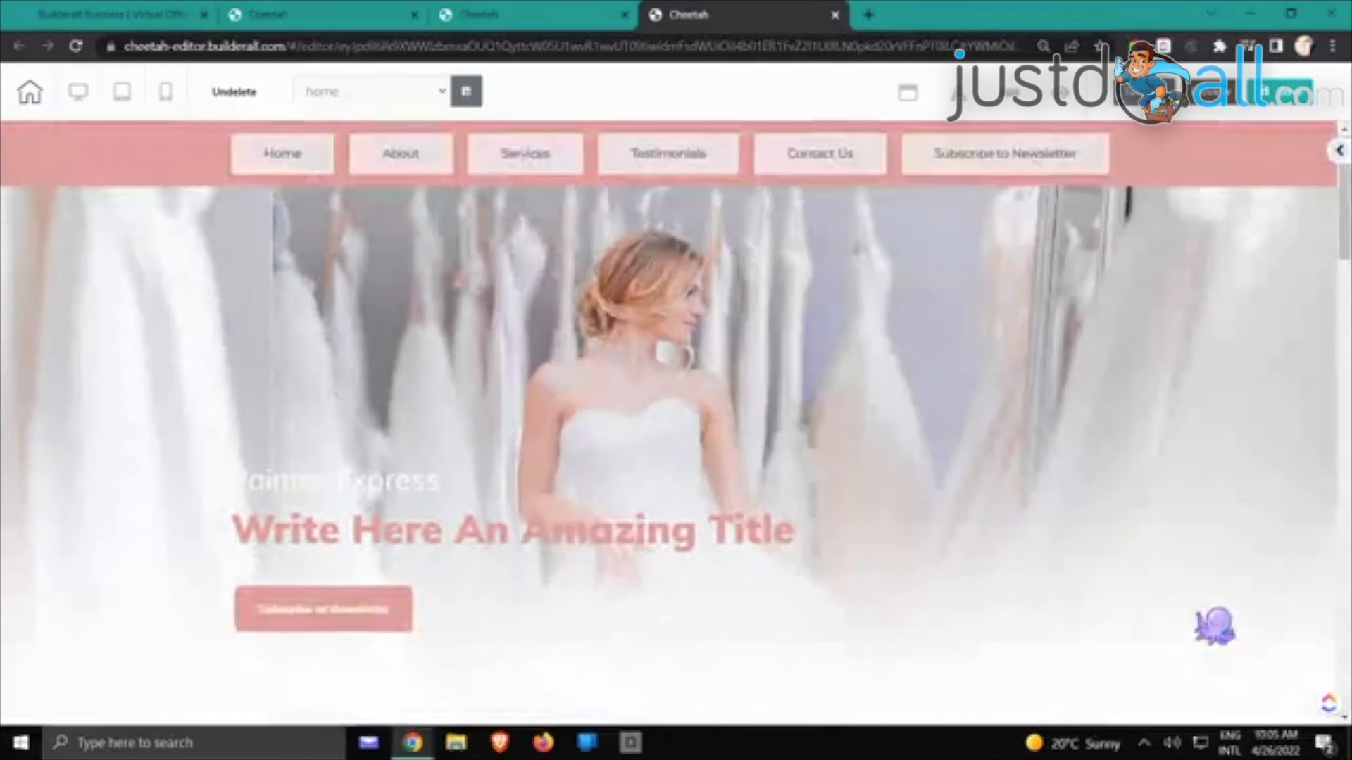
{"action": "left_click", "coordinate": [1270, 92]}
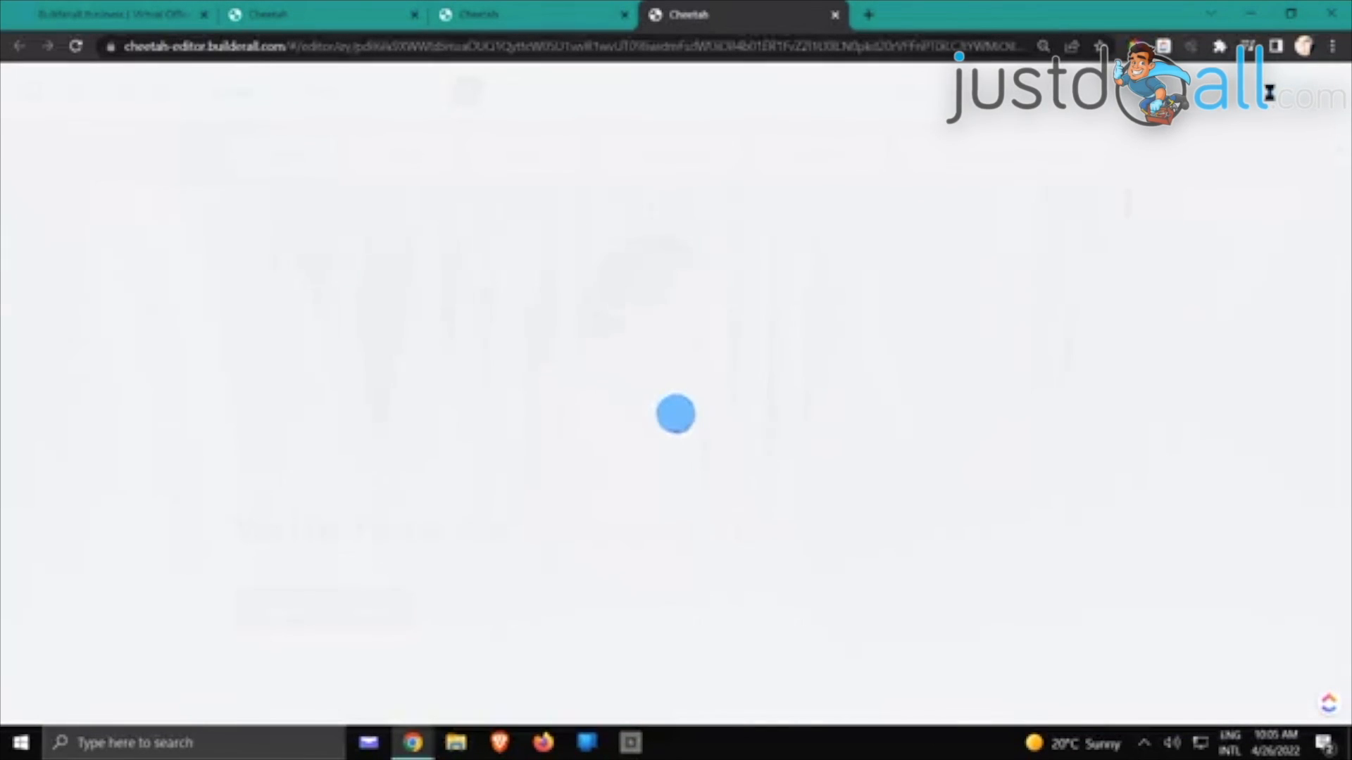